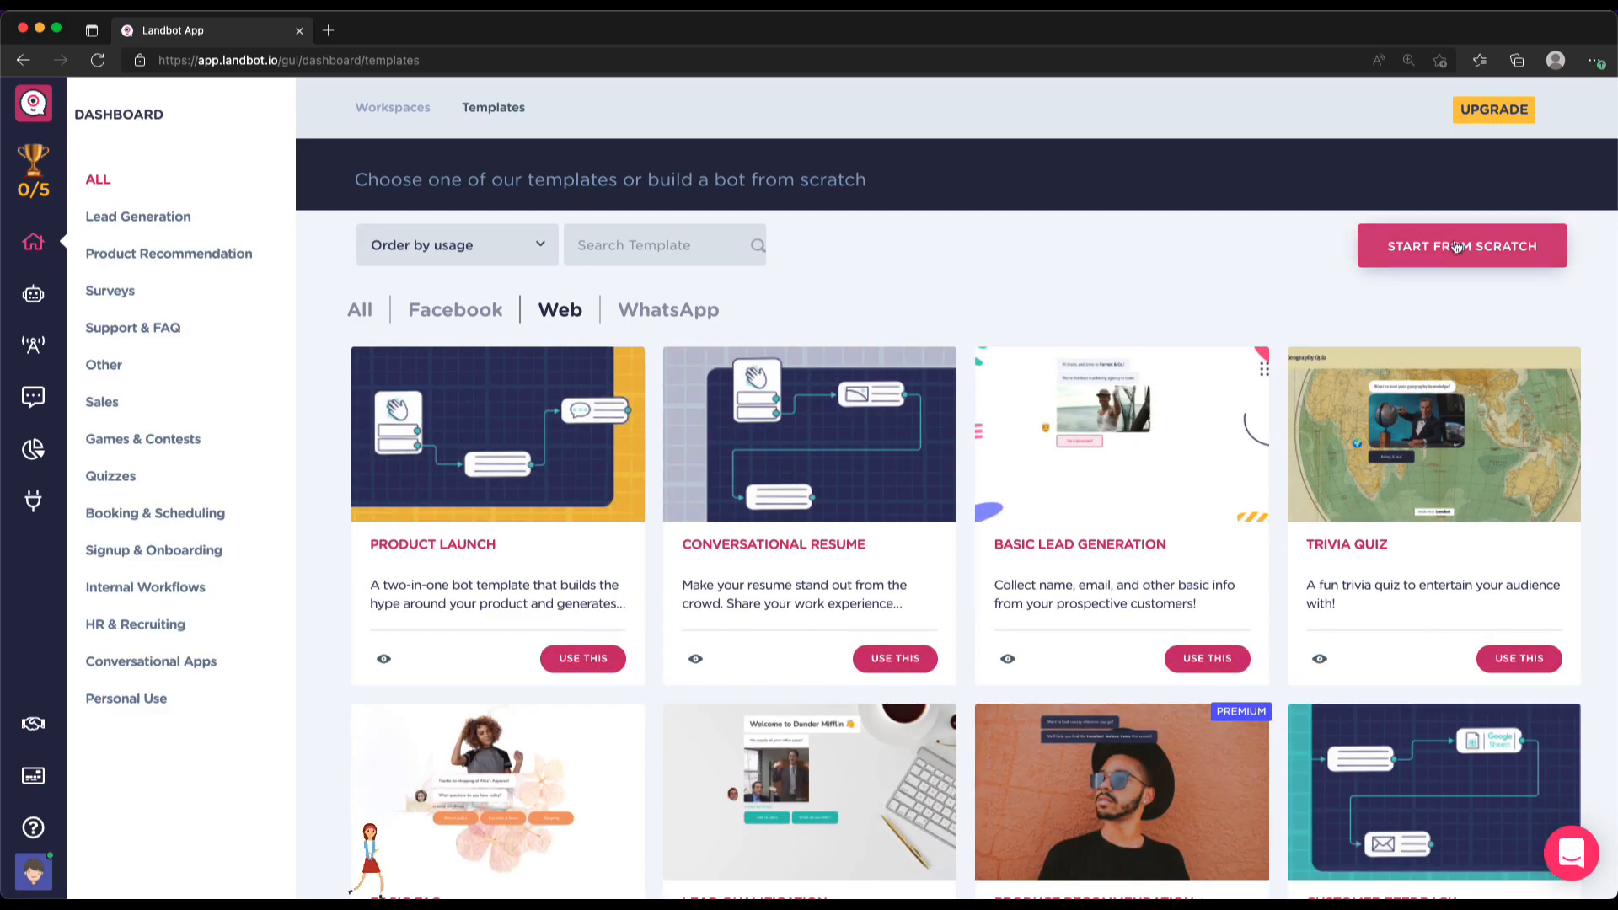
Create a new bot from scratch and enter '웨비나 신청 봇' as its title
click(1455, 245)
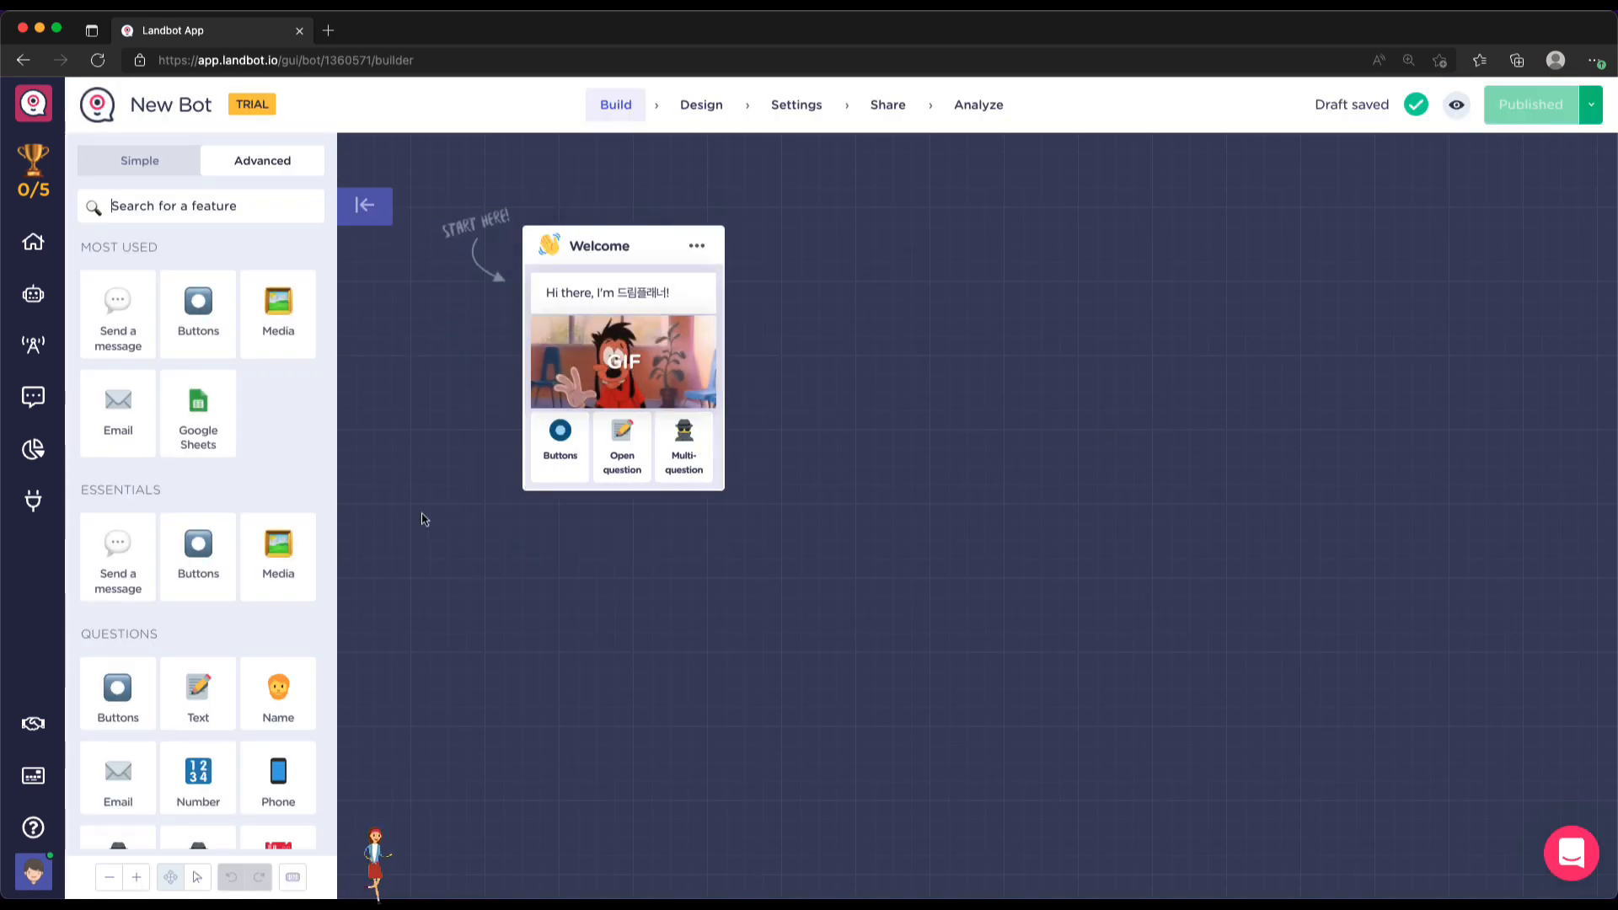
key(super+minus)
key(super+plus)
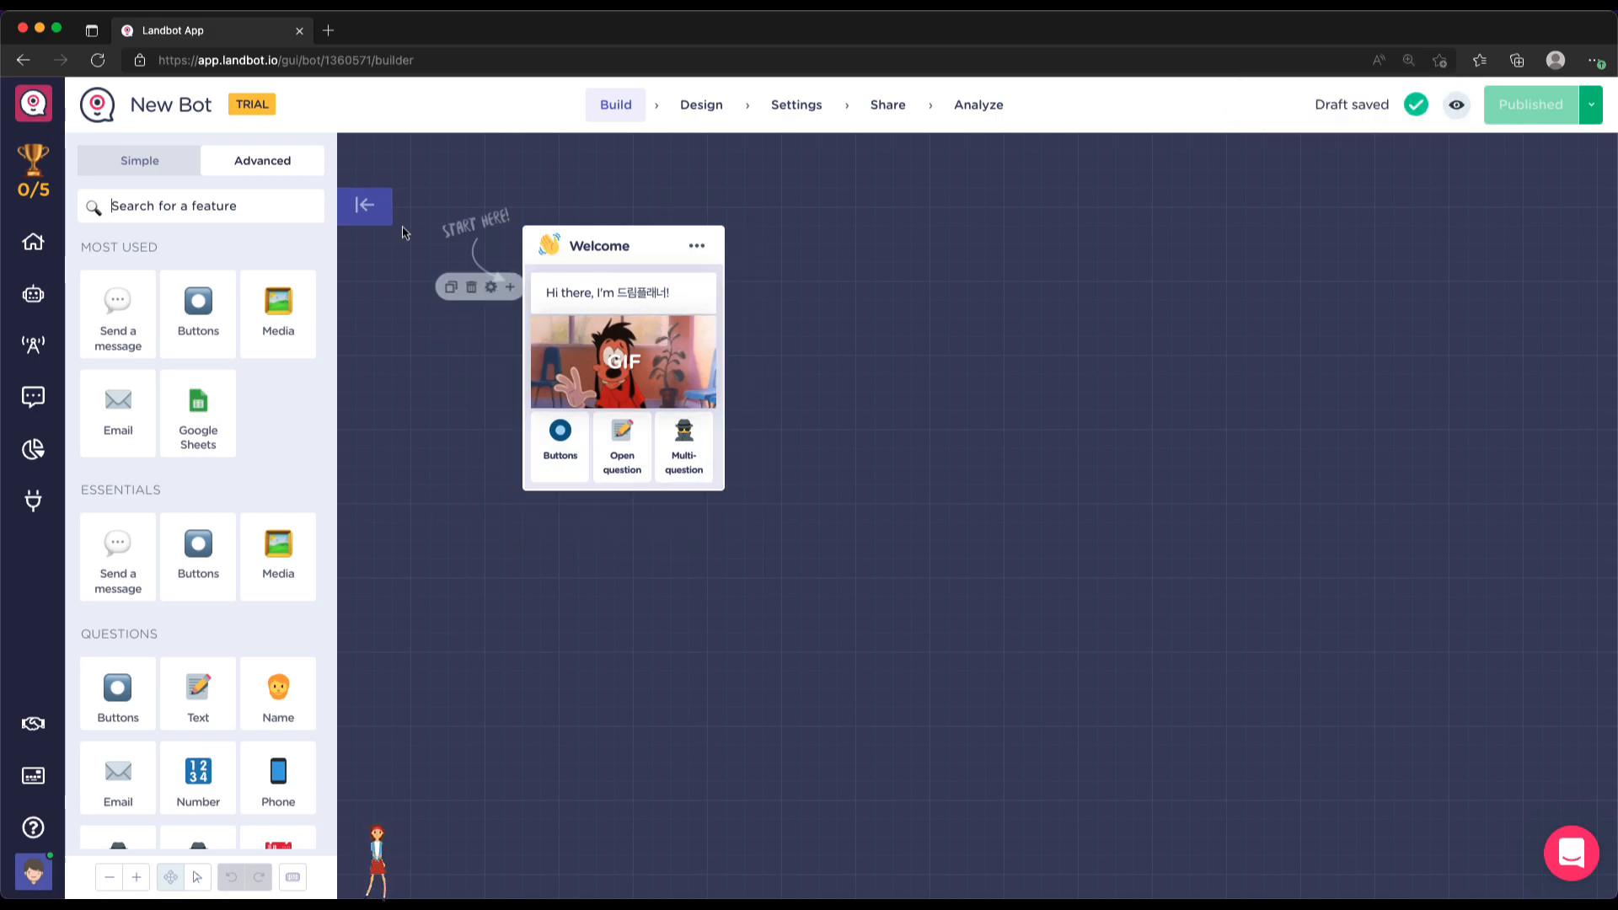
click(194, 103)
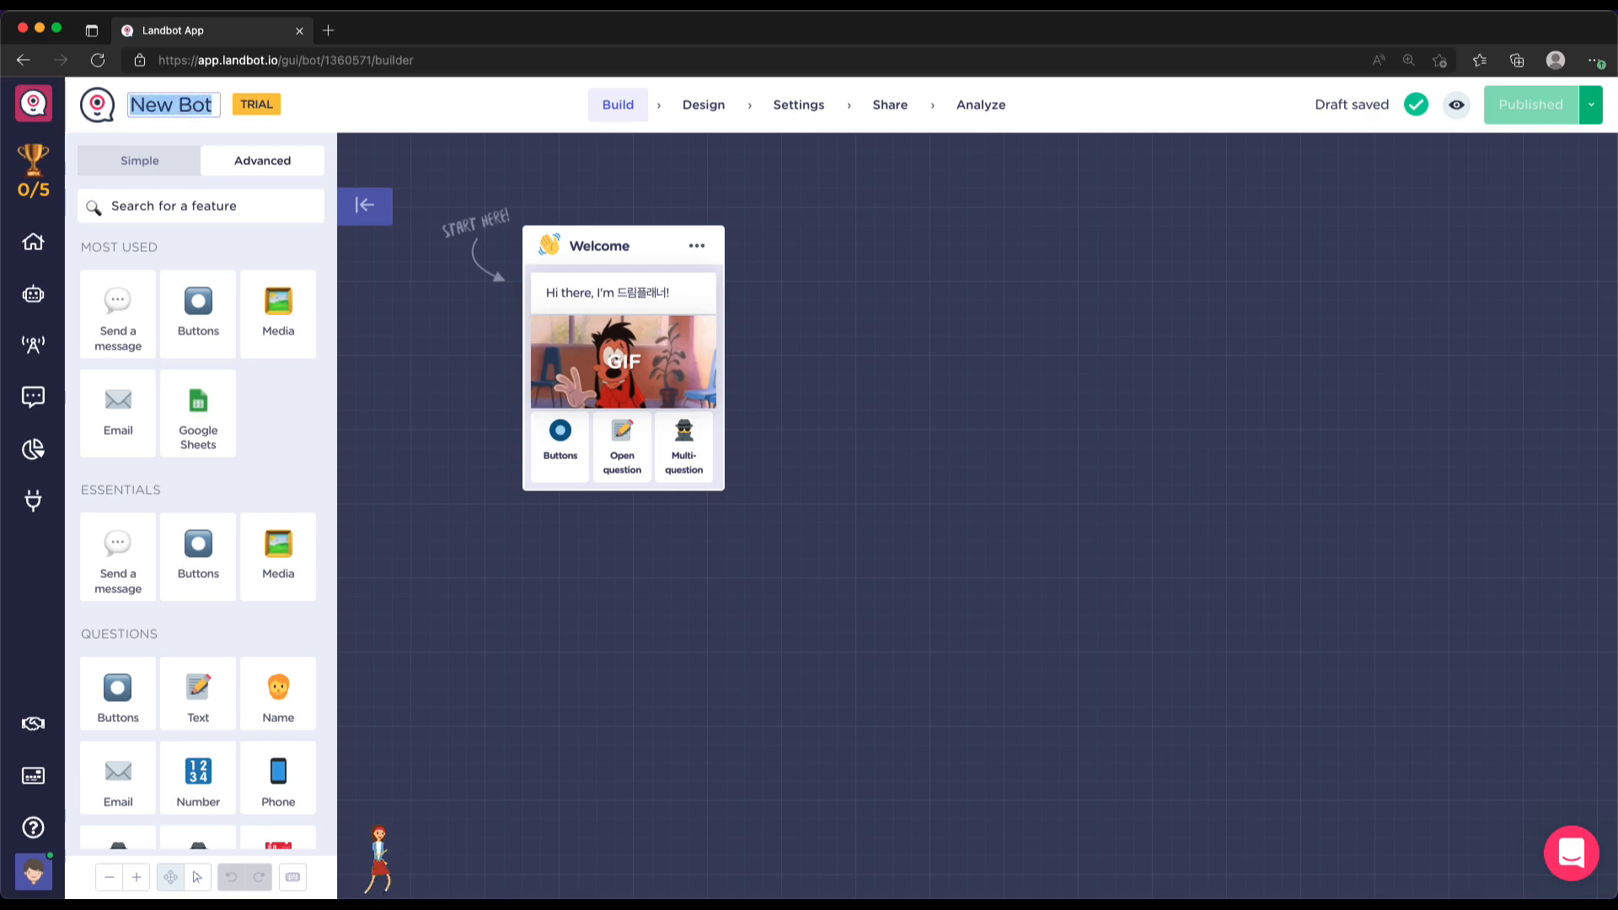
text(웨비나 신)
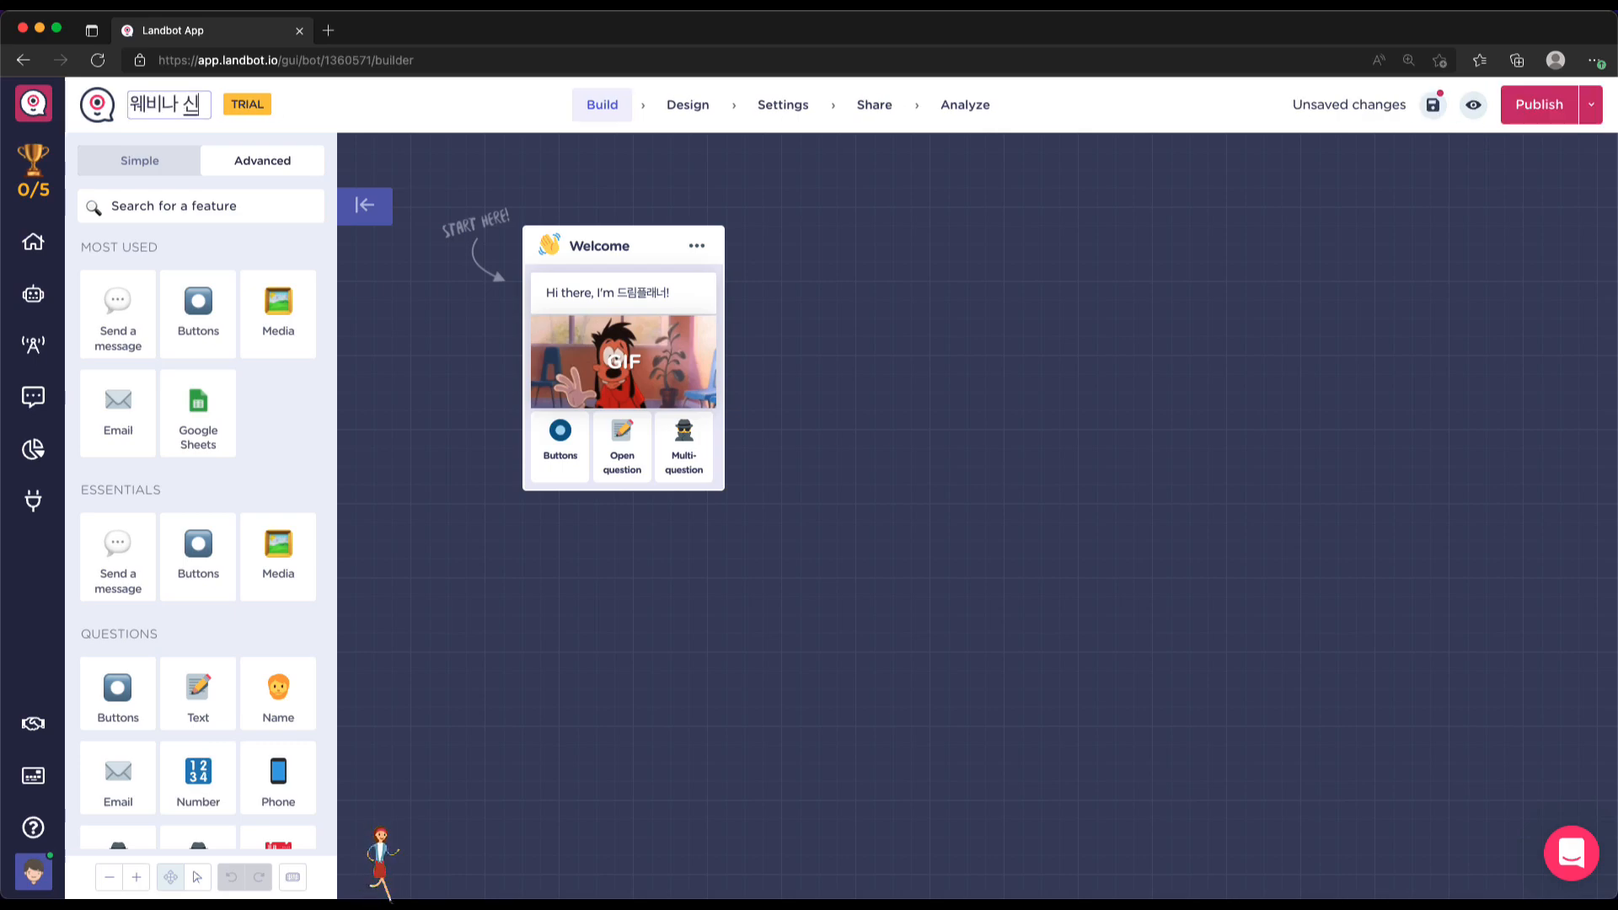
text(청 봇)
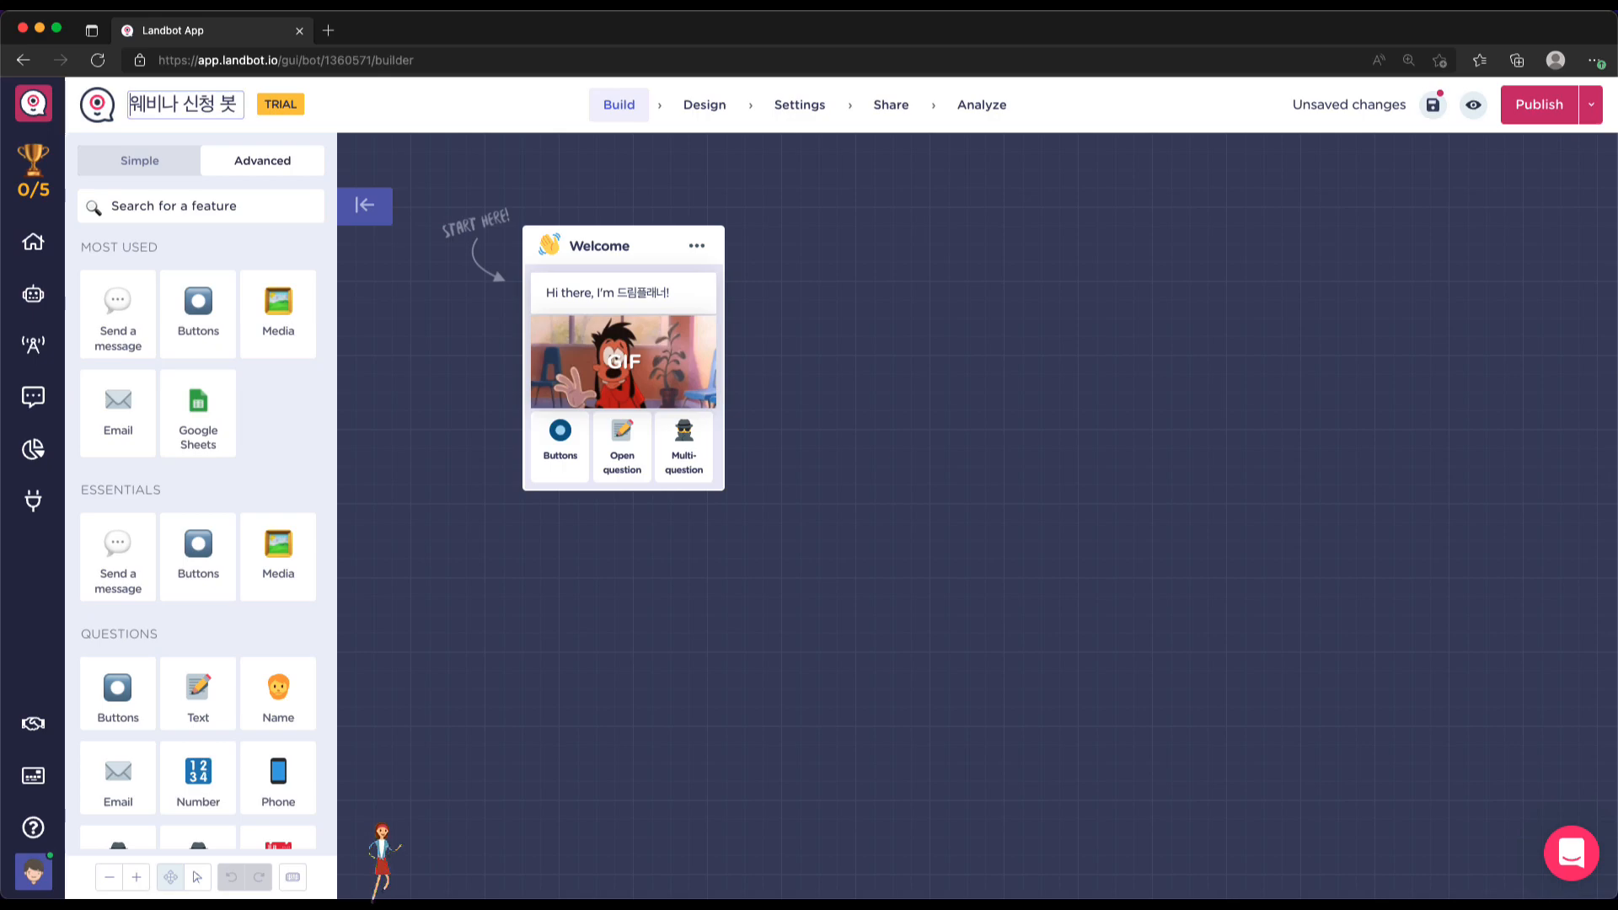
key(super+Left)
Prefix the title with '4차' and replace the welcome text with '환영합니다. 4차 웨비나 신청 봇입니다'
text(4차)
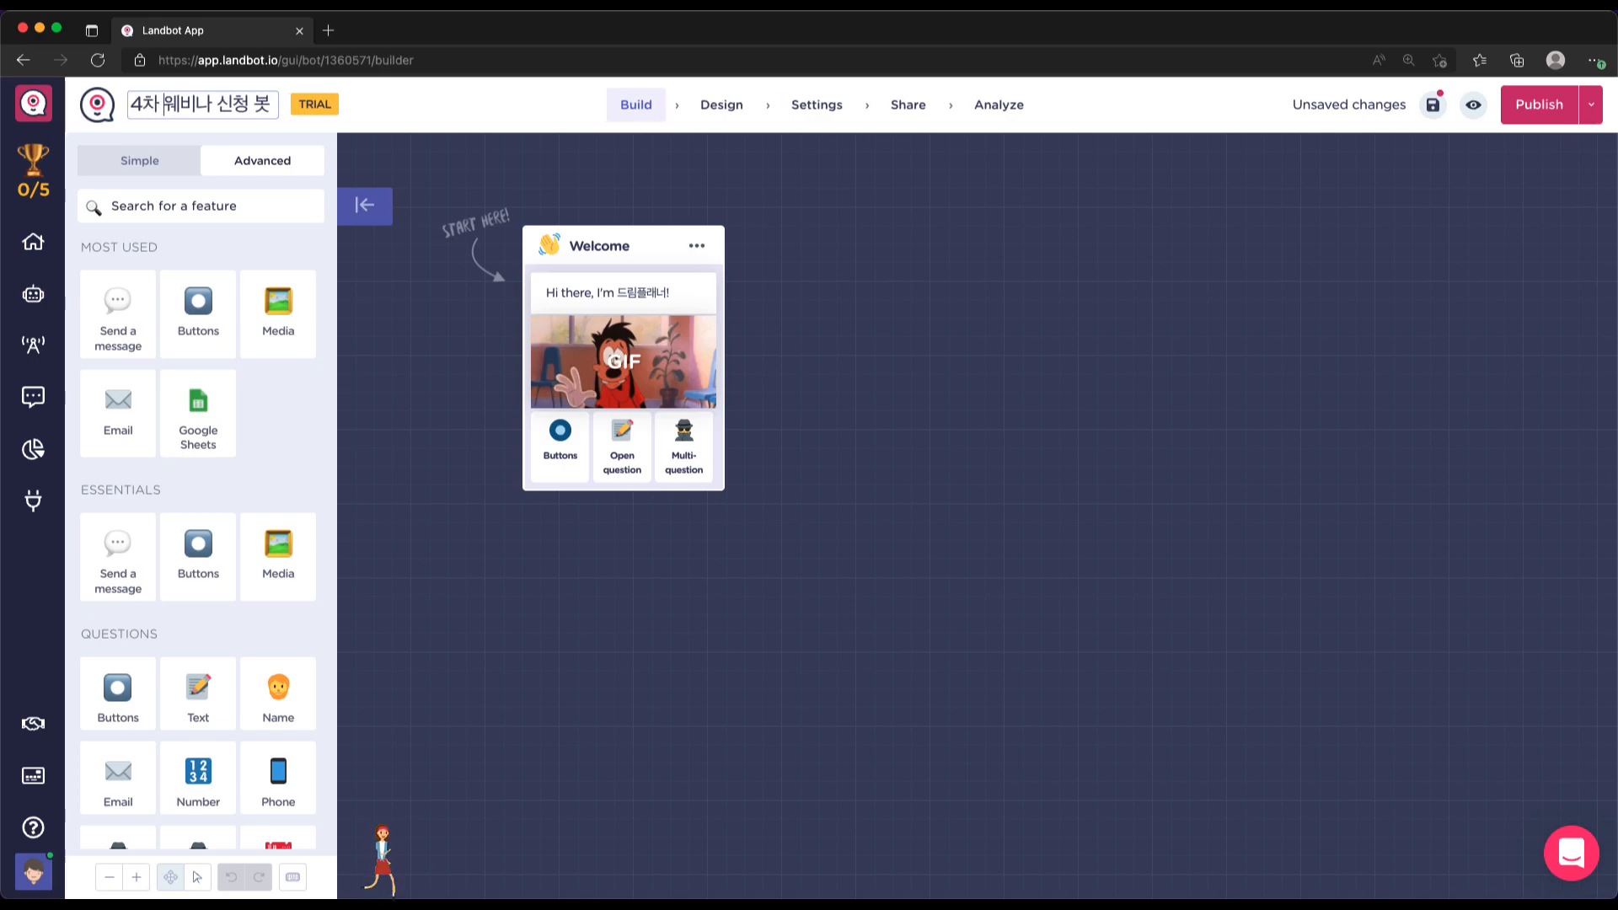
click(1016, 529)
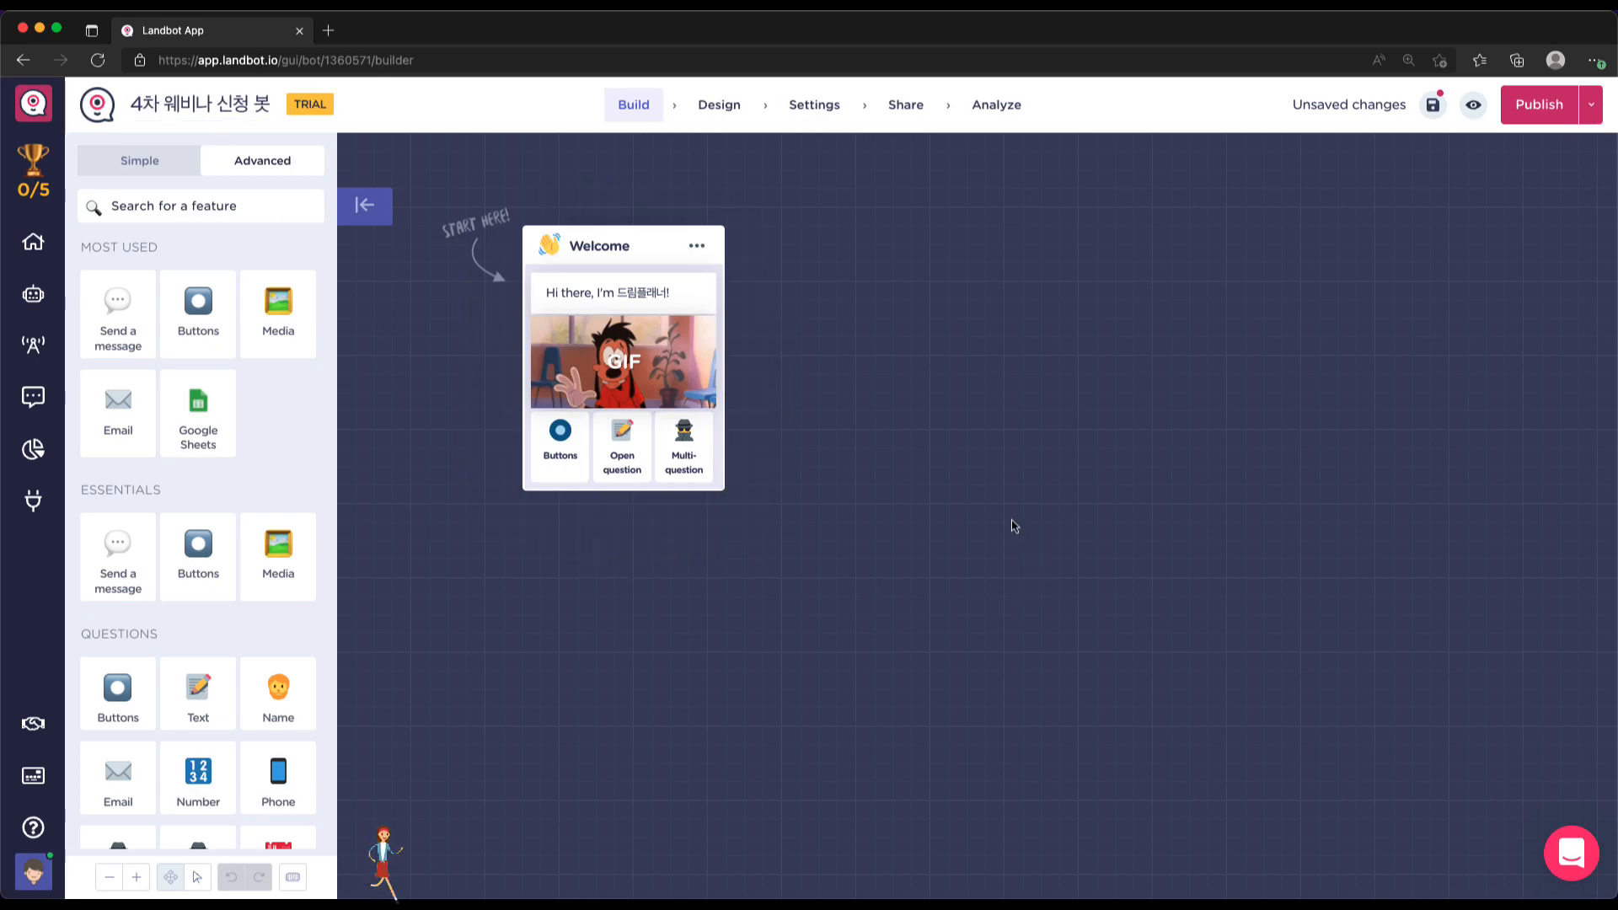
triple_click(652, 295)
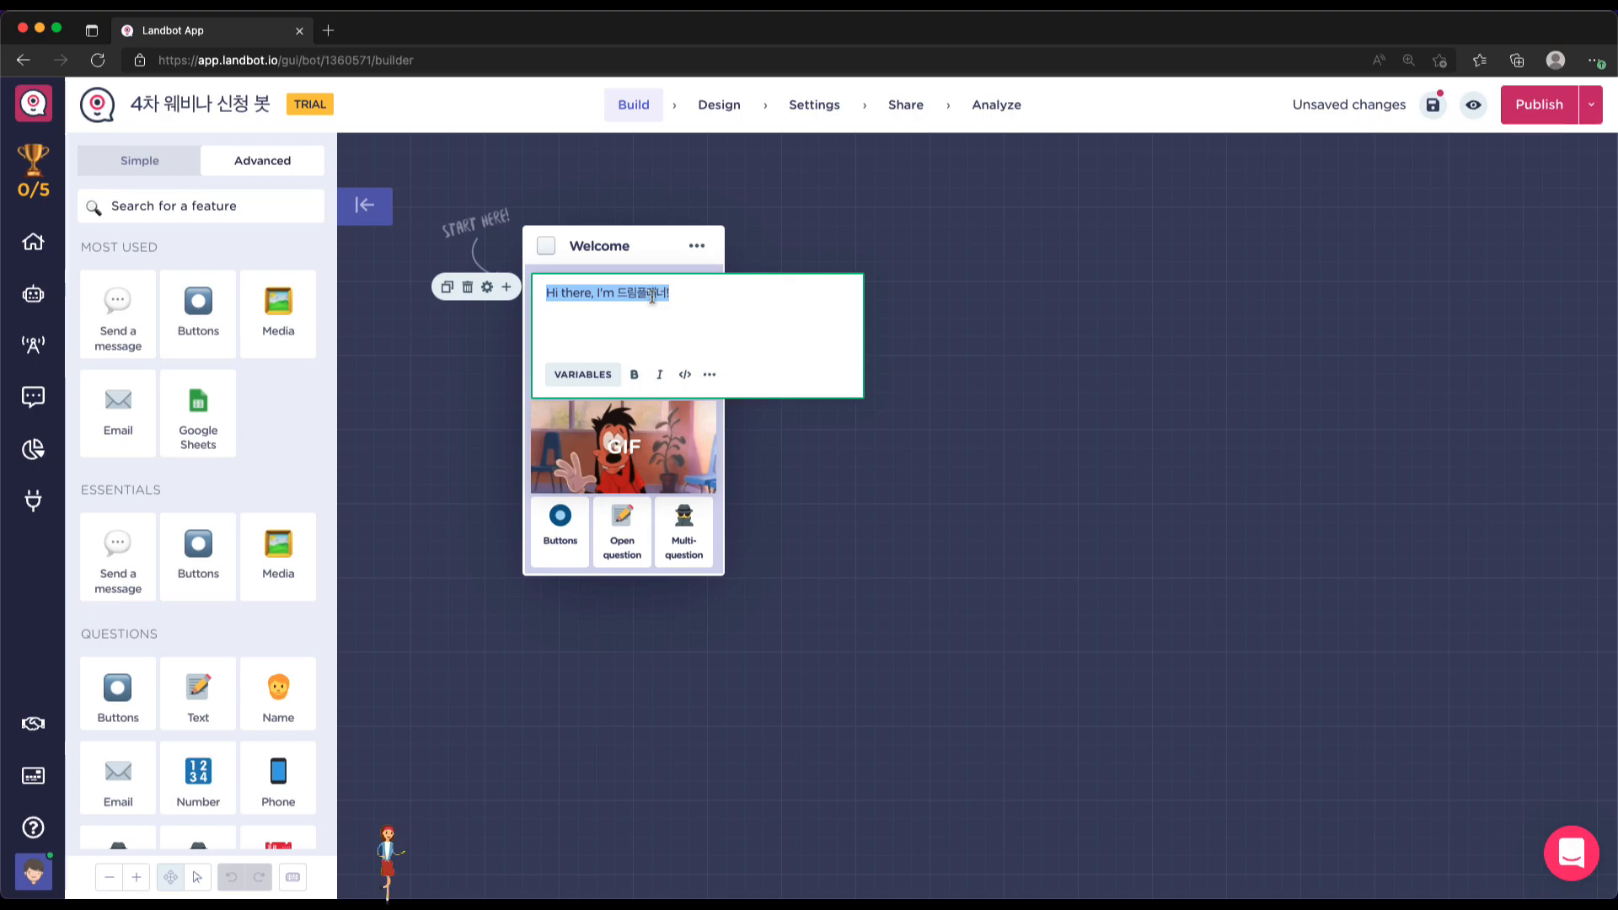
text(환영합니)
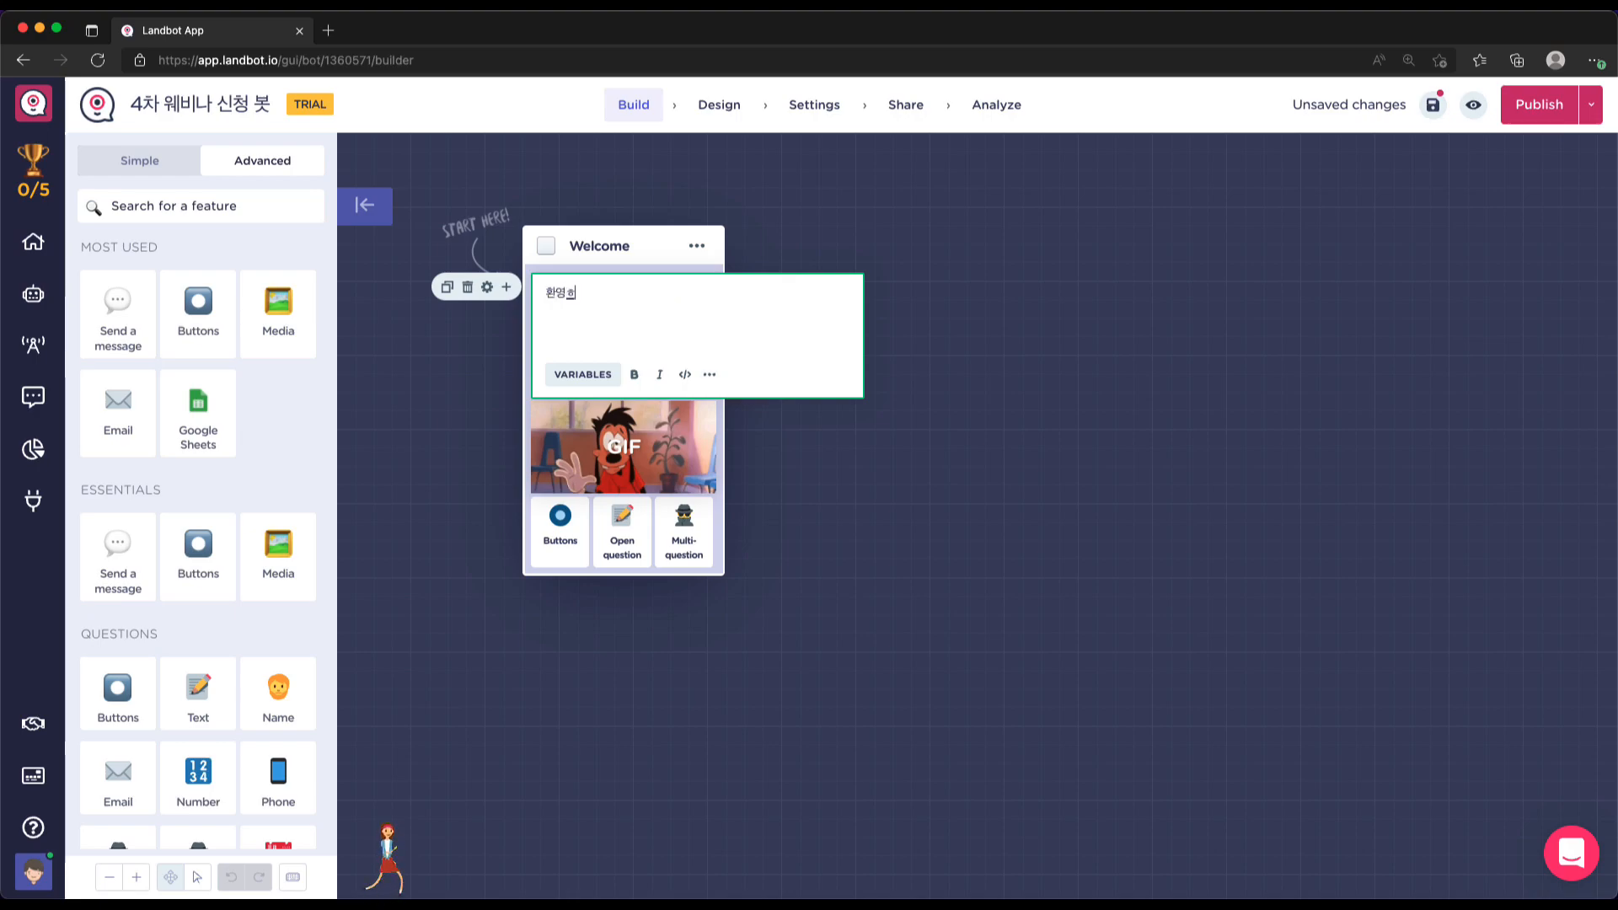
text(다. )
text(4차 웨비)
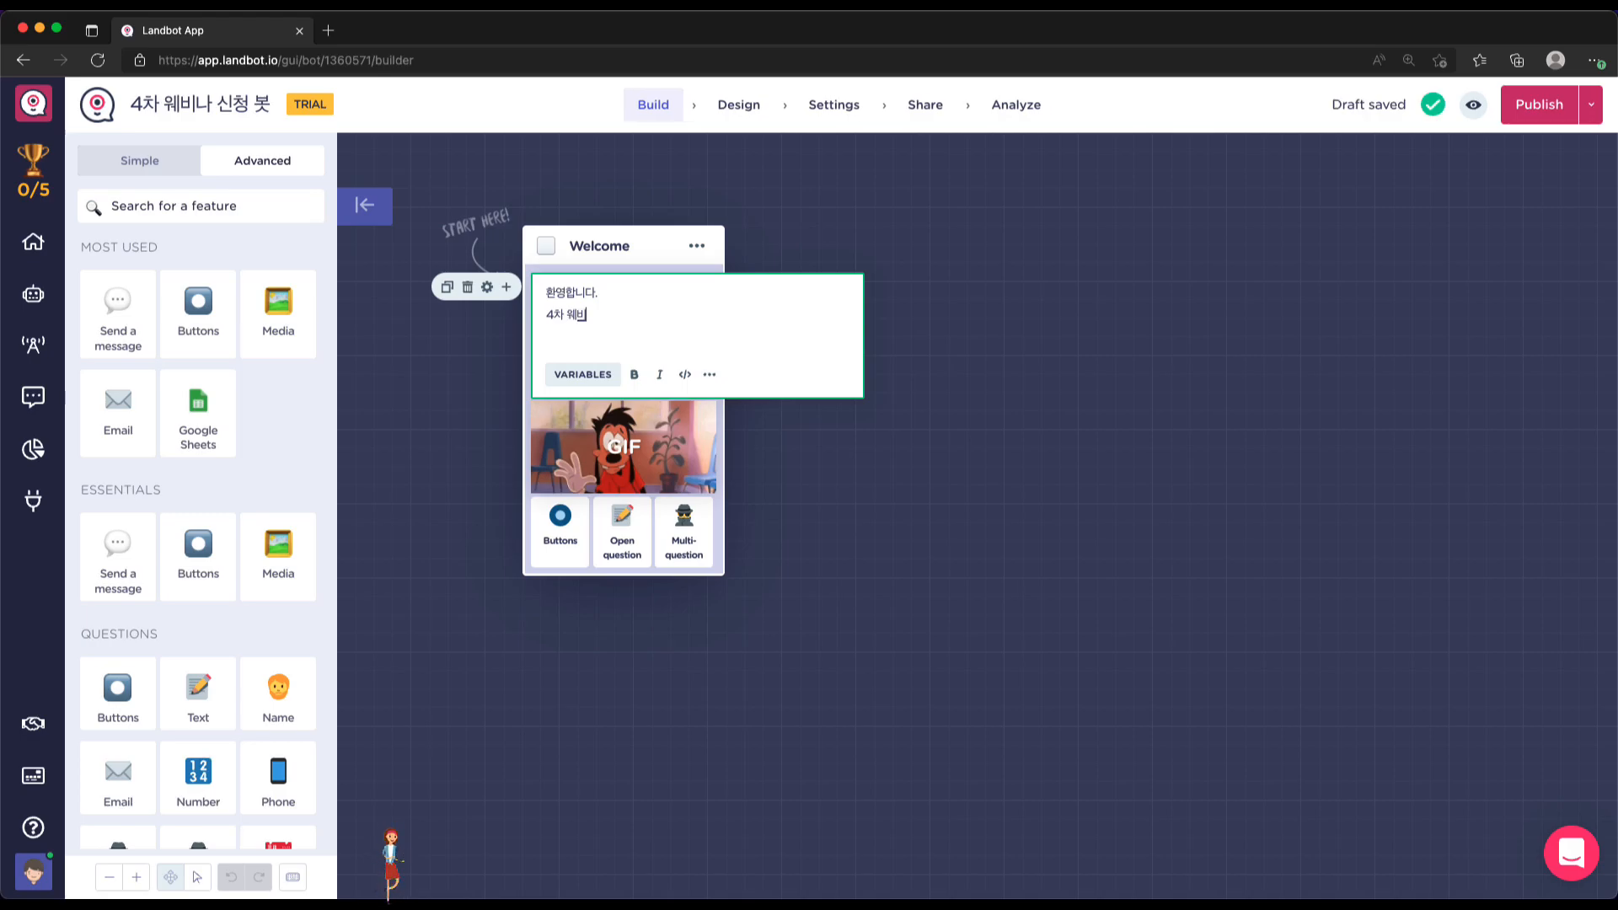
text(나 신청 봇입니다.)
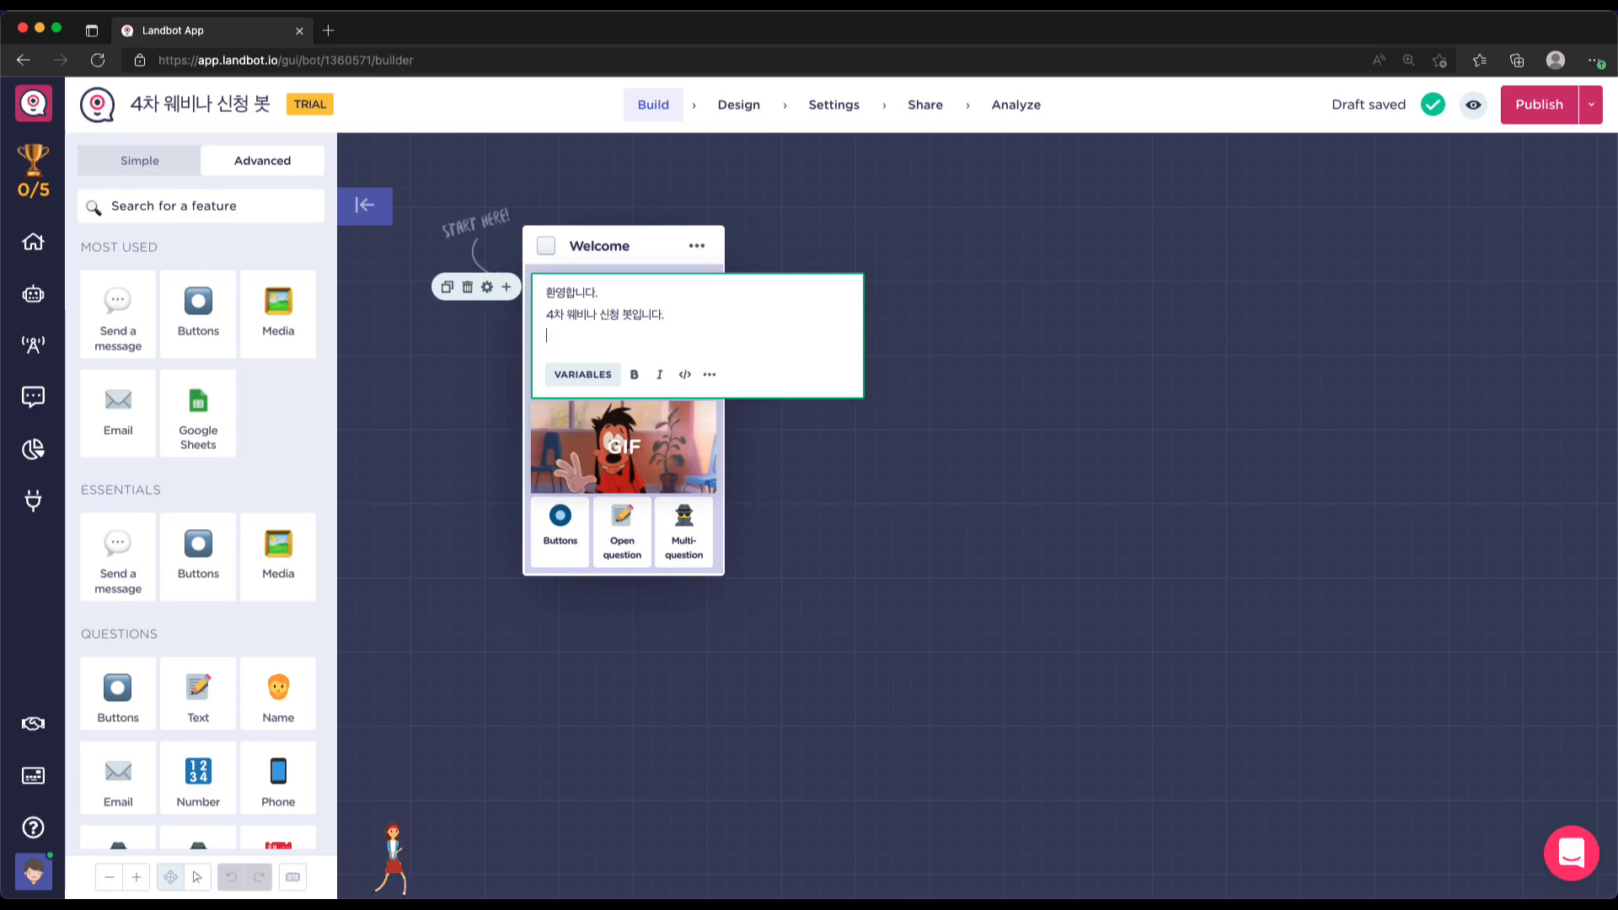
Add the line '일자 : 4/20, 22 (선택)' below the greeting and make it a bullet
key(Return)
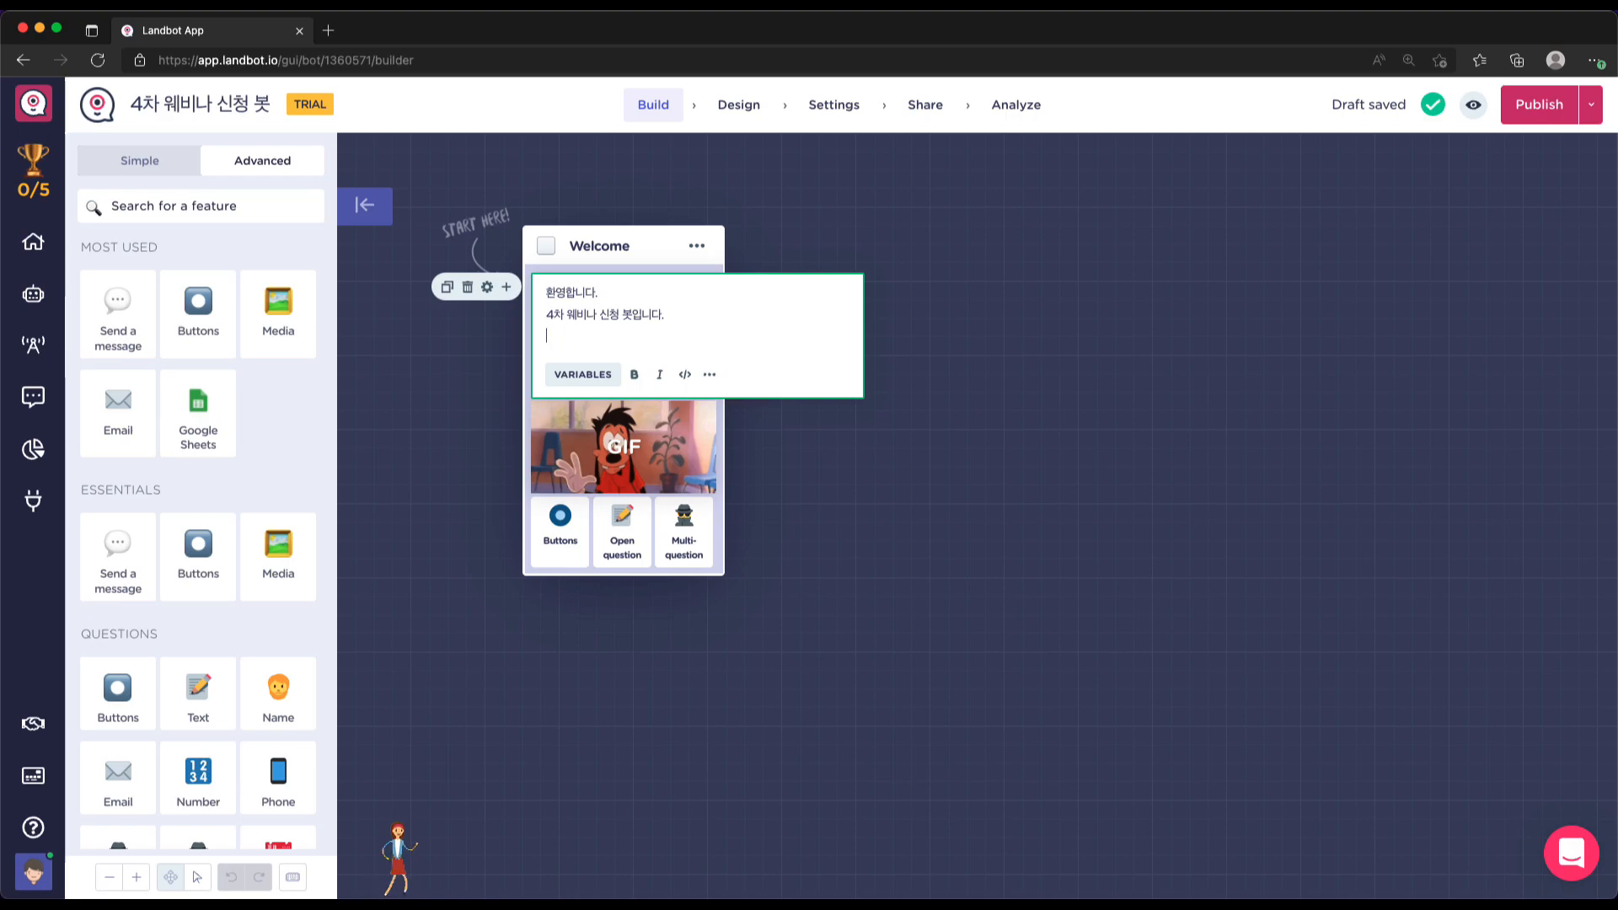
text(이ㄹ자)
text( : 4/20)
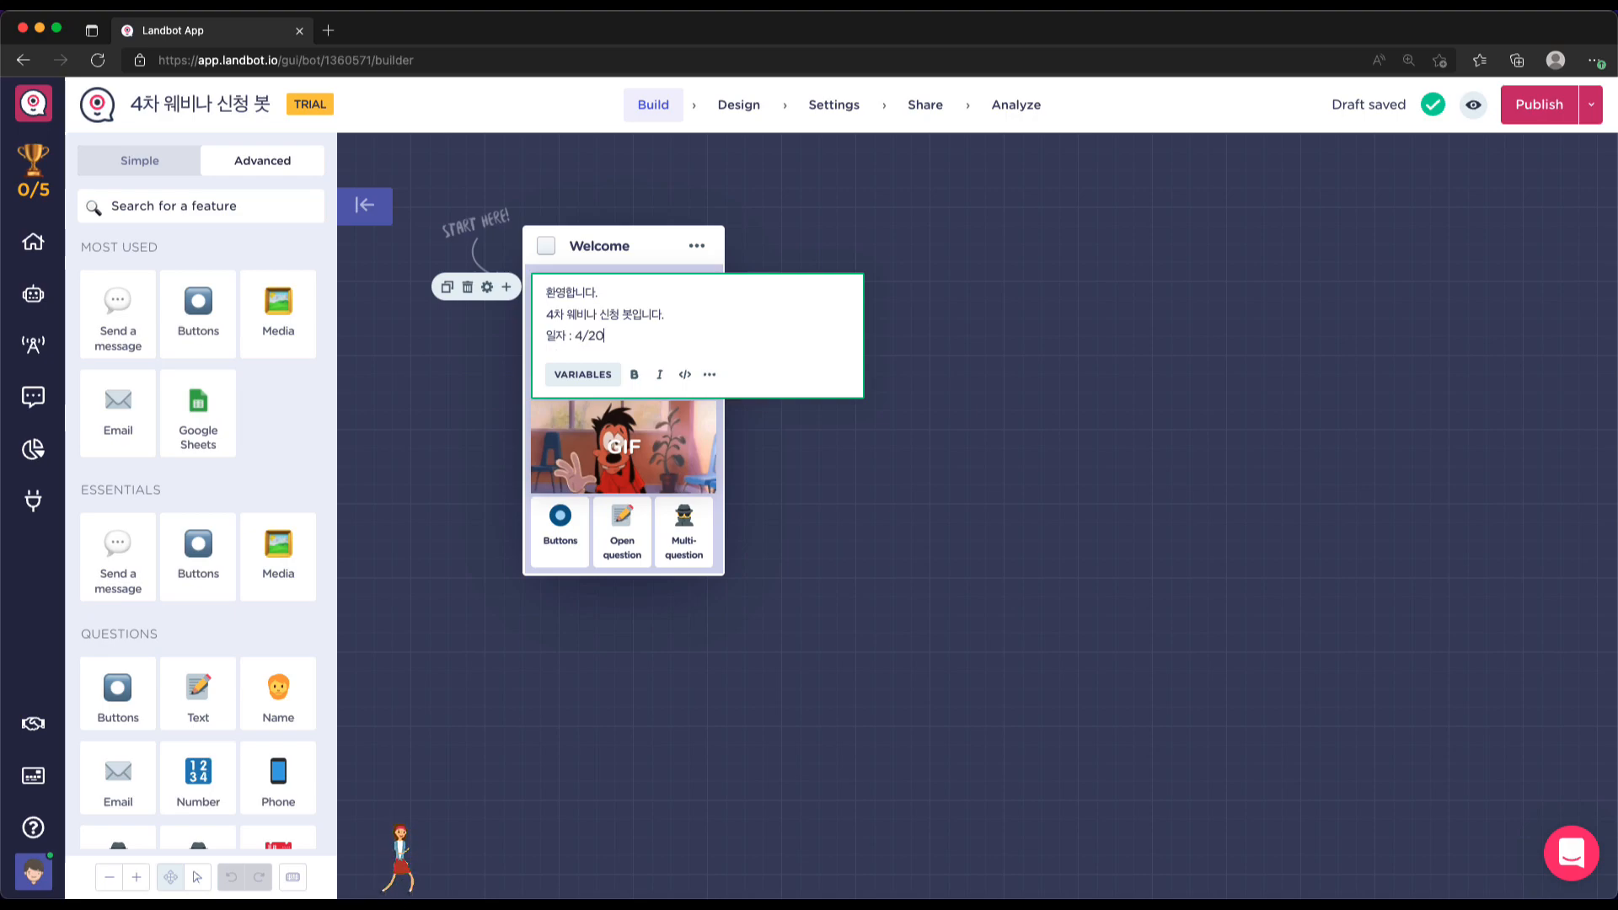
text(, 22 (선택)
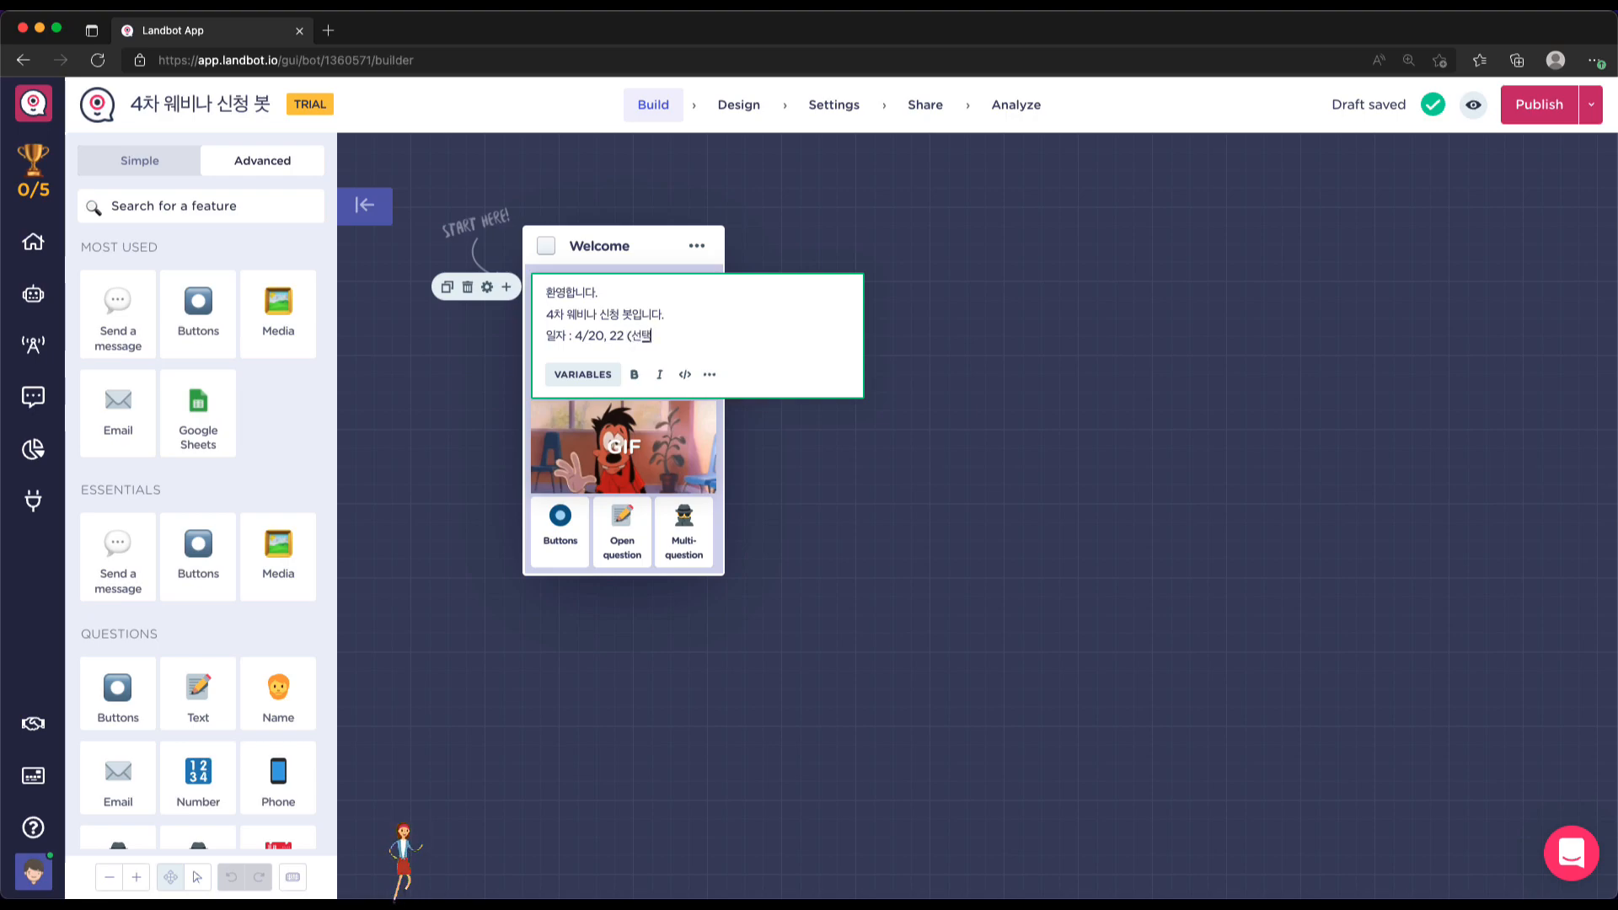
text())
key(Return)
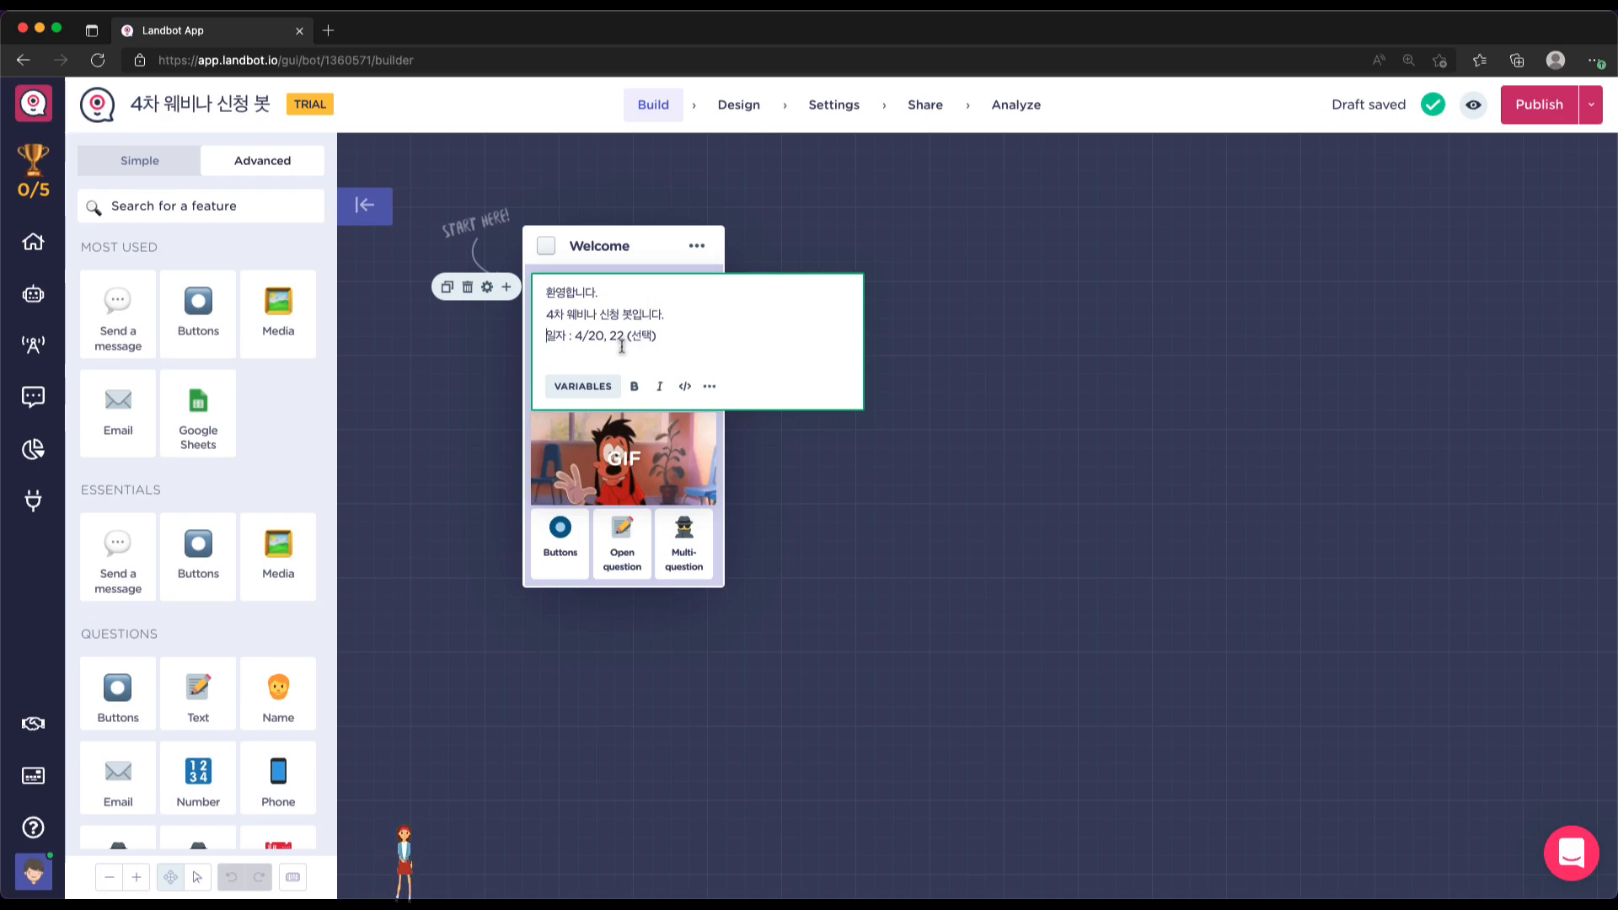
click(710, 388)
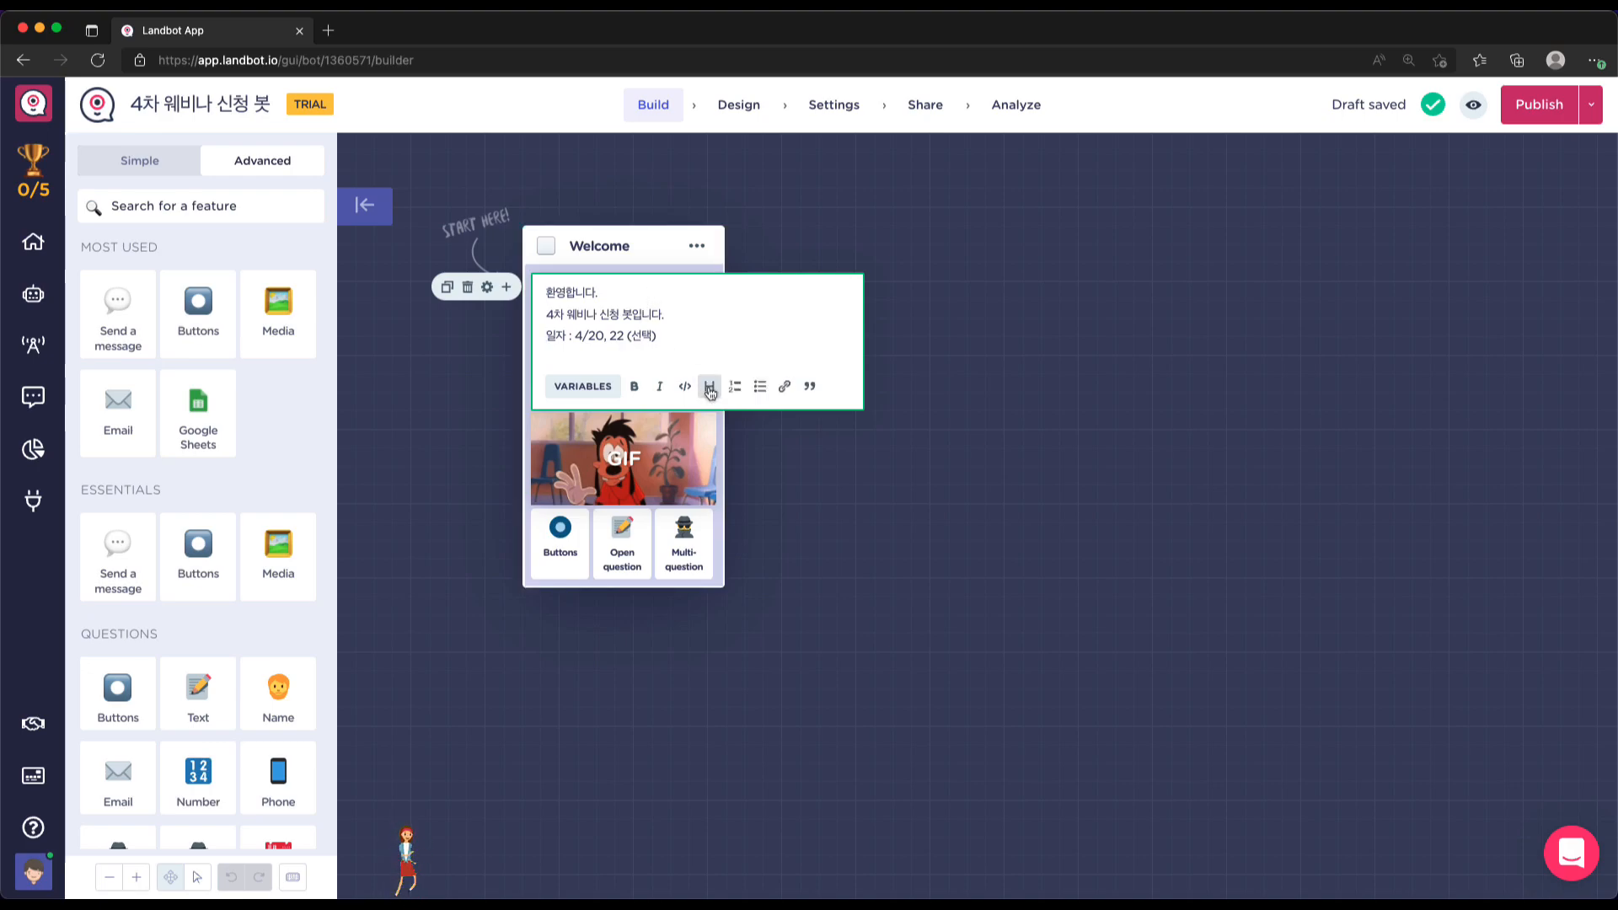
click(759, 386)
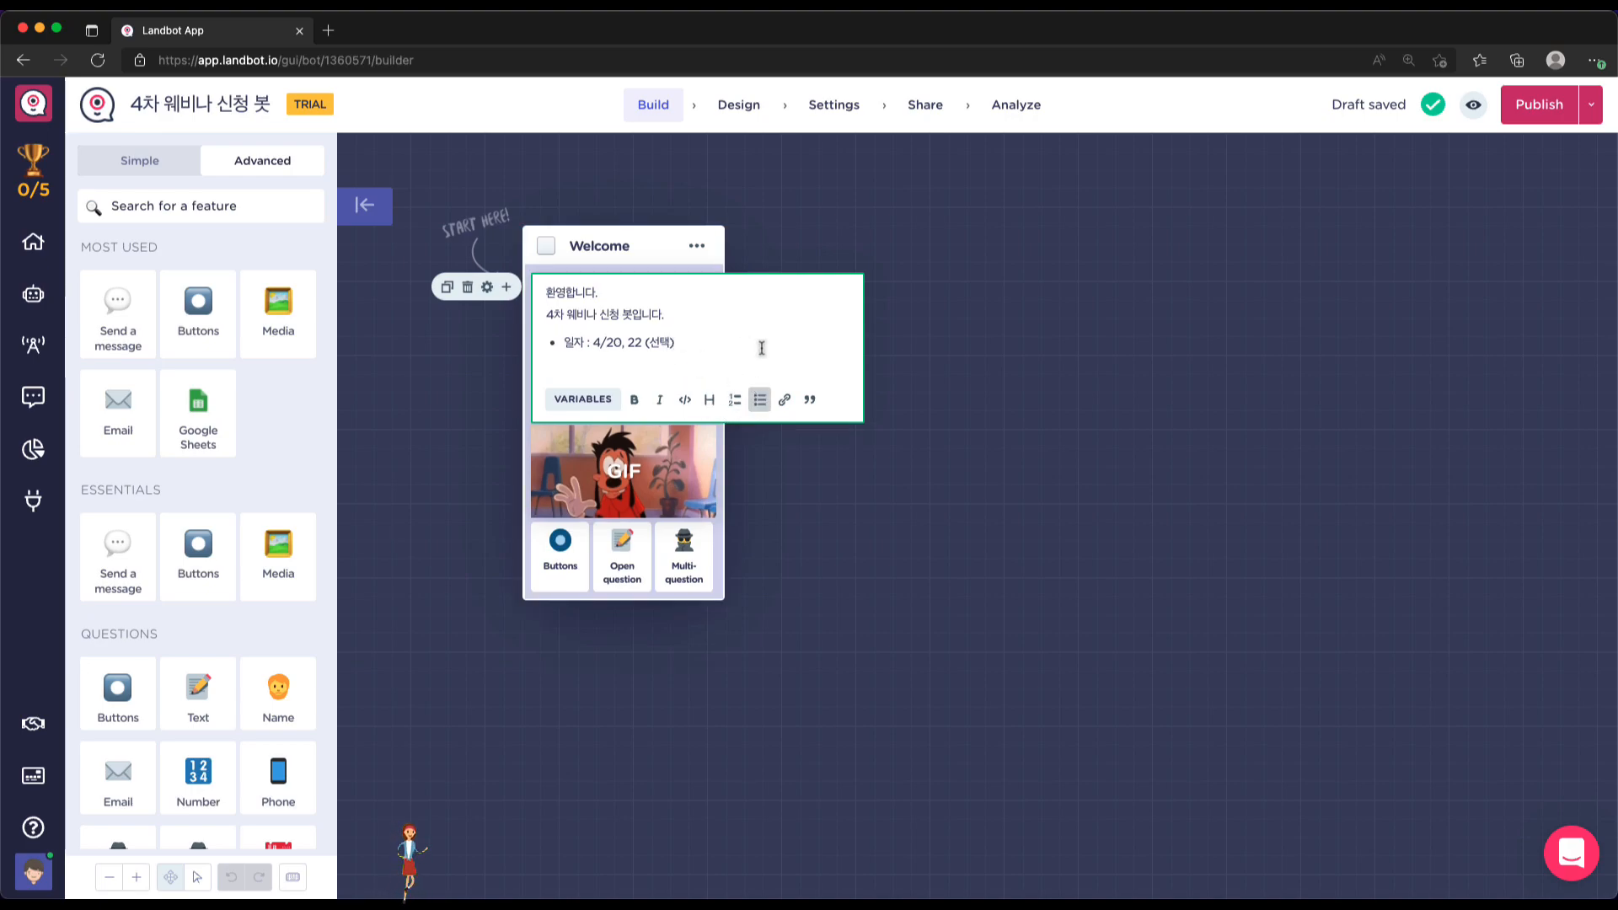
Add bullets '시간 : 저녁 8시 ~ 10시' and '신청인원 : 1~3명까지 신청 가능' below the date
key(Return)
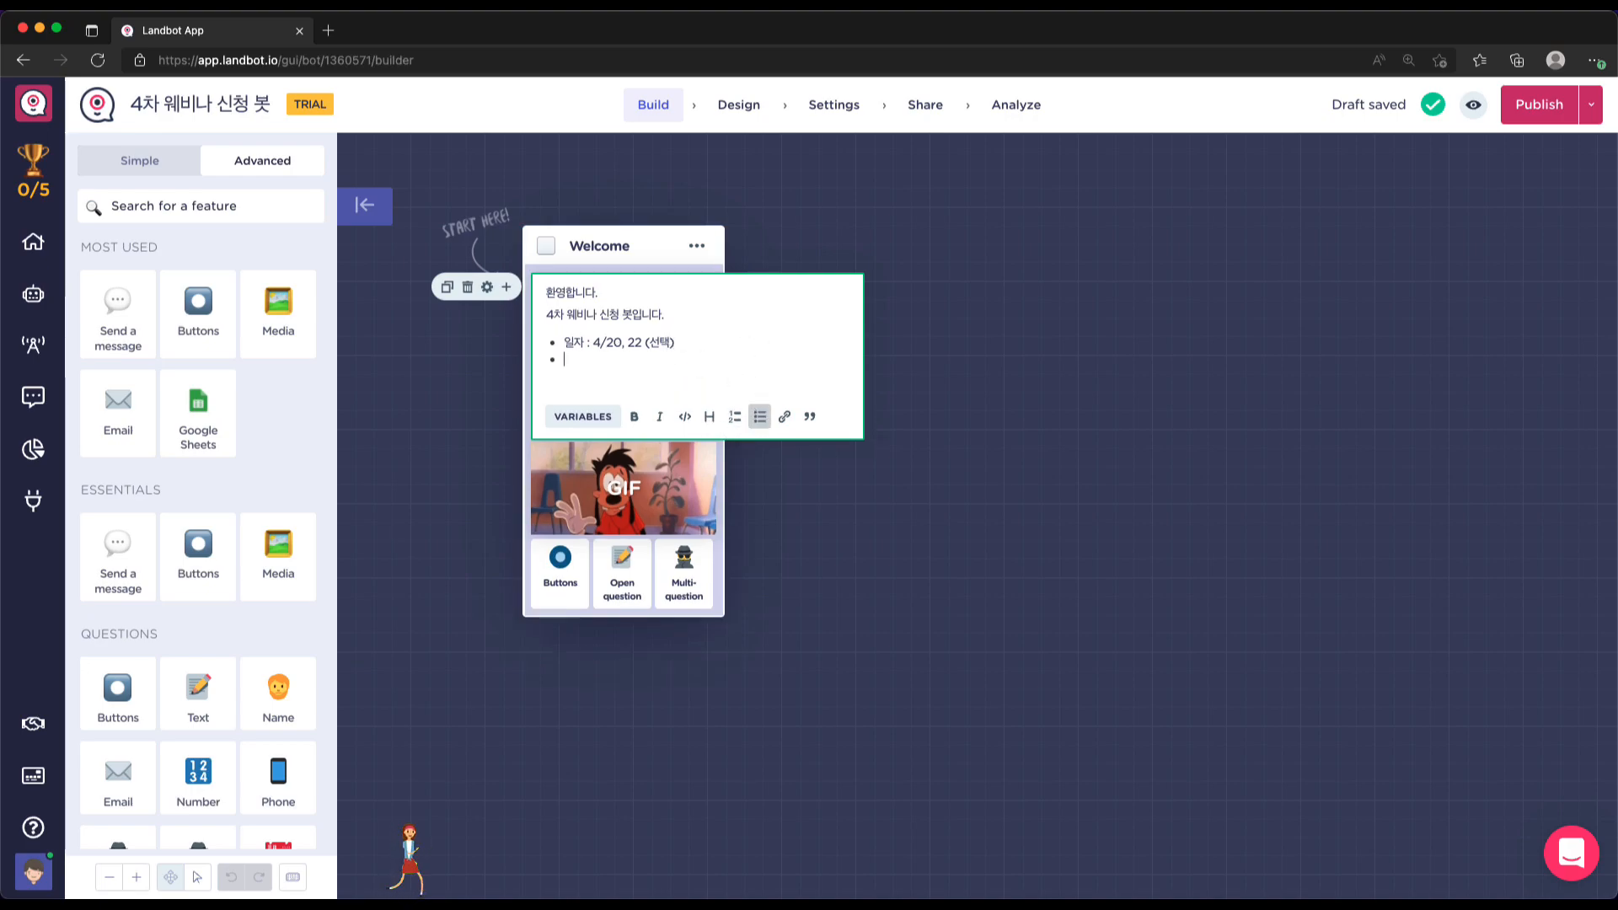
text(시간 : 저녁 8시)
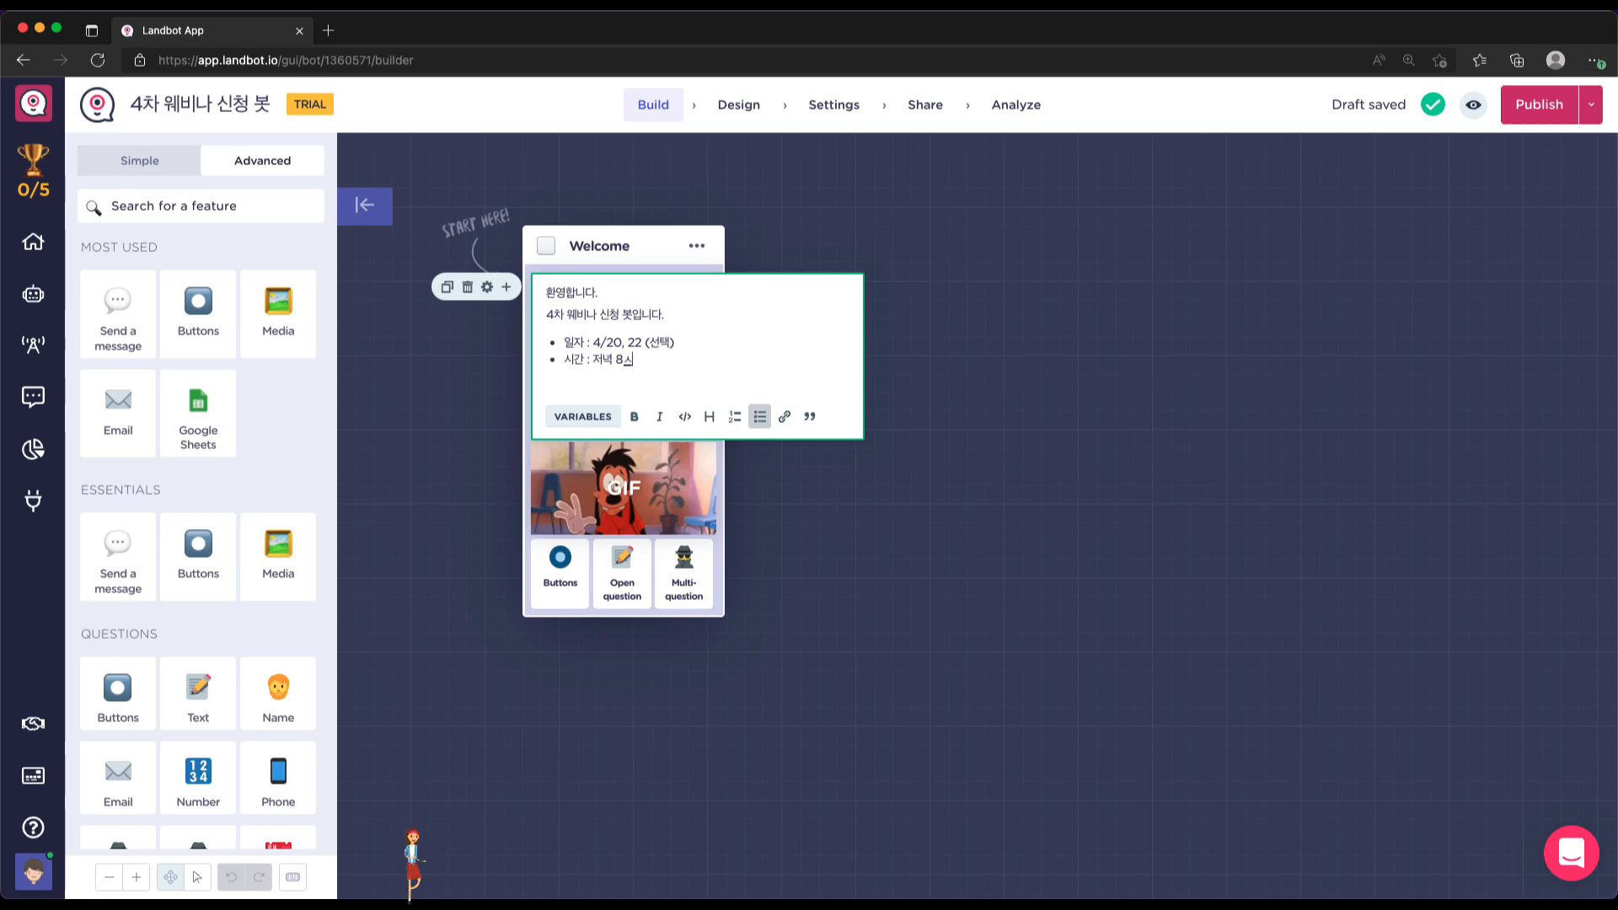
text( ~ 10시)
key(Return)
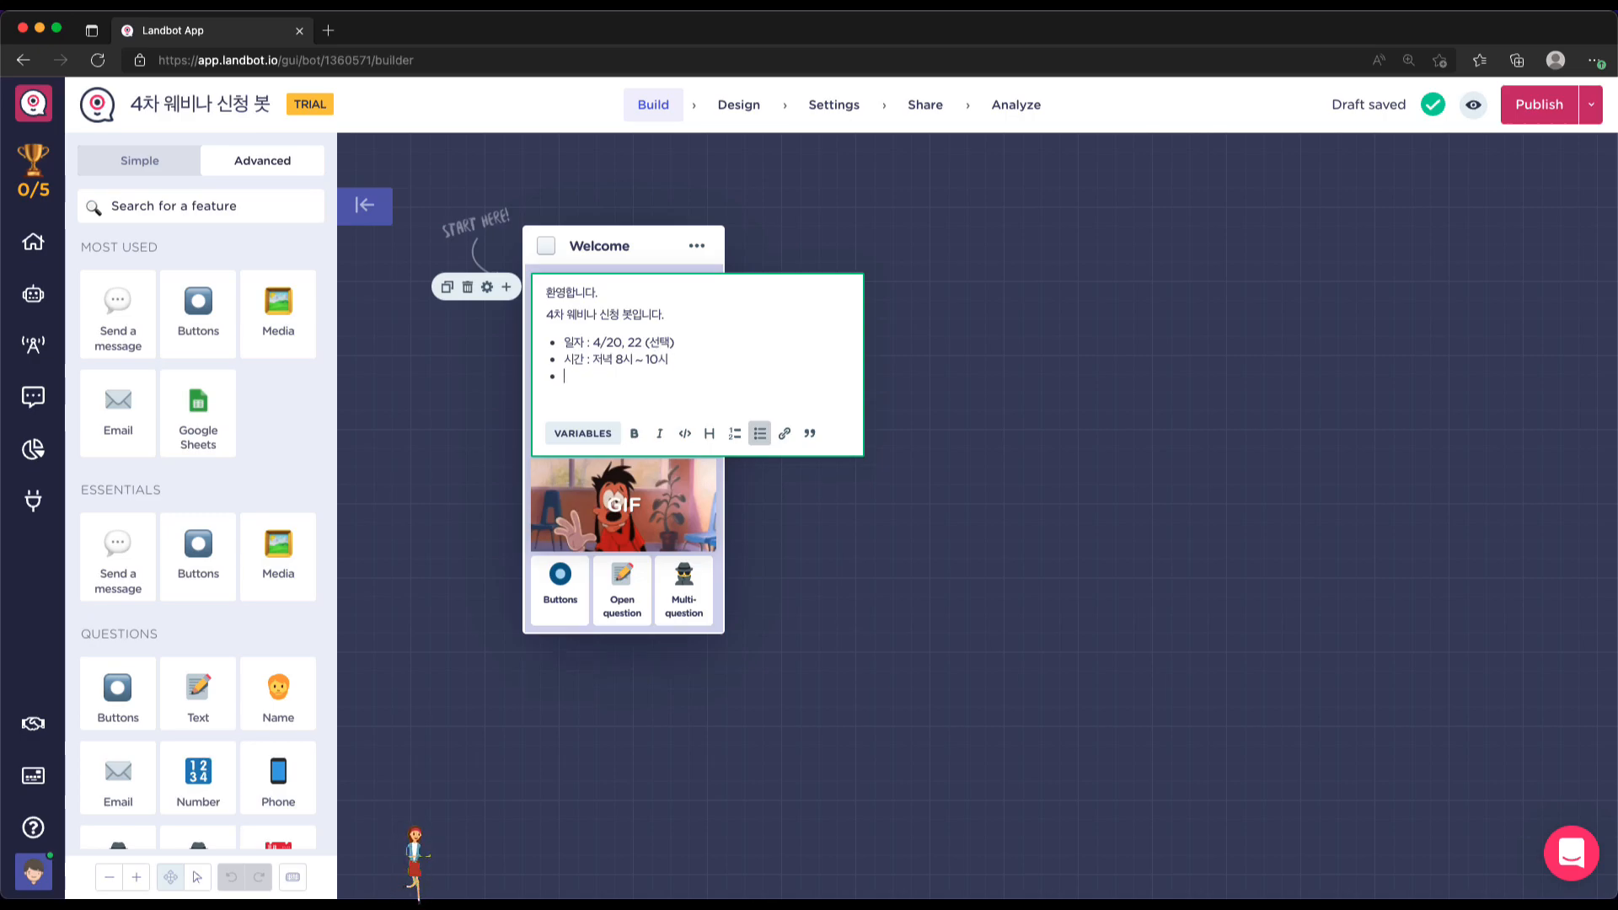
text(신청인원)
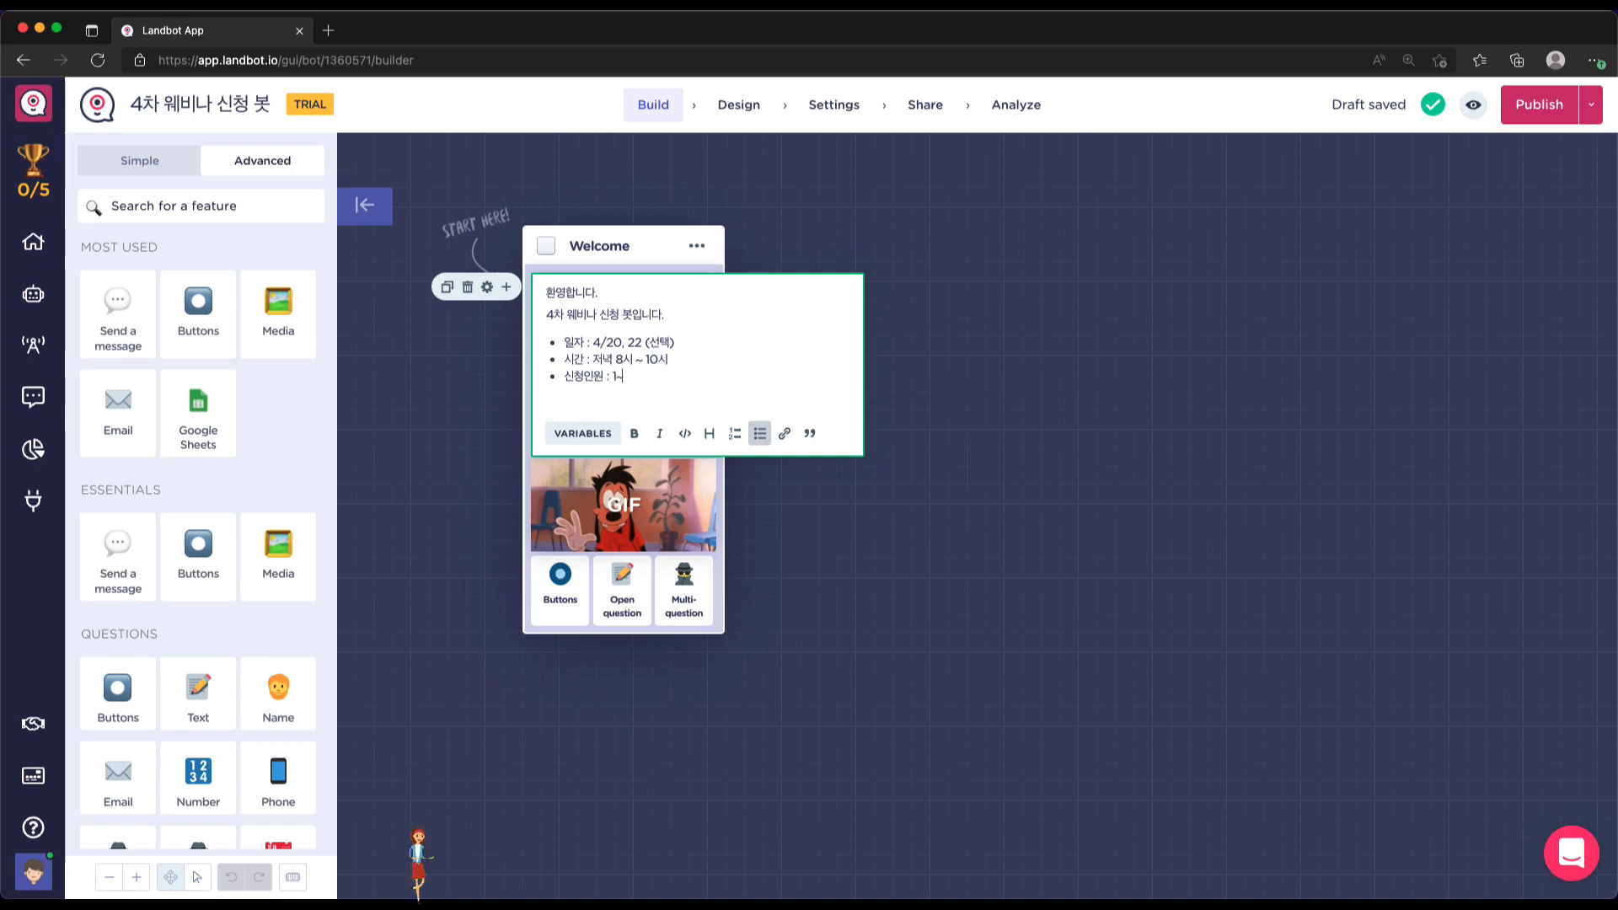
text(: 1~3명까지)
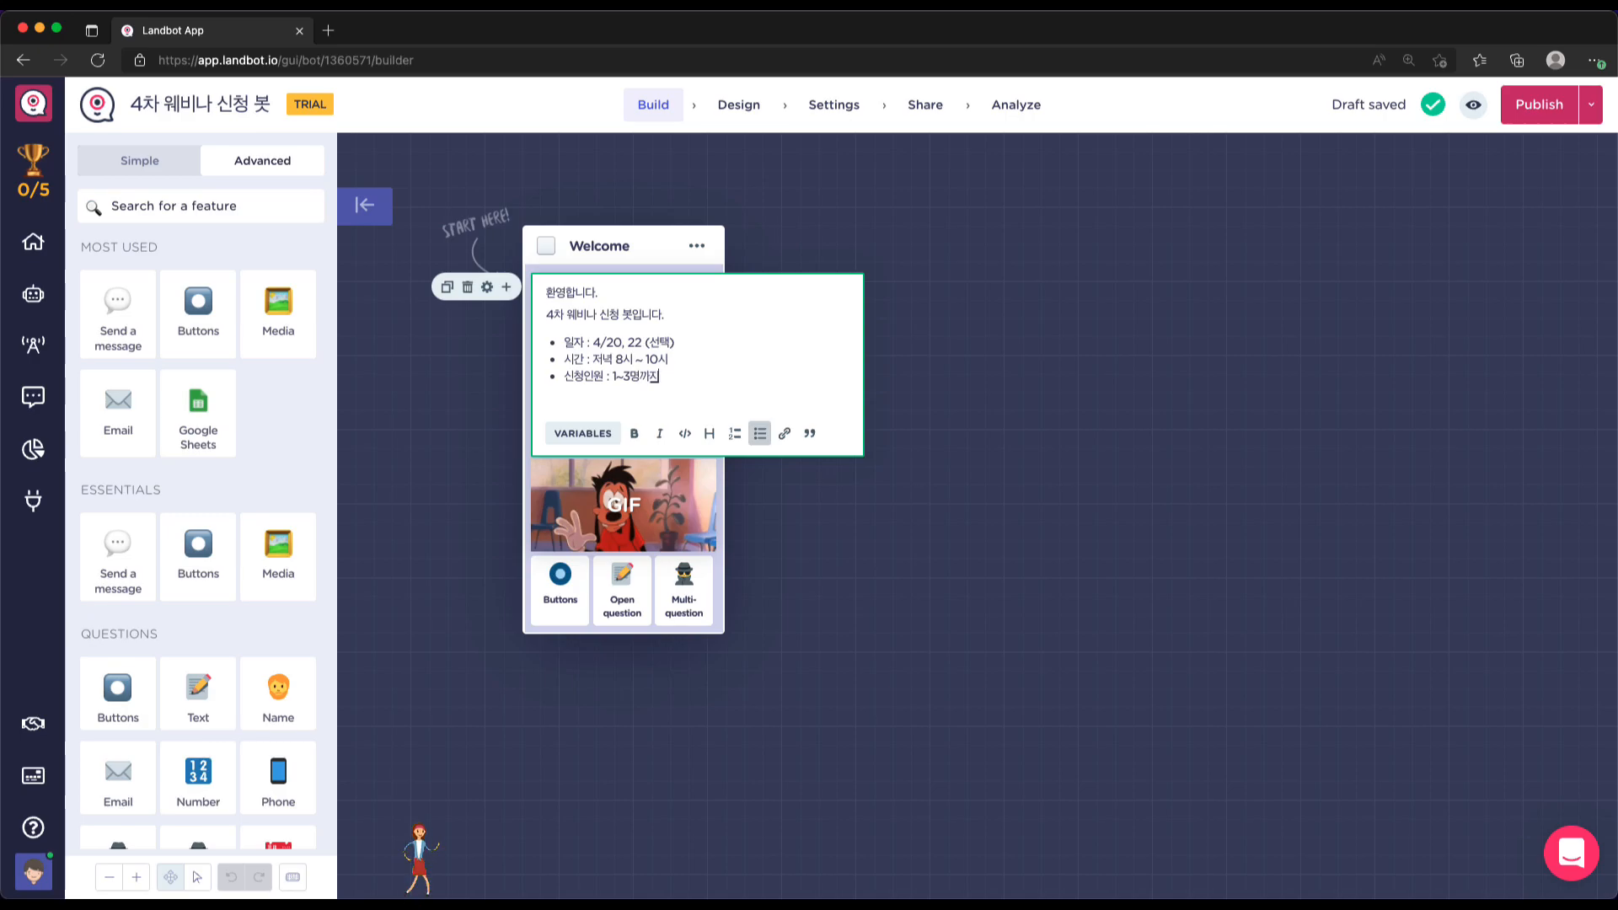
text( 신청 가능)
key(Return)
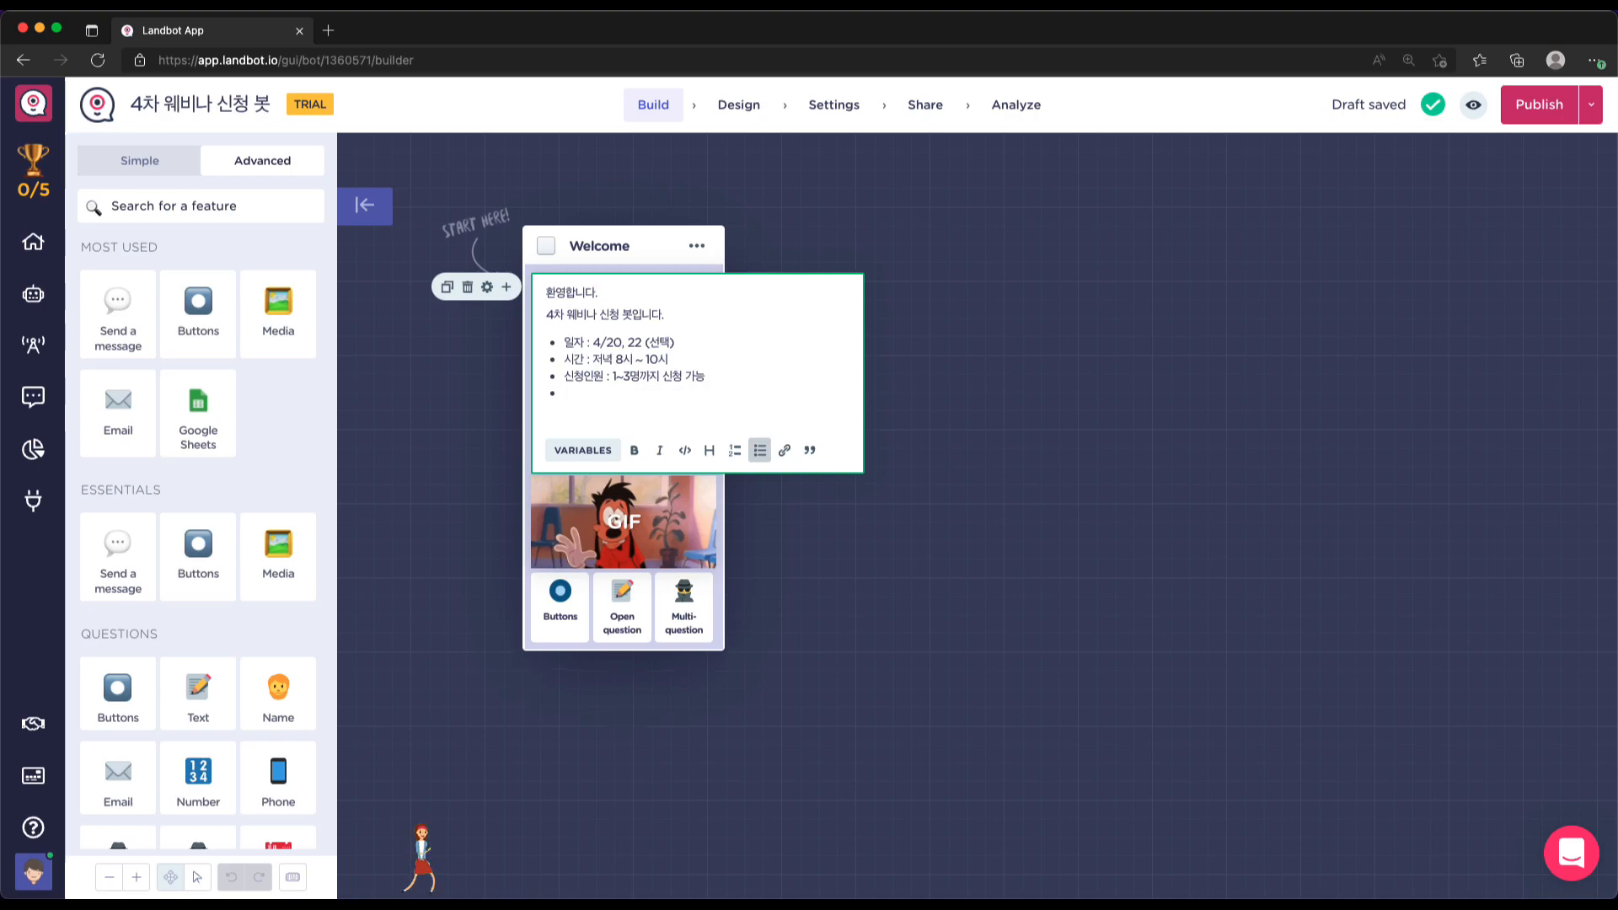
key(BackSpace)
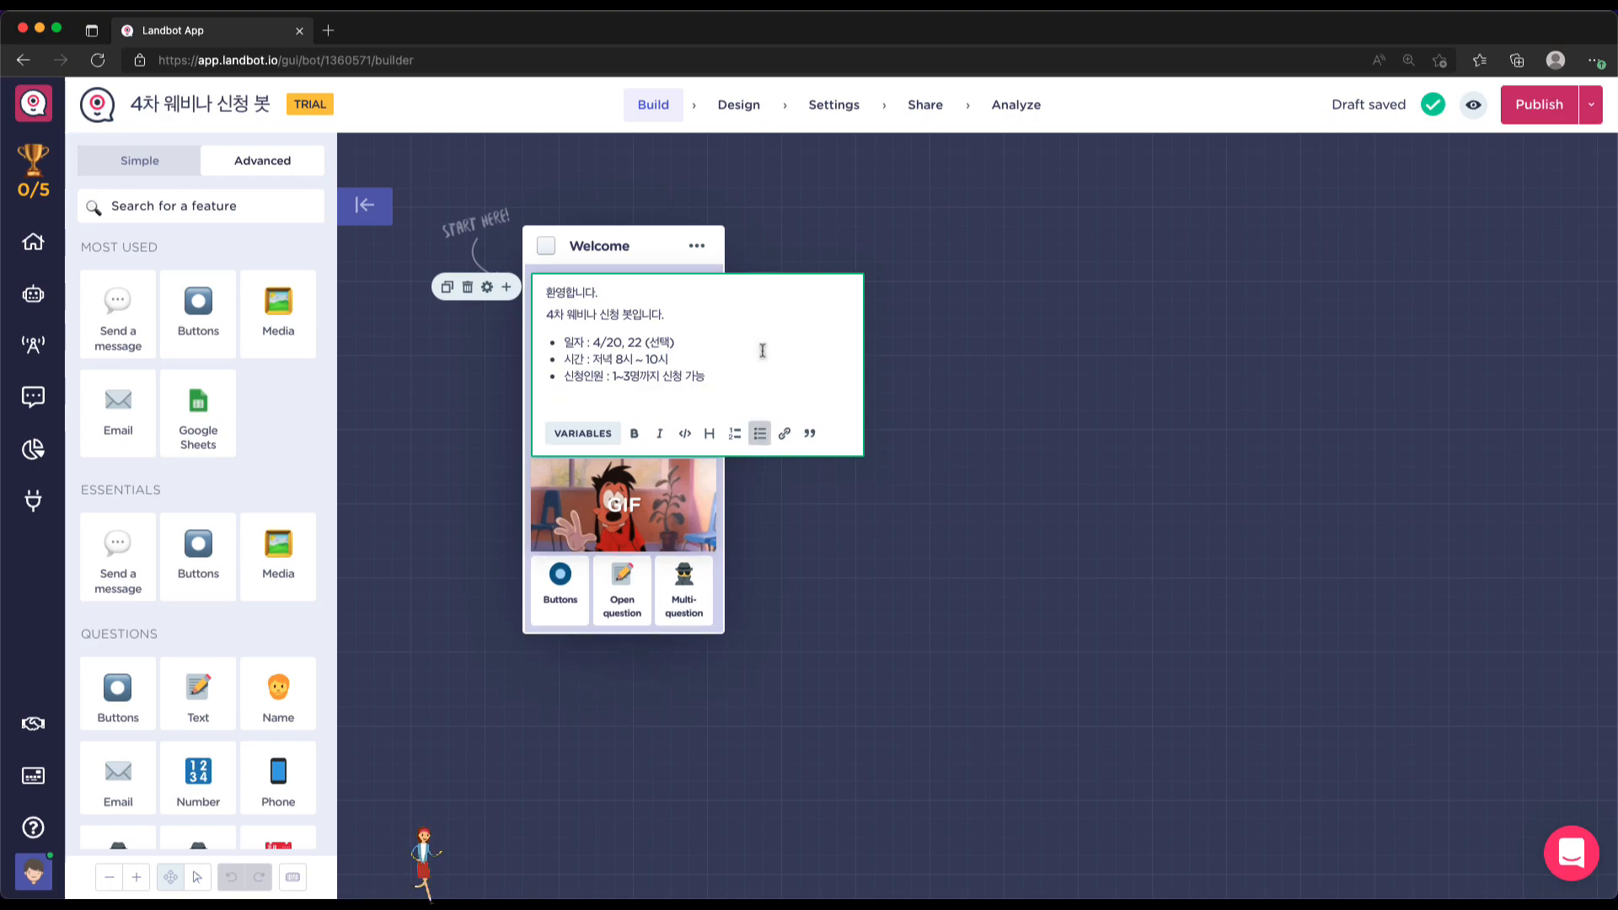
Bold the 일자, 시간 and 신청인원 labels and delete the empty line below the bullets
click(589, 344)
key(shift+super+Left)
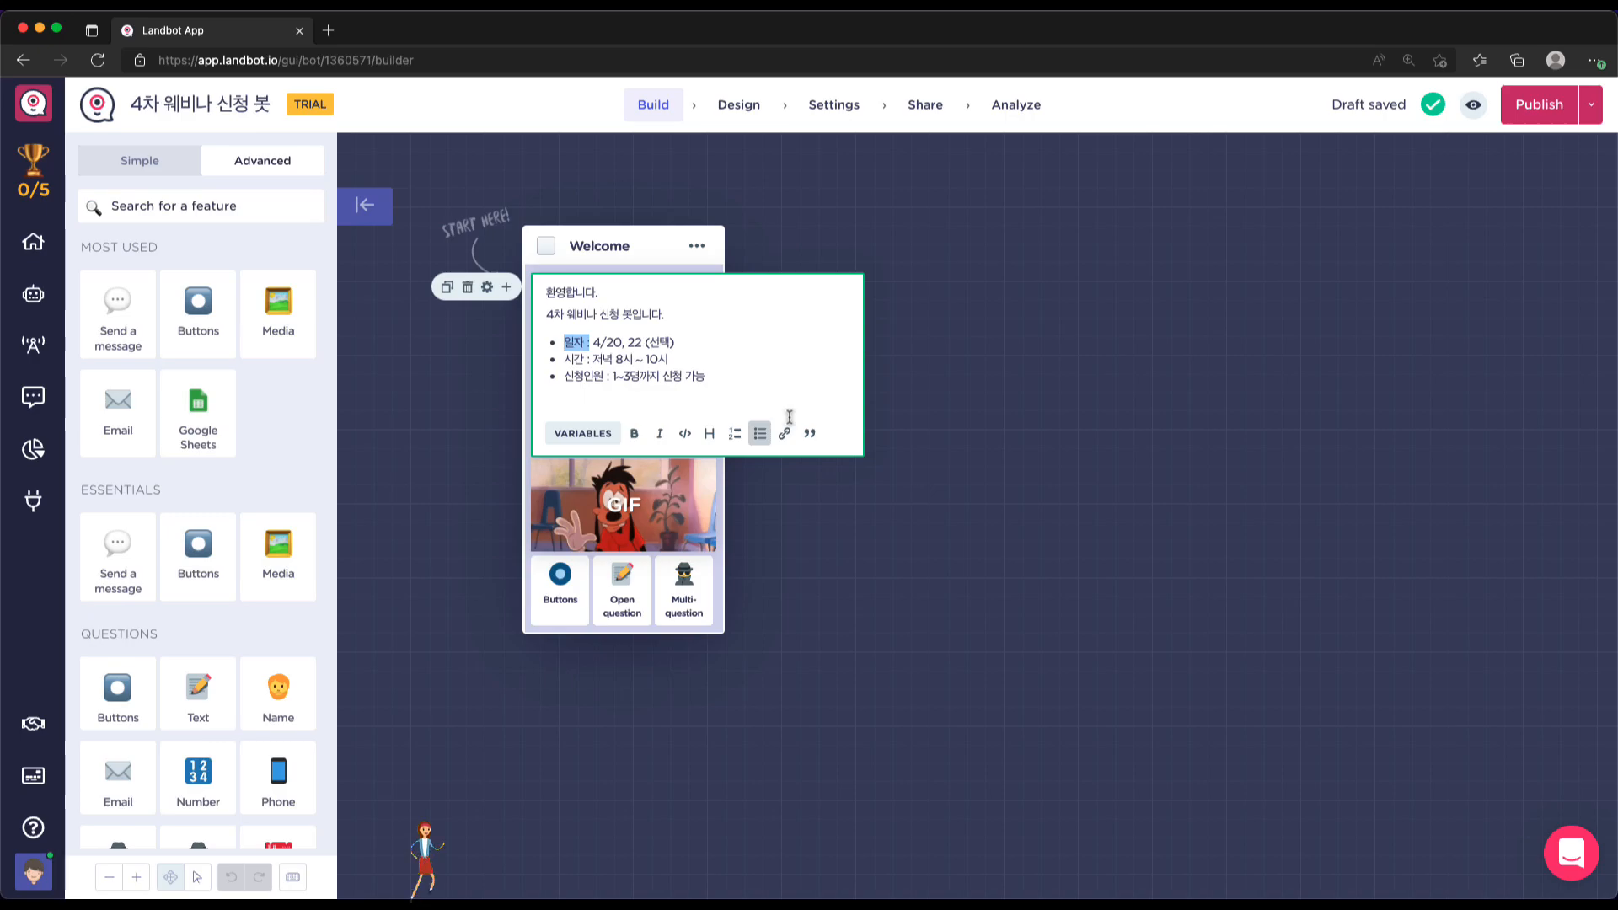
key(super+b)
key(Down)
key(shift+Right)
key(shift+Right)
key(shift+Right)
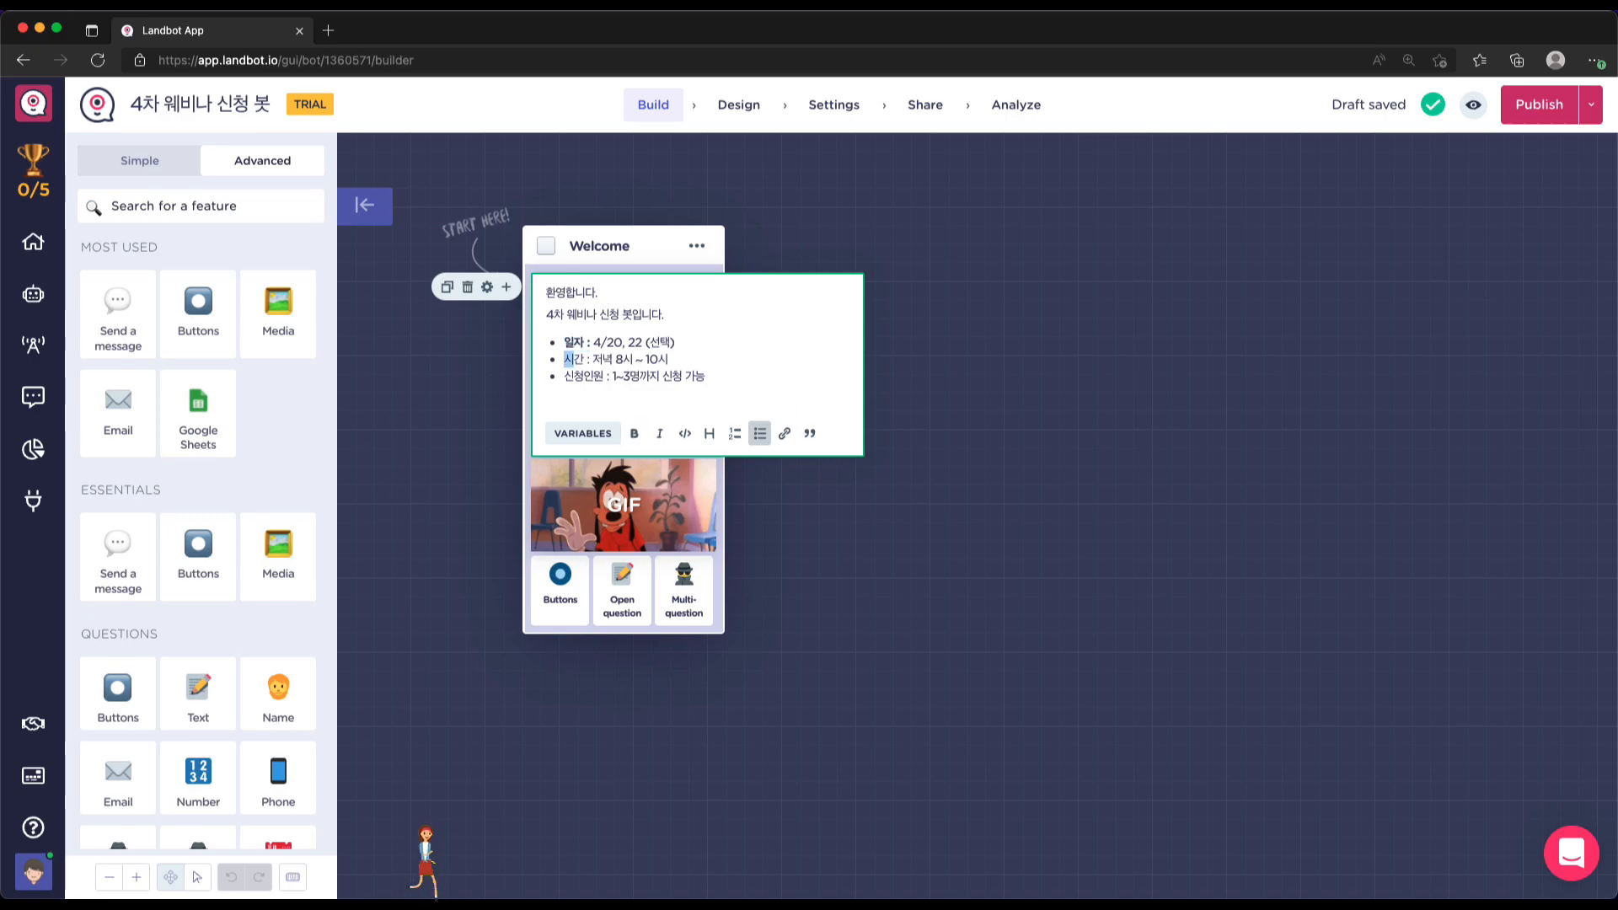
key(super+b)
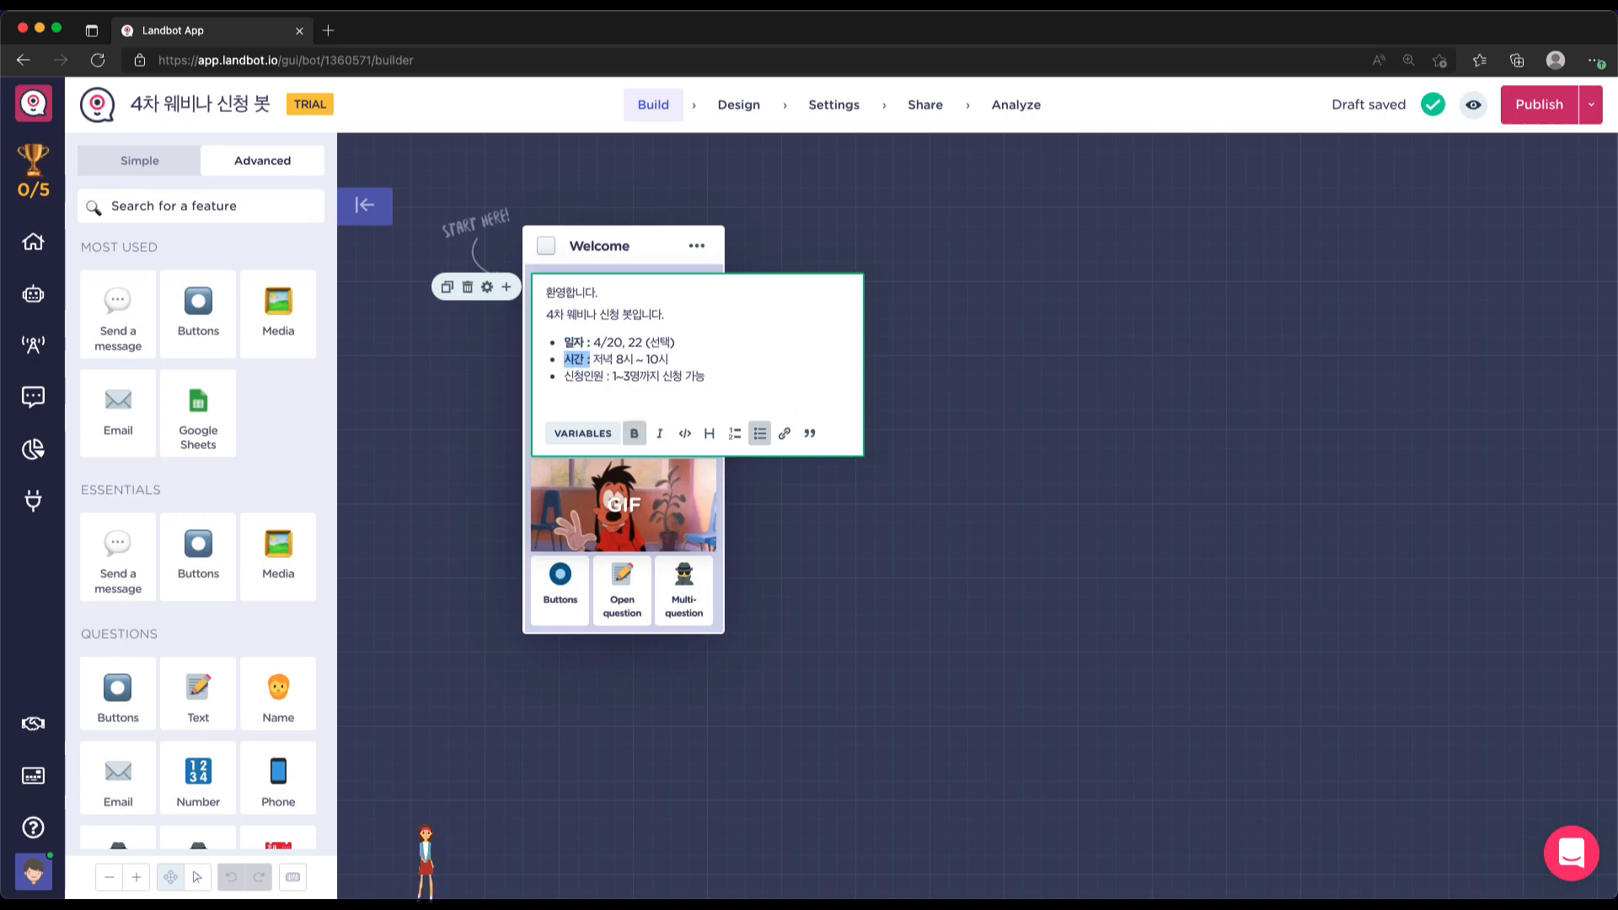
key(Down)
key(shift+Right)
key(shift+Right)
key(shift+Right)
key(shift+Right)
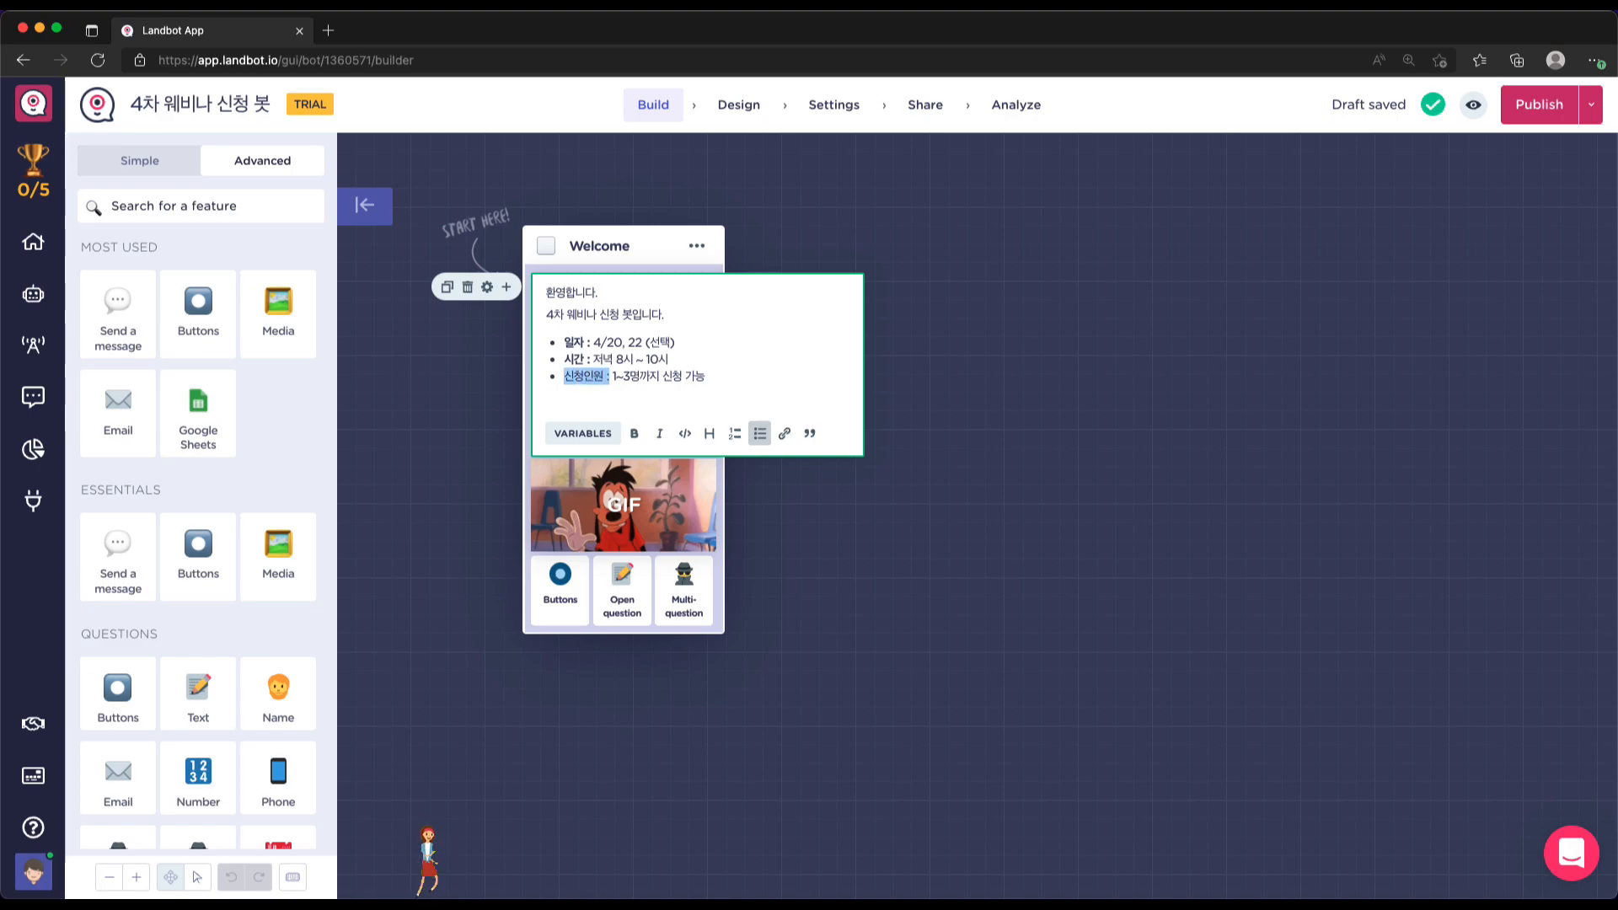
key(super+b)
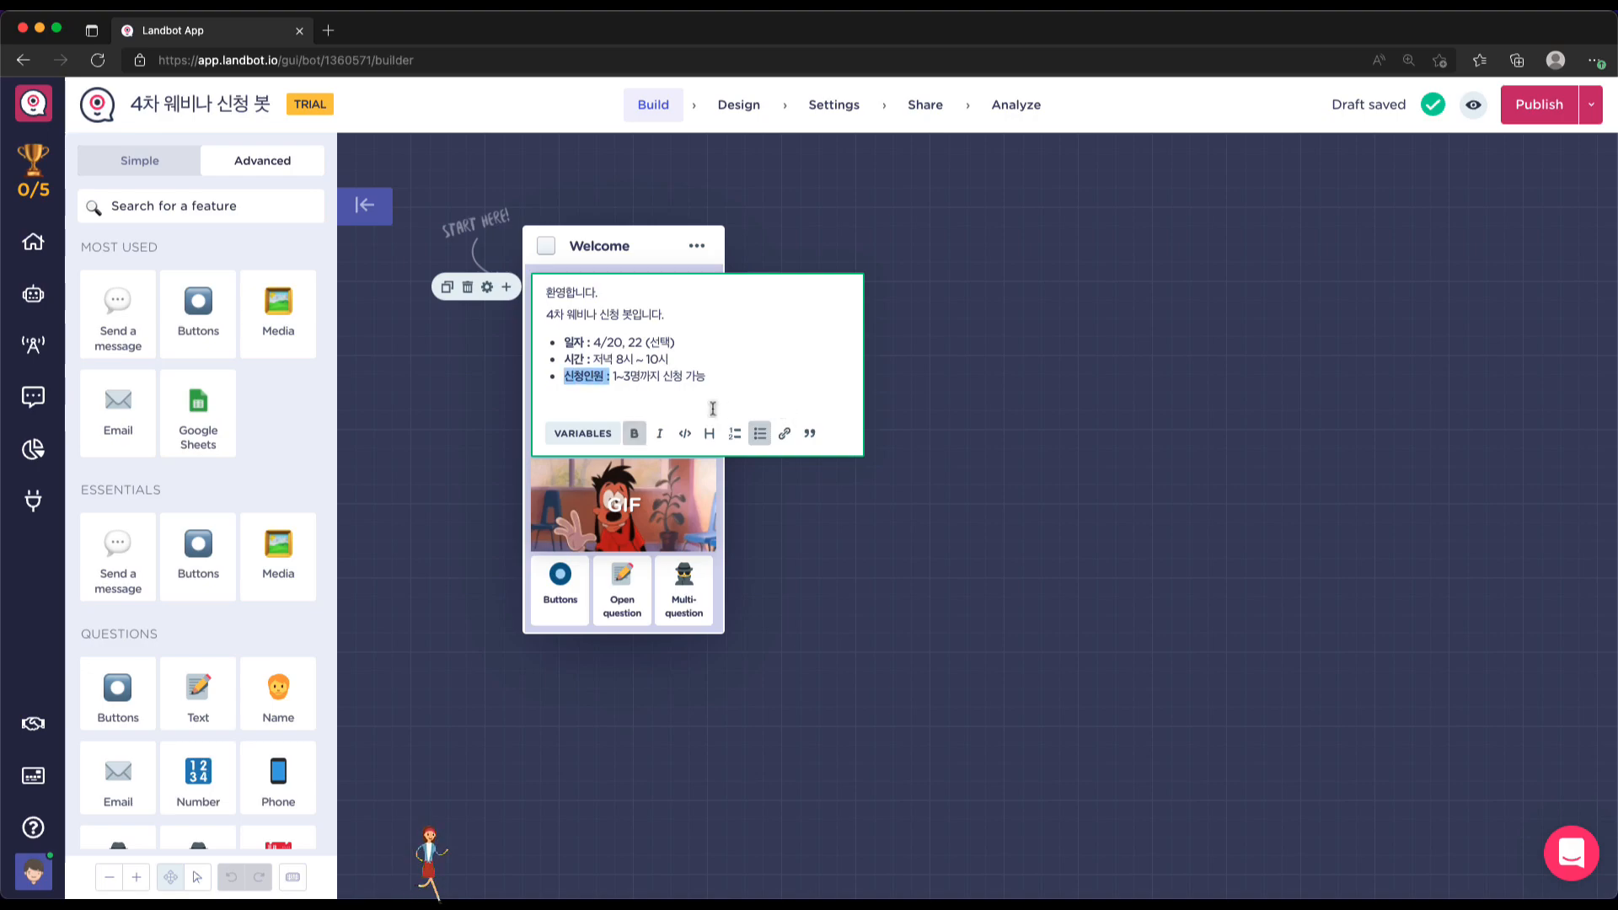
click(687, 401)
key(BackSpace)
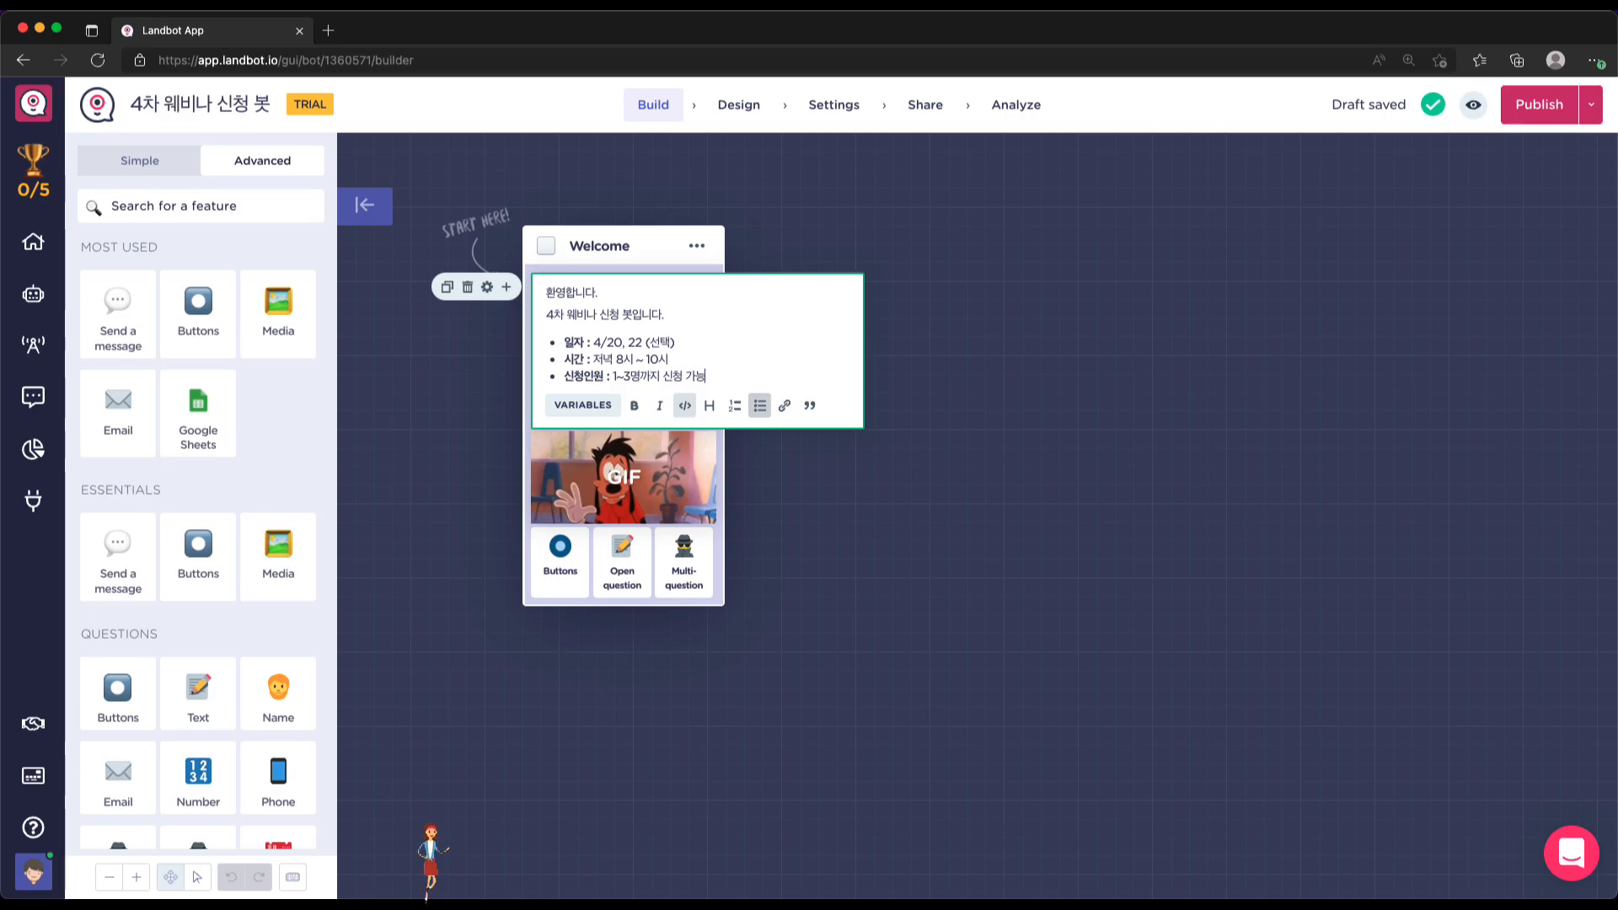
click(927, 559)
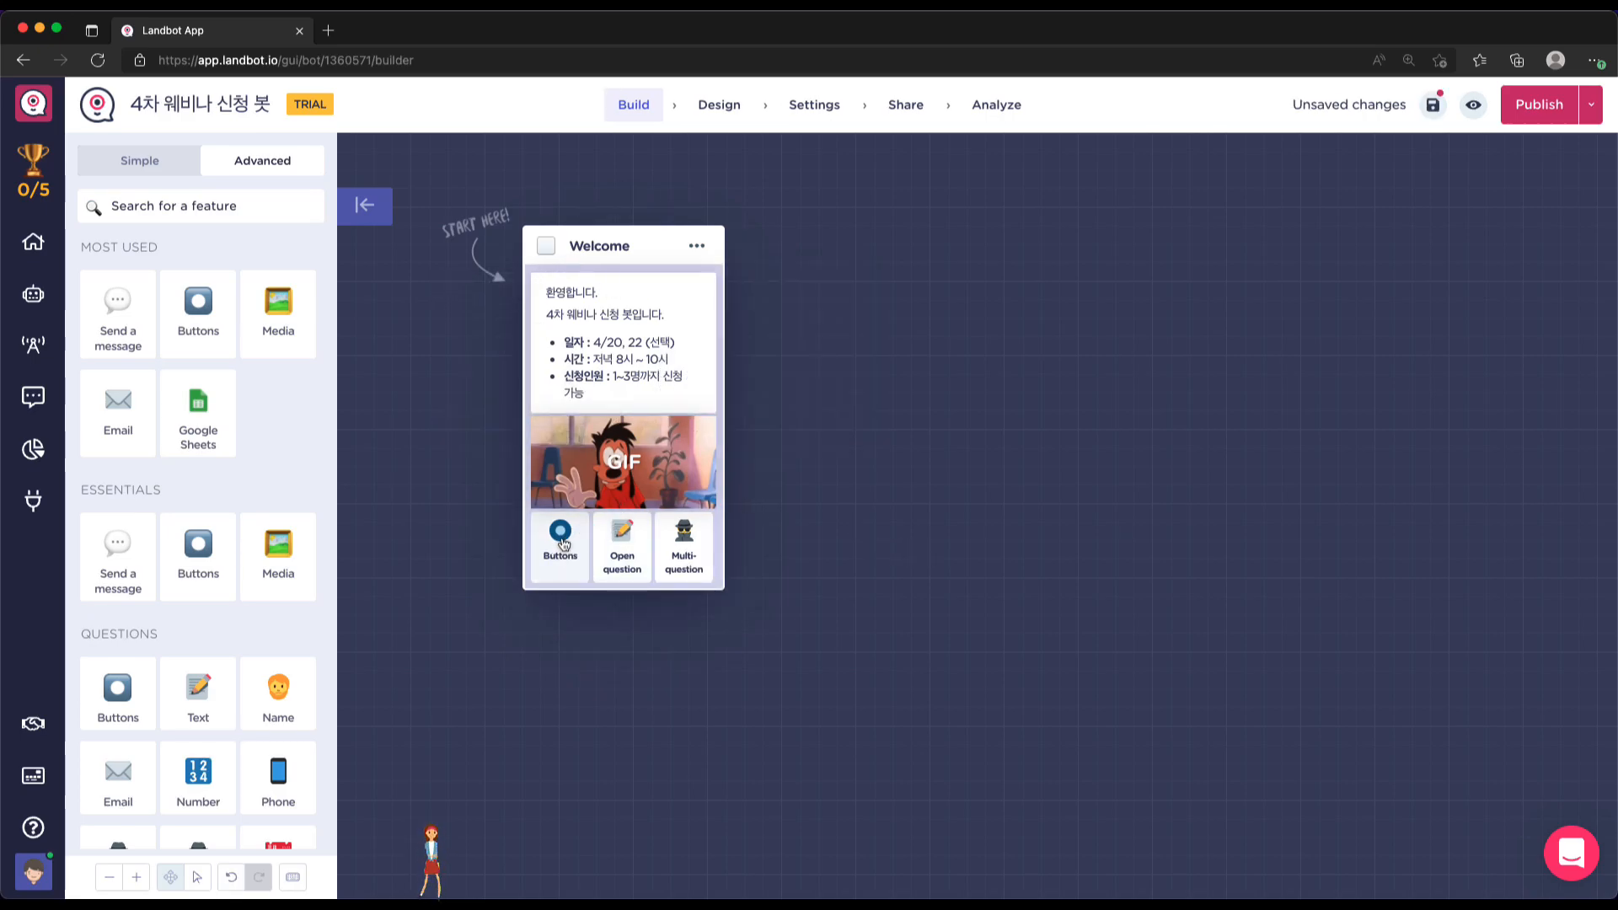
click(562, 543)
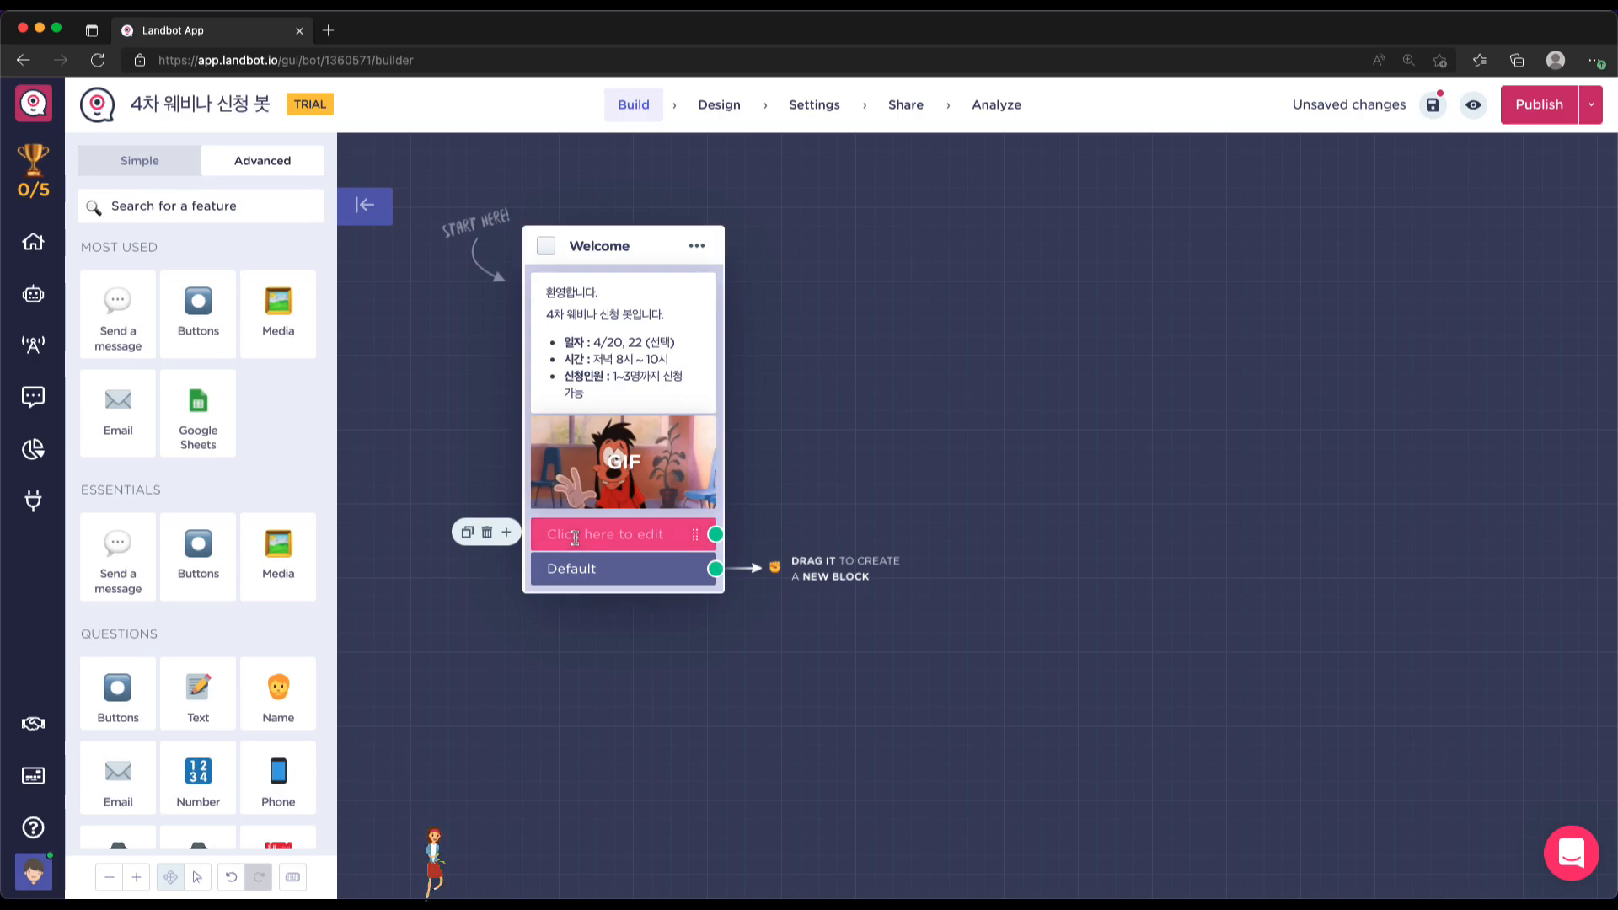
Label the Welcome answer button '넵', move the block up-left, and drag out a new block from it
text(ㄴ)
drag(637, 255, 568, 240)
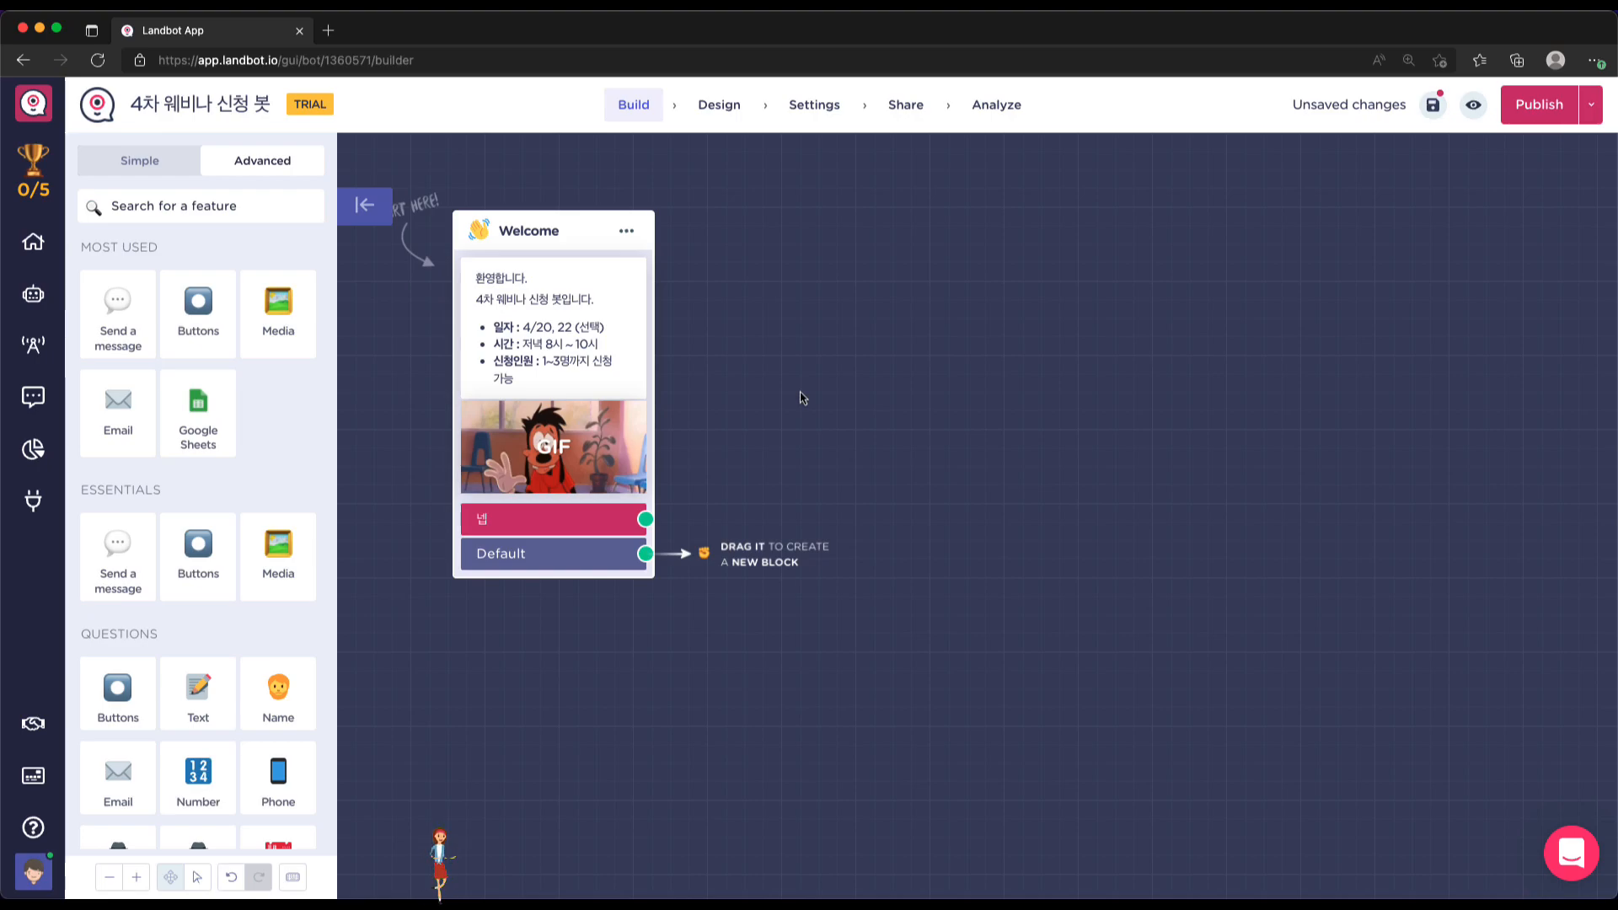
scroll(262, 468, down, 4)
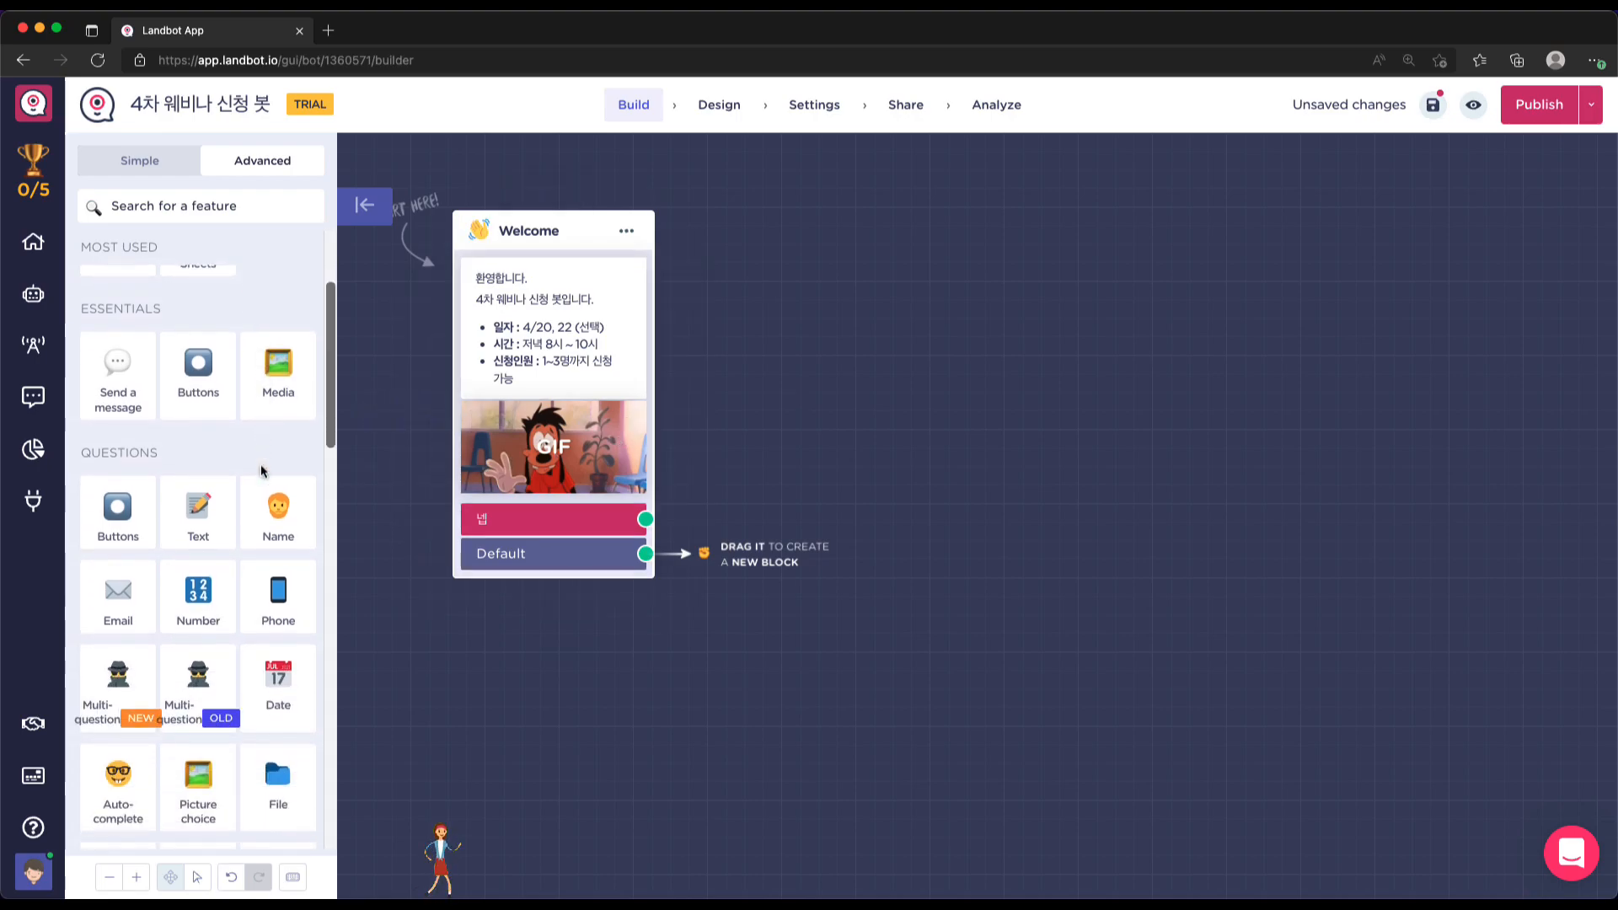
scroll(262, 468, down, 1)
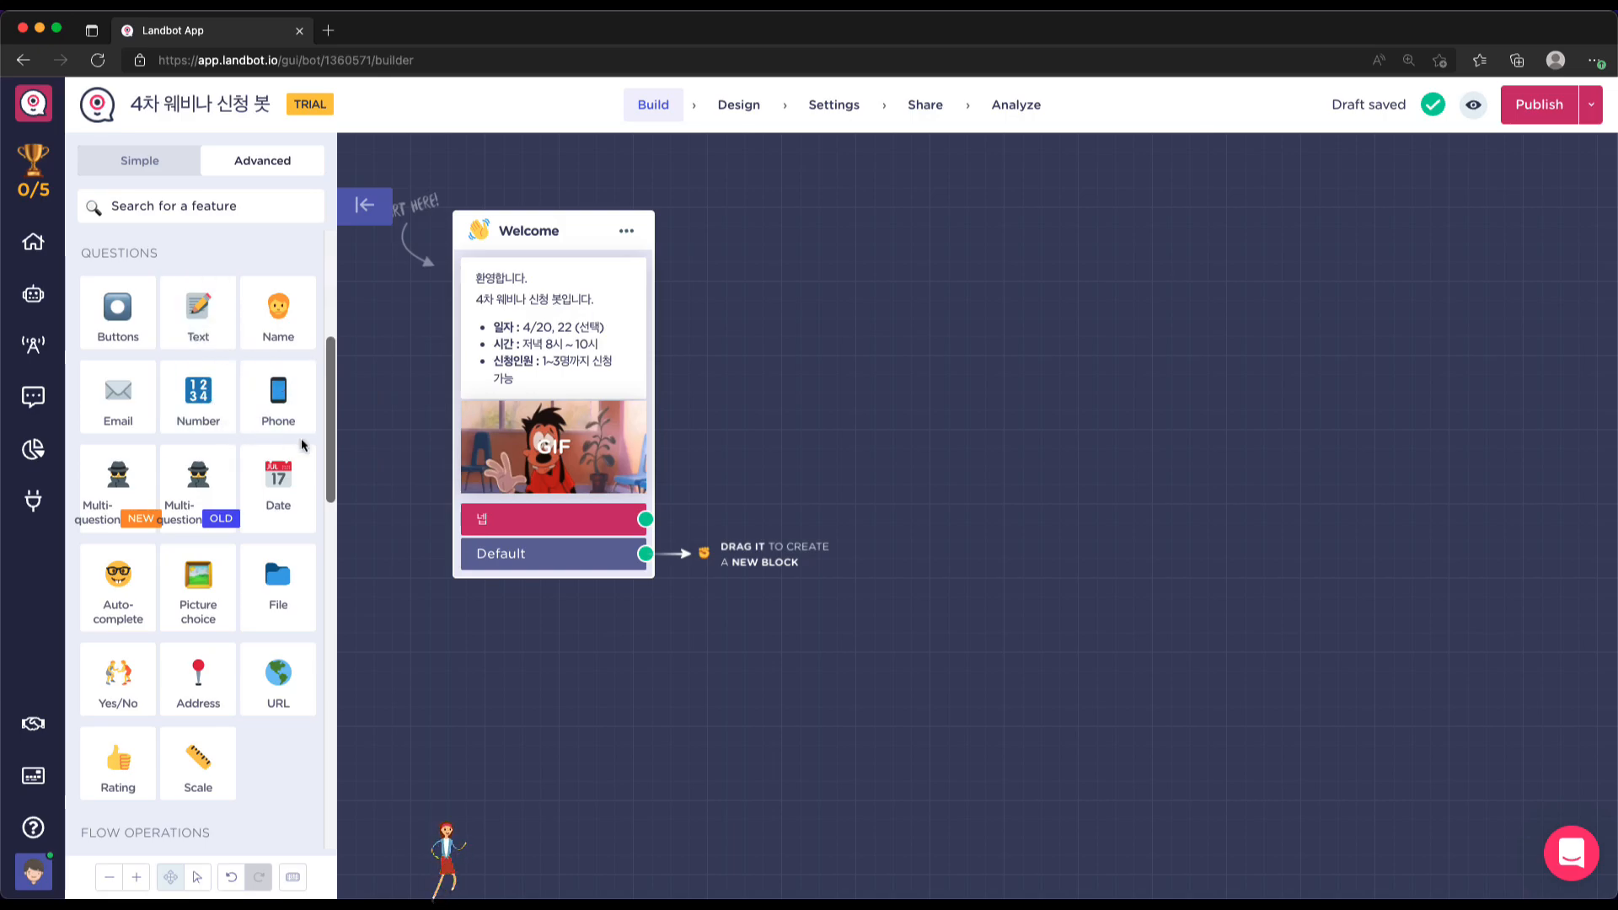
scroll(736, 323, right, 1)
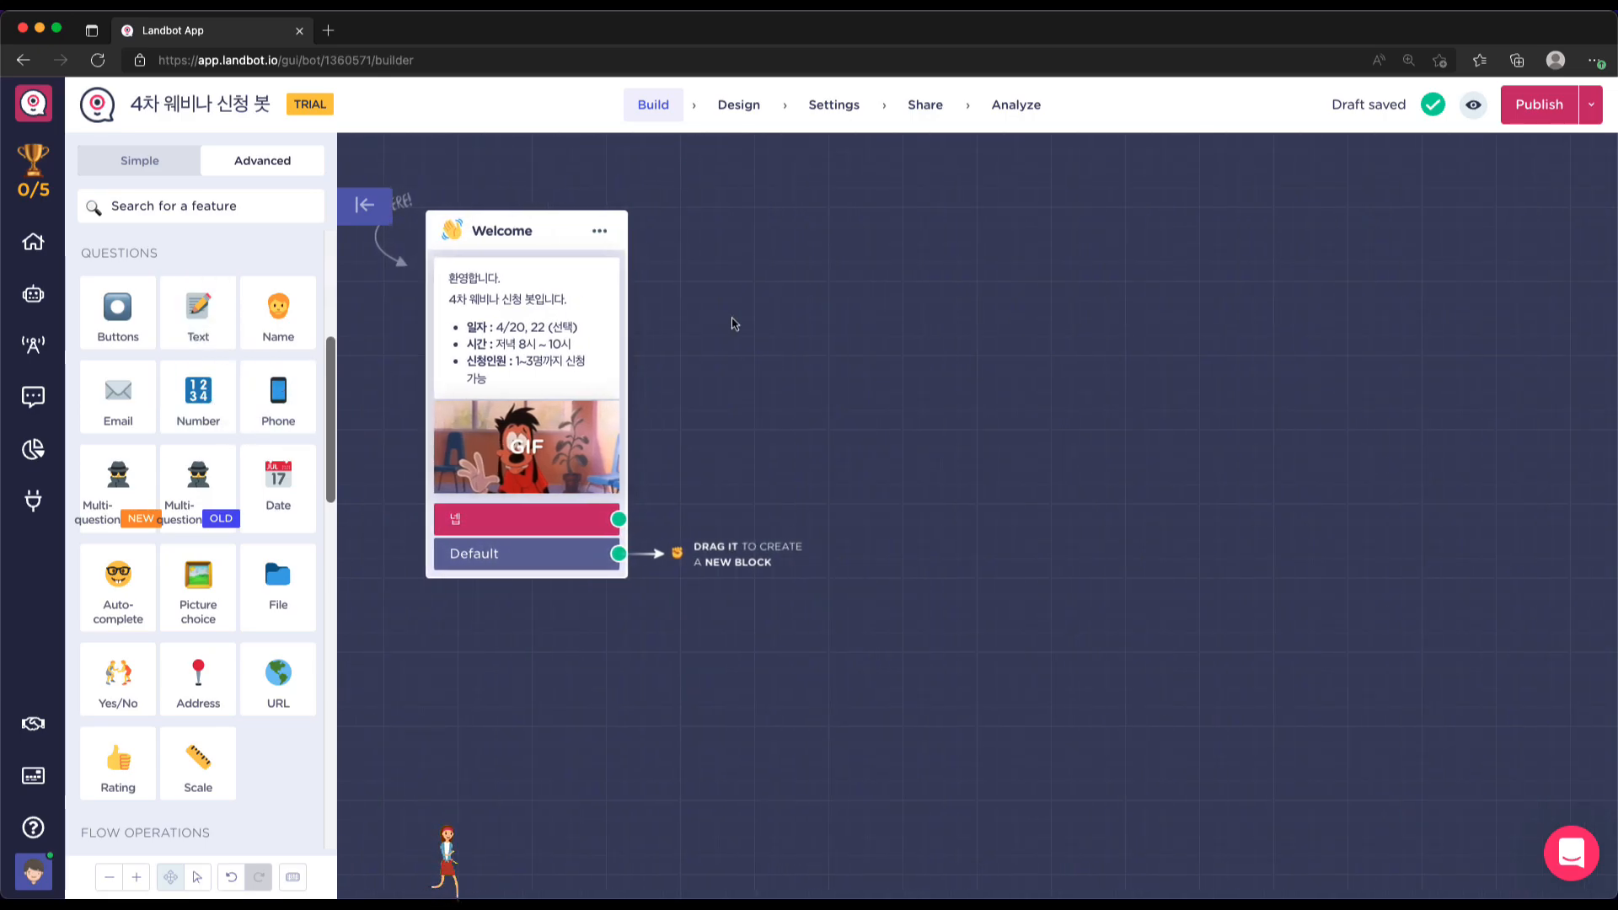
drag(620, 520, 722, 461)
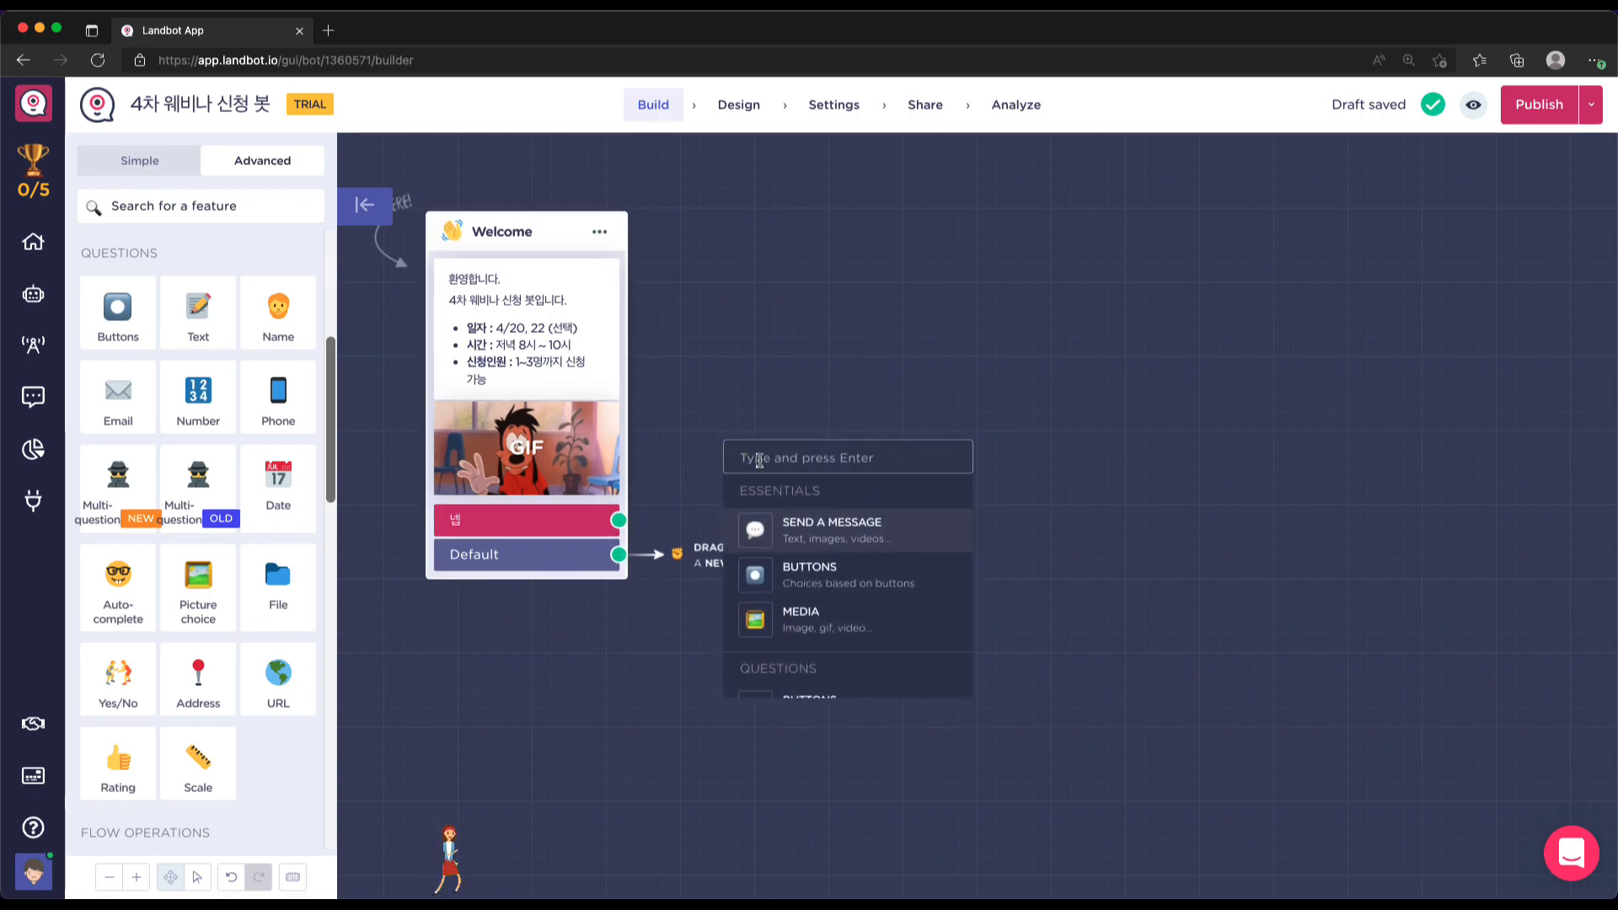
Add a Name question after '넵' asking '신청자 성함이 어떻게 되나요?' and move it higher
scroll(811, 519, down, 3)
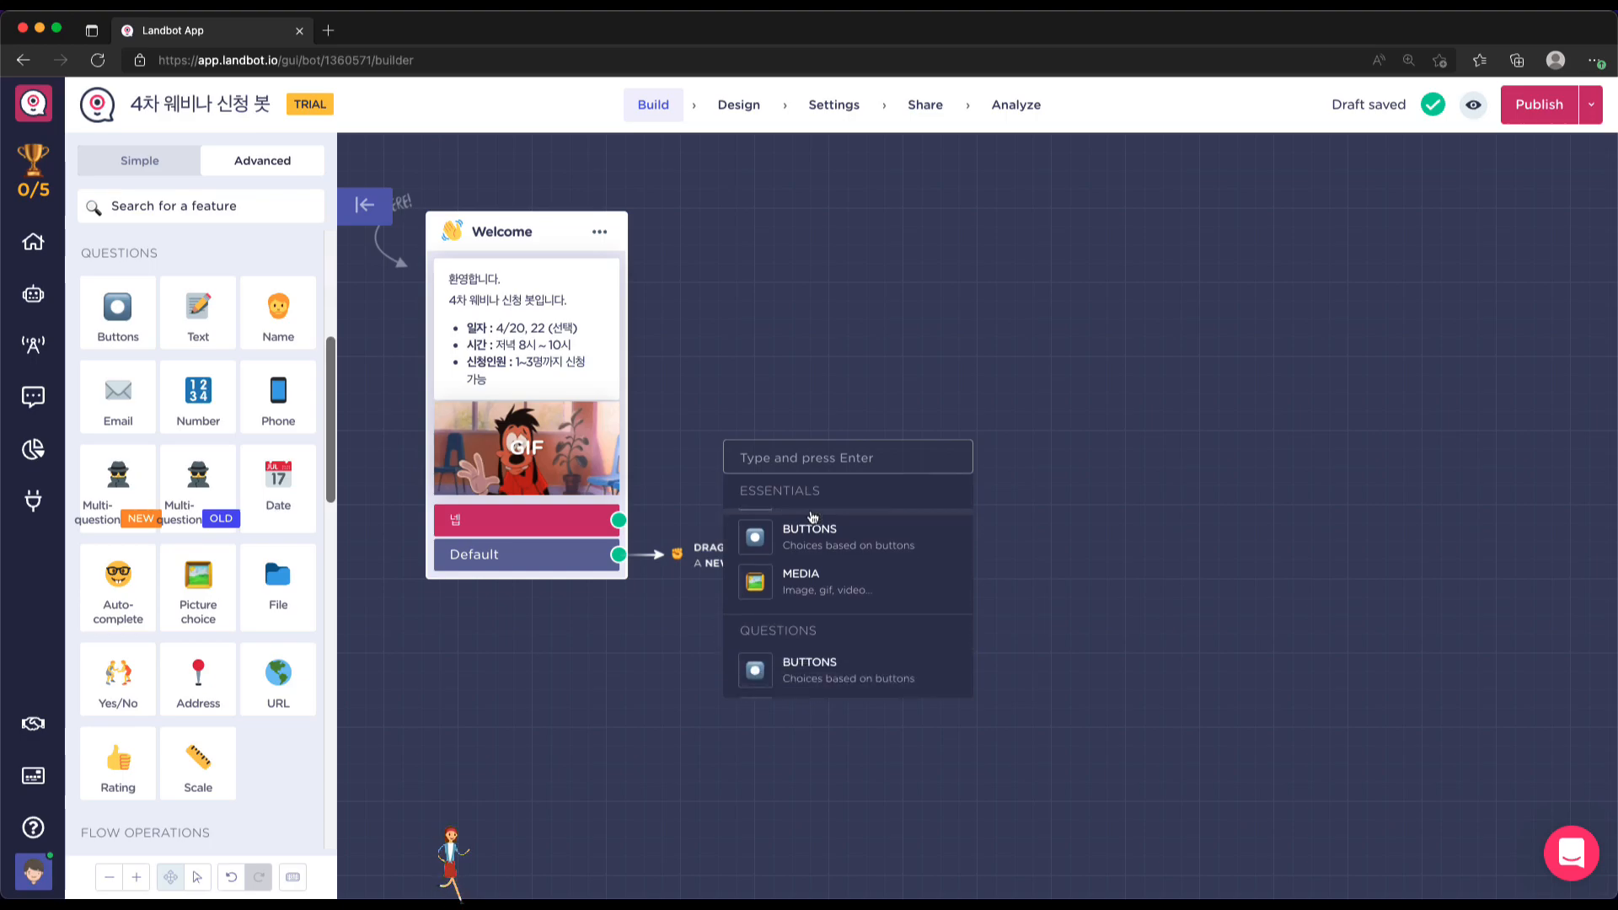
scroll(811, 518, down, 1)
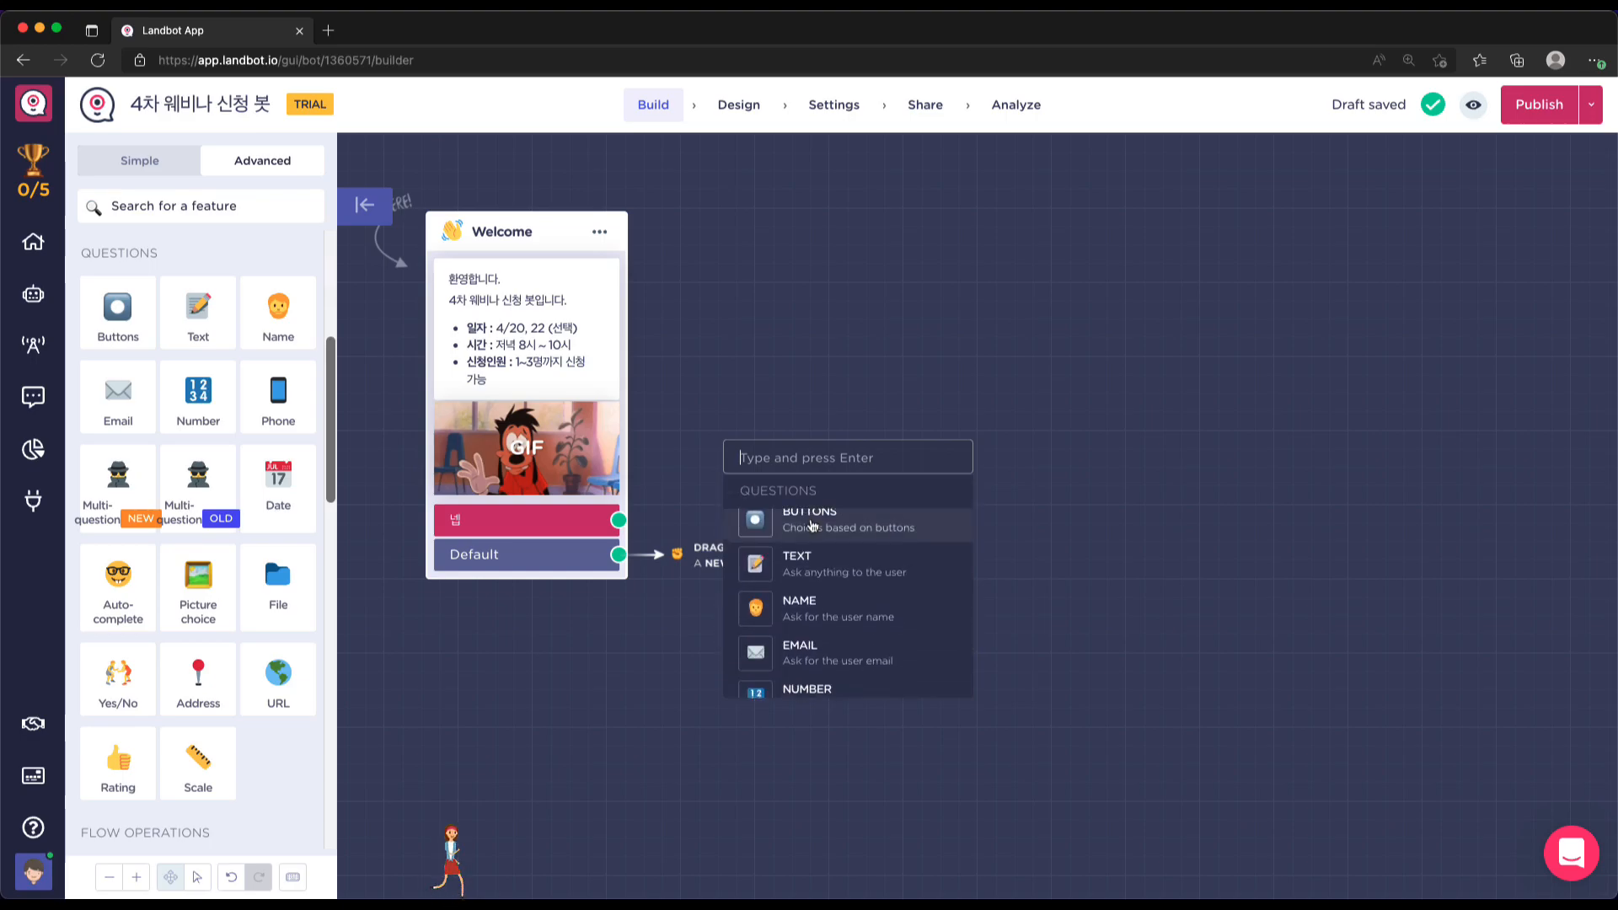
click(822, 616)
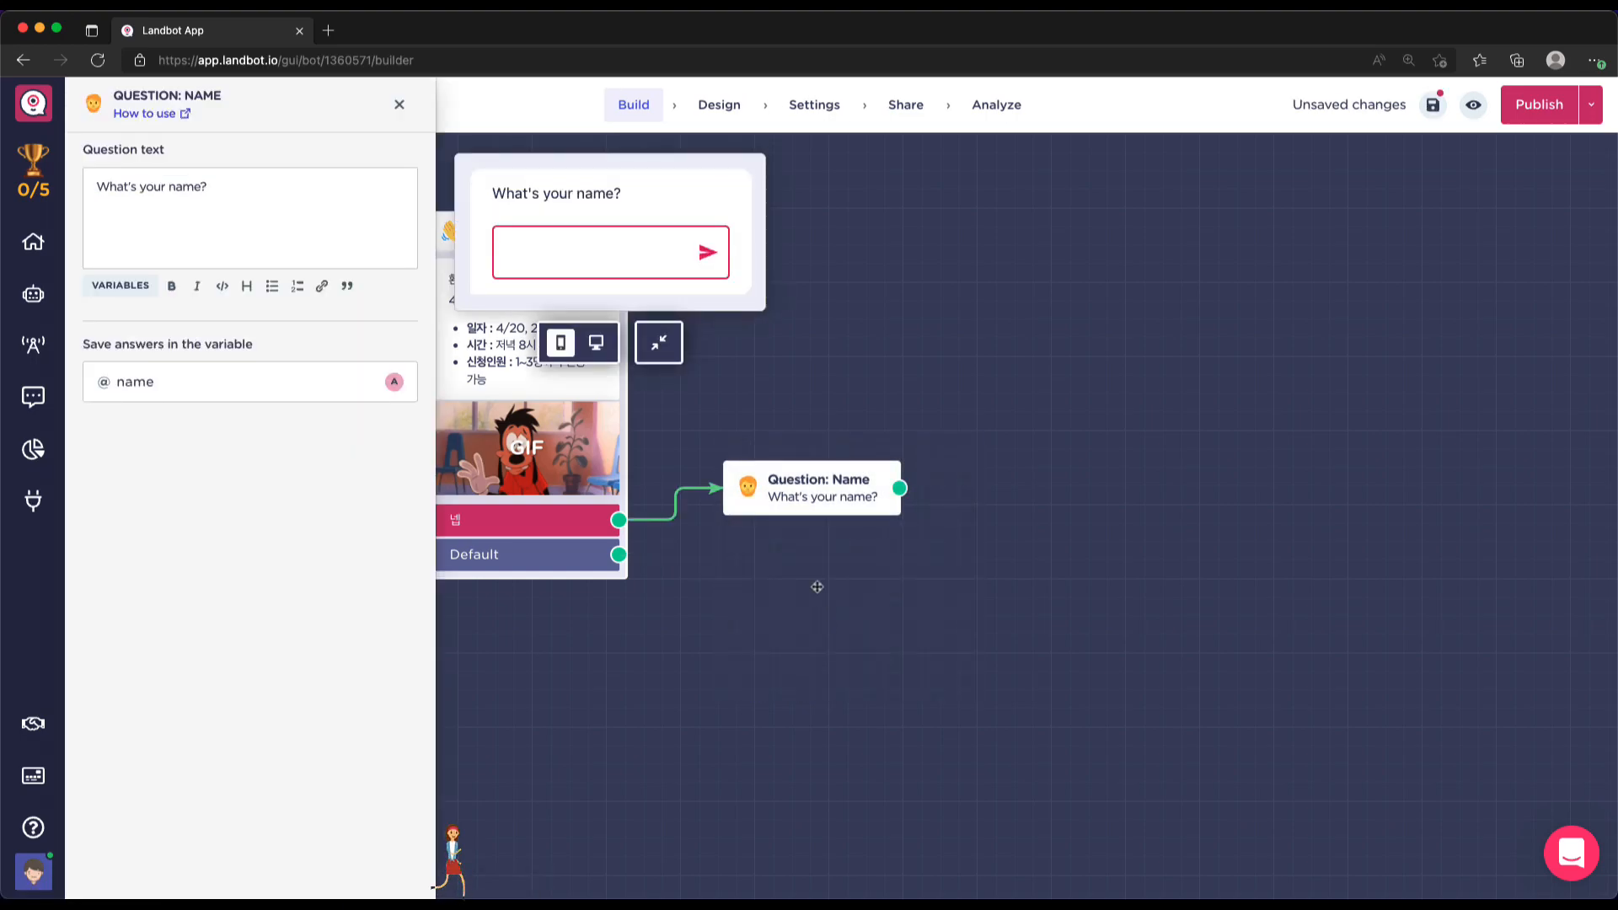
click(208, 187)
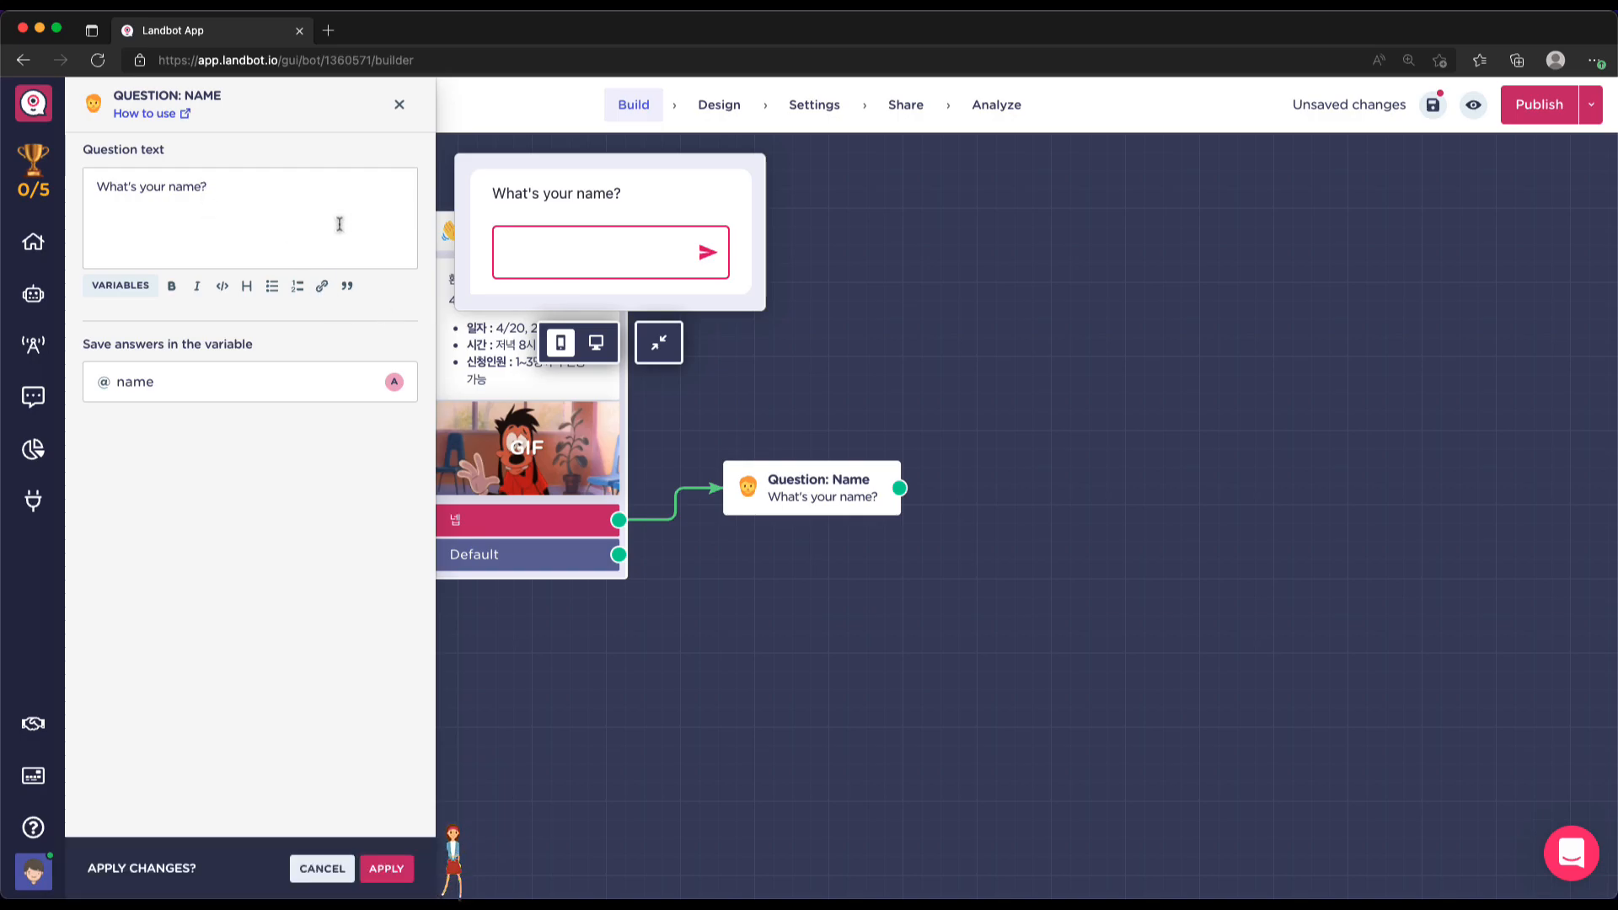
key(ctrl+a)
text(의)
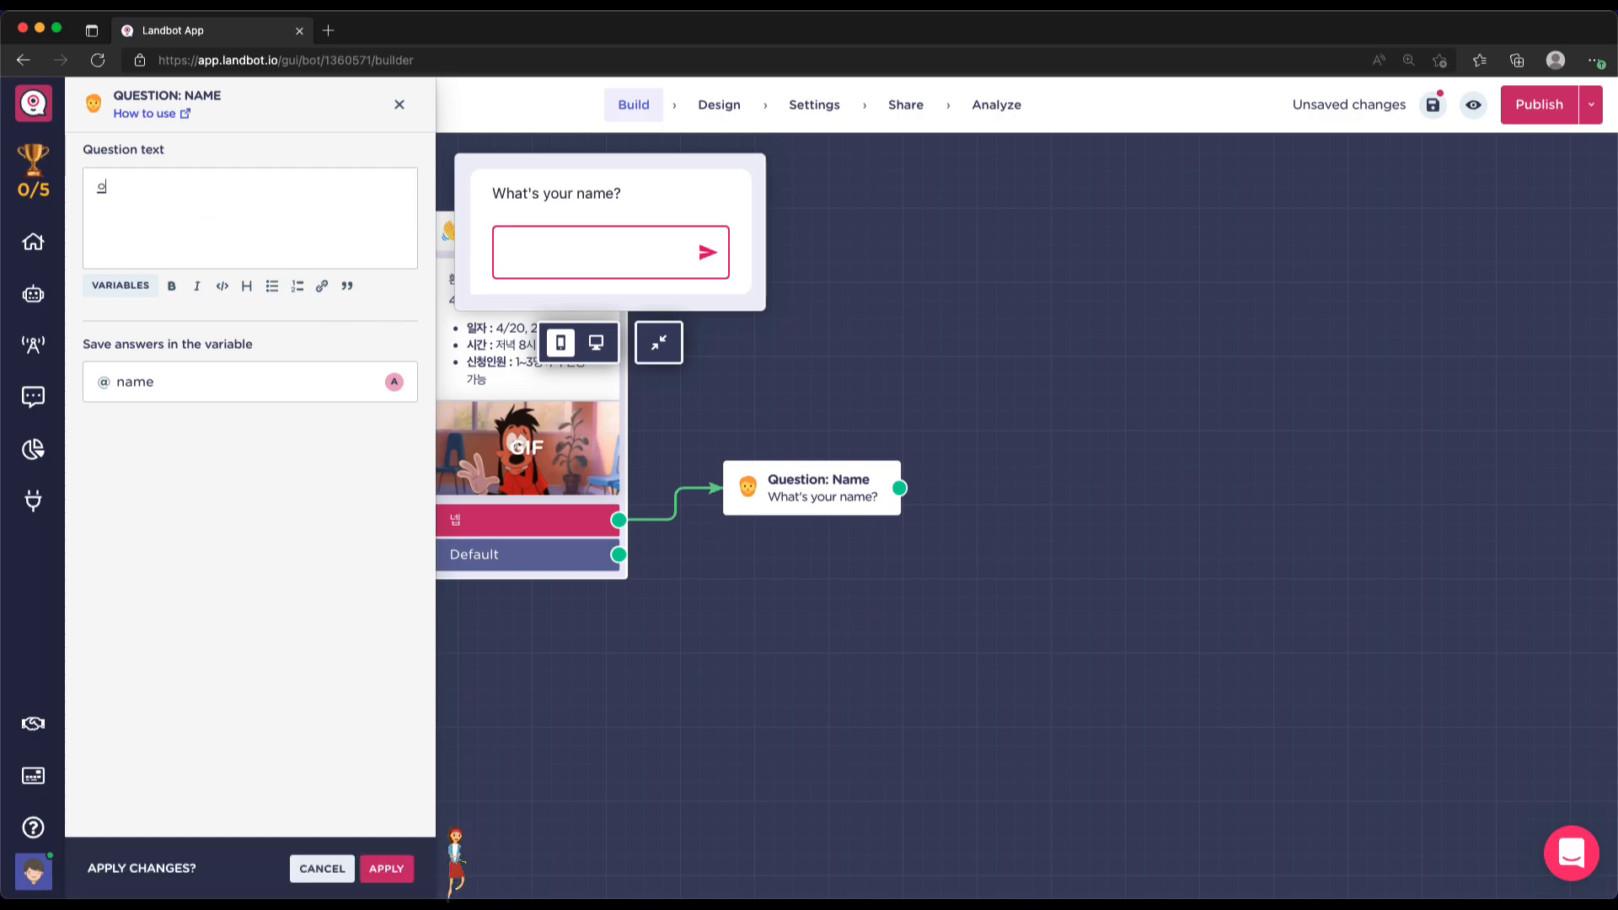
key(BackSpace)
text(신청자)
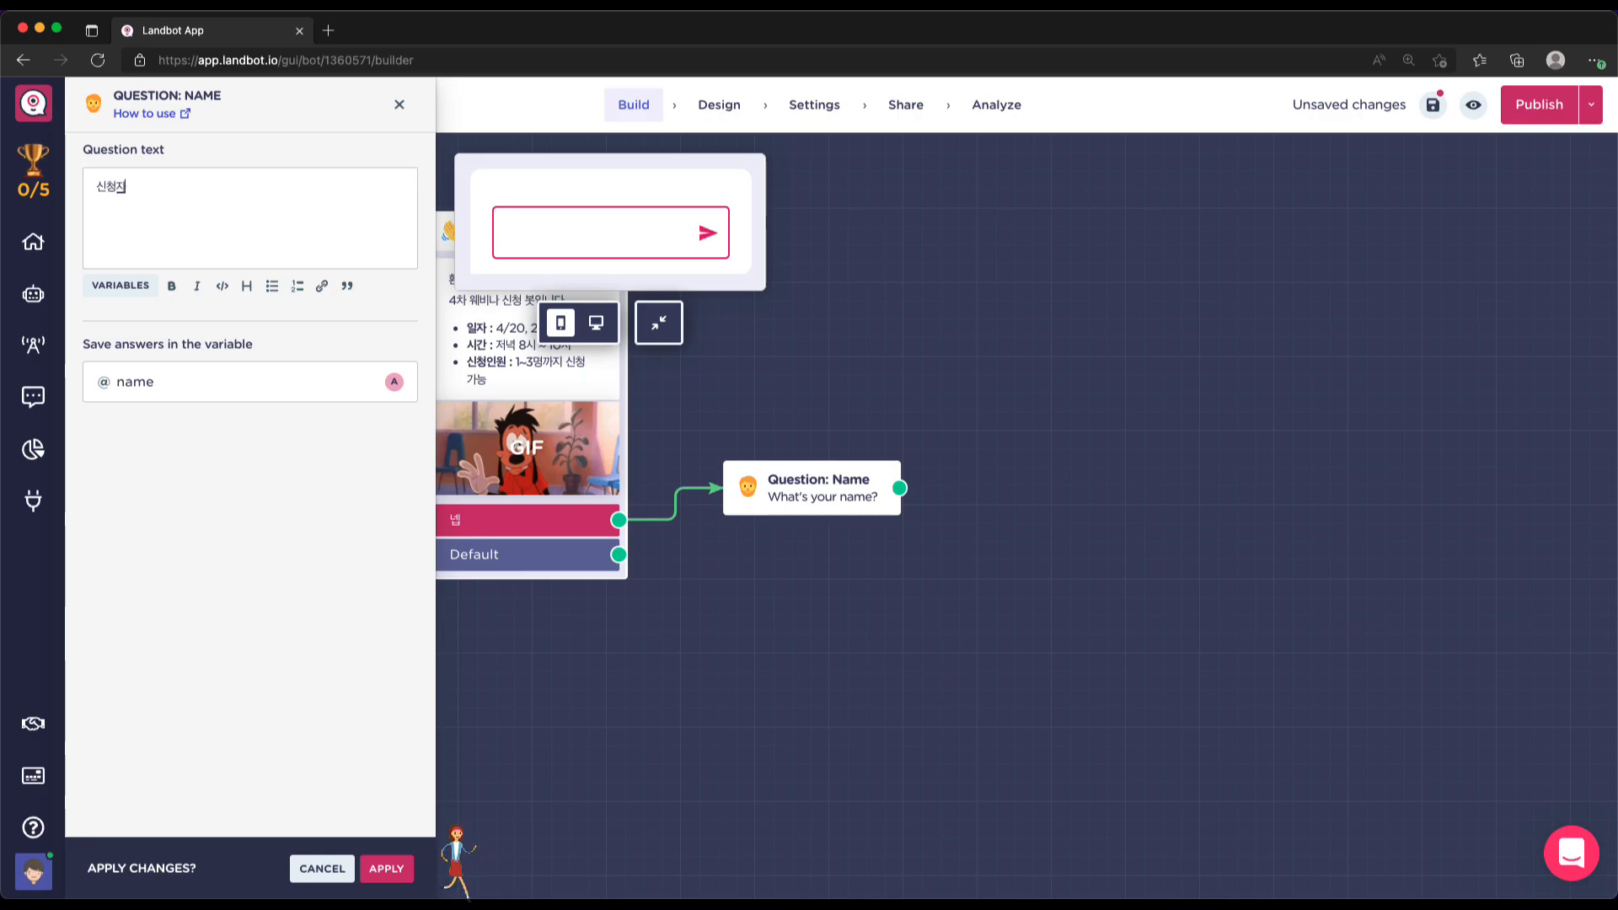
text( 성함이 어떠)
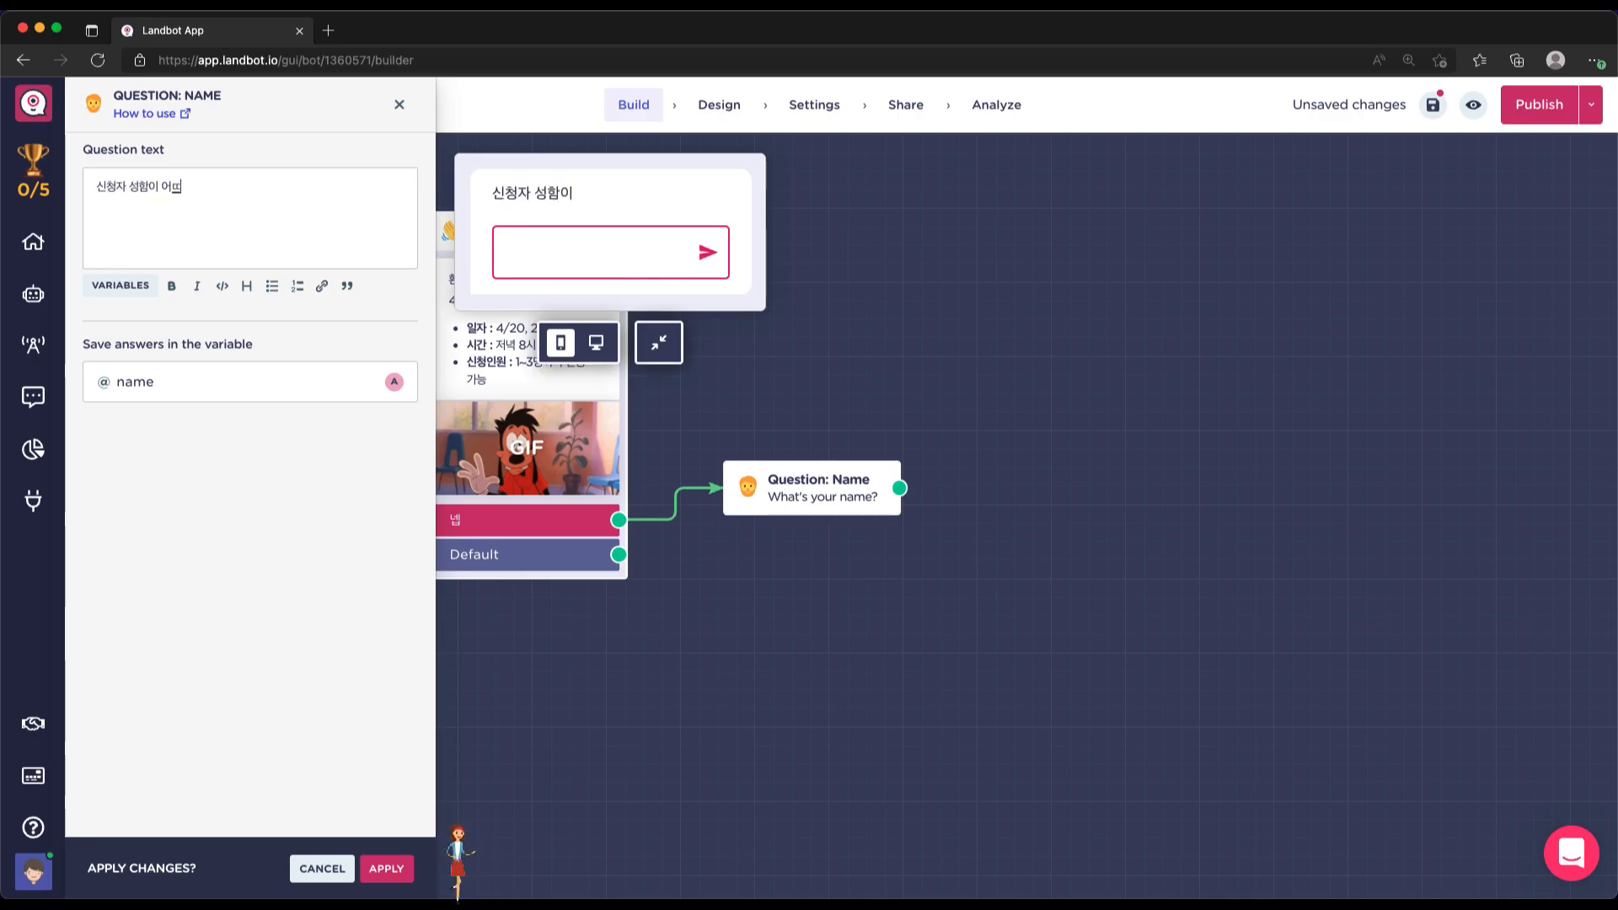
key(BackSpace)
text(떻게 되나요?)
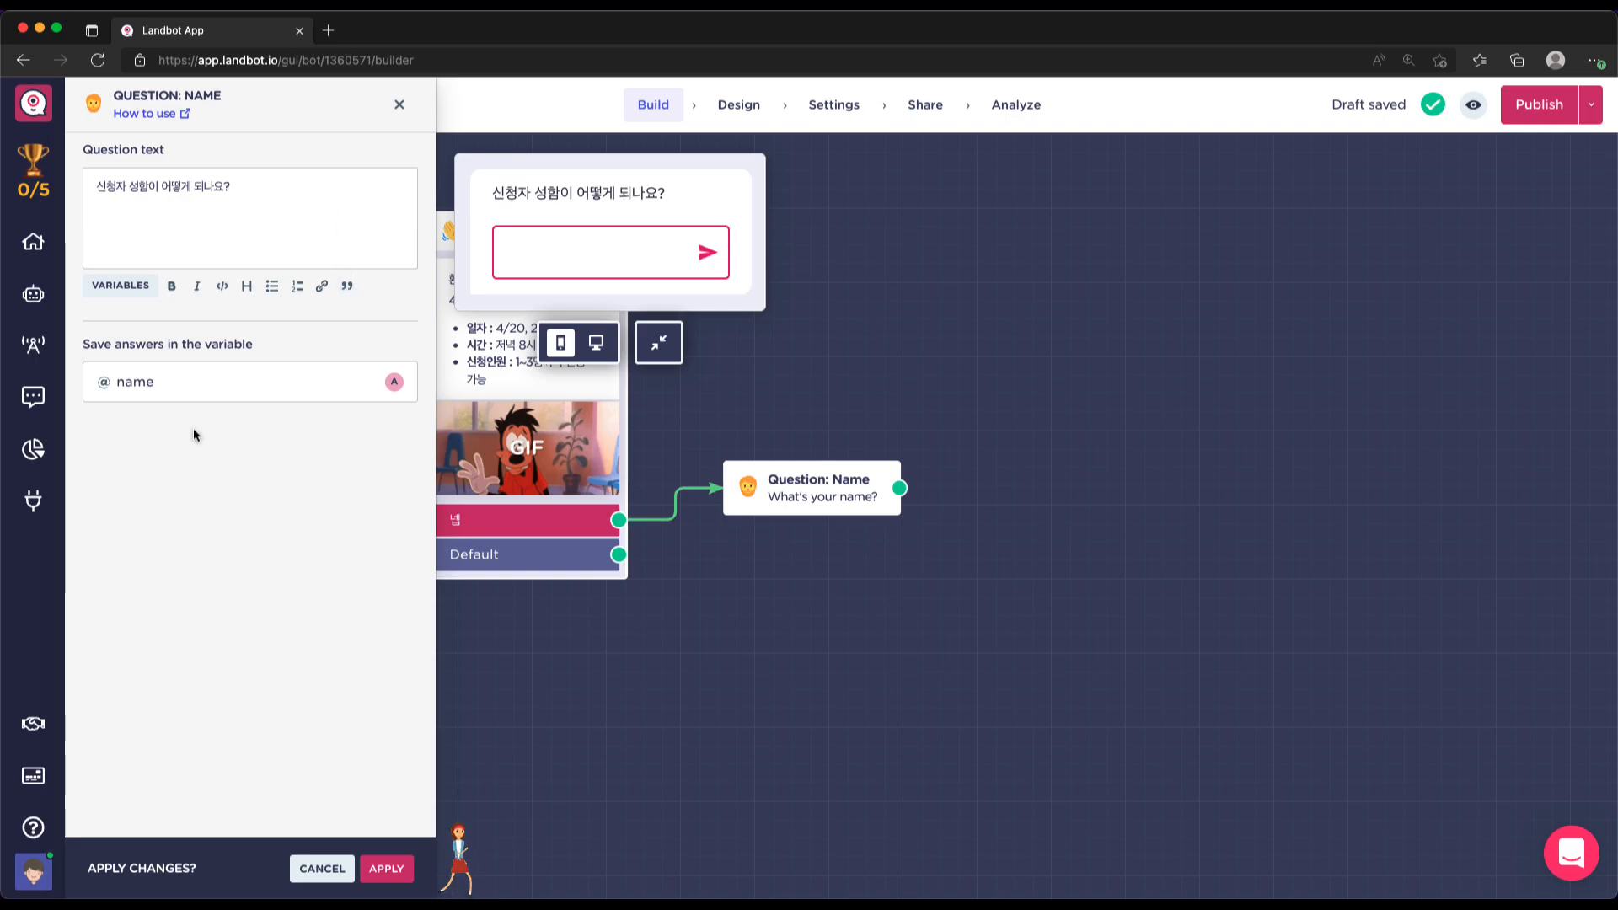
click(388, 868)
drag(843, 466, 846, 350)
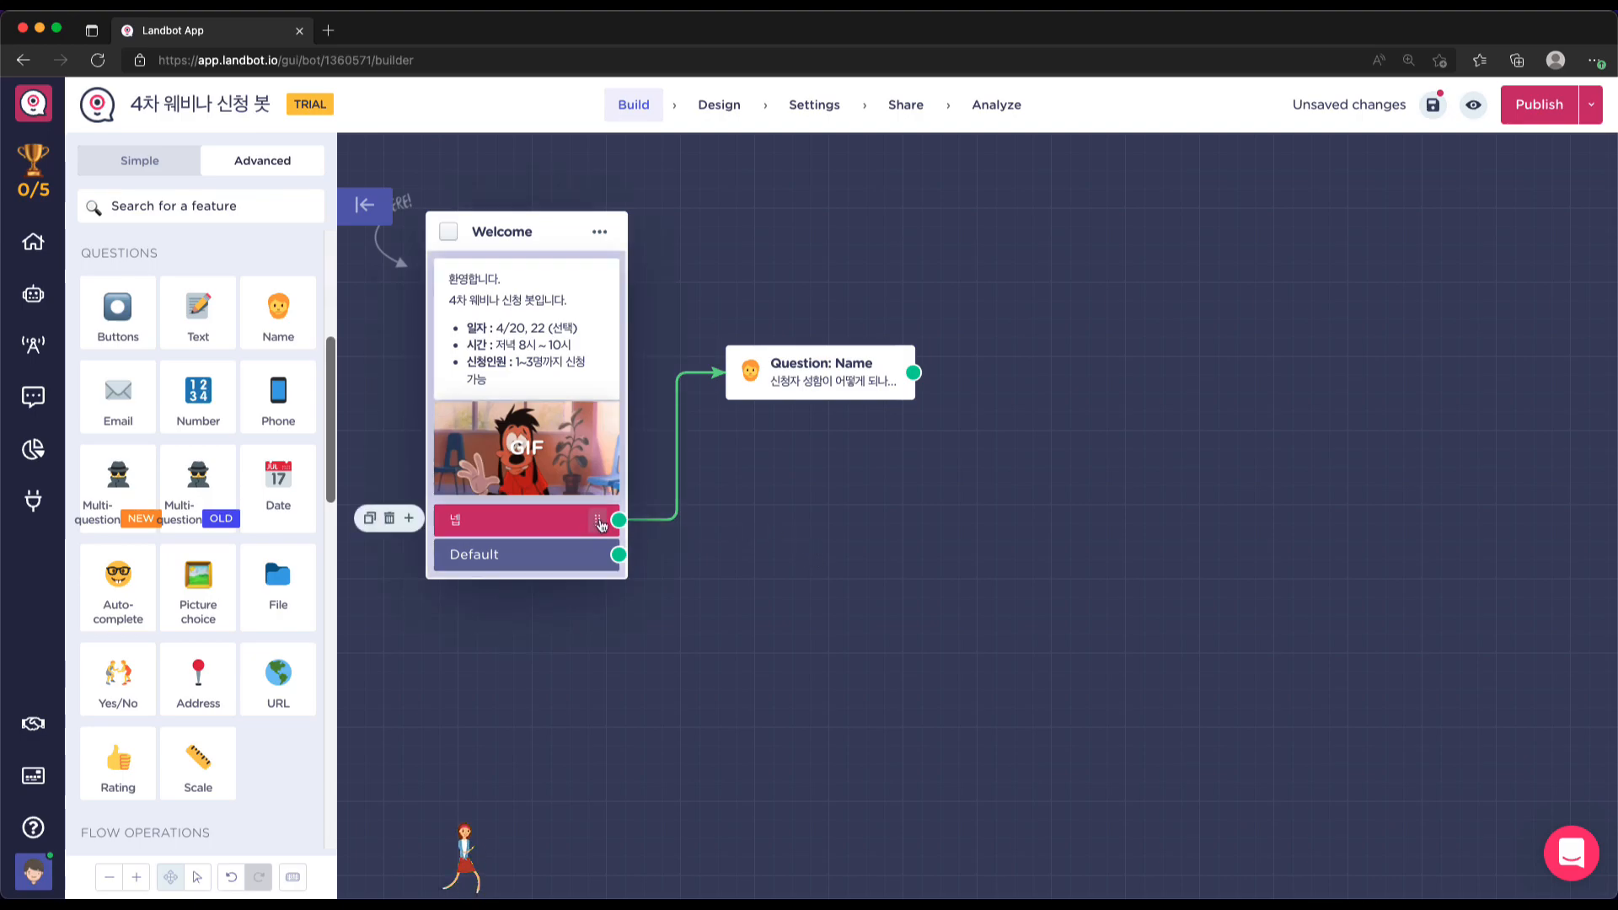
click(186, 311)
Word the Text question '신청자 성함이 어떻게 되나요' and store its answer in the name variable
click(201, 190)
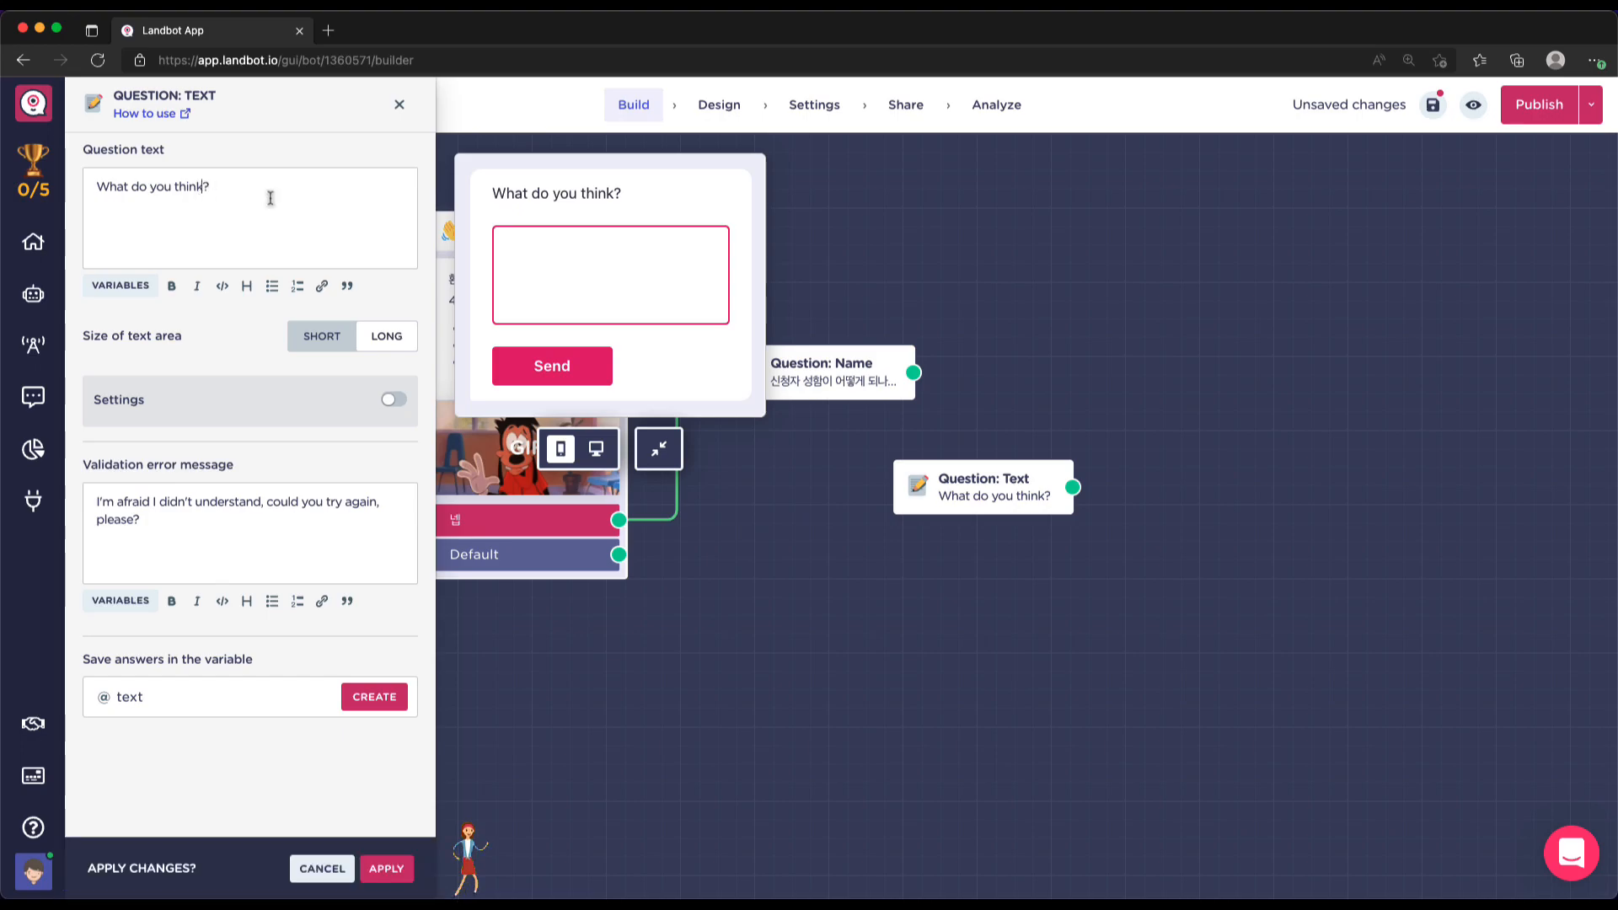
key(super+shift+Left)
text(신청자)
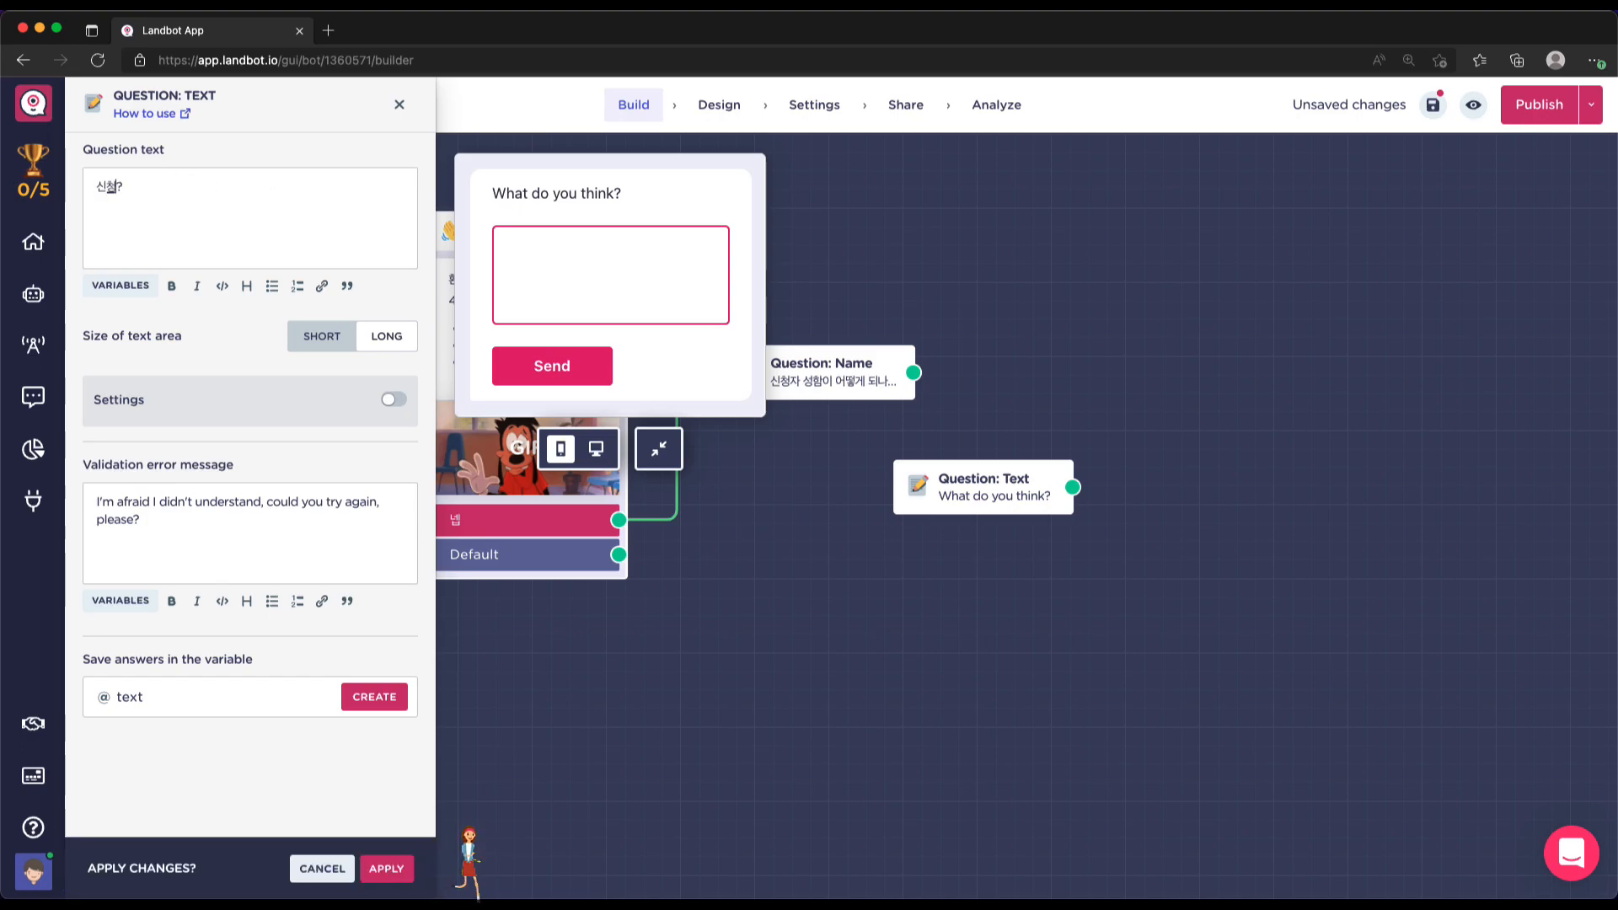
text( 성함이 어떻)
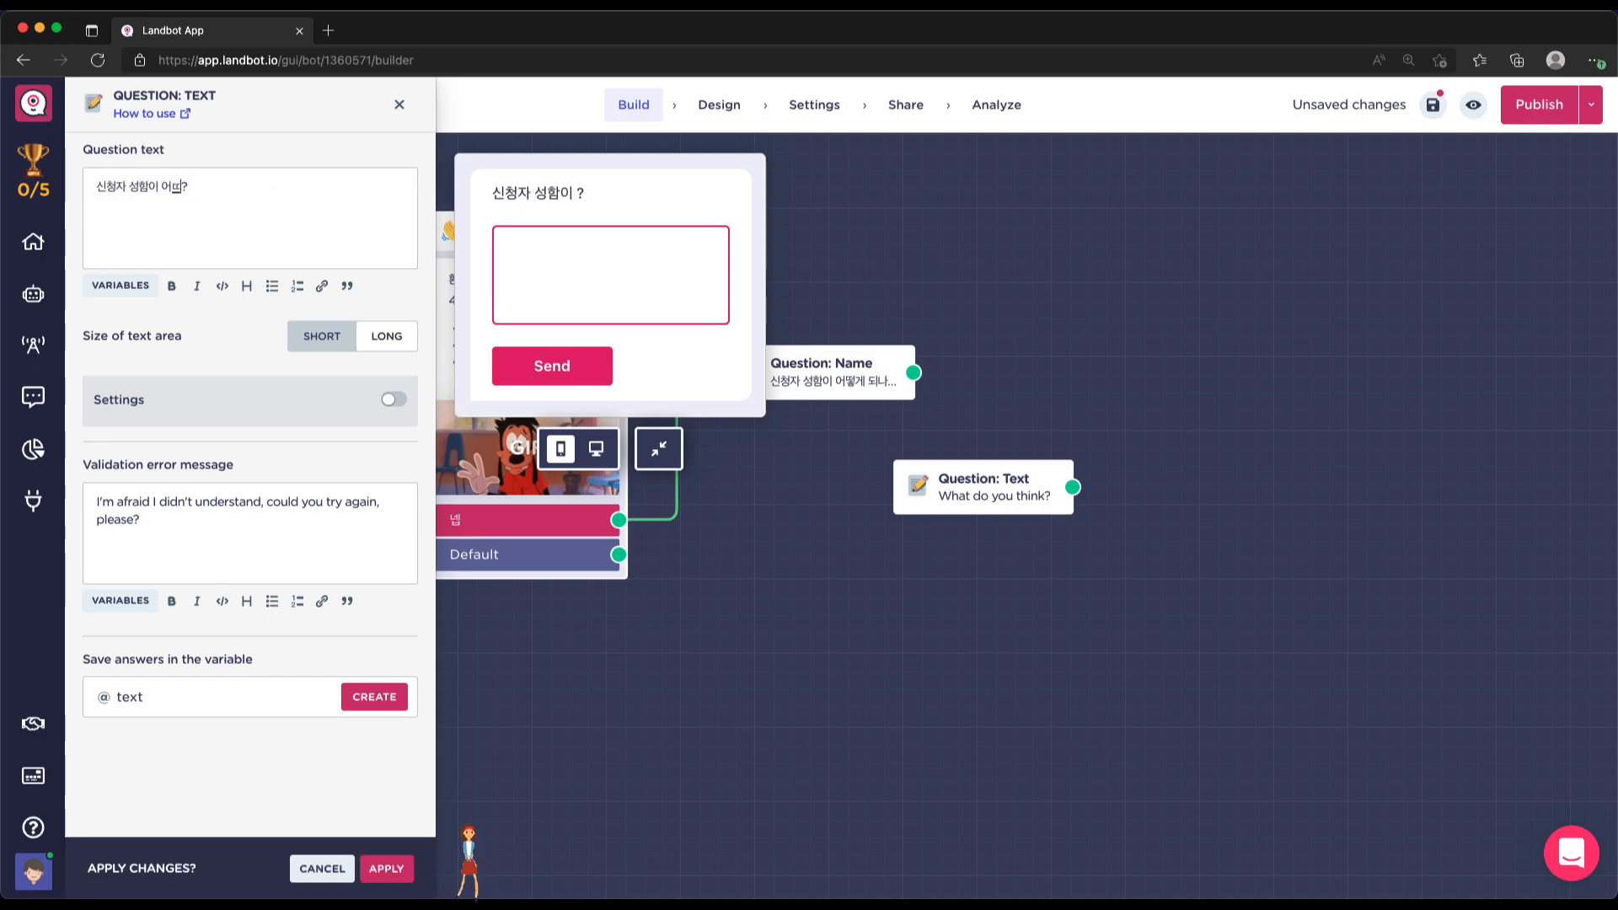
text(게 되나요)
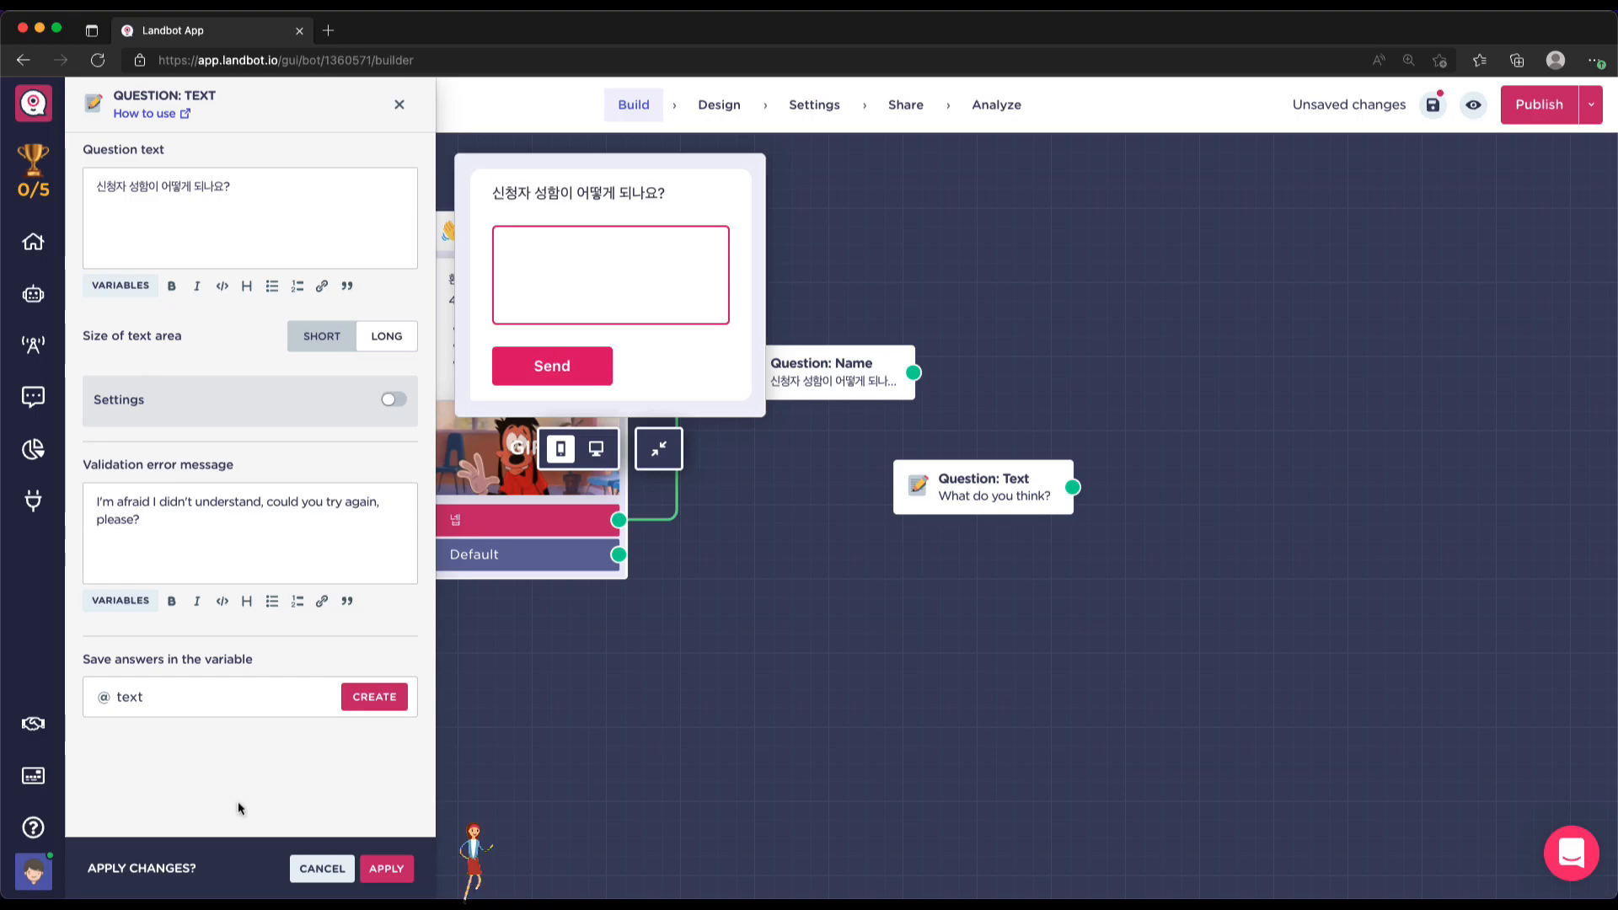
click(141, 700)
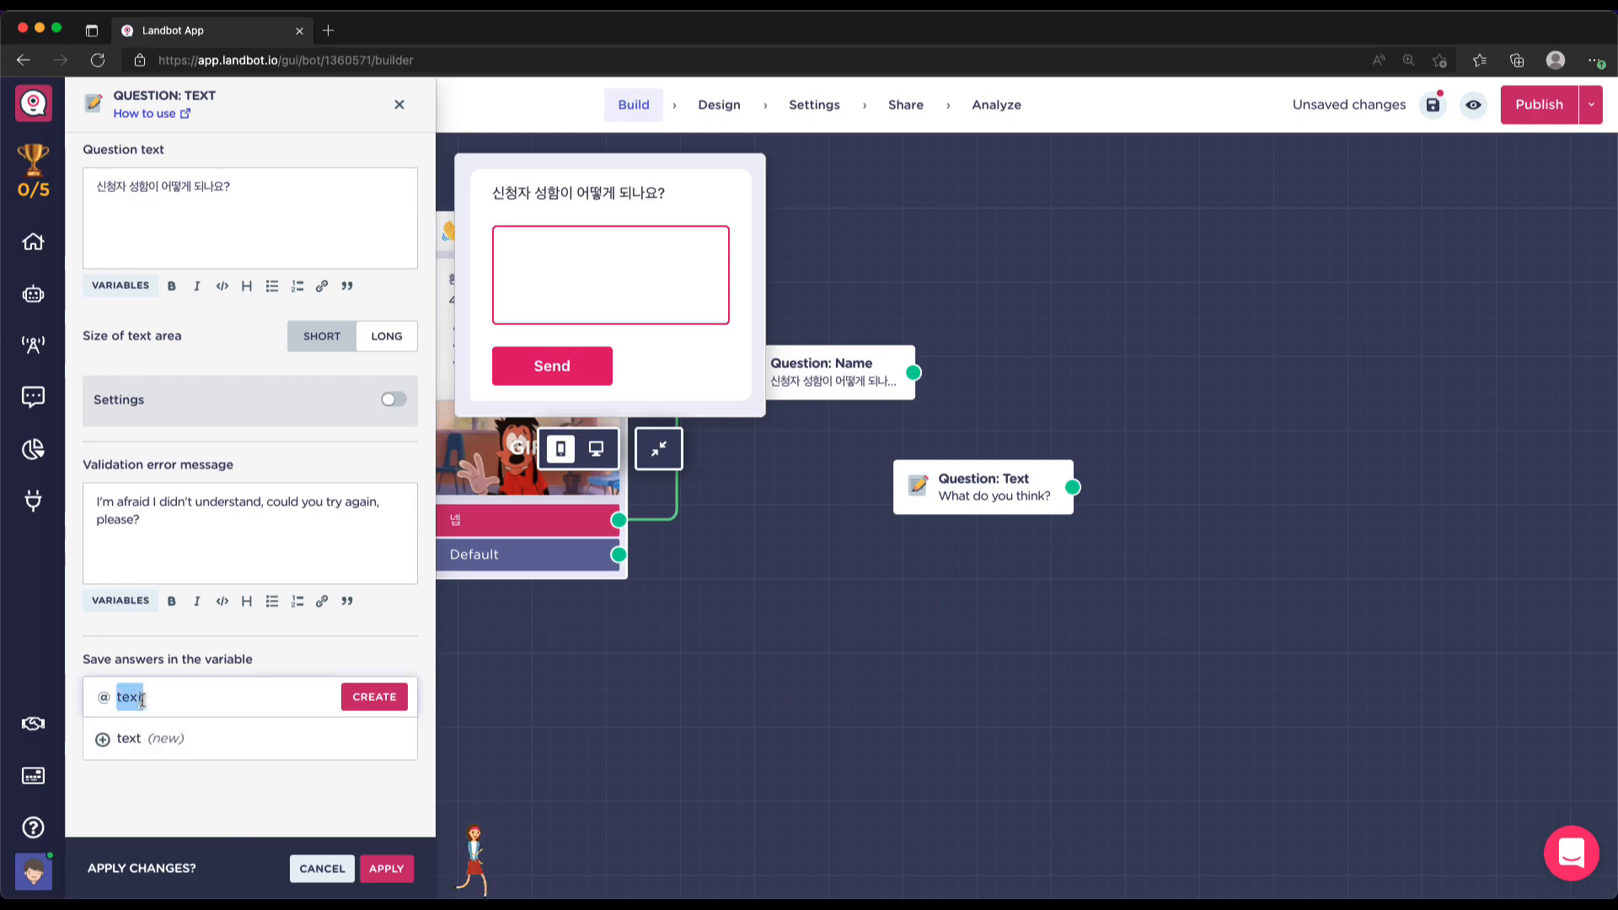
text(name)
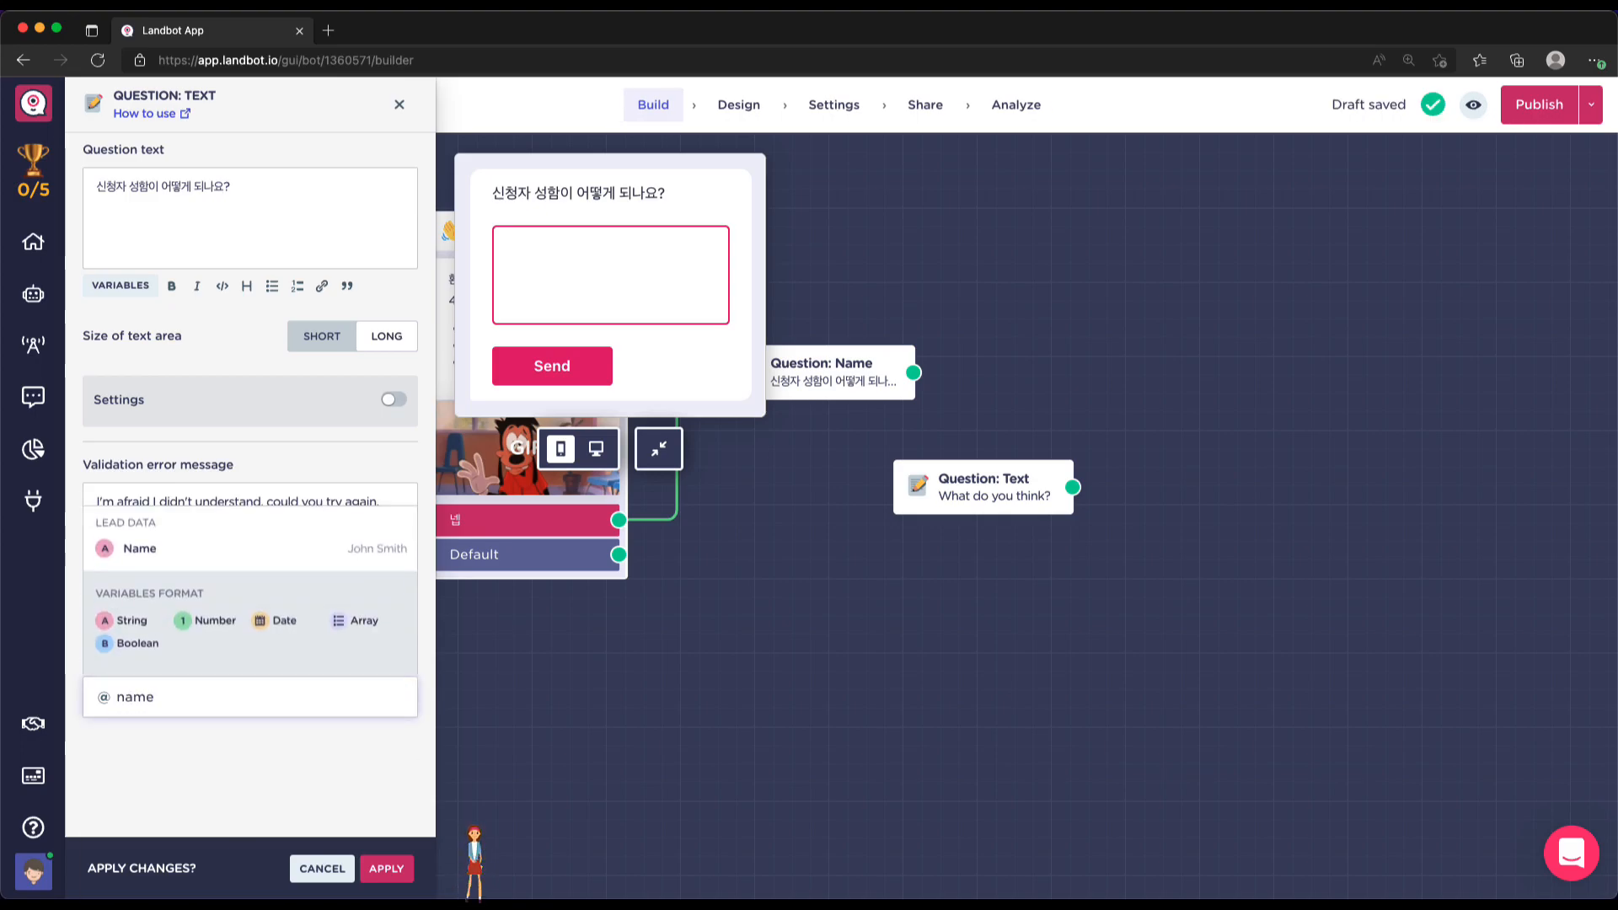
click(141, 552)
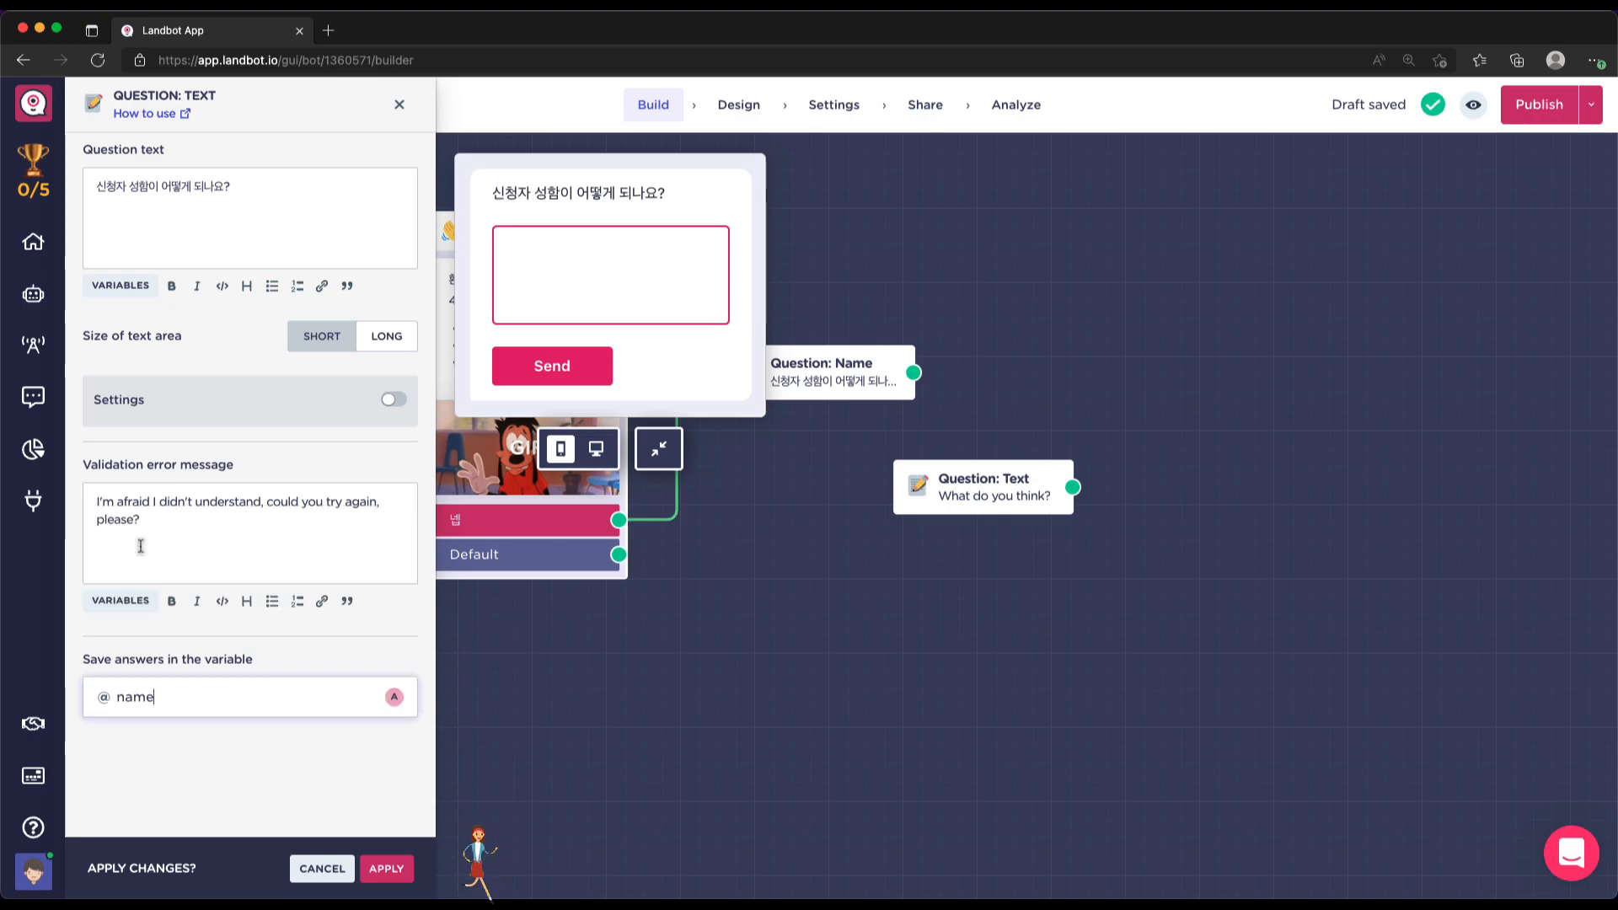
click(387, 867)
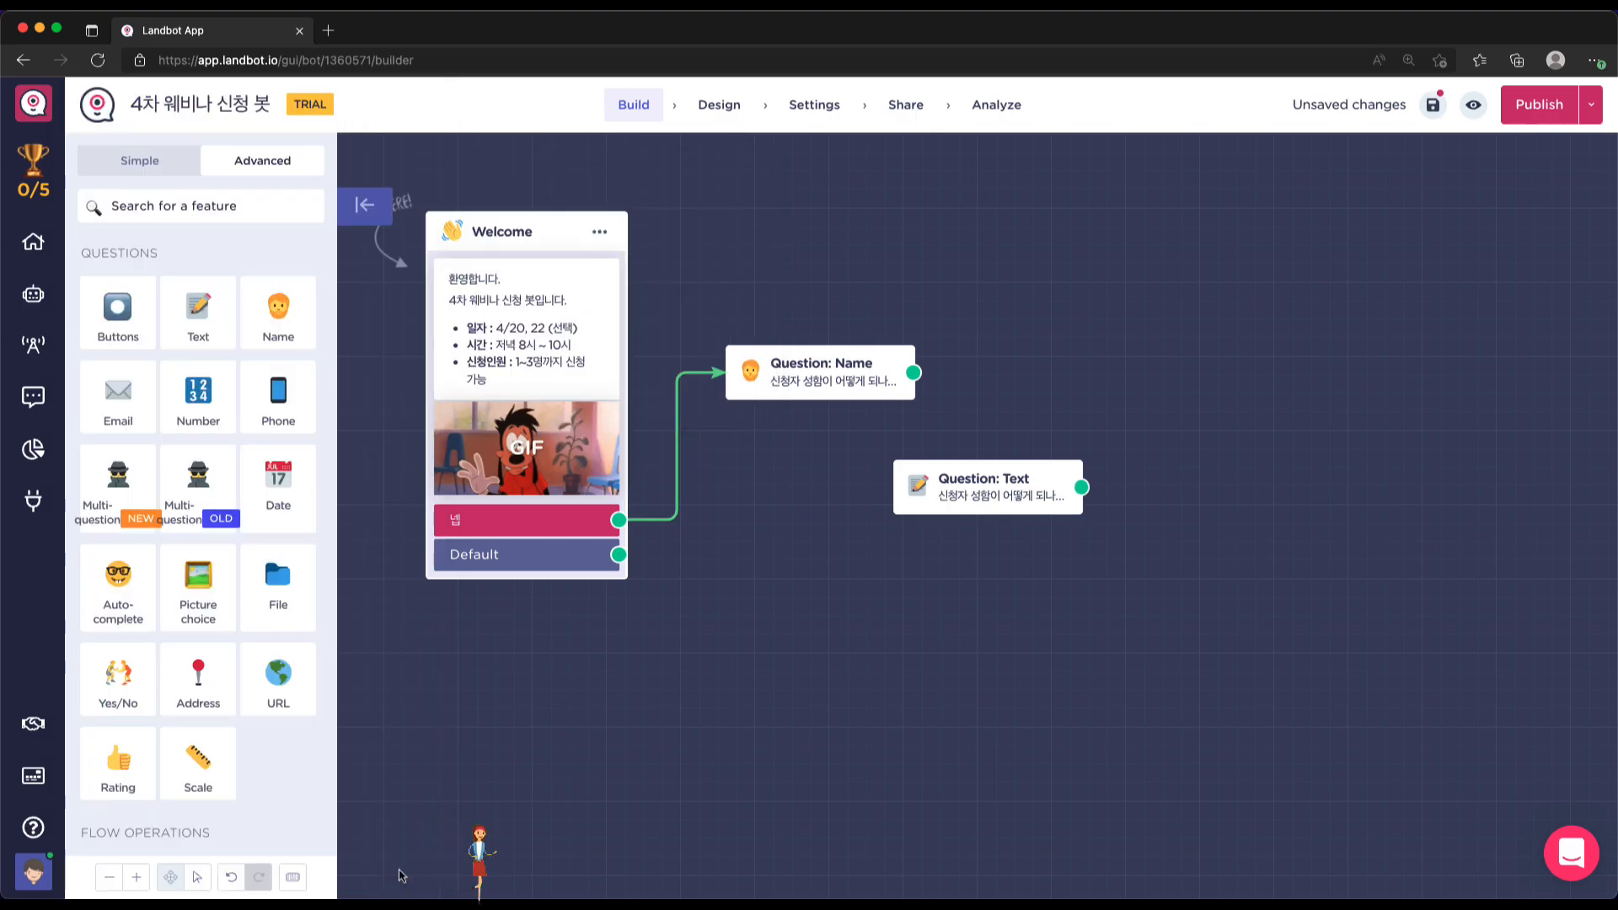
Drag the extra Text question block aside and delete it
drag(1015, 476, 859, 447)
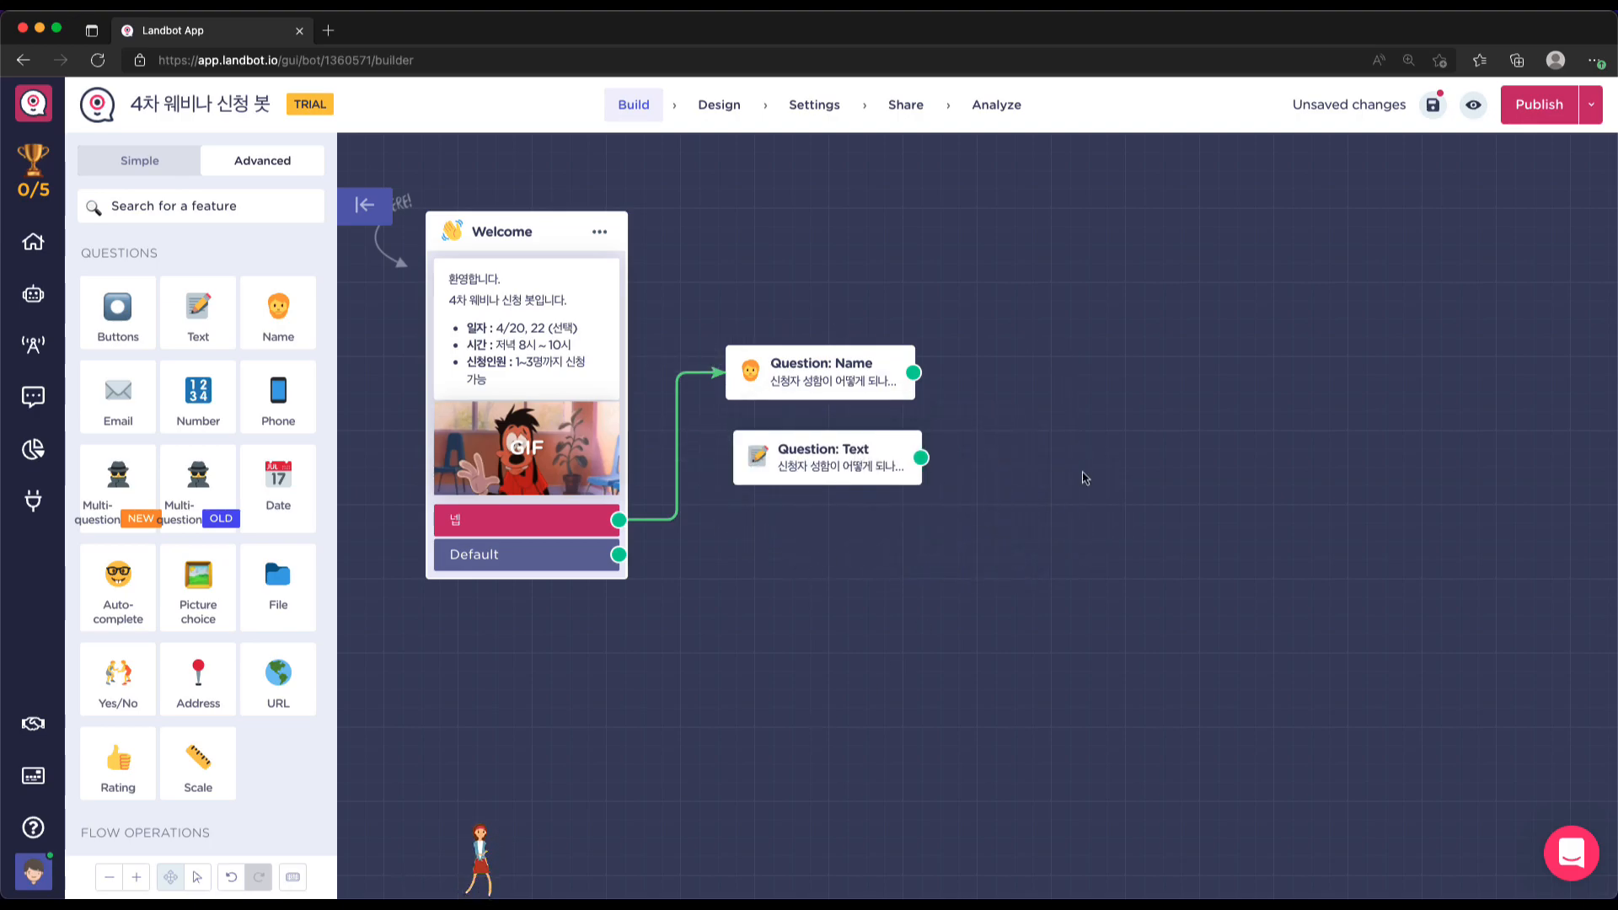
drag(894, 455, 886, 449)
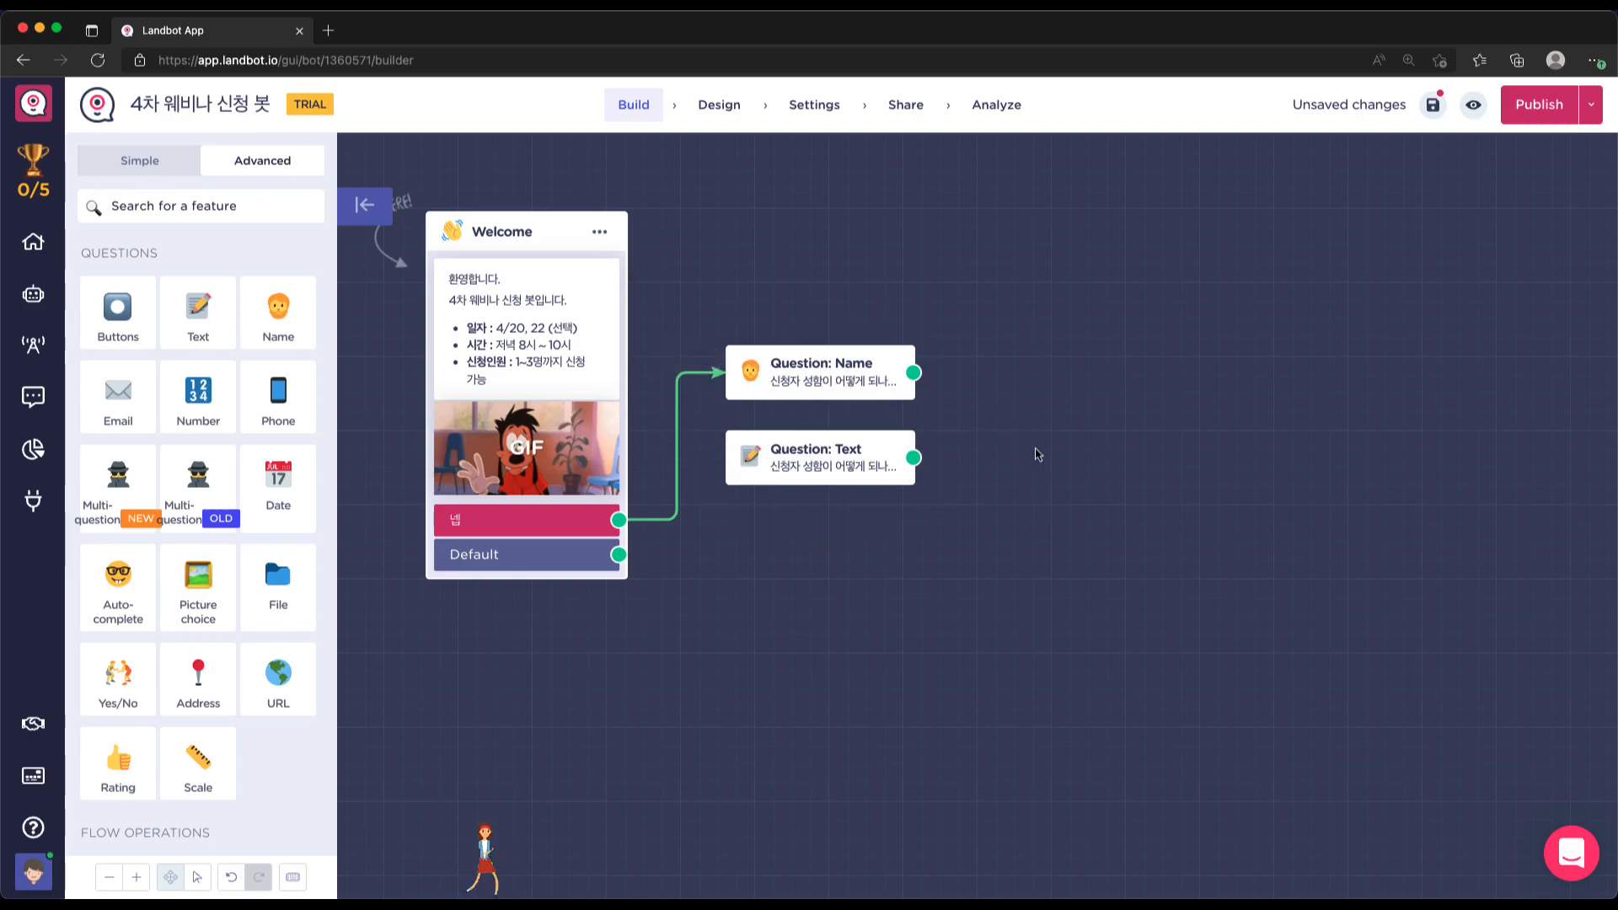
scroll(1039, 455, down, 1)
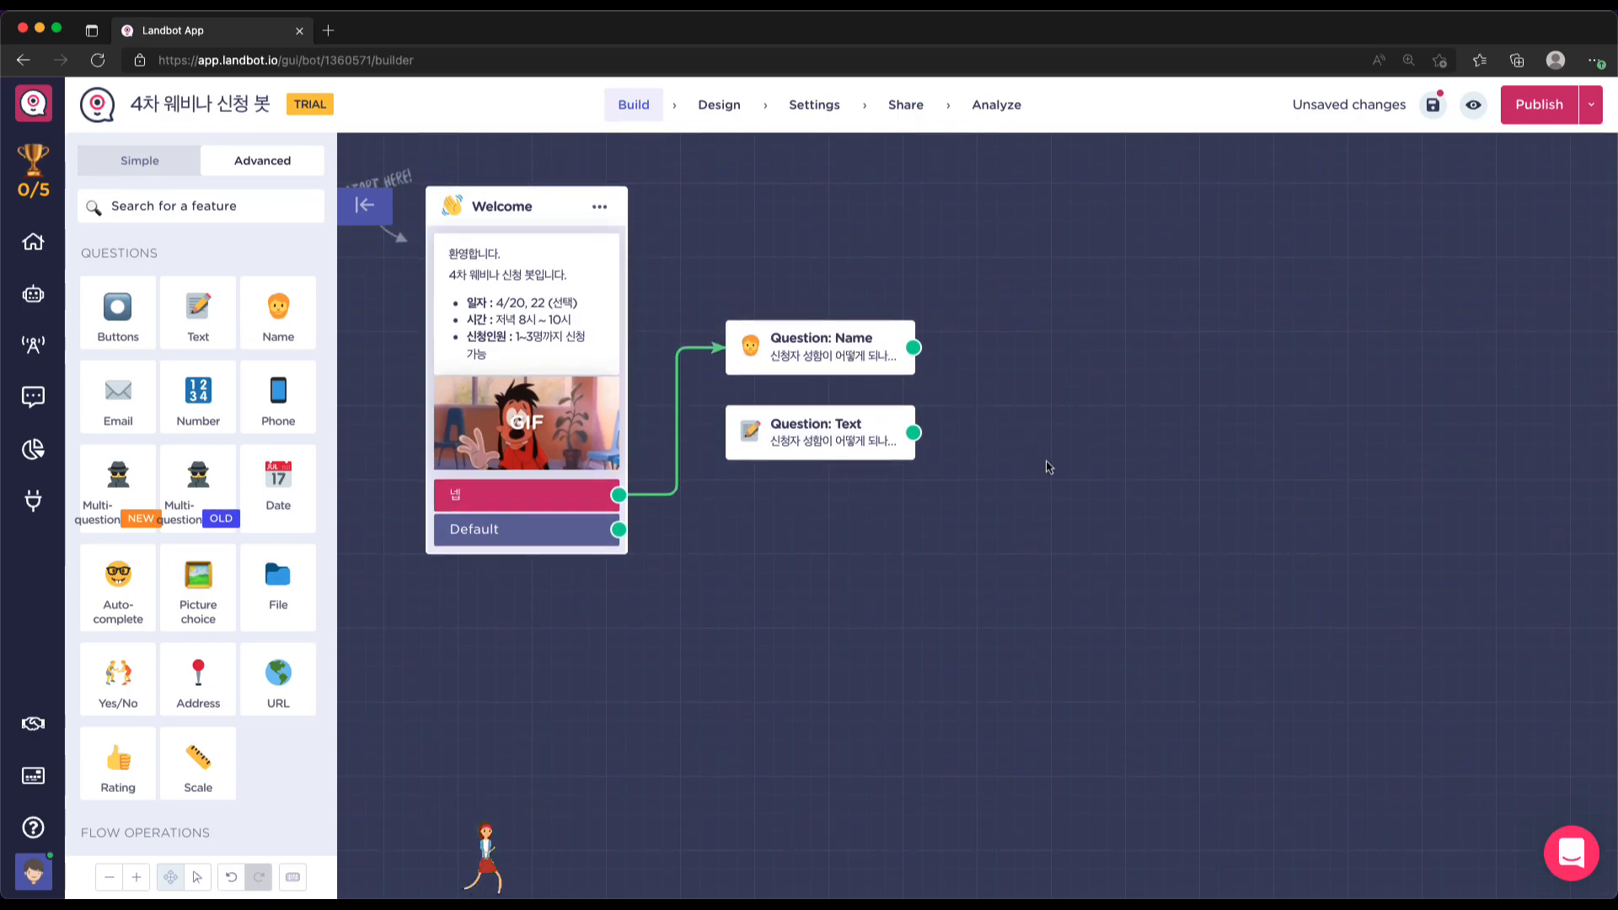
scroll(1043, 468, right, 1)
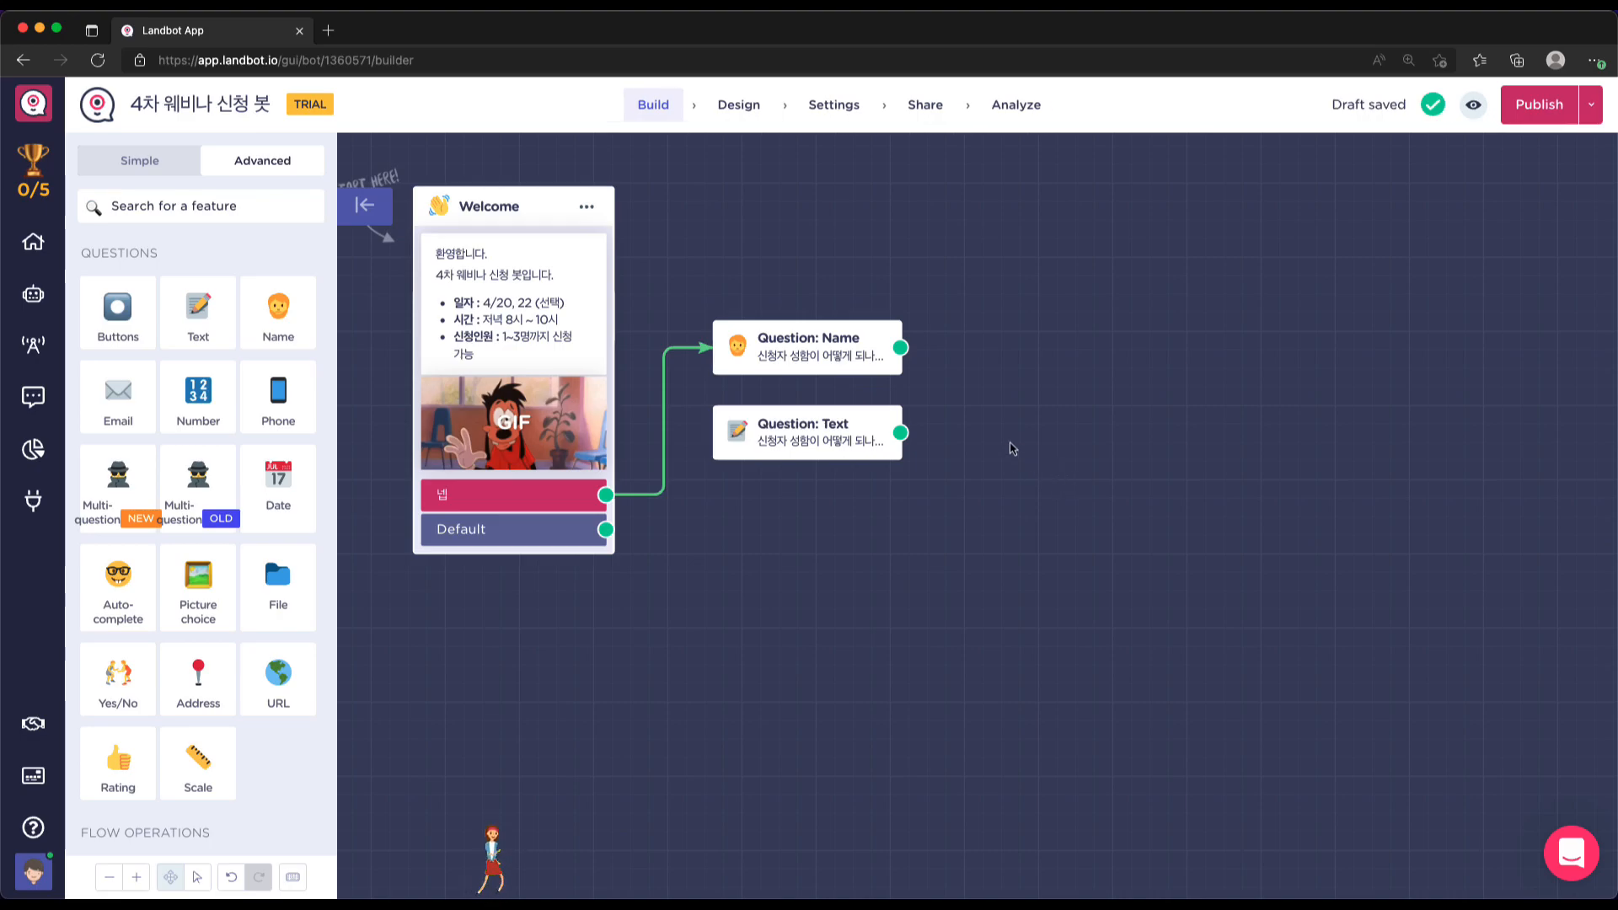
mouse_move(805, 352)
drag(759, 417, 697, 677)
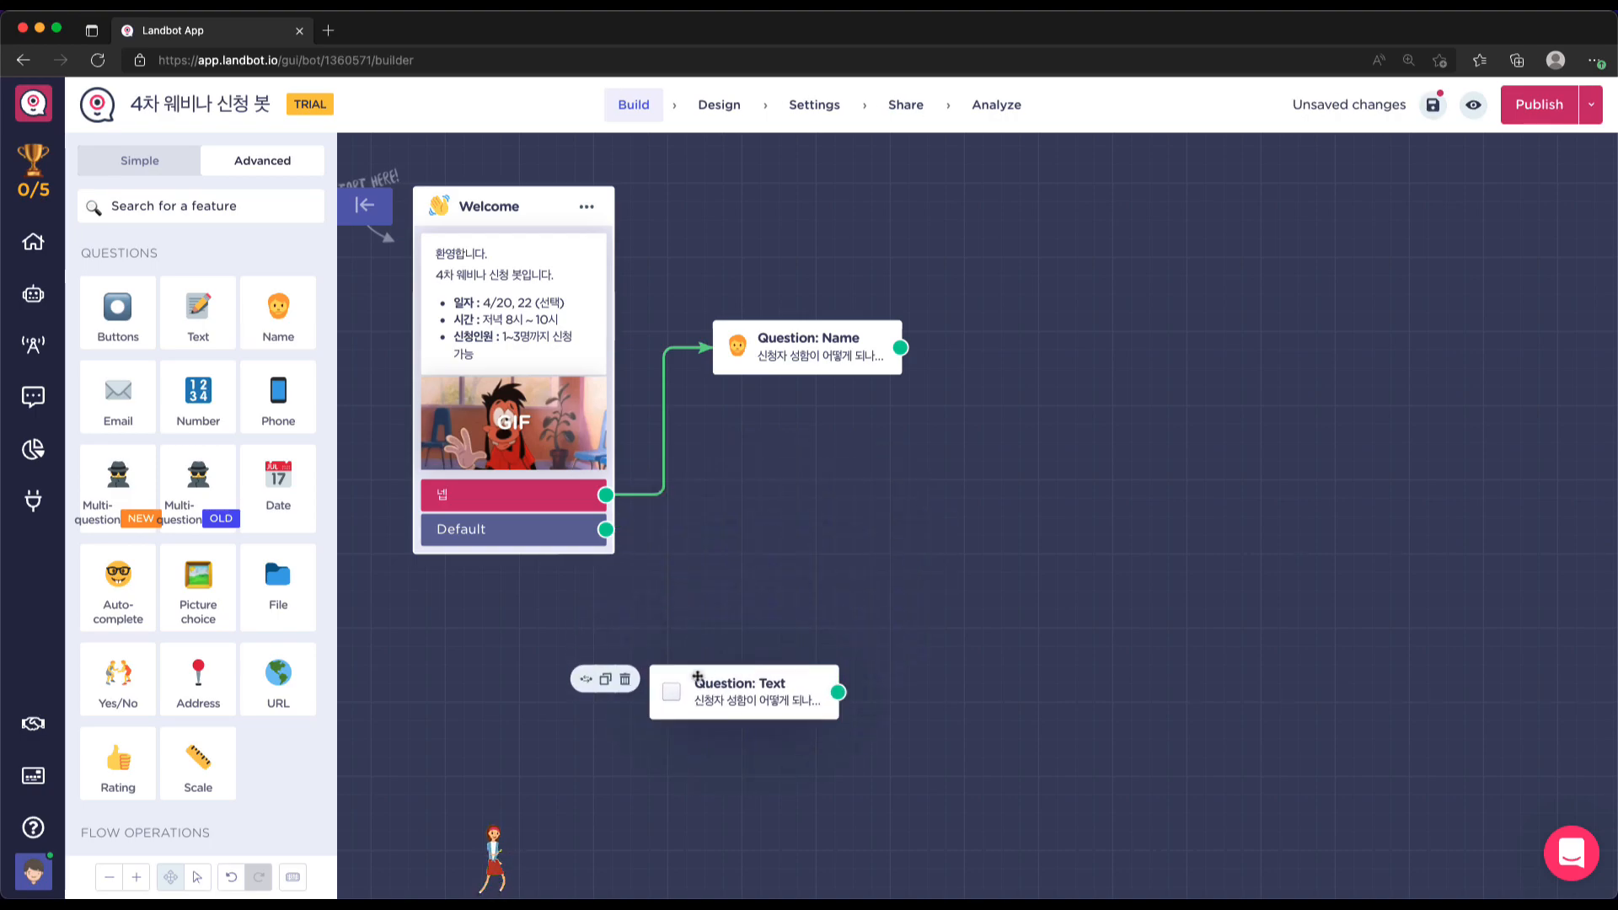
click(625, 679)
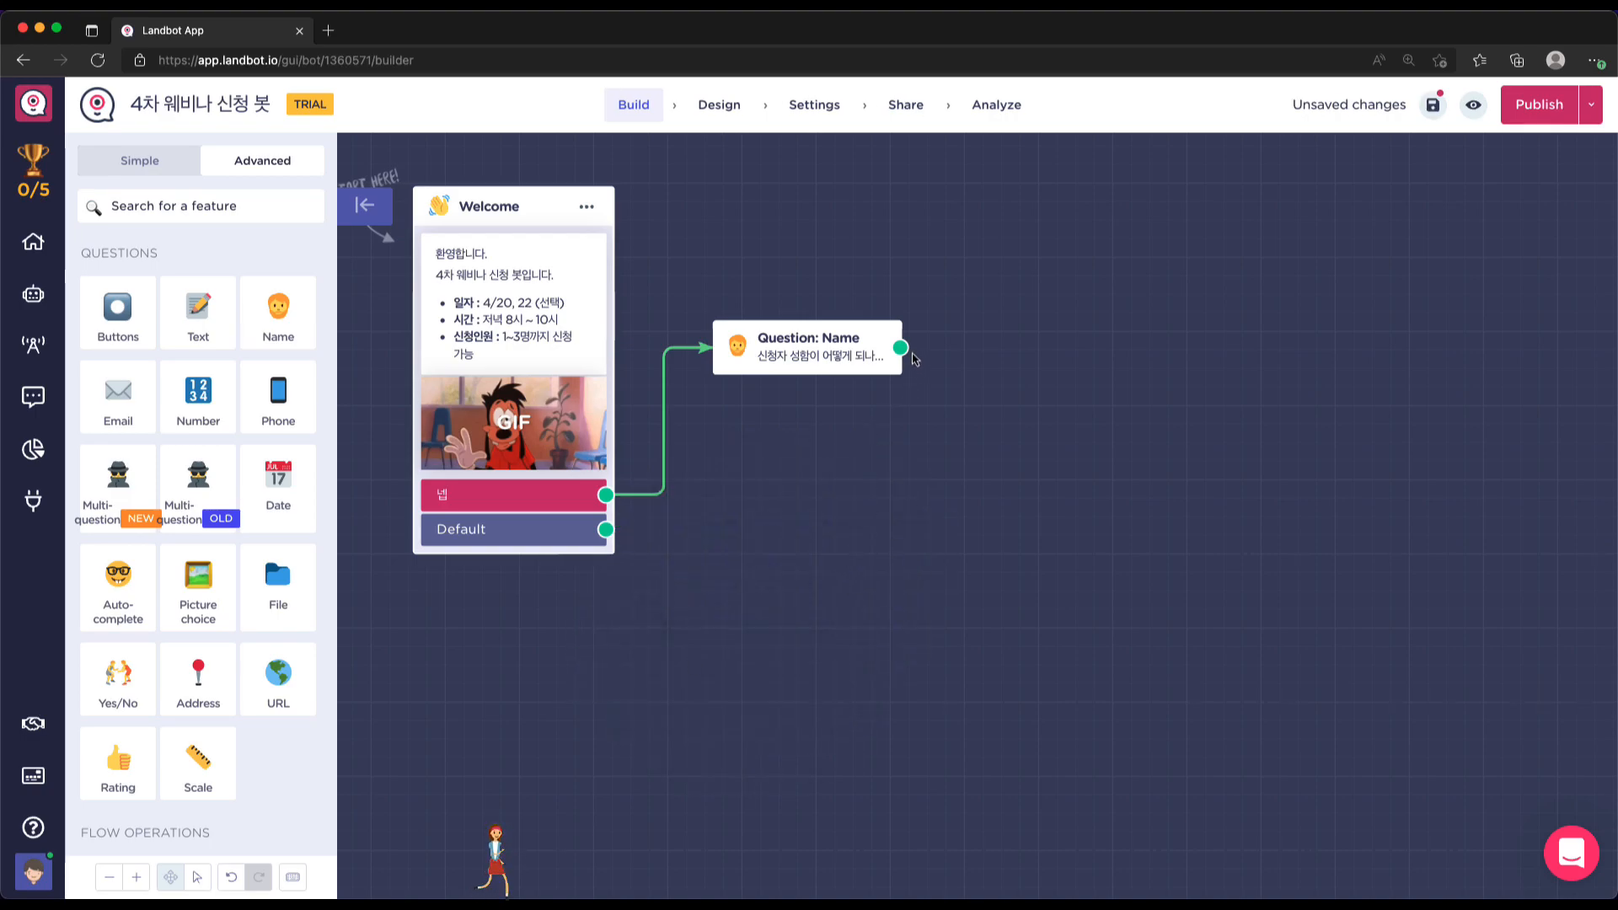
Add an Email question connected after the Name question
mouse_move(908, 351)
drag(909, 352, 868, 426)
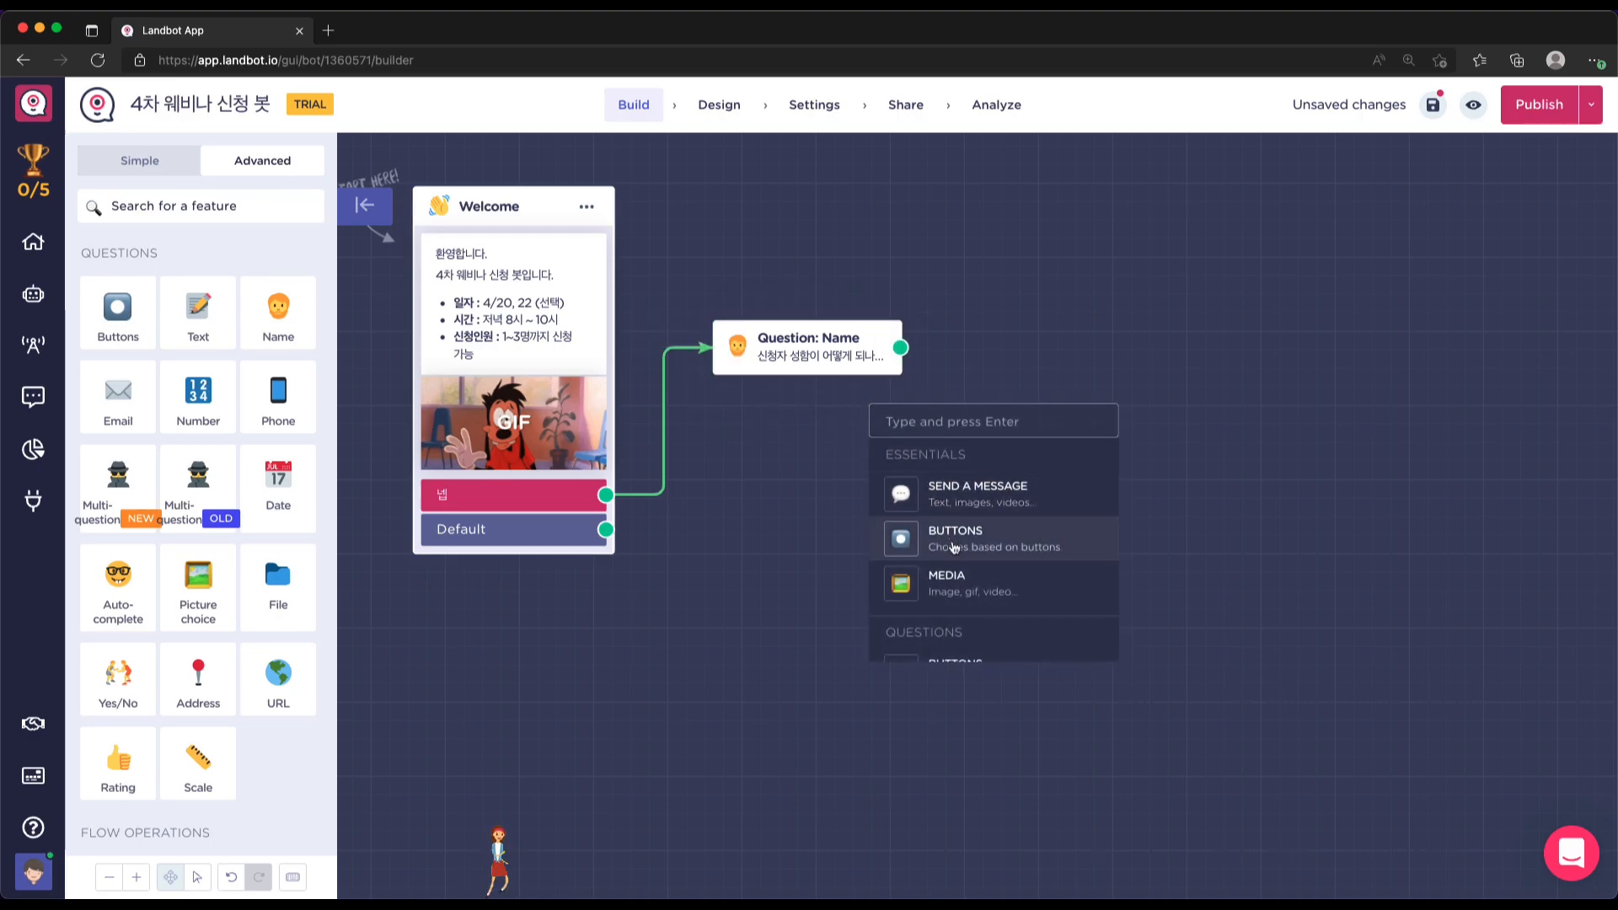
scroll(956, 549, down, 2)
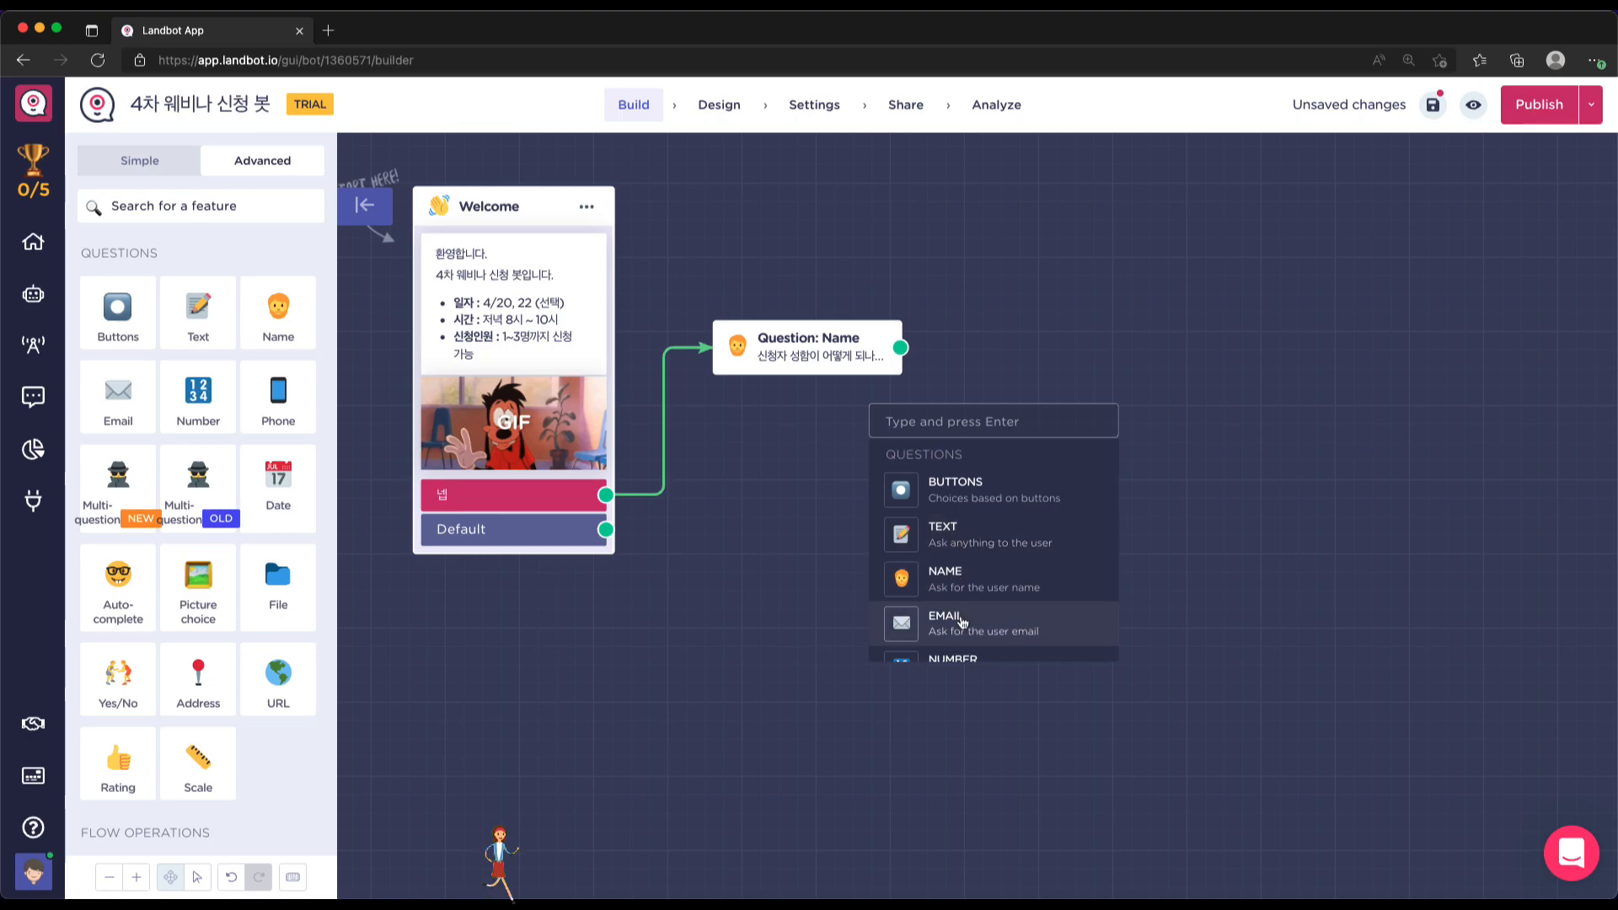
click(957, 621)
Reword the Email question to '연락받으실 이메일은 어떻게 되나요?' and place it below the Name block
click(223, 196)
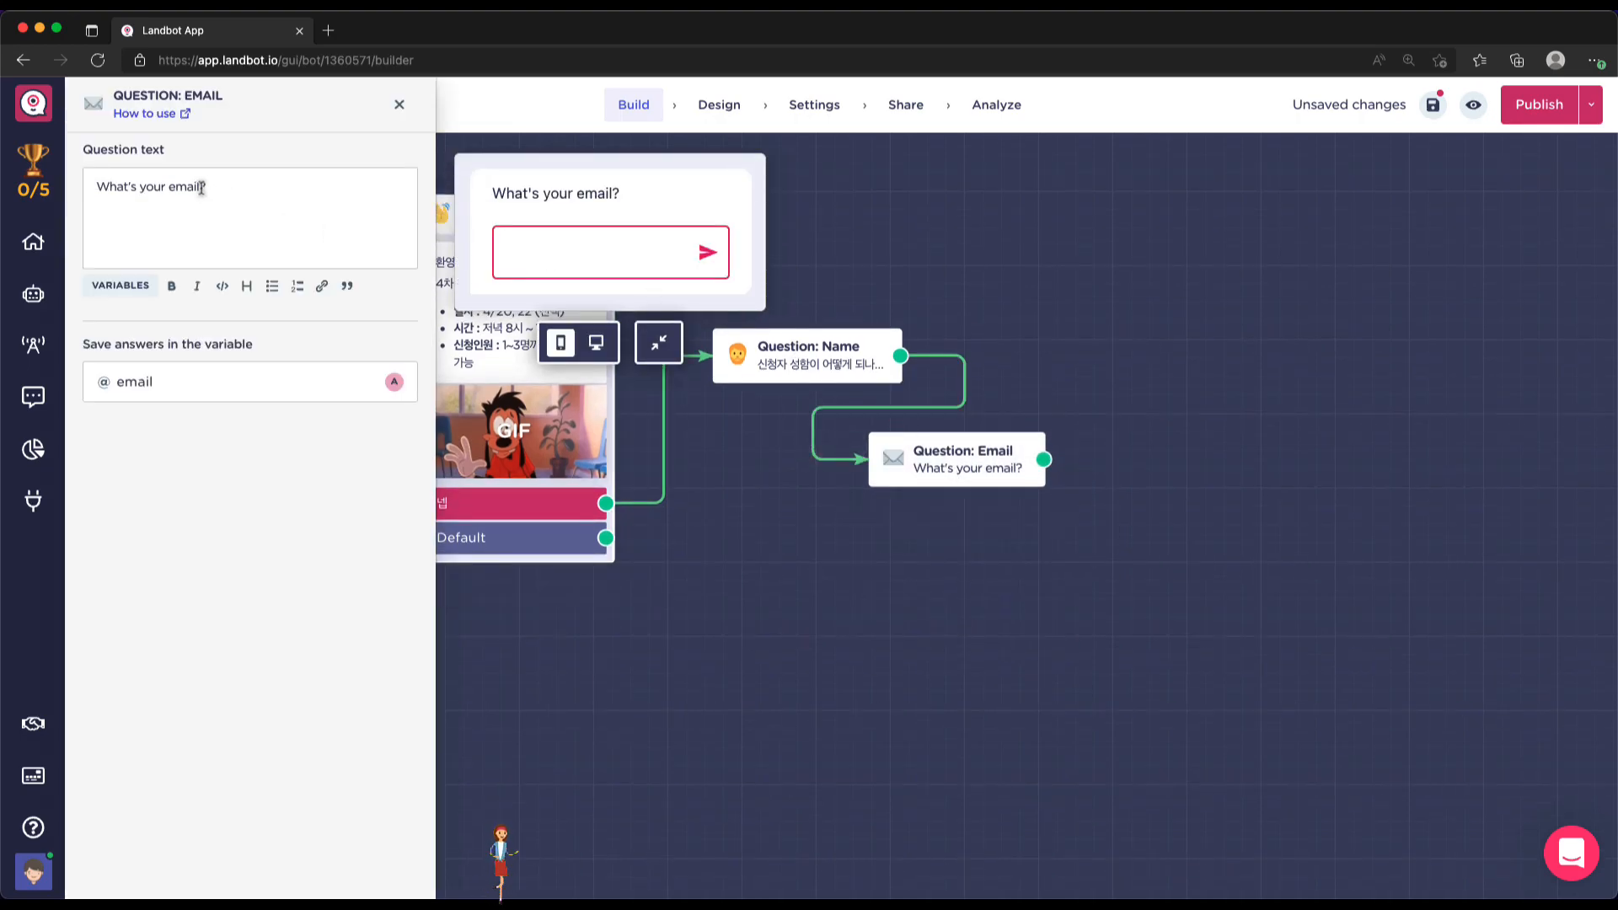
drag(200, 188, 95, 188)
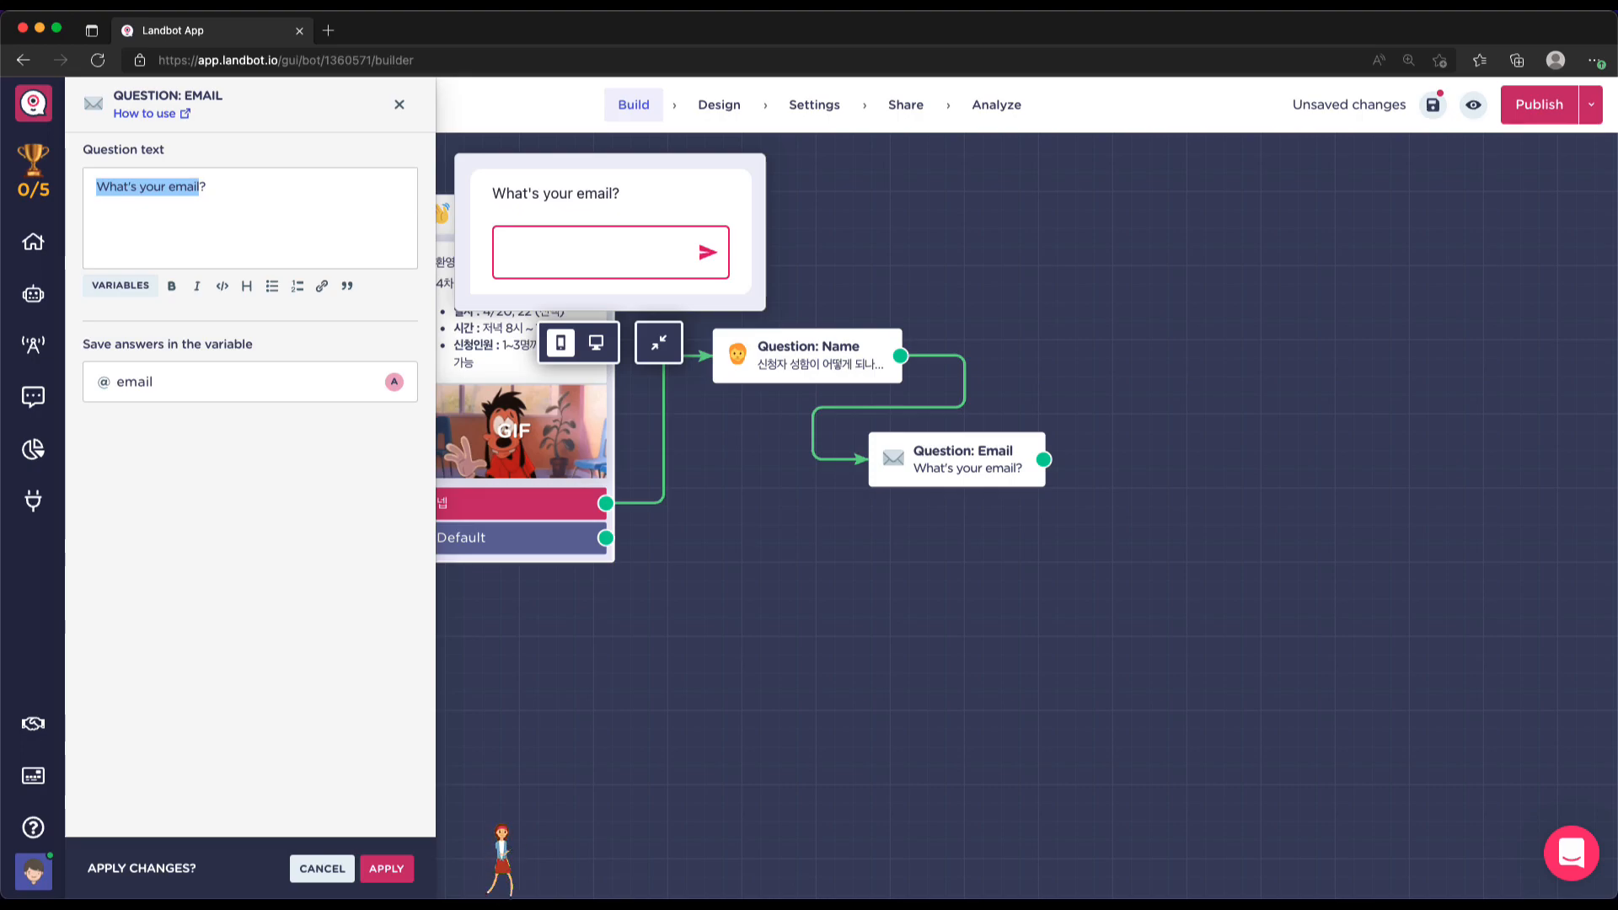
text(연락)
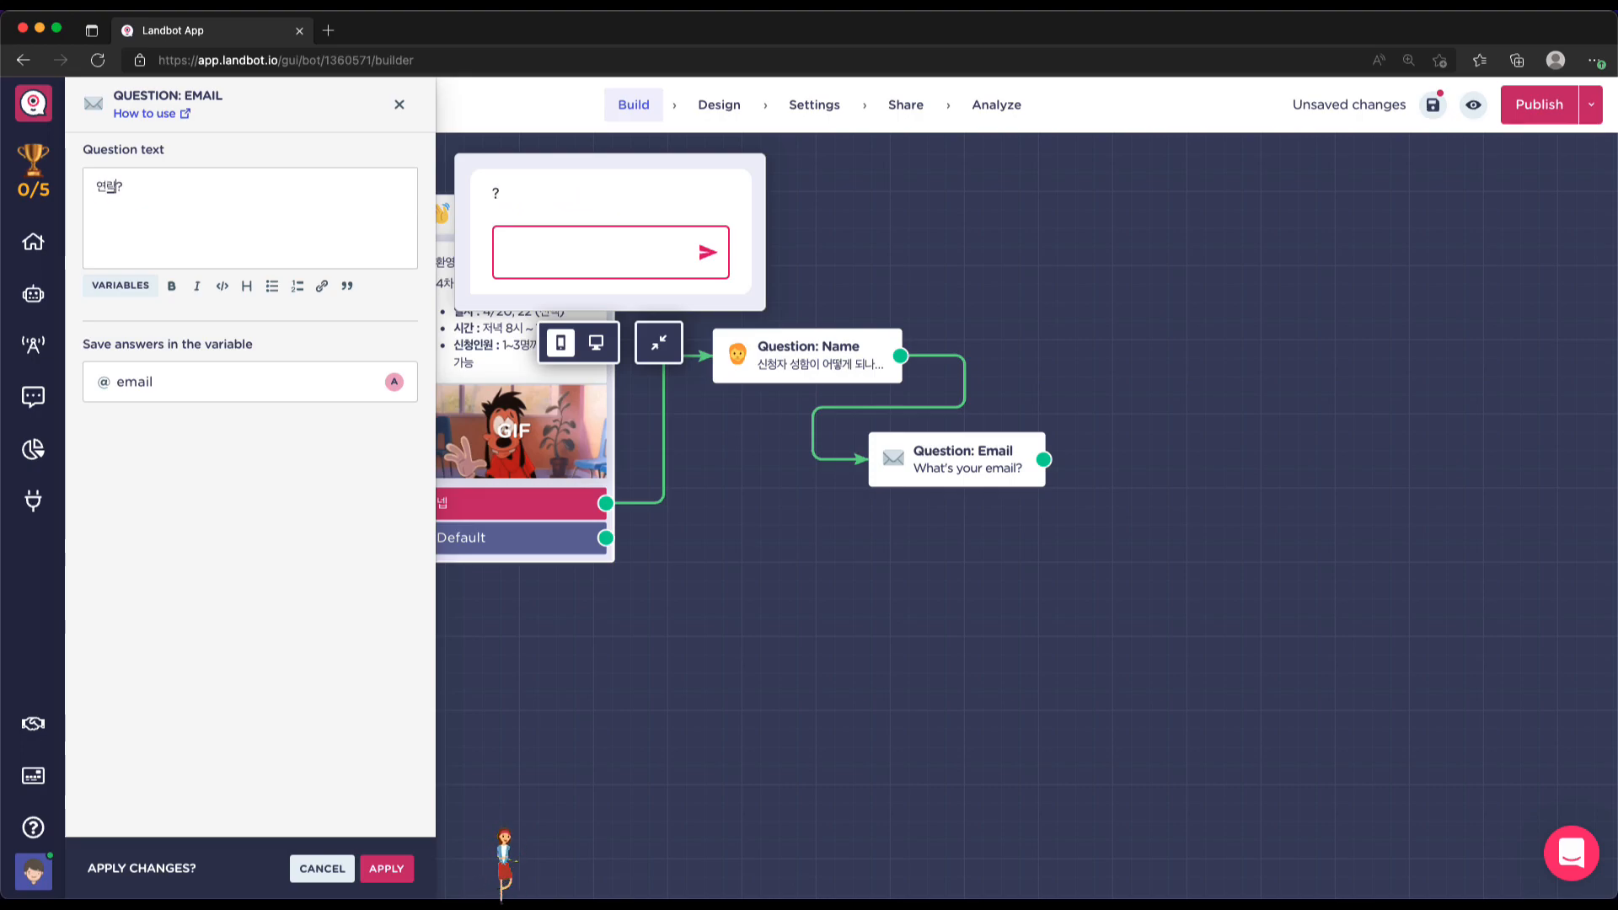
text(받으실 이메)
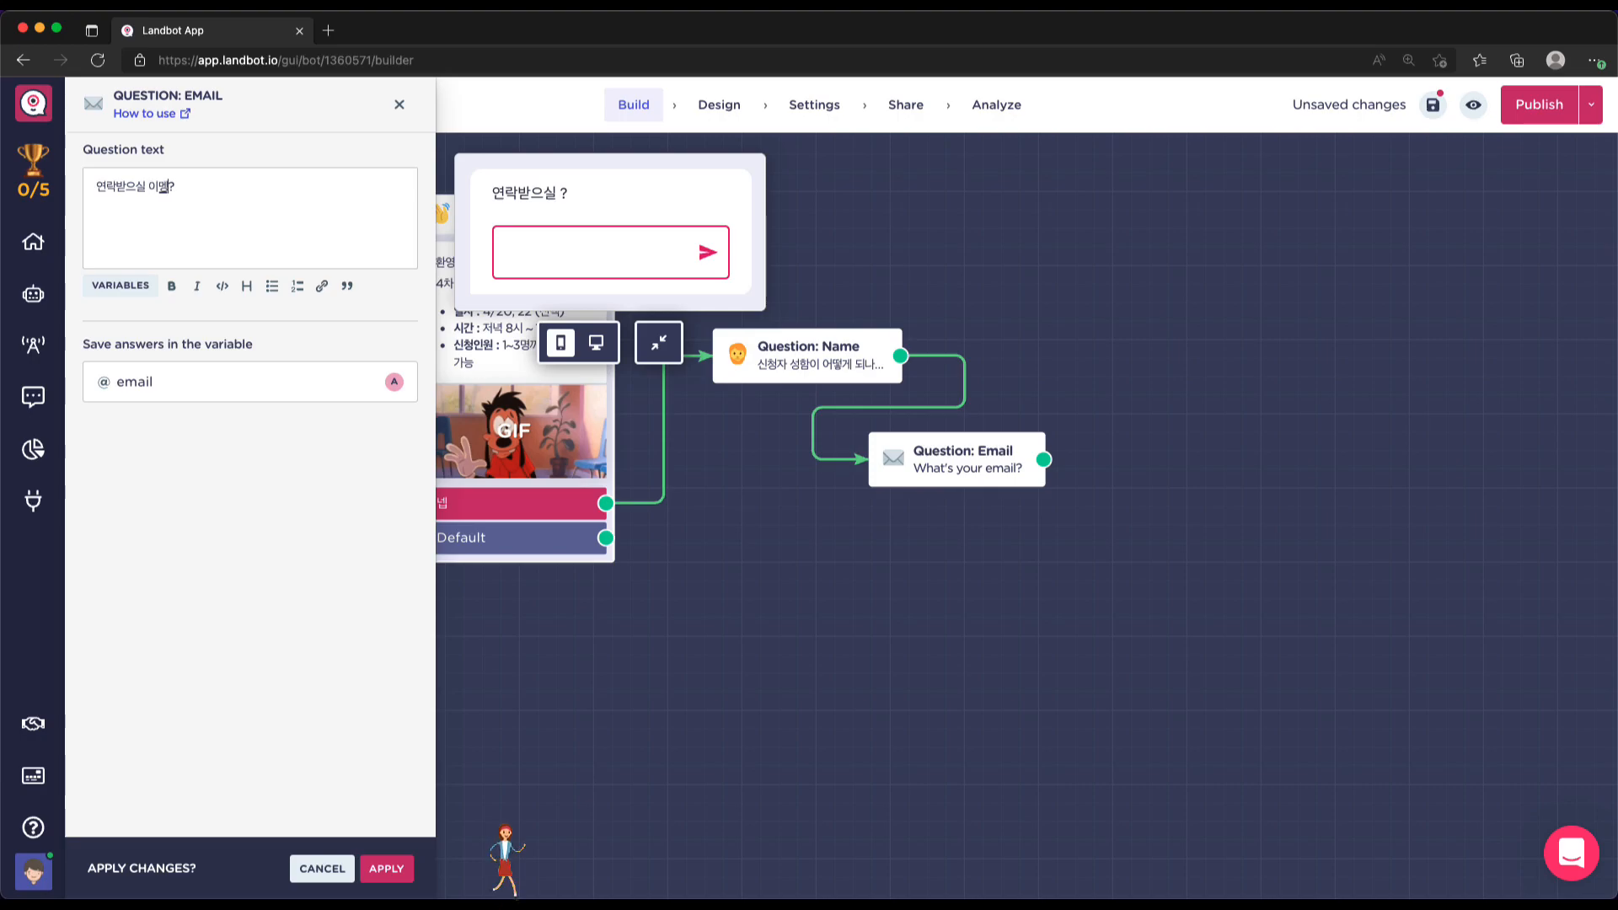
text(일이 어떻게)
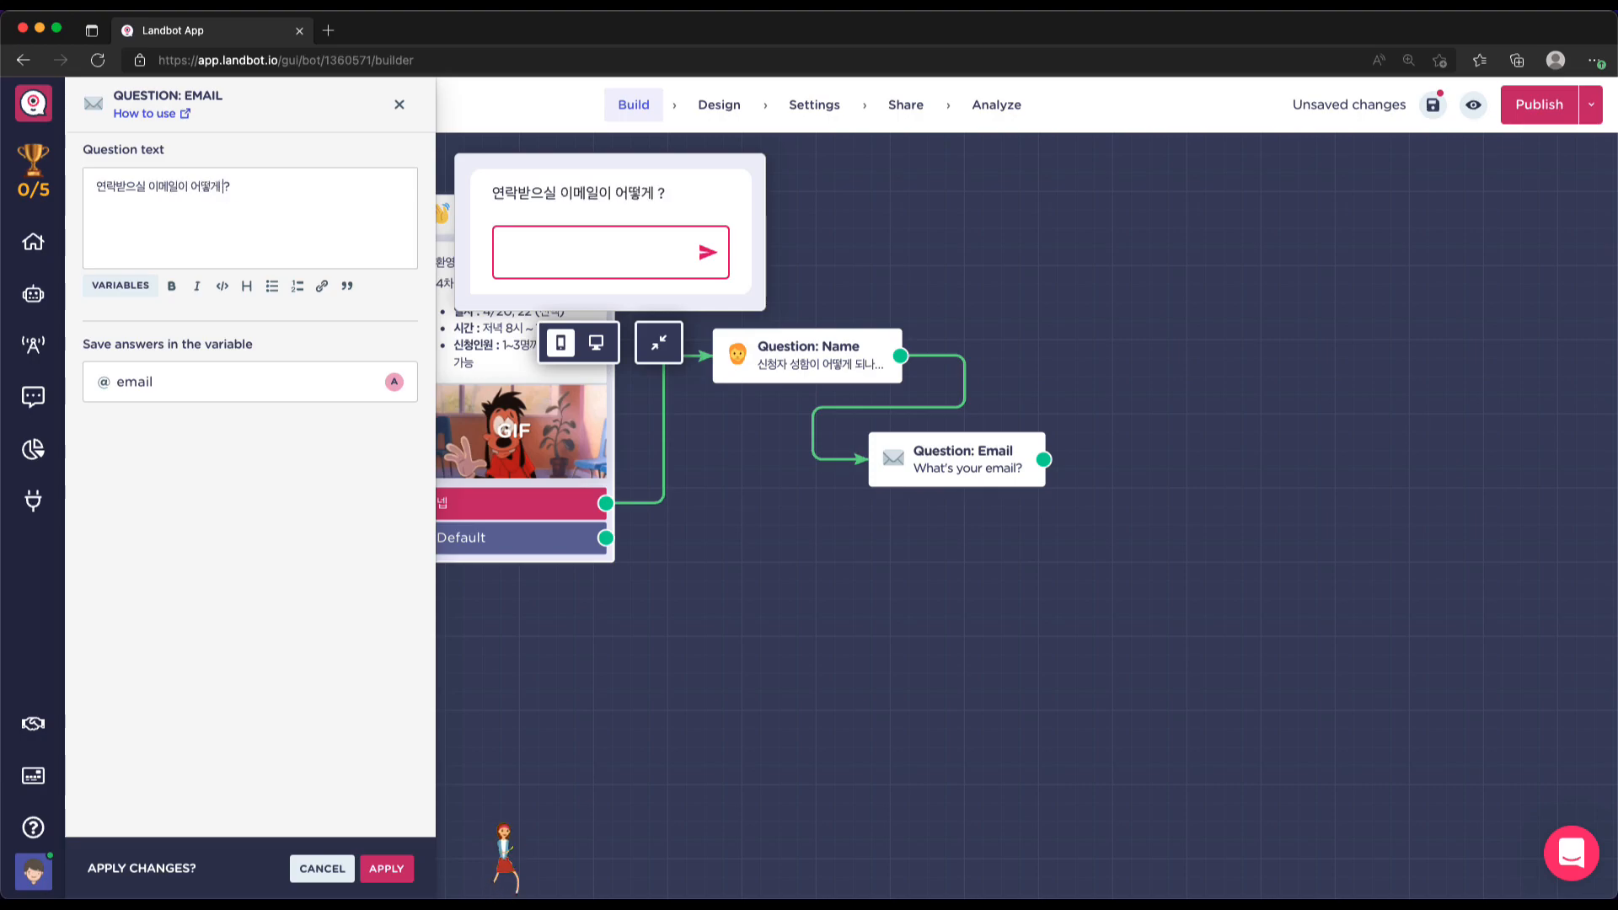
text( 되나요?)
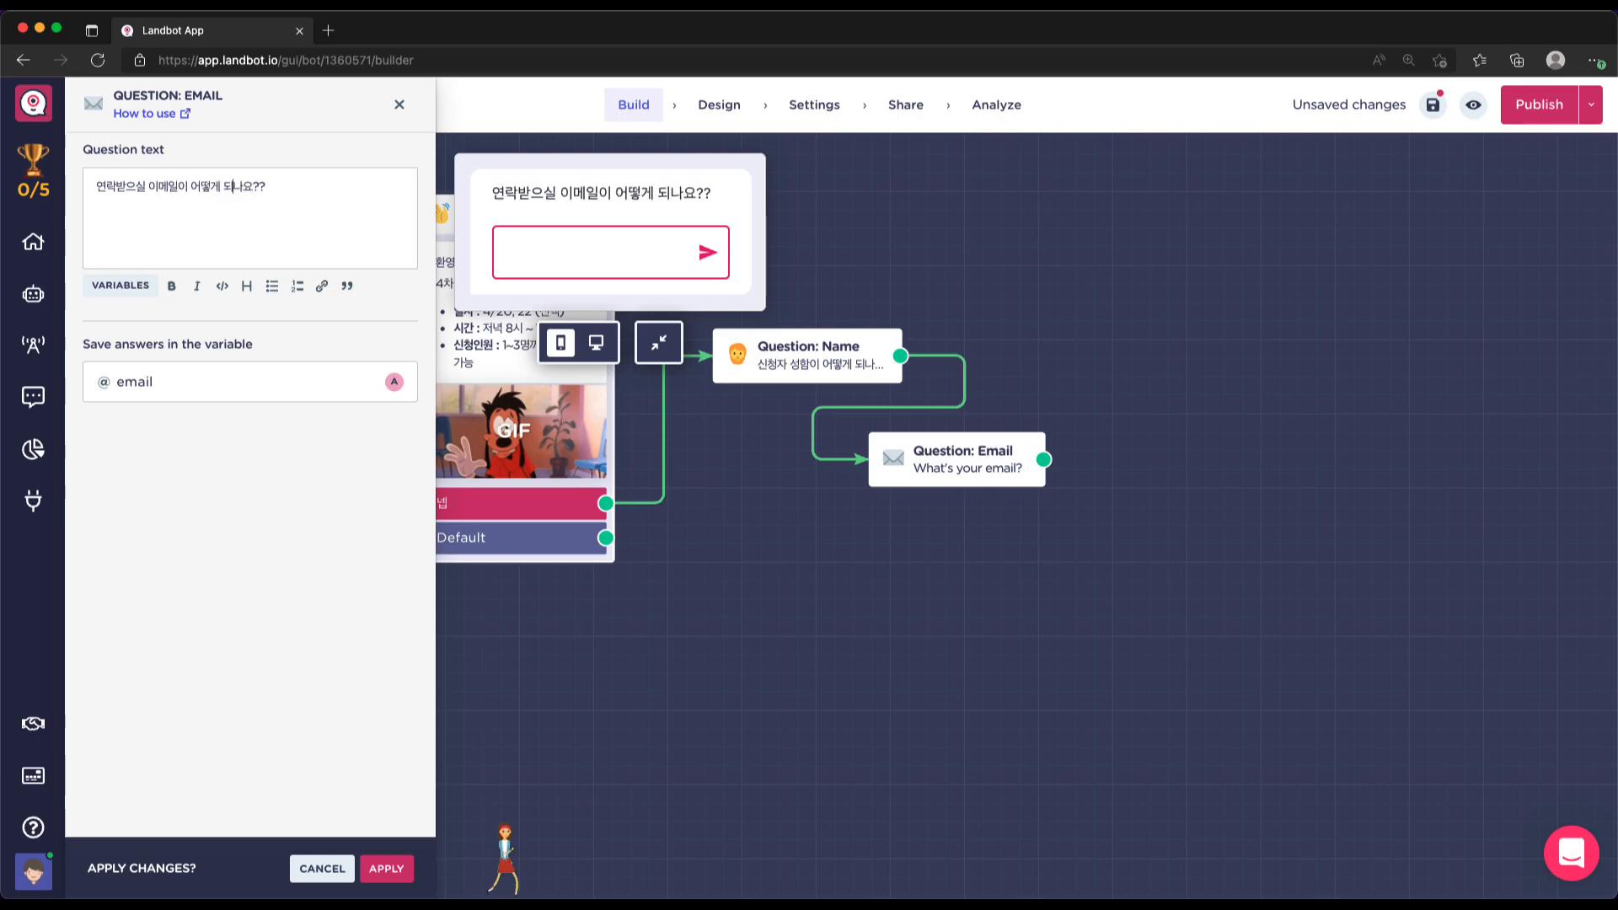
key(Left)
key(Left)
key(Left)
key(Left)
key(Left)
key(Right)
key(BackSpace)
text(으)
text(ㄴ)
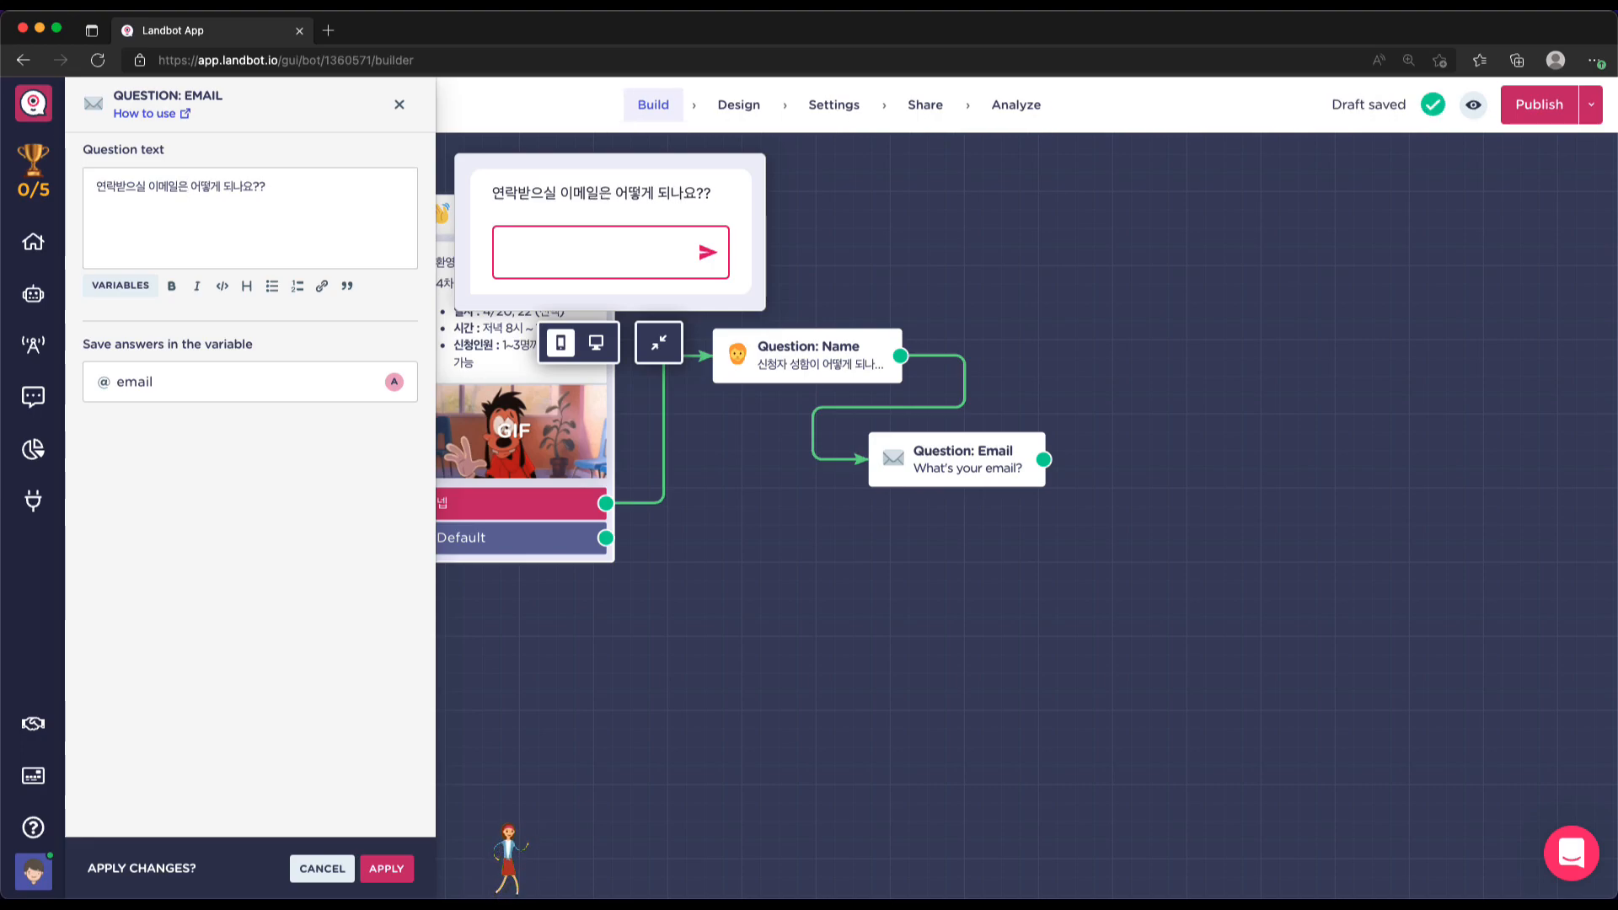
click(386, 868)
drag(1017, 461, 949, 480)
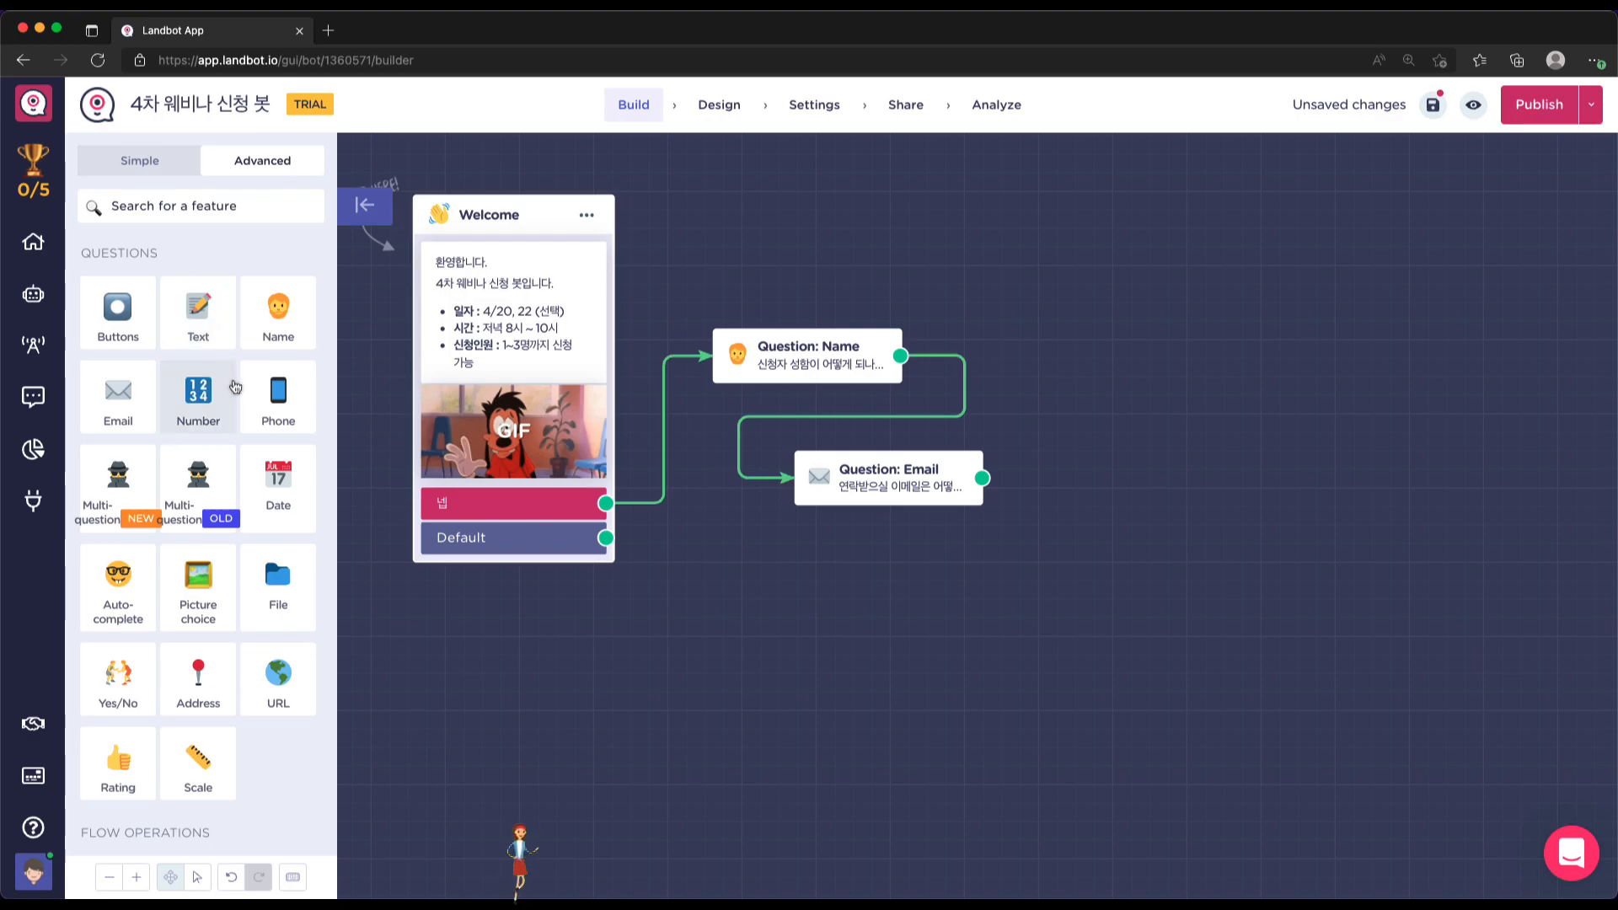
Add a Phone question asking for a mobile number in case of changes or urgent contact
click(278, 396)
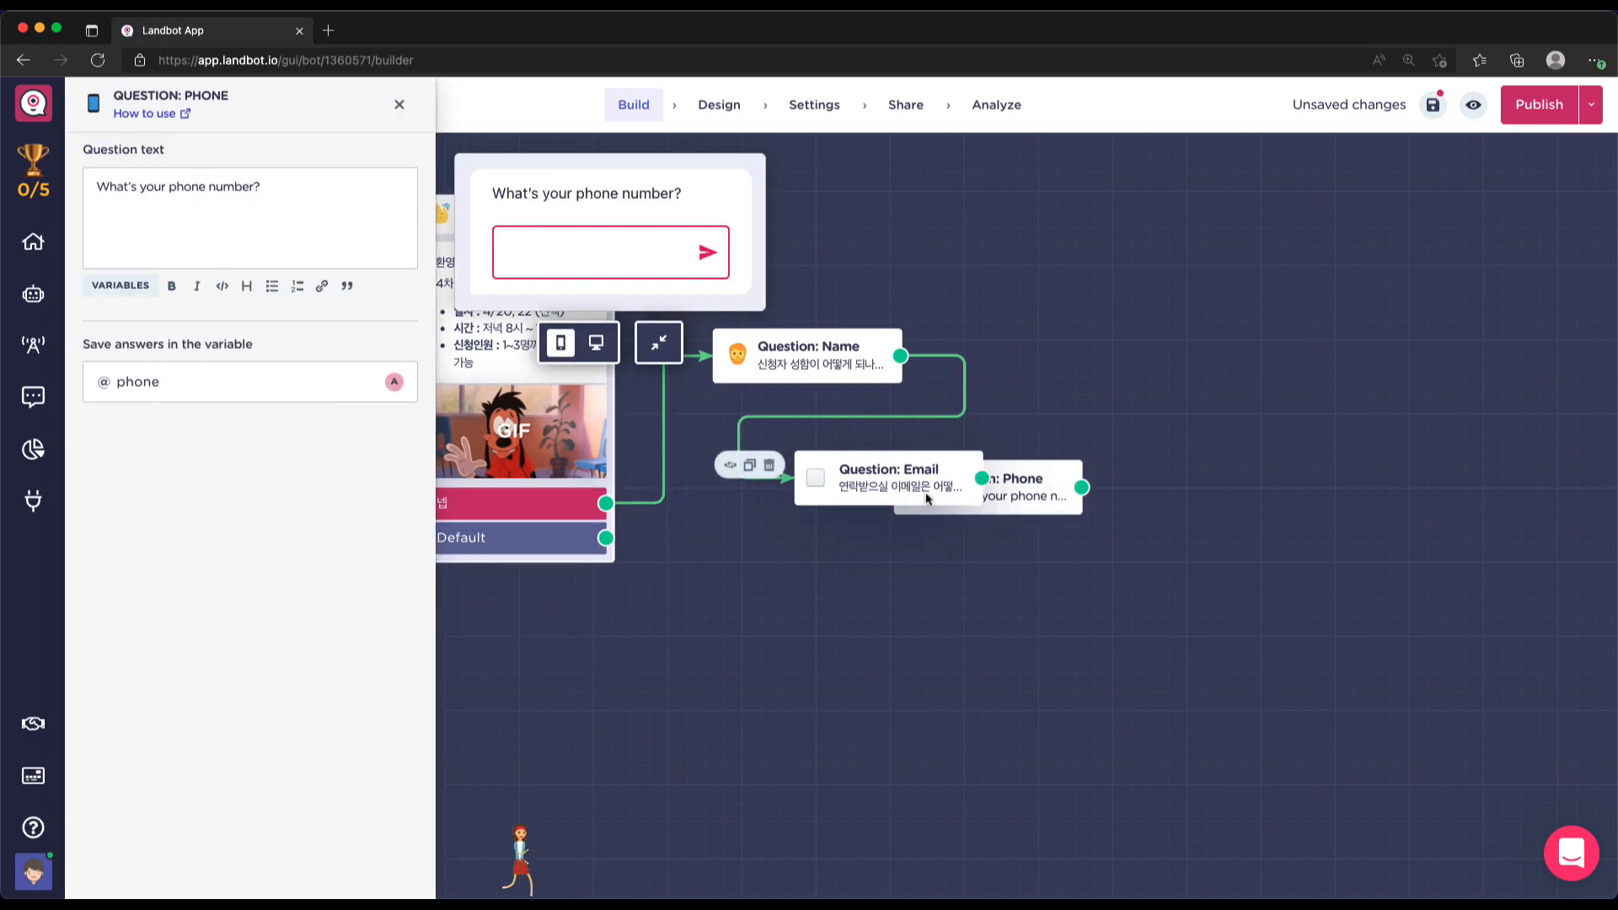
click(252, 186)
key(shift+super+Left)
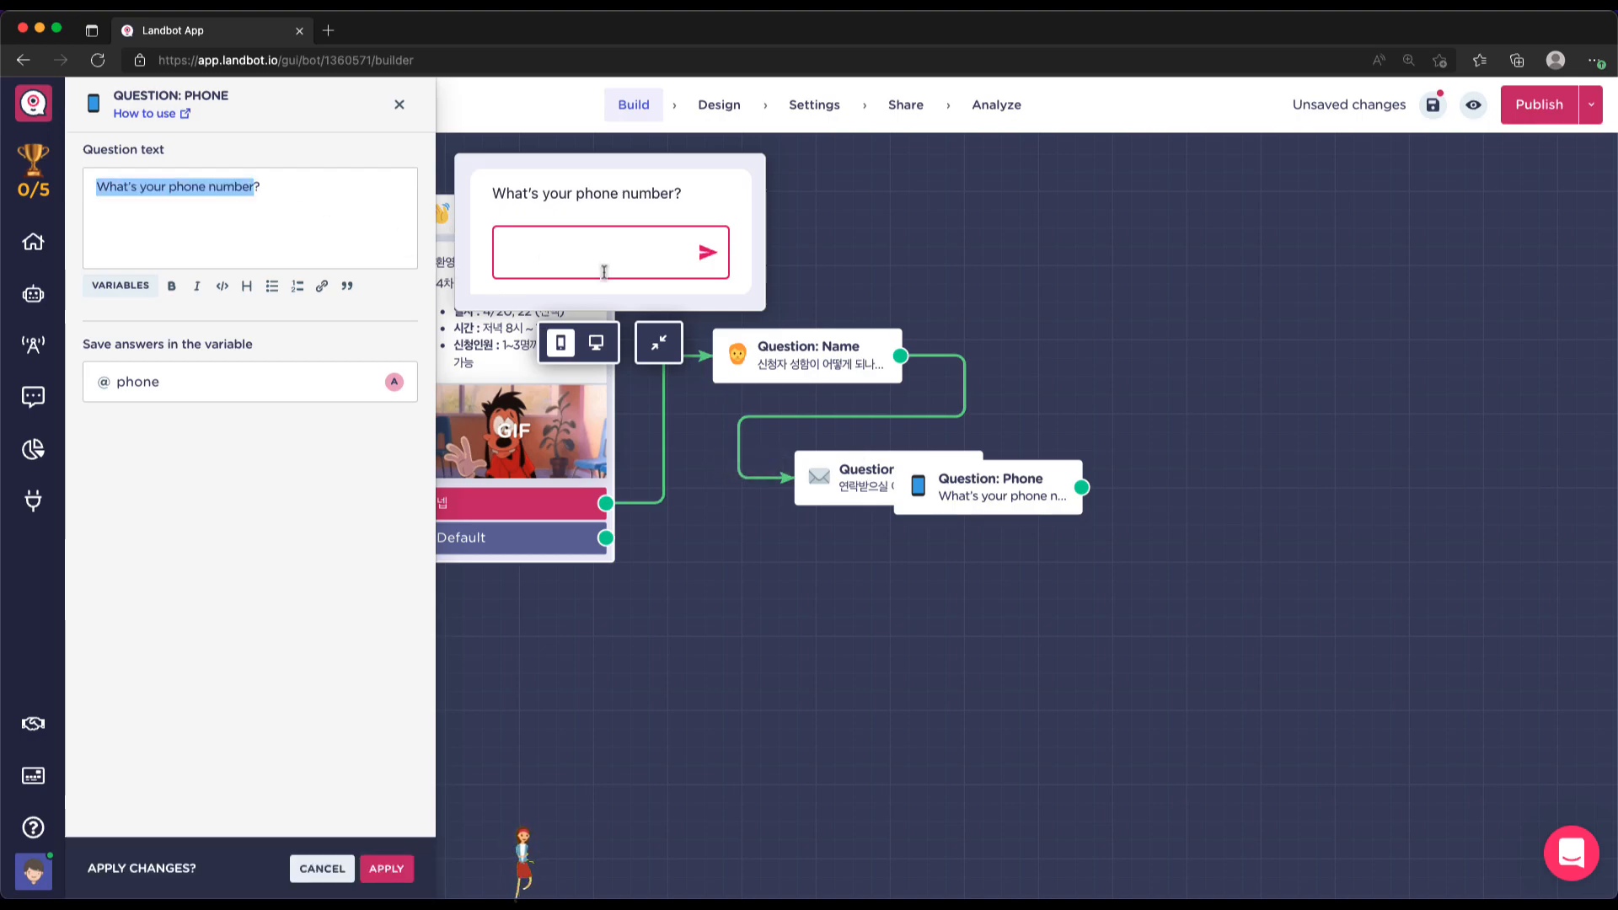
text(지)
key(BackSpace)
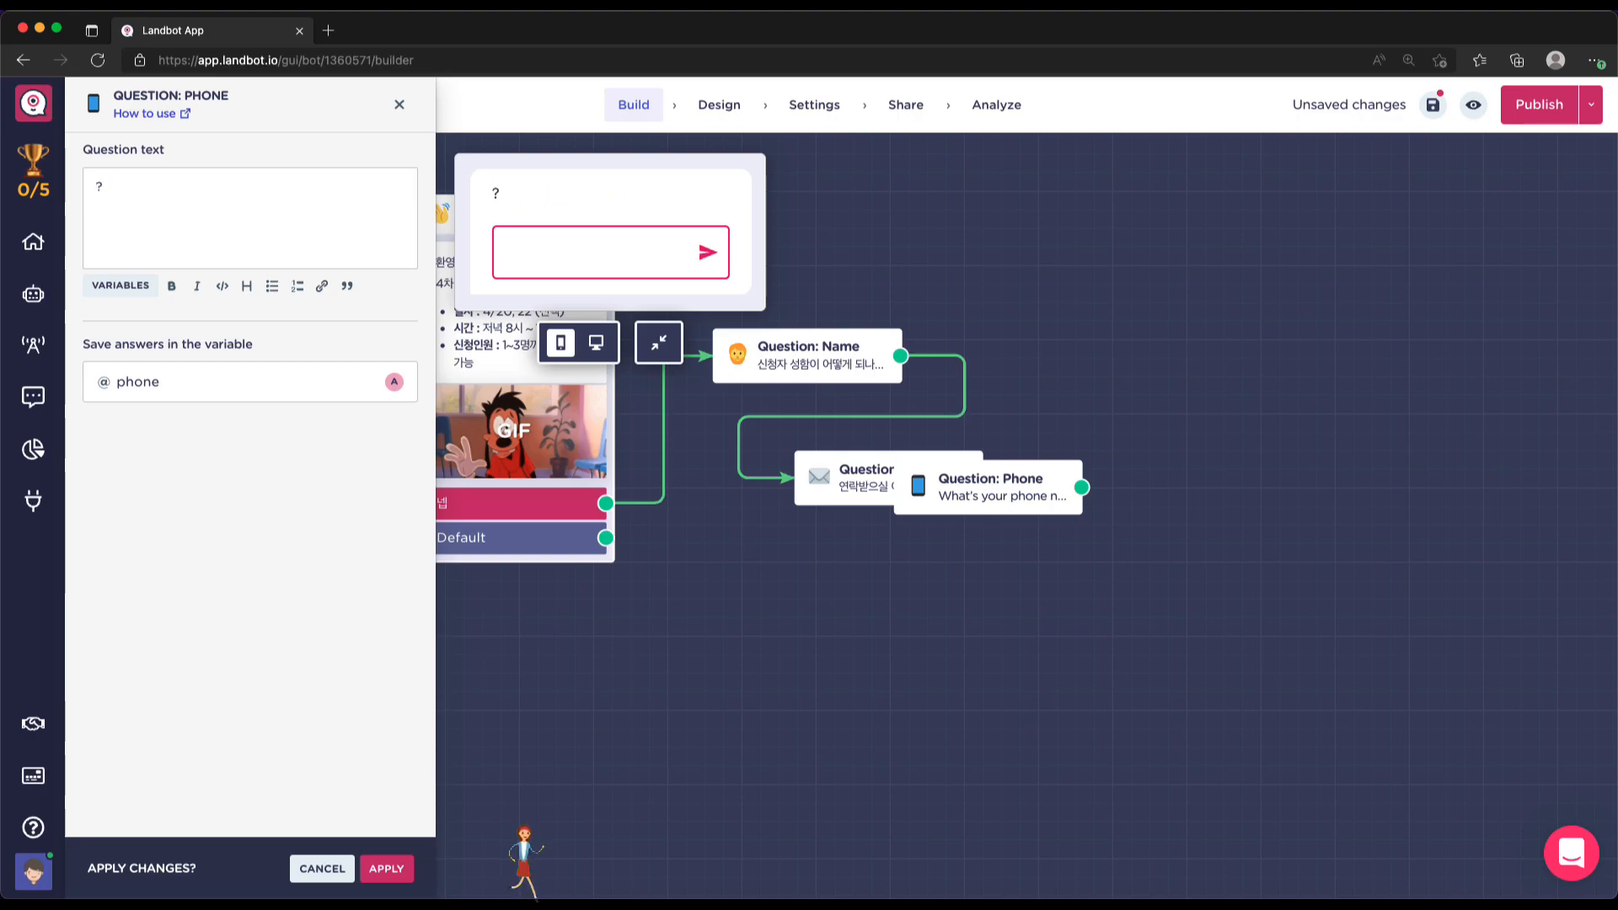
text(변동사항이)
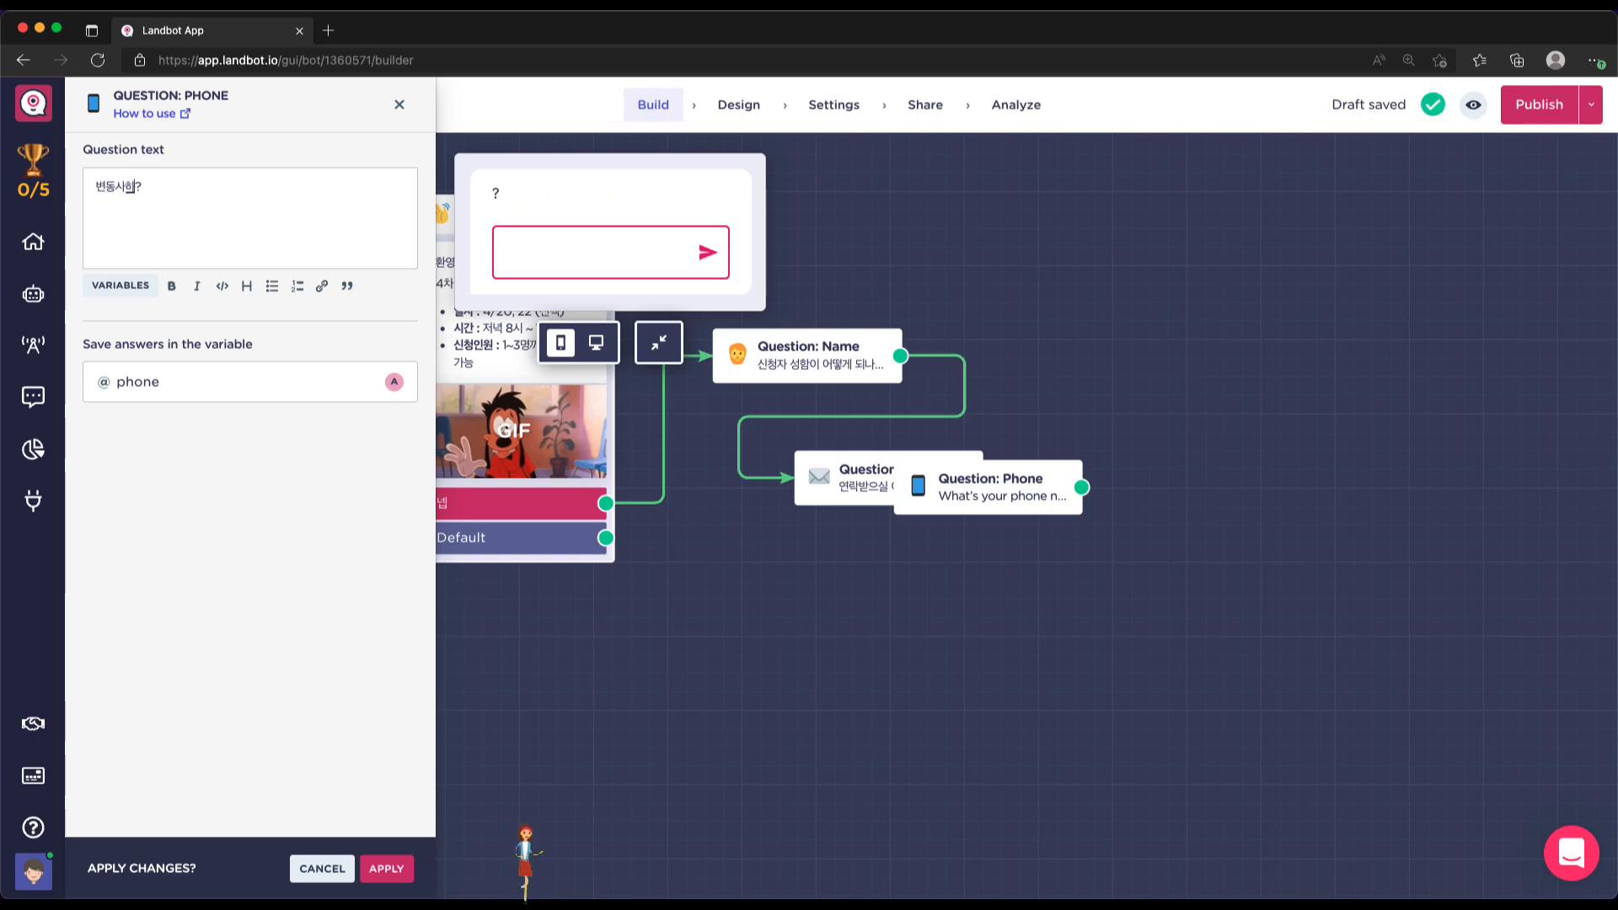
text( 생기거나)
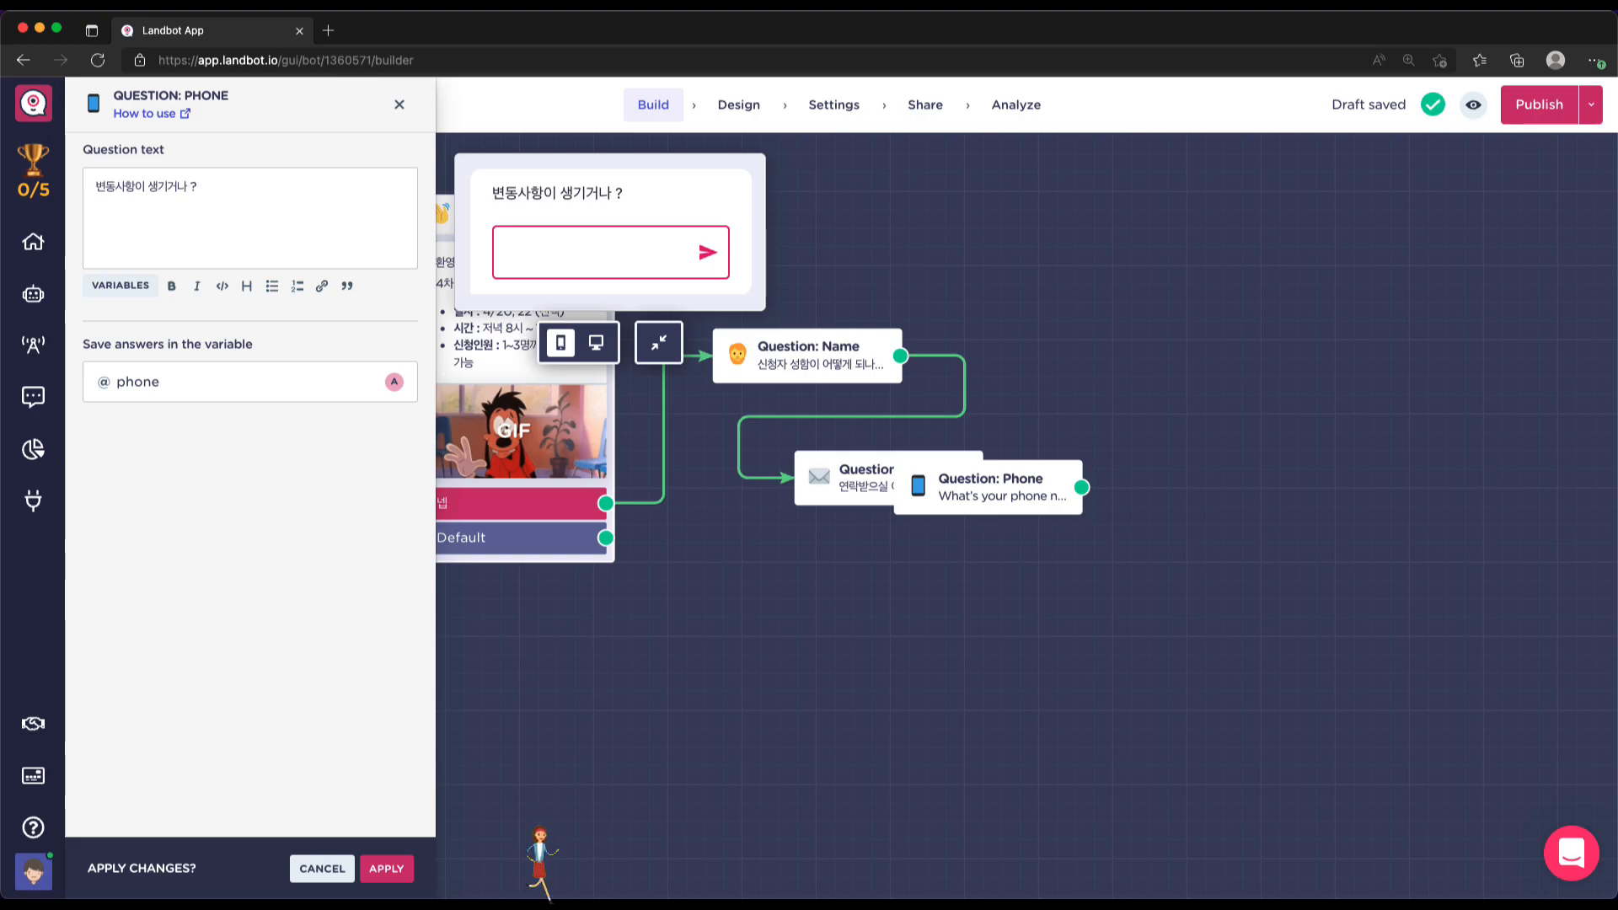
text(ㄱ)
text(하게 연)
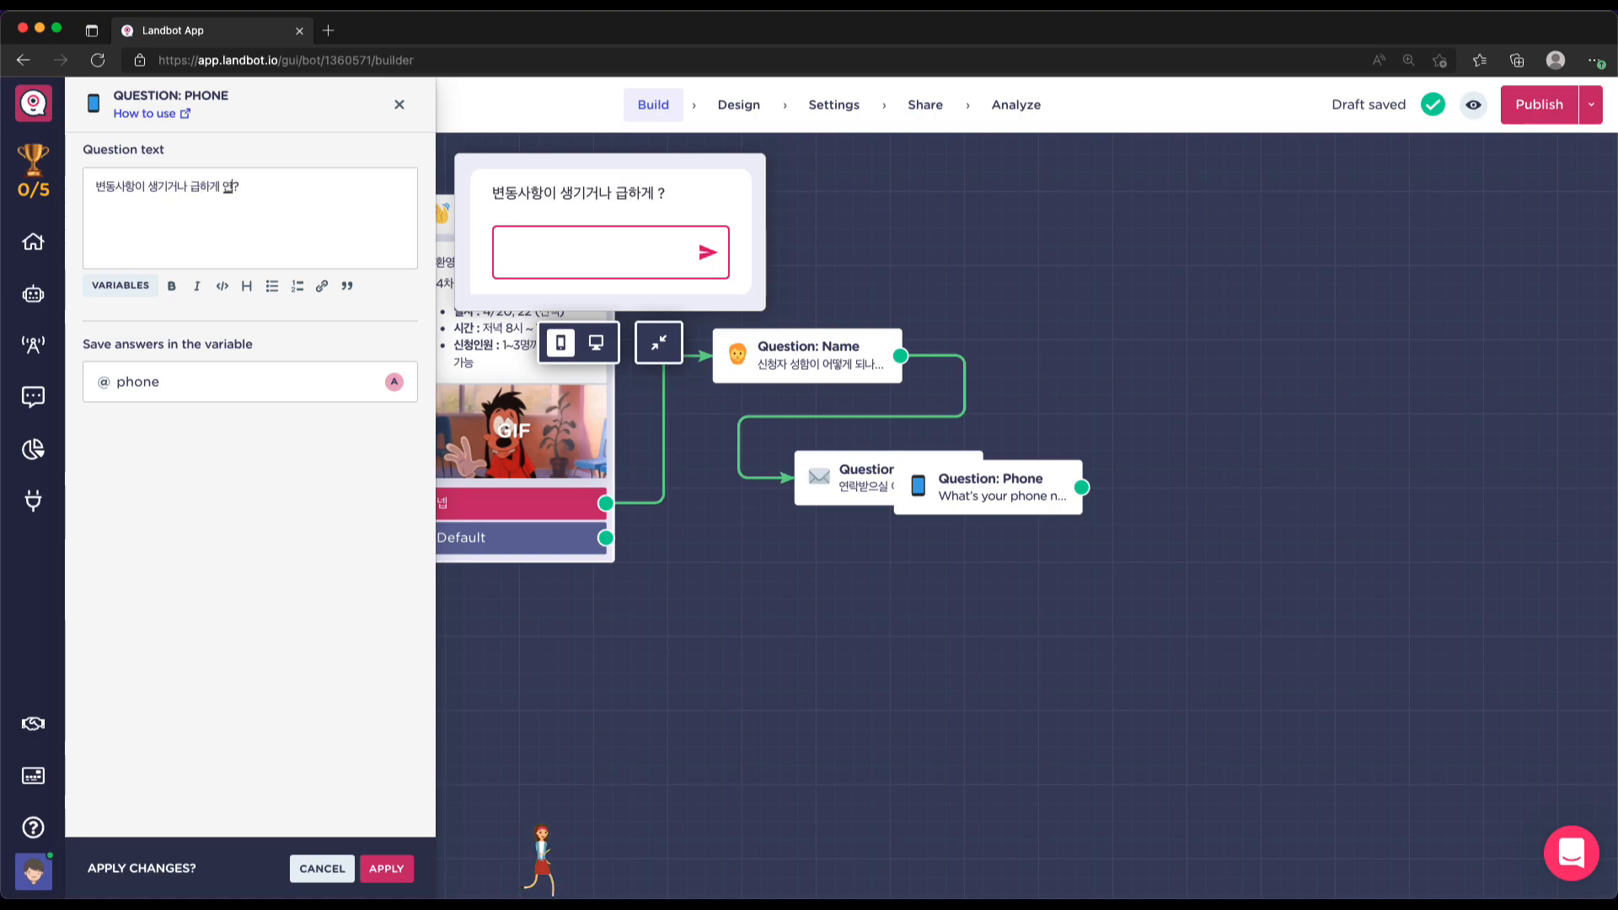
text(락할 경)
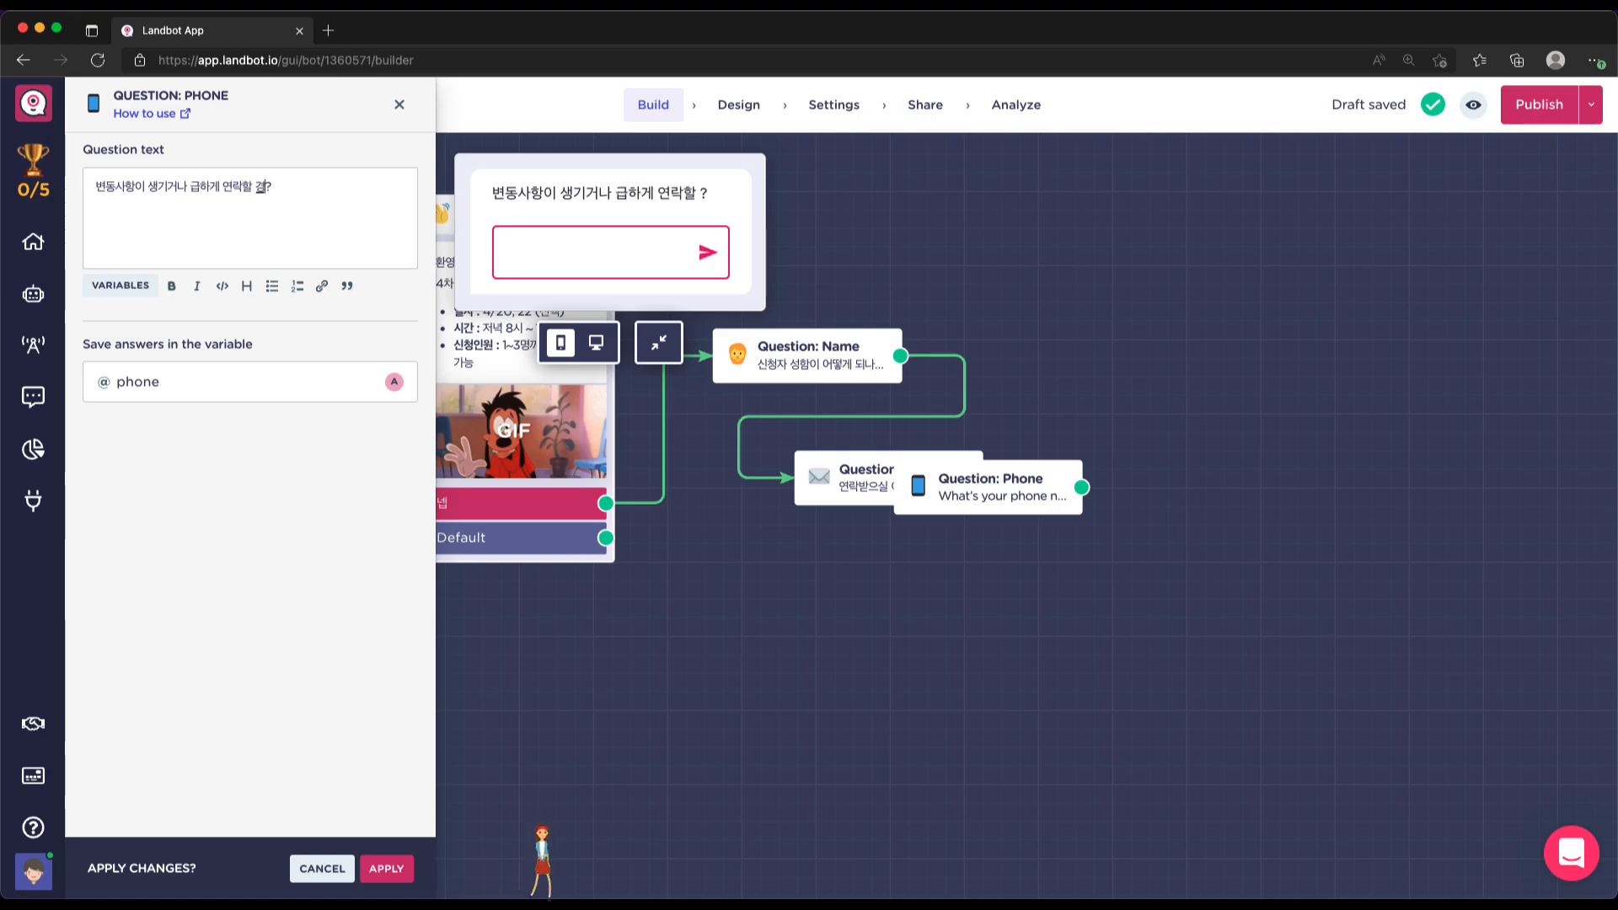
text(우를 대비하여)
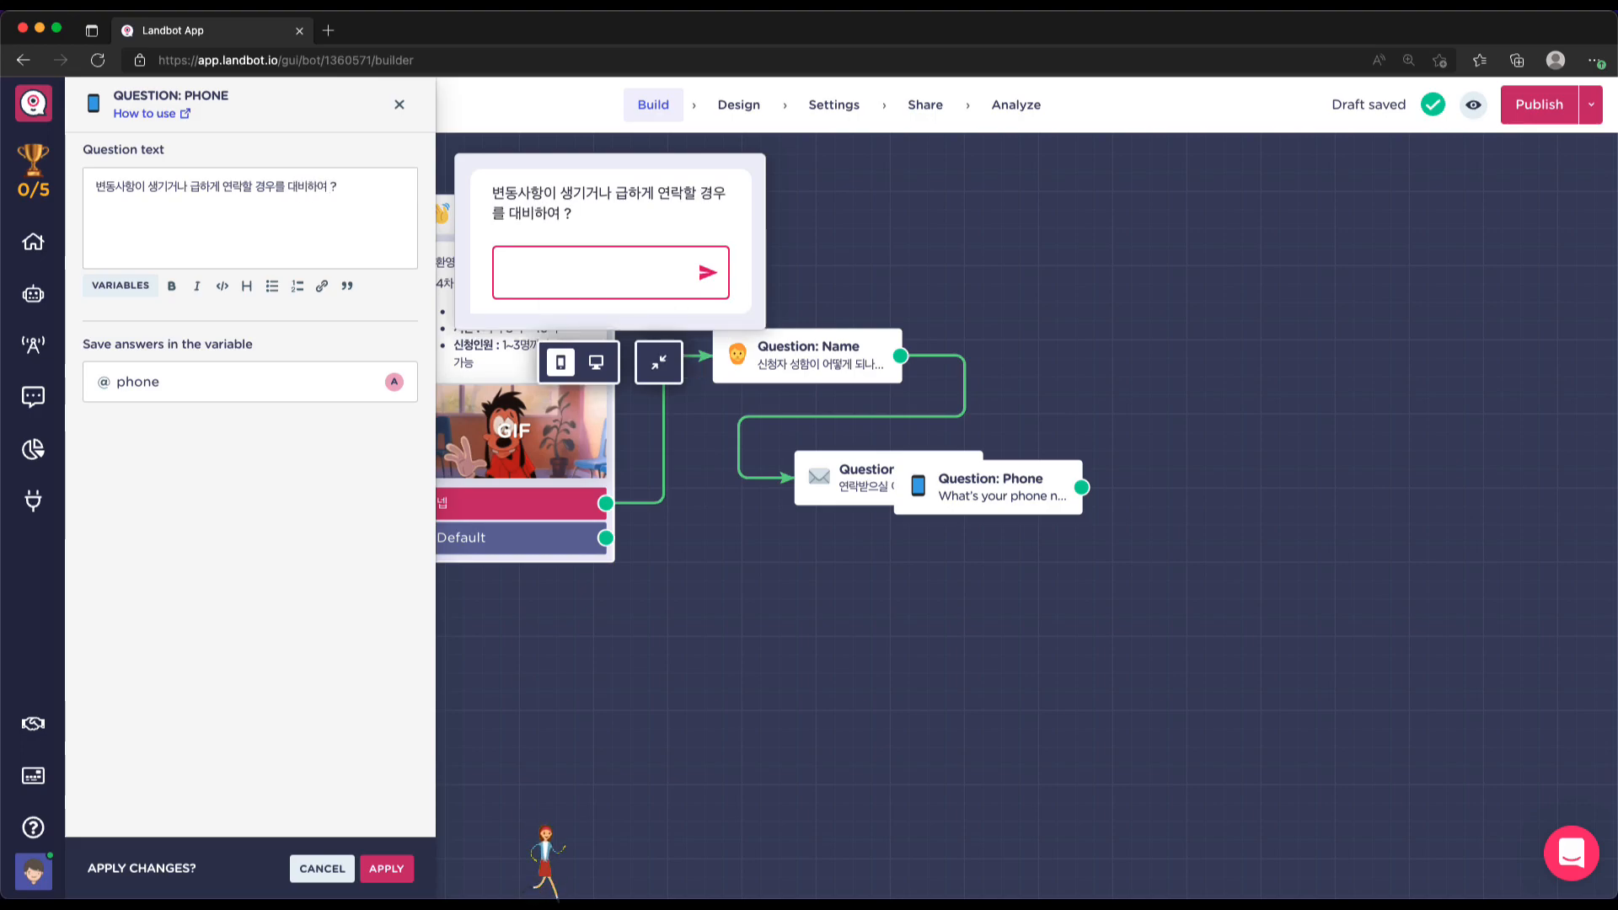
text( 휴대폰 번호를)
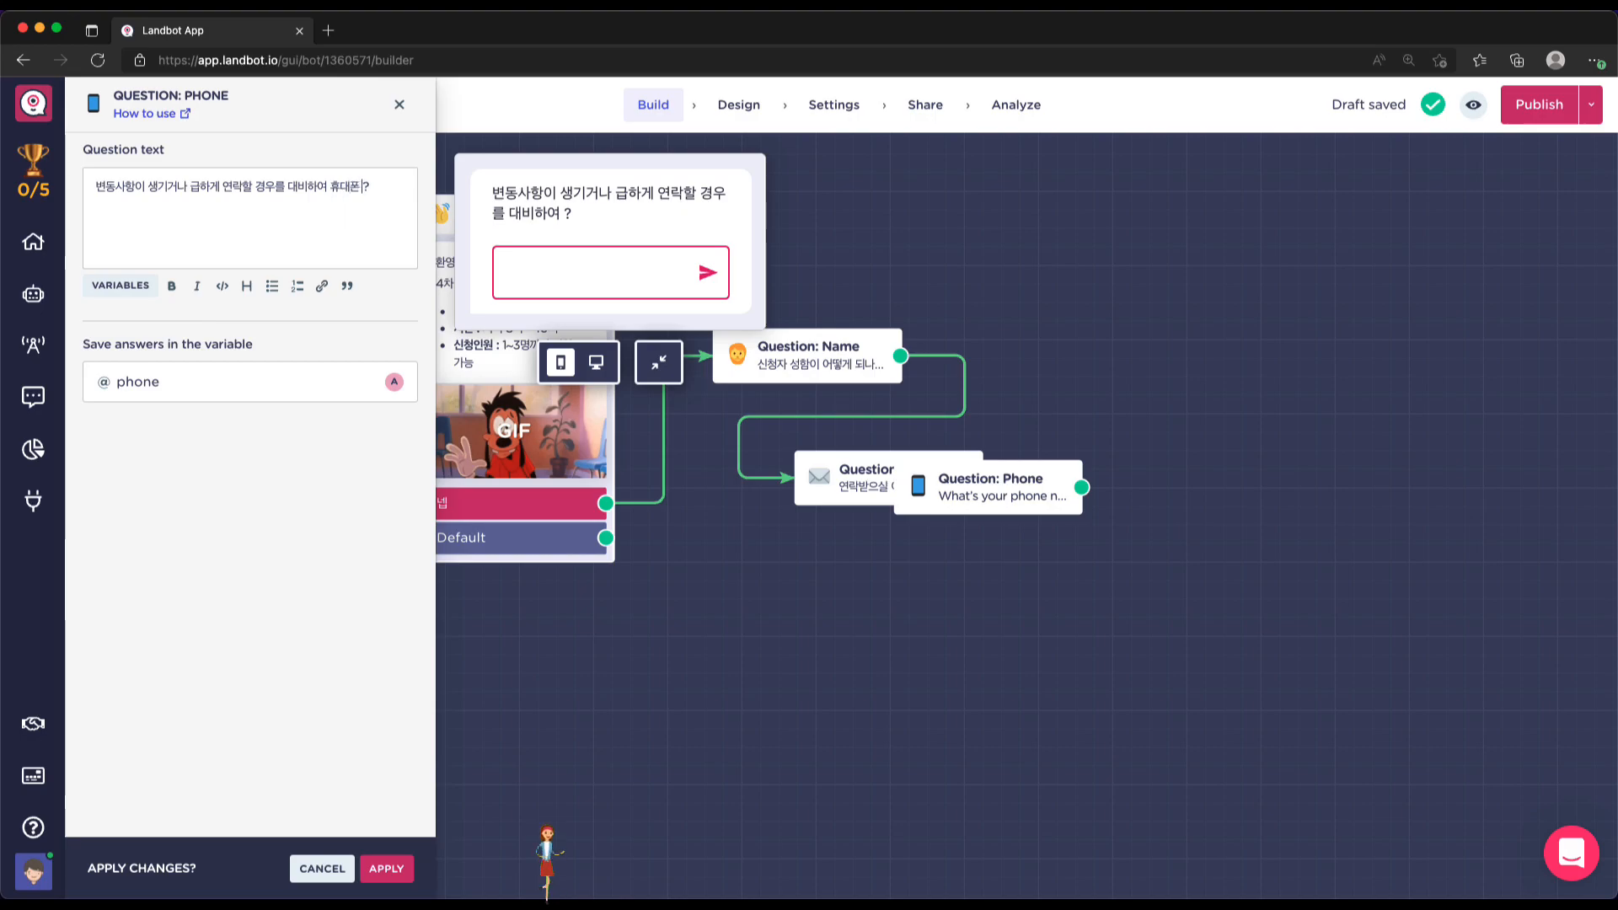
text( 남겨주시겠)
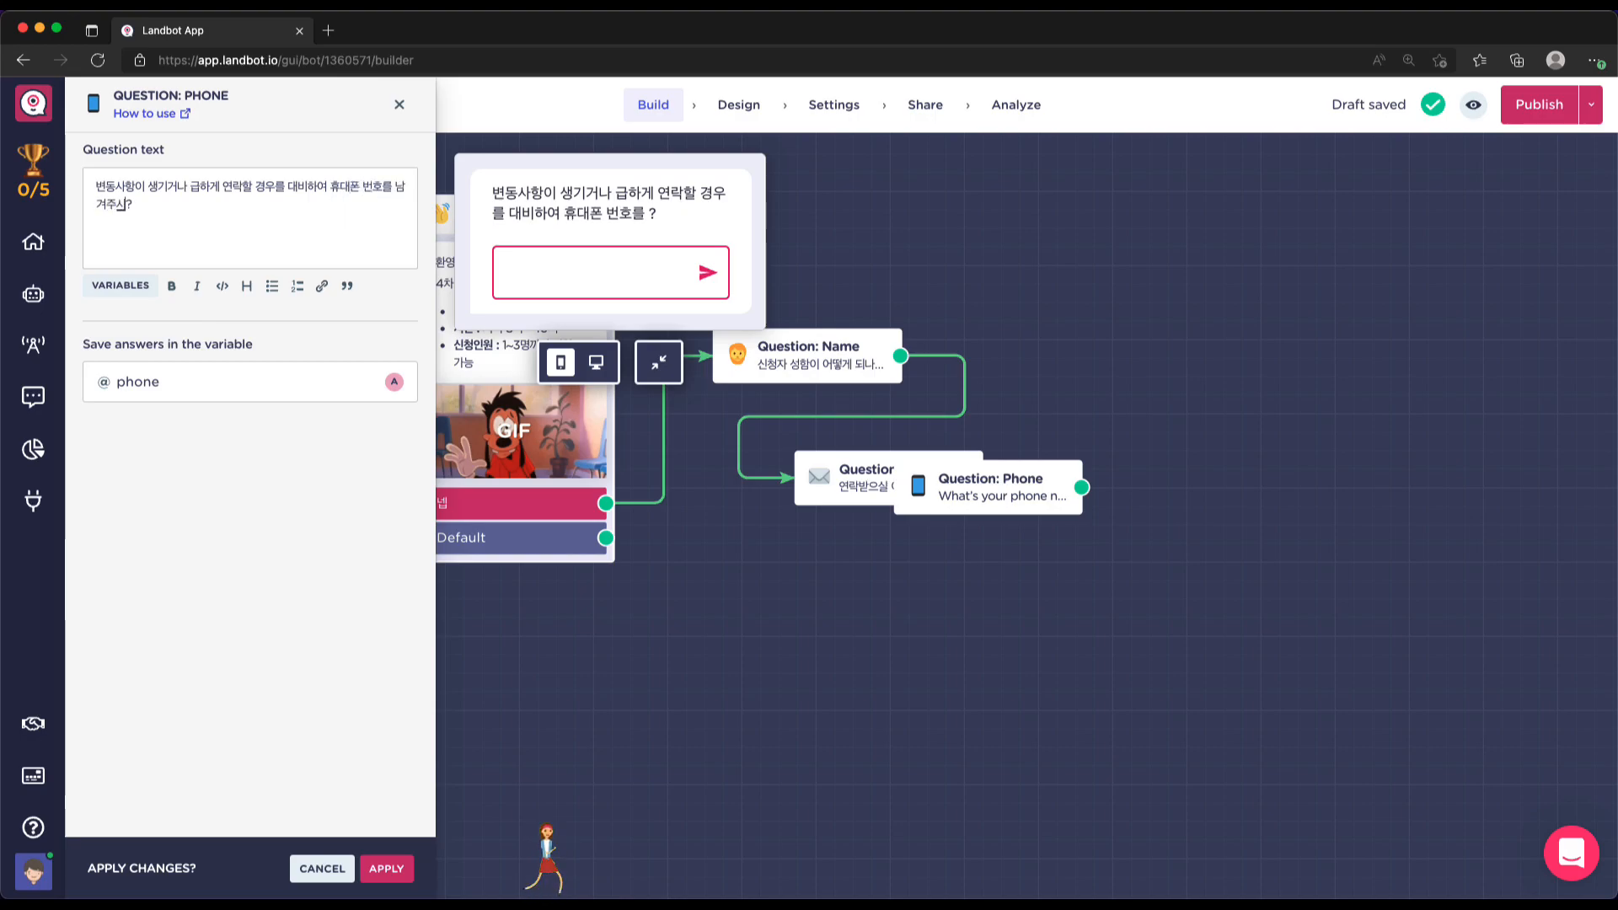
text( 바랍니다)
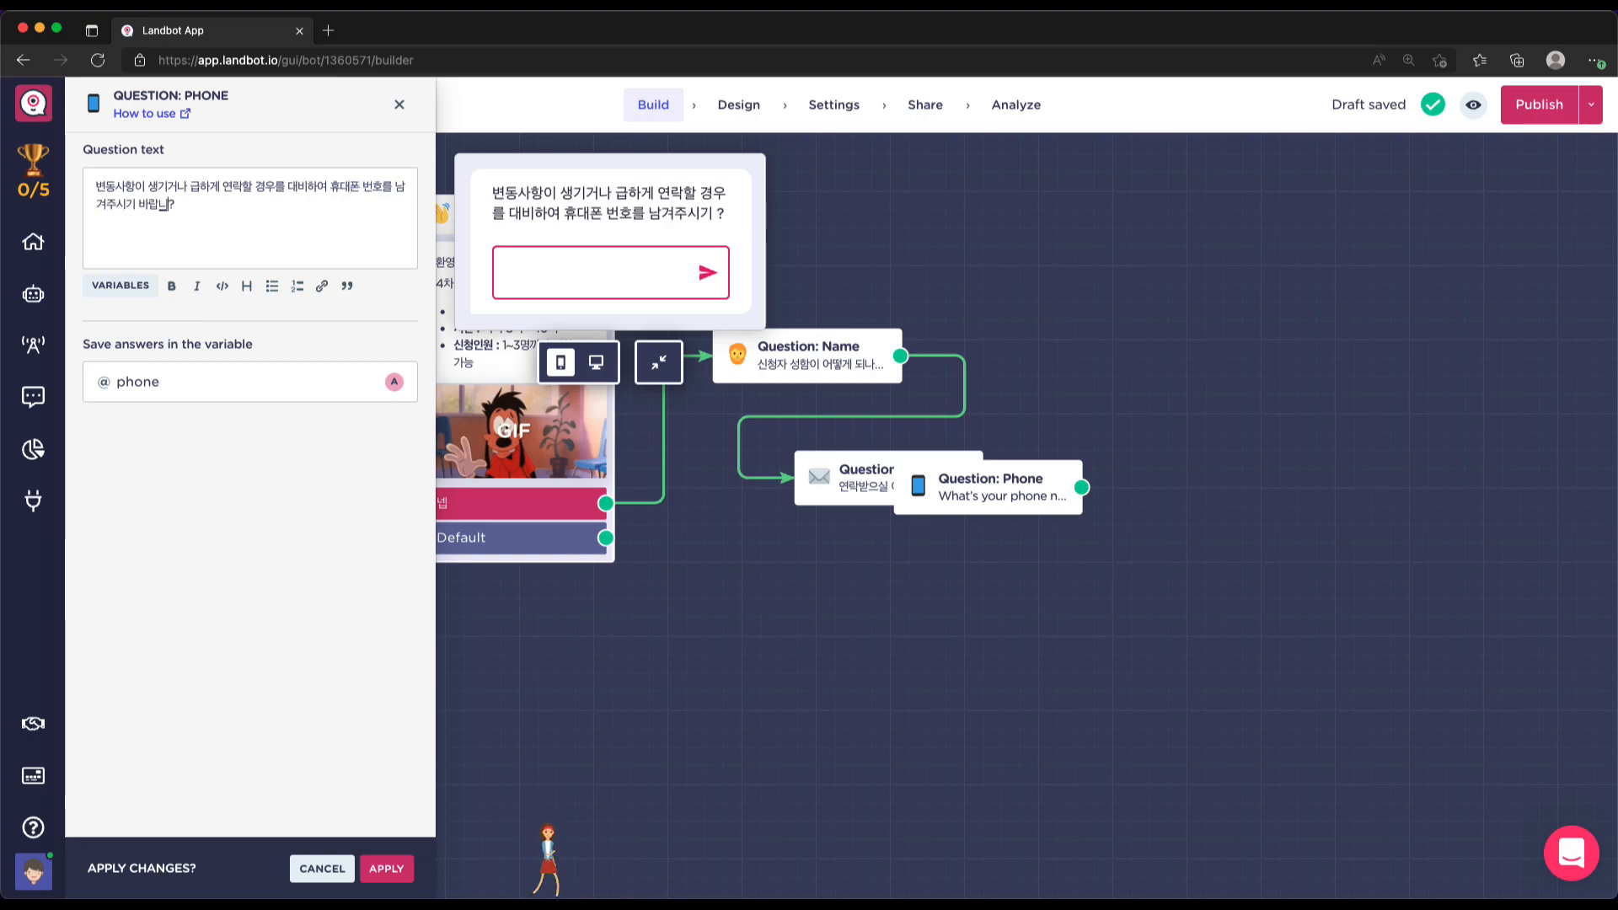
key(BackSpace)
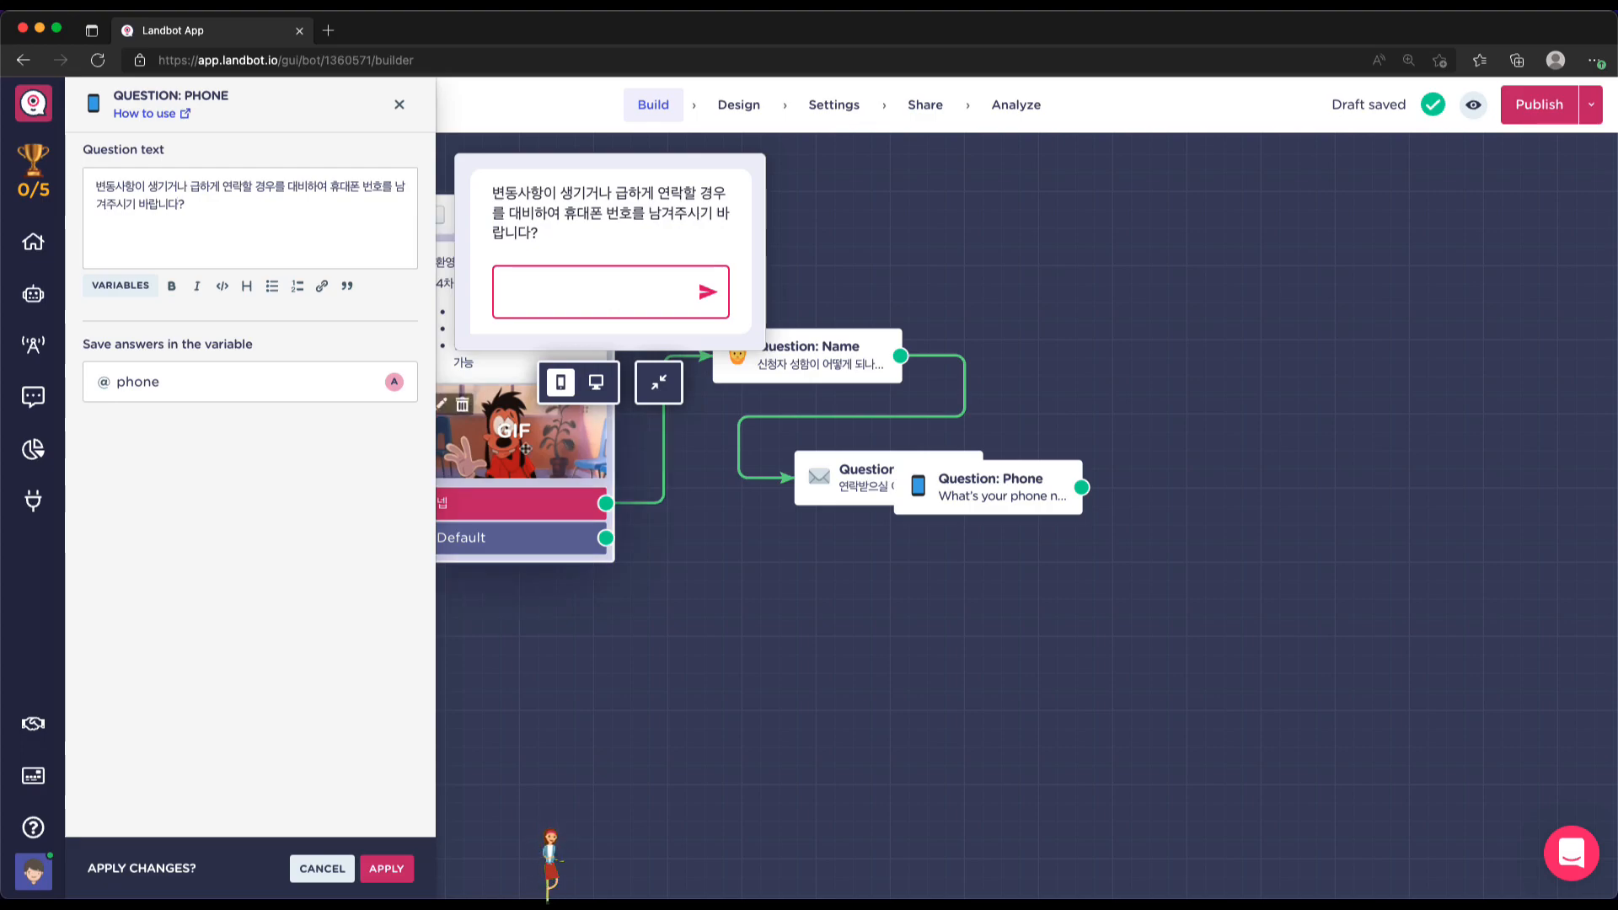
click(386, 868)
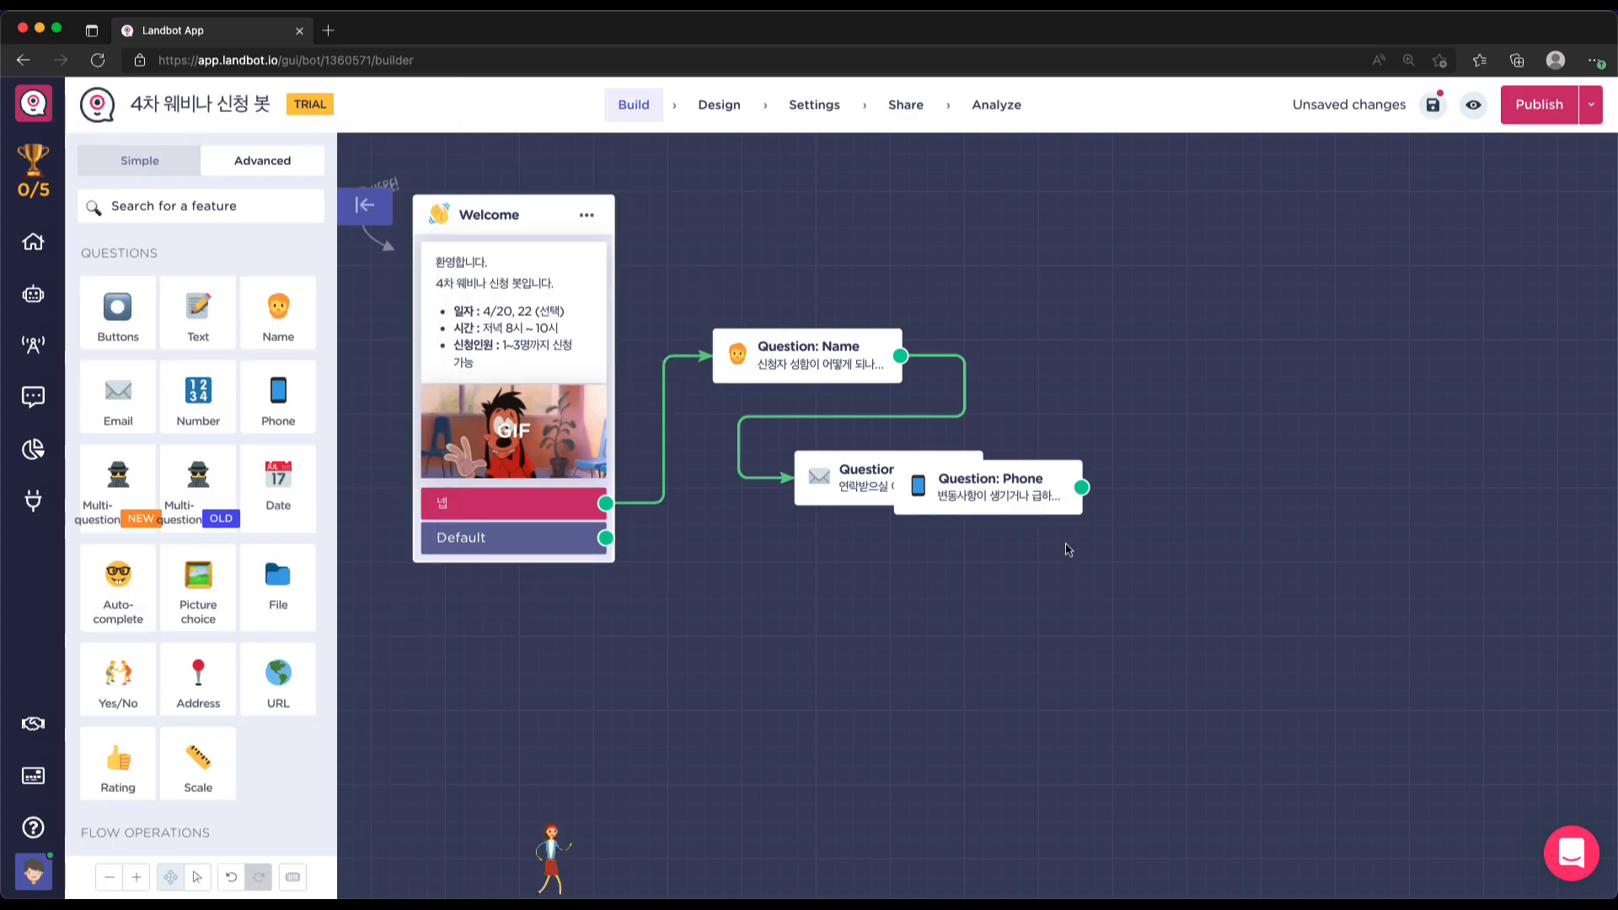
Position the Phone block below Email and connect the Email question to it
drag(1008, 478, 950, 572)
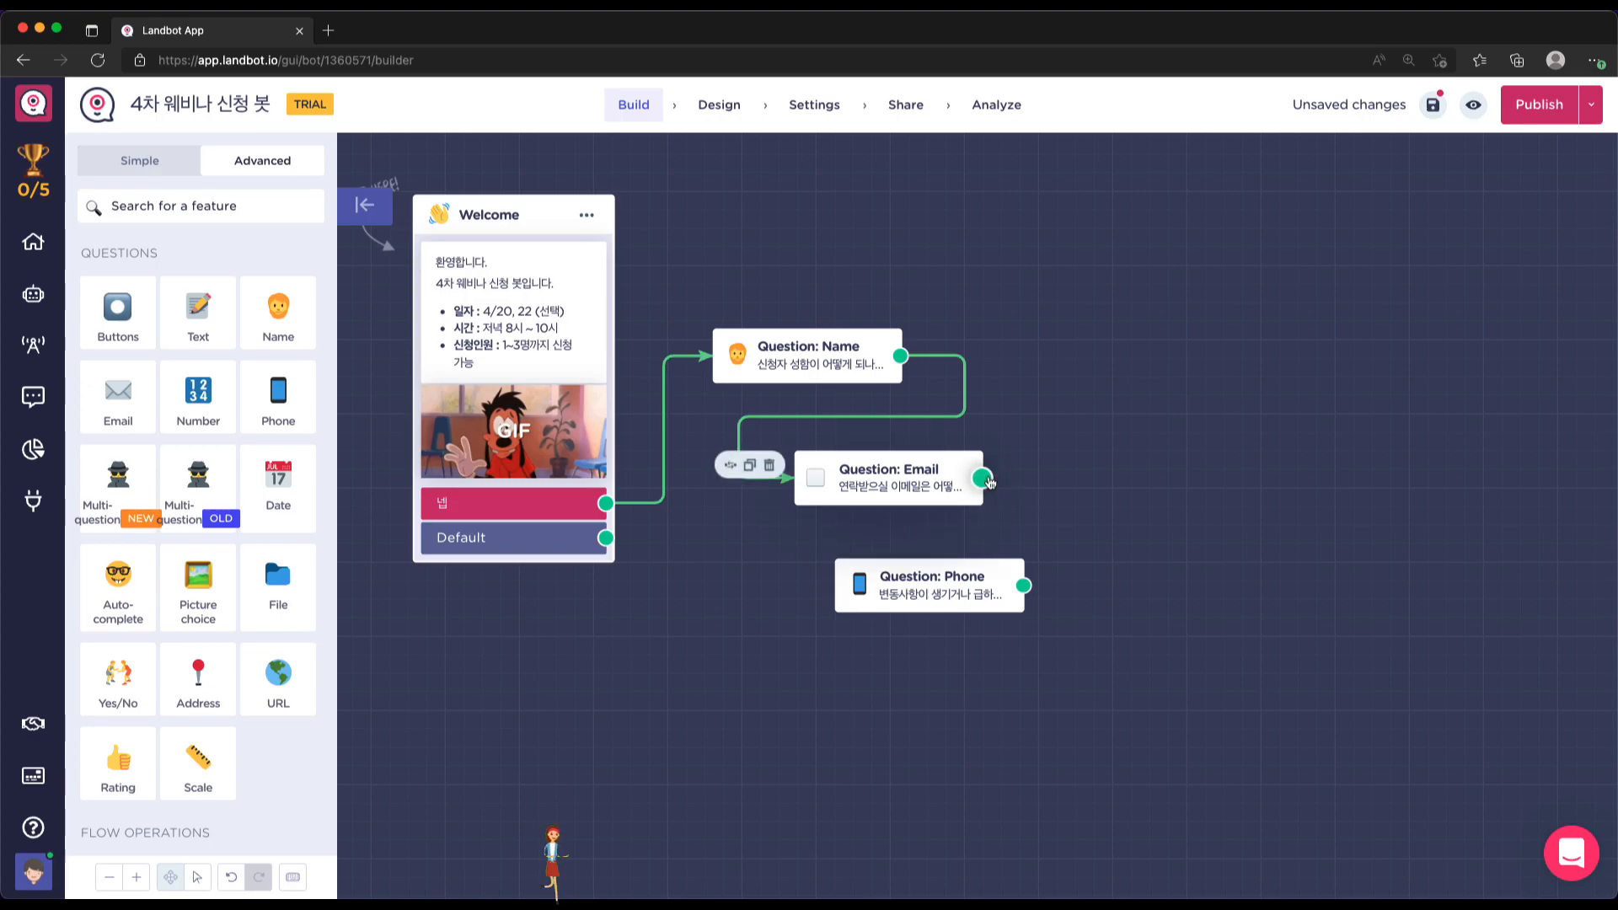
drag(982, 478, 956, 568)
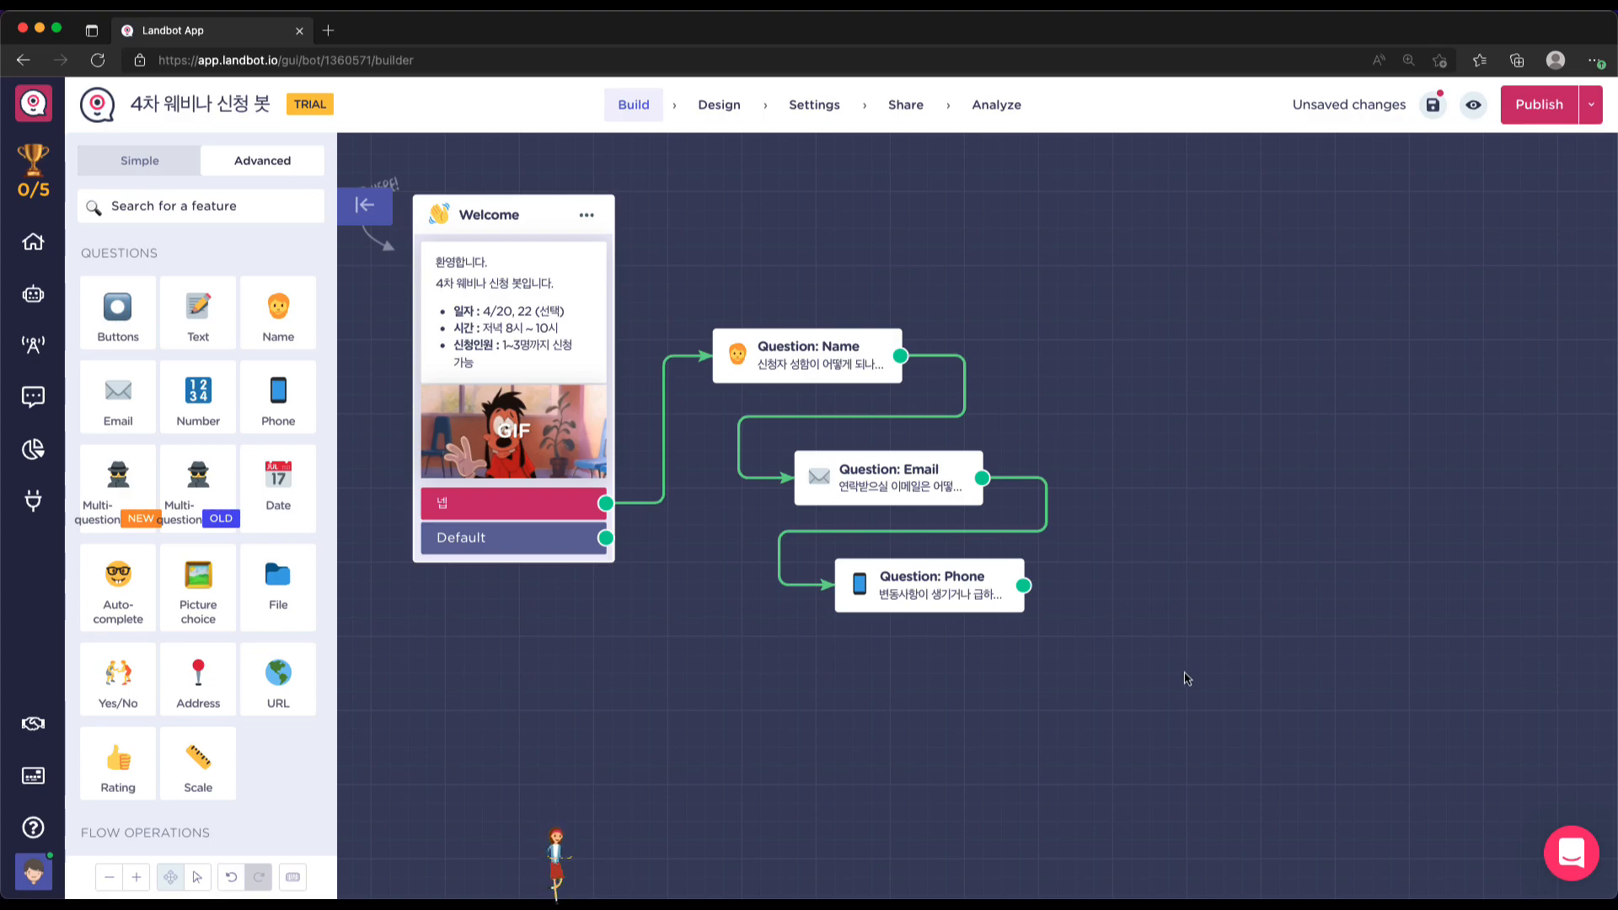
drag(920, 569, 944, 576)
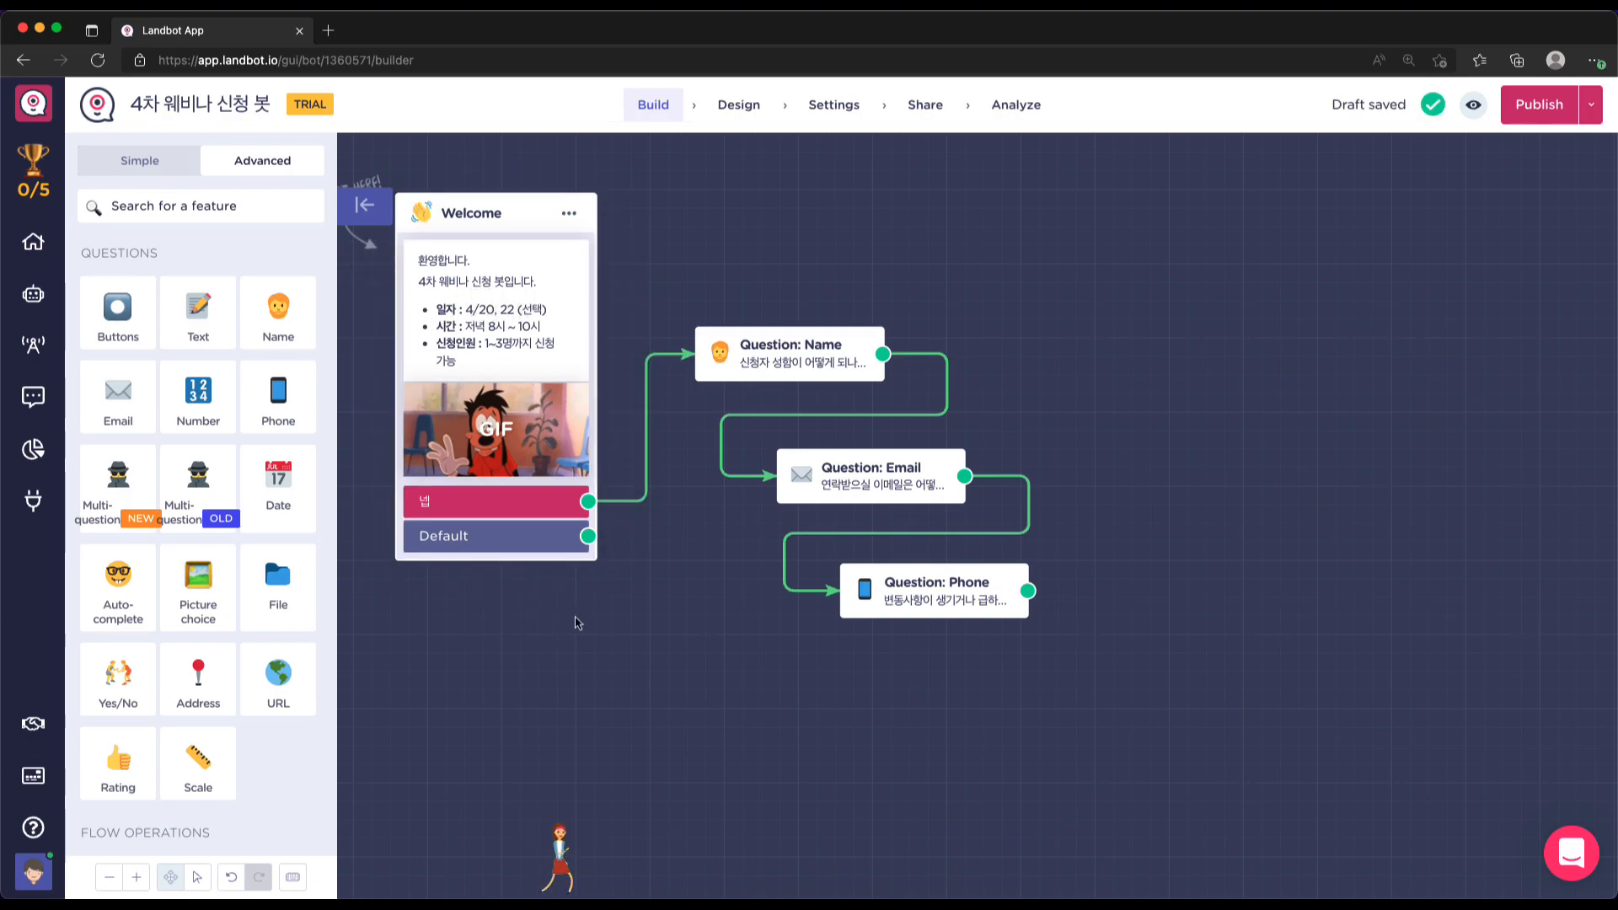
Add a Date question reading '웨비나 참석일자를 선택하세요.'
click(286, 484)
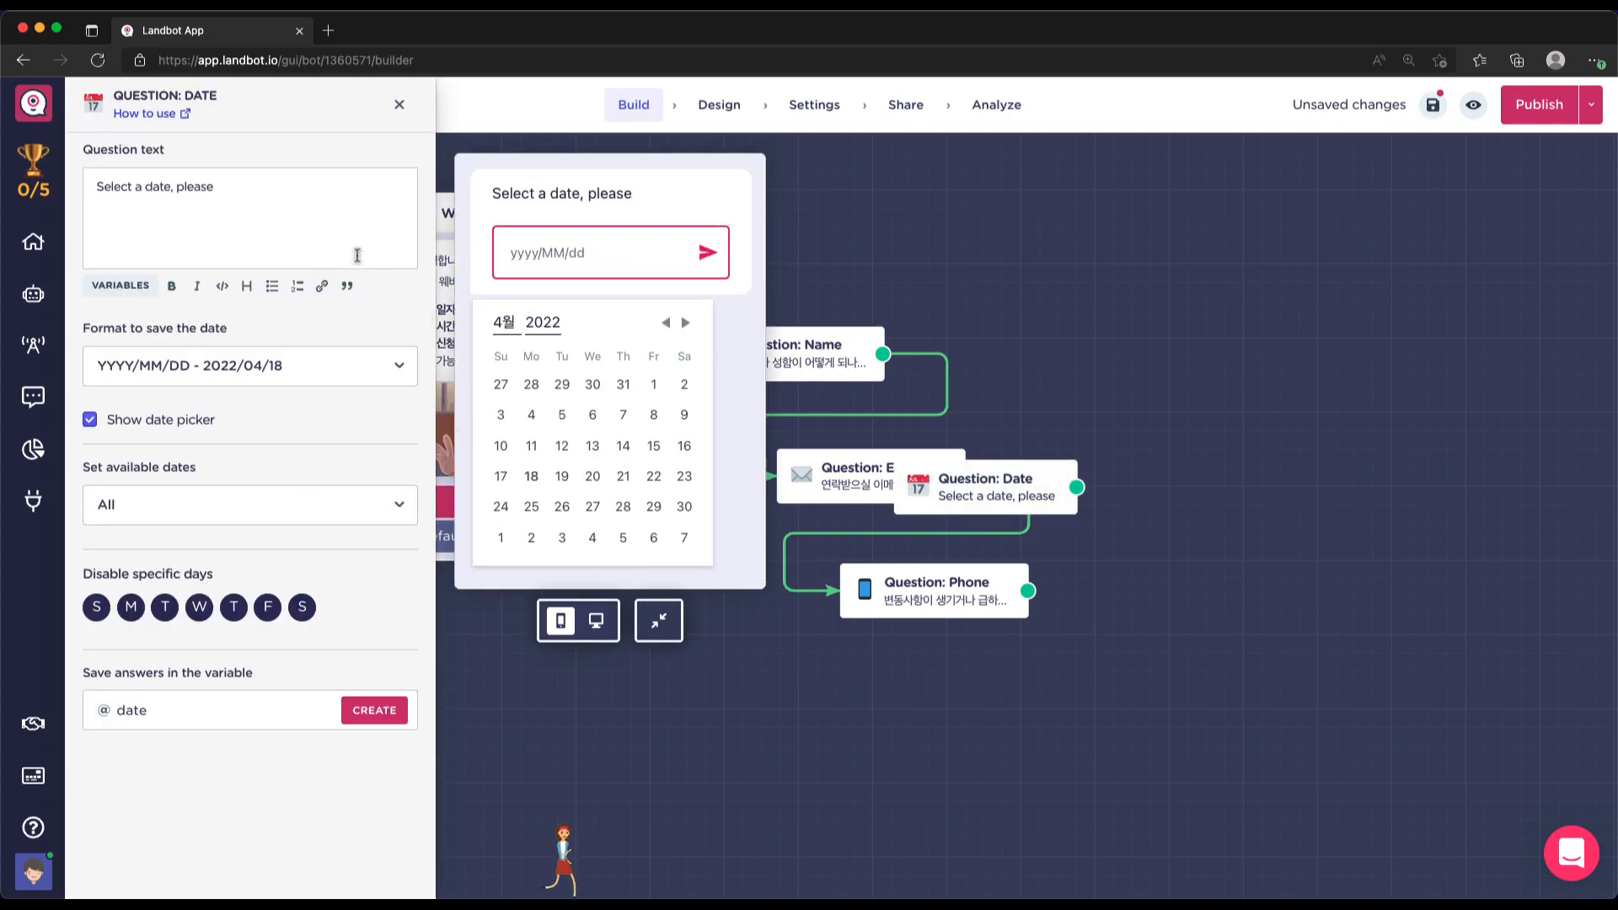
triple_click(232, 188)
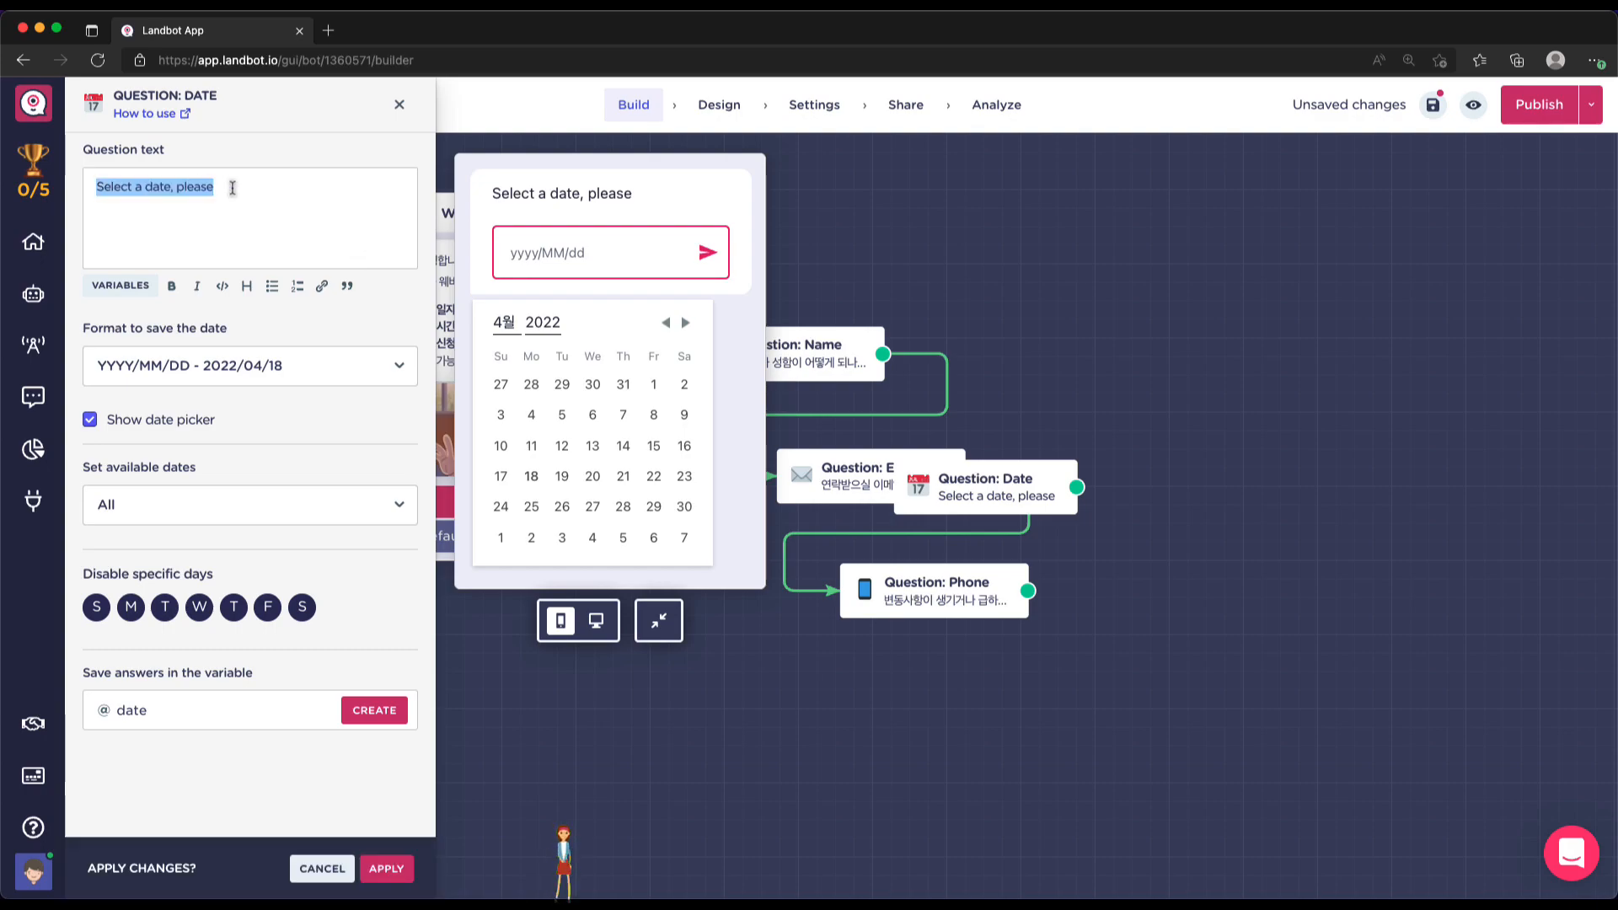
text(ㅅ)
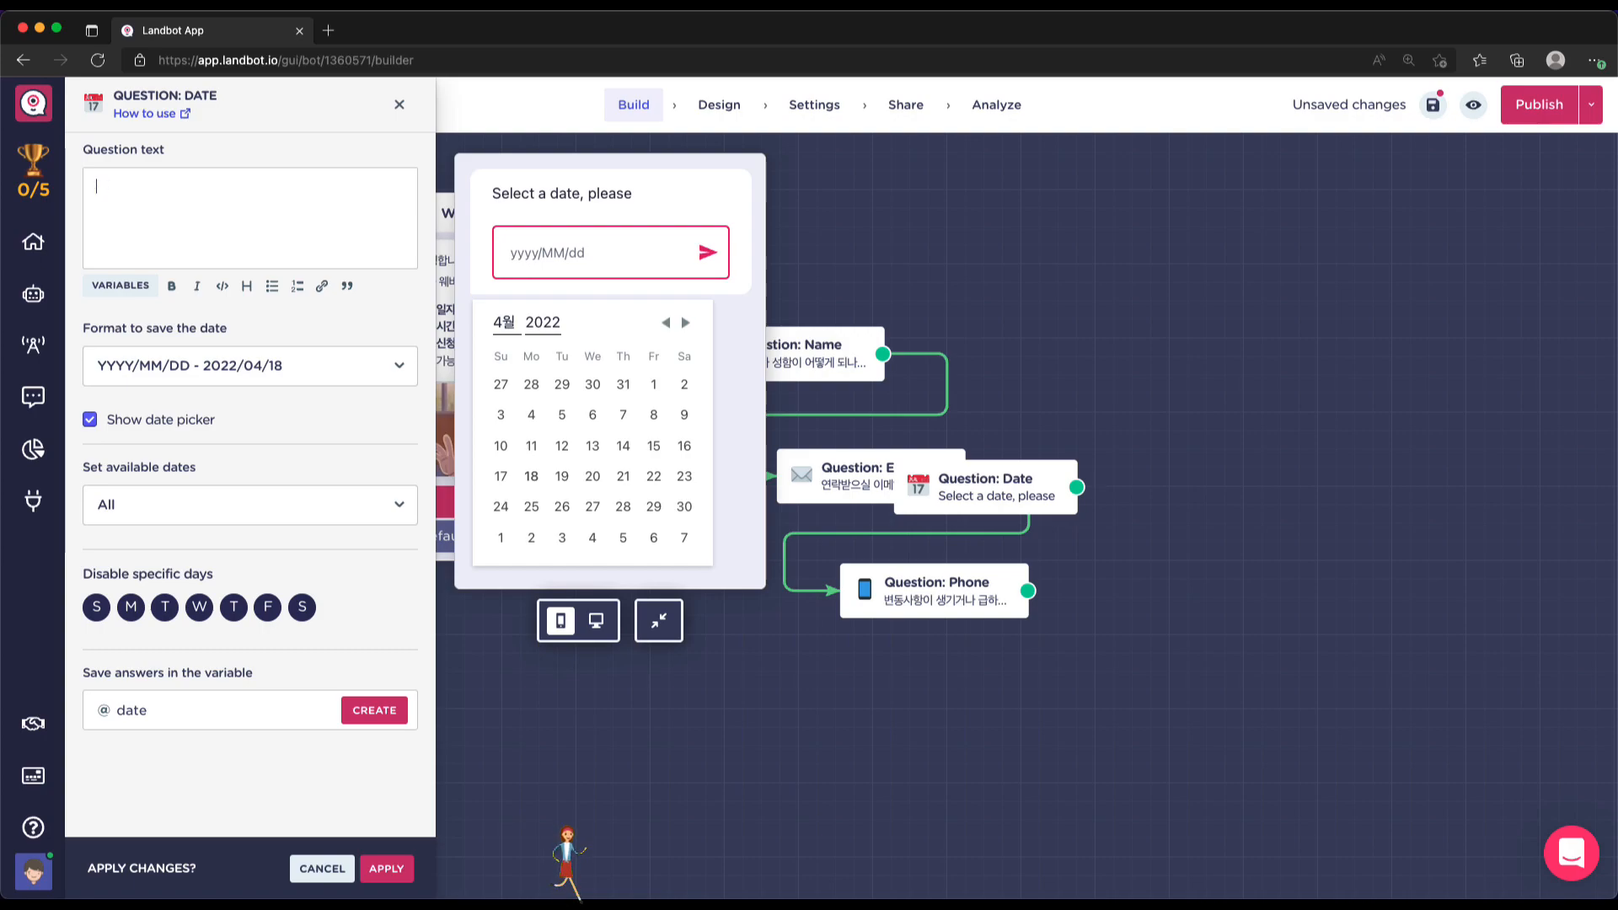
text(참석)
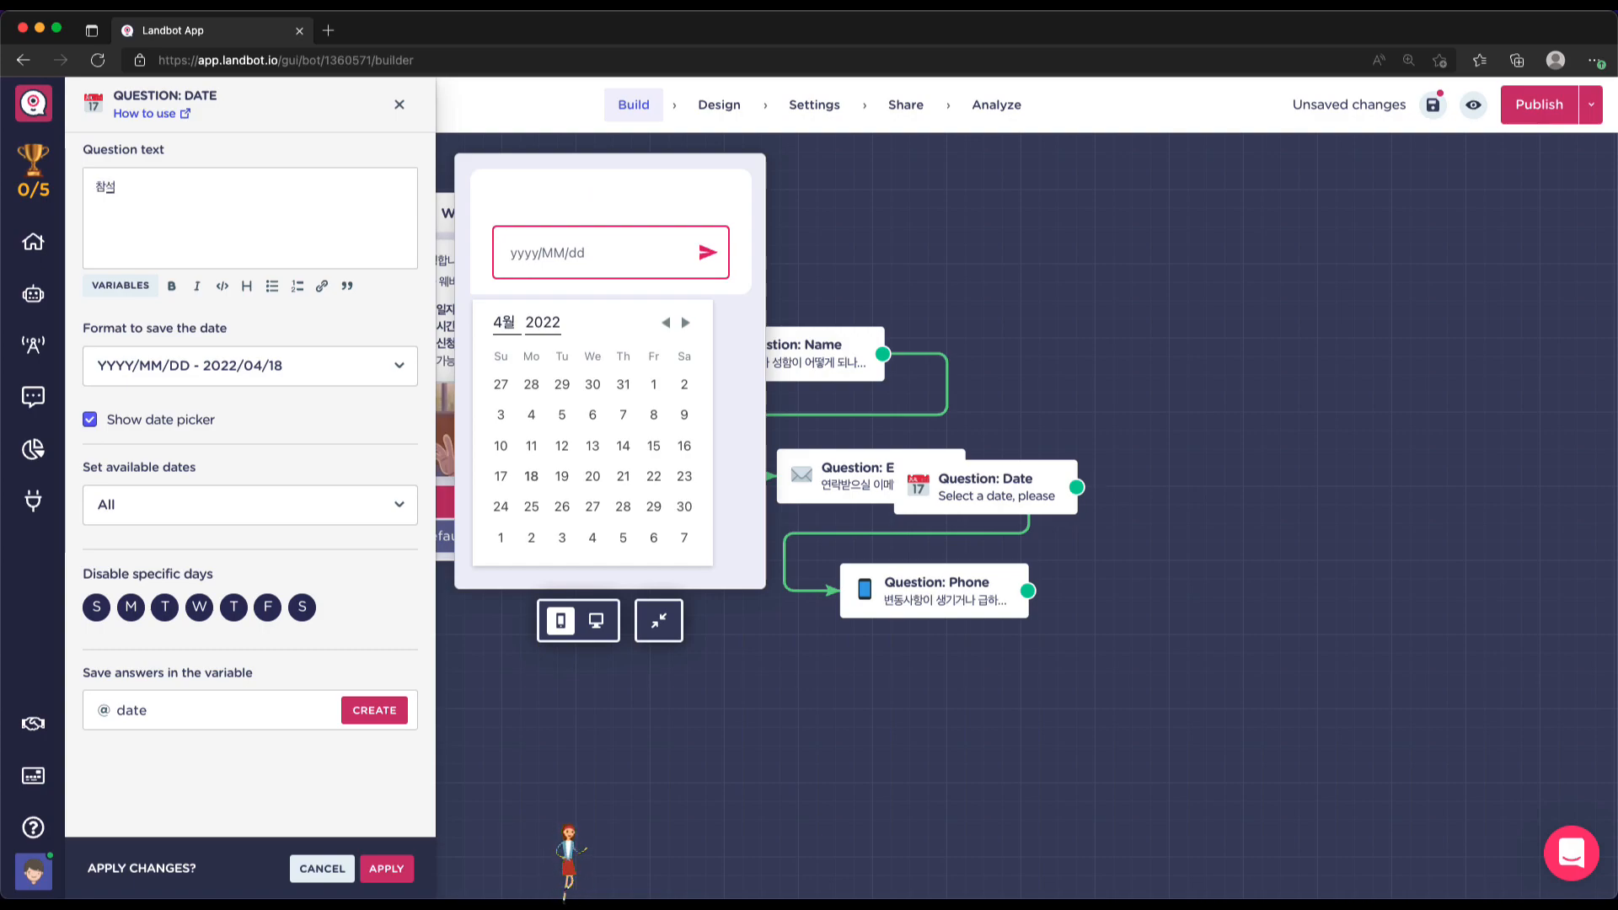
text(일자를 서)
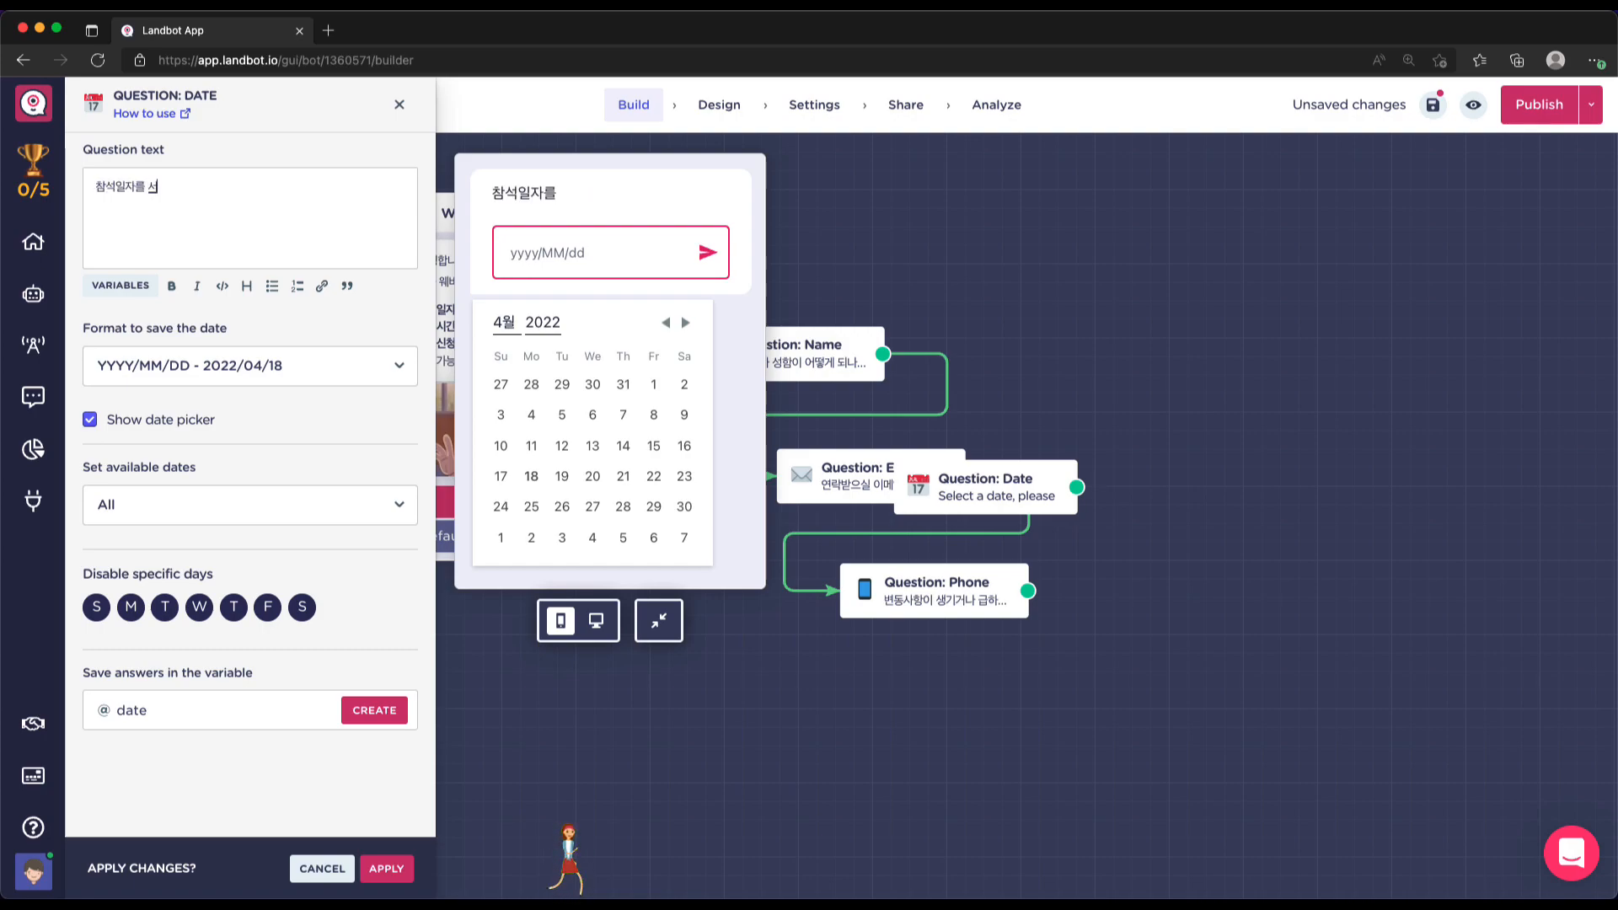
key(BackSpace)
text(선택하세요)
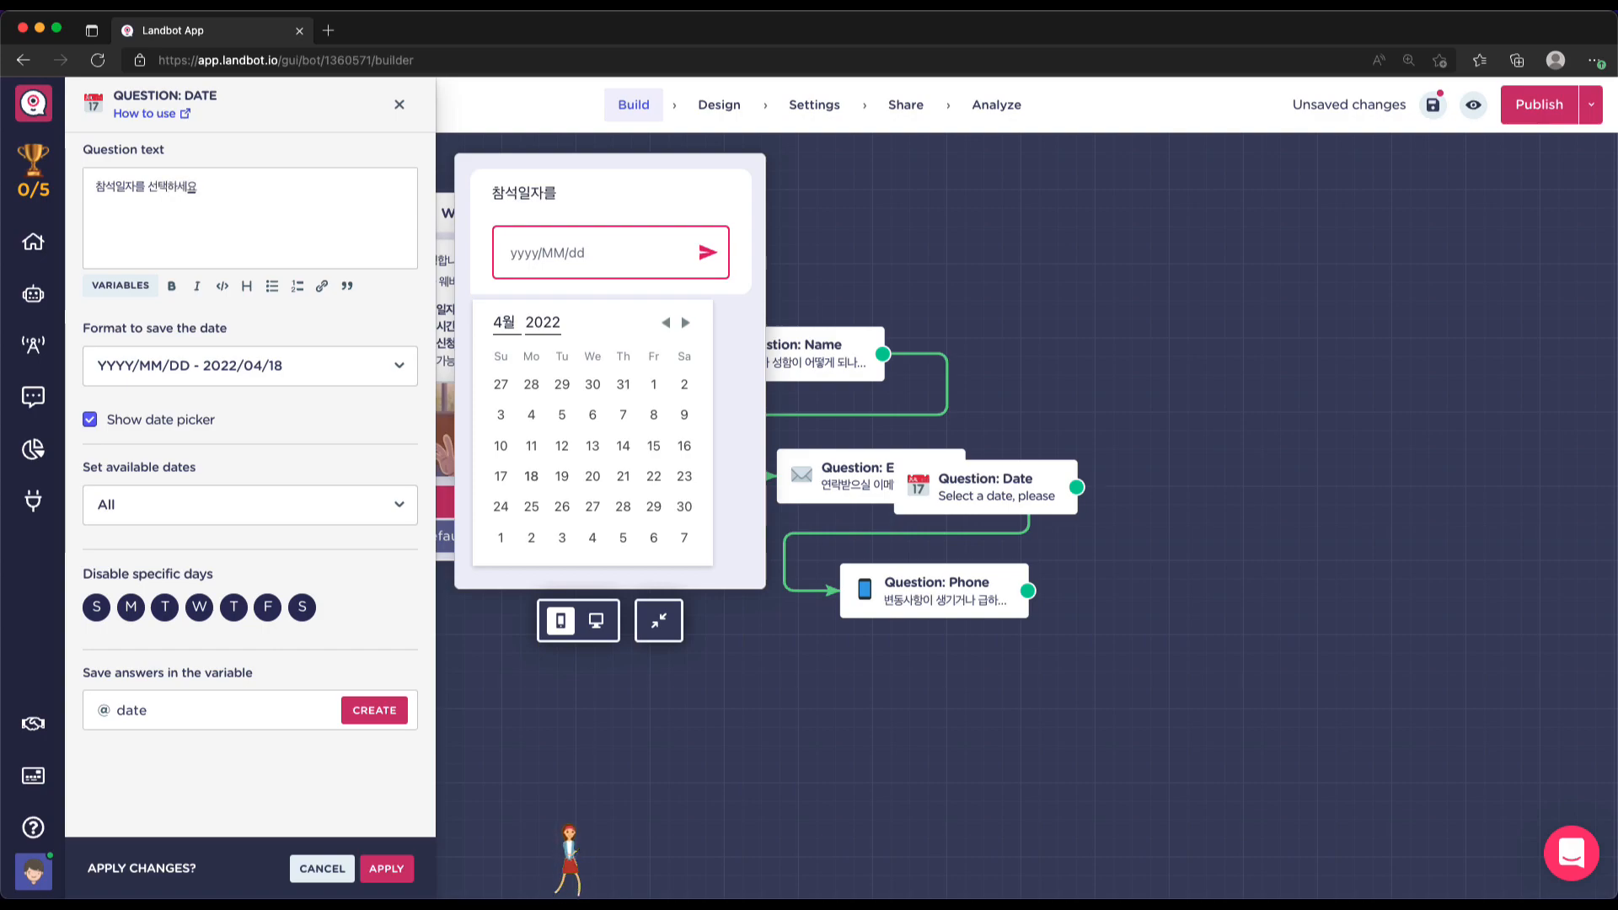
text(.)
click(96, 186)
text(웨비나)
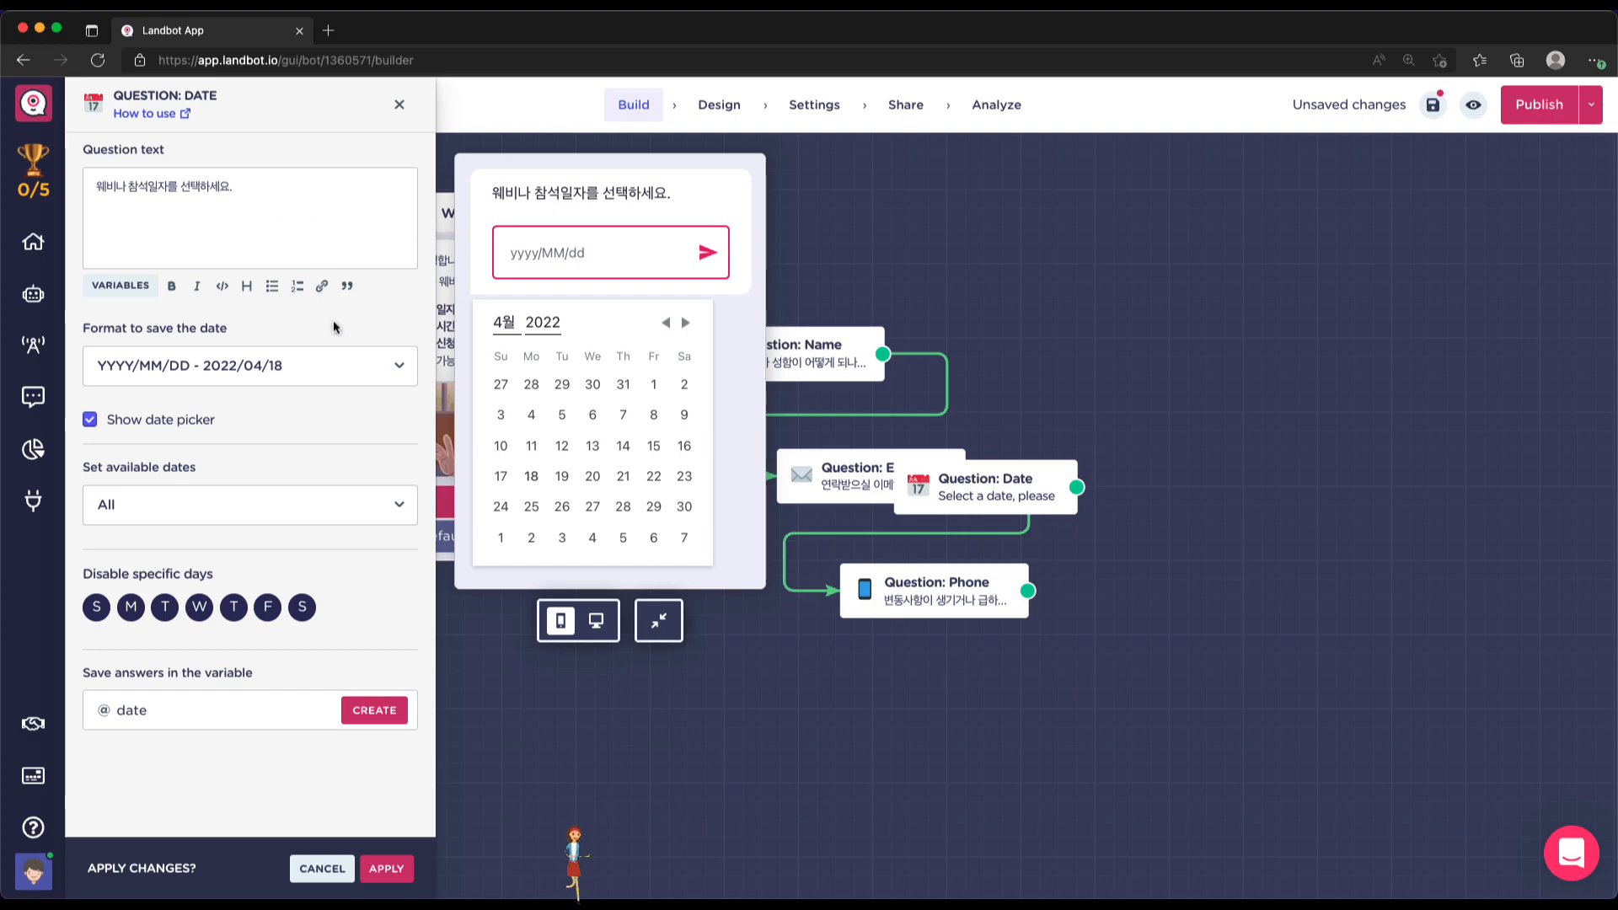
click(400, 368)
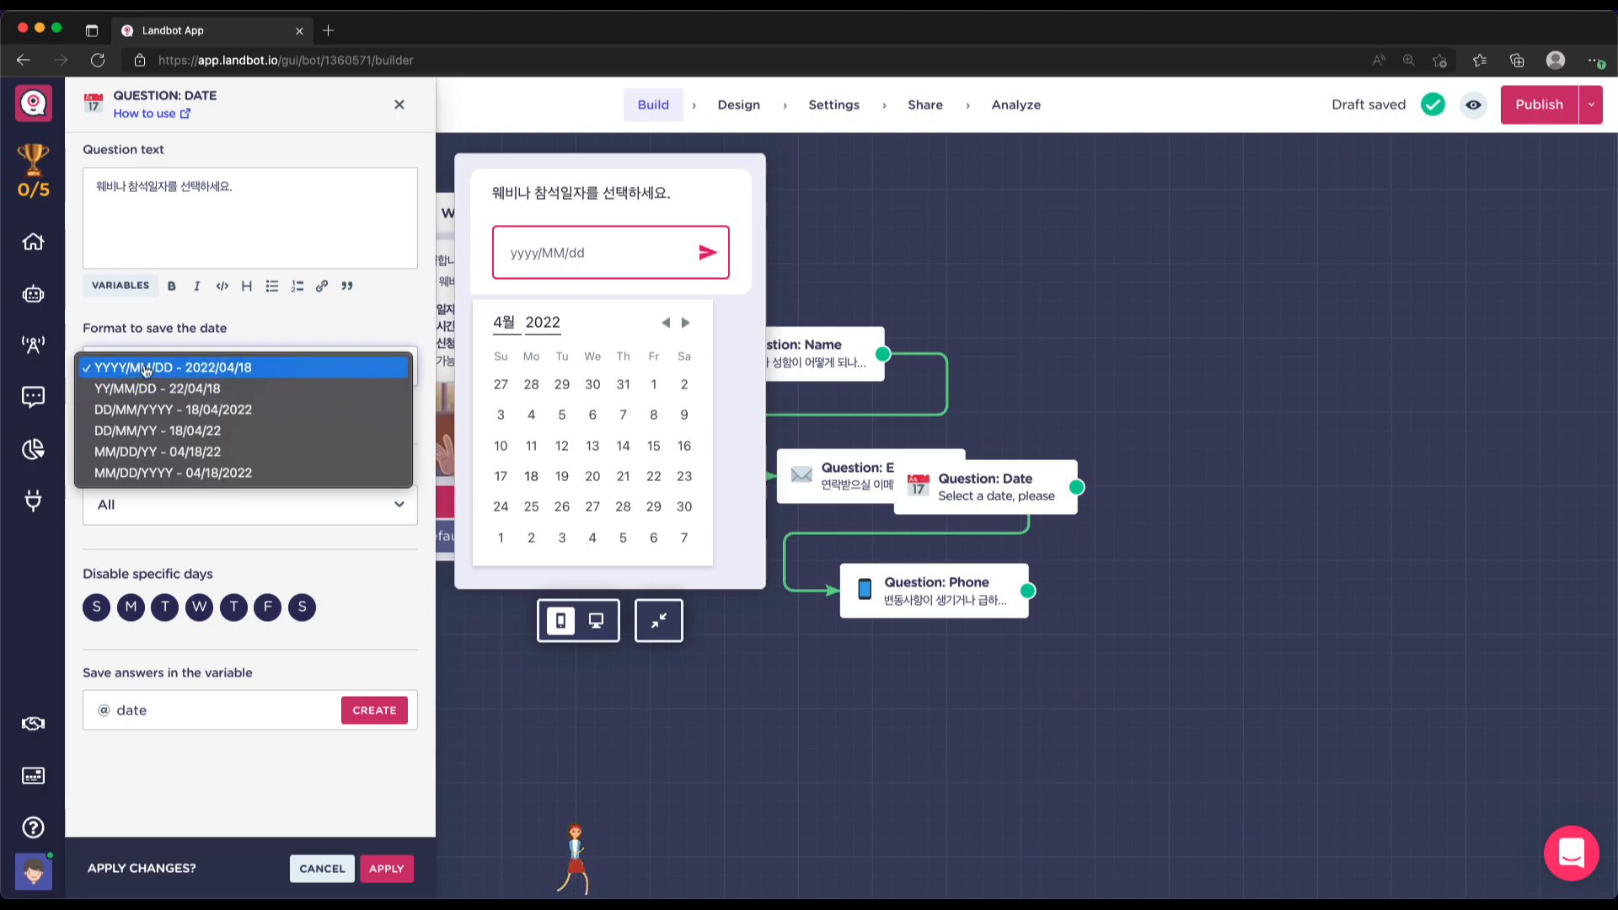
Save date answers in YY/MM/DD format and allow only future dates
click(235, 389)
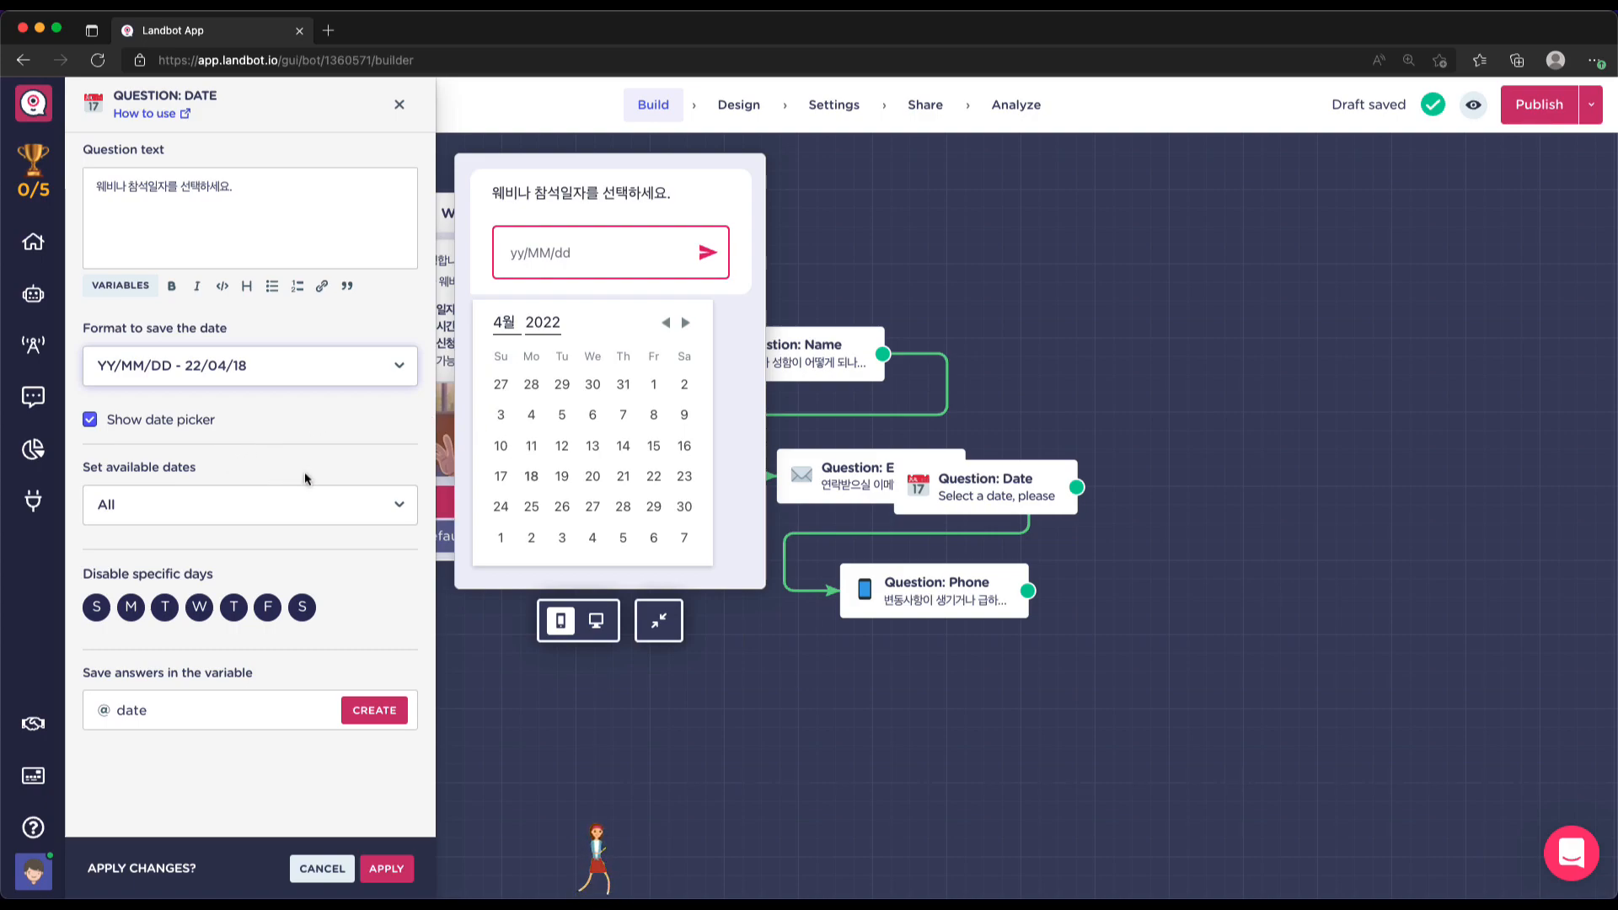
click(137, 509)
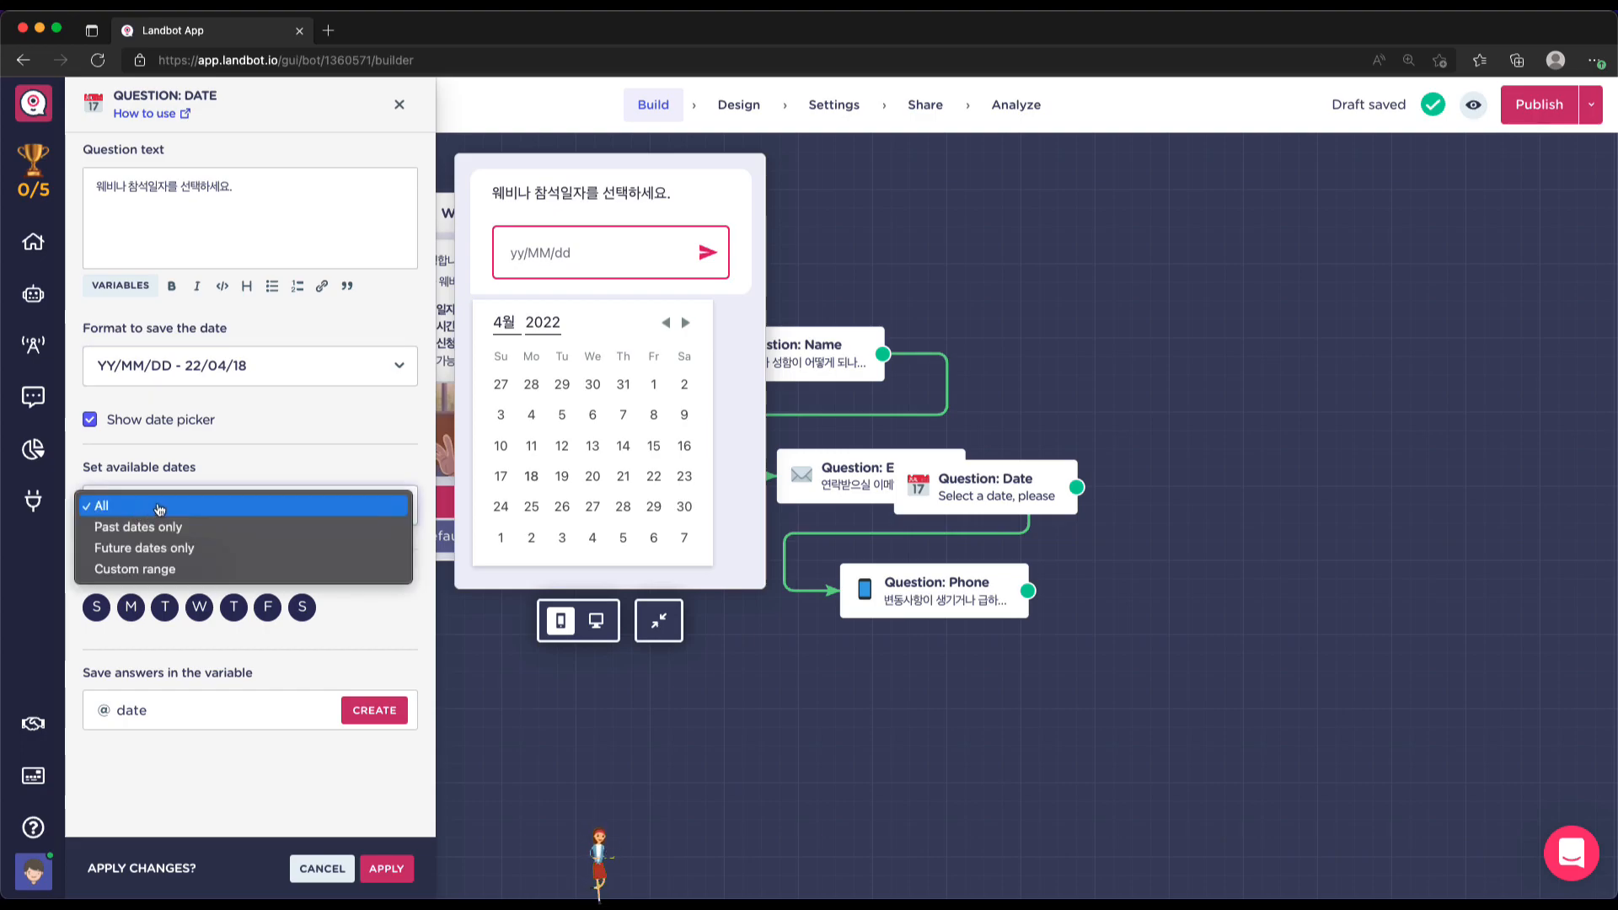
click(211, 557)
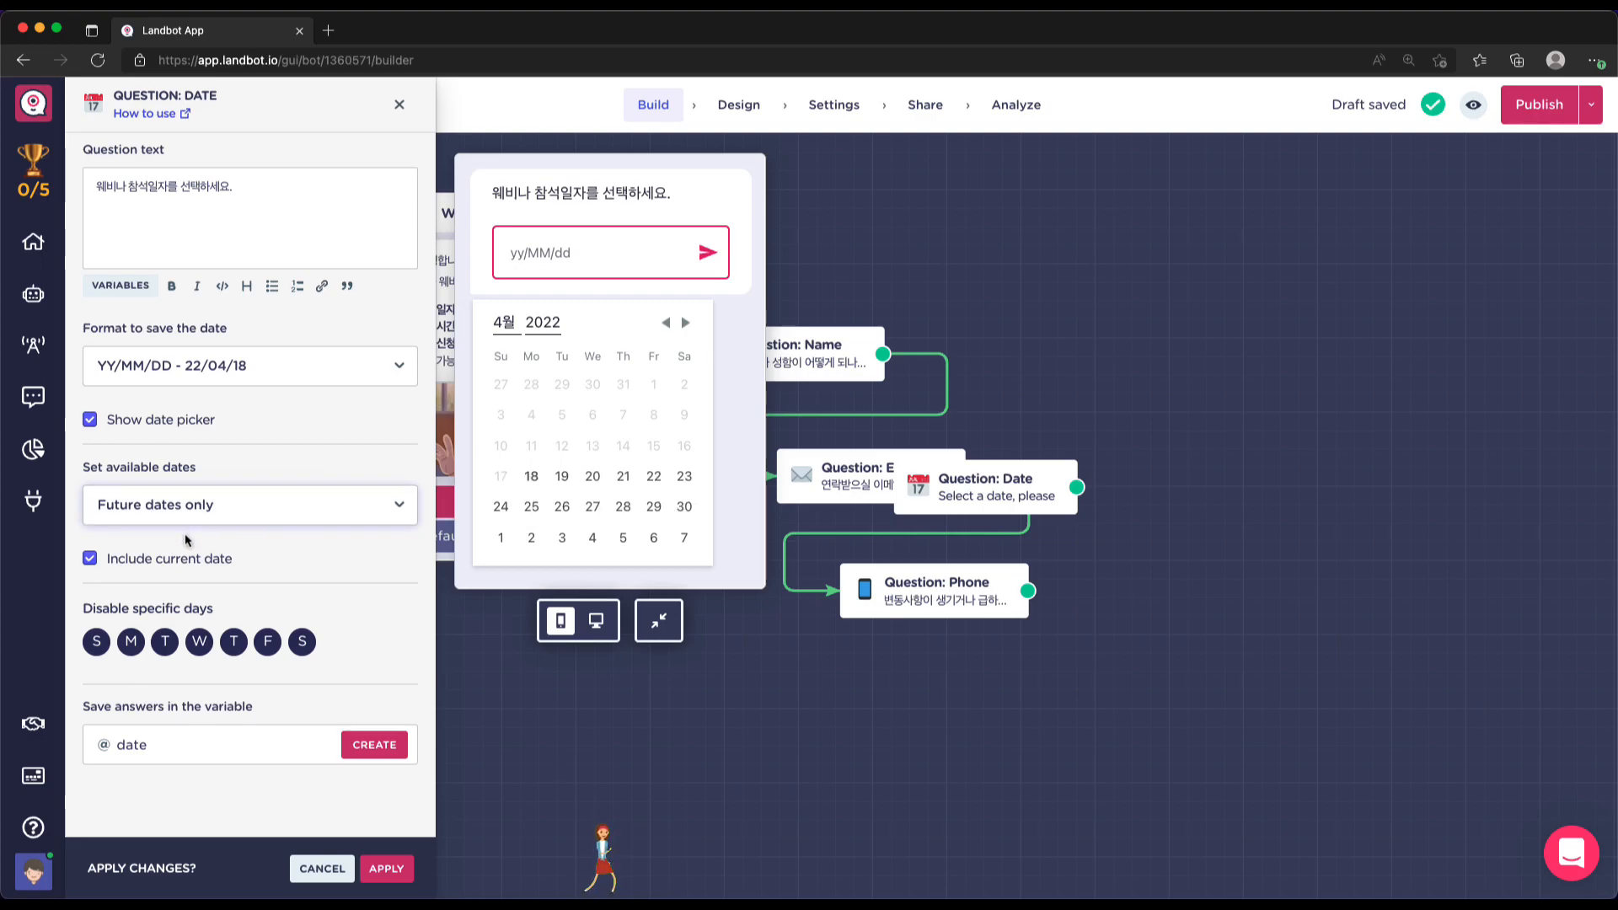
Include today among the selectable dates, then switch availability to Custom range
click(90, 560)
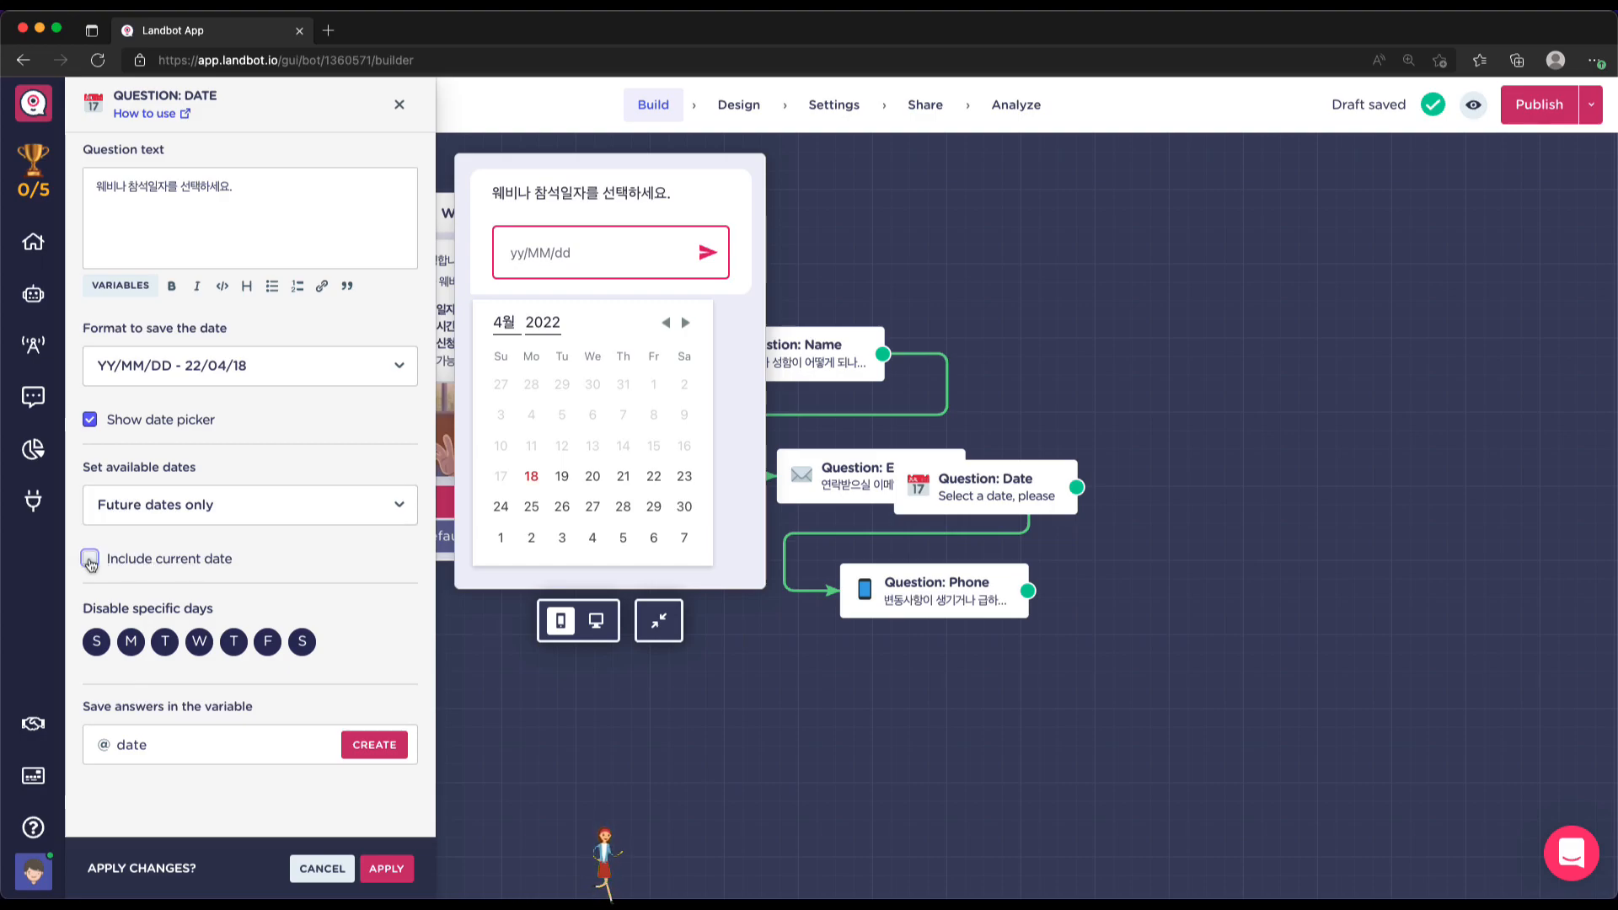
click(90, 559)
click(90, 559)
click(90, 559)
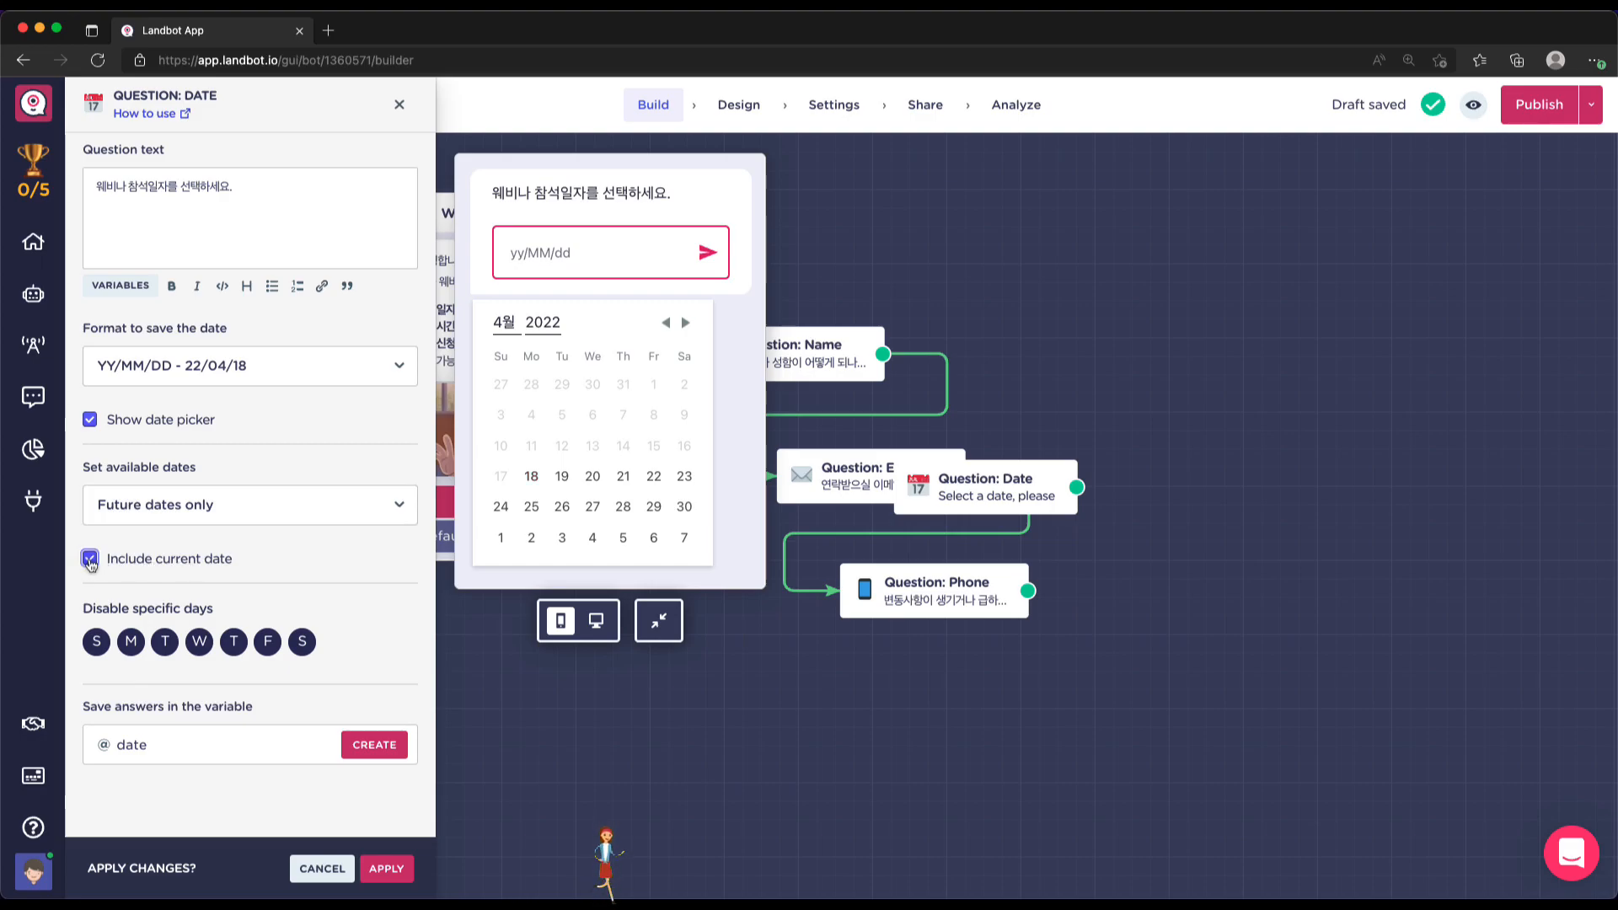
click(165, 559)
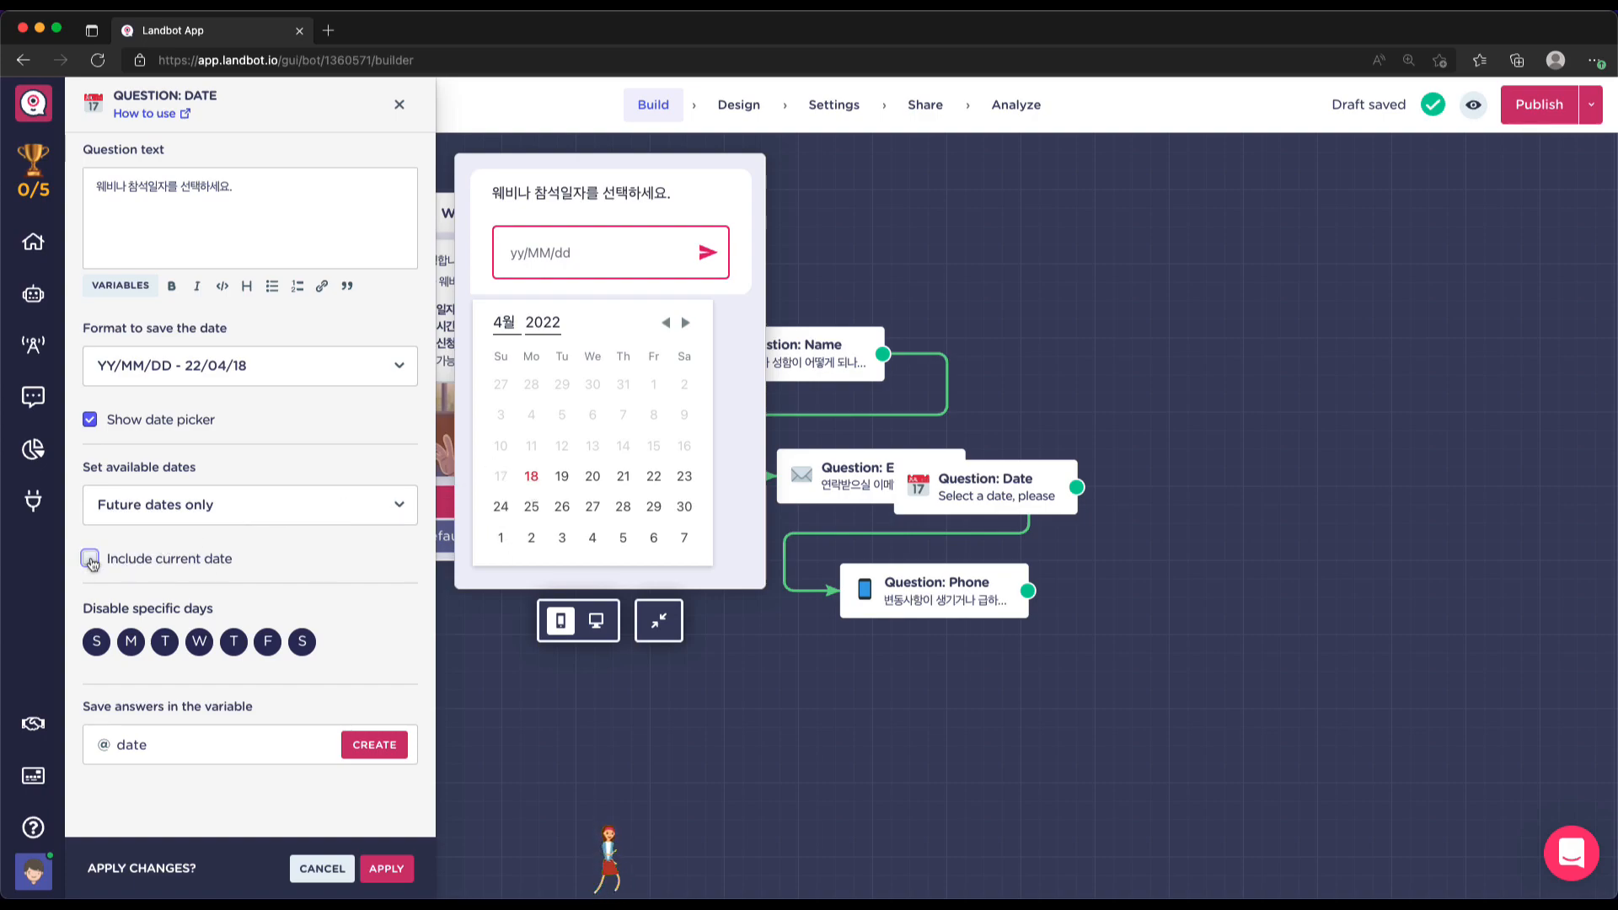
click(90, 559)
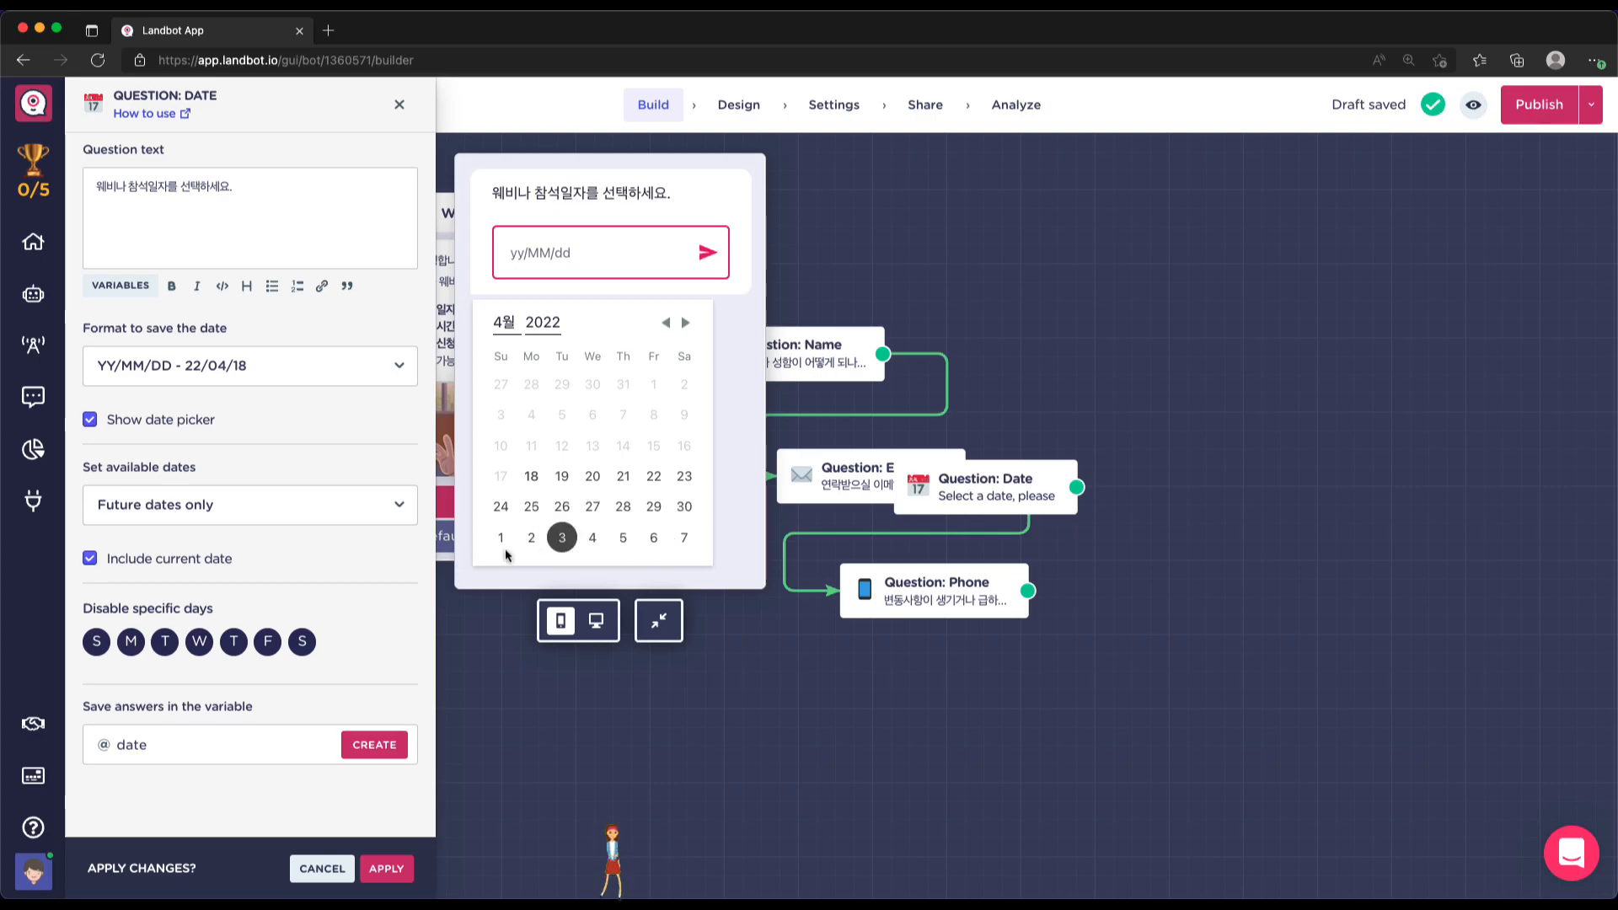
click(397, 511)
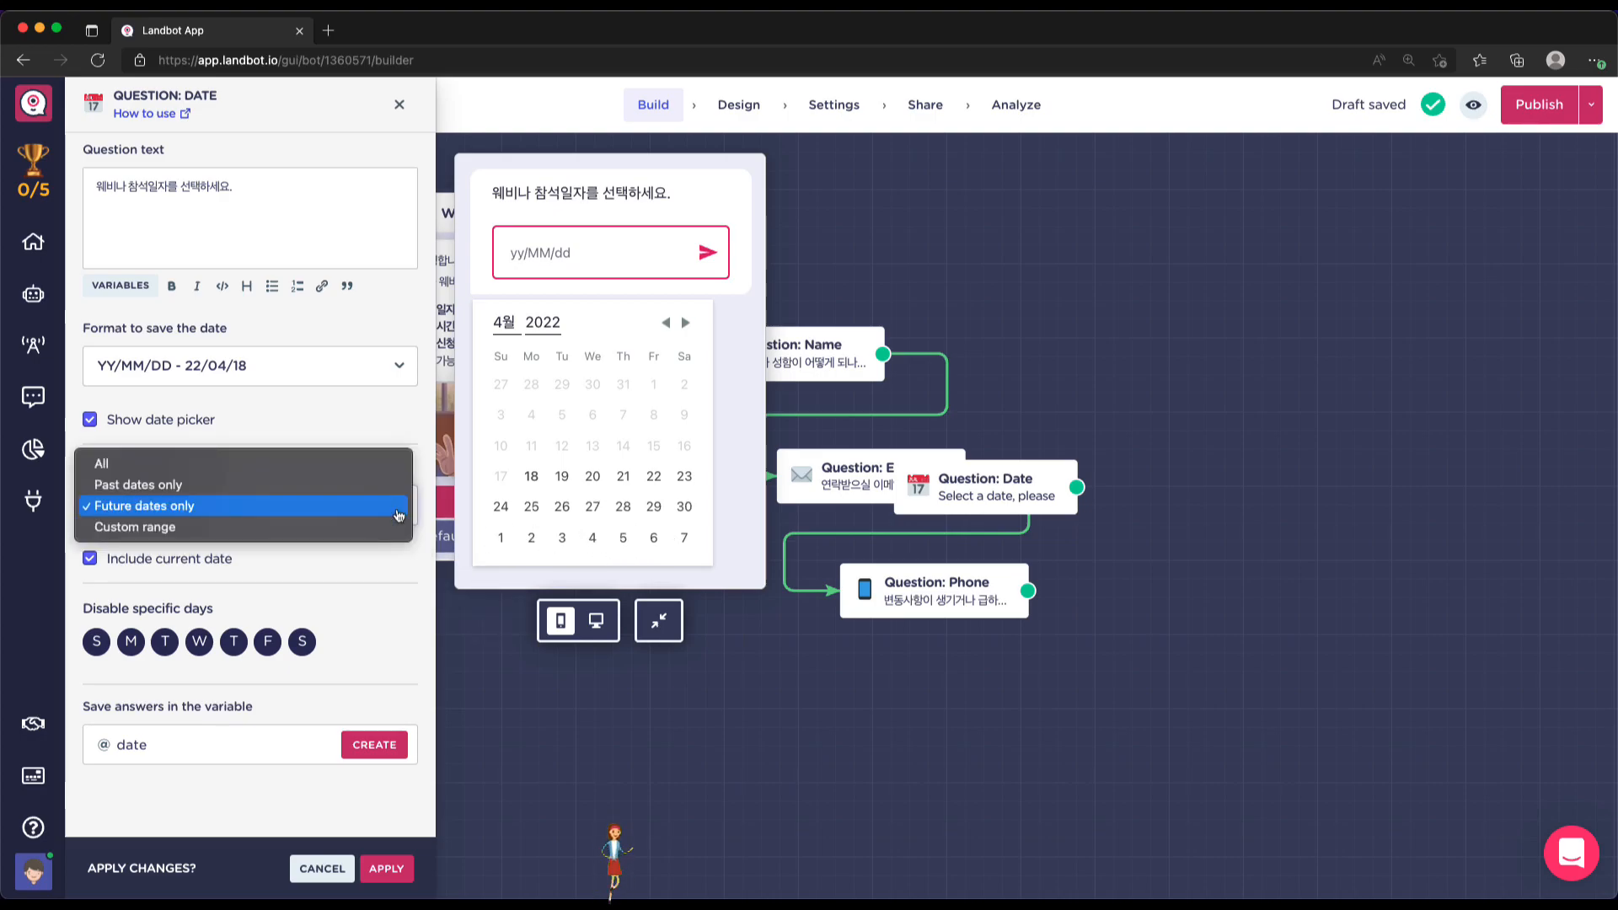
click(294, 528)
Set the custom date range from 22/04/20 to 22/04/22
scroll(223, 581, down, 1)
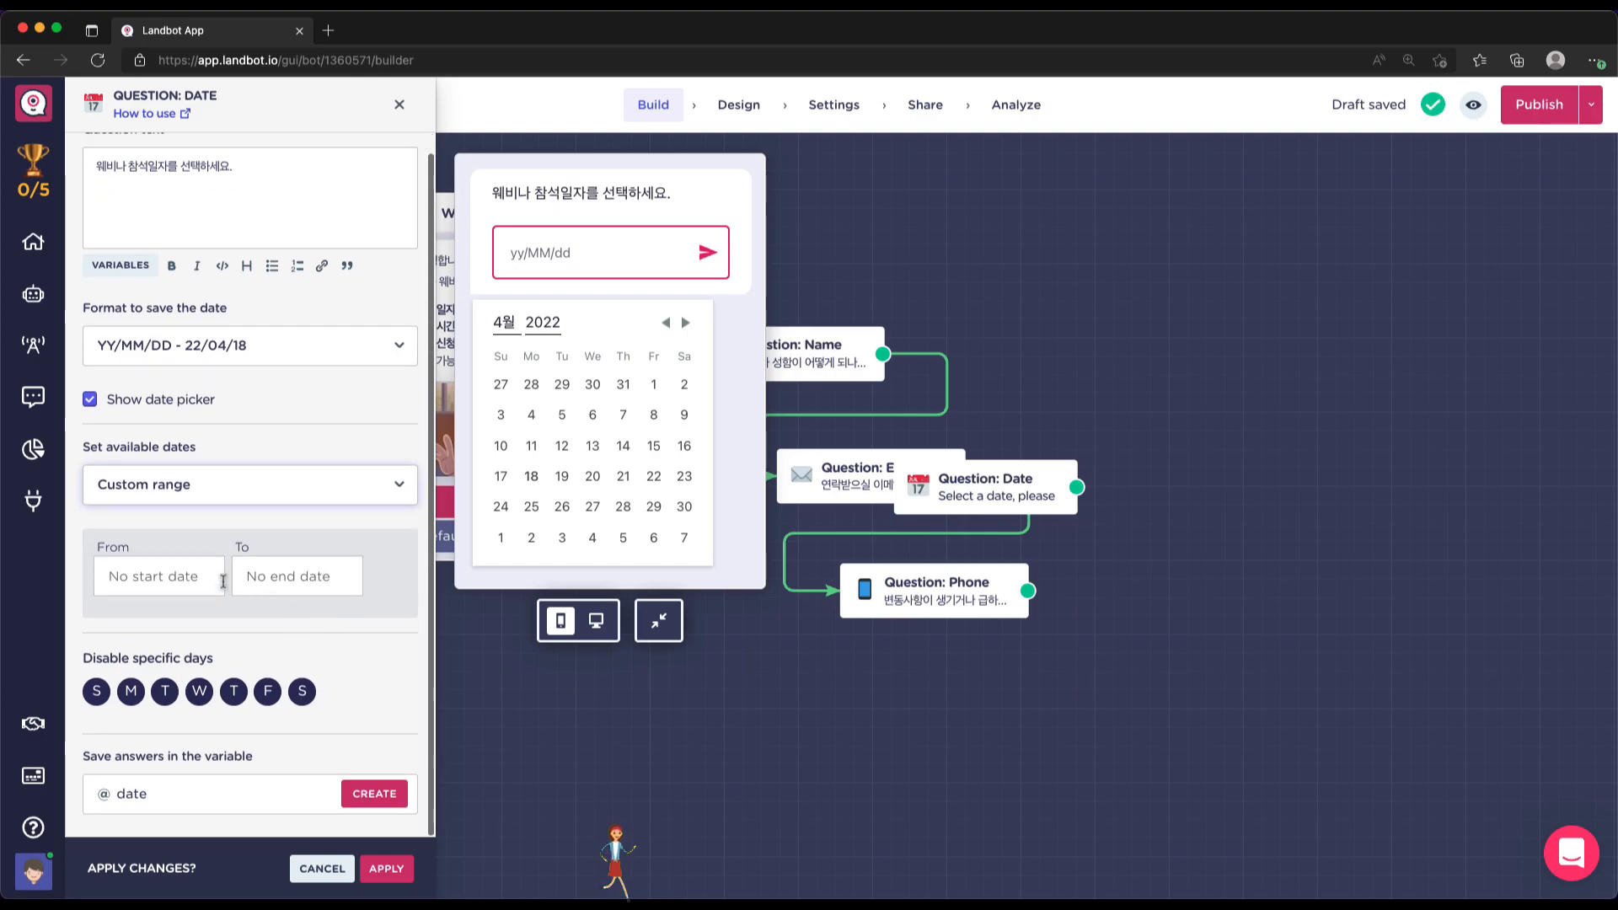
click(203, 576)
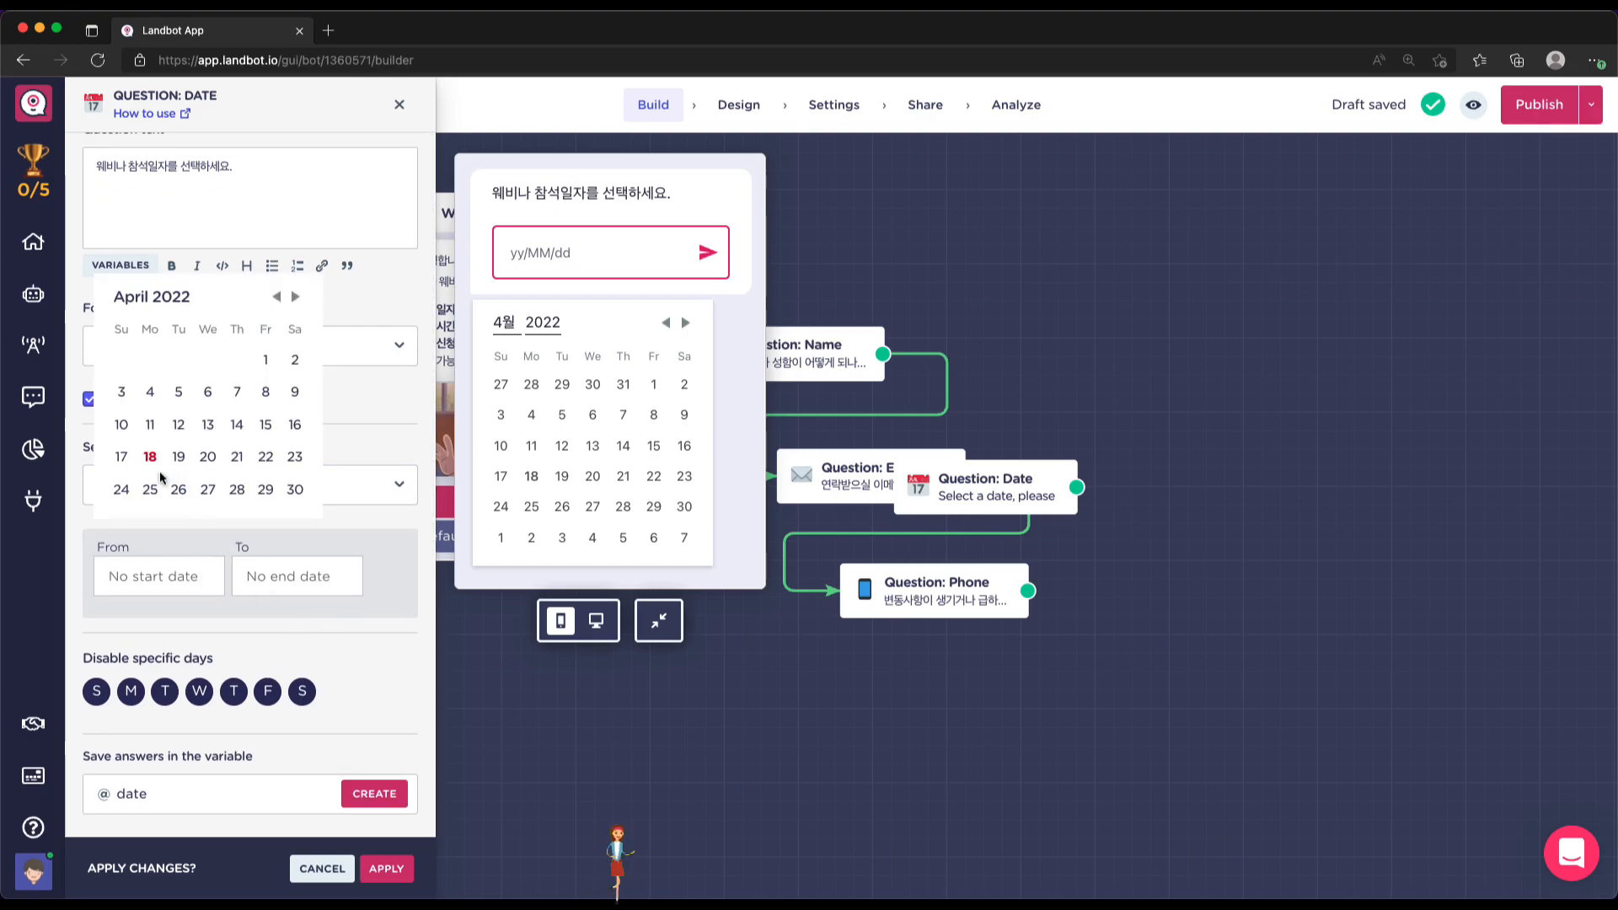
click(205, 457)
click(274, 576)
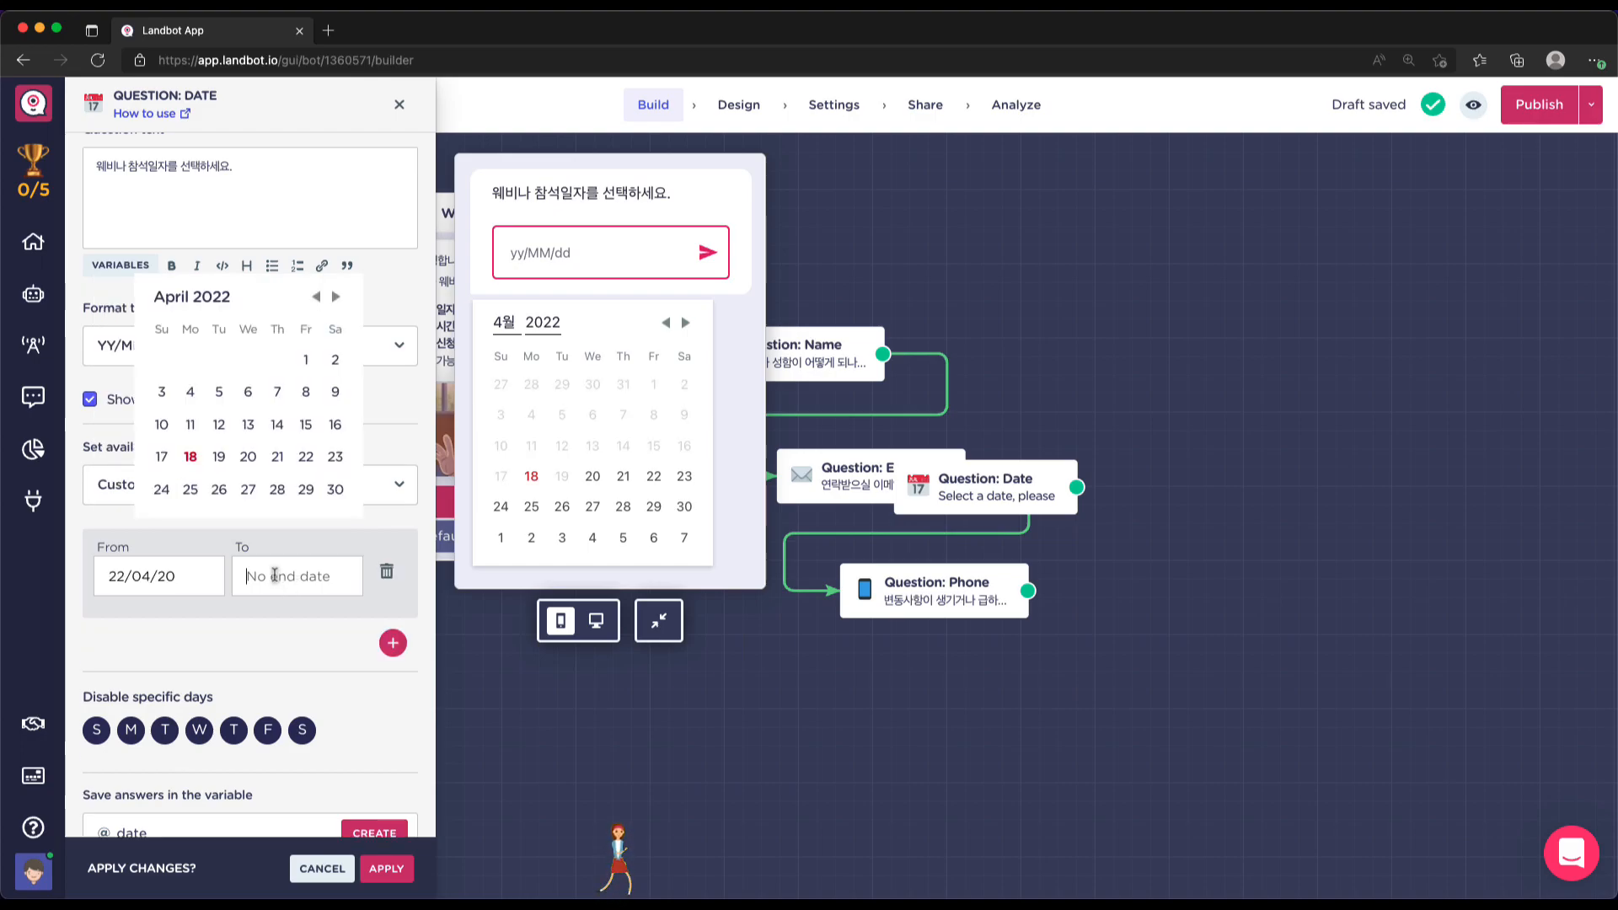
click(305, 457)
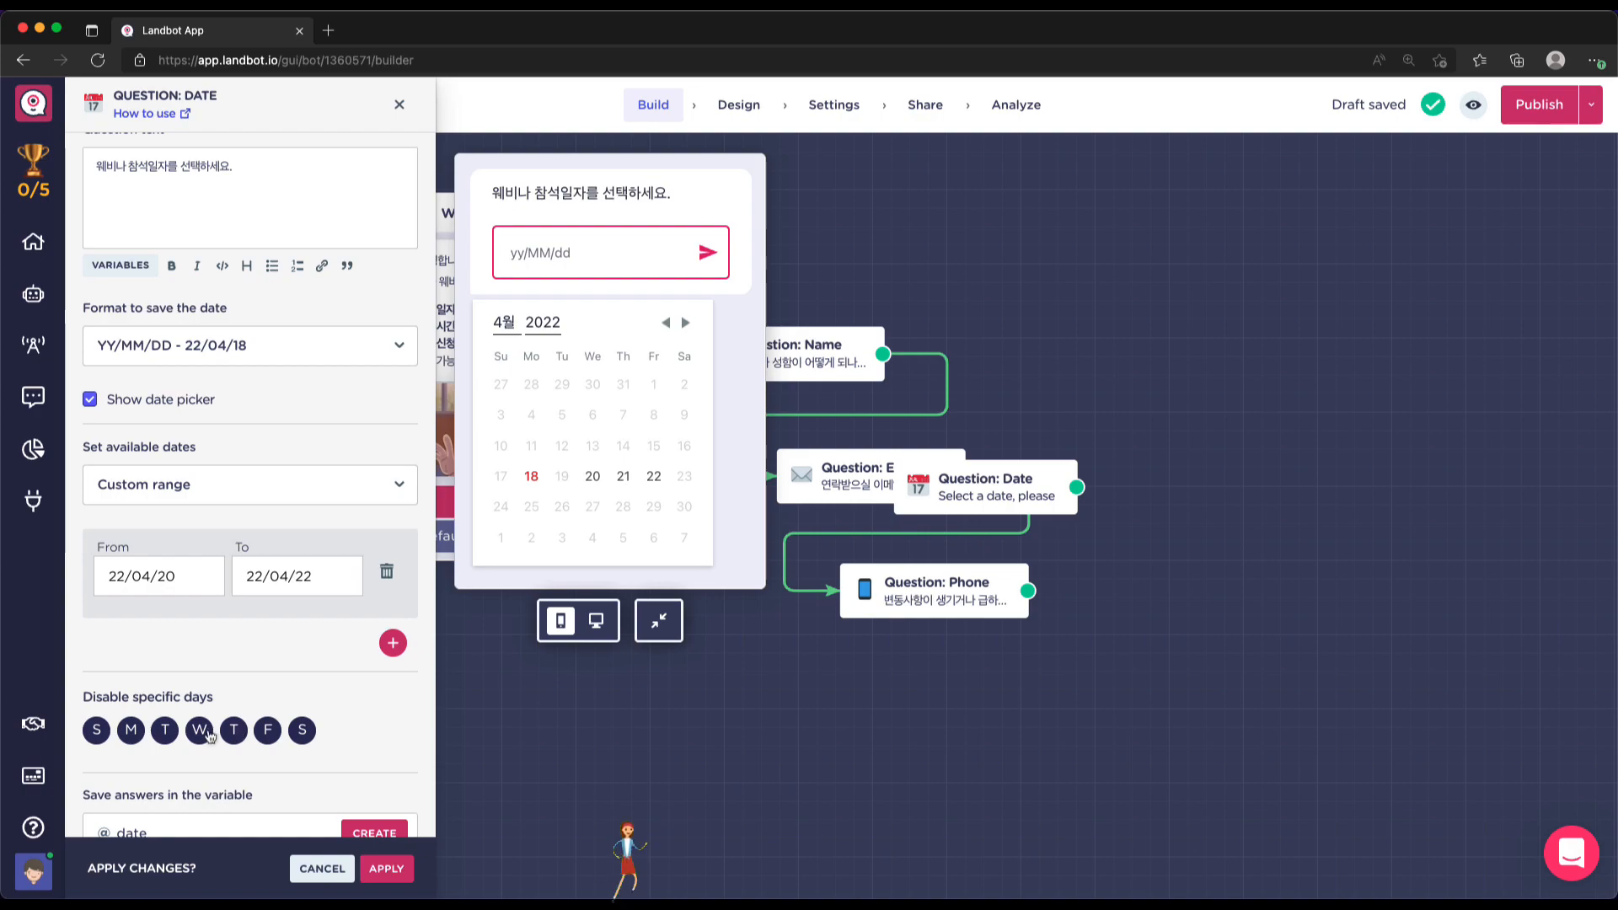
Disable Sundays, Mondays, Tuesdays, Thursdays and Saturdays, leaving Wednesdays and Fridays, and apply
click(302, 729)
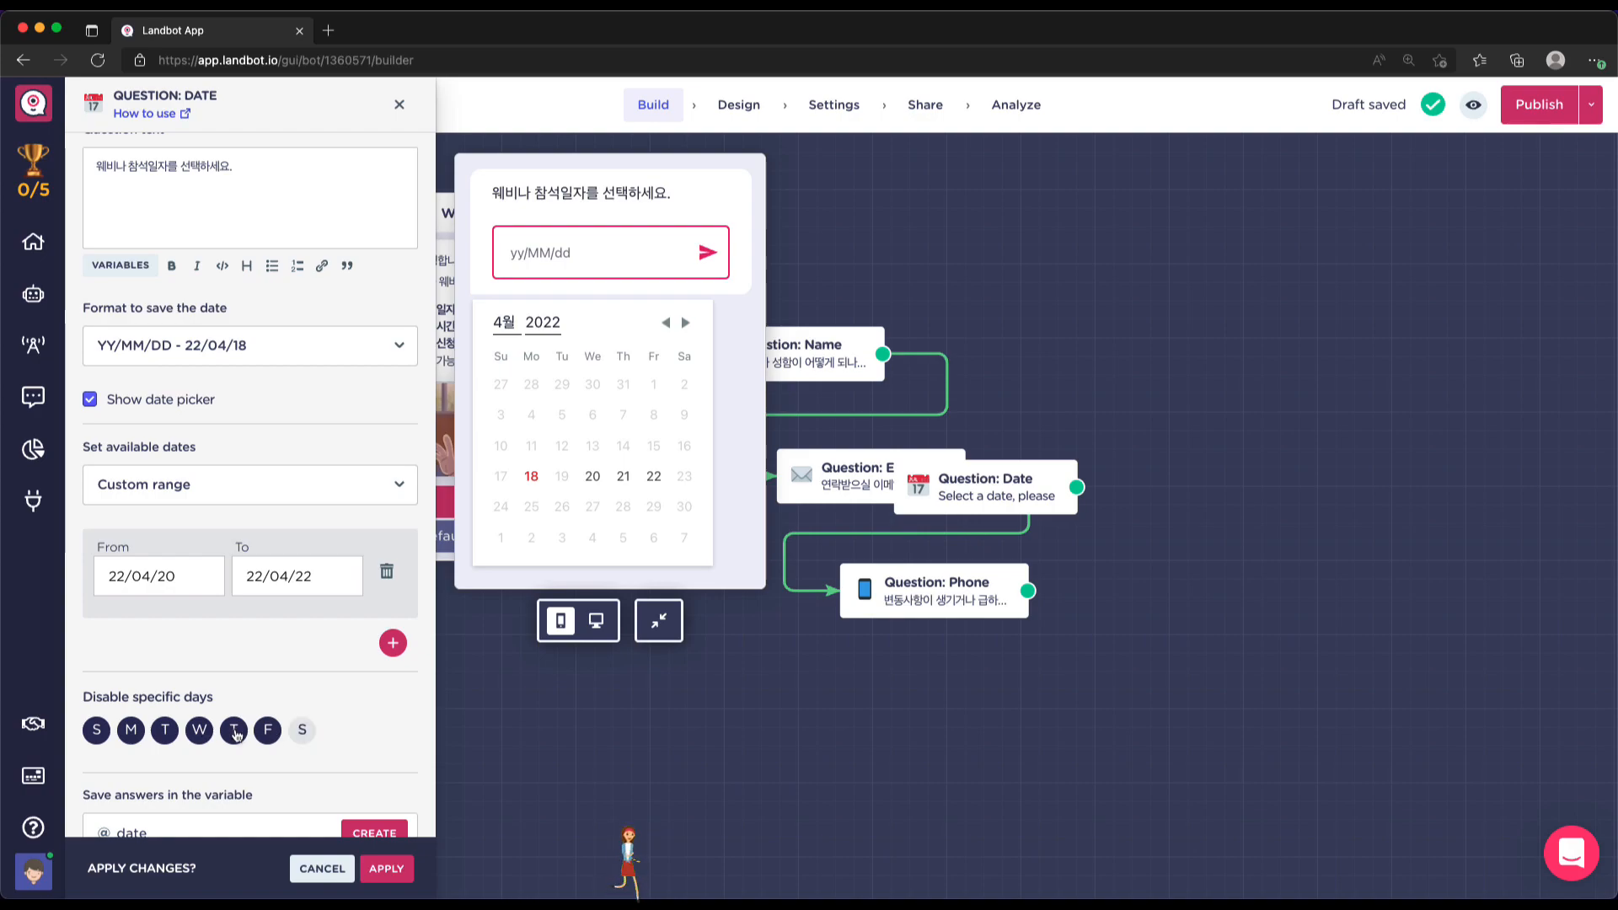
click(233, 730)
click(164, 730)
click(131, 730)
click(96, 730)
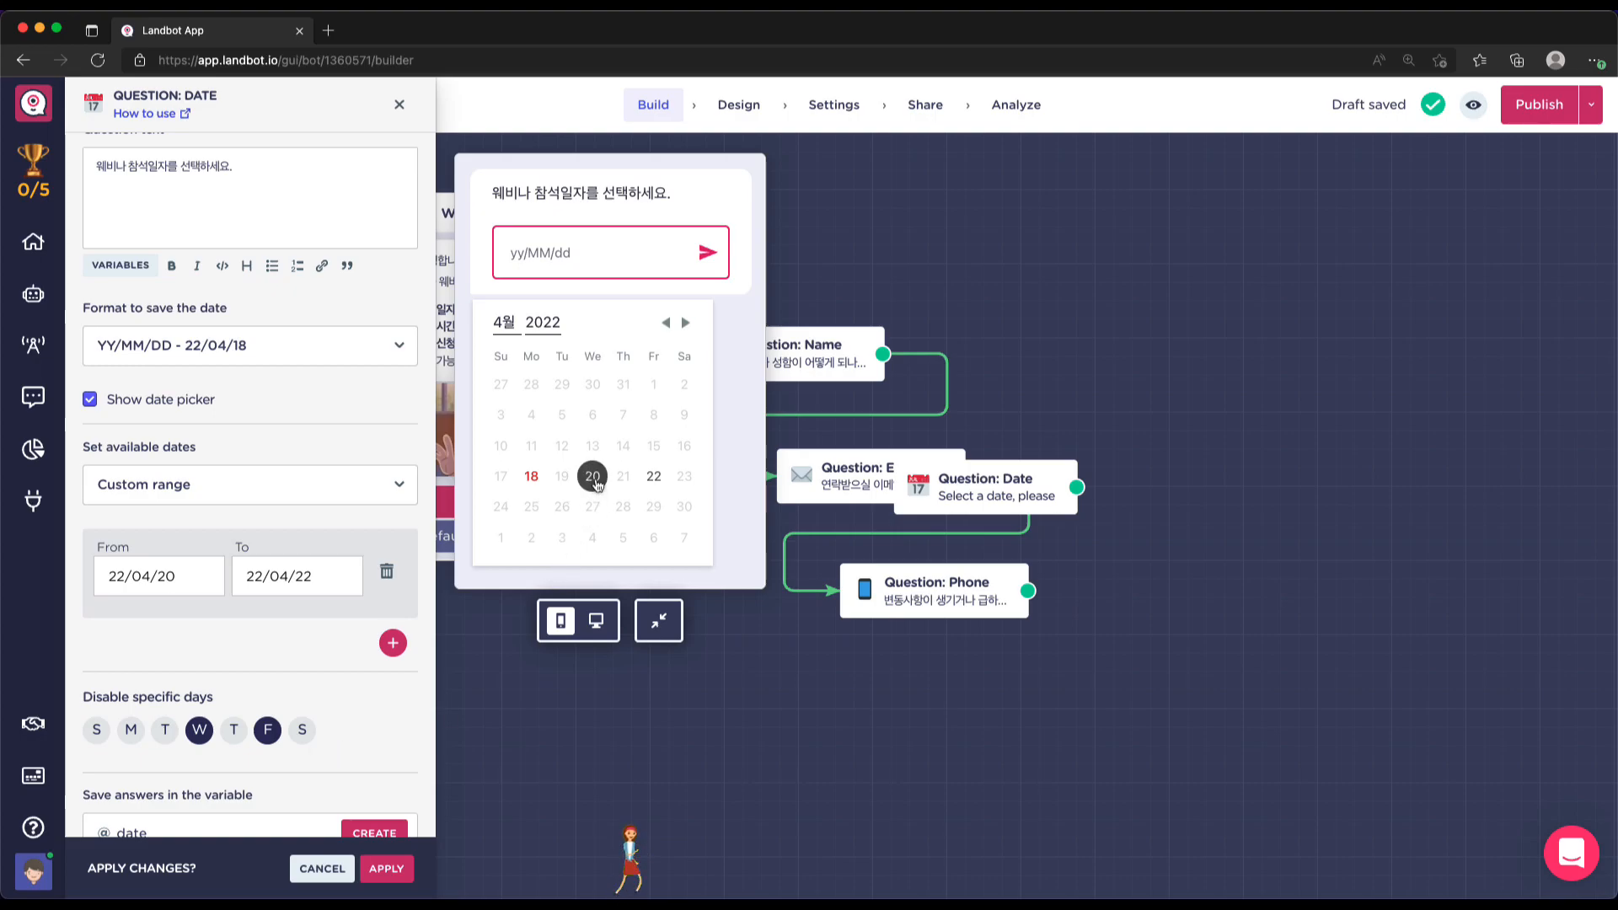
scroll(325, 734, down, 1)
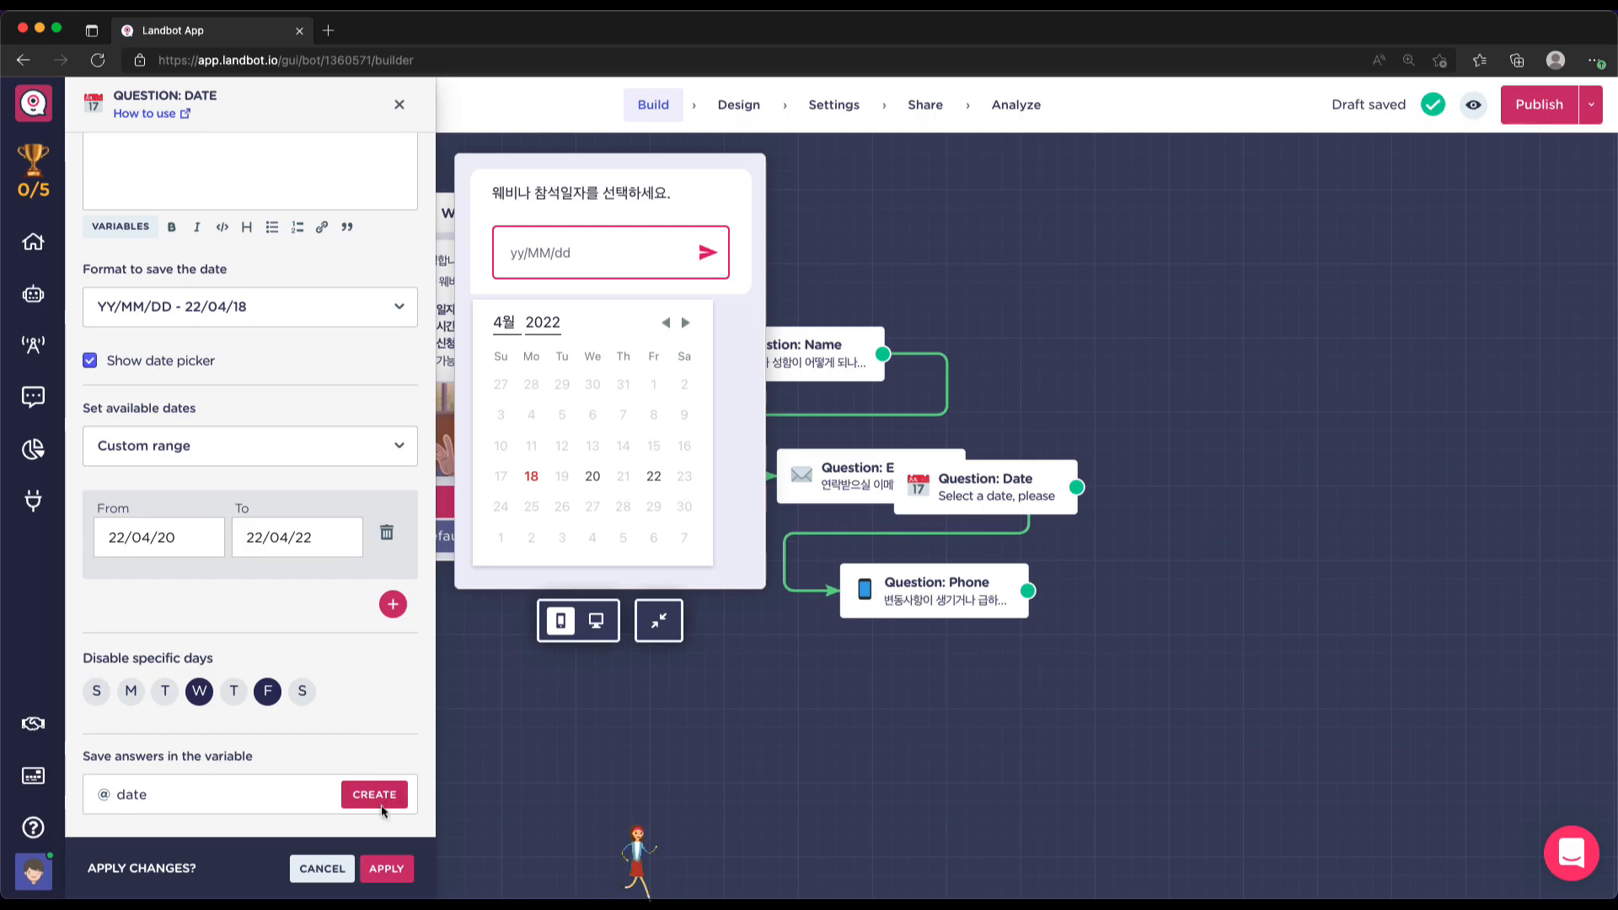
click(386, 869)
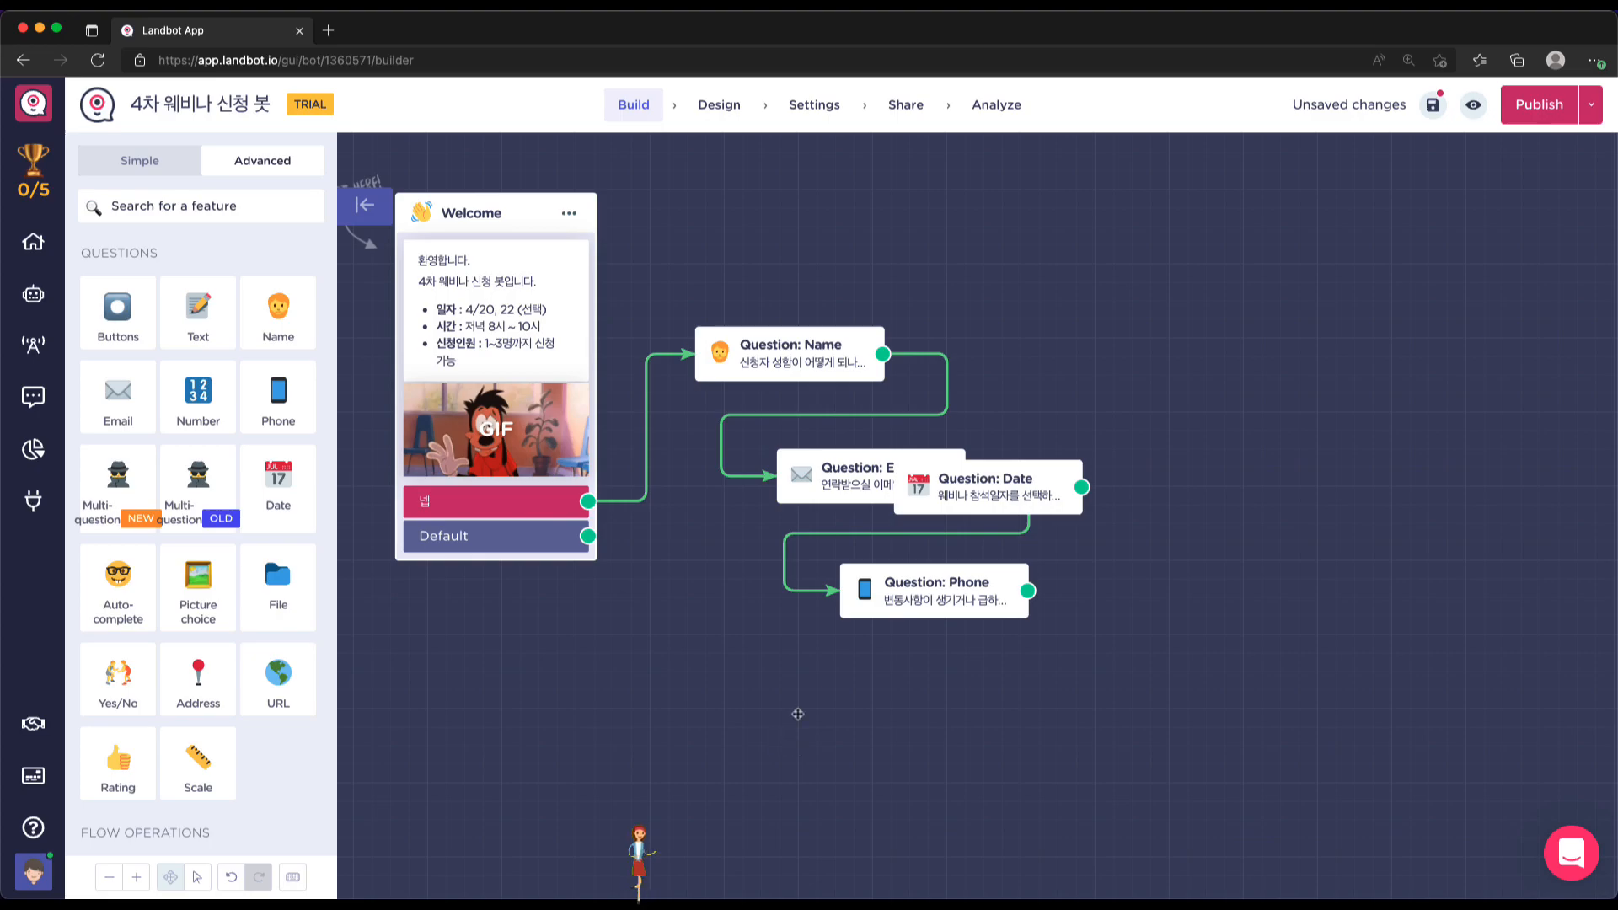
Move the Date block off the Email block and connect the Phone question's output to it
drag(978, 466, 1264, 391)
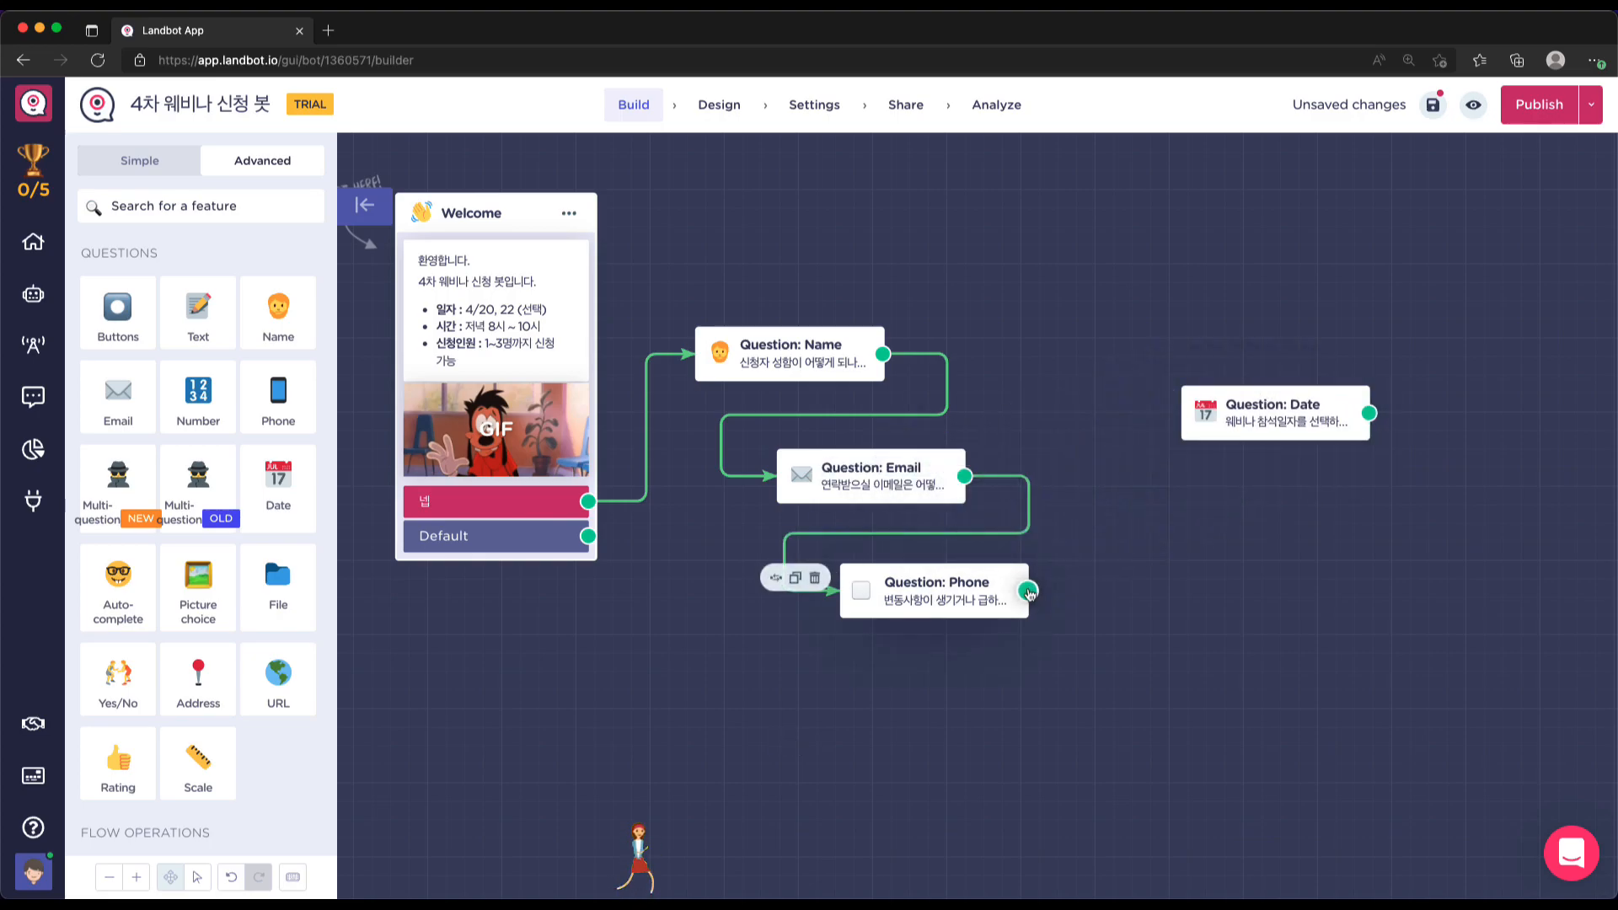
drag(1027, 590, 1200, 353)
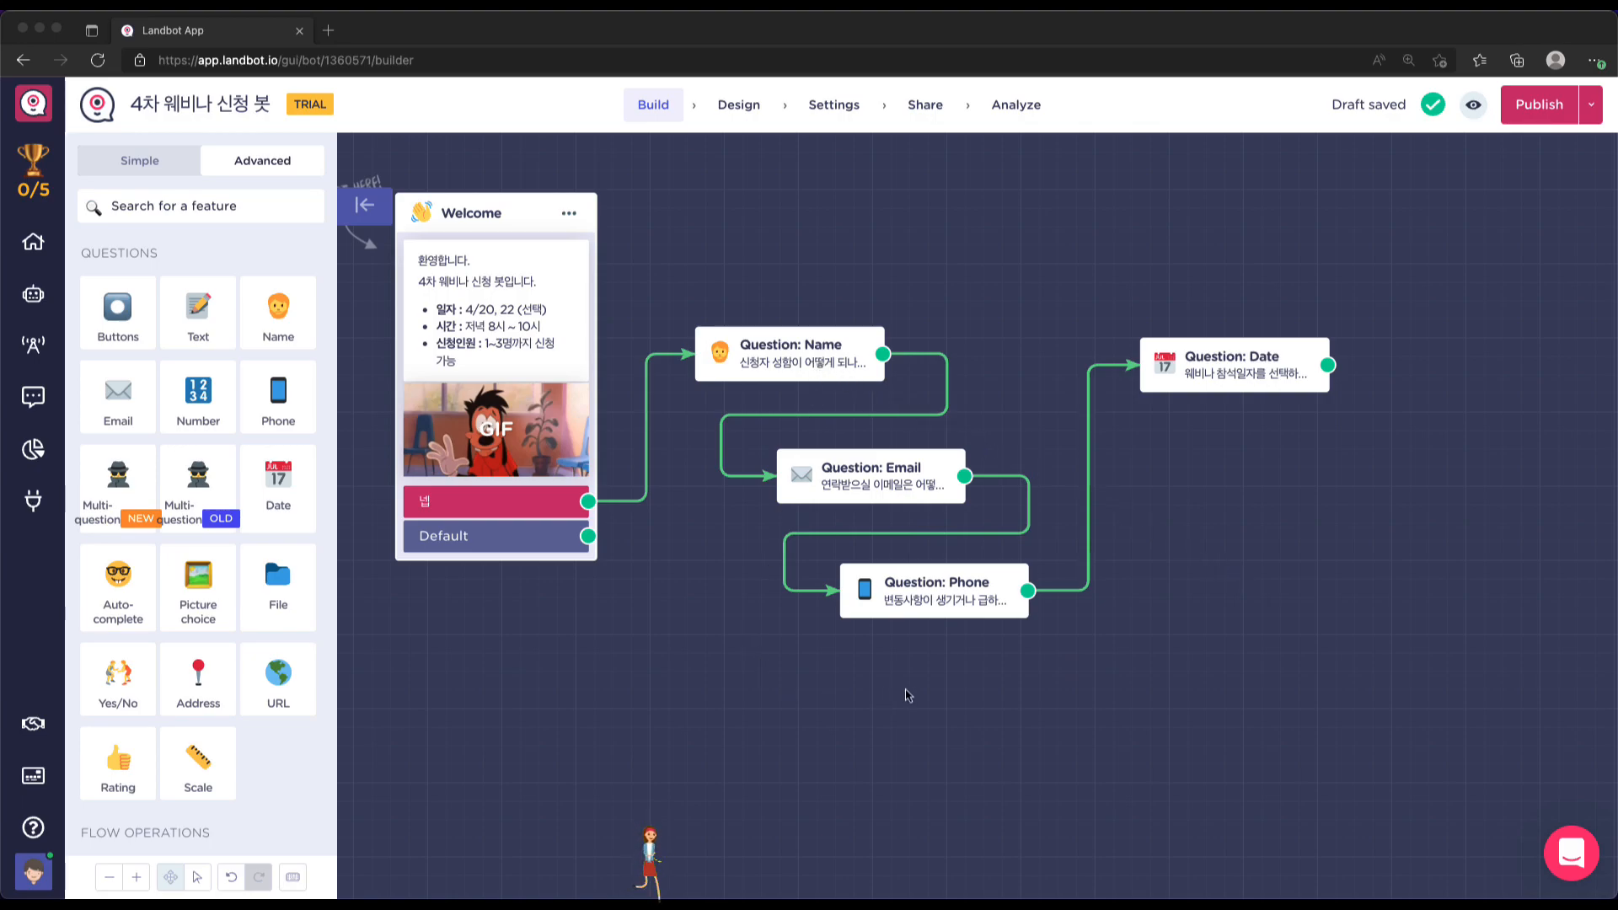
Review the Name, Email and Phone answer variables, then reopen the Date question's settings
click(778, 358)
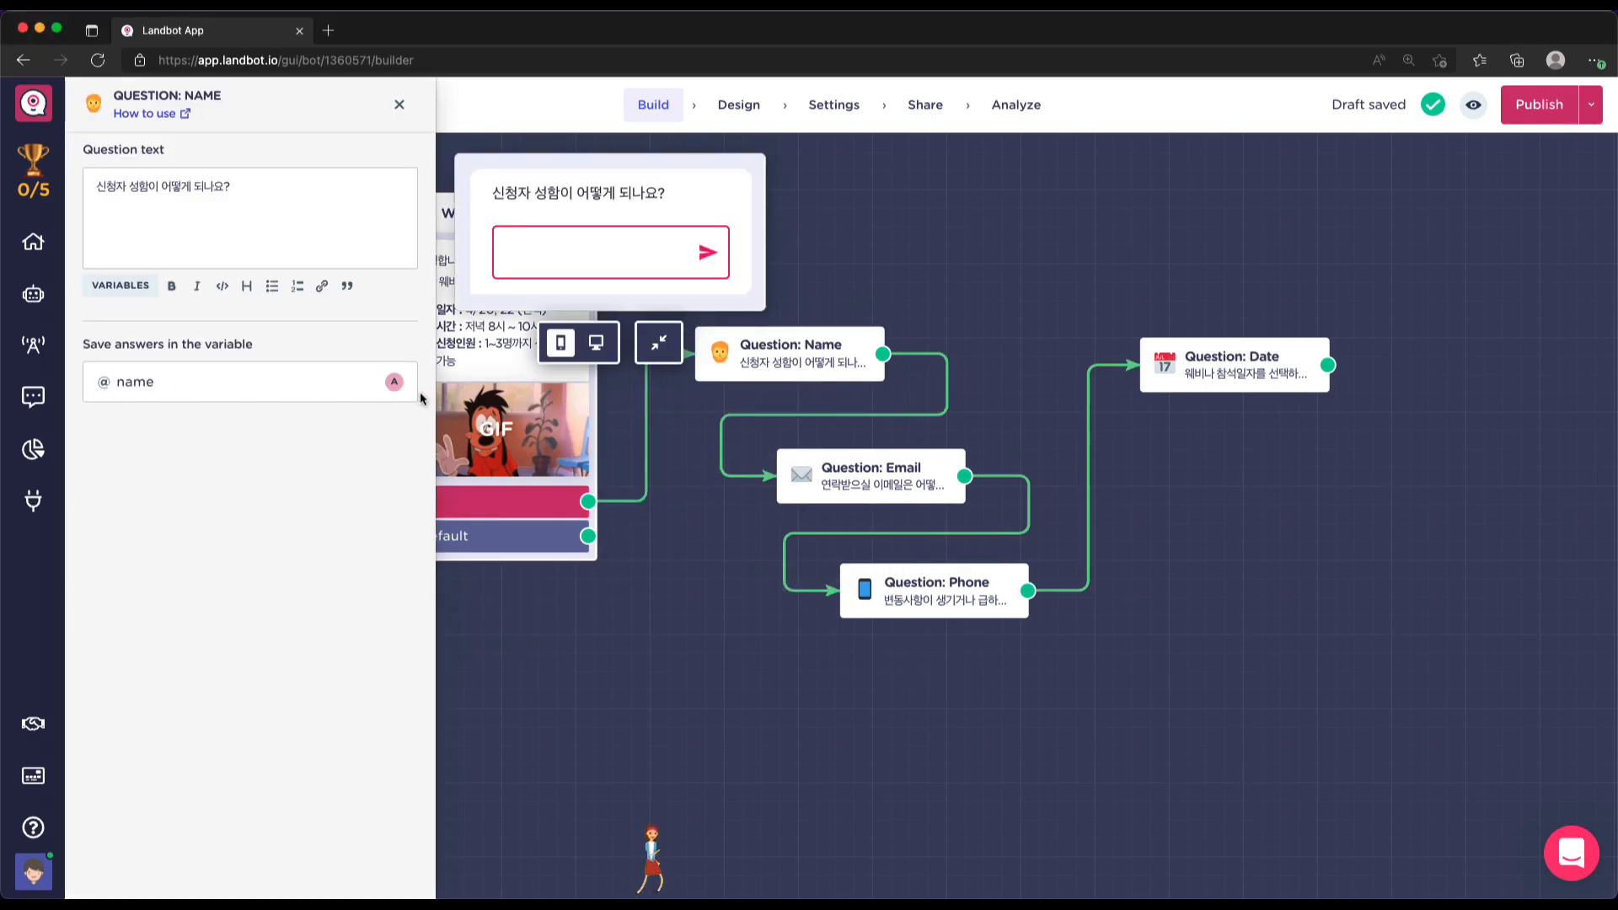
mouse_move(396, 384)
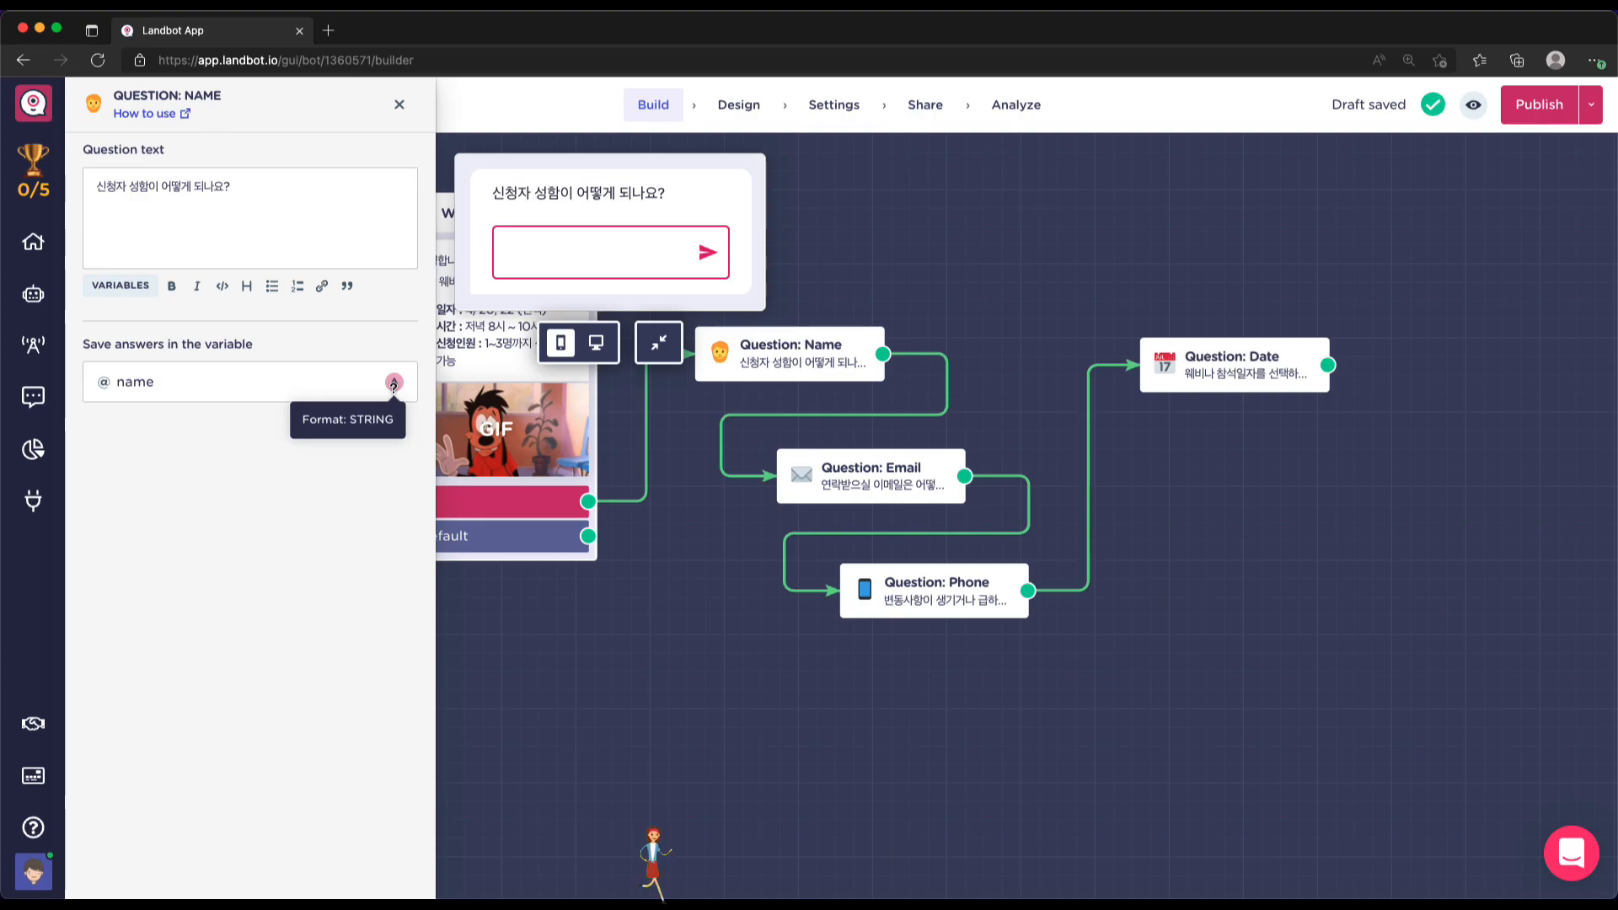
click(843, 466)
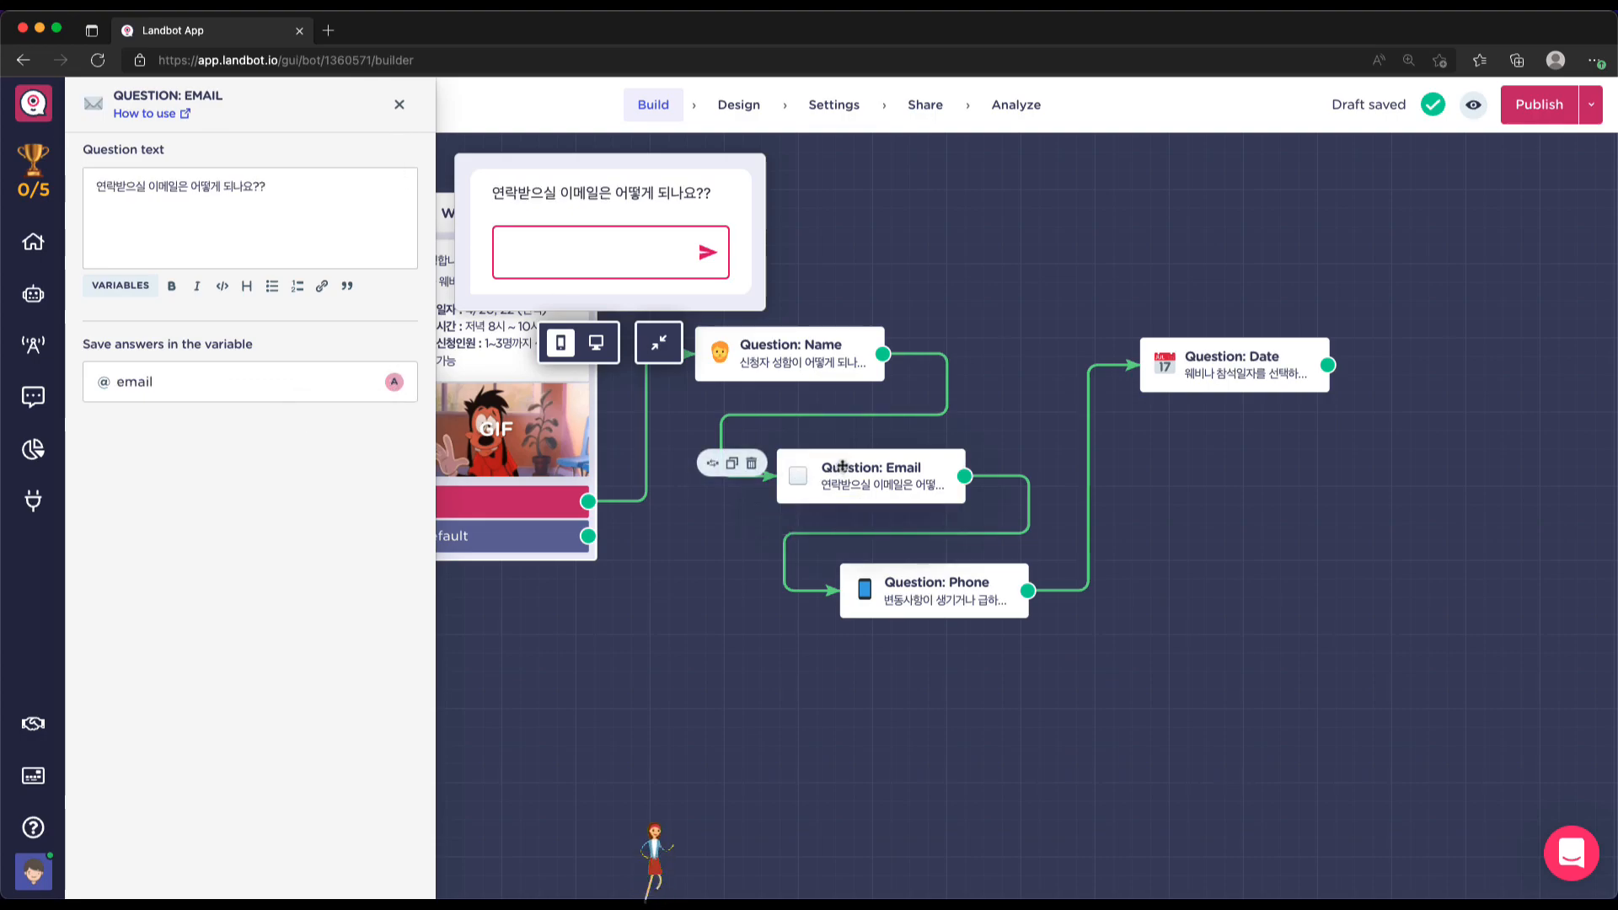
click(951, 586)
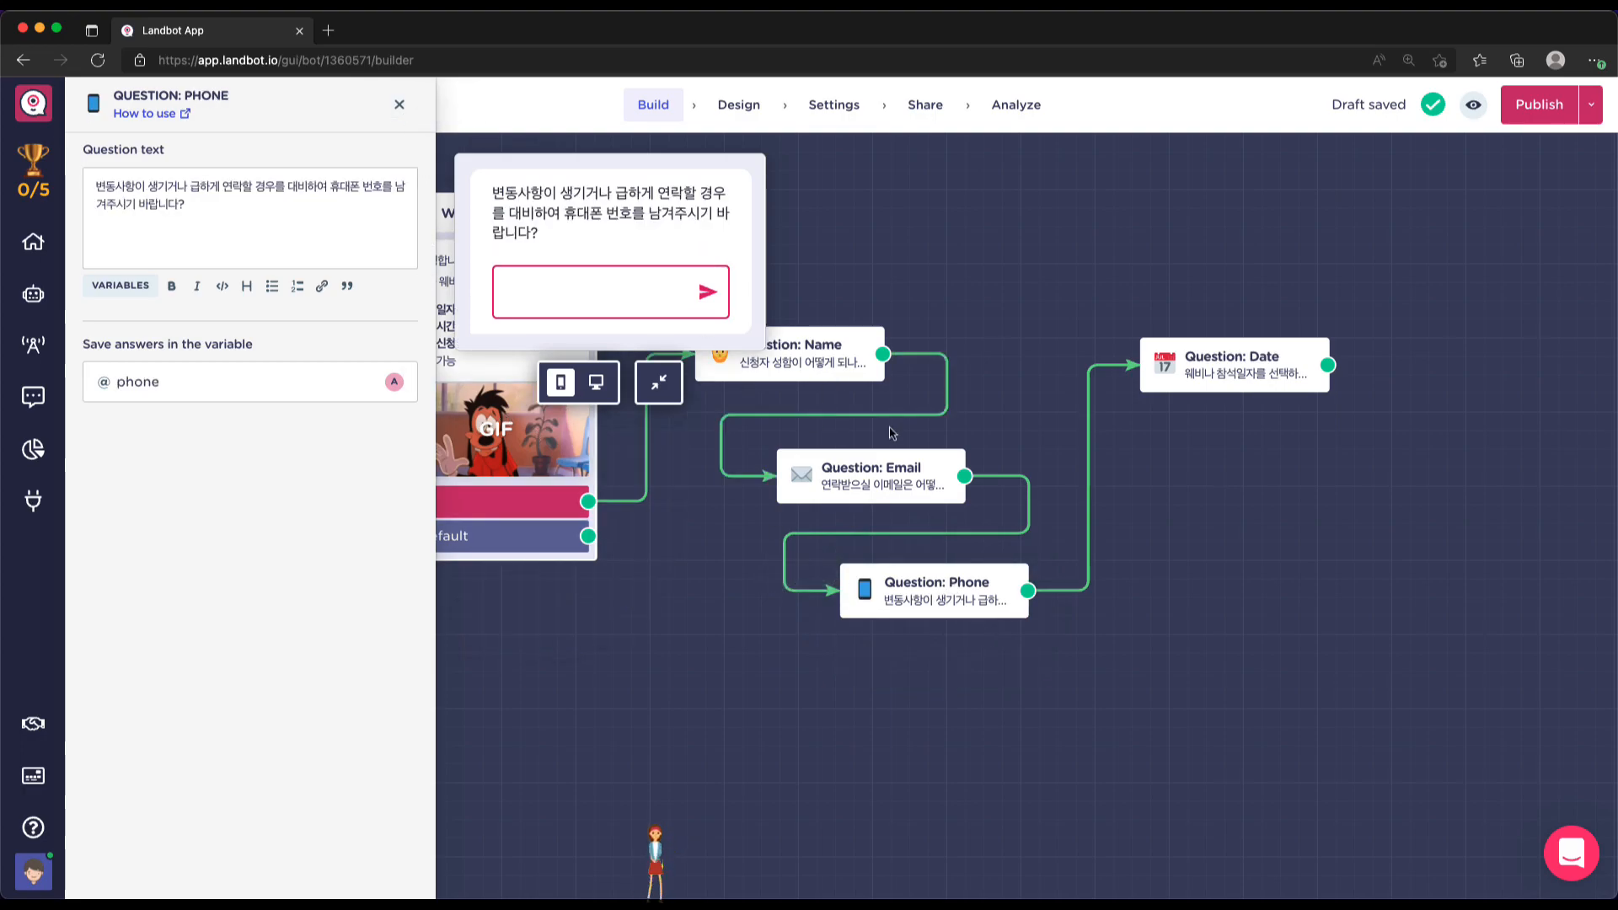
click(1244, 368)
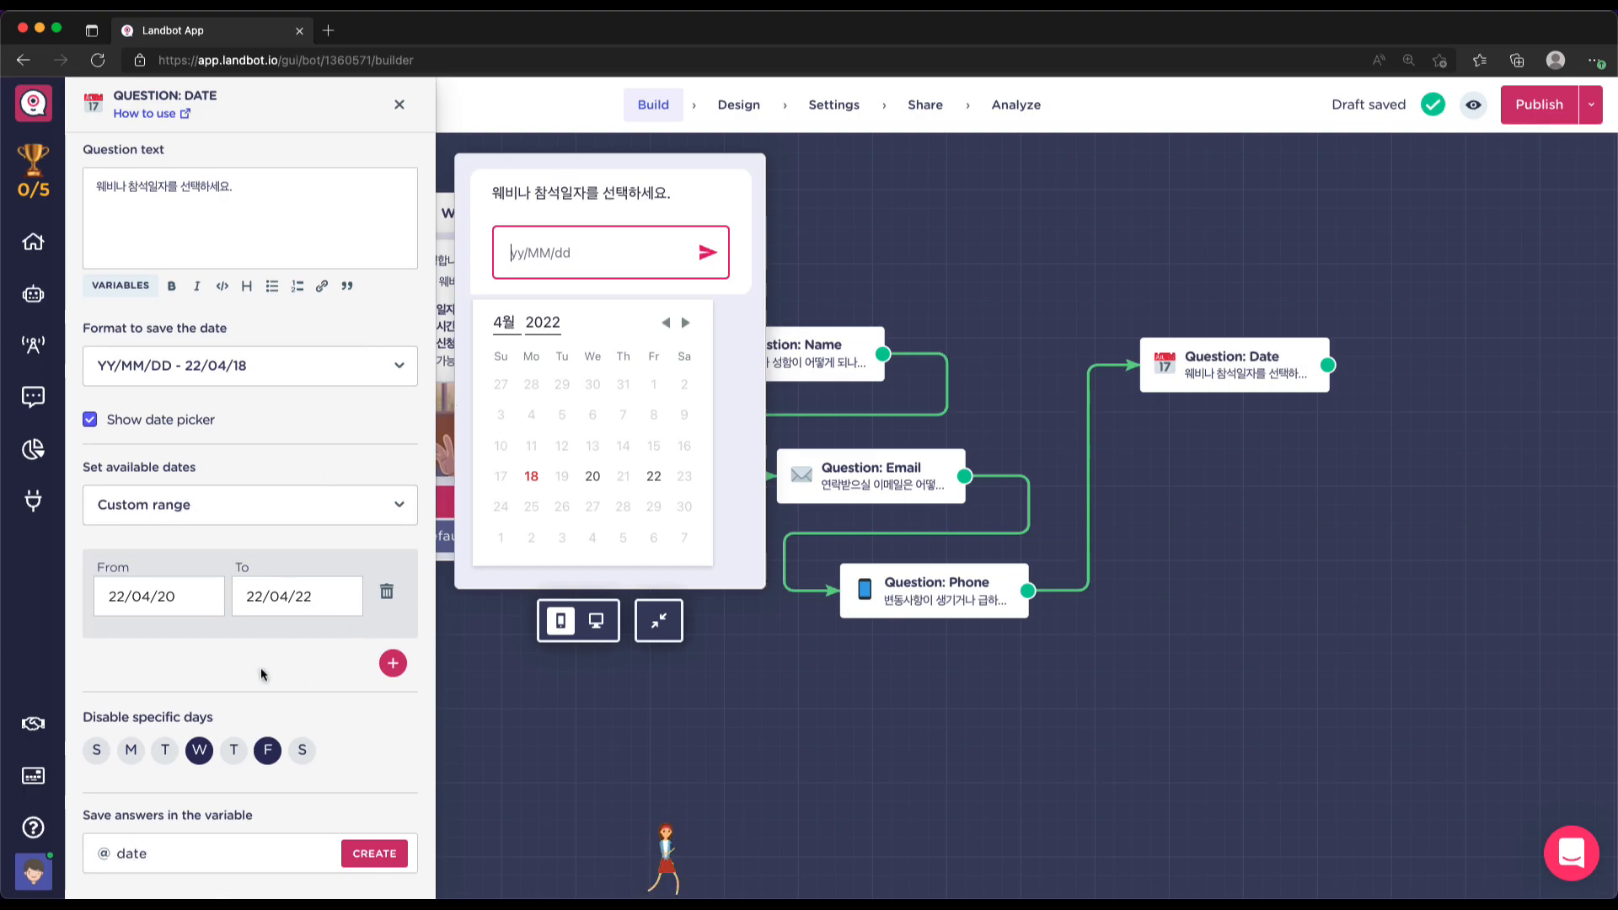
Create a webinar_date variable for the Date question's answers and apply the settings
click(211, 851)
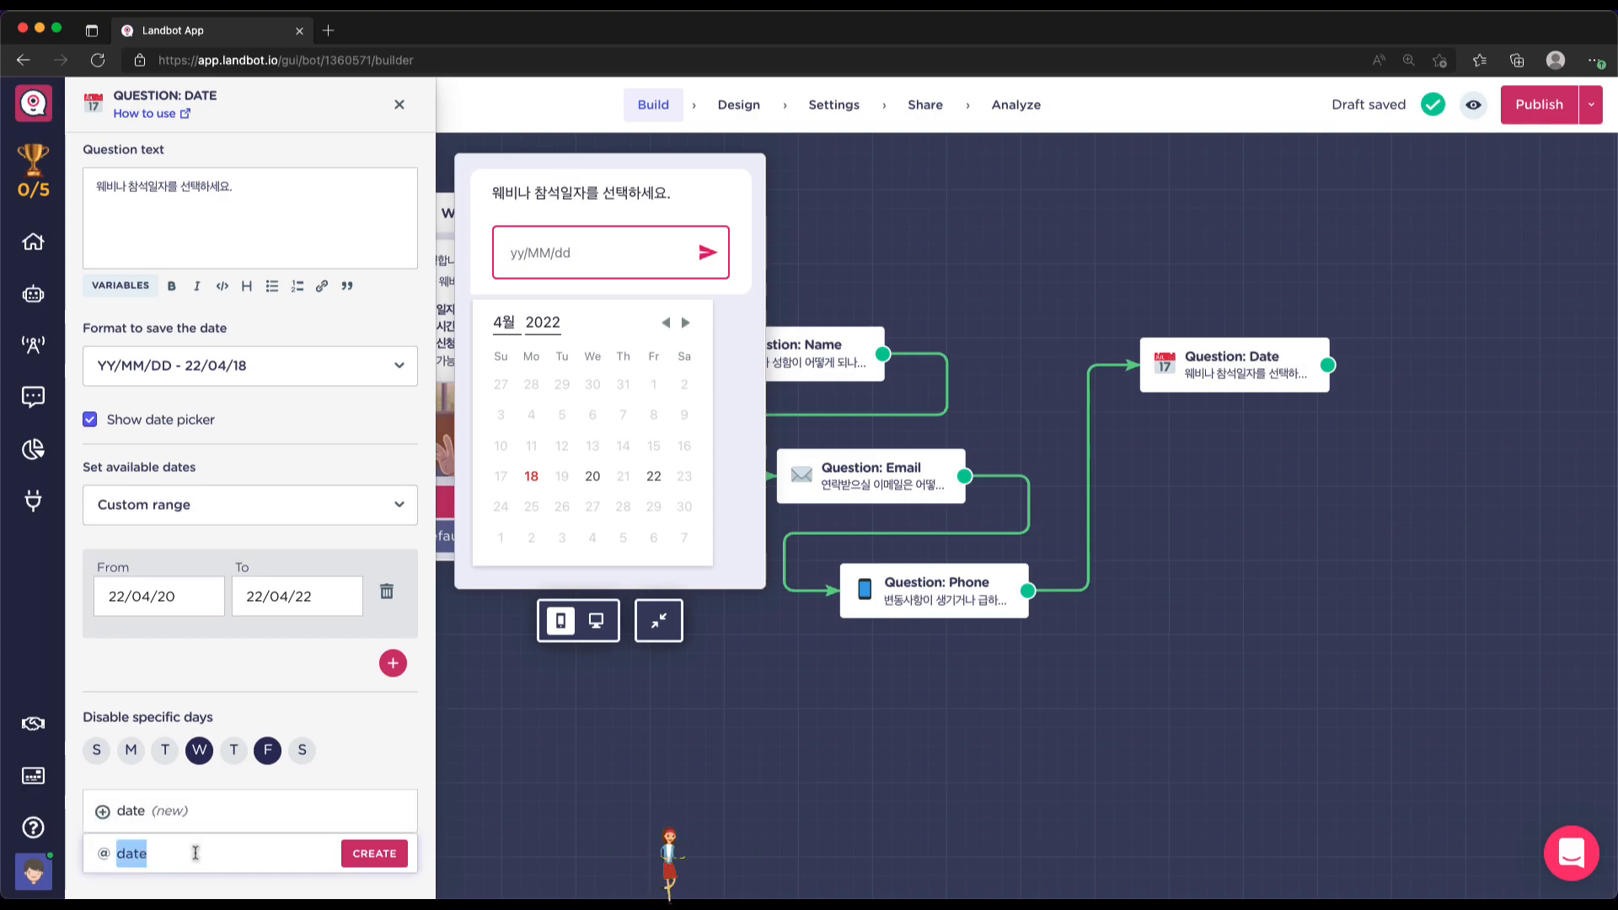
click(202, 853)
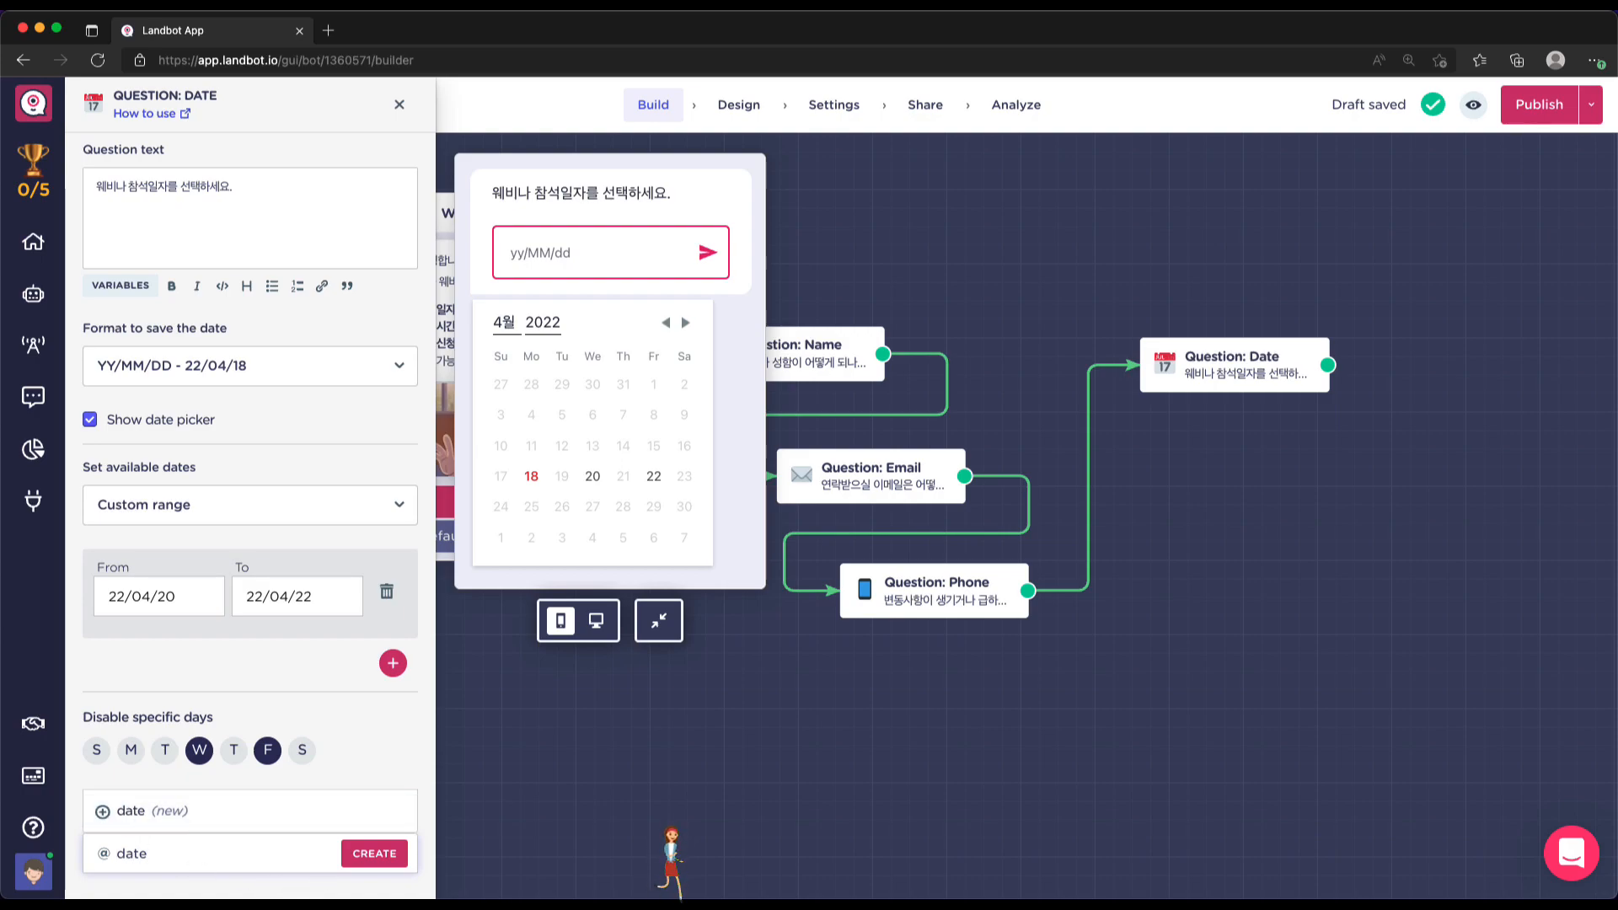
text(webinar)
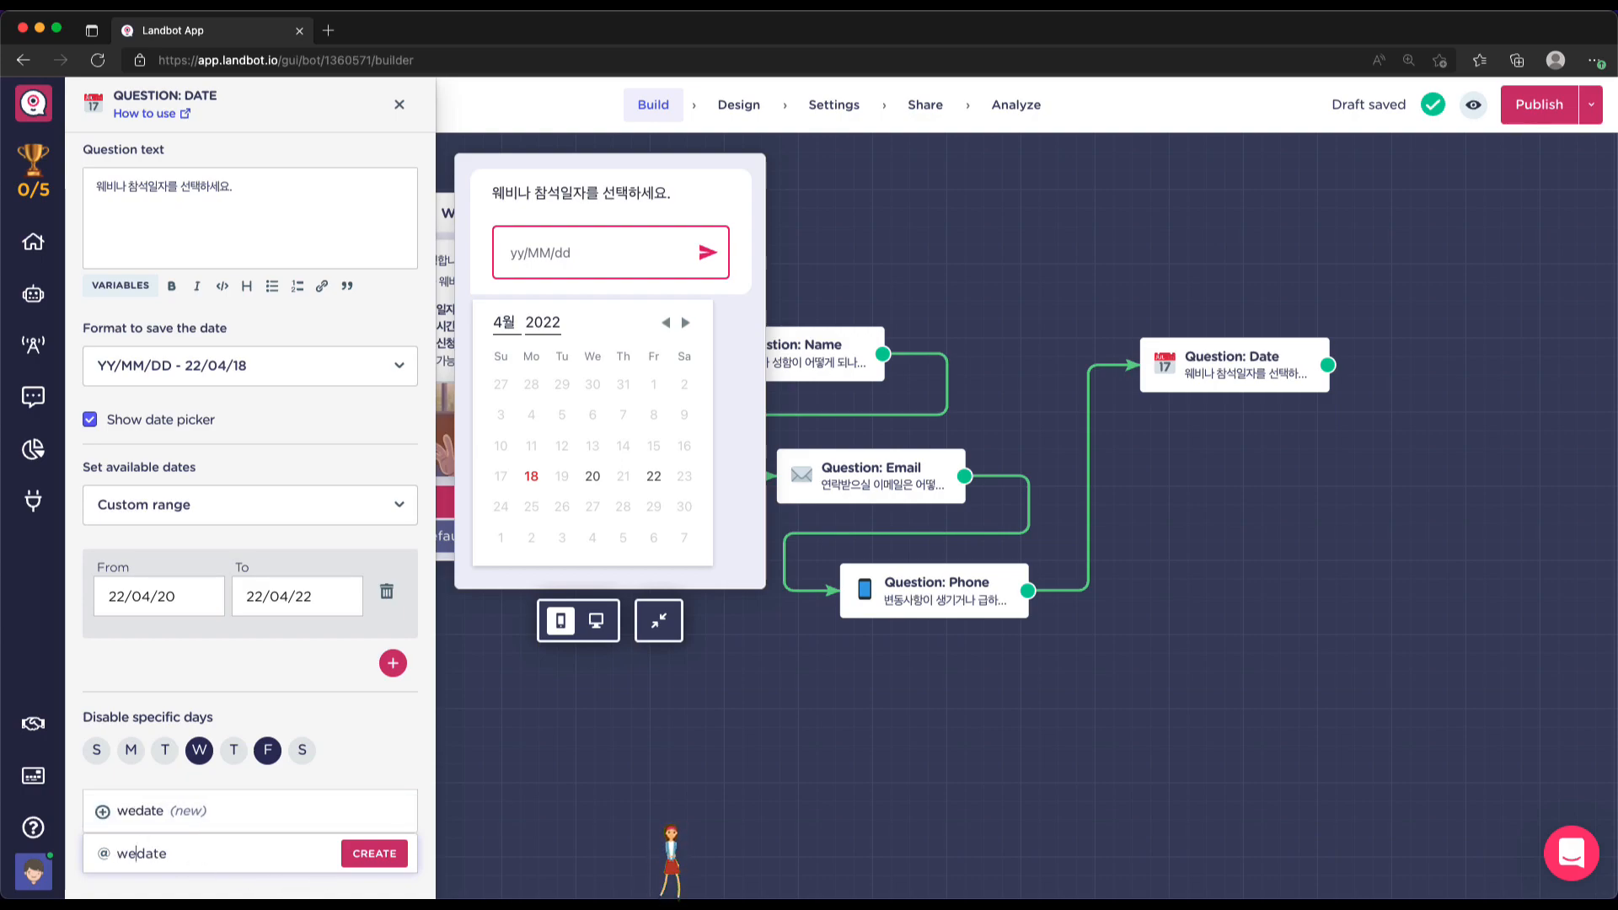
text(-)
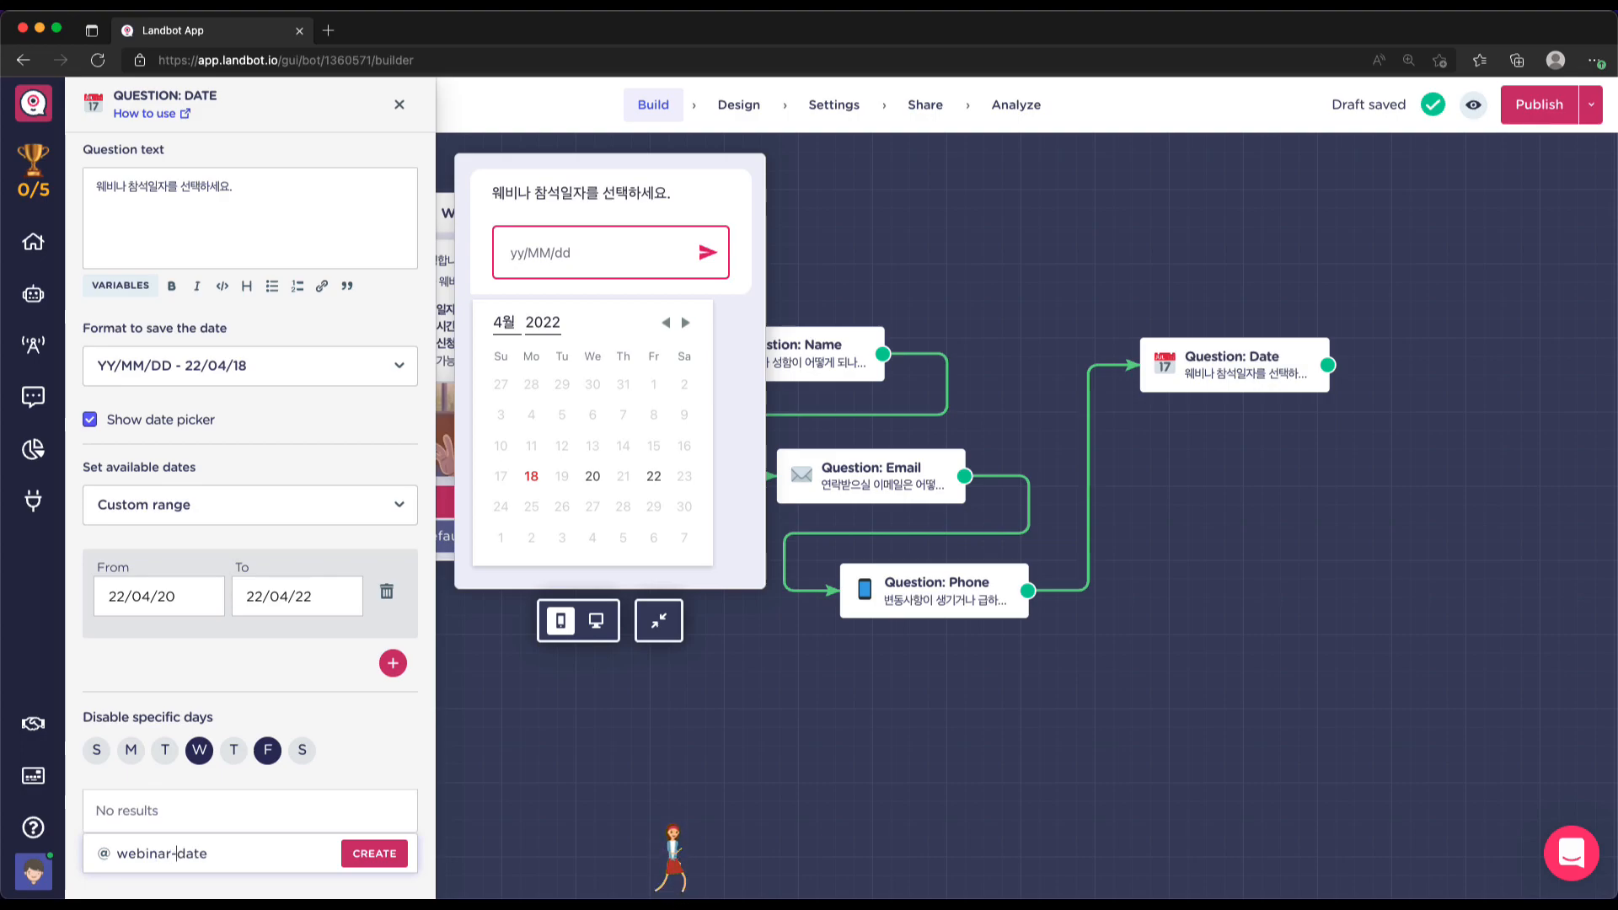
key(BackSpace)
text(_)
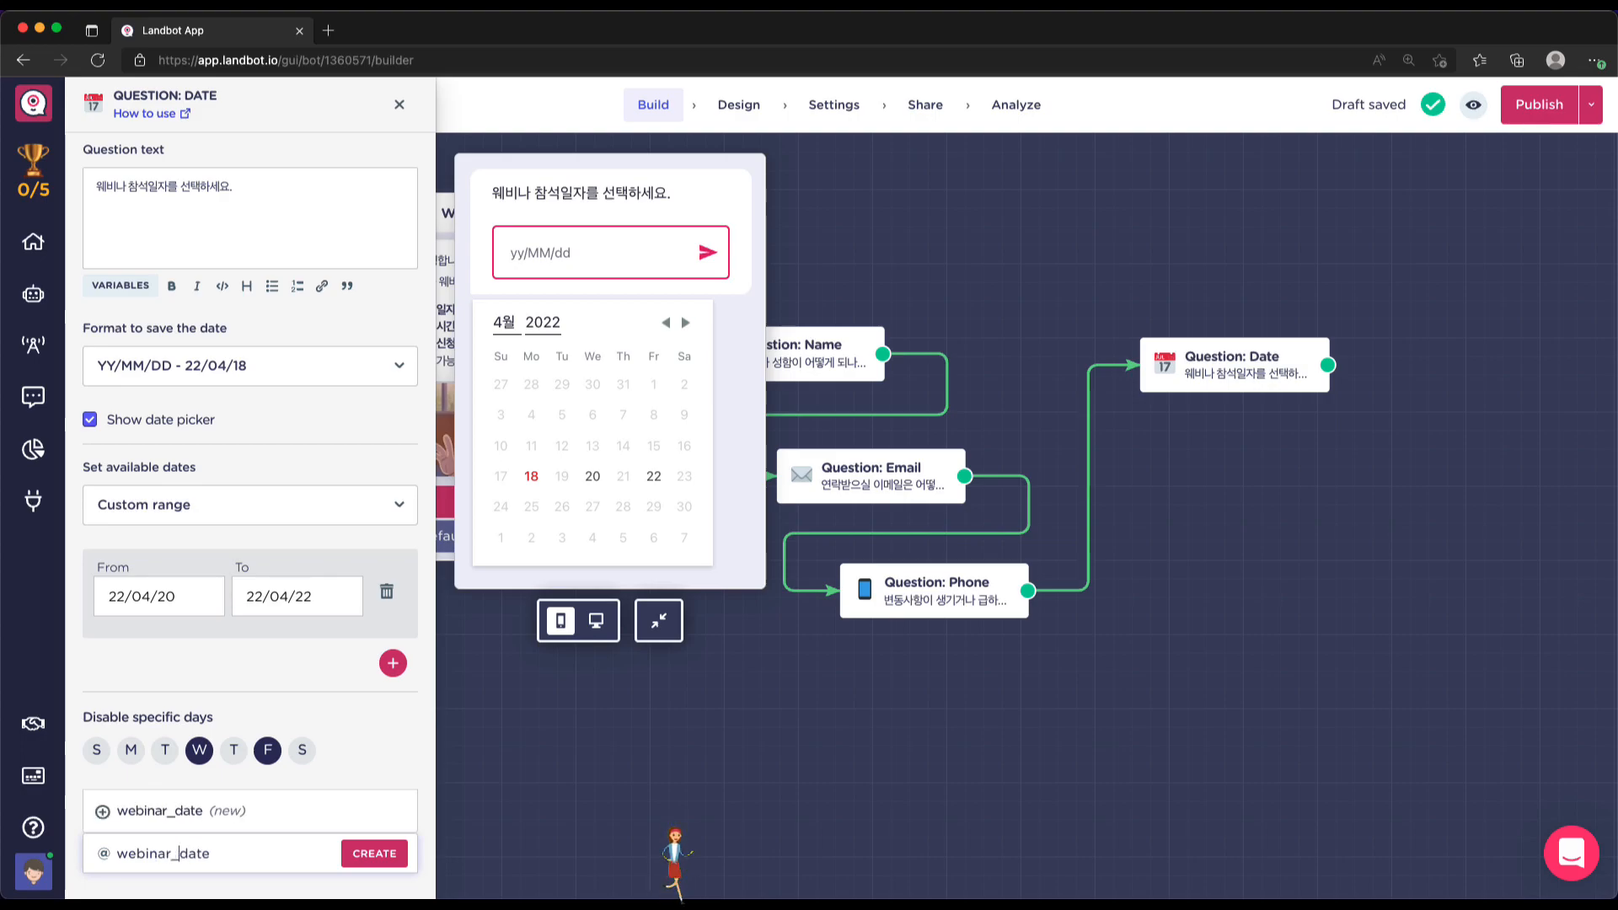
key(BackSpace)
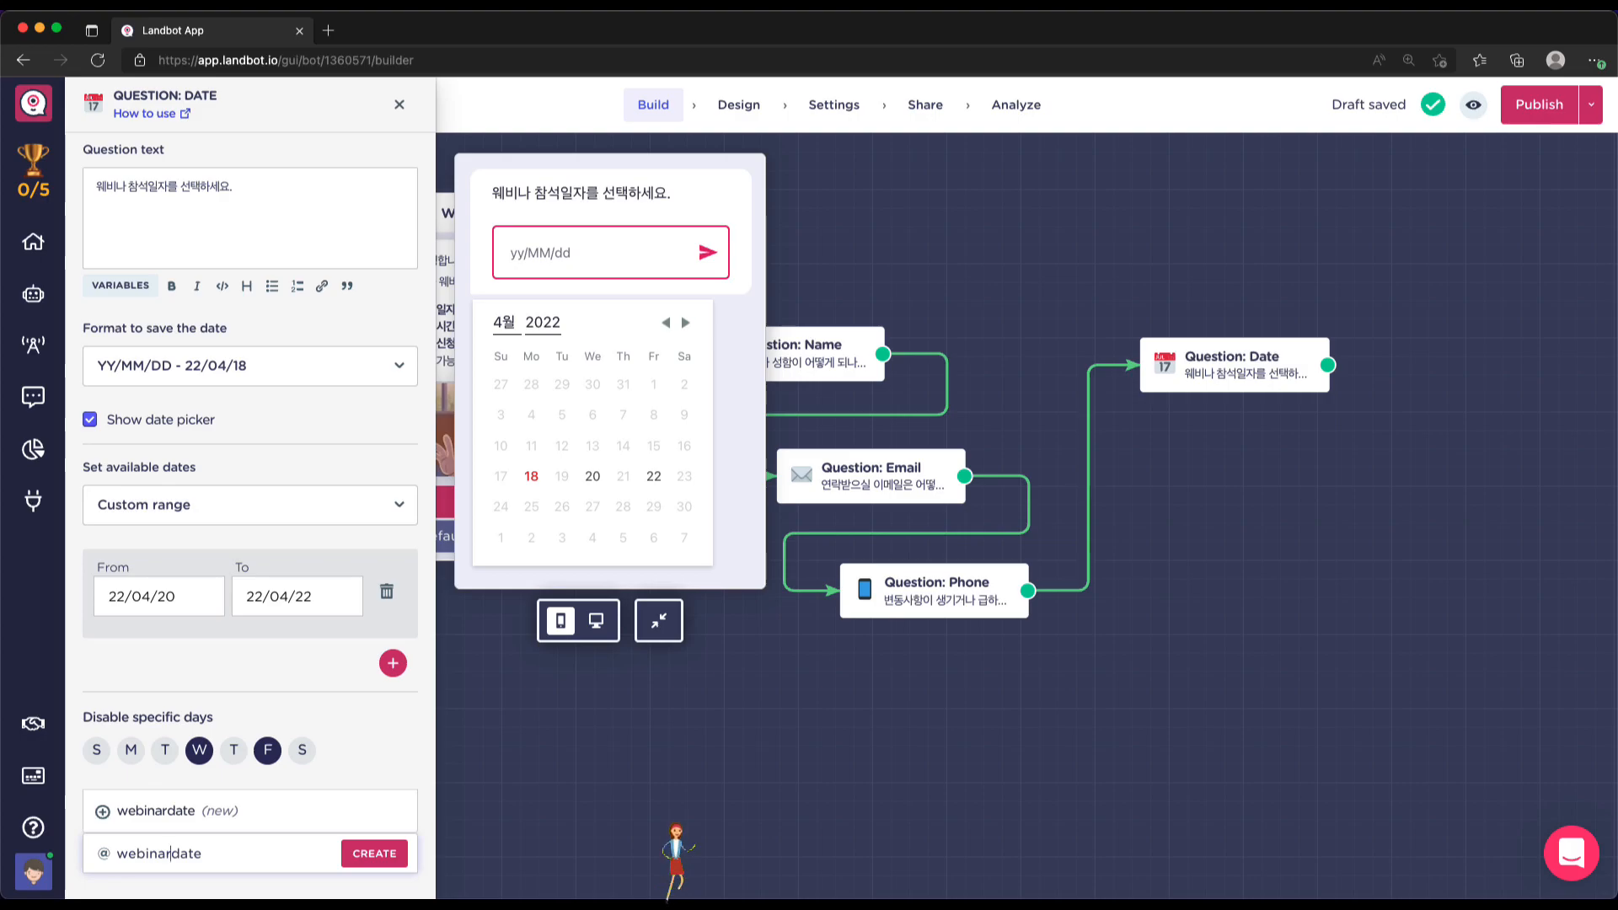
text(-)
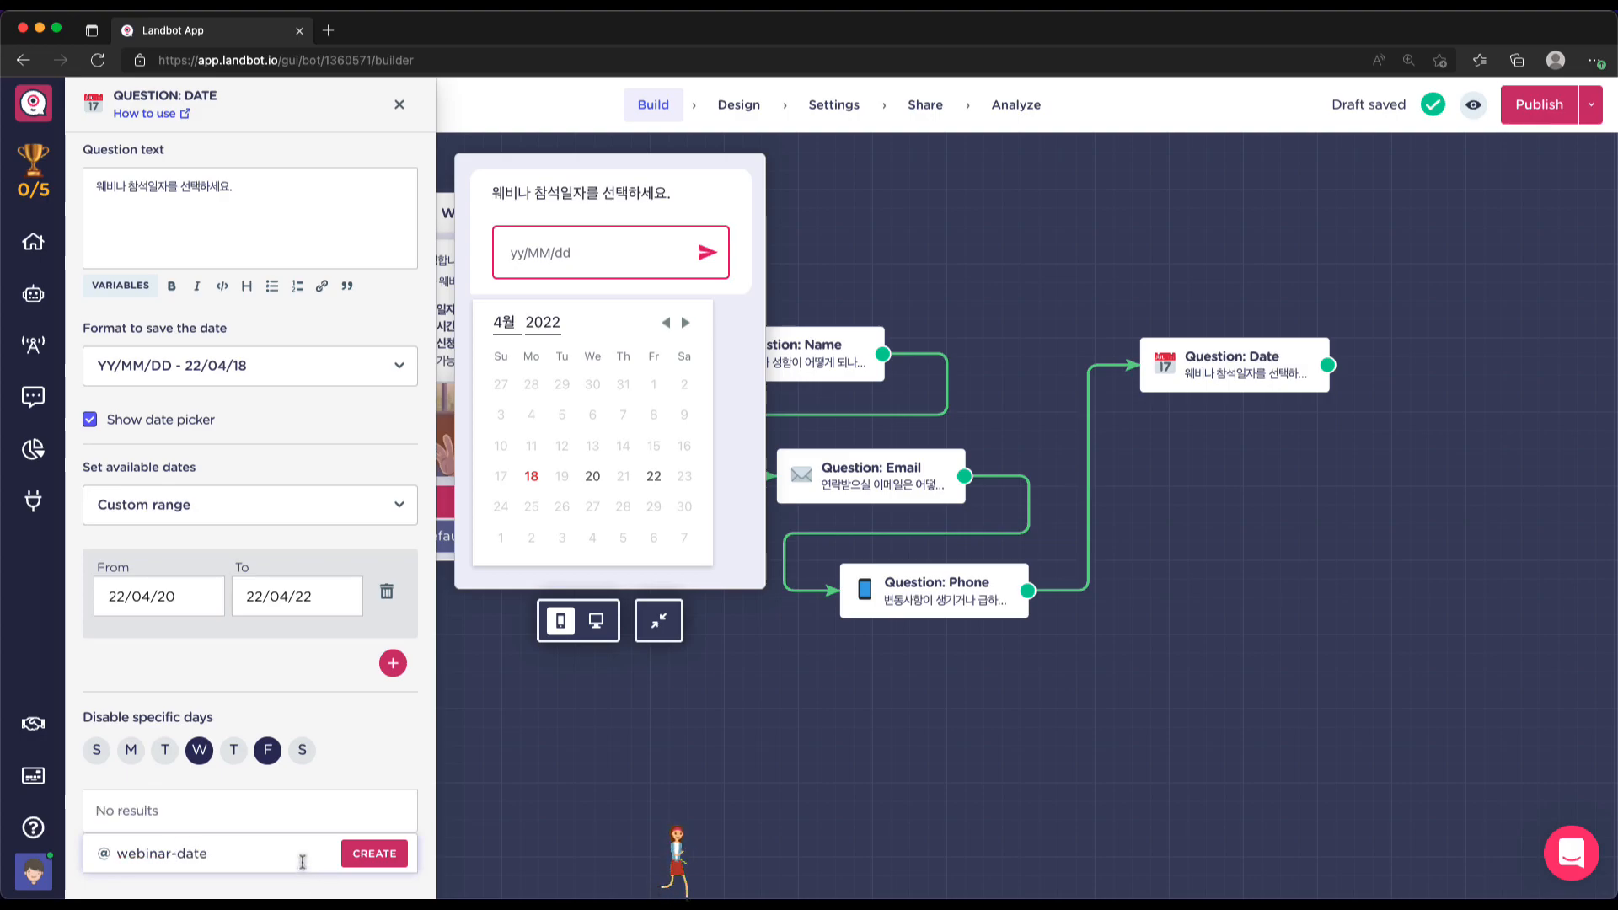
click(371, 861)
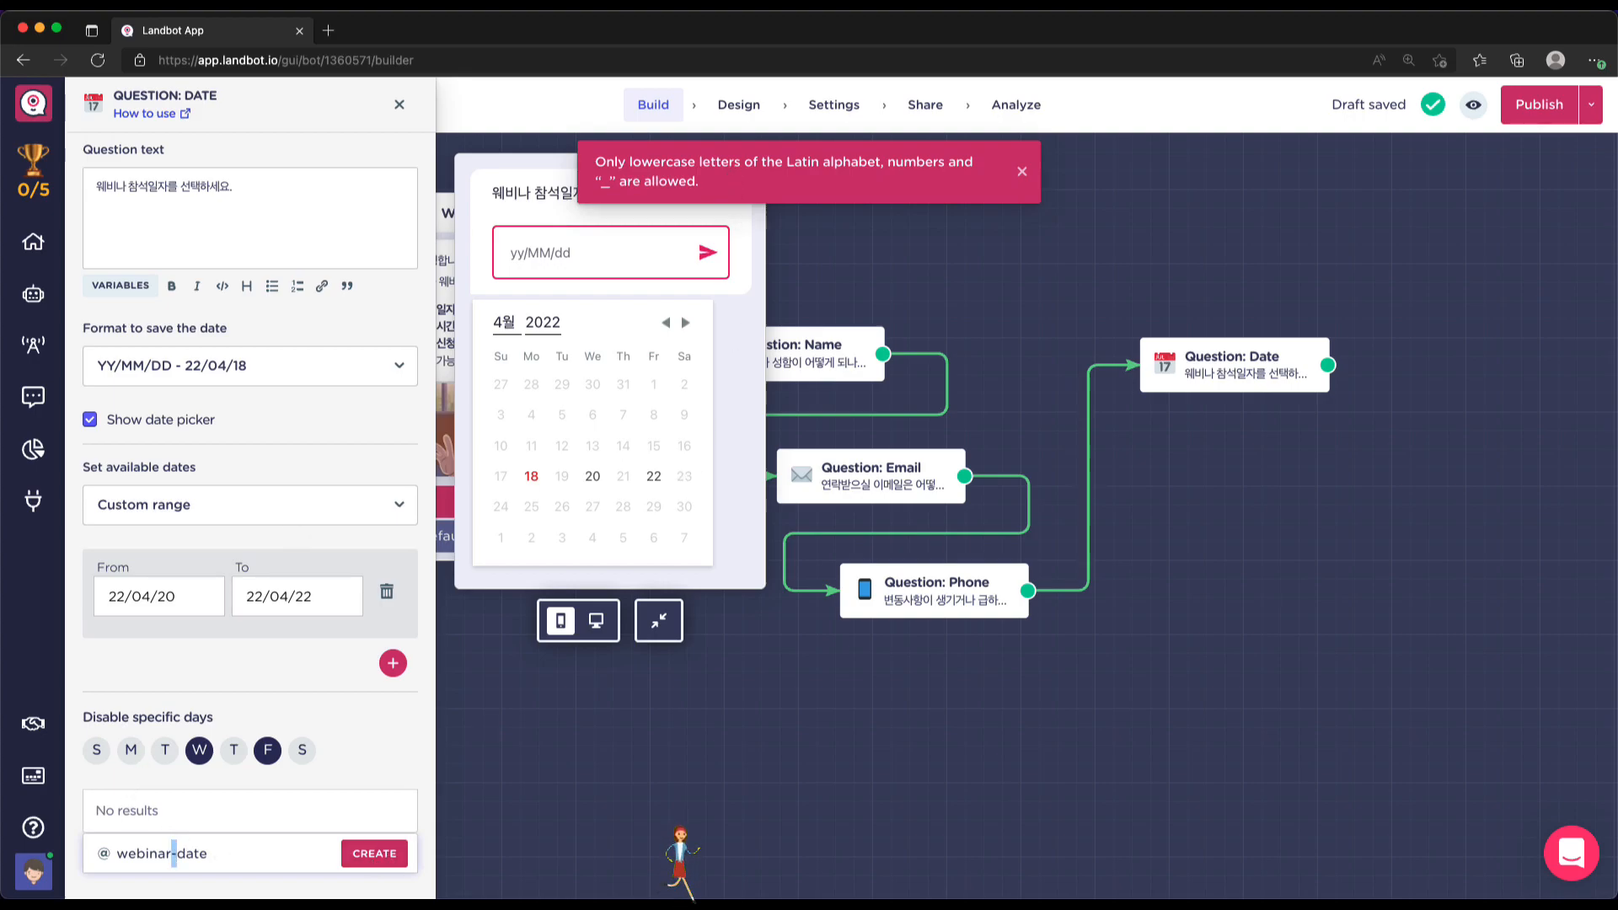
text(_)
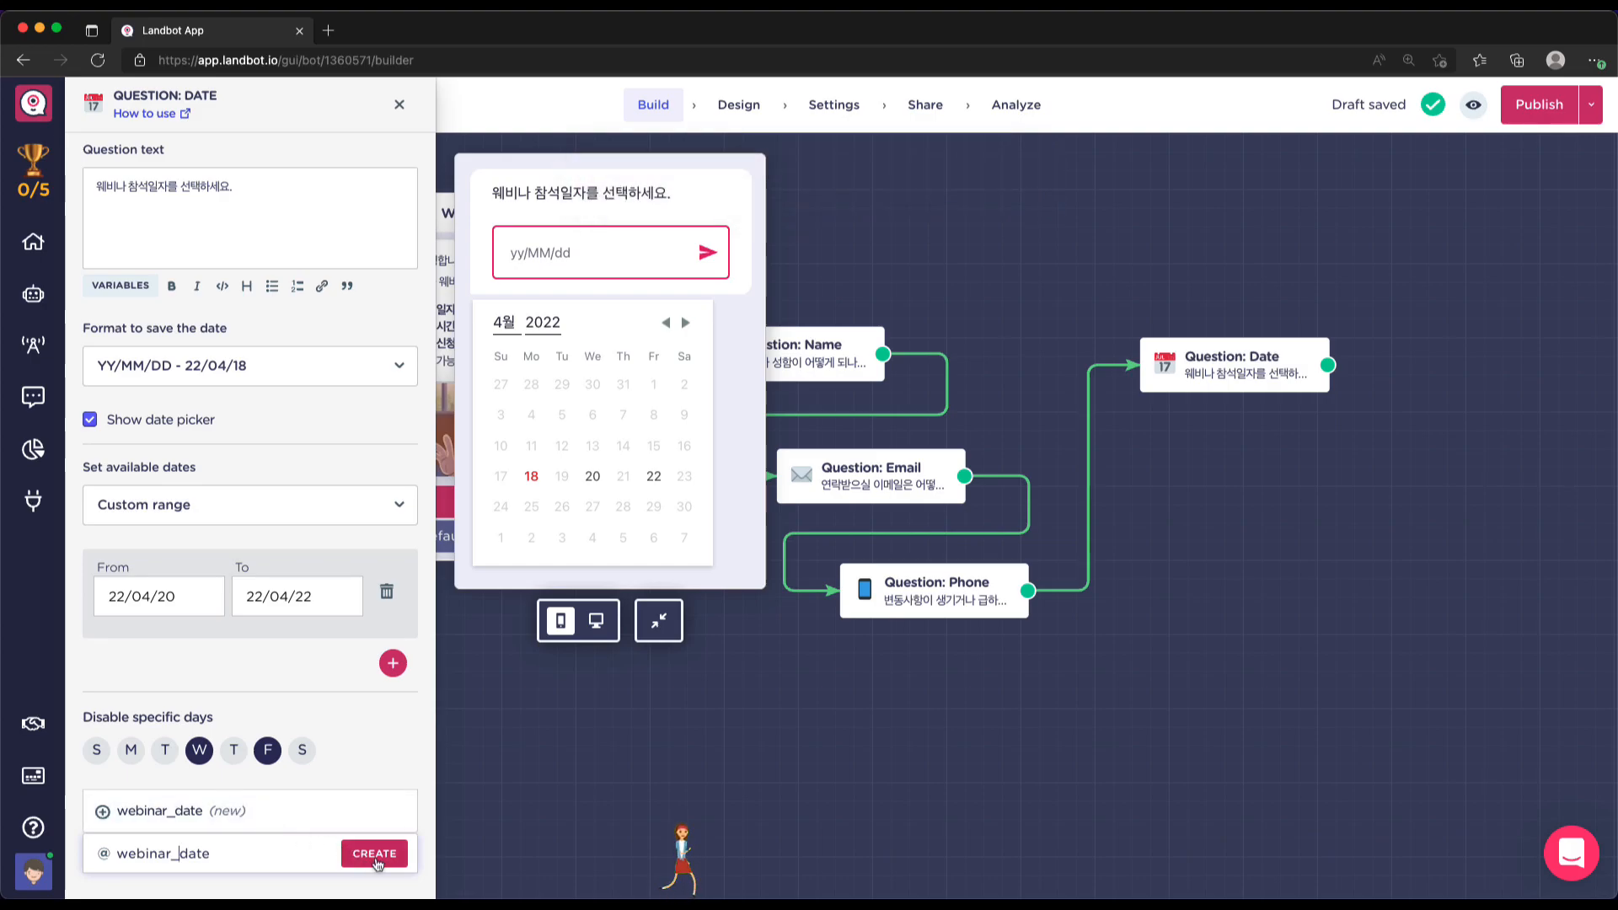
click(375, 855)
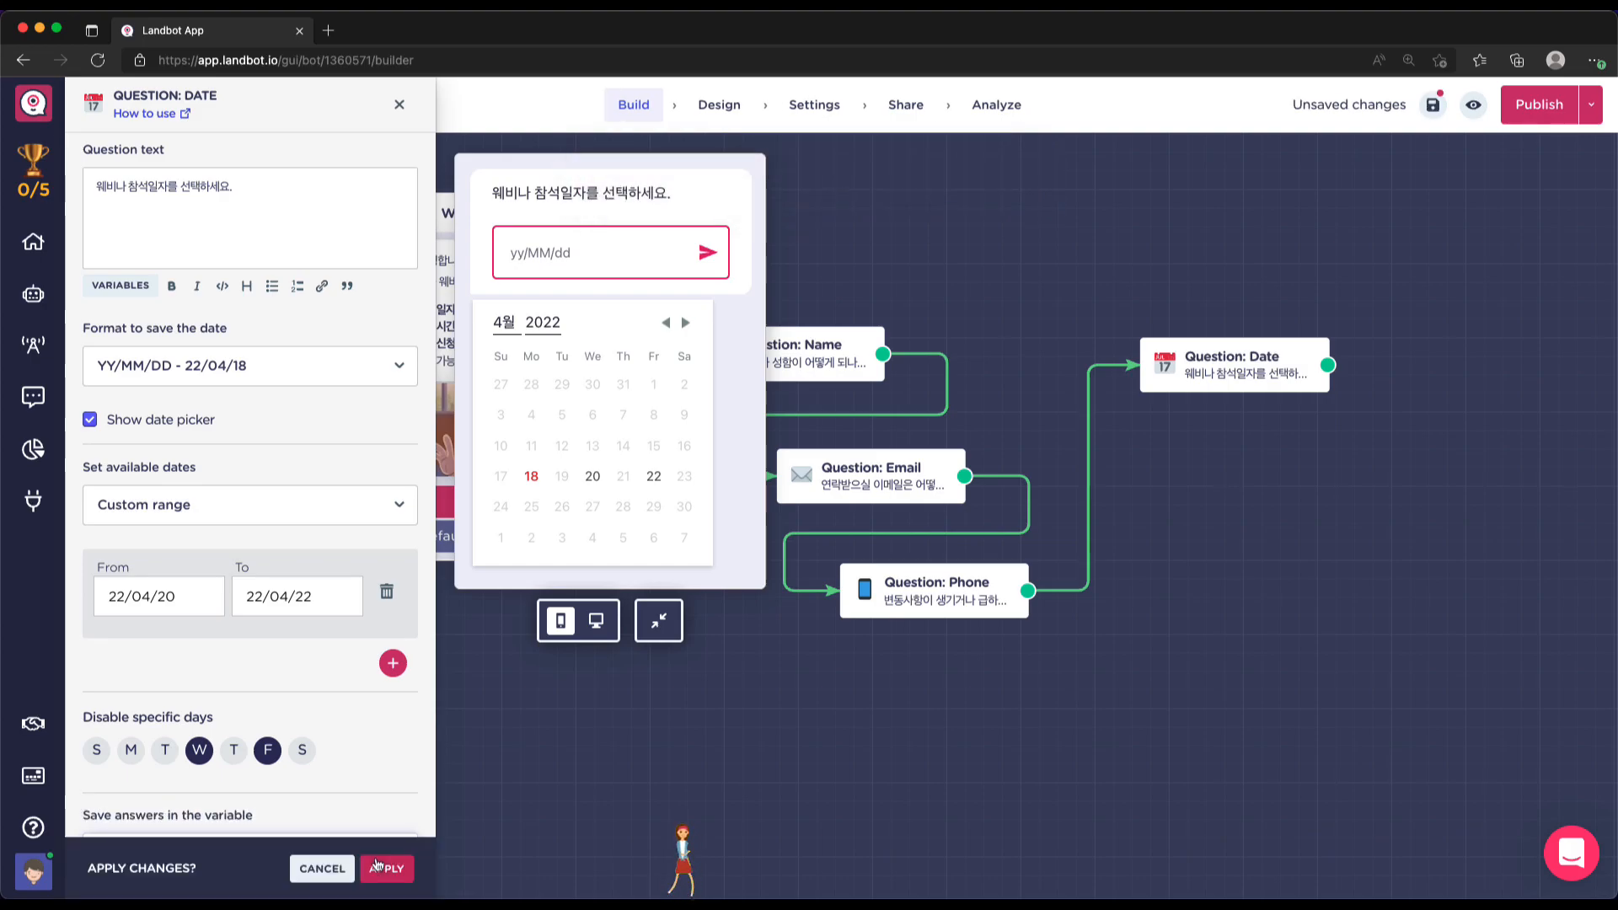
scroll(373, 787, down, 2)
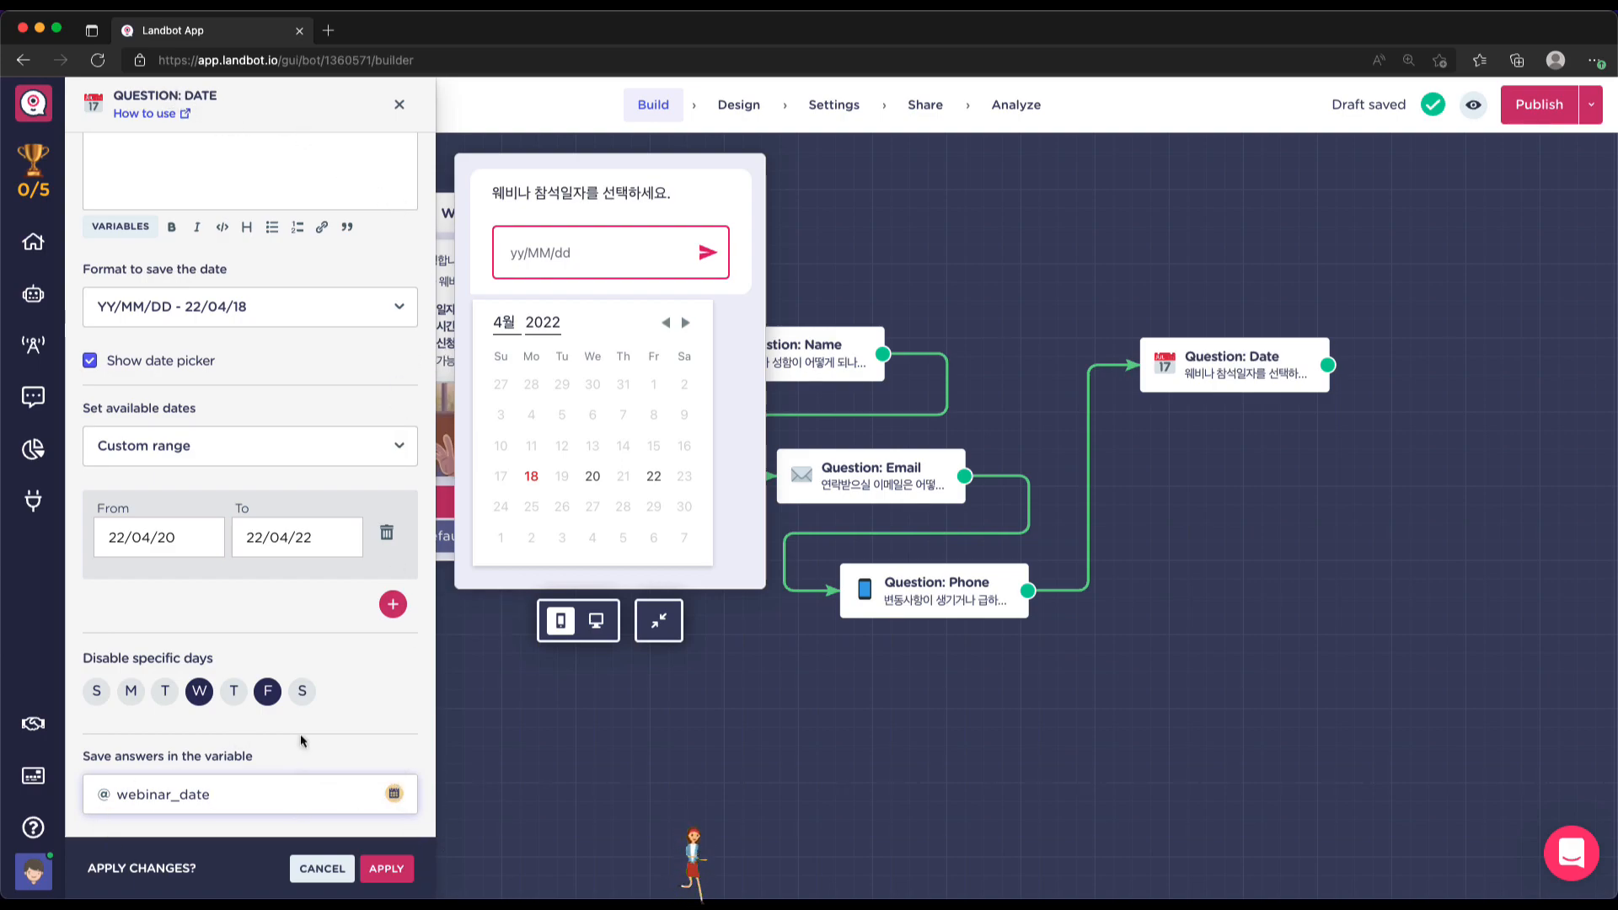
click(387, 870)
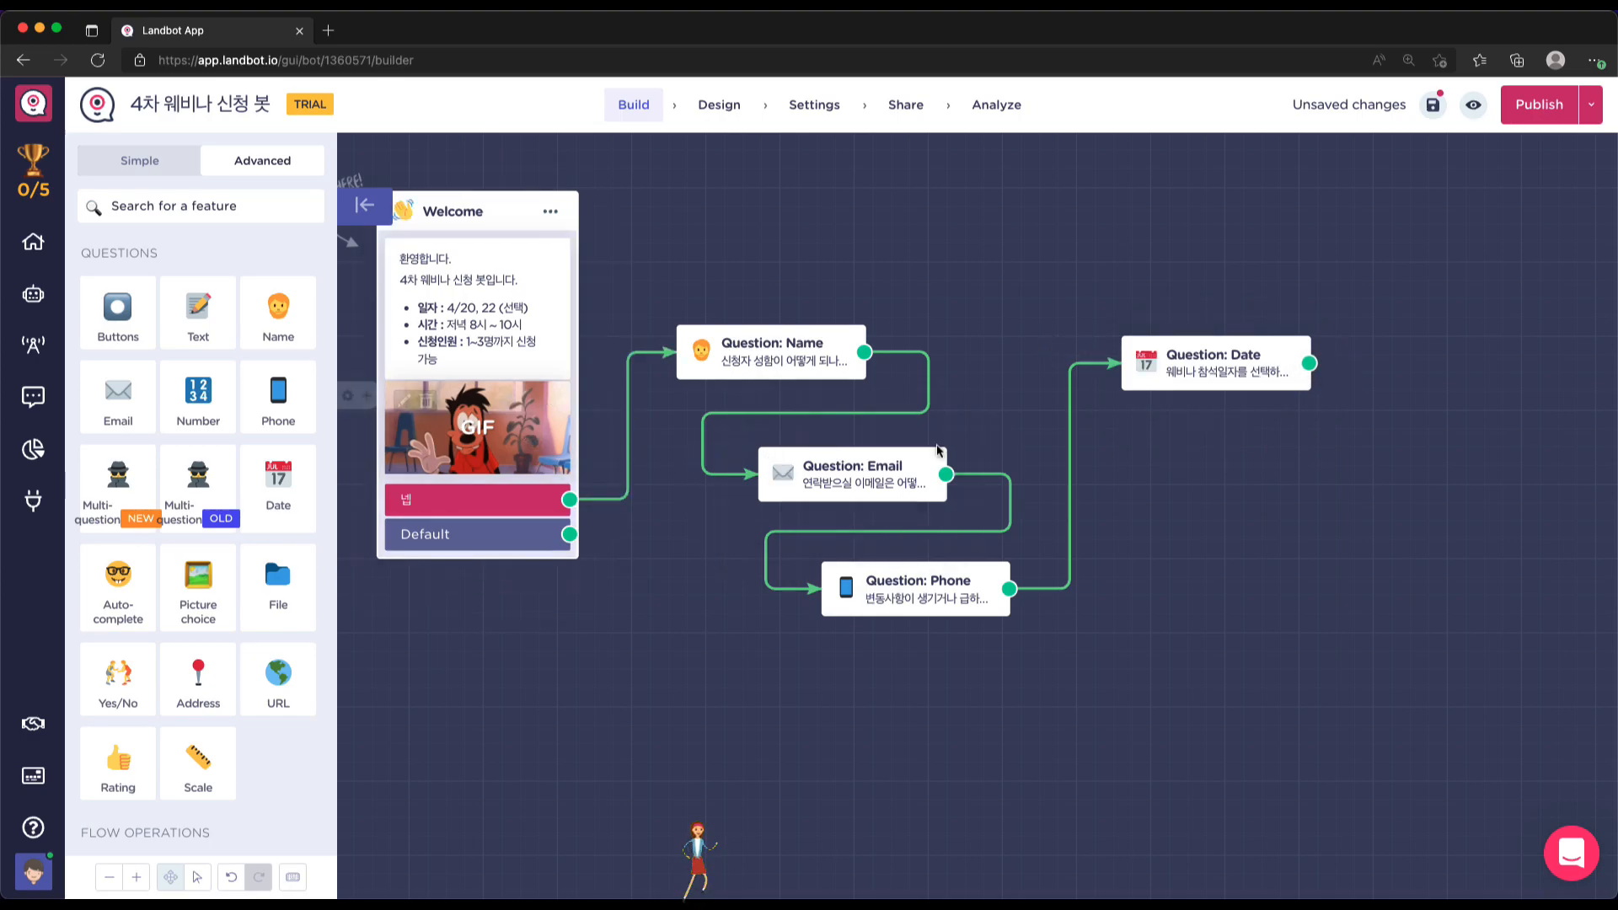
Attach a new Number question to the Date question's output via the 'num' search
drag(1308, 363, 1318, 515)
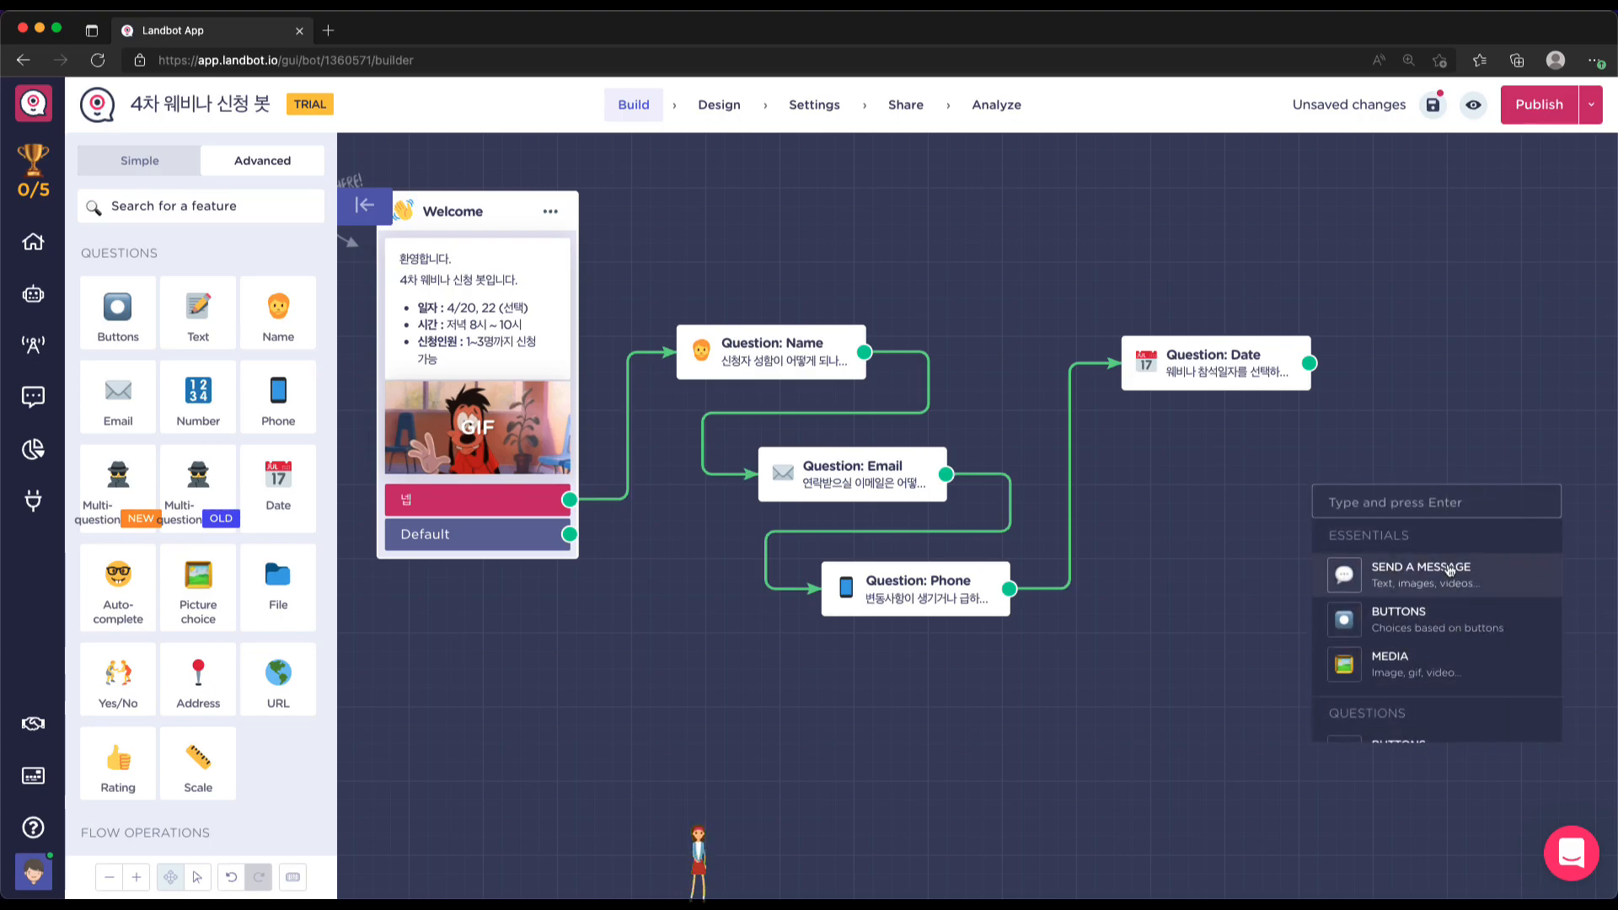
text(num)
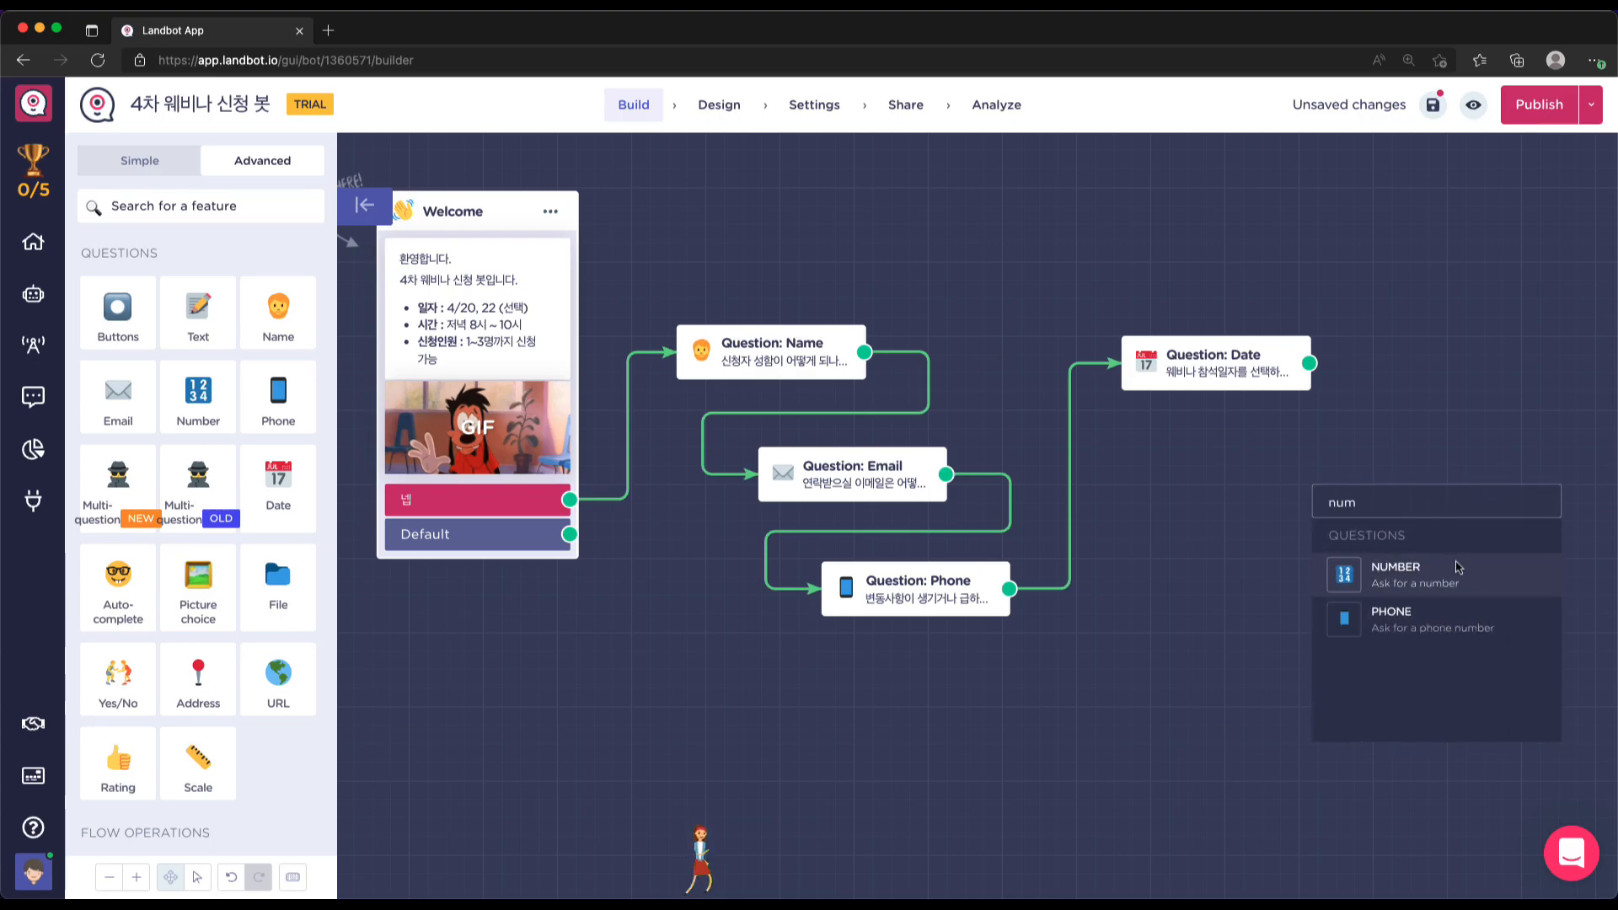
click(1439, 574)
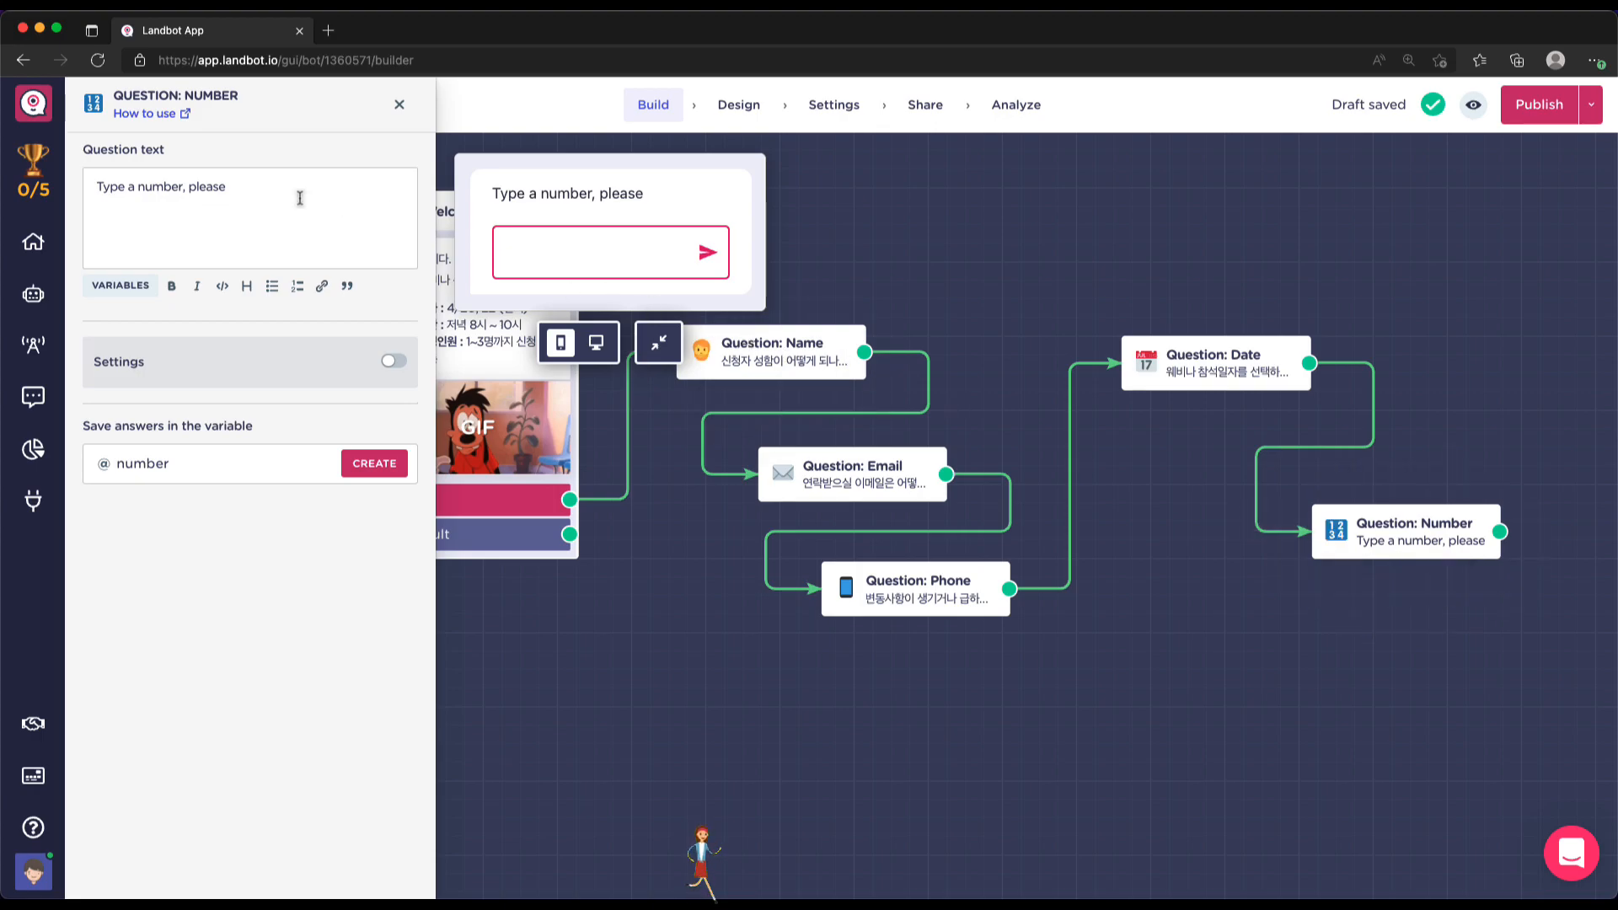
Change the Number question's text to '참석하실 인원 수를 알려주세요'
triple_click(241, 191)
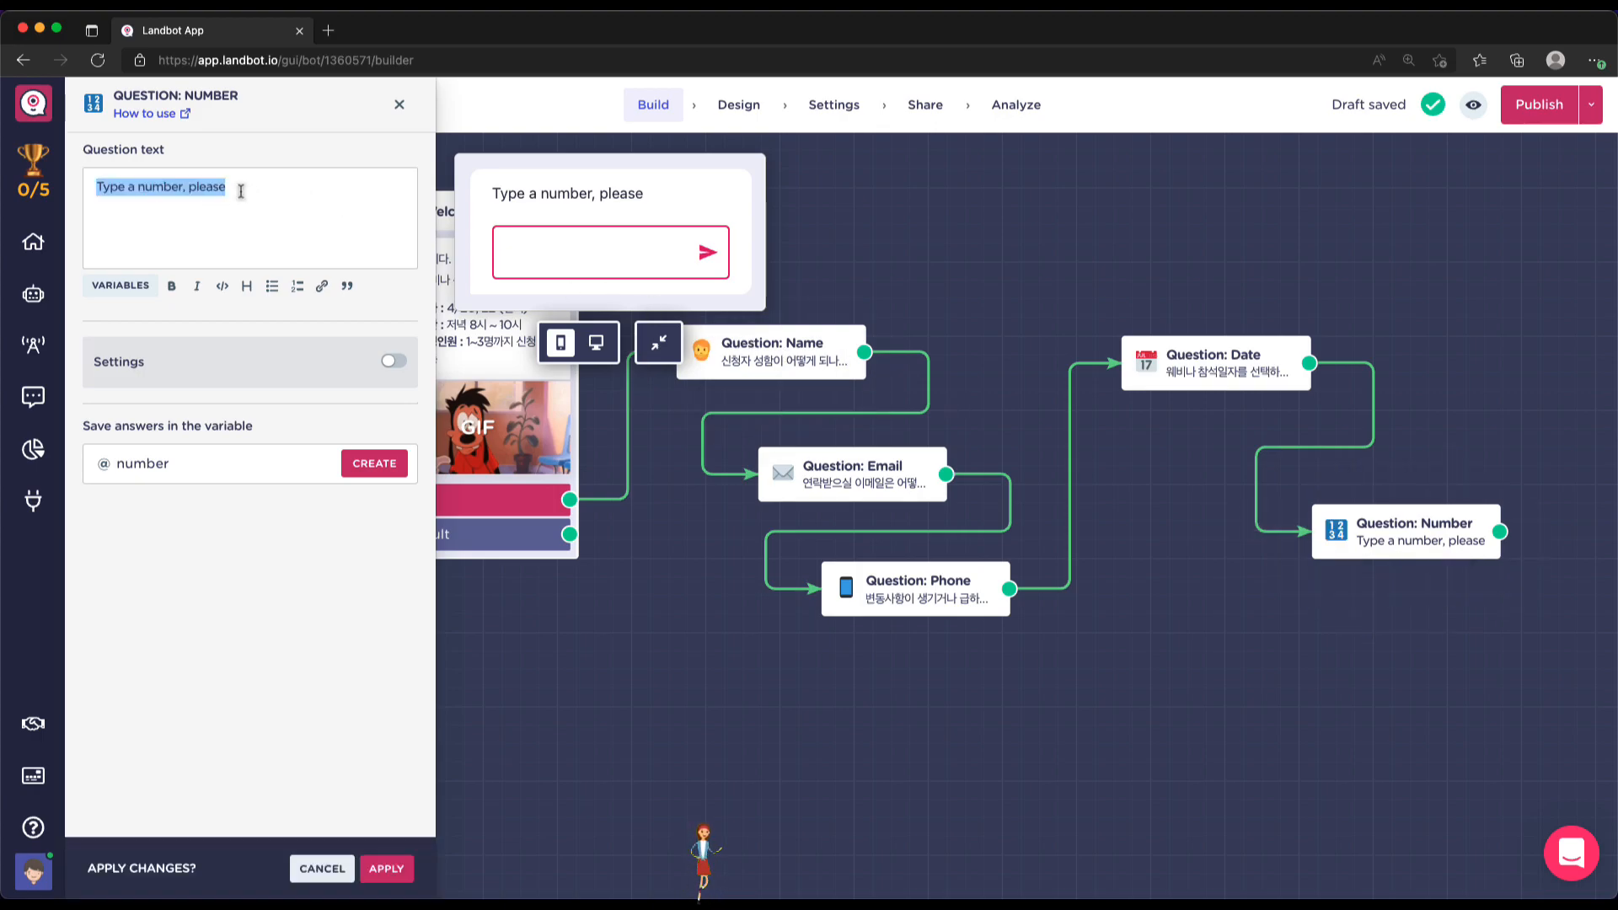
text(ㅅ)
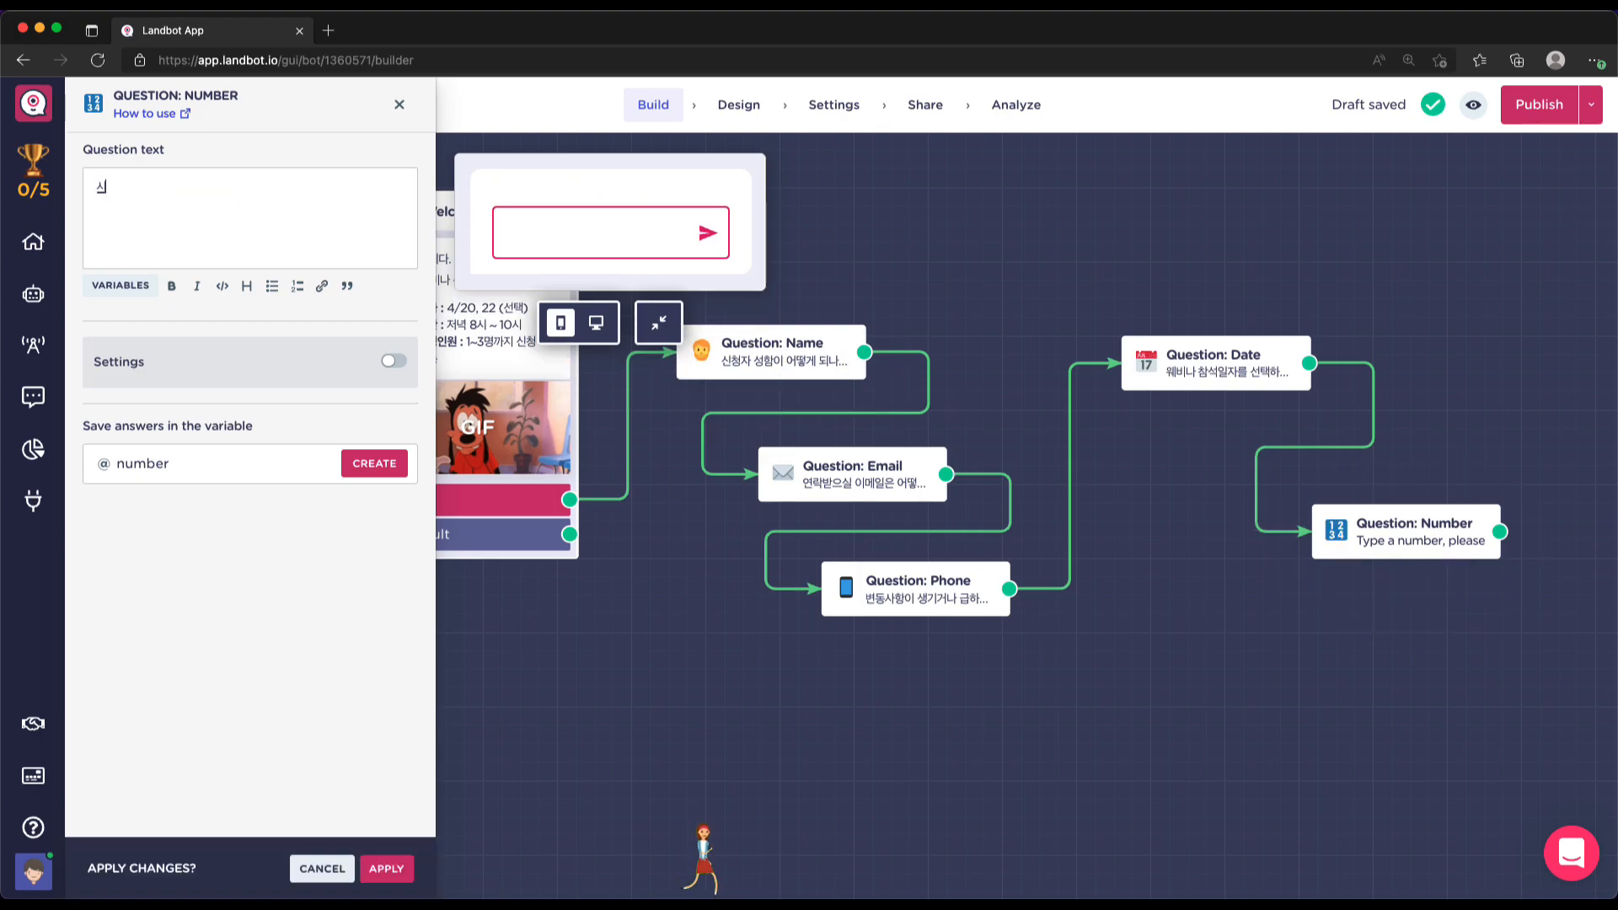
key(BackSpace)
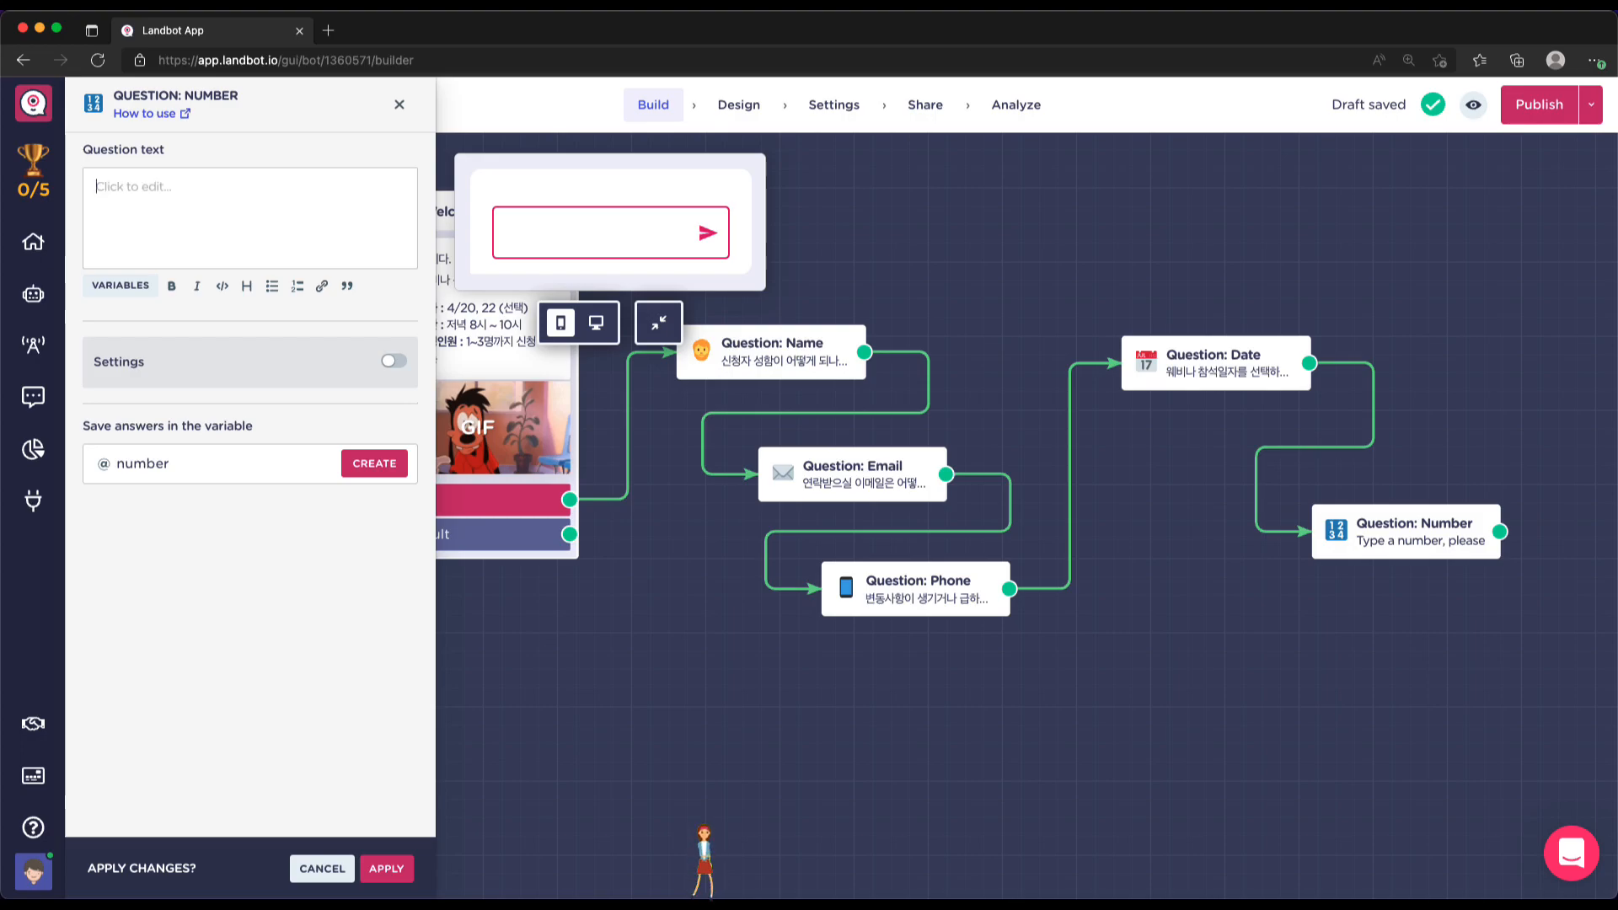
text(참석하실 인원)
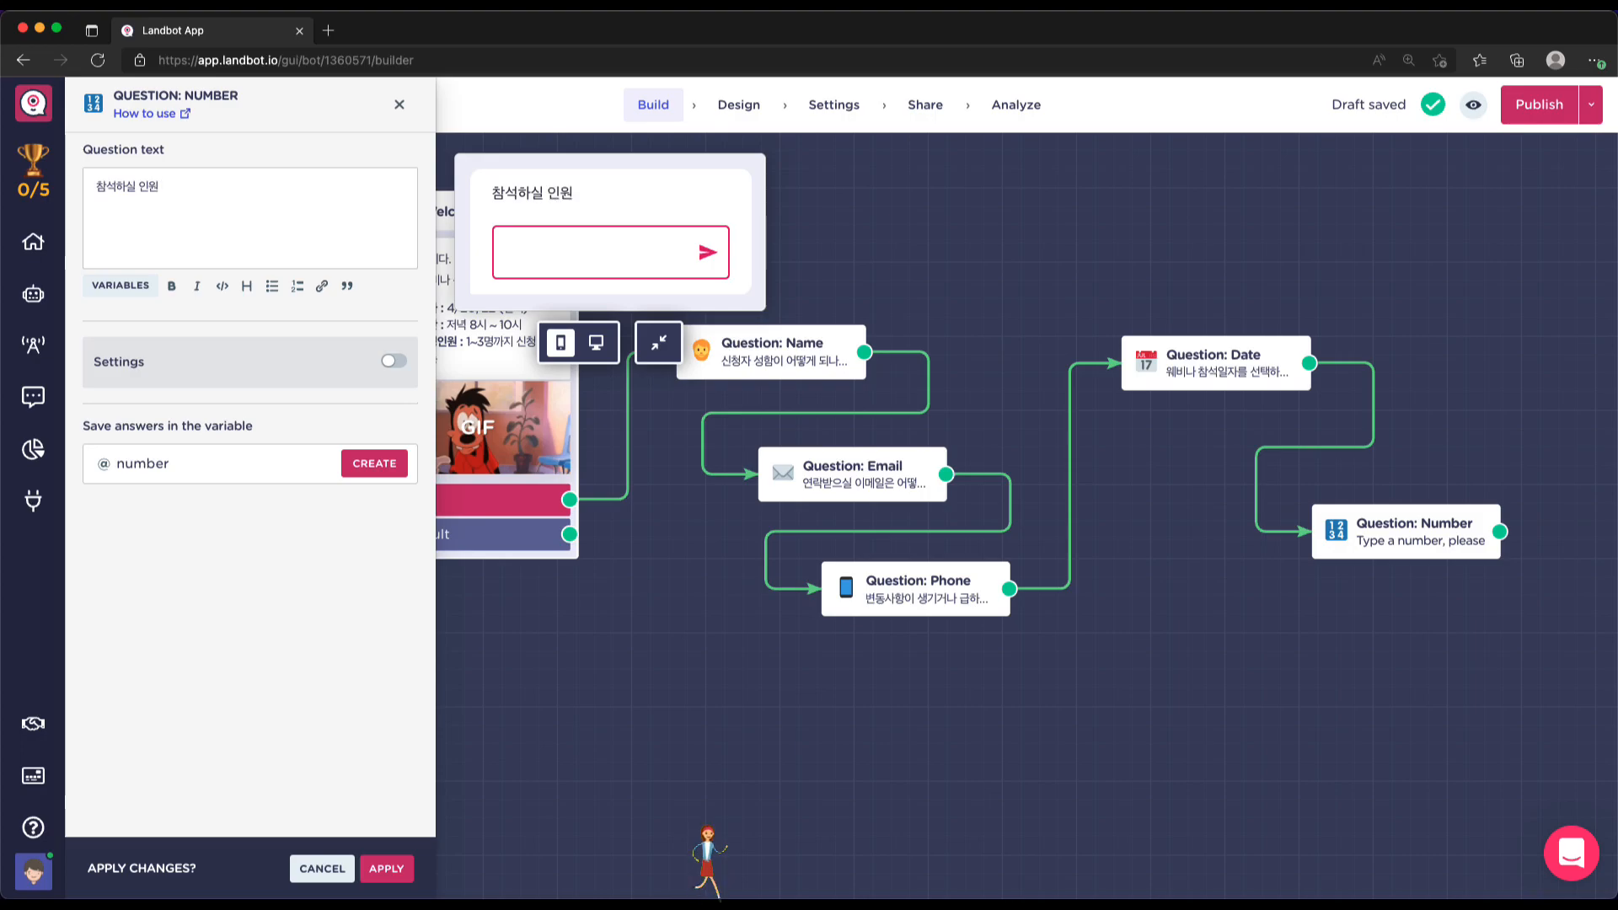
text( 수를 알려주세)
text(요)
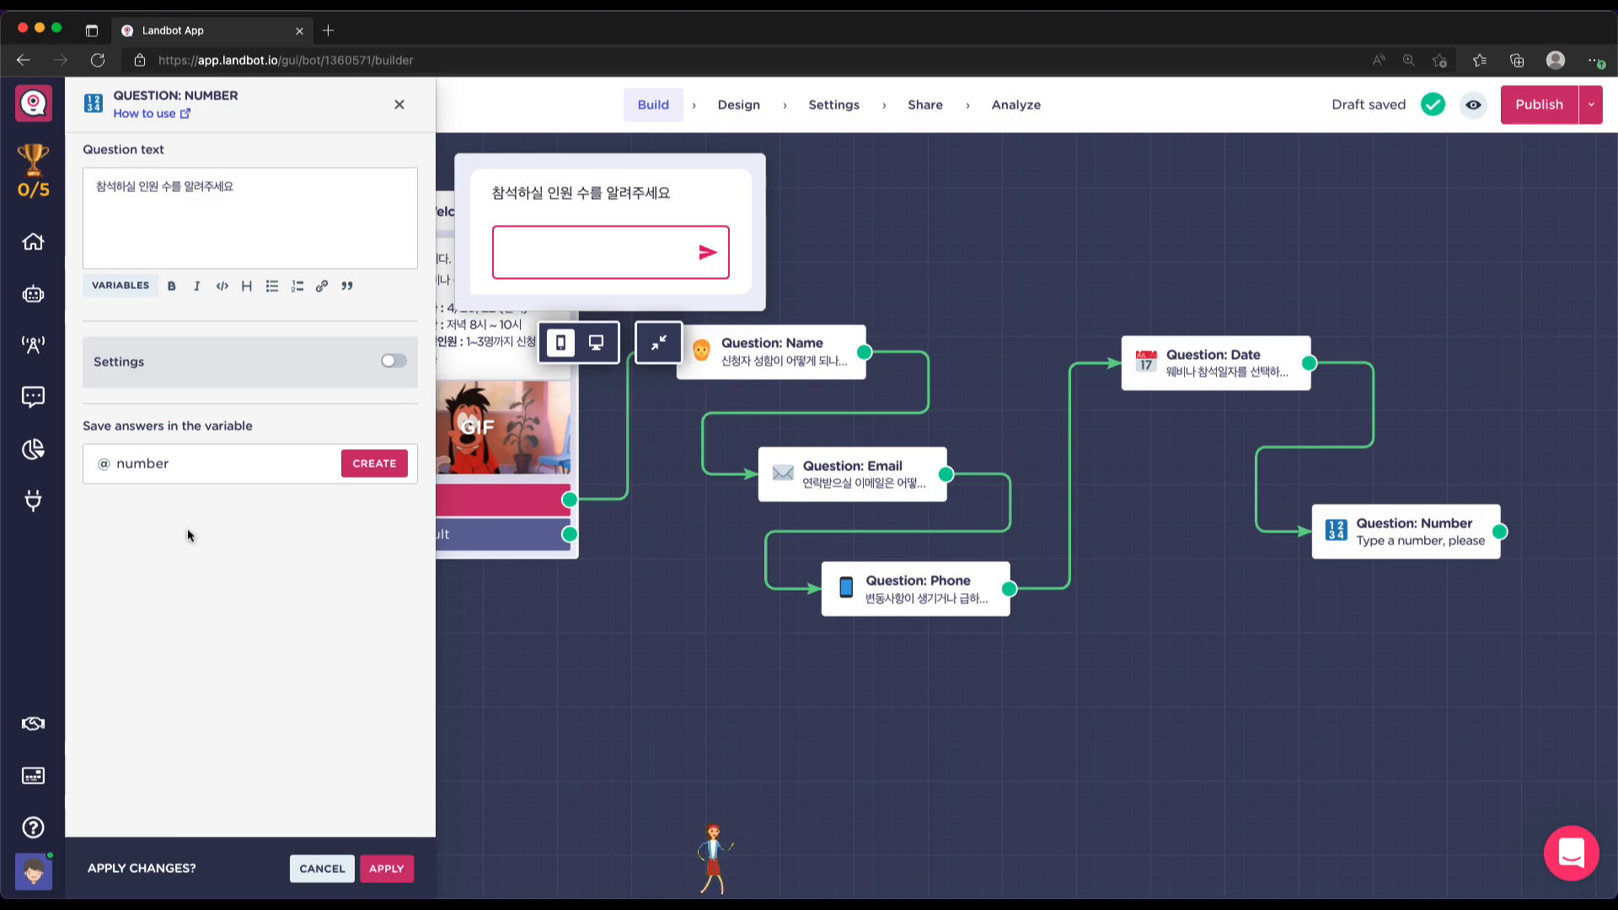
Store the Number question's answer in a newly created 'people' variable and apply
click(391, 362)
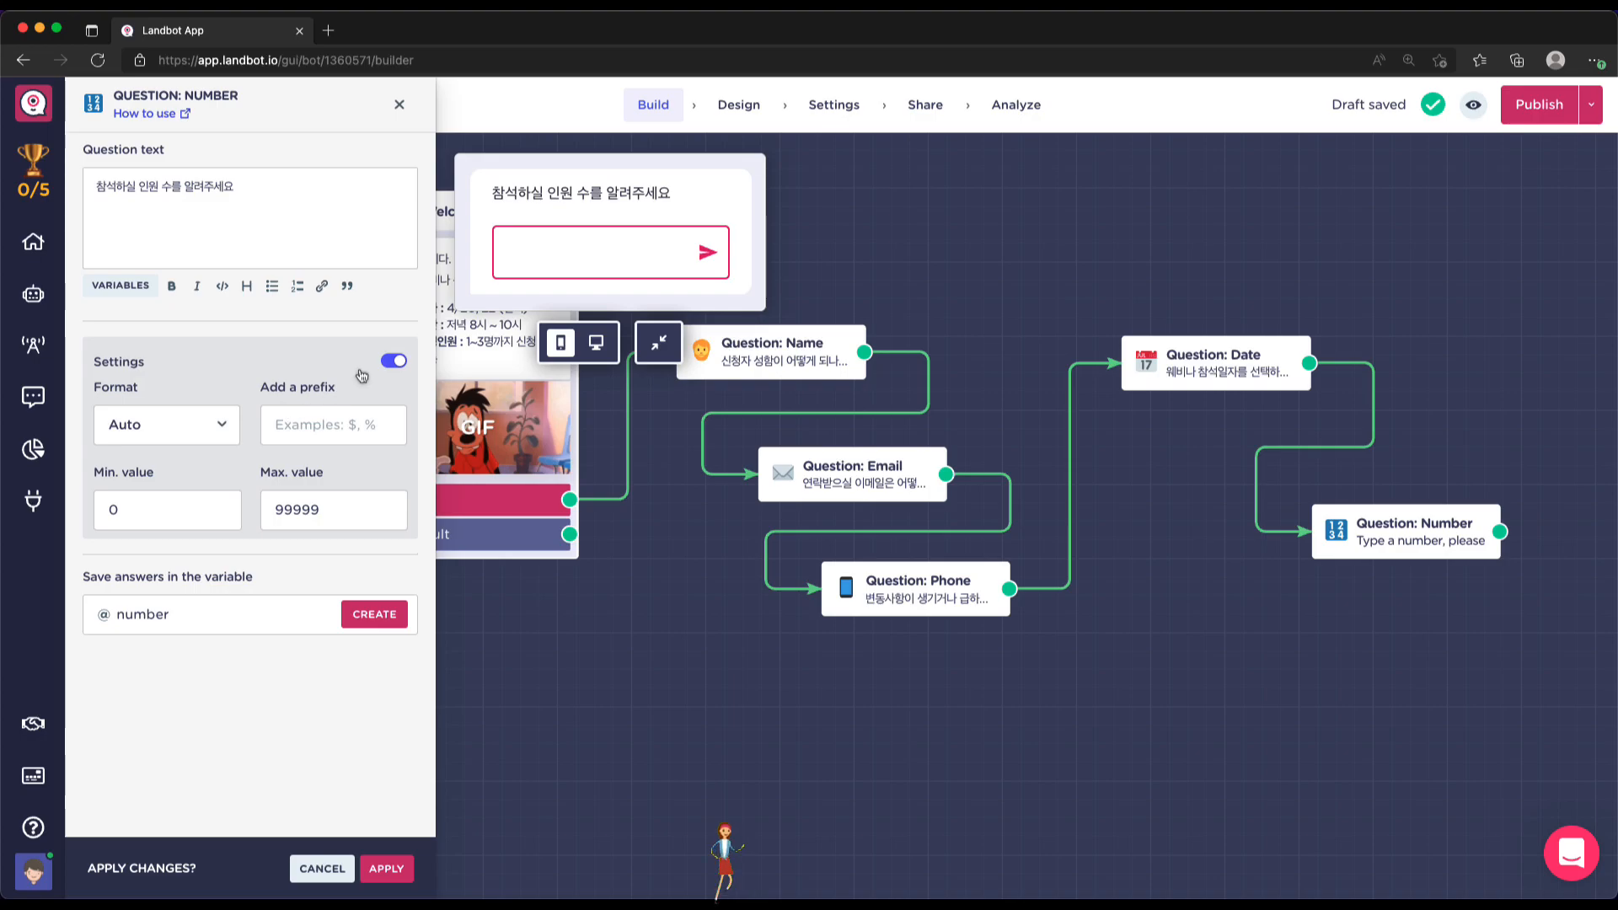
click(391, 362)
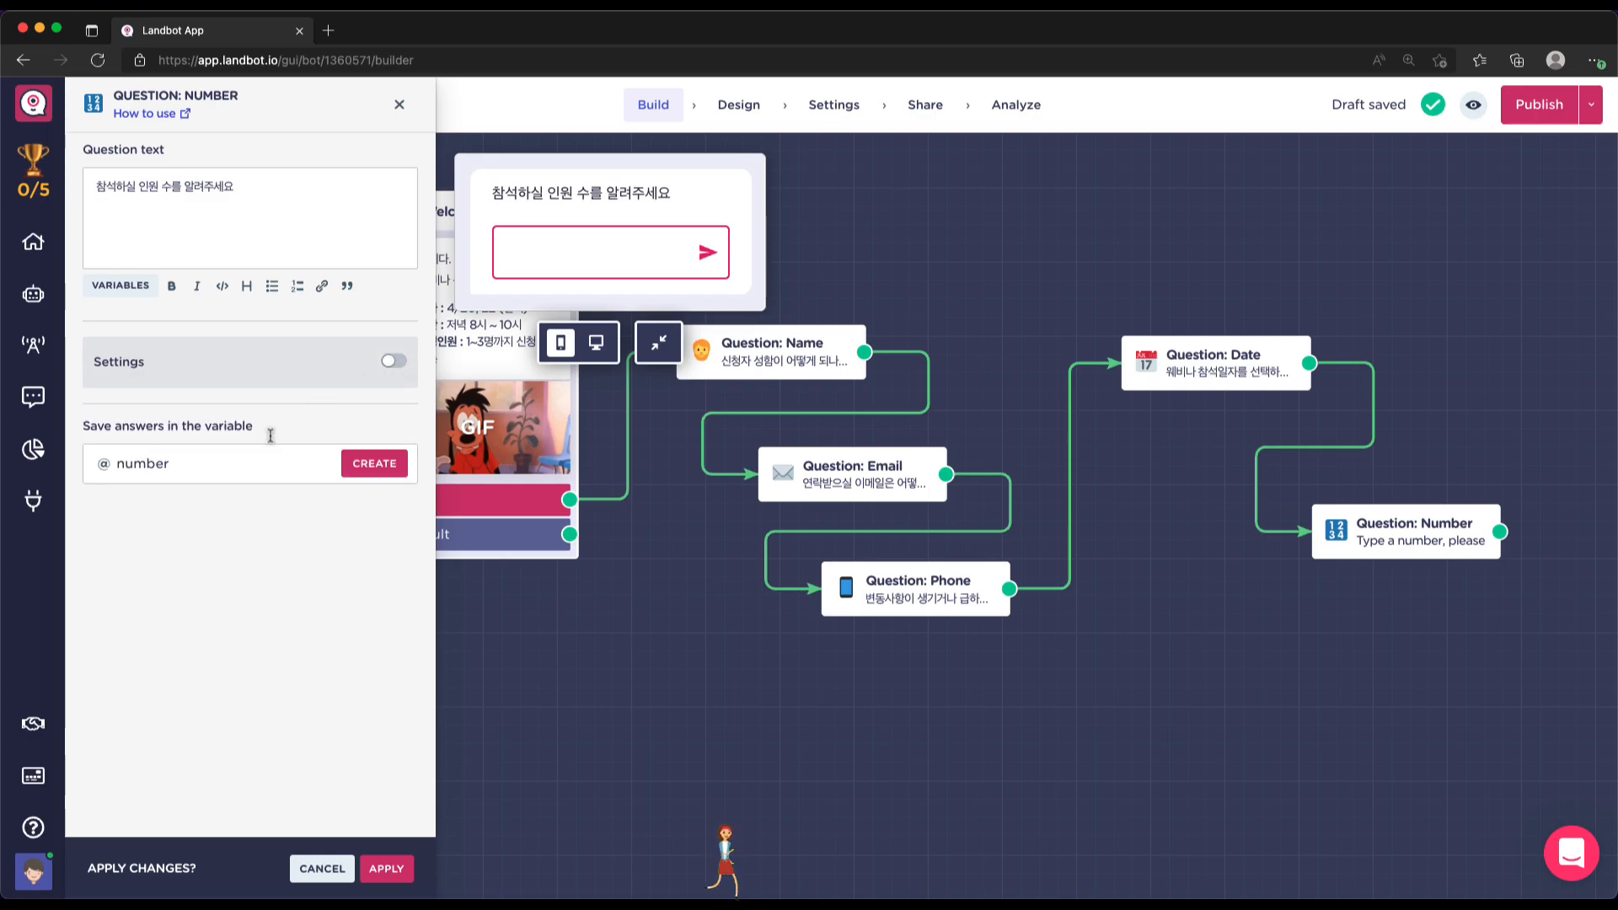
click(205, 466)
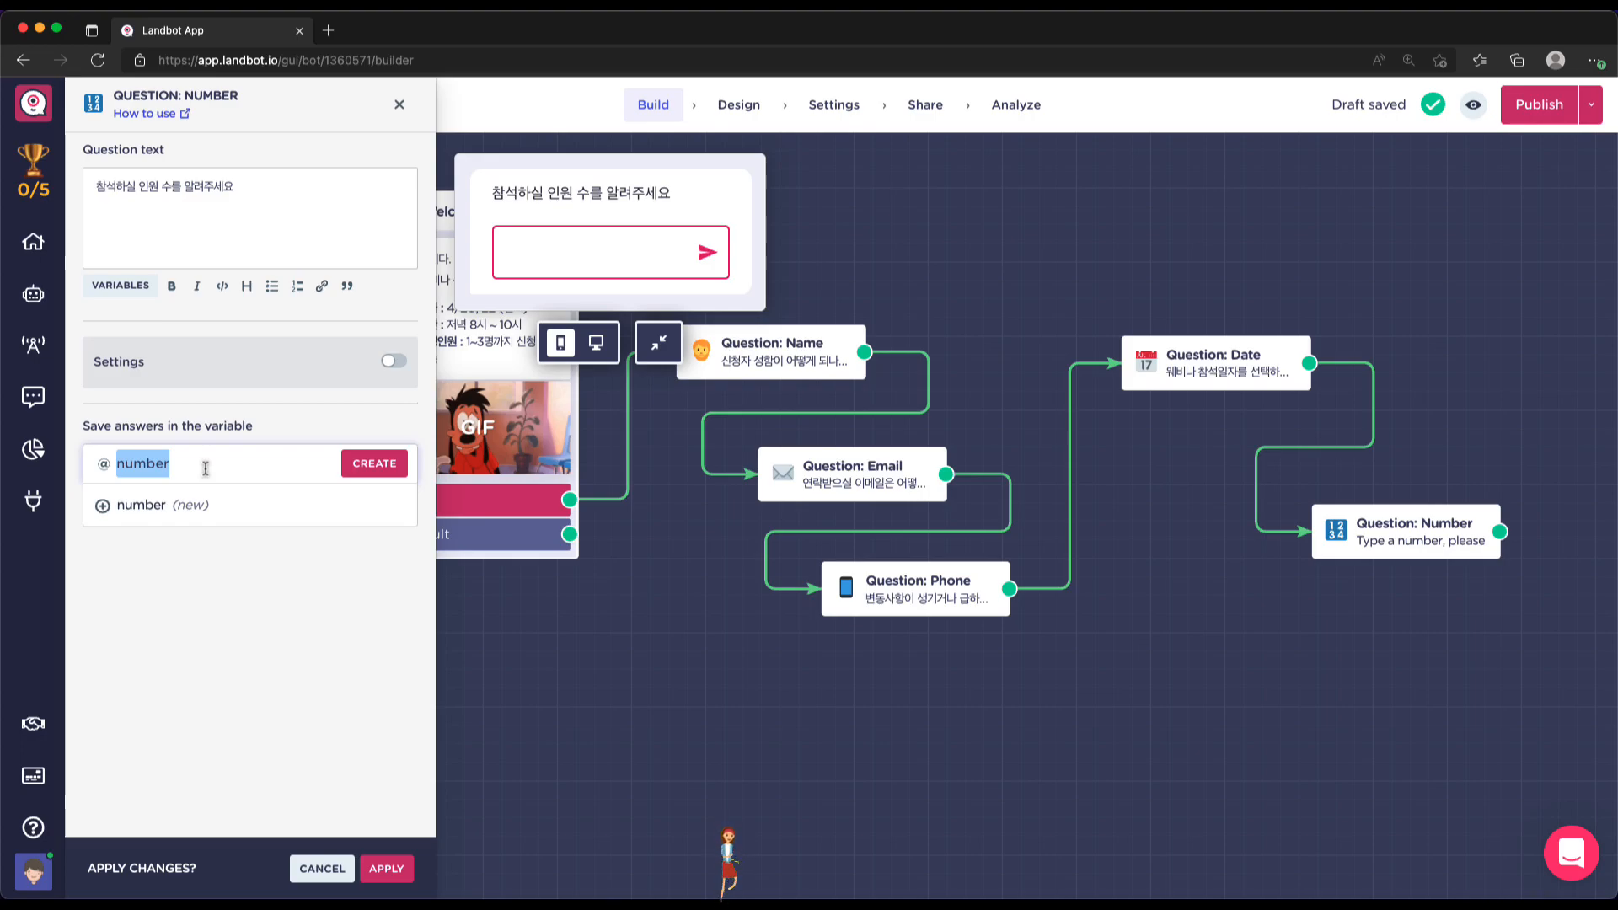
key(BackSpace)
text(people)
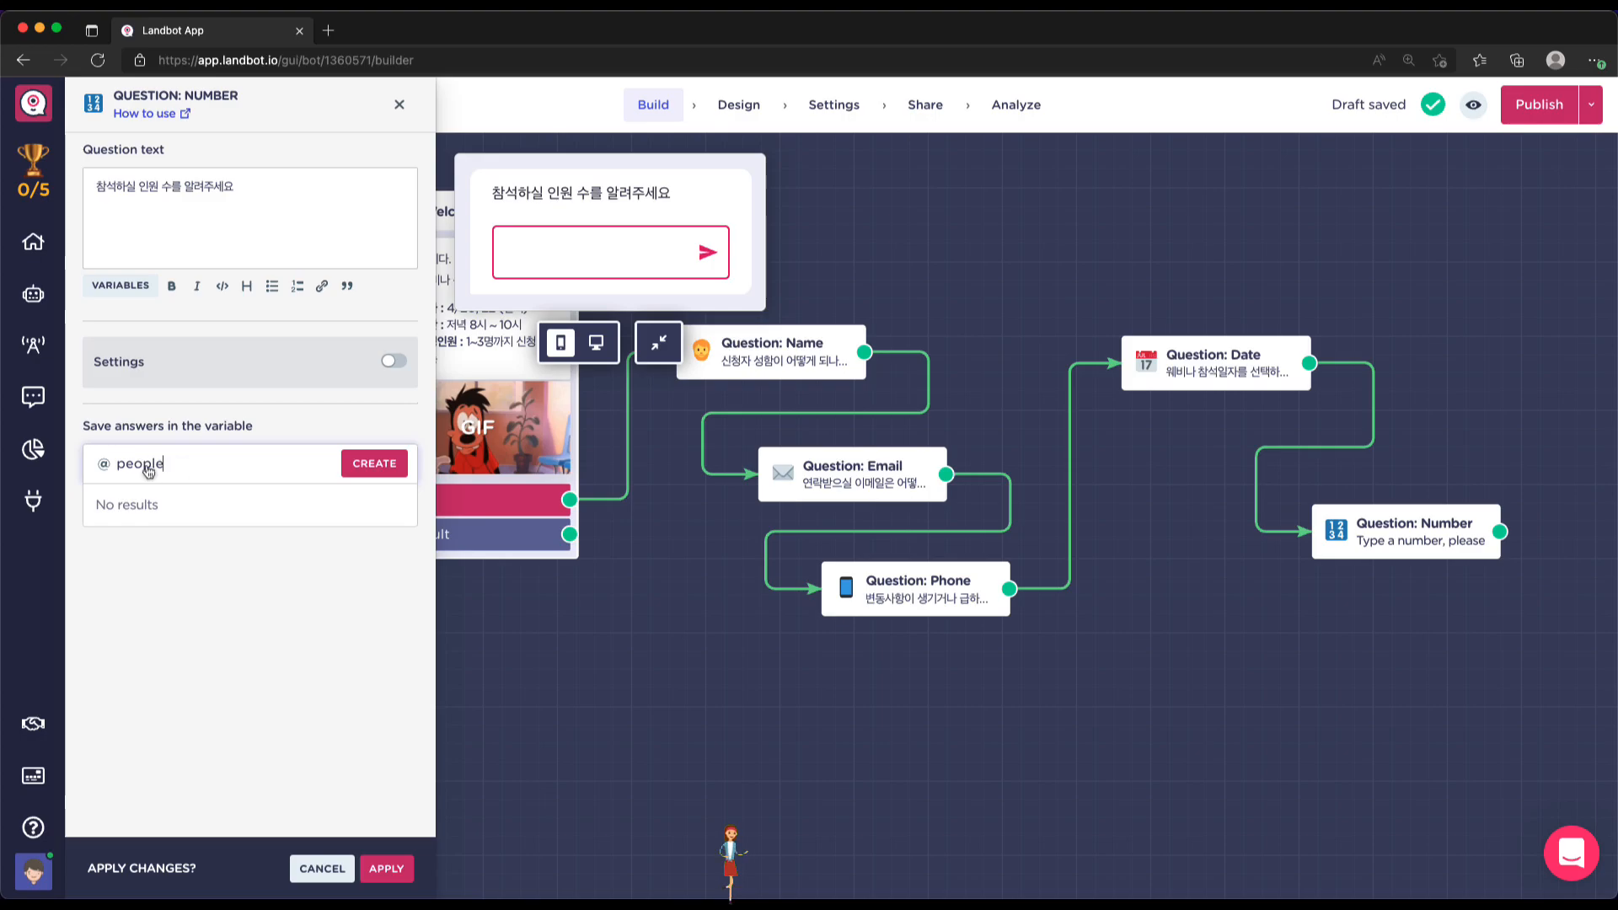
click(377, 465)
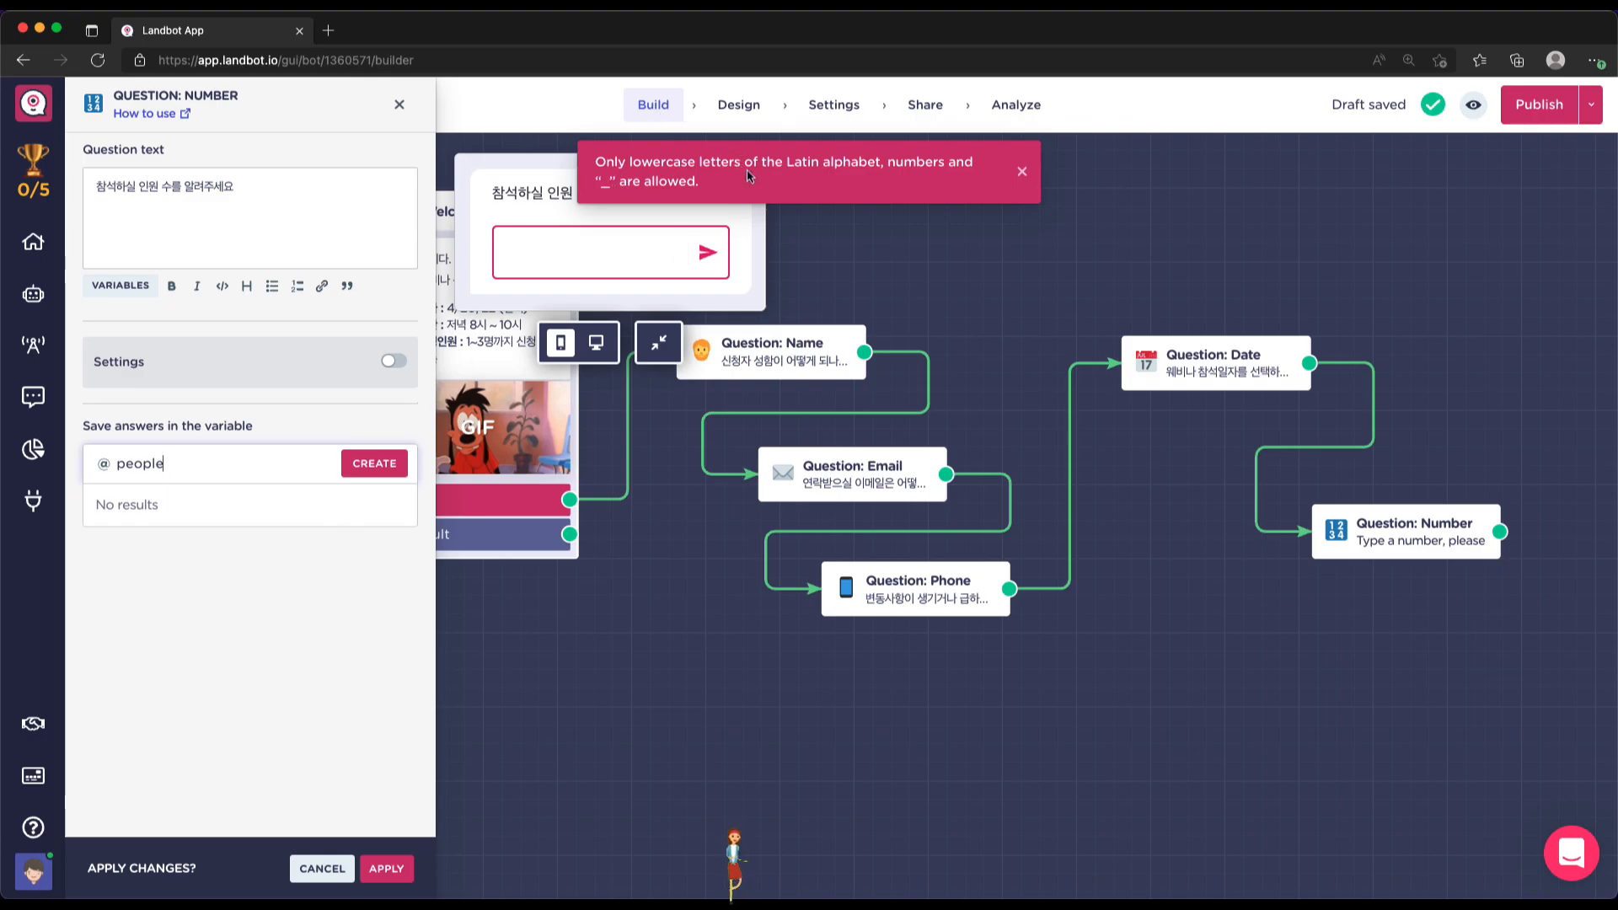
click(186, 503)
click(188, 457)
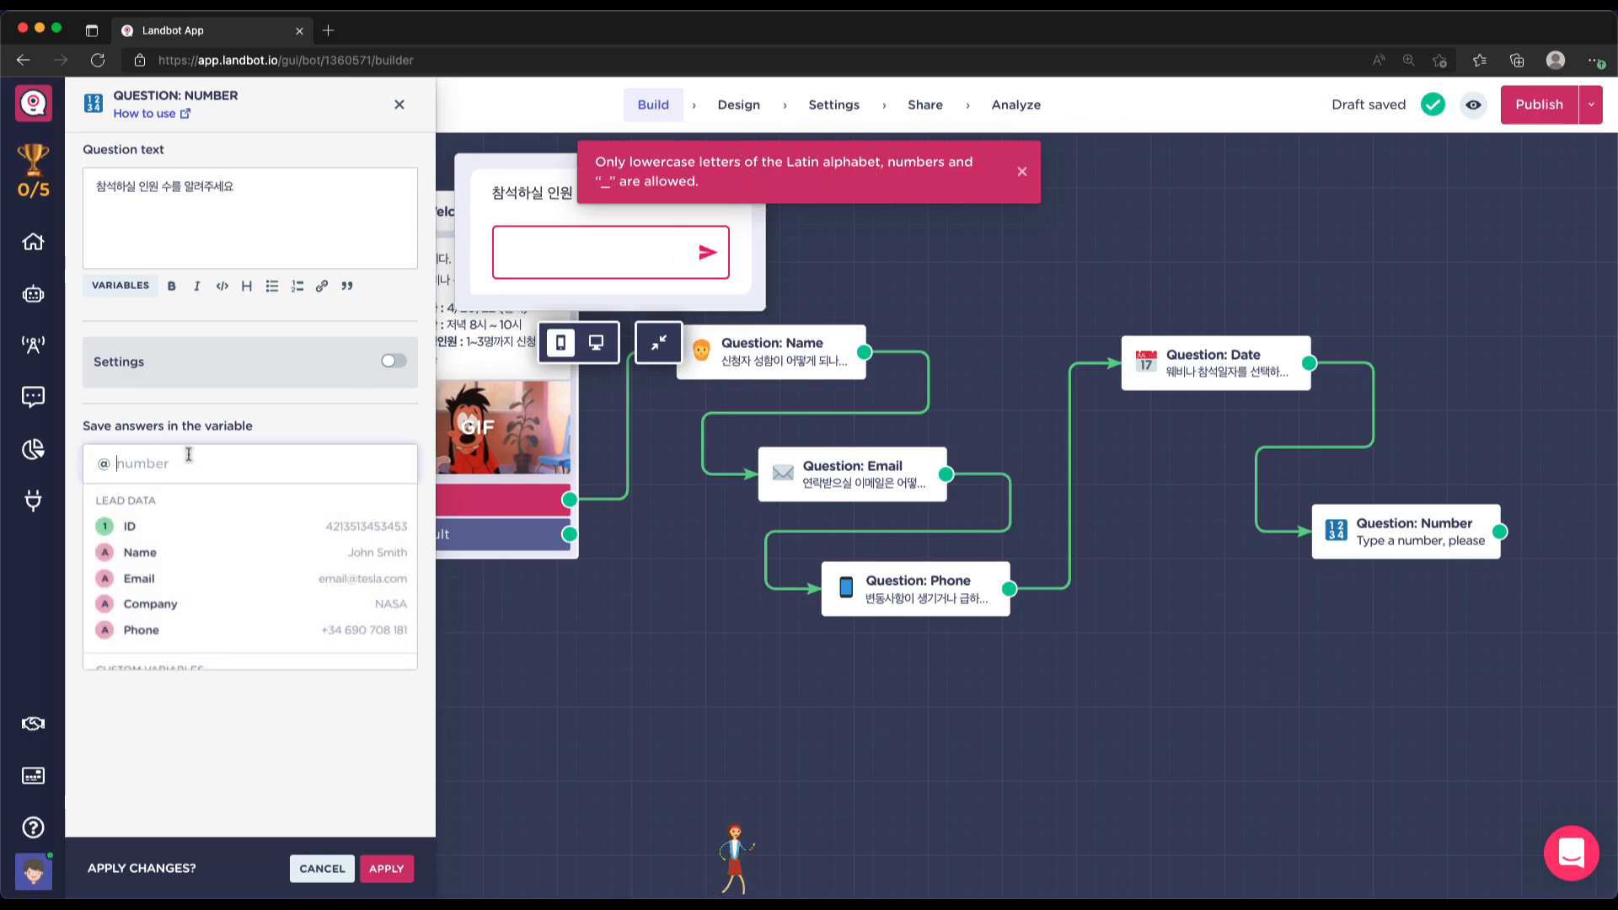
scroll(272, 488, down, 2)
text(people)
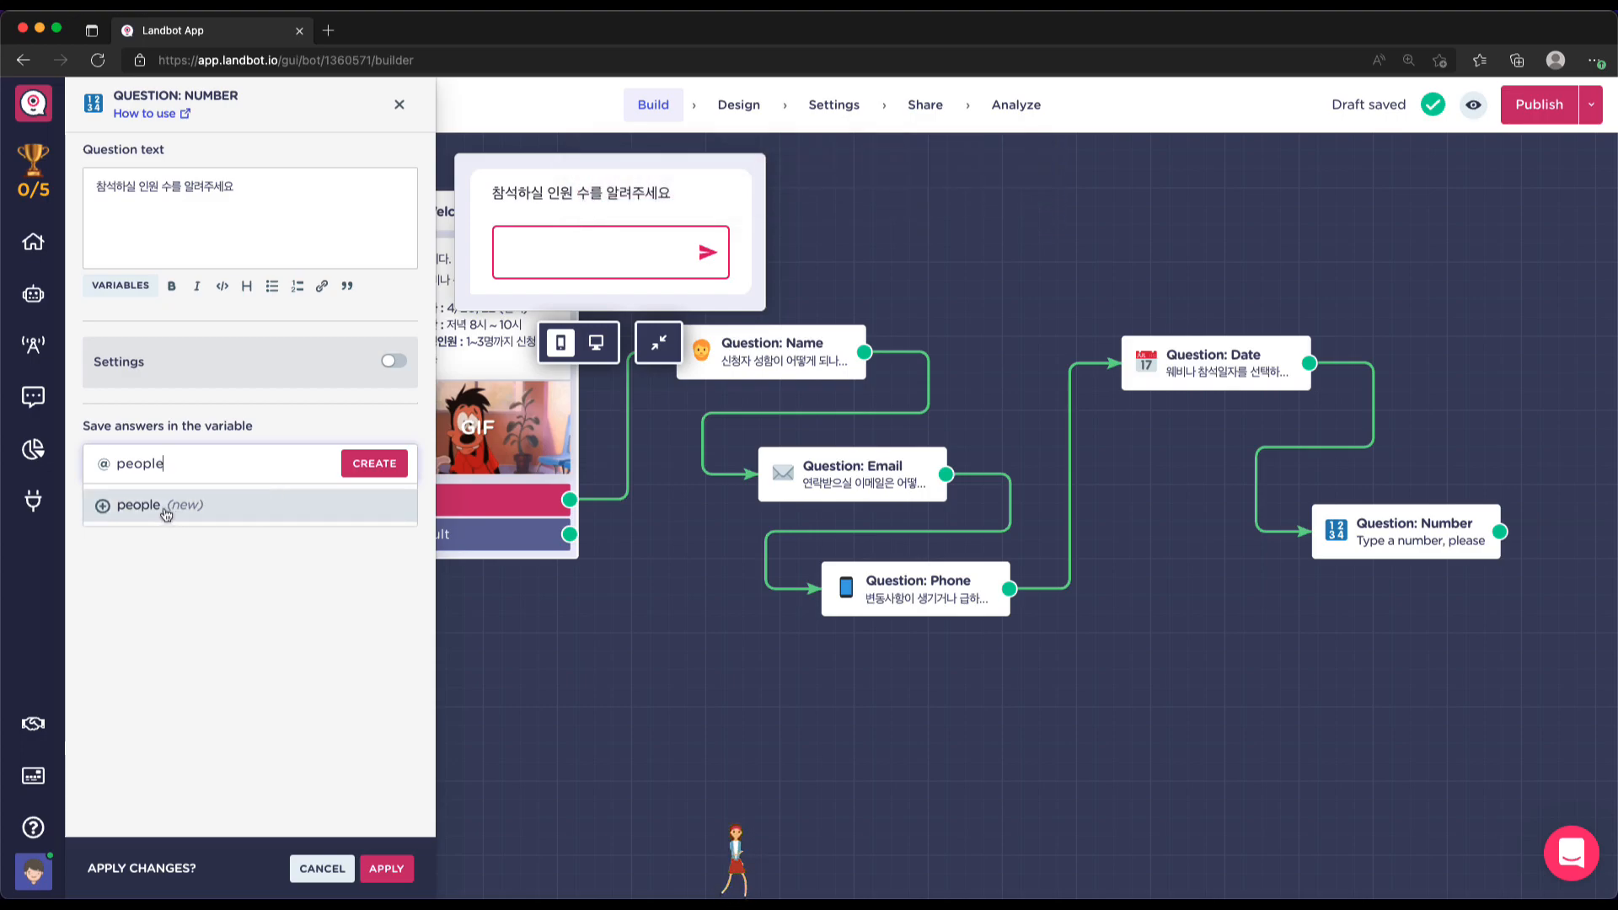
click(156, 508)
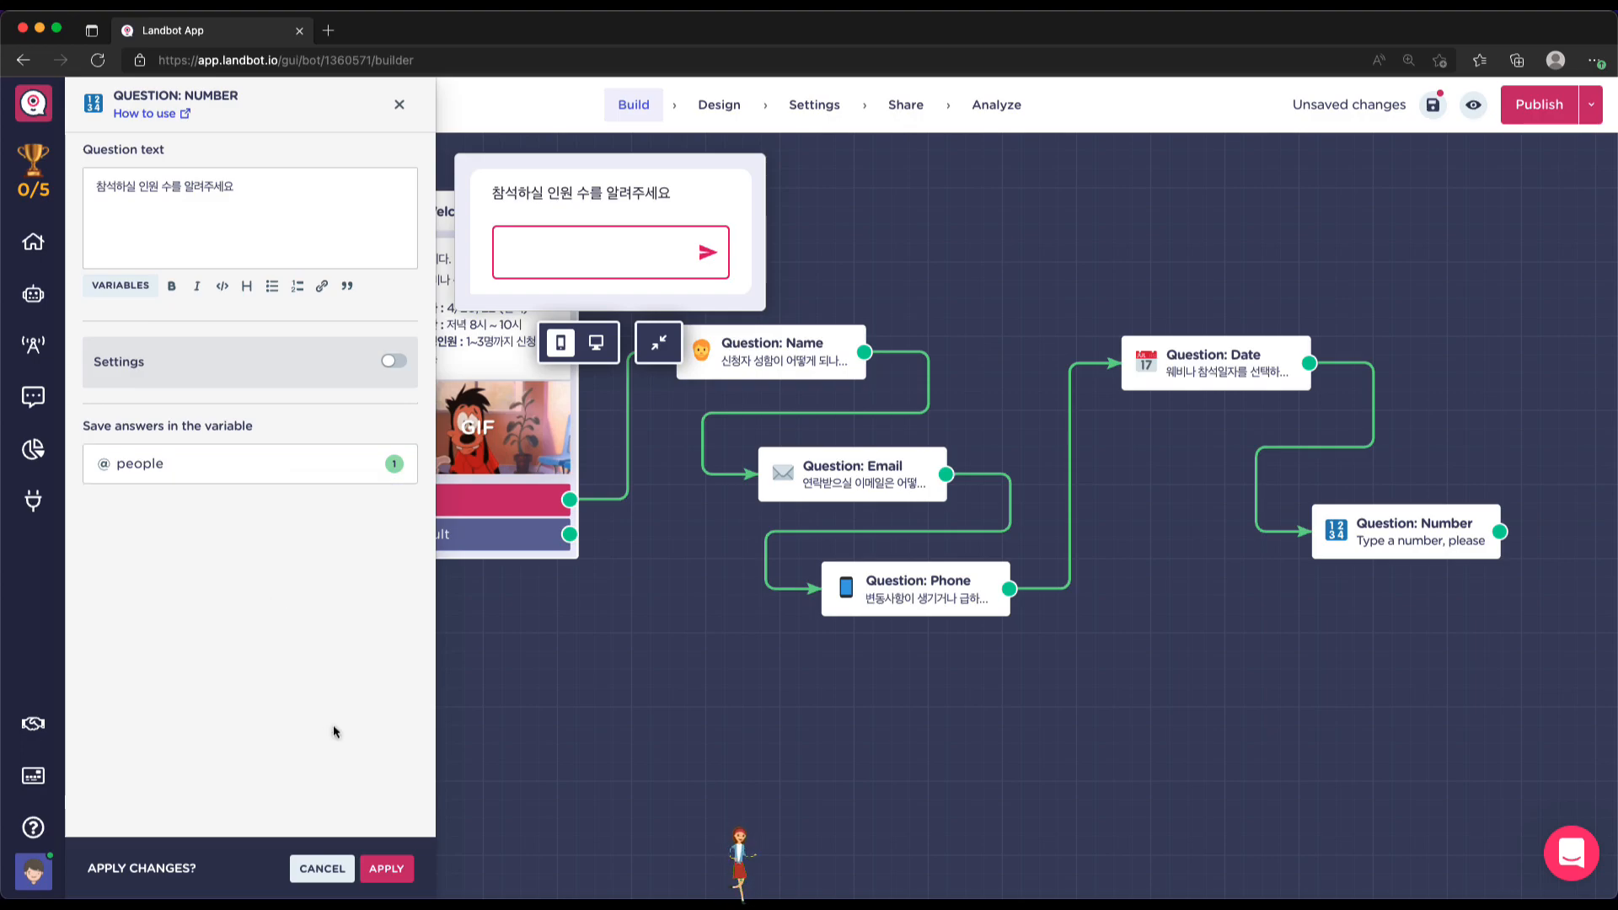
click(392, 872)
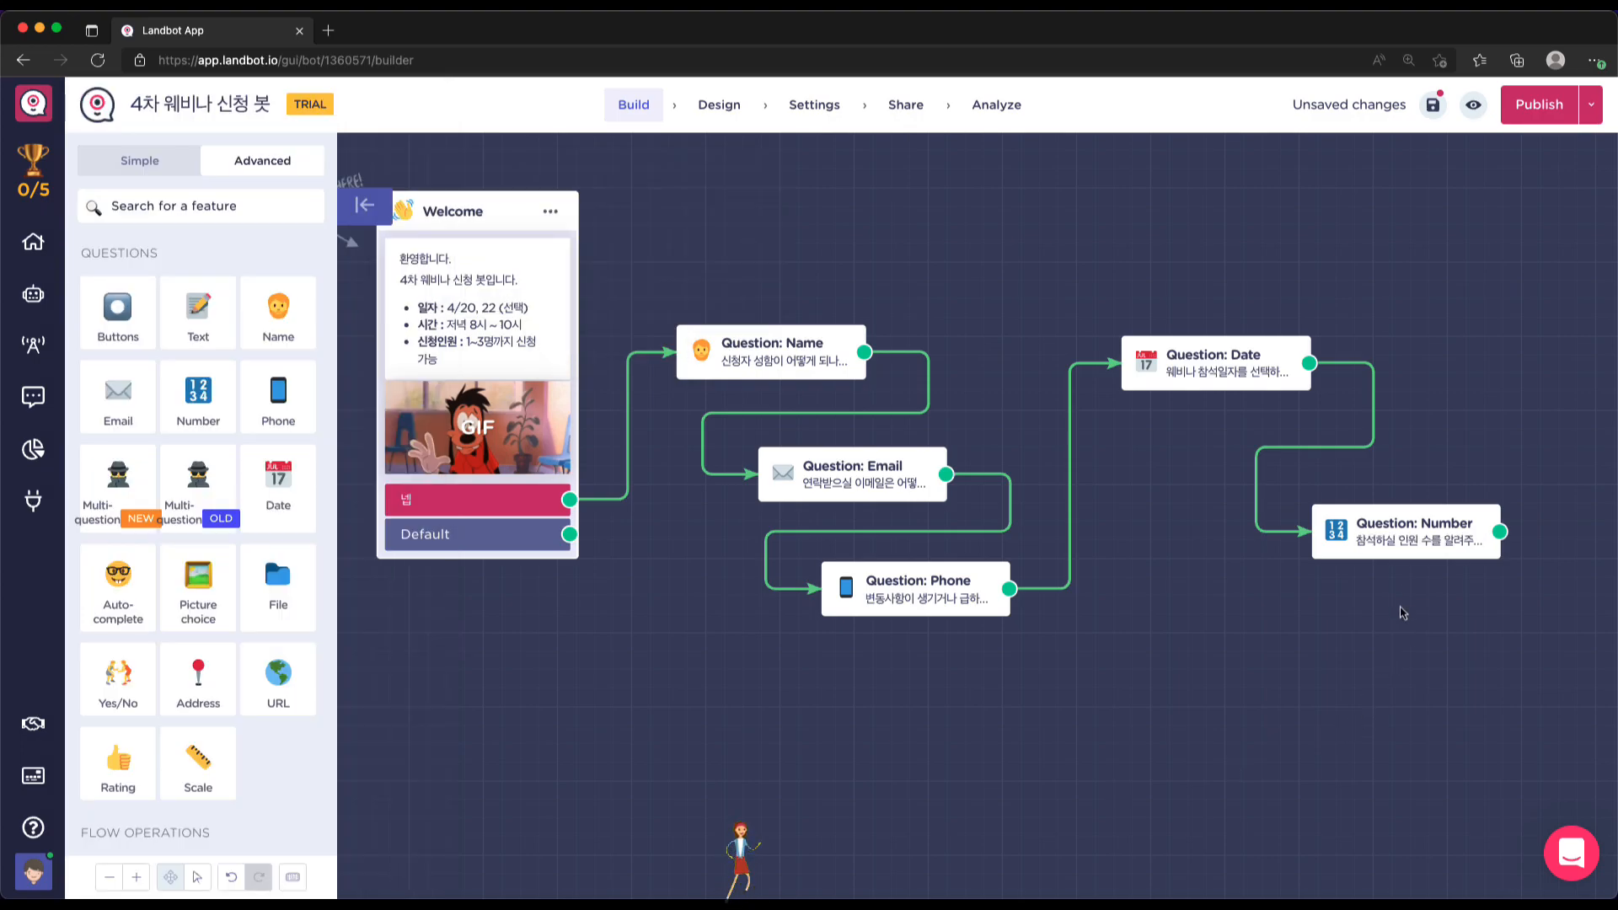
Nudge the Number question block leftward on the canvas after the Date block
drag(1407, 539, 1316, 541)
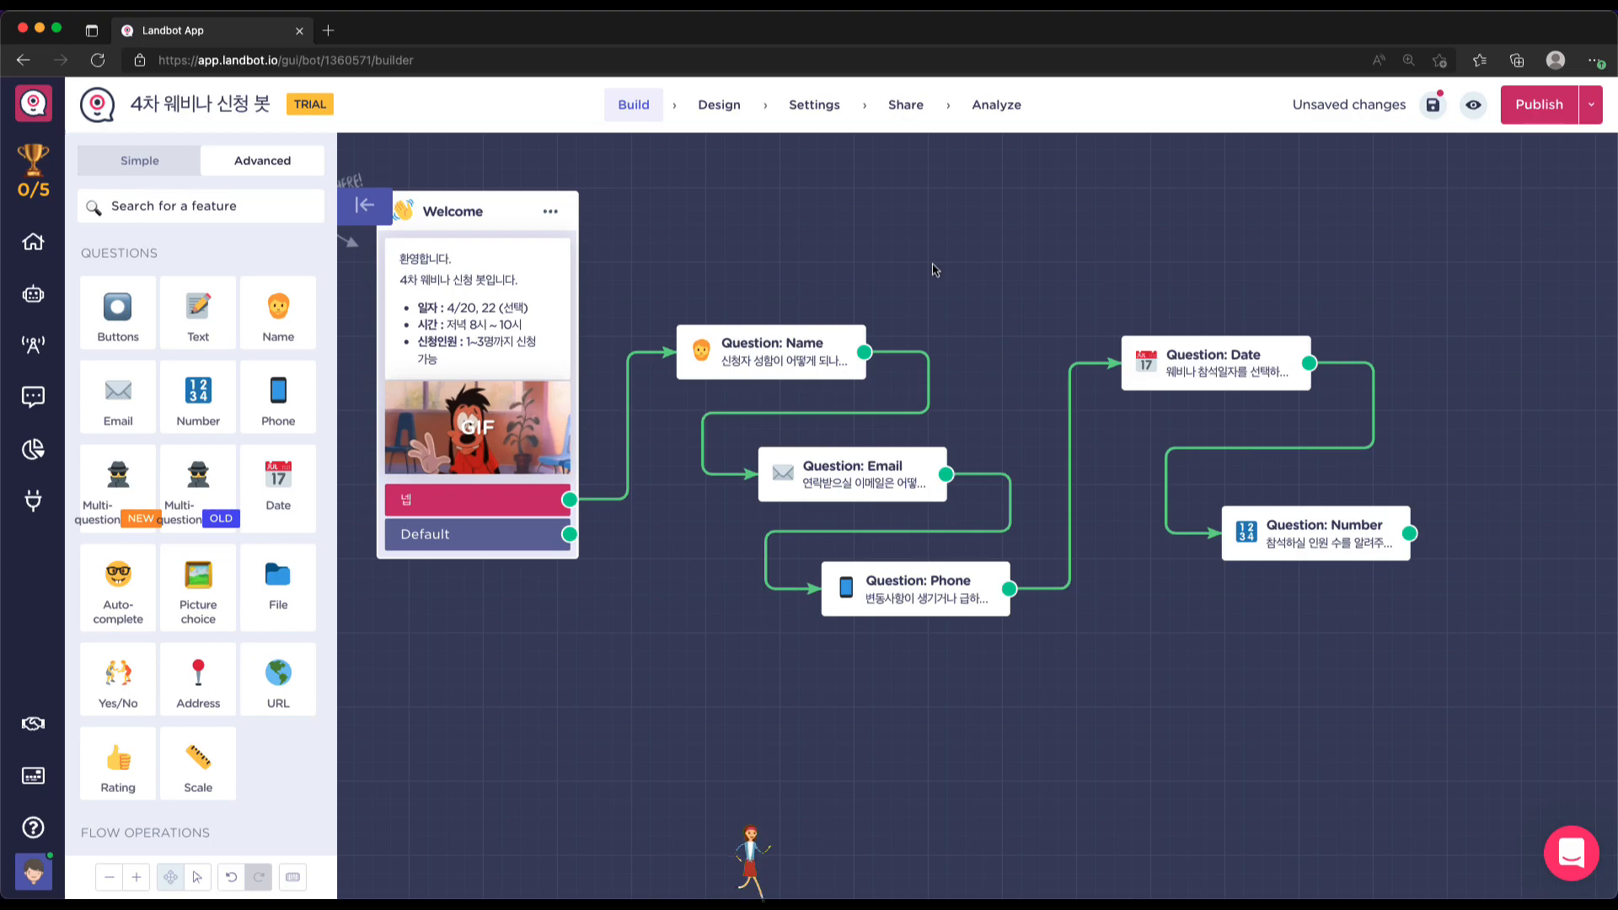
scroll(1078, 578, right, 2)
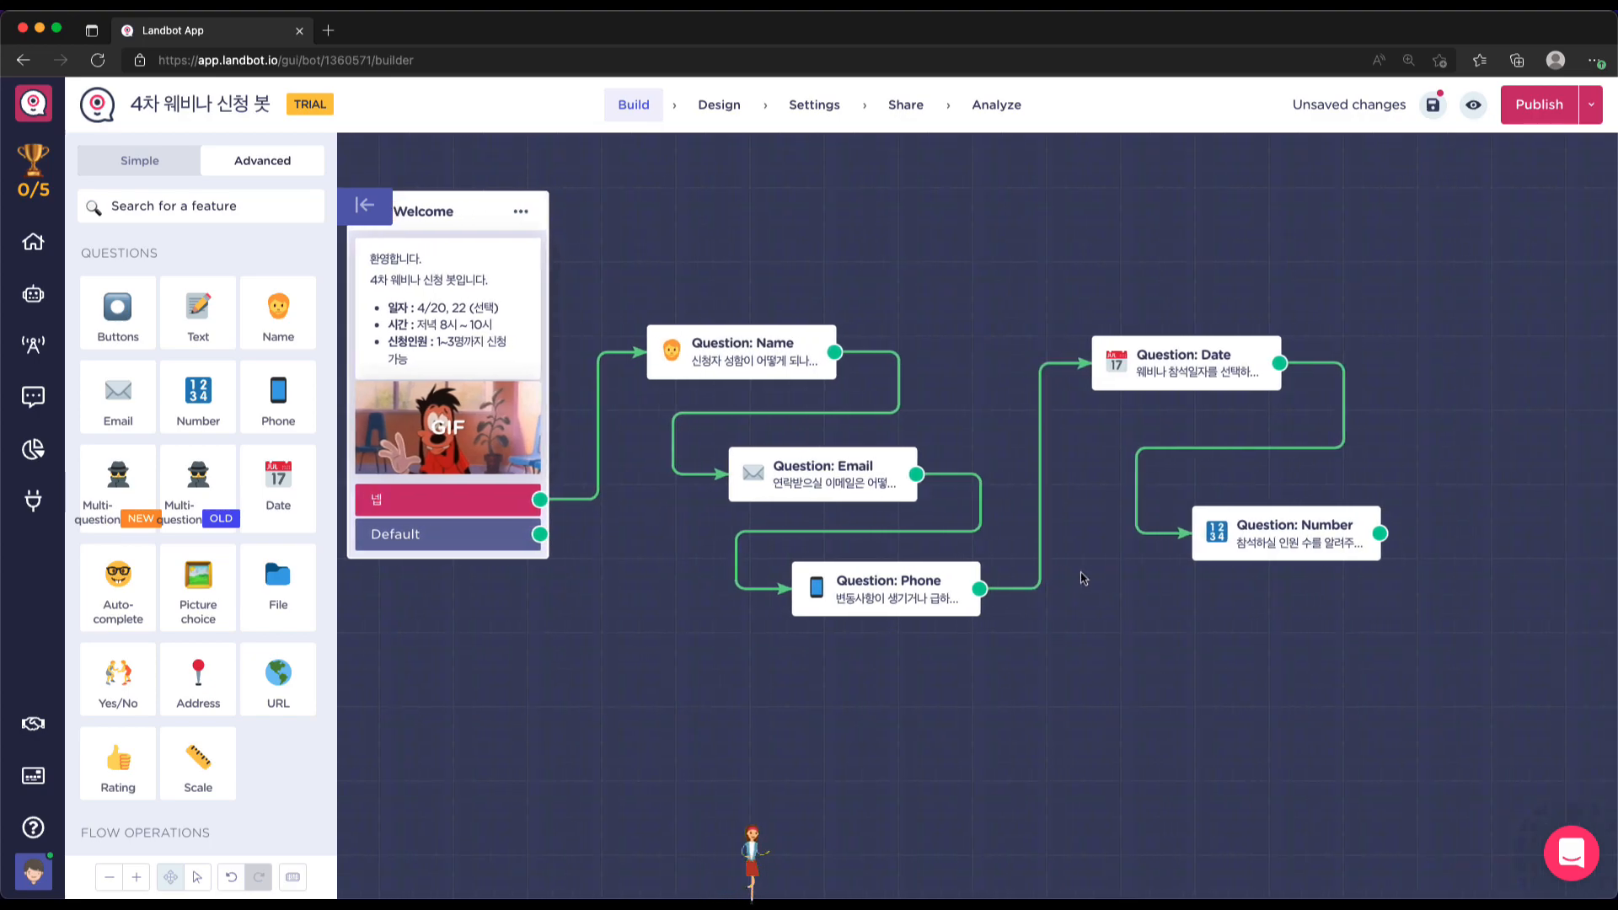
drag(1277, 527, 1260, 529)
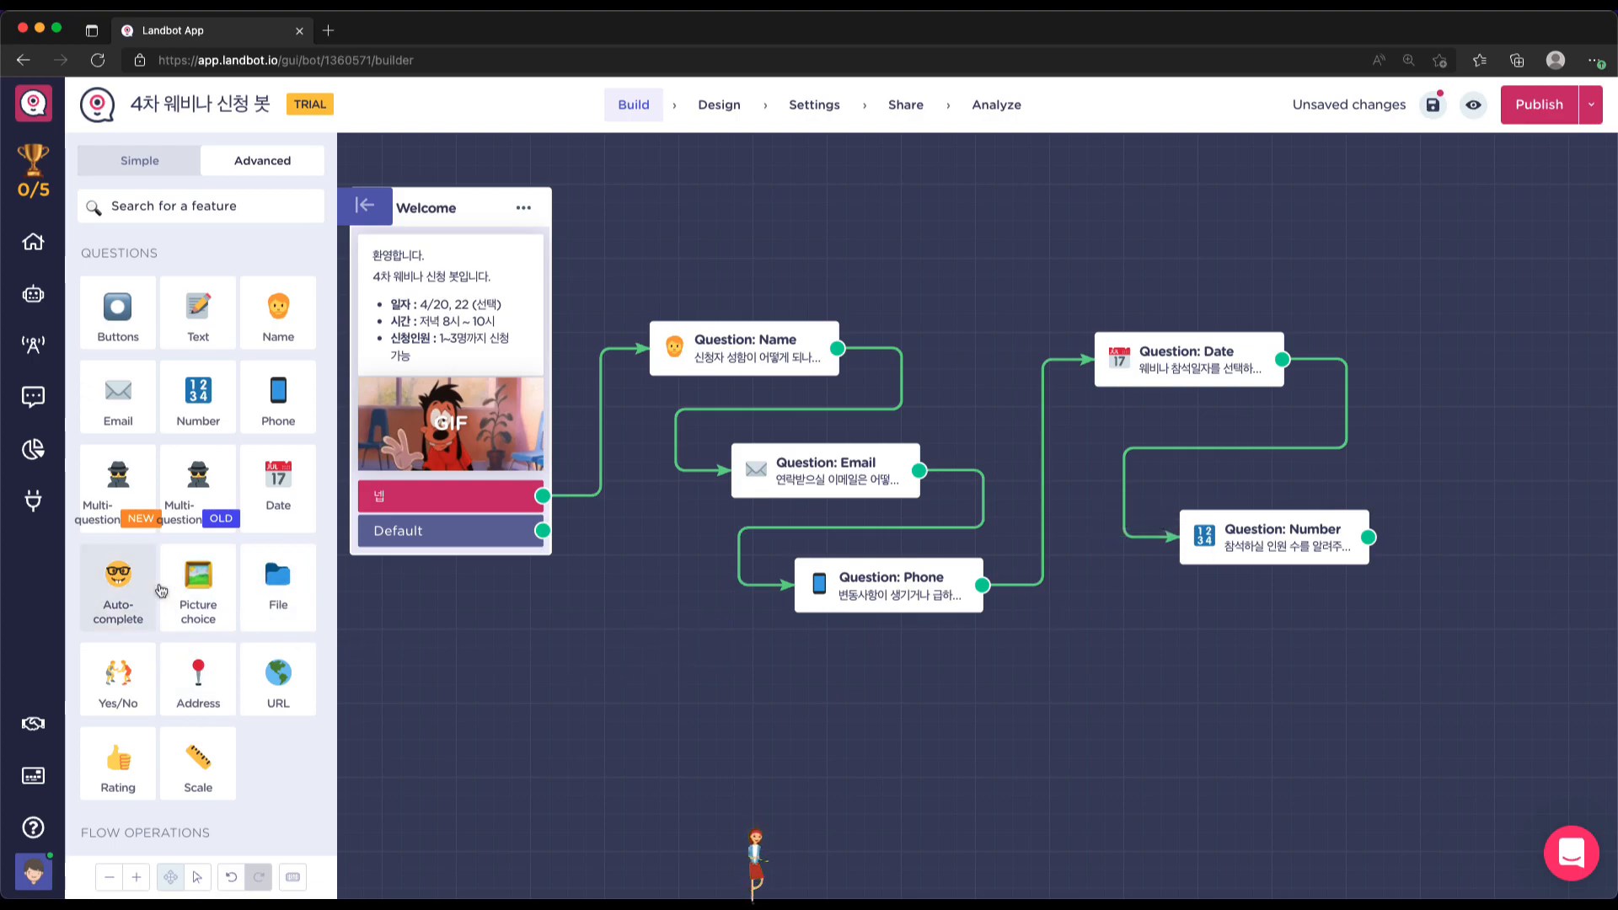
Add a Text question worded '요청사항이 있으념 남겨줘세요~', then discard those edits
click(184, 317)
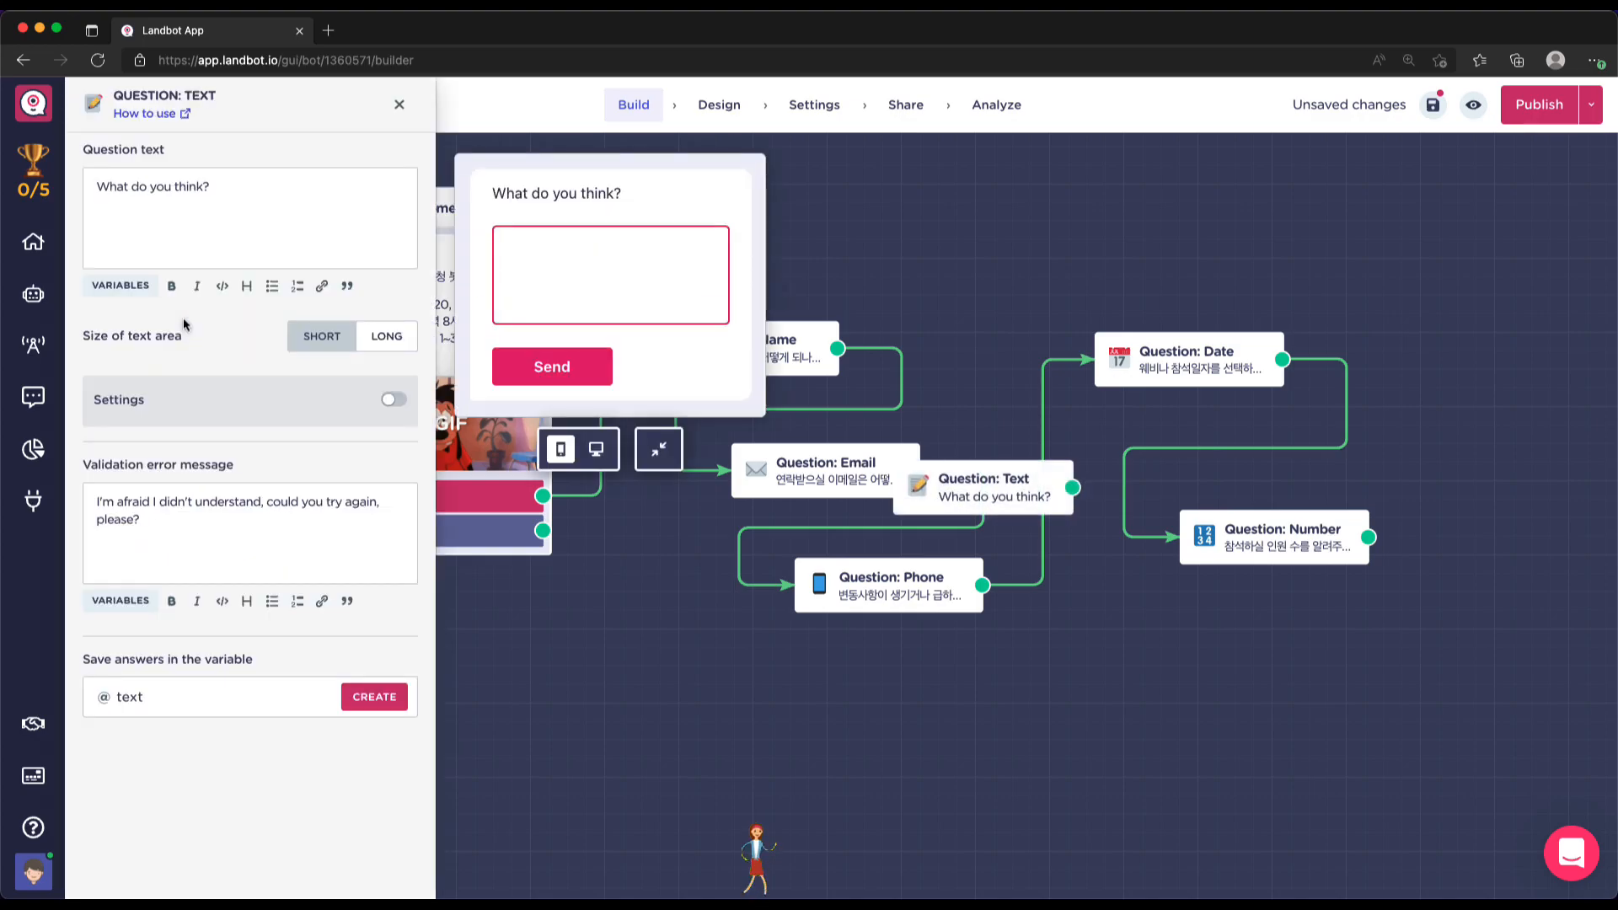
scroll(1357, 590, right, 1)
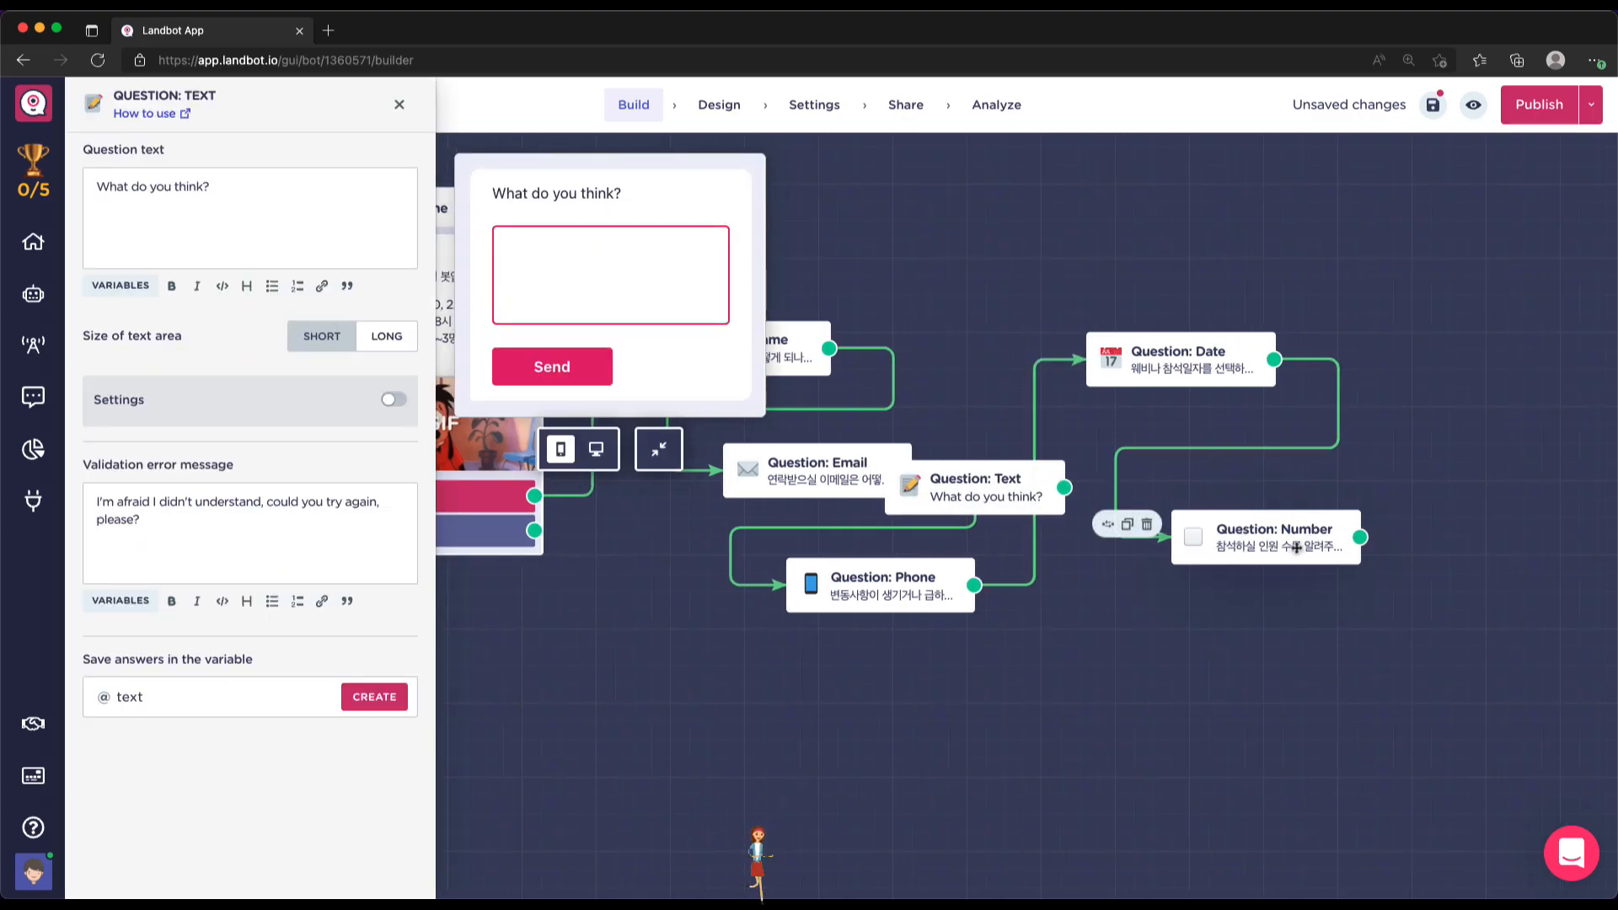
triple_click(308, 201)
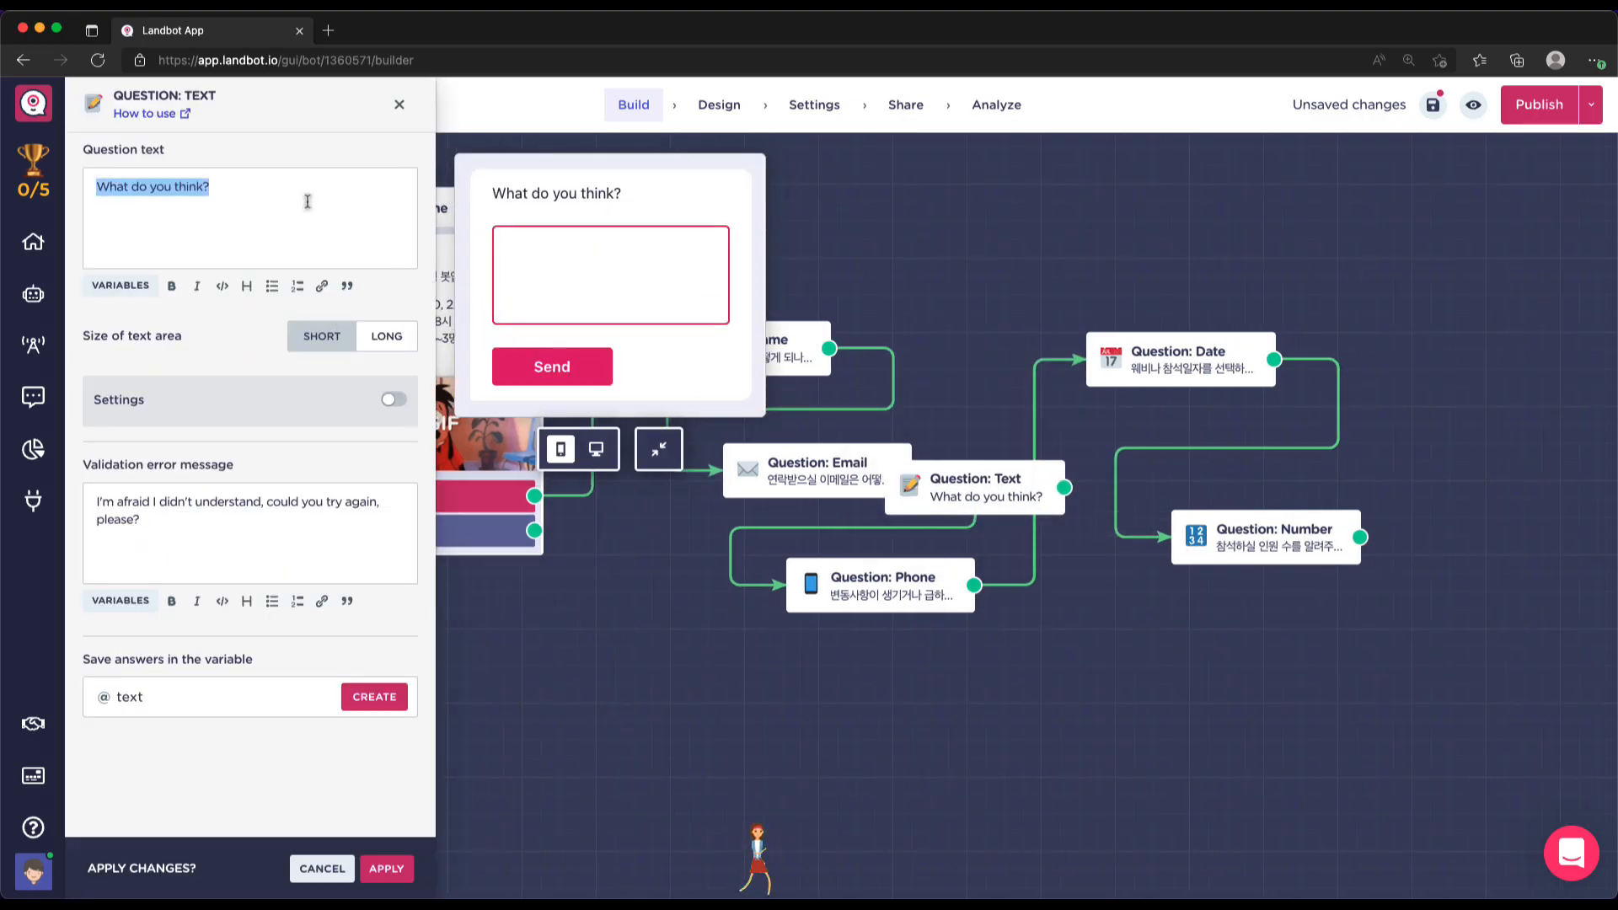
text(요청사)
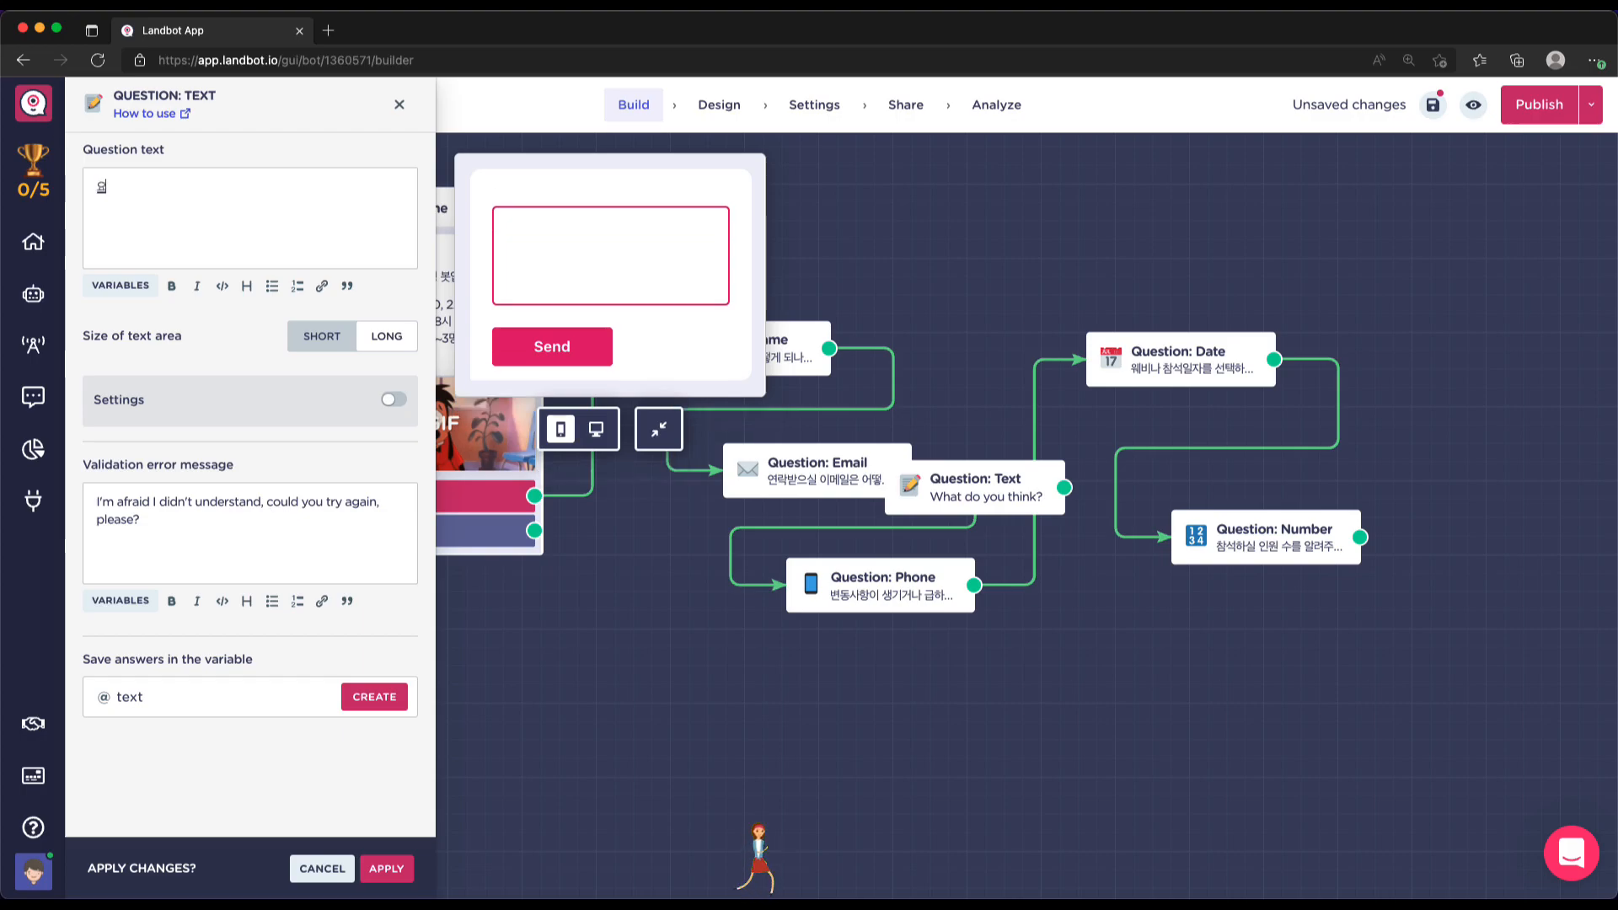
text(항이 있)
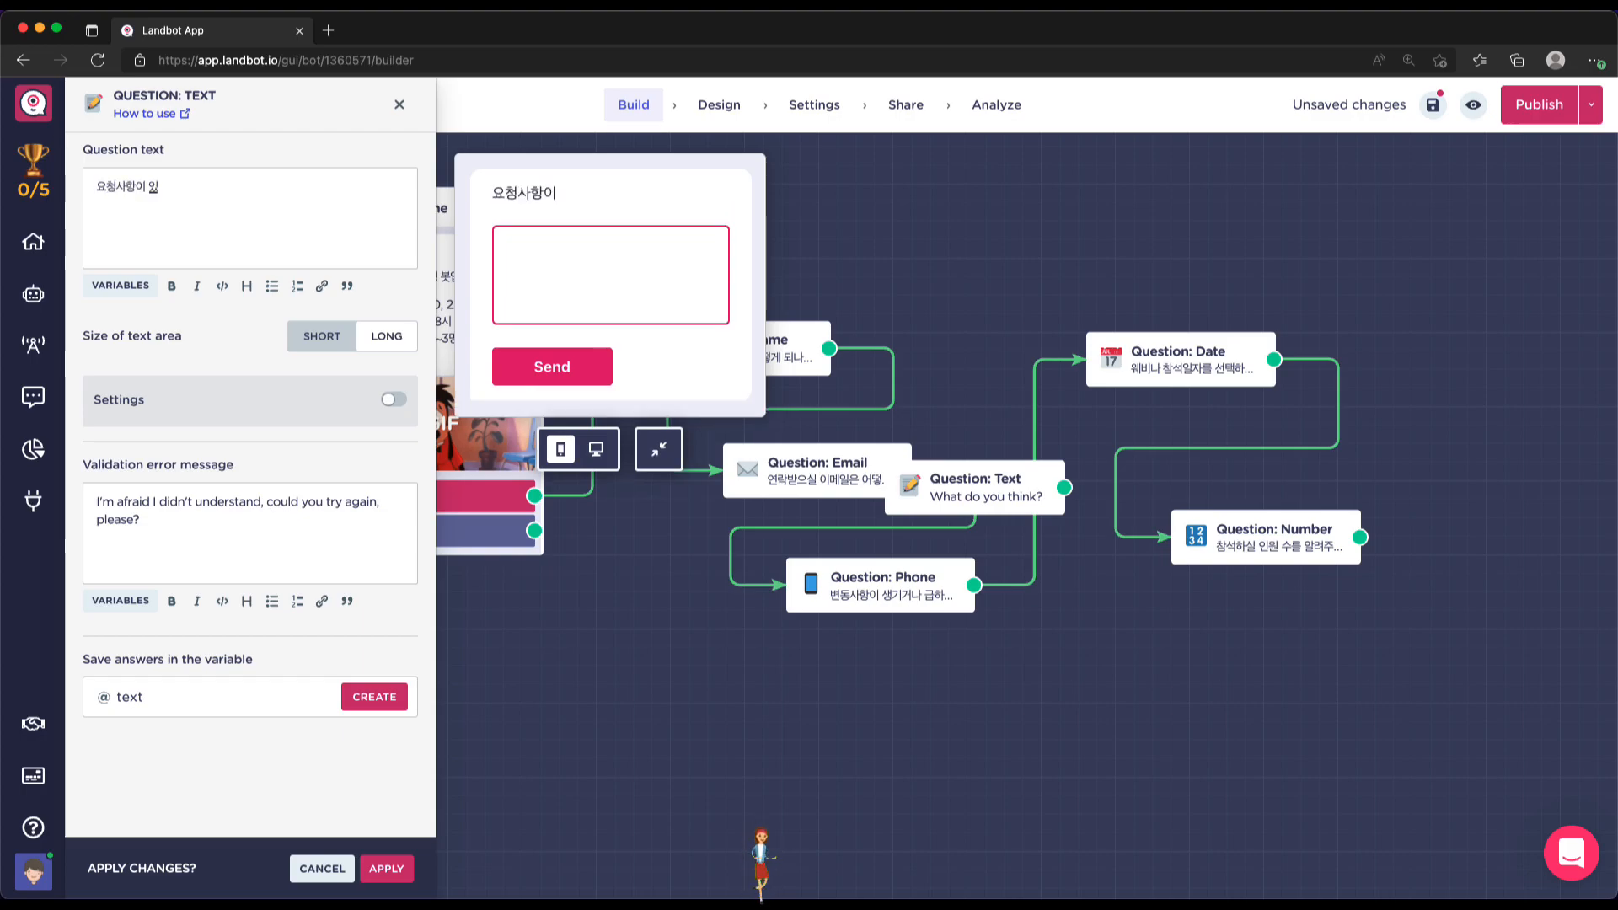
text(으념 남겨줘)
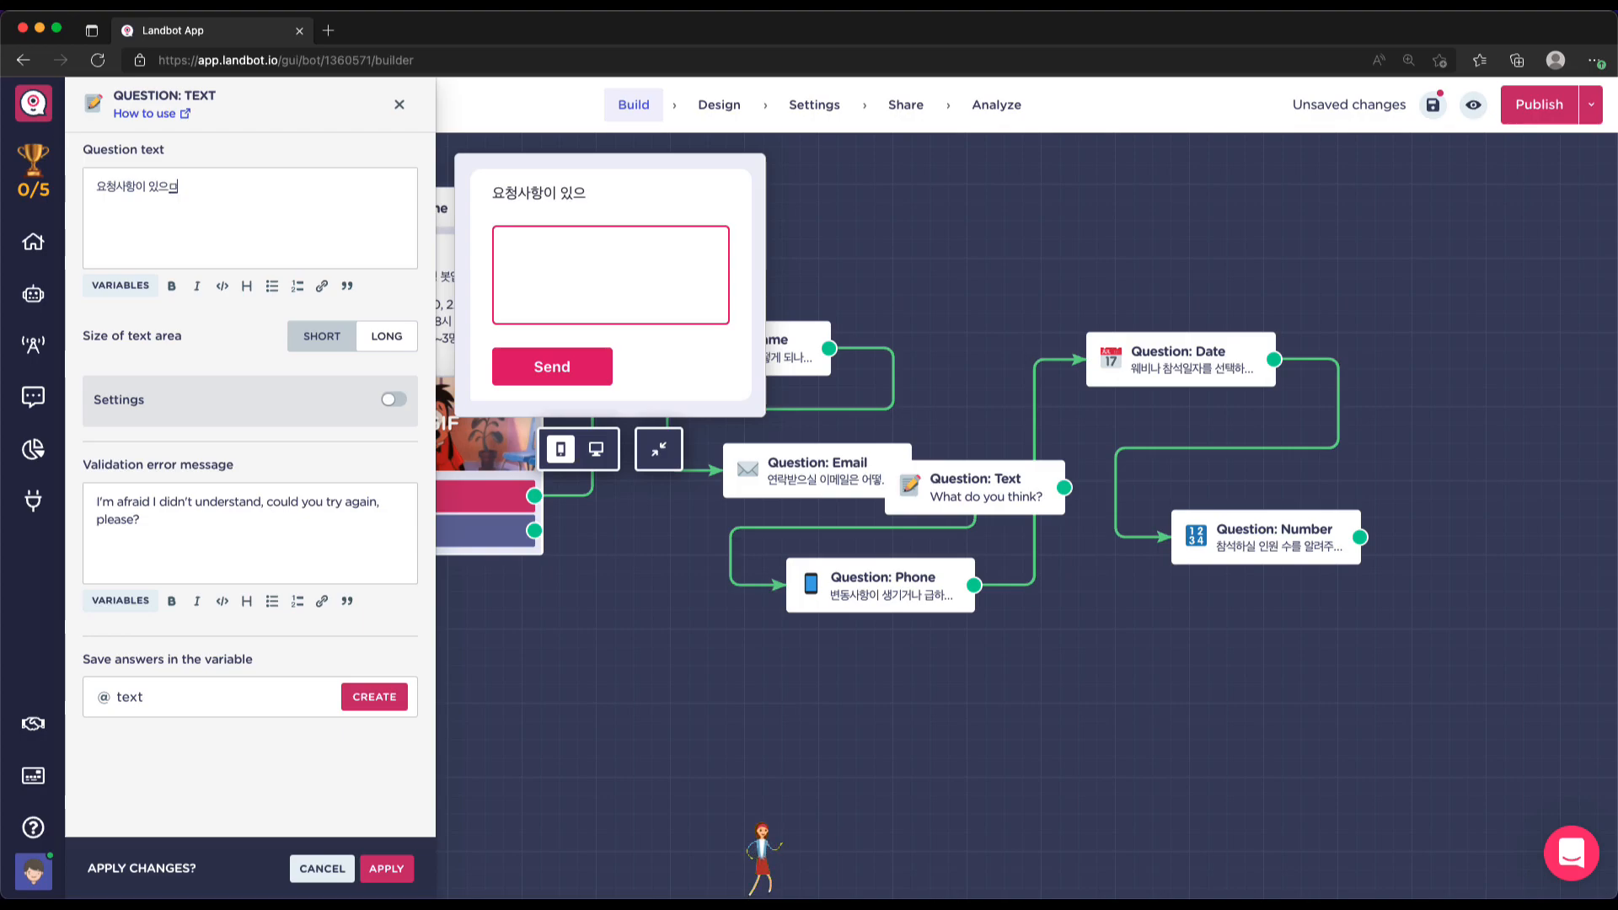
text(세요~)
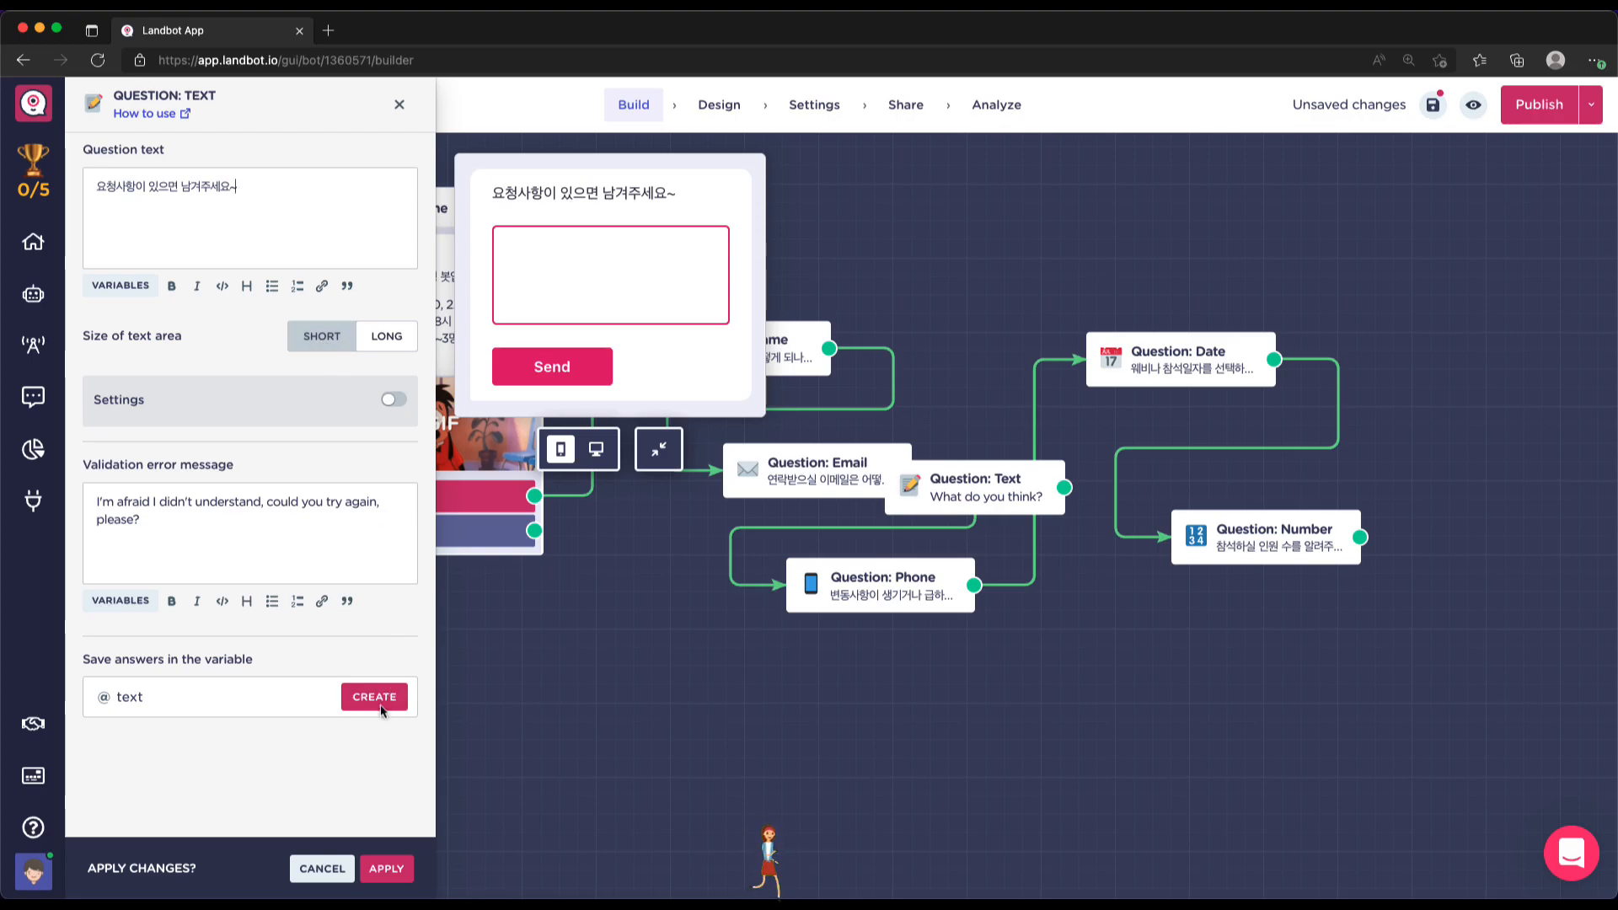
click(342, 868)
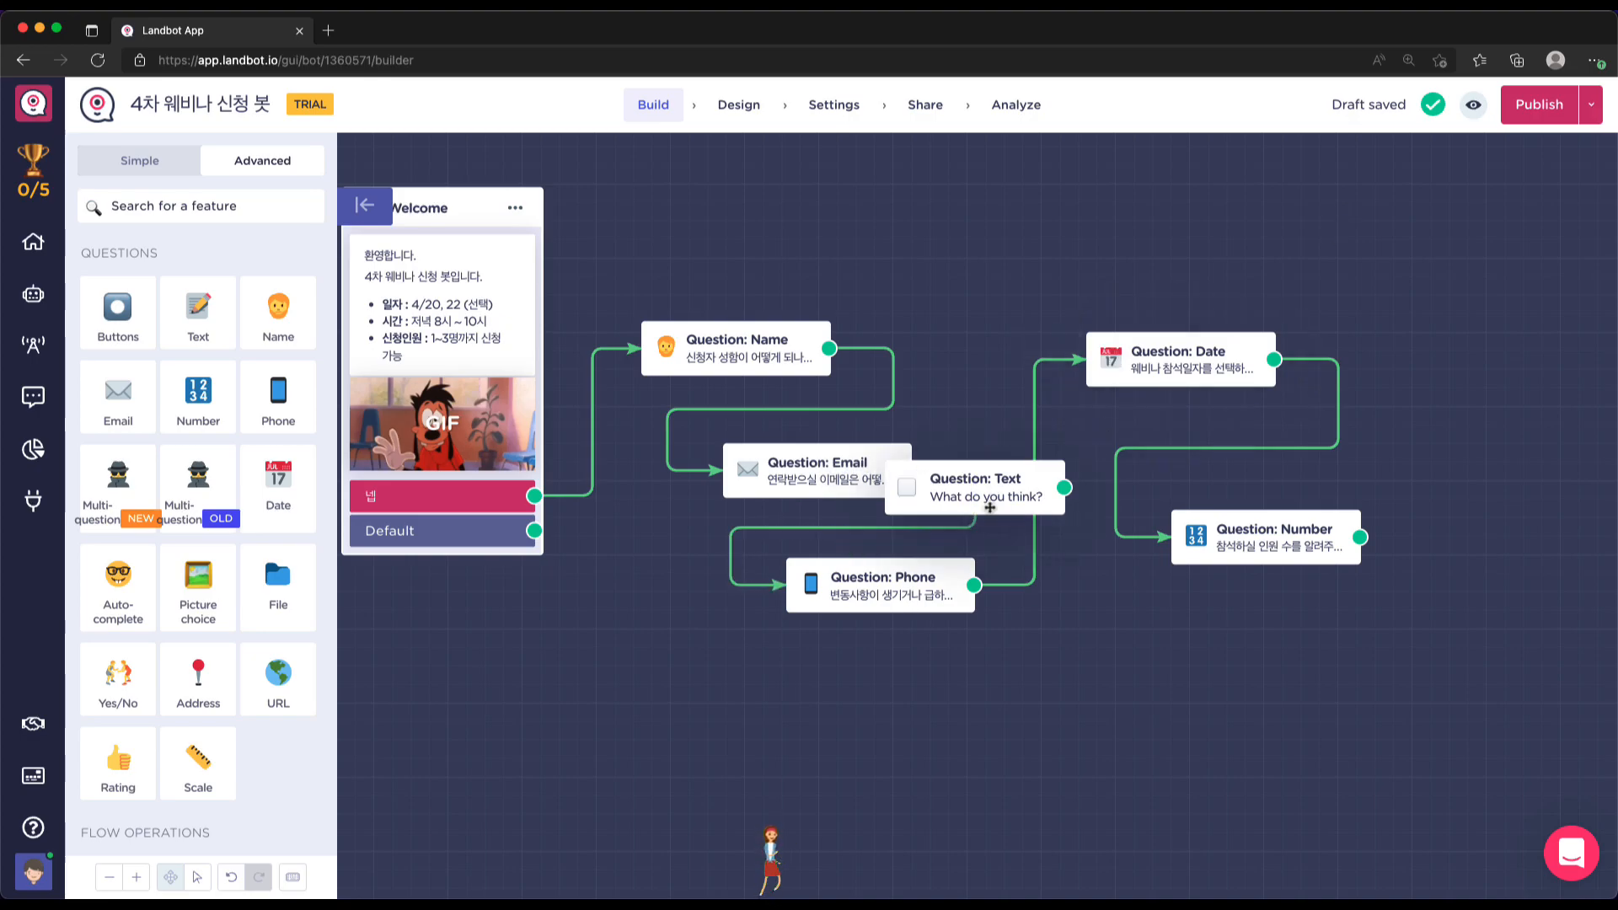
Delete the stray Text question block from the canvas
click(1012, 479)
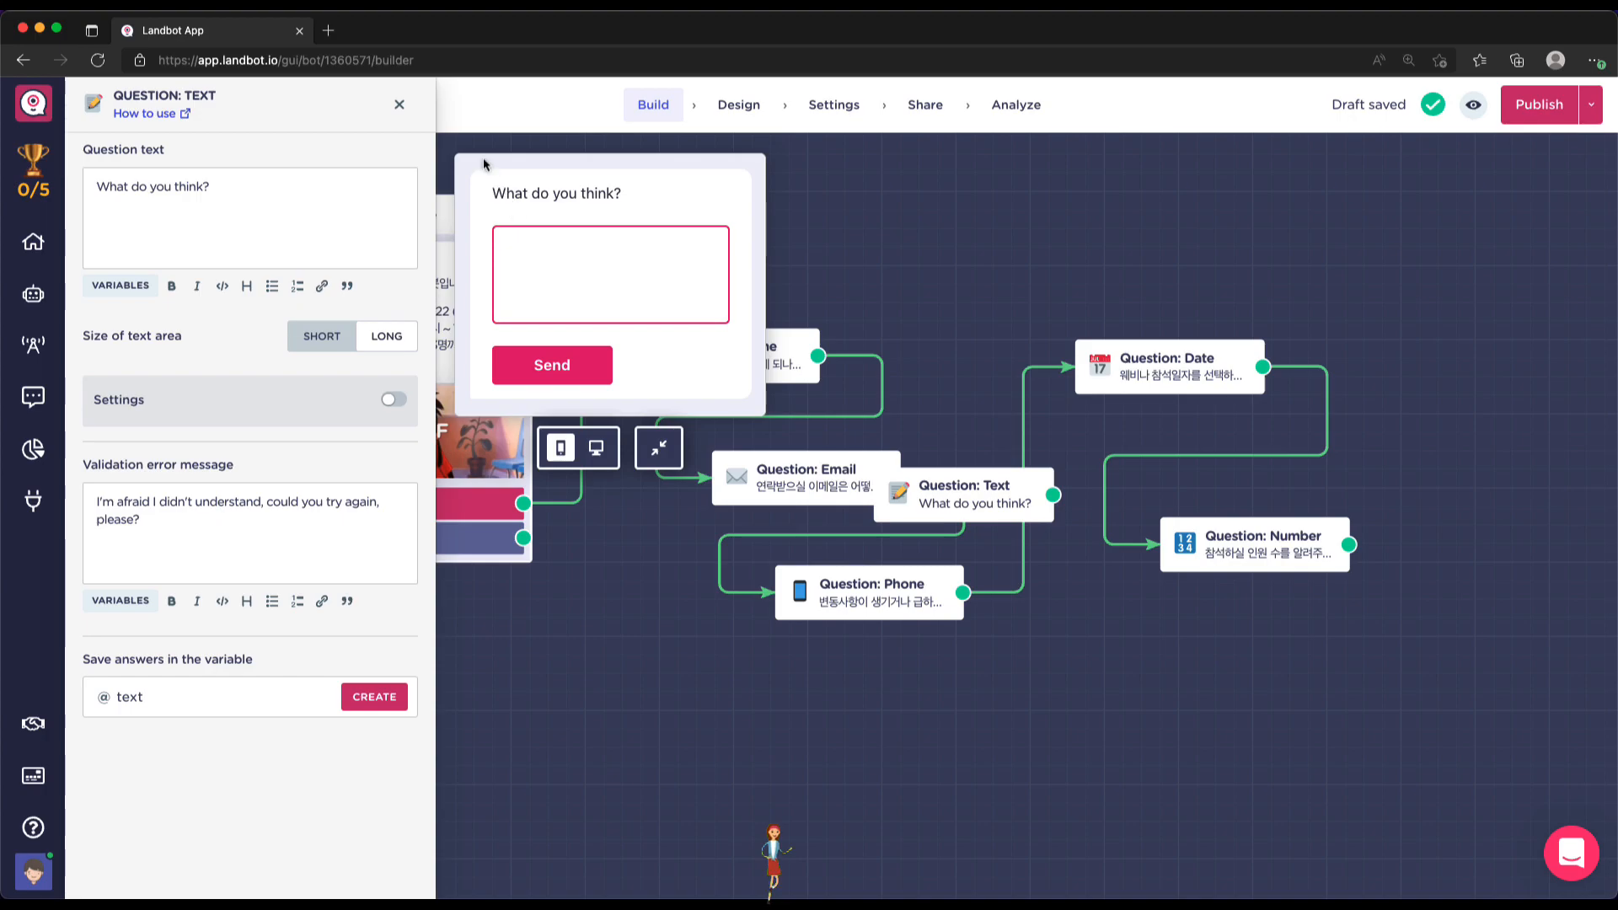
click(400, 104)
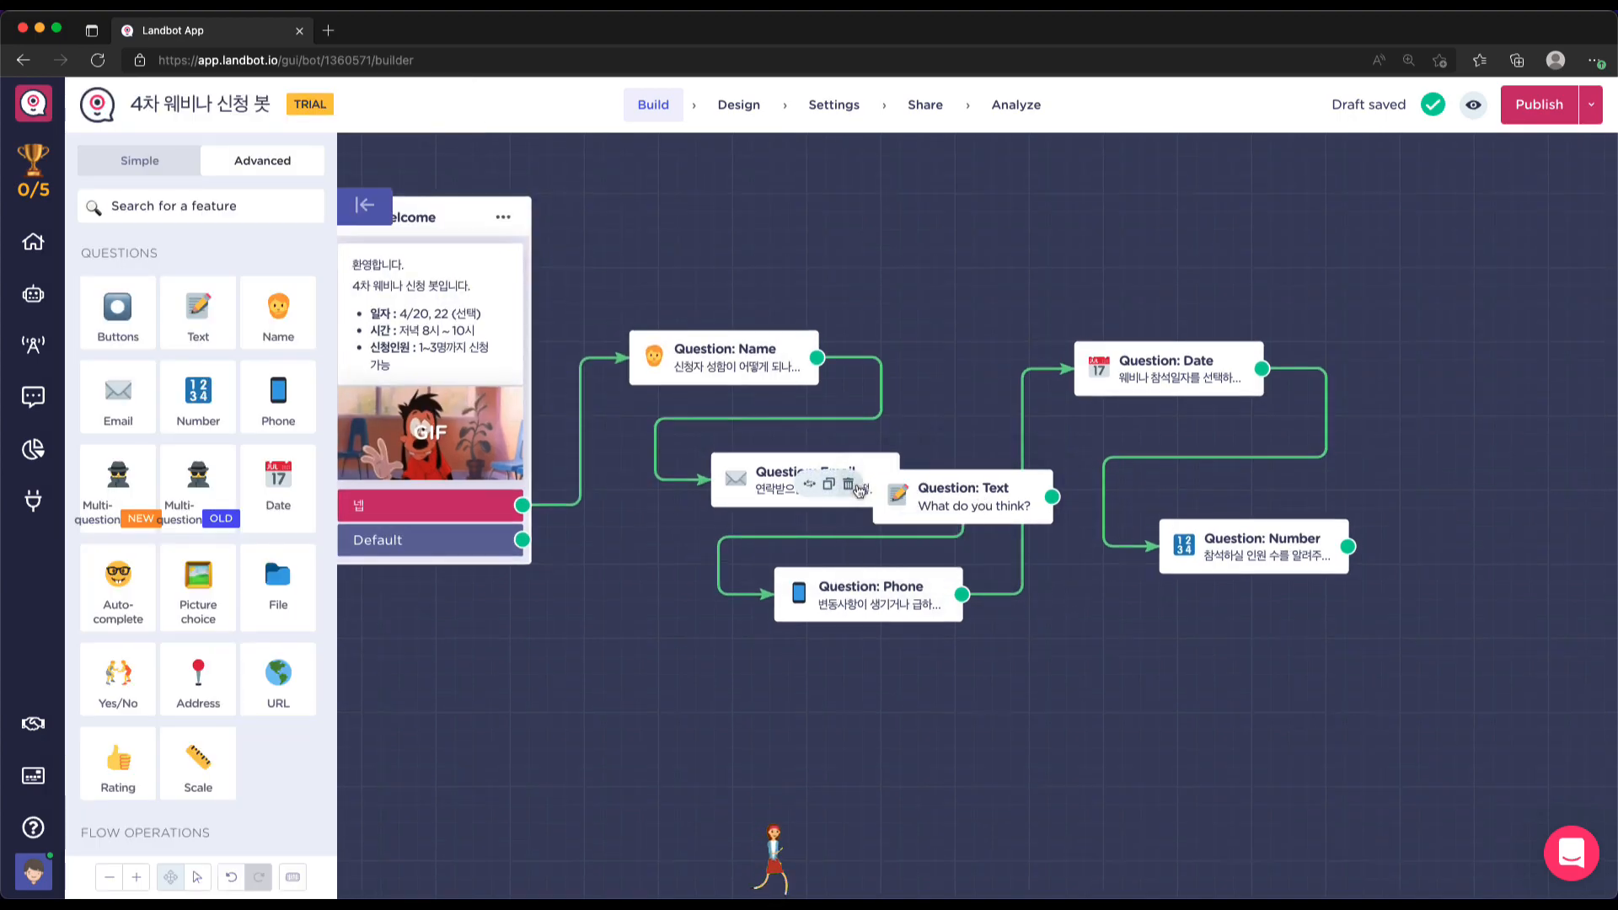
click(851, 486)
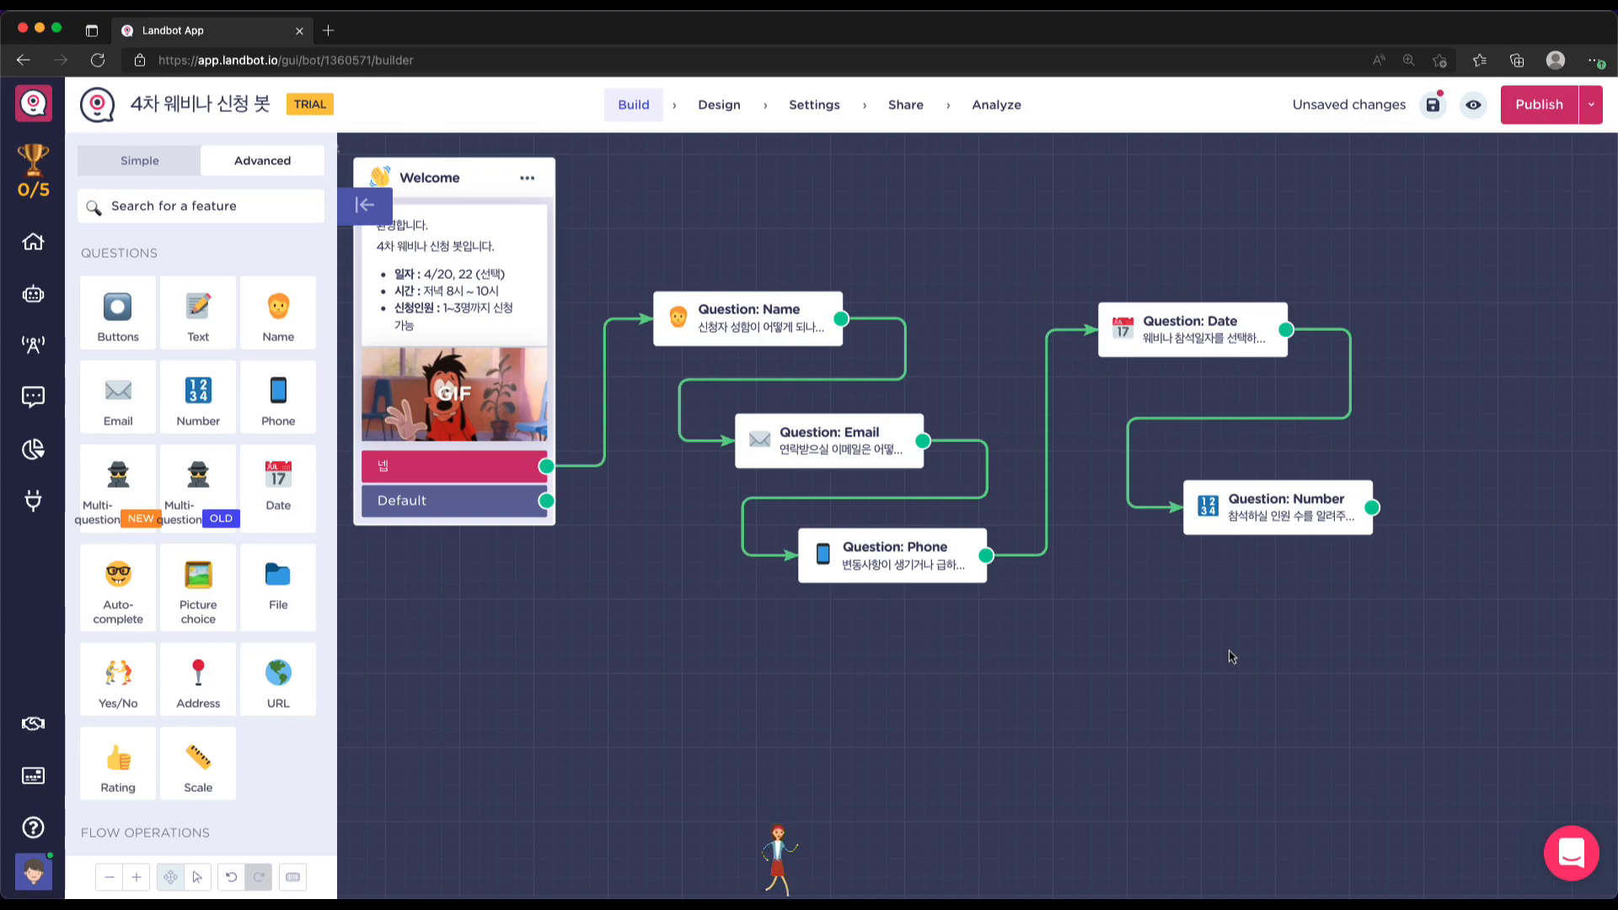
click(1154, 7)
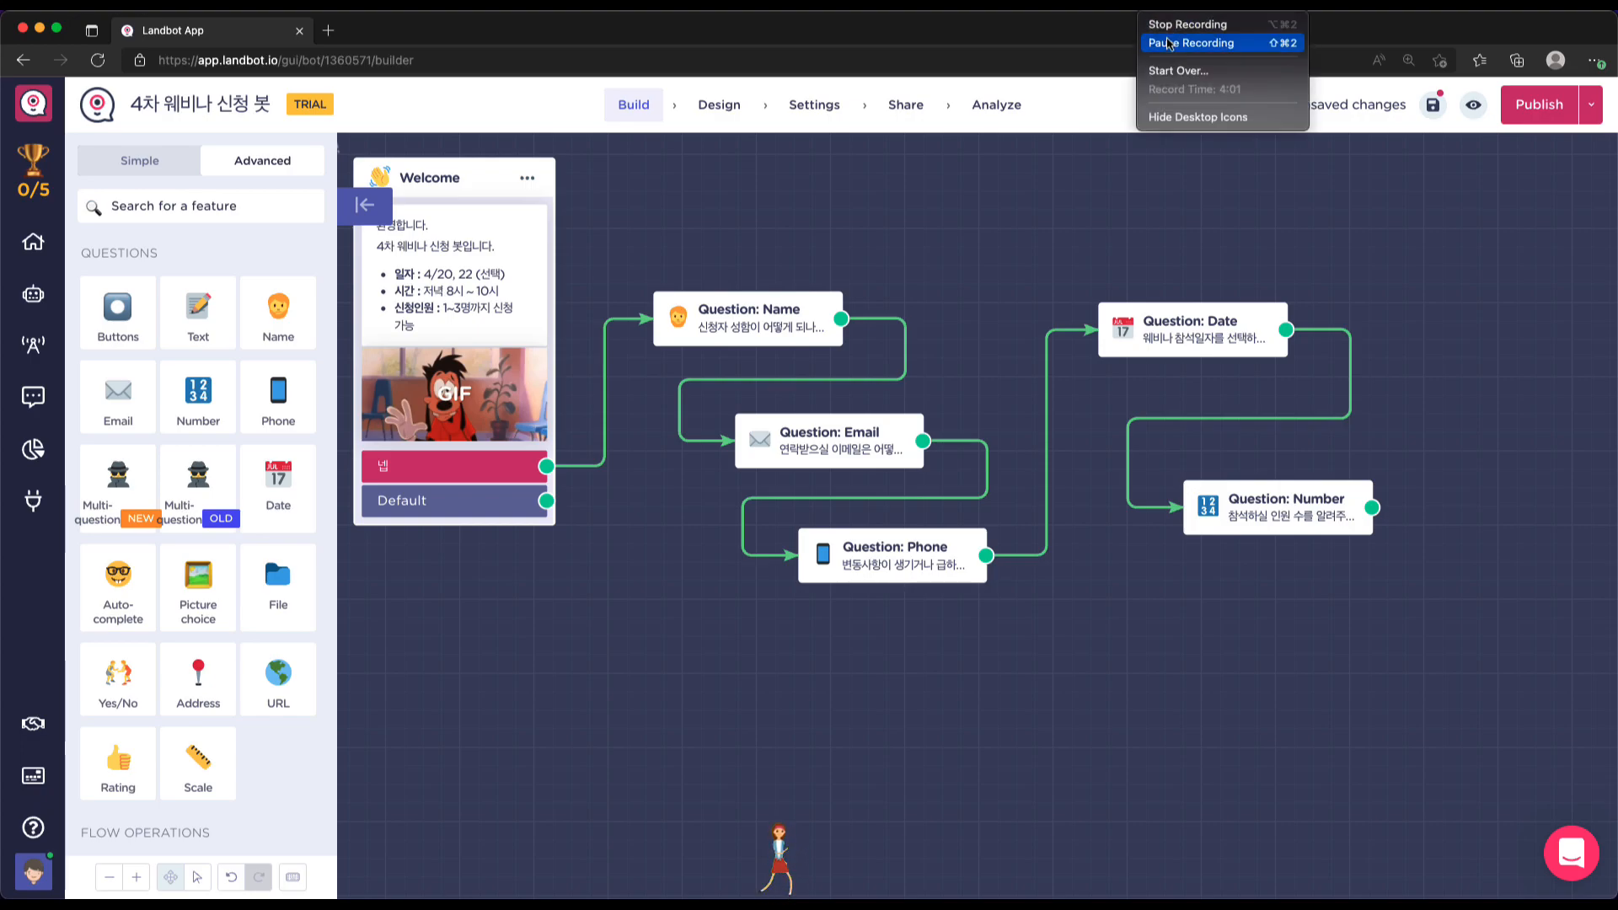
Add a fresh Text question block from the Questions sidebar
click(1171, 43)
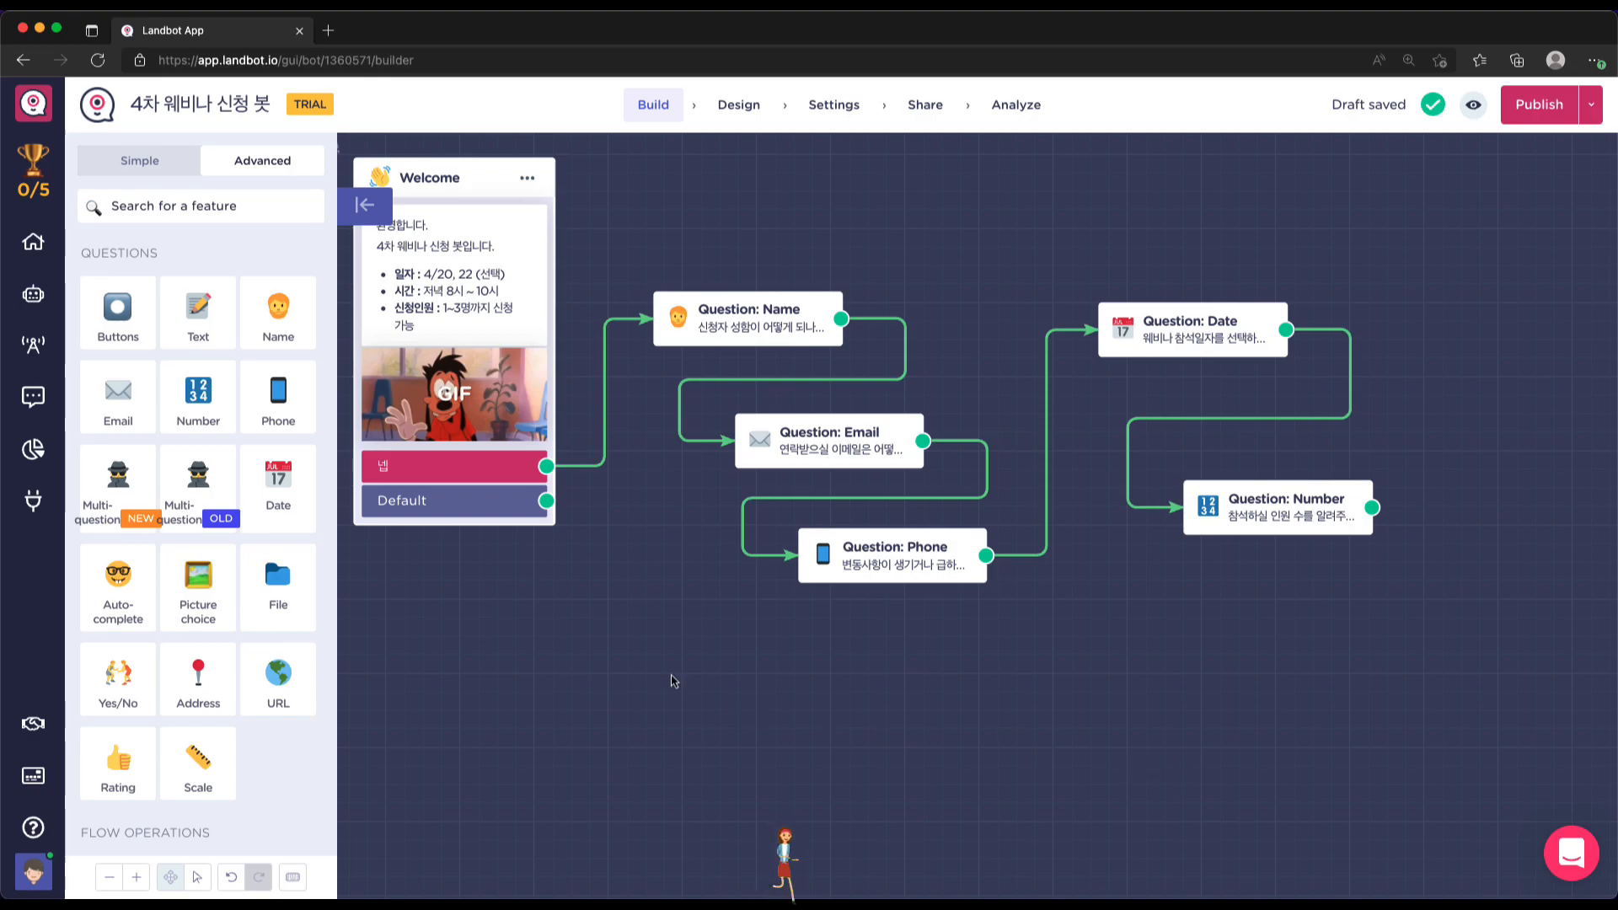
click(207, 329)
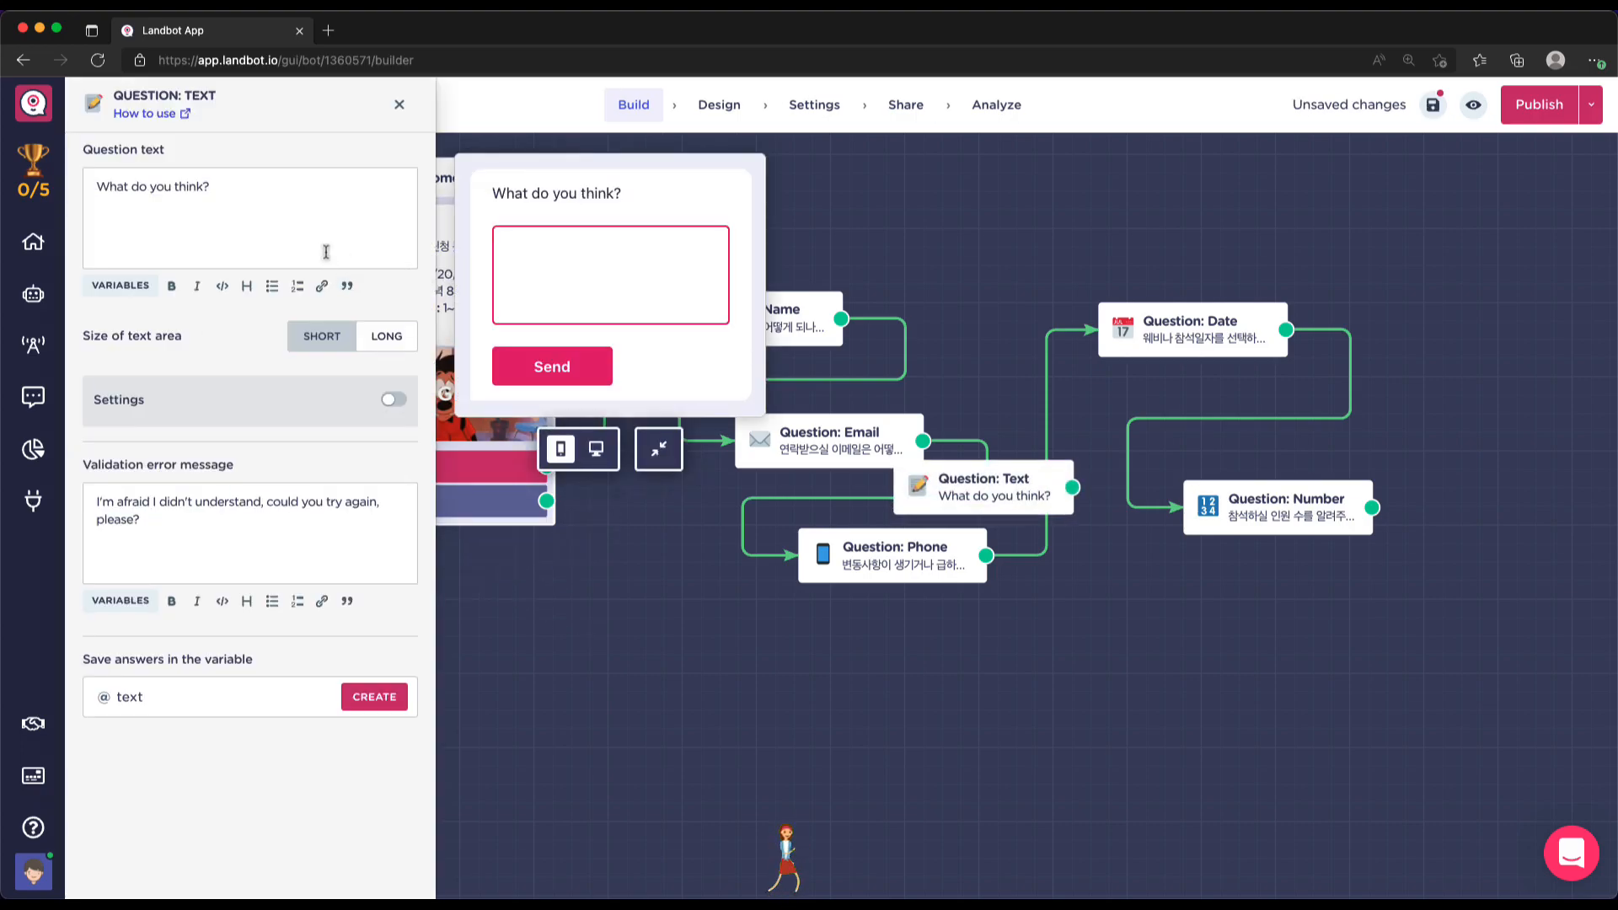
Change the question text to '요청사항이 있으면 남겨주세요~.'
triple_click(265, 200)
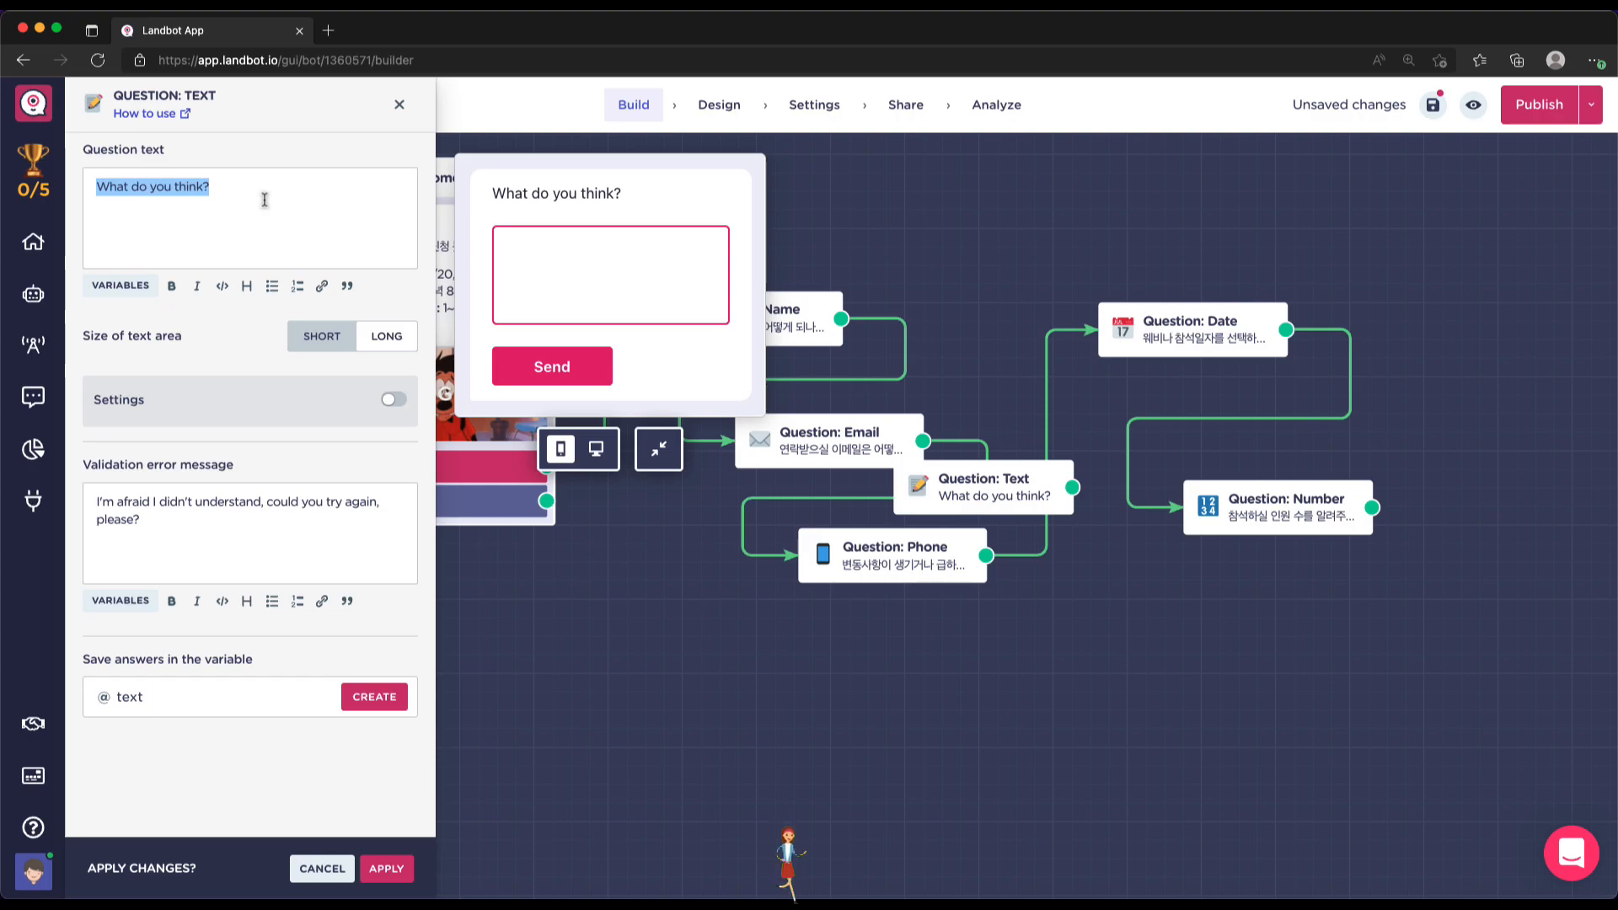
text(ㄱ)
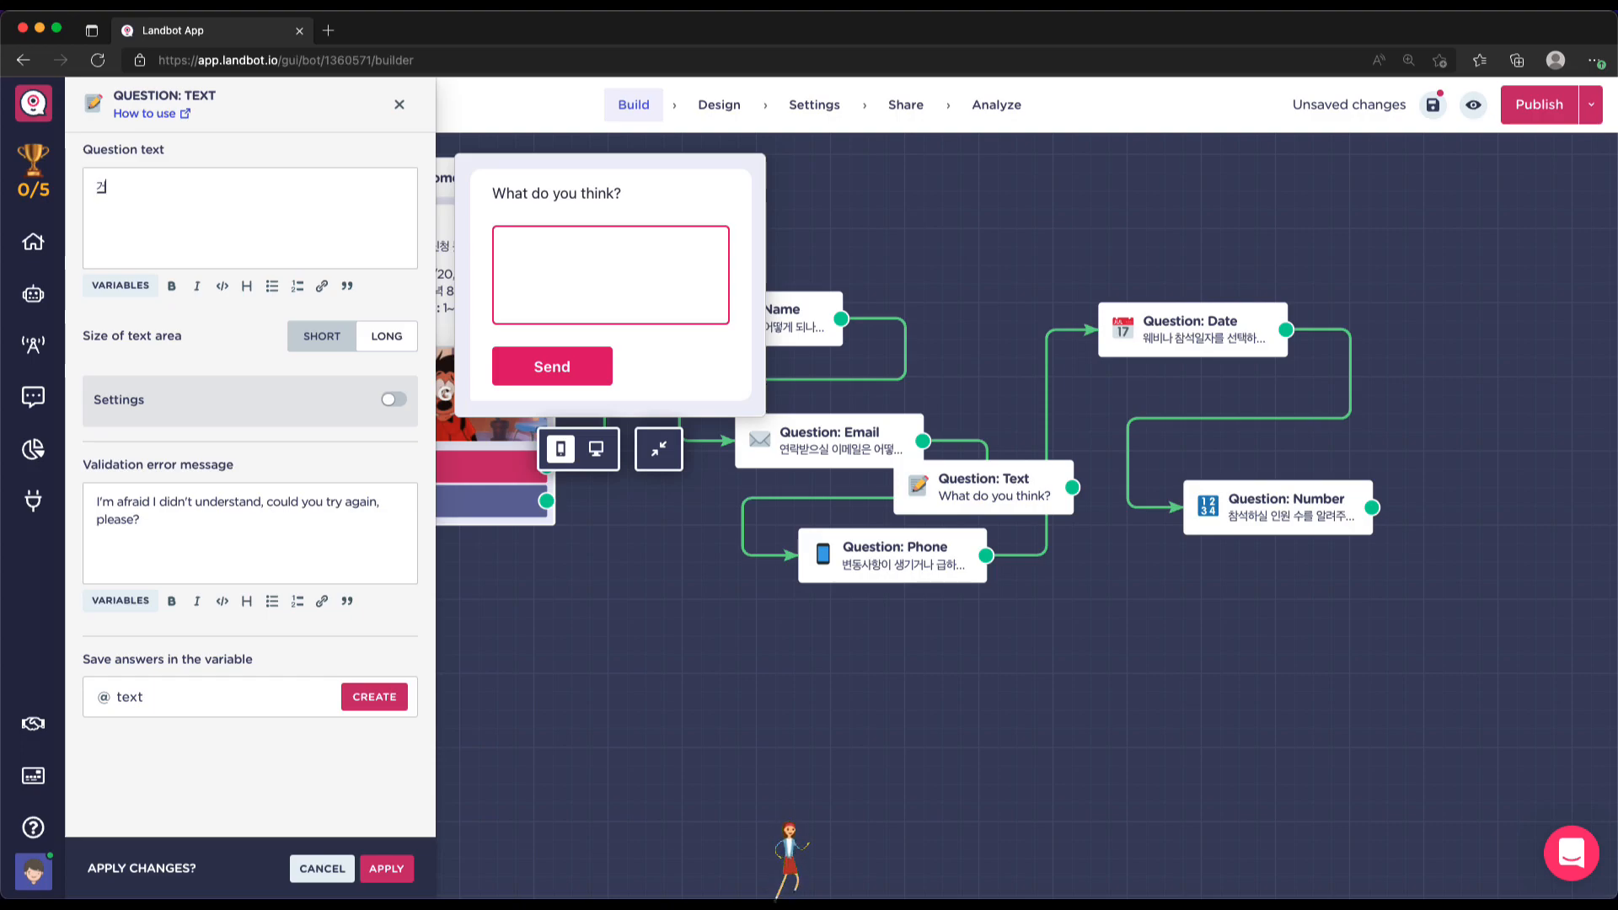
key(BackSpace)
text(요청사항)
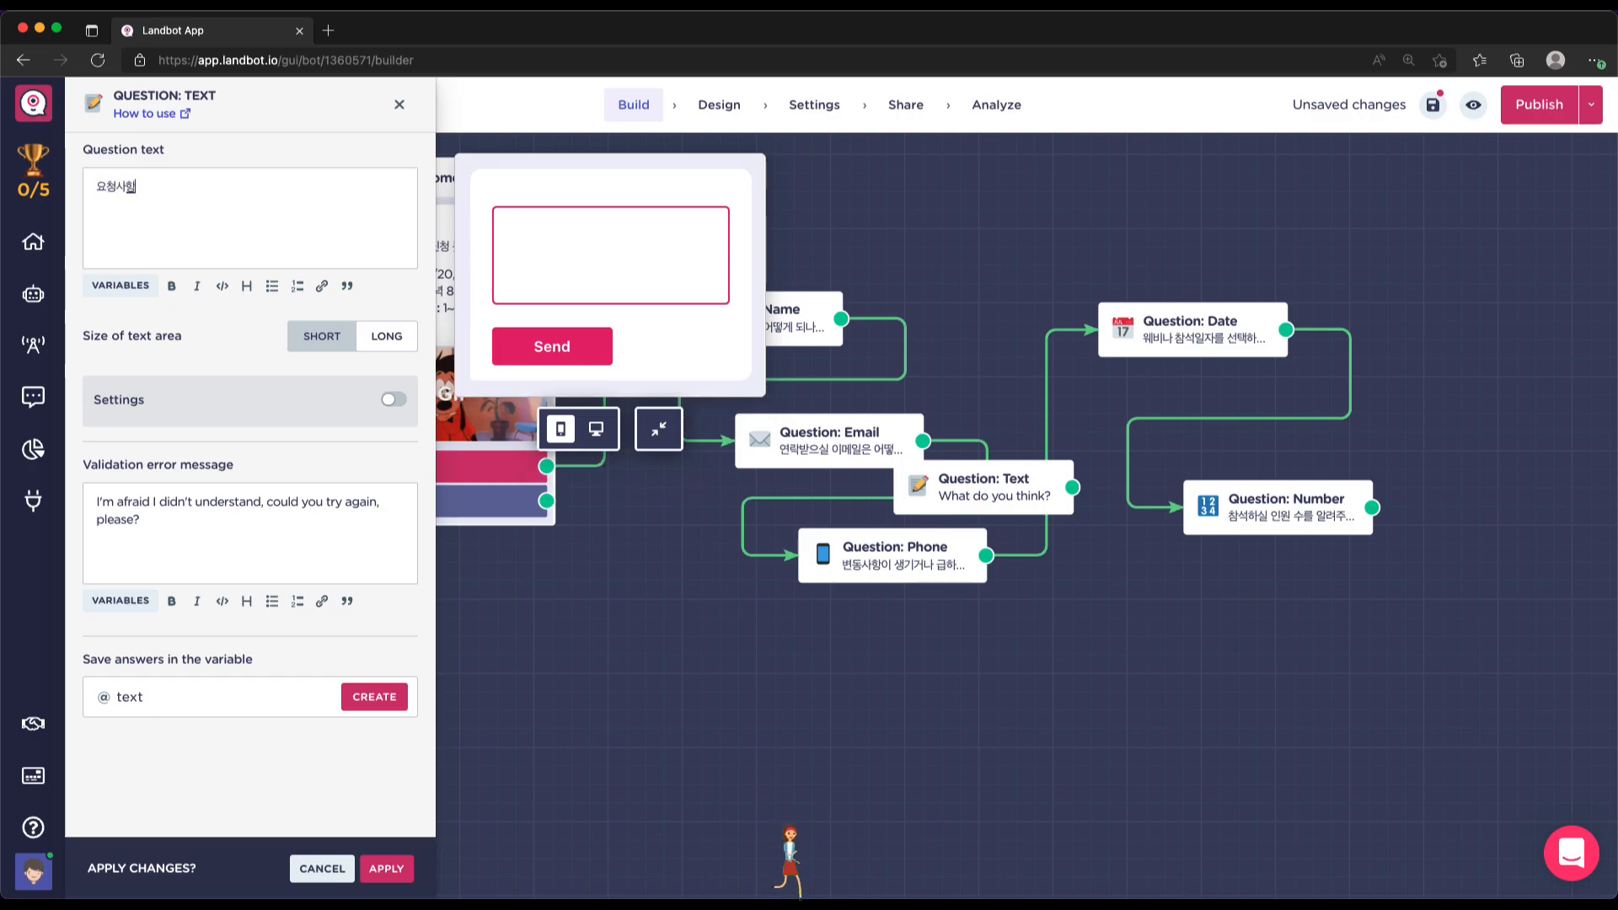
text(이 있으면 남)
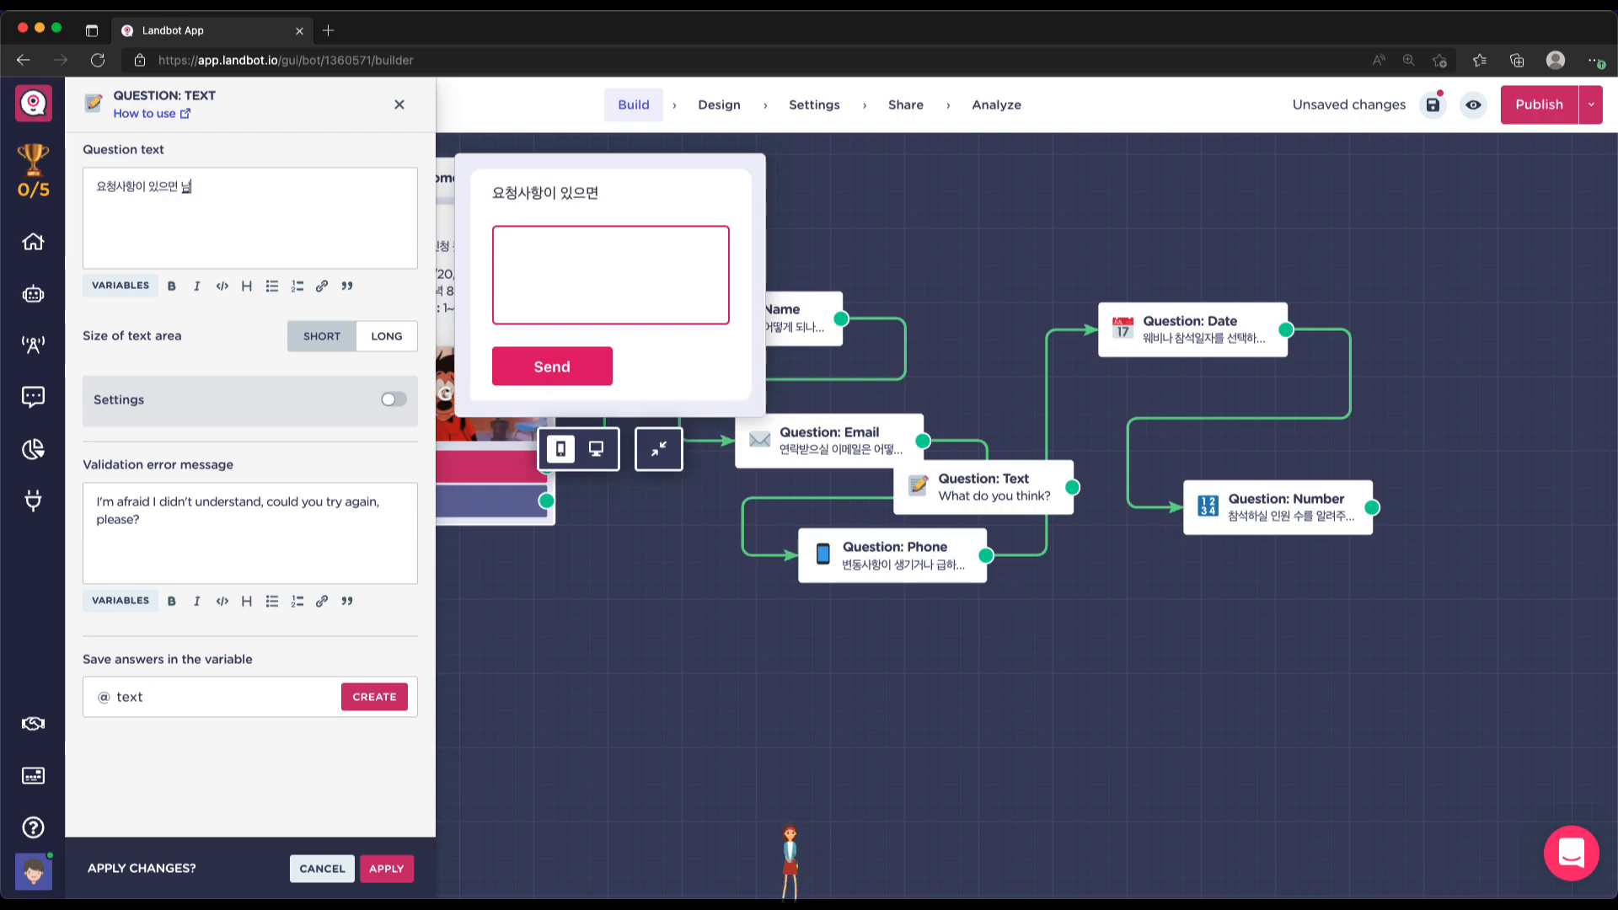
text(겨주세요~.)
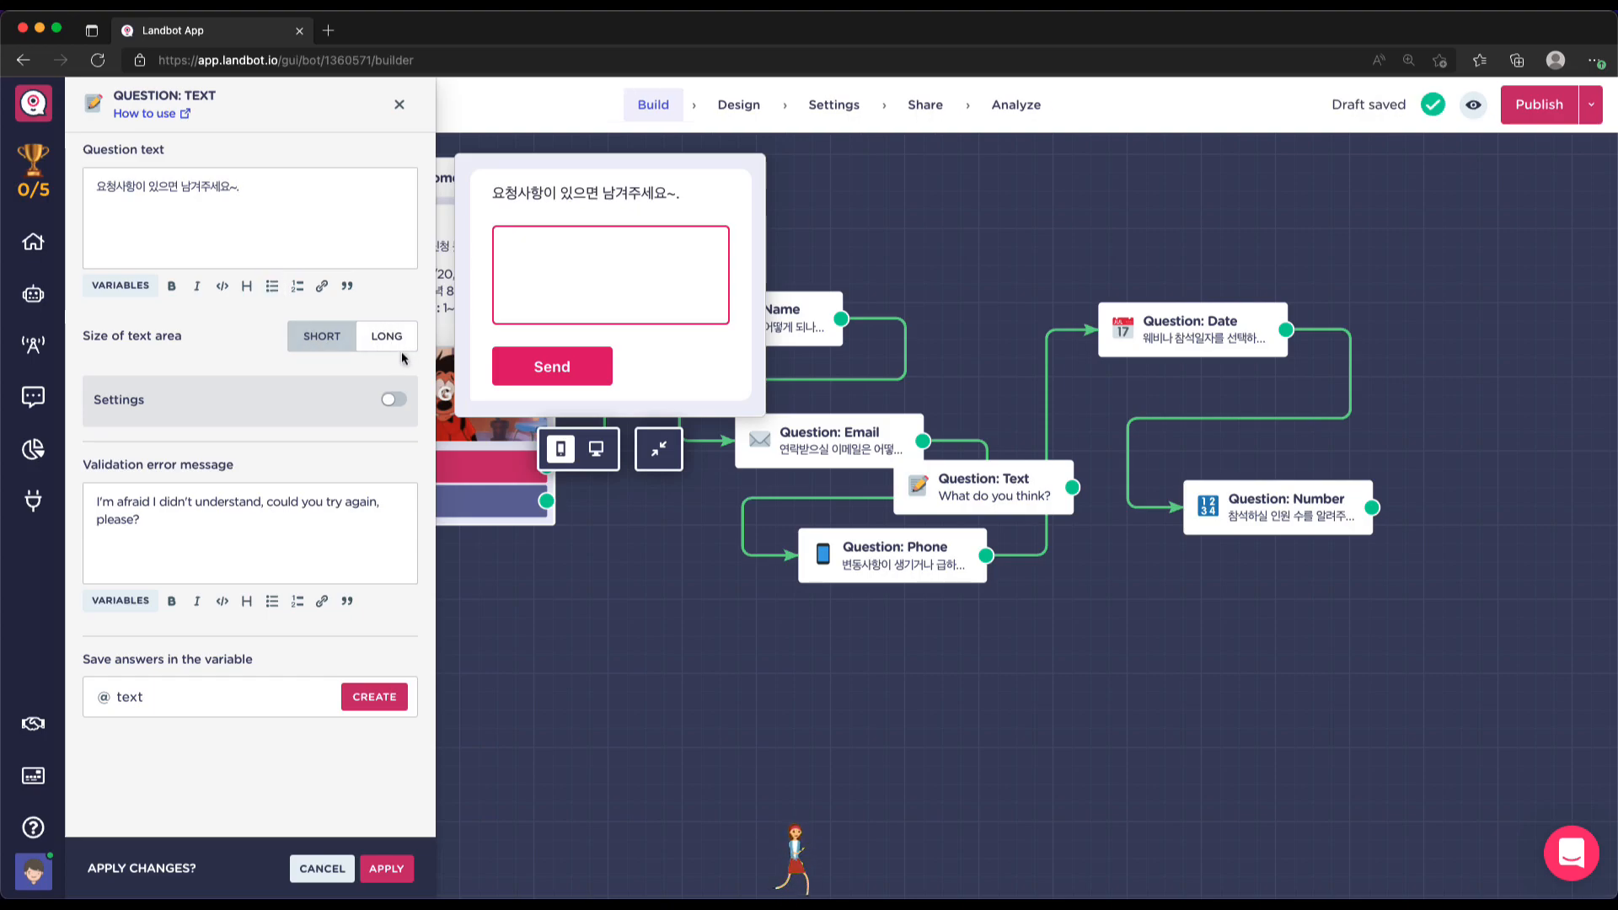
Try the Short and Long answer box styles, then toggle the validation limits on and off
click(319, 339)
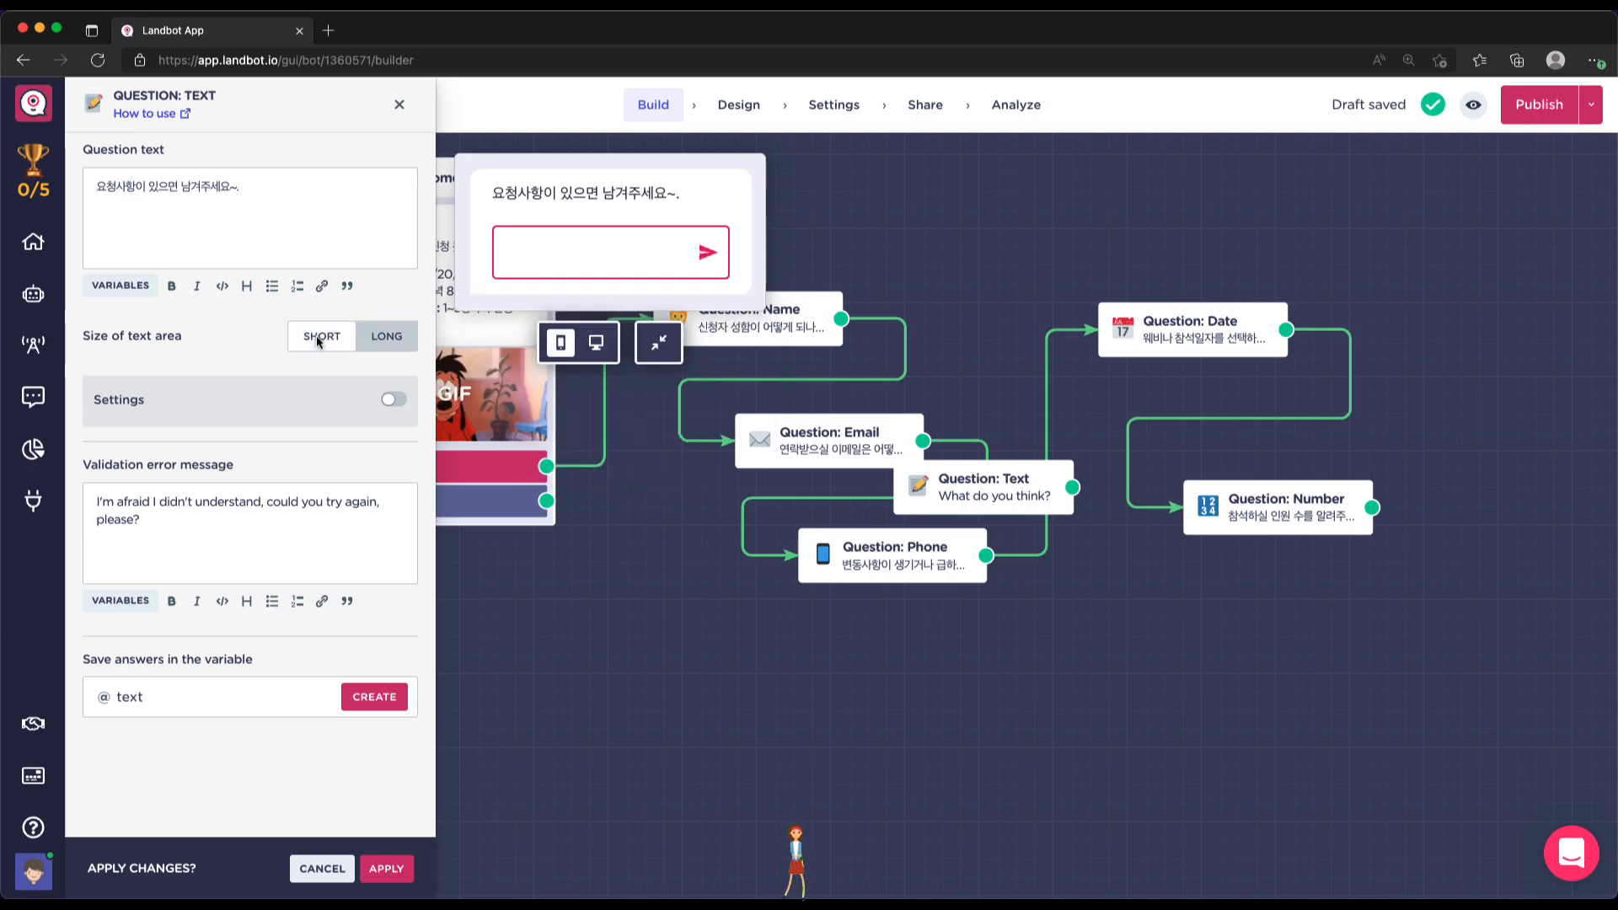
click(385, 338)
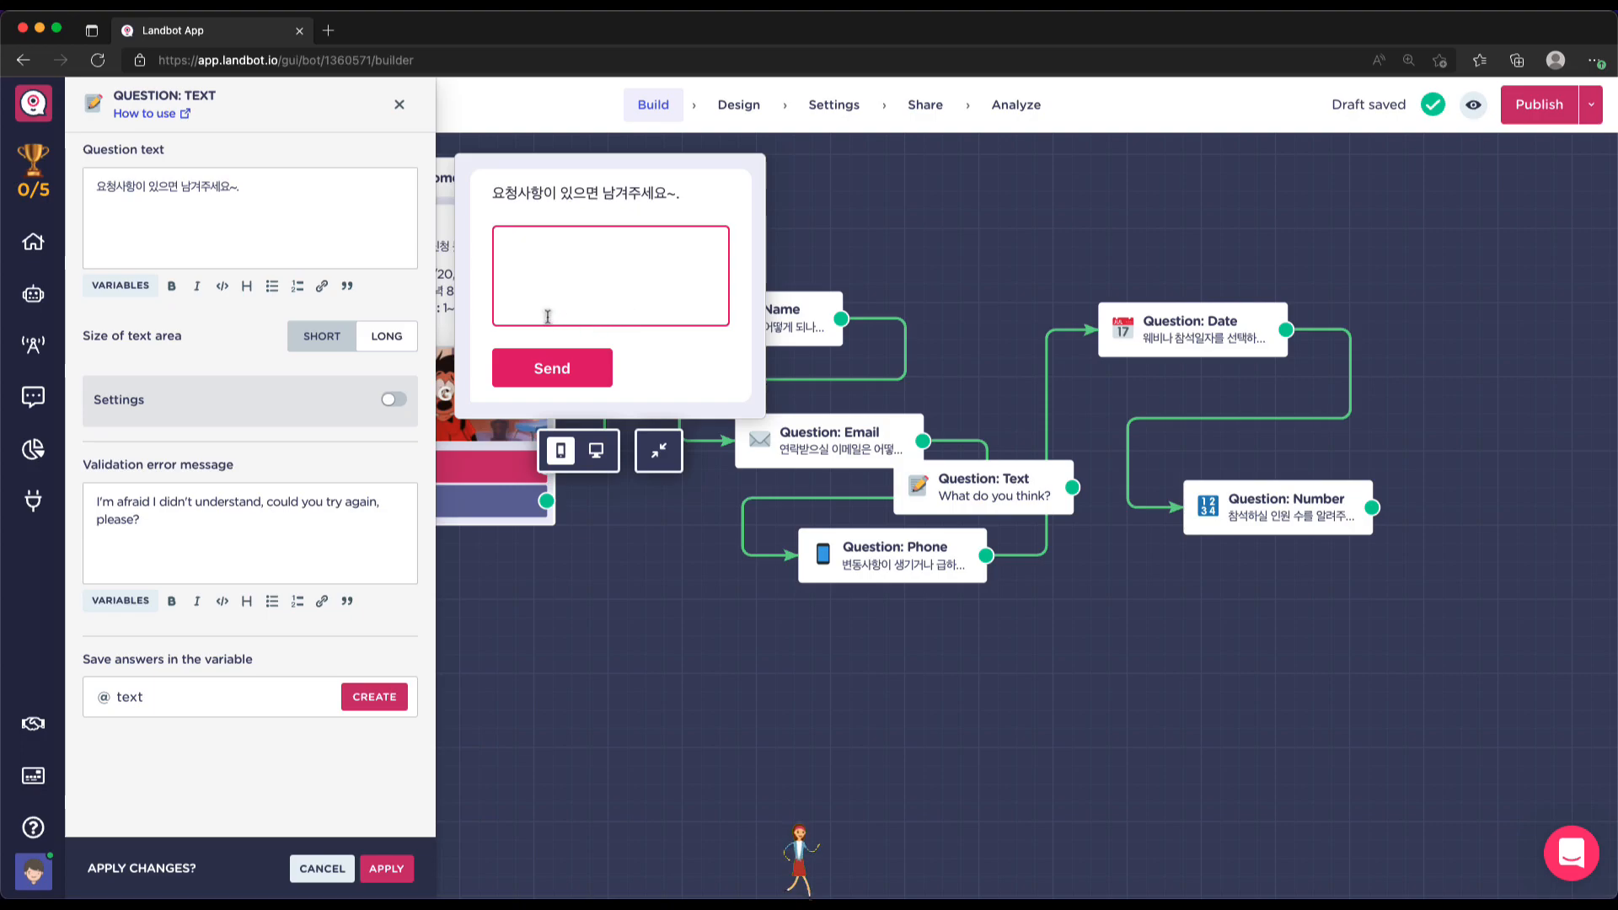
click(391, 403)
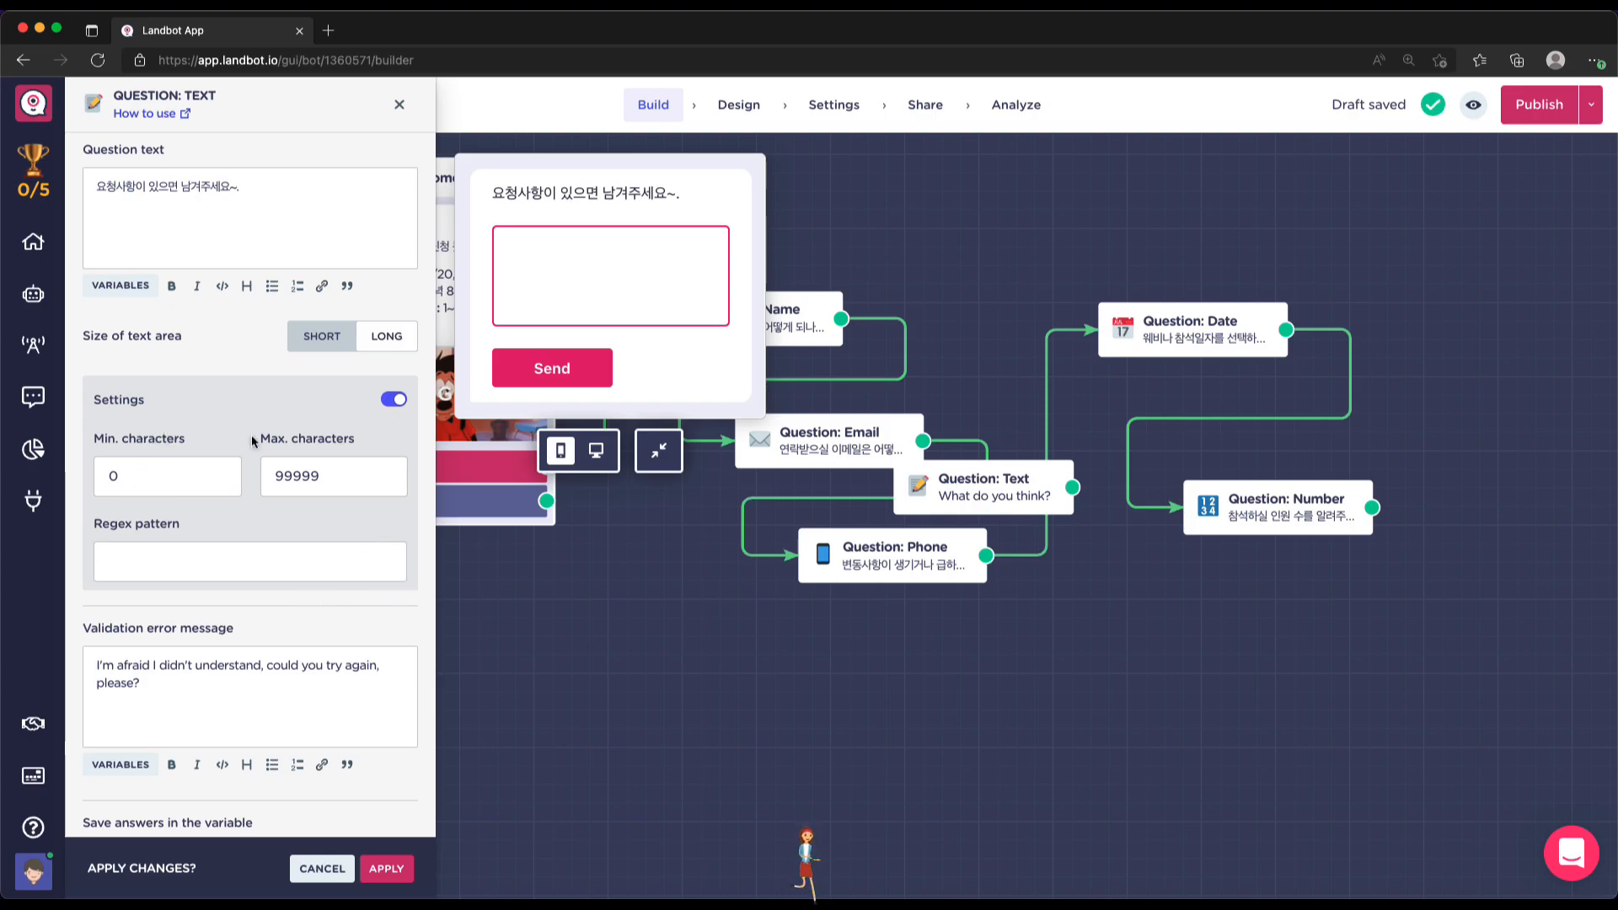
click(393, 402)
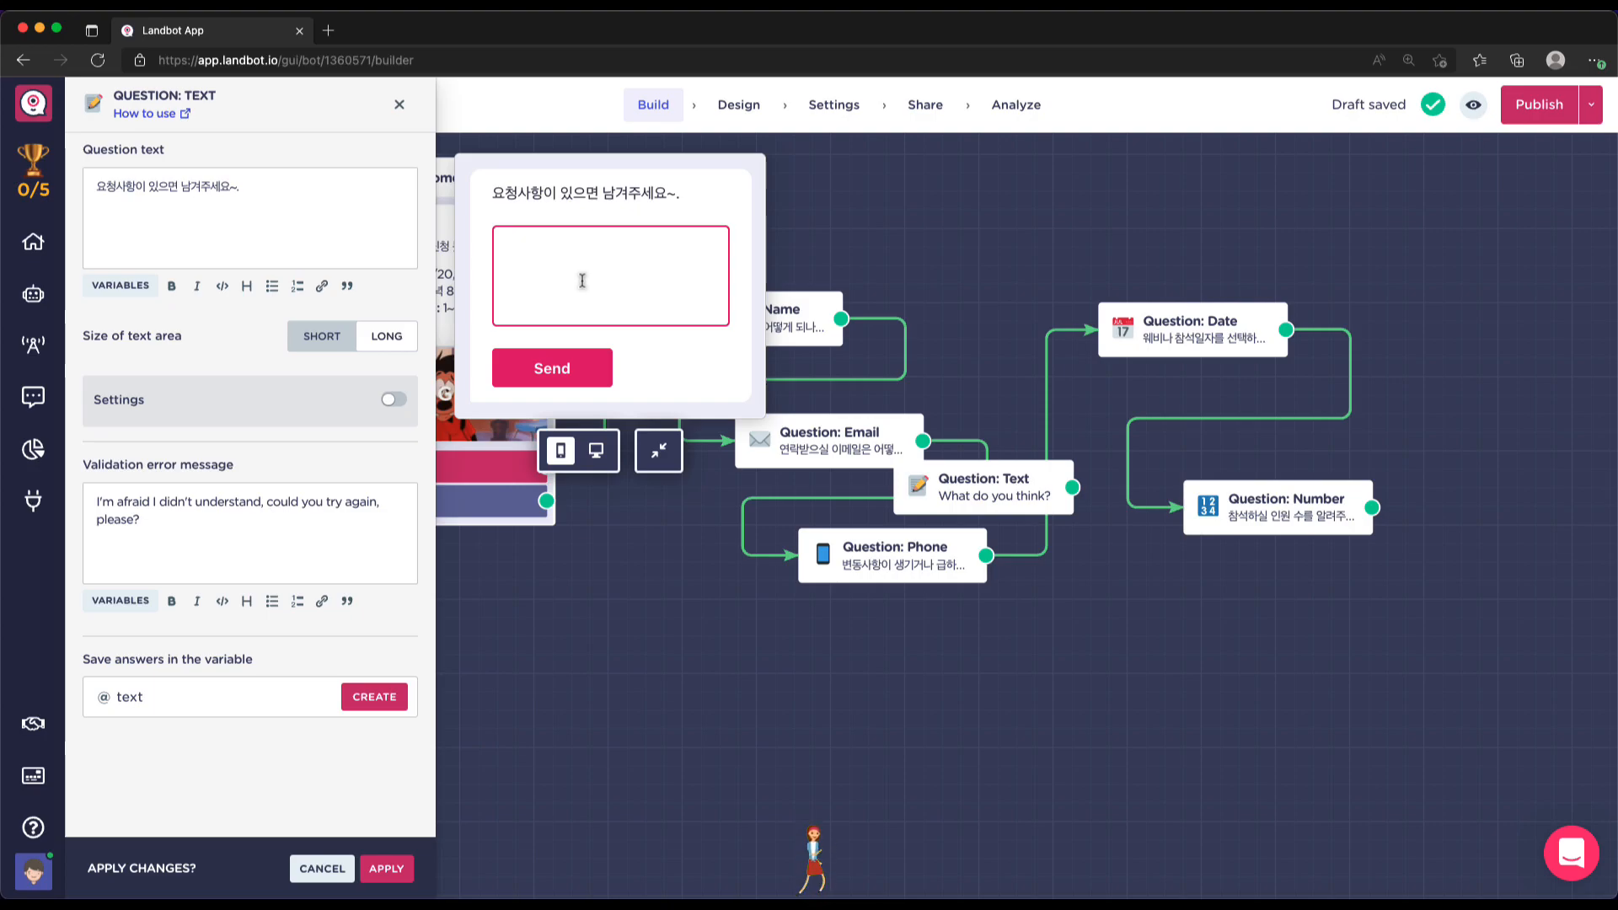
Store the answer in a newly created 'request' variable and apply the changes
click(243, 694)
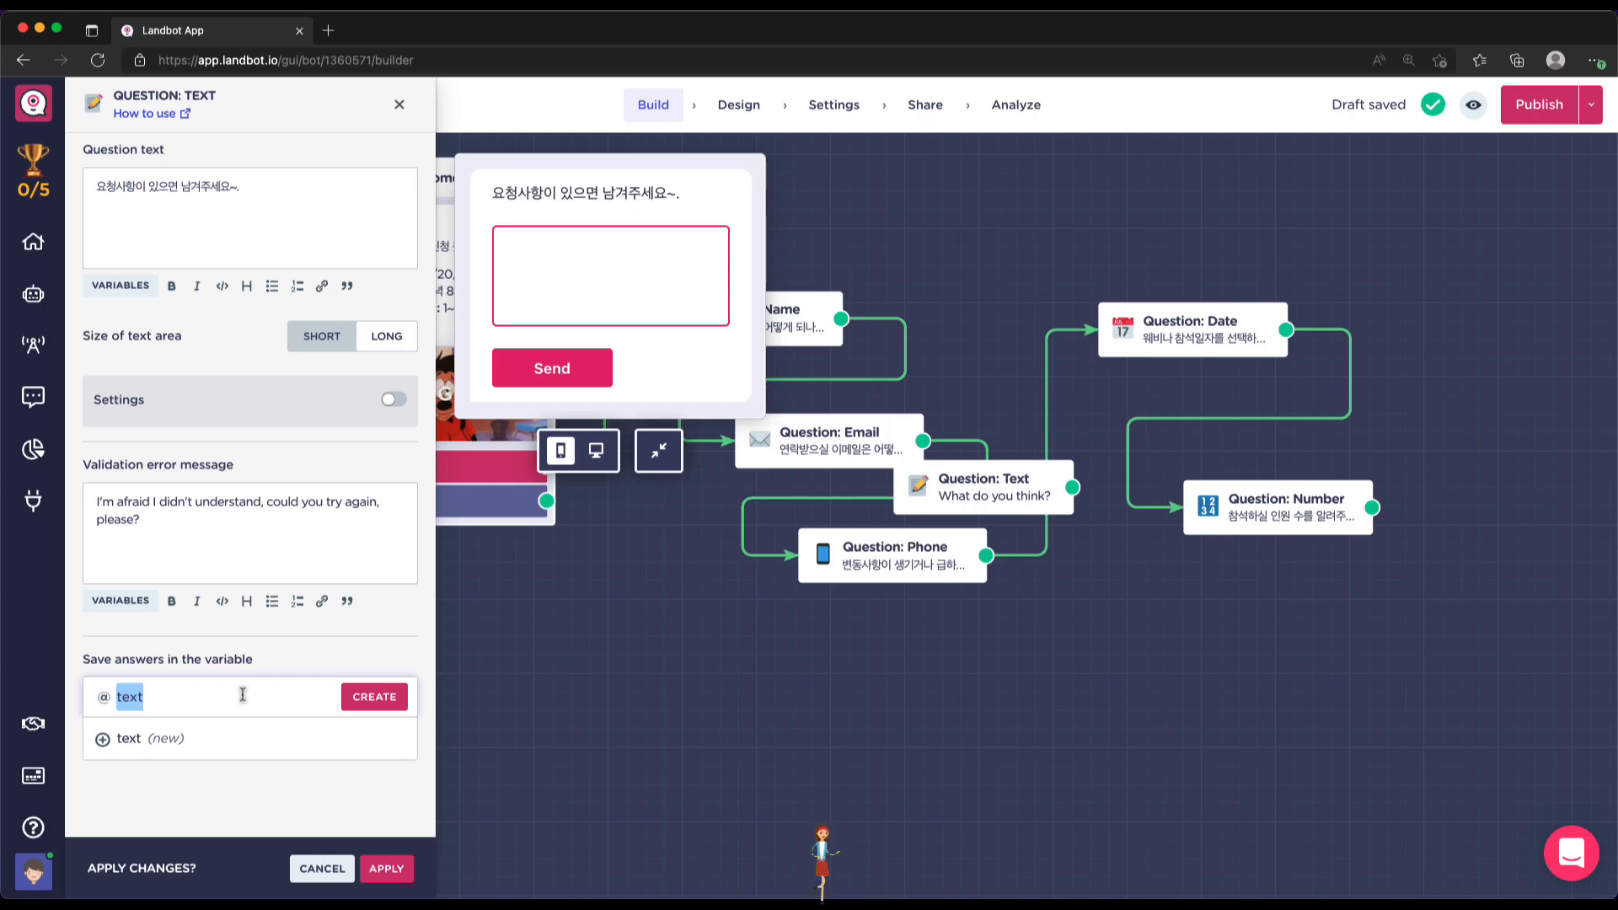
text(request)
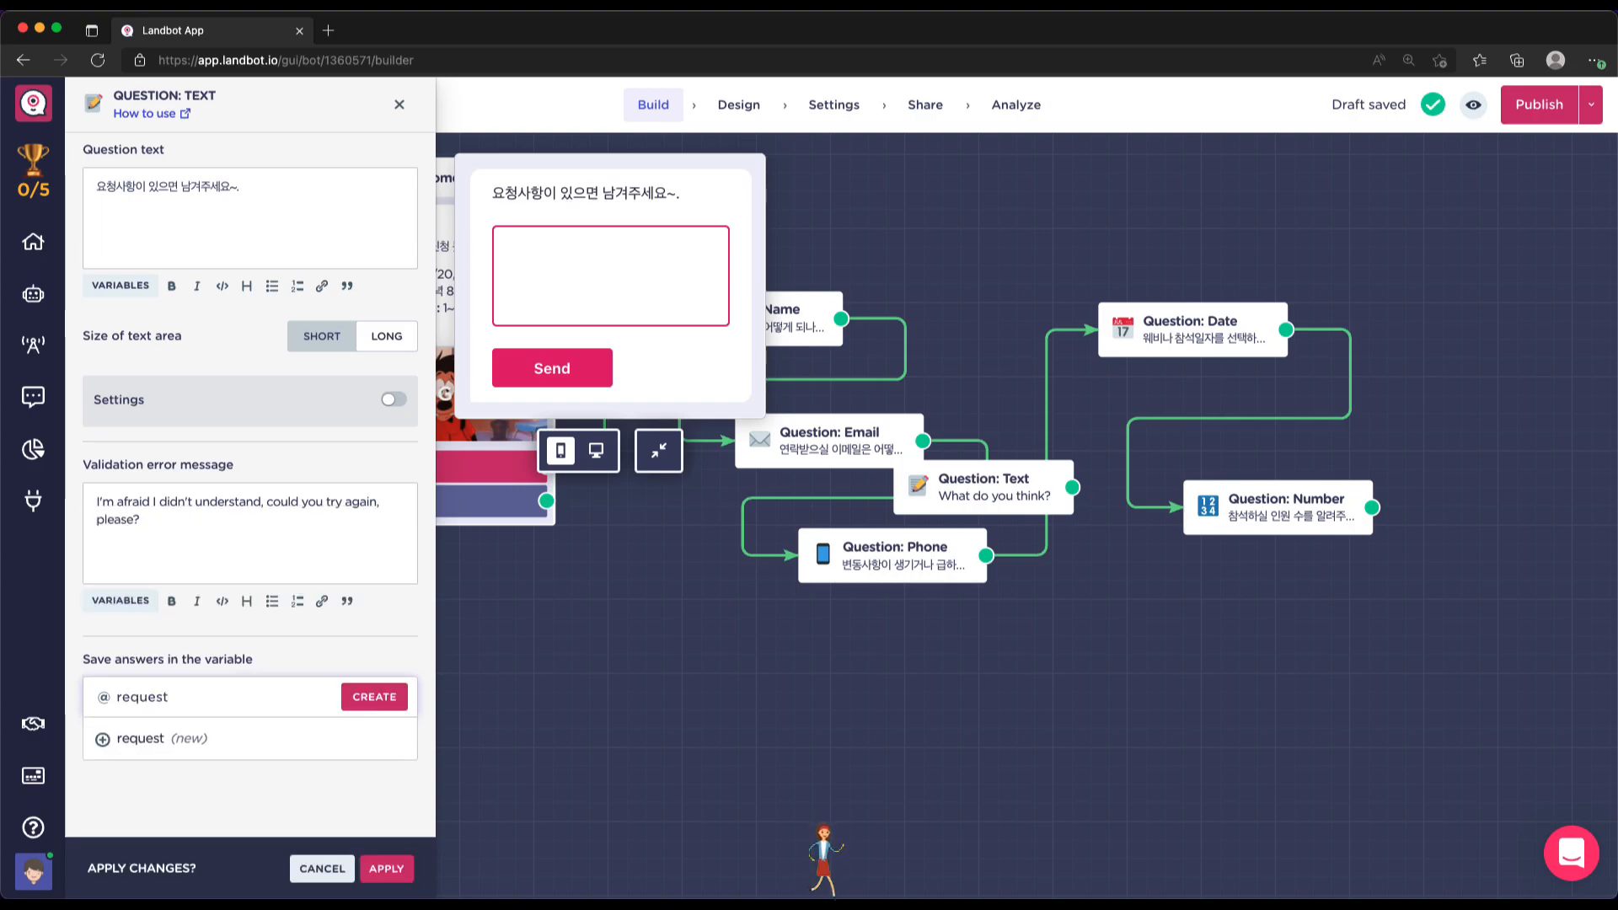
click(210, 738)
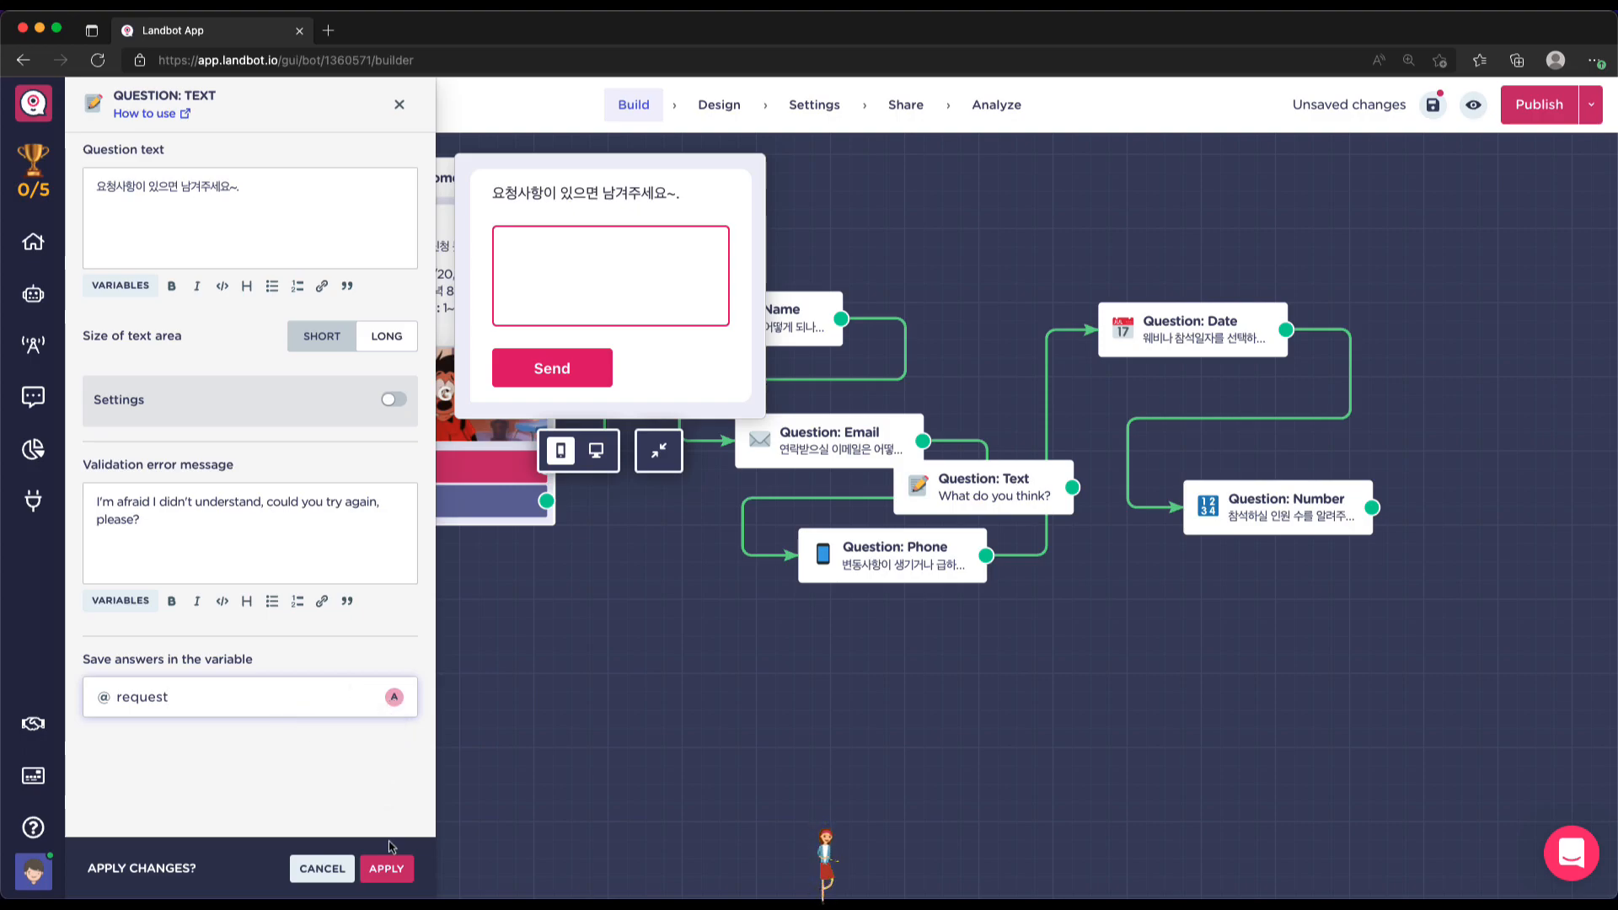
click(387, 869)
Place the free-text question below the Number question and connect Number to it
drag(1024, 465, 1305, 589)
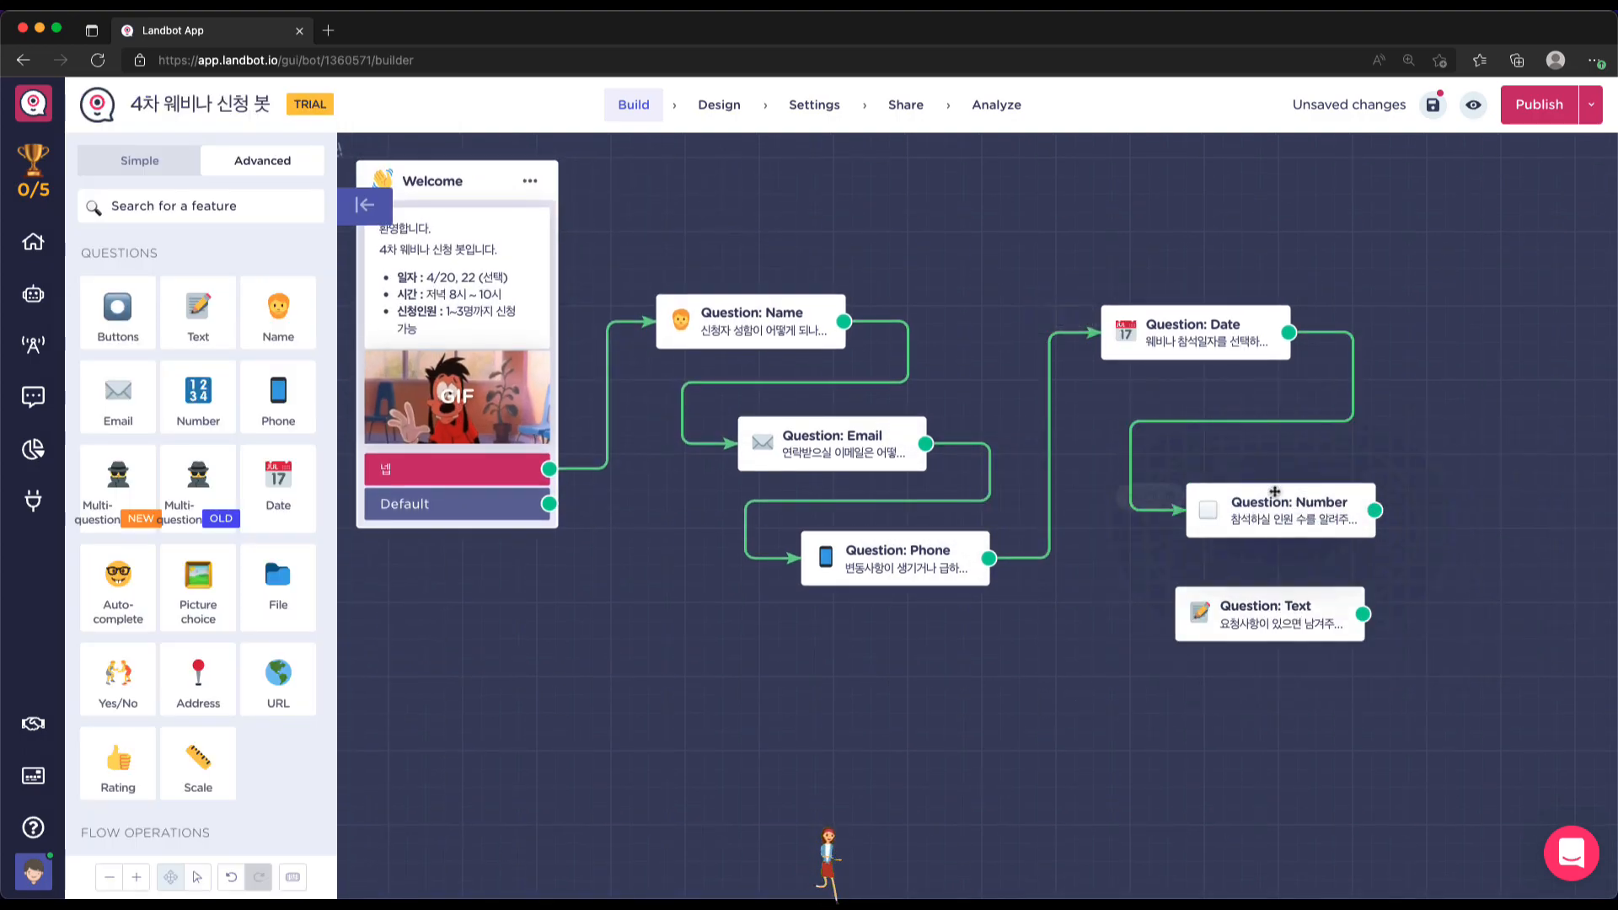
drag(1264, 505, 1256, 454)
drag(1264, 600, 1278, 543)
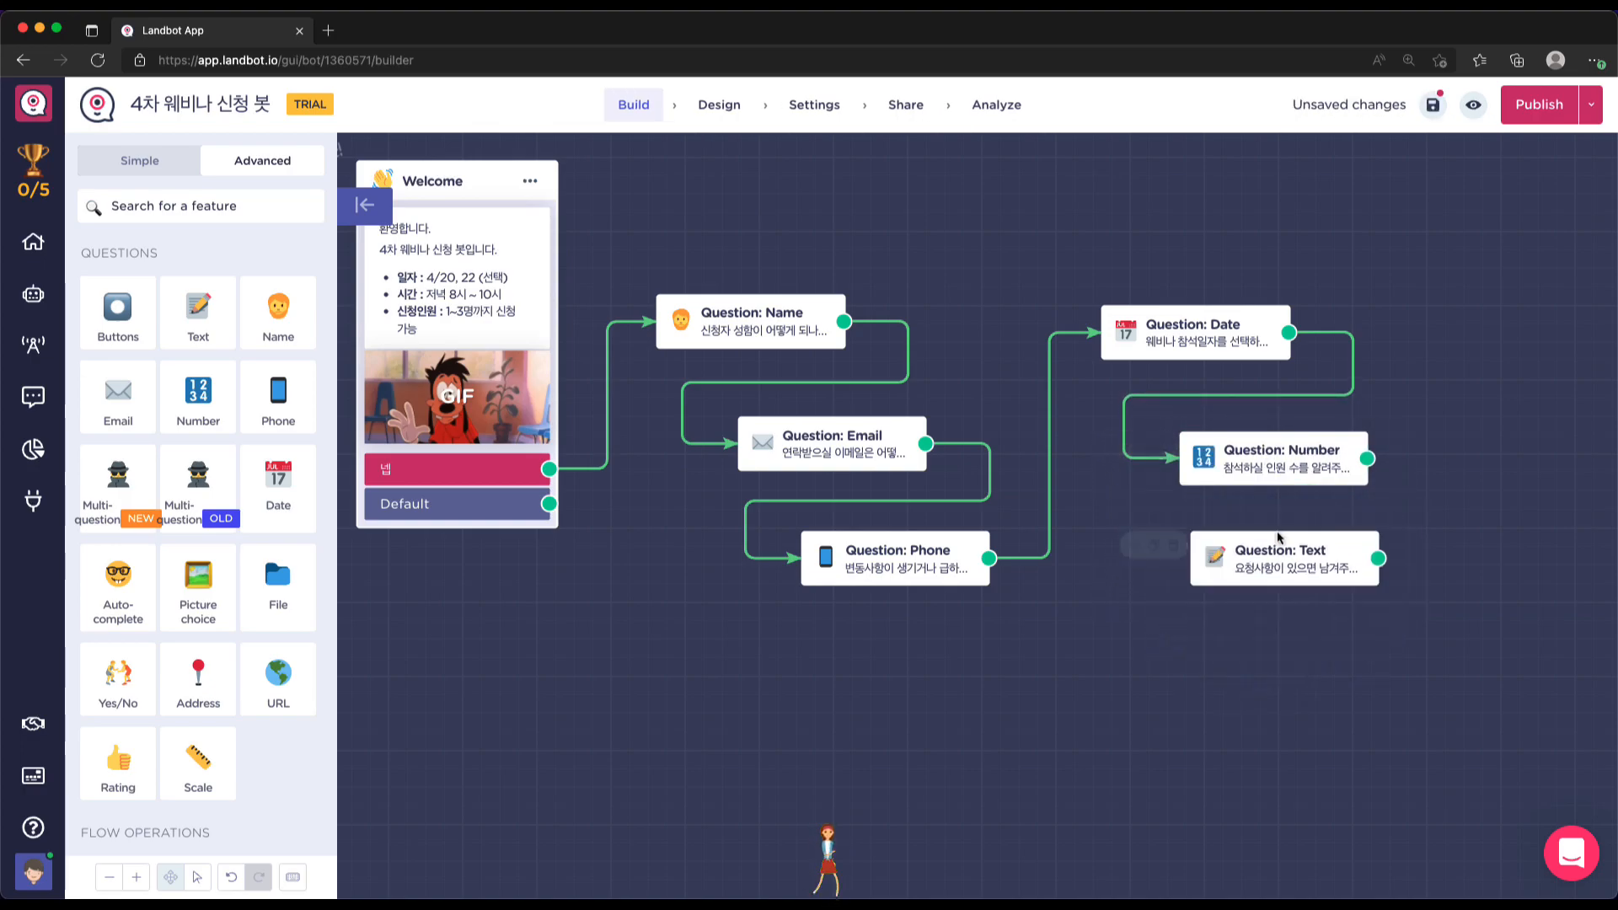
drag(1365, 460, 1331, 547)
Drag a new connection out of the free-text question to bring up the block picker
scroll(1341, 656, right, 1)
scroll(1340, 657, up, 2)
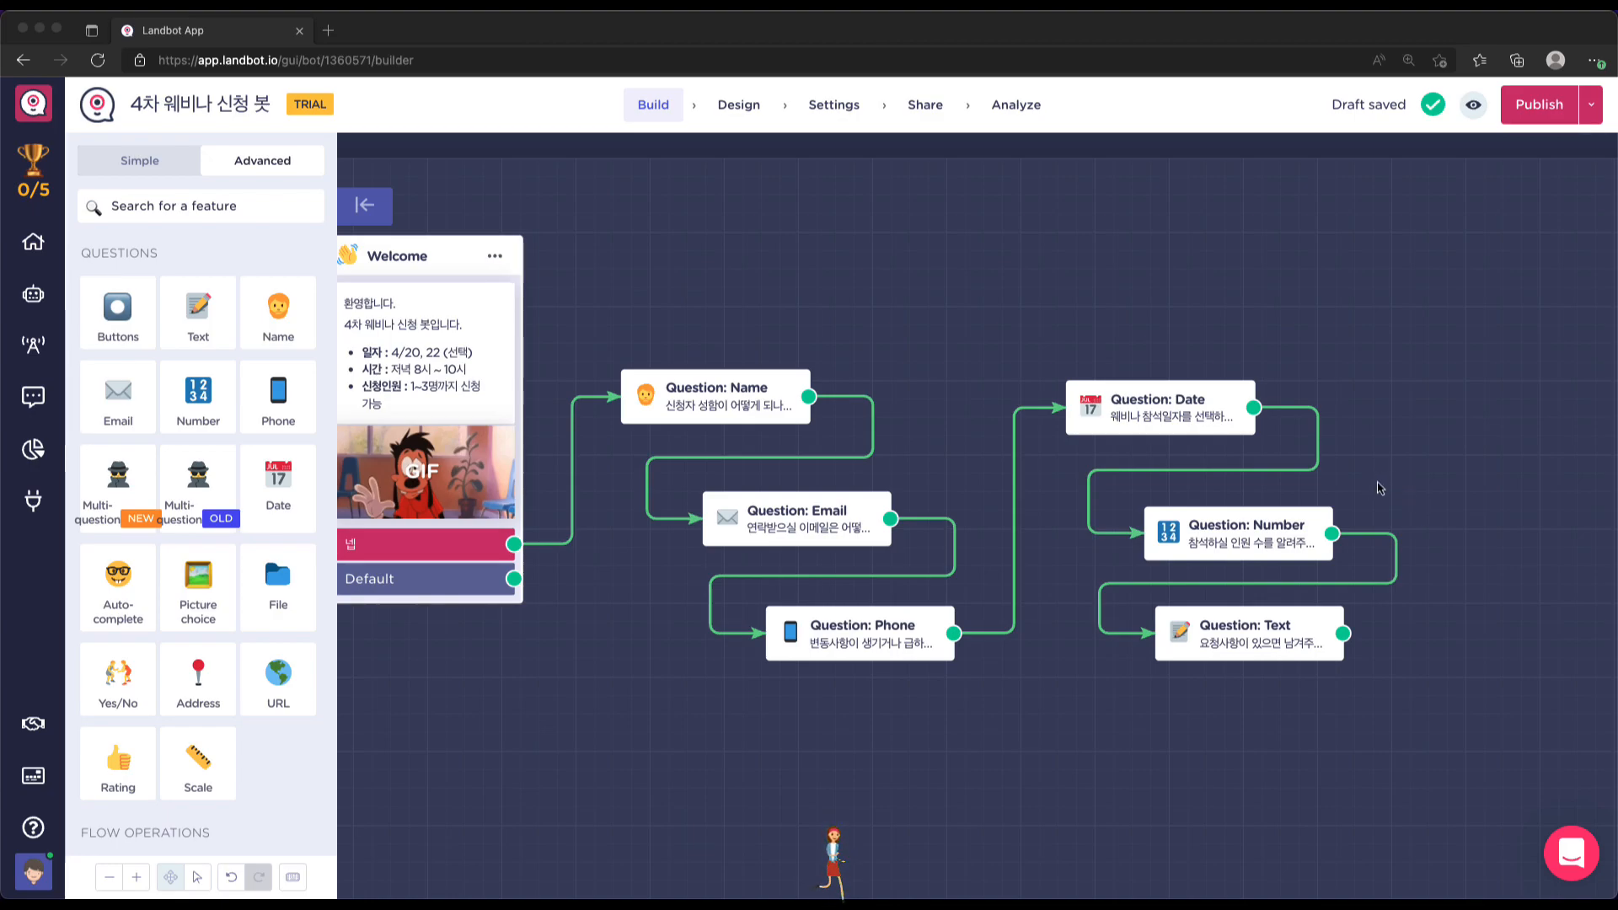
scroll(1379, 488, right, 5)
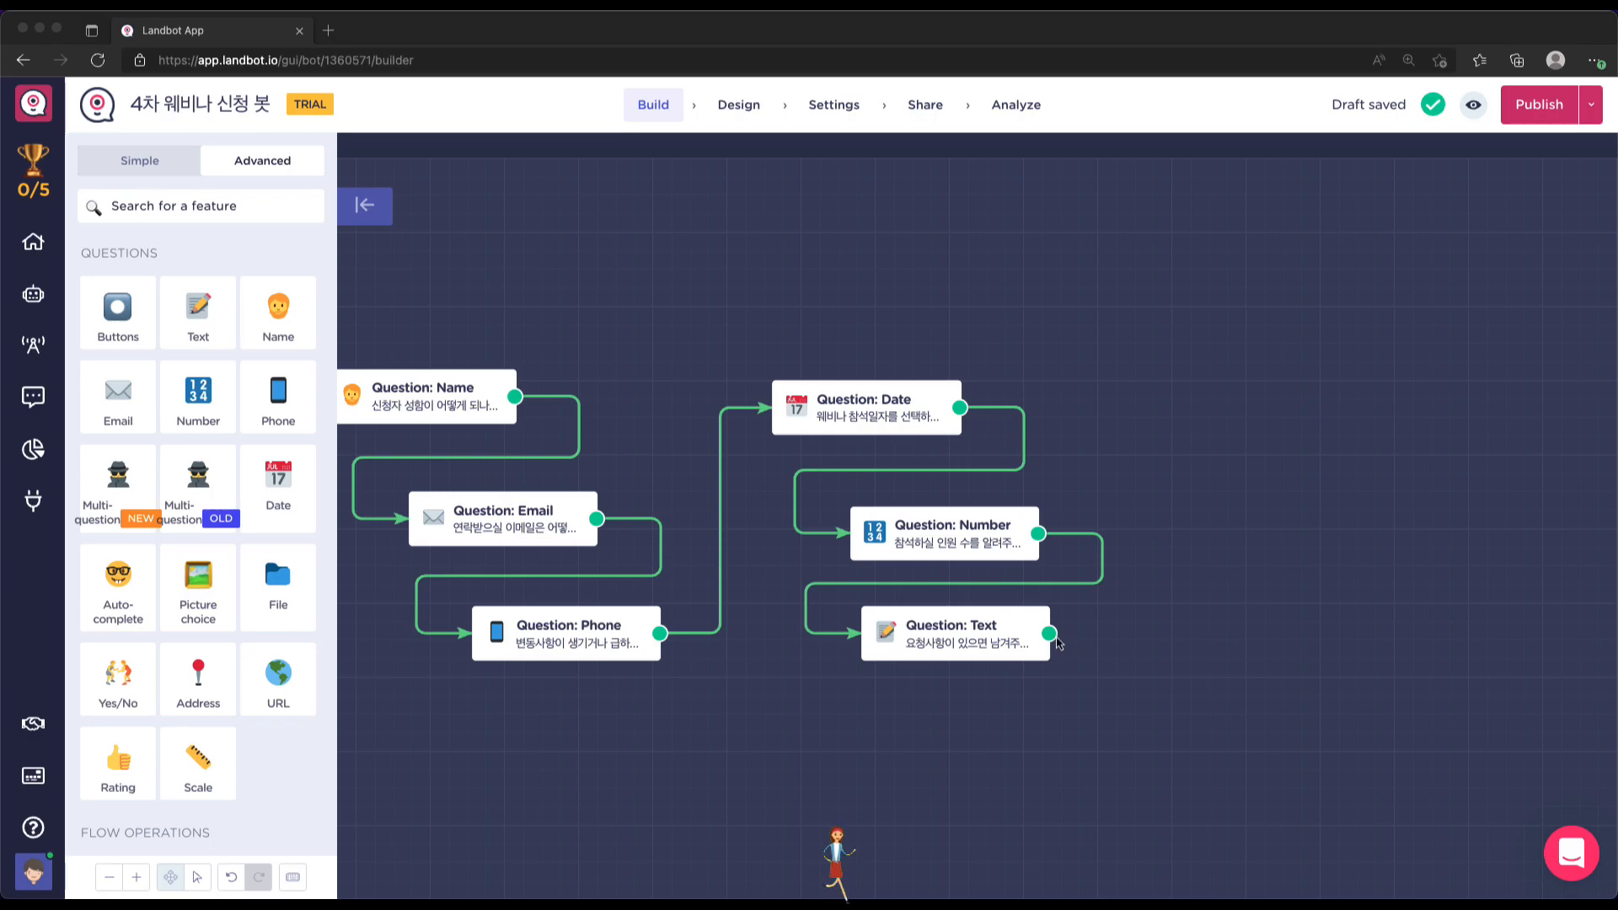
click(1112, 640)
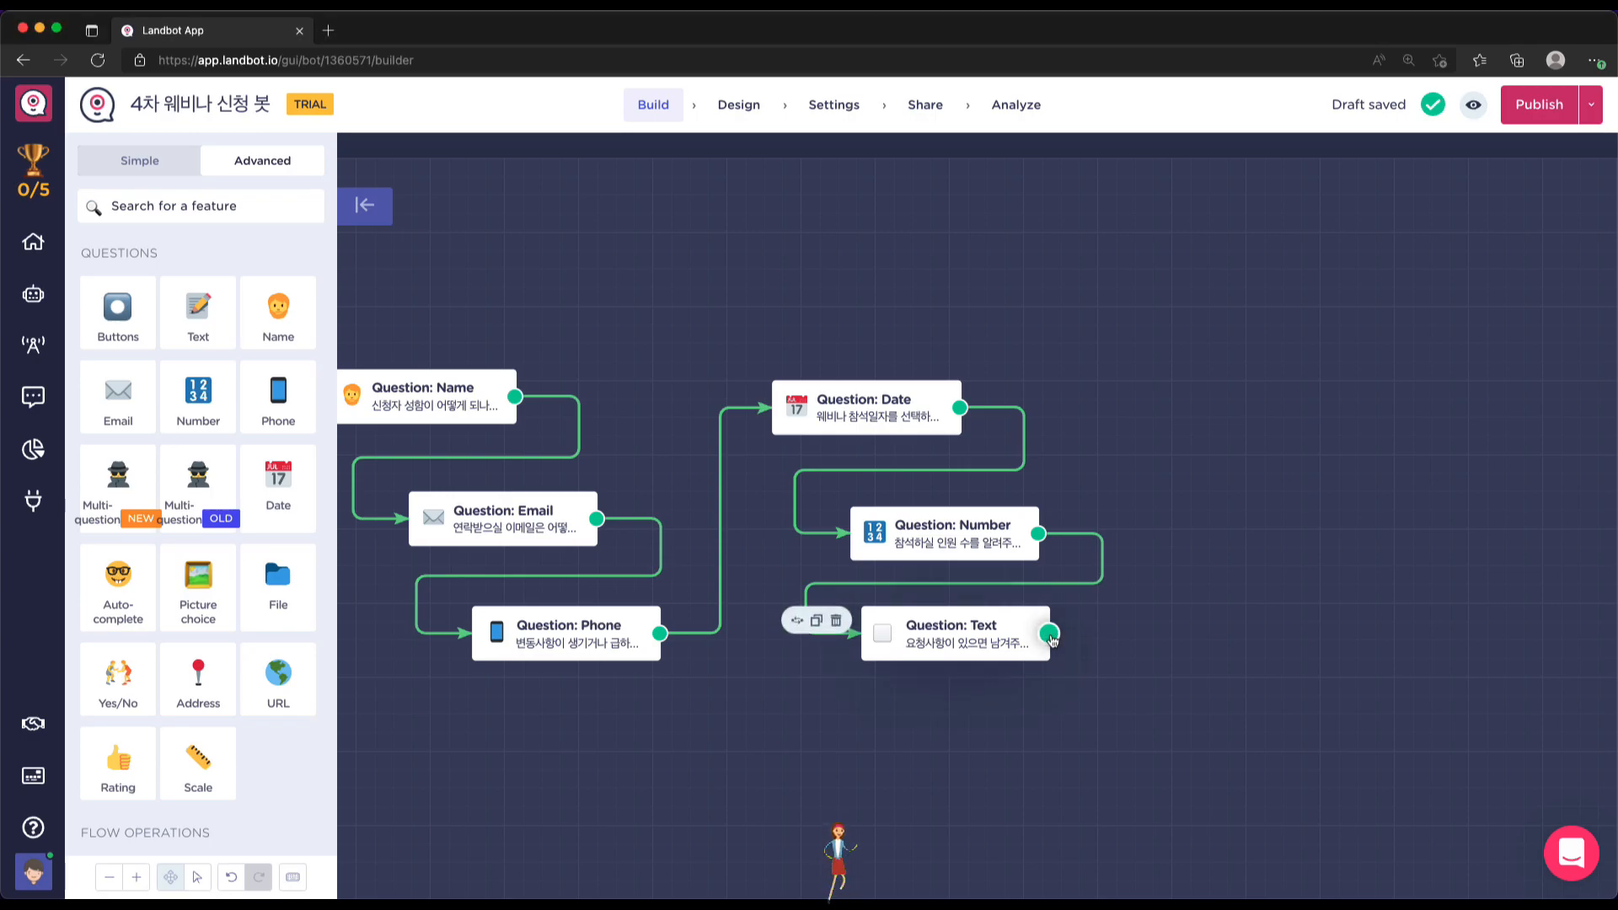
drag(1049, 634, 1256, 440)
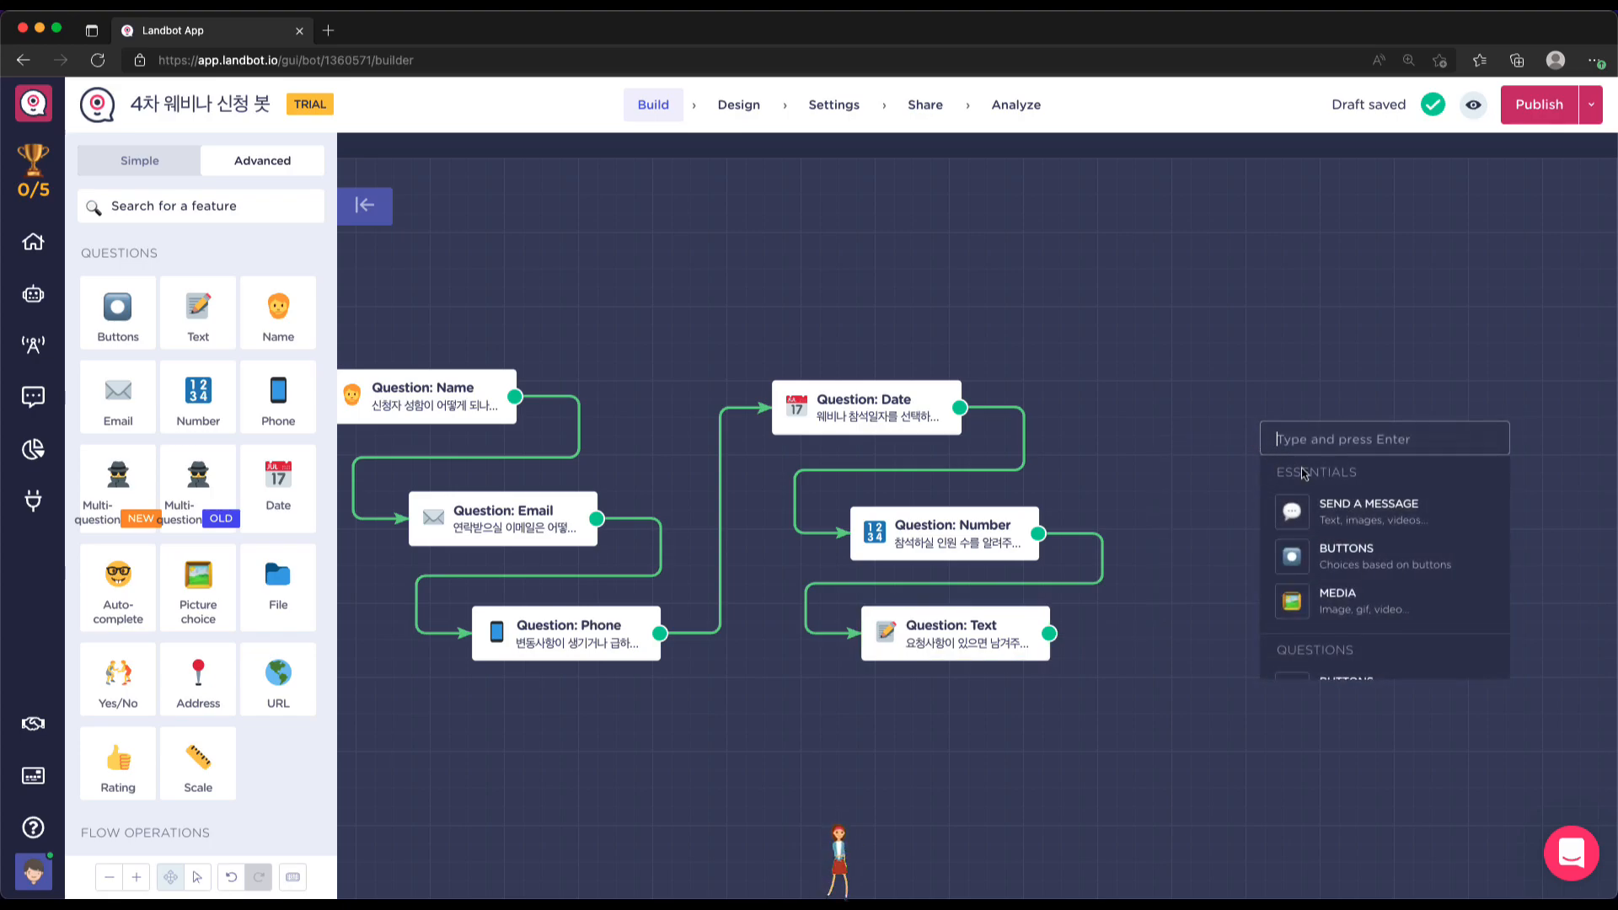
Add a message block after the request question reading '다음과 같이 신청하셨습니다.' and start a bulleted list
click(1344, 508)
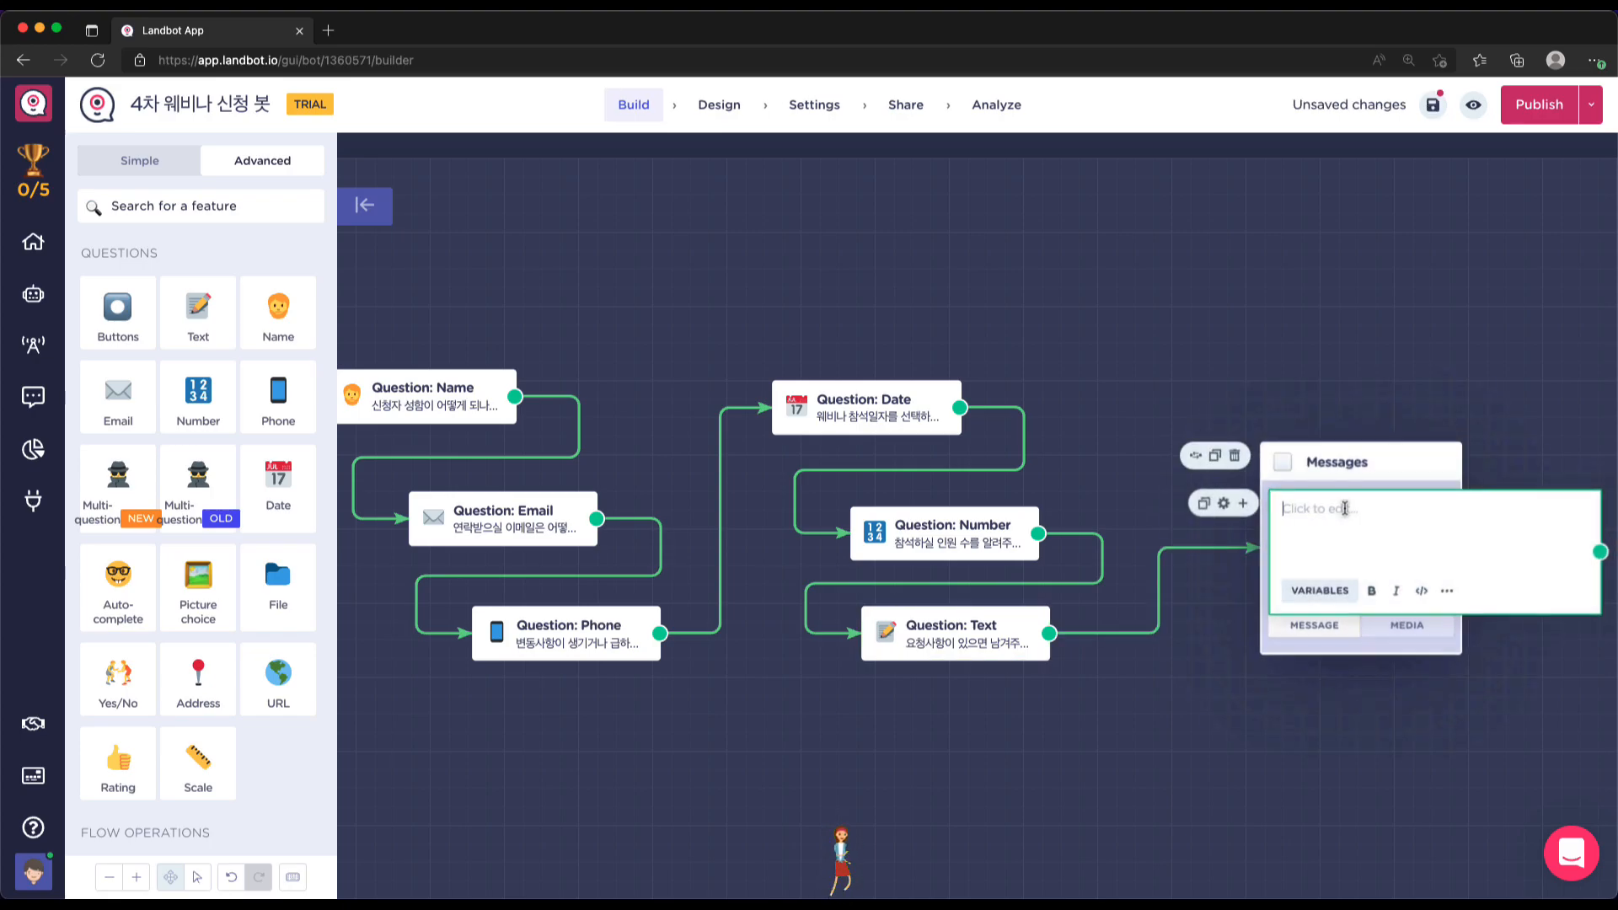
drag(1380, 459, 1349, 368)
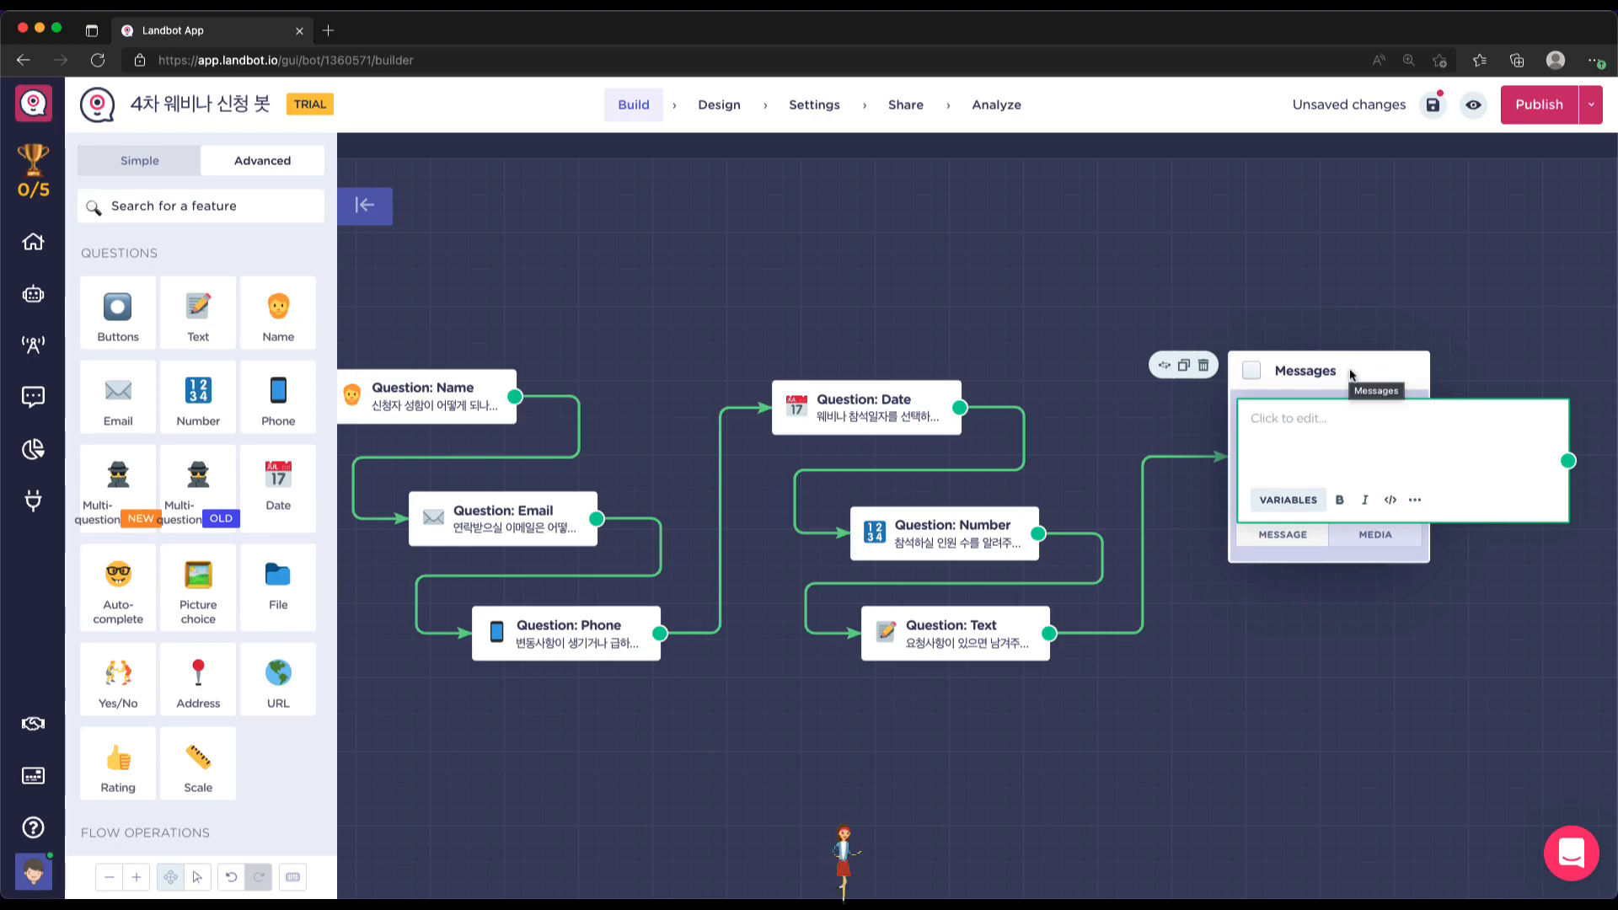
text(다음과)
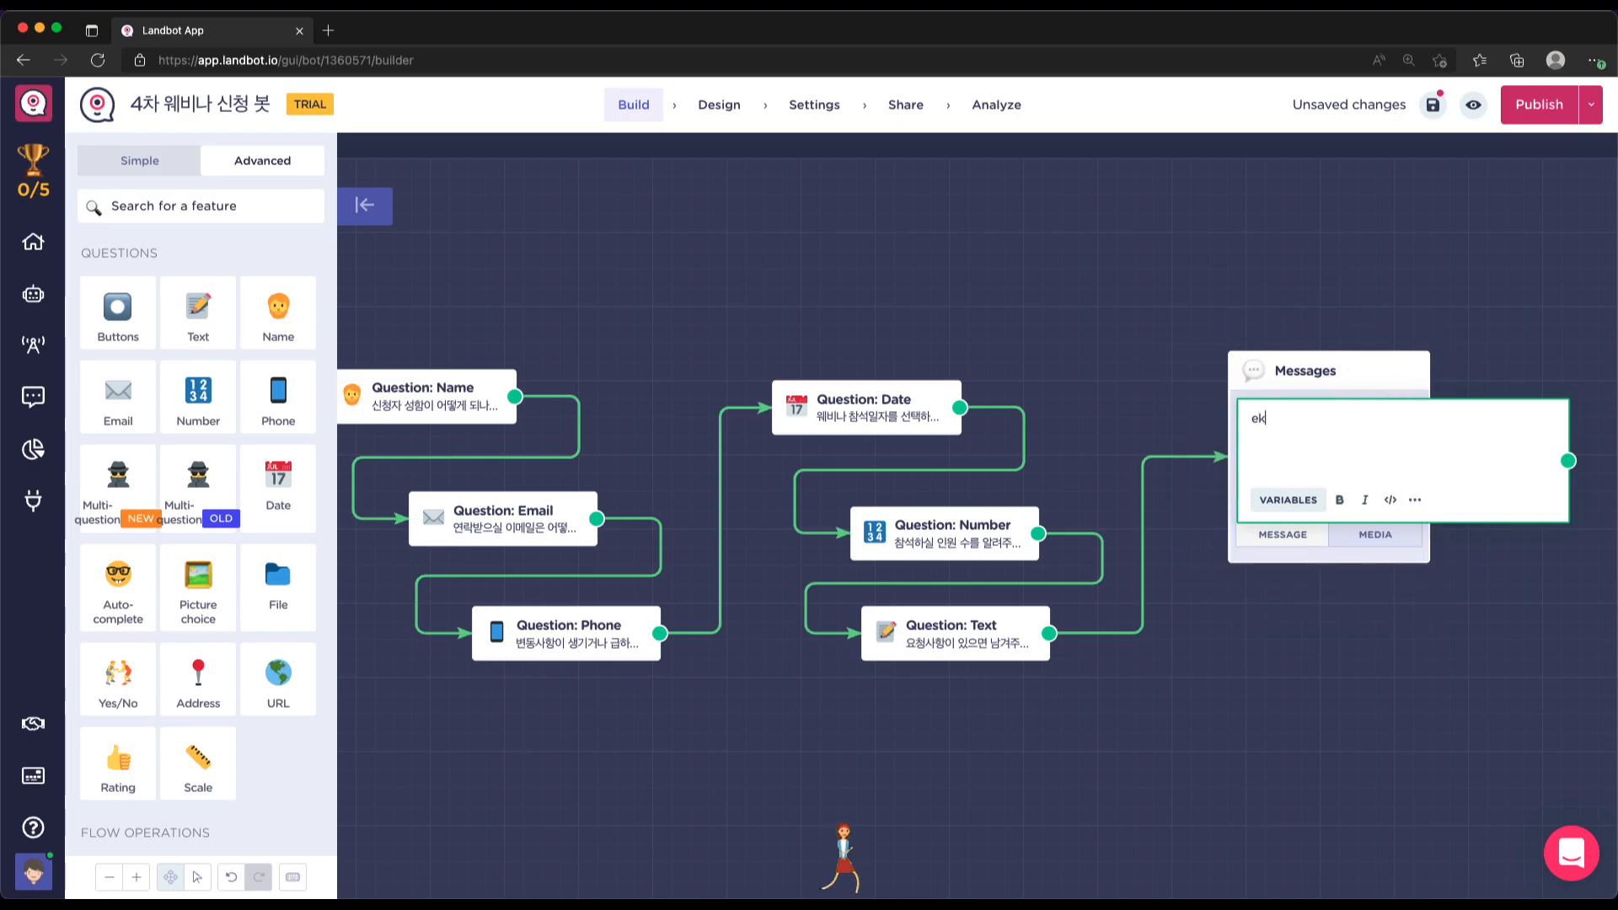
text( 같이 신청하)
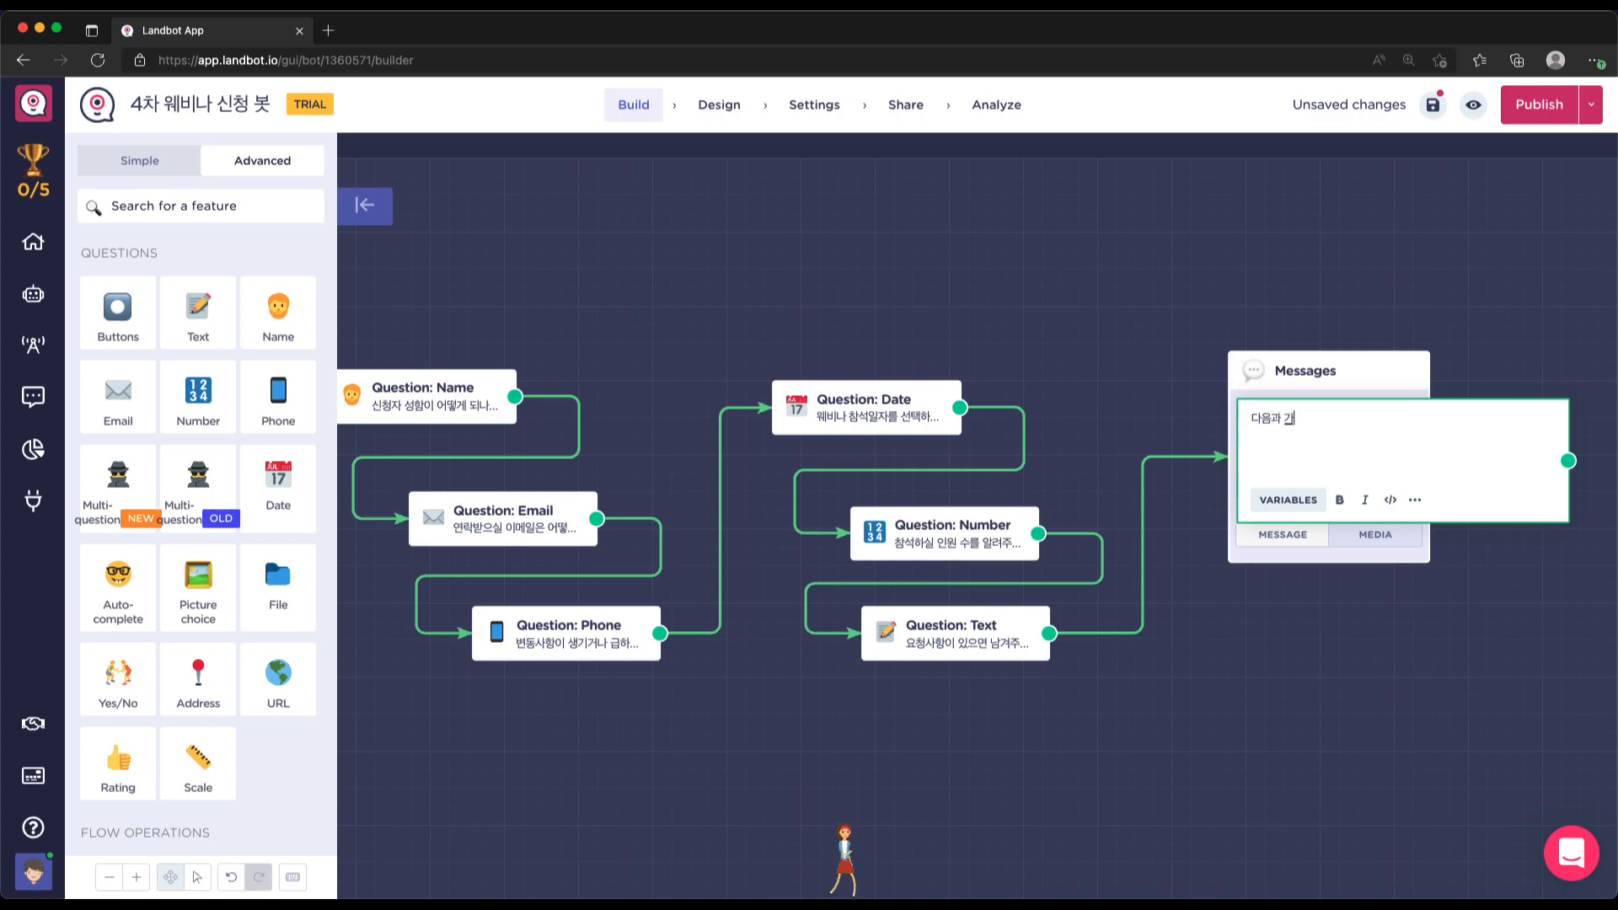
text(셨습니다. )
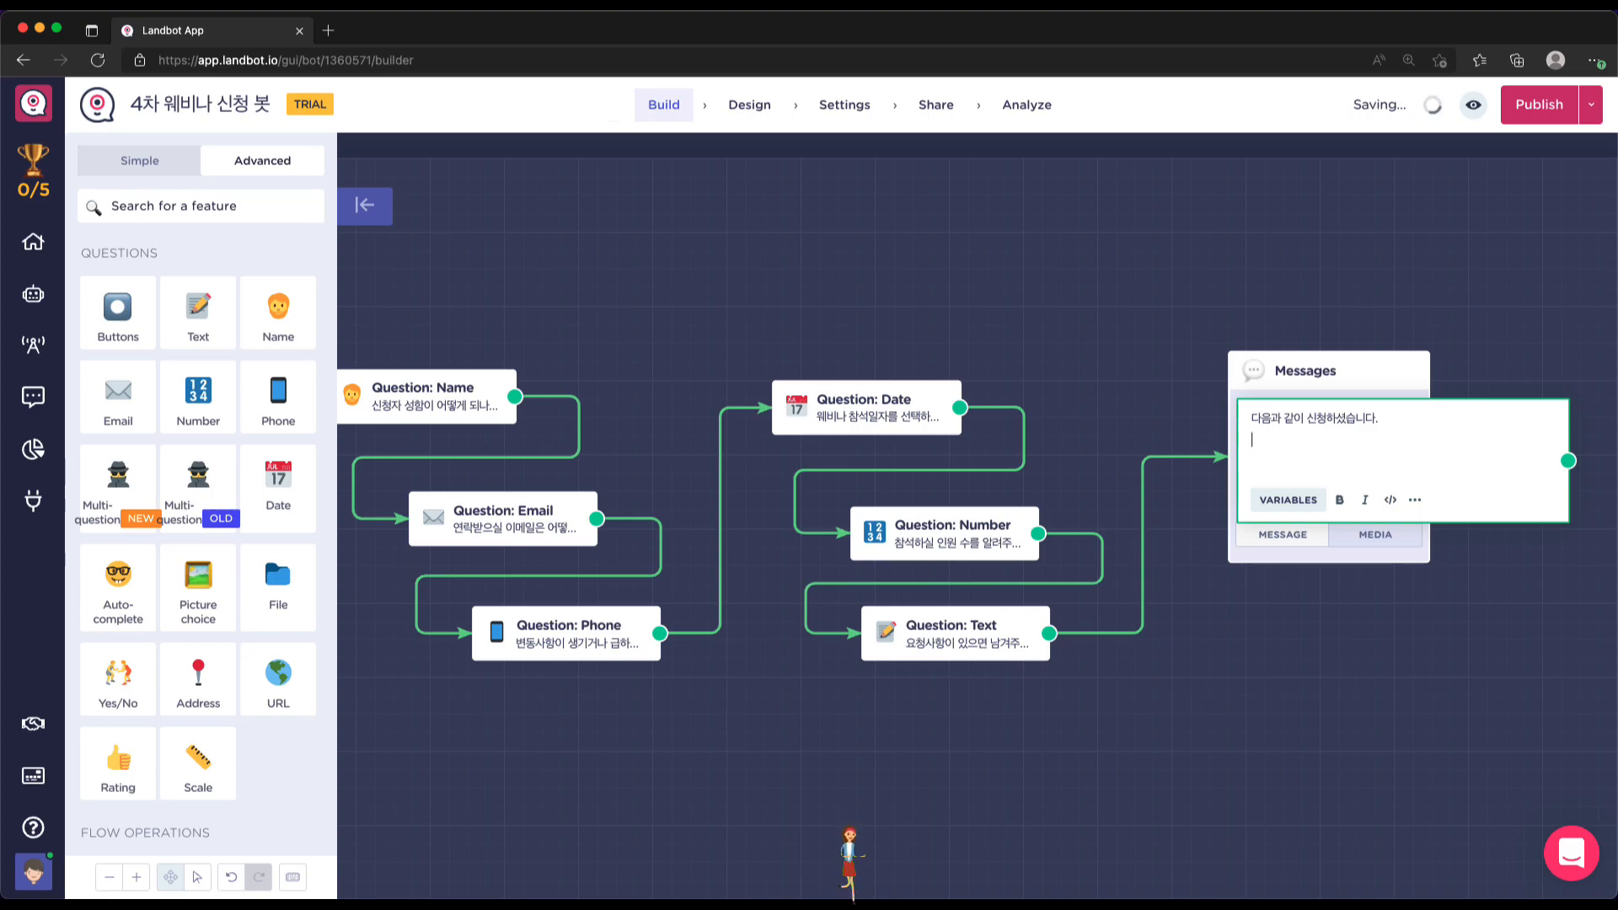
text(*)
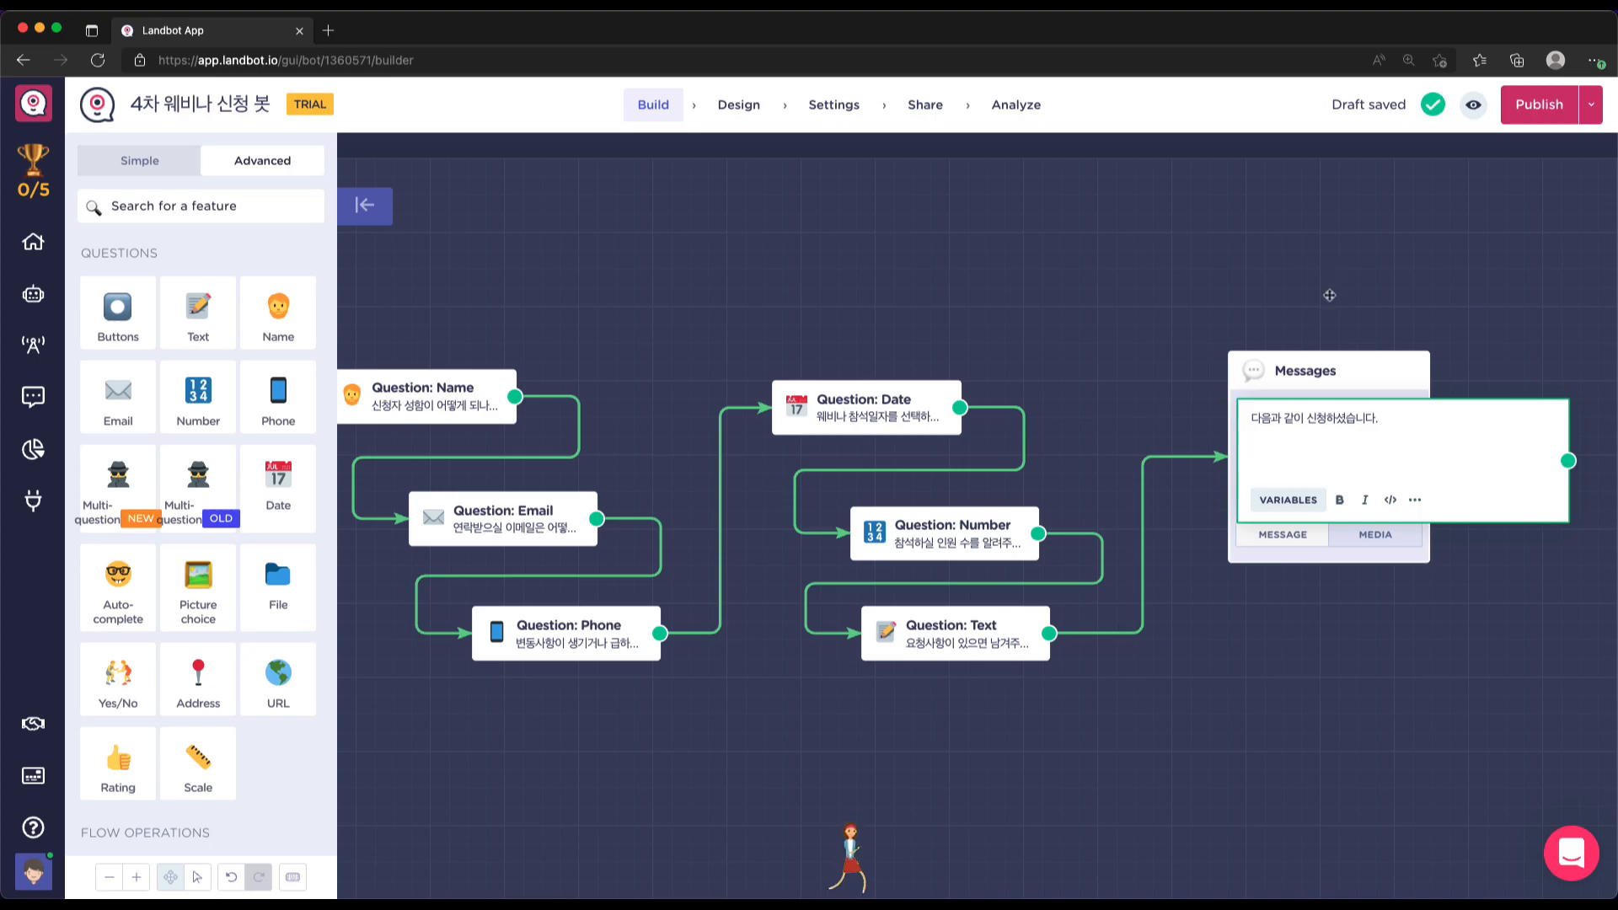
click(1415, 499)
click(1466, 501)
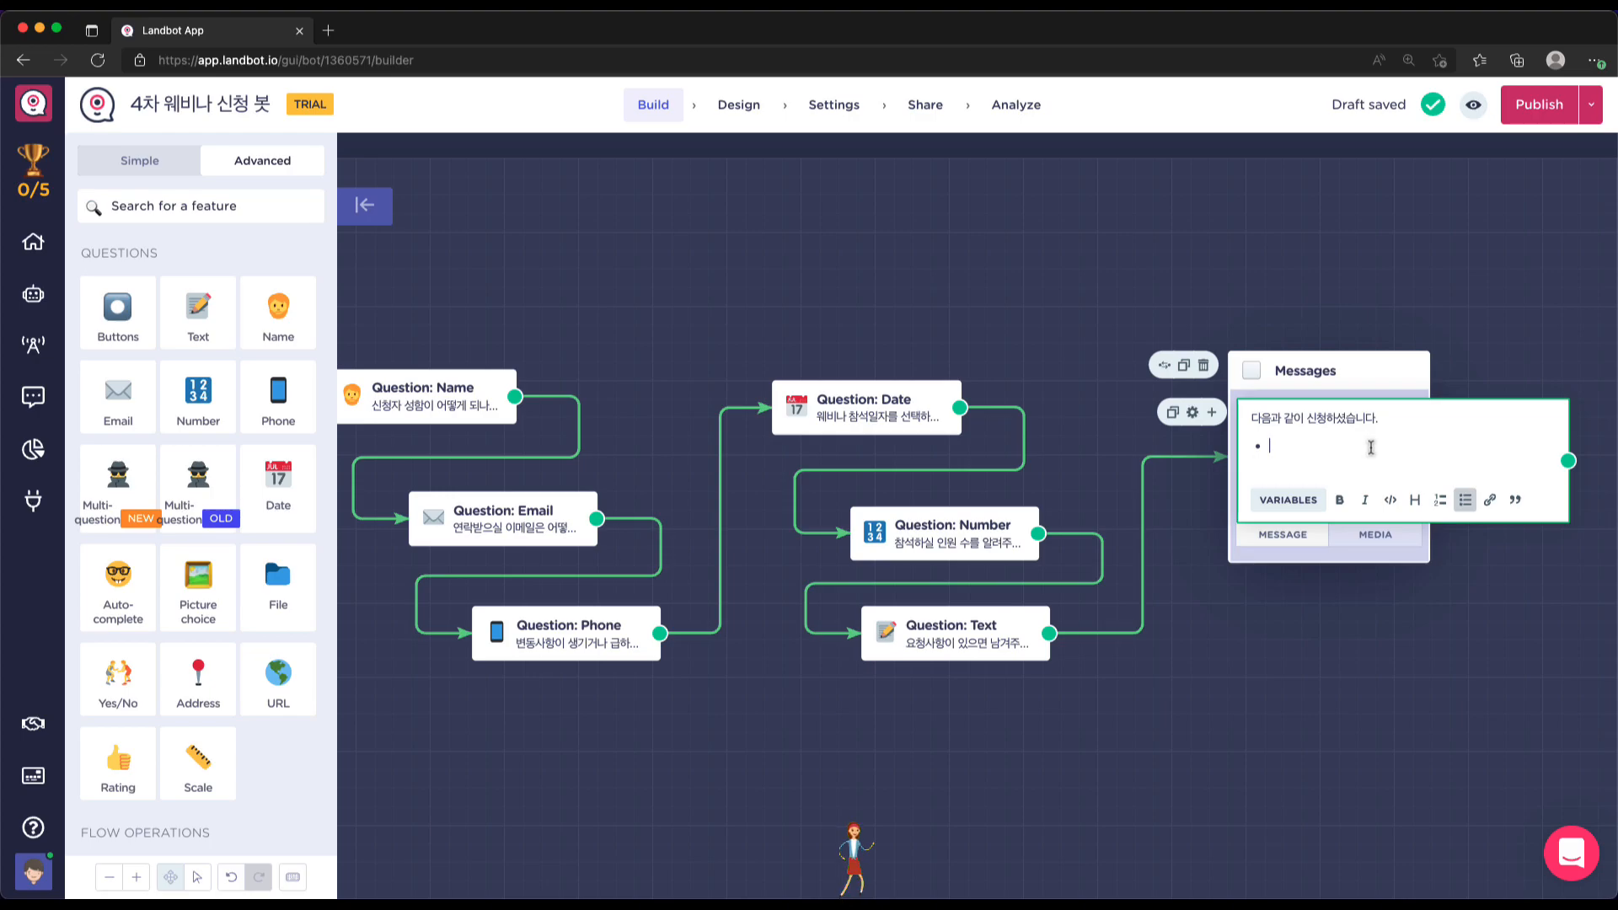
text(성명 :)
Write the bullets 이름 :, 이메일 :, 휴대폰 :, 참석일자 :, 참석 인원수 : and 요청사항
drag(1270, 445, 1289, 446)
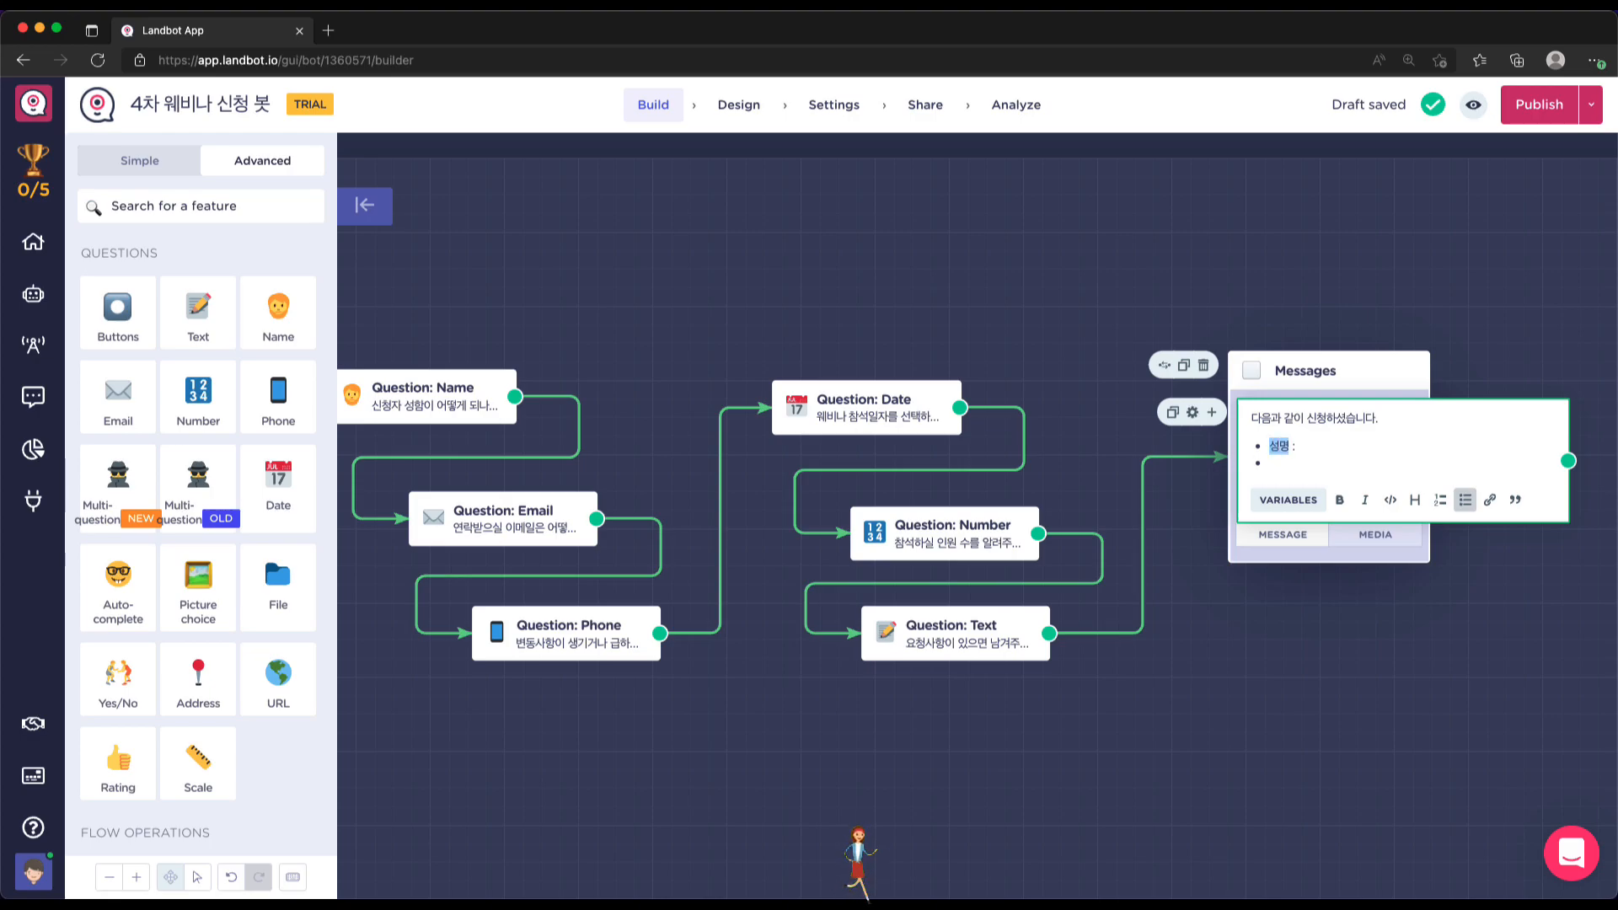
text(이름 : 이메일)
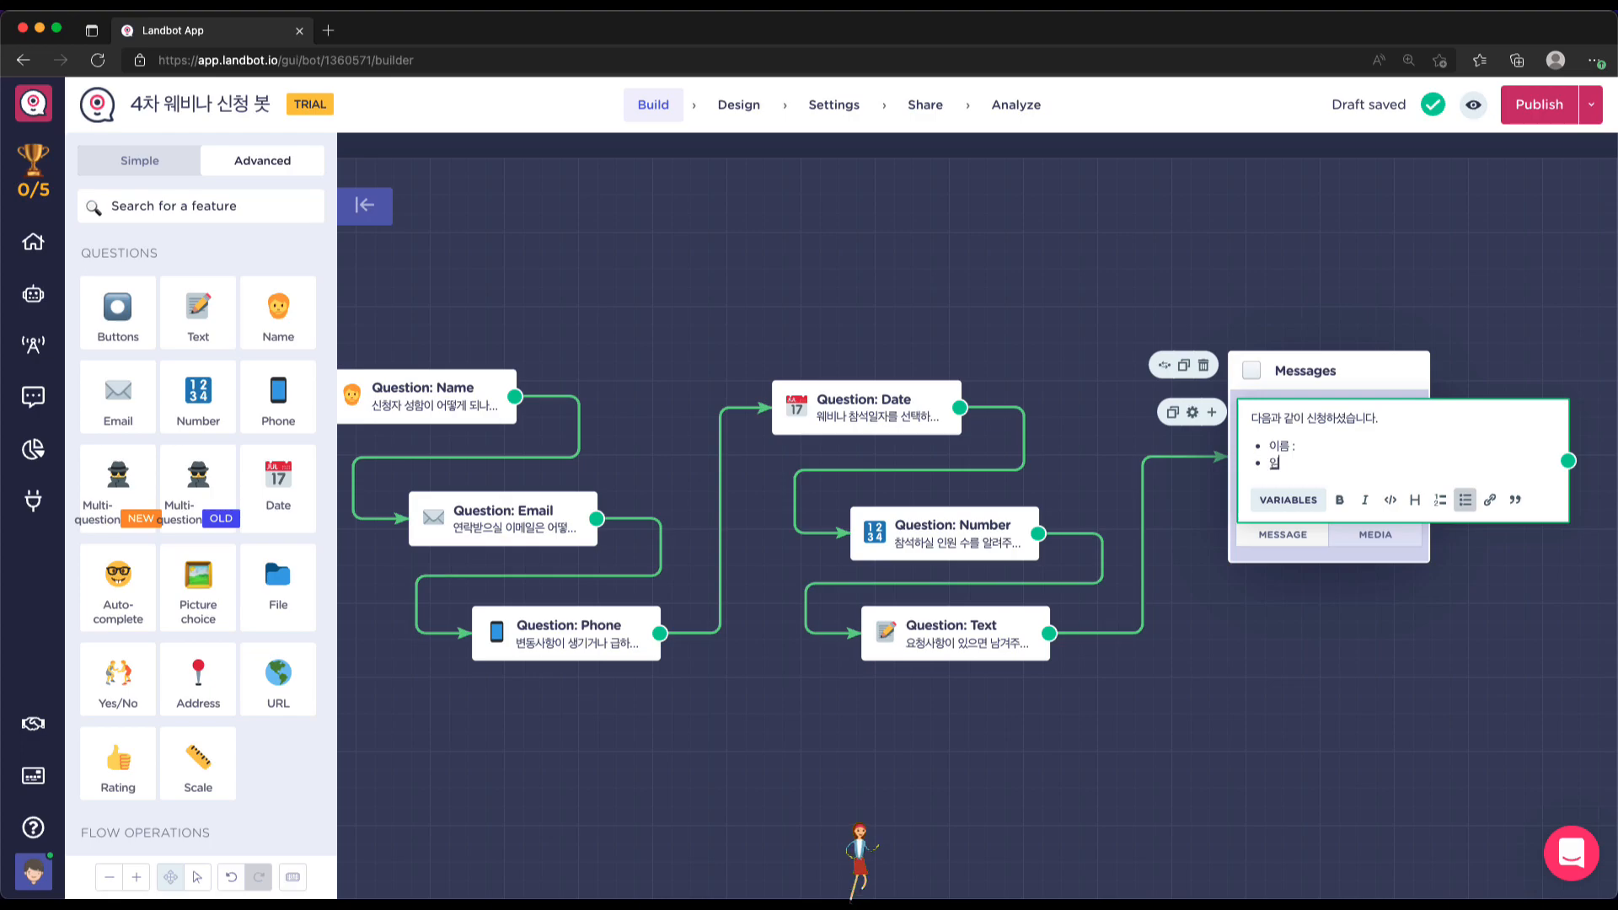
text( :)
key(Return)
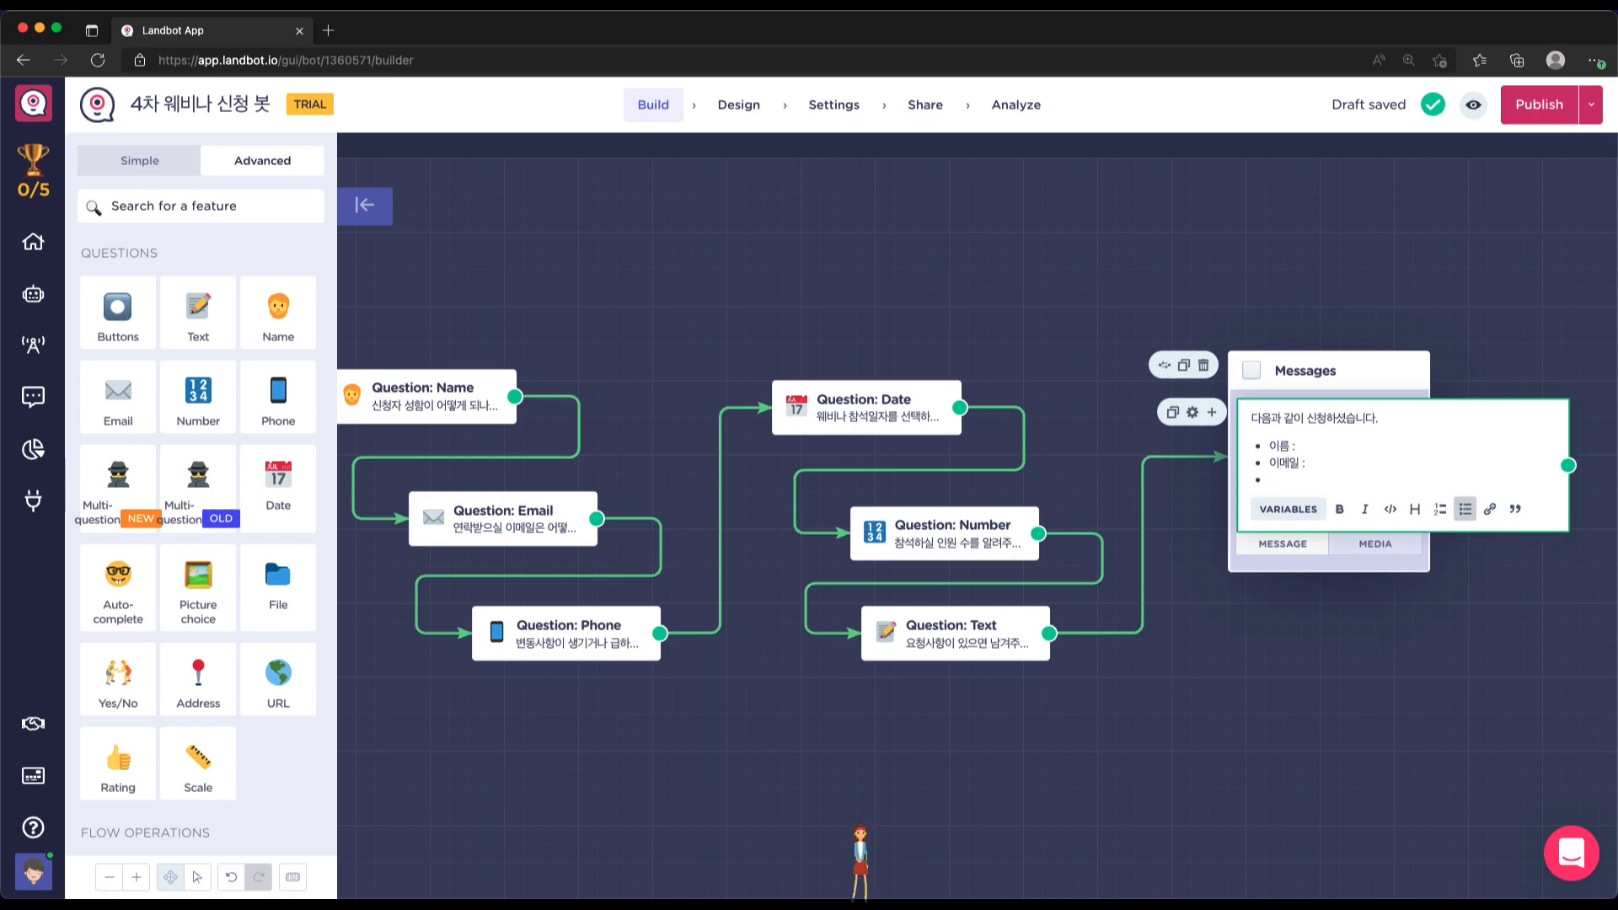
text(휴대폰 :)
key(Return)
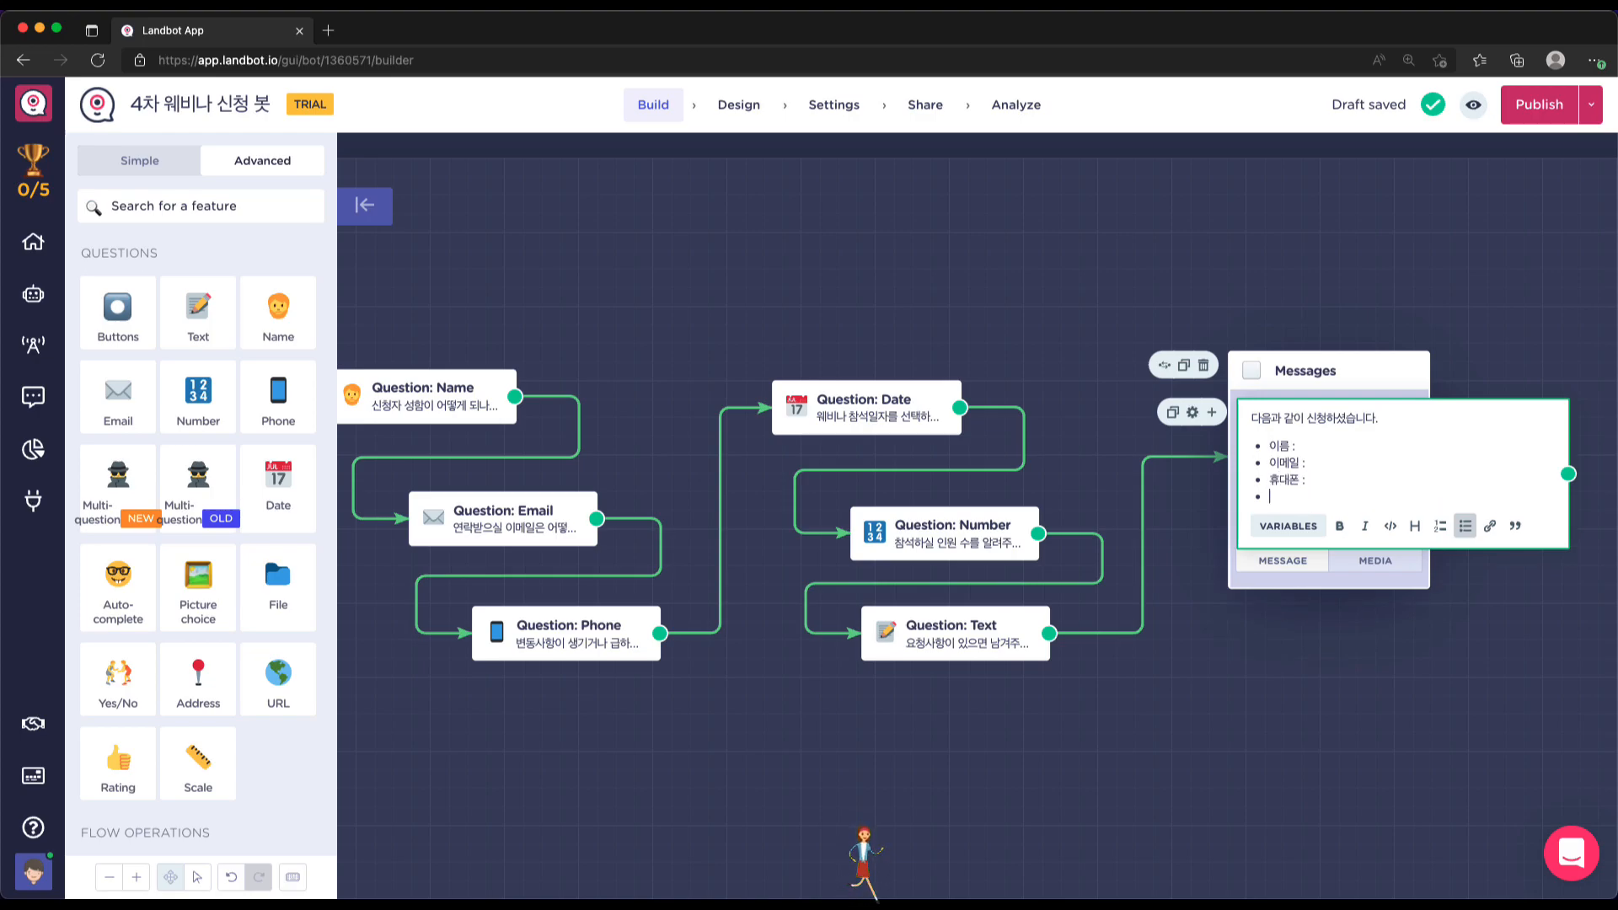
text(참석이름일자 :)
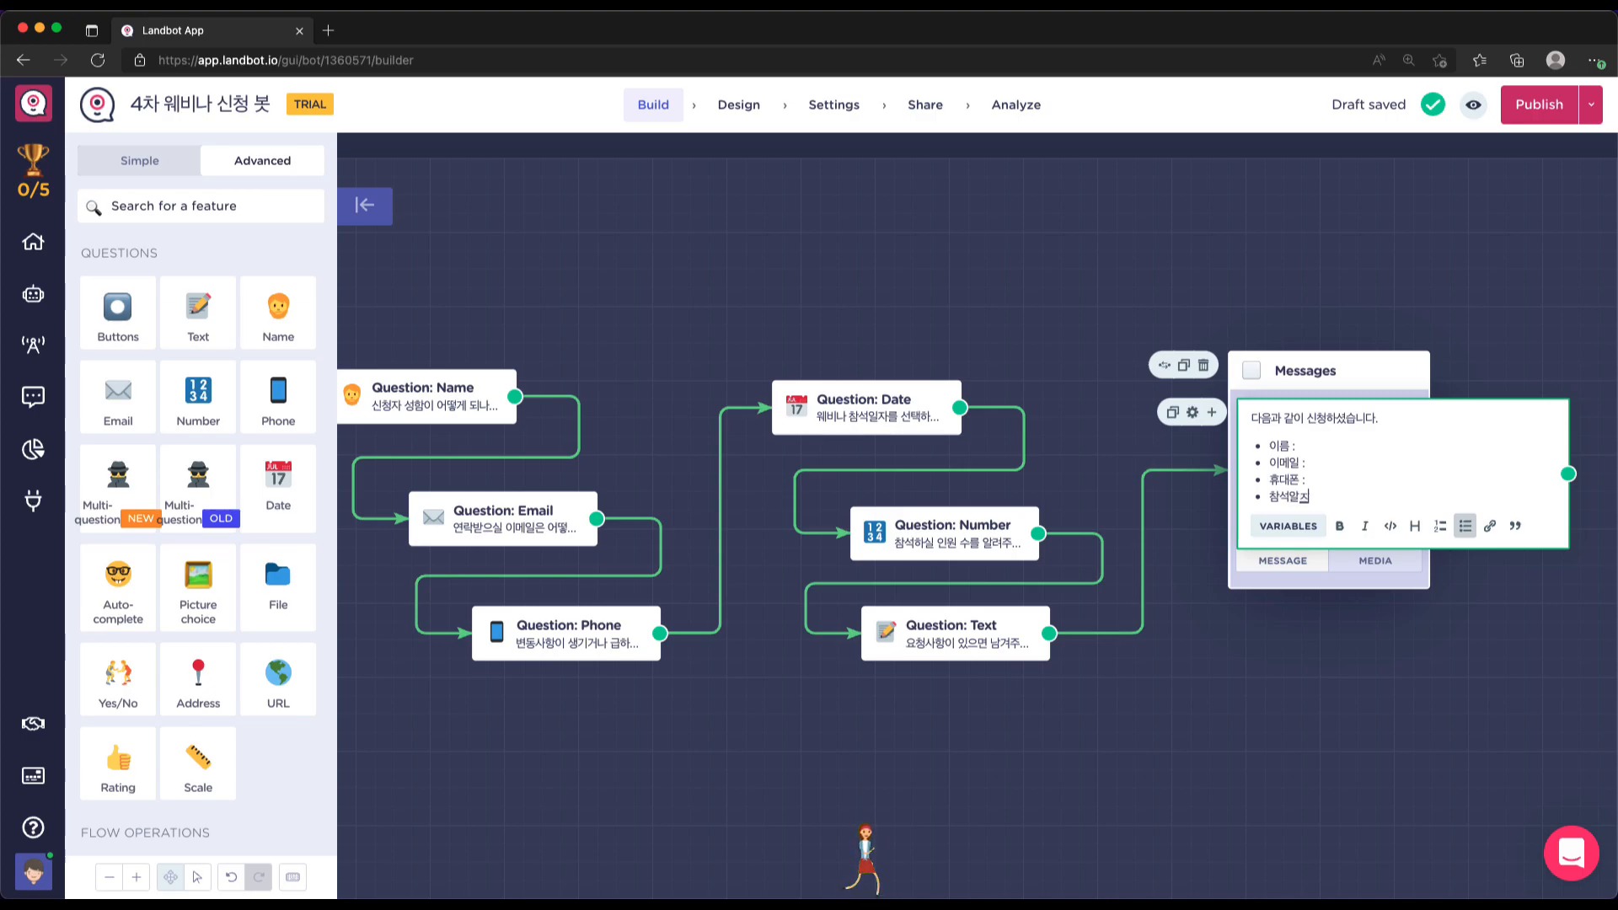
key(Return)
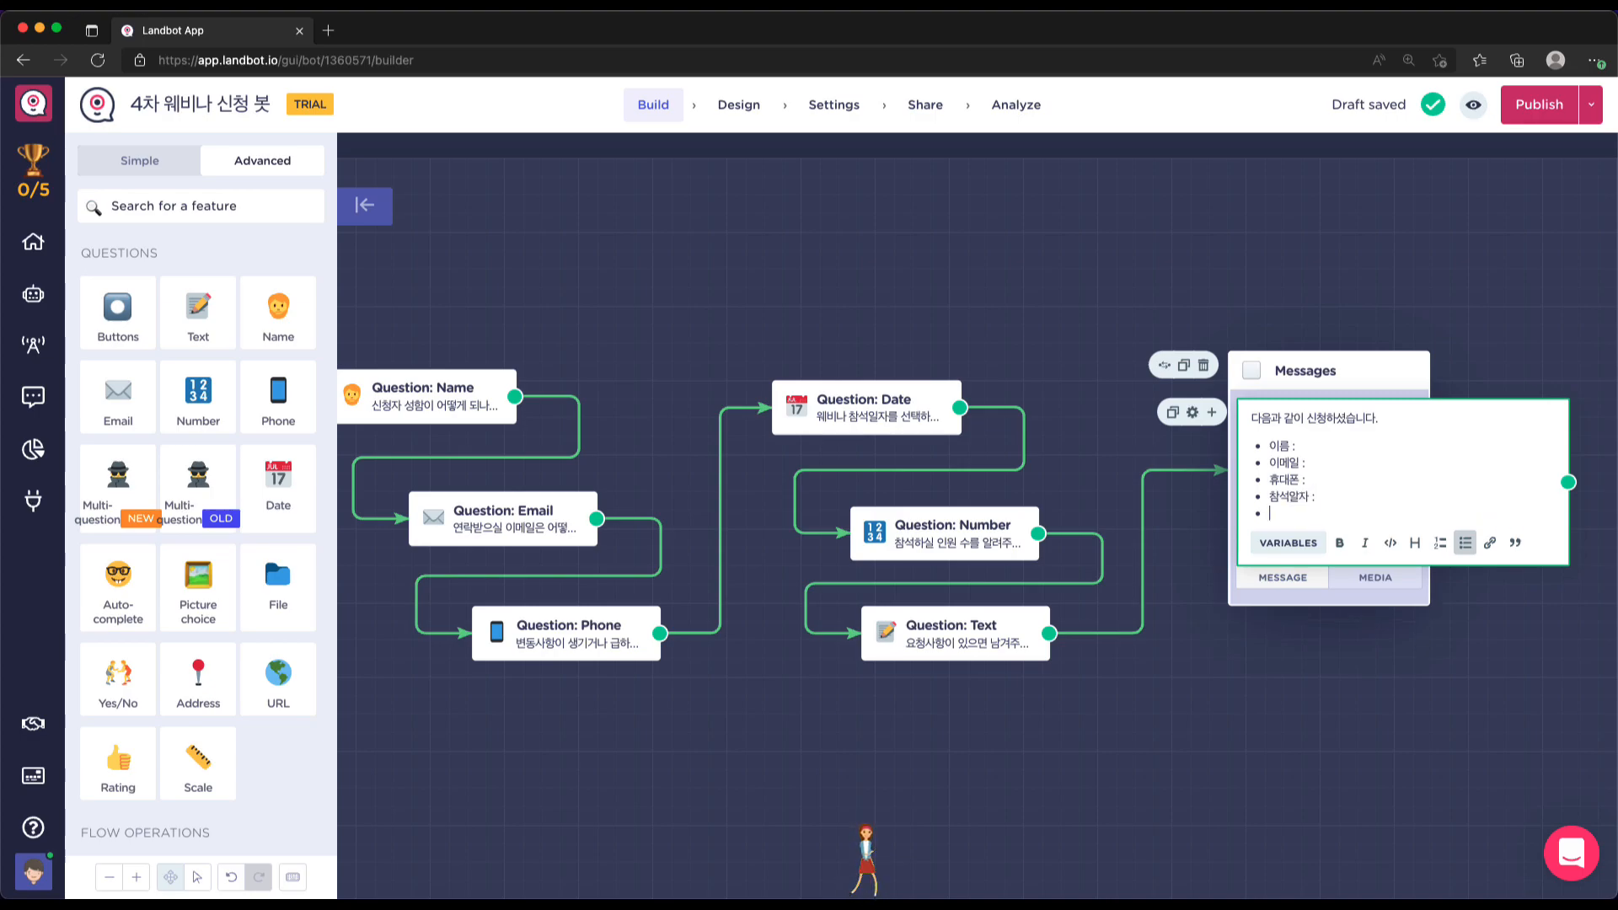
text(참석 이닝)
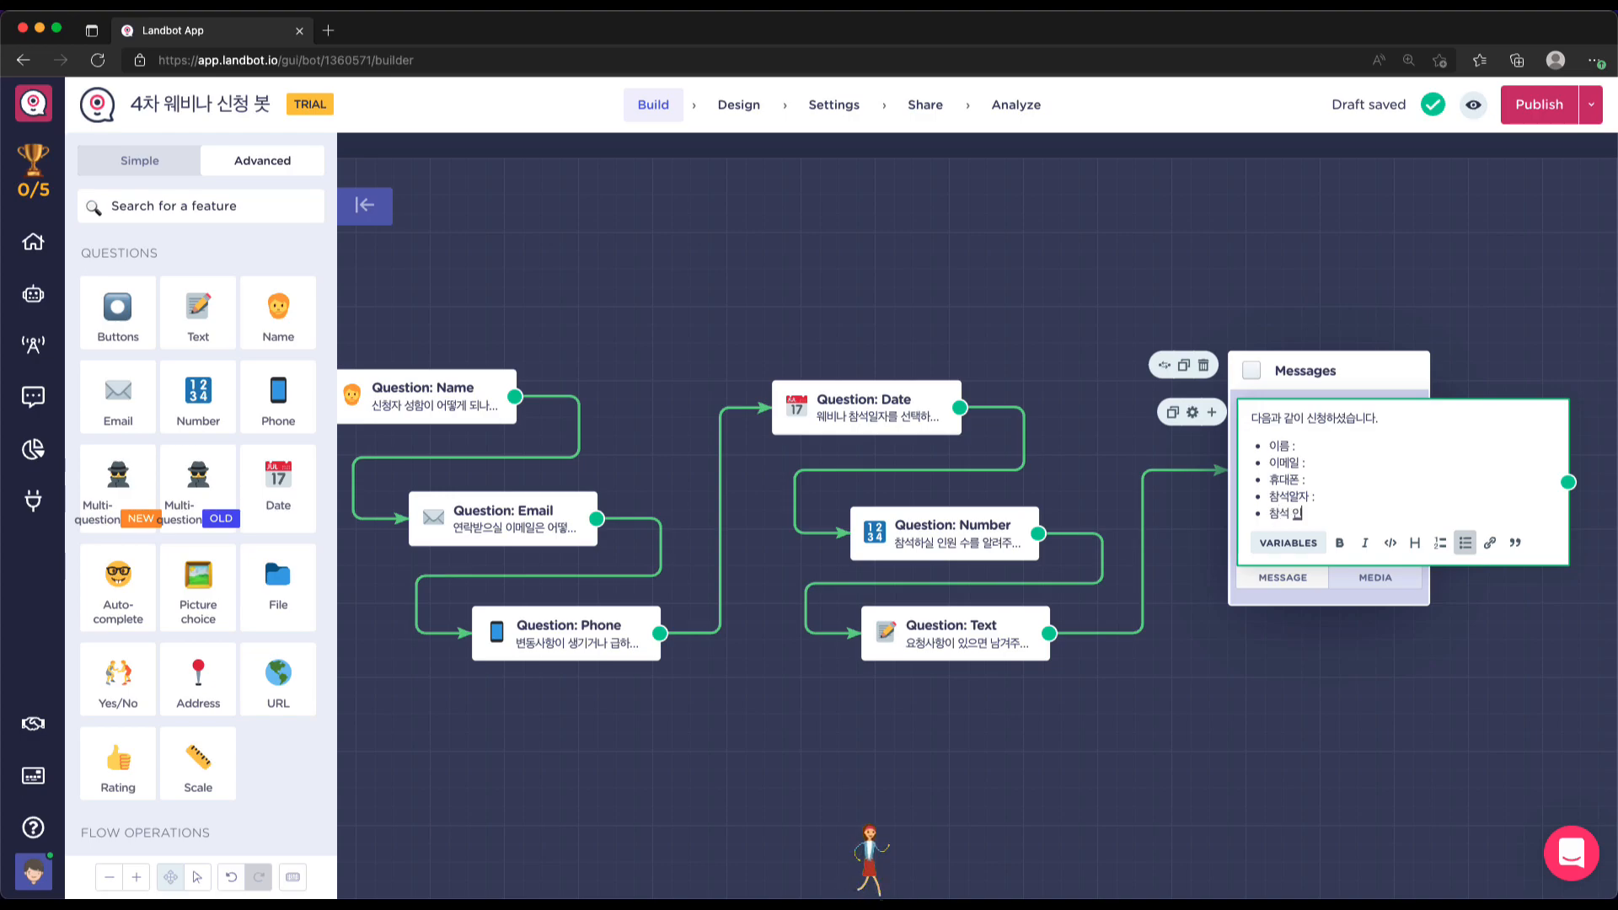
text(원수 :)
key(Return)
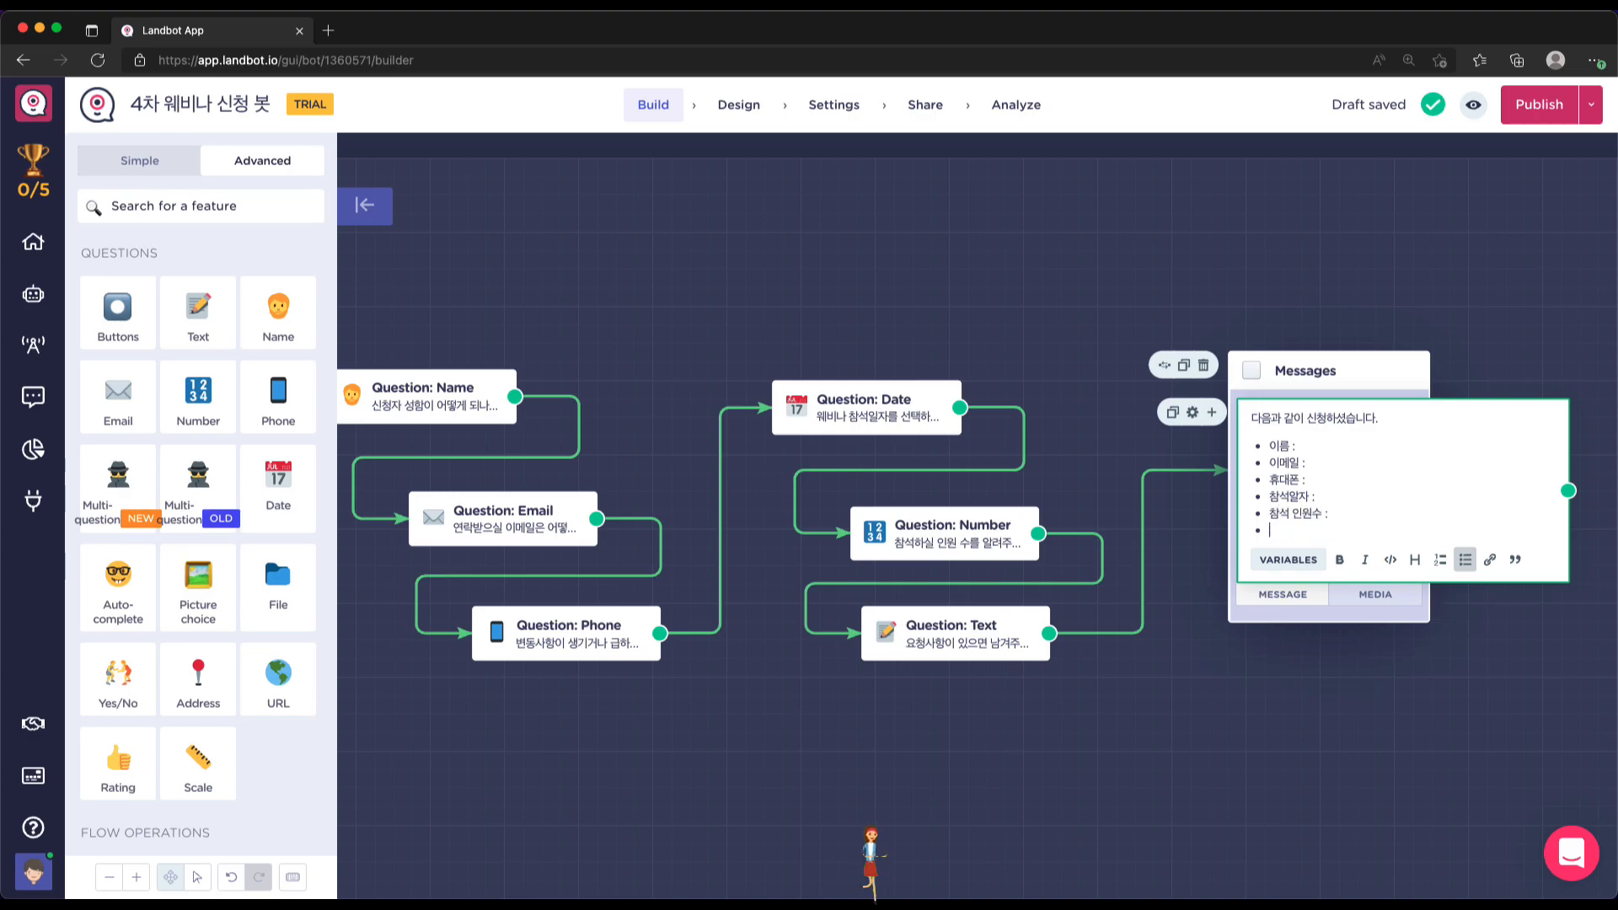
text(요청사항 :)
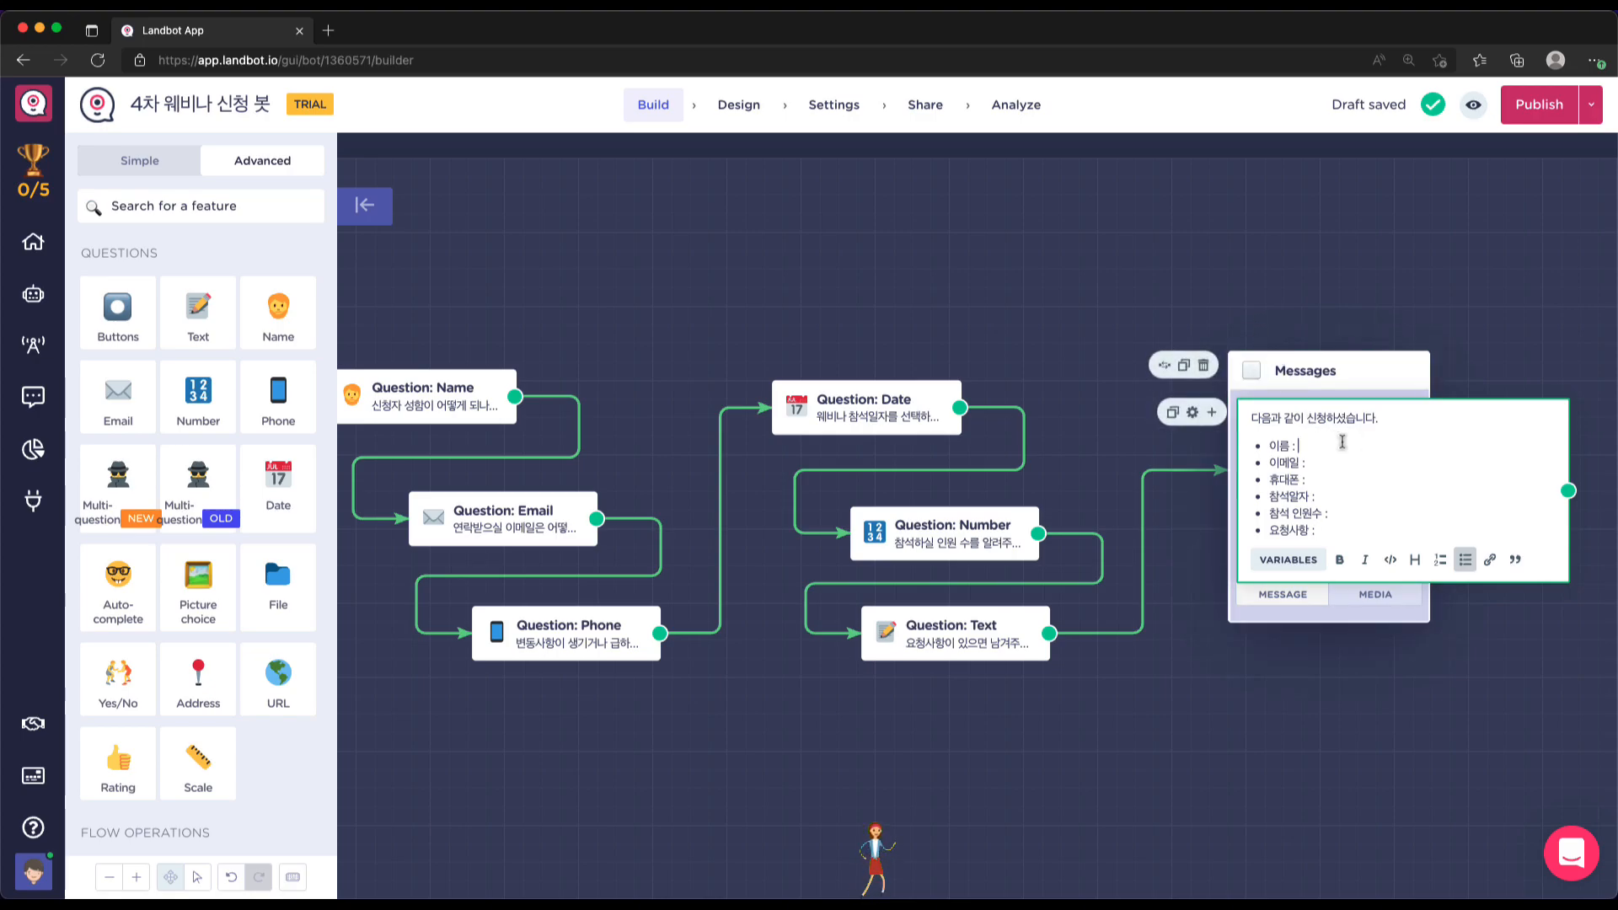
drag(1354, 377, 1329, 355)
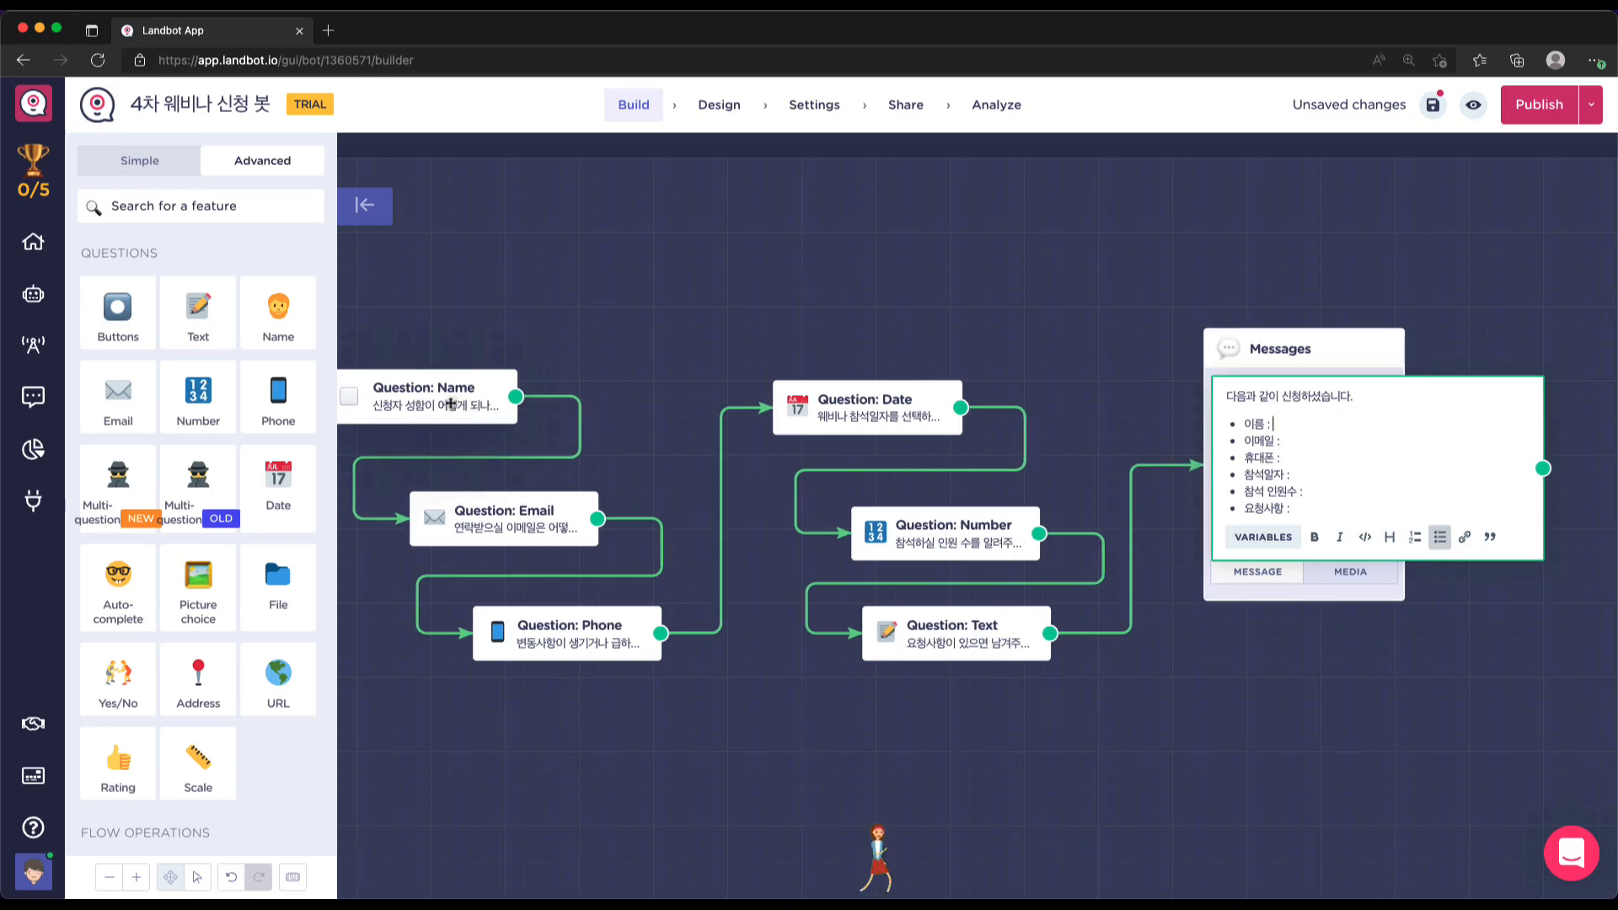
scroll(451, 404, left, 2)
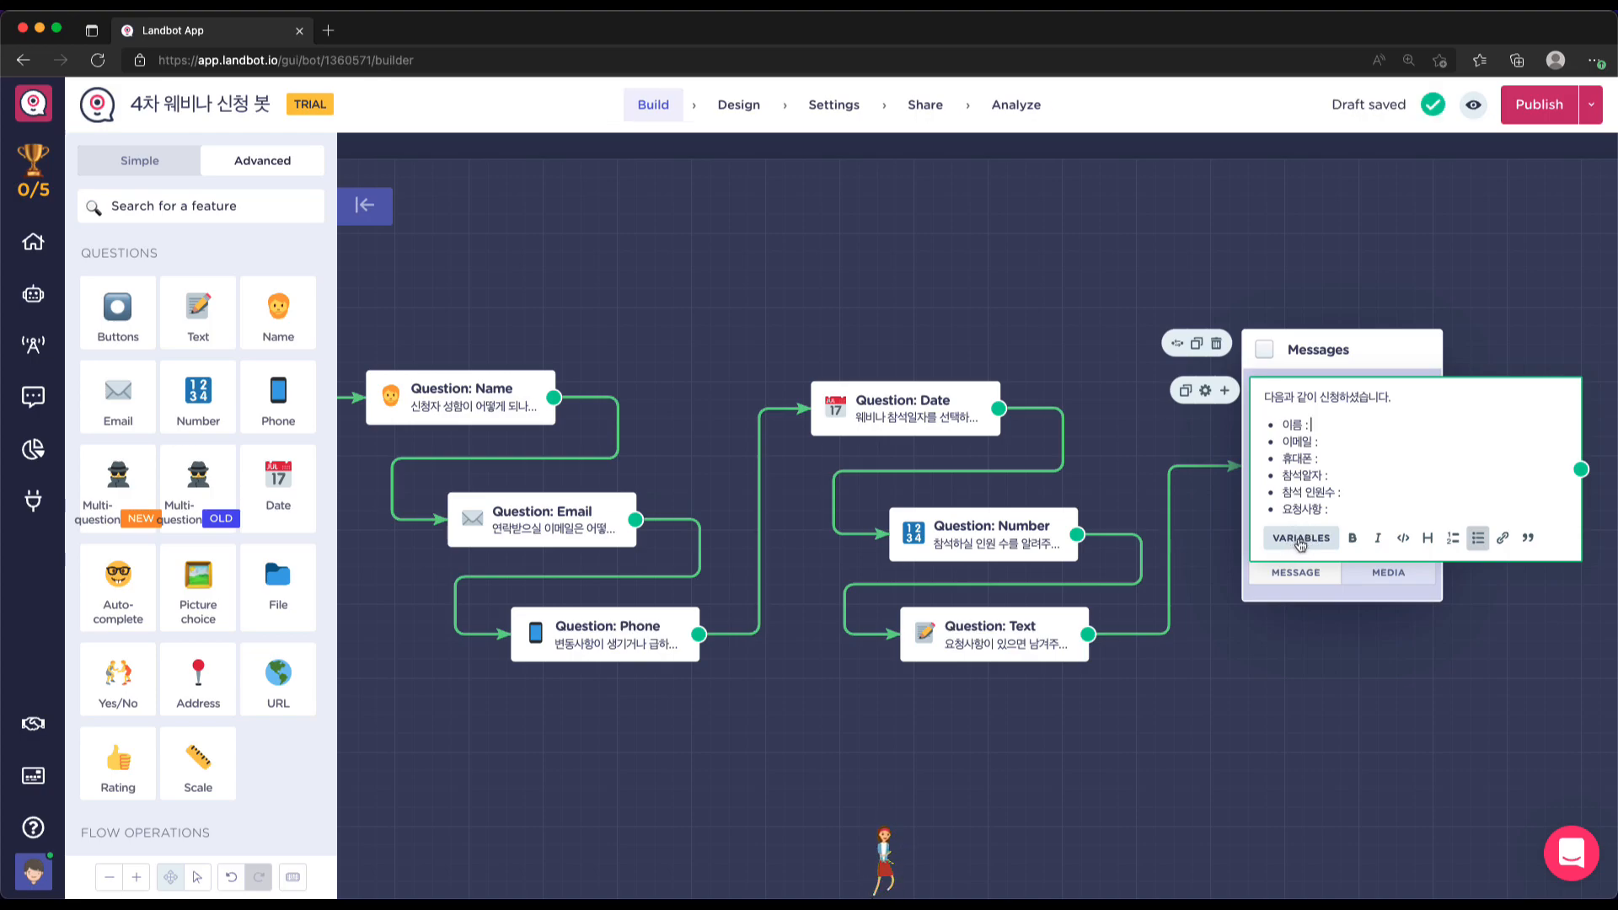
Insert the name variable from the variables list, paste a copy after 이름, then delete both
click(1301, 539)
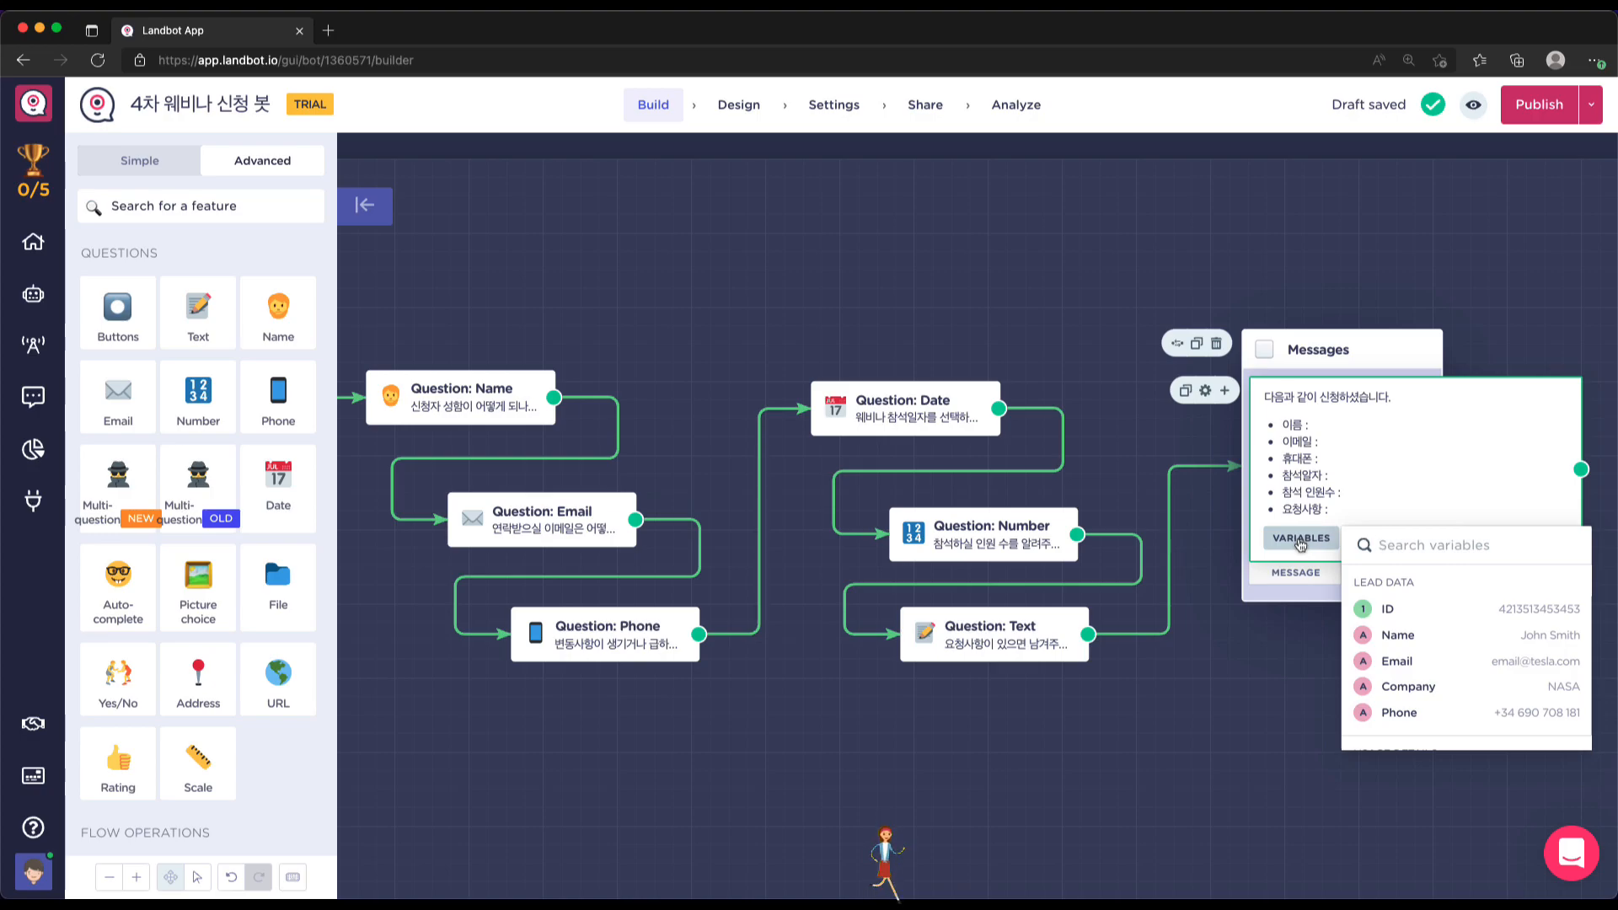
scroll(1433, 637, down, 1)
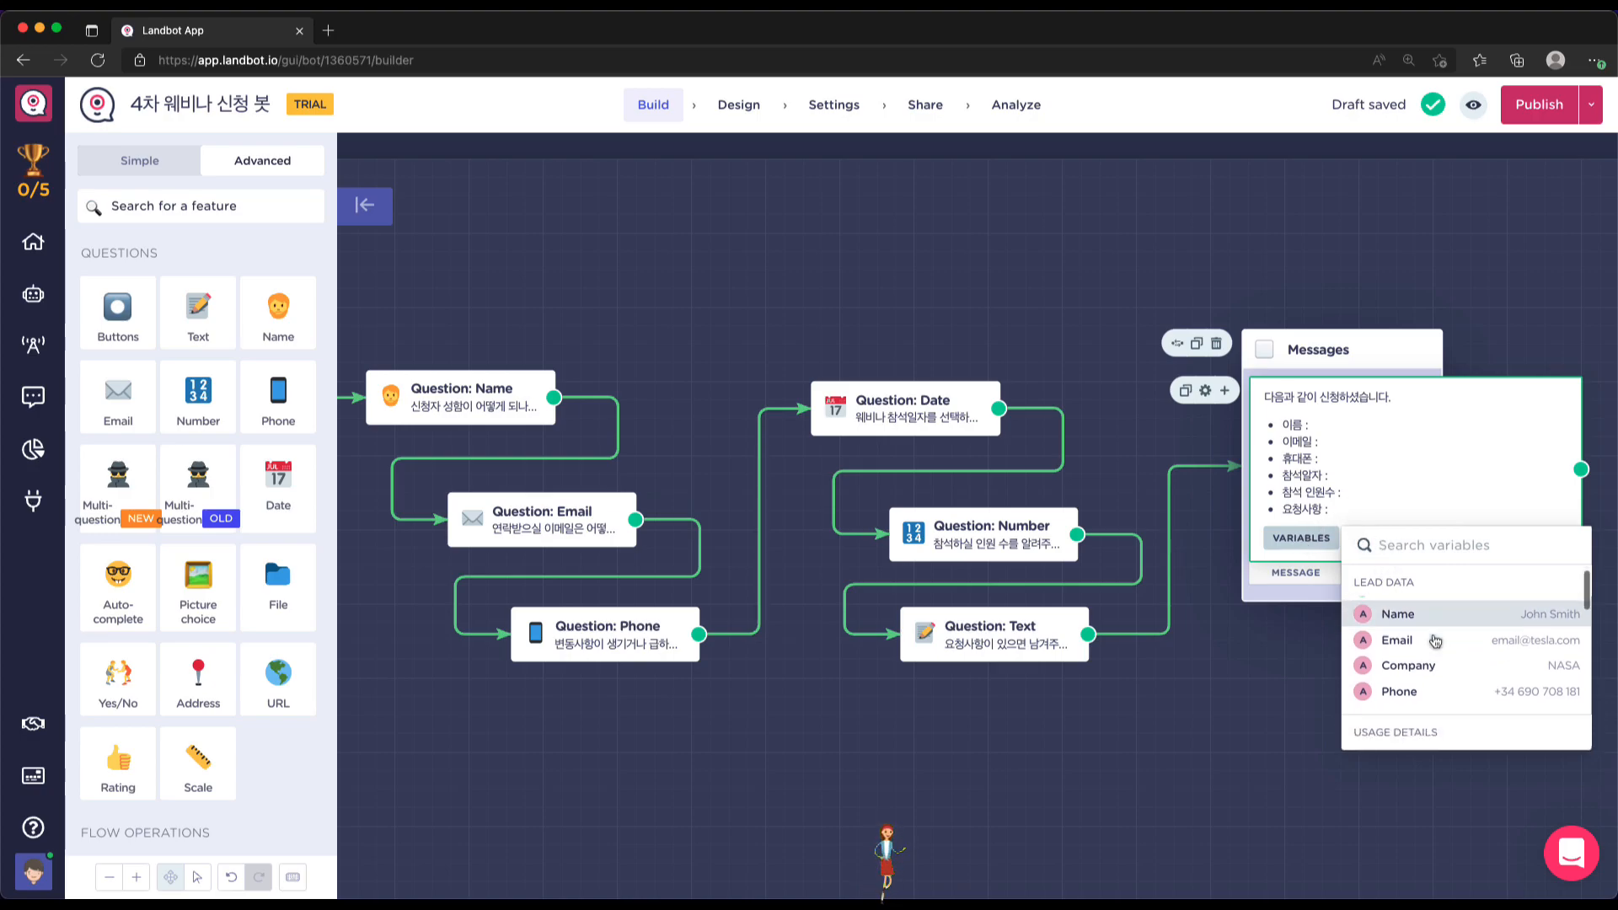
scroll(1433, 637, up, 1)
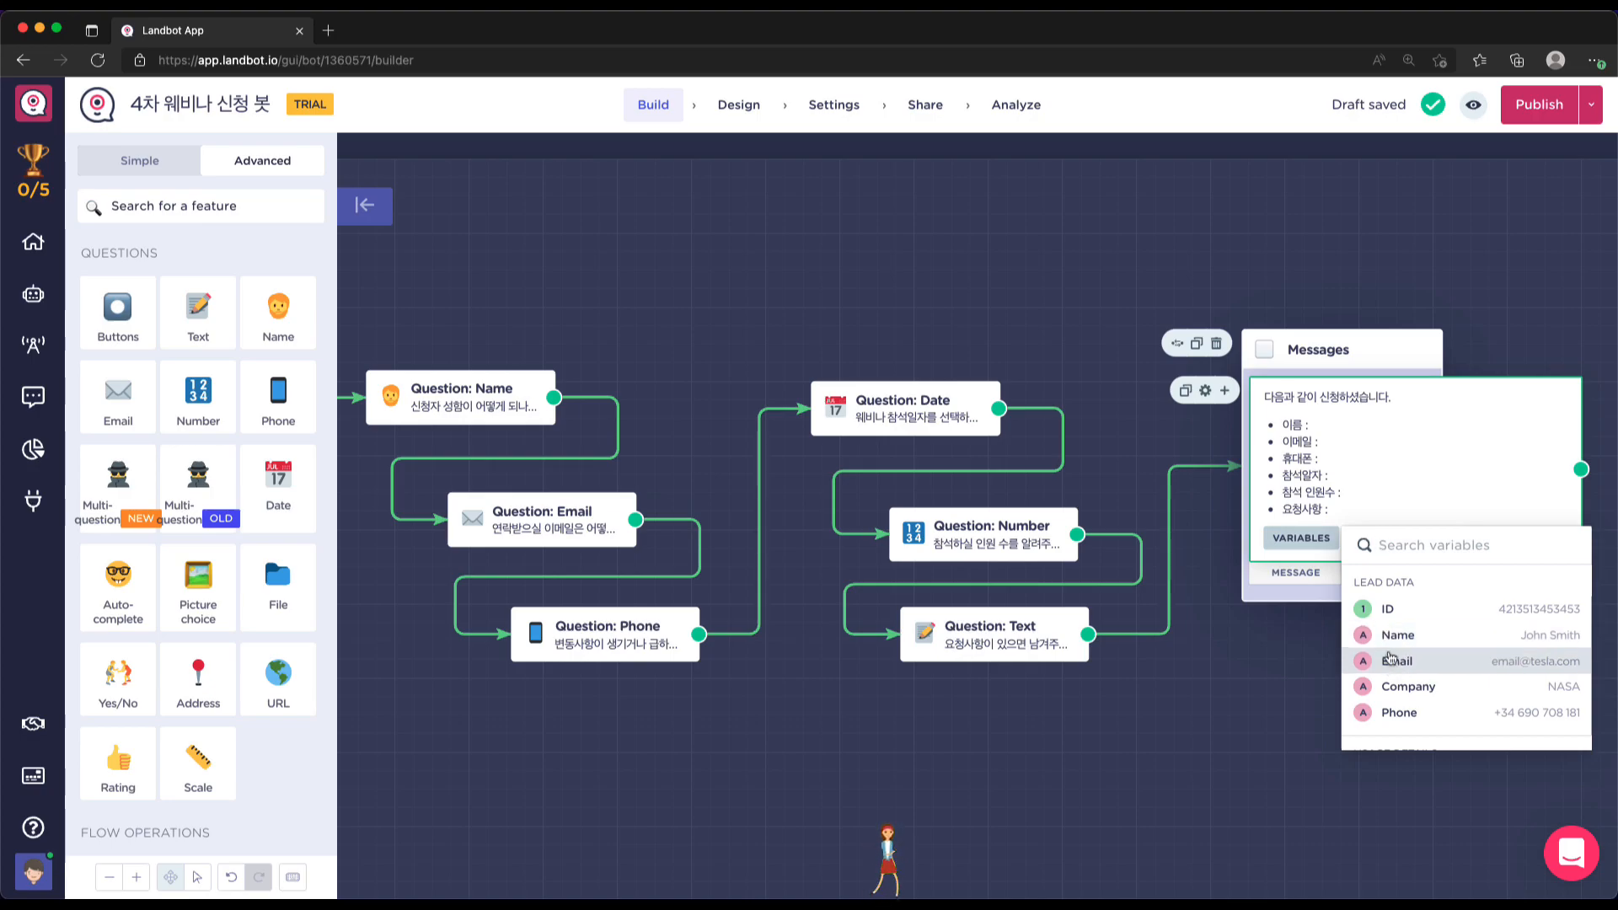
click(1396, 636)
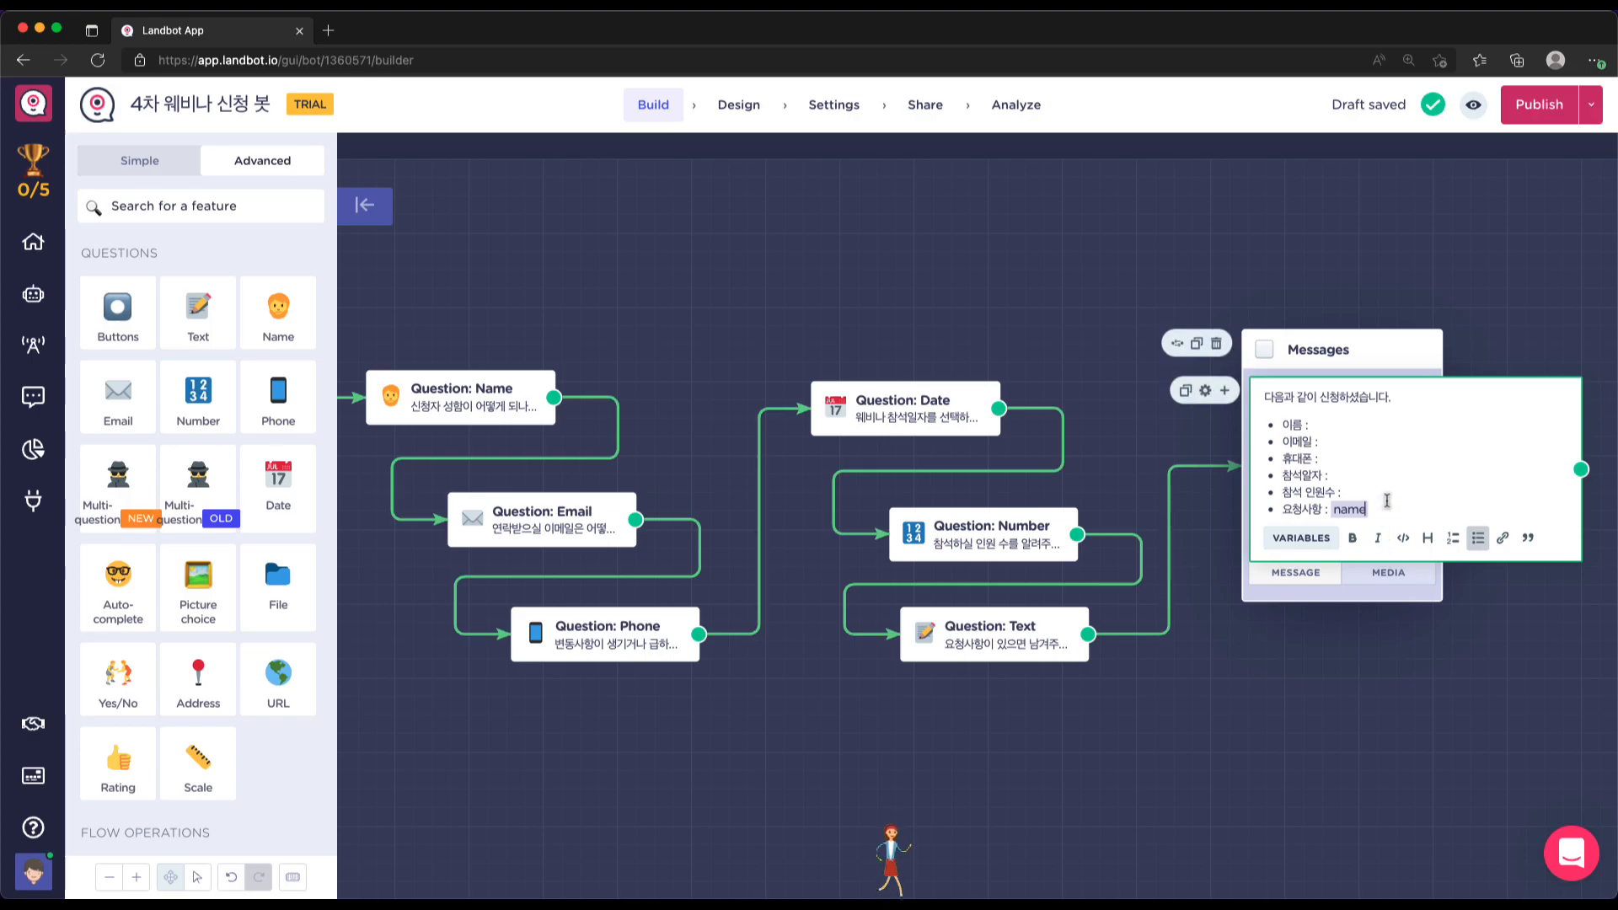
drag(1365, 510, 1333, 511)
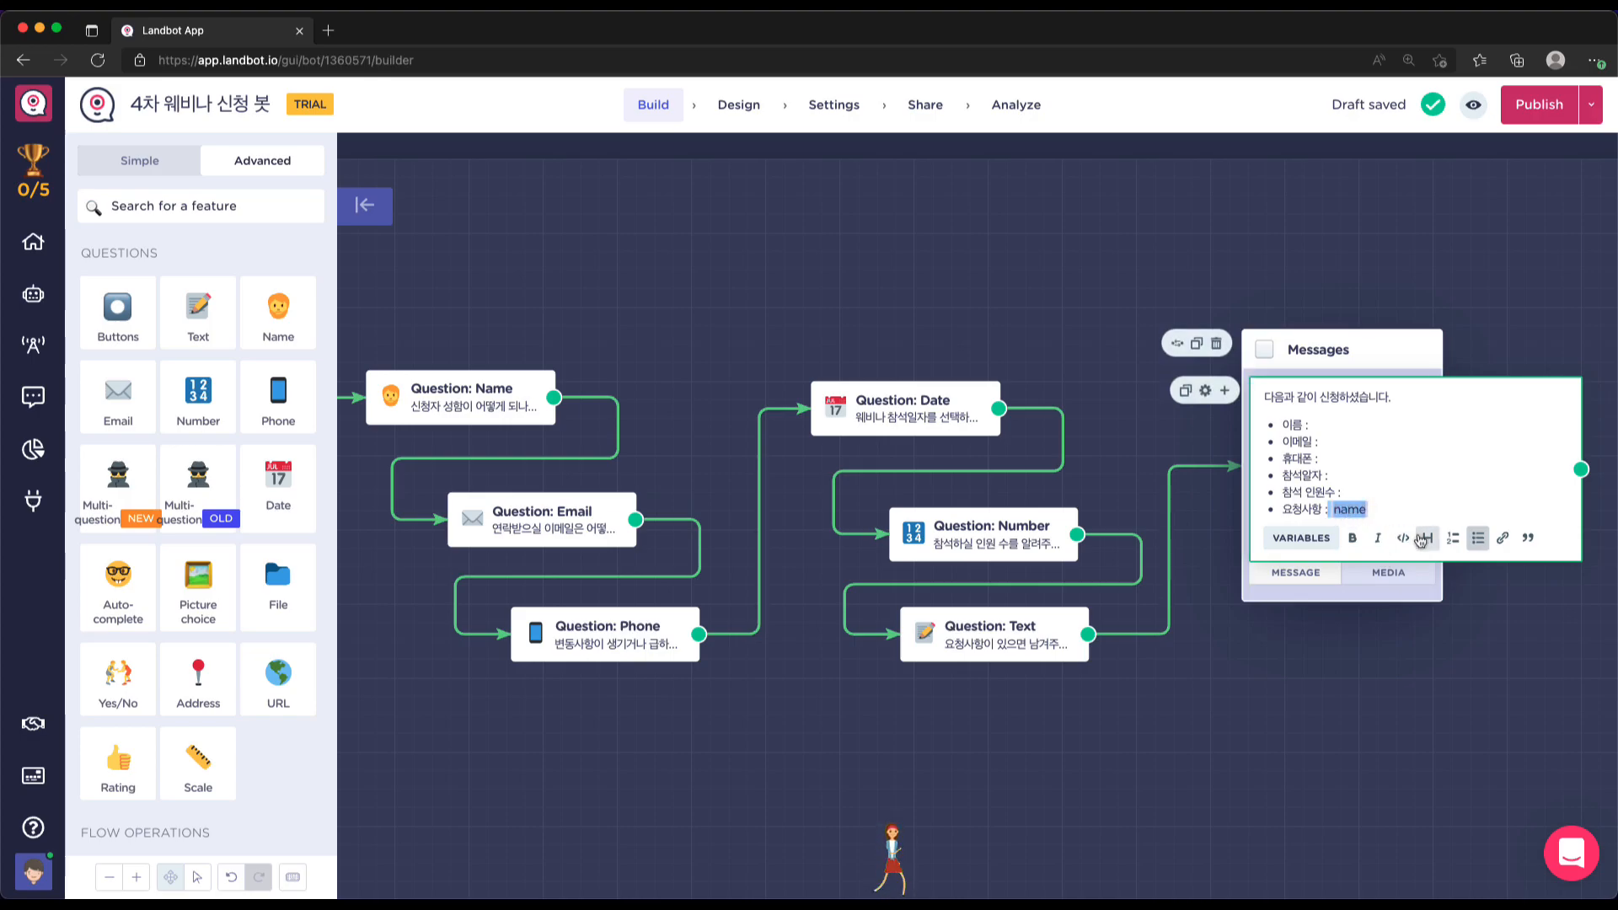
key(ctrl+c)
click(1376, 427)
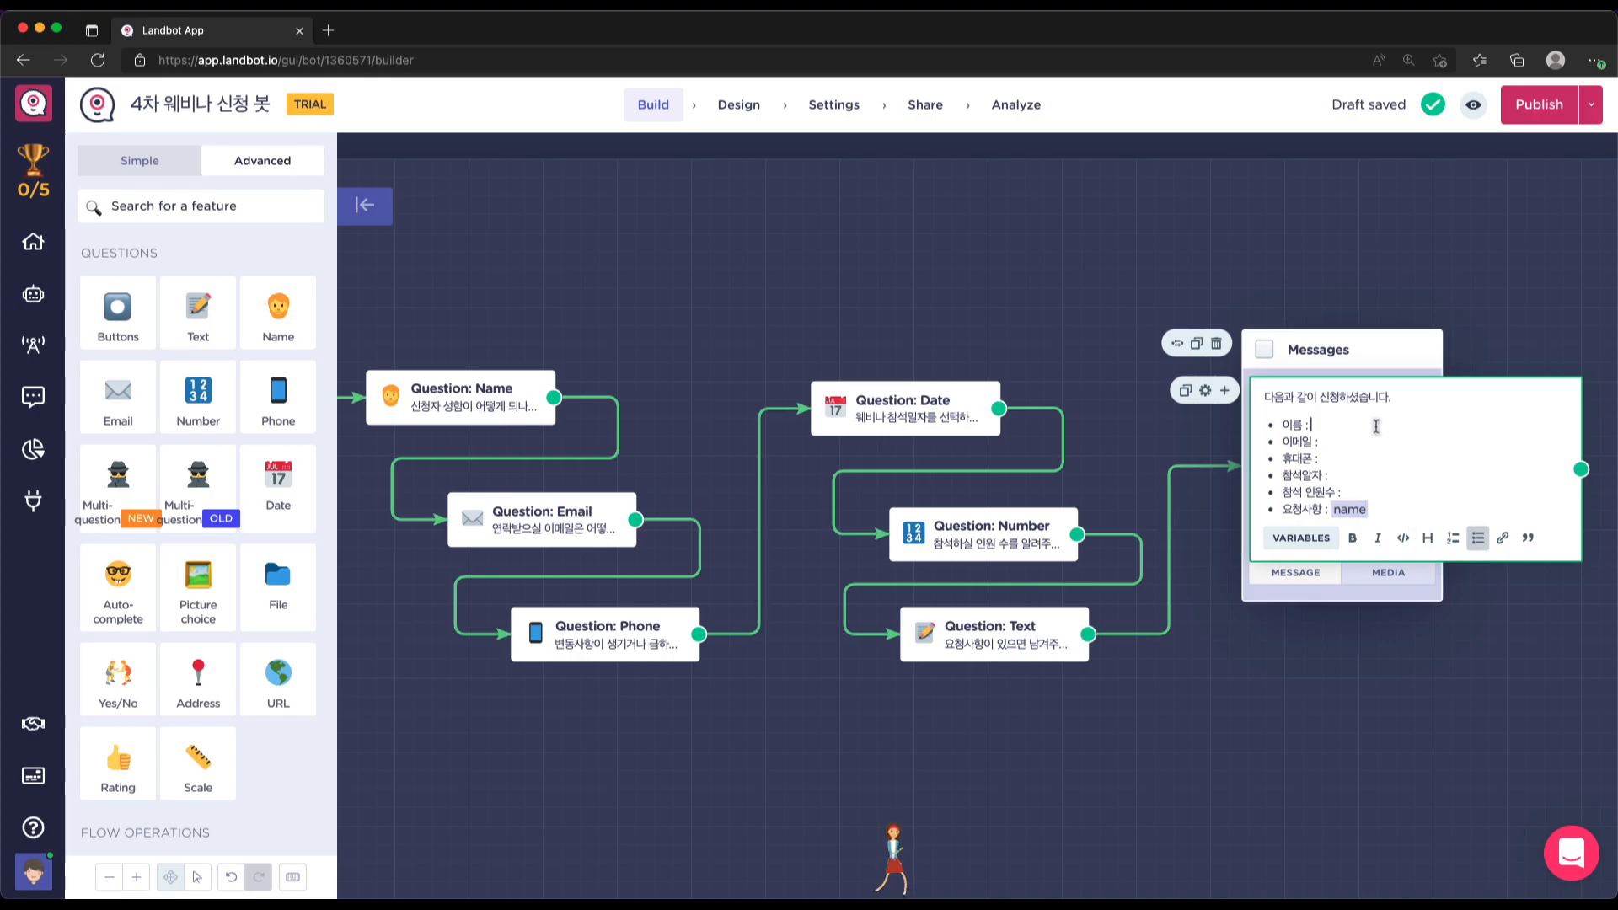
key(ctrl+v)
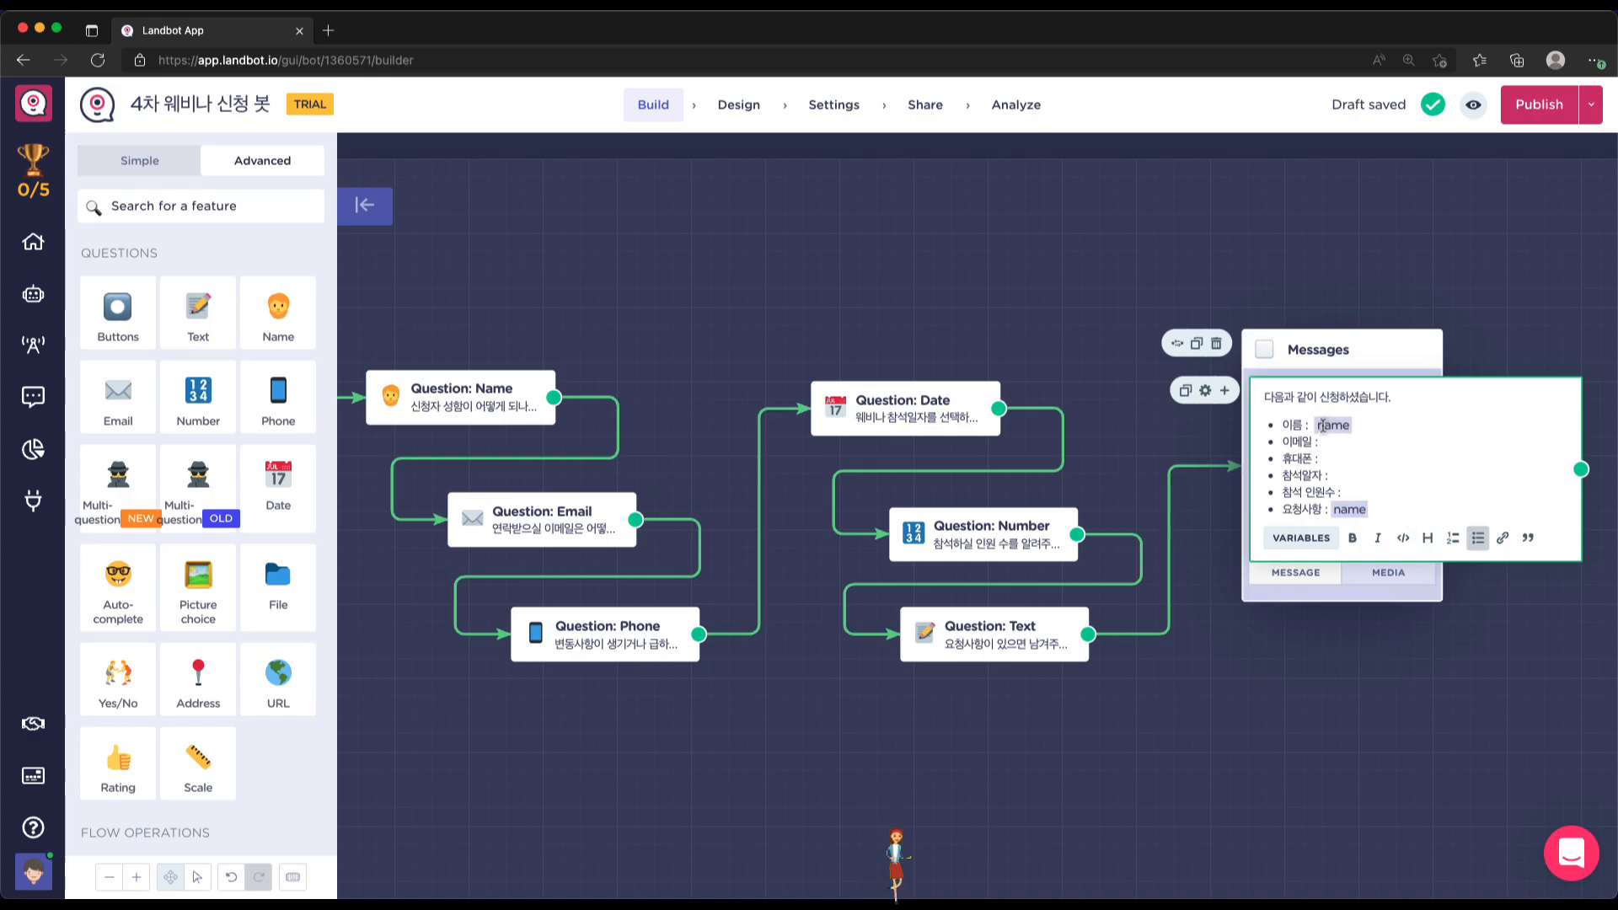
key(BackSpace)
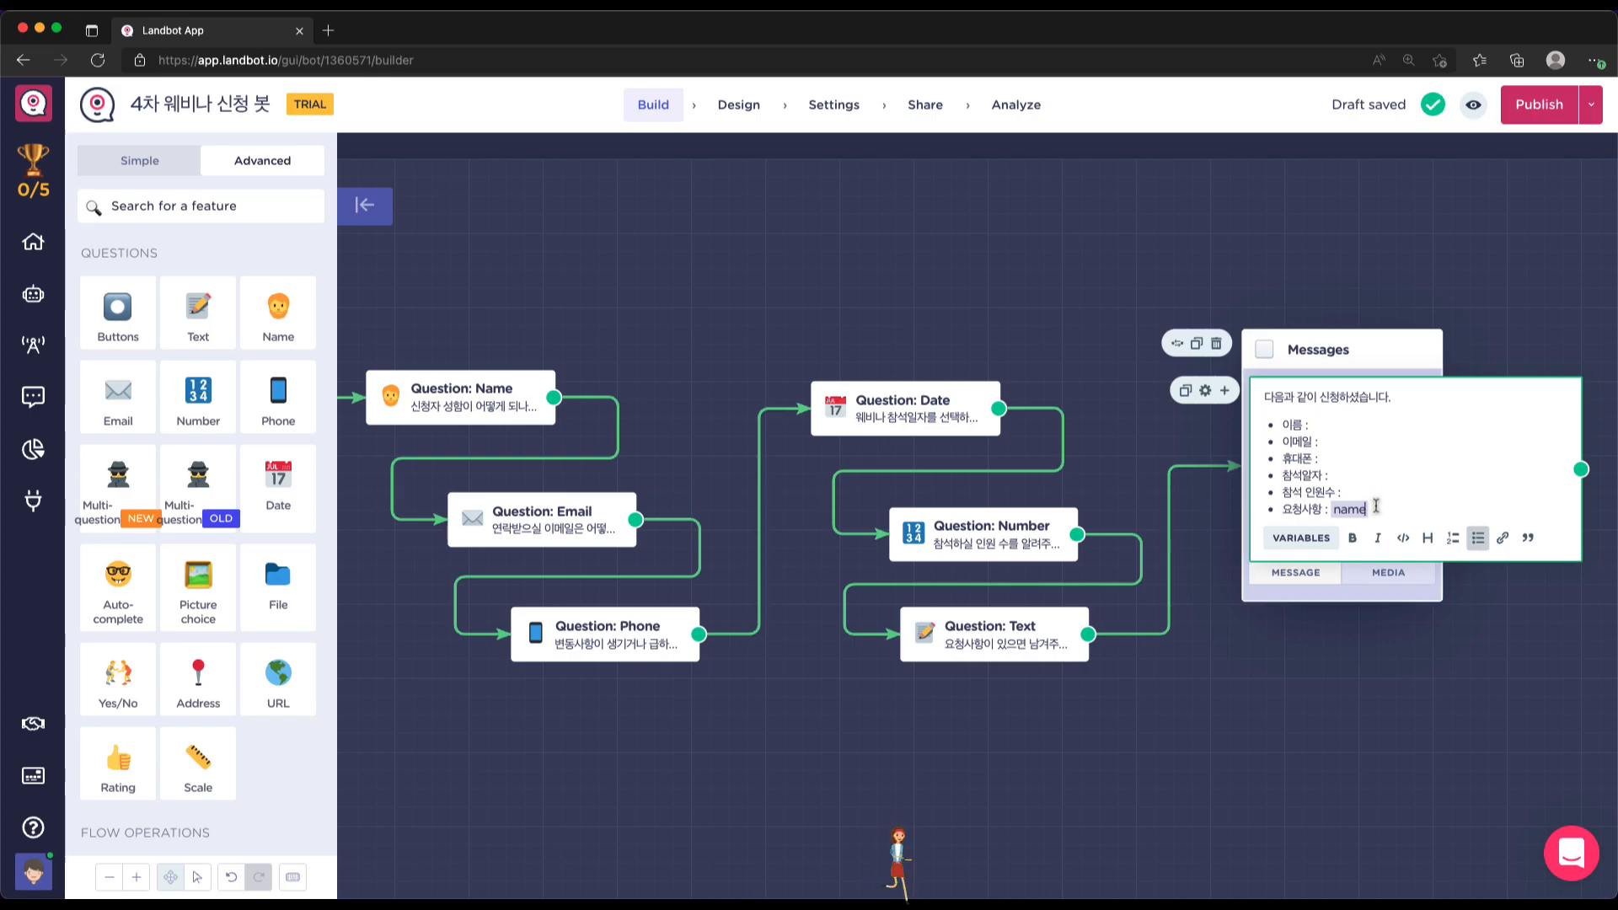
key(BackSpace)
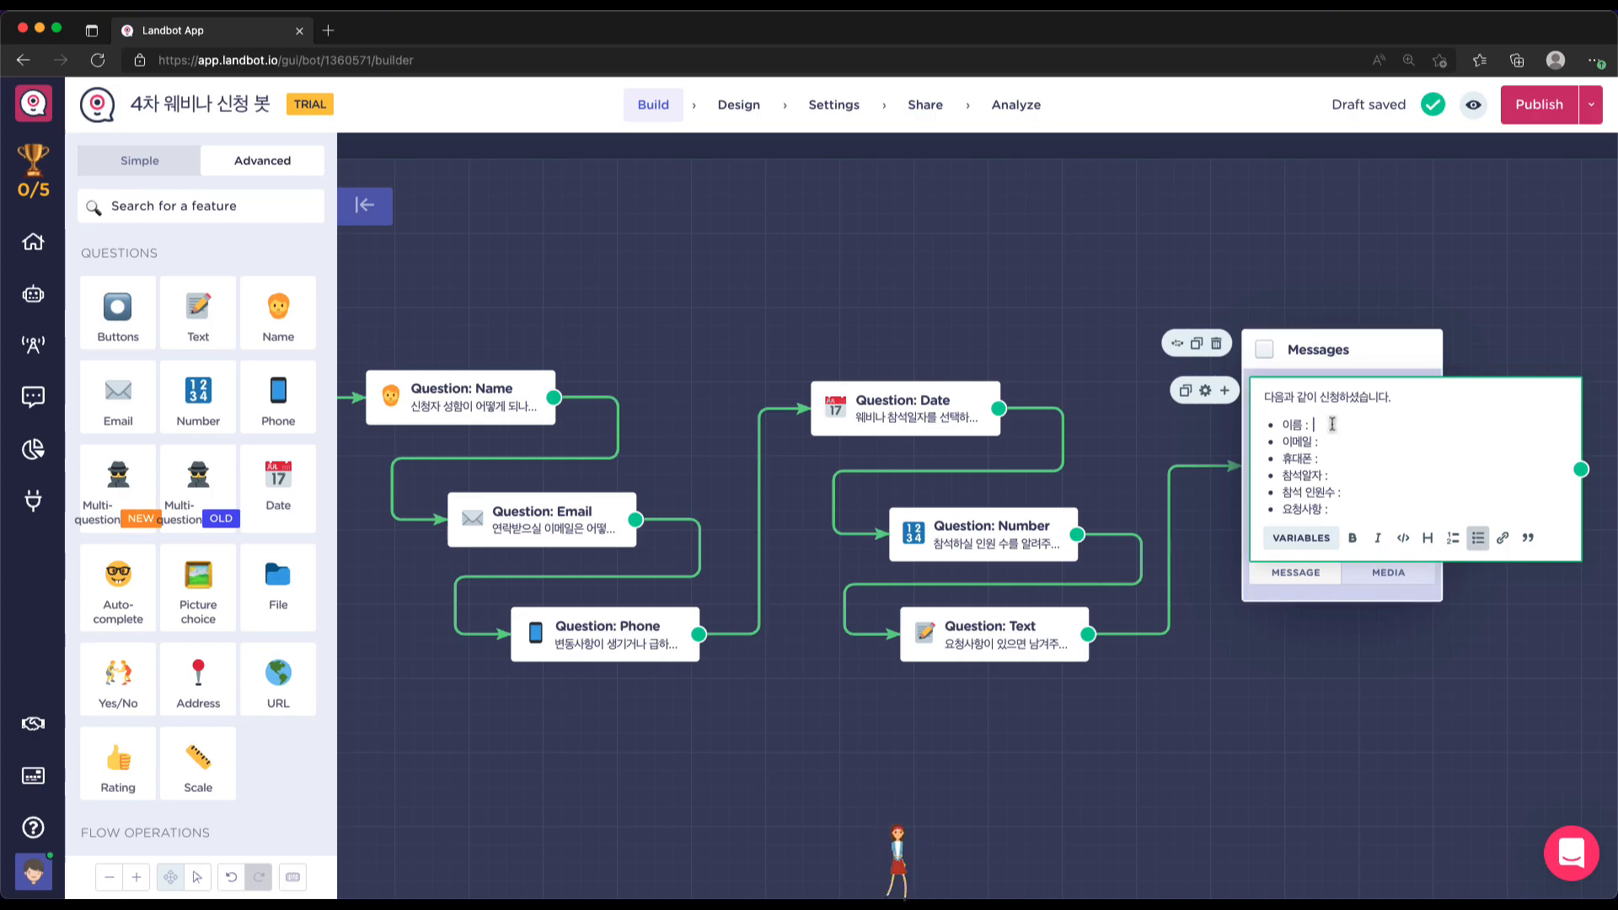
Re-insert the name variable after 요청사항, test an @ mention, and remove it again
click(1302, 539)
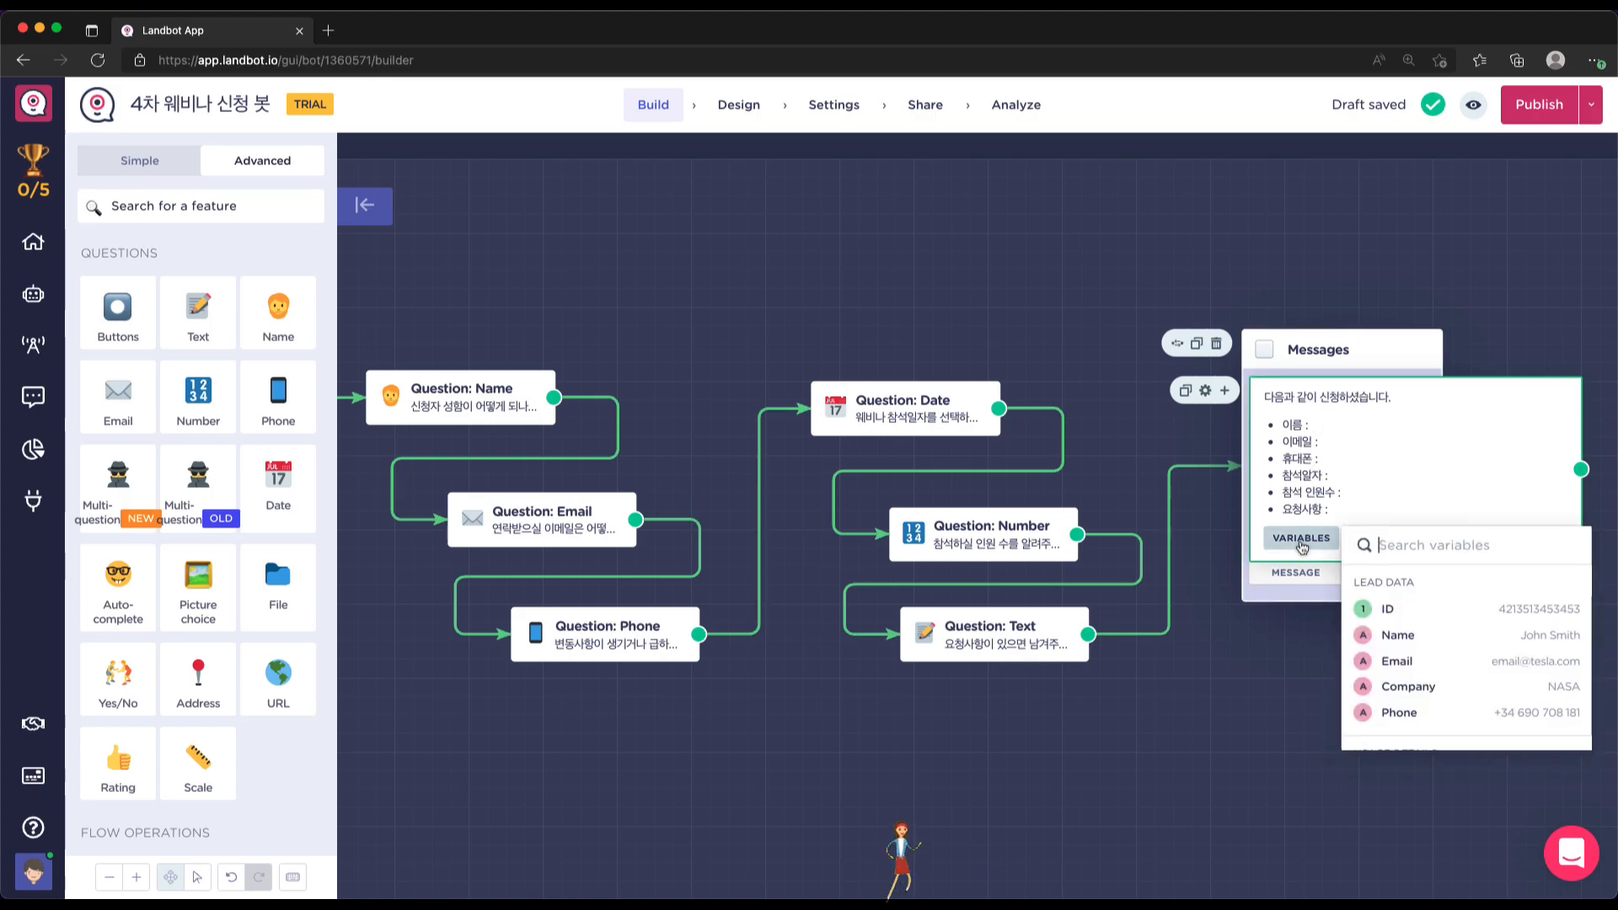
click(1399, 635)
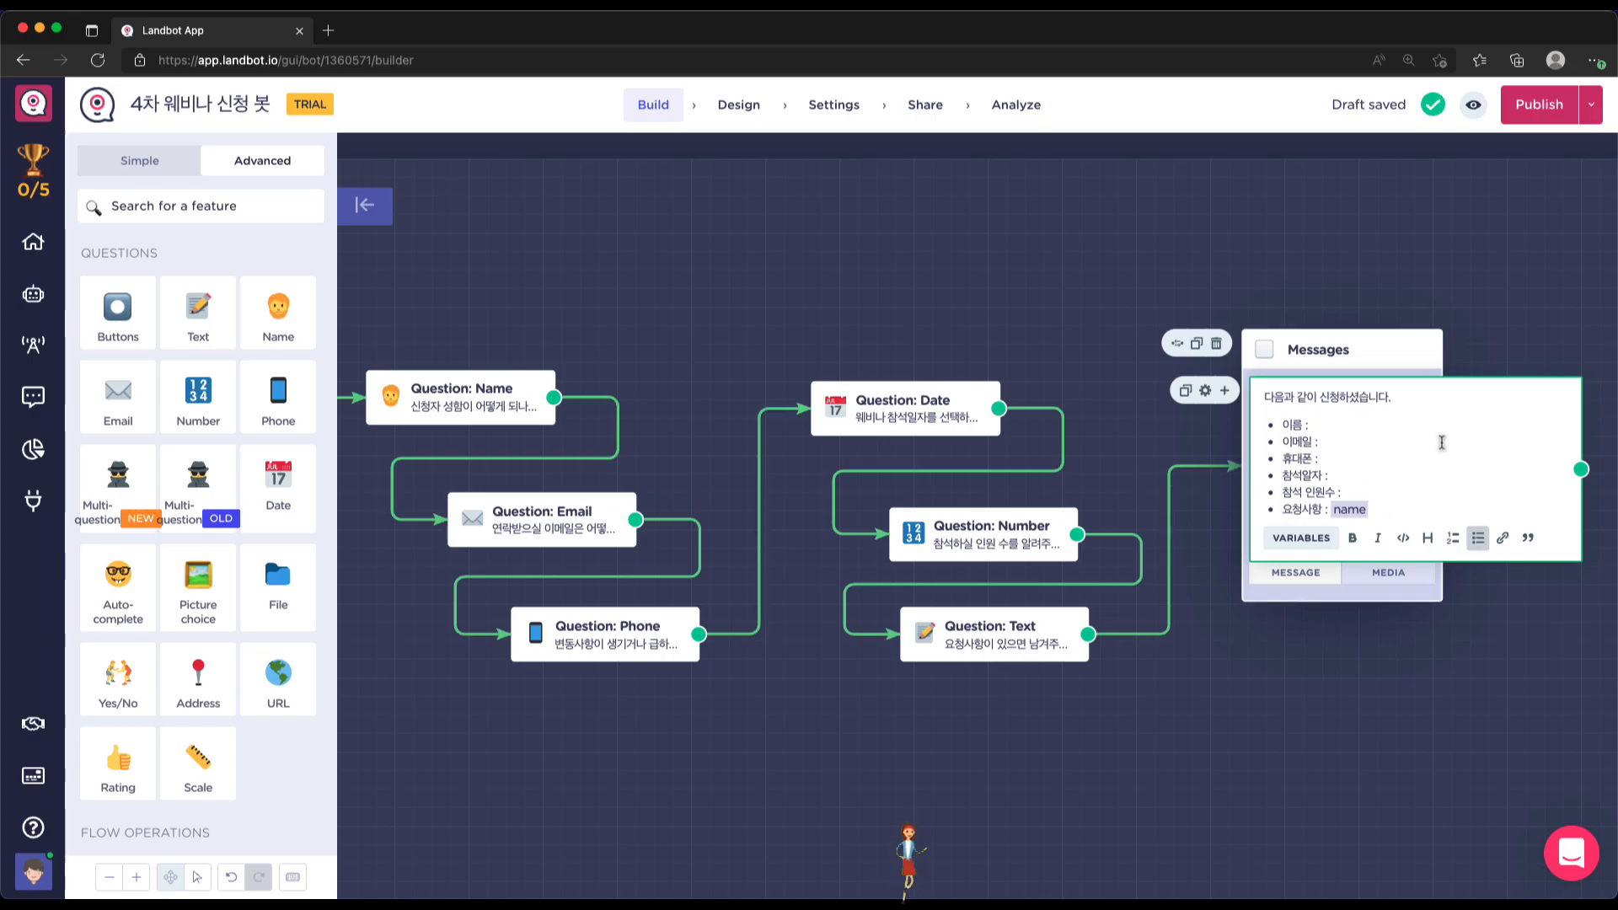
text(@name)
click(1395, 509)
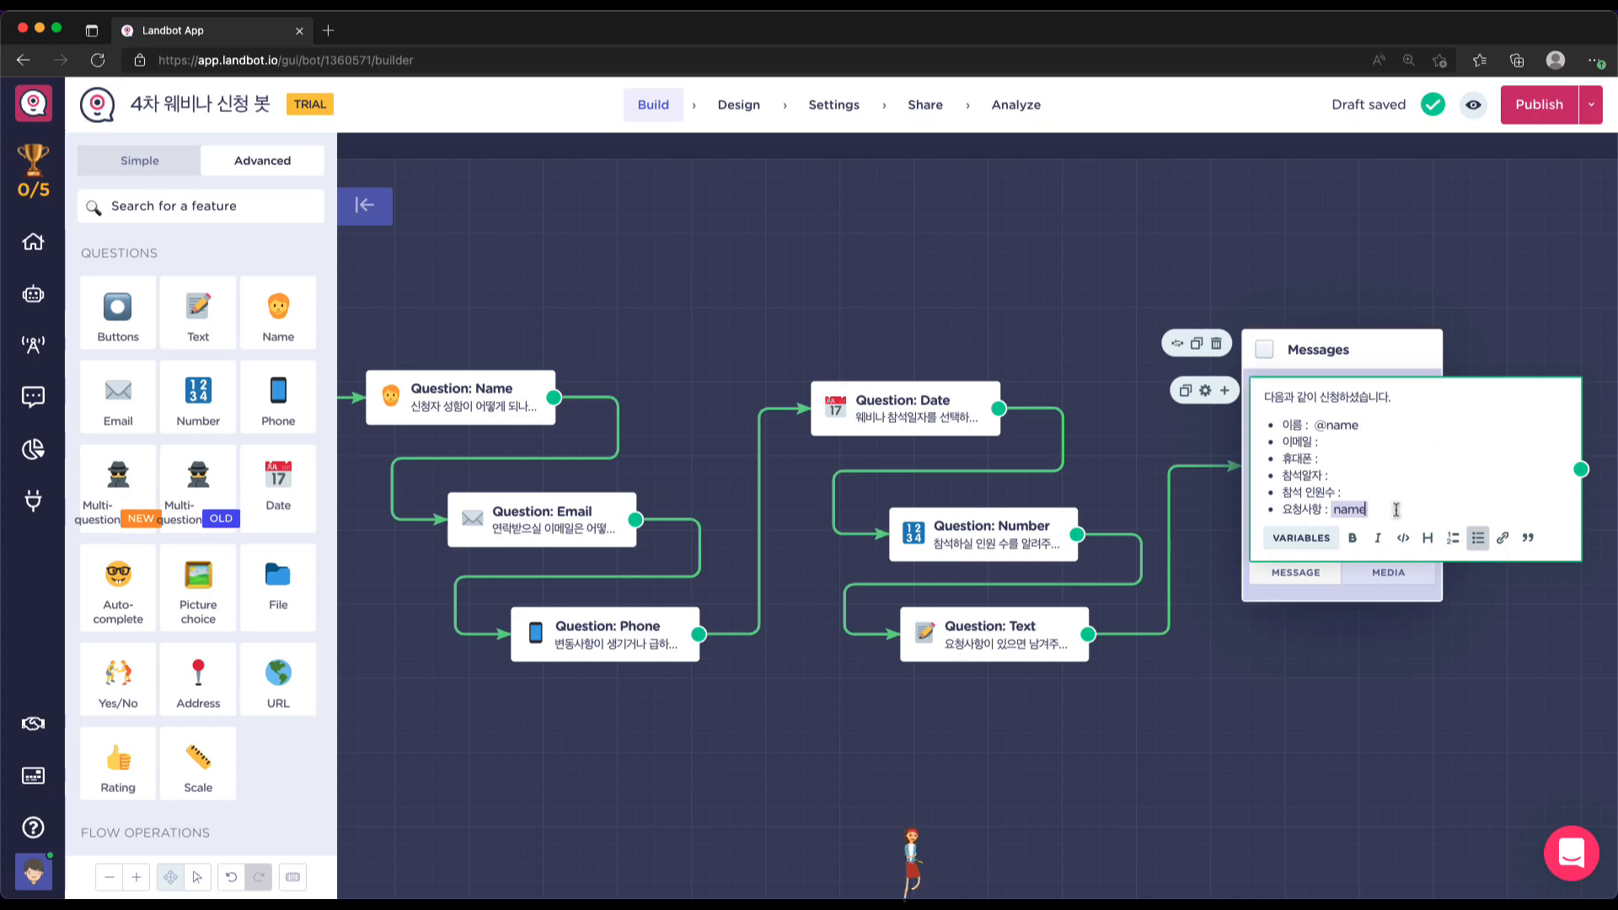
key(shift+Left)
key(shift+Left)
key(shift+Left)
key(shift+Left)
key(BackSpace)
key(ctrl+z)
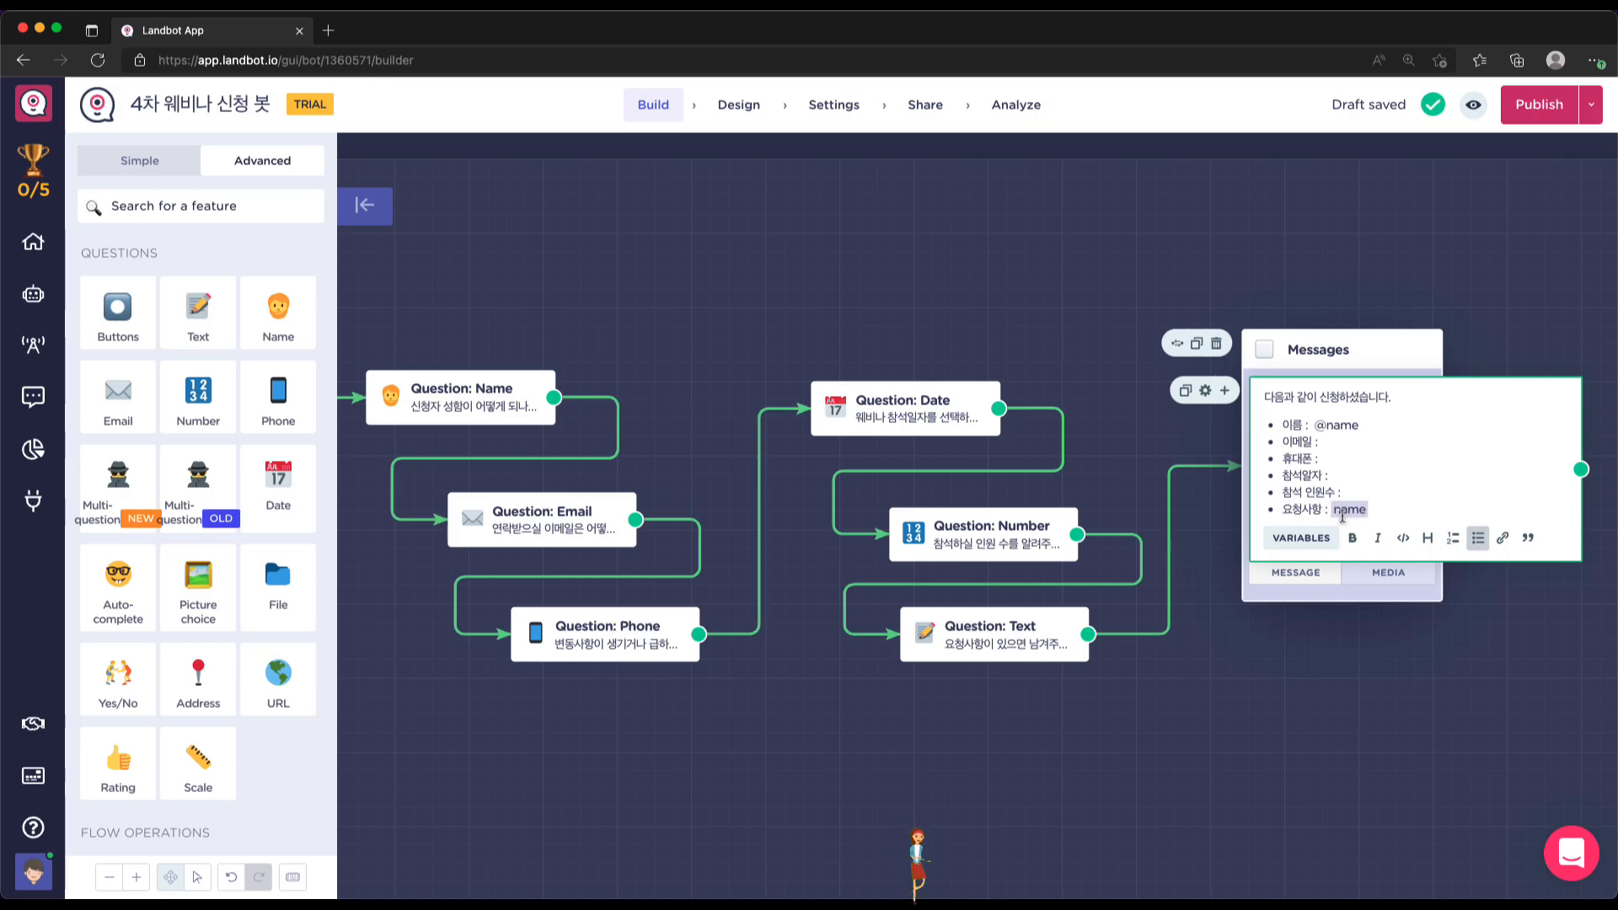
click(1404, 511)
key(BackSpace)
key(BackSpace)
key(BackSpace)
key(BackSpace)
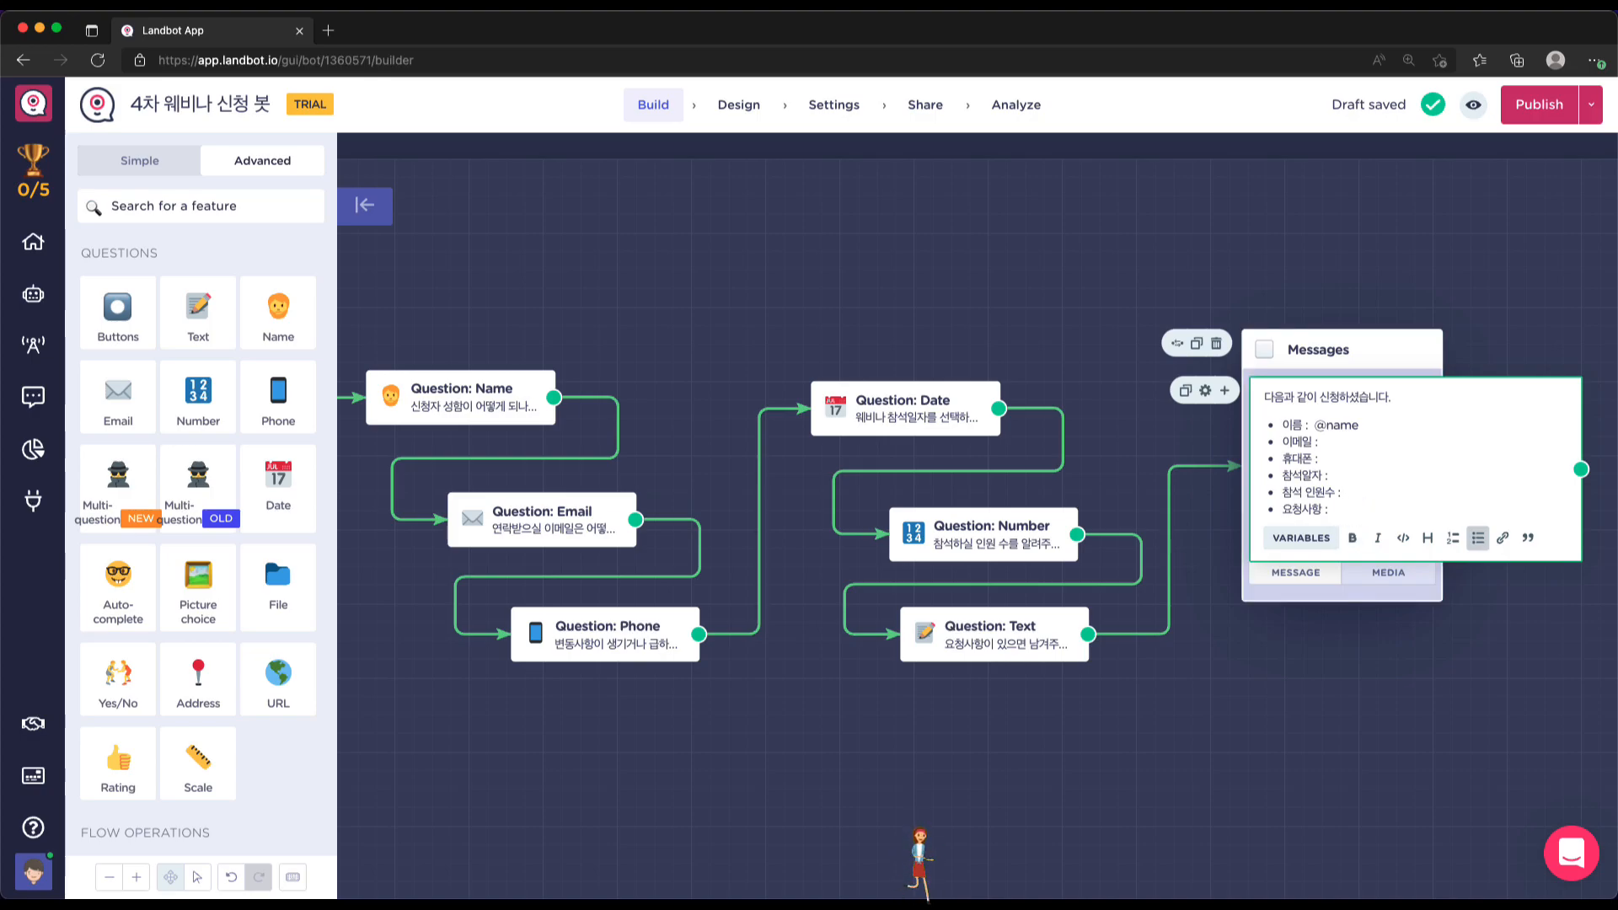
Test the email variable, then place the phone variable after 휴대폰 :
click(1319, 544)
click(1398, 661)
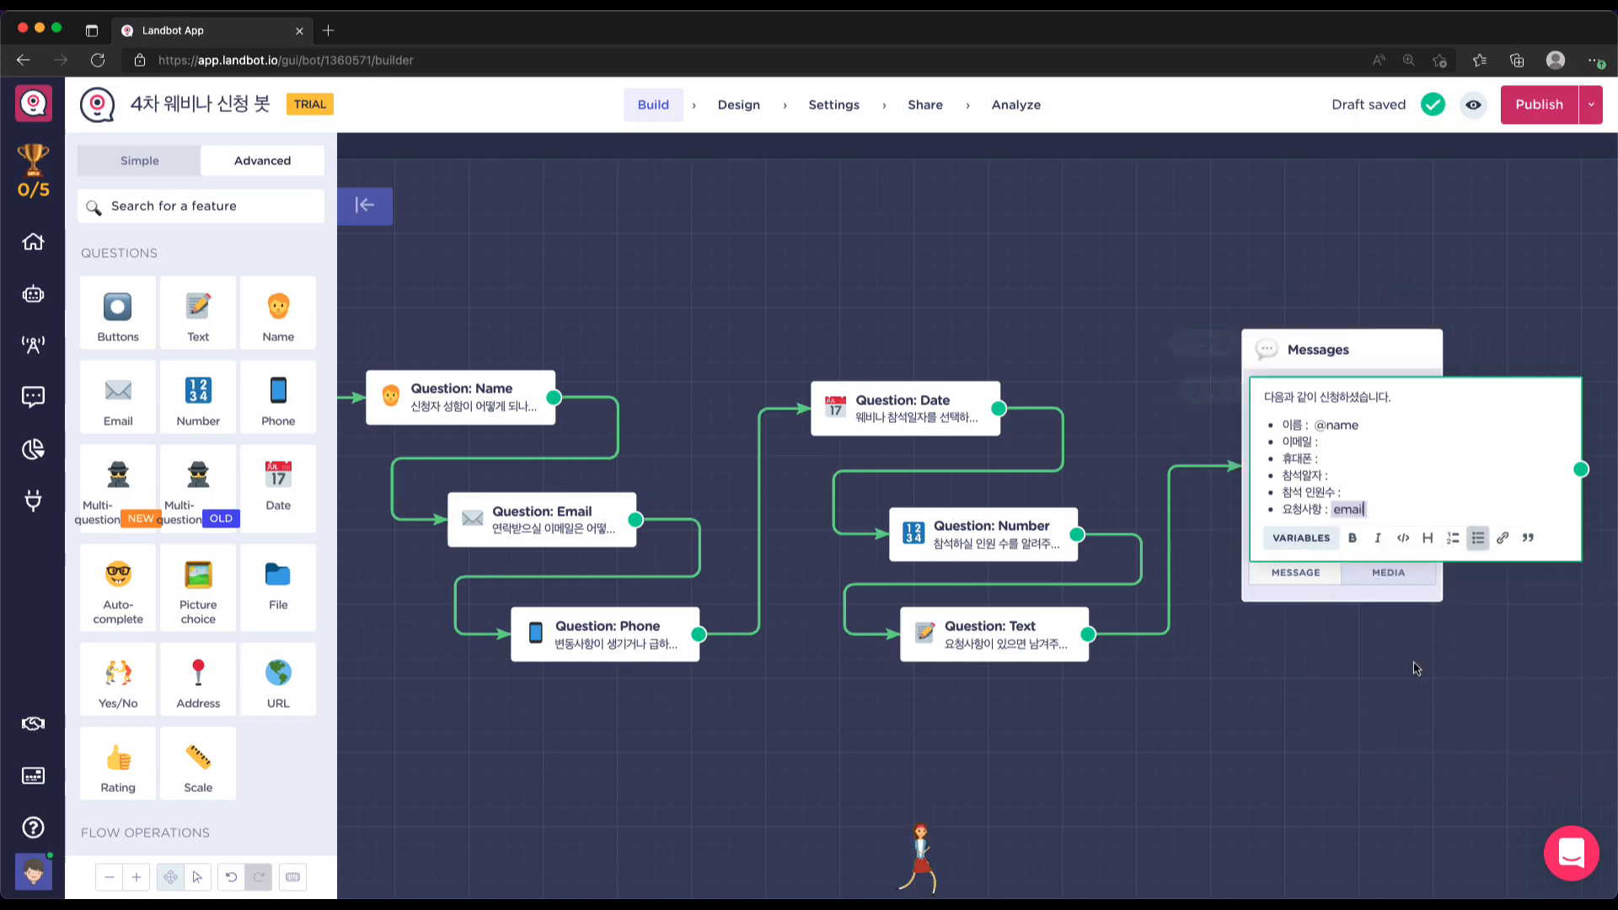
key(BackSpace)
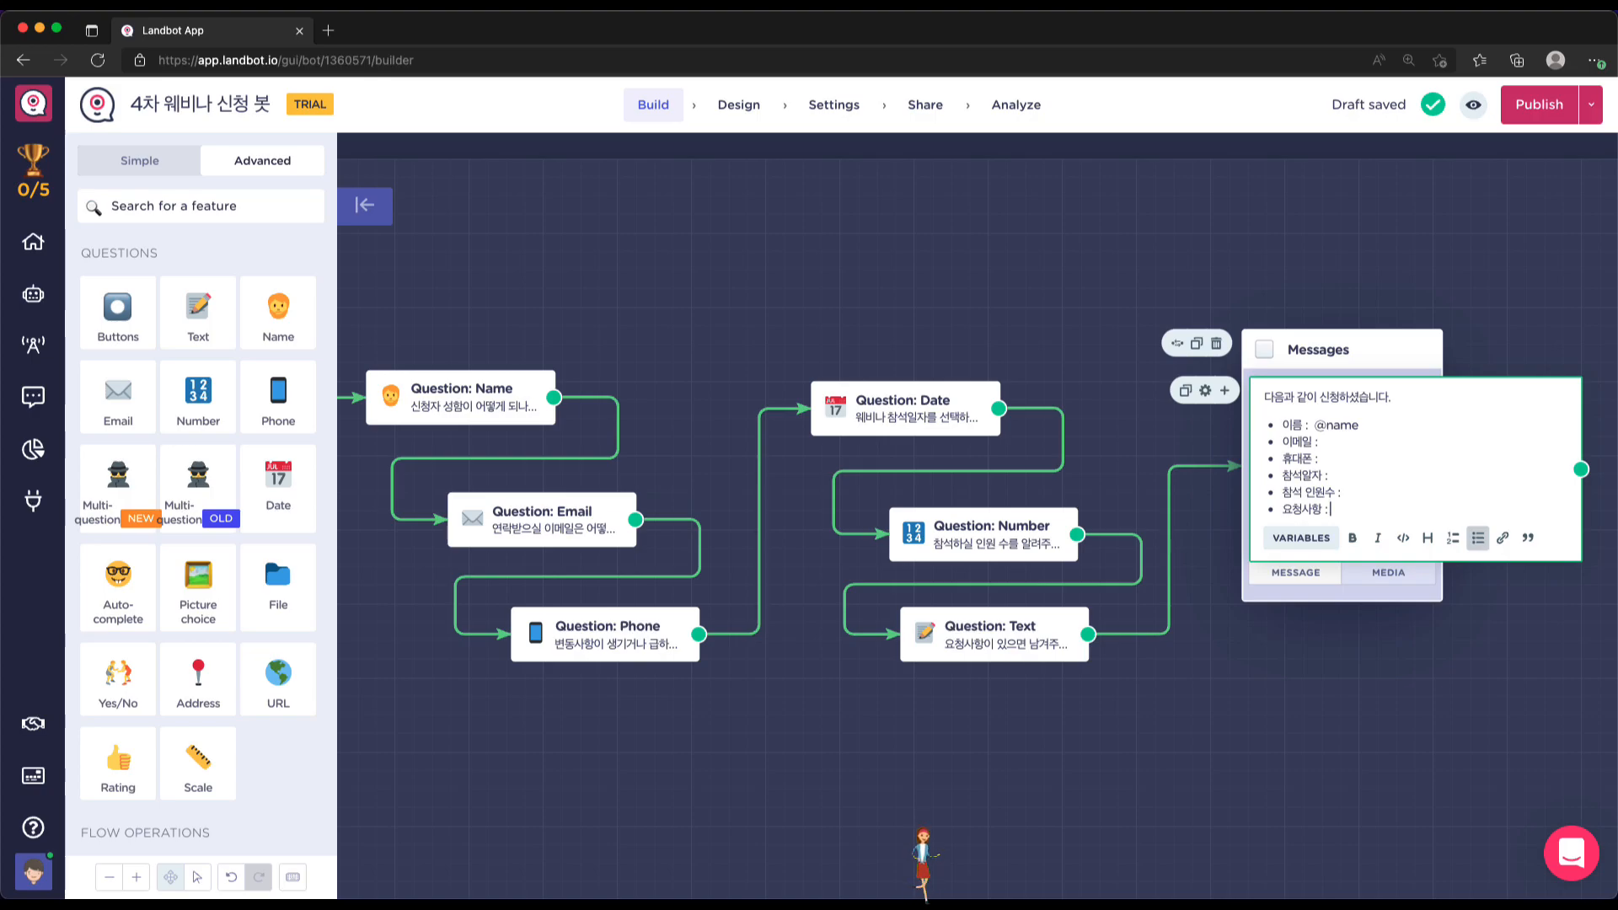
text(@)
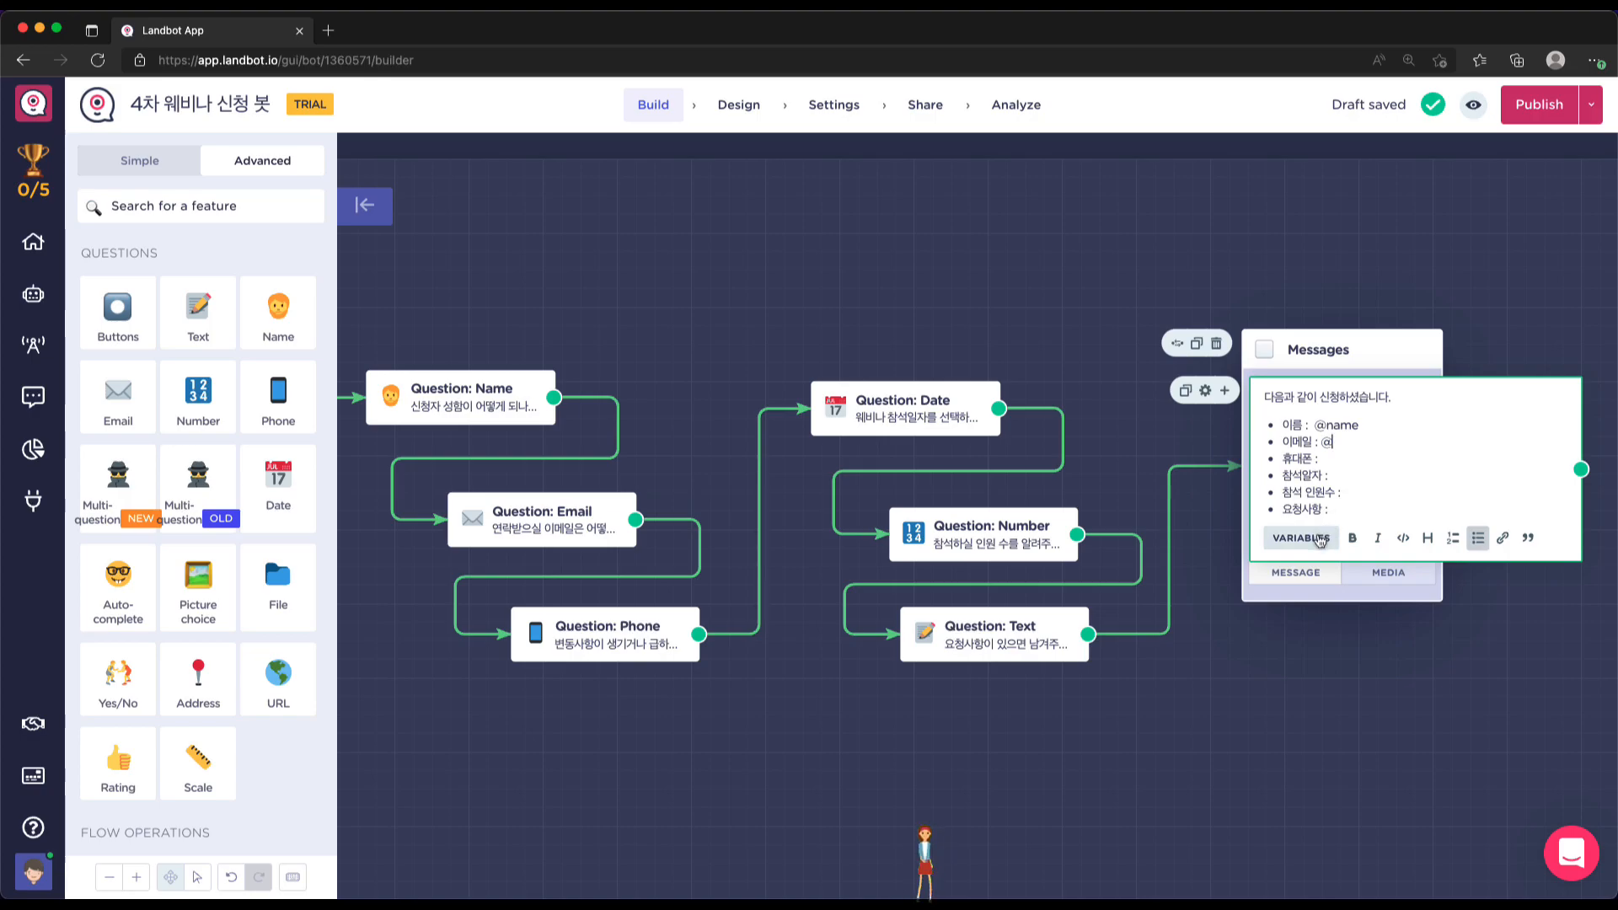
text(email)
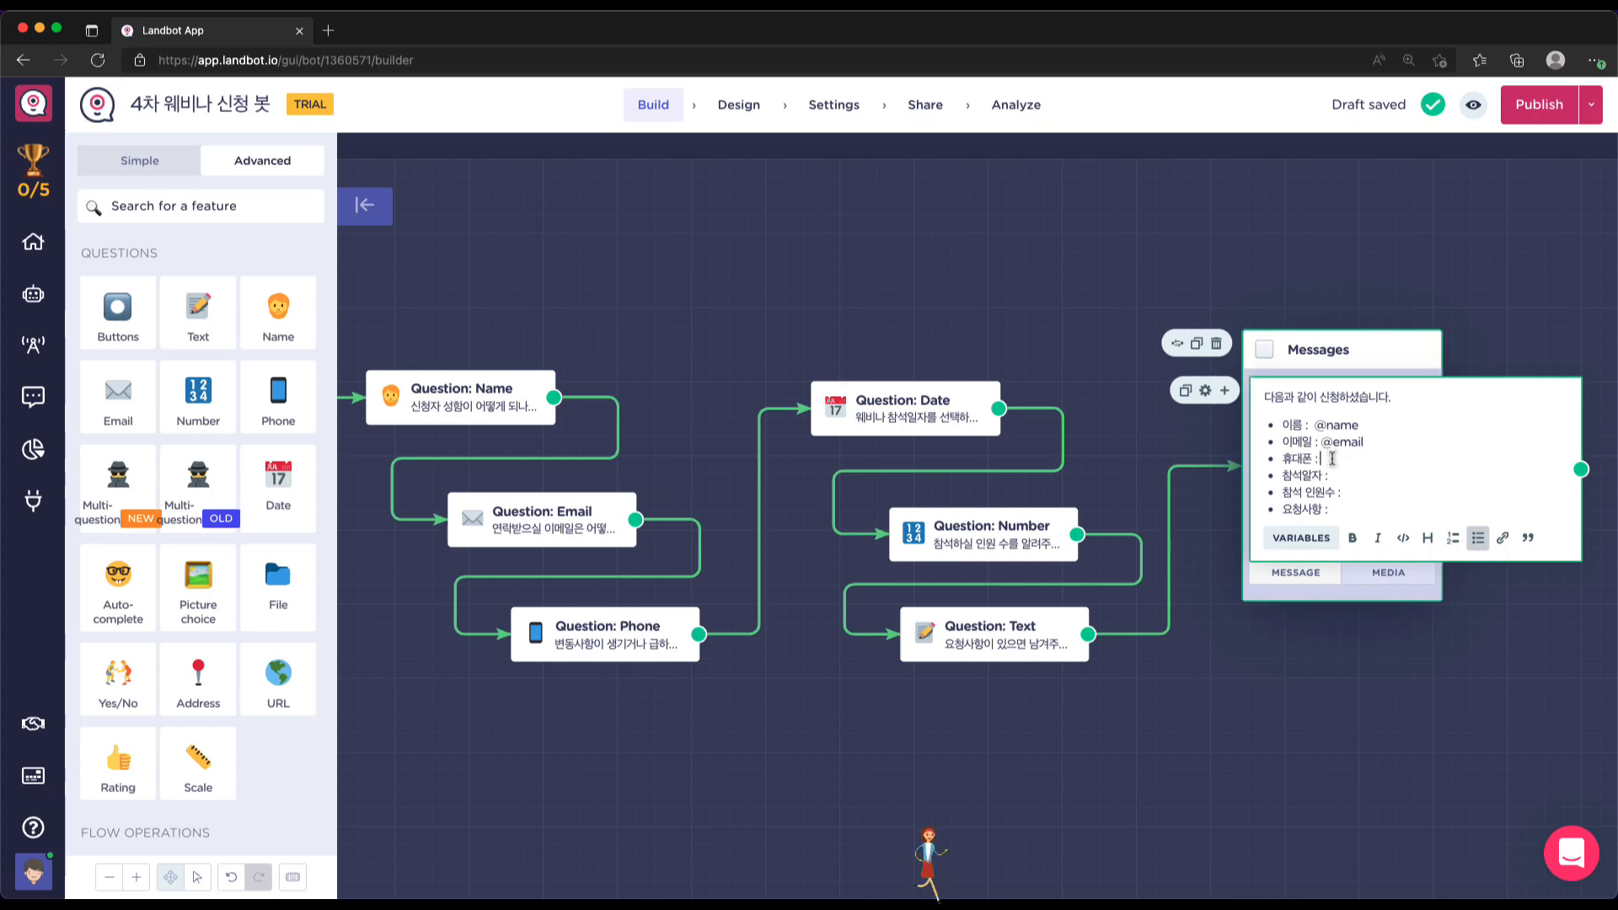
key(Return)
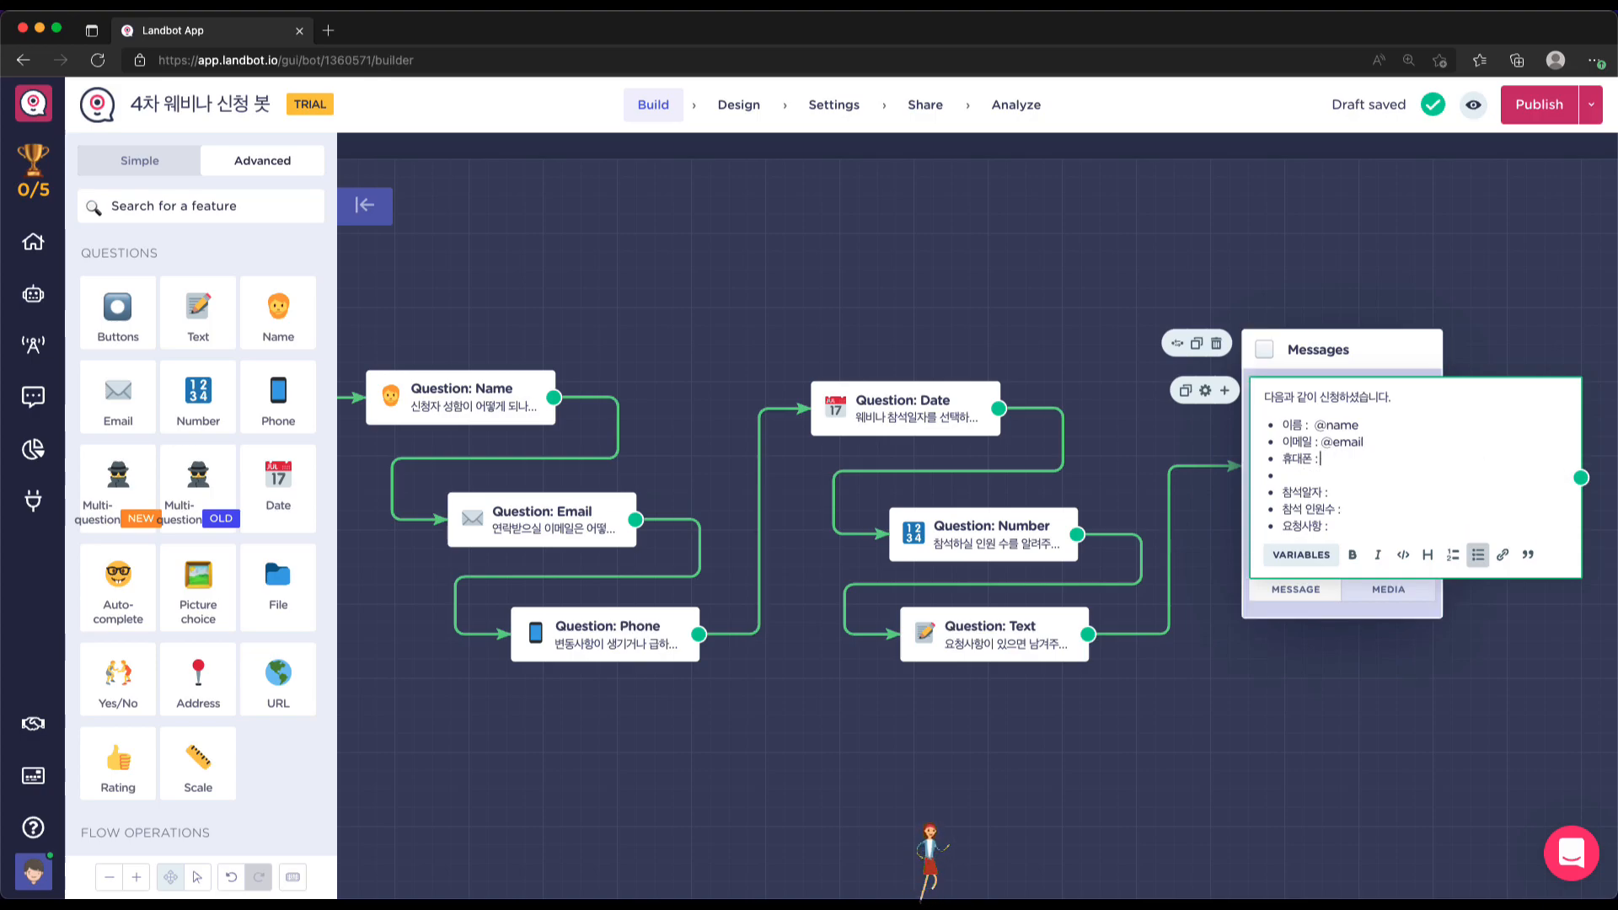
click(1300, 554)
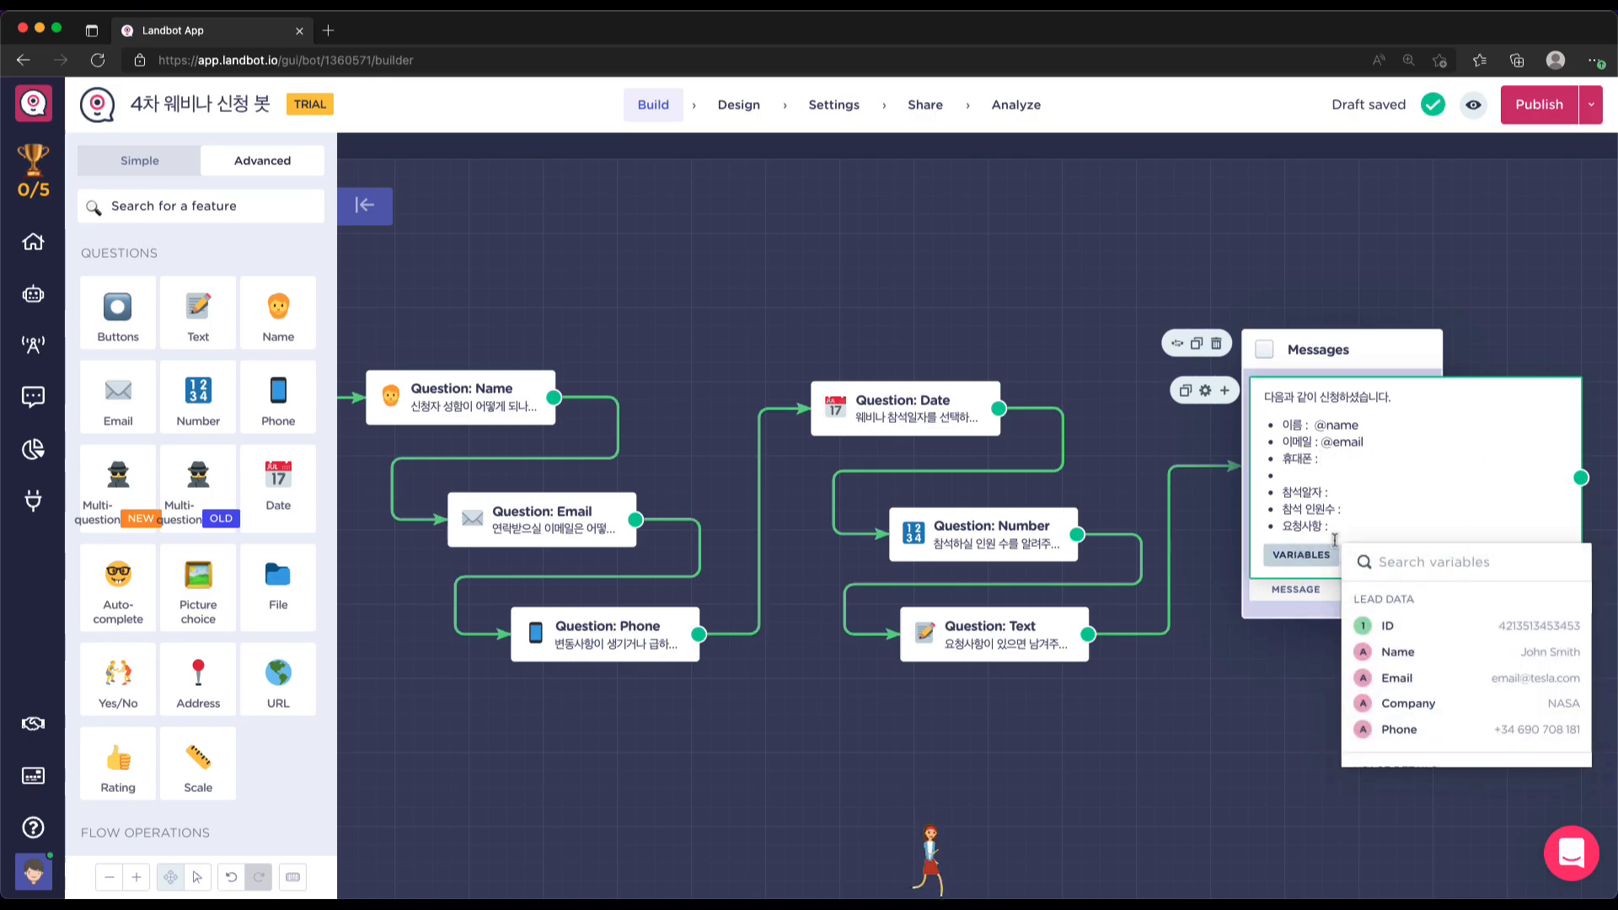
click(1408, 729)
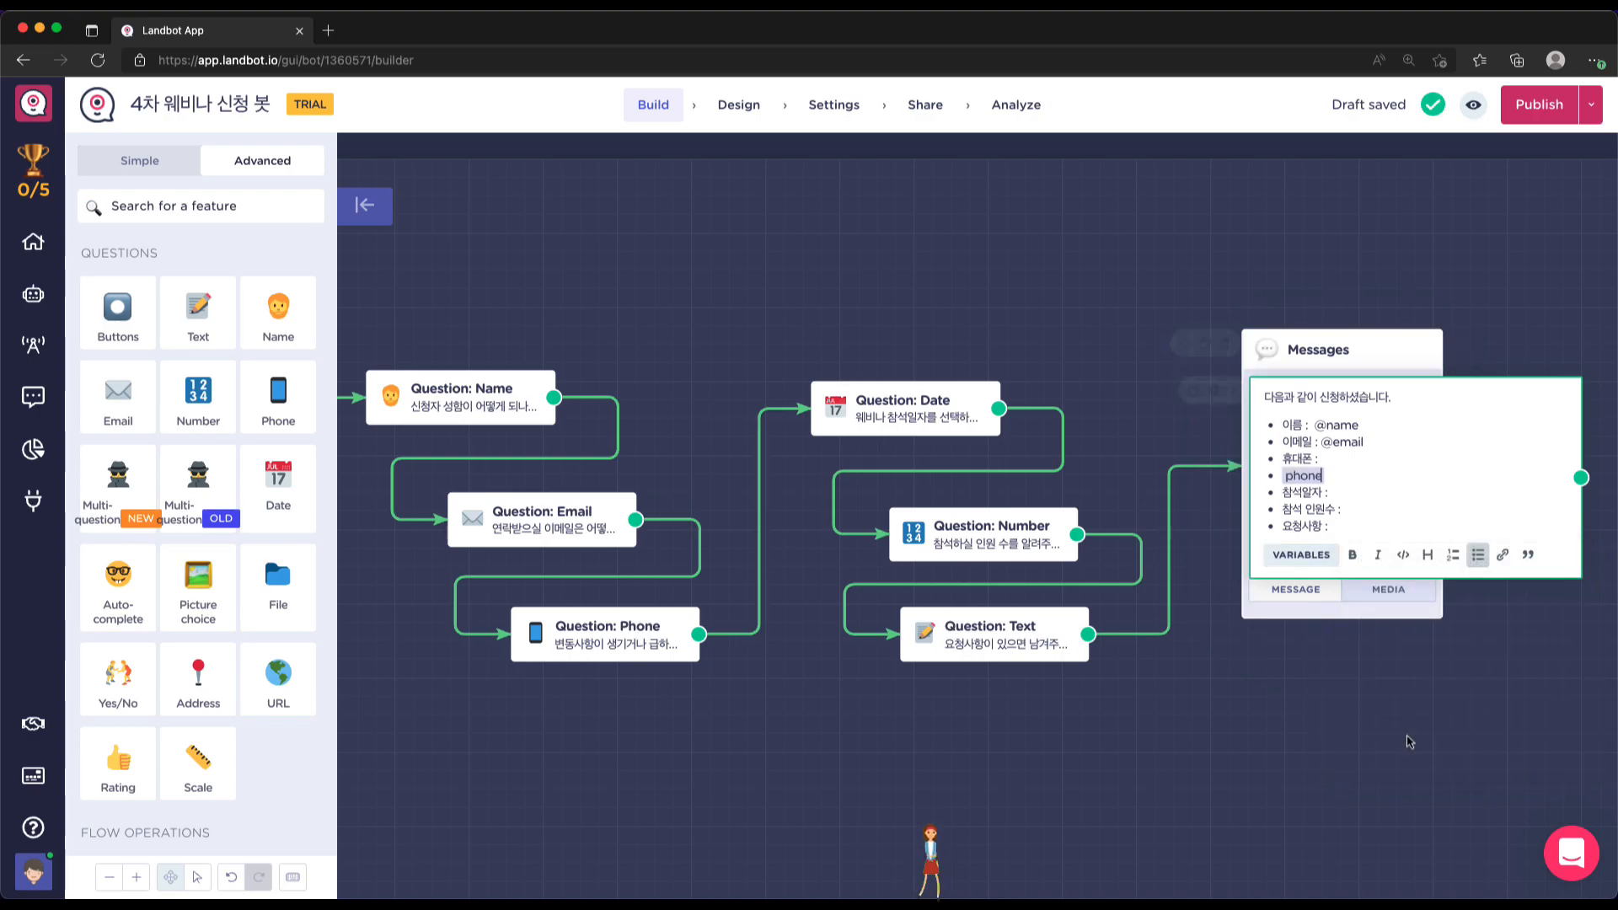
key(BackSpace)
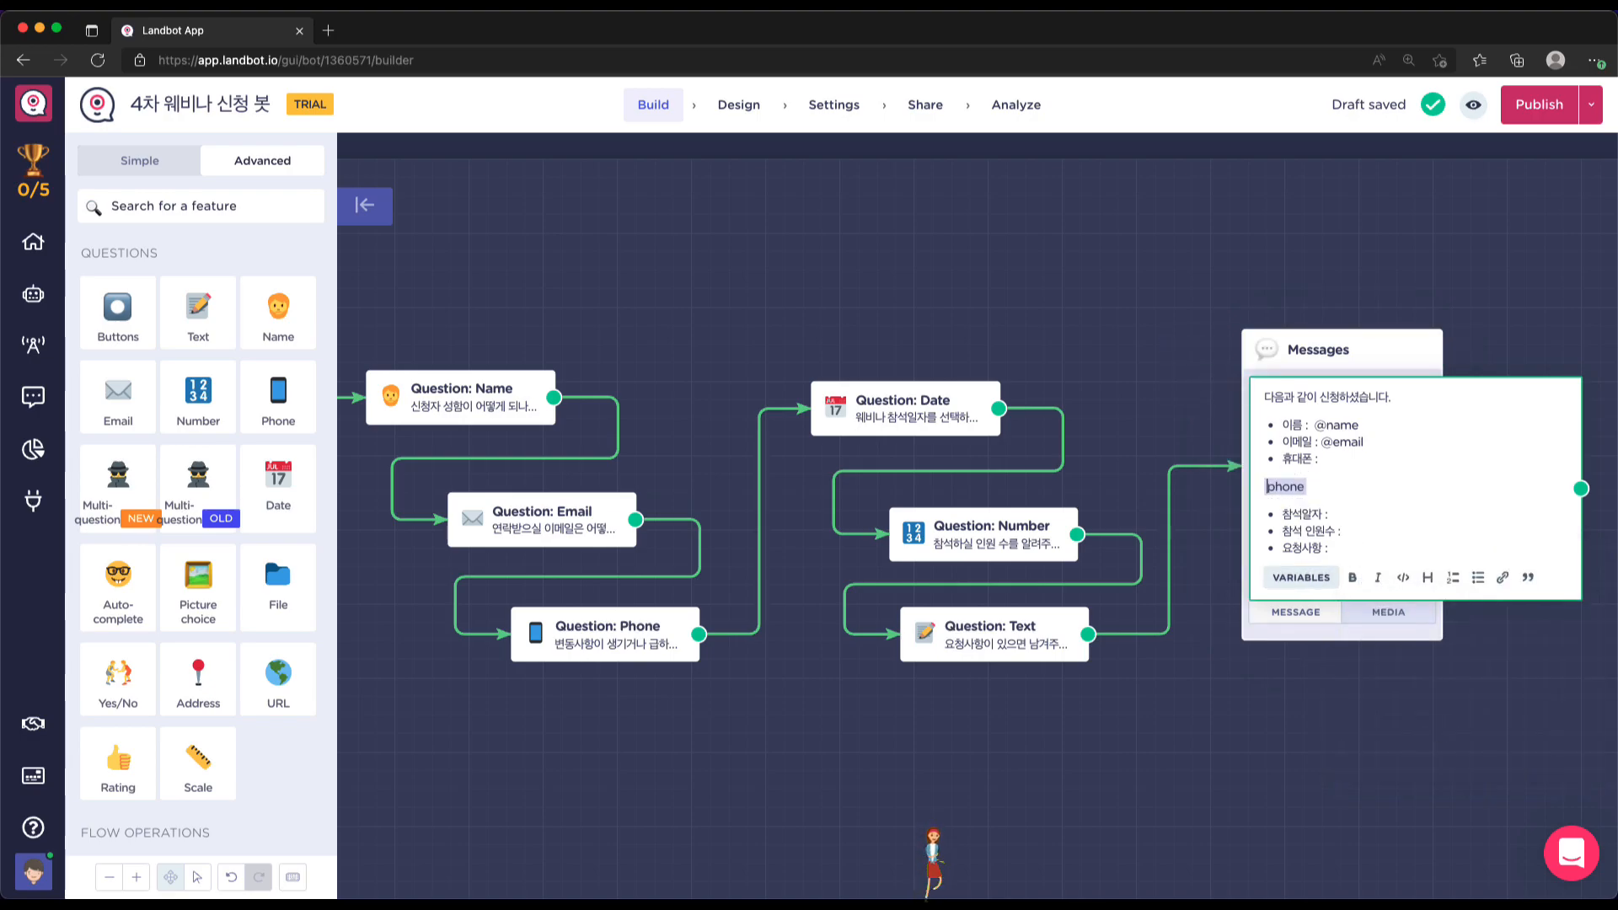
key(BackSpace)
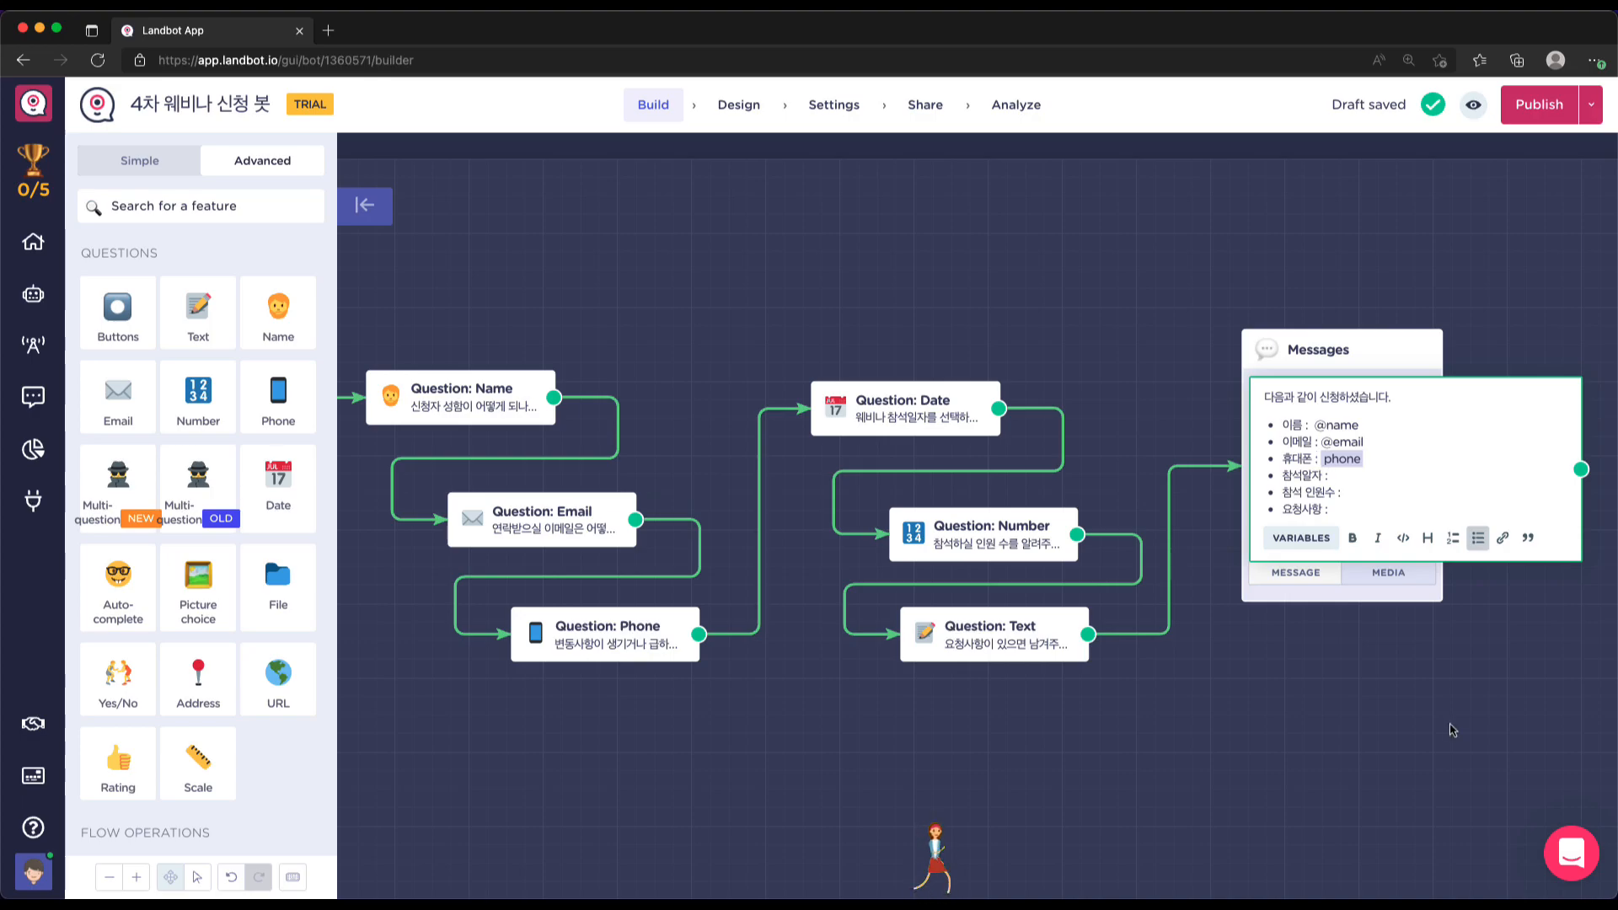
Insert the webinar_date variable after 참석일자 :
click(1301, 538)
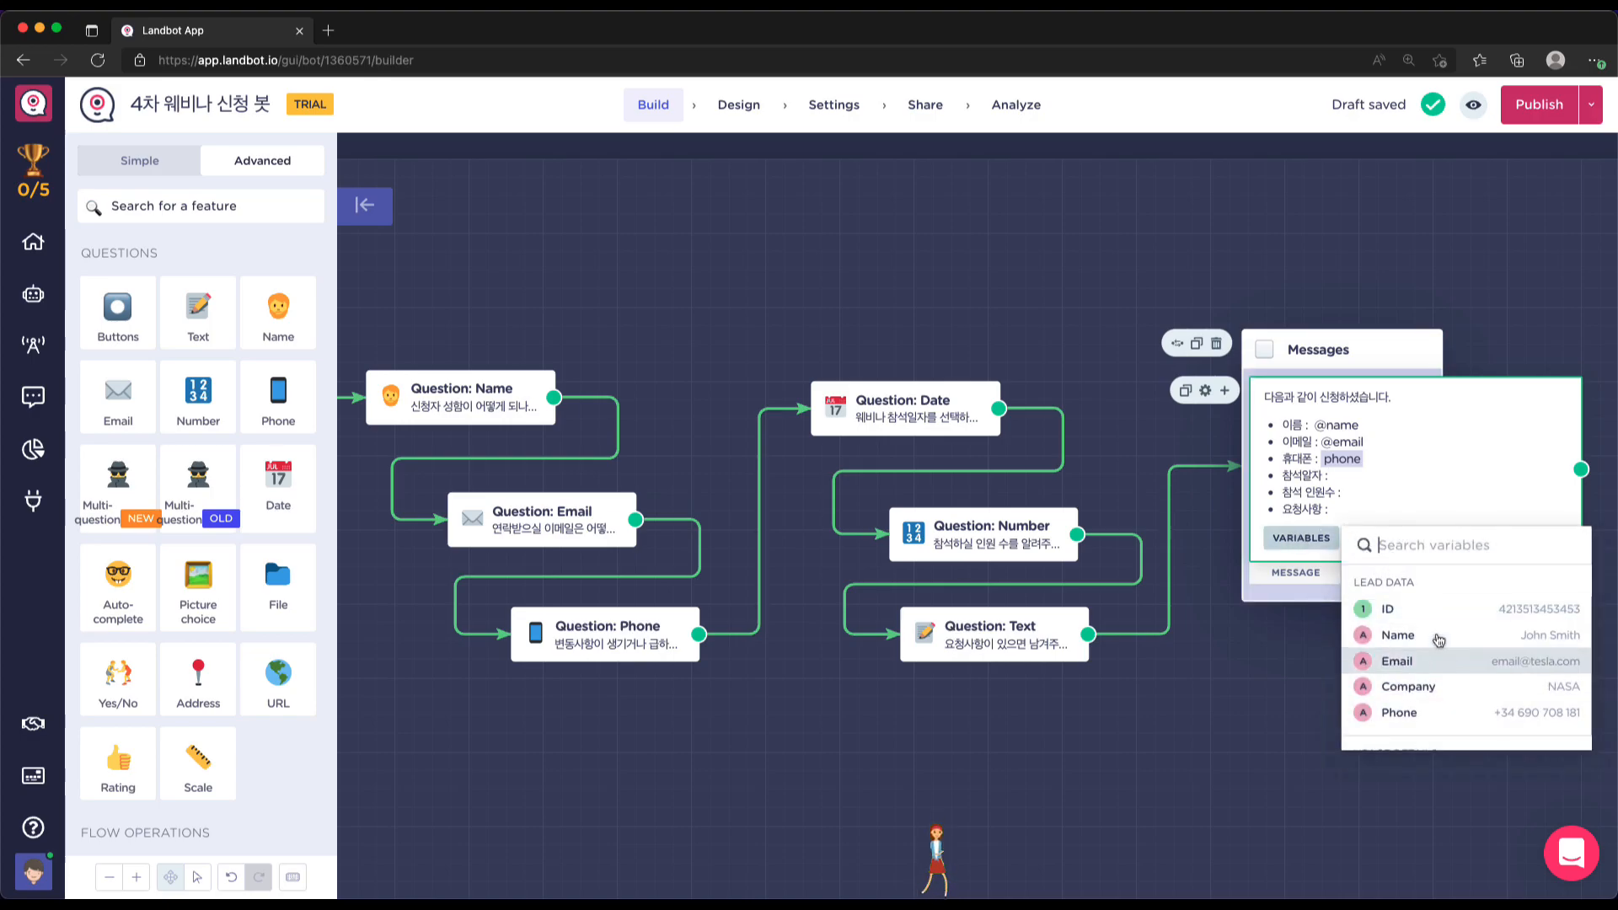
scroll(1445, 653, down, 1)
scroll(1432, 687, up, 1)
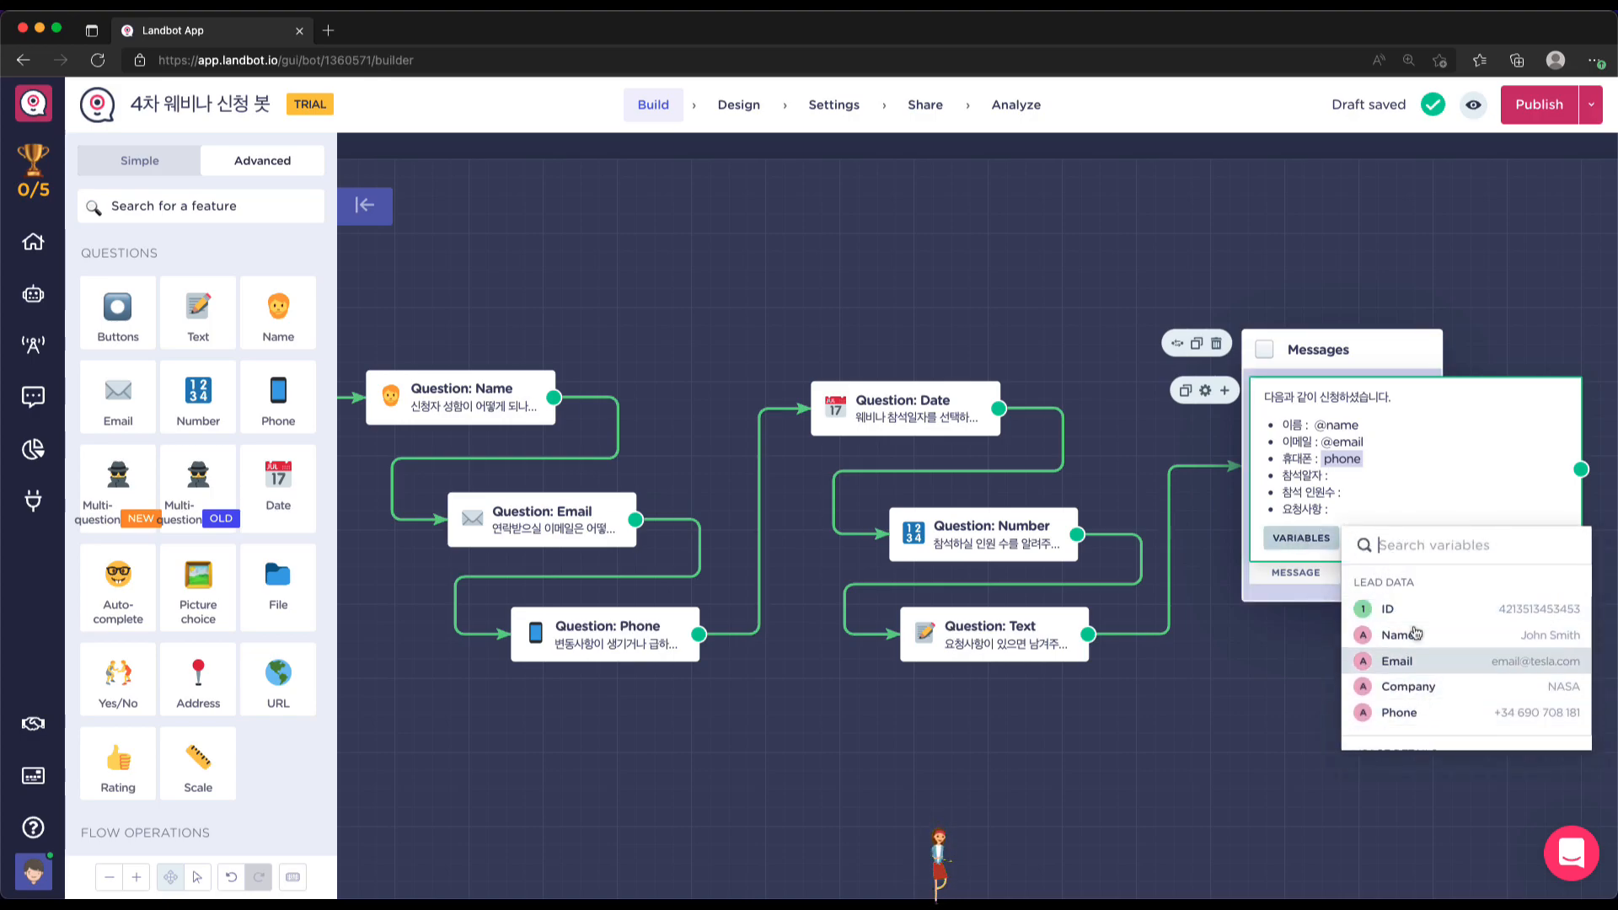
scroll(1432, 681, down, 3)
scroll(1433, 674, down, 2)
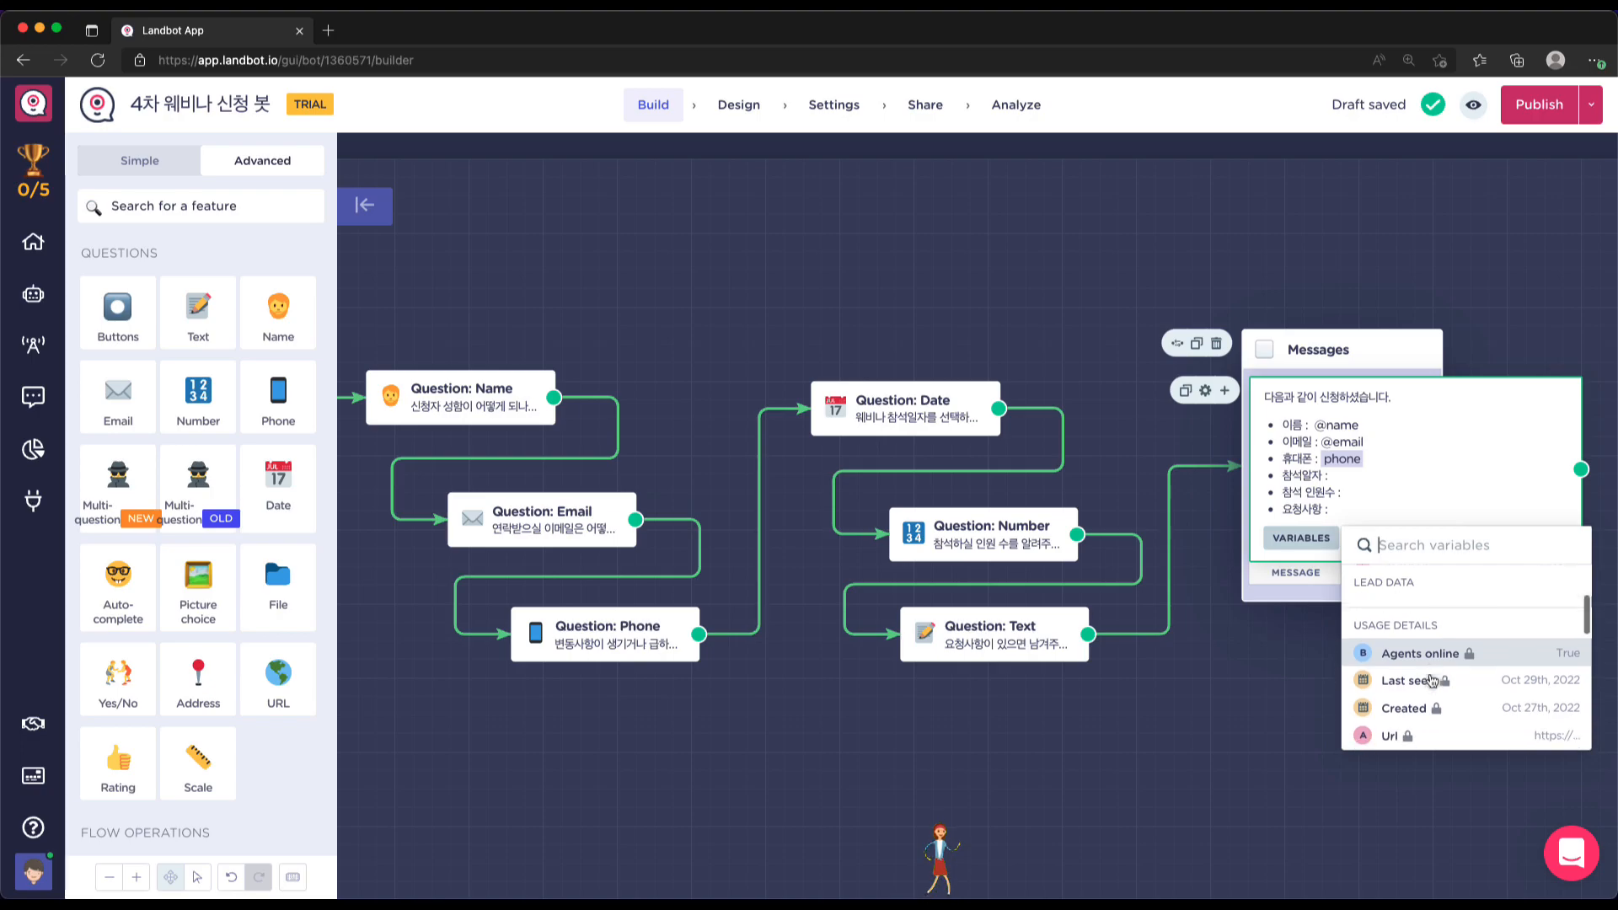
scroll(1415, 632, down, 4)
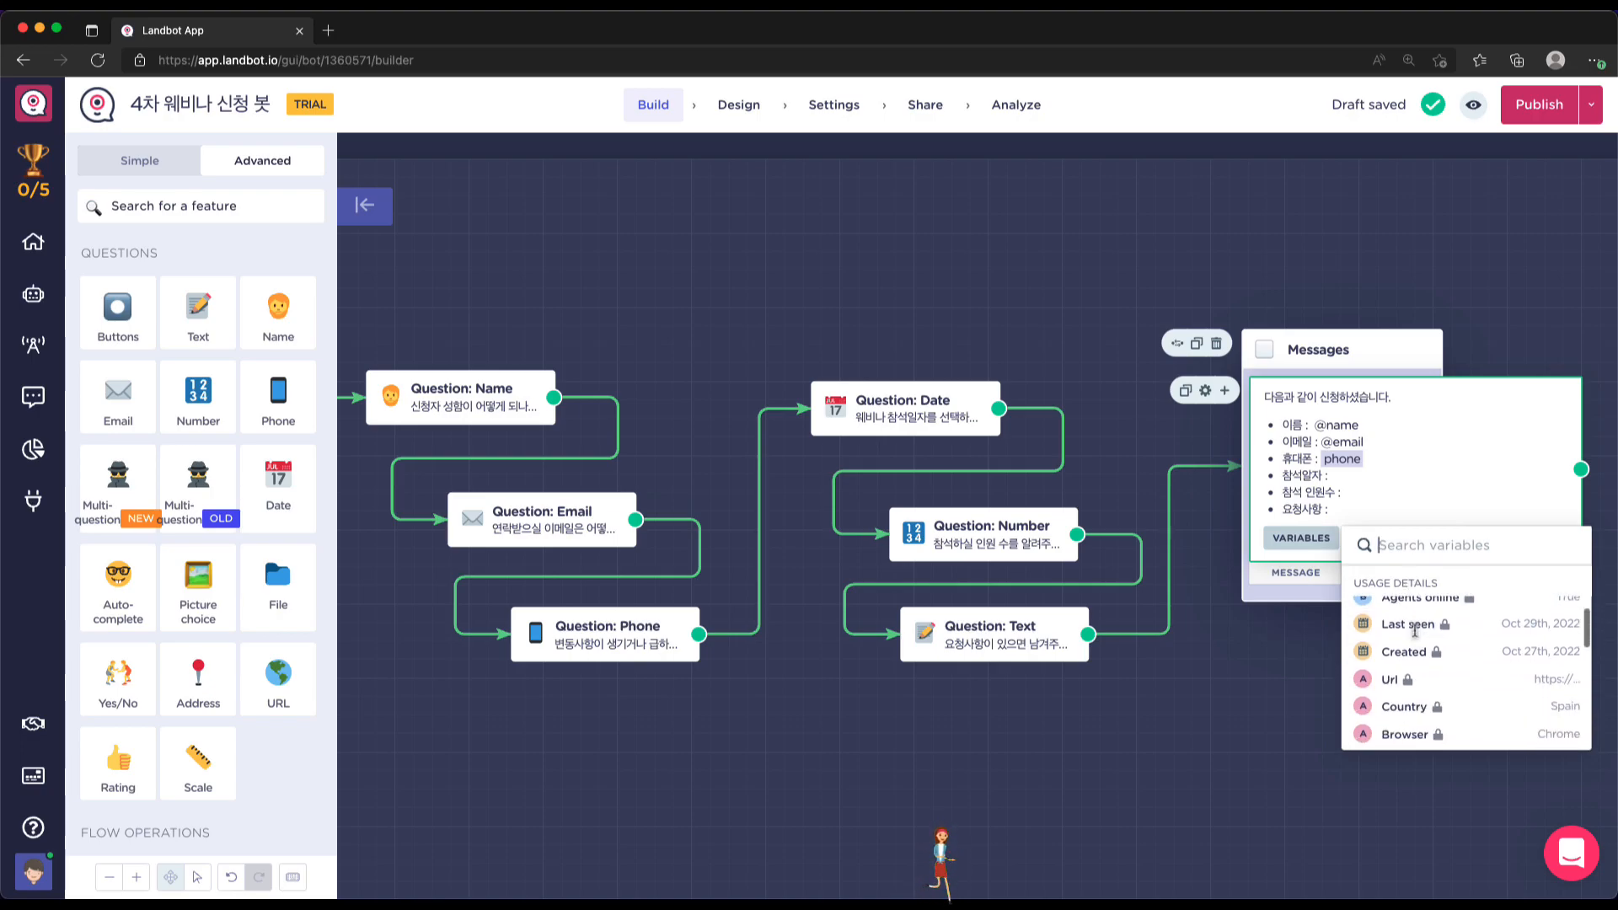
scroll(1432, 649, down, 3)
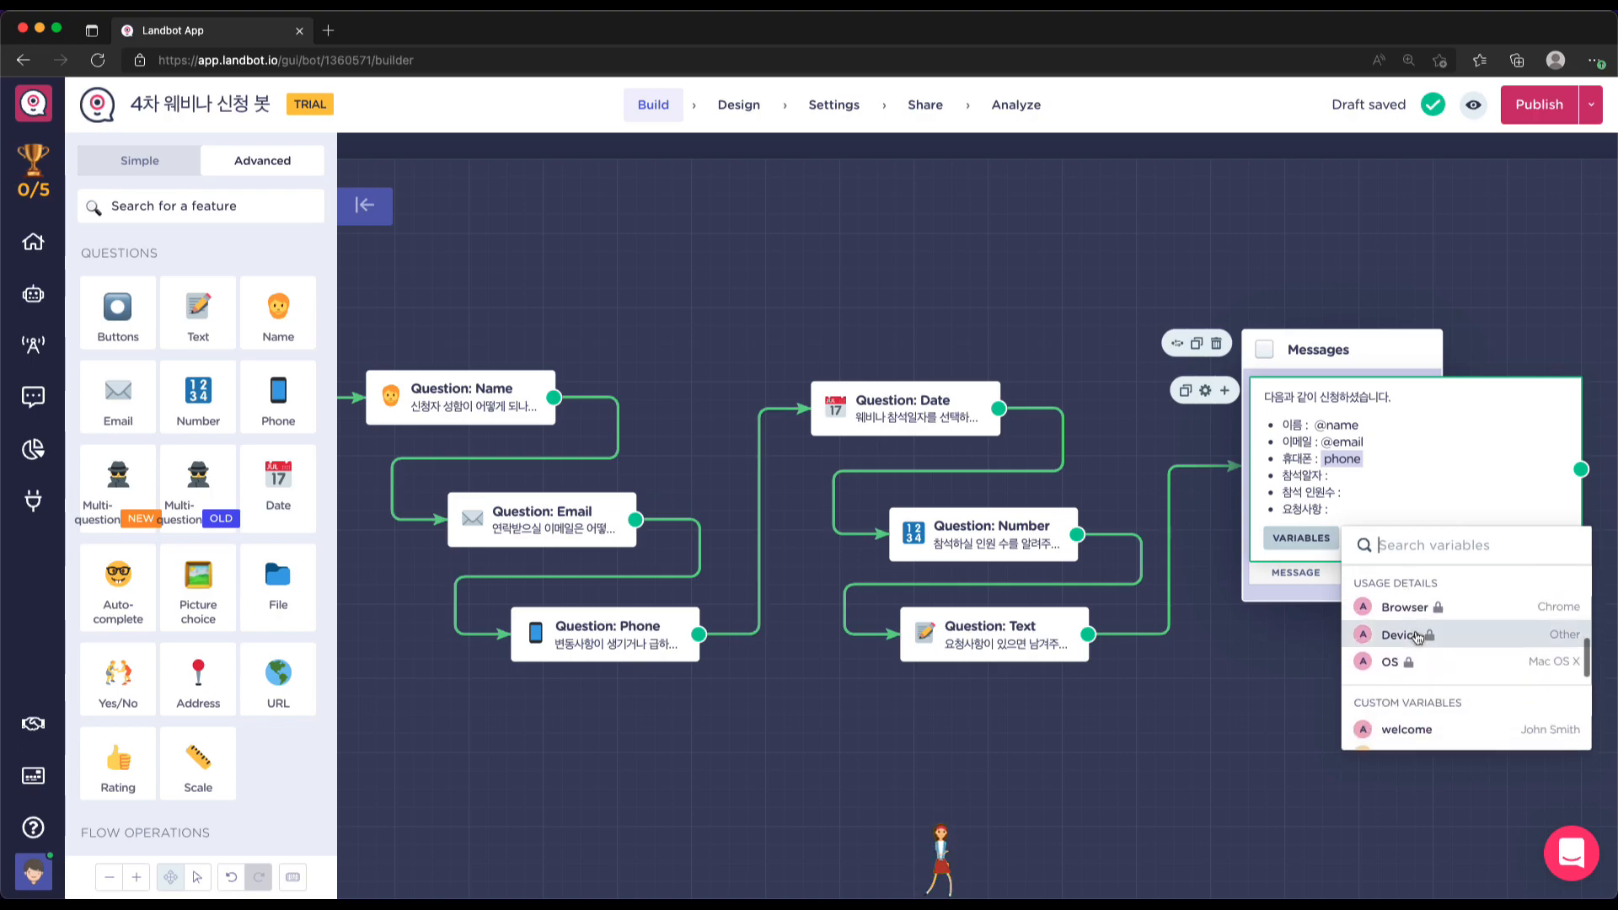
scroll(1464, 658, down, 2)
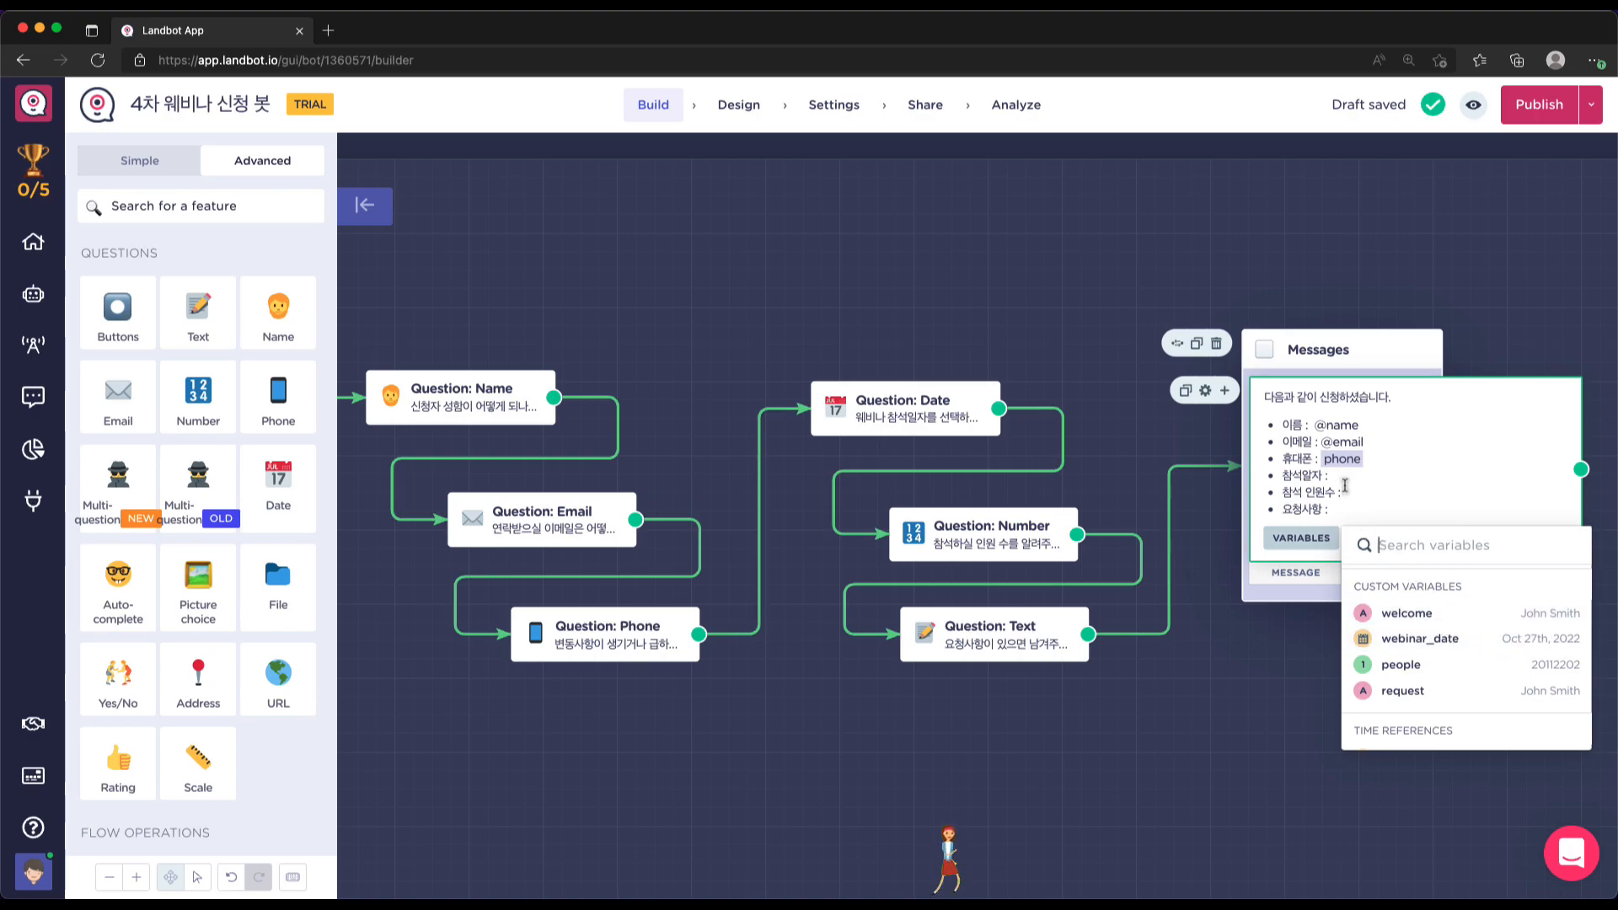
click(1429, 643)
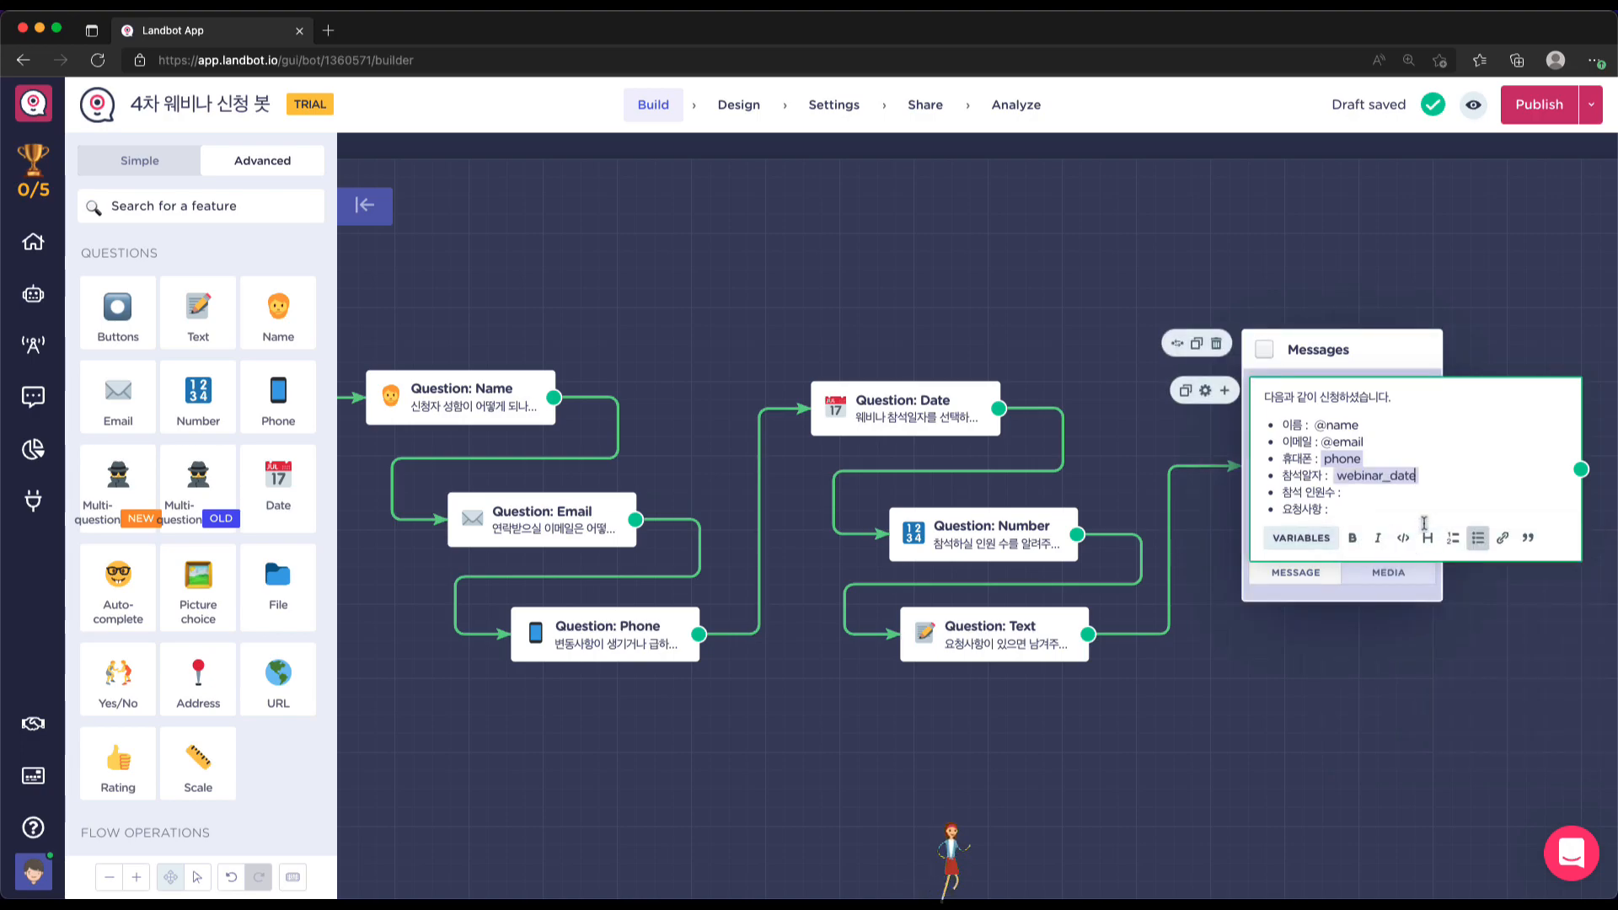
Insert the people variable after 참석 인원수 :
click(1386, 496)
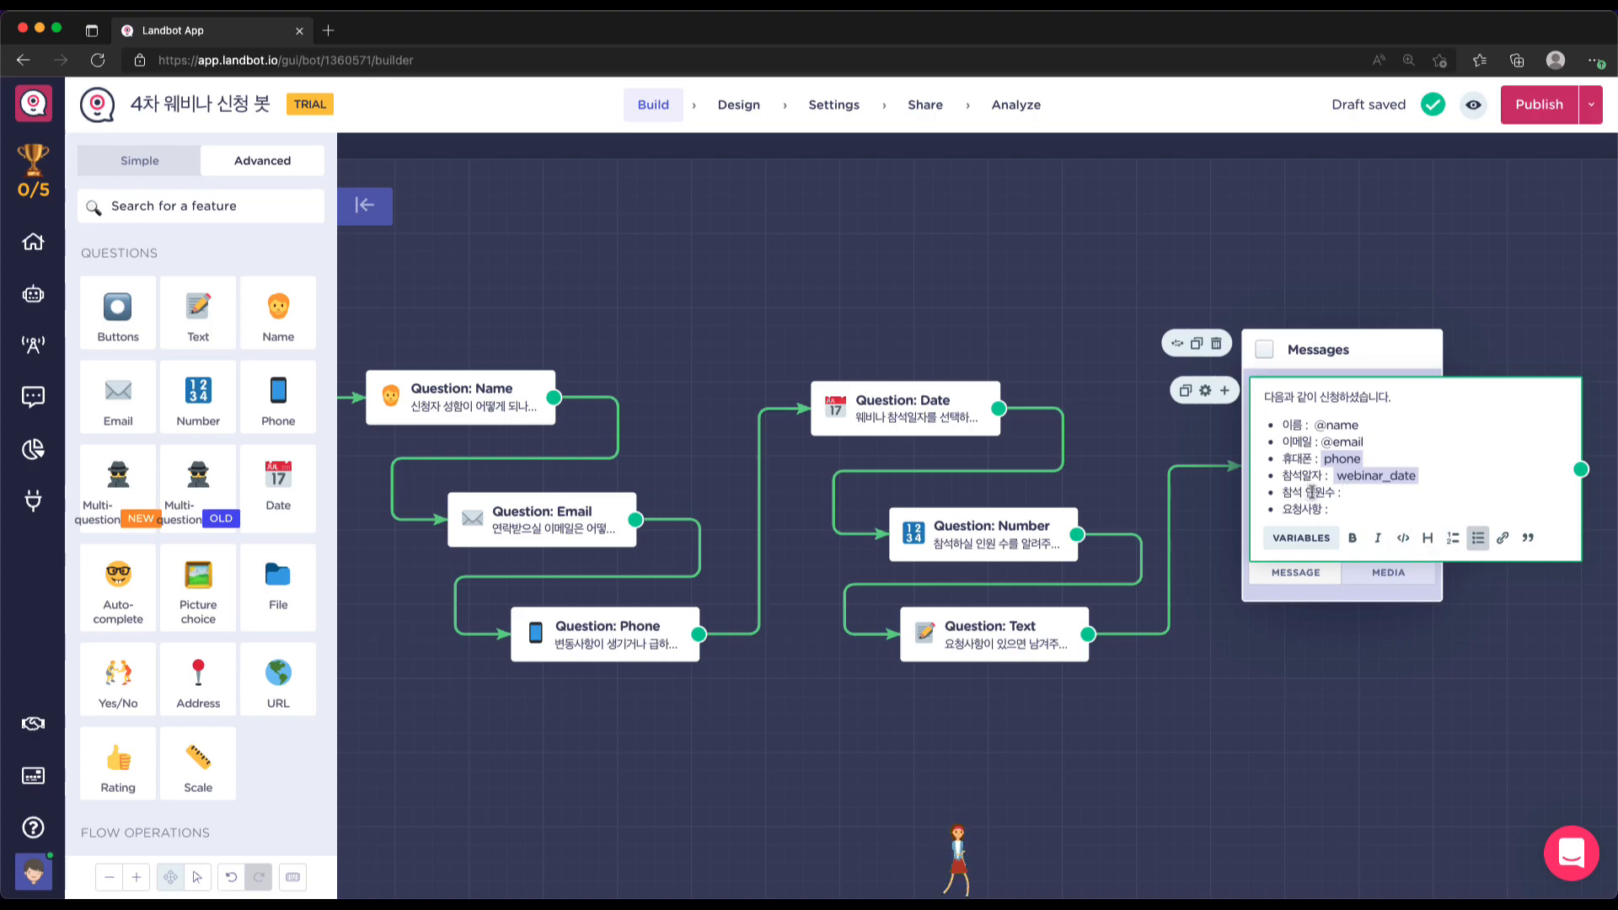
click(1300, 537)
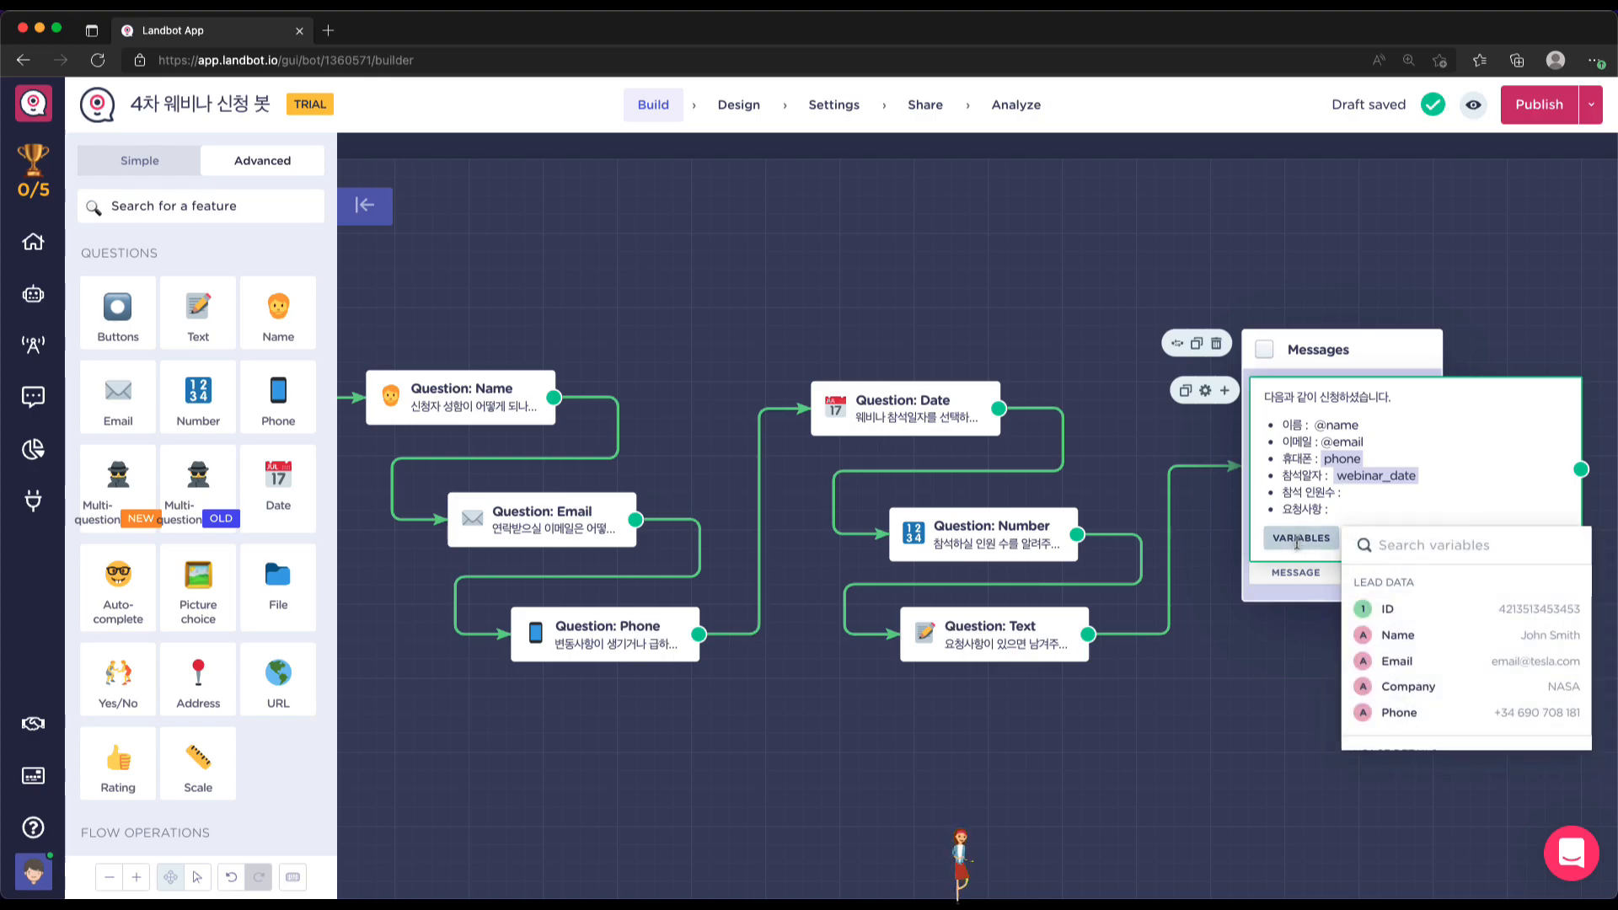
scroll(1431, 625, down, 5)
scroll(1430, 625, up, 2)
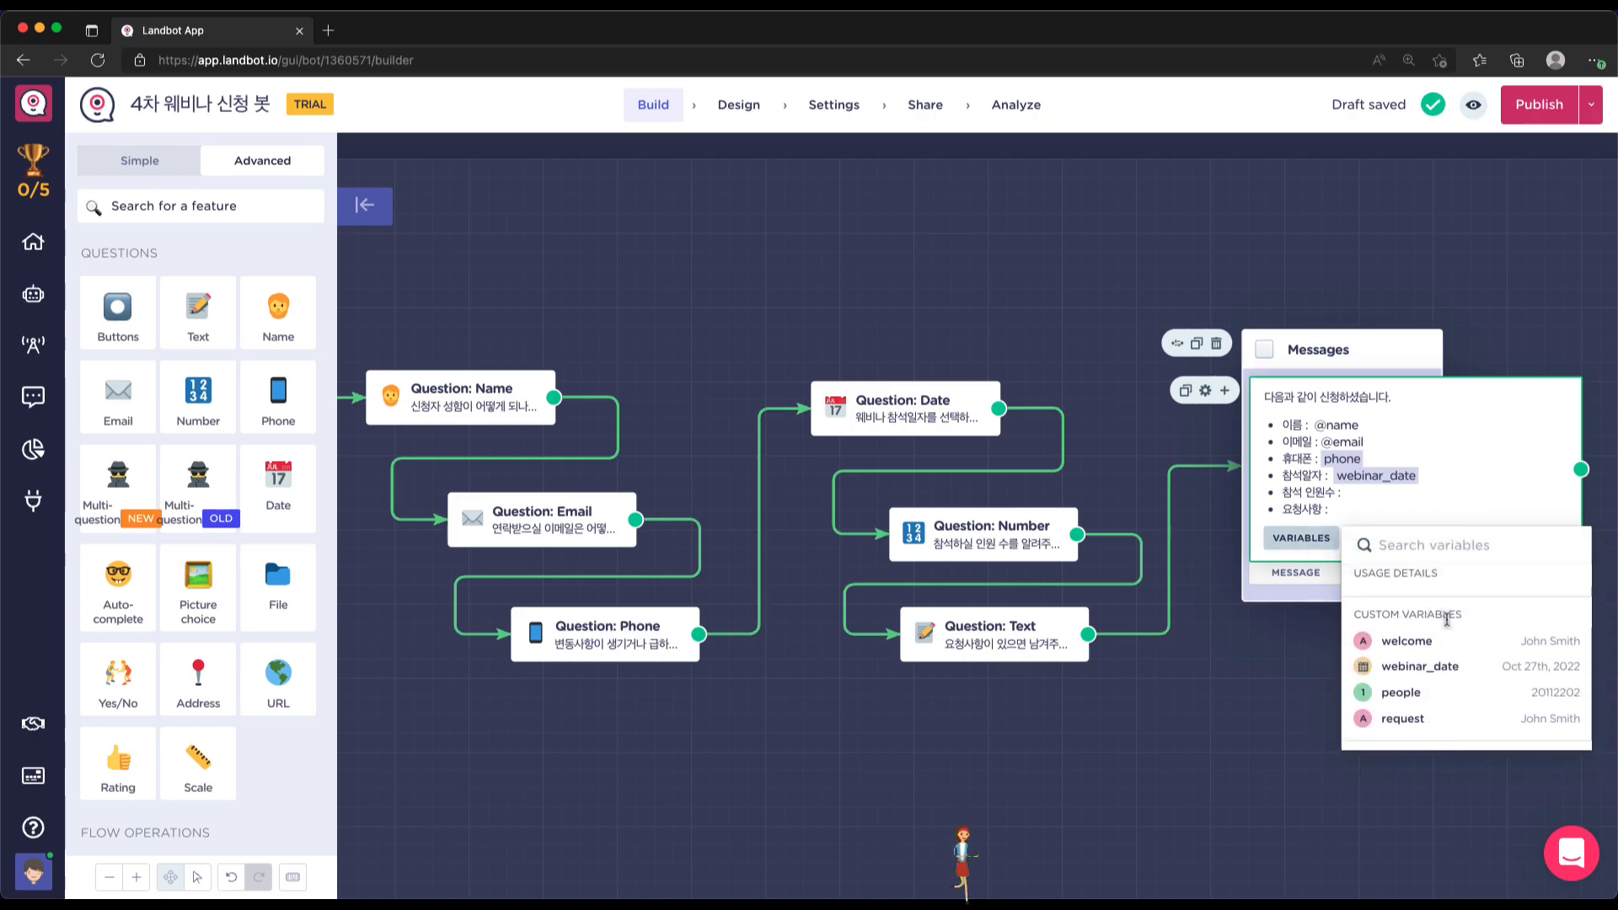
scroll(1446, 619, down, 1)
scroll(1446, 619, down, 1)
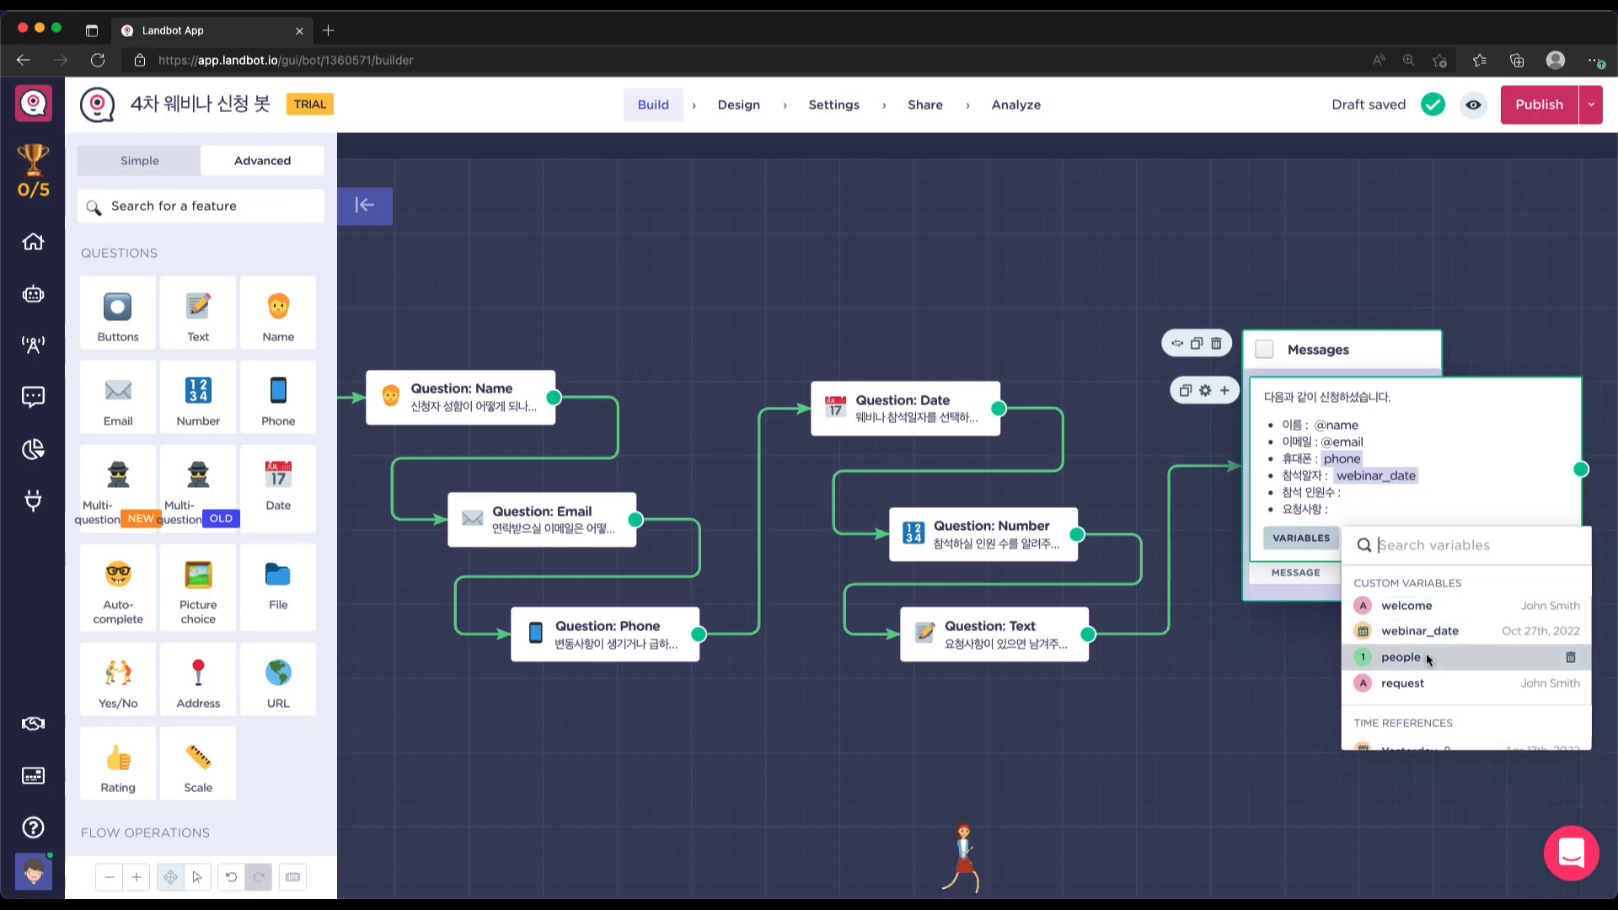
click(1401, 657)
click(1341, 511)
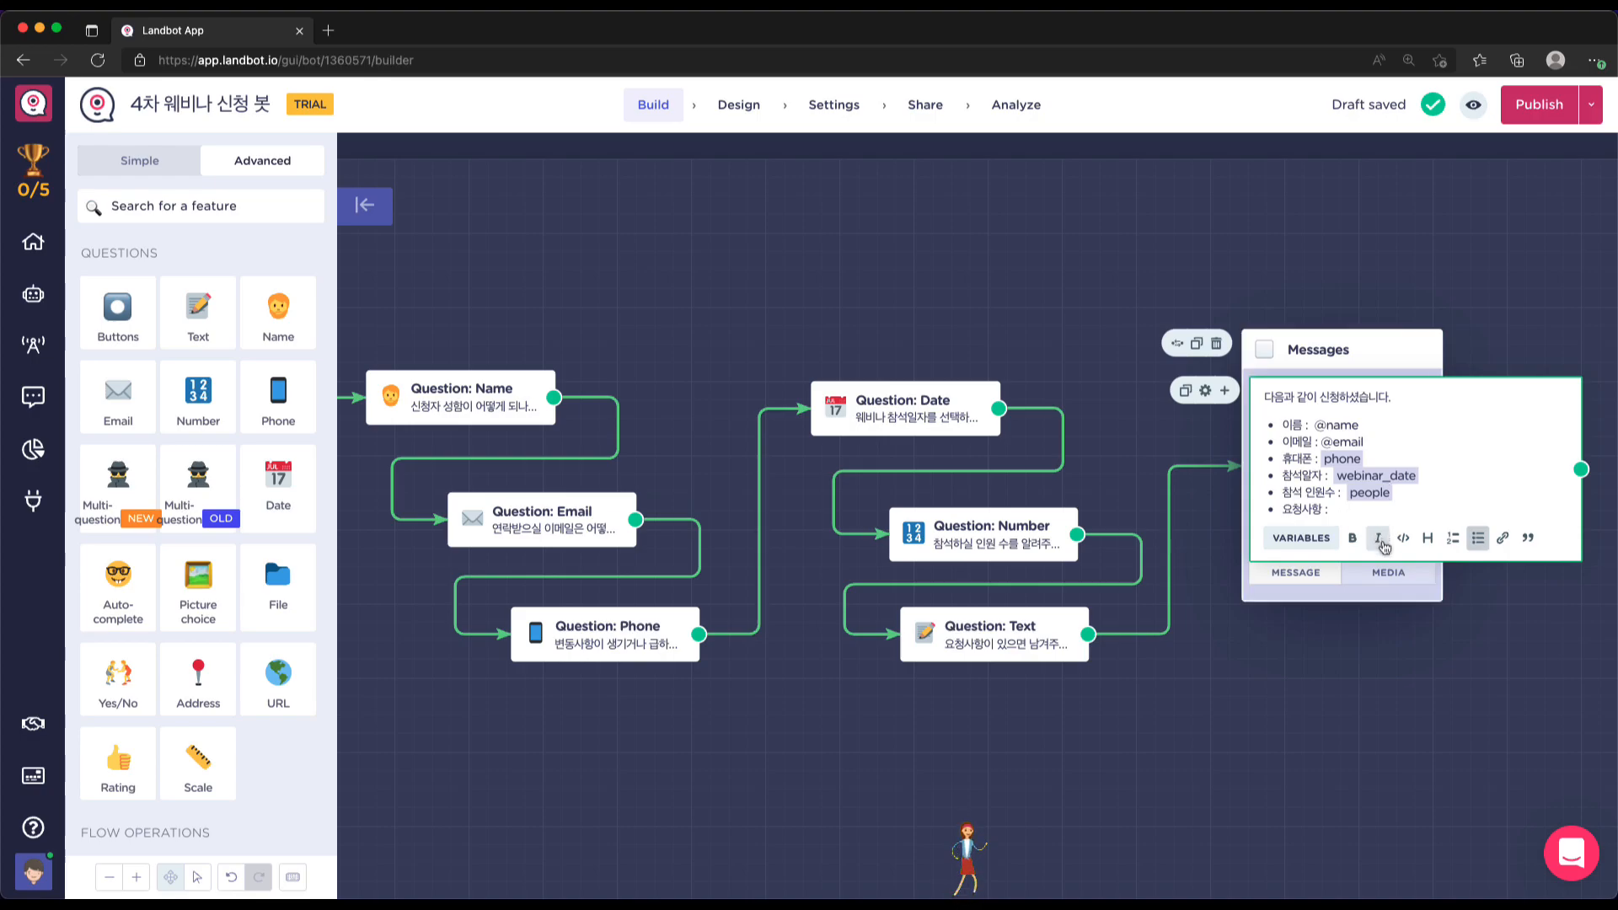
Insert the request variable after 요청사항 : and close the message editor
click(1301, 537)
scroll(1467, 614, down, 5)
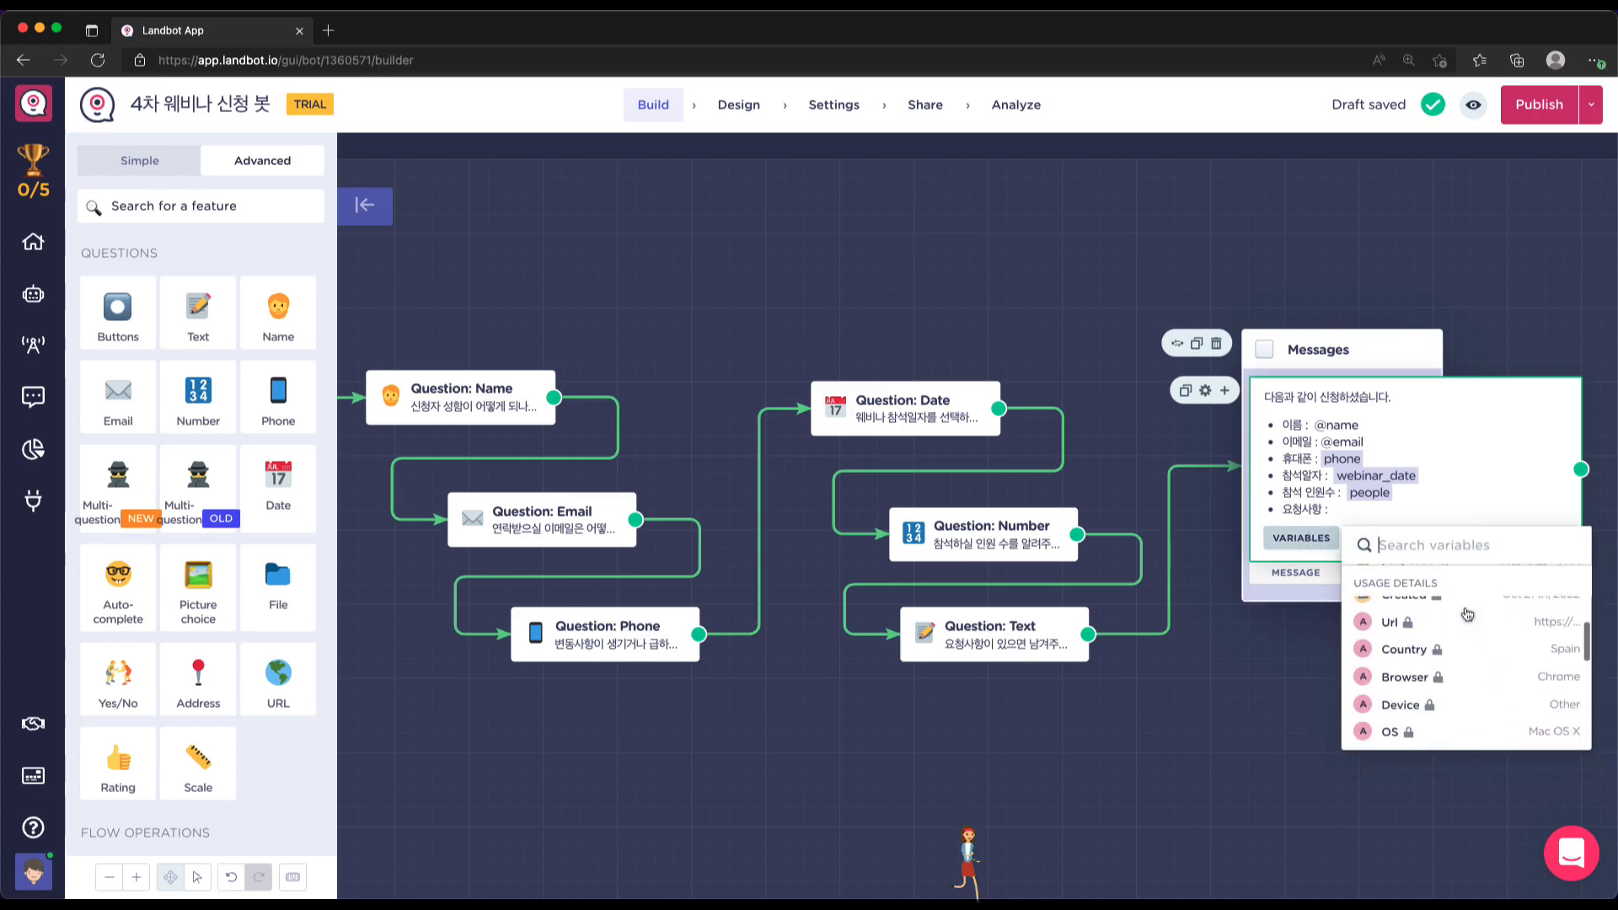
scroll(1467, 614, up, 5)
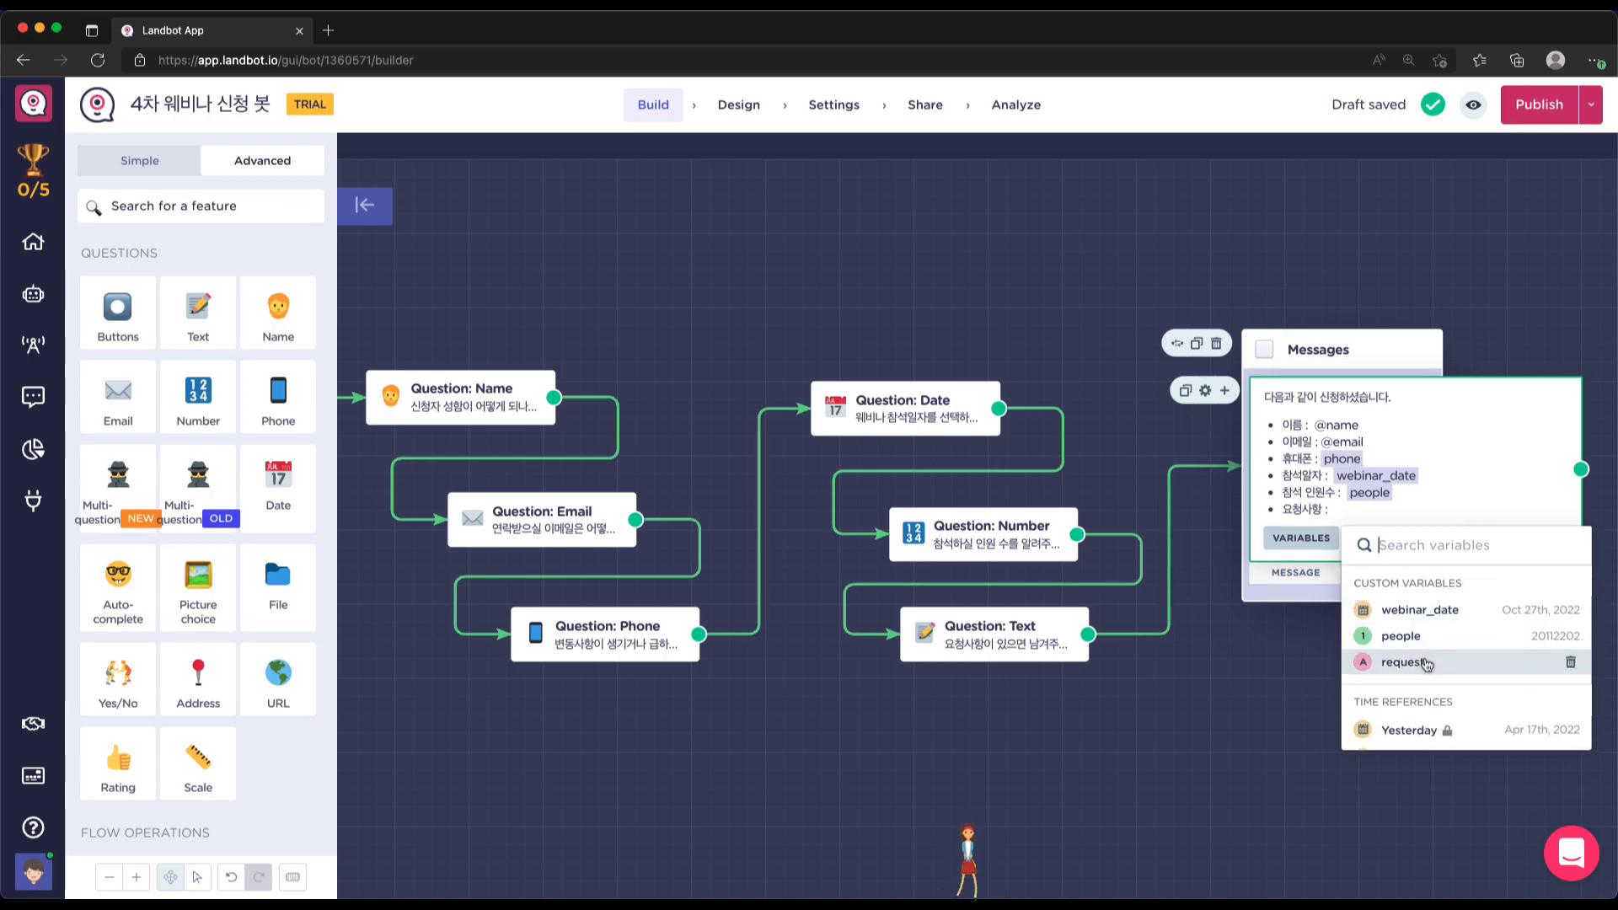
click(1402, 663)
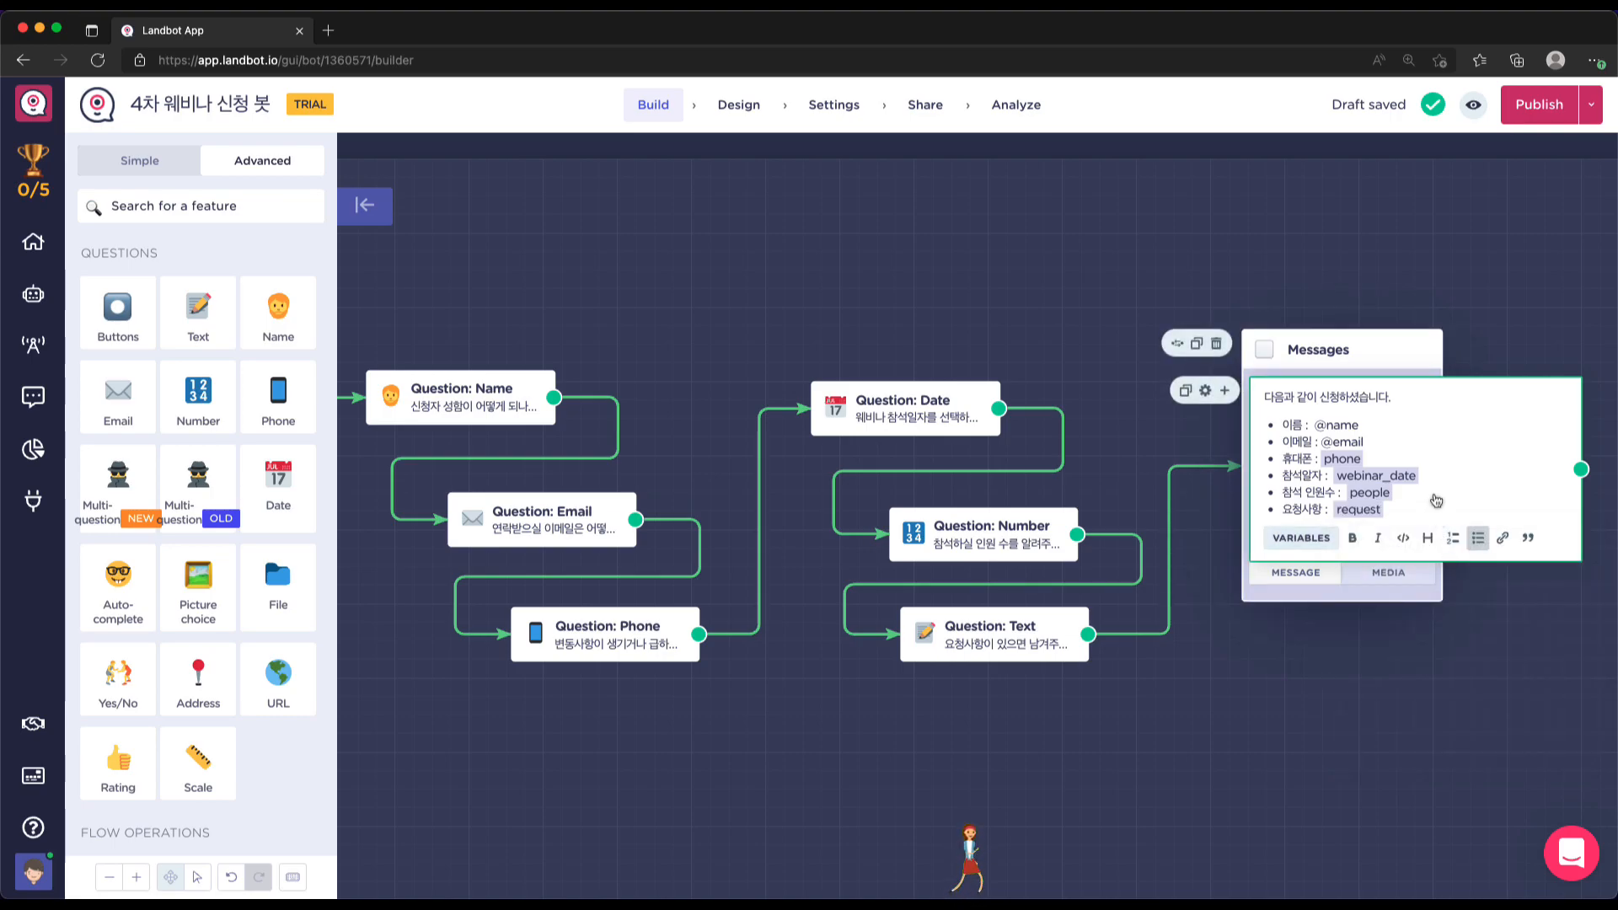
click(1427, 714)
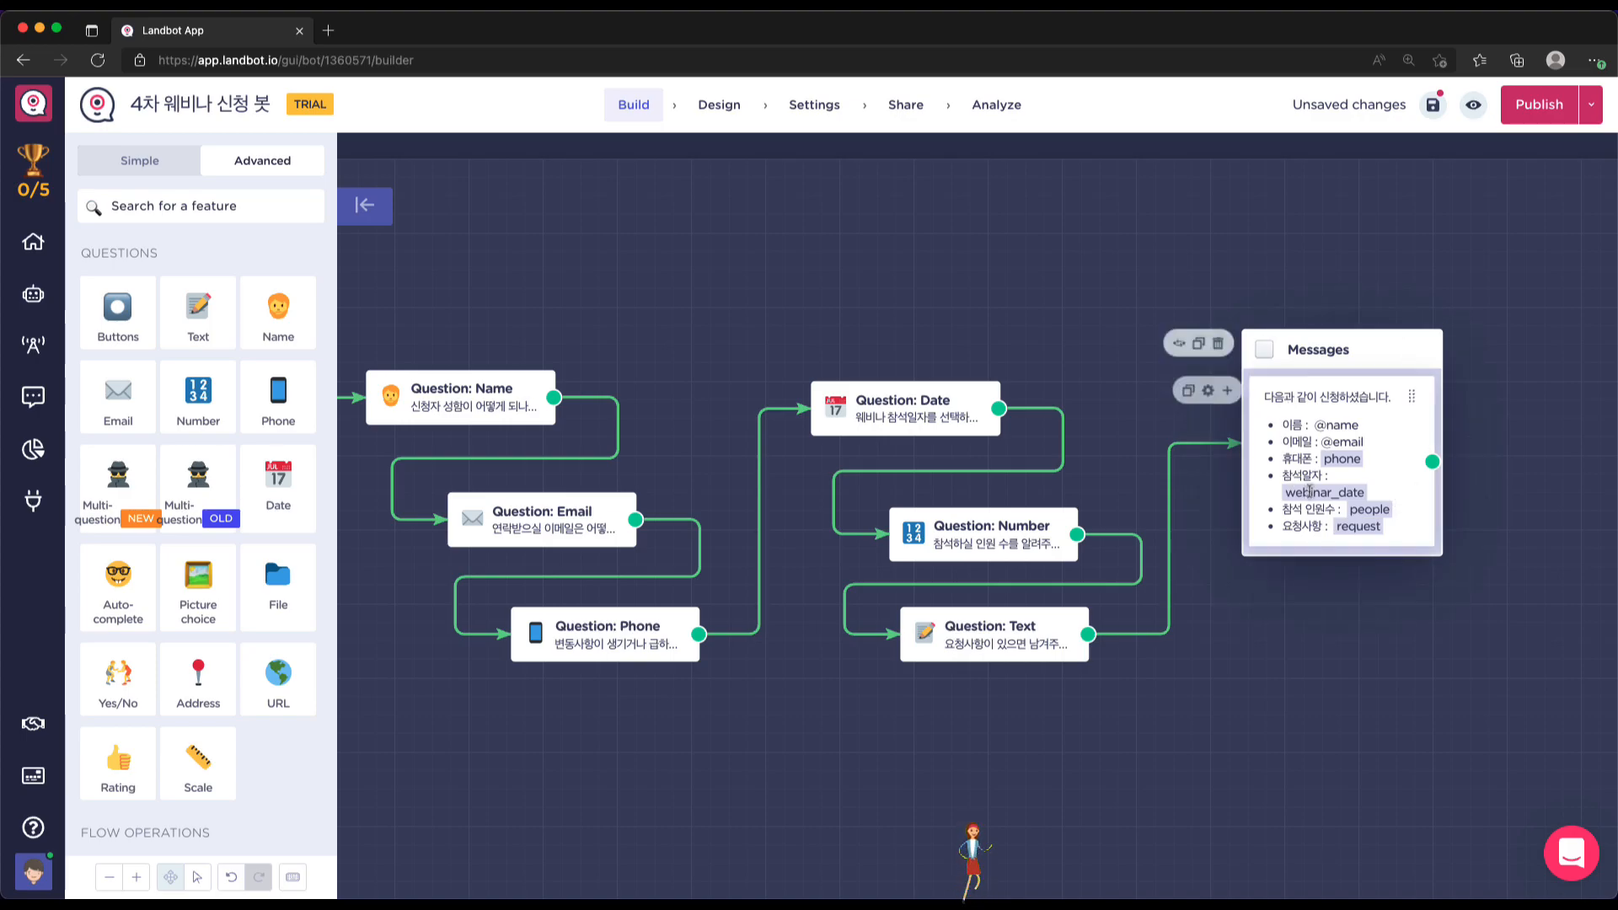
Add a Buttons item labelled 신청하기 under the summary message and drag a new path from it
click(1226, 392)
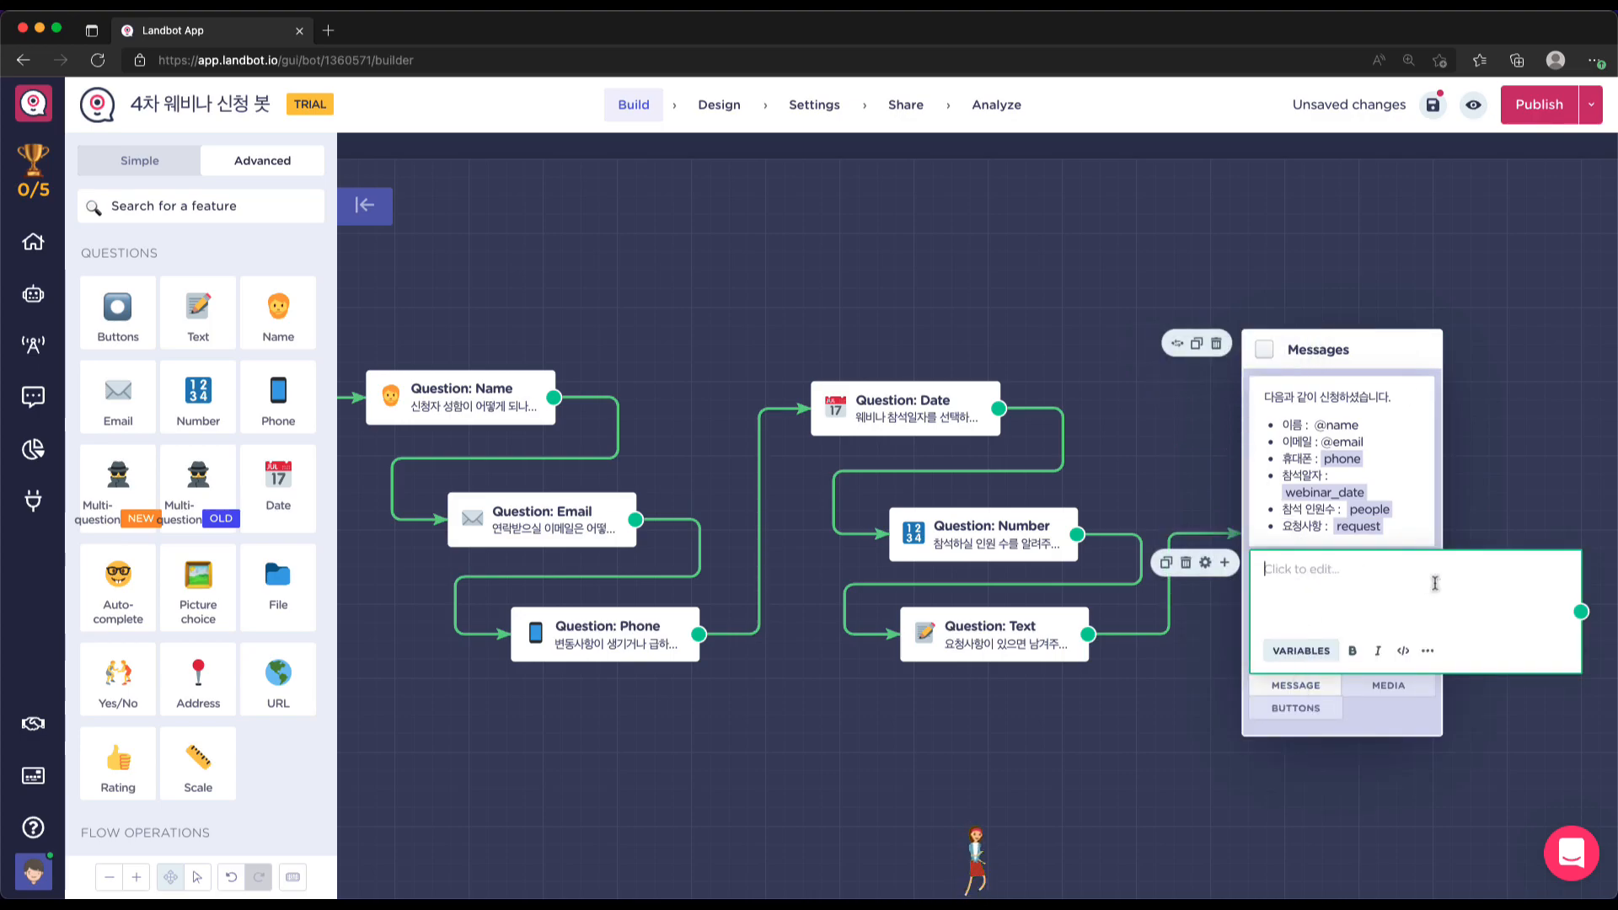
click(1316, 710)
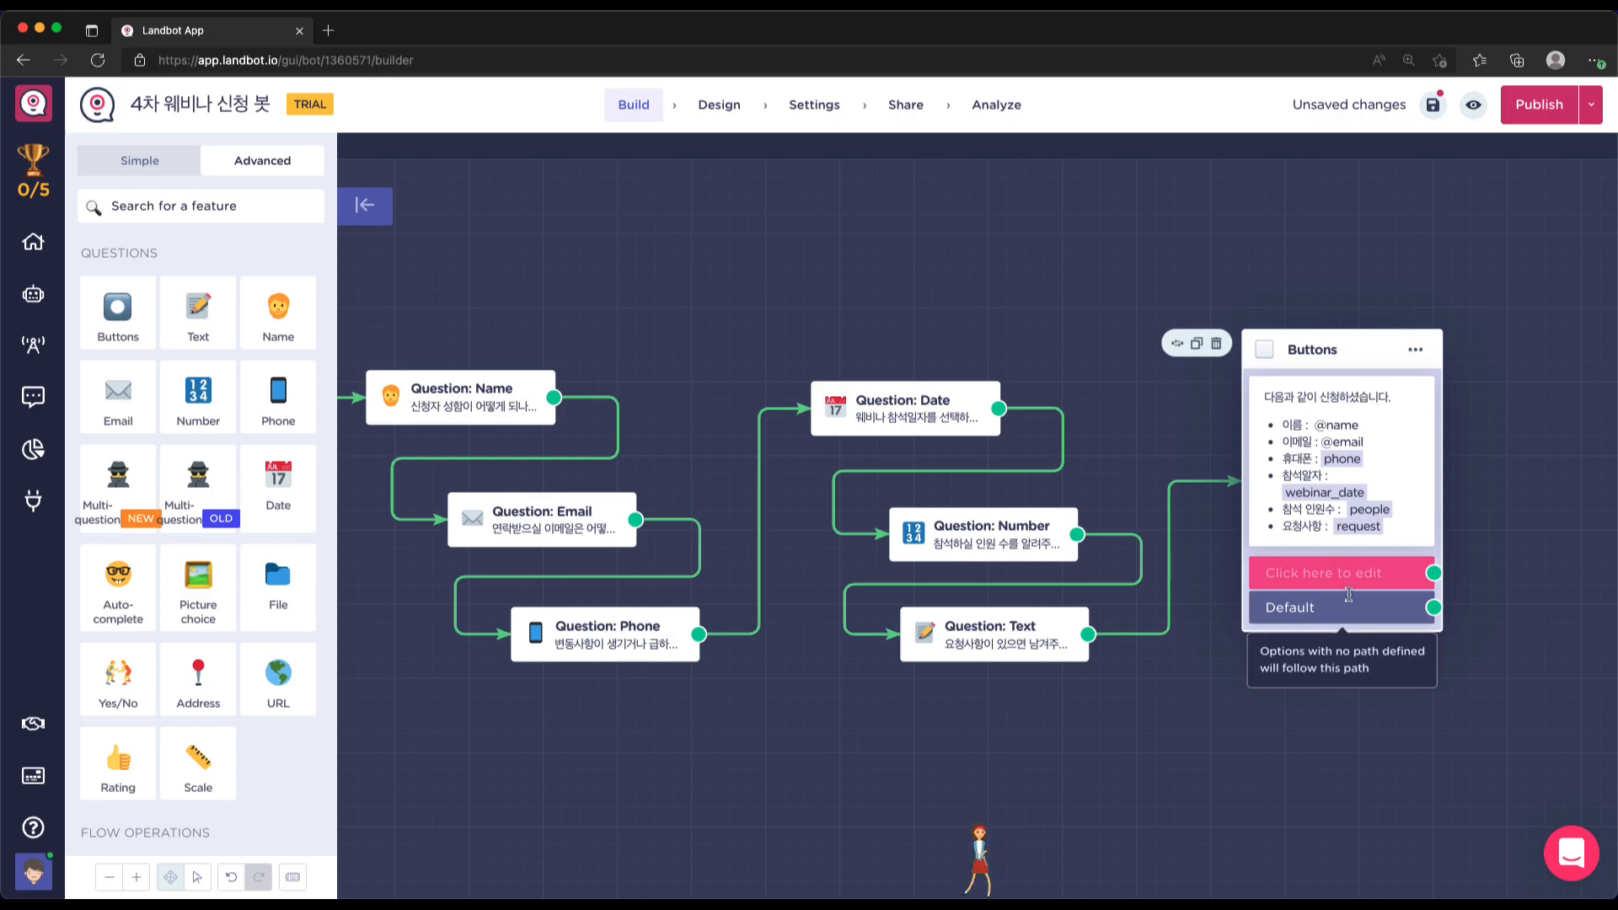
text(tl)
key(BackSpace)
text(시)
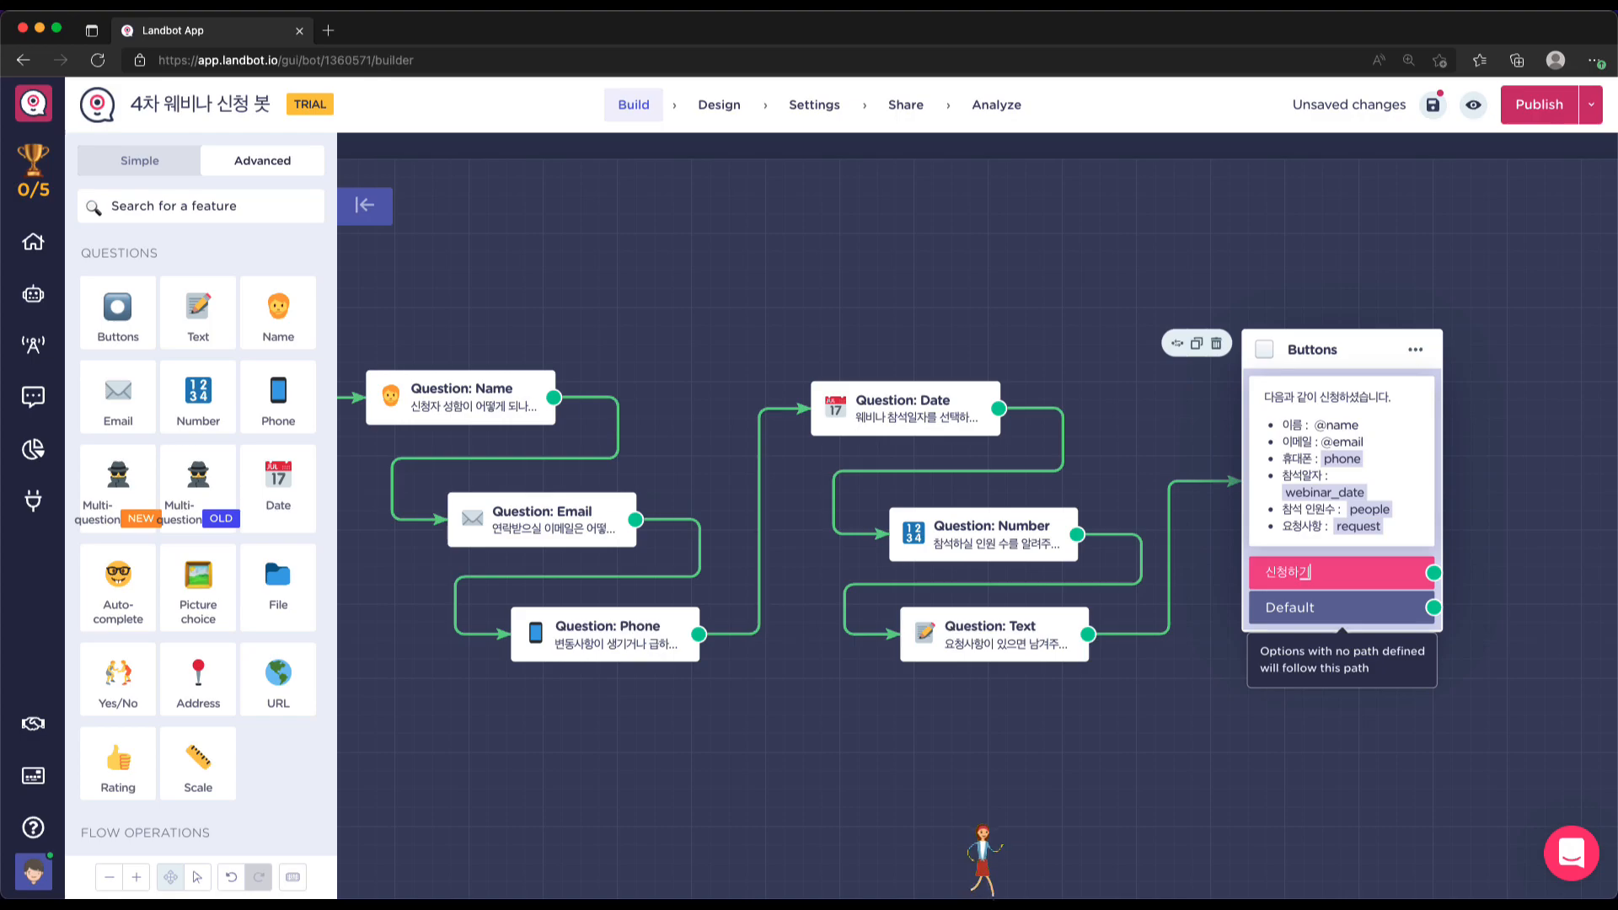
scroll(1390, 600, right, 2)
click(1471, 541)
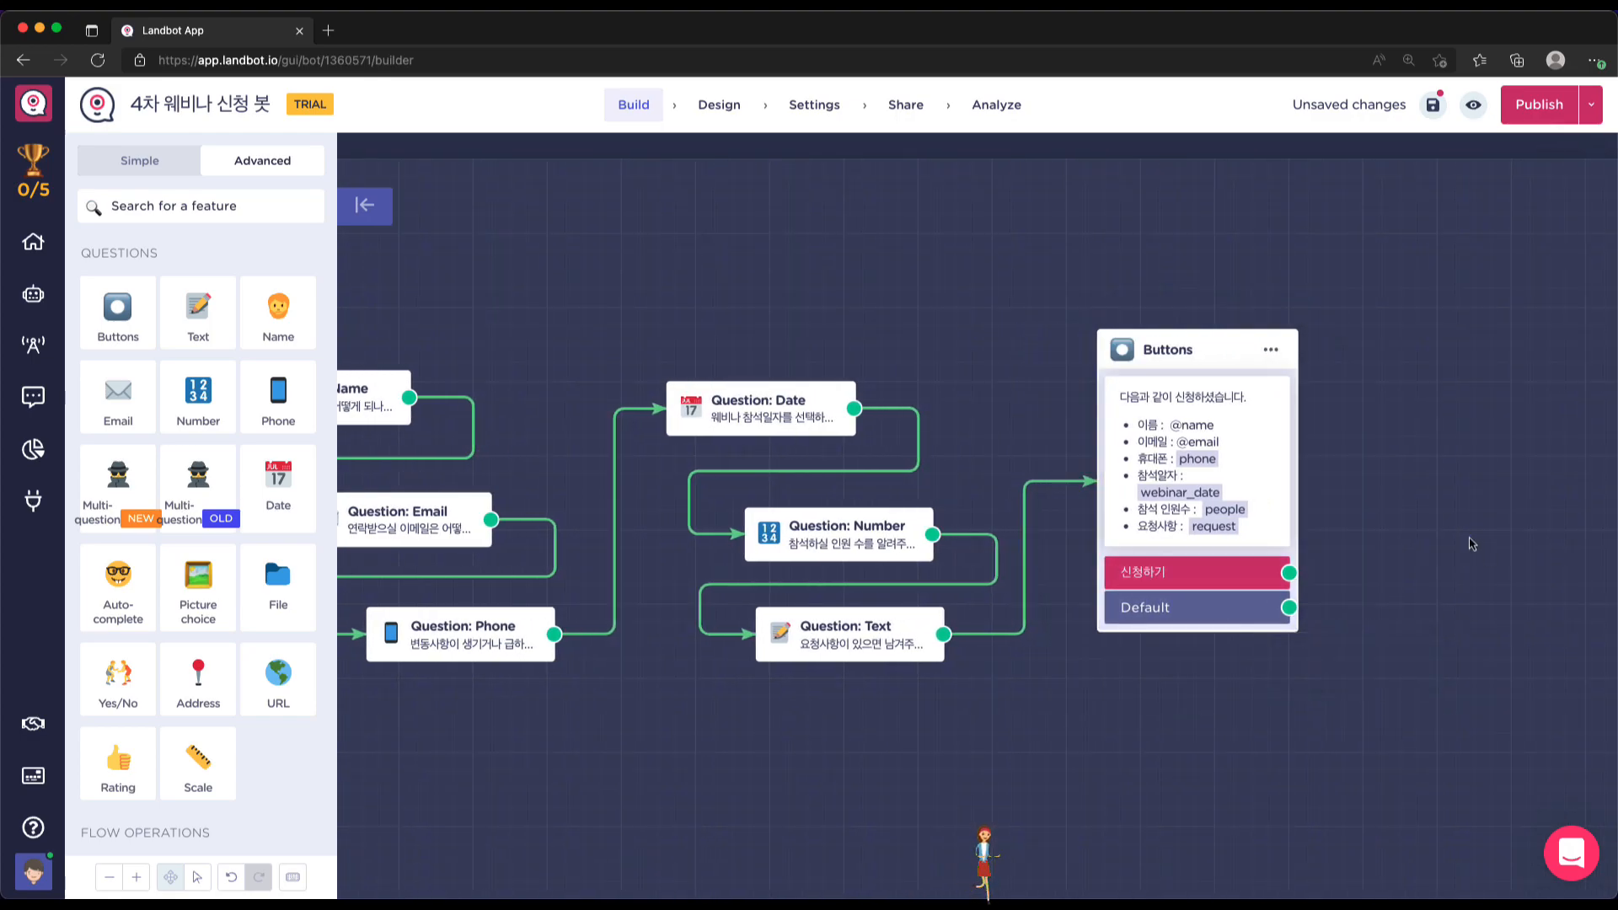
drag(1290, 576, 1401, 576)
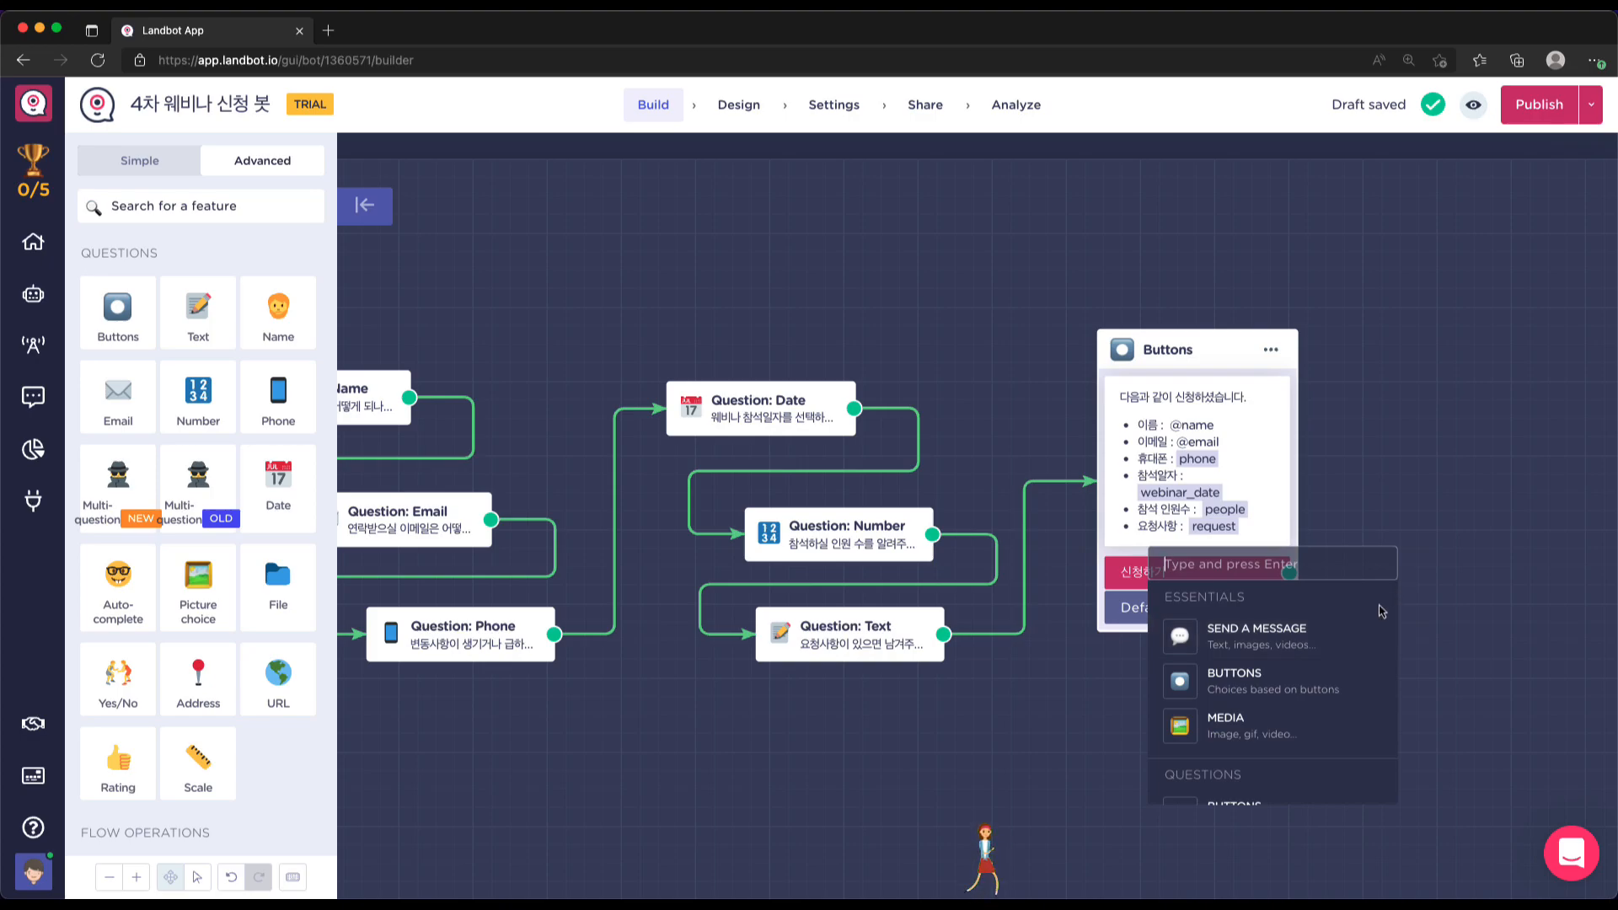
Attach a message reading '신청이 되었습니다.' to the 신청하기 button and place it beside Buttons
click(1348, 637)
text(시)
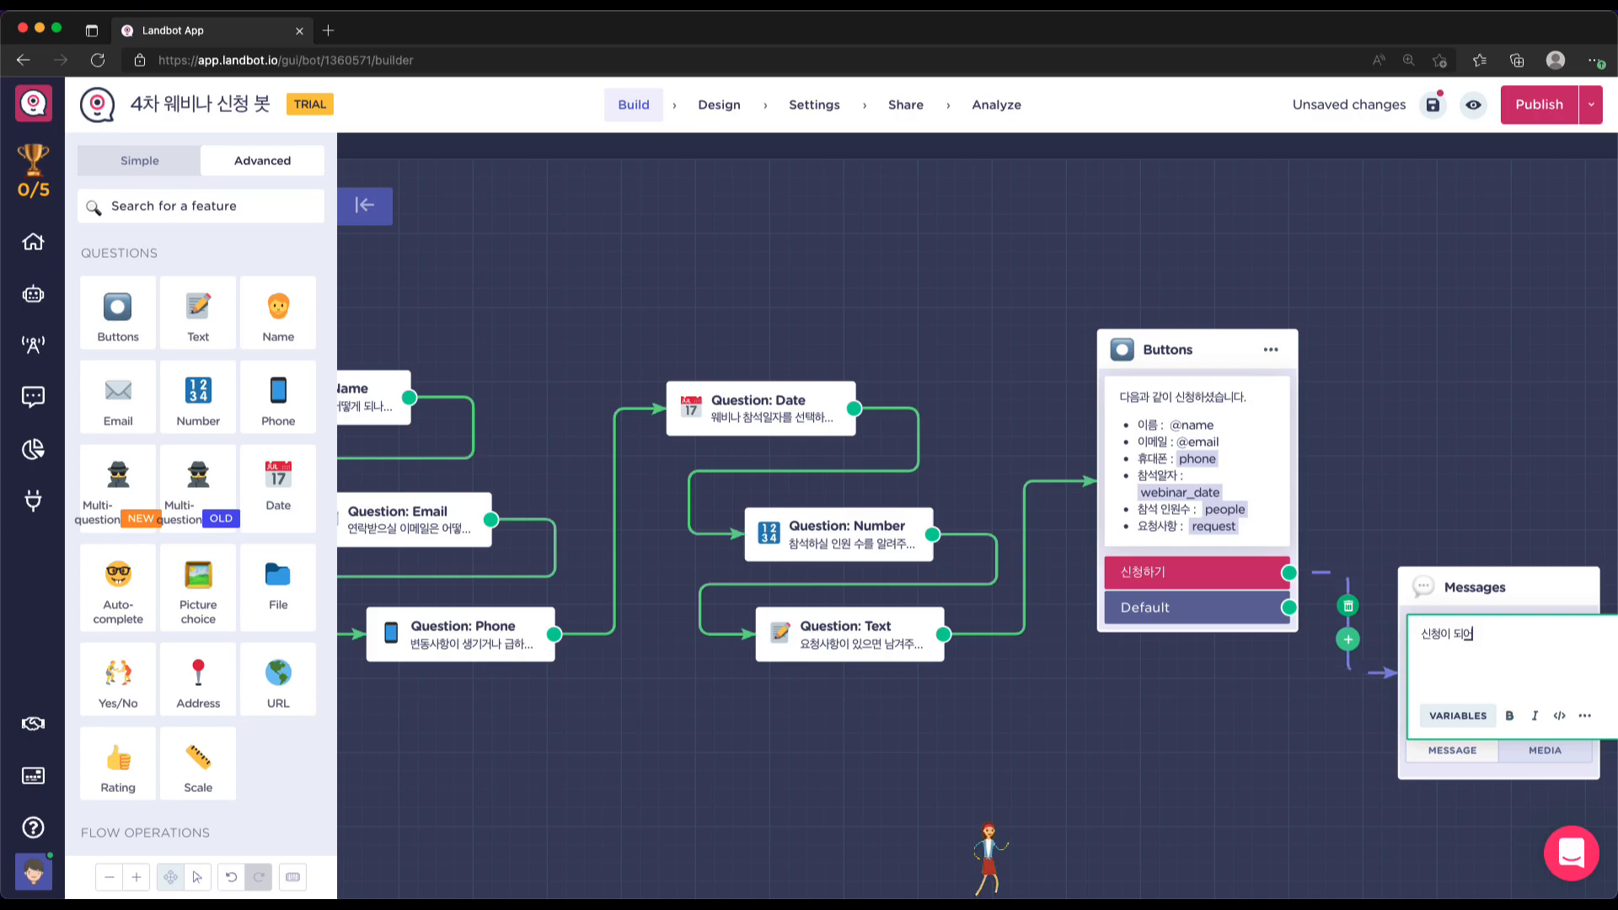
text(청이 되었습니다.)
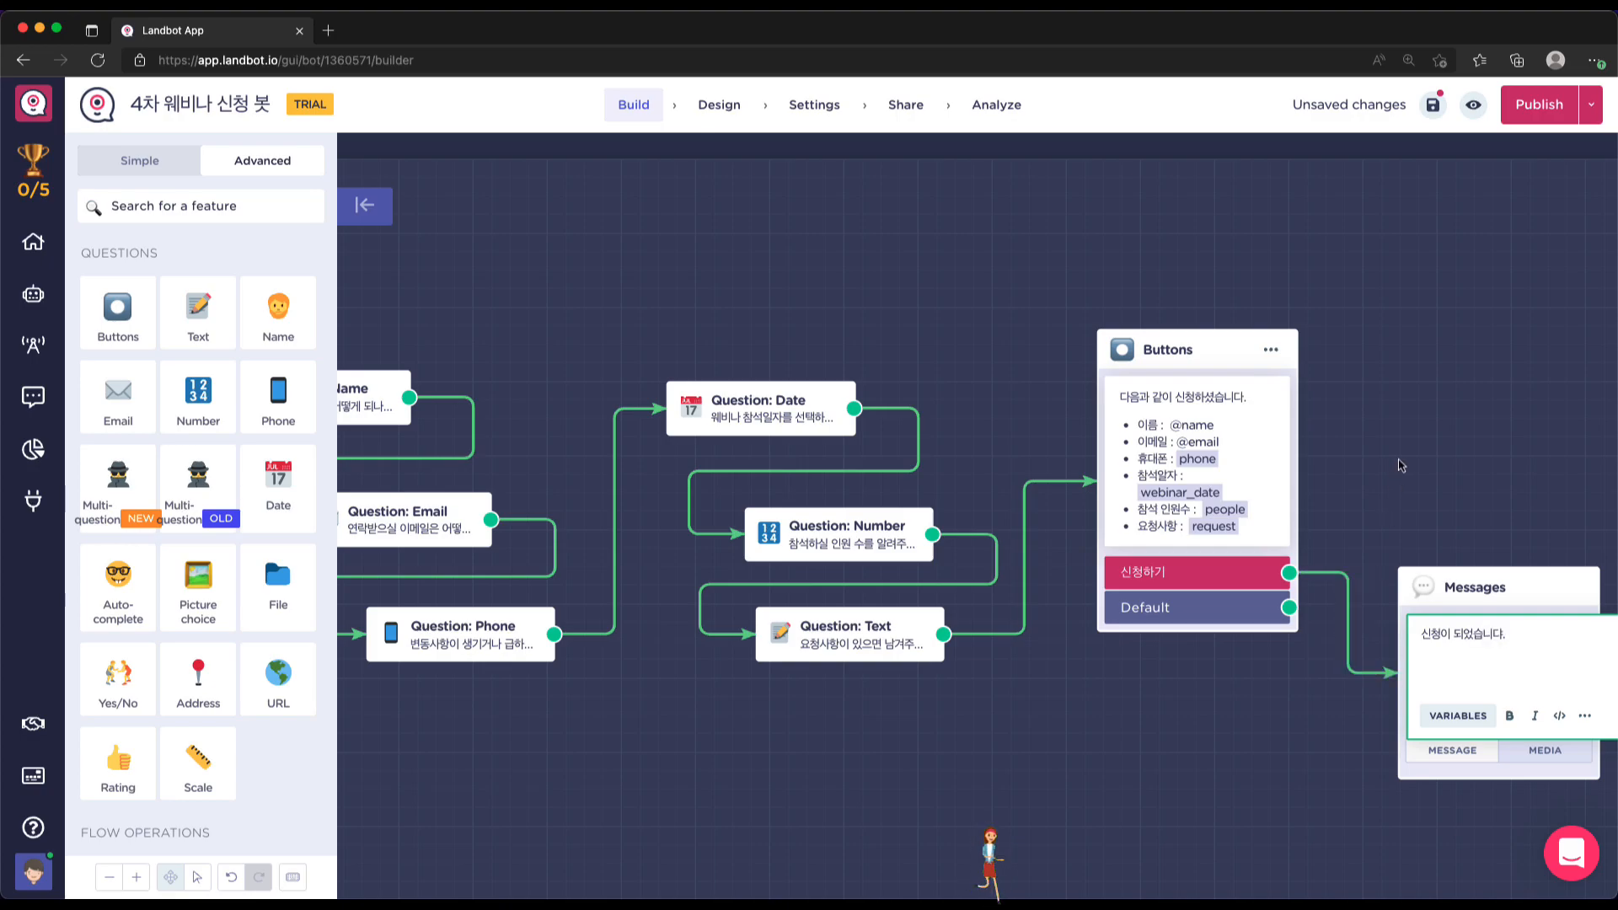
click(1535, 336)
drag(1523, 583, 1497, 366)
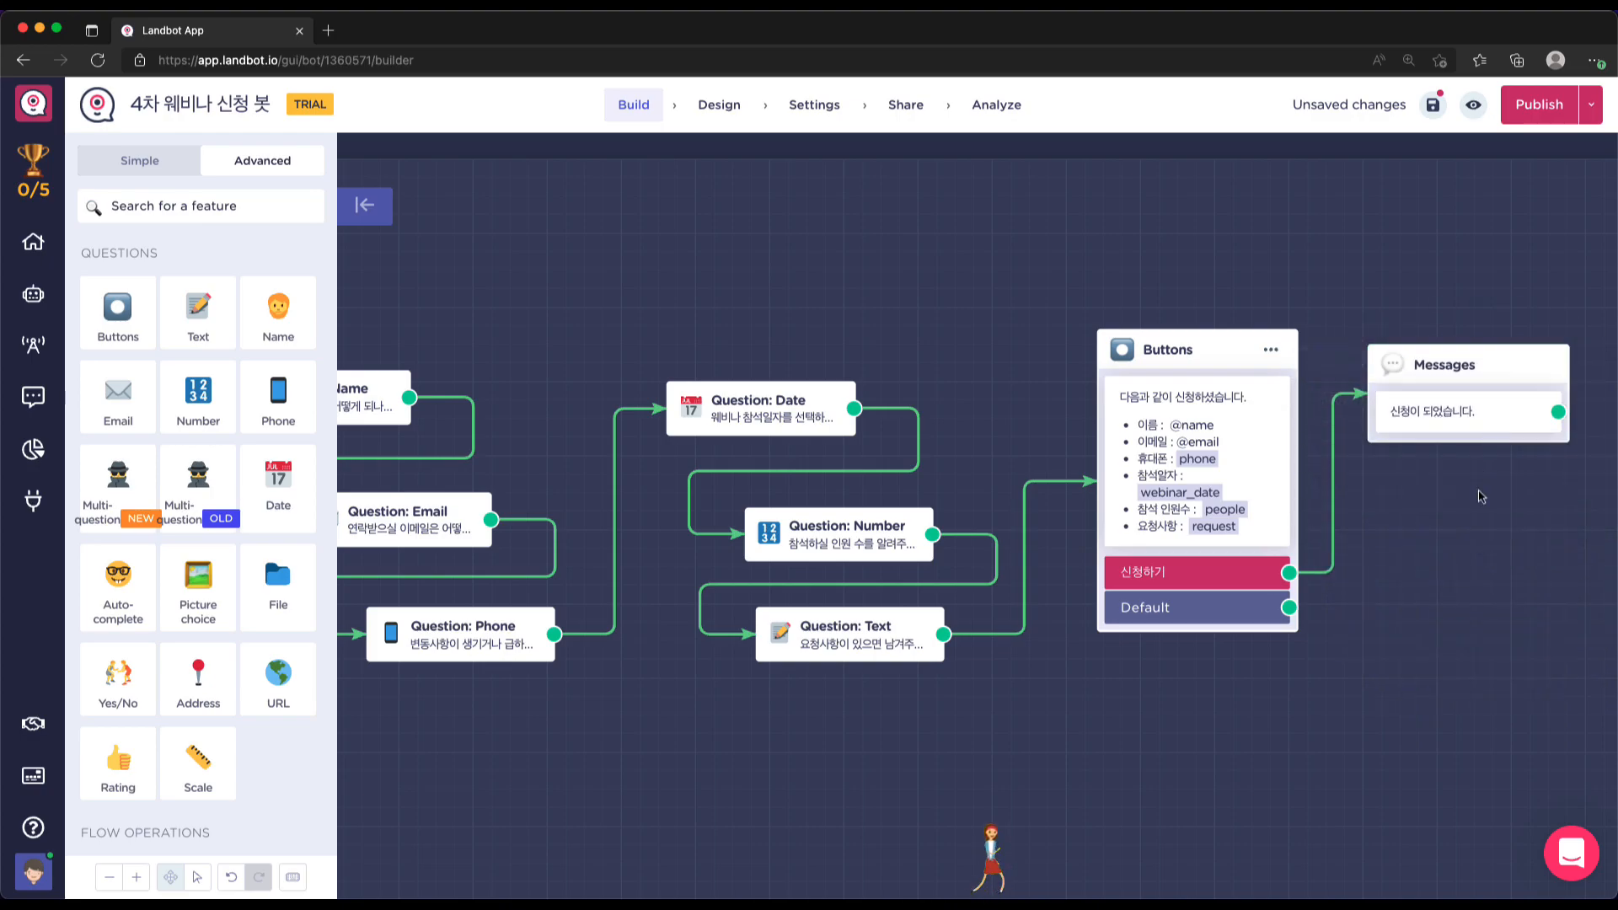
key(super+minus)
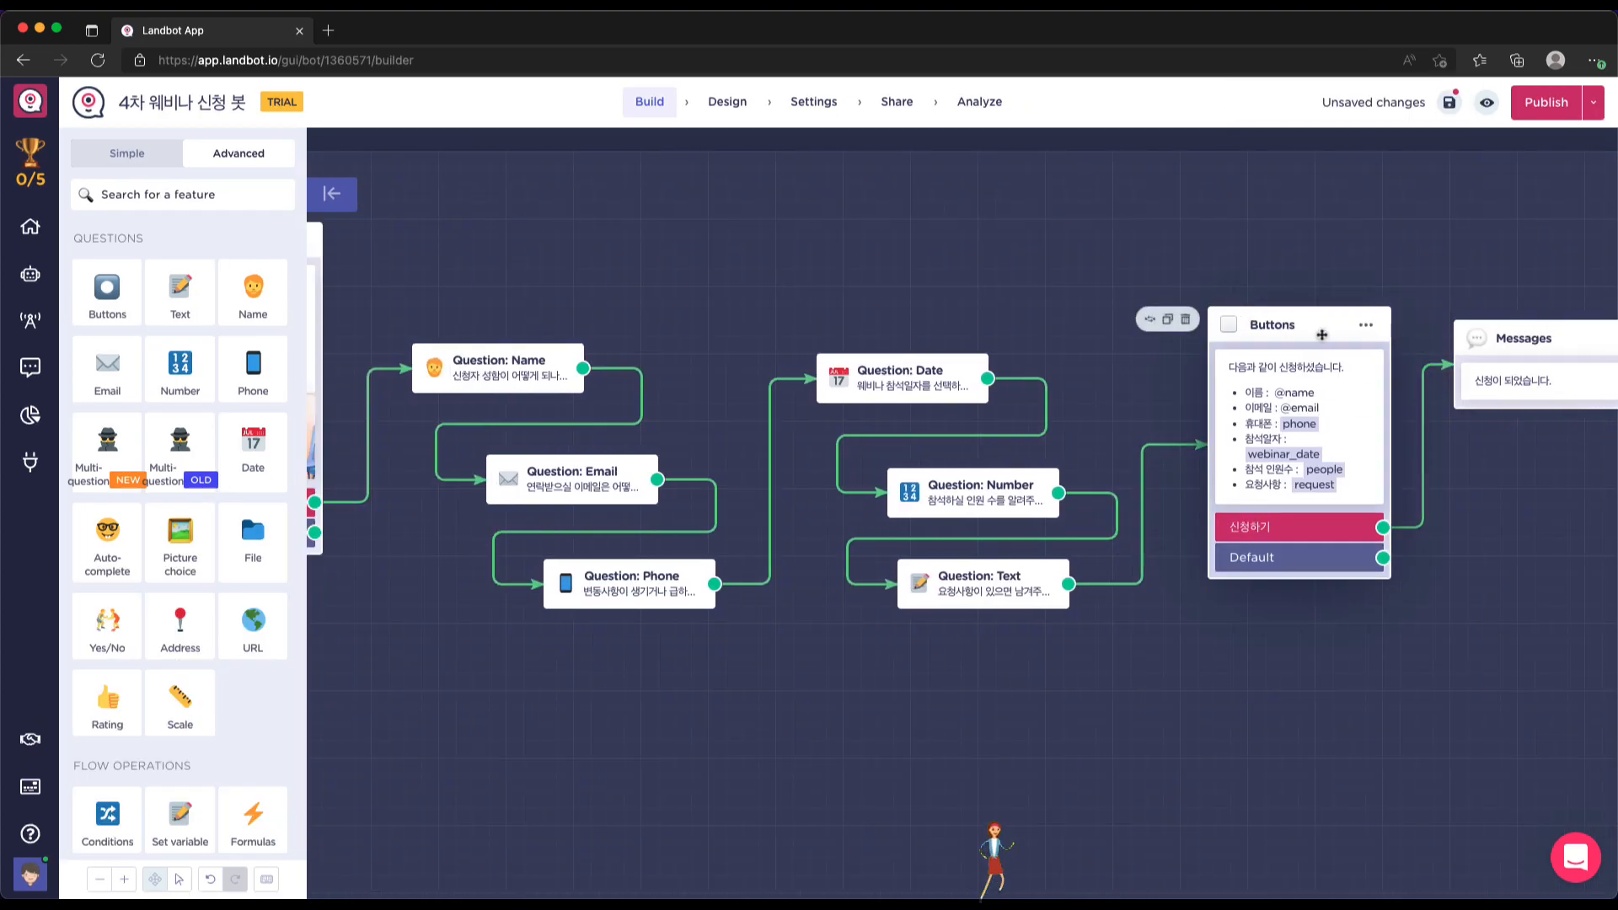
Rearrange the Buttons, confirmation, Welcome, Name and Email blocks into a neat top-to-bottom order
drag(1272, 324, 1282, 214)
drag(1550, 345, 1328, 592)
scroll(801, 615, left, 3)
scroll(801, 617, left, 1)
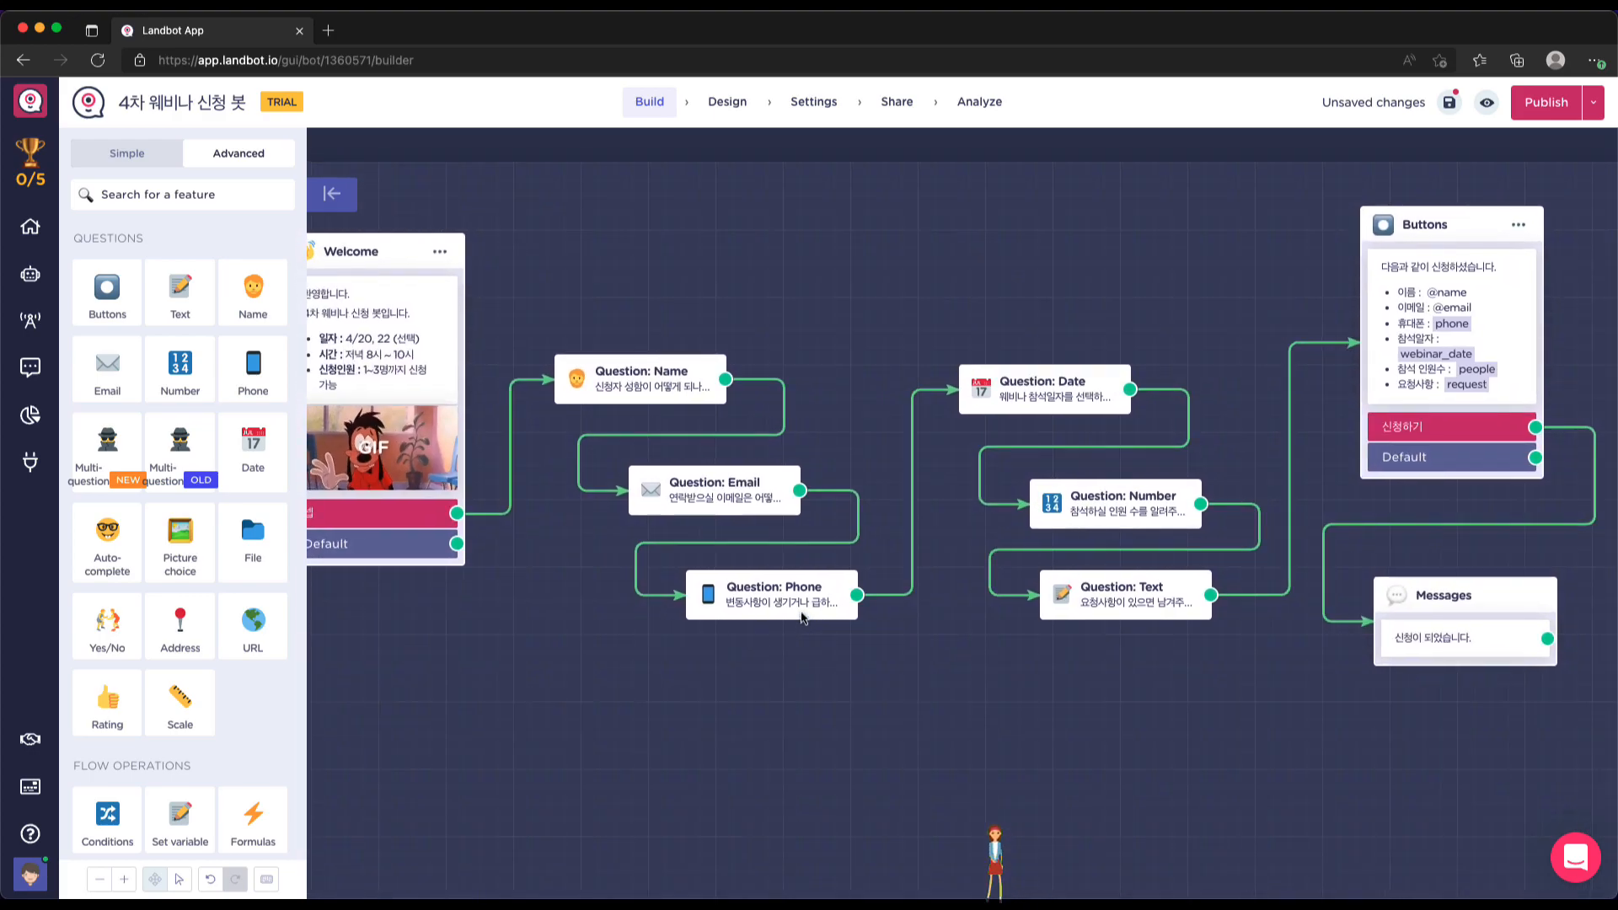
drag(414, 258, 458, 265)
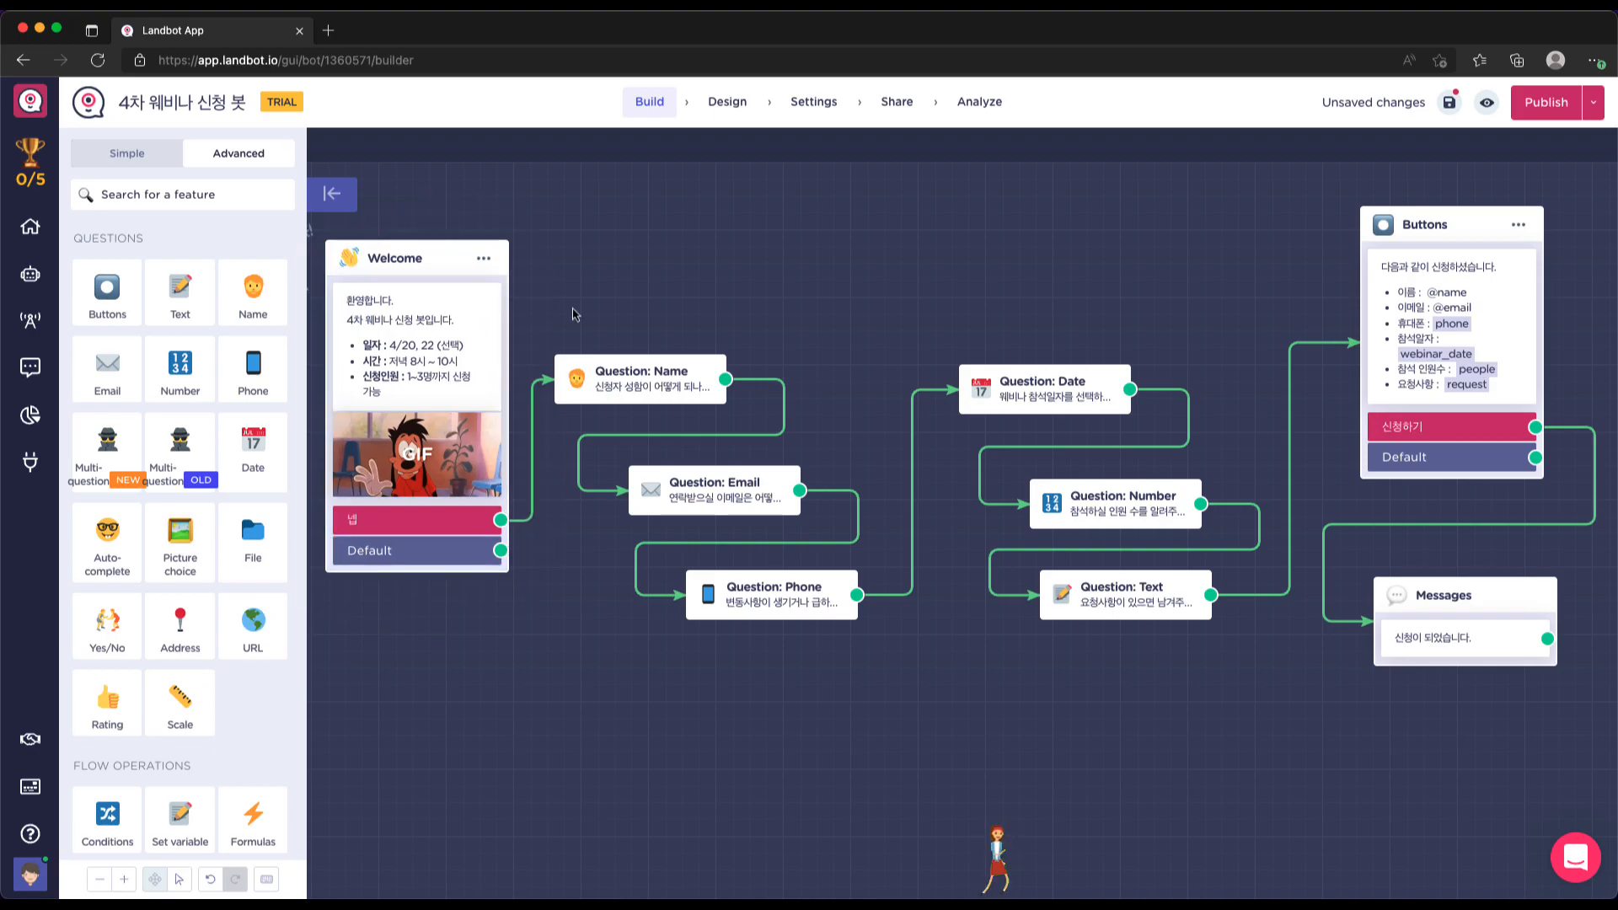
drag(659, 370, 733, 350)
drag(733, 488, 773, 471)
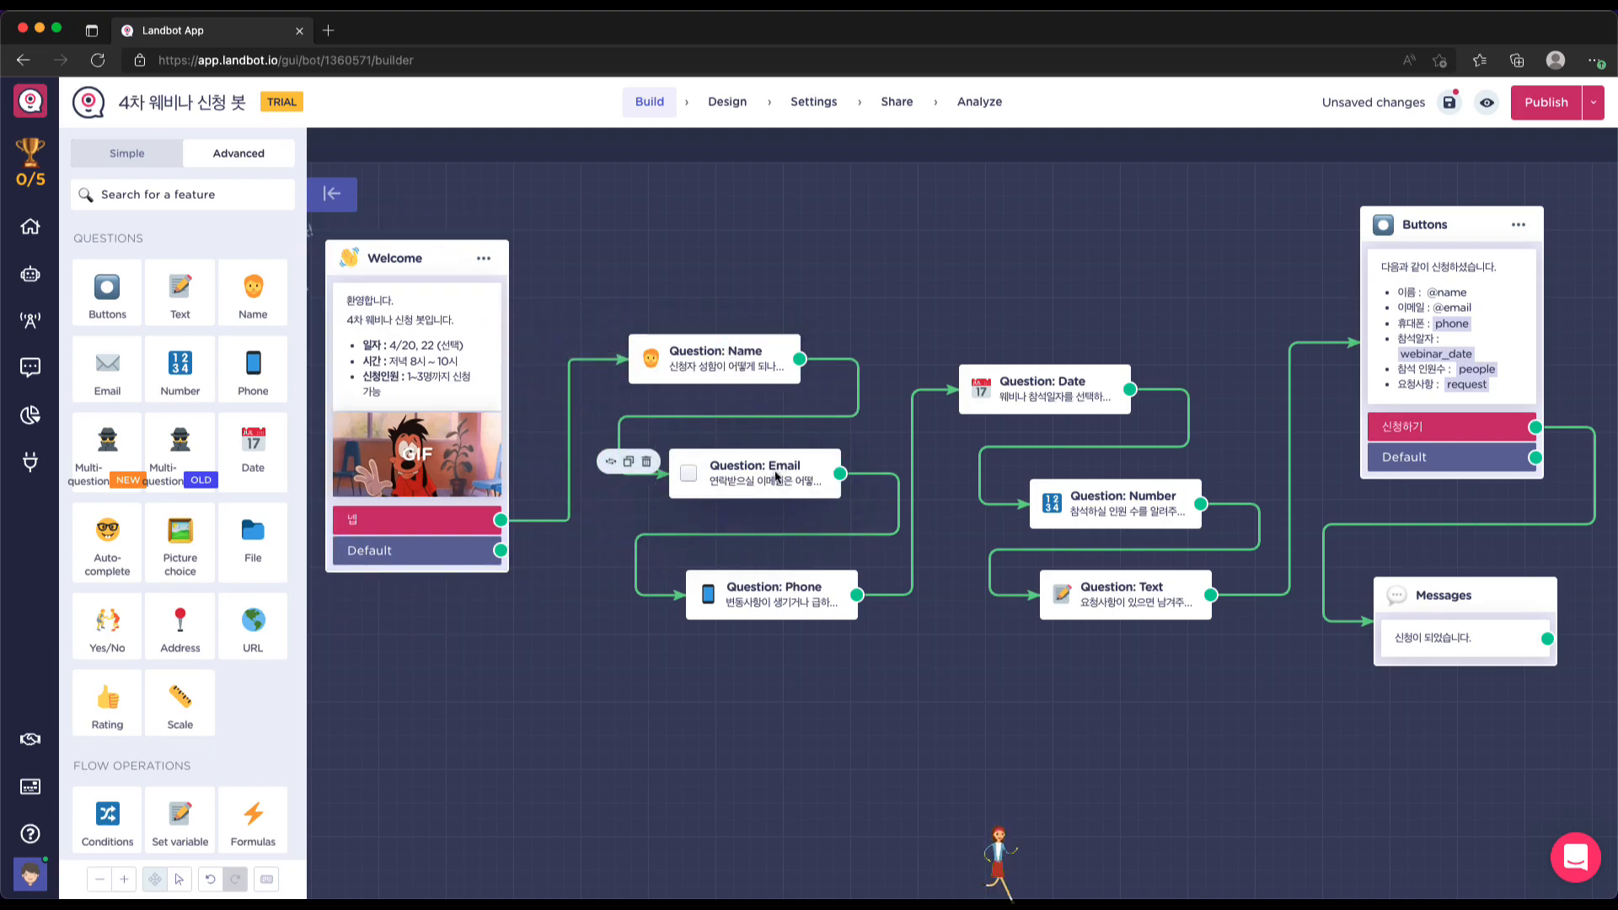
drag(425, 258, 465, 268)
scroll(1127, 633, right, 2)
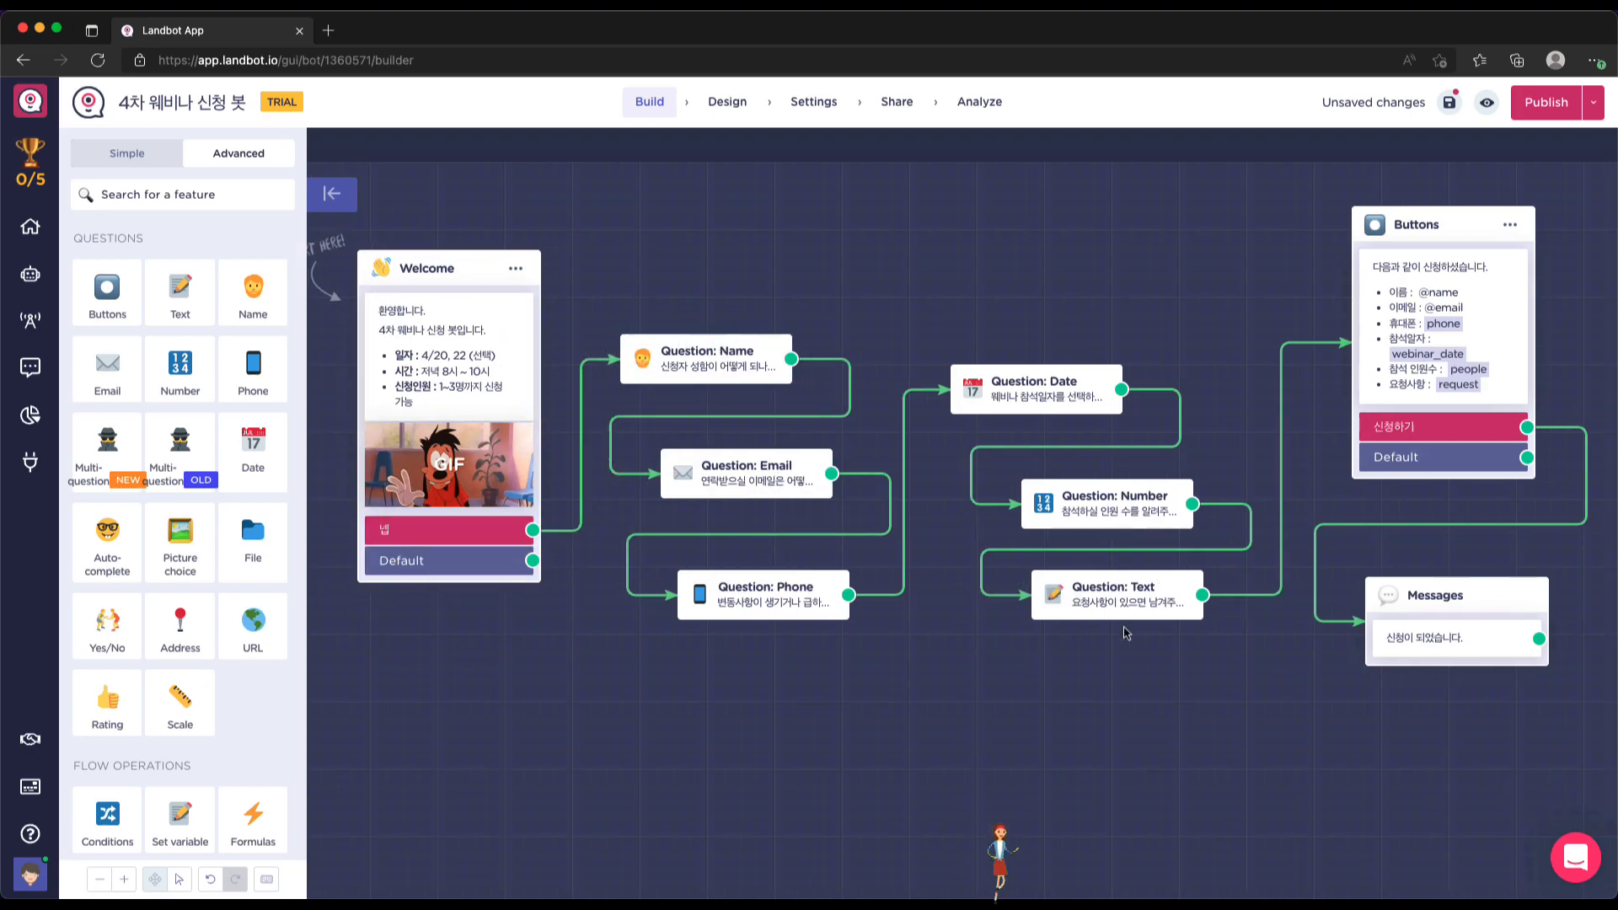
scroll(1127, 633, down, 1)
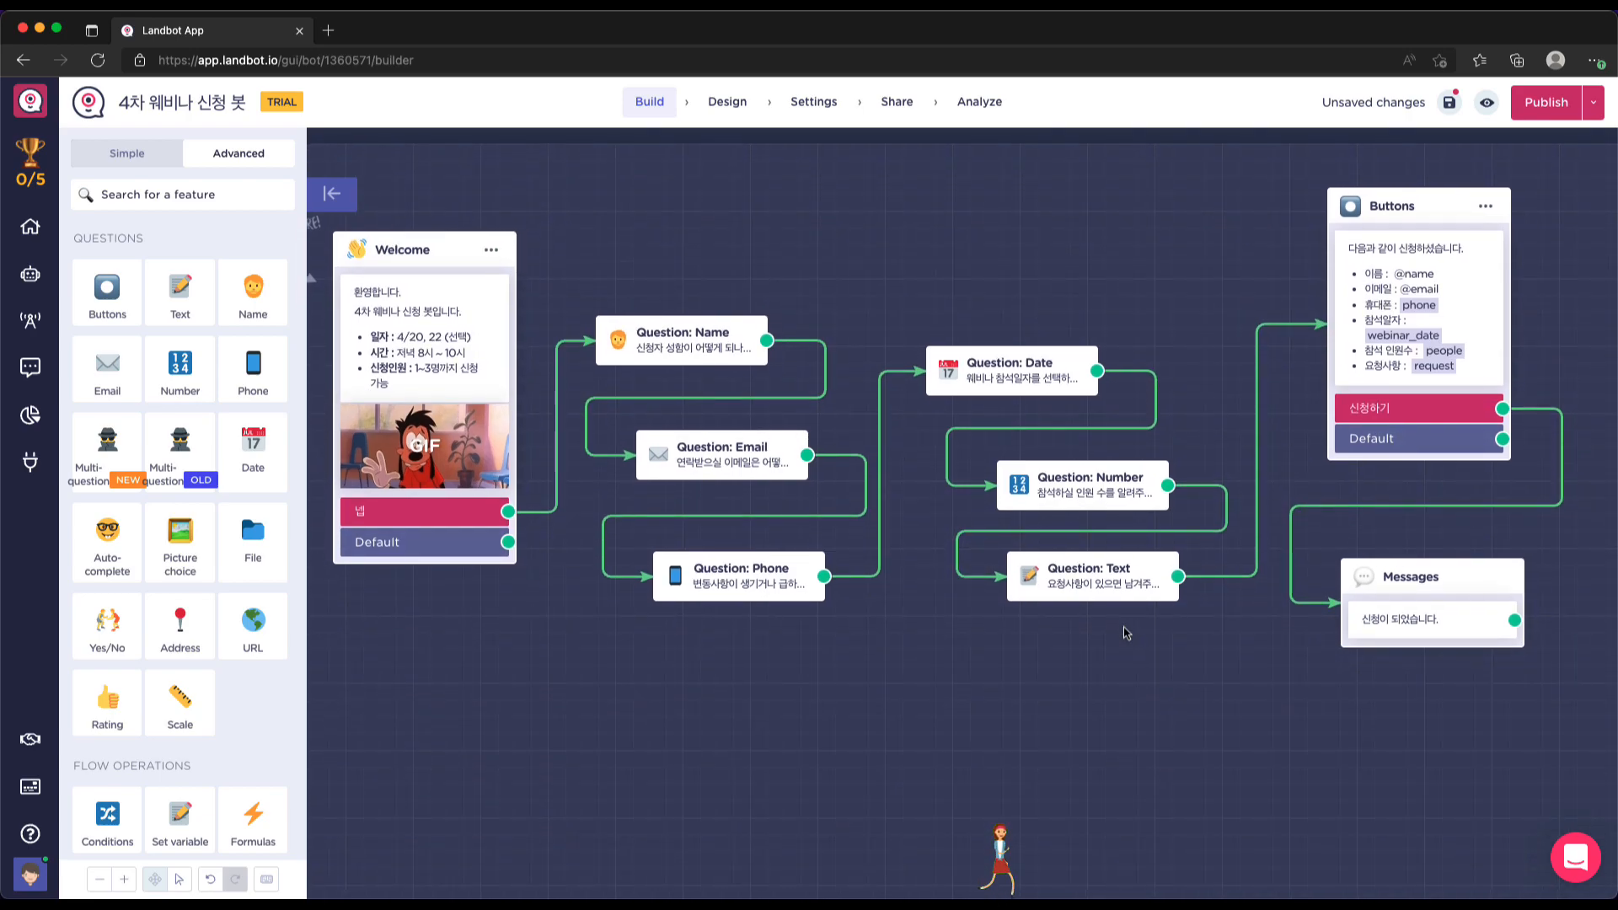
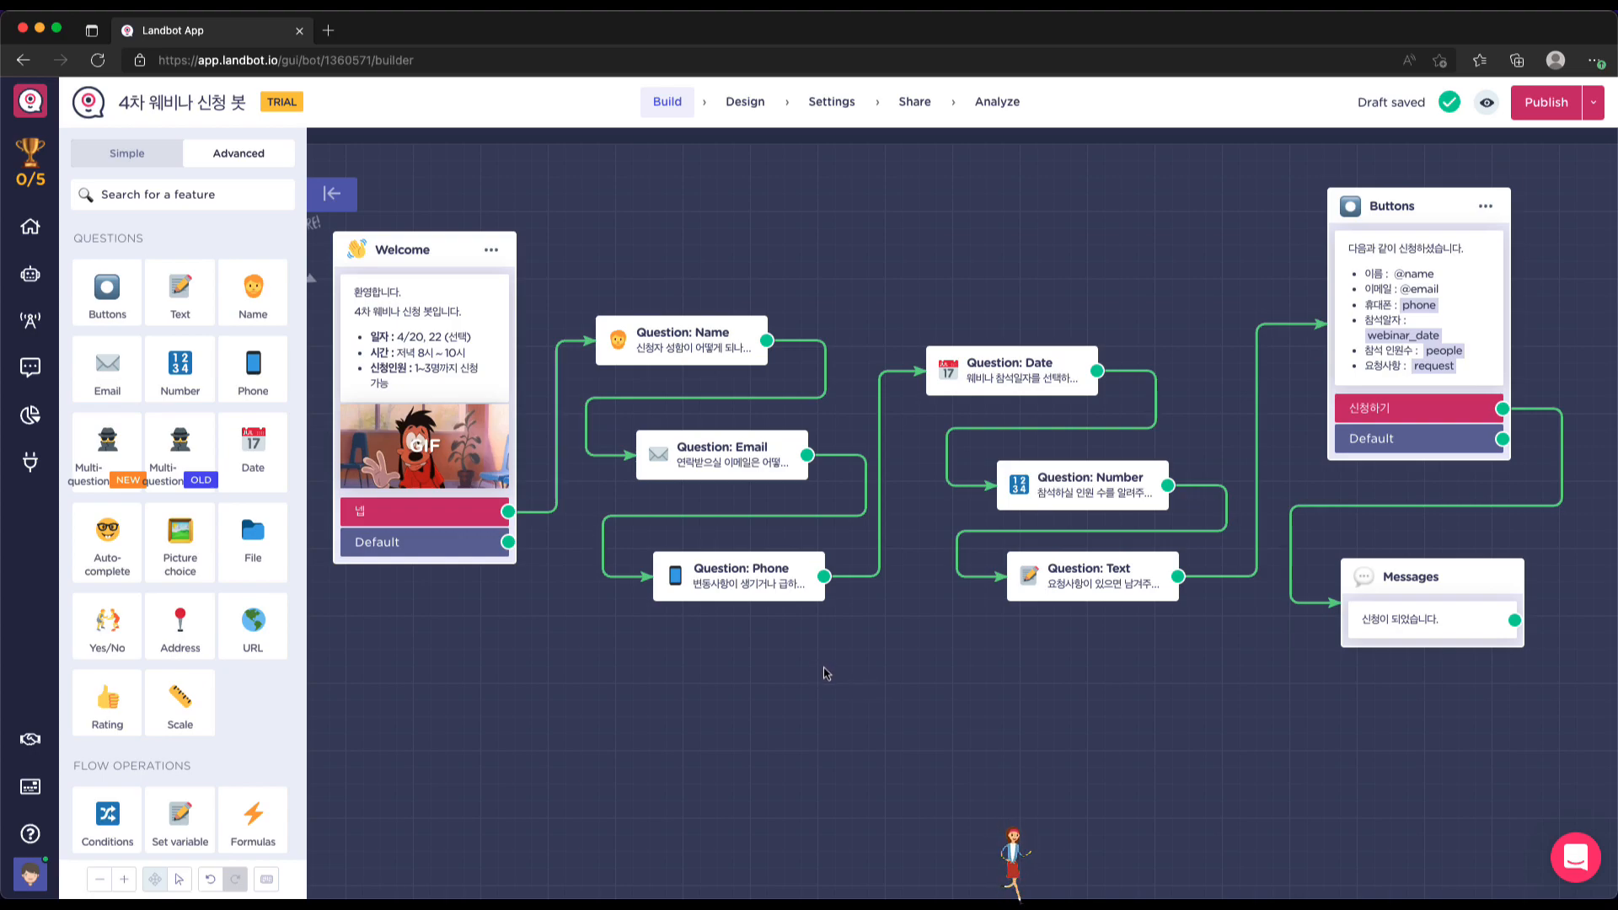
Add a Multi-question form block and move it into empty space below the flow
mouse_move(615, 362)
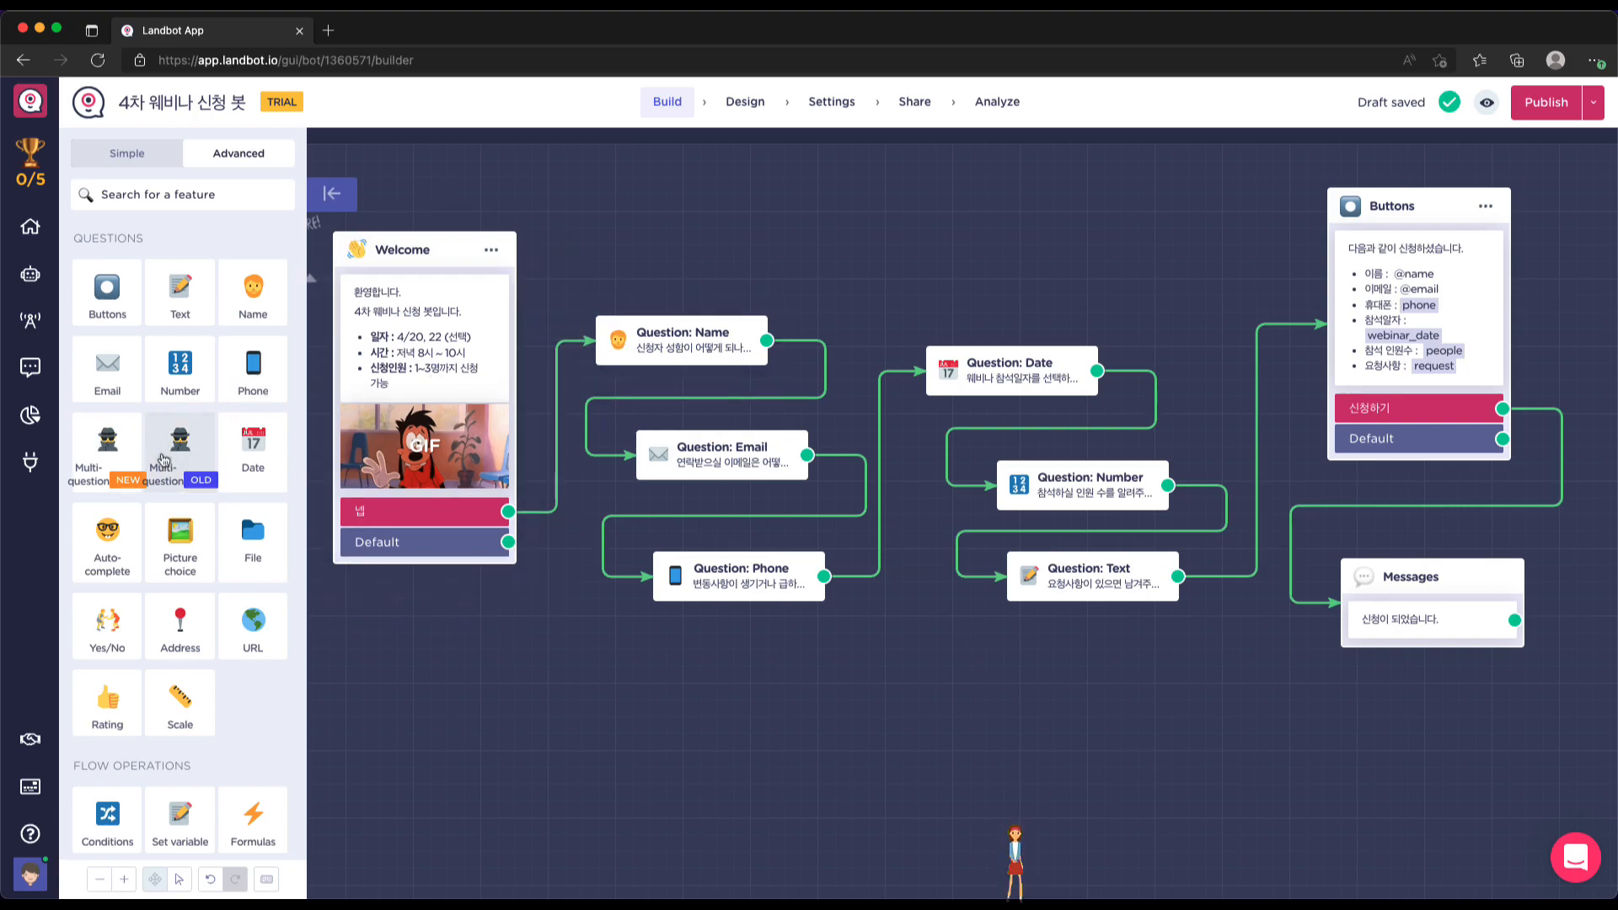
click(116, 456)
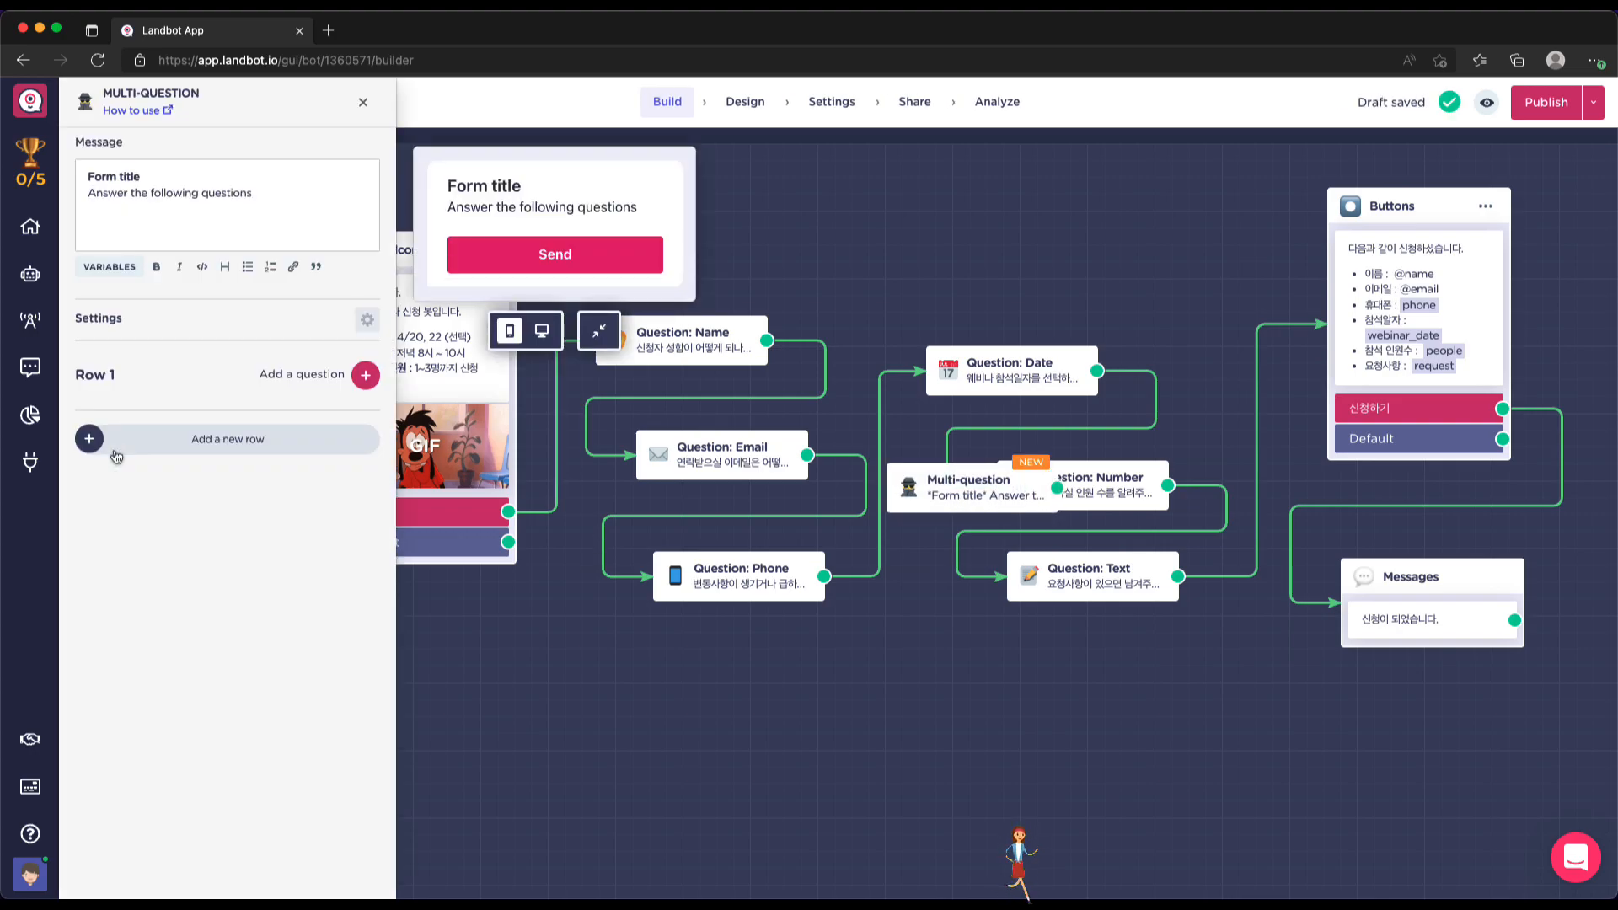
drag(966, 465, 649, 727)
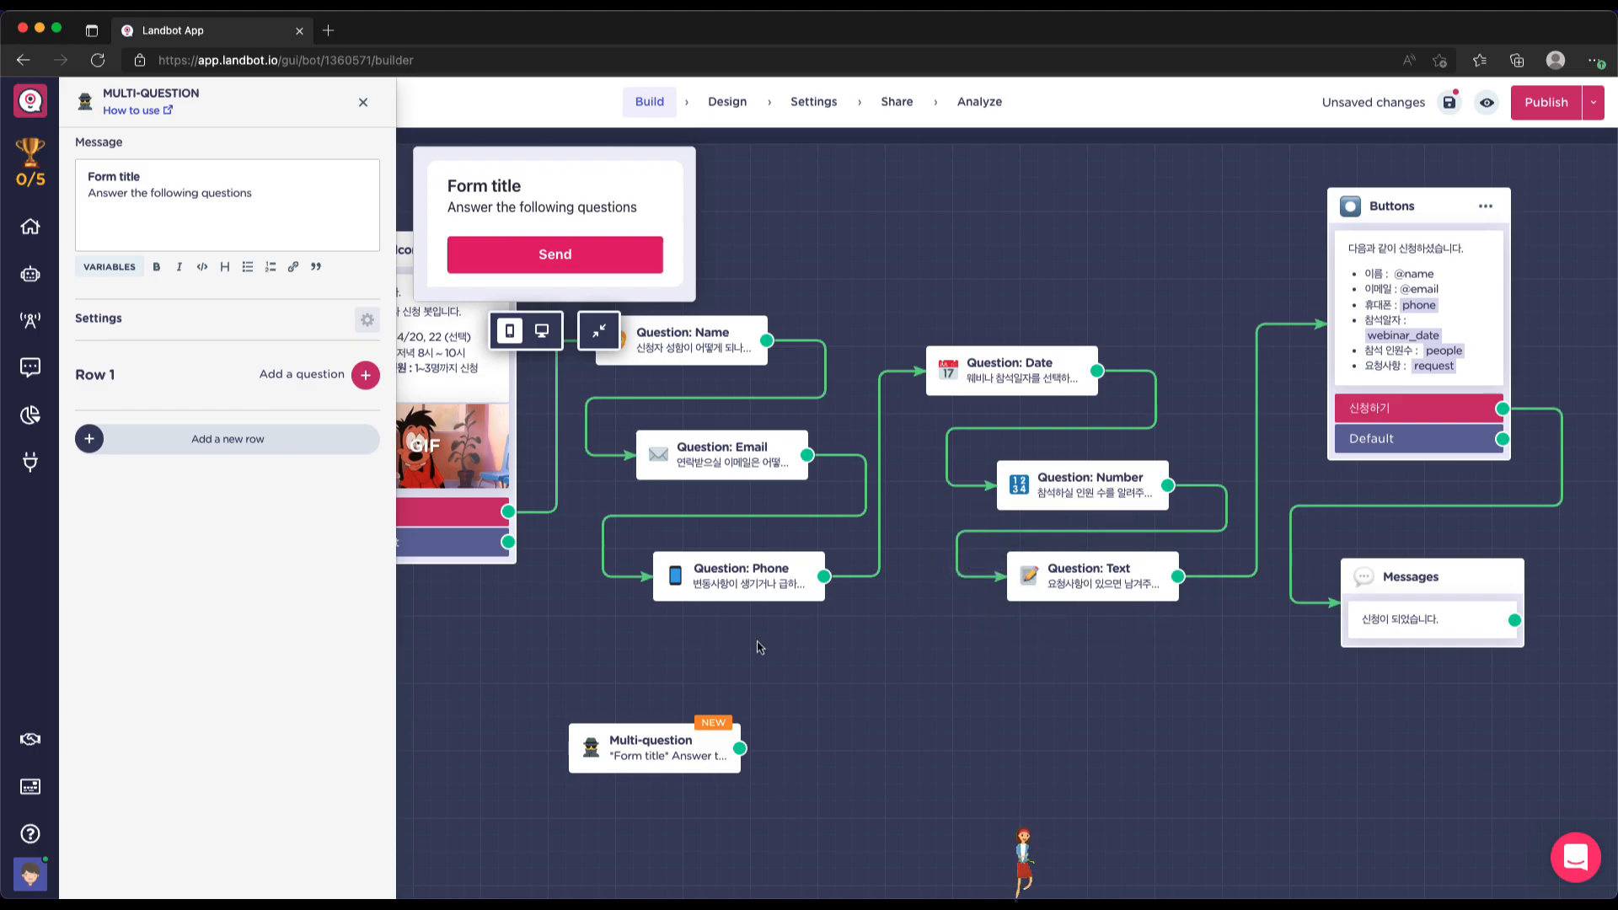
scroll(470, 590, up, 1)
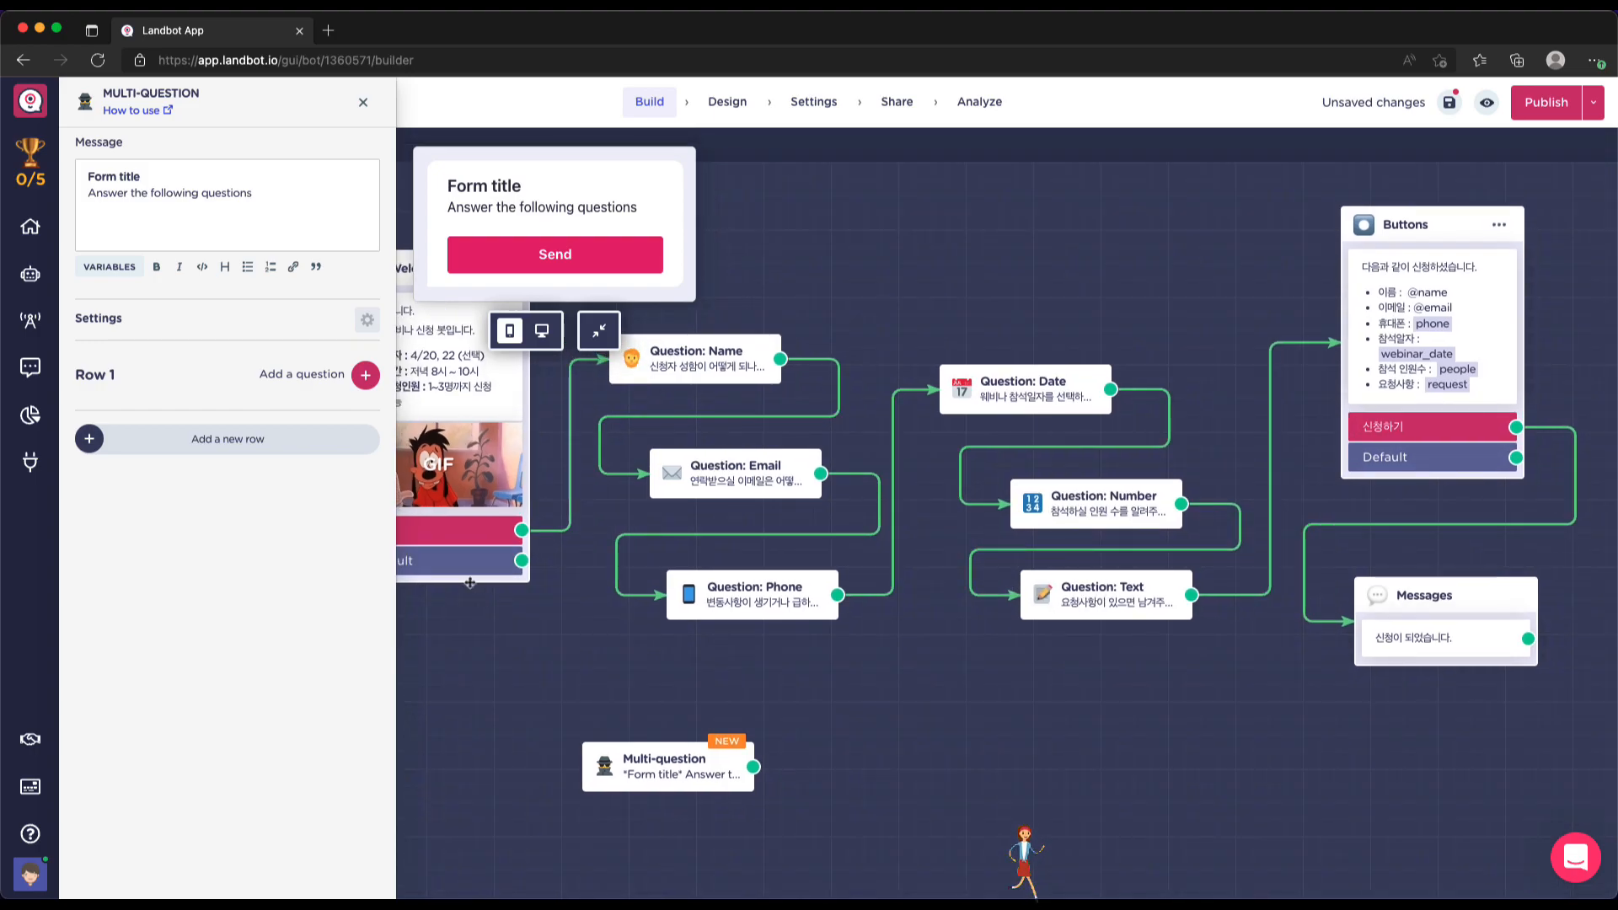
scroll(516, 489, left, 1)
scroll(517, 489, left, 1)
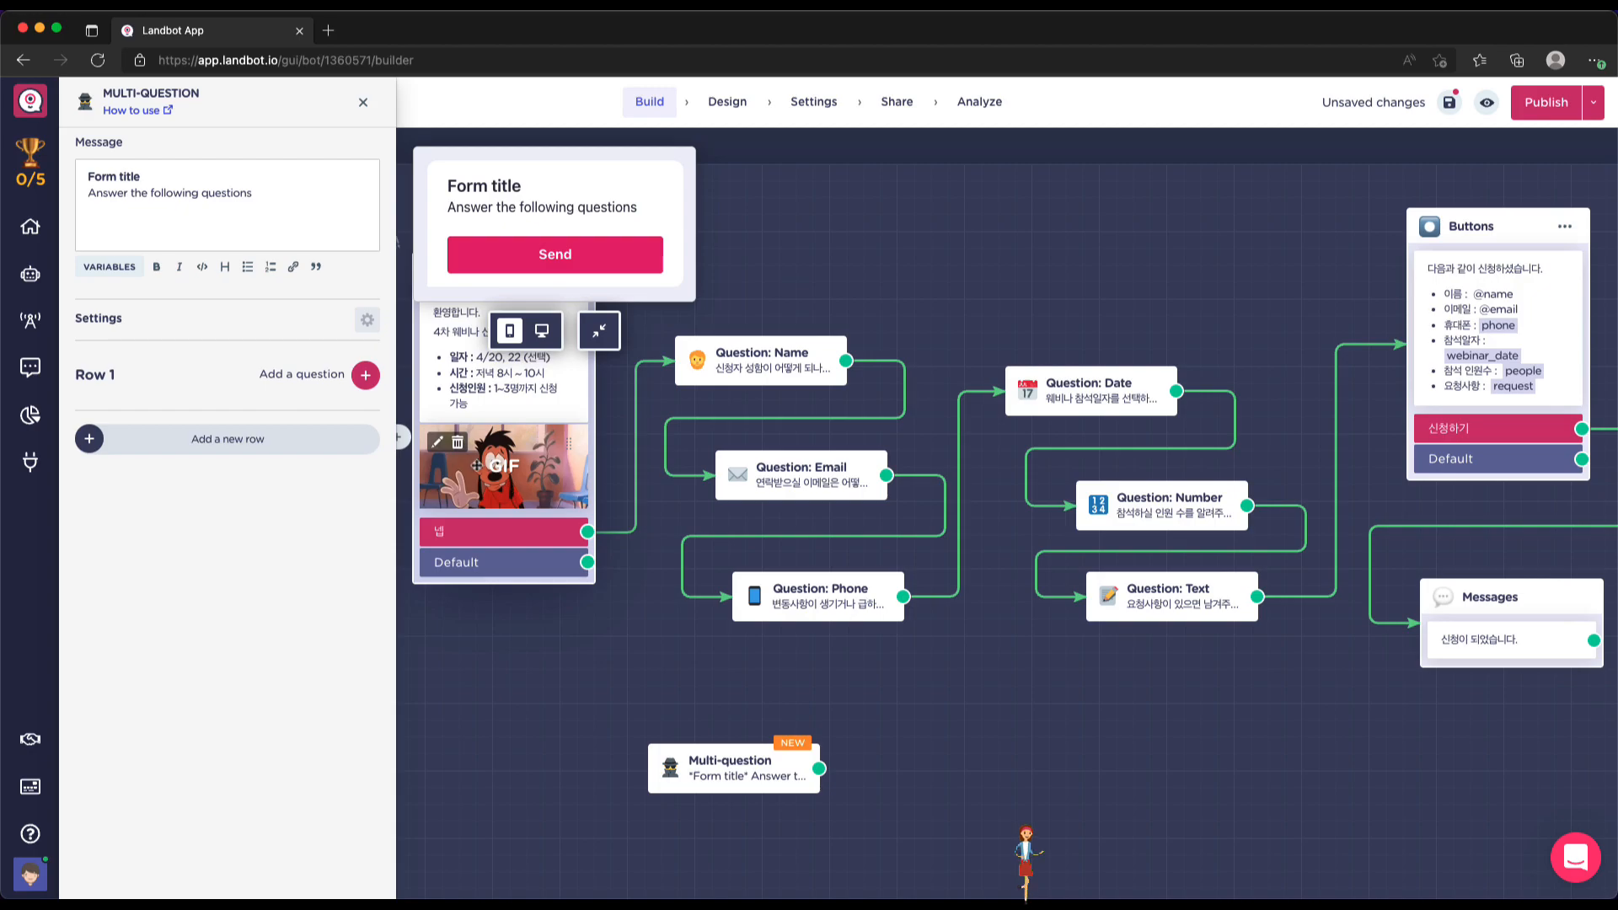
Title the form 신청하기 and set its message to '다음 항목을 입력해서 신청해 주세요.'
click(141, 172)
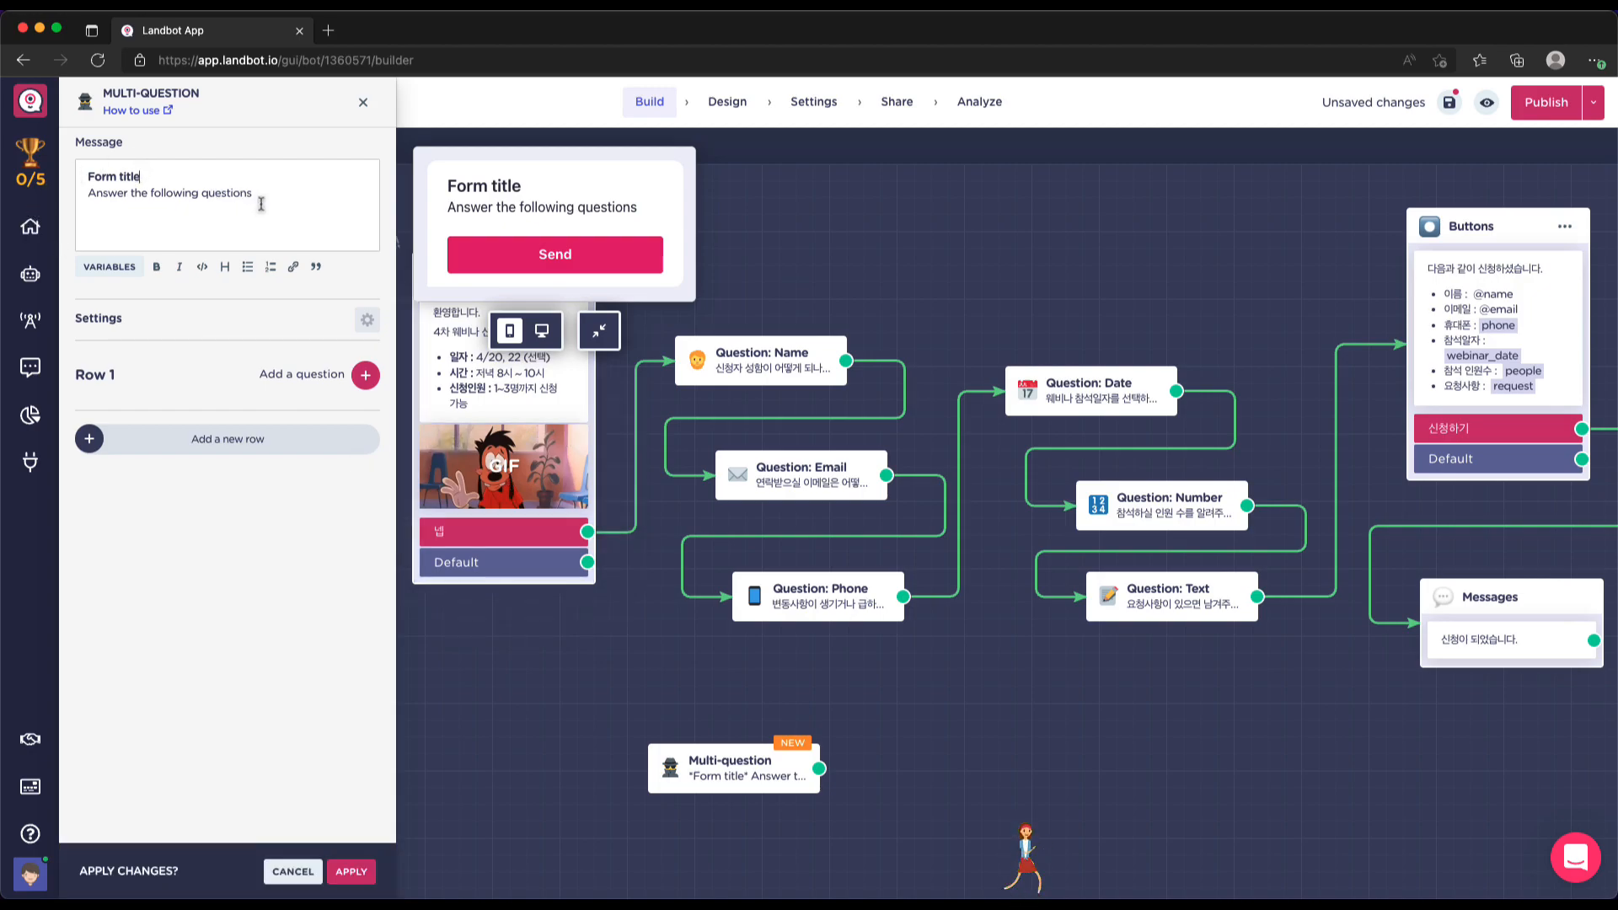
text(ㅅ)
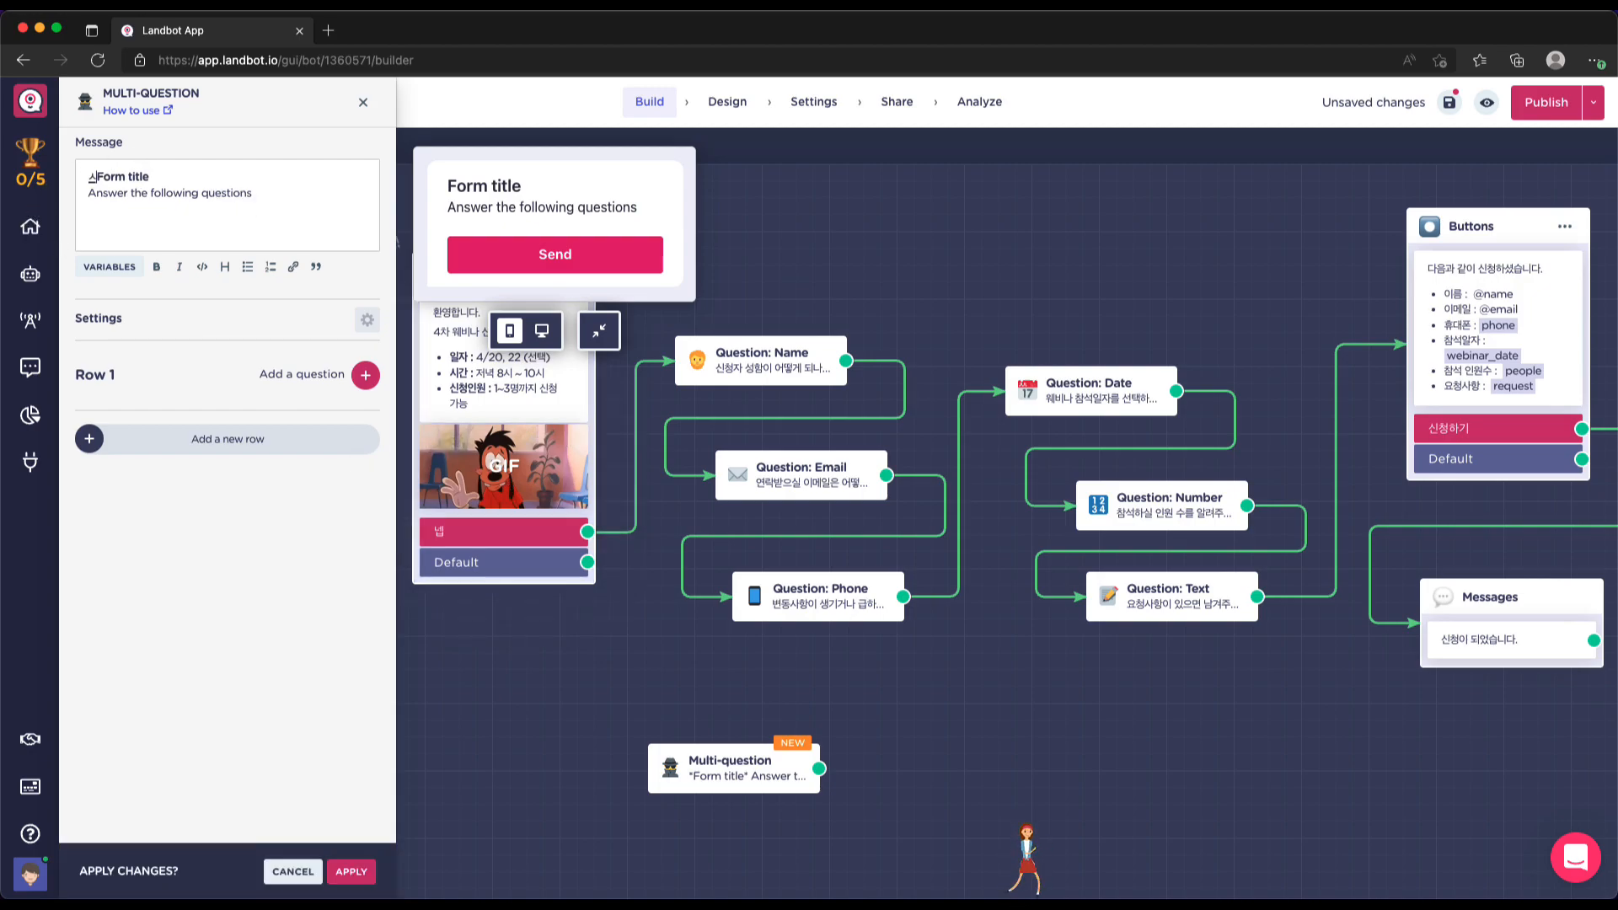
text(처)
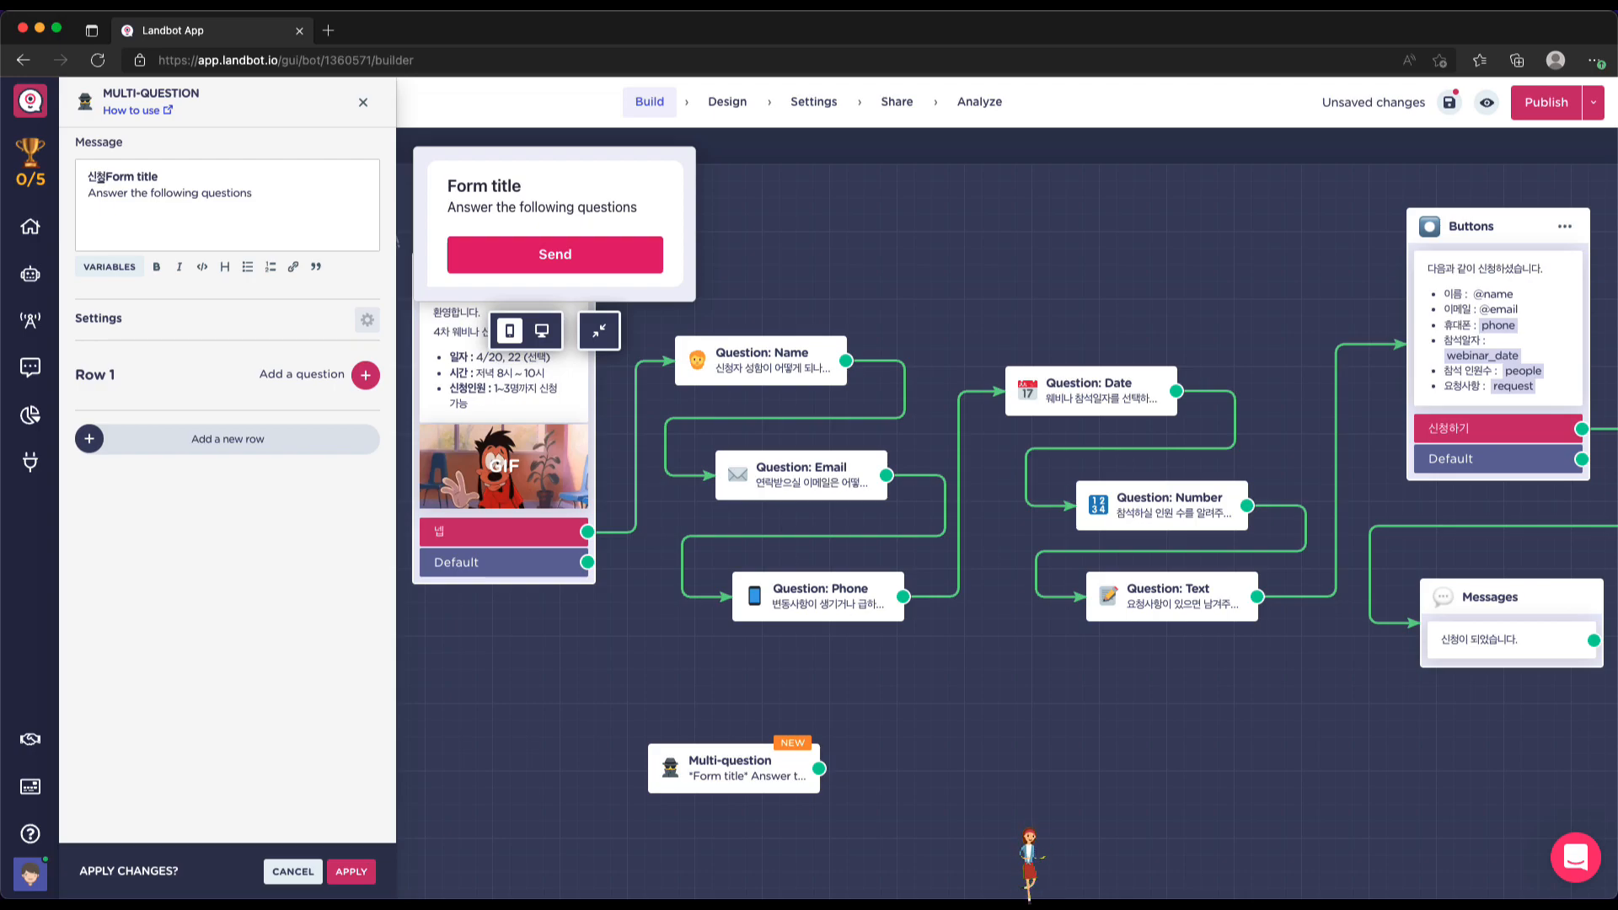
text(ㅎ)
text(기)
key(shift+super+Right)
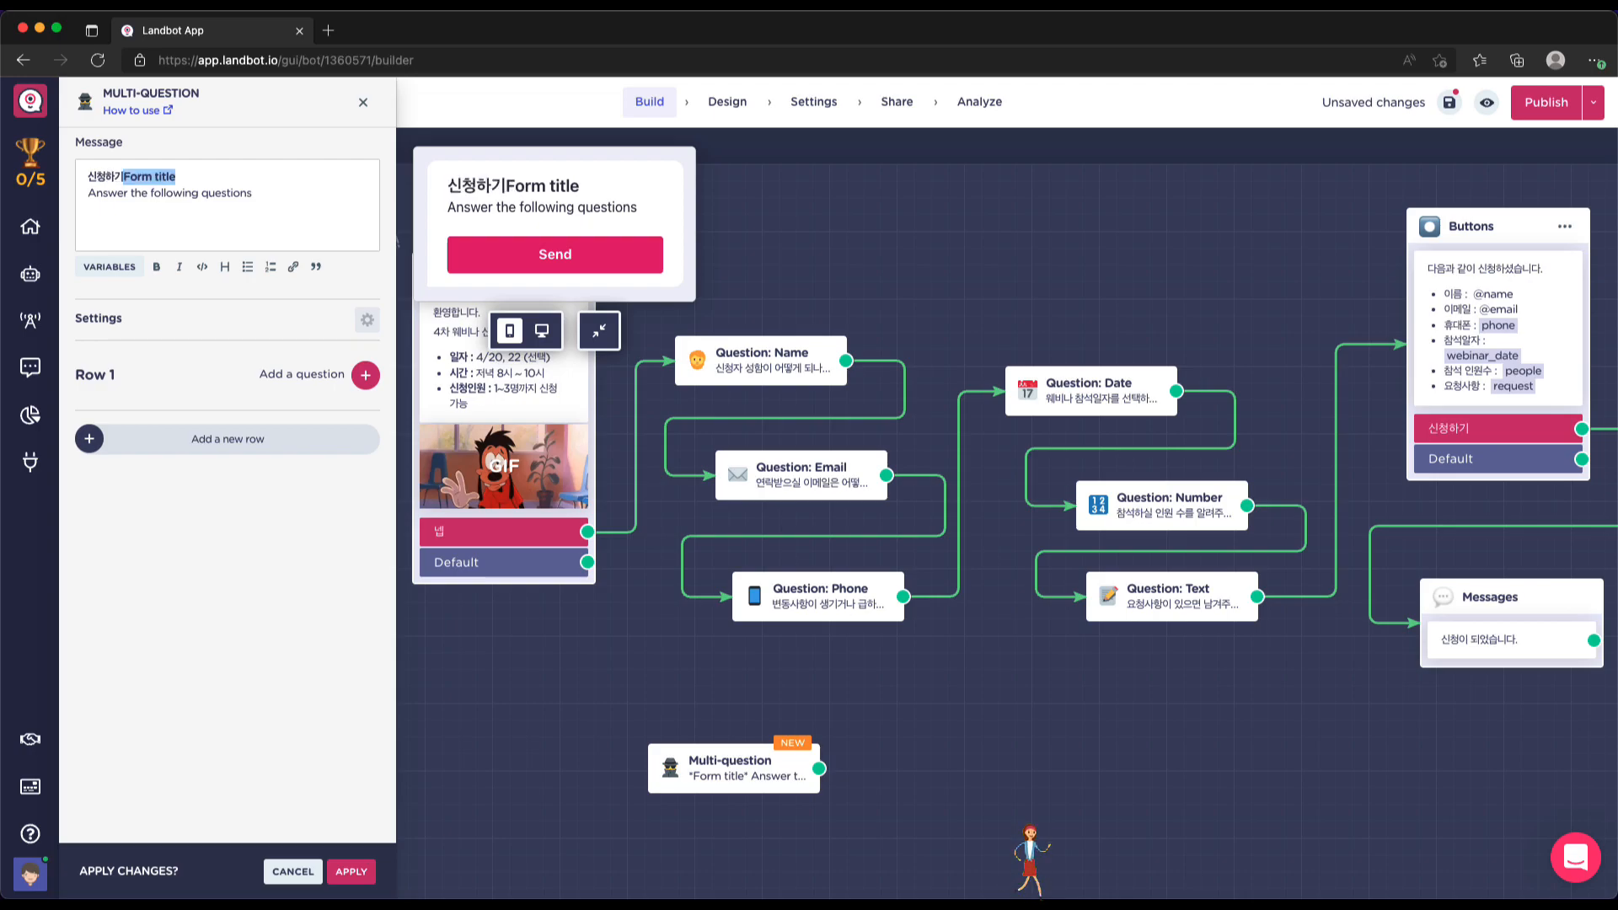
key(BackSpace)
key(Right)
key(shift+super+Right)
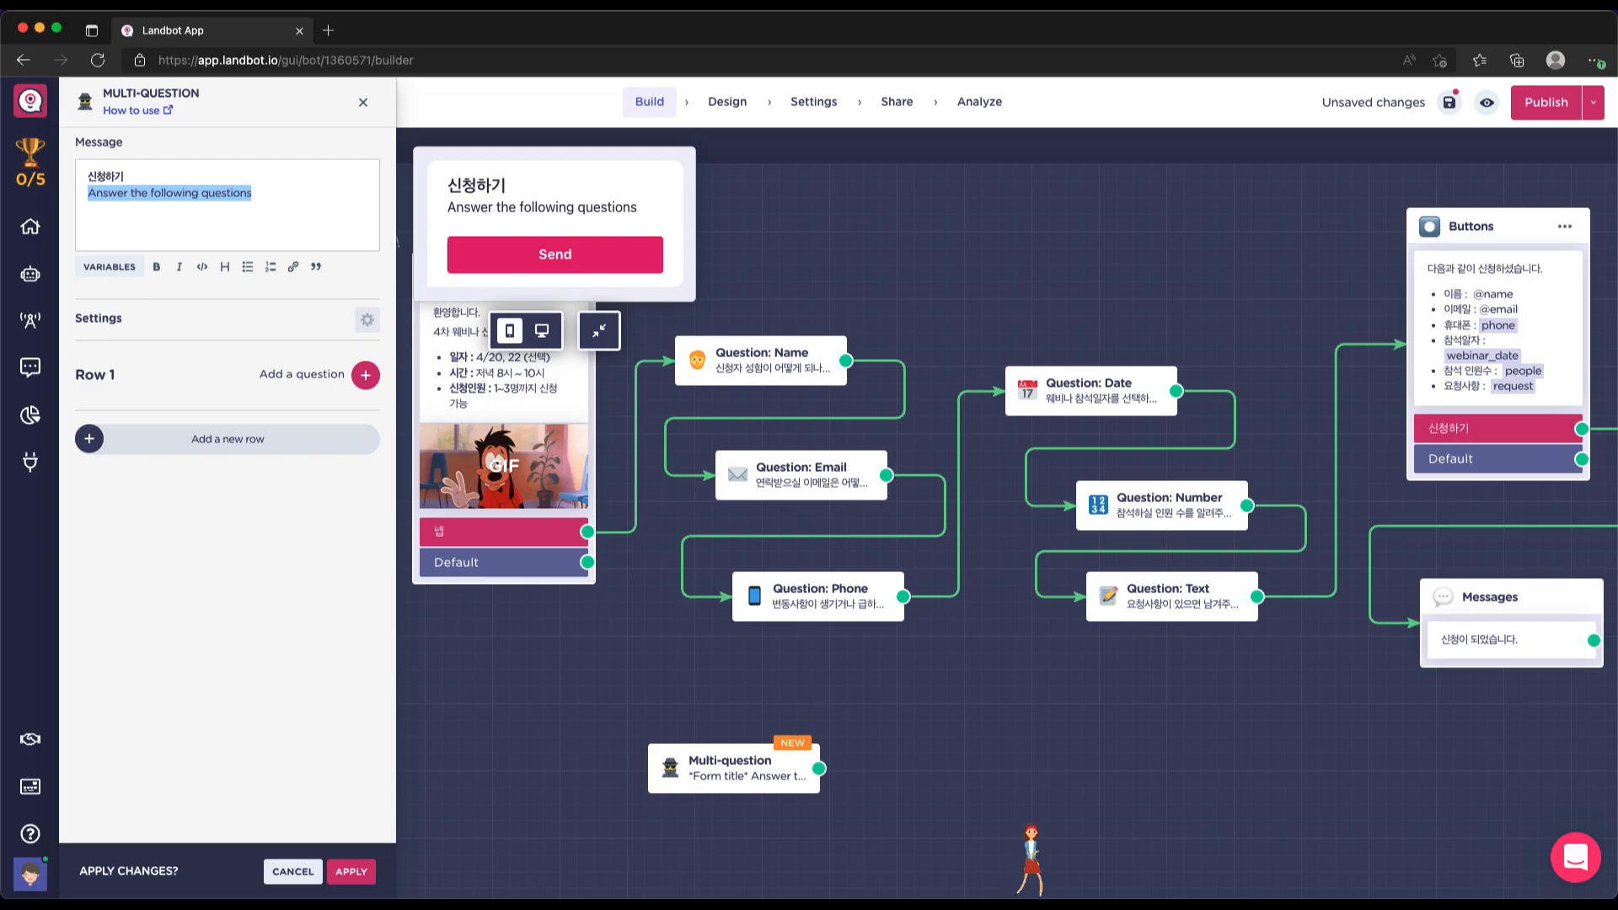
text(다음 항)
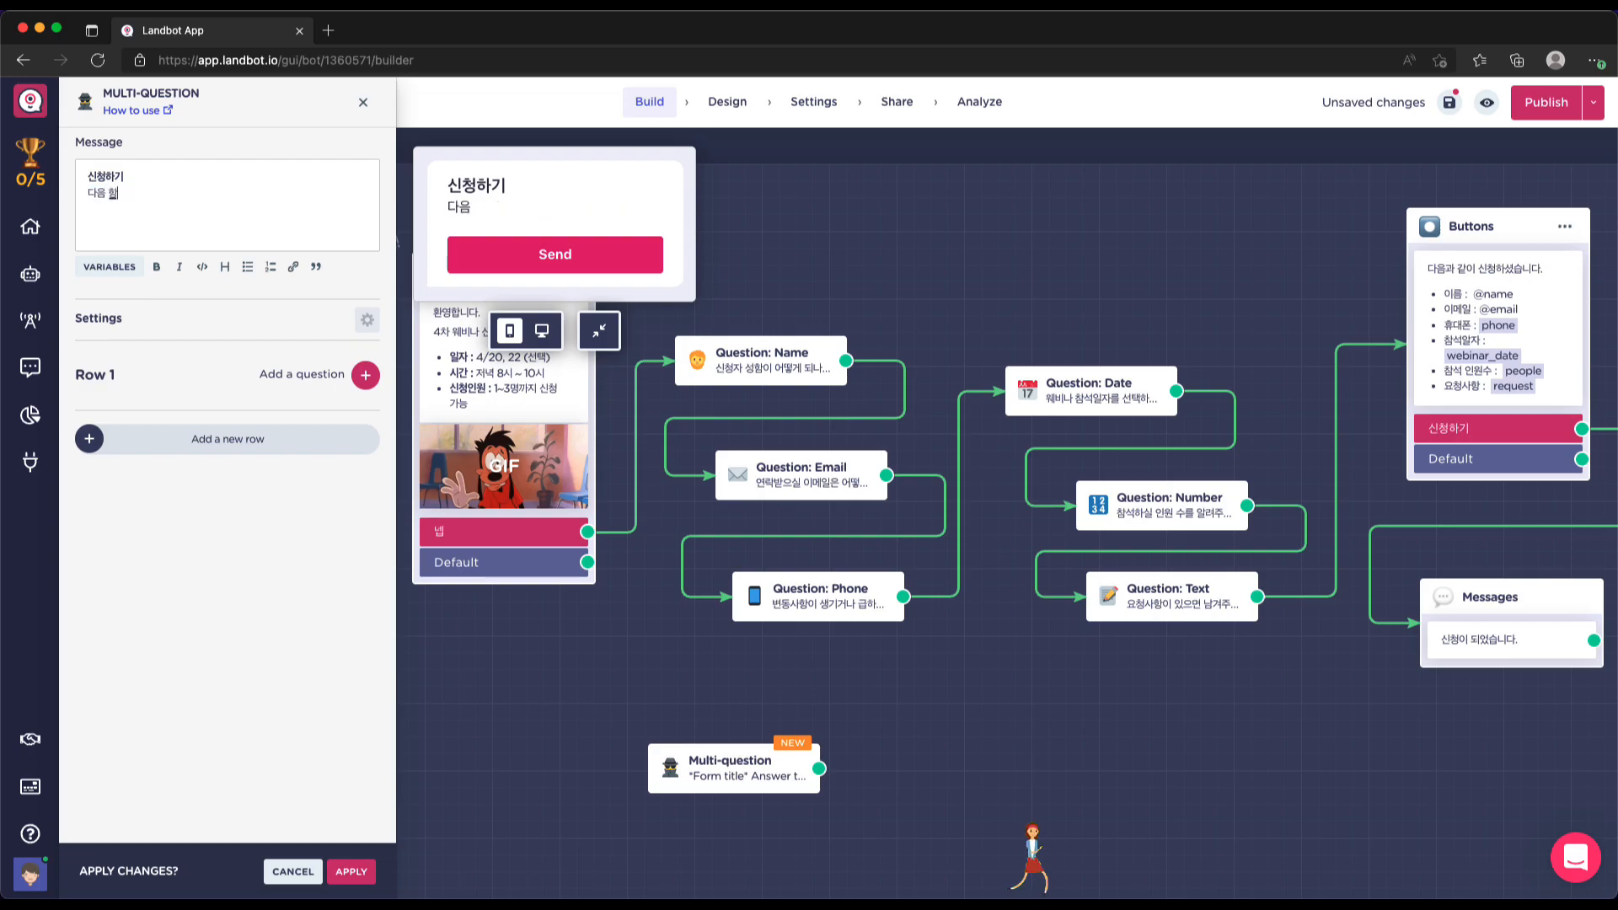
text(목을 입력해)
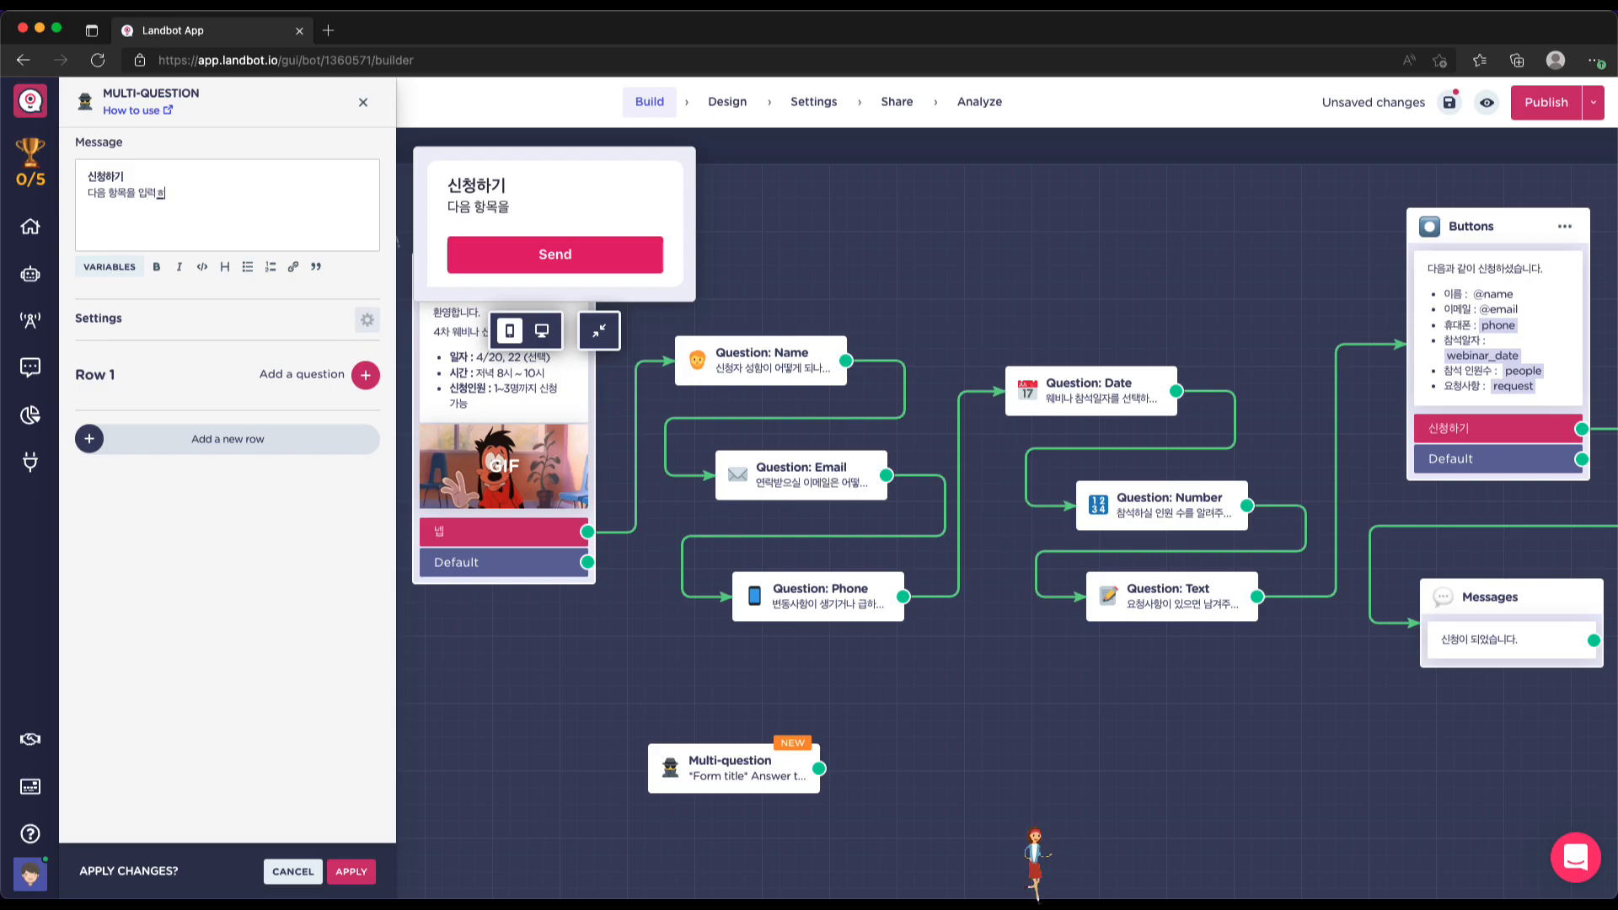
text(서 채워주세요)
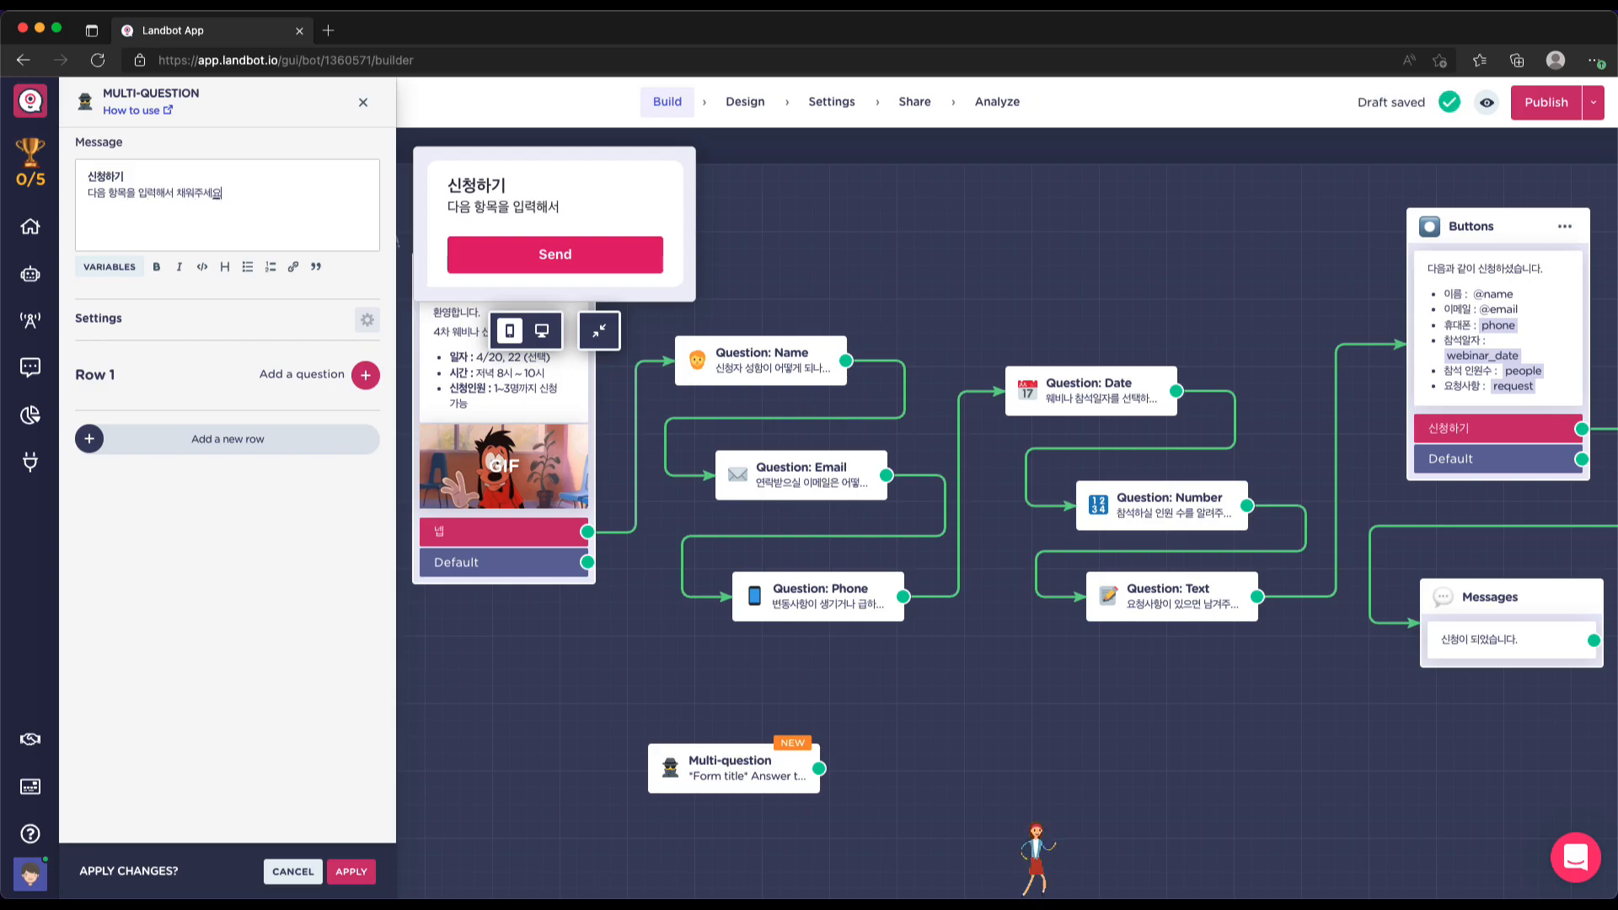
key(BackSpace)
key(BackSpace)
key(BackSpace)
key(BackSpace)
key(BackSpace)
text(ㅅ청해 ㅈ세요.)
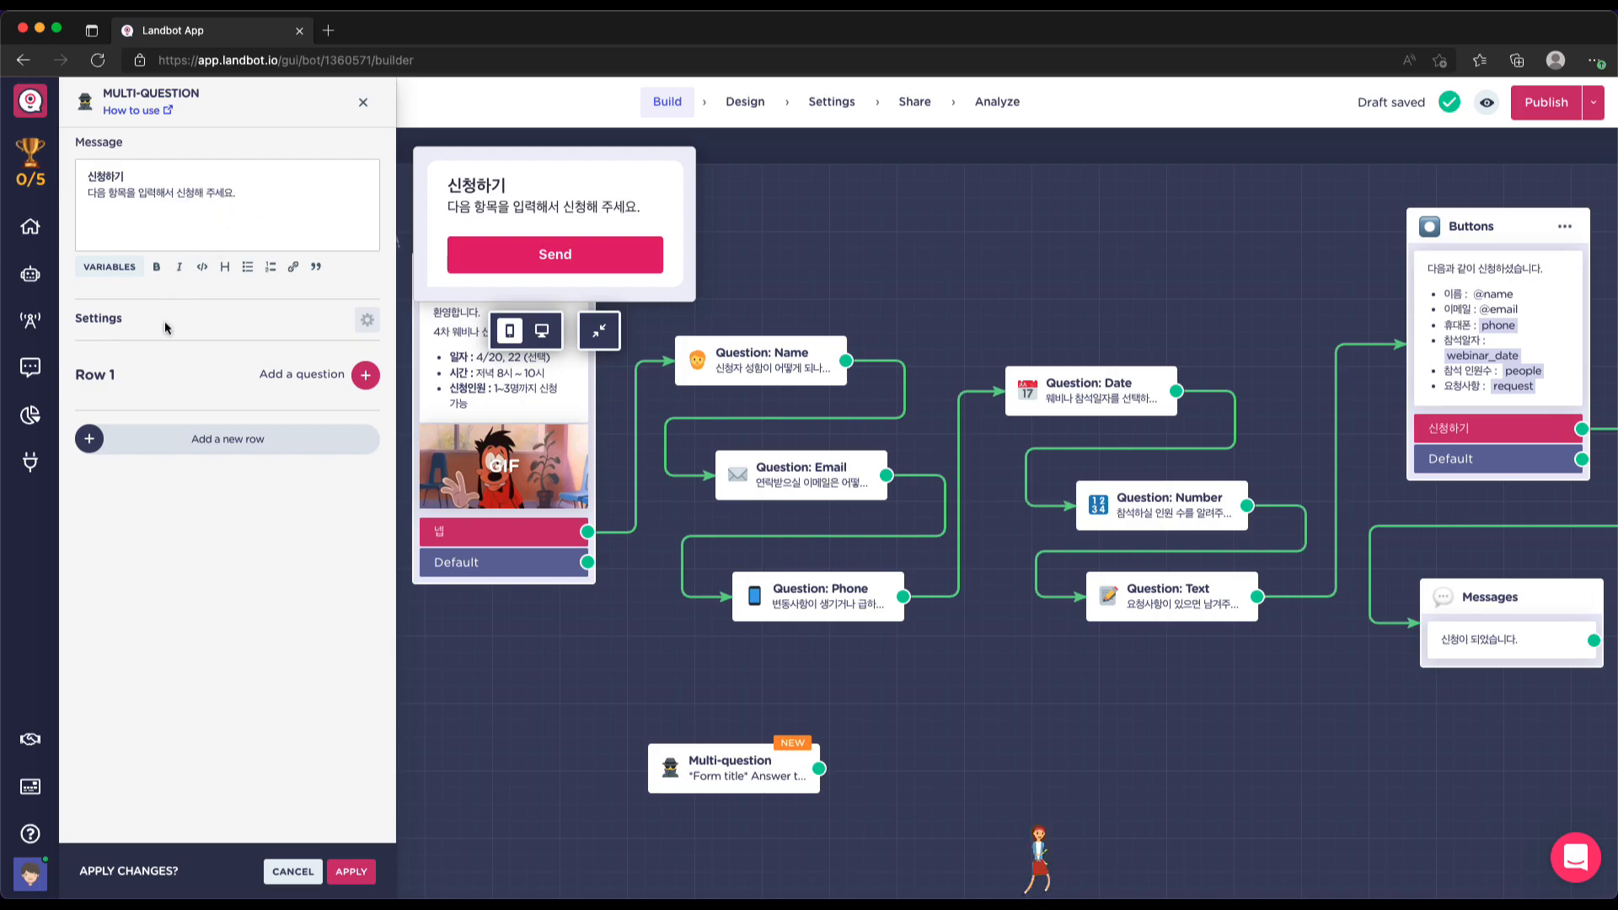
click(368, 325)
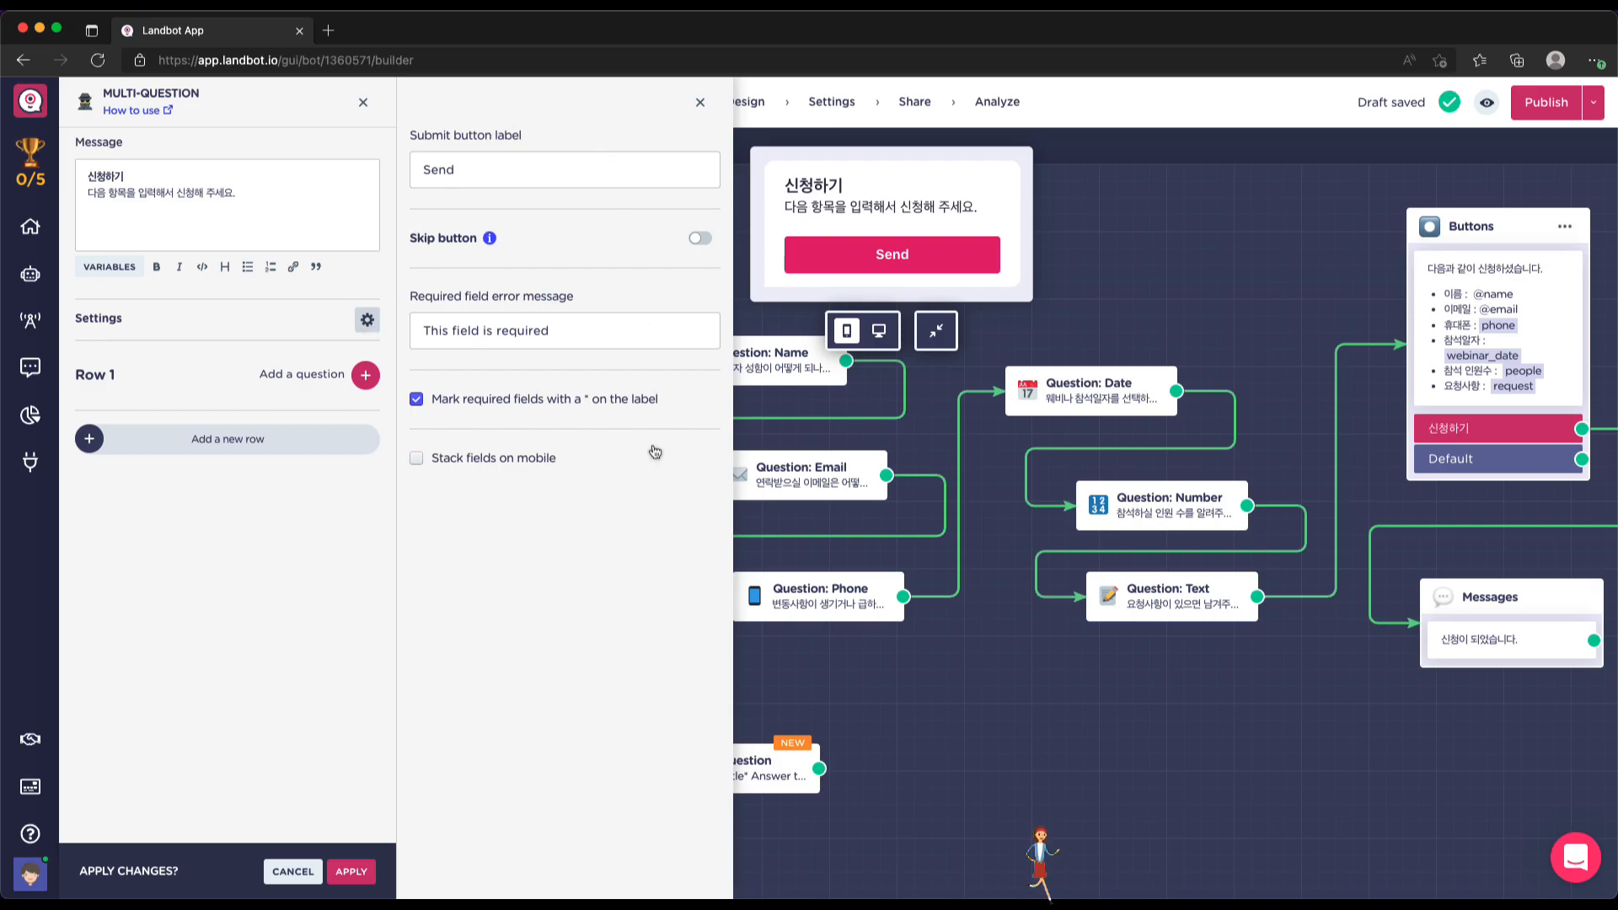
Close the settings panel and add a Text question in Row 1
click(699, 103)
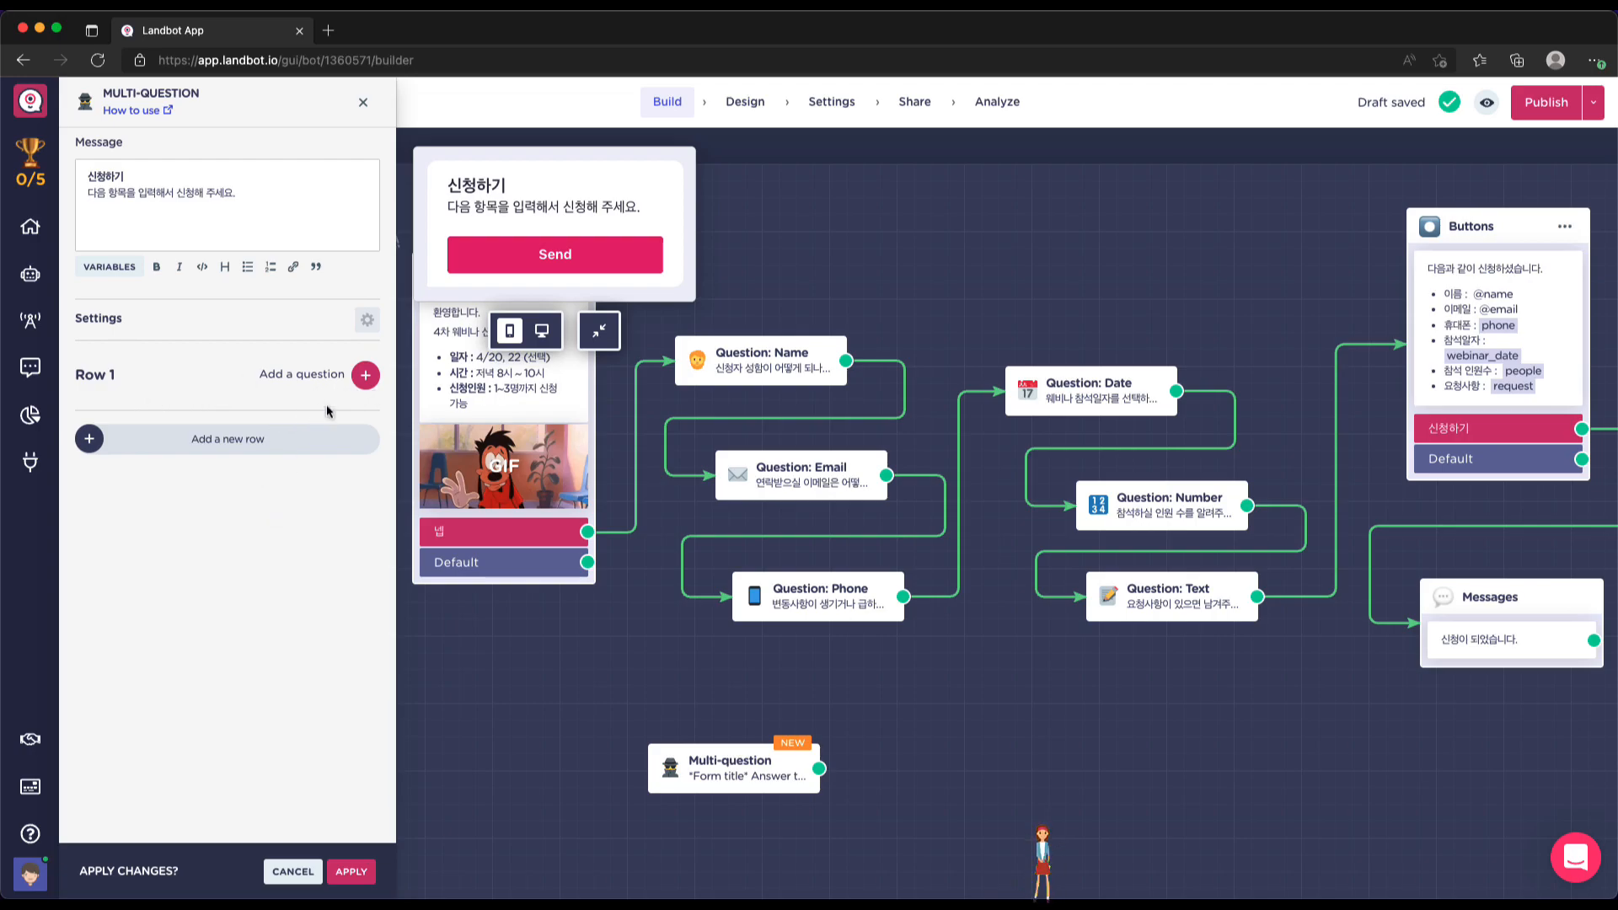
click(363, 376)
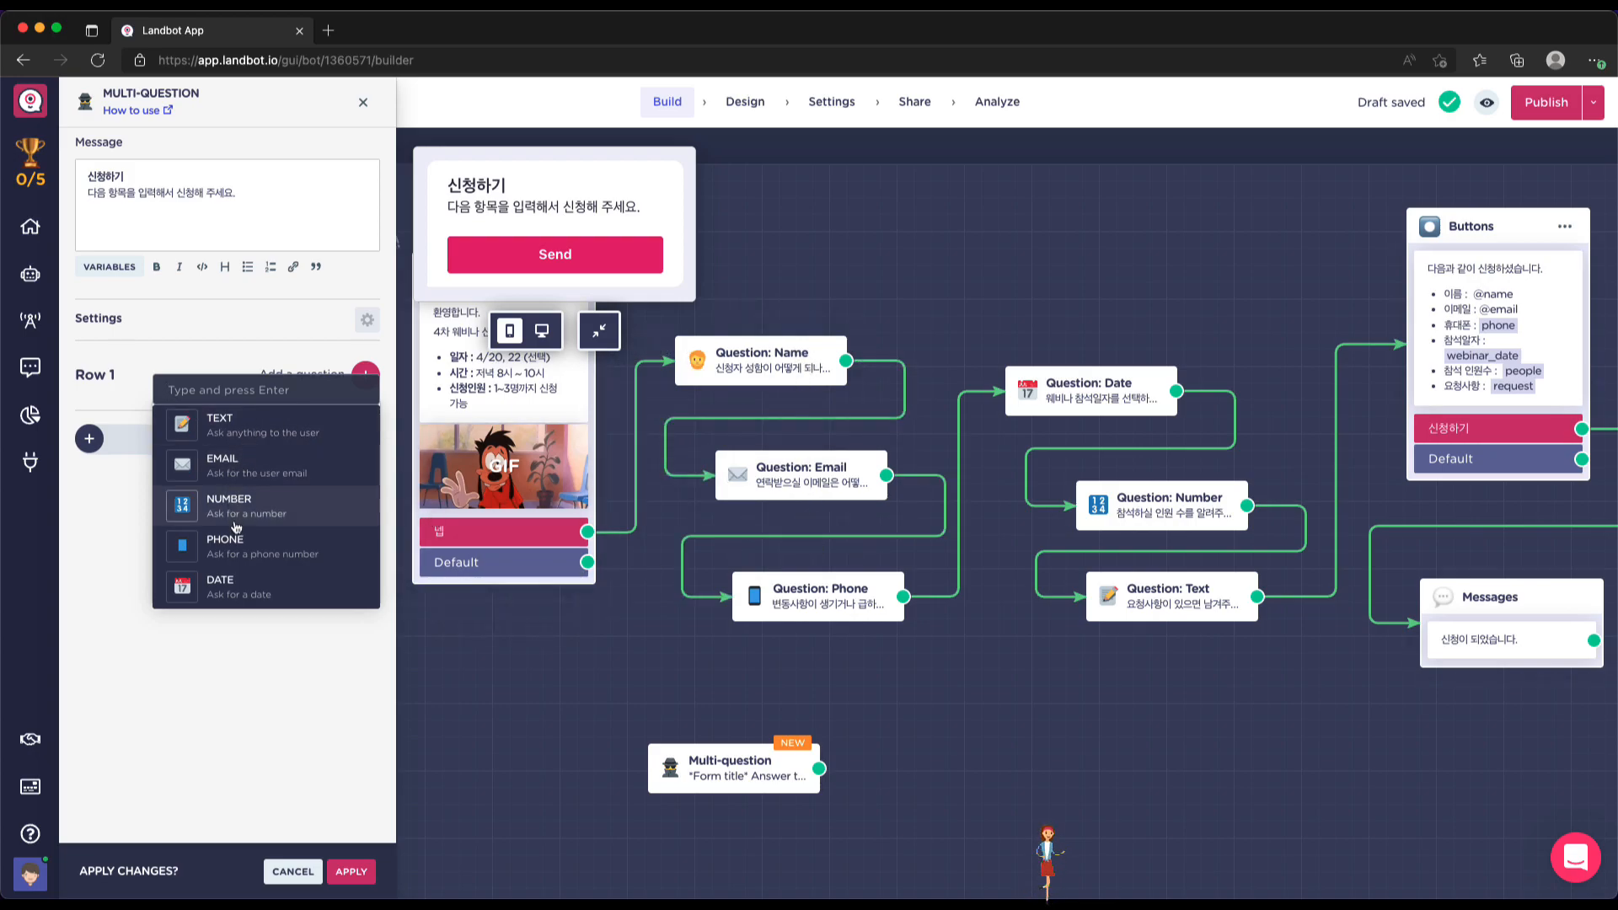
scroll(240, 539, down, 1)
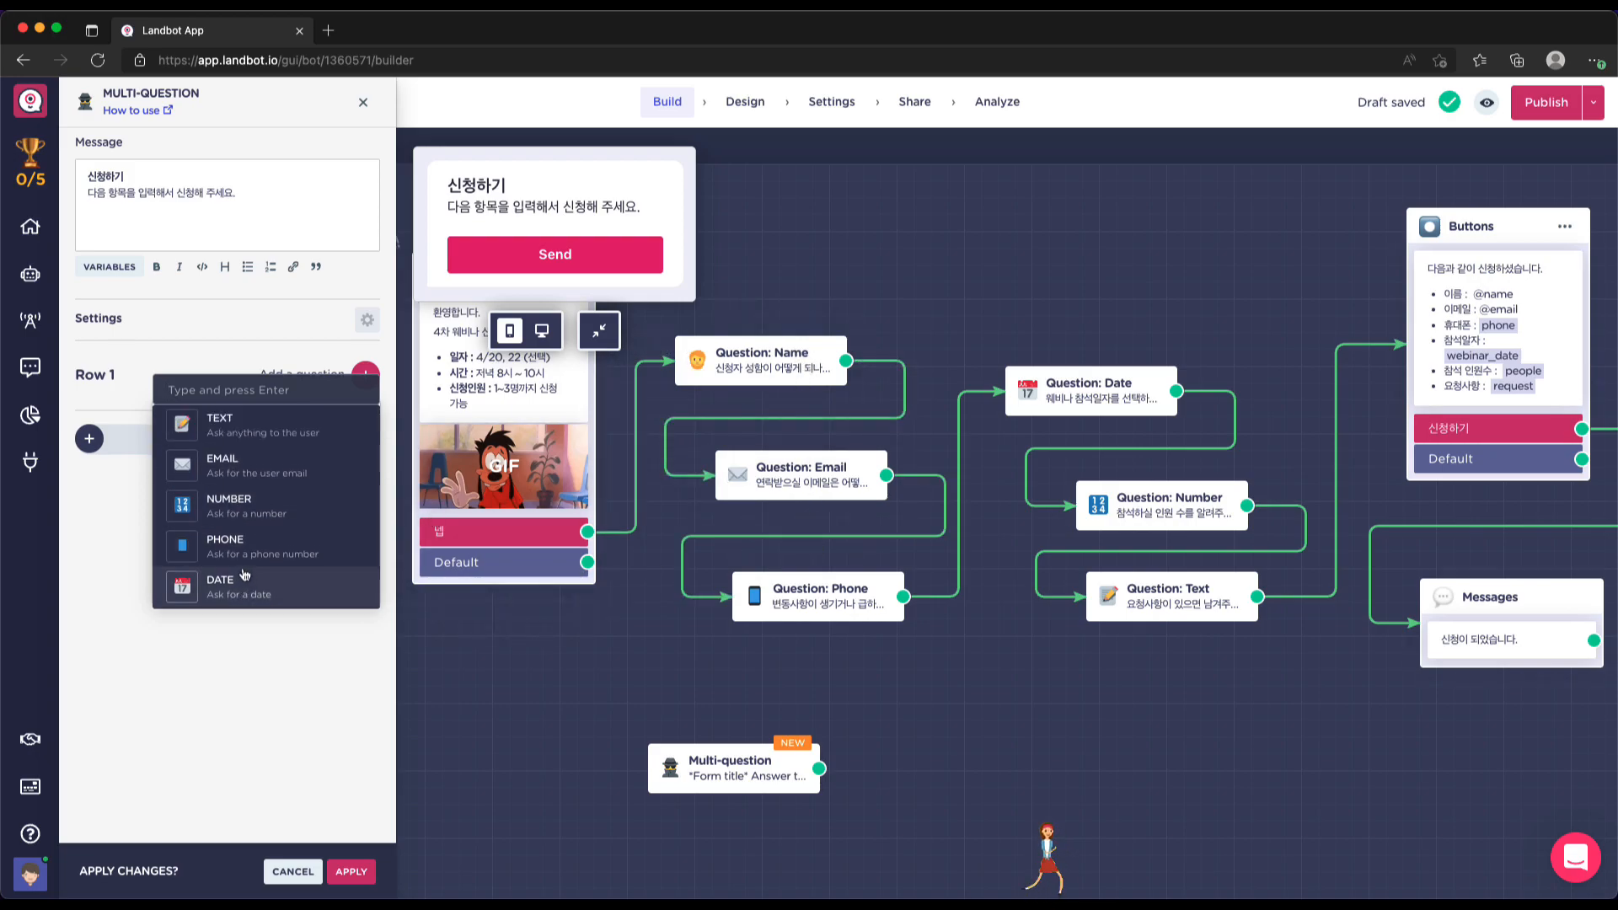
scroll(244, 577, down, 2)
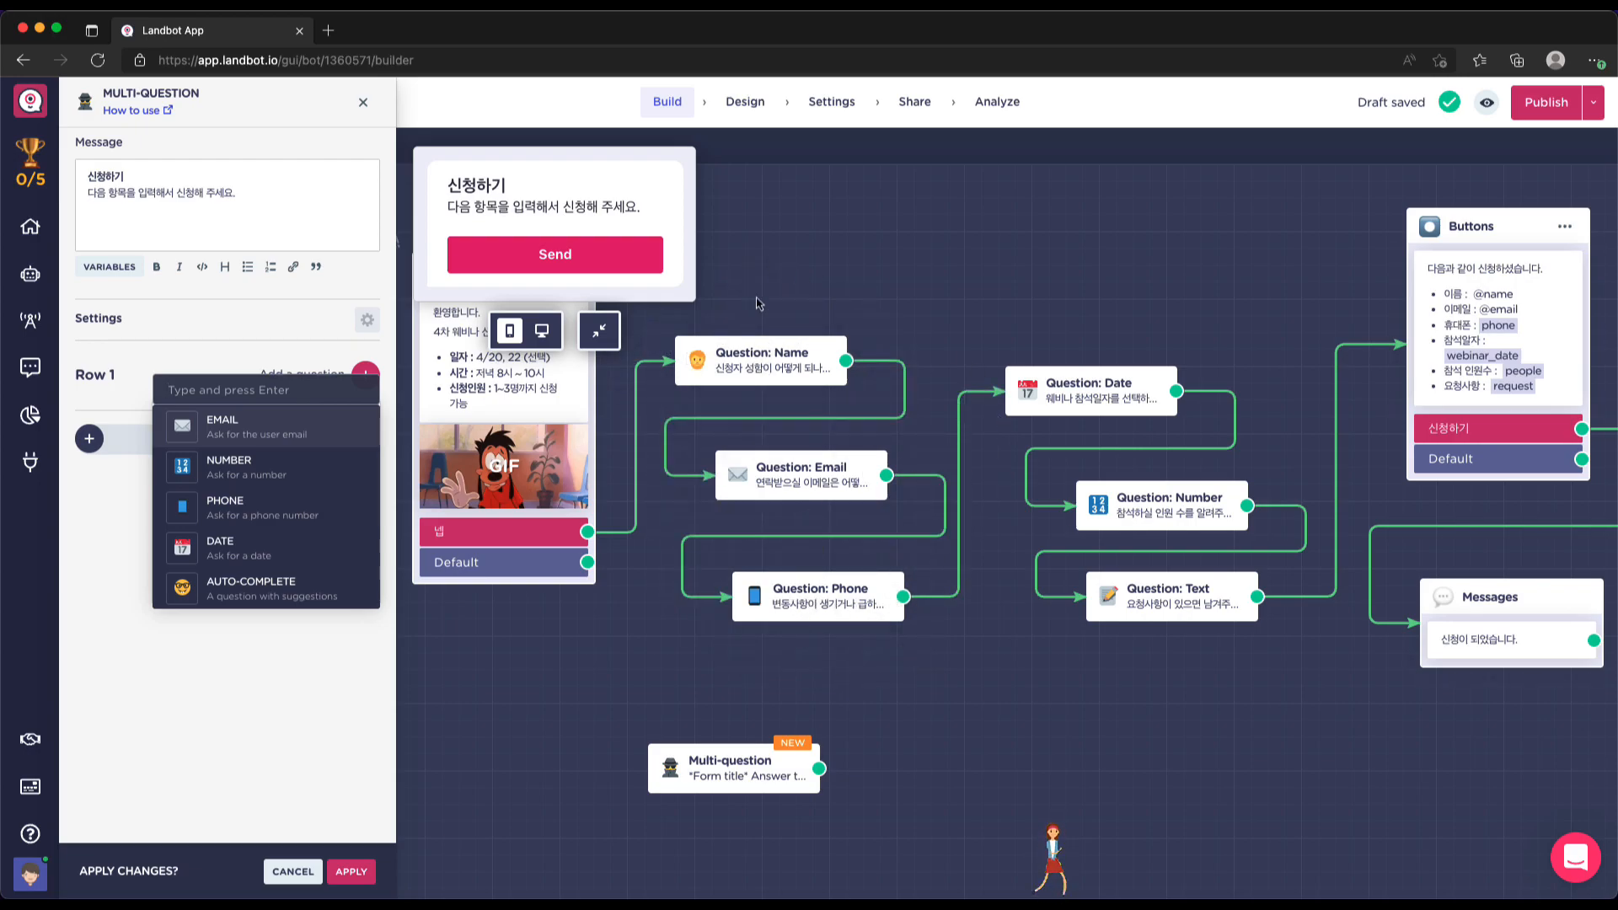
scroll(271, 501, up, 1)
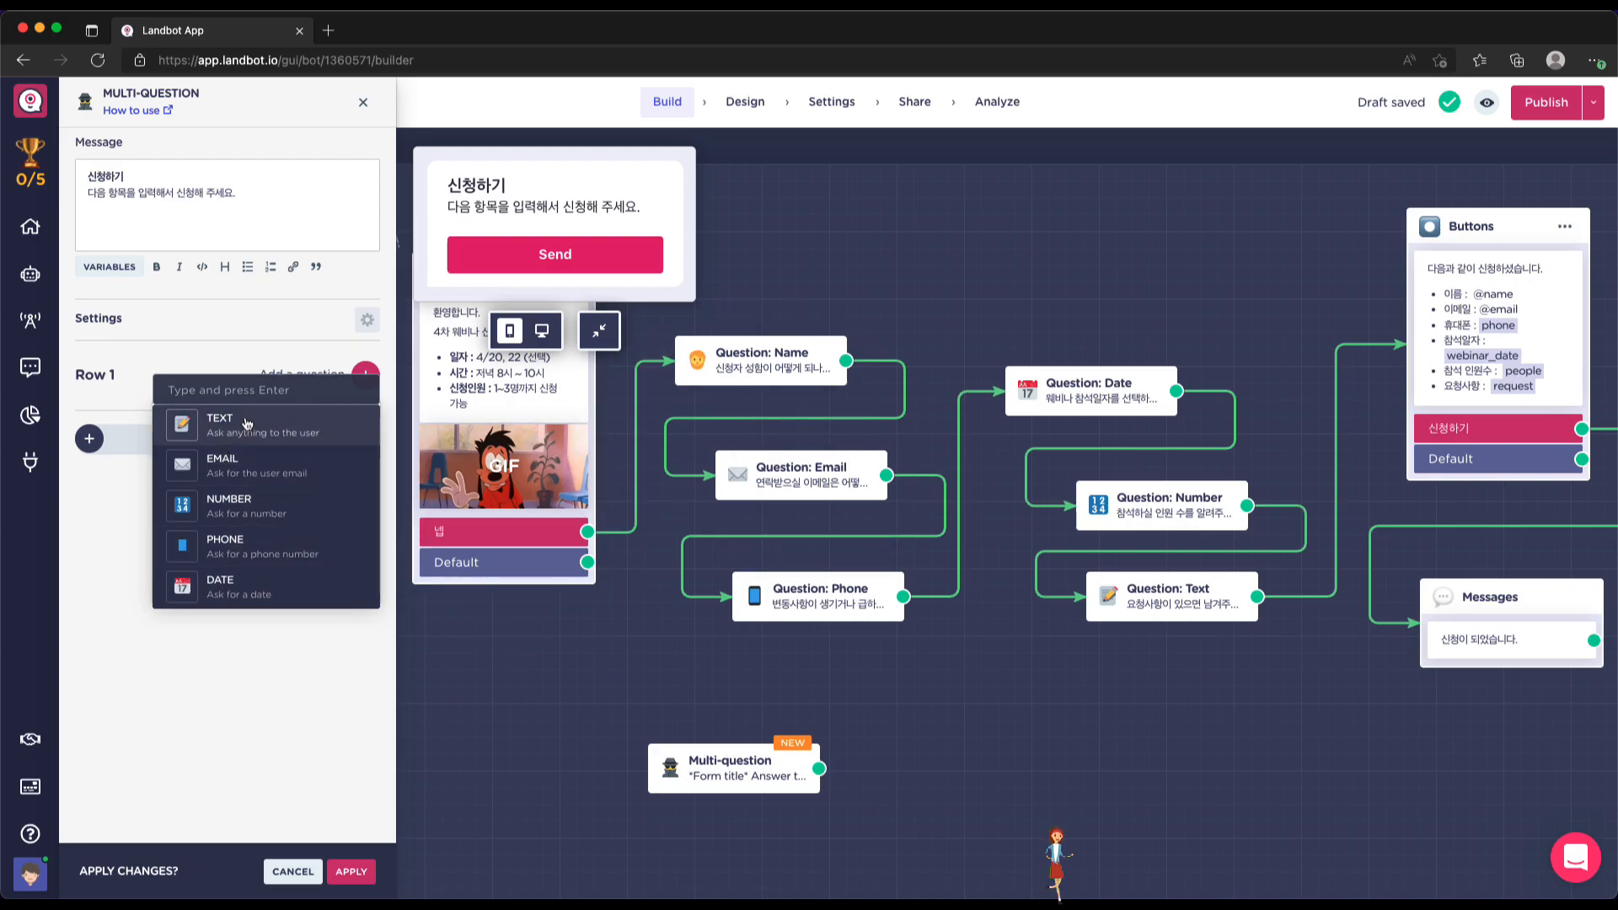
scroll(244, 426, down, 1)
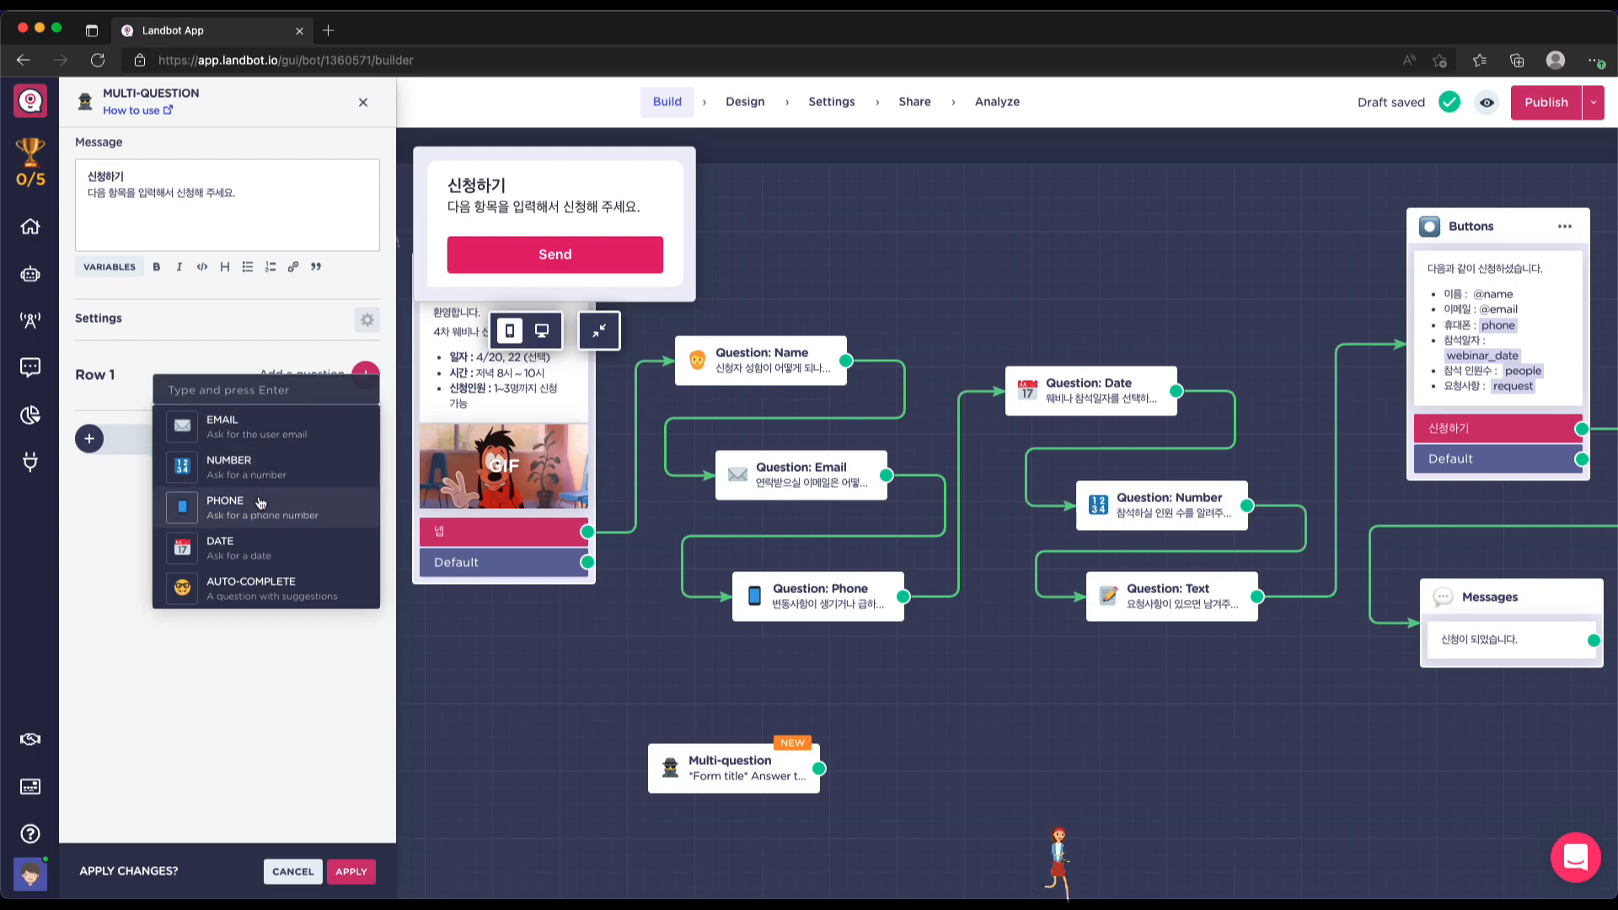
scroll(261, 510, up, 1)
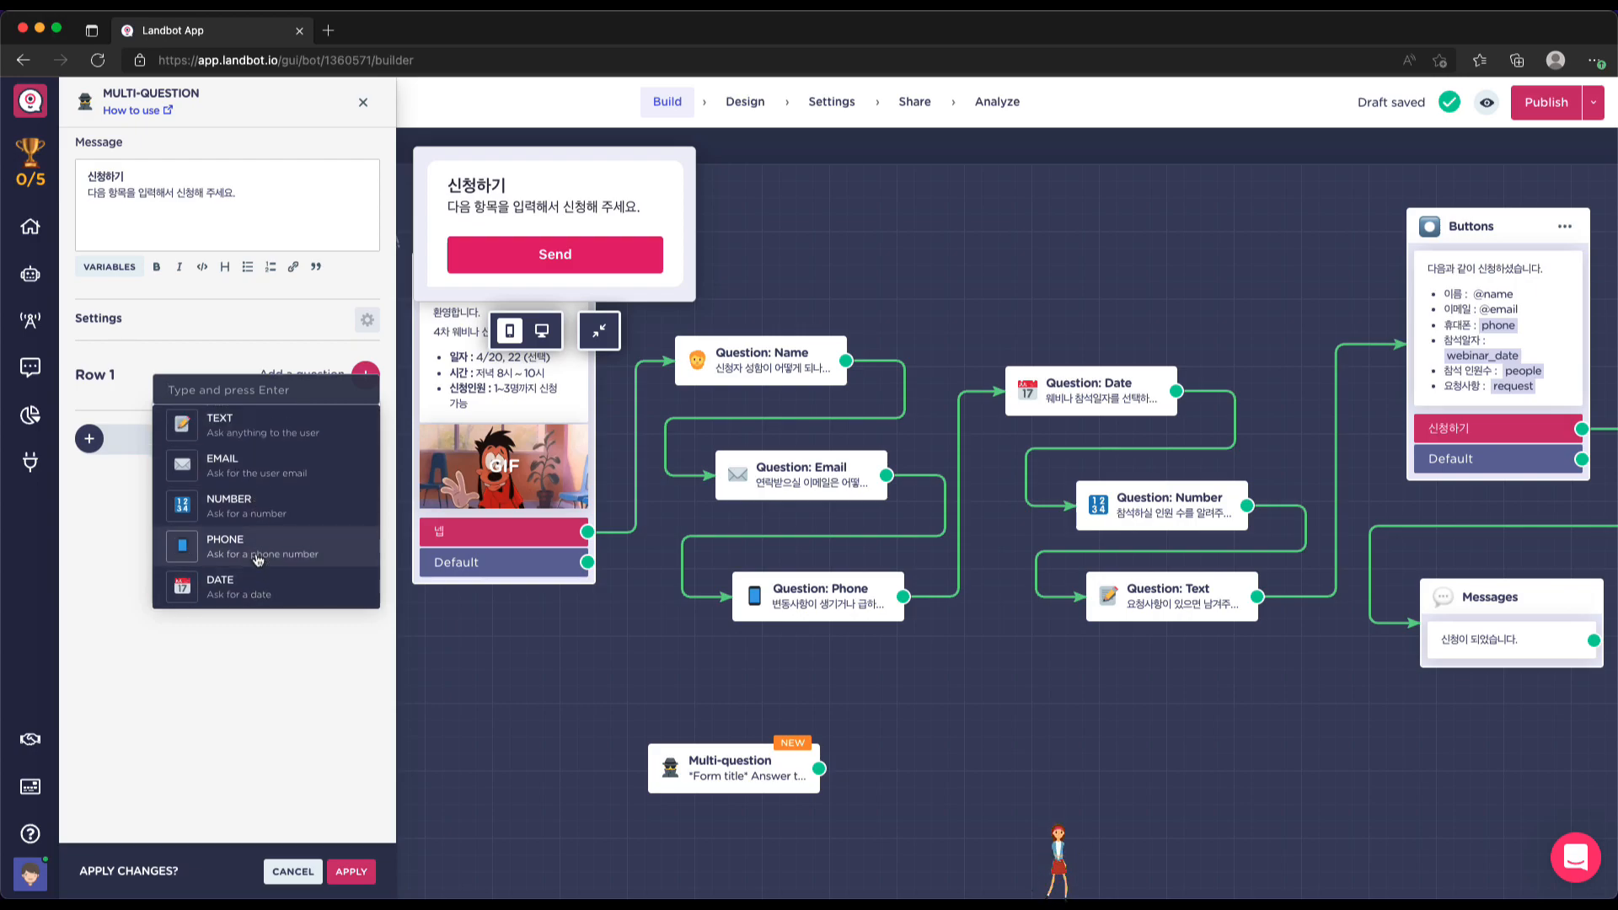
click(249, 428)
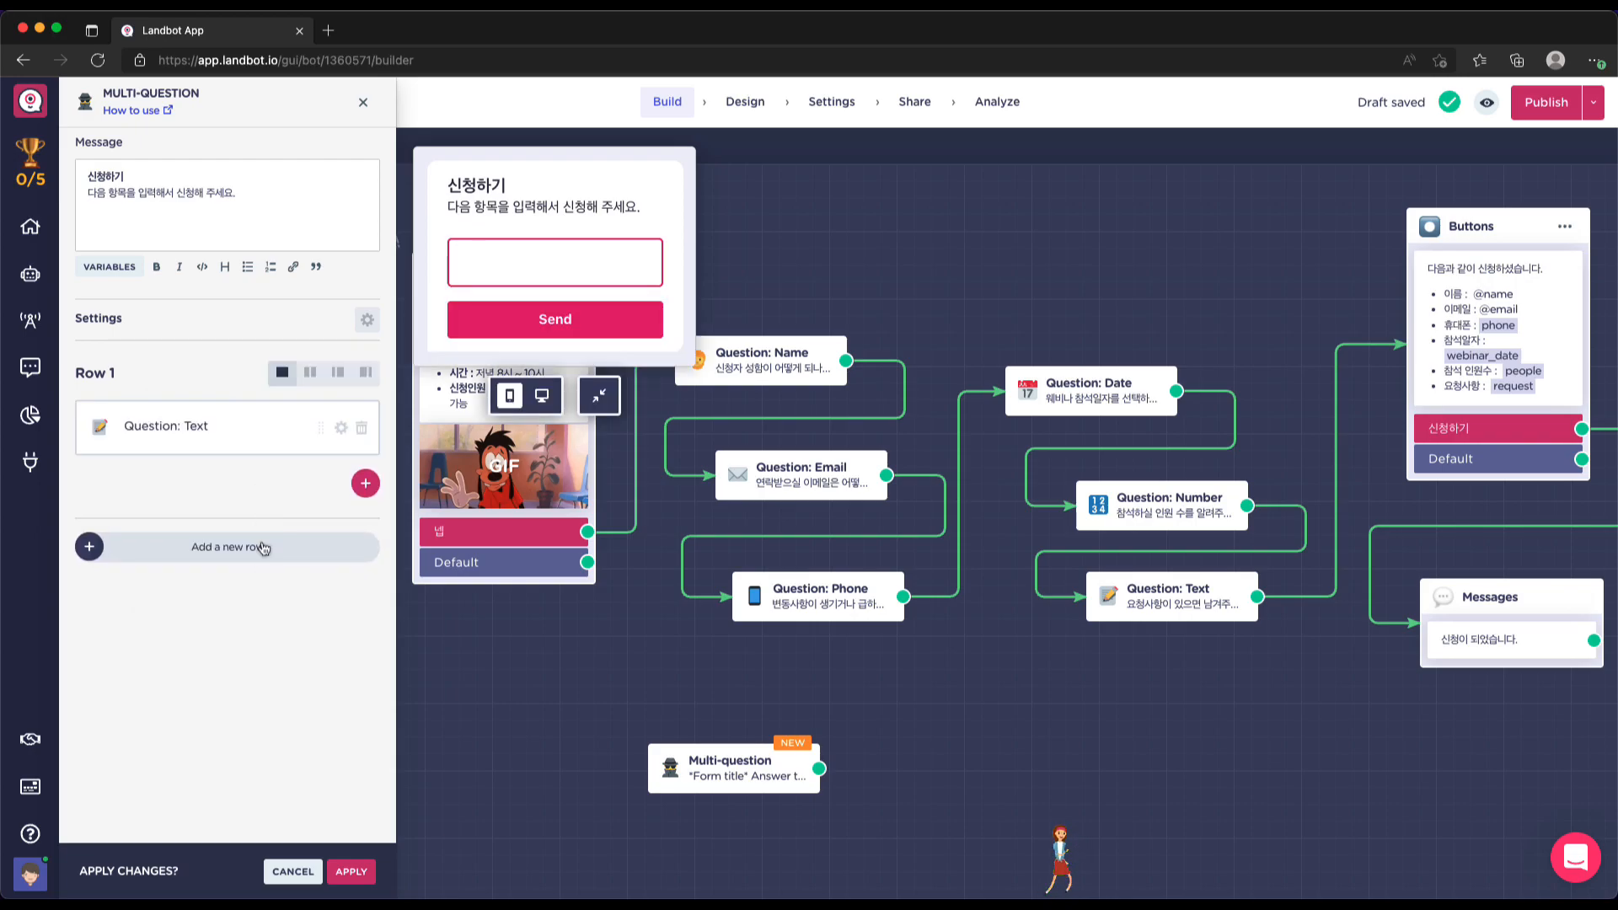
Label the Text question 이름 and mark it required
click(175, 429)
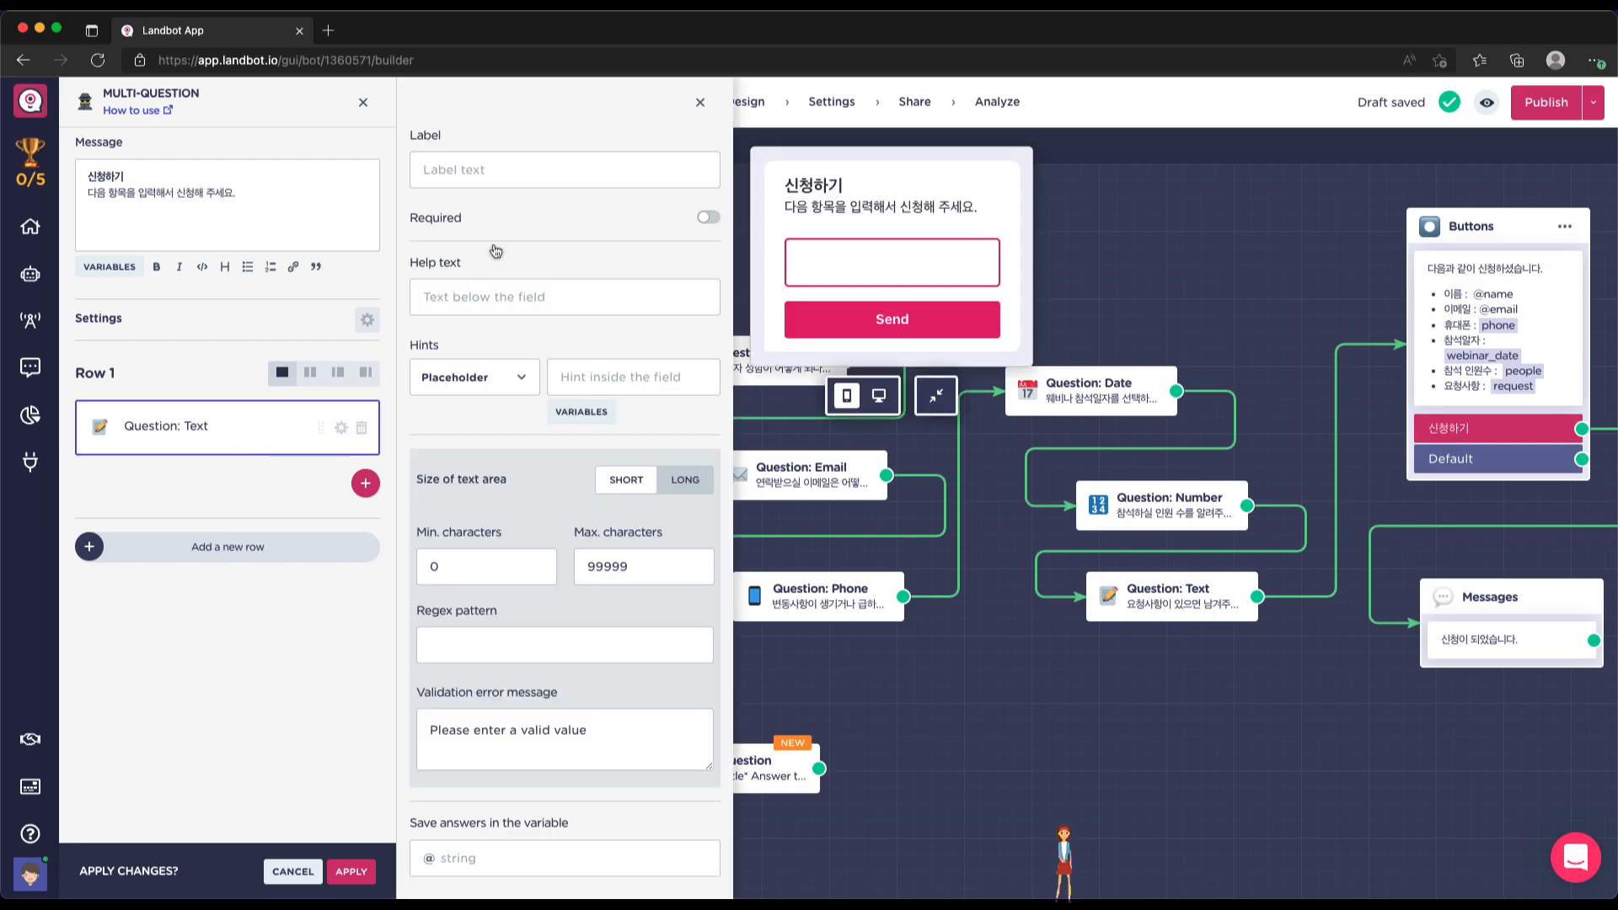
click(496, 170)
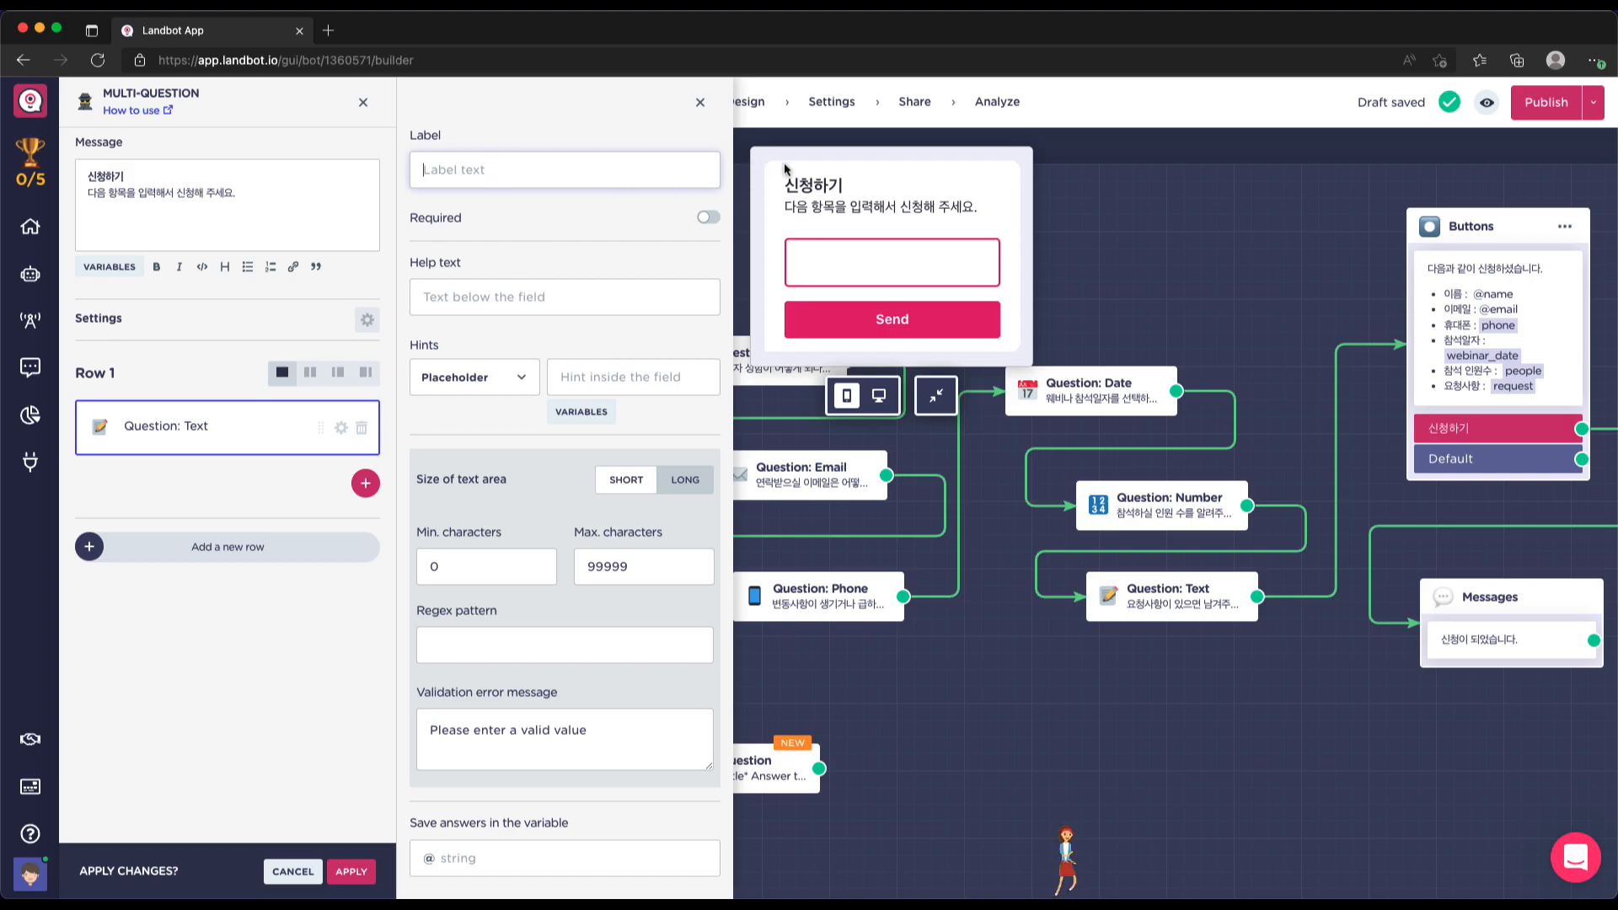
mouse_move(975, 489)
scroll(975, 488, down, 2)
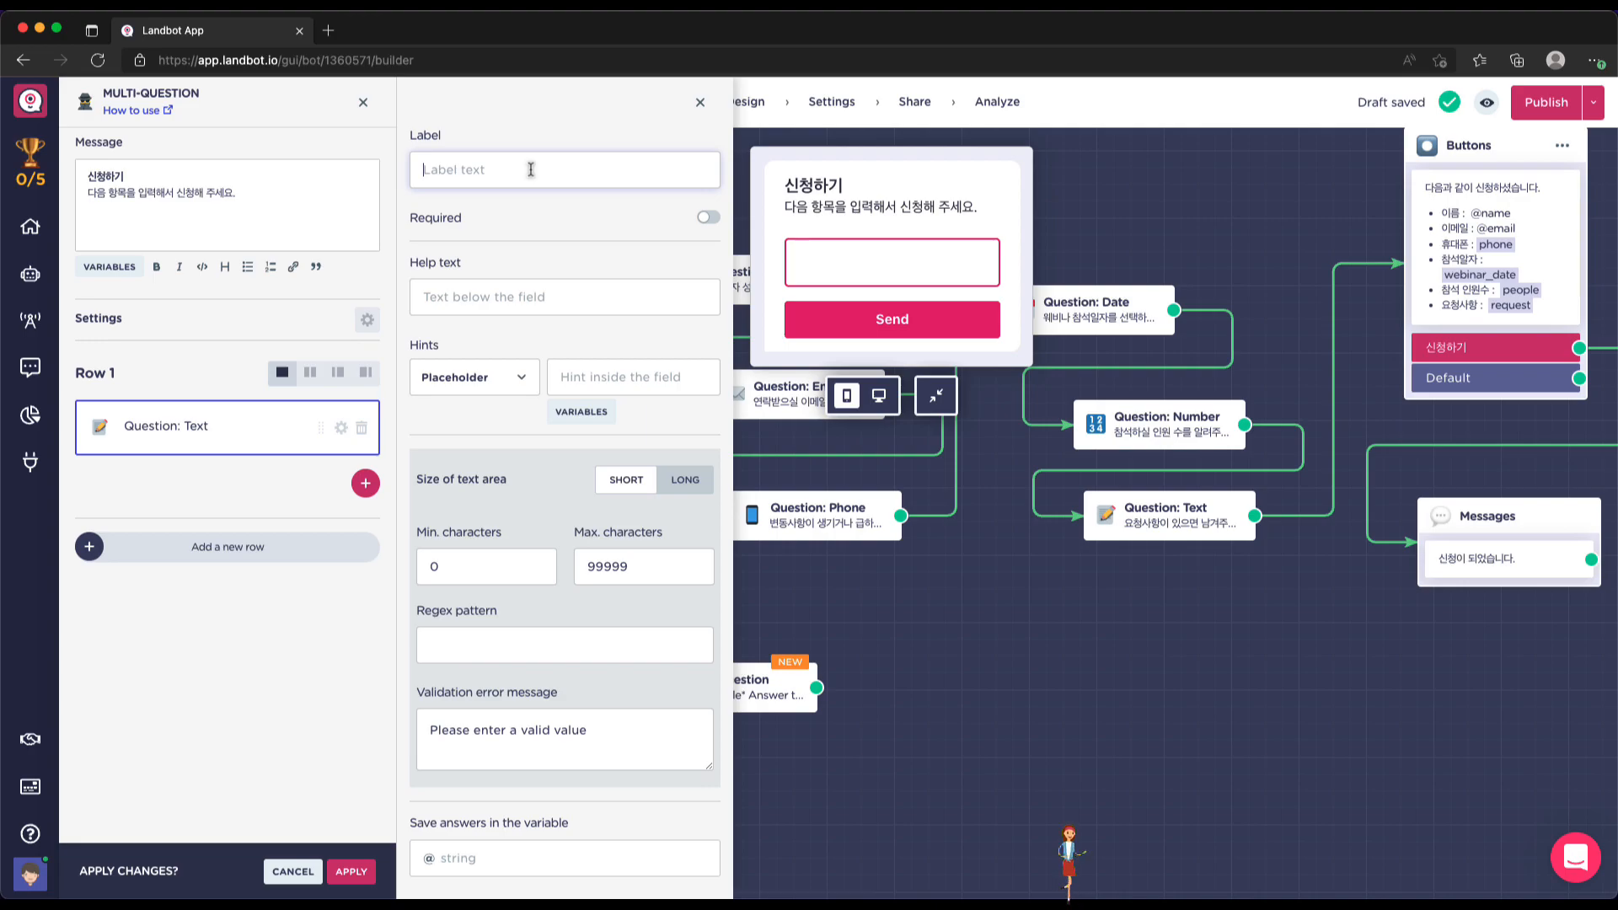
text(이름)
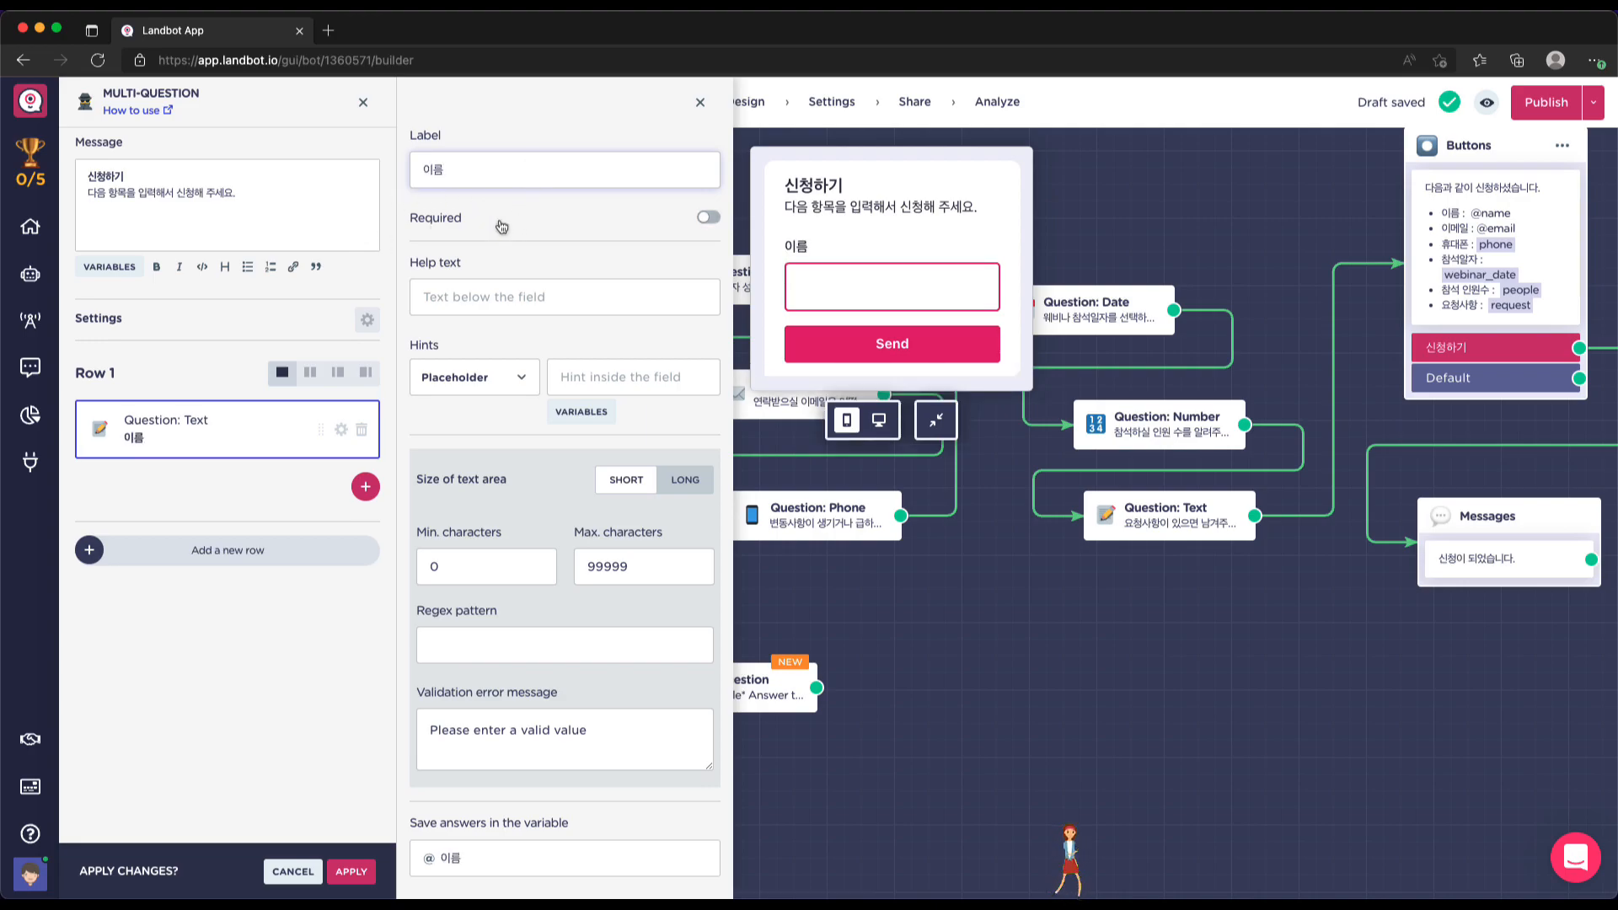
click(708, 217)
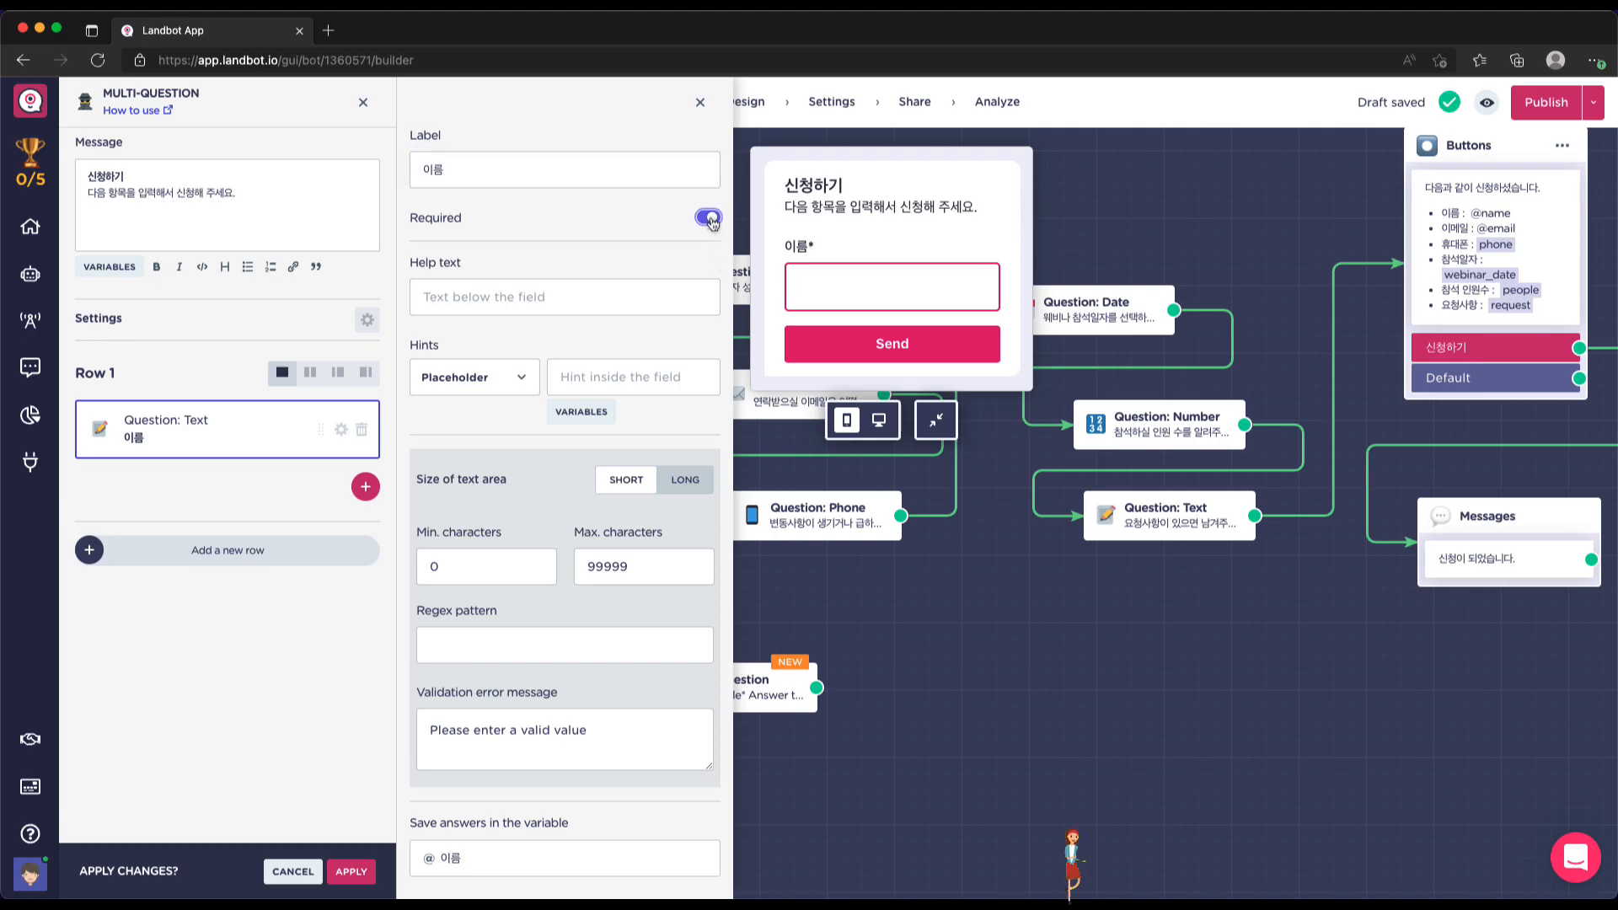
Add the help text '신청자의 실명을 입력해 주세요.' to the 이름 question
click(522, 296)
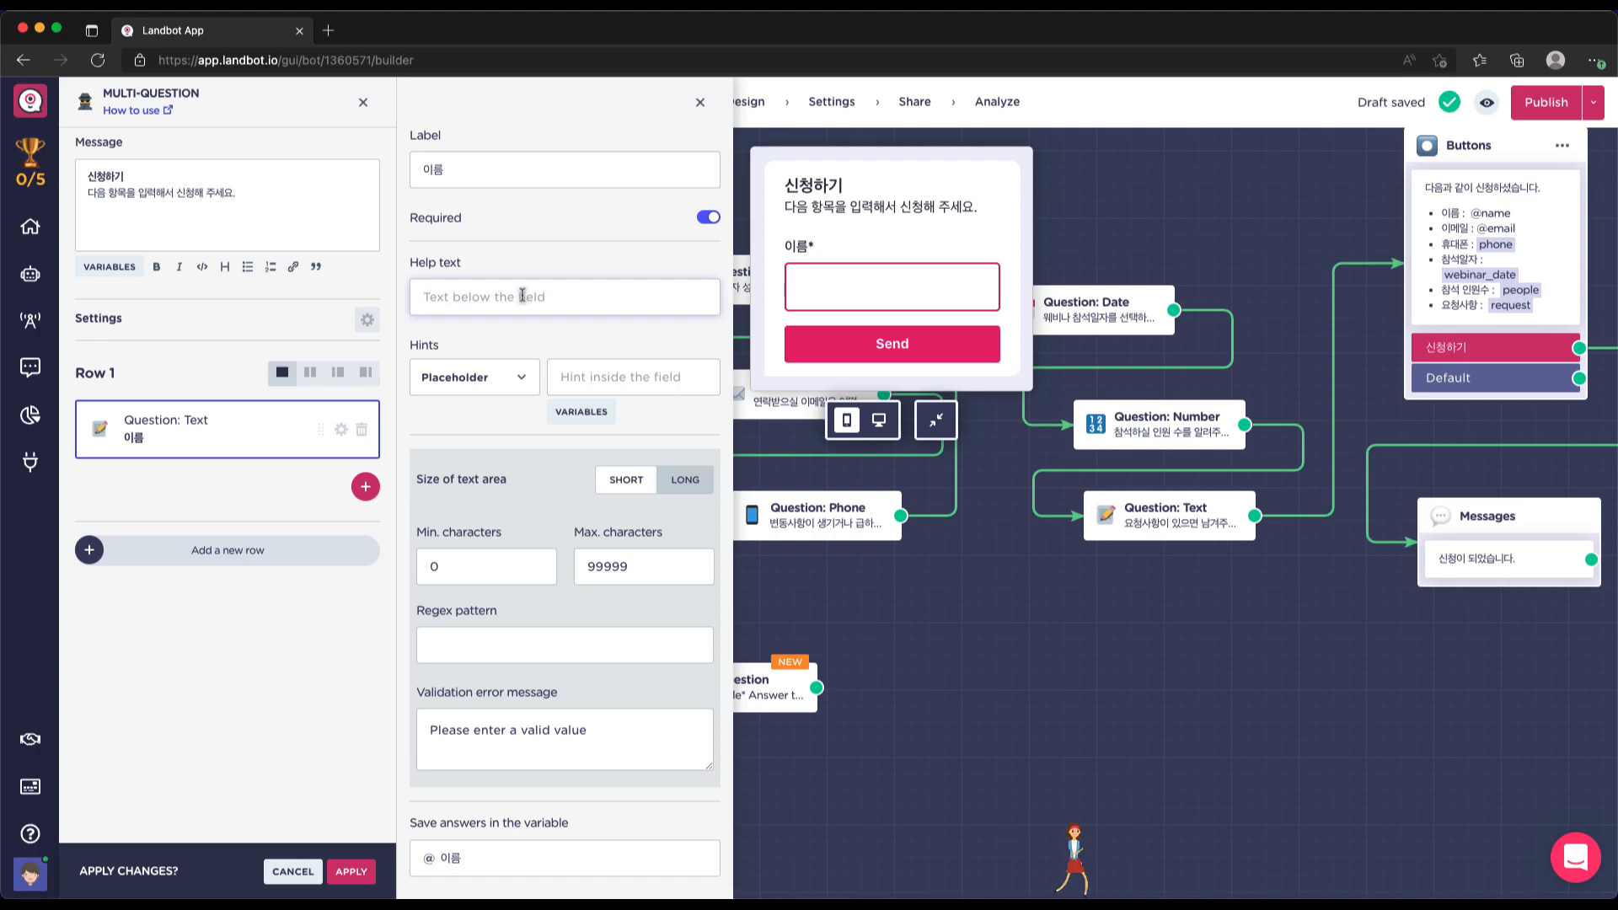
text(시)
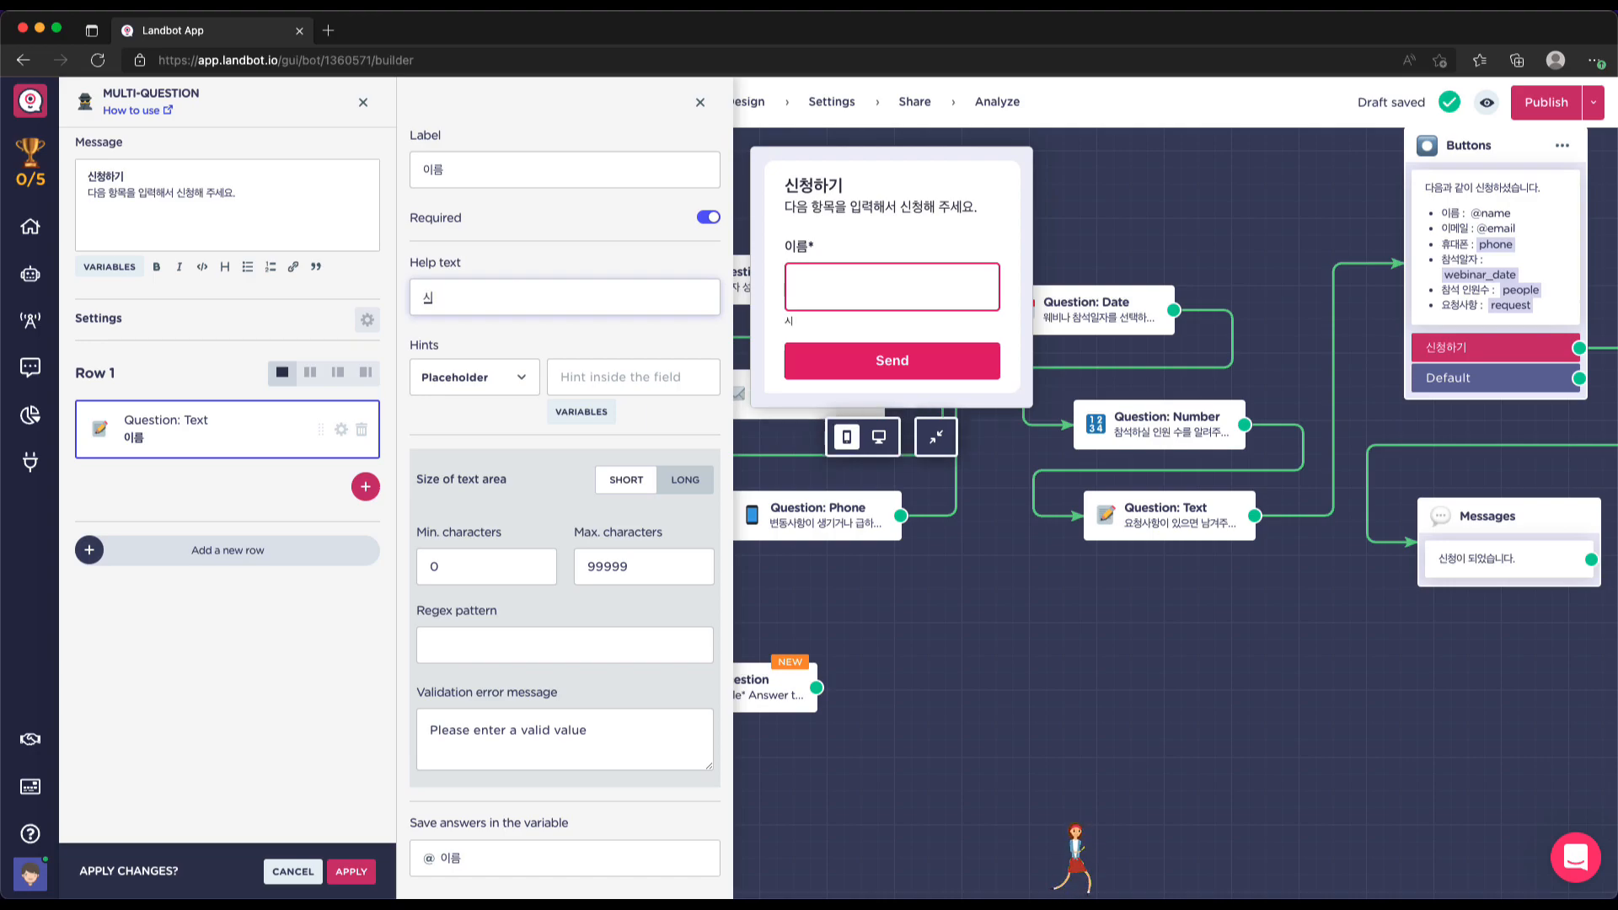
text(ㄹ며ㅇ을 입력해 ㅈ)
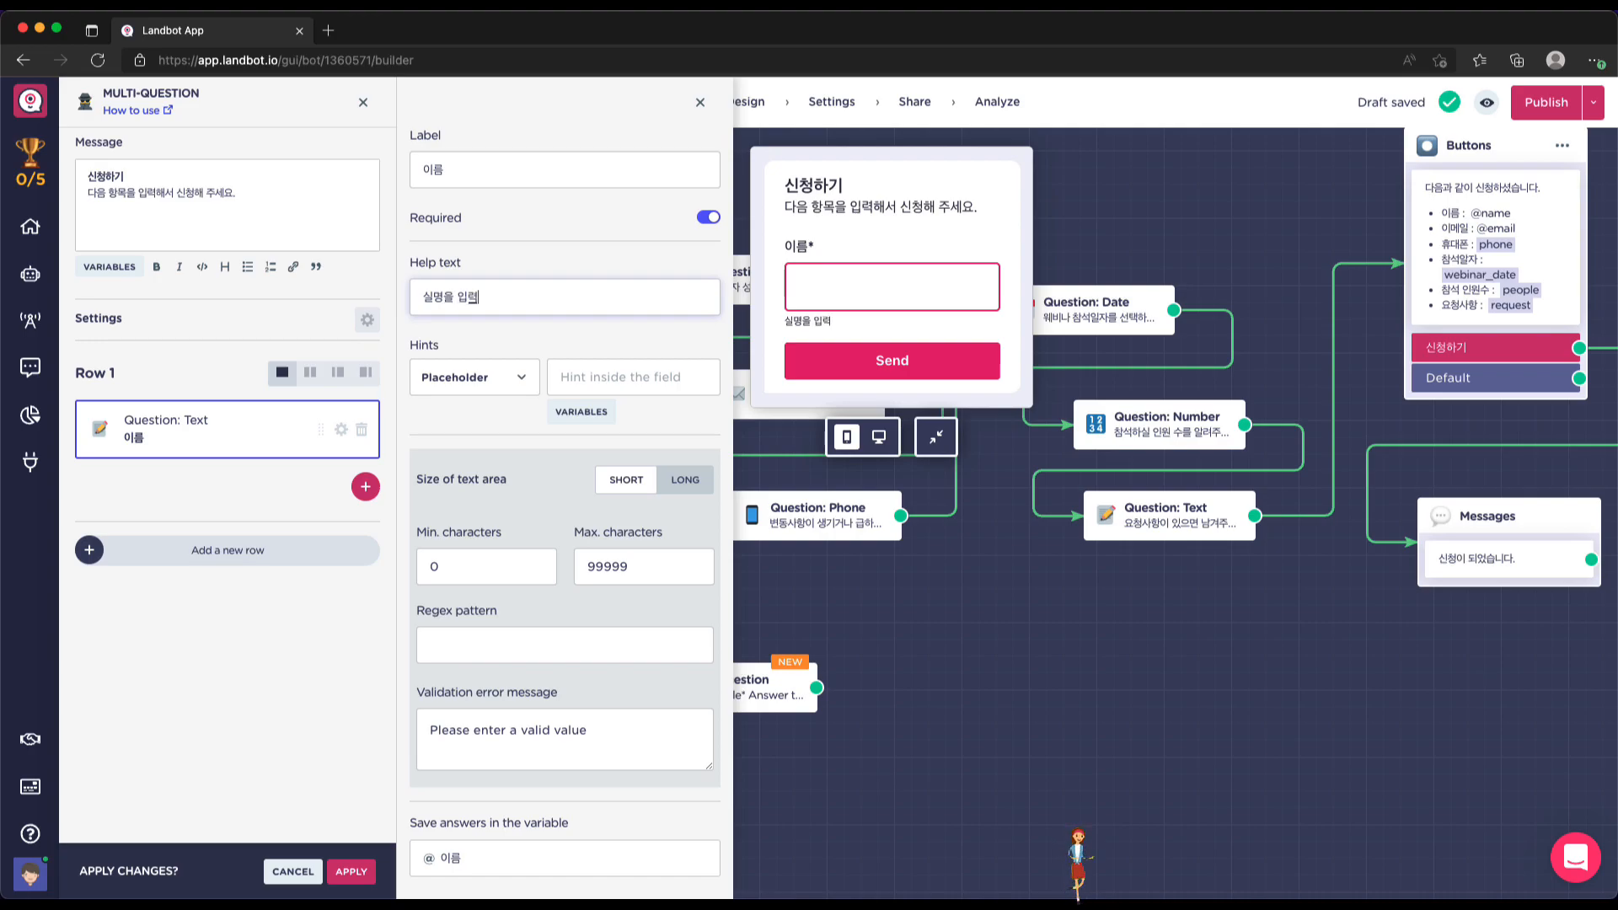
text(ㅜ세요.)
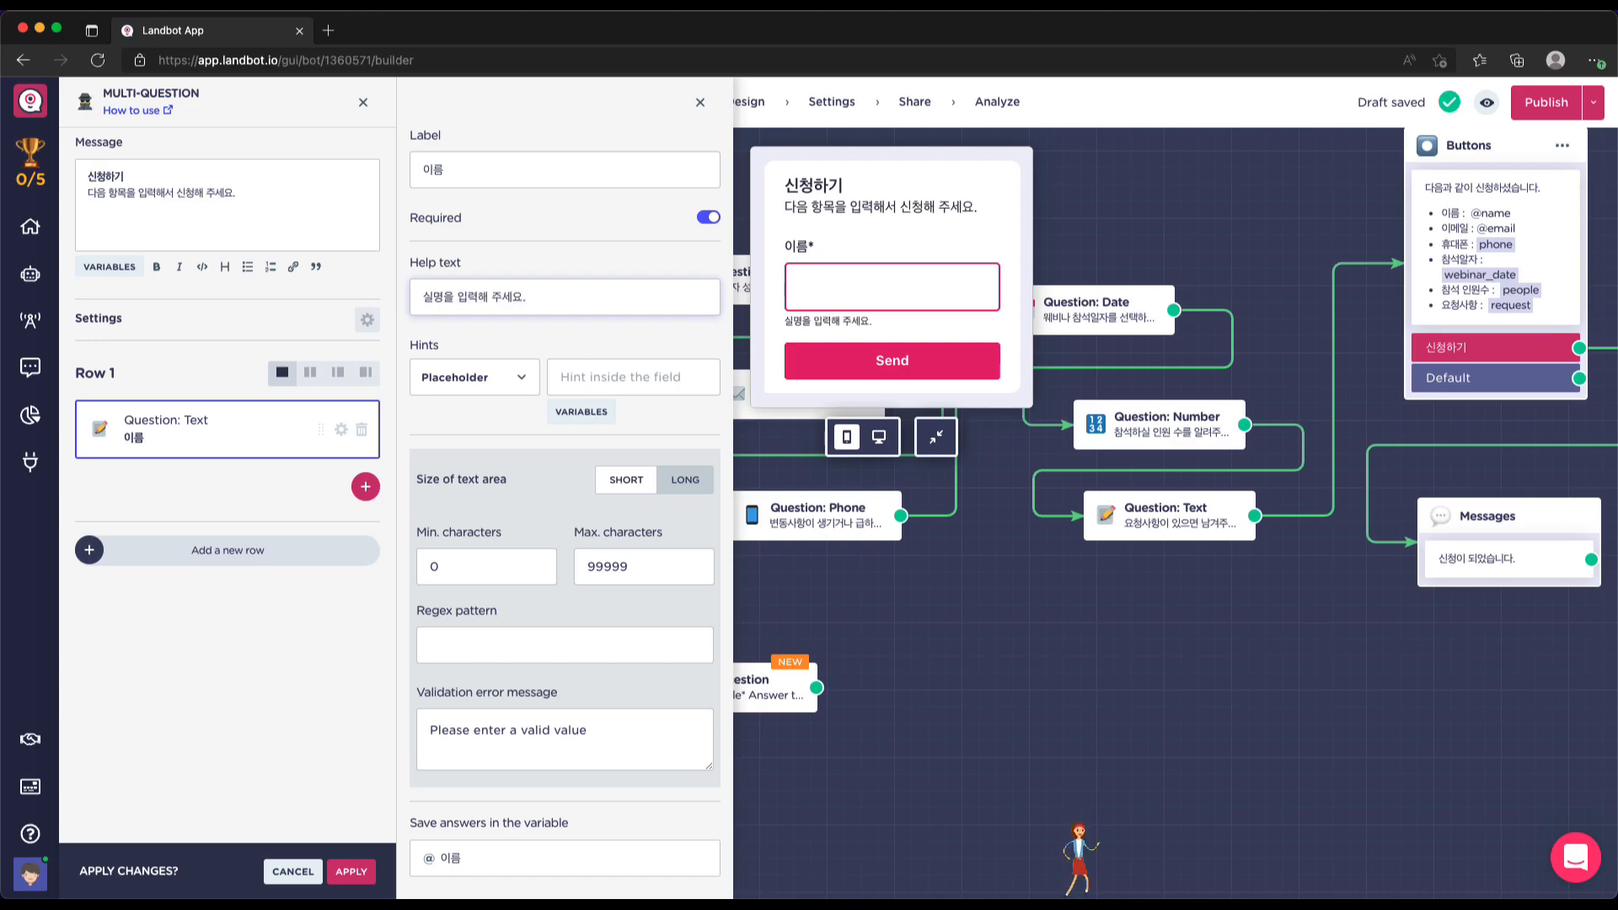
text(신청하사)
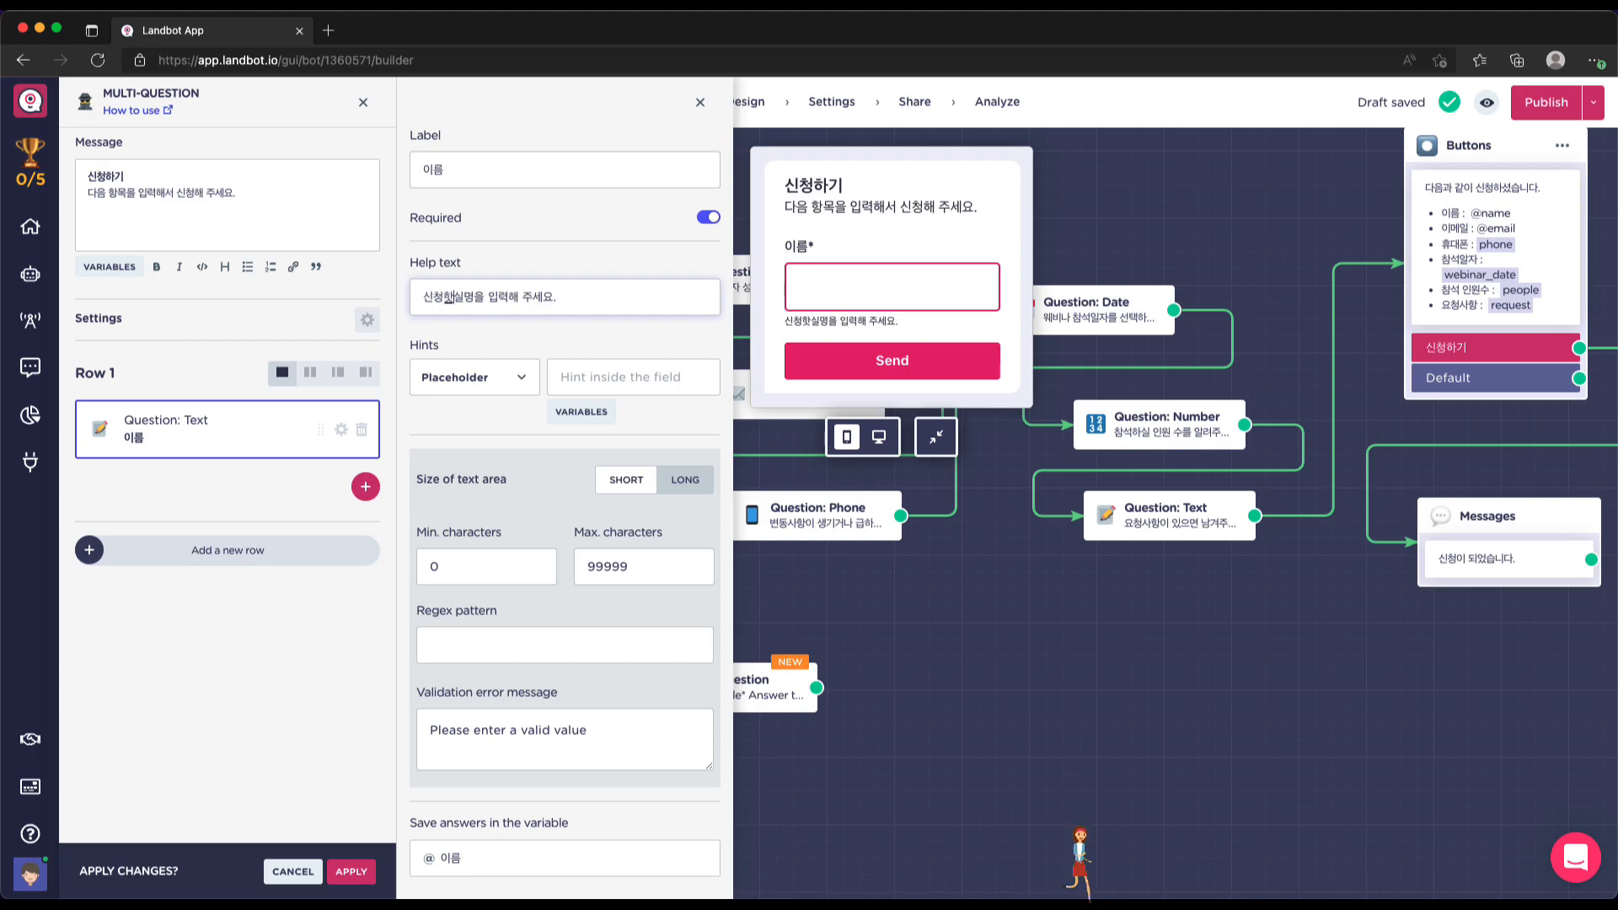
key(BackSpace)
key(BackSpace)
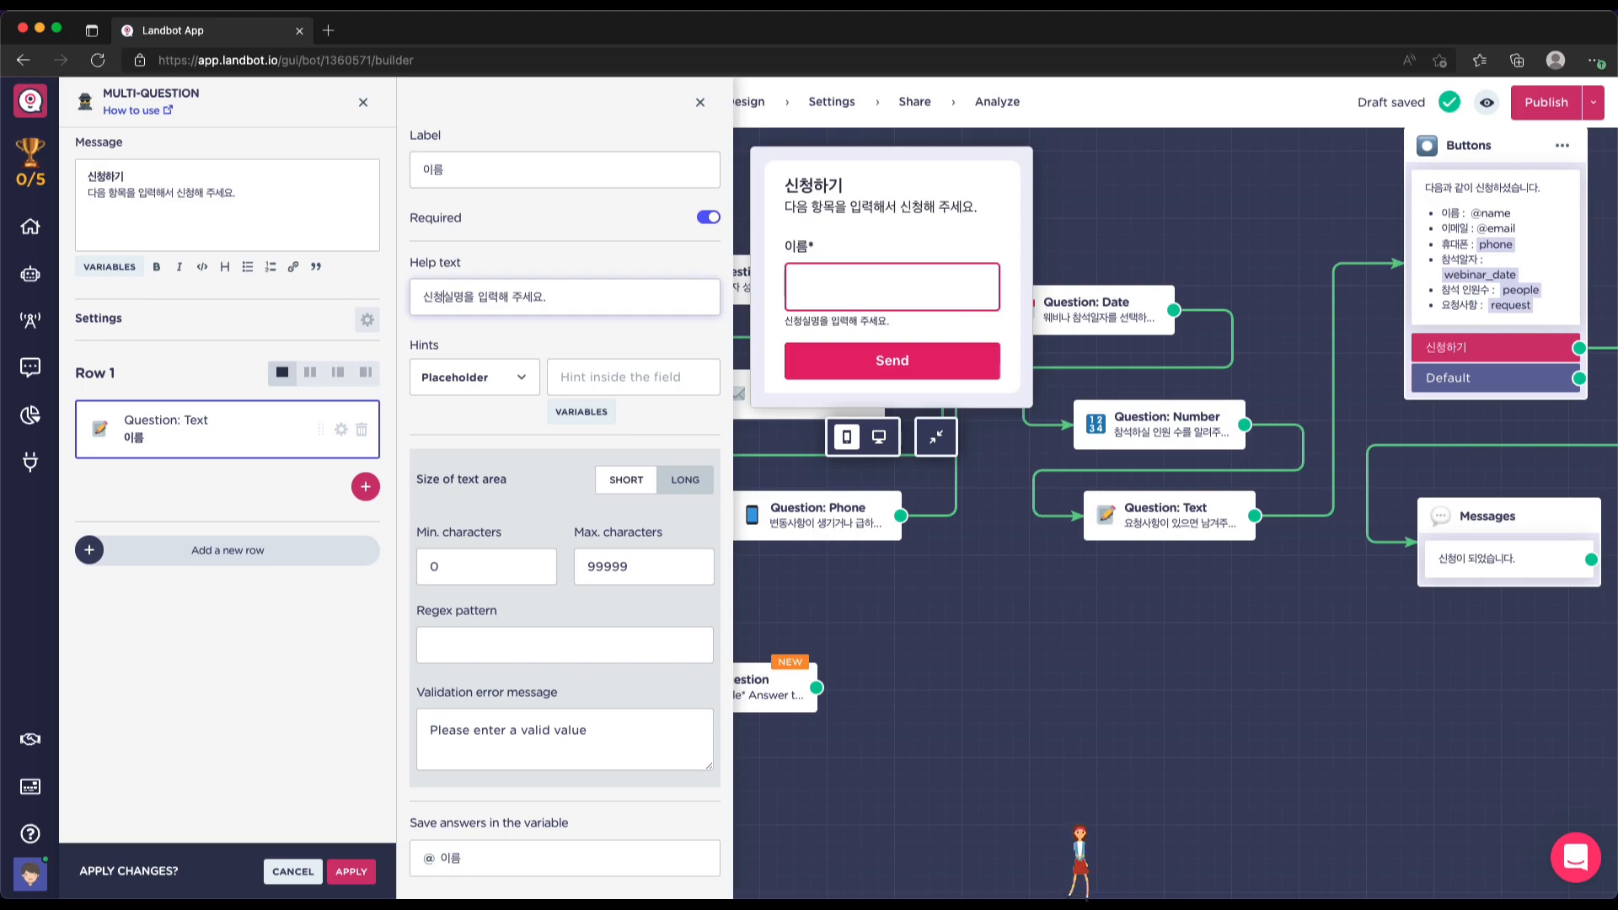
text(자의)
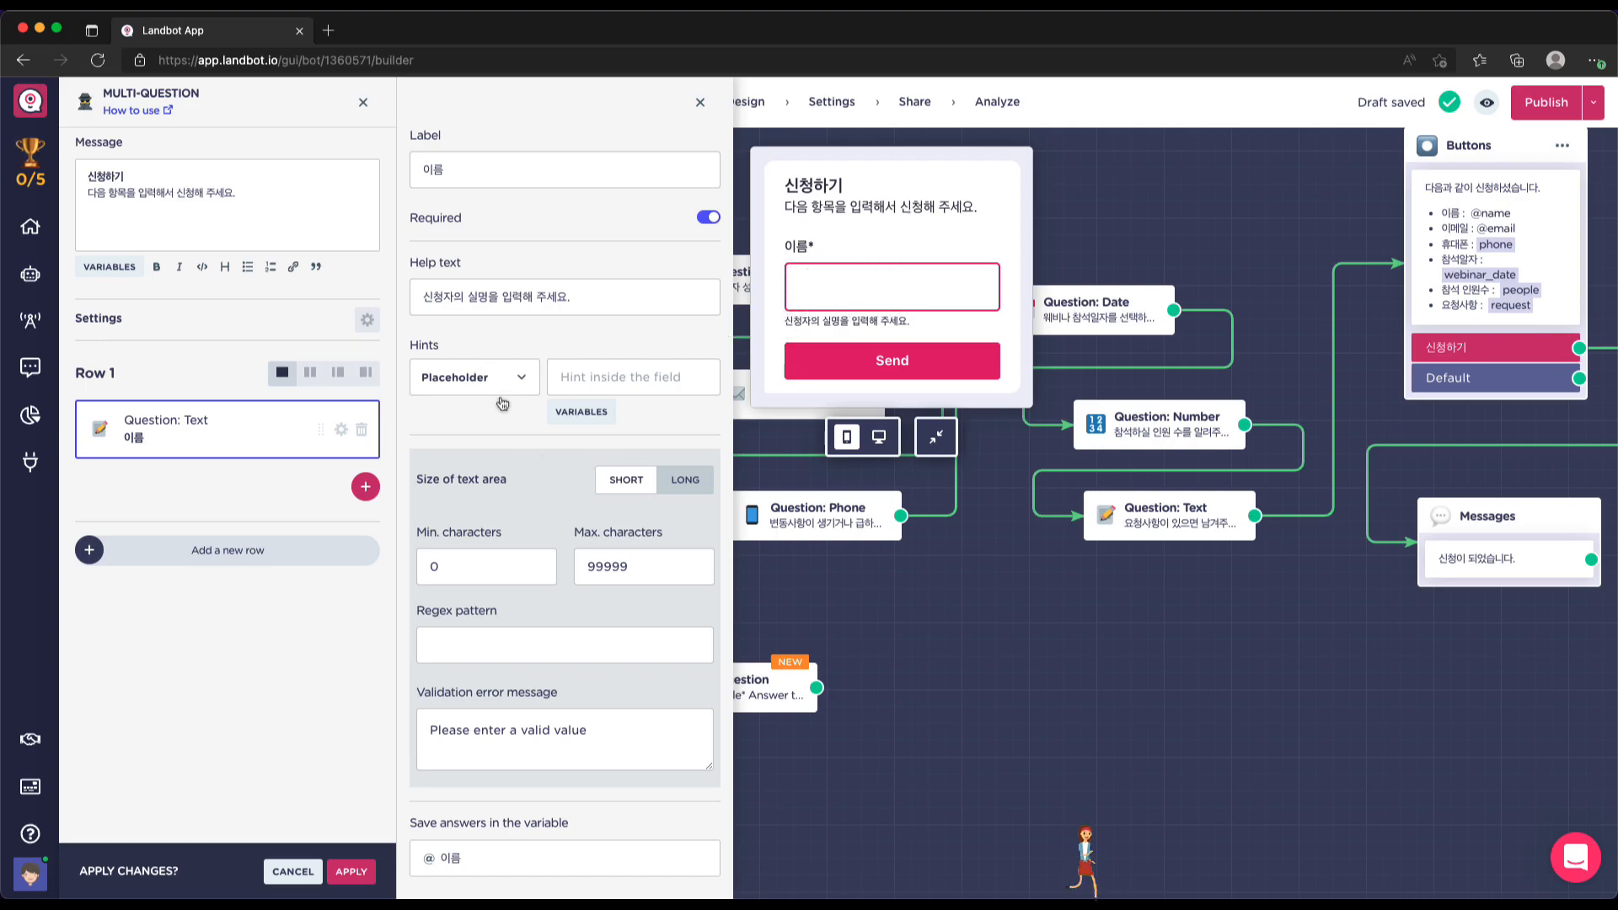
click(571, 378)
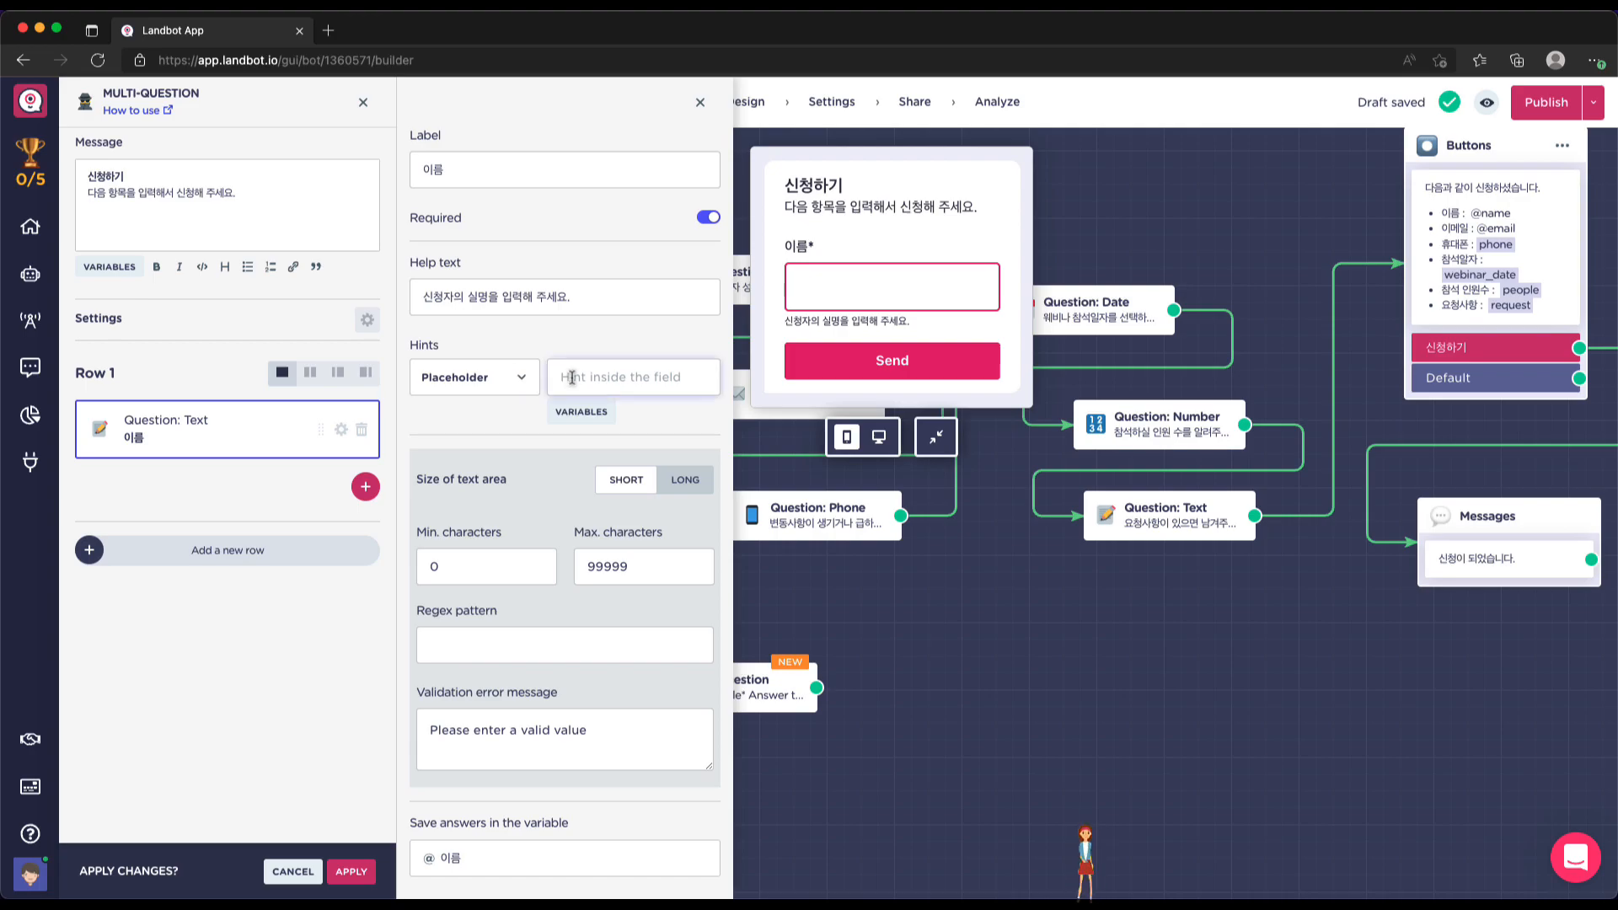
Set the name field's placeholder hint to 홍길동, trying LONG then keeping SHORT
text(g)
key(BackSpace)
key(BackSpace)
text(홍길동)
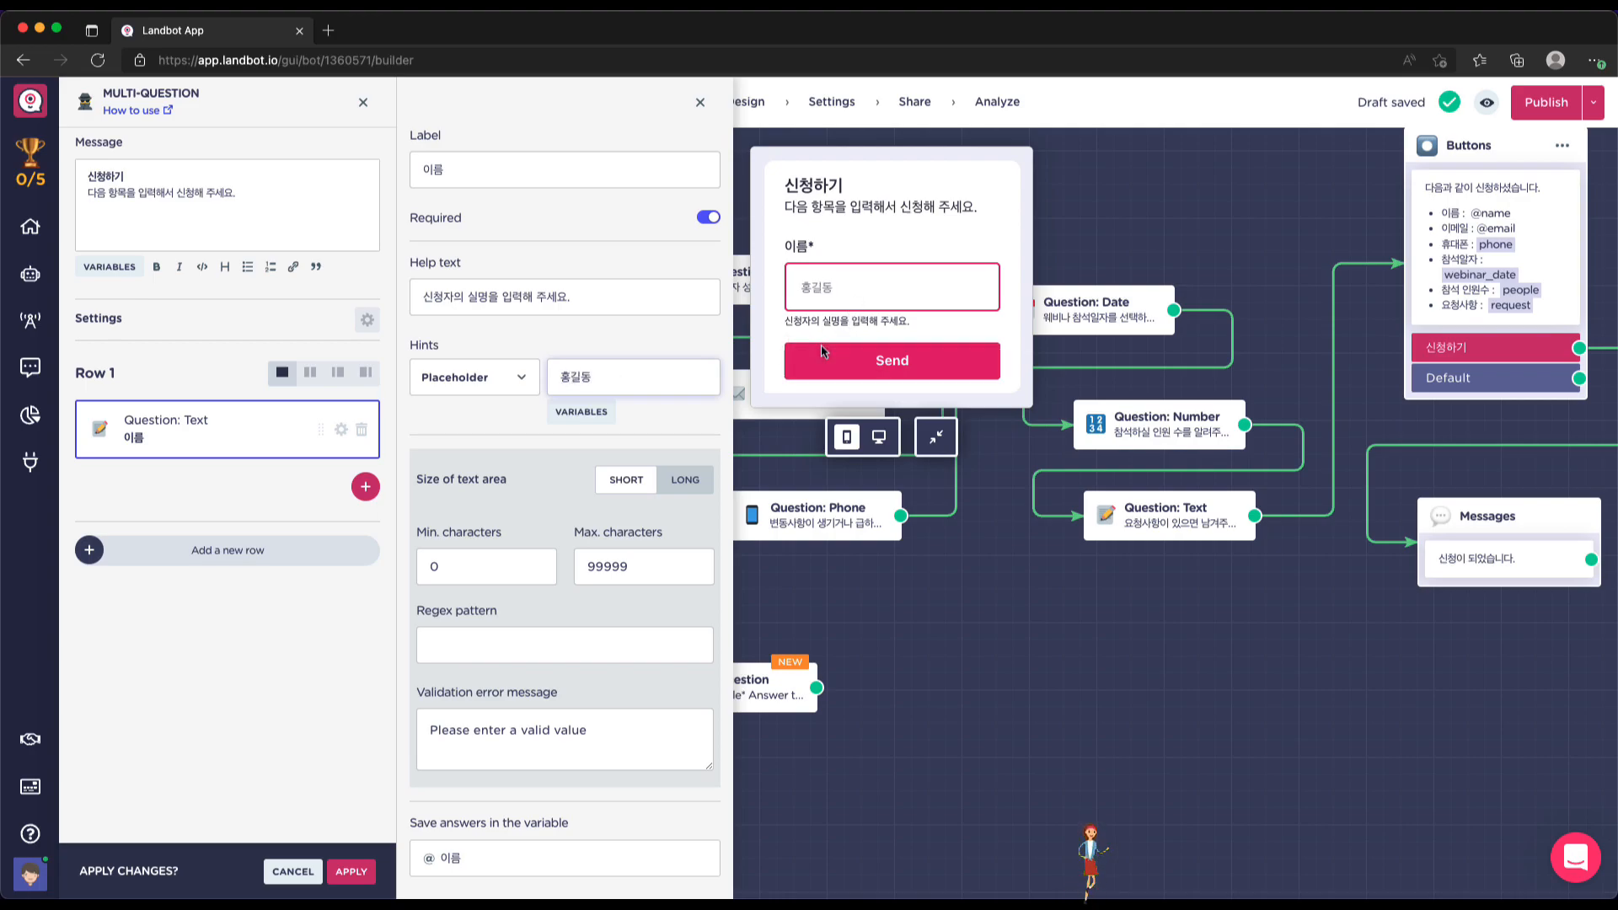
click(829, 291)
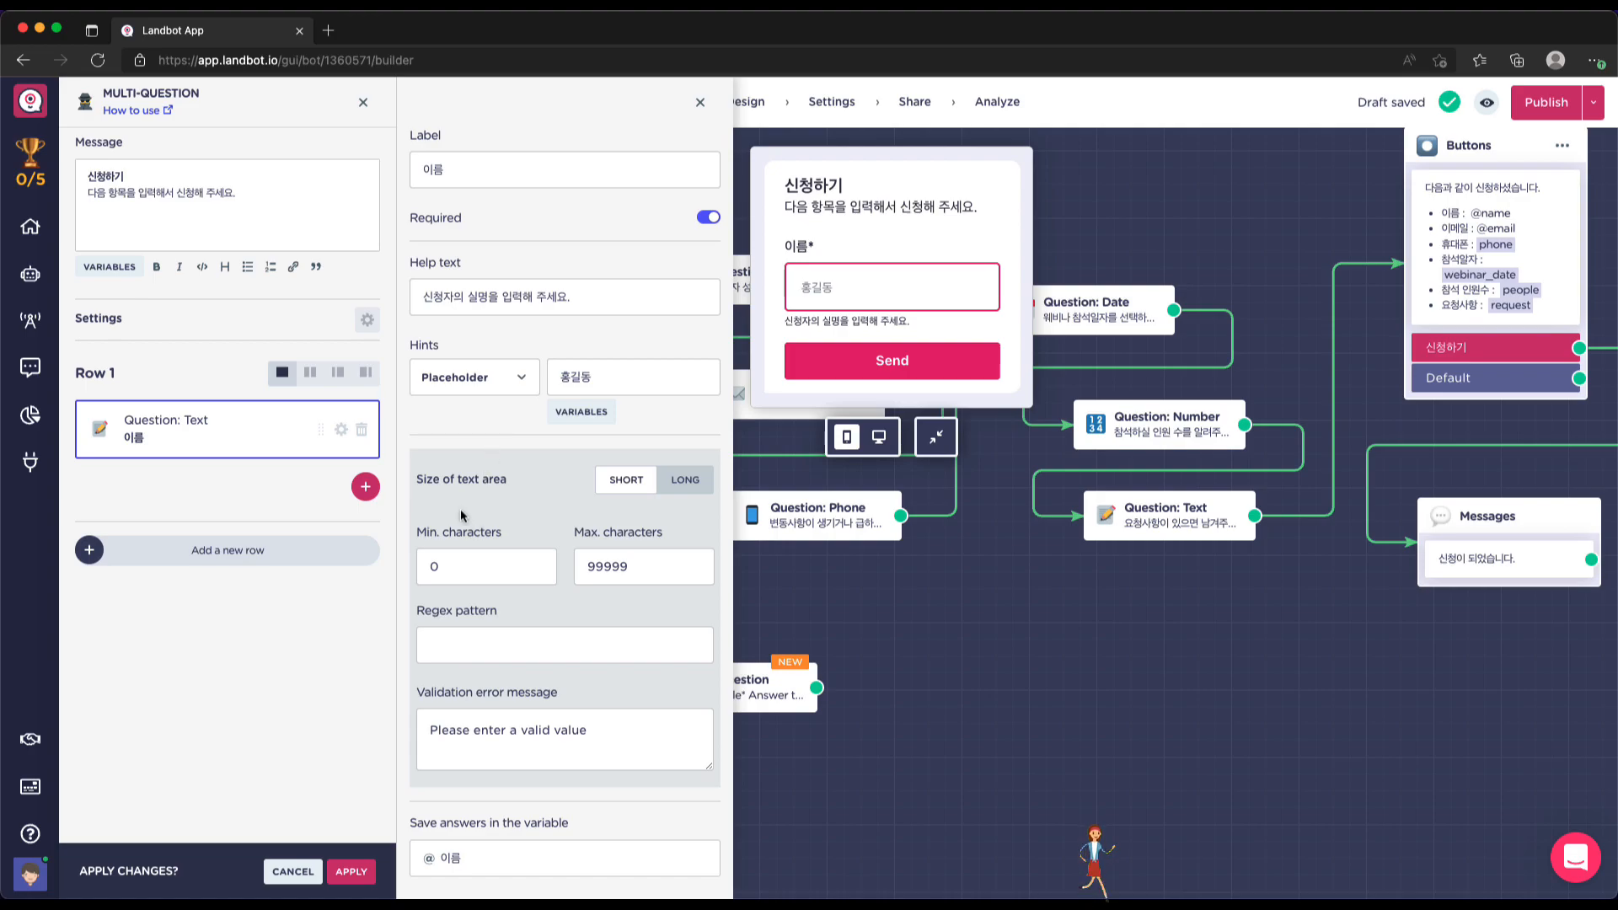
click(684, 483)
click(629, 482)
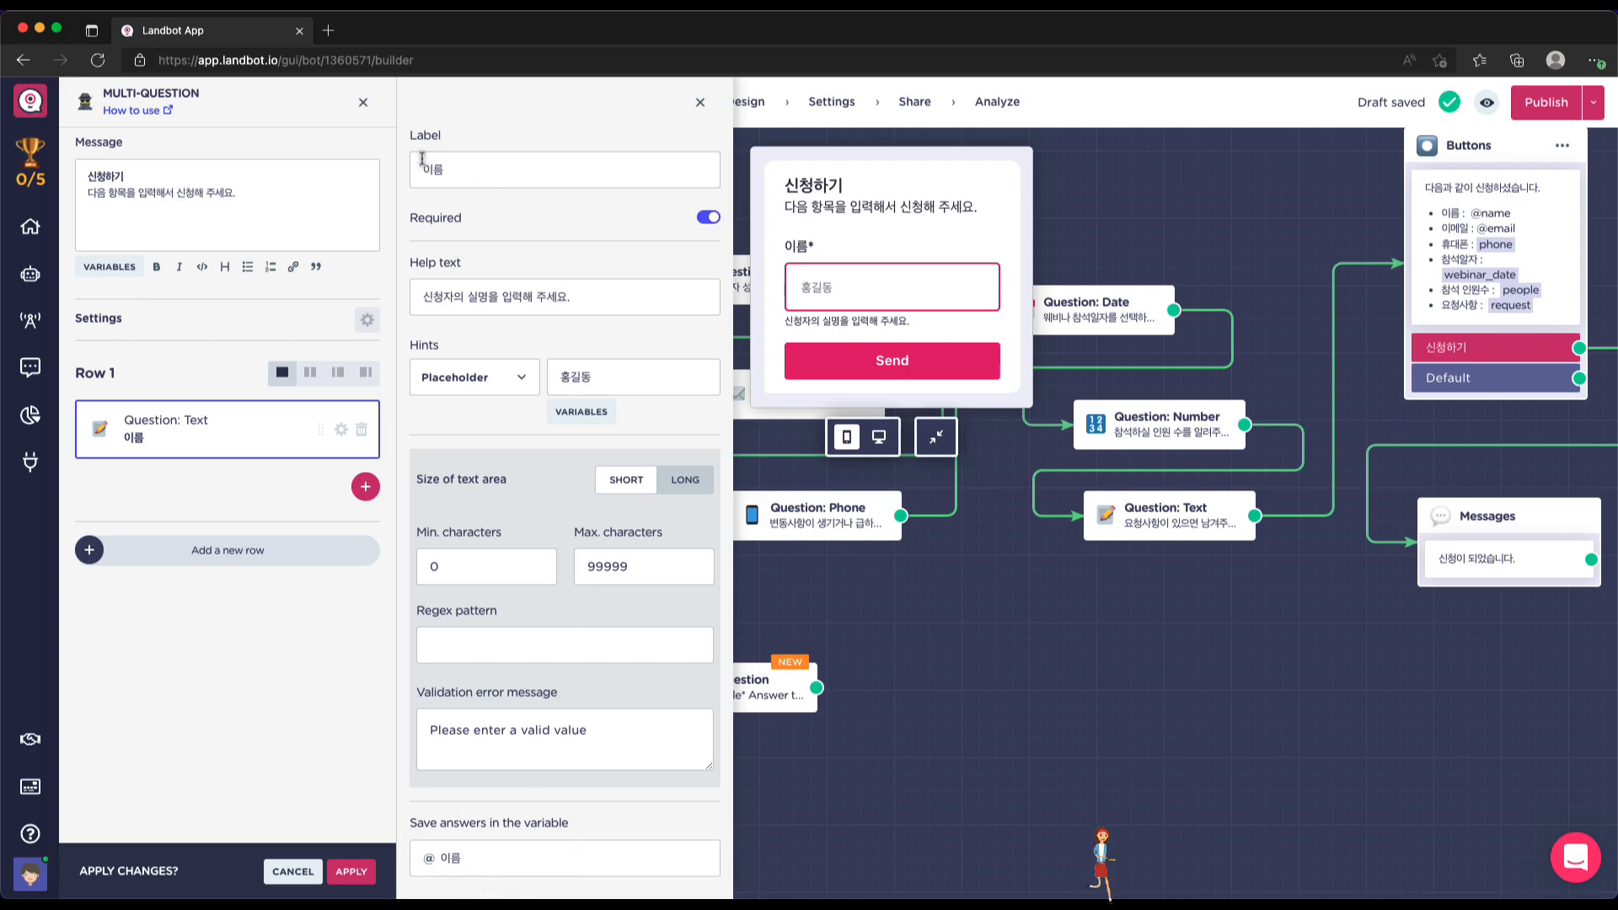
click(481, 861)
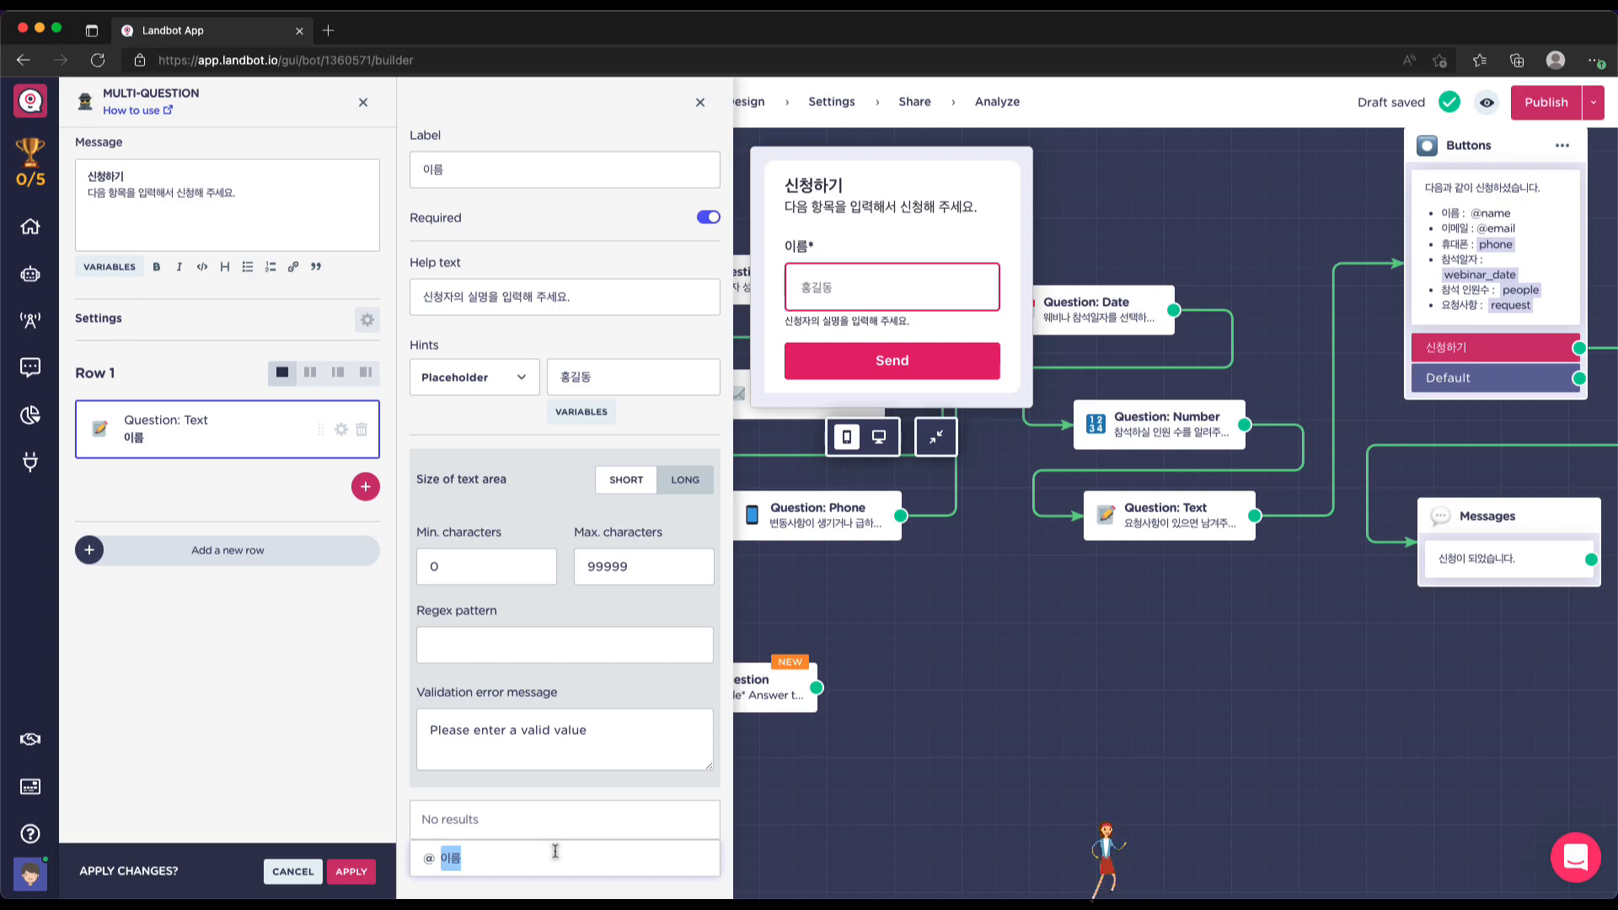
text(ㅍ)
text(name)
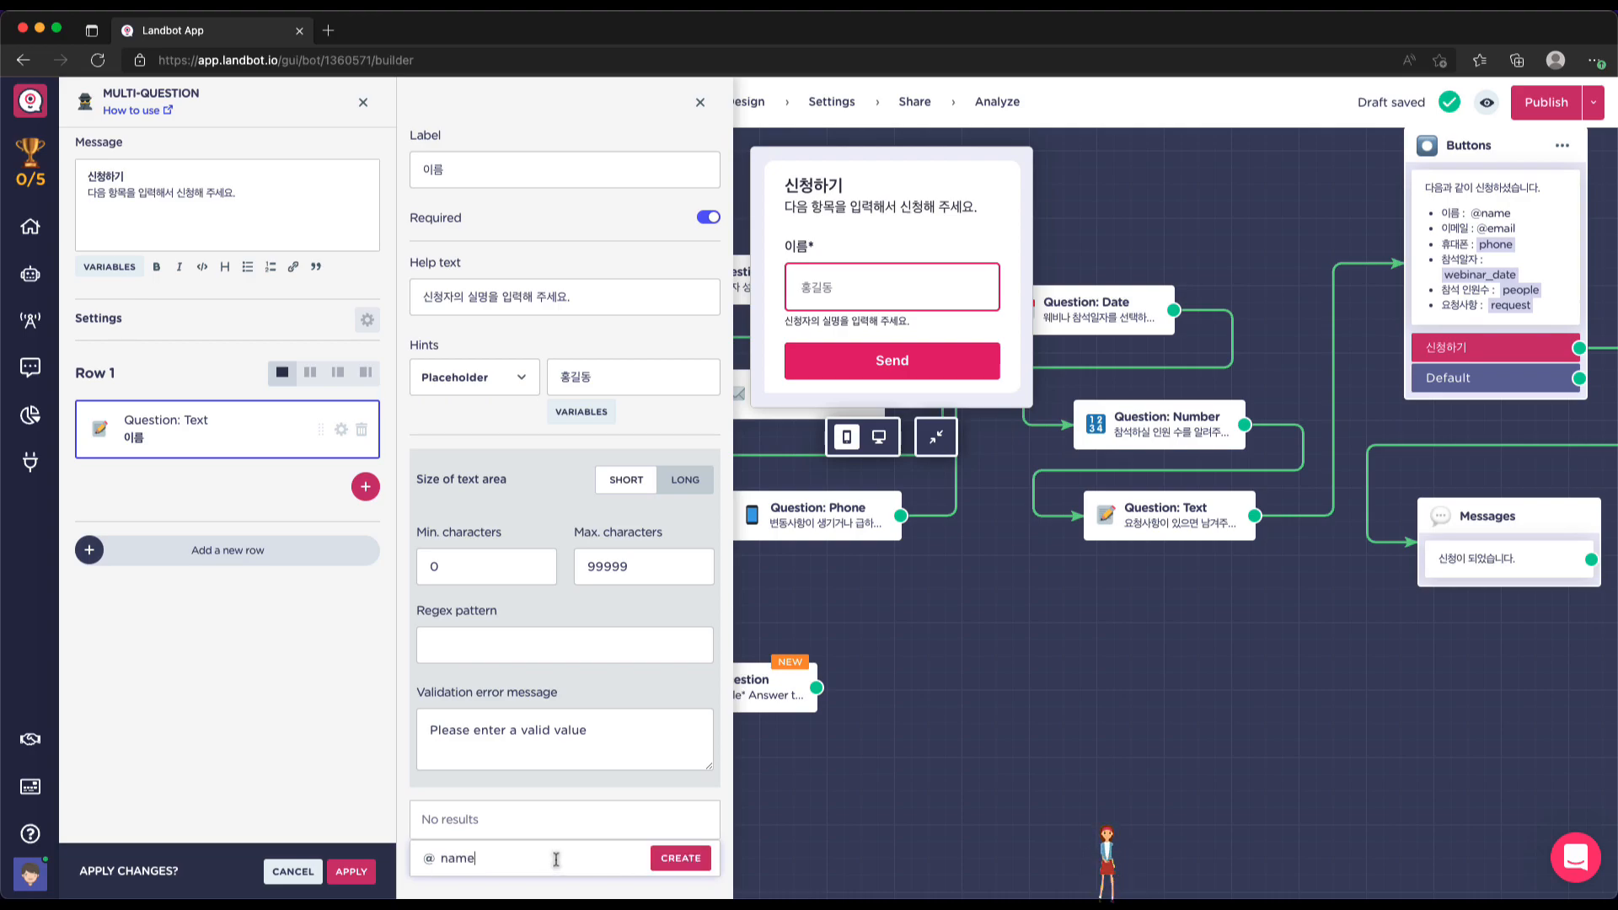
click(682, 859)
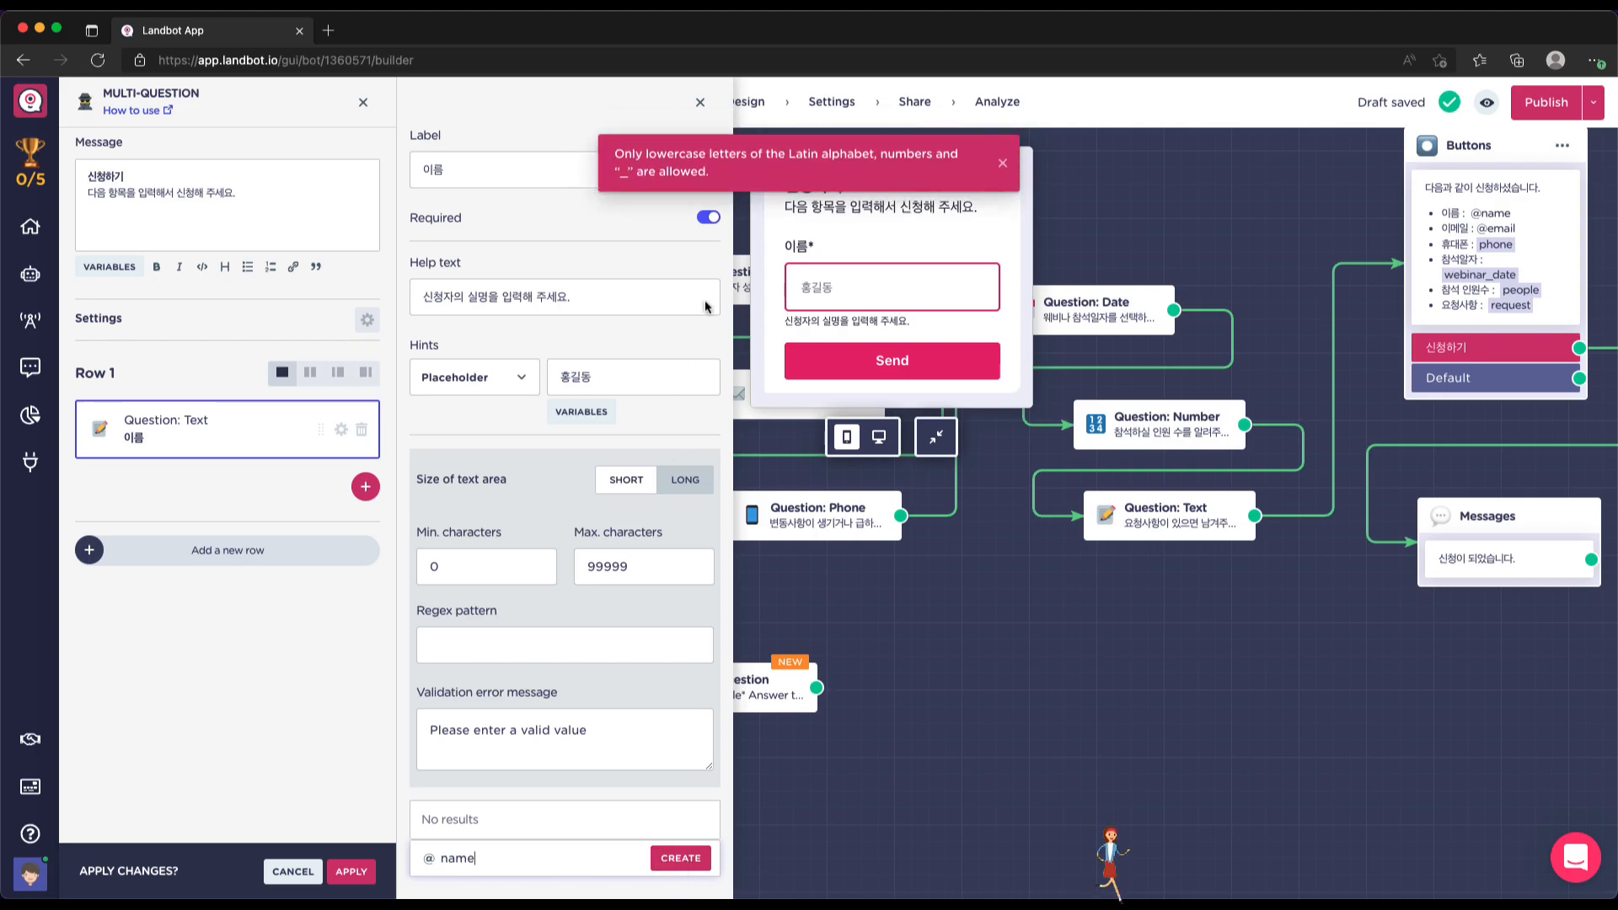
click(527, 824)
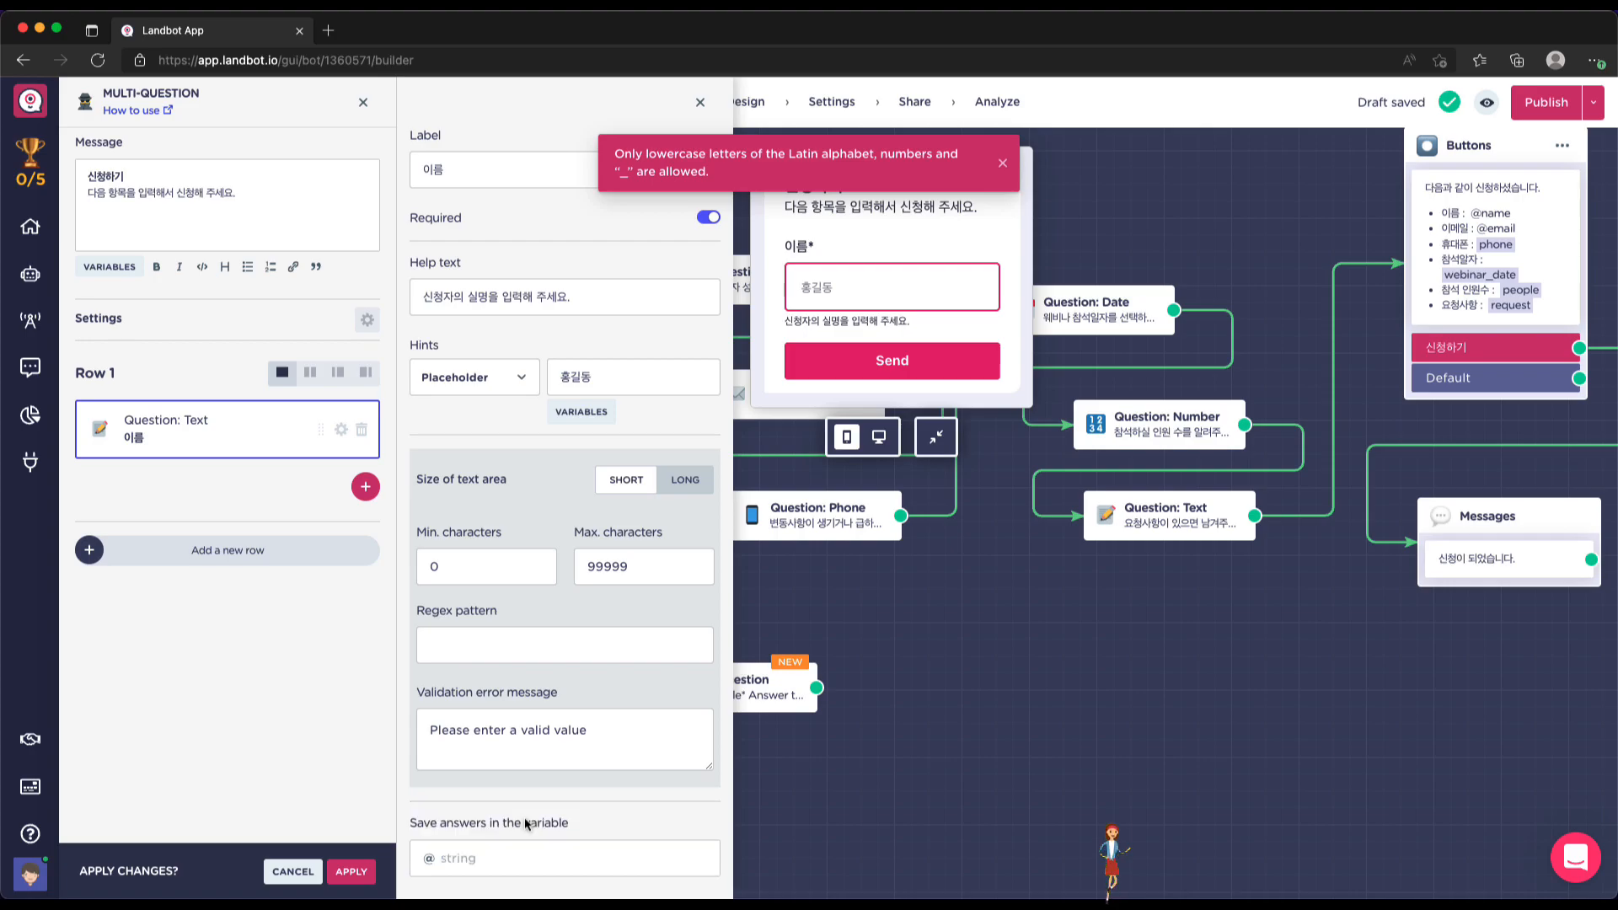
click(500, 857)
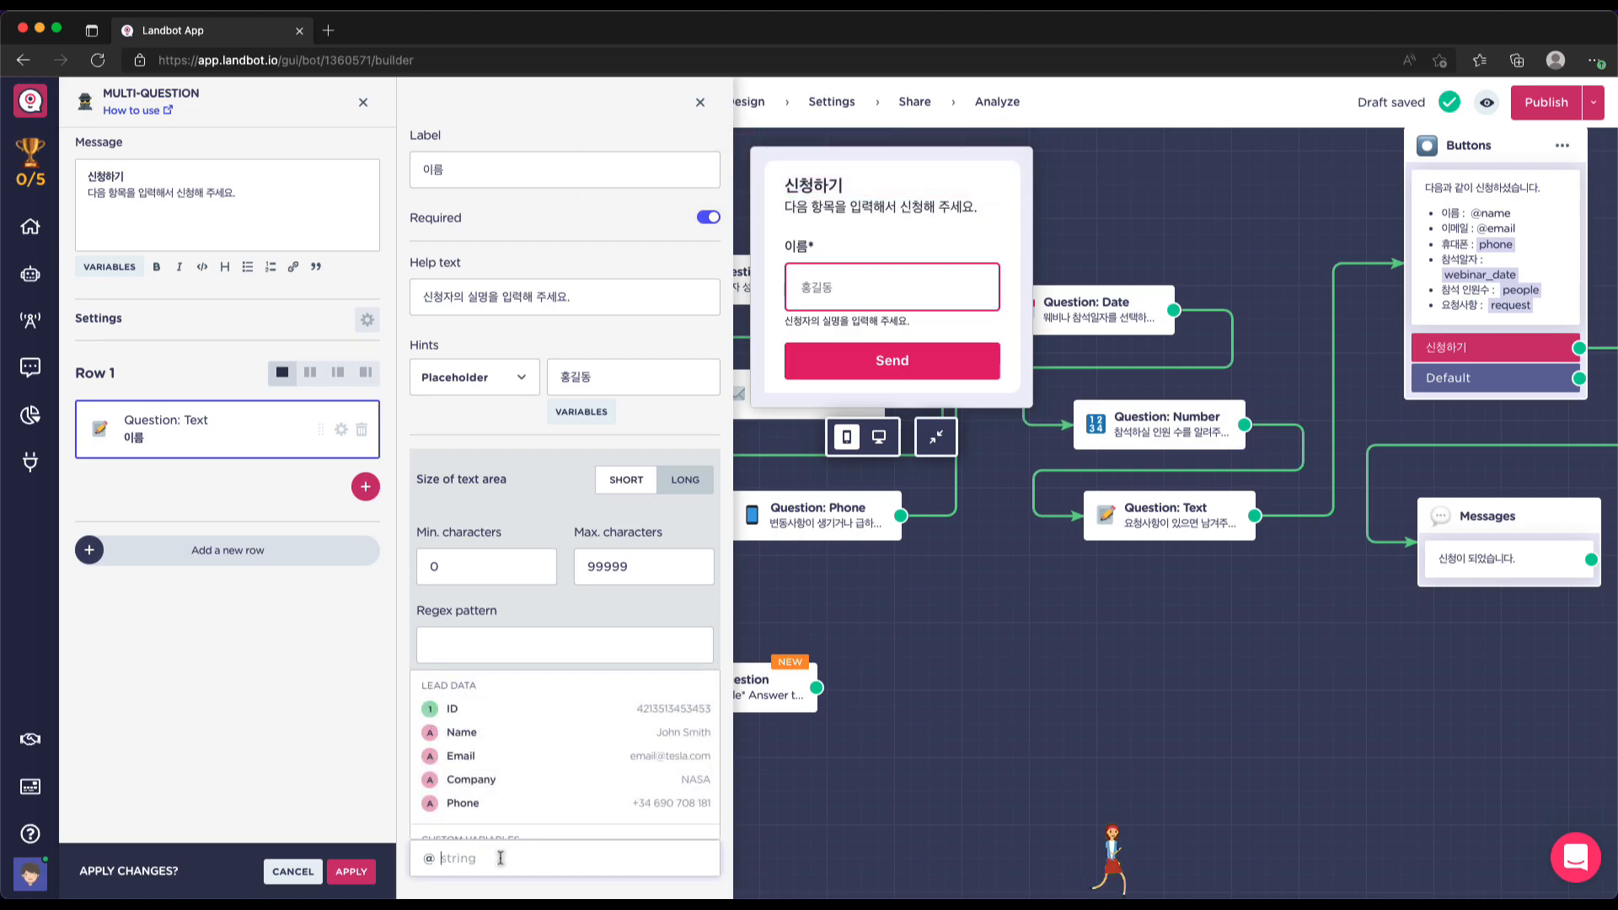
click(468, 732)
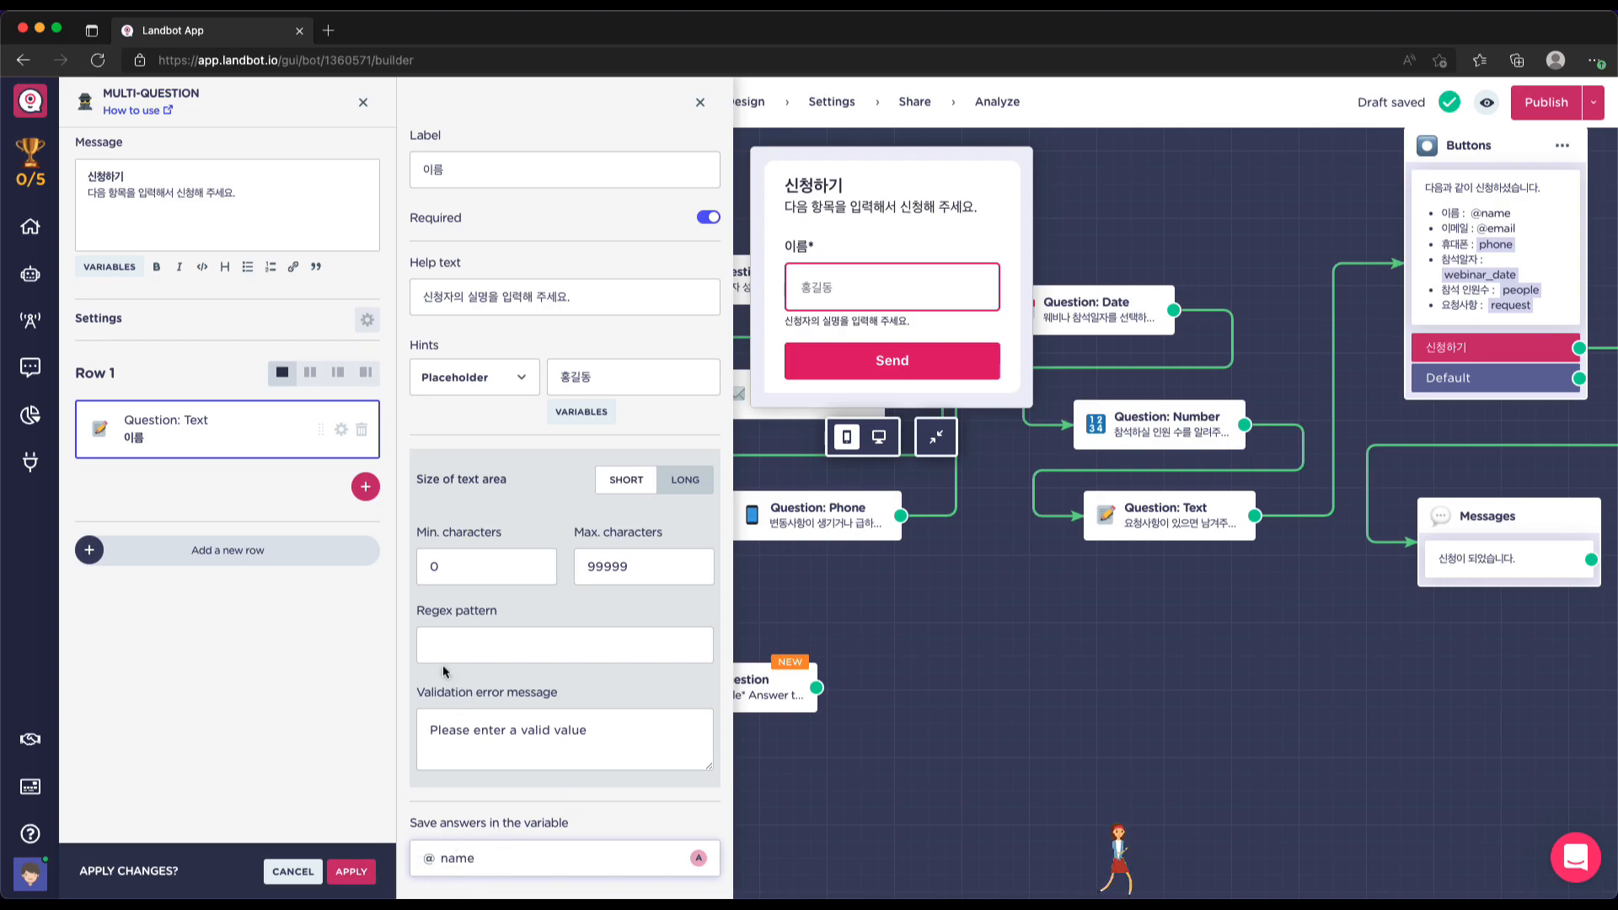
click(305, 665)
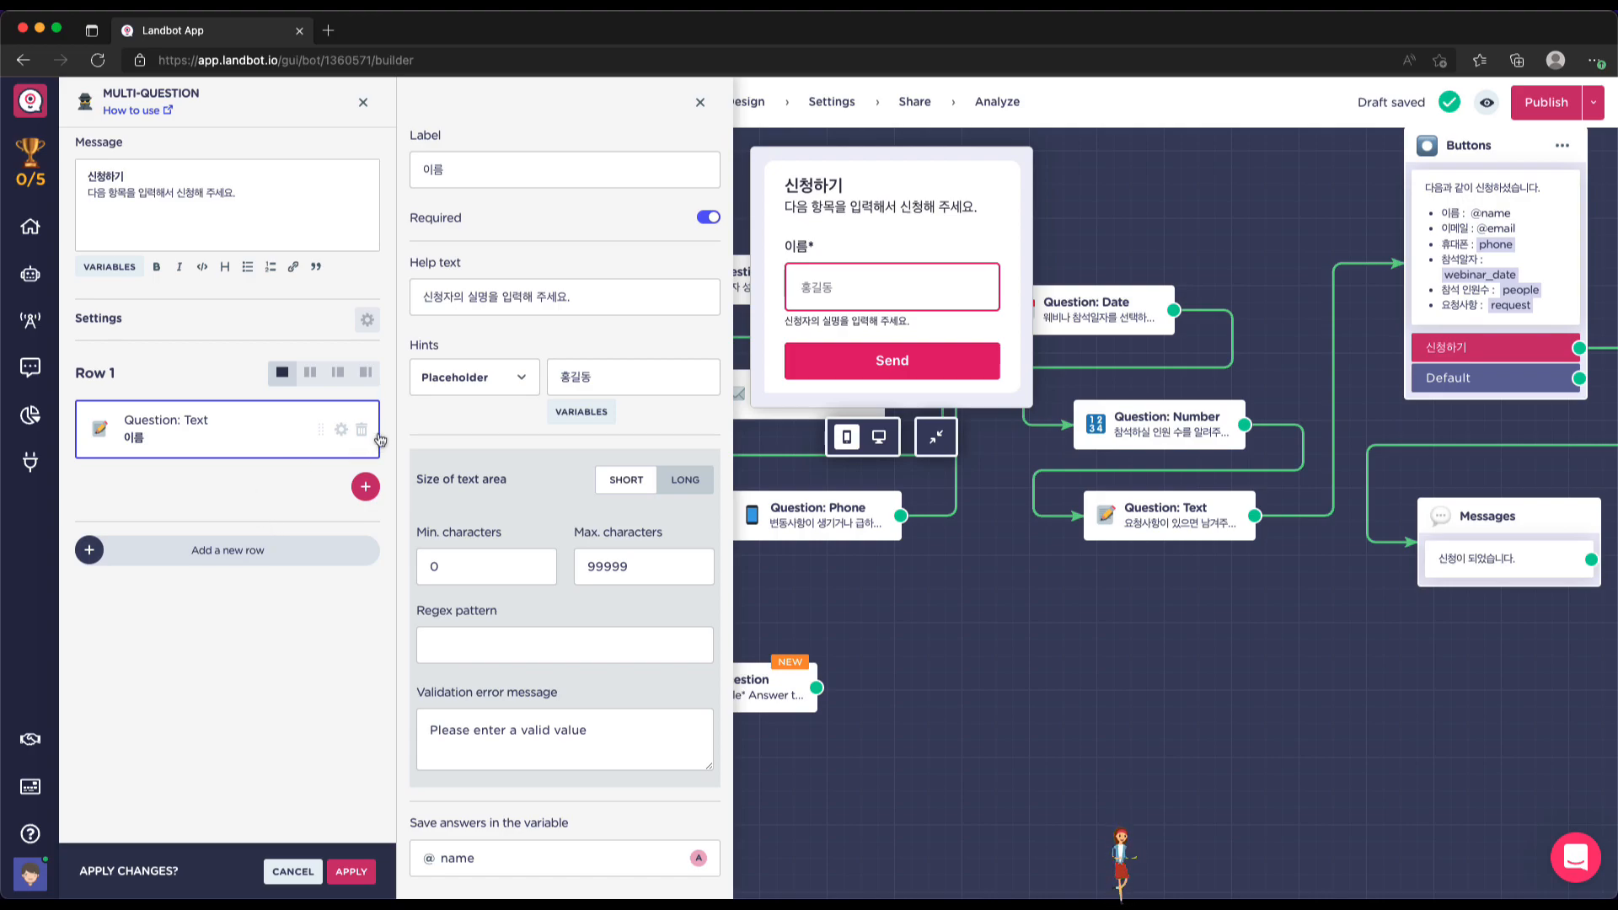
click(364, 486)
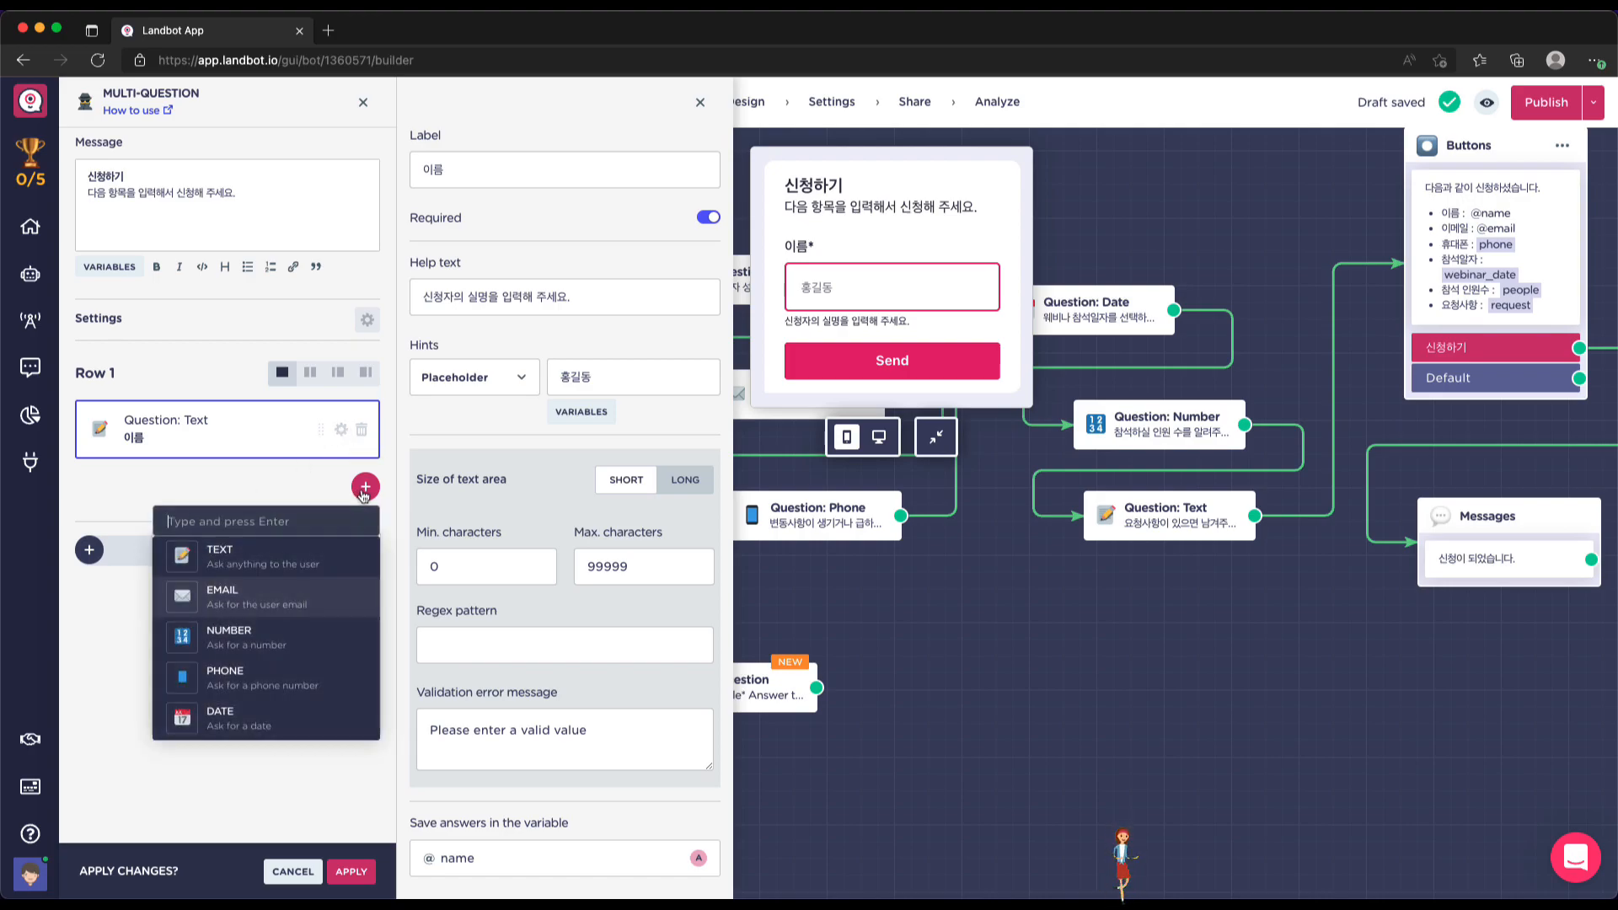
Add a required Email question 이메일 with help text '주로 상용하는 이메일을 입력해 주세요'
click(237, 598)
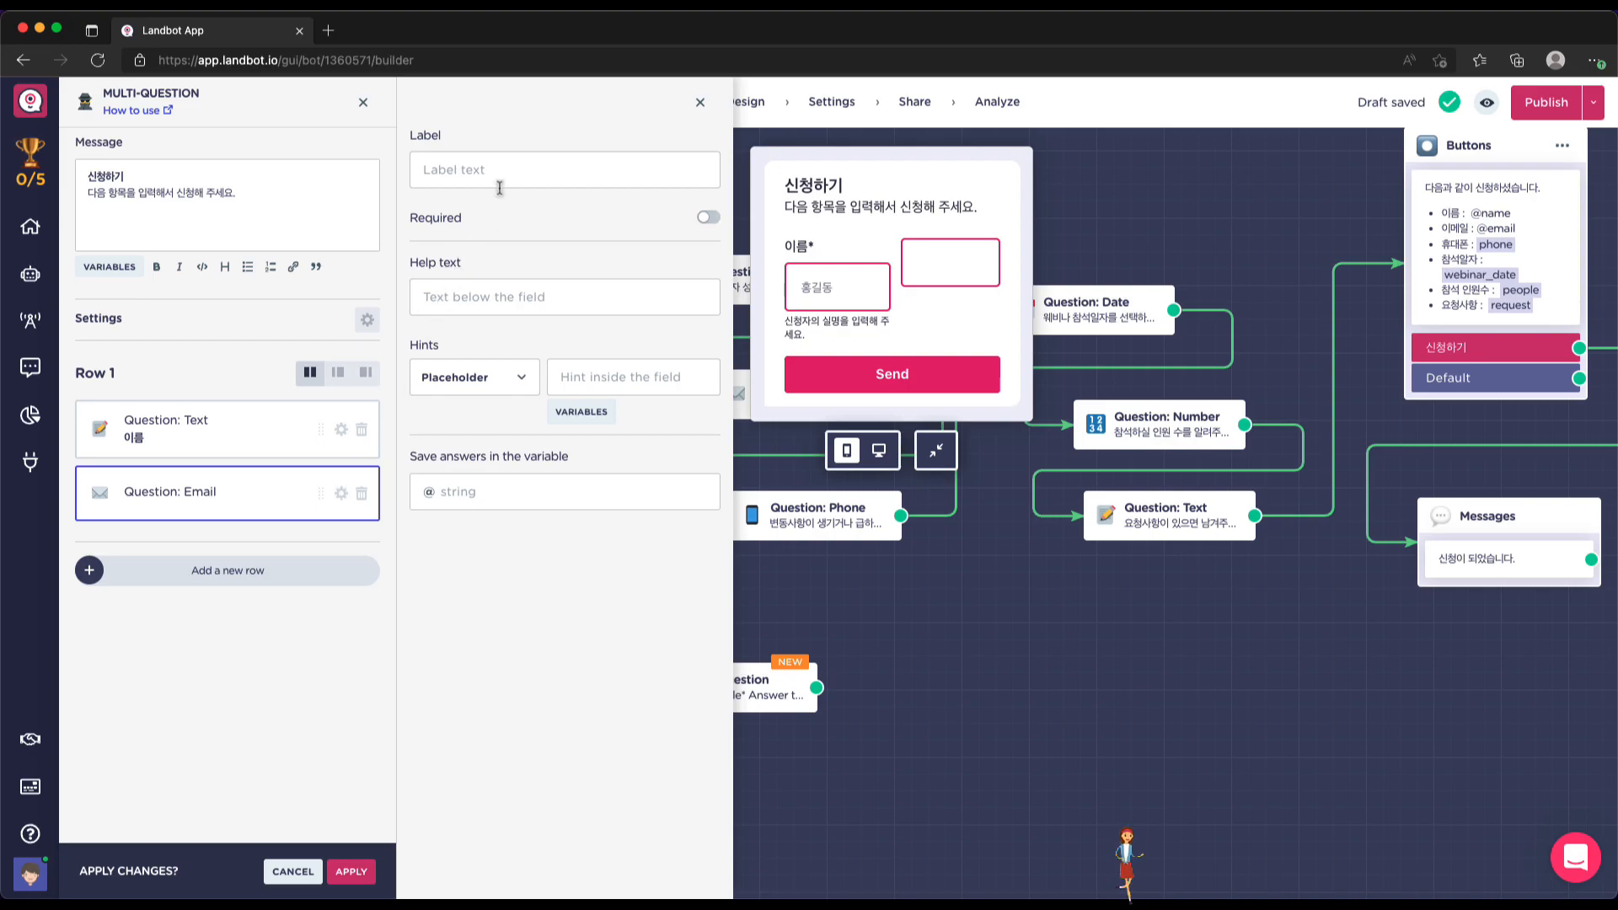
click(511, 164)
text(d)
key(BackSpace)
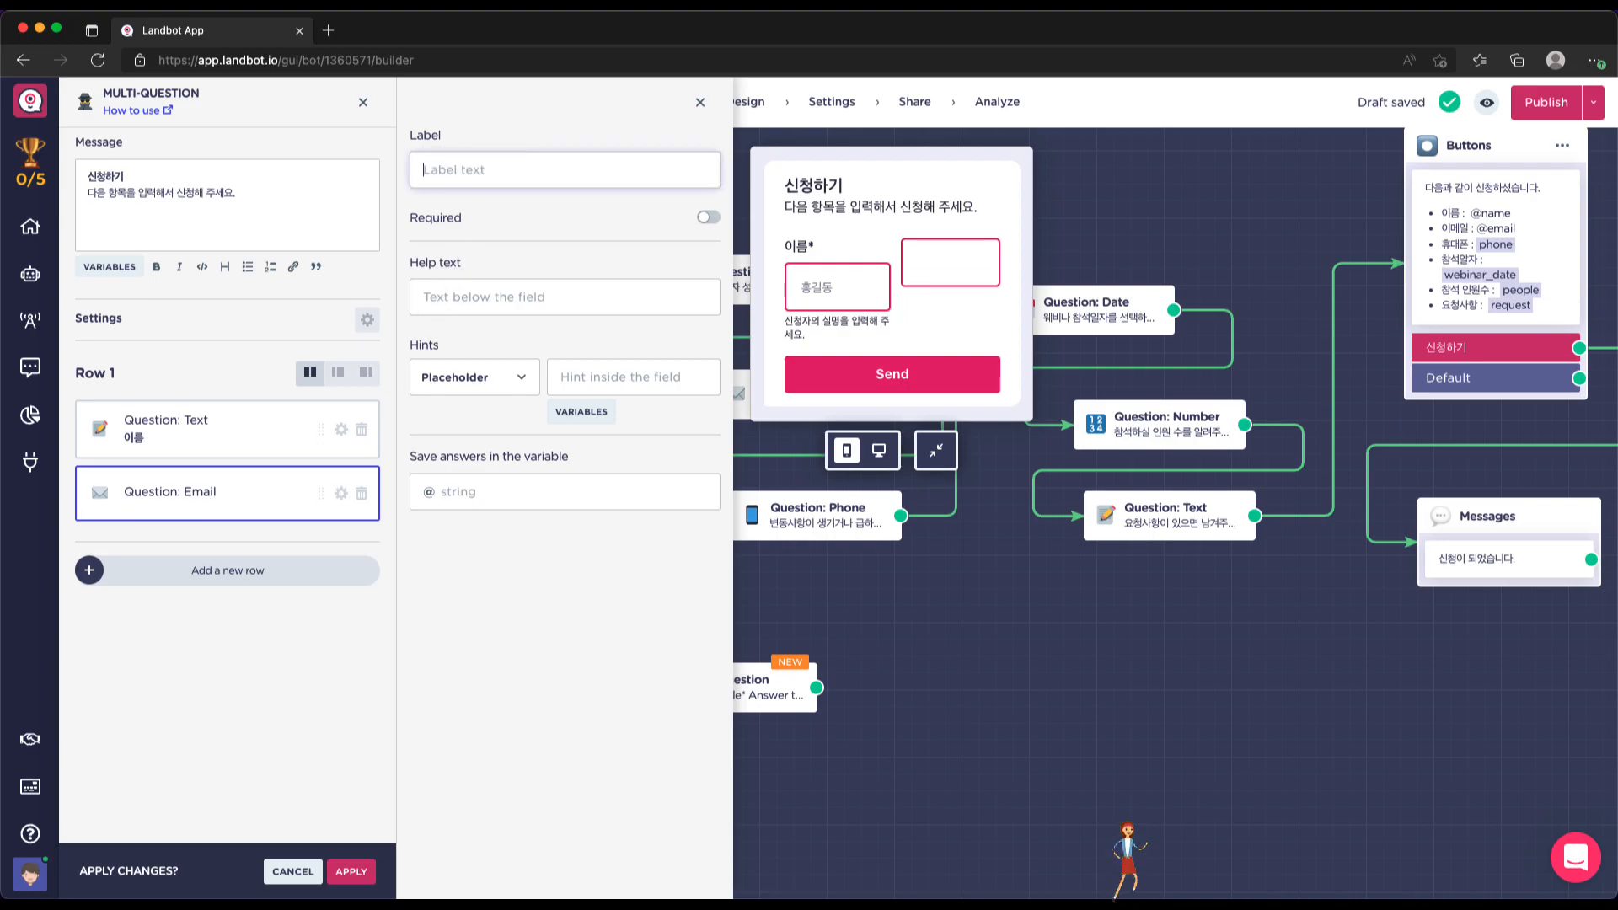
text(이메일)
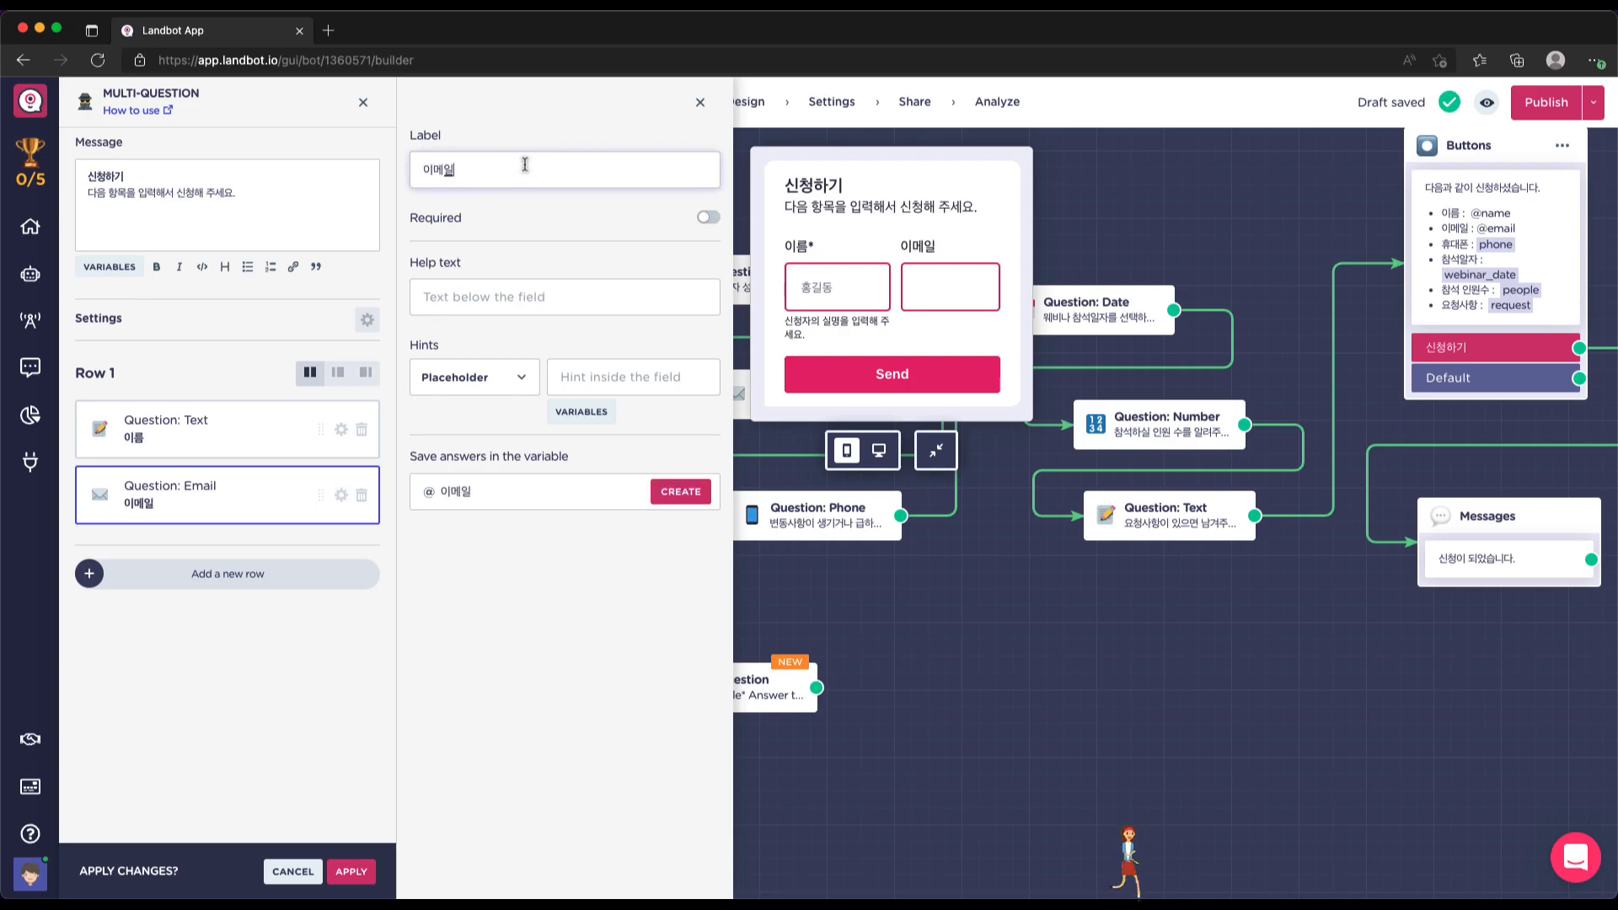
click(708, 220)
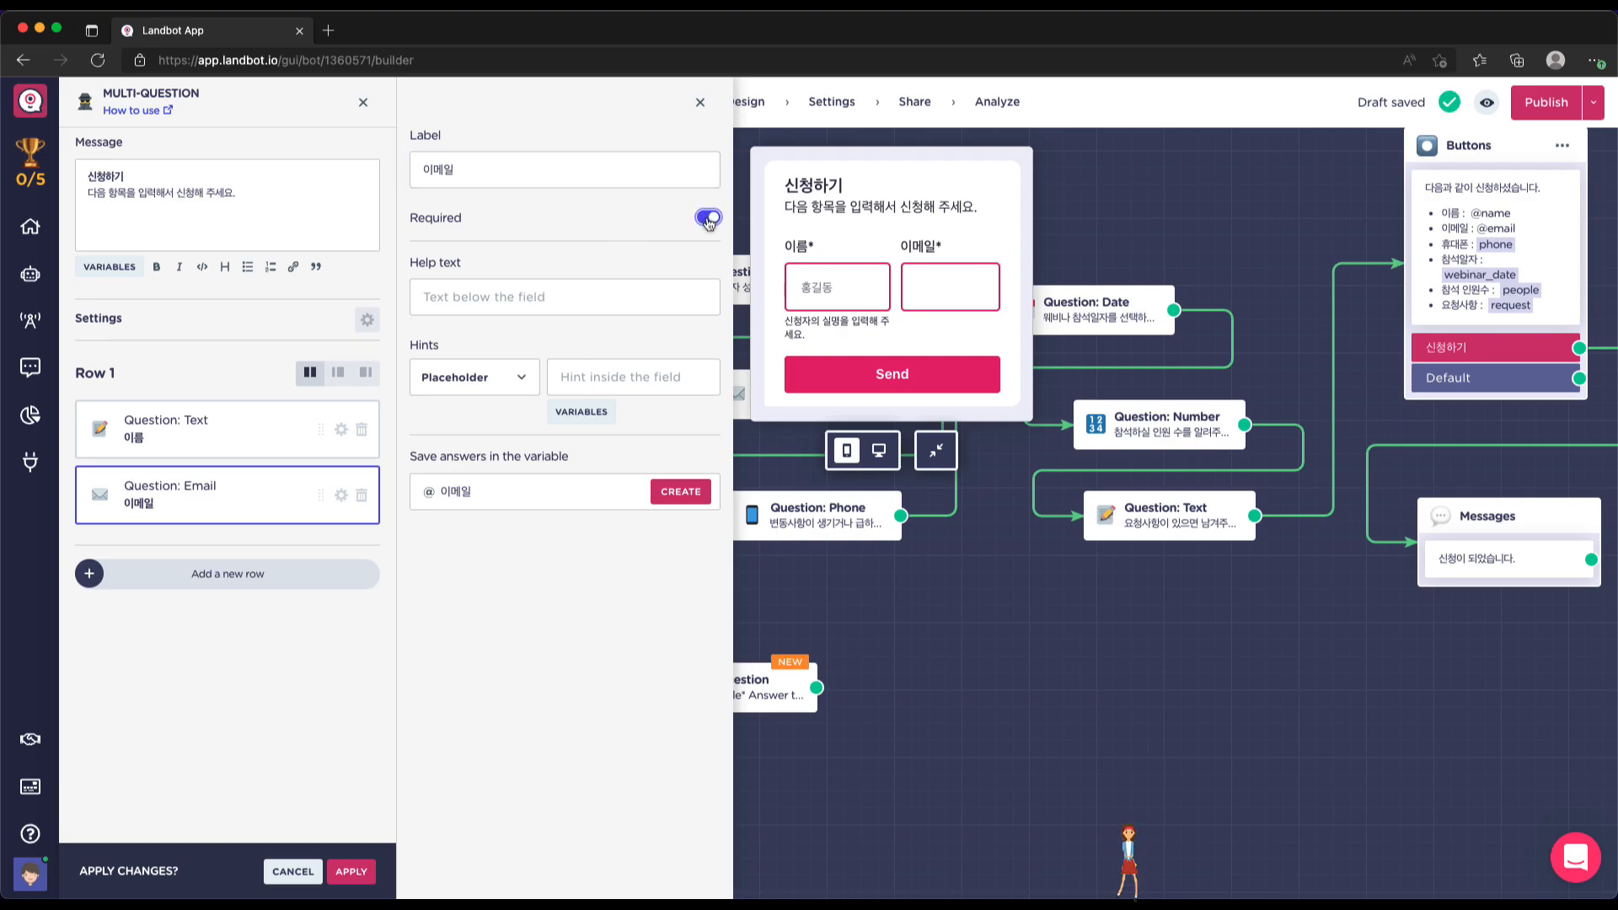
click(534, 294)
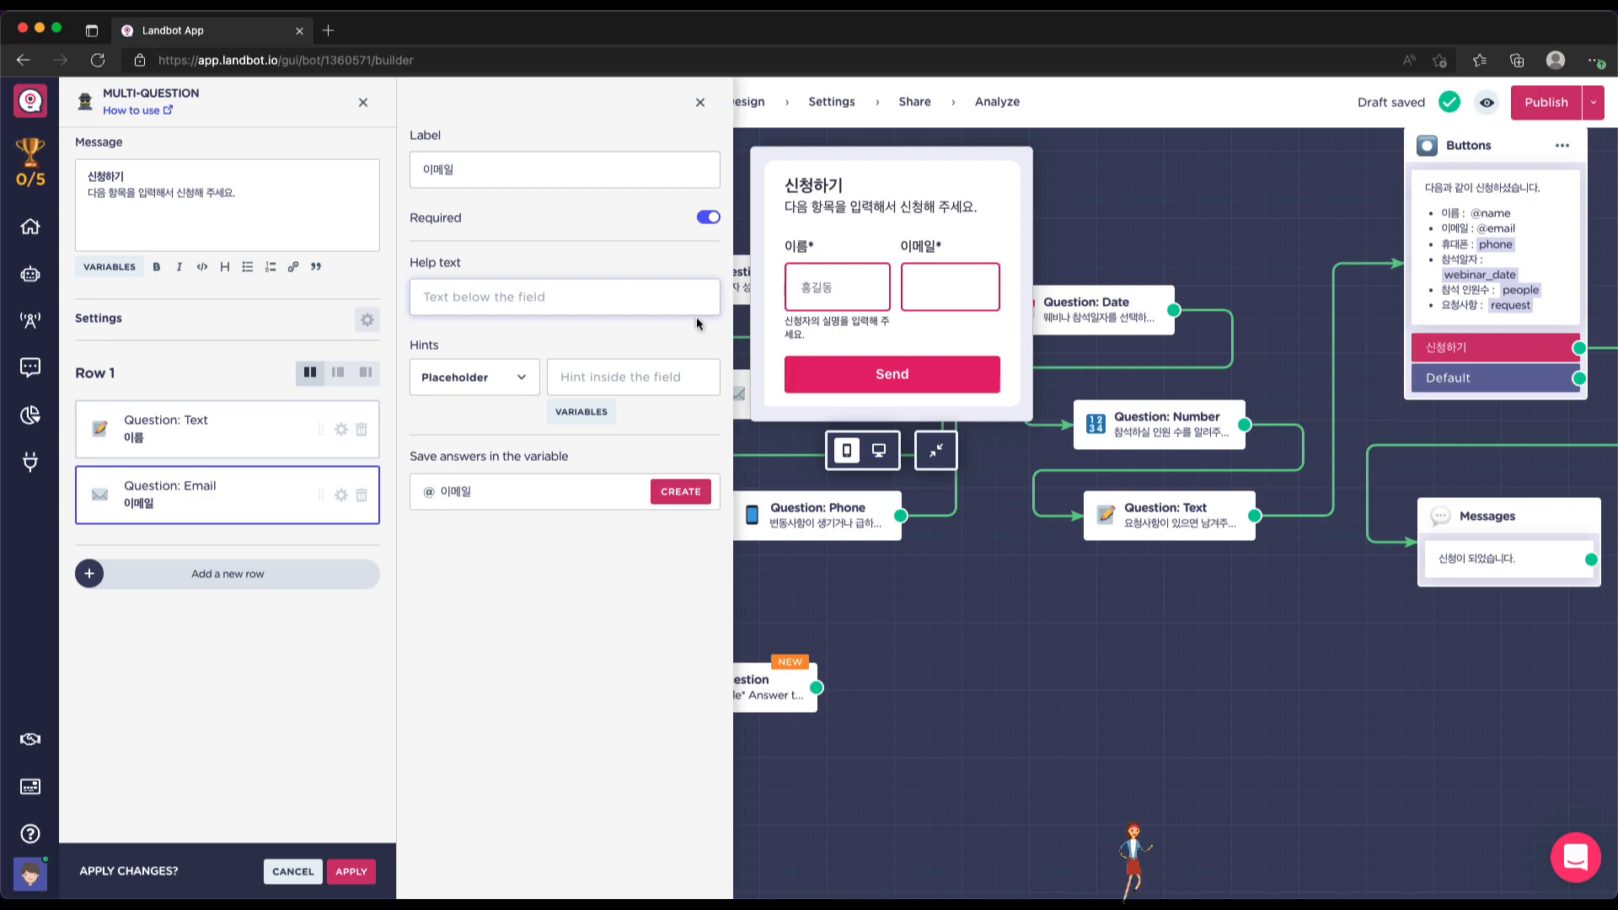
text(주로 상)
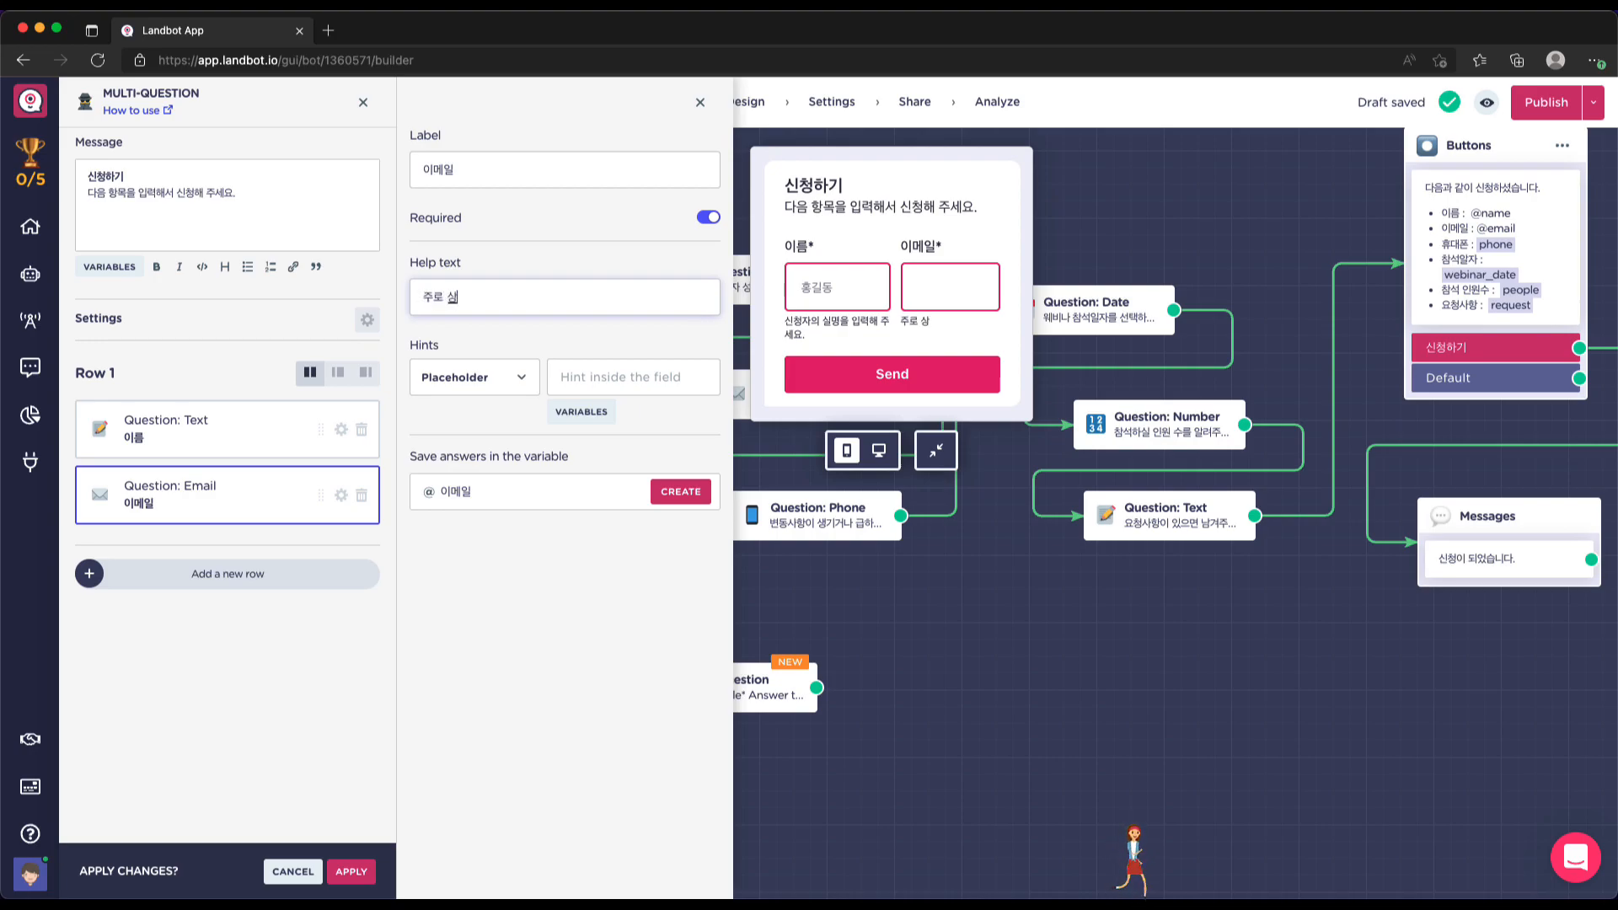
text(용하는 이메일을 입력해)
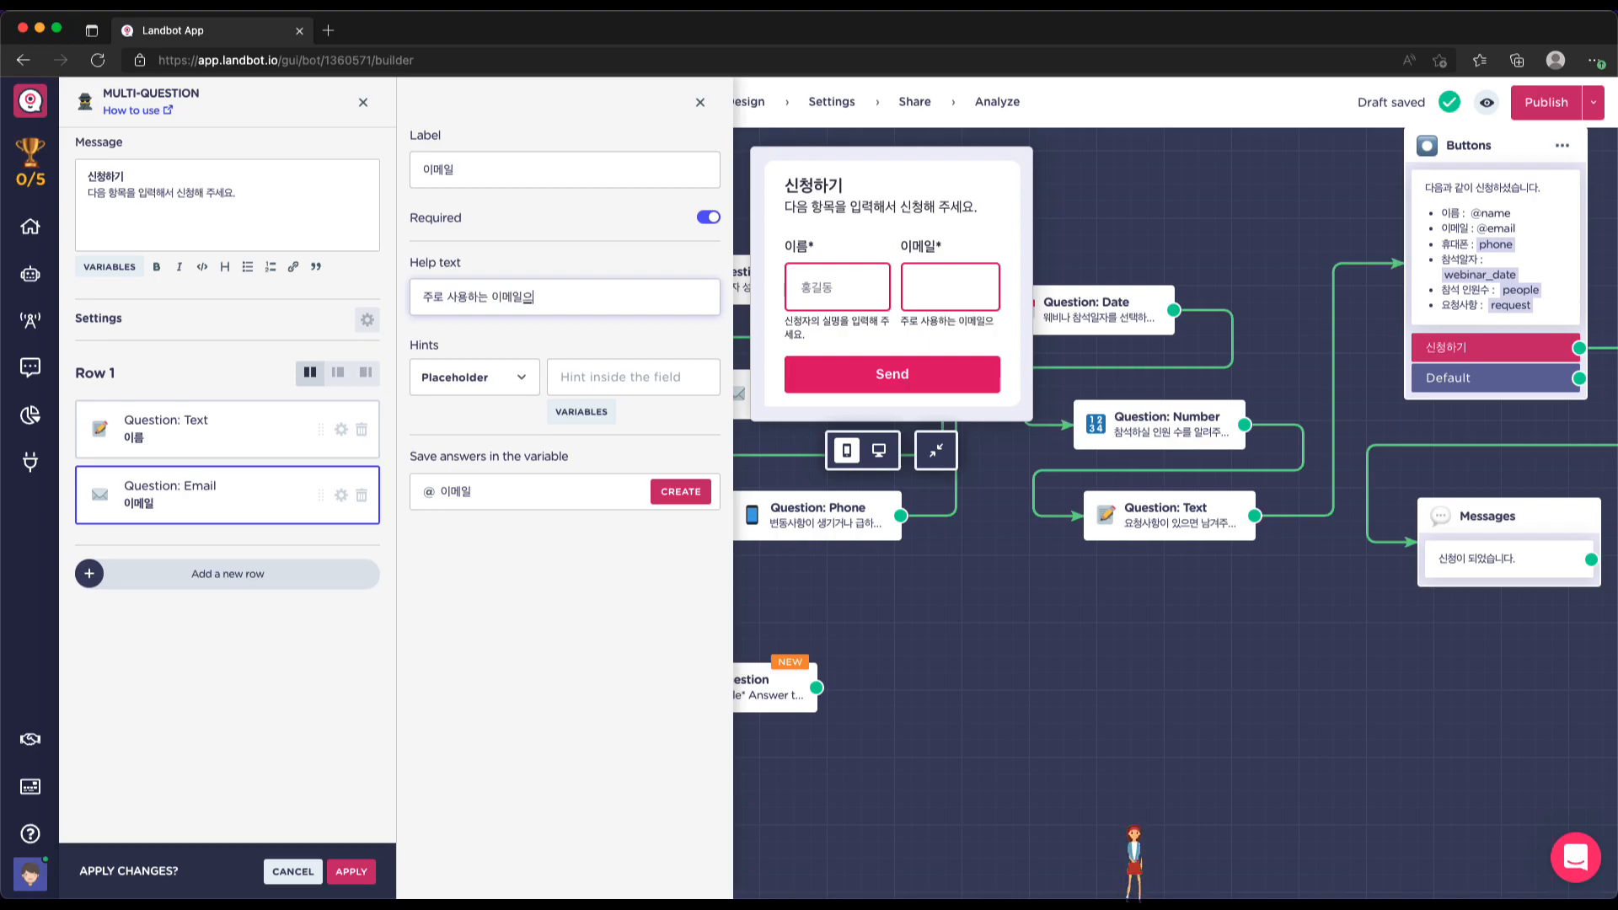
text( 주세요)
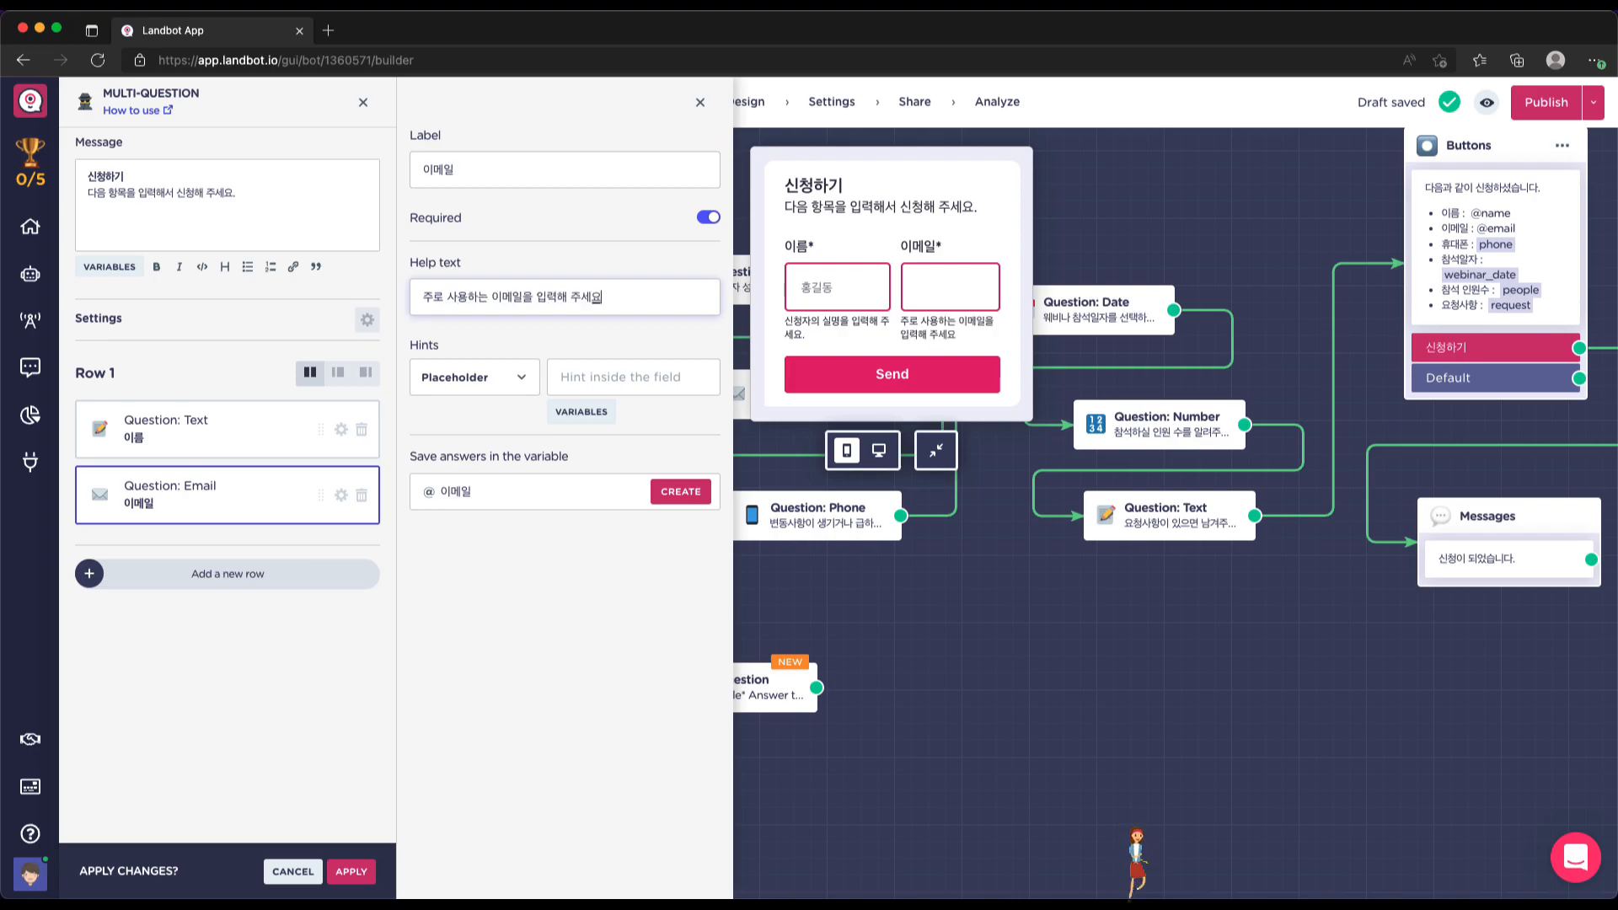
click(613, 376)
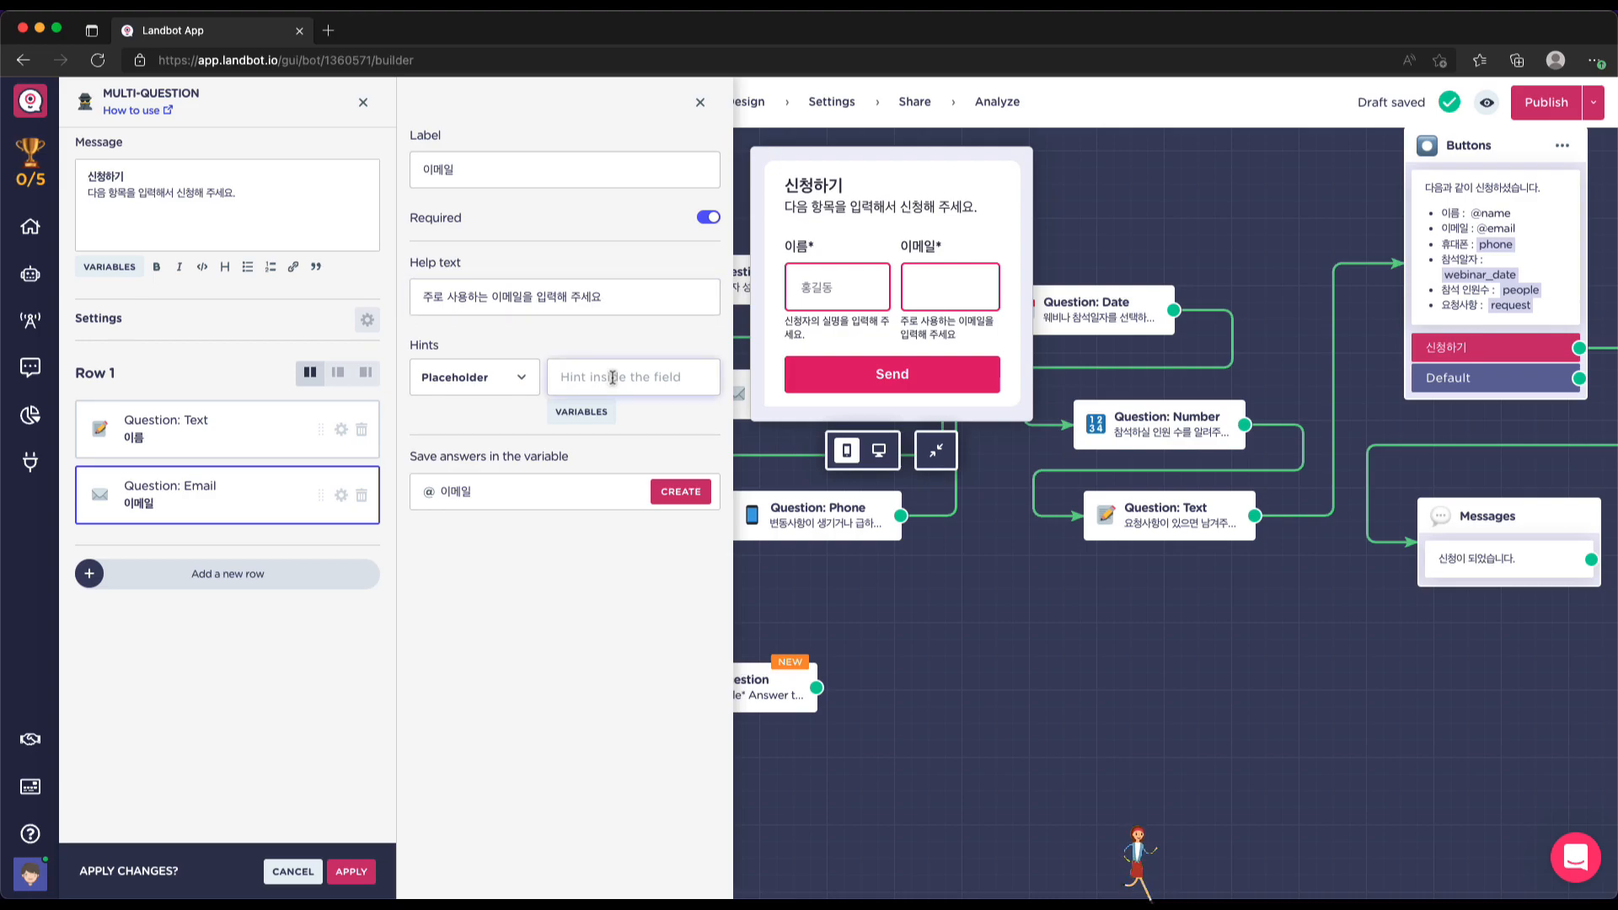
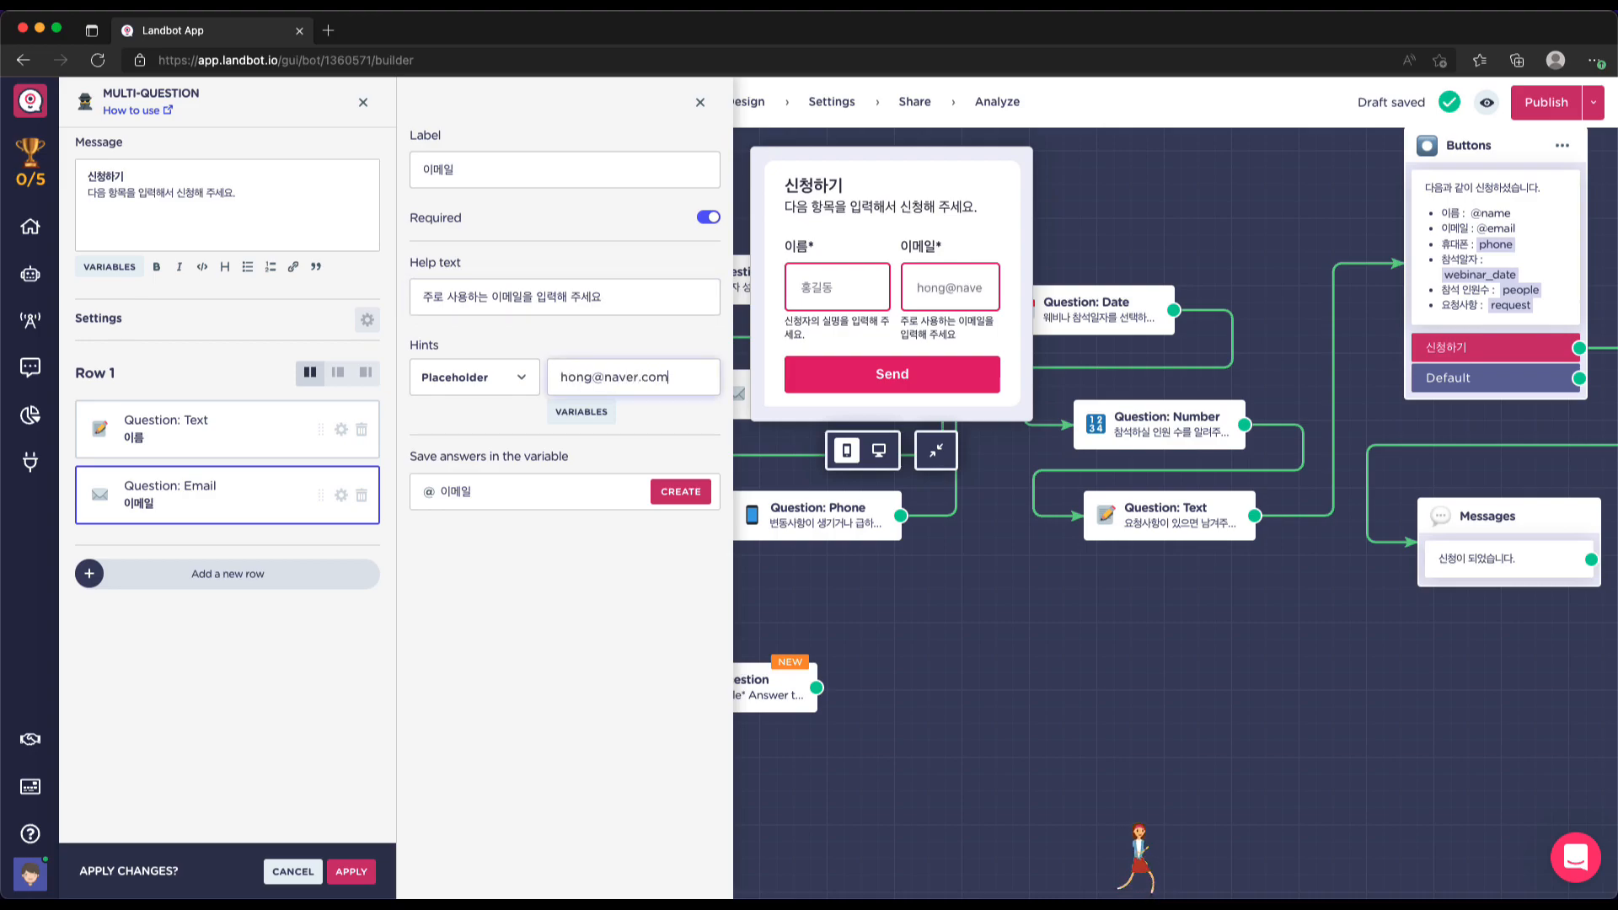
click(499, 638)
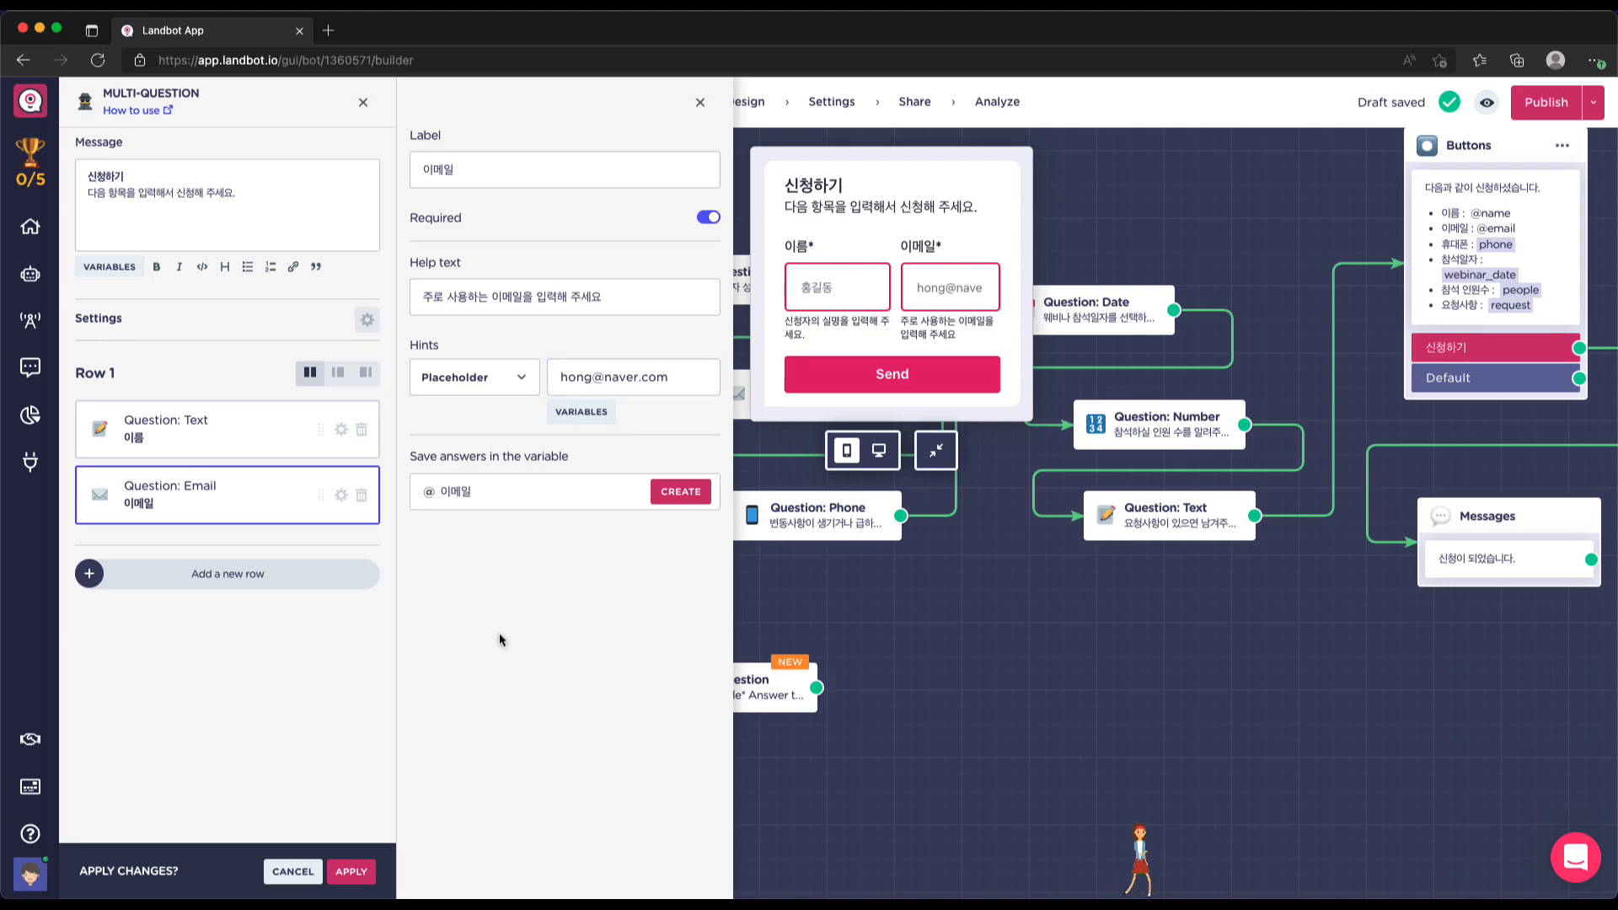
click(462, 491)
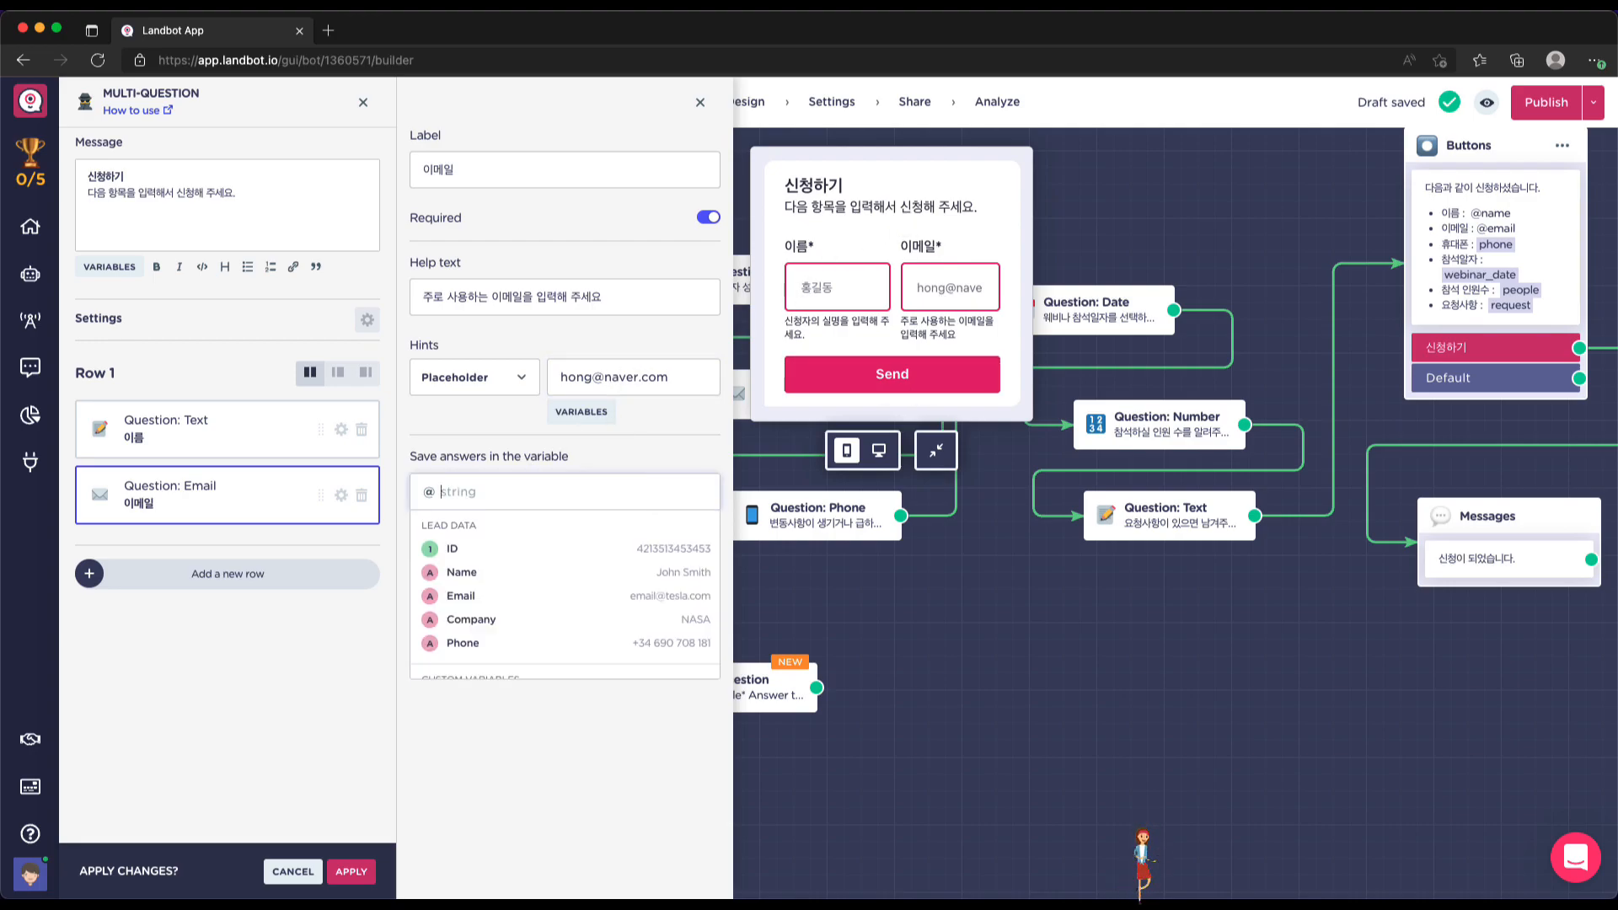
click(482, 600)
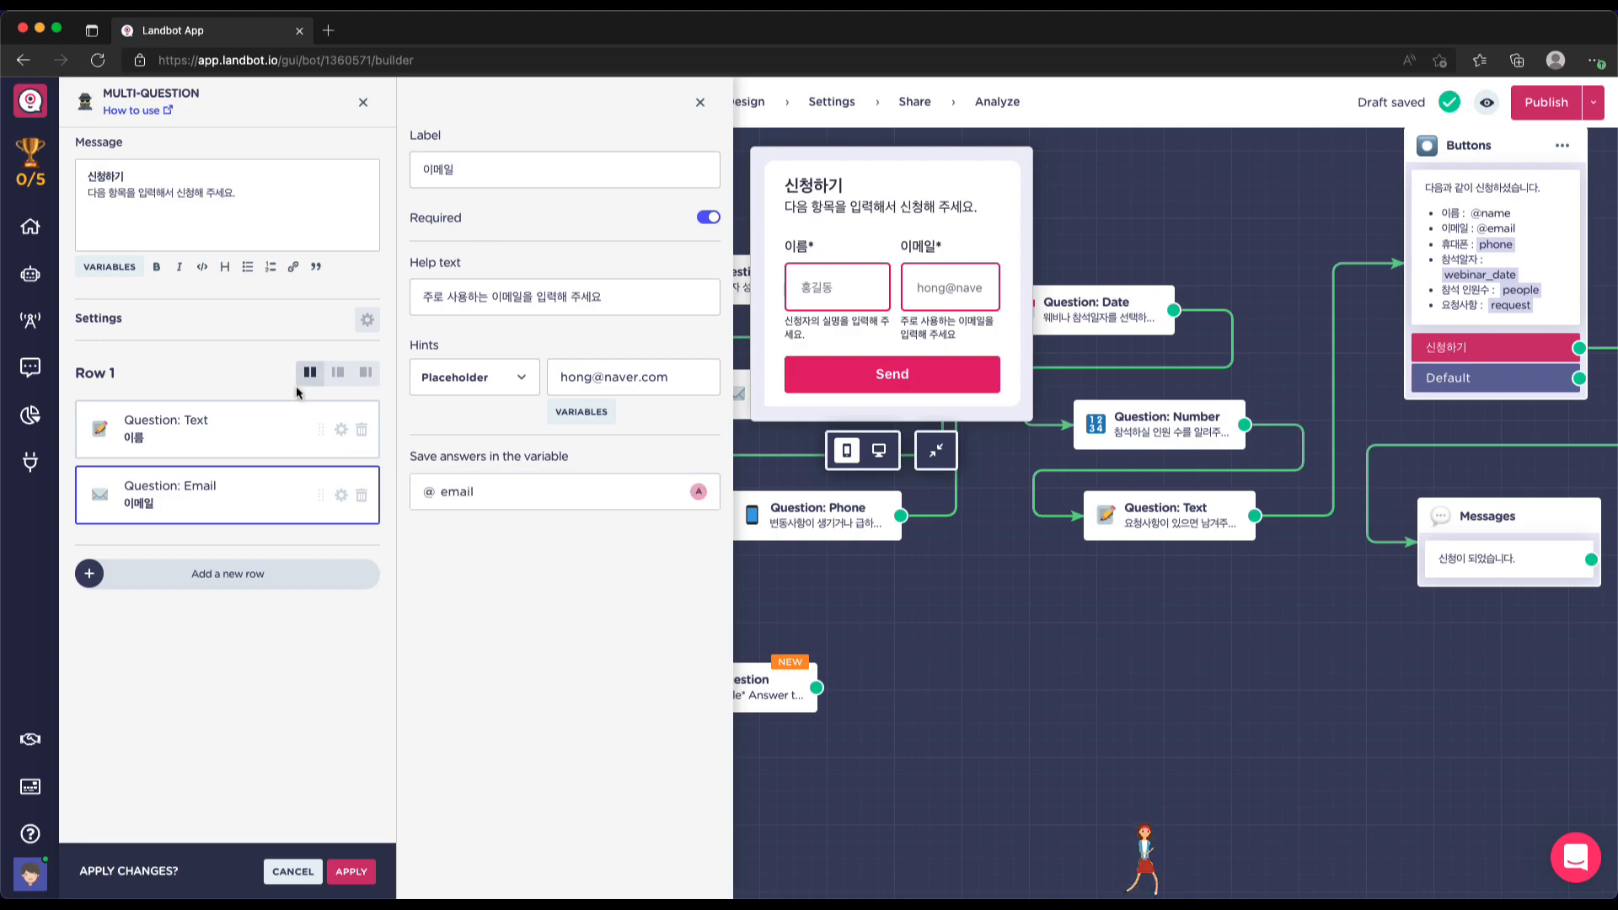
Make the email field wider than the name field and leave one empty Row 2
click(339, 379)
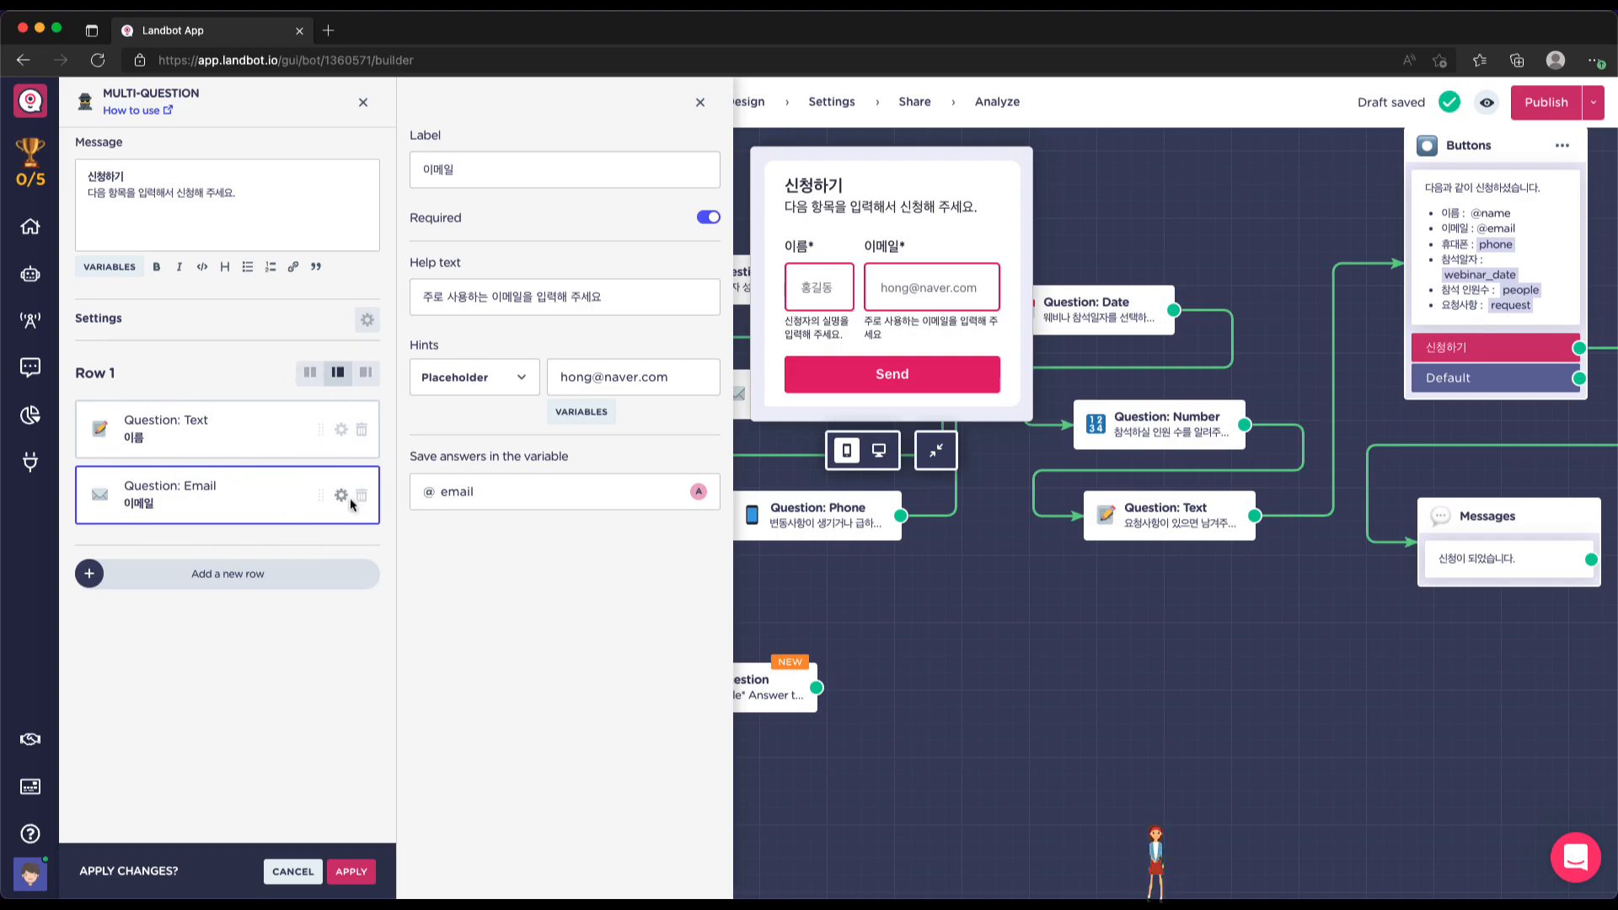
click(249, 576)
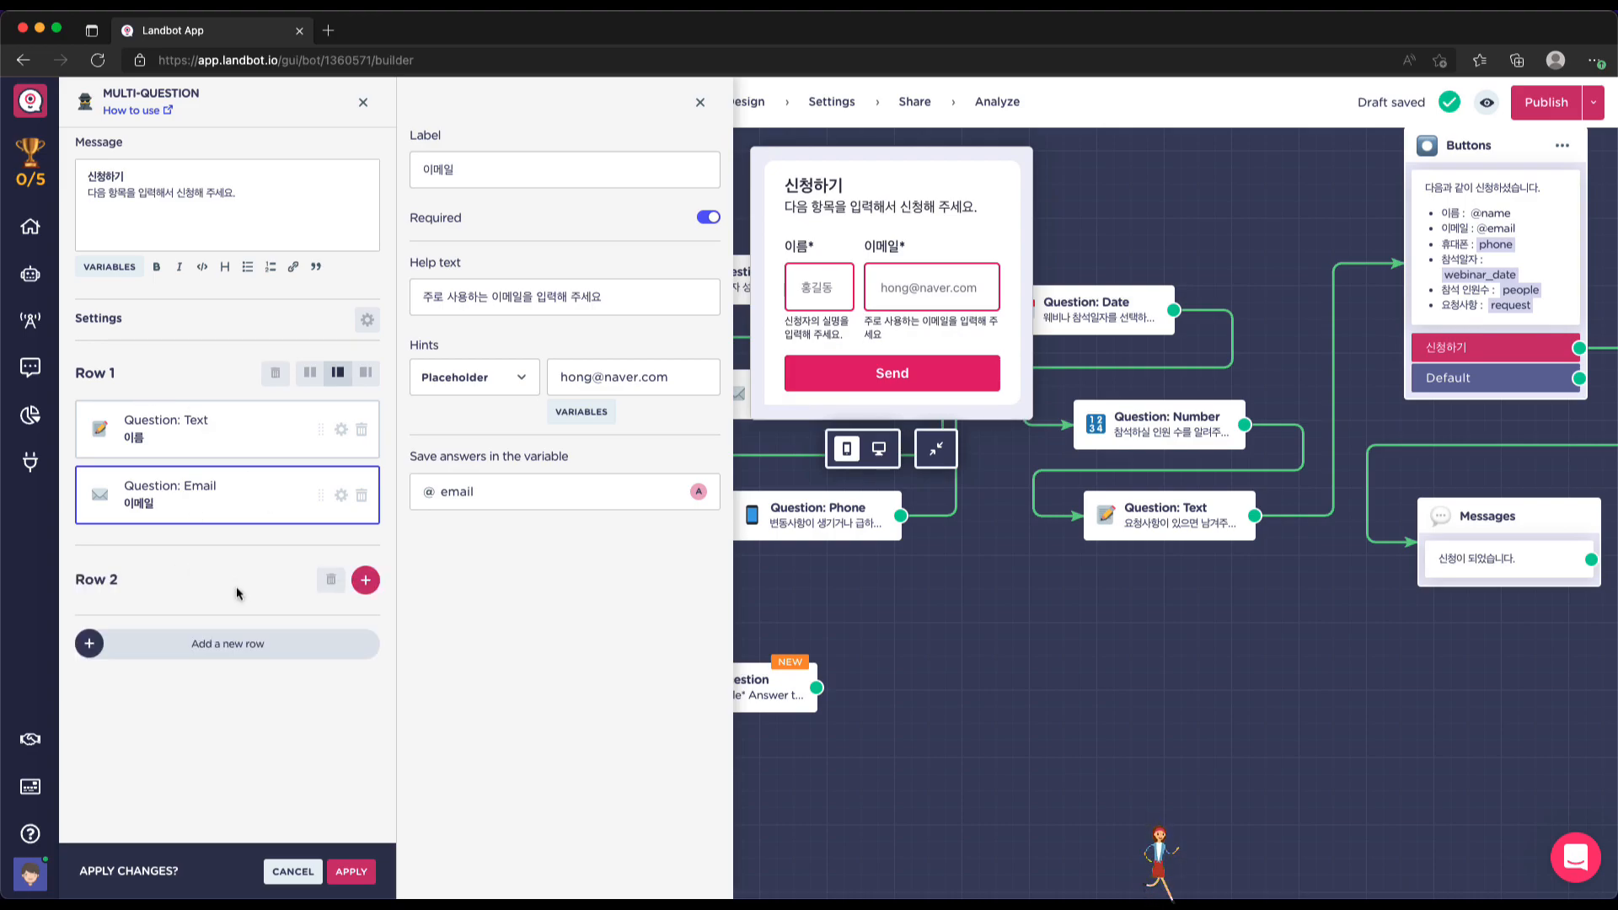
click(239, 650)
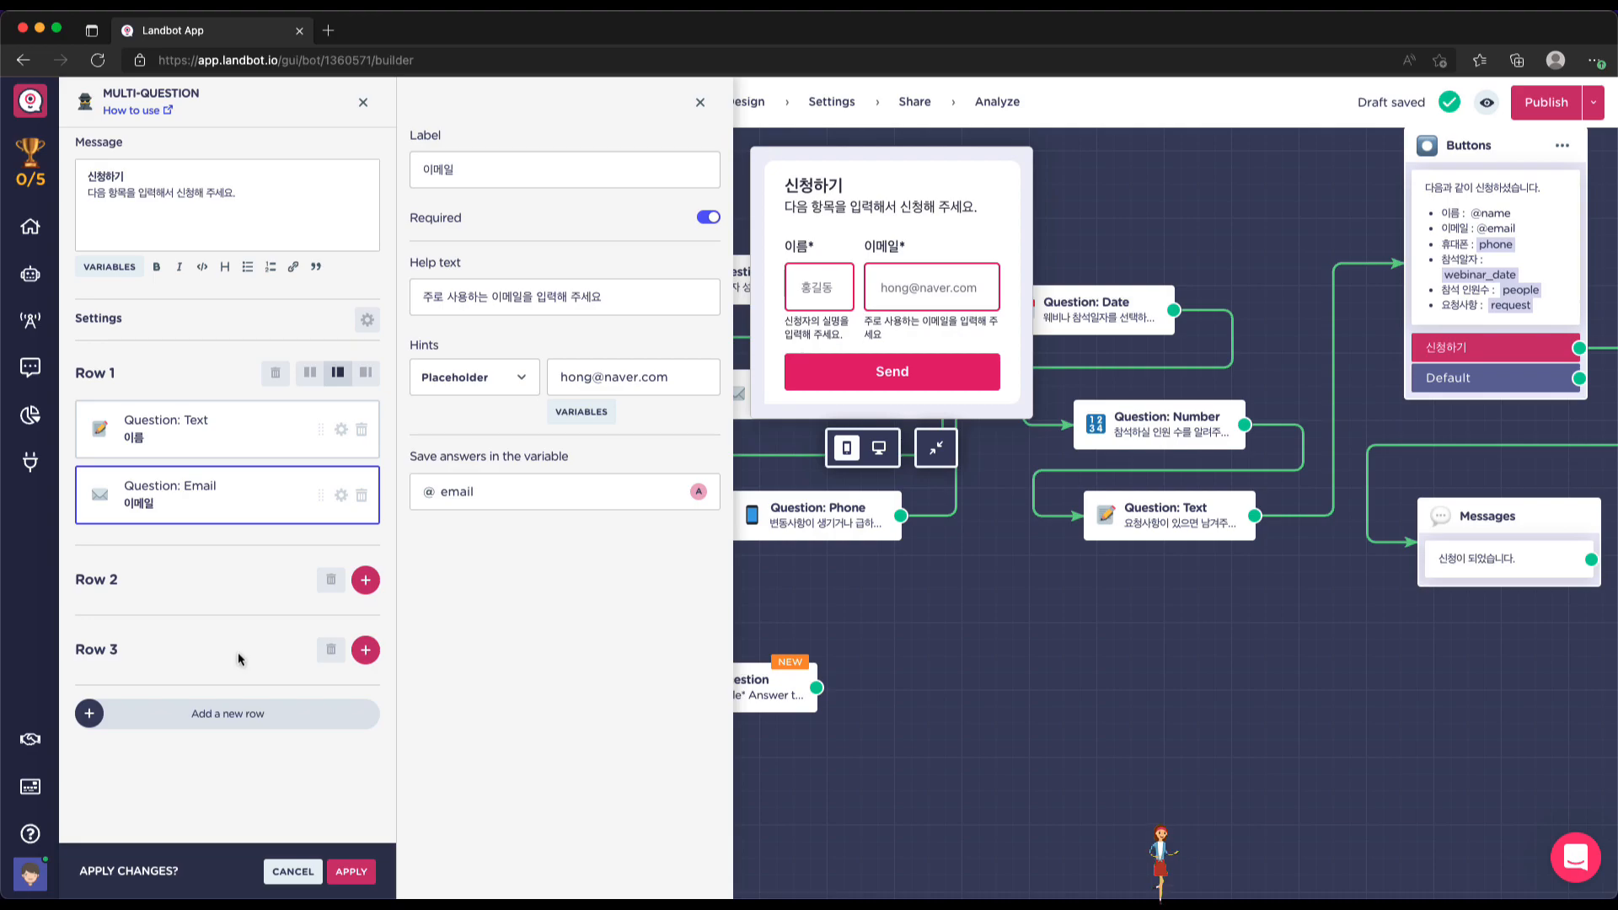
click(365, 651)
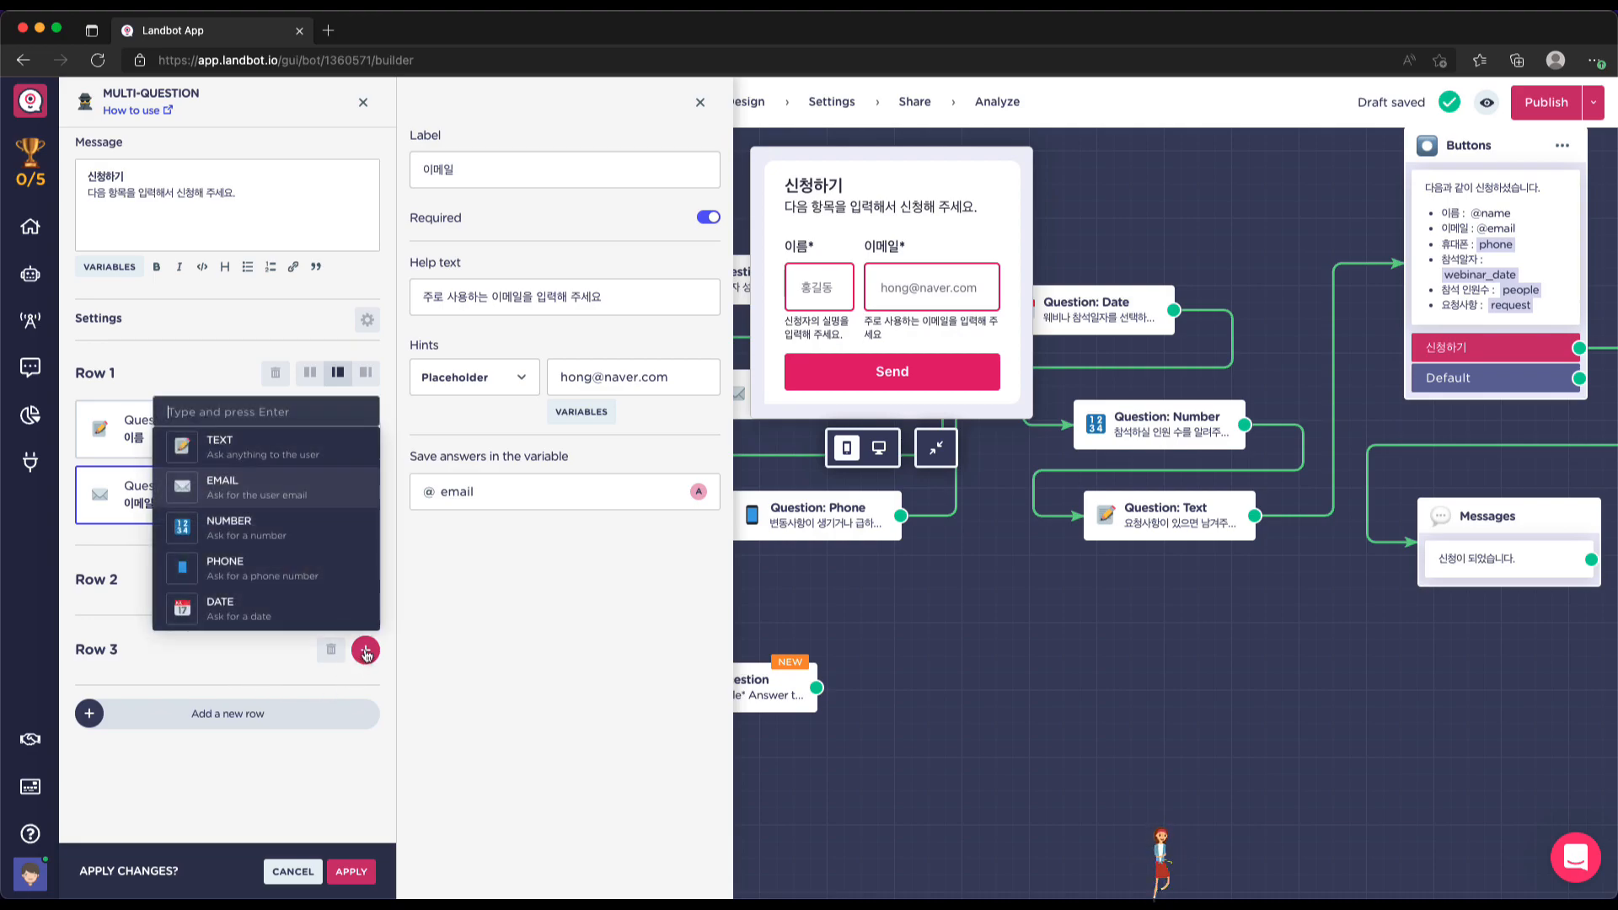
click(288, 665)
click(331, 649)
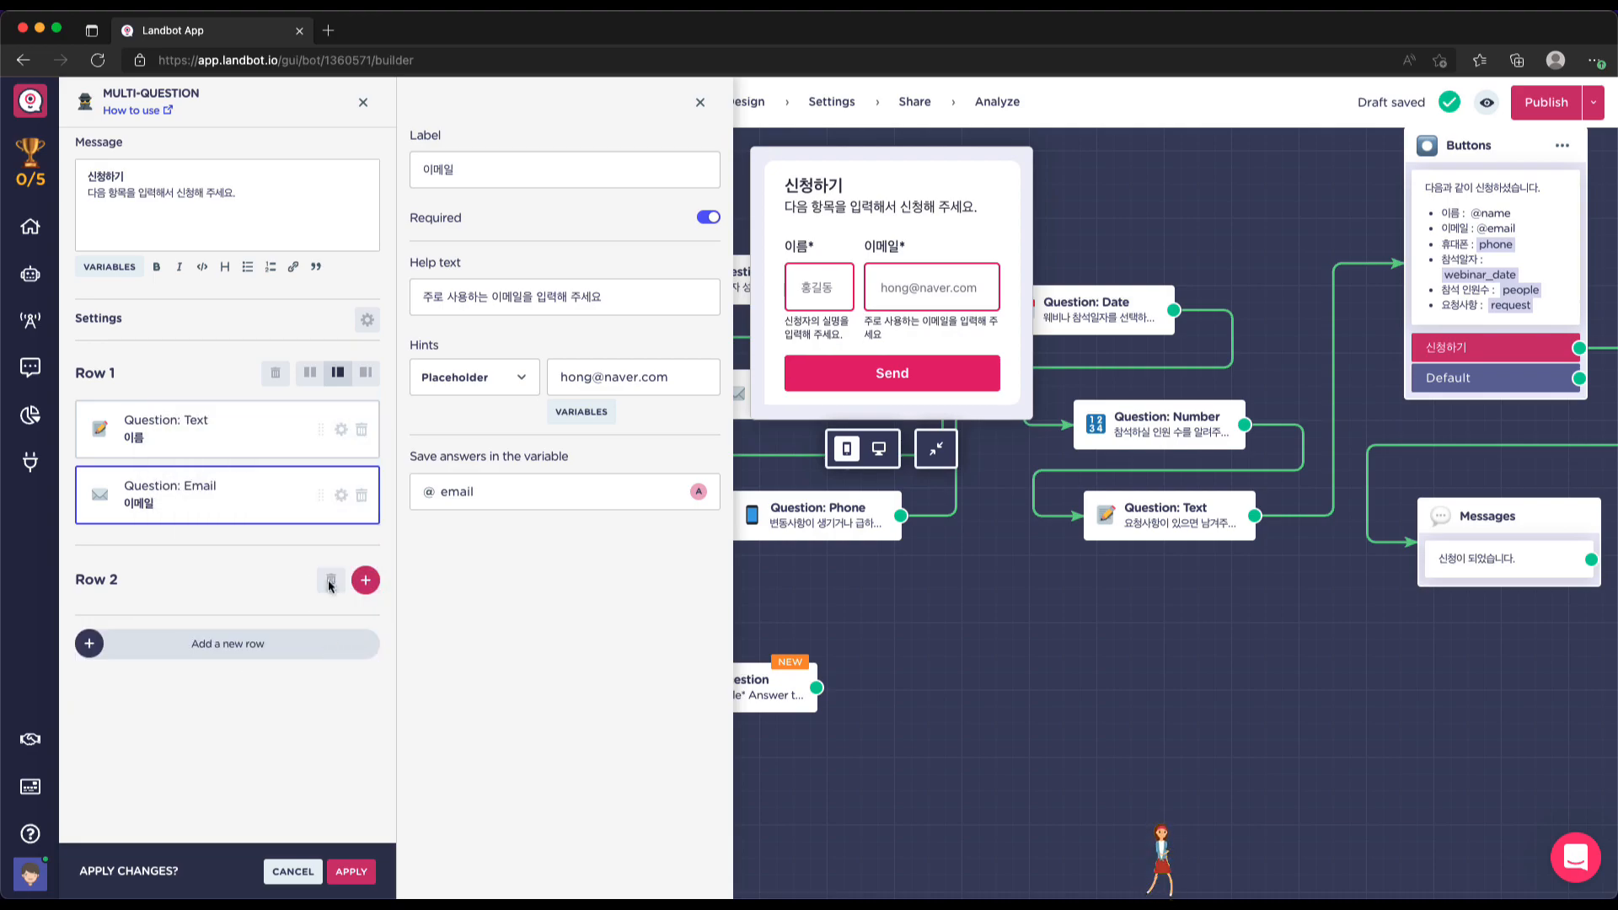
click(365, 581)
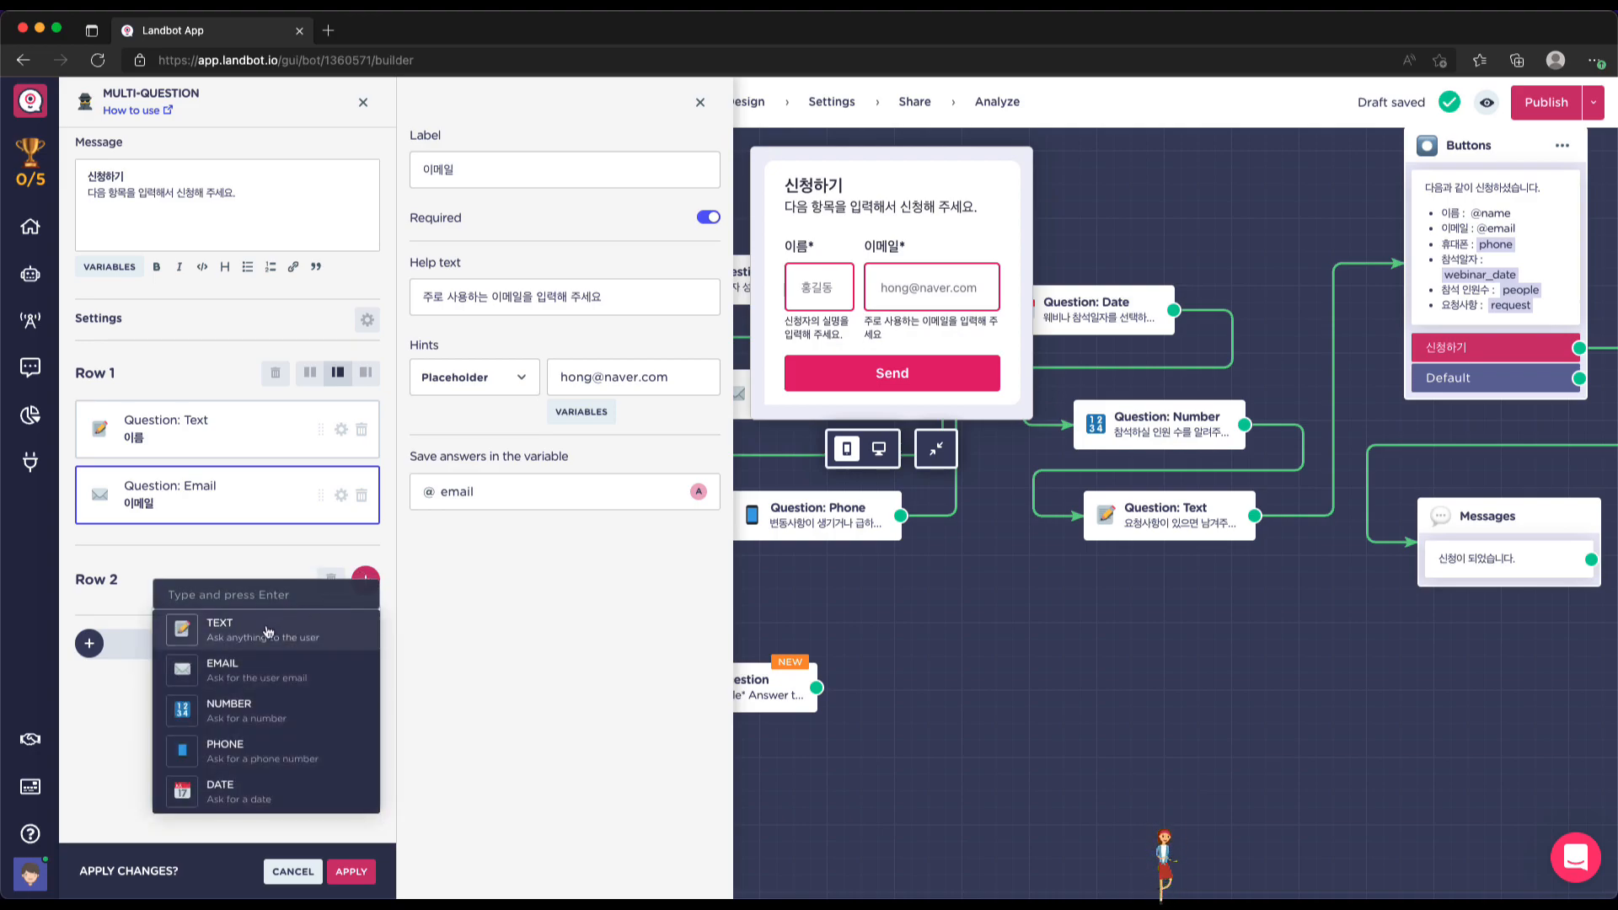
Add an optional Phone question 휴대폰 in Row 2 with digits-only, no-hyphen help text
click(242, 746)
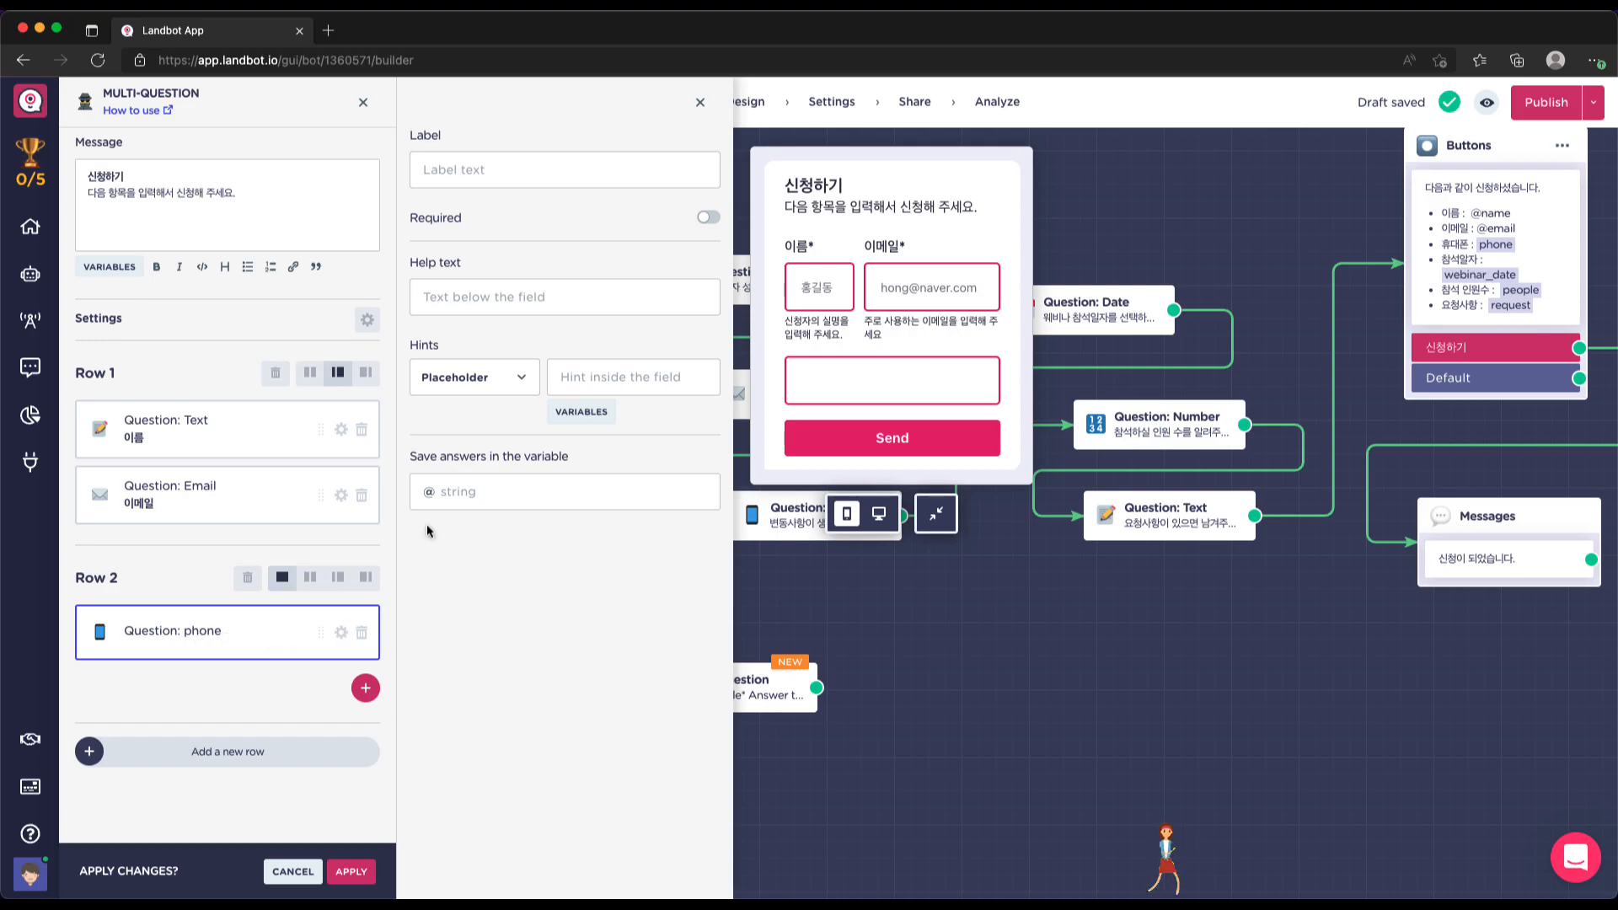
click(479, 162)
text(휴대포)
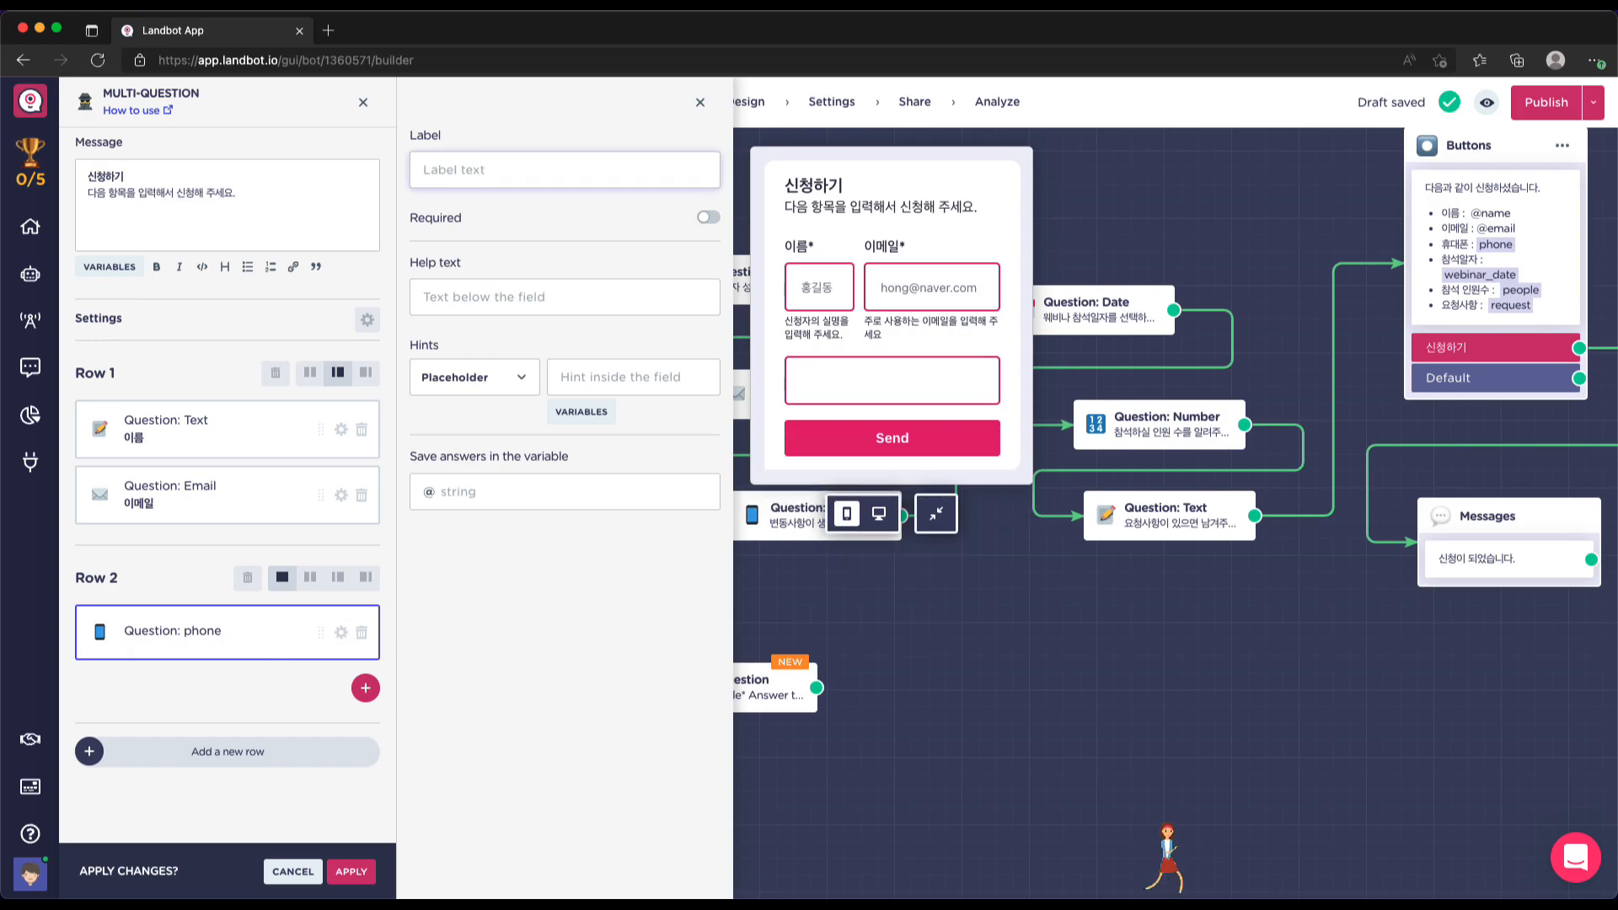
text(ㄴ)
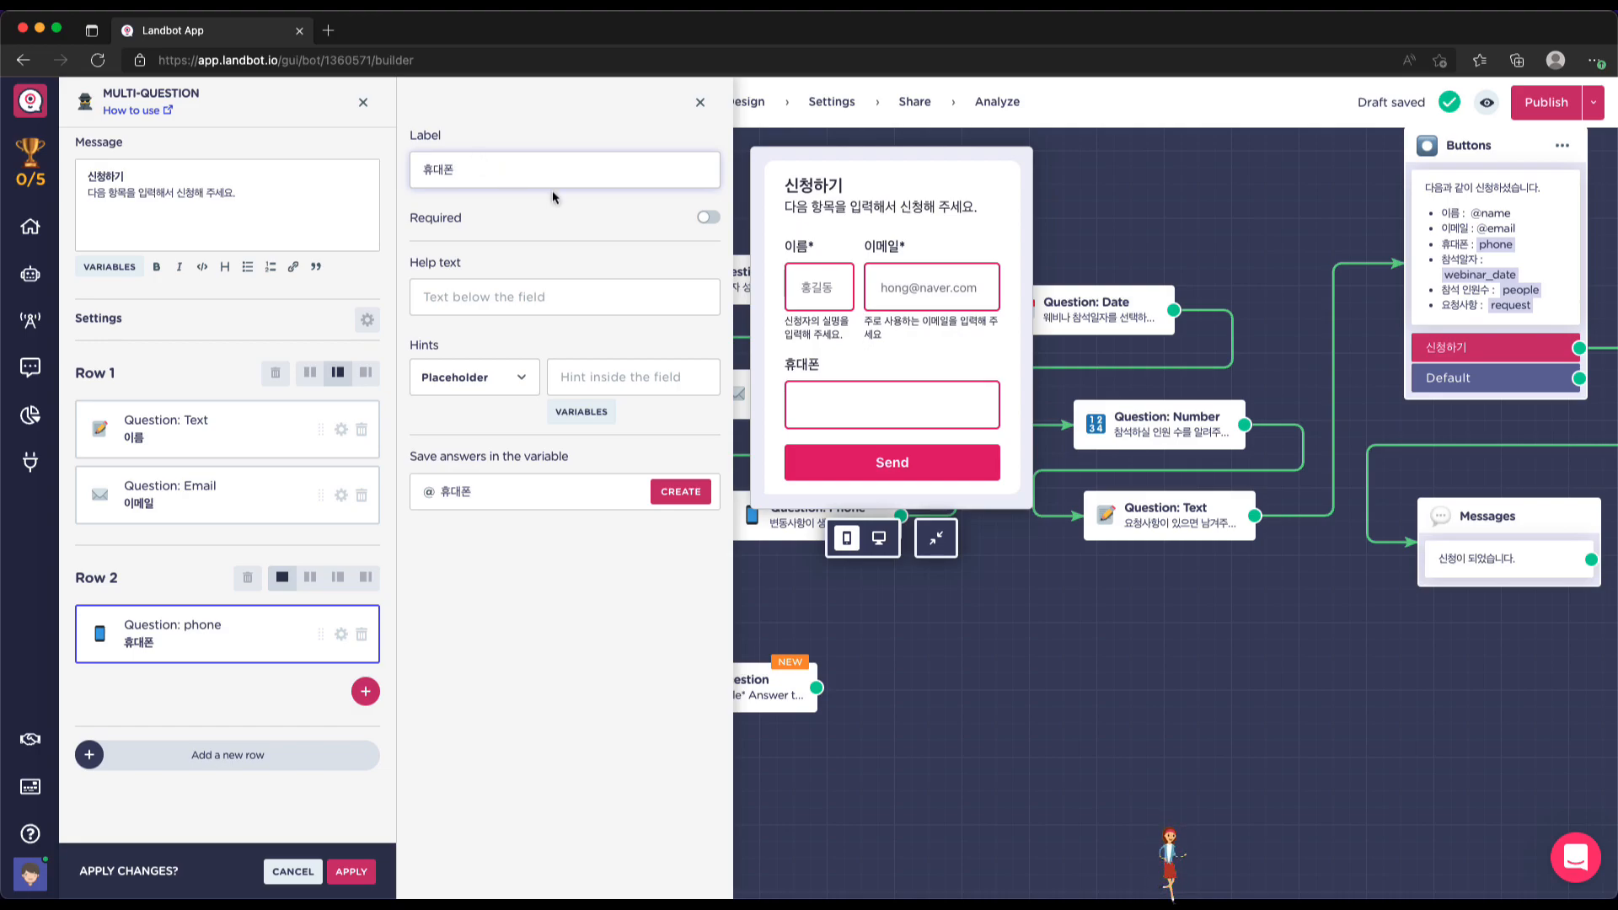
click(708, 218)
click(708, 219)
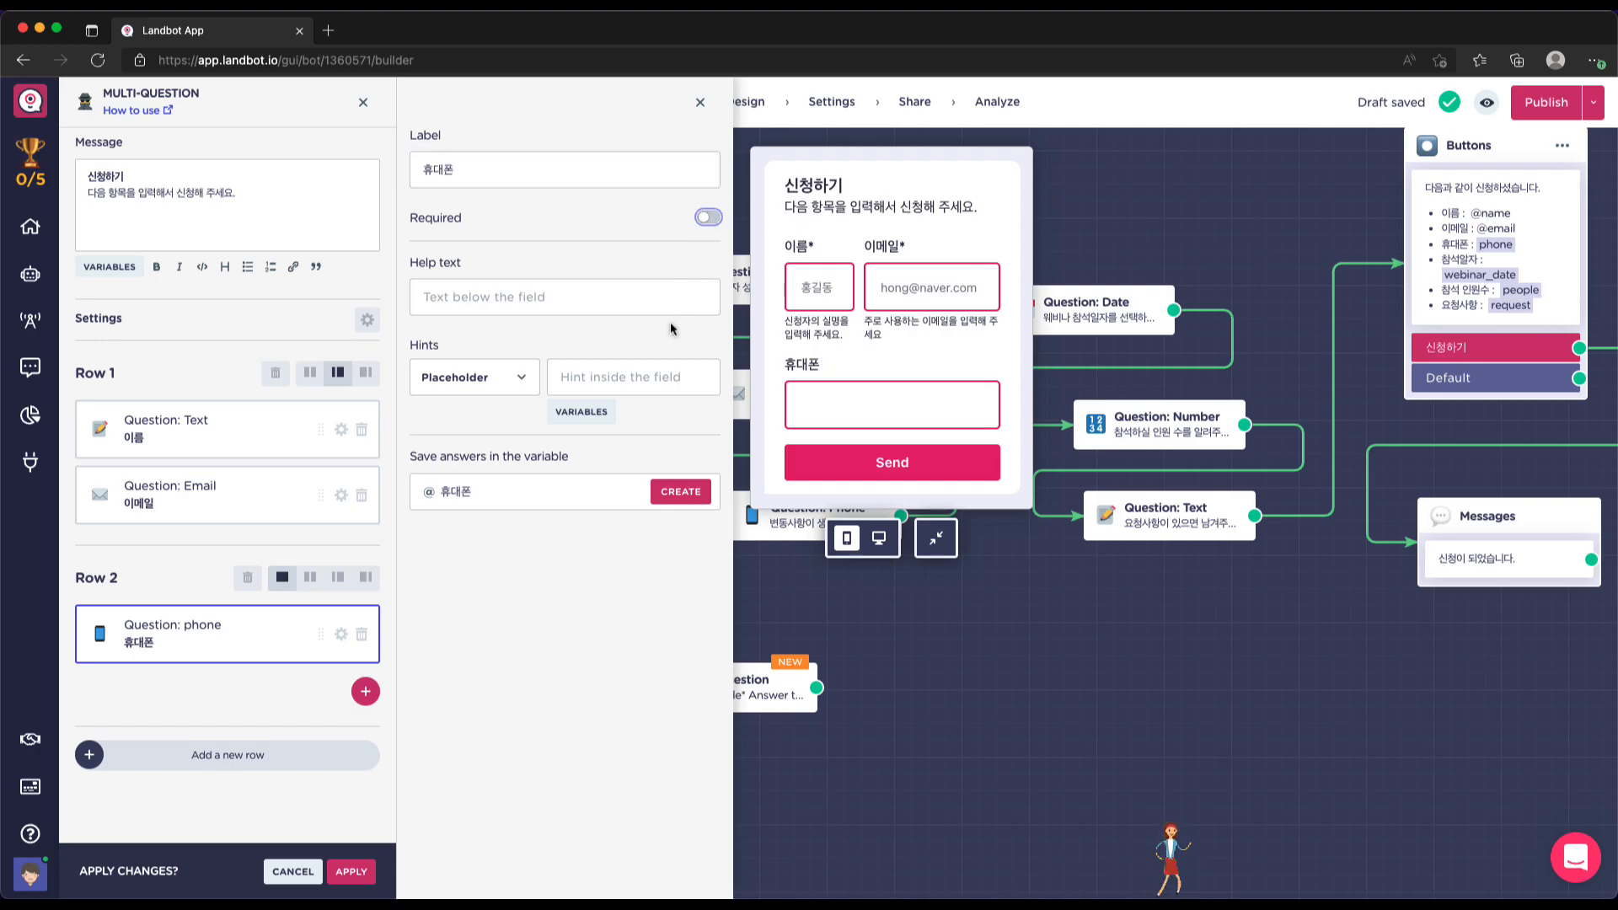
click(507, 296)
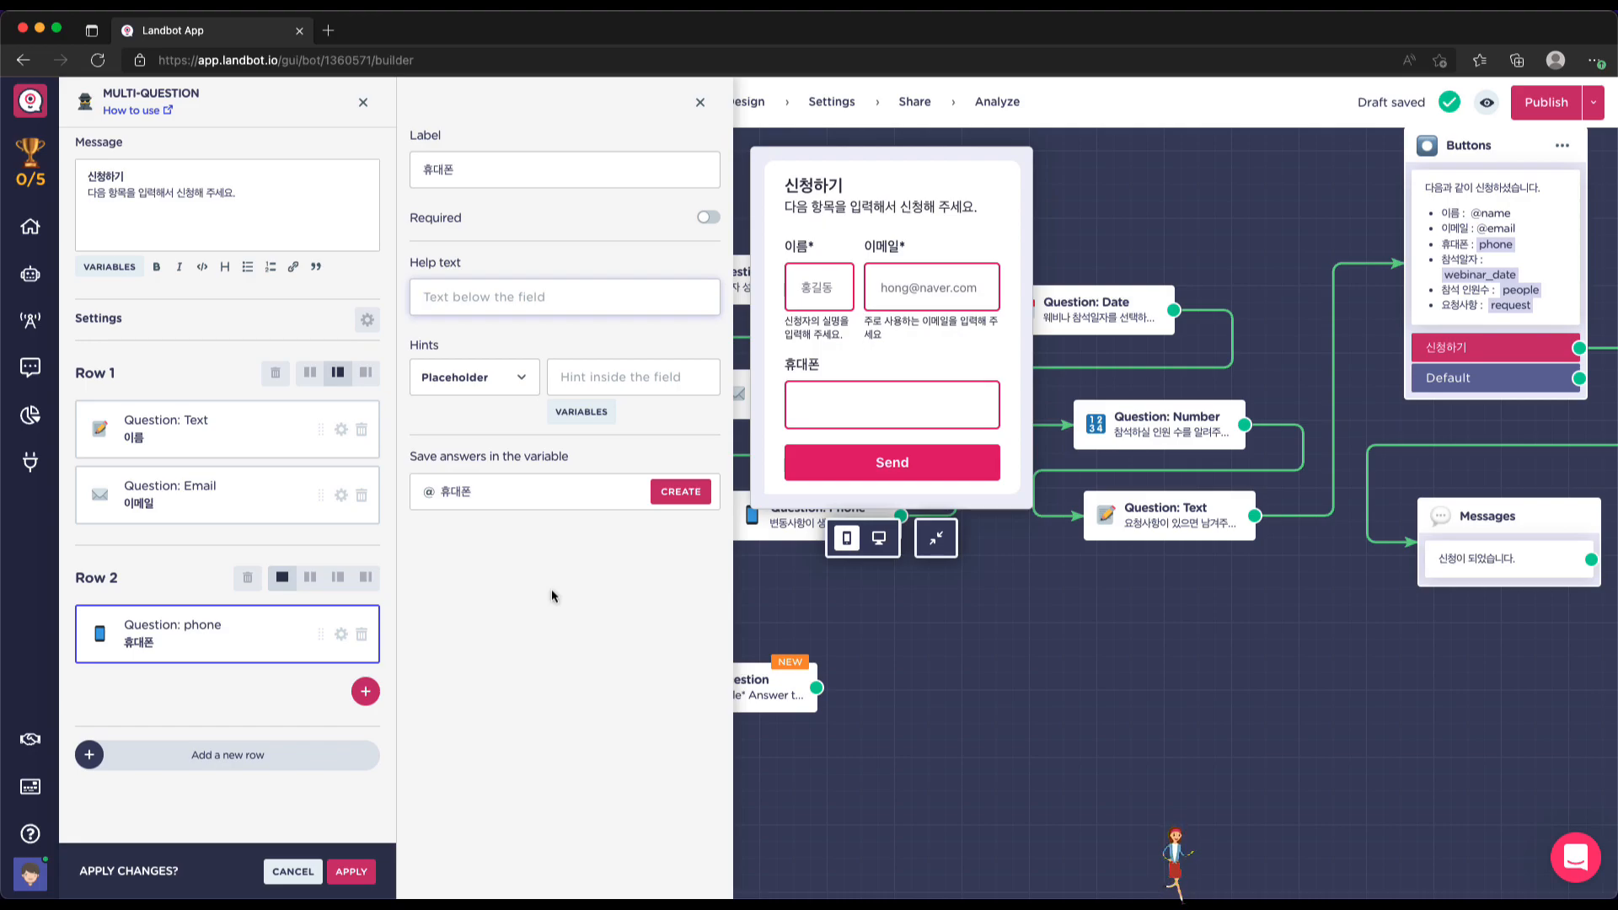
text(])
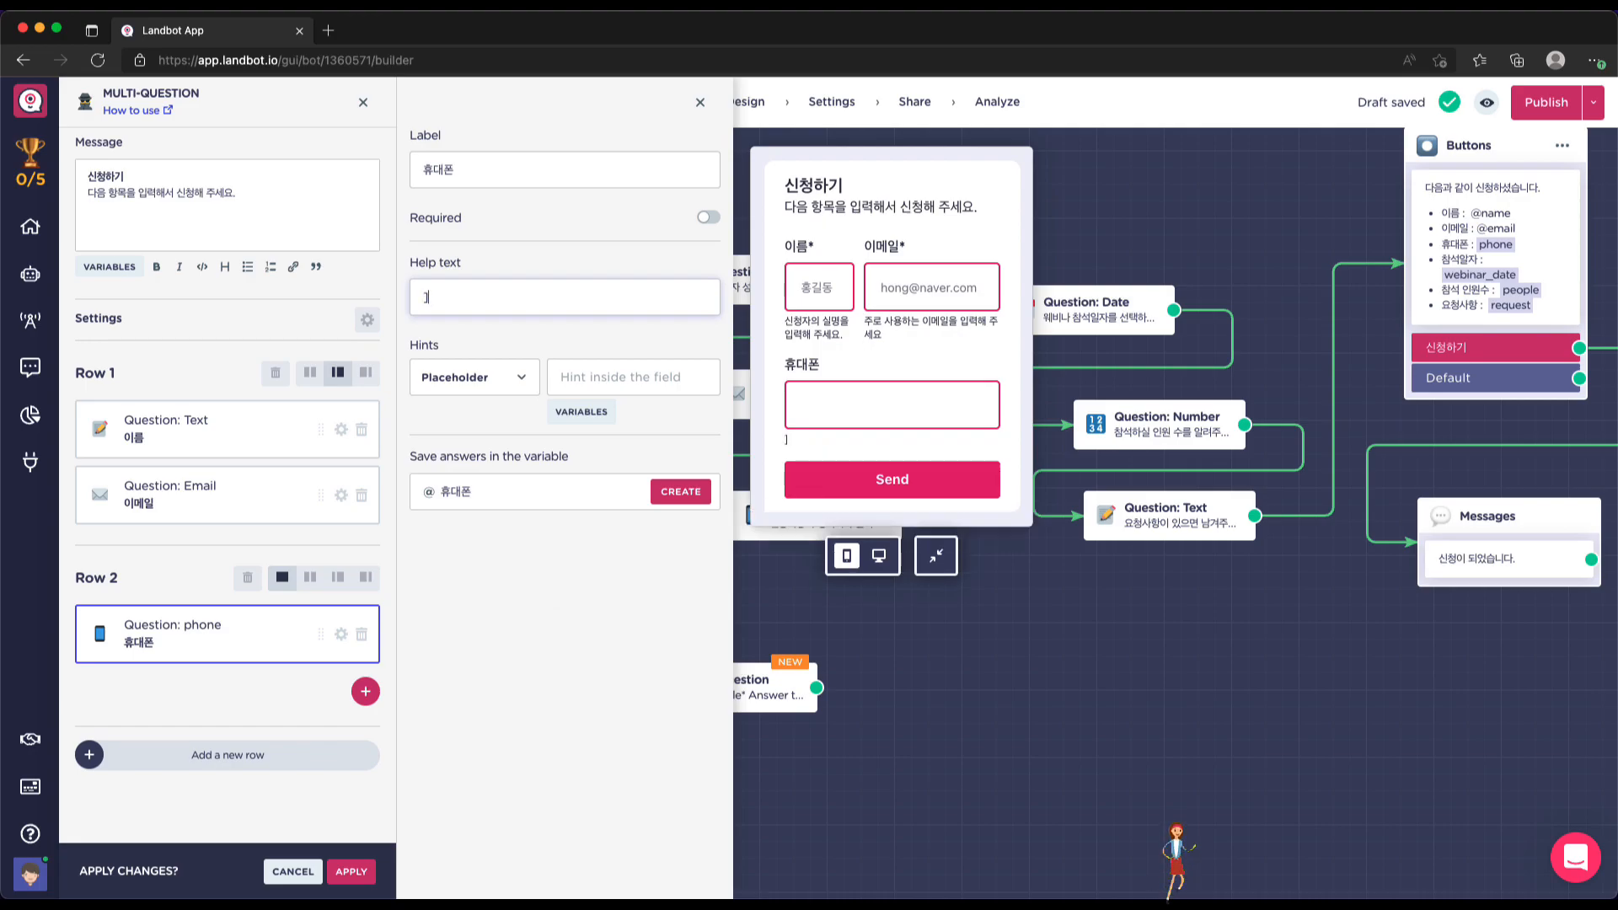
key(BackSpace)
text(-)
text(fmf)
key(BackSpace)
key(BackSpace)
key(BackSpace)
text(를 제)
text(외한 수)
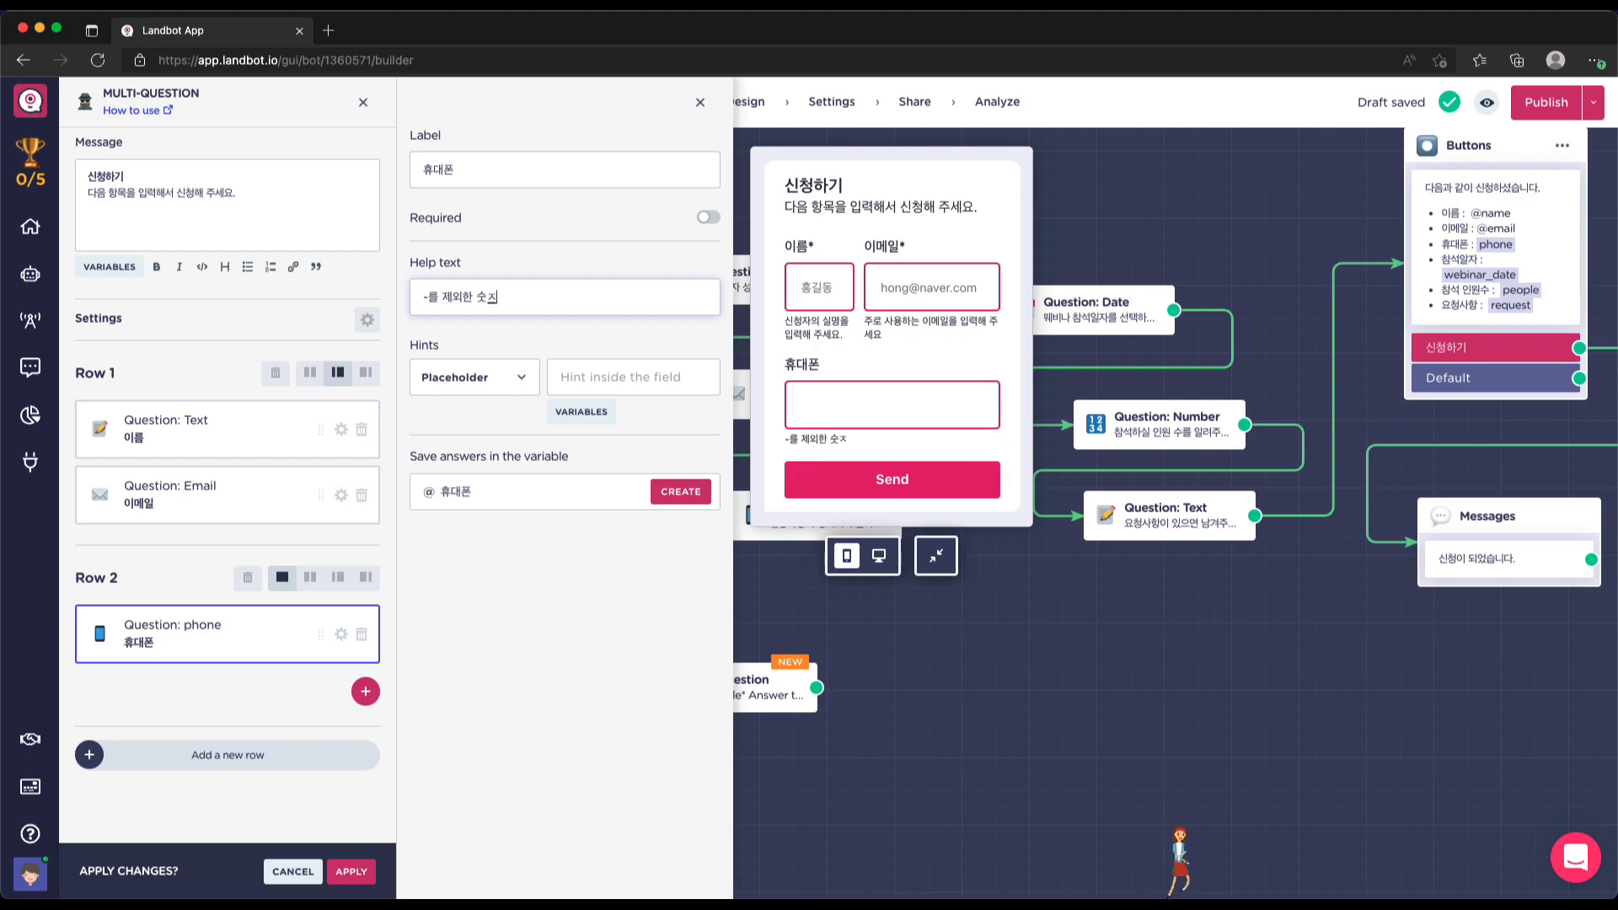
text(자ㅁ)
text(만 입력해 주세요.)
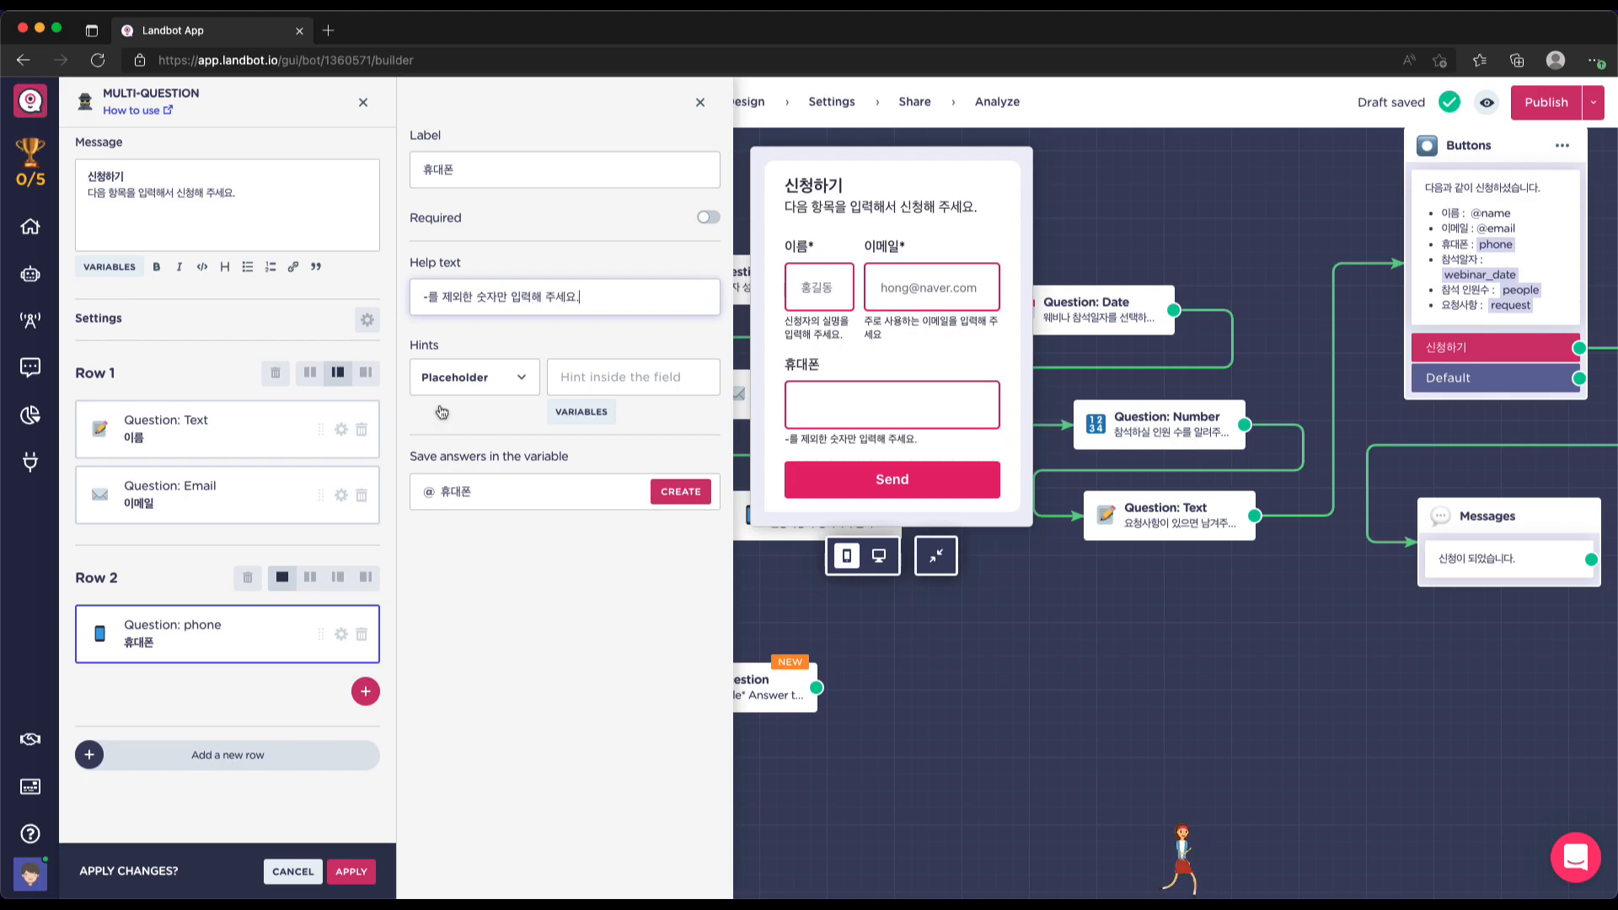
click(609, 377)
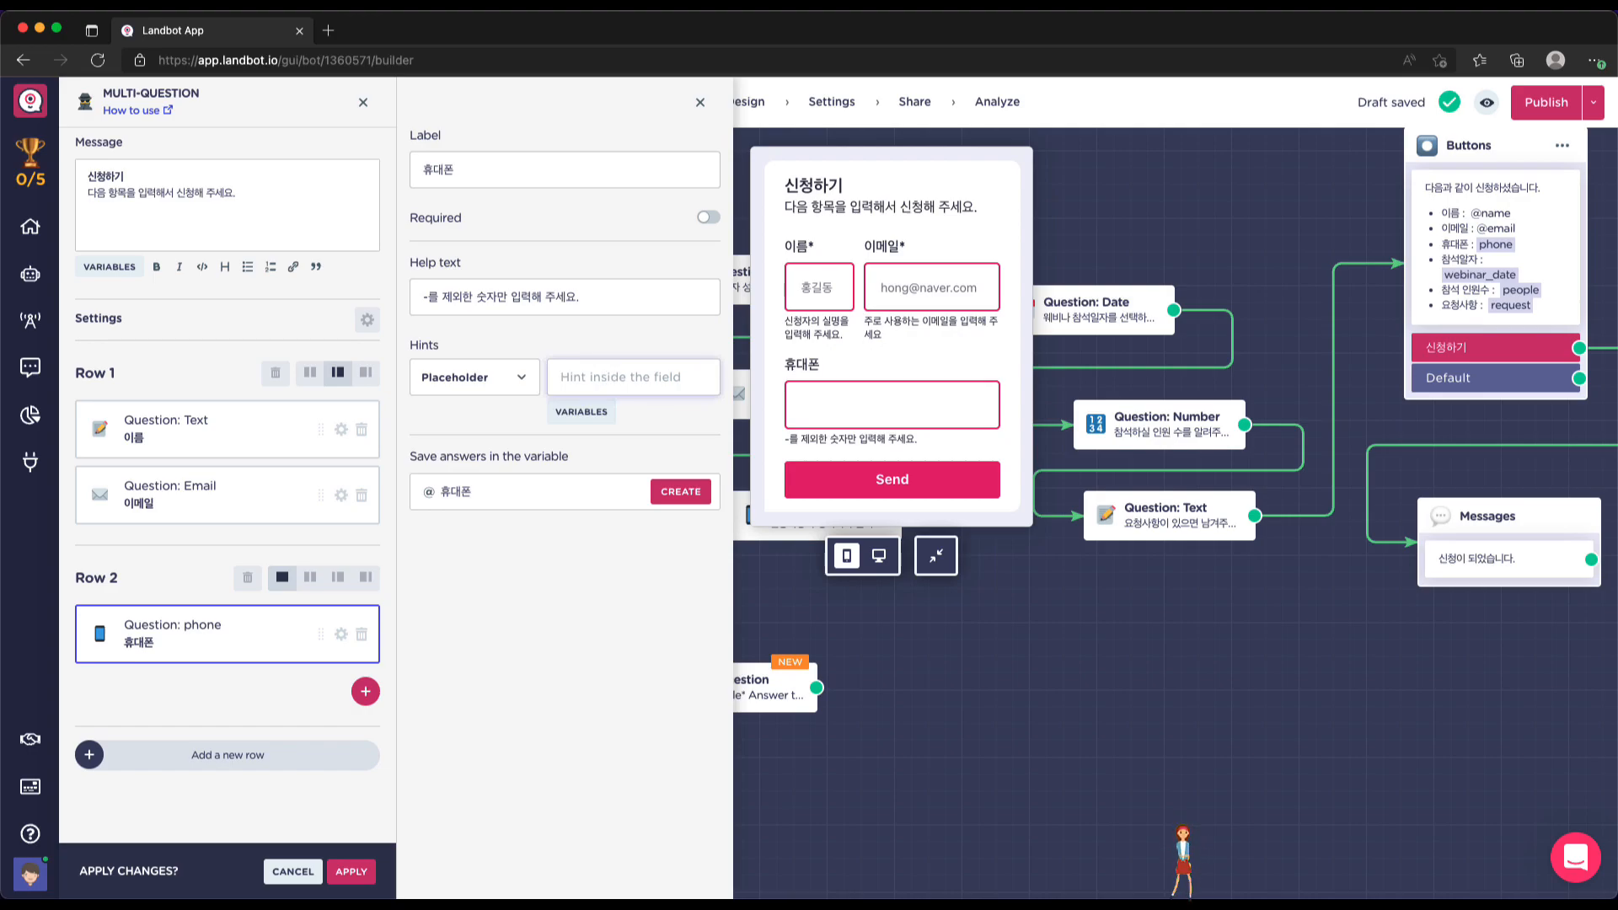
text(0101)
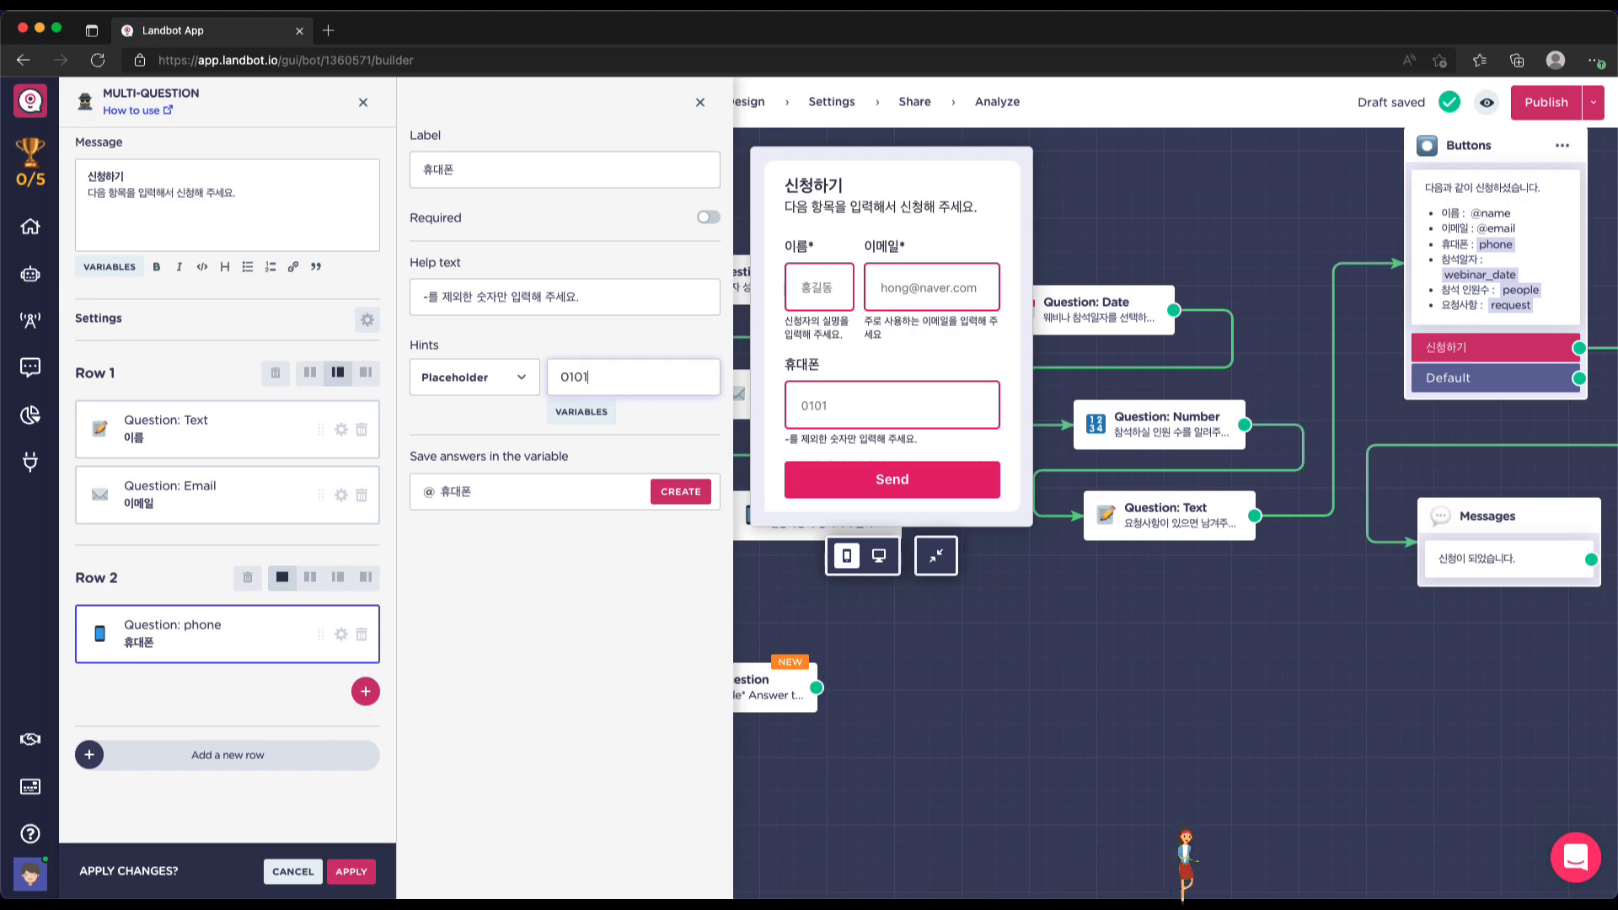
text(23456)
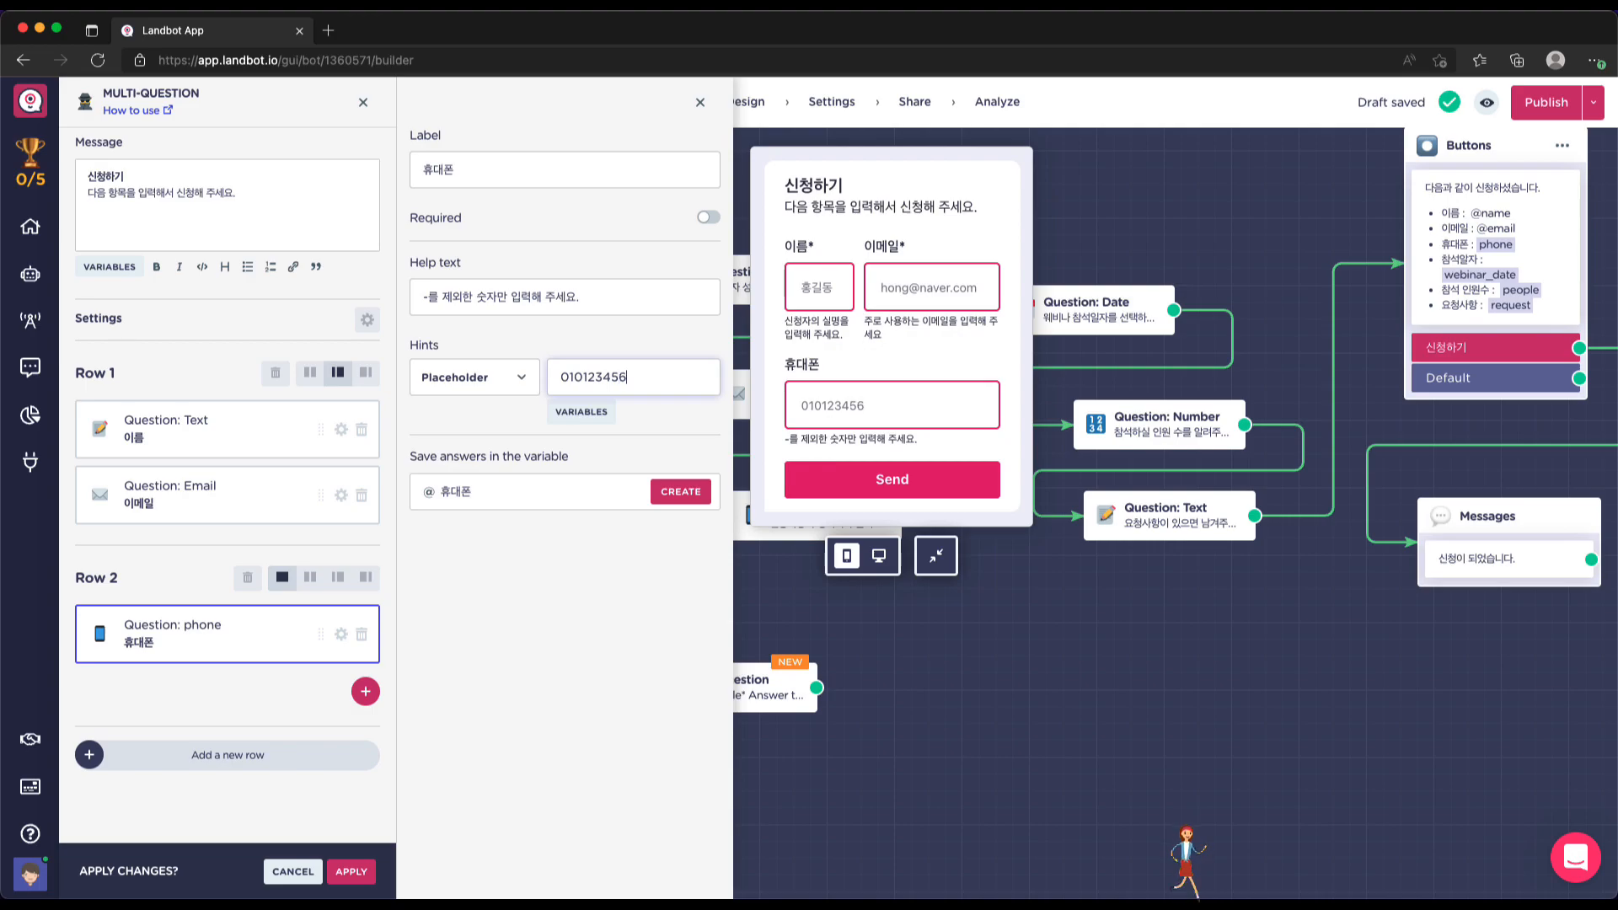
text(78)
click(495, 499)
key(BackSpace)
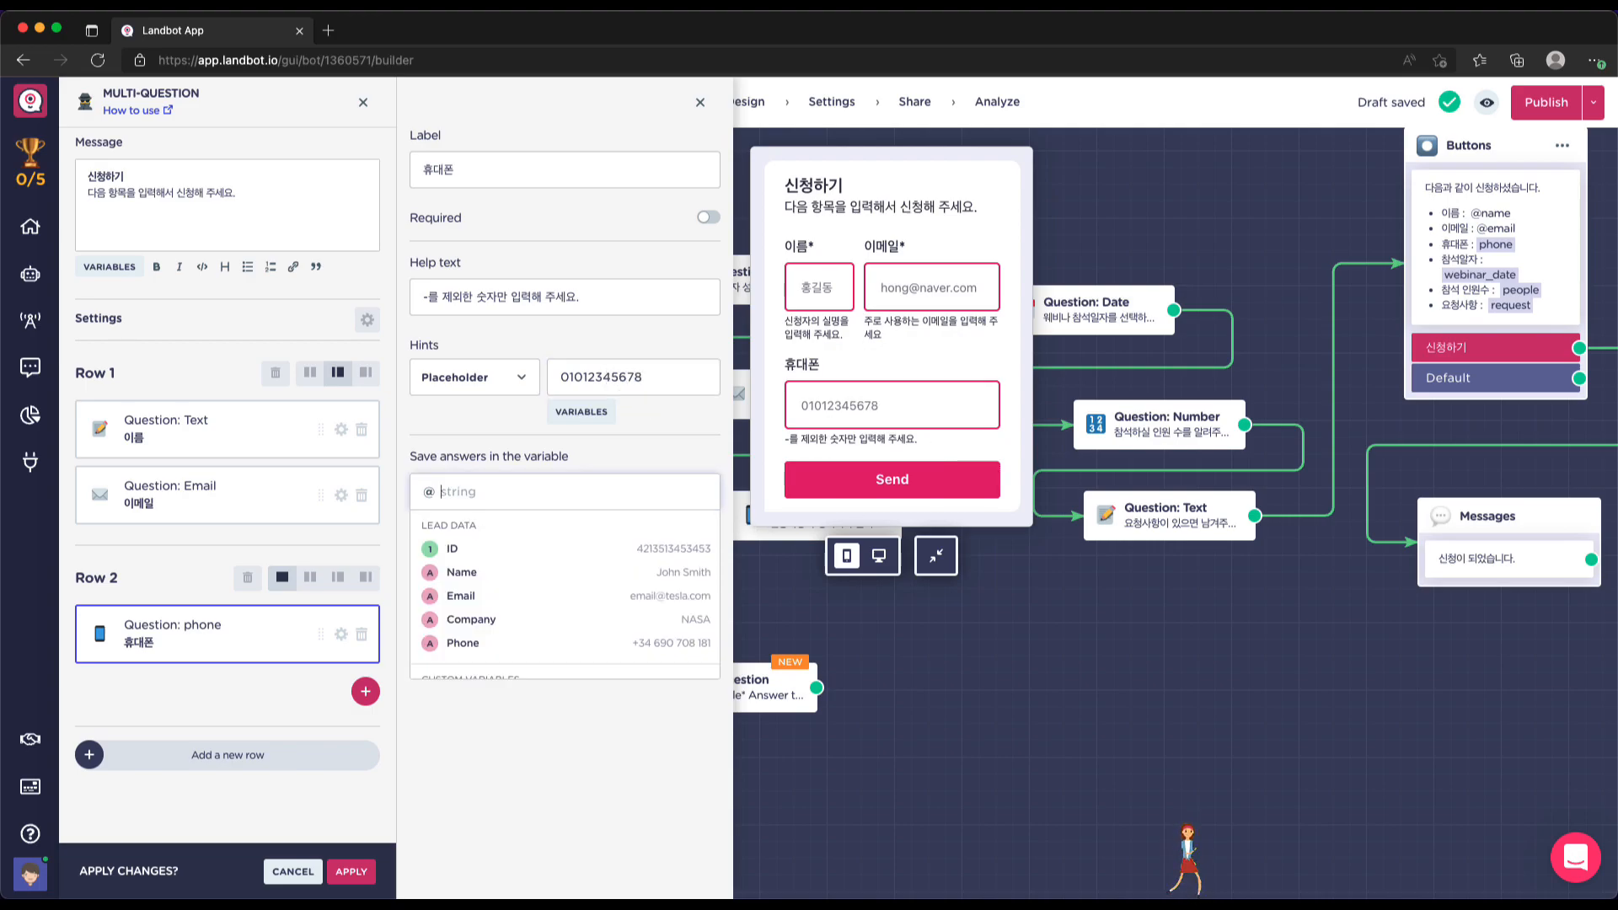
click(484, 639)
click(533, 660)
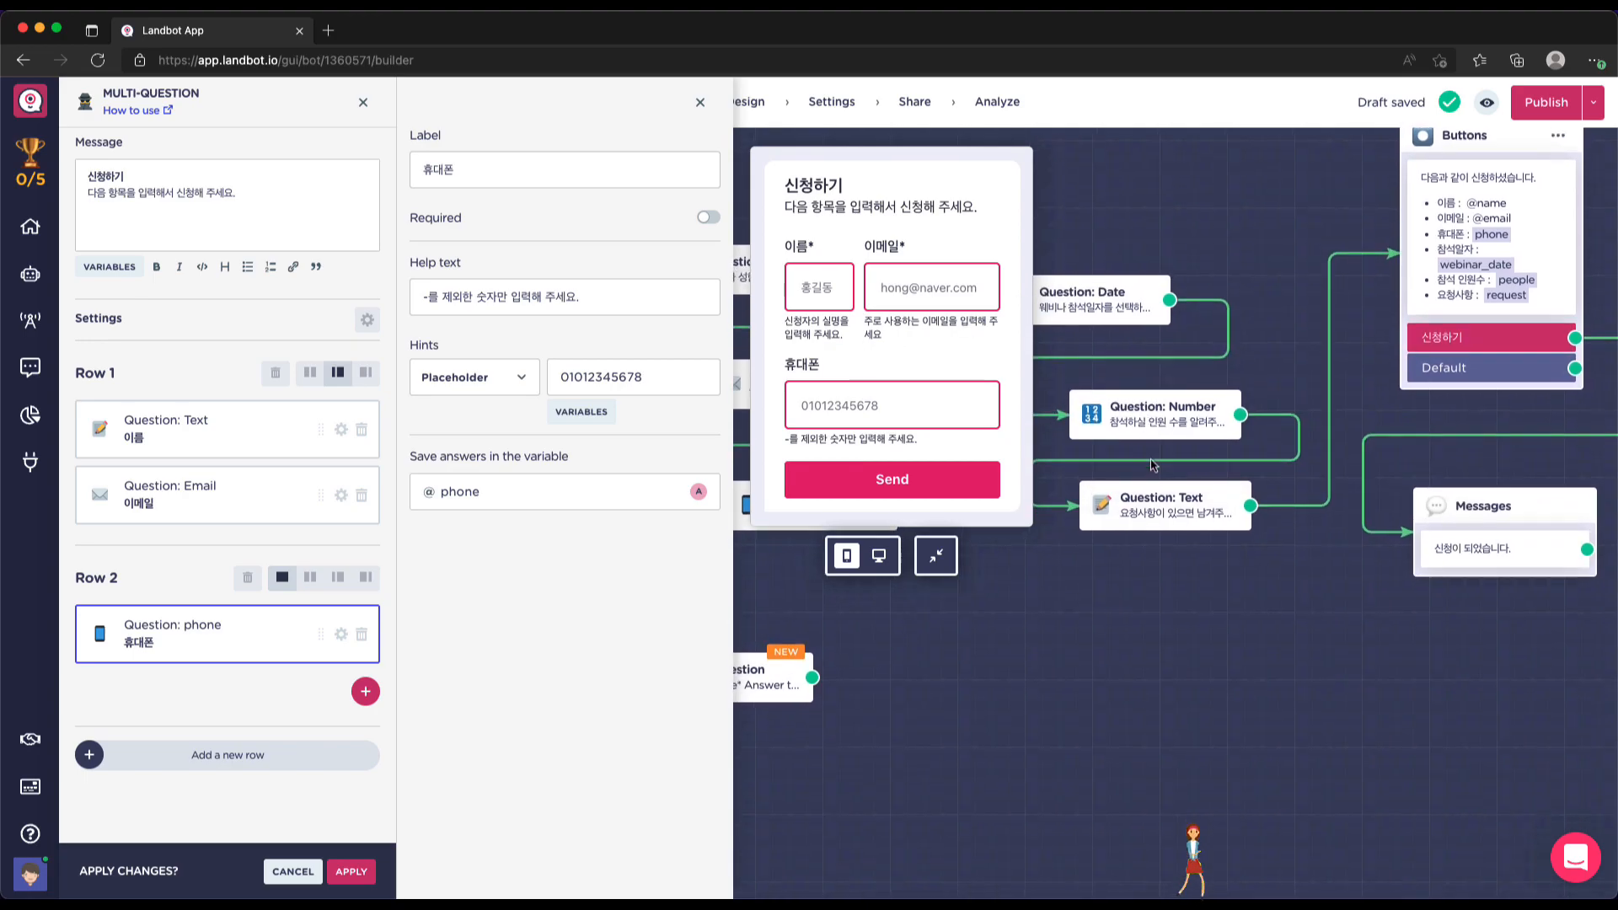
scroll(1153, 464, left, 1)
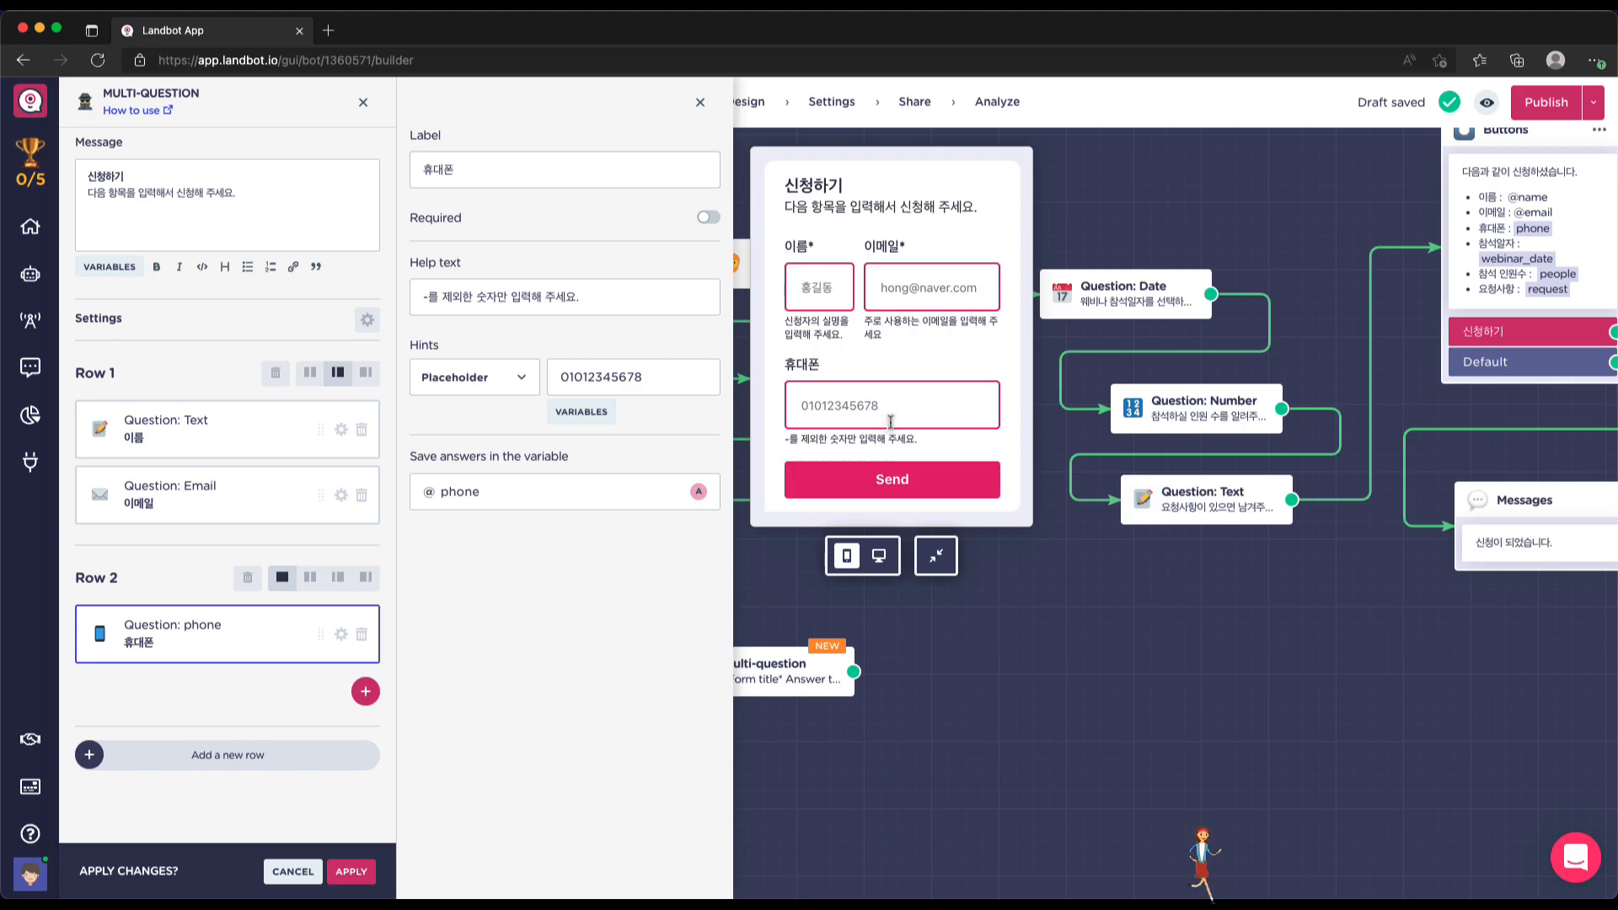
click(258, 765)
Add a Date question in Row 3, label it 참석일자 and mark it required
scroll(259, 764, down, 1)
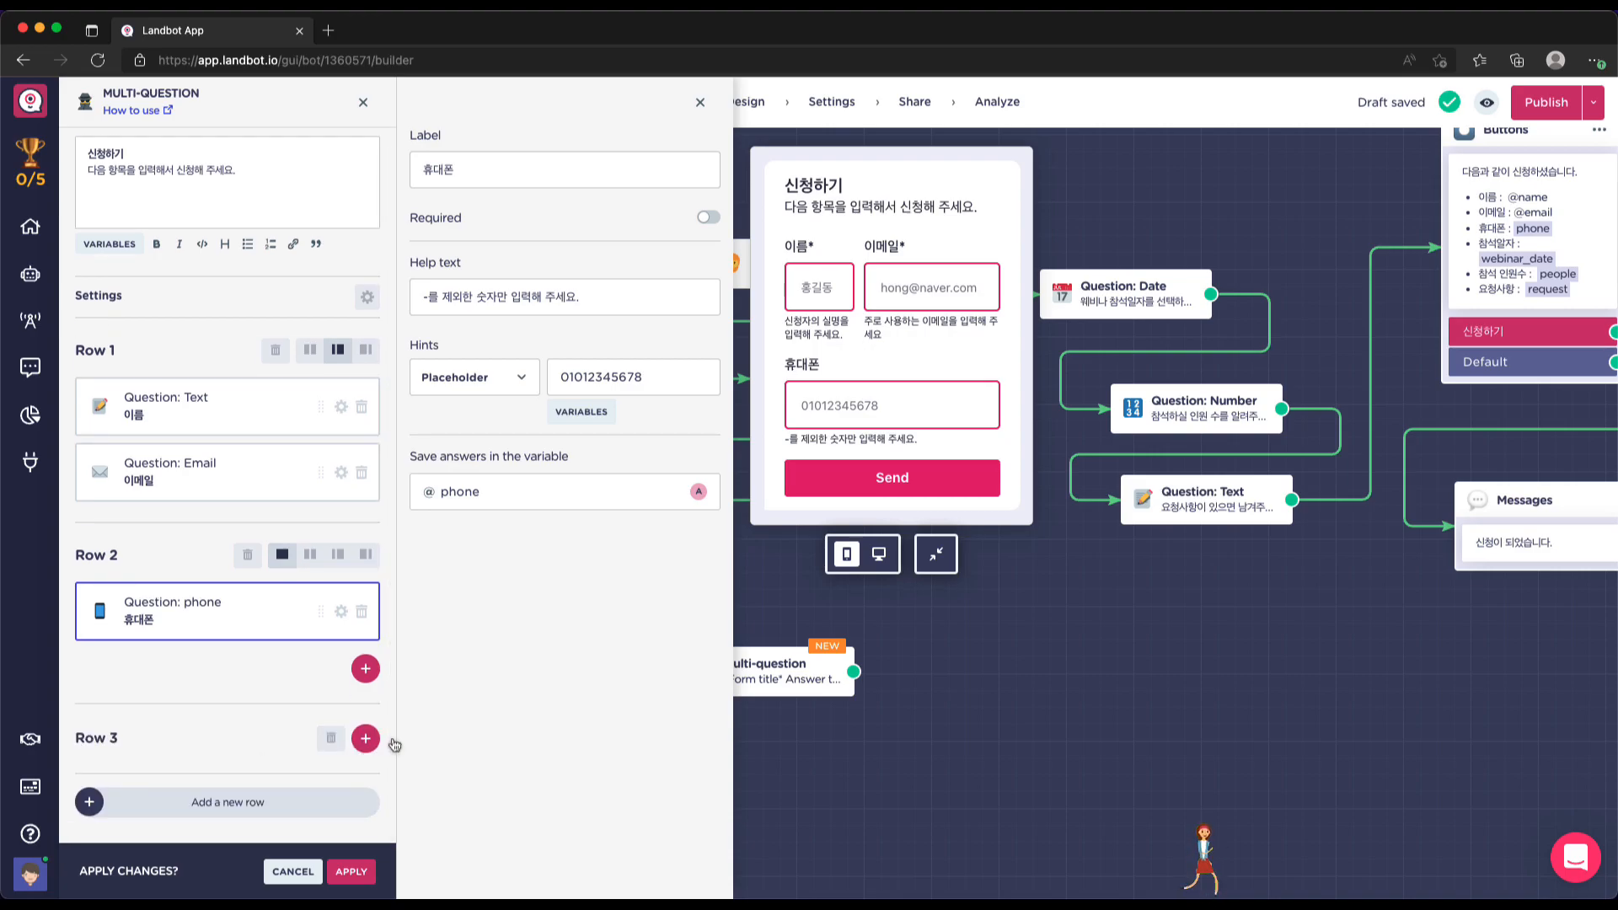
click(365, 738)
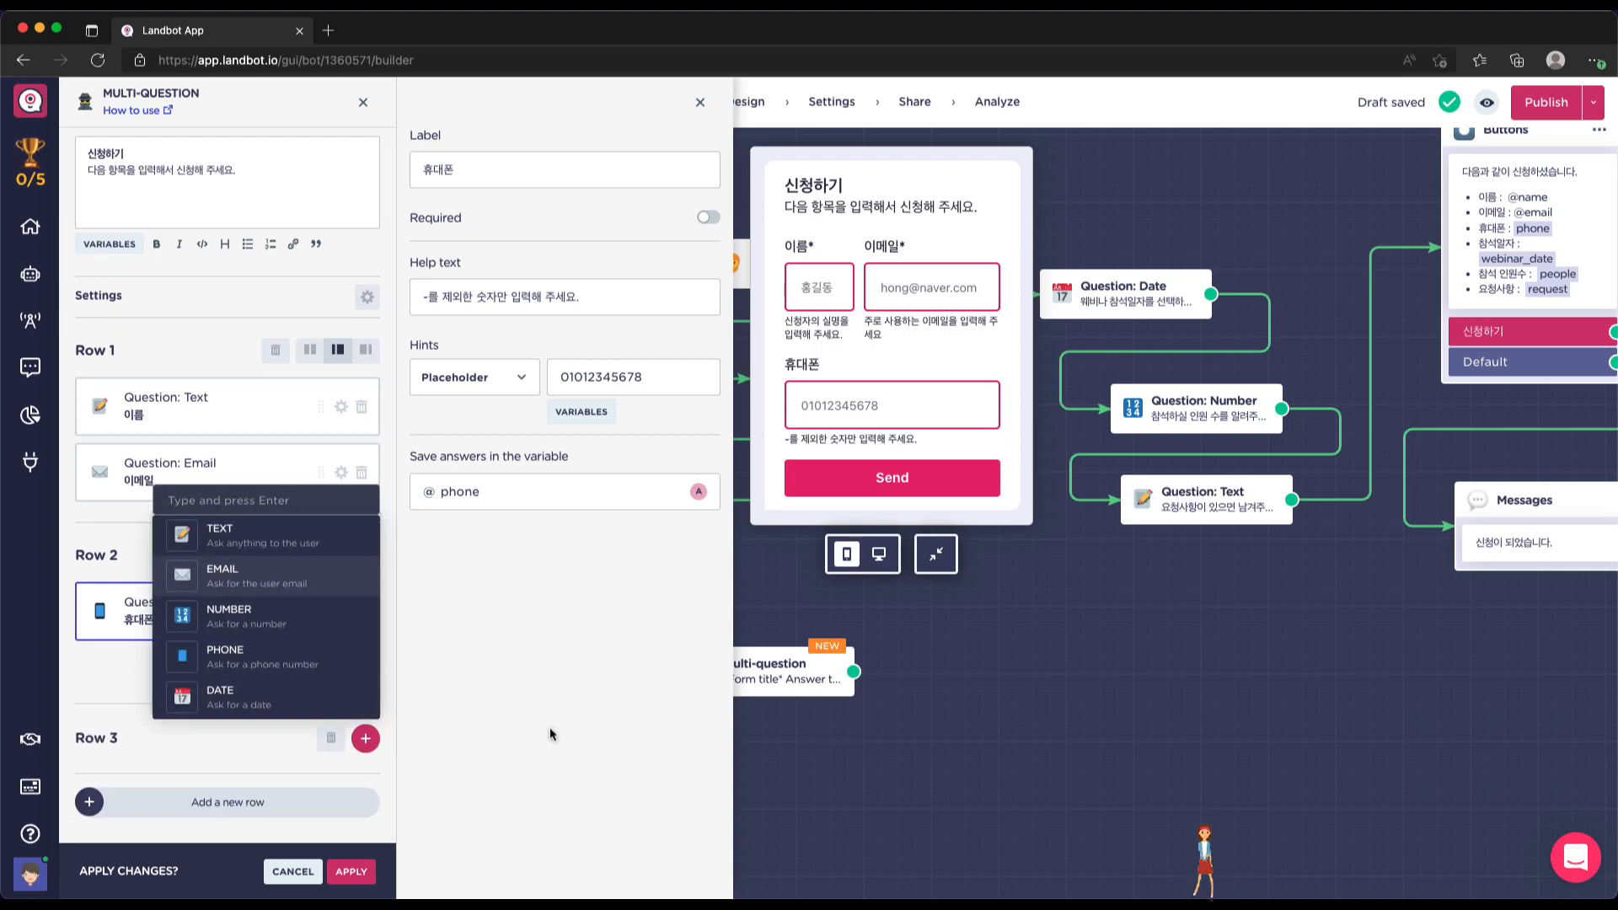
scroll(240, 547, down, 1)
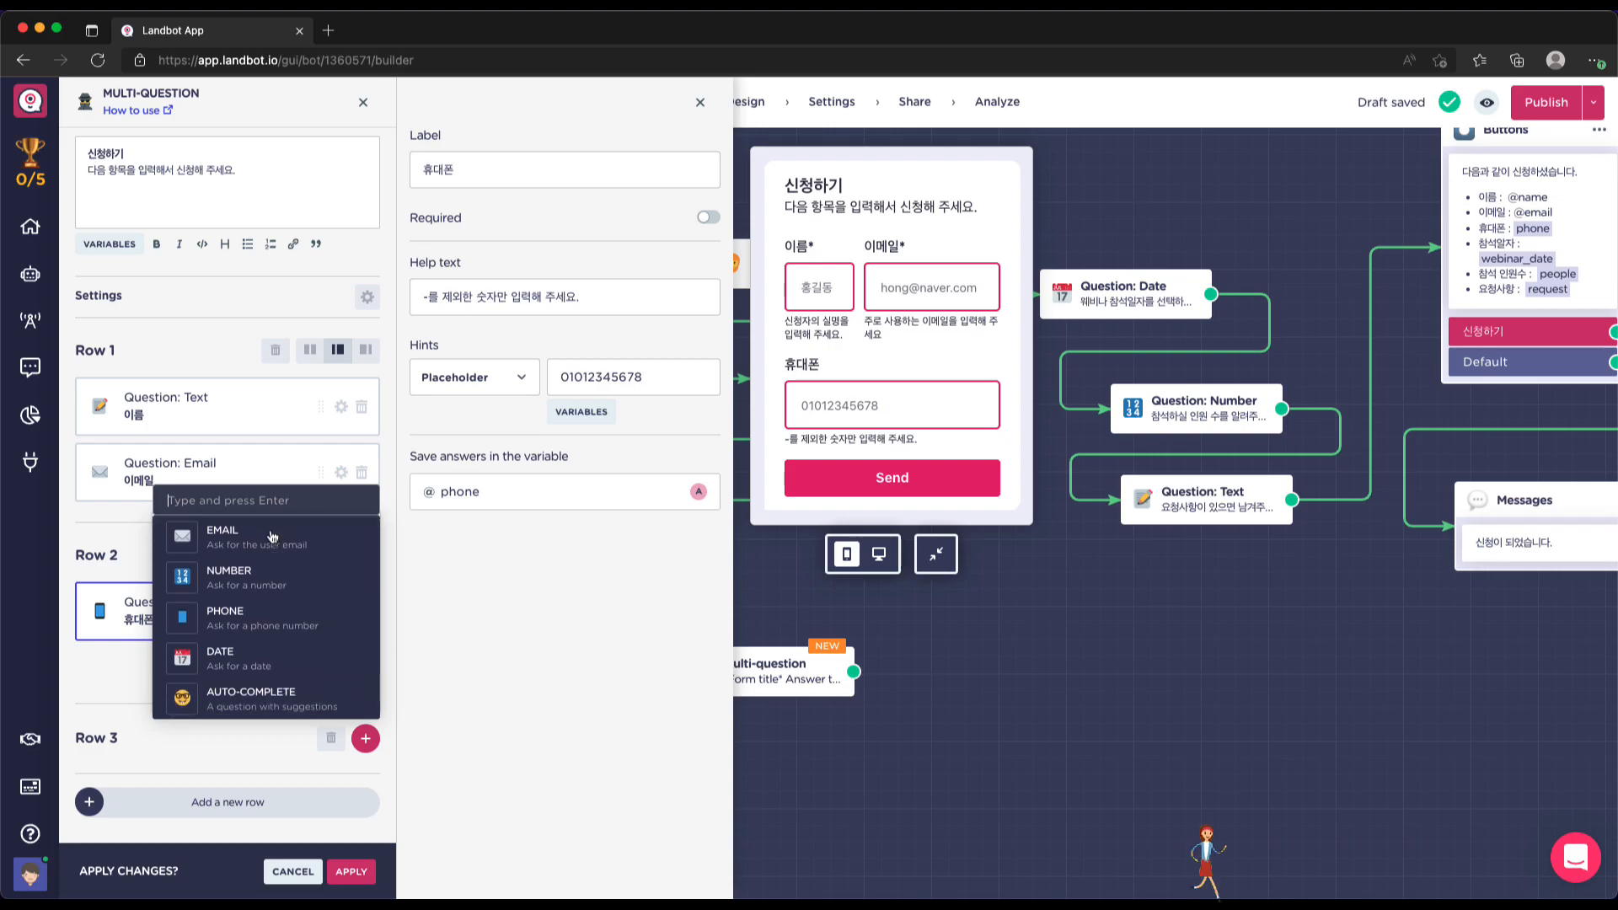
click(237, 658)
scroll(317, 656, down, 2)
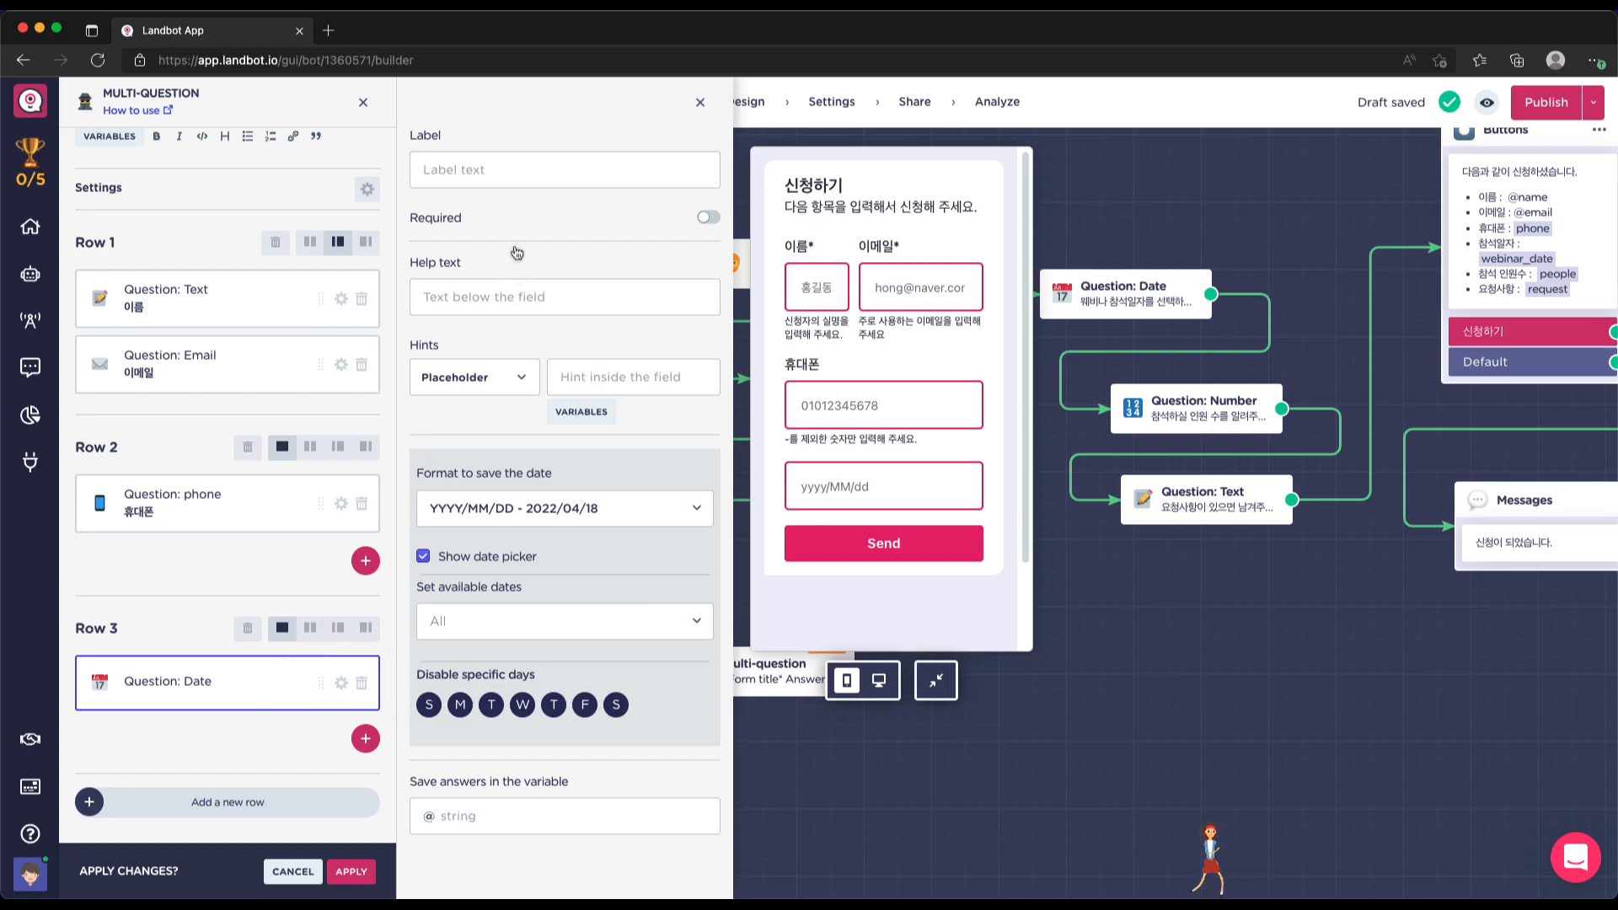
click(477, 171)
text(c)
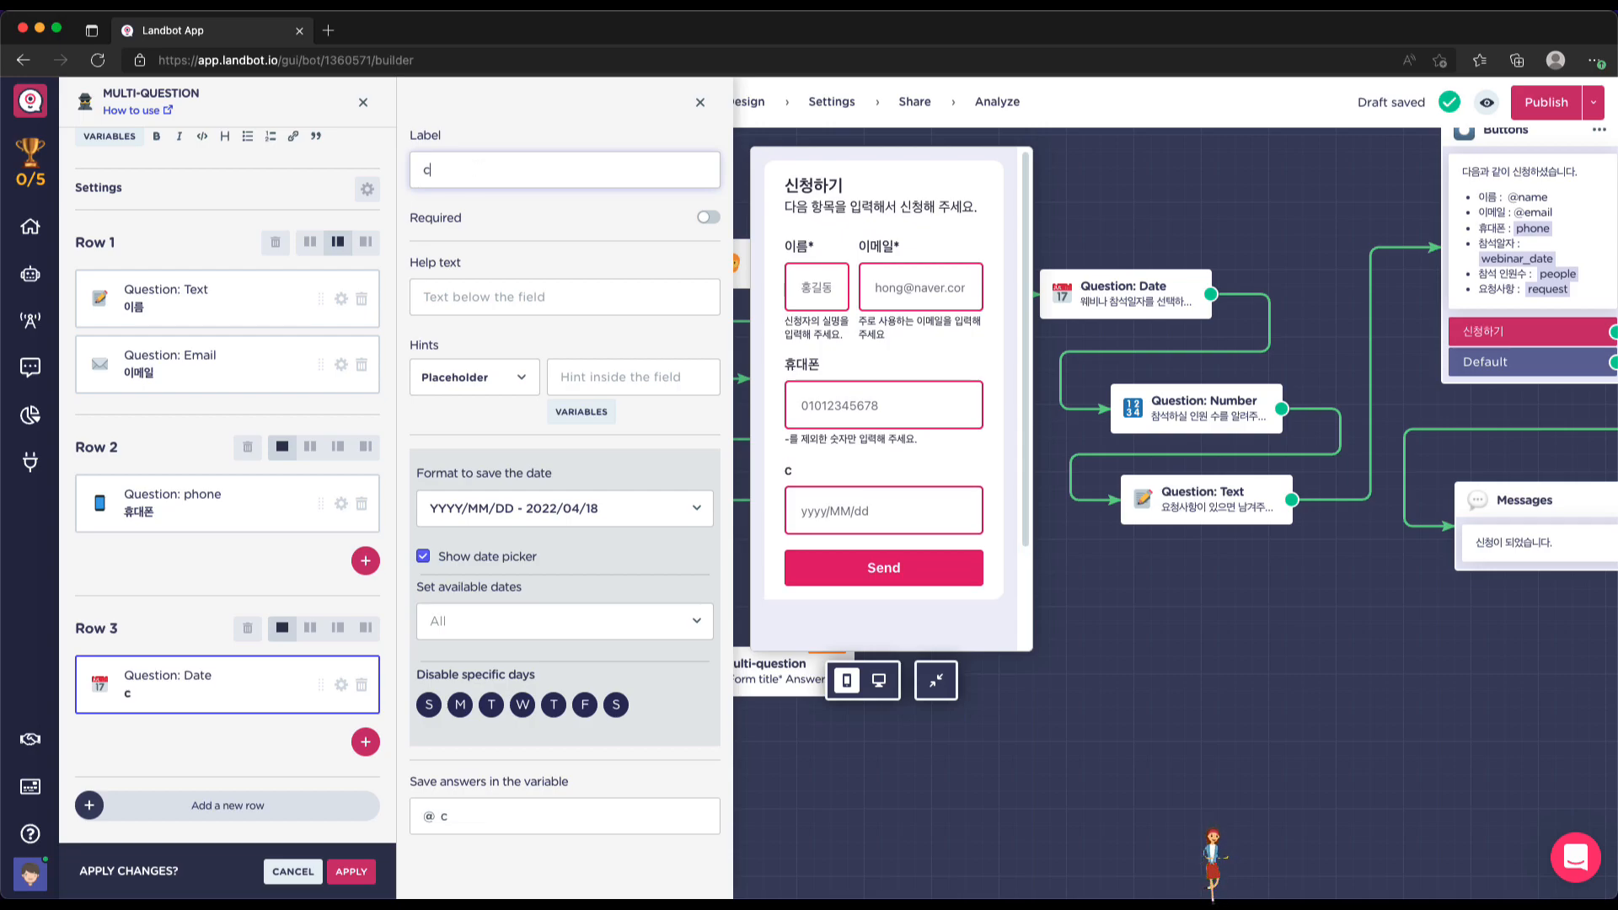
key(BackSpace)
text(참석일자)
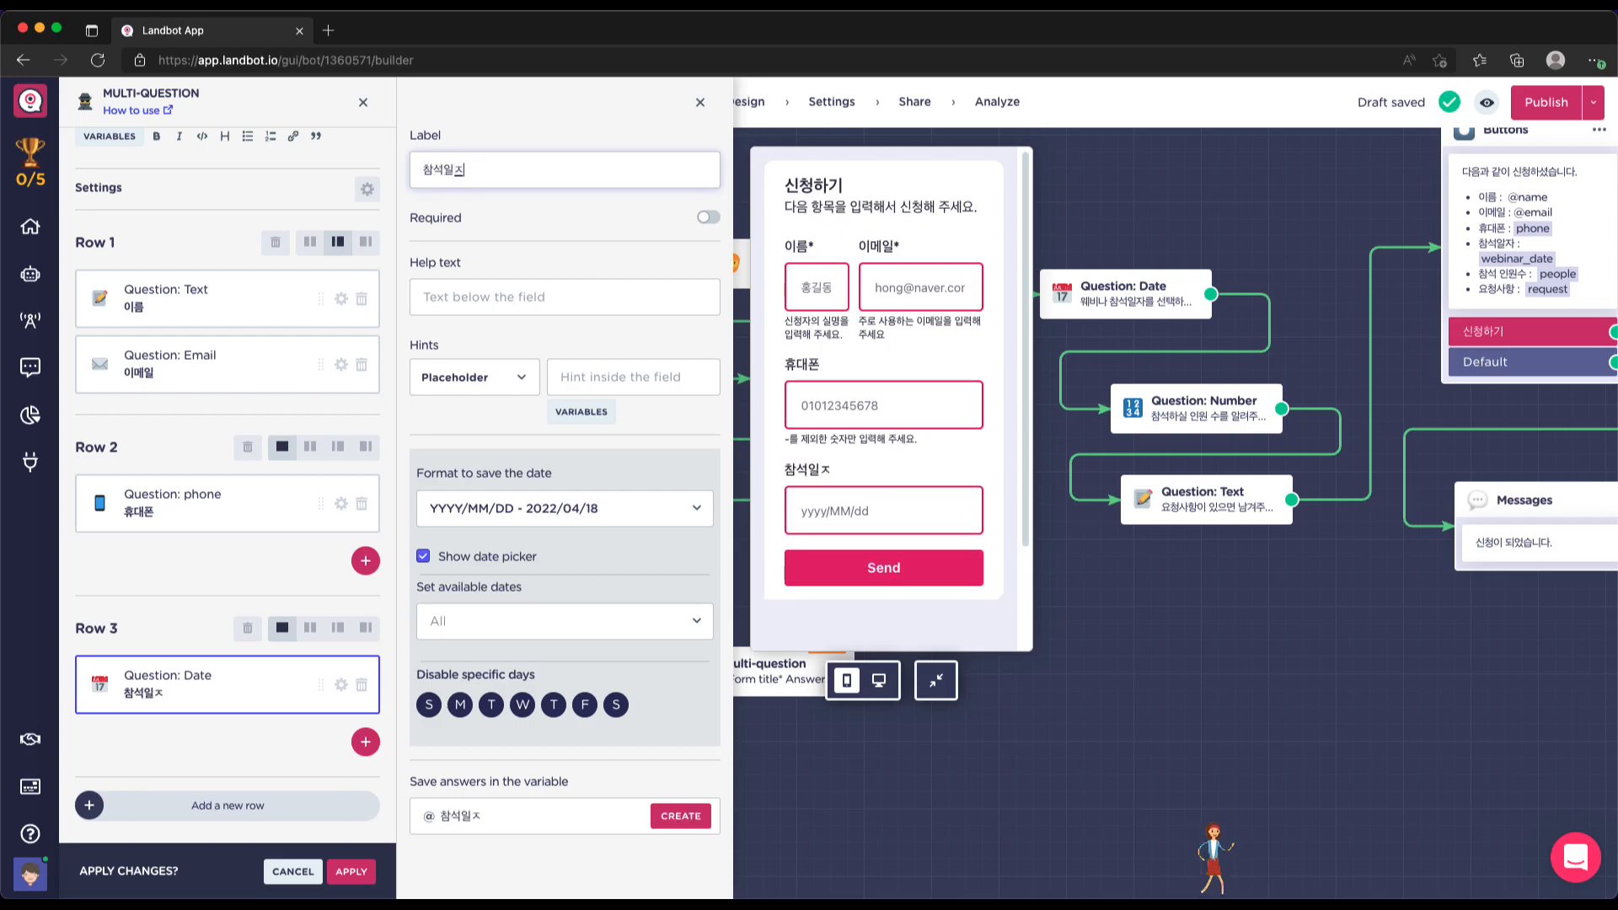
click(709, 218)
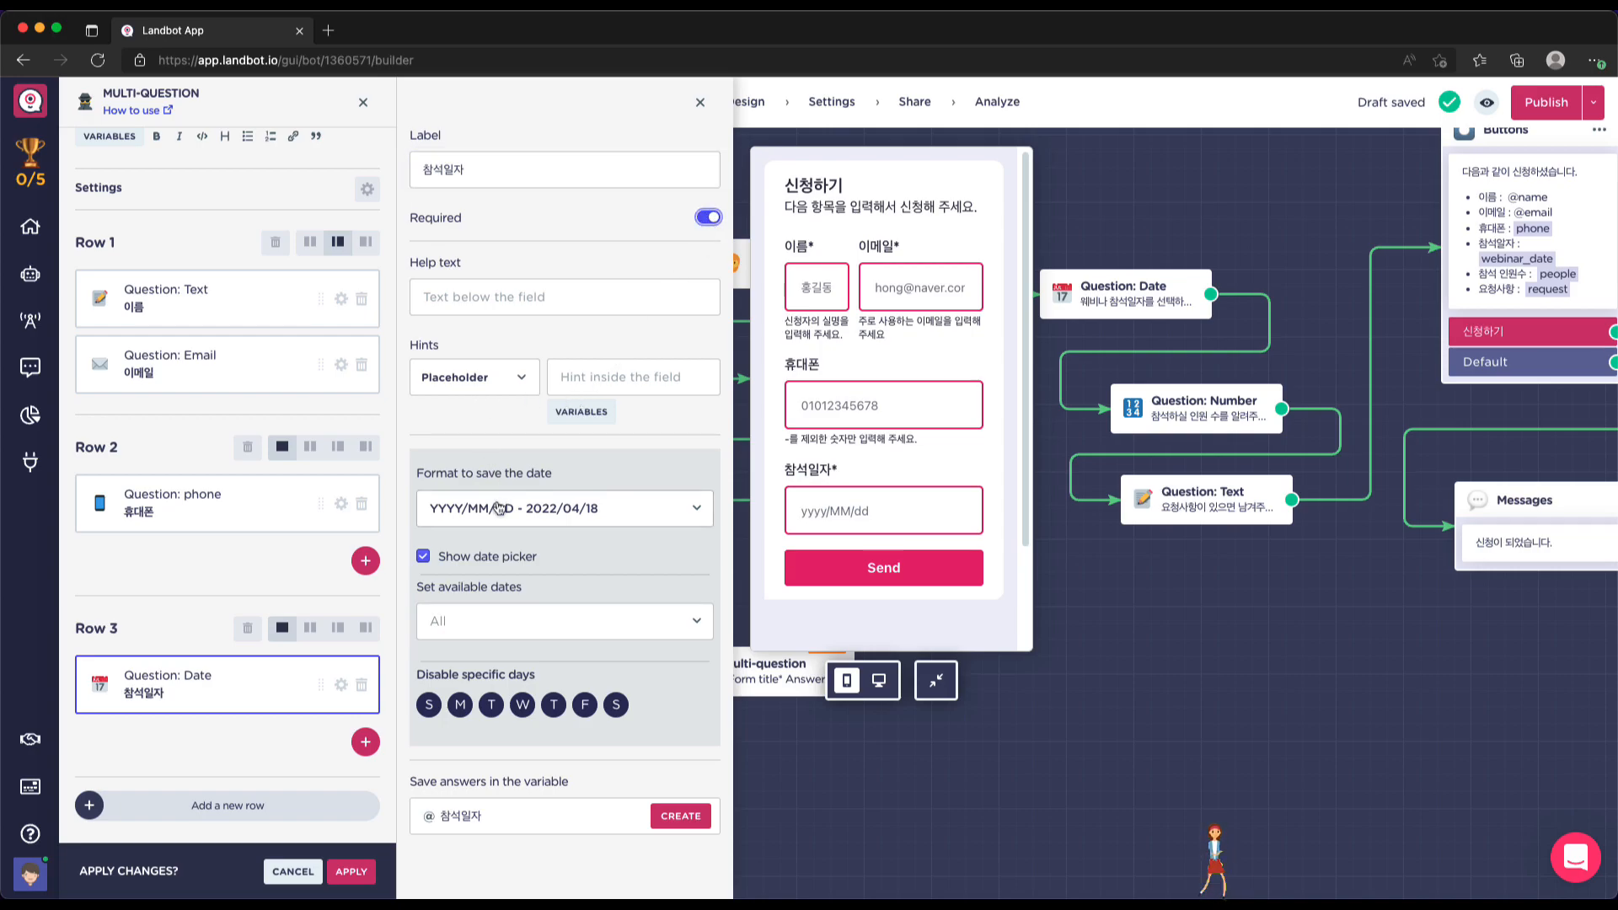
Save 참석일자 dates as YY/MM/DD, hint 22/04/10, and allow only a custom date range
click(571, 510)
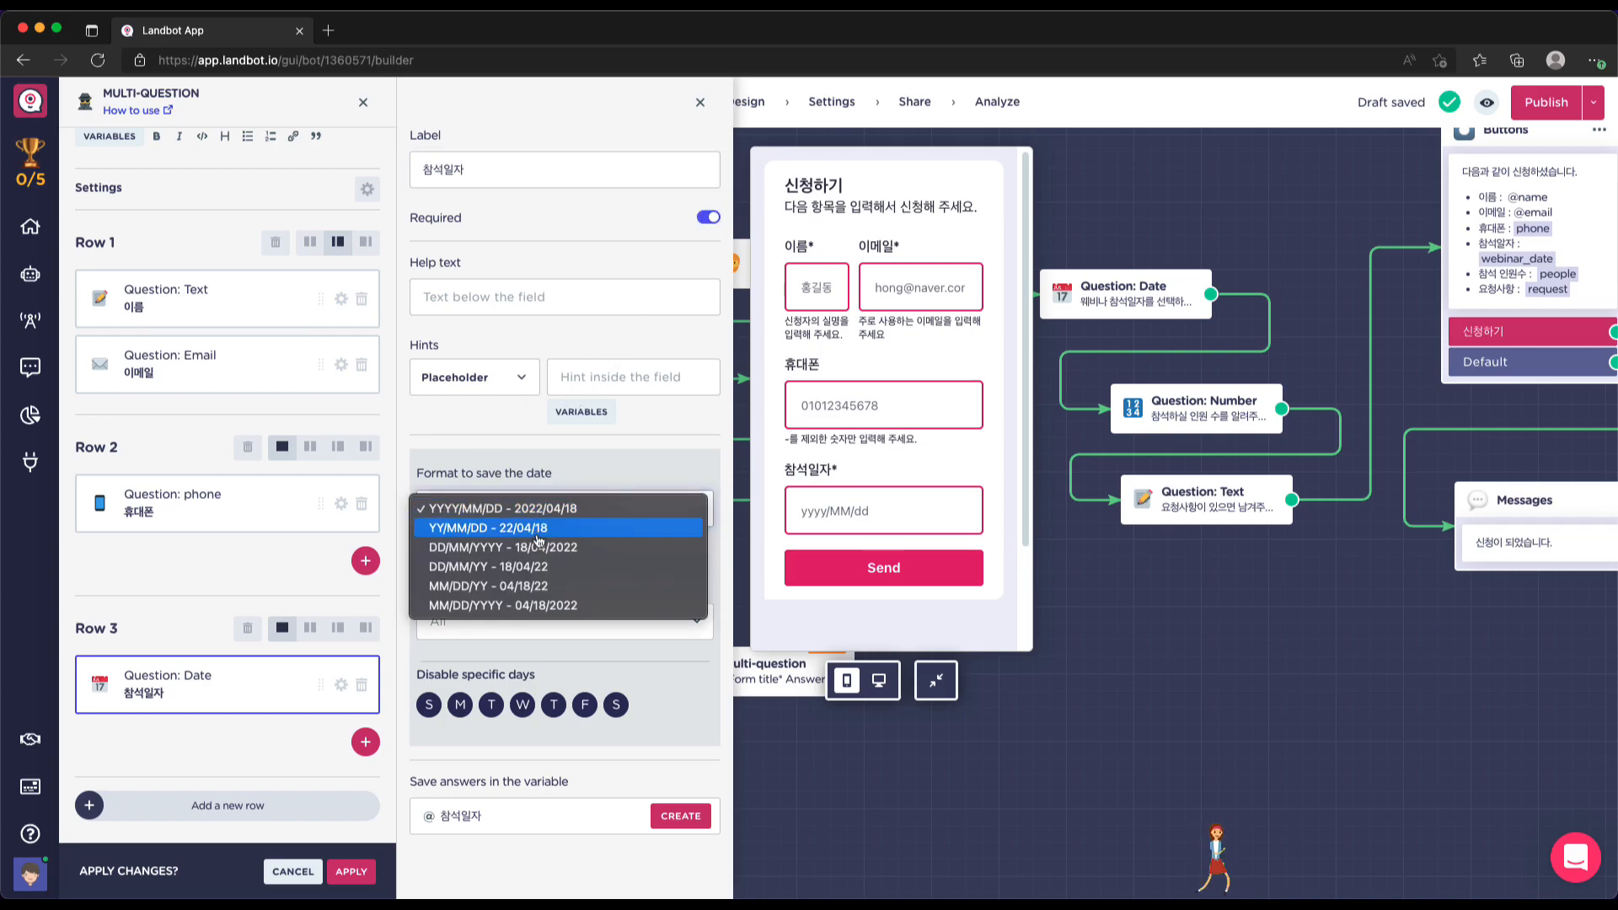
click(539, 530)
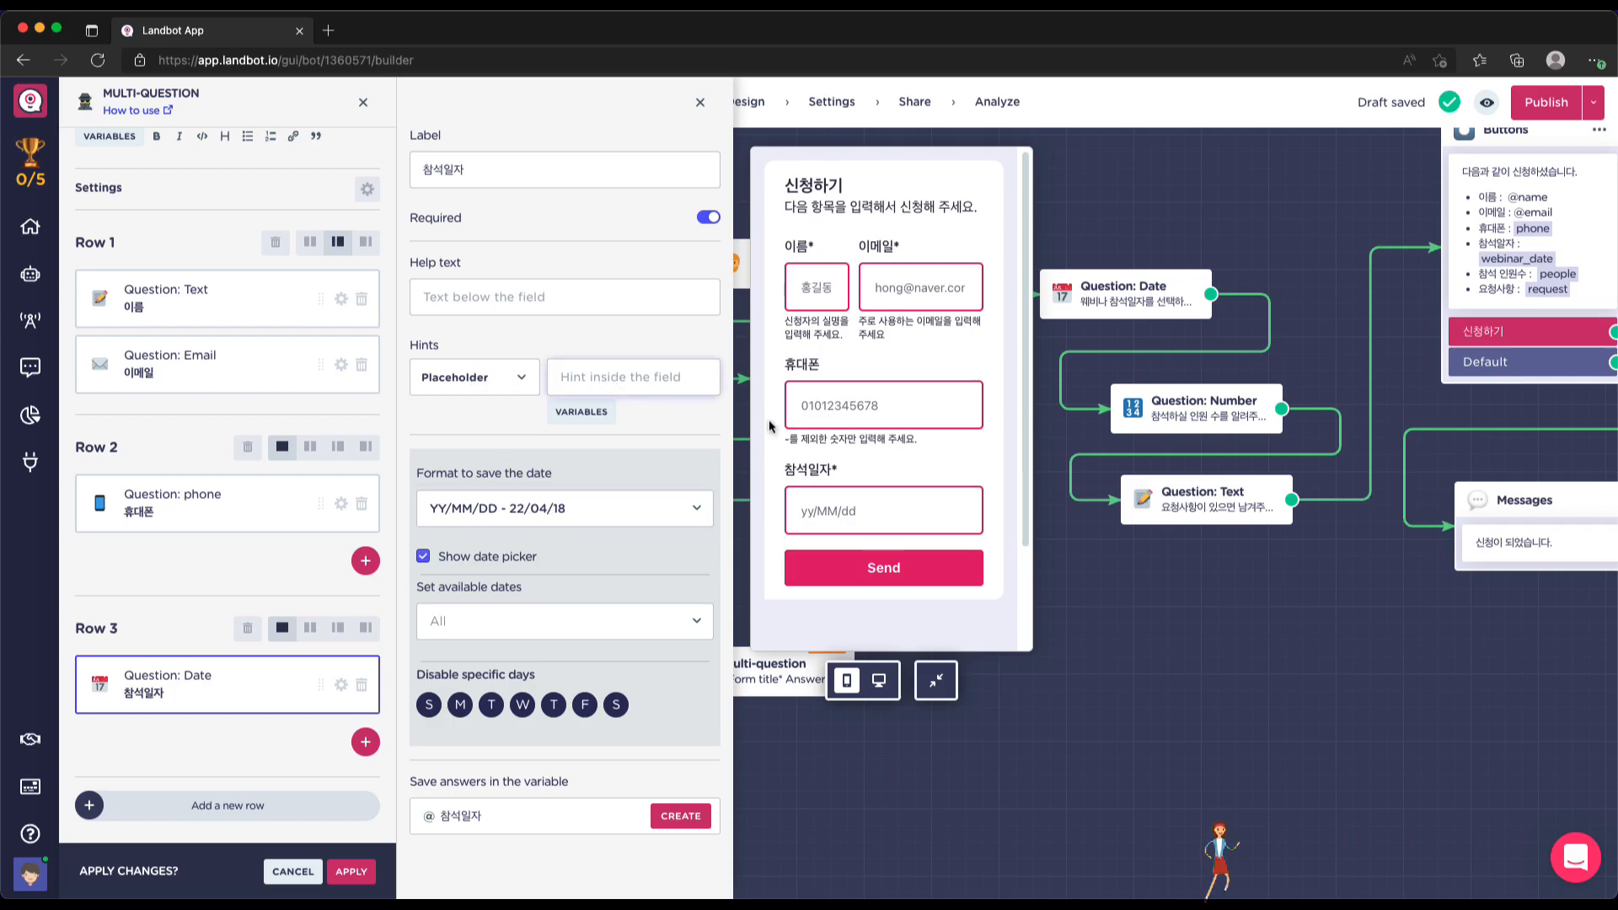
text(22/04/10)
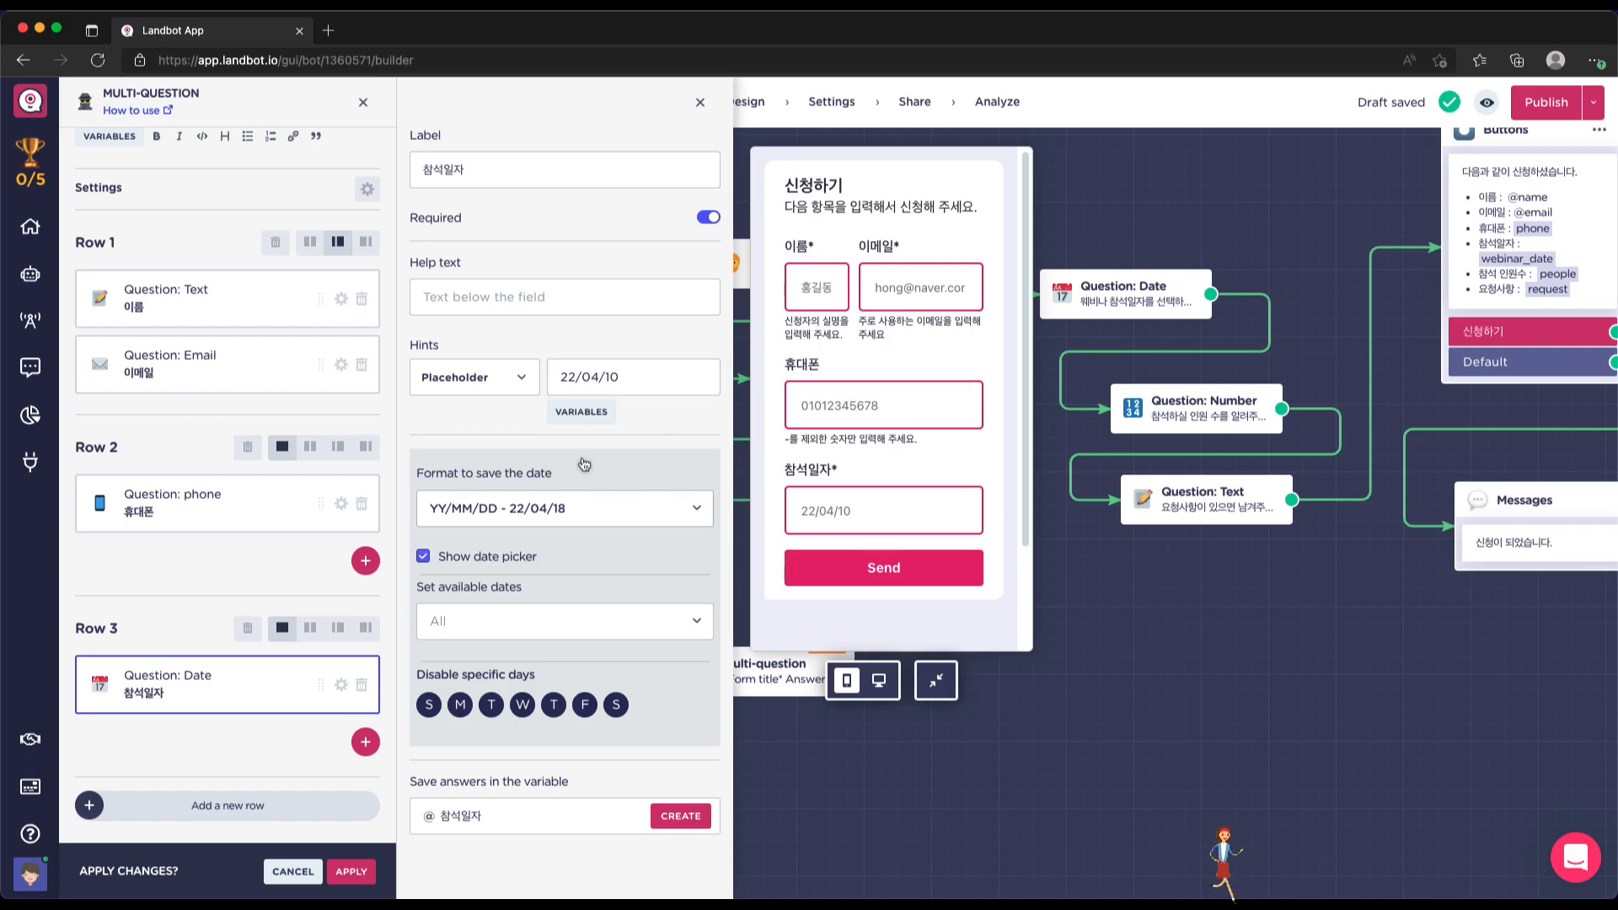
click(697, 627)
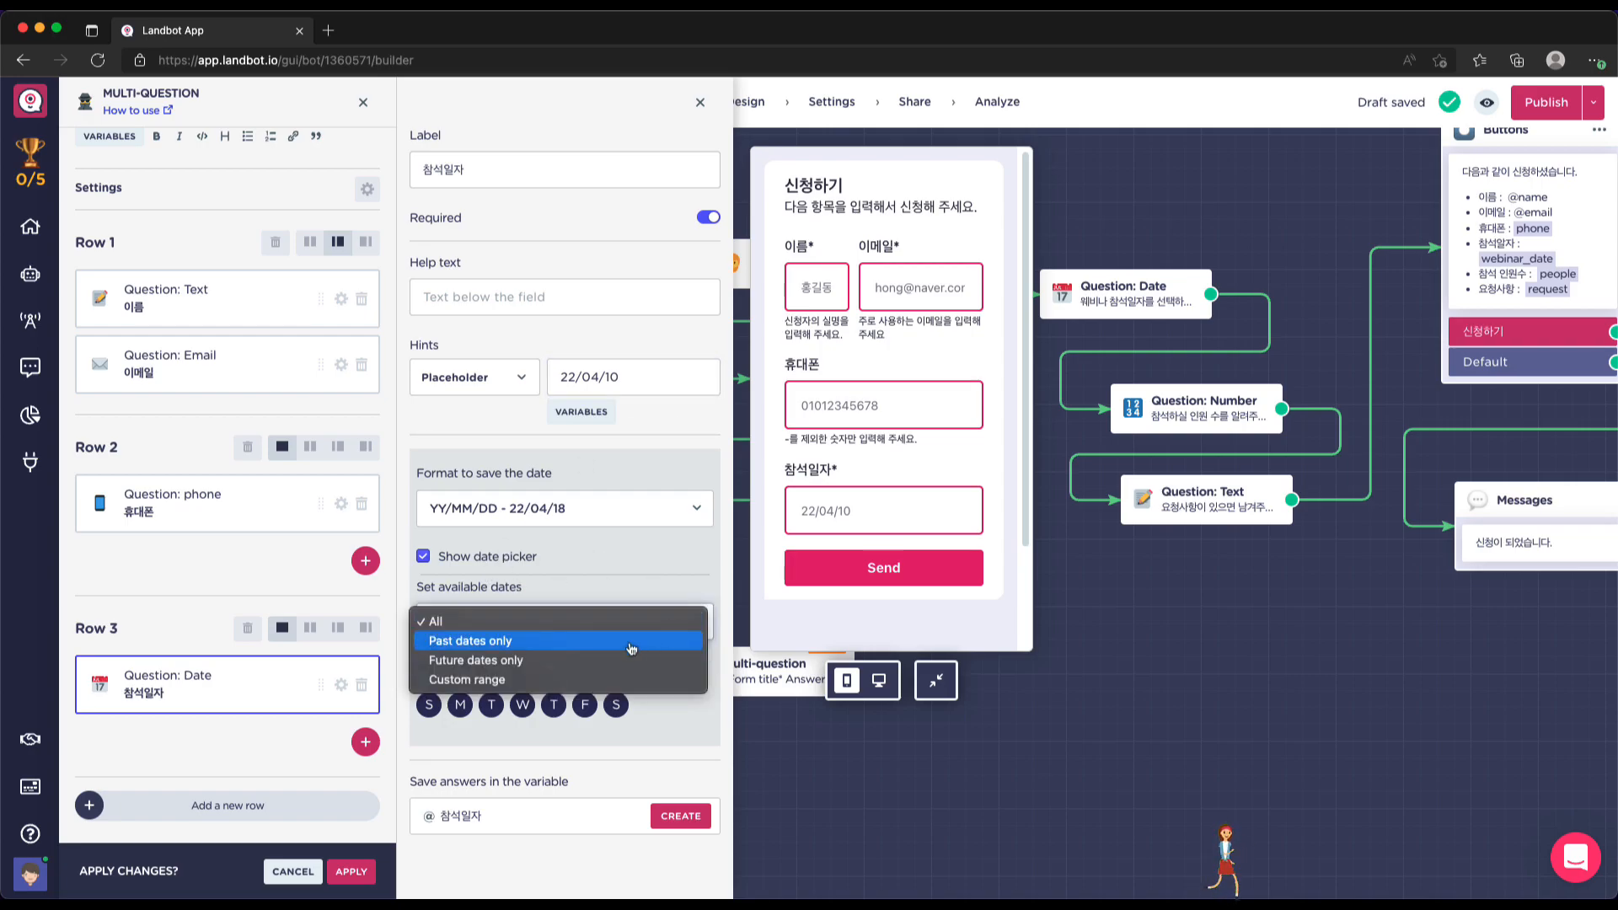
click(624, 580)
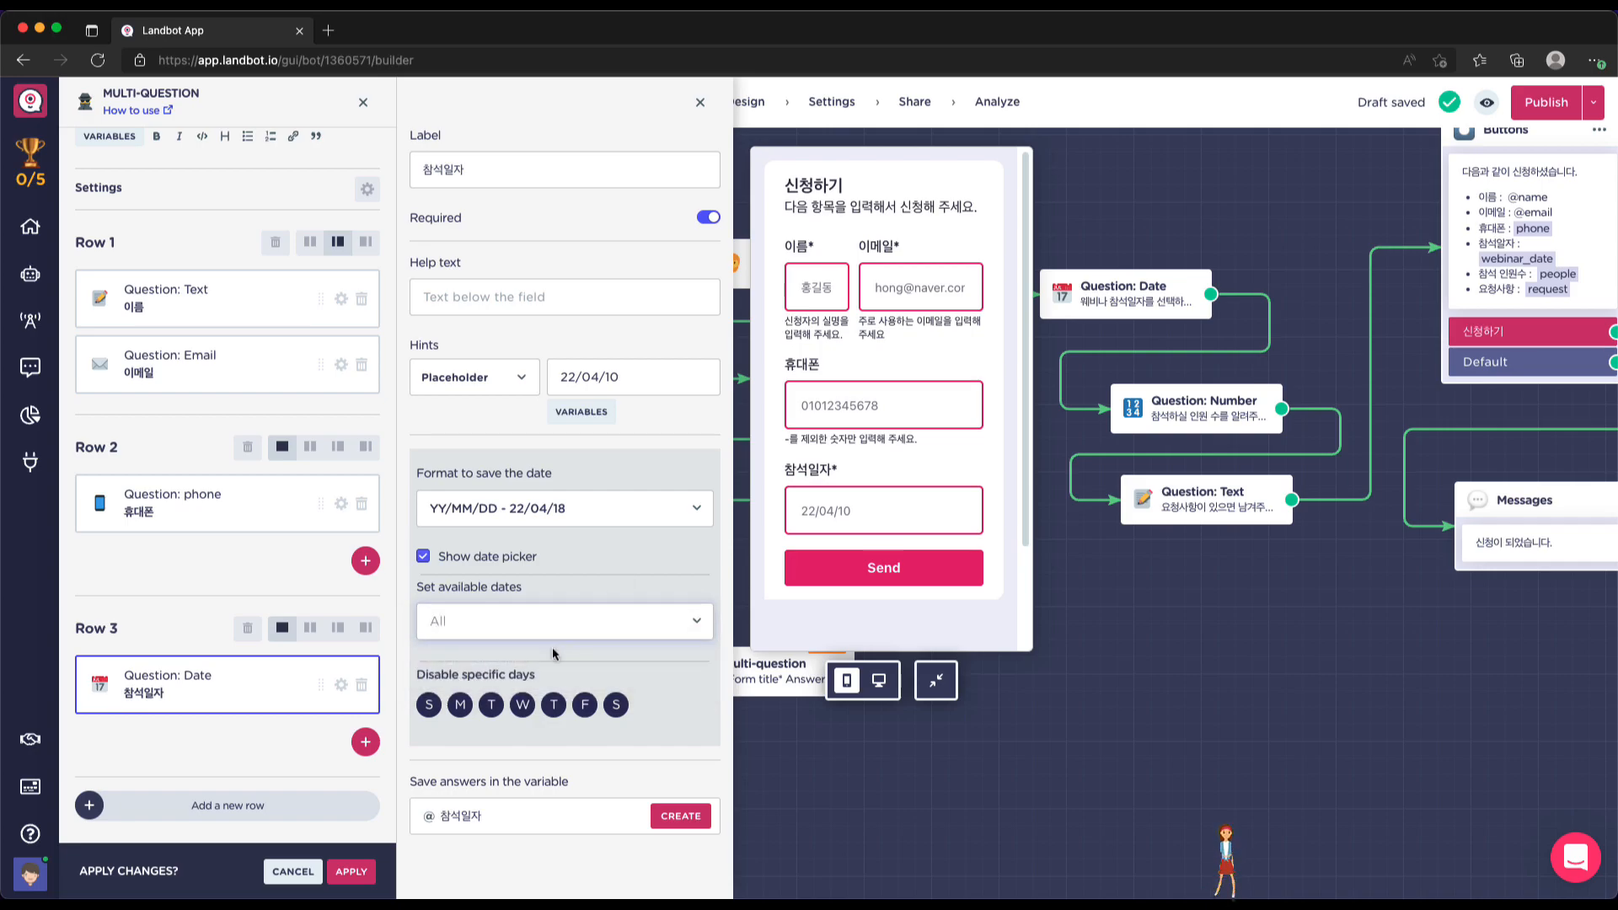
click(557, 613)
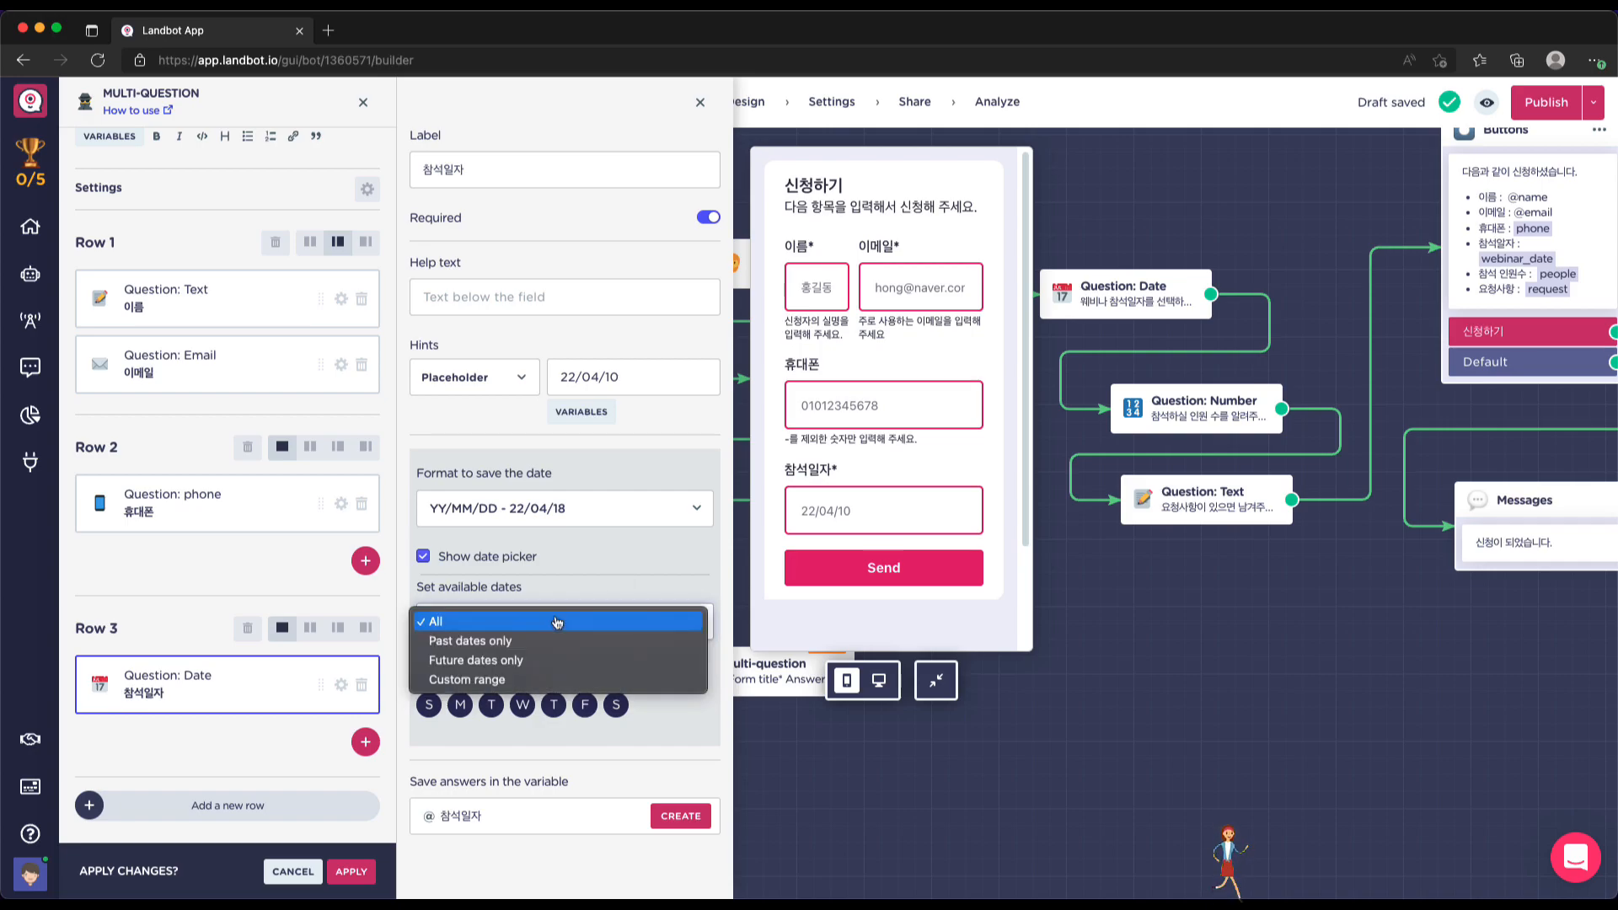
click(509, 679)
Limit the allowed dates to 22/04/20–22/04/22 and disable Thursdays
scroll(678, 691, down, 1)
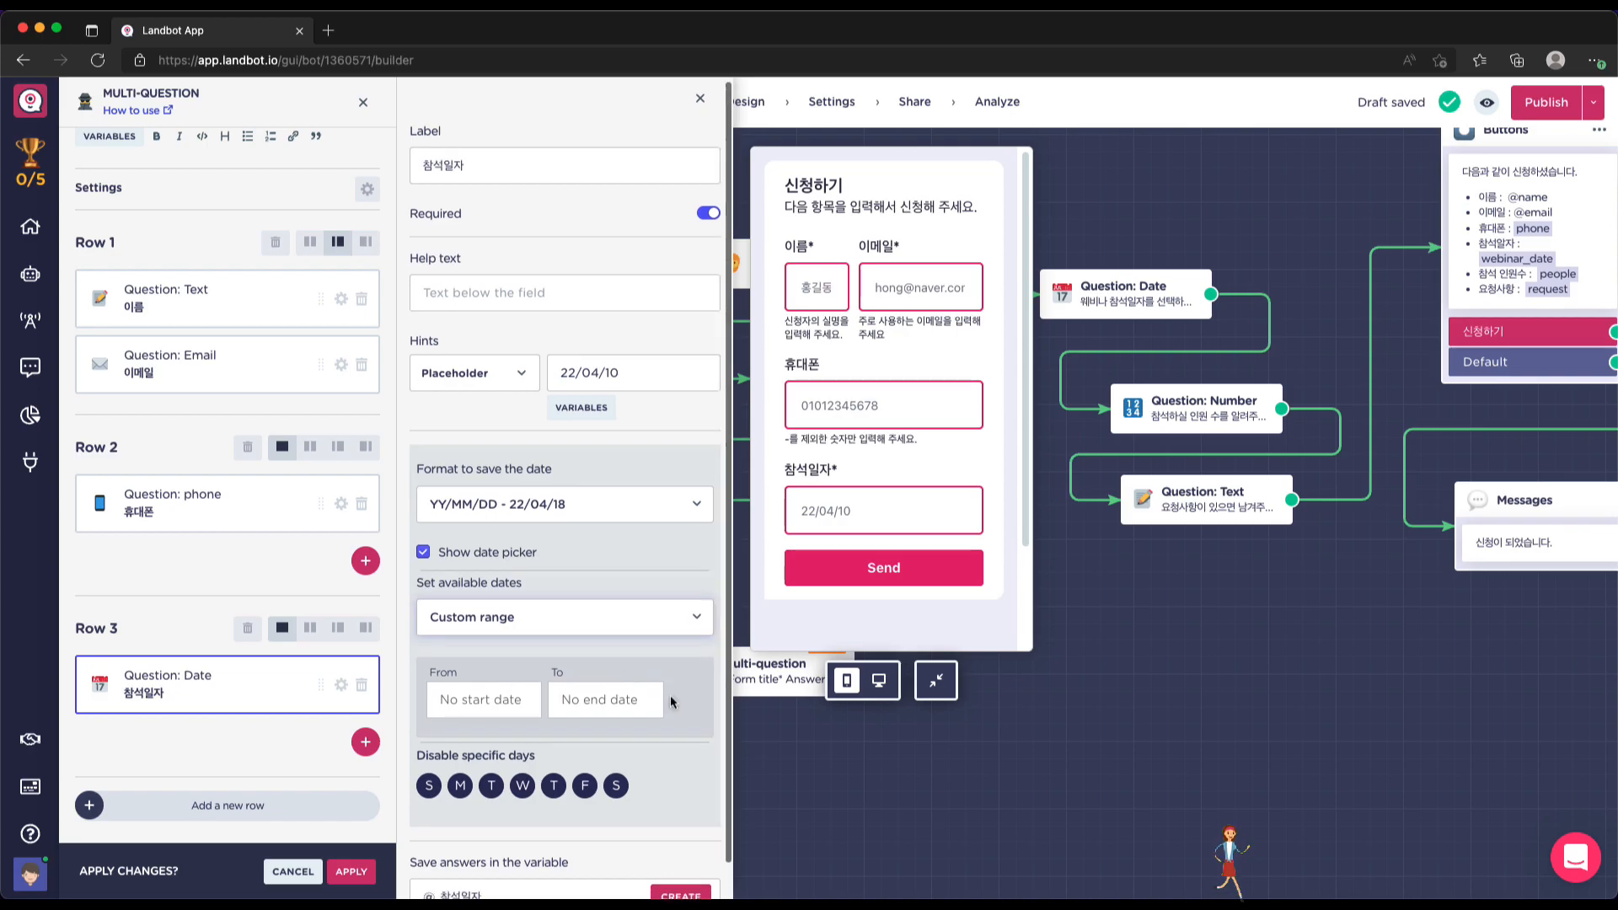
click(500, 666)
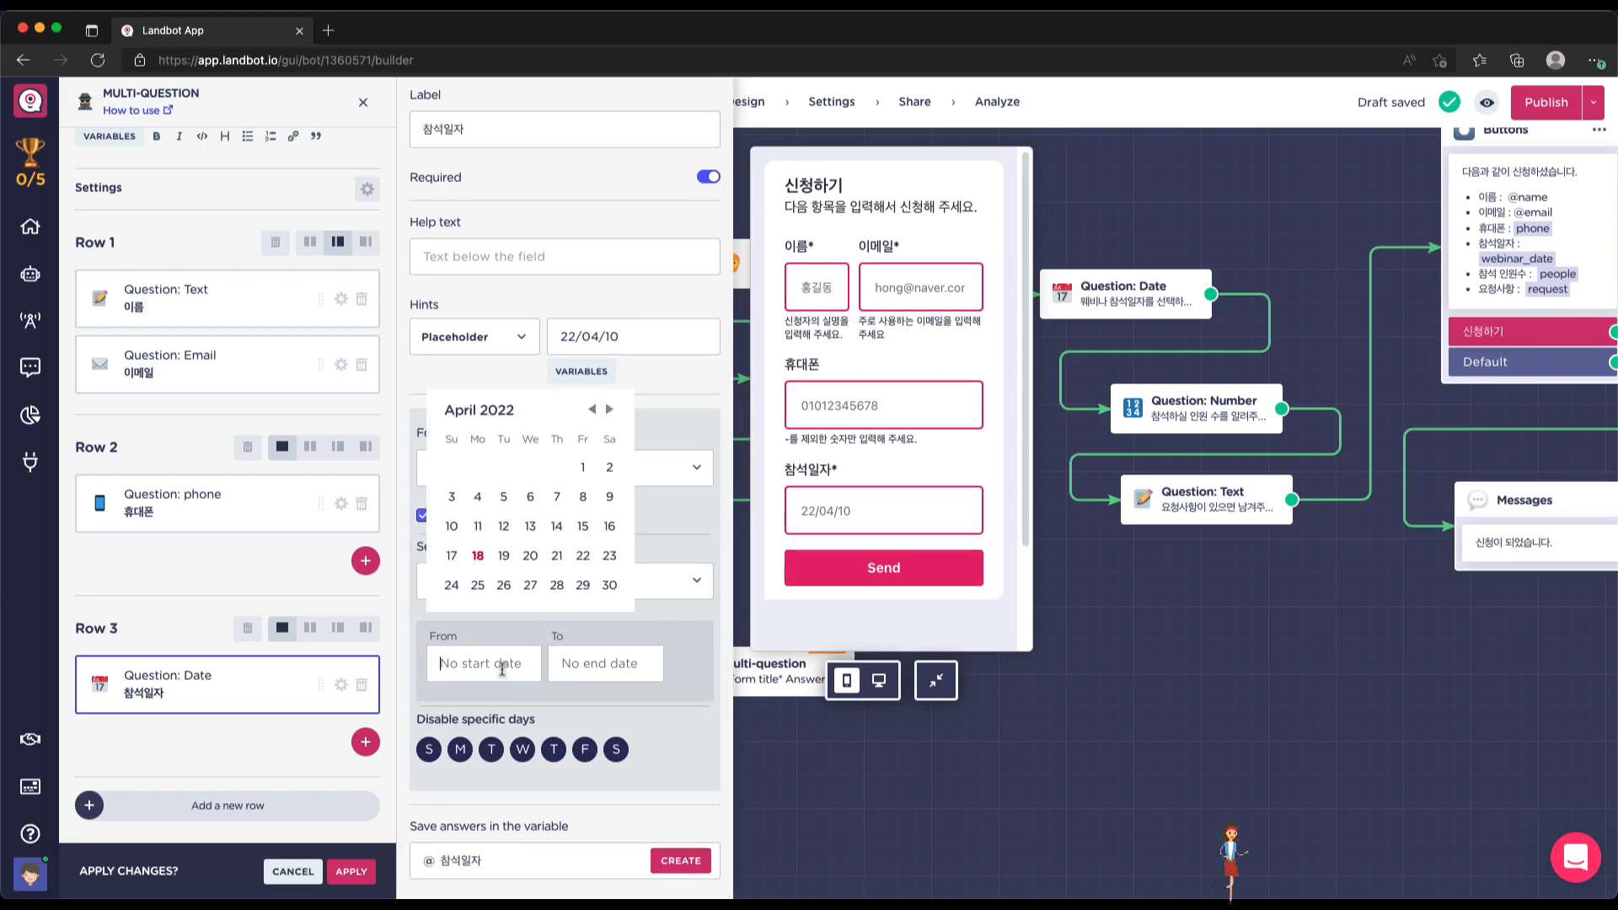
click(530, 555)
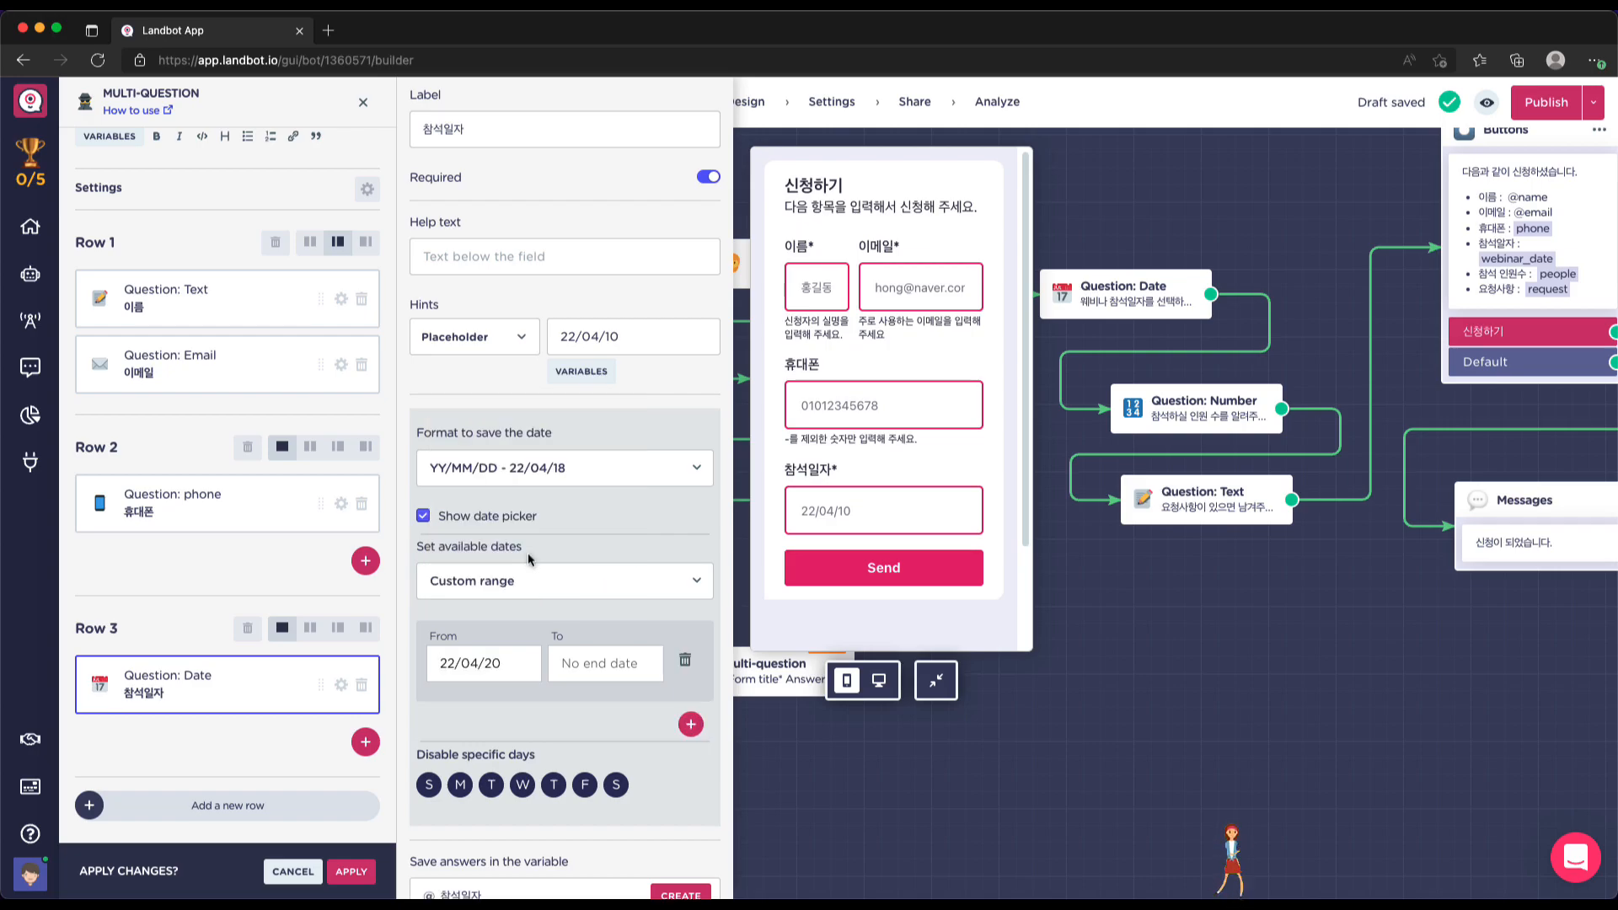
click(573, 653)
click(601, 556)
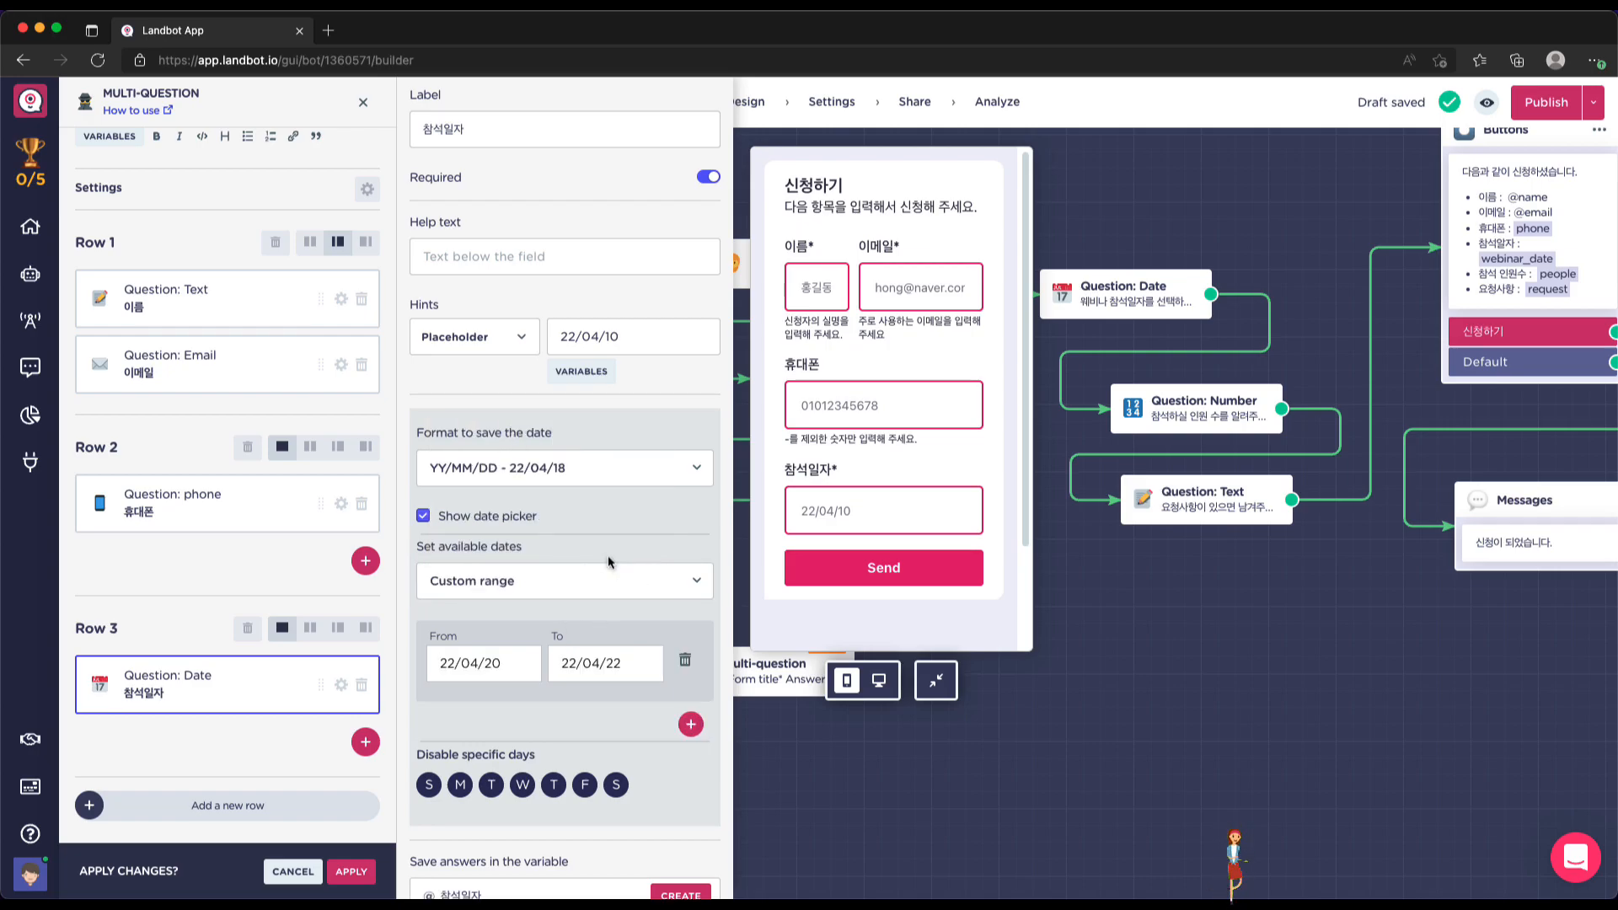
click(589, 663)
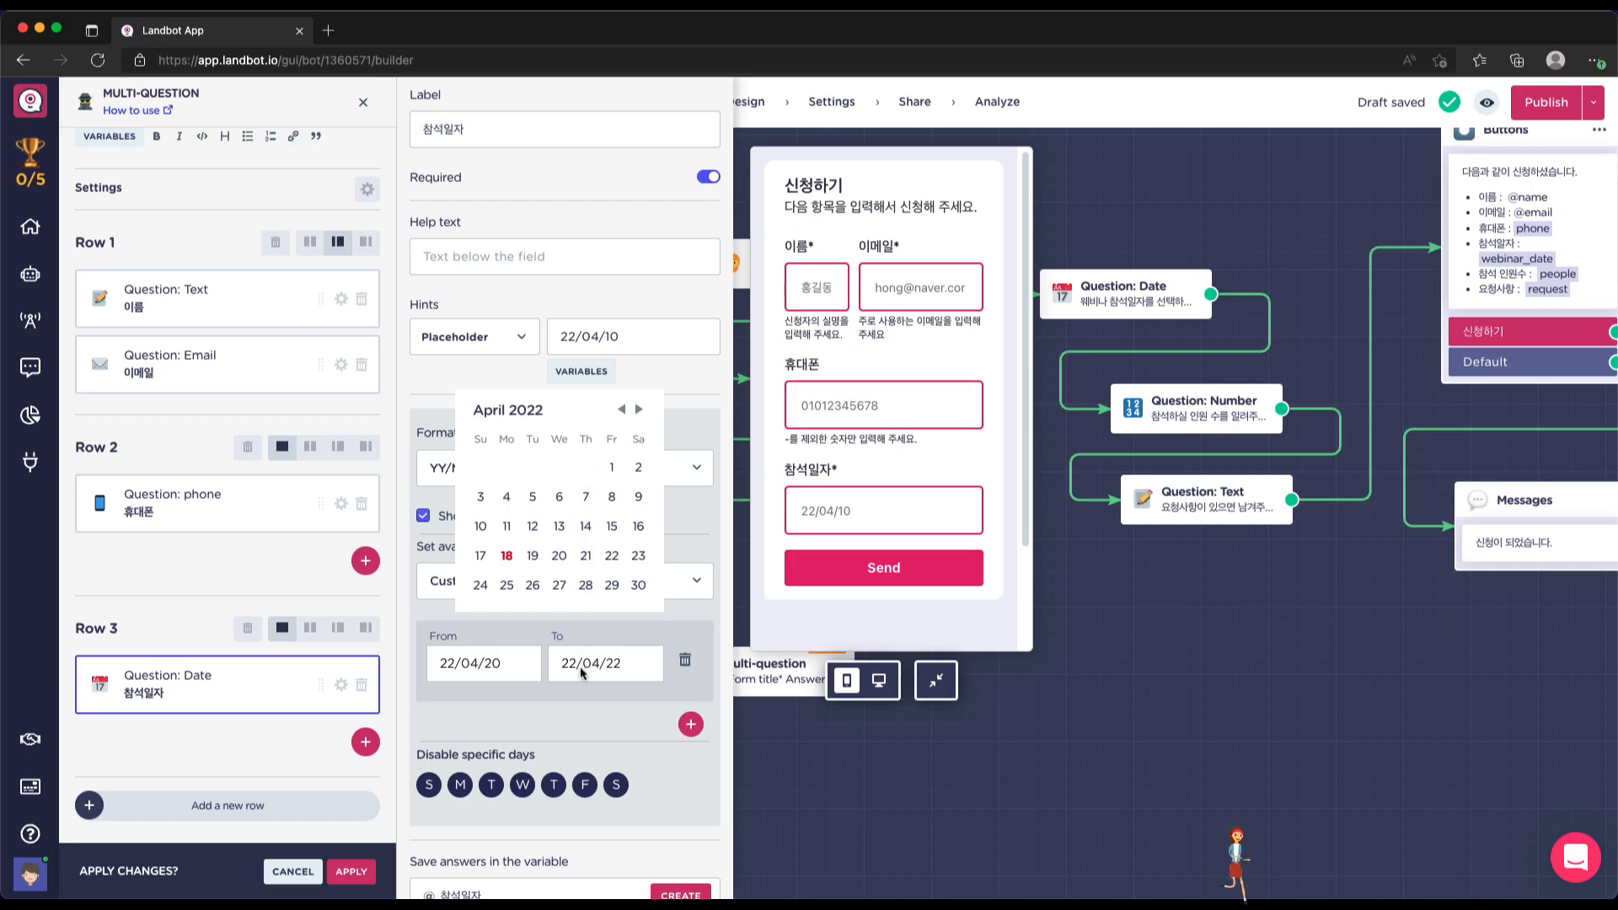
click(524, 729)
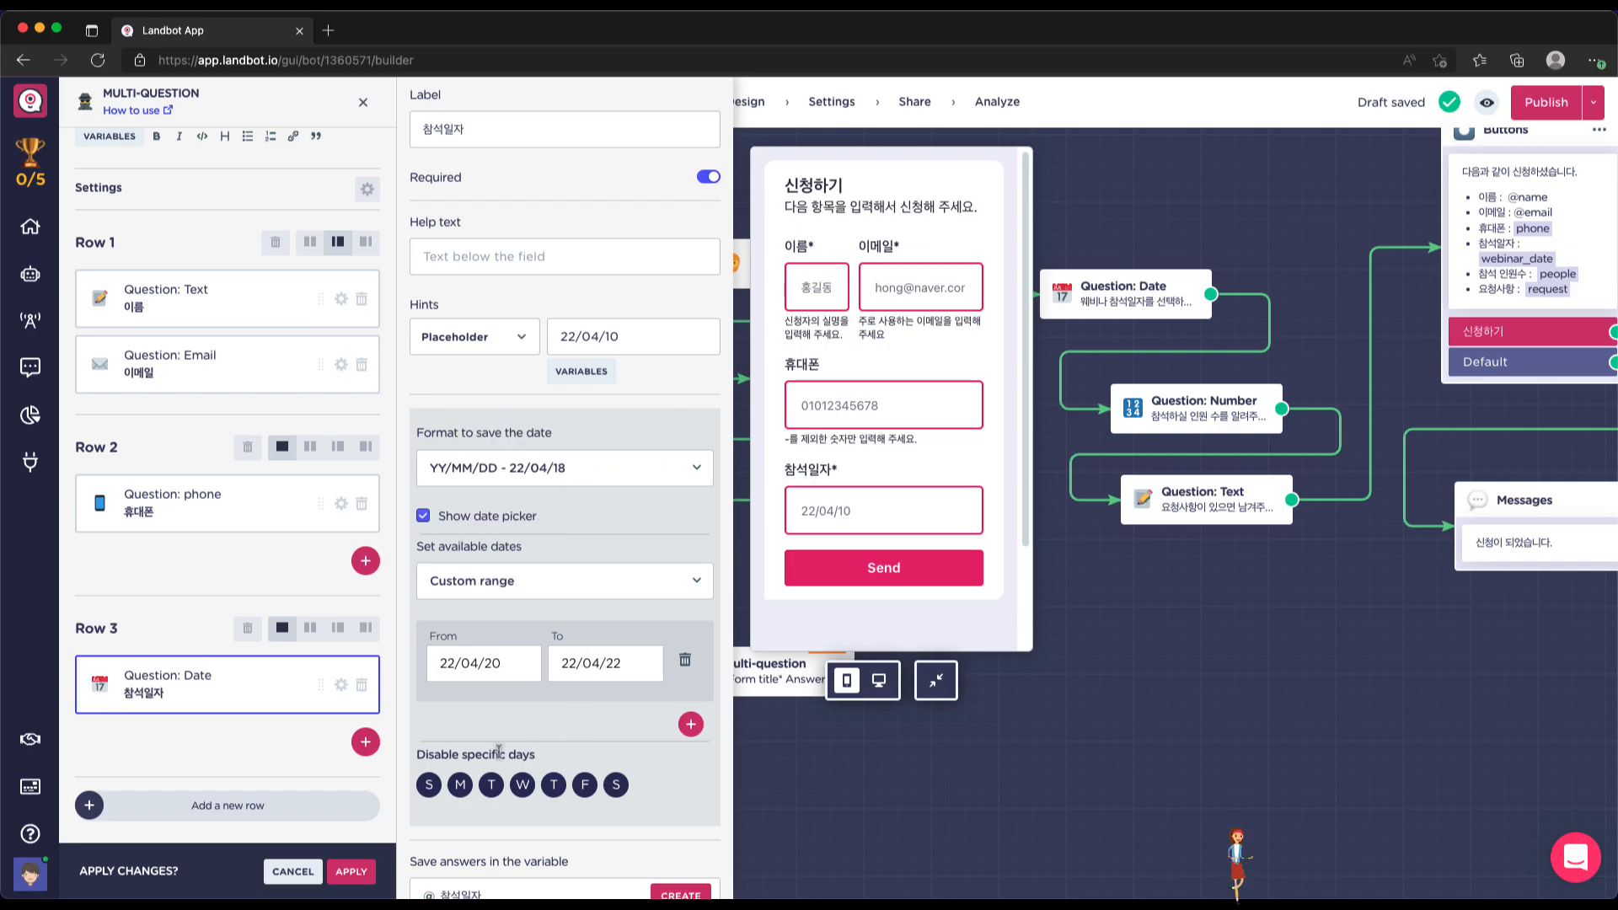
click(554, 785)
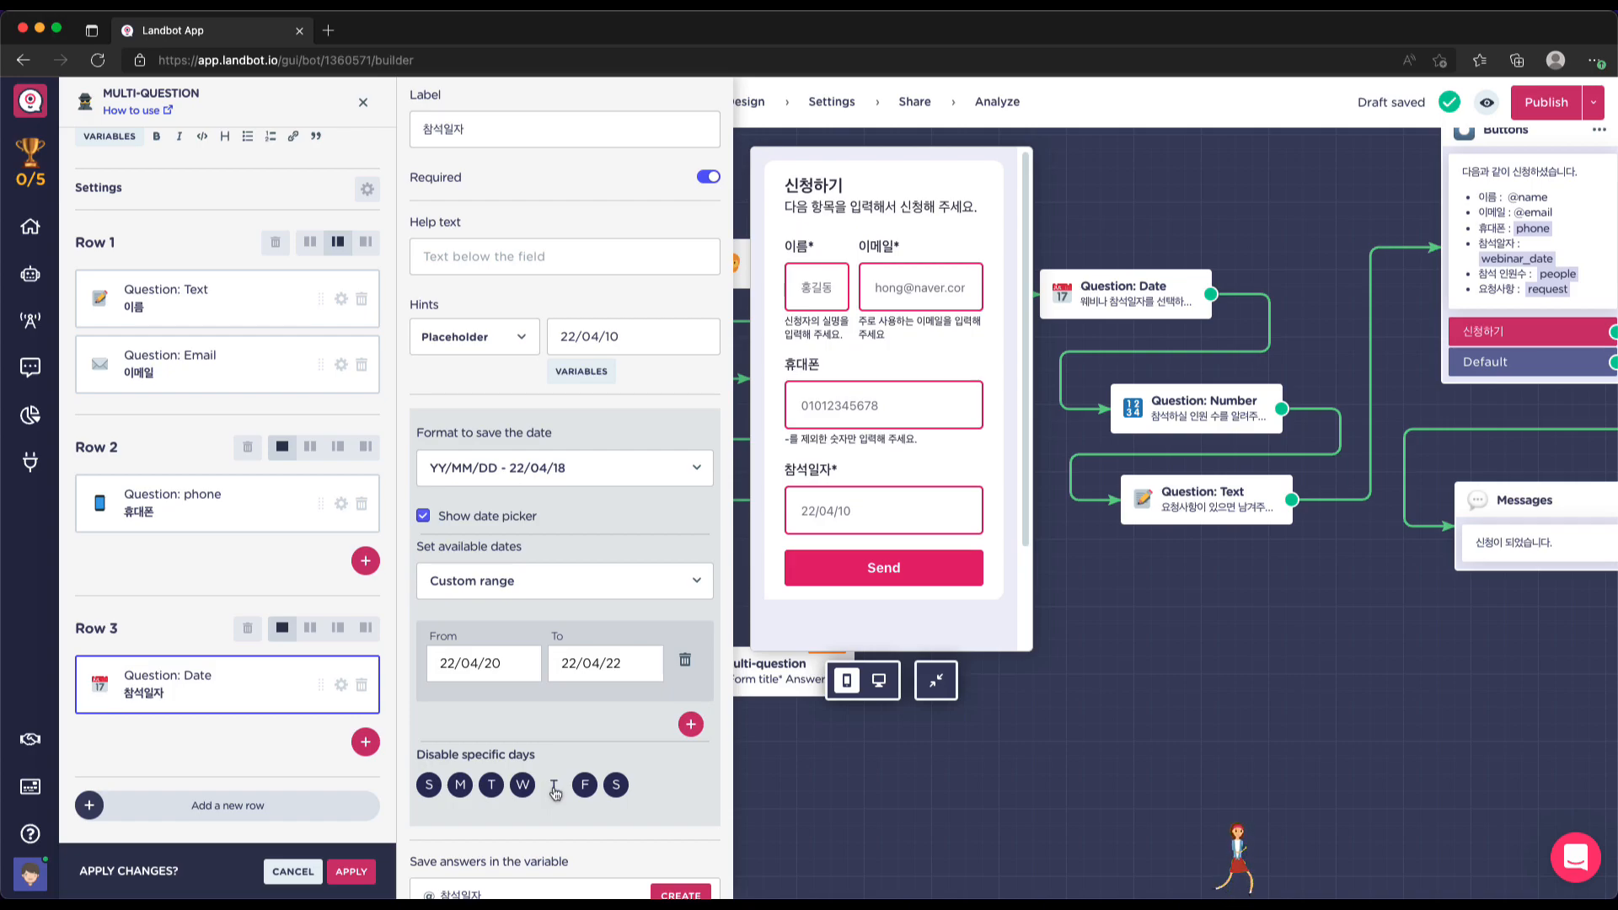
click(580, 664)
click(866, 504)
scroll(865, 504, down, 3)
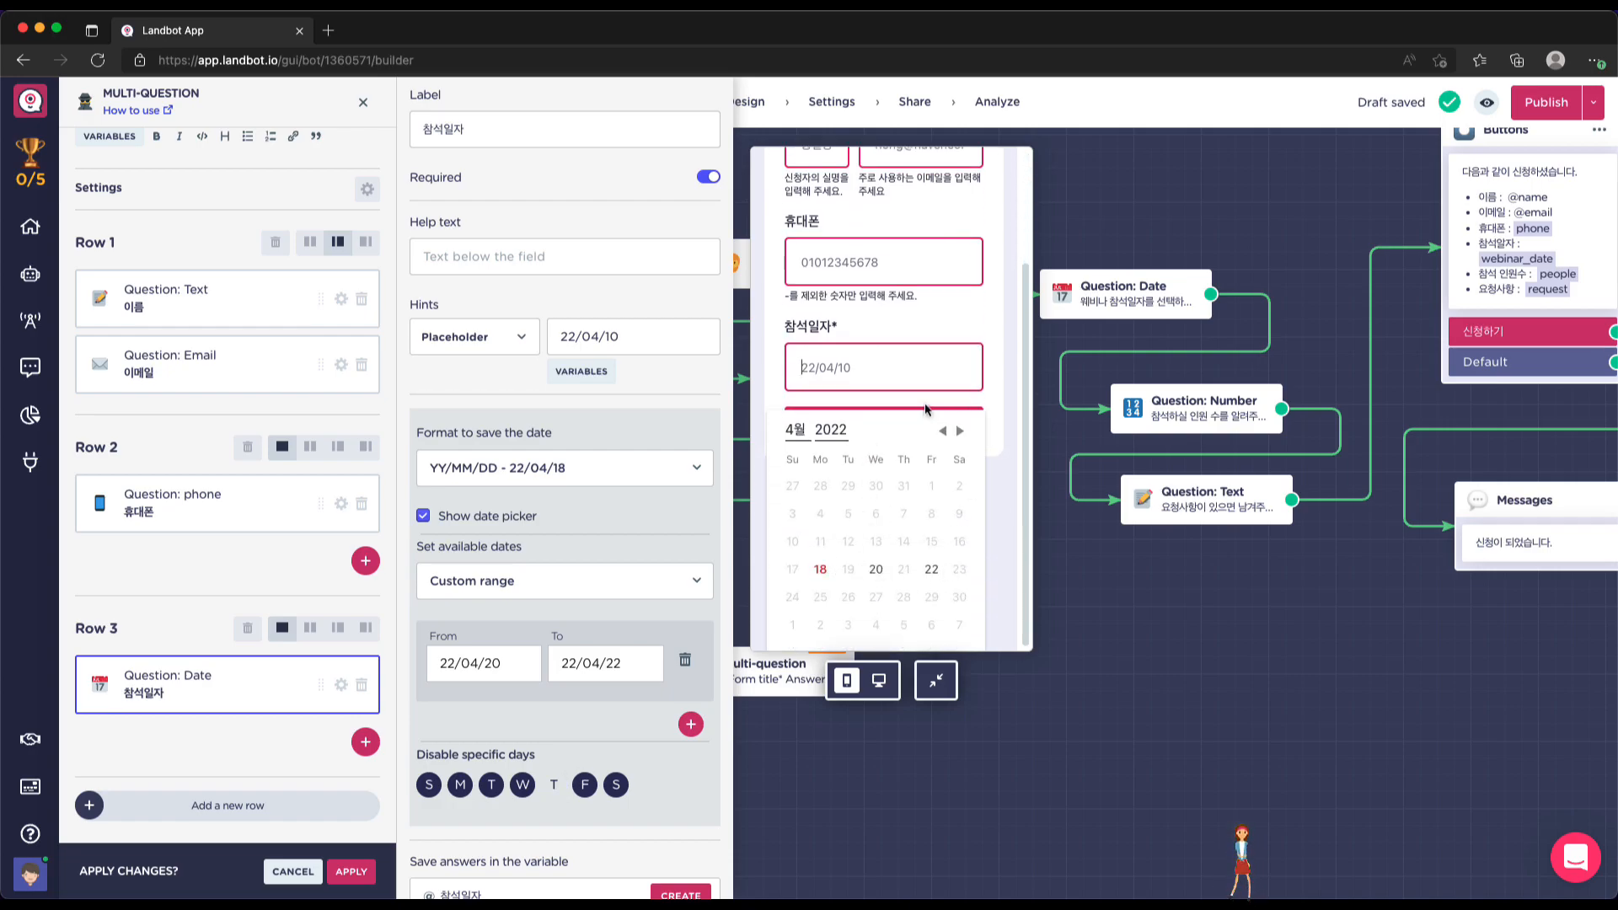
click(918, 394)
scroll(535, 745, down, 1)
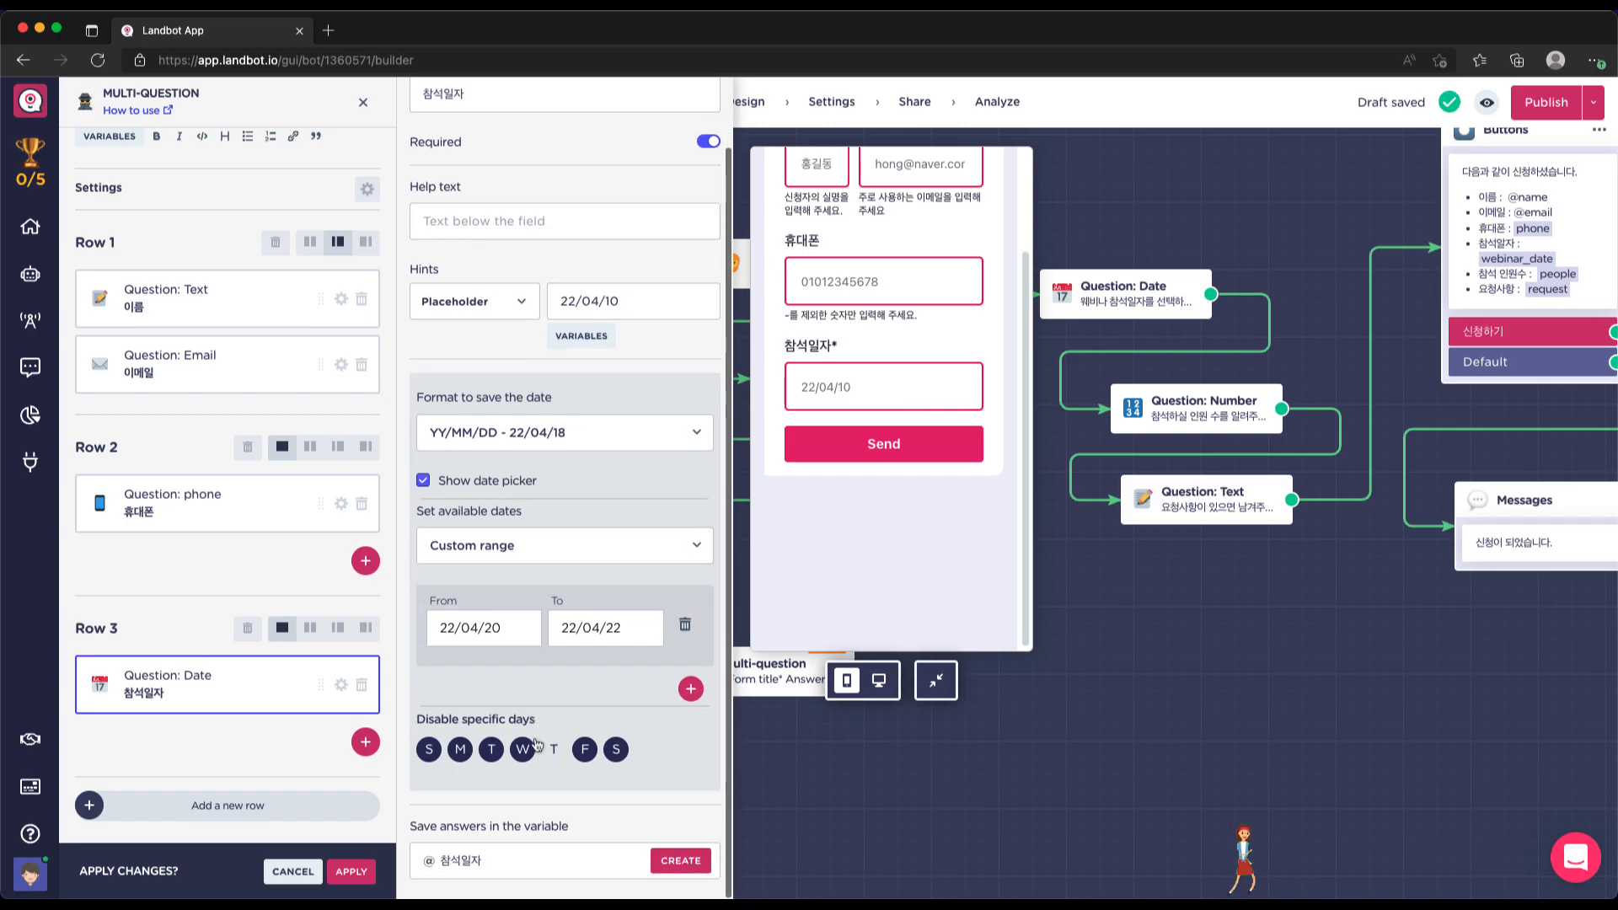
click(512, 868)
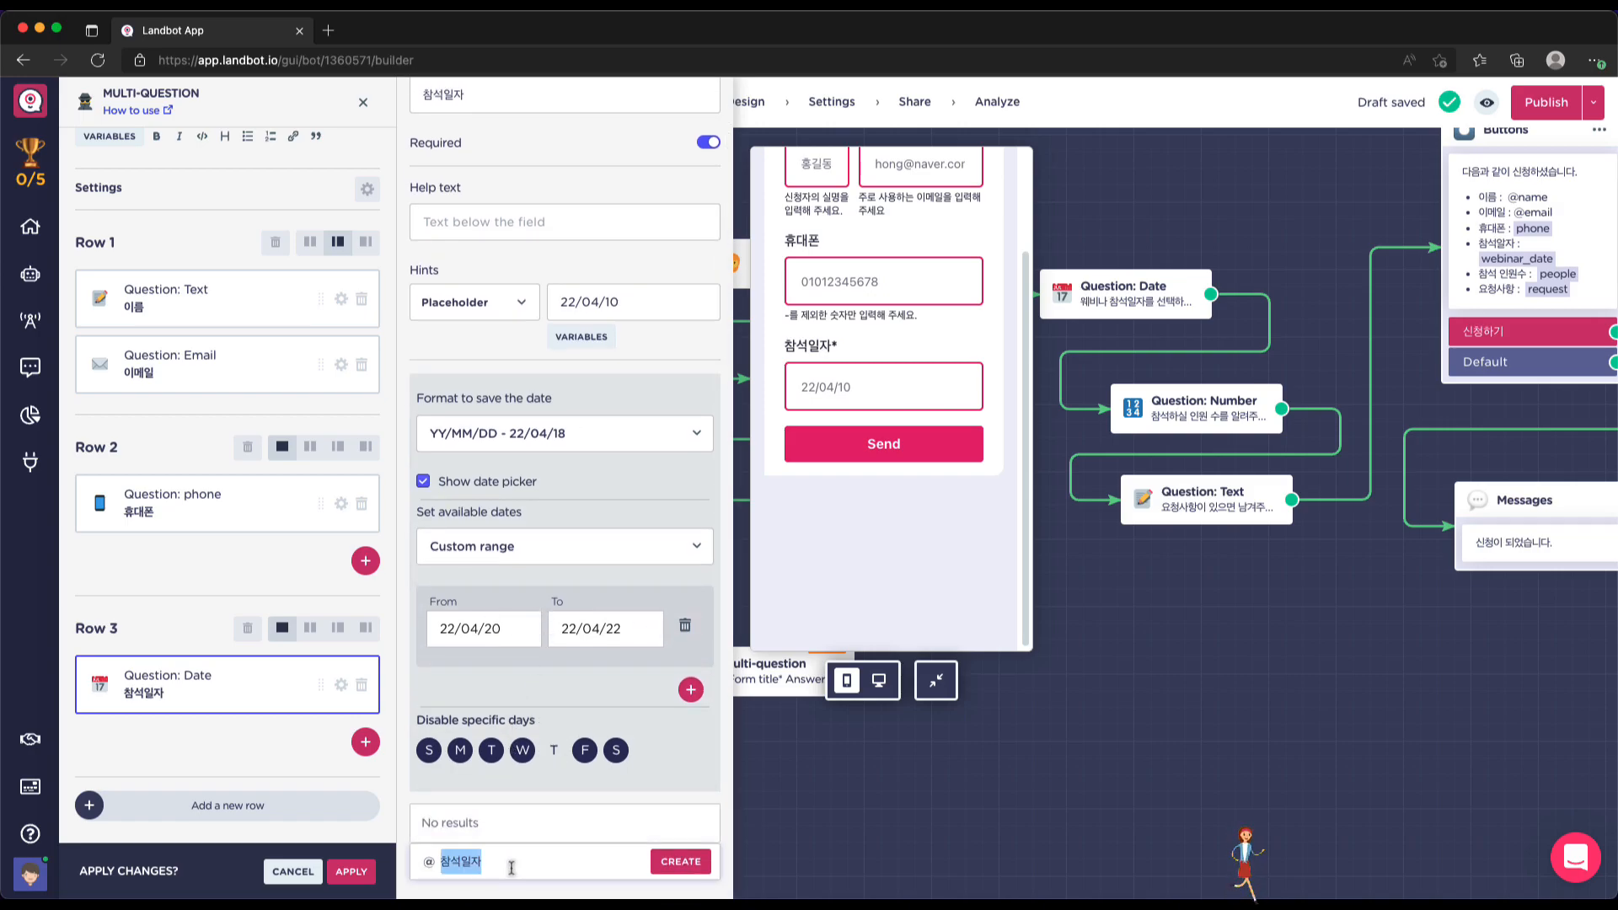
key(BackSpace)
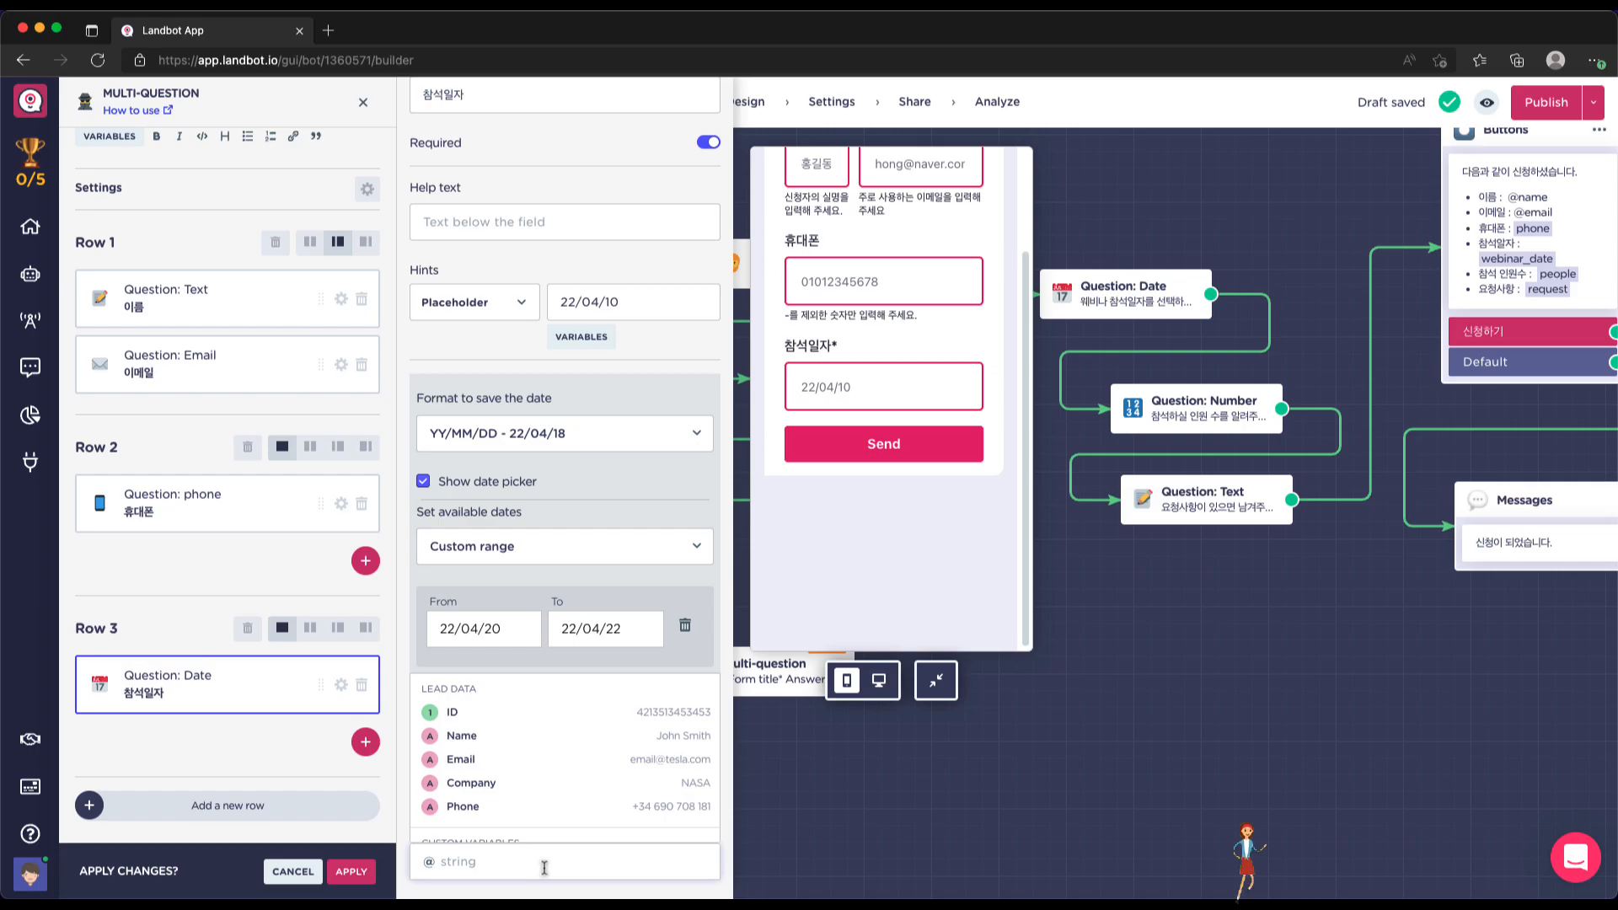
scroll(545, 820, down, 3)
scroll(546, 820, down, 1)
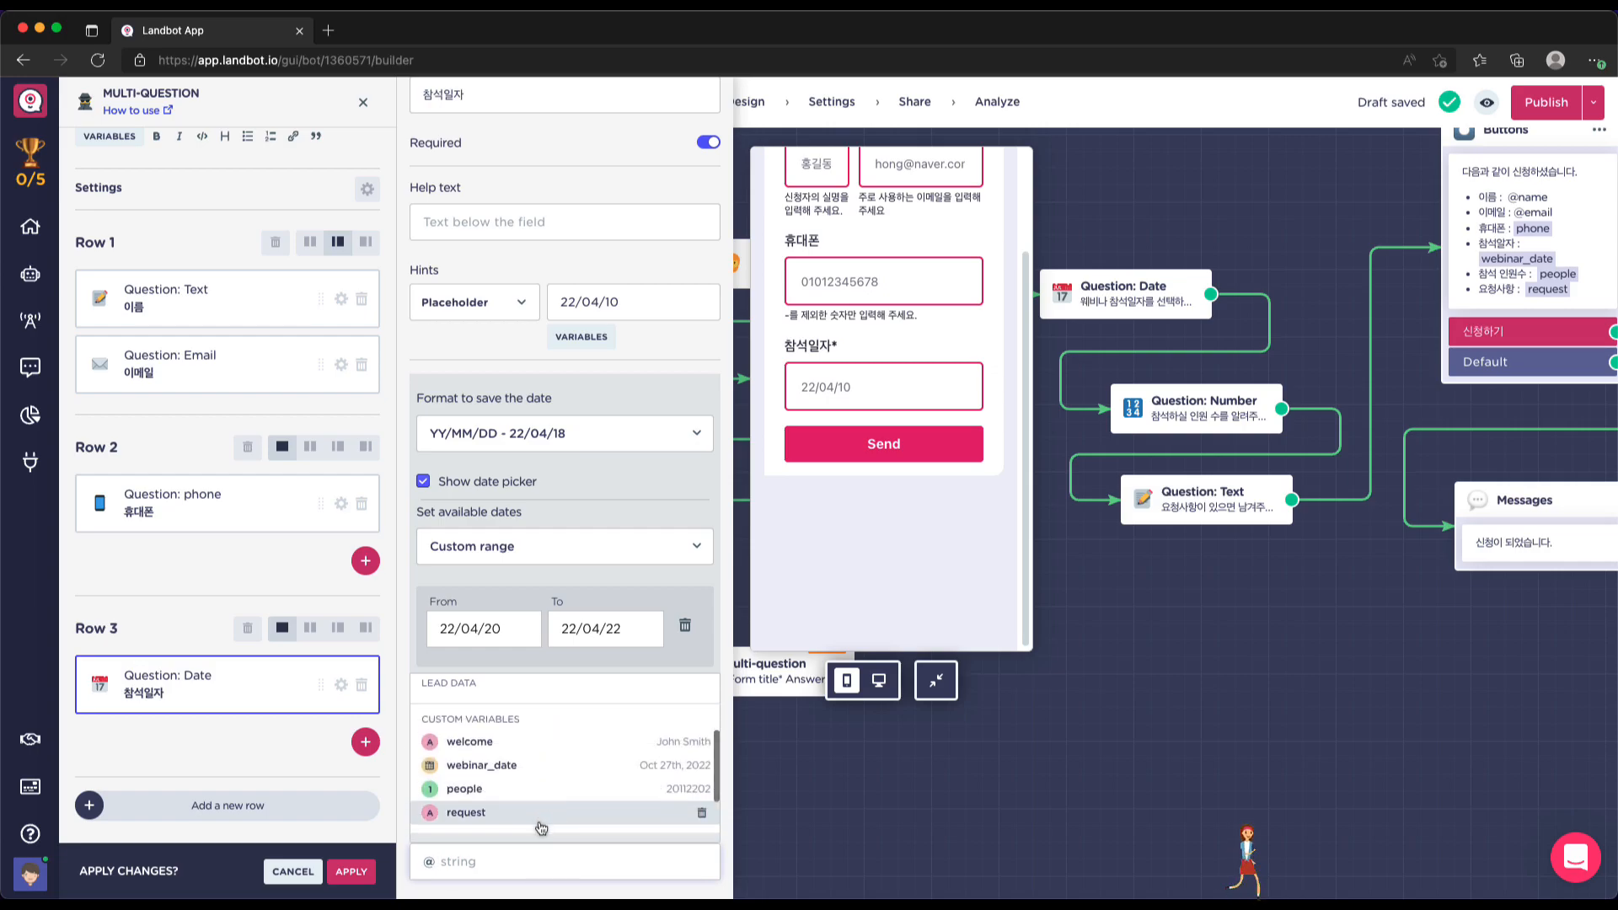
click(512, 766)
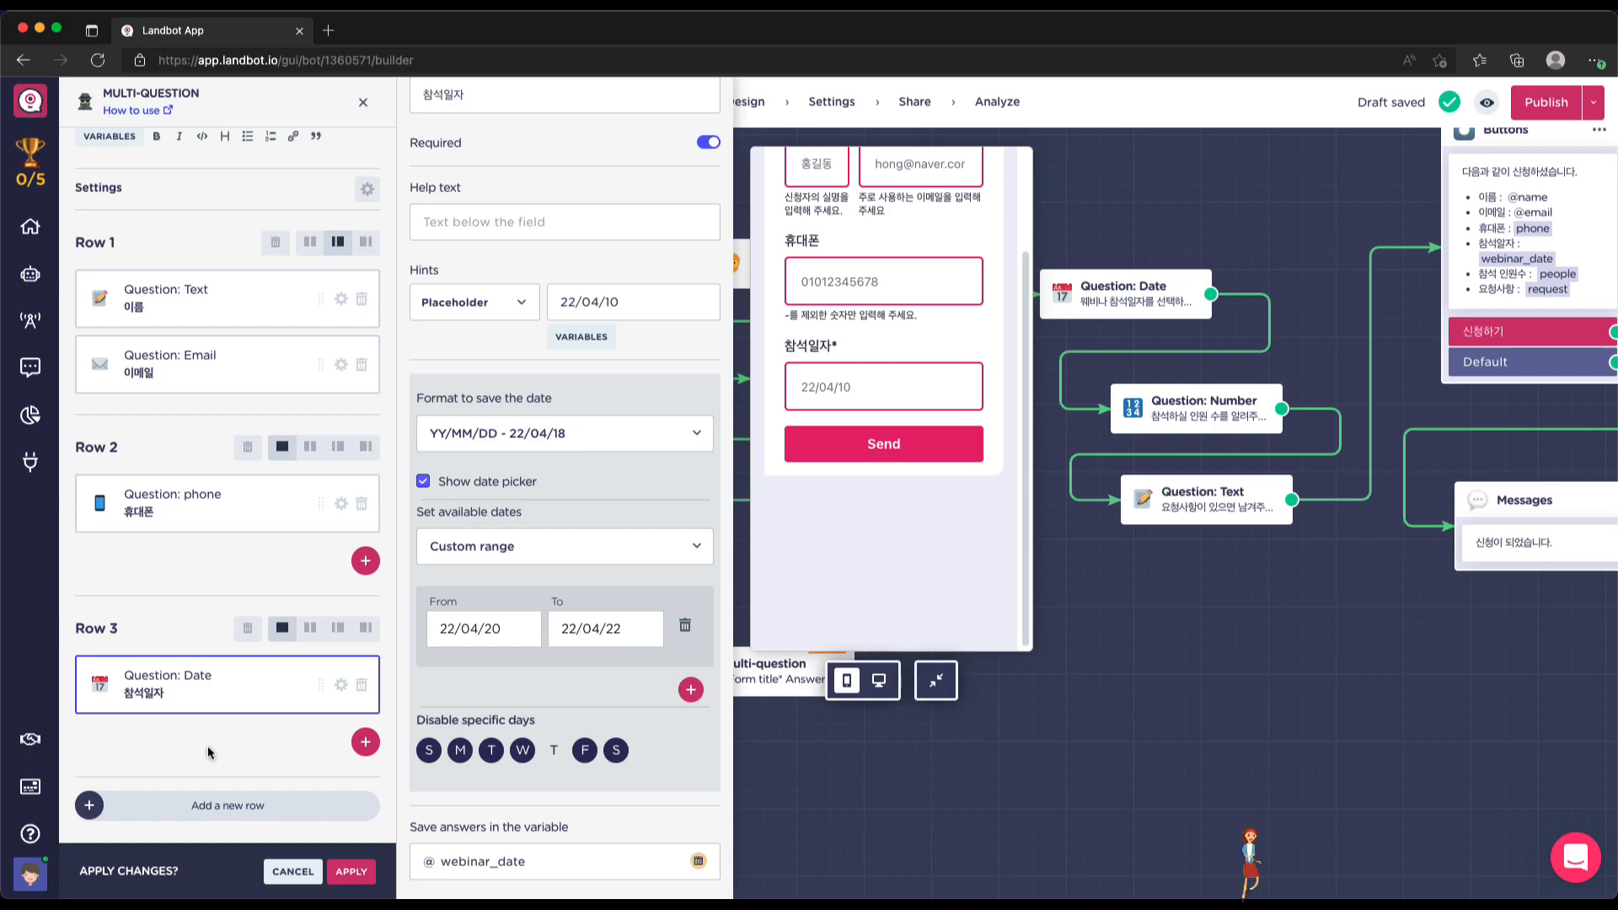
click(364, 743)
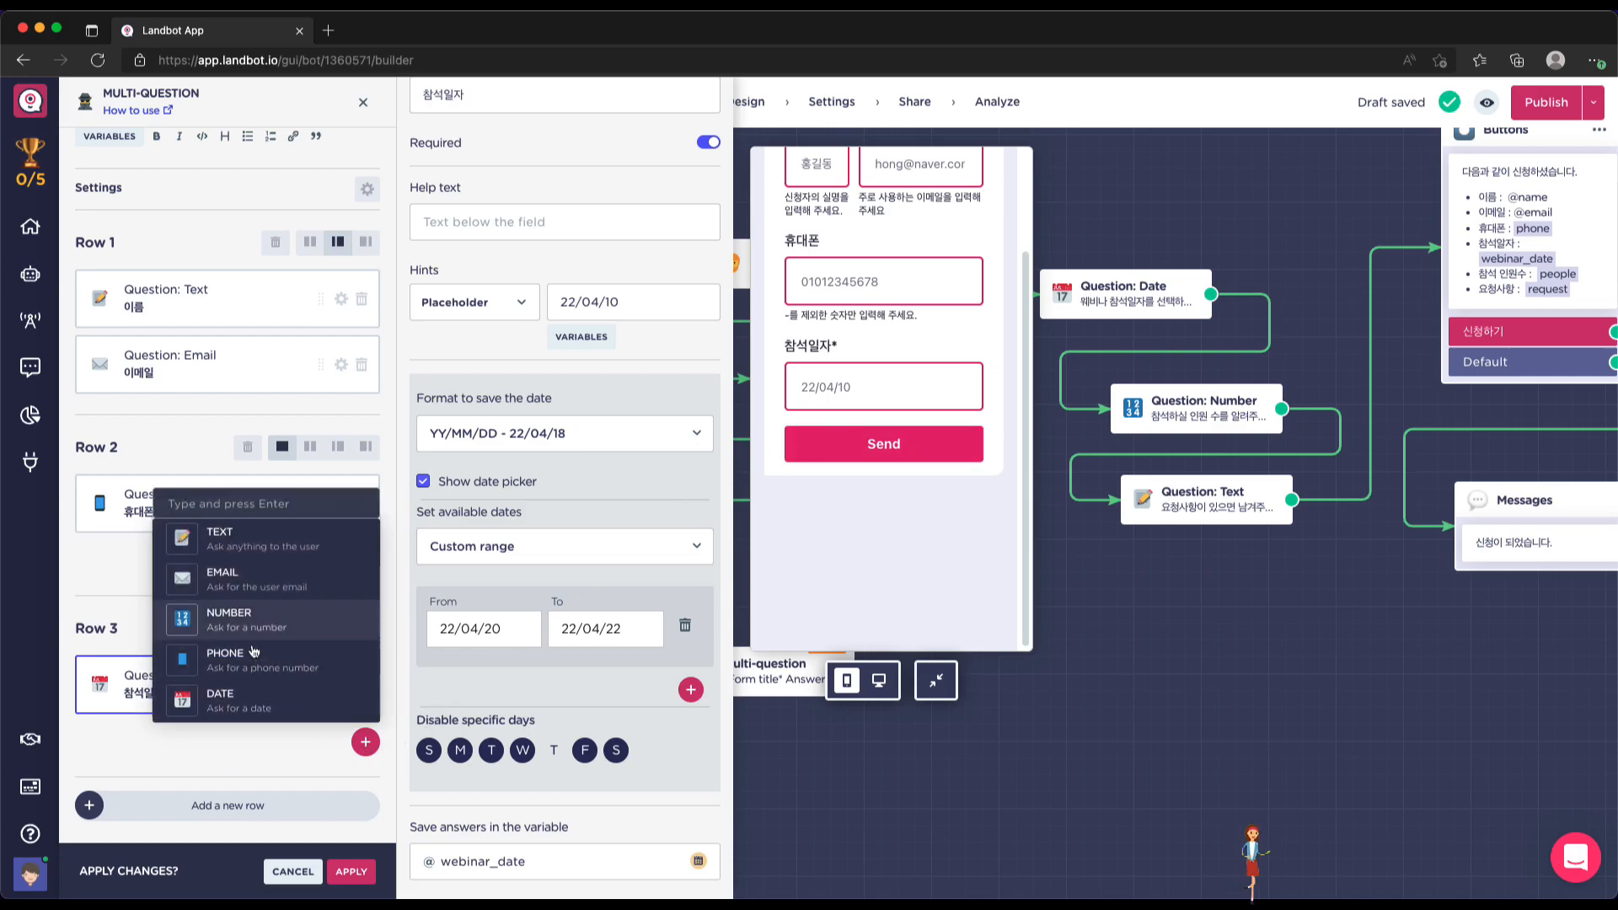
Add a required Number question 참석 인원수 with help text '1~3명 까지 신청하실 수 있습니다.'
click(236, 628)
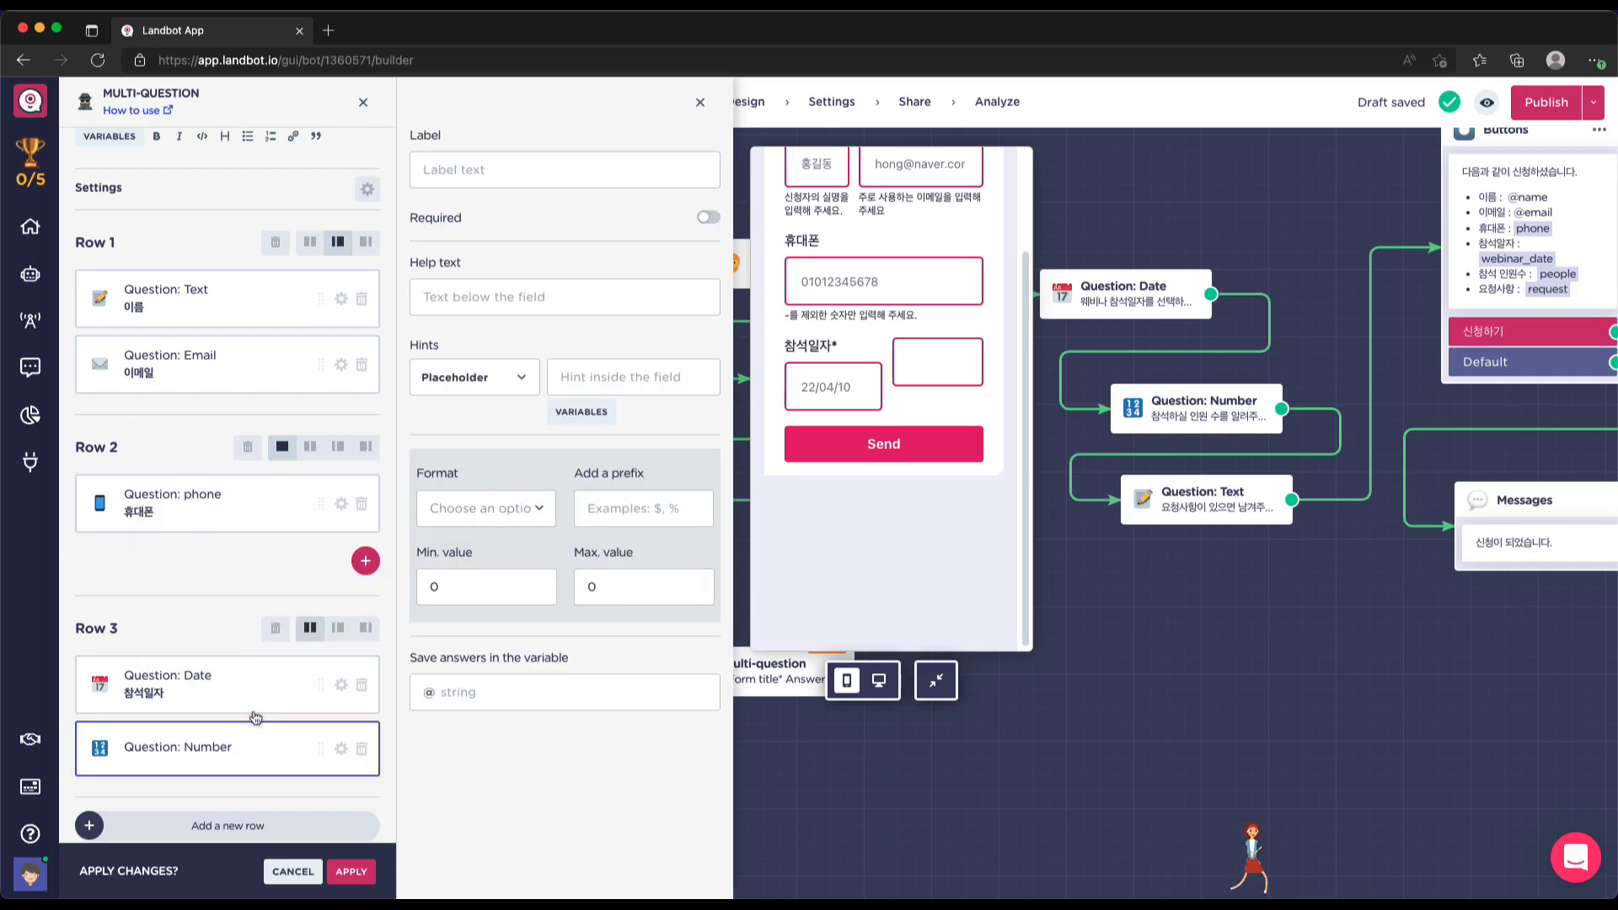
click(516, 172)
text(채석 인원ㅅ)
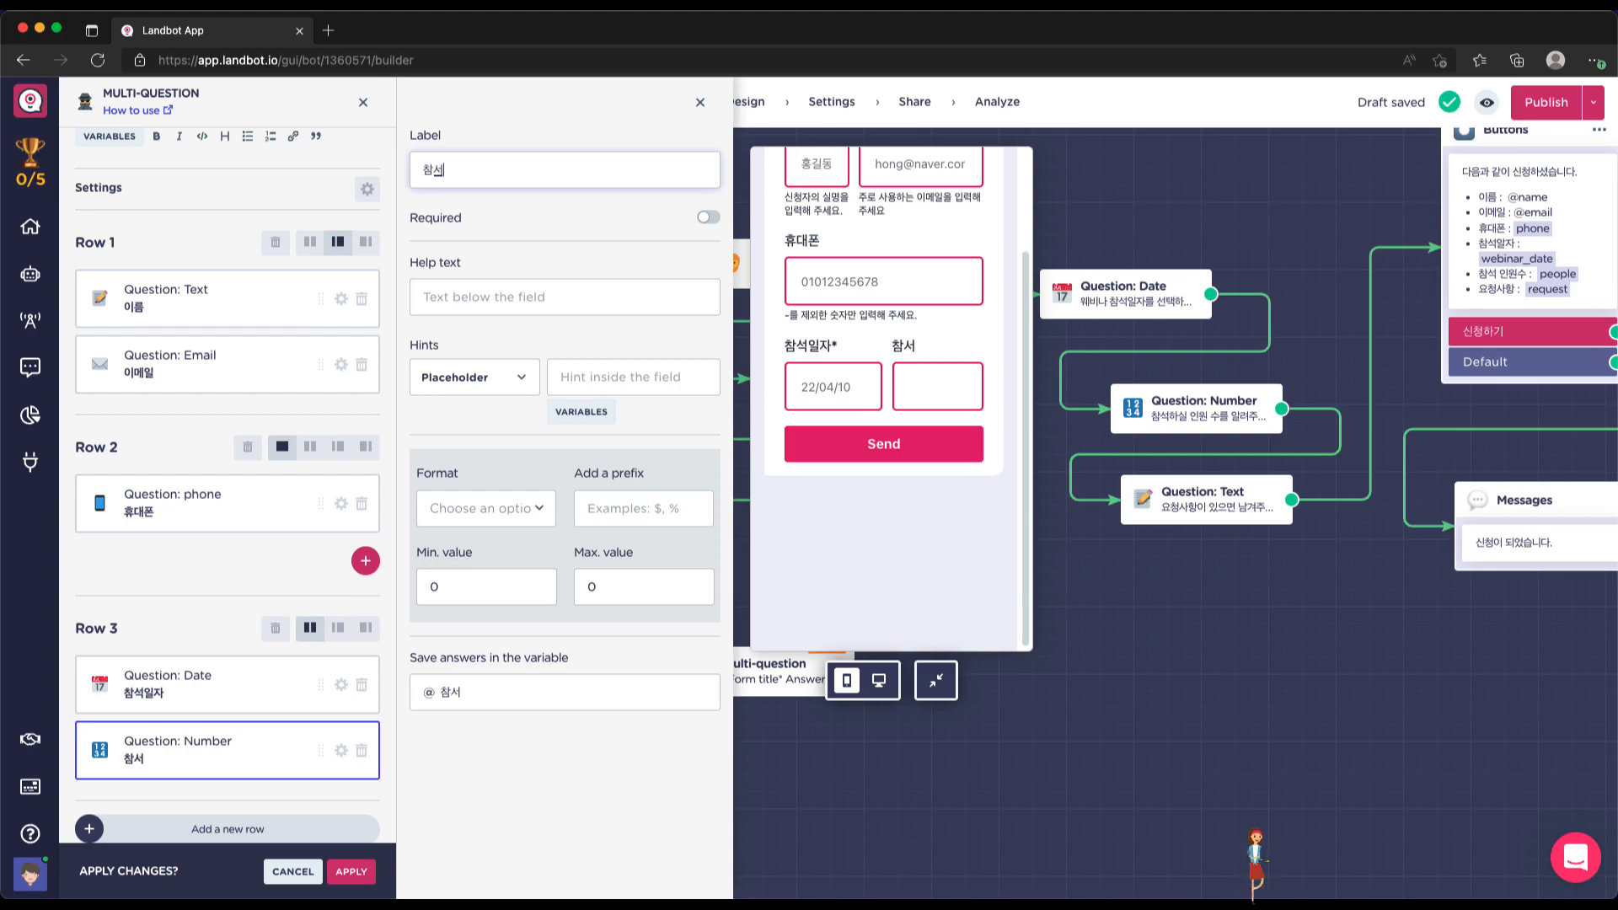
text(ㅜ)
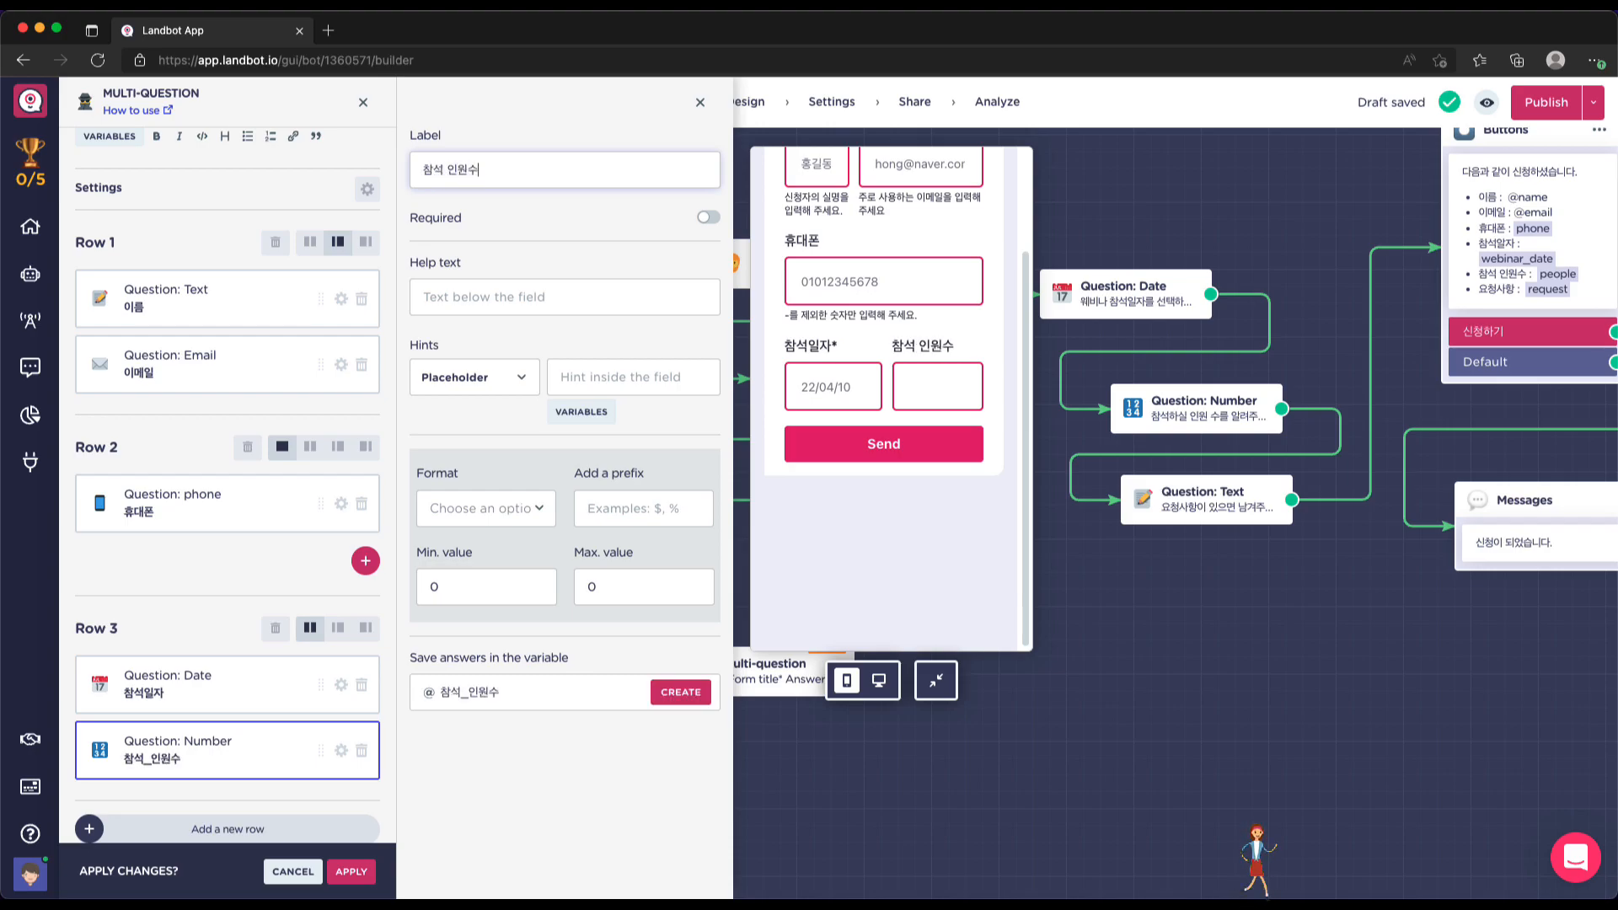
click(708, 217)
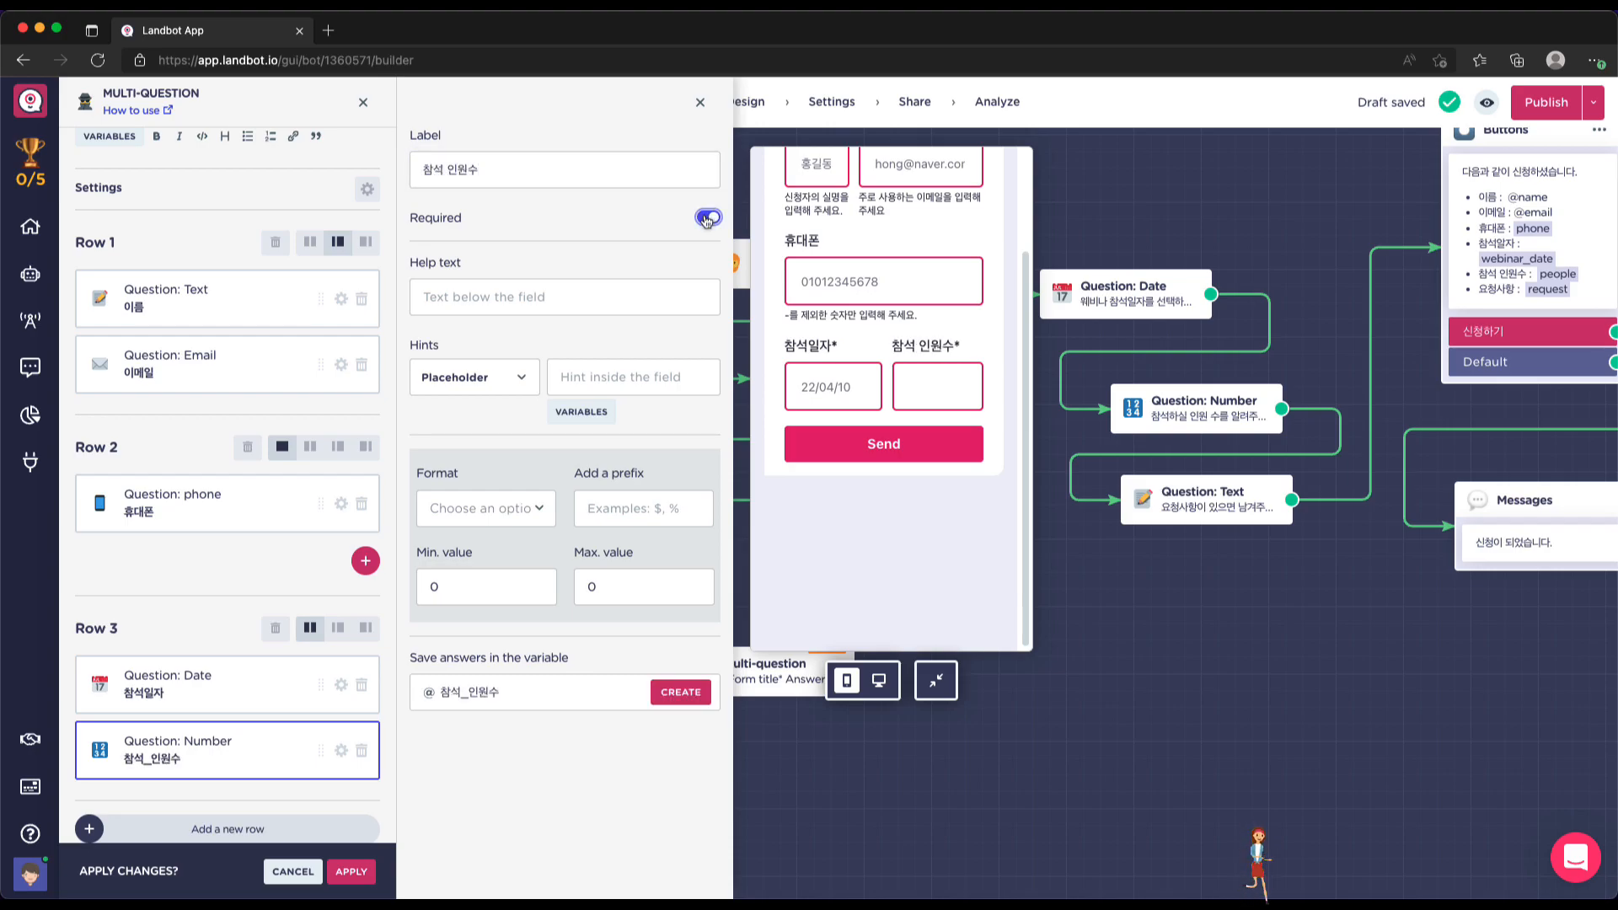
click(603, 291)
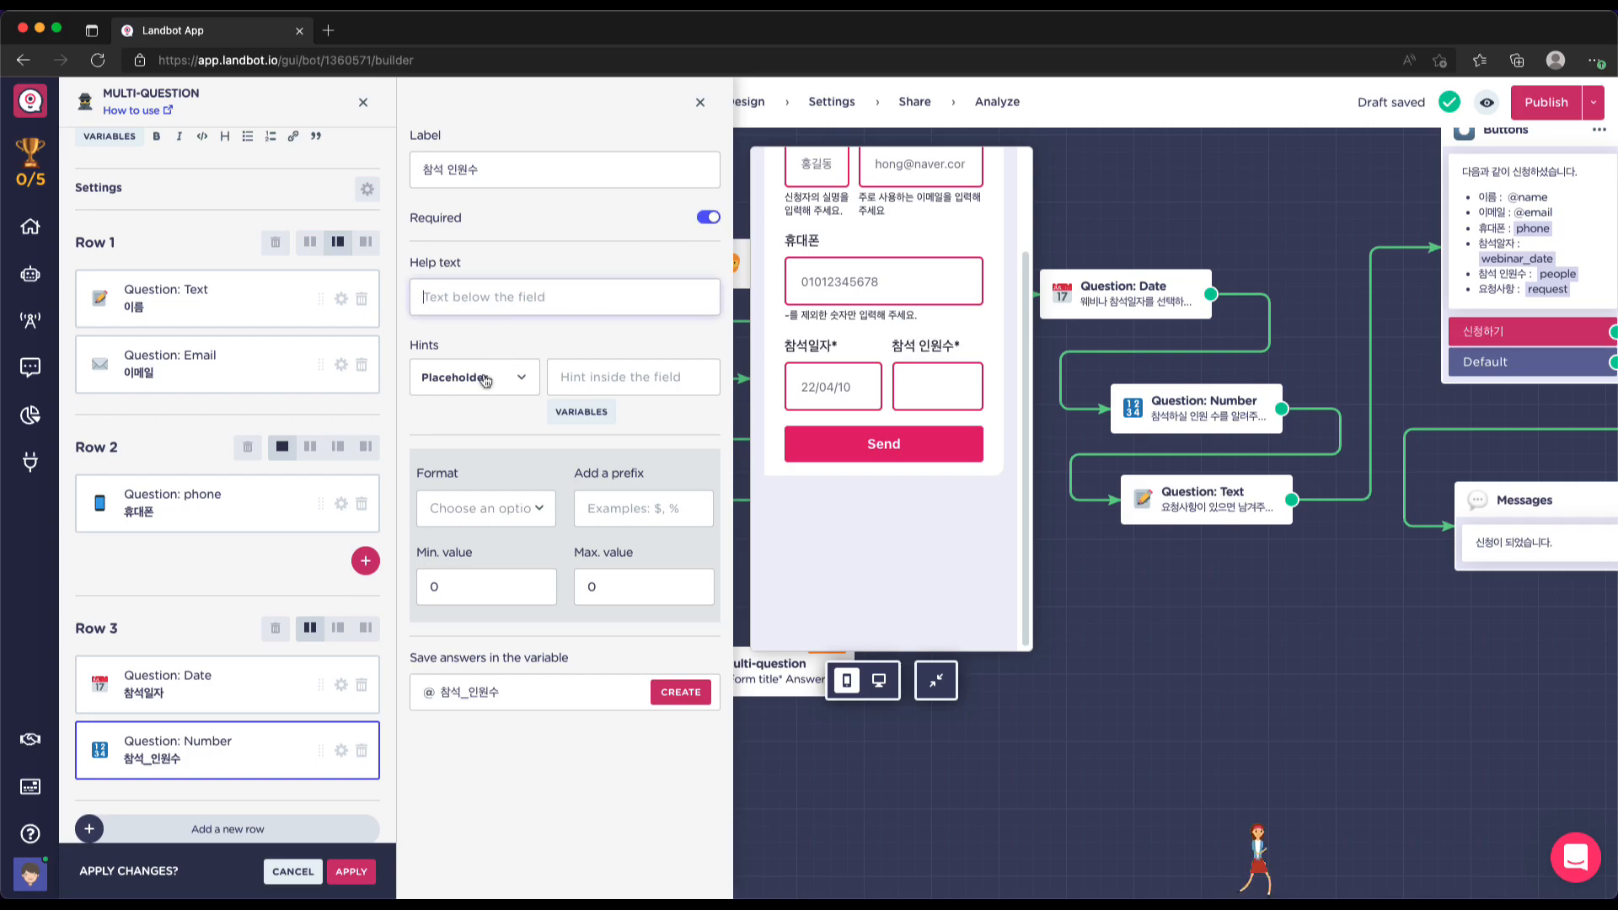
click(601, 377)
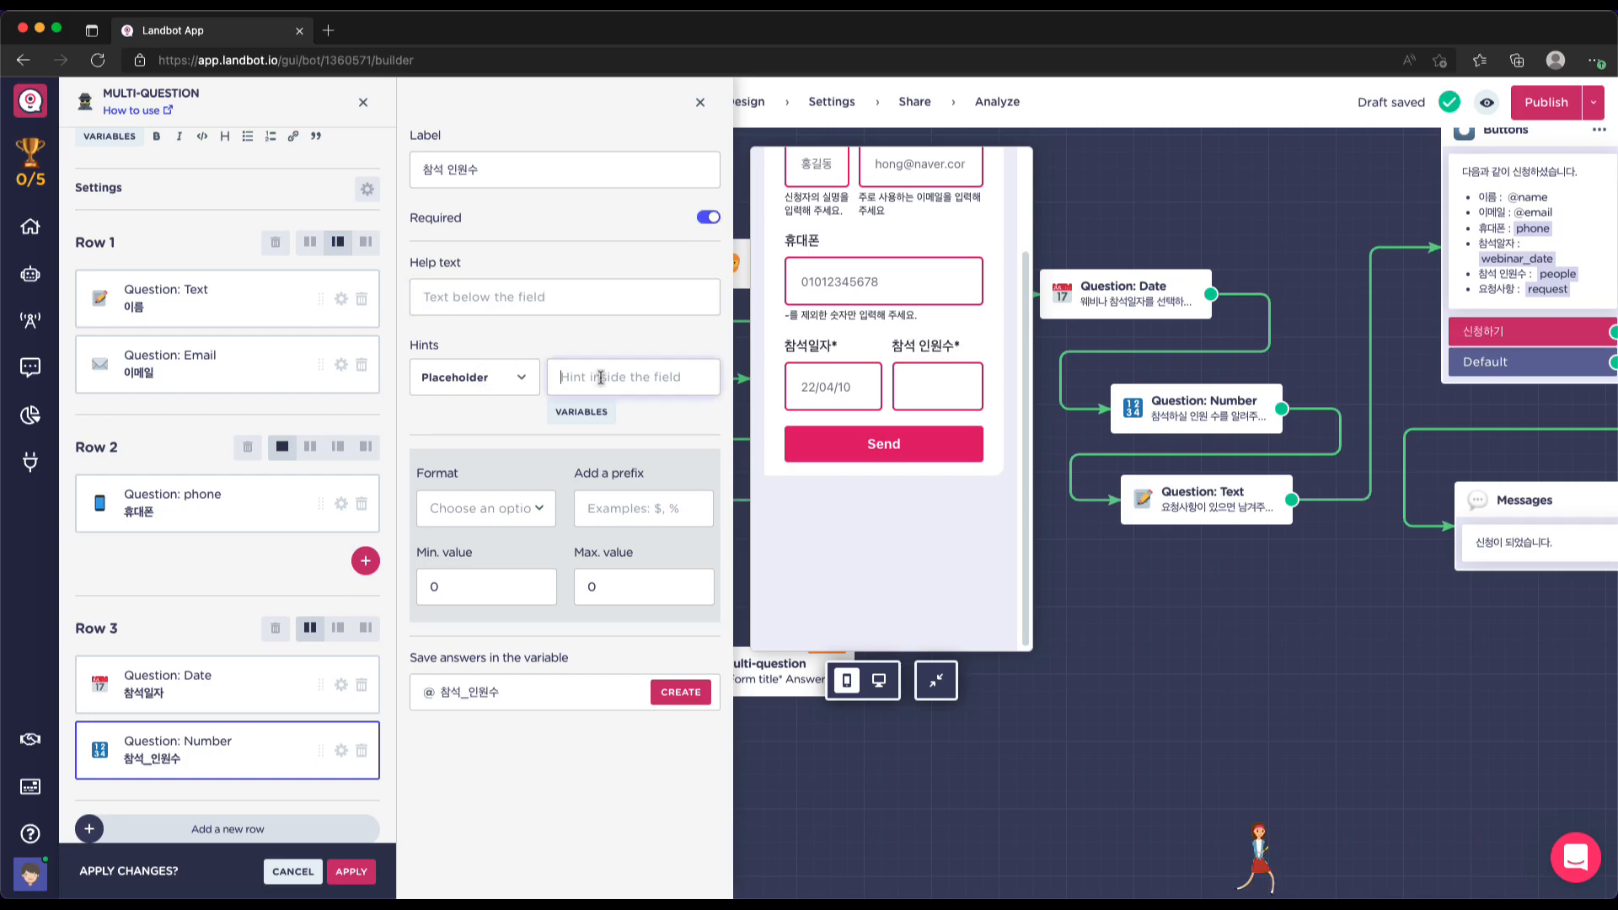
click(546, 301)
text(1)
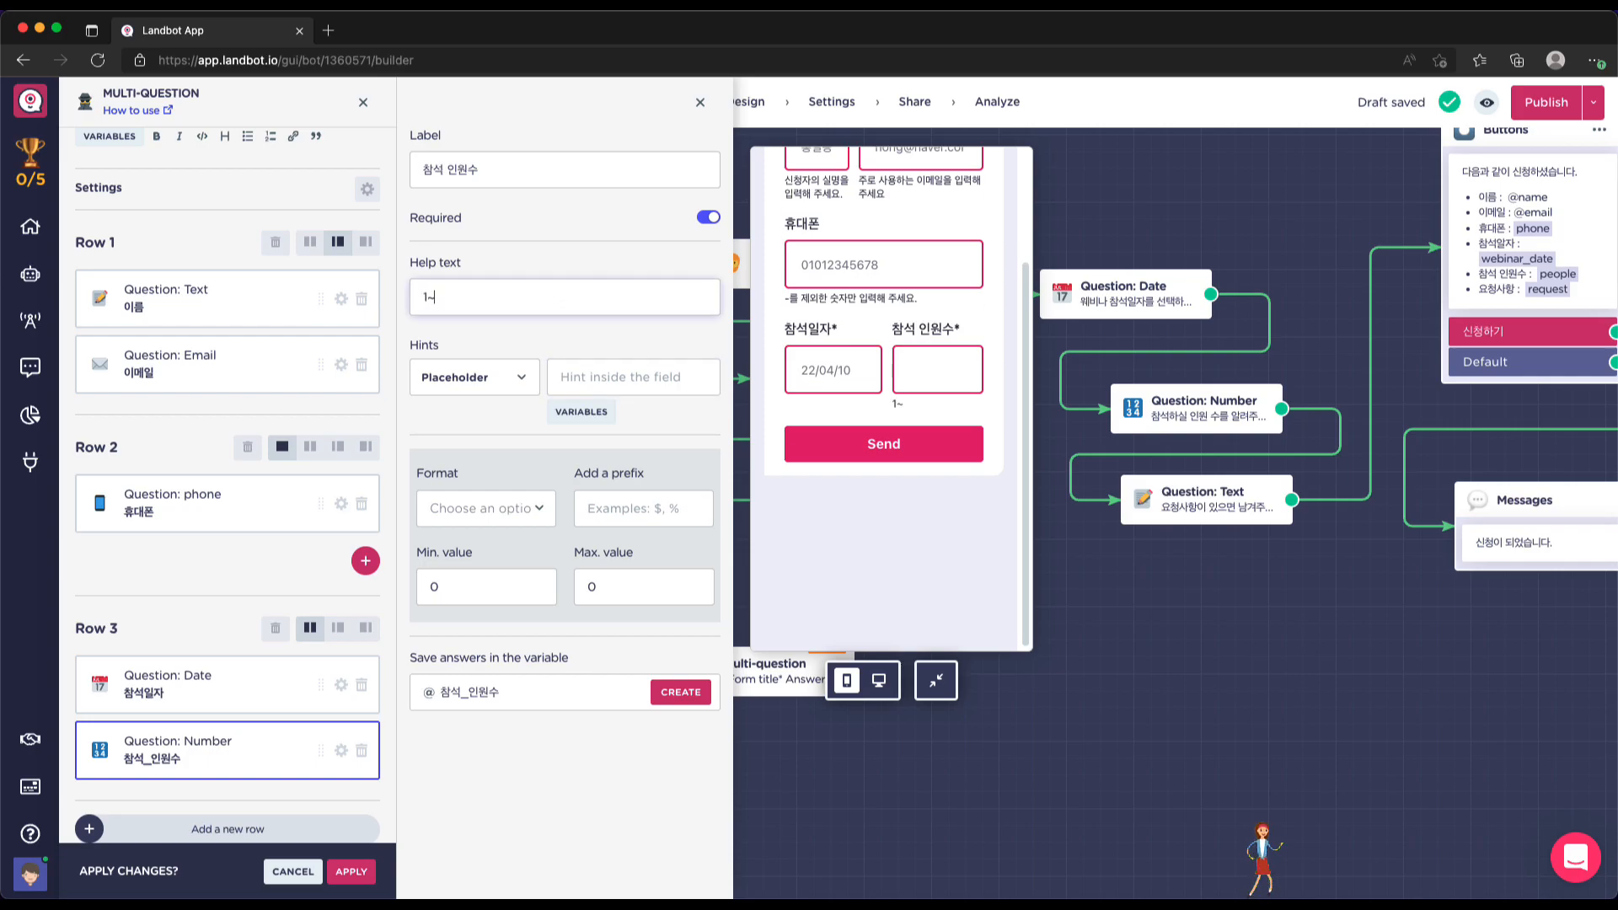
text(~3 까지 신청)
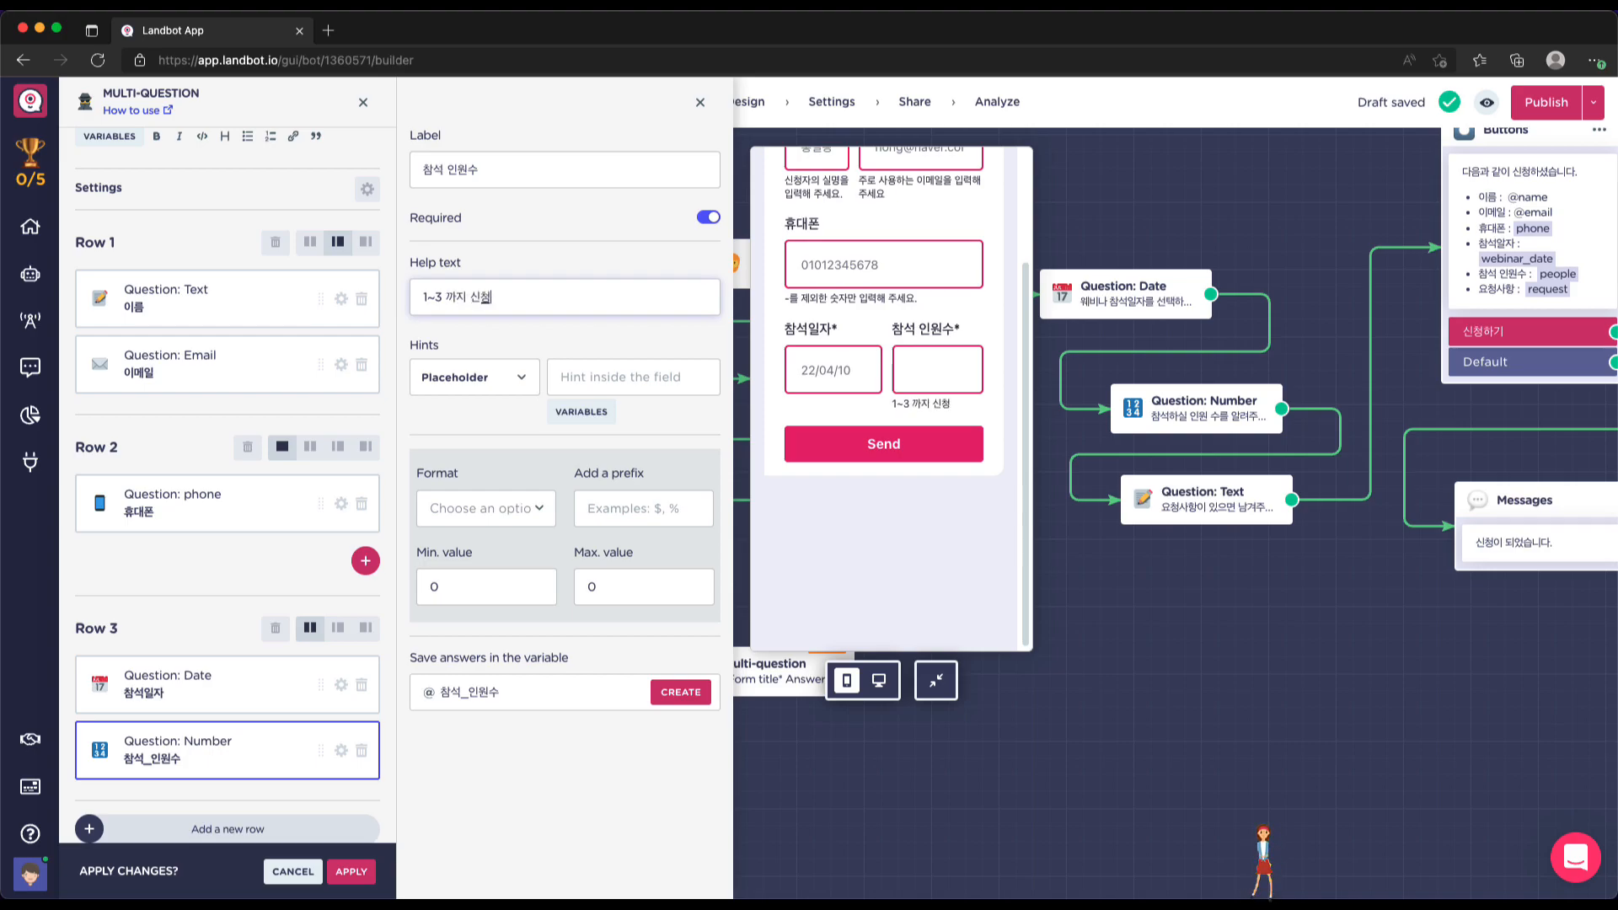
text(하ㅅ)
text( 수 이)
text(습니다.)
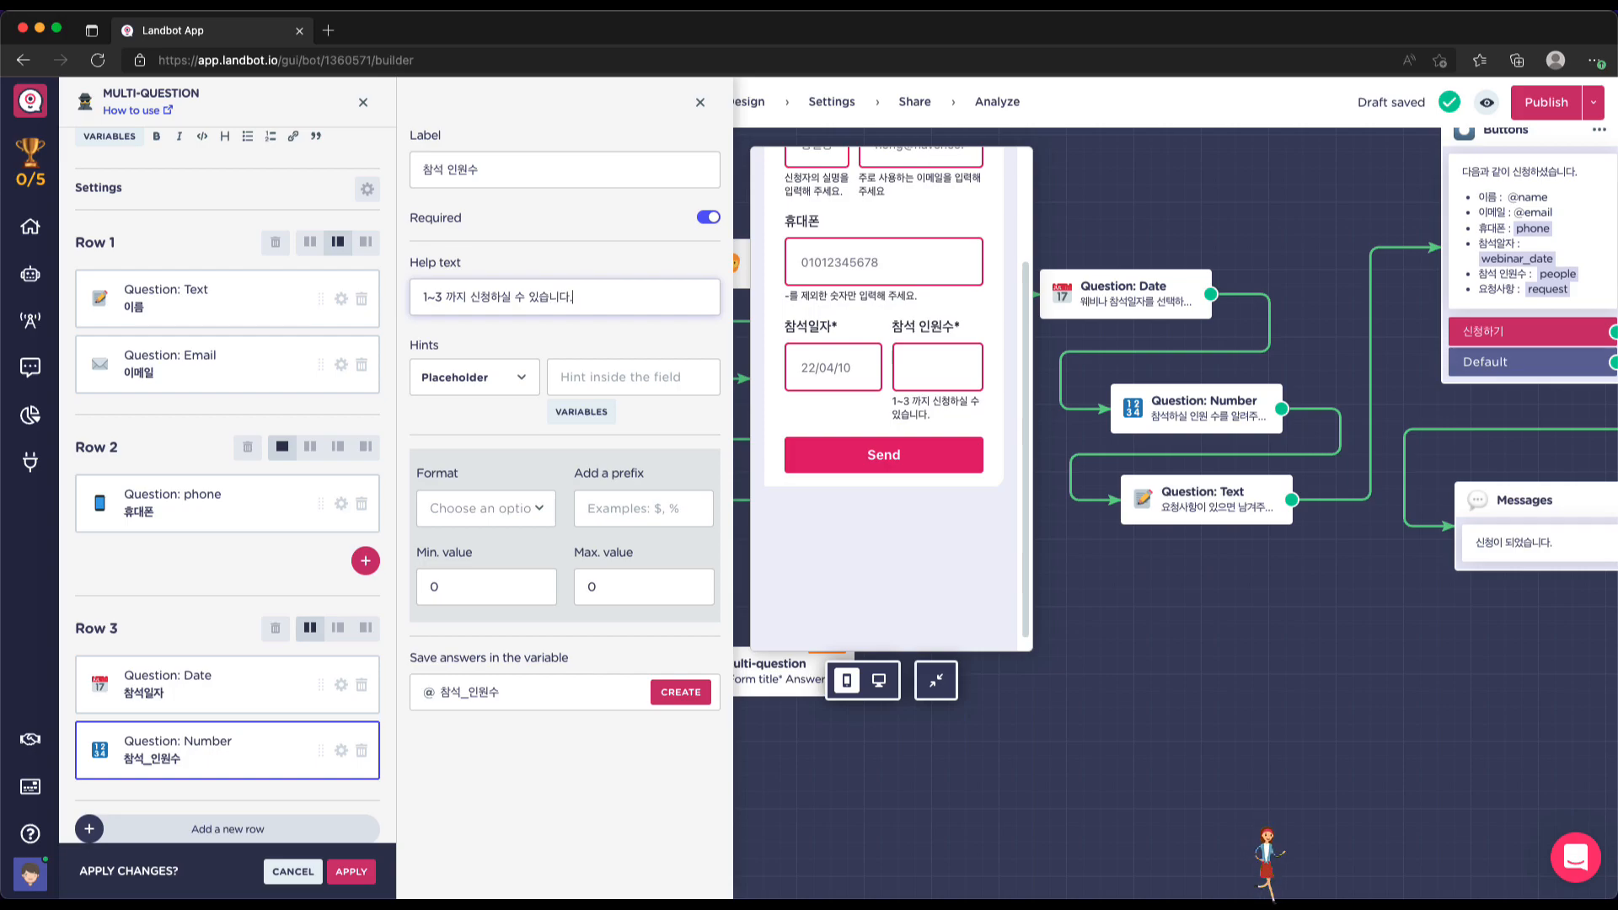
text(ㅁ)
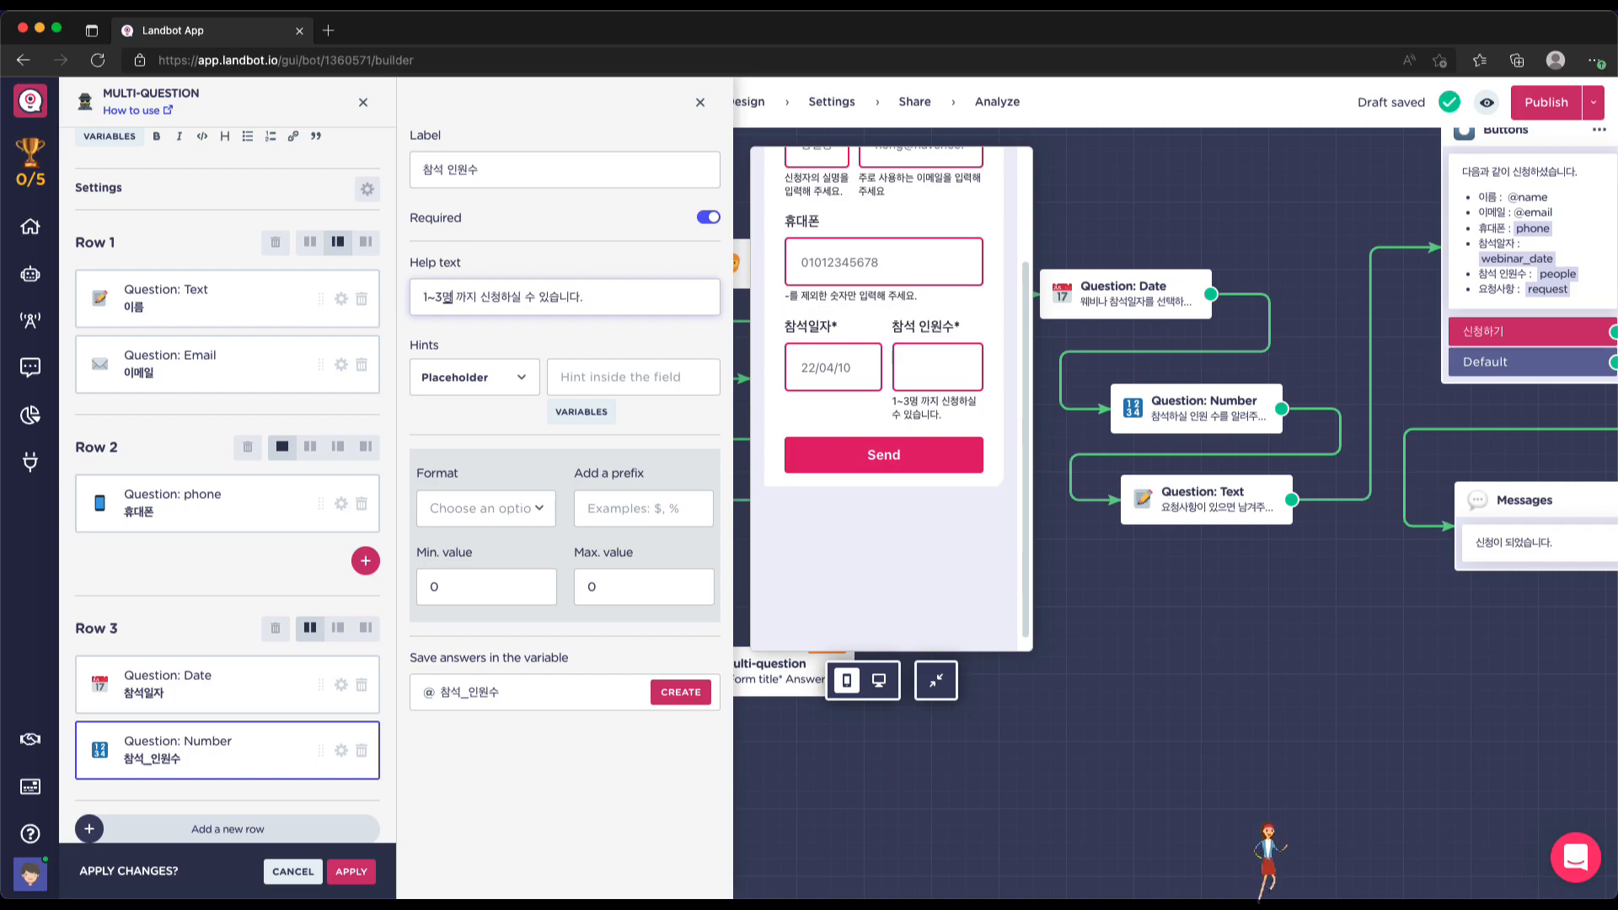
key(BackSpace)
click(441, 524)
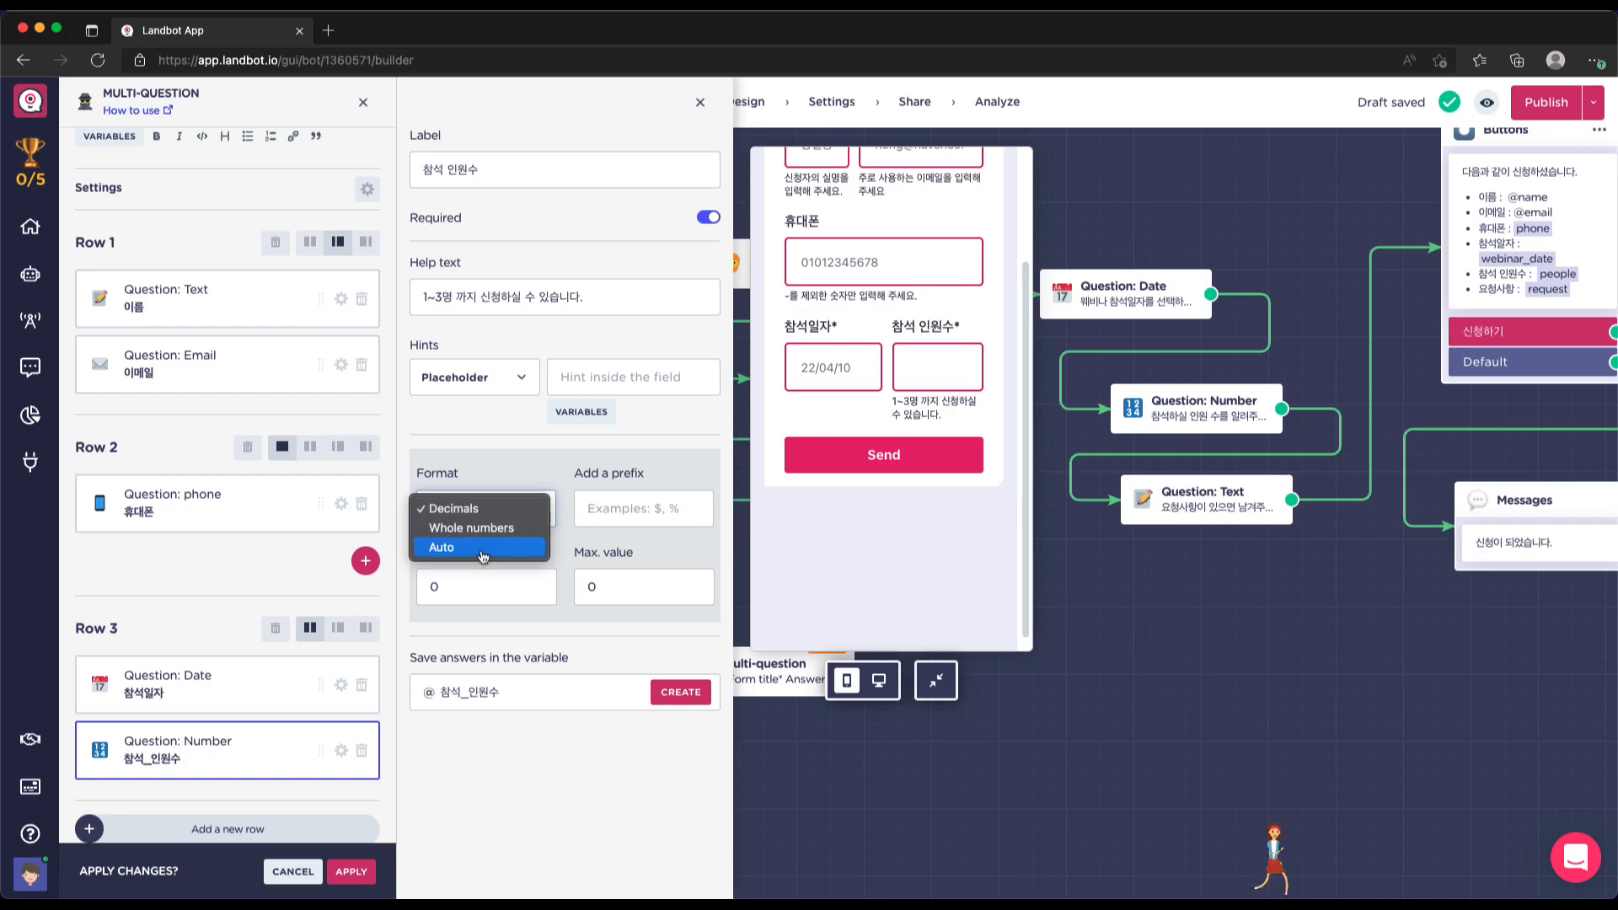
Restrict the attendee-count answer to a minimum of 1 and a maximum of 3
click(482, 509)
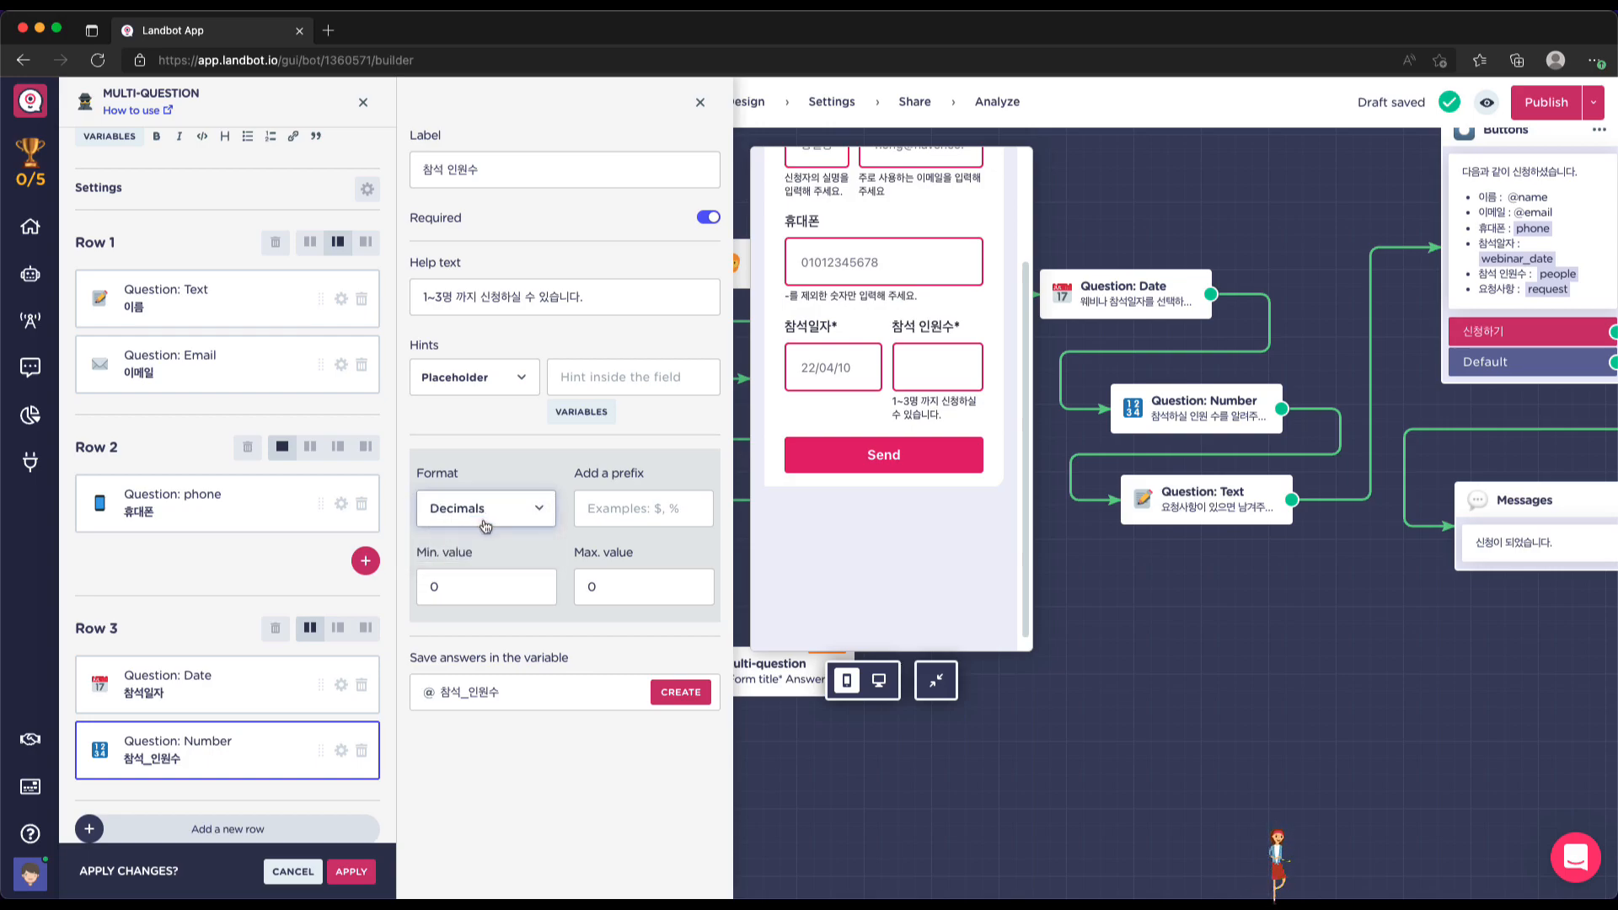
double_click(470, 587)
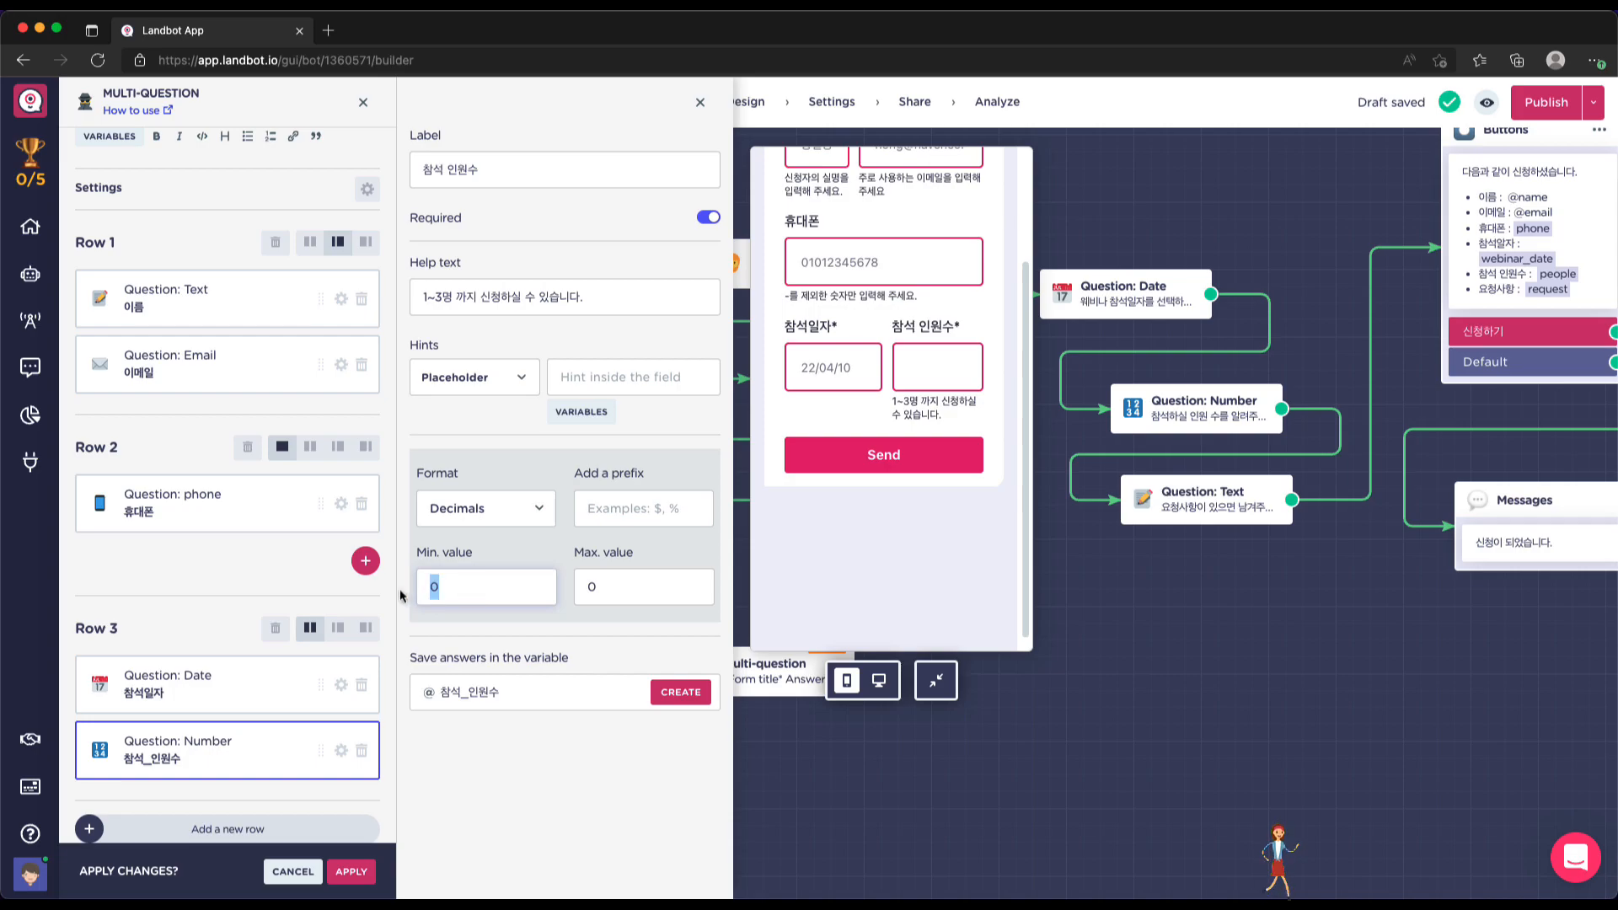
text(1)
key(Tab)
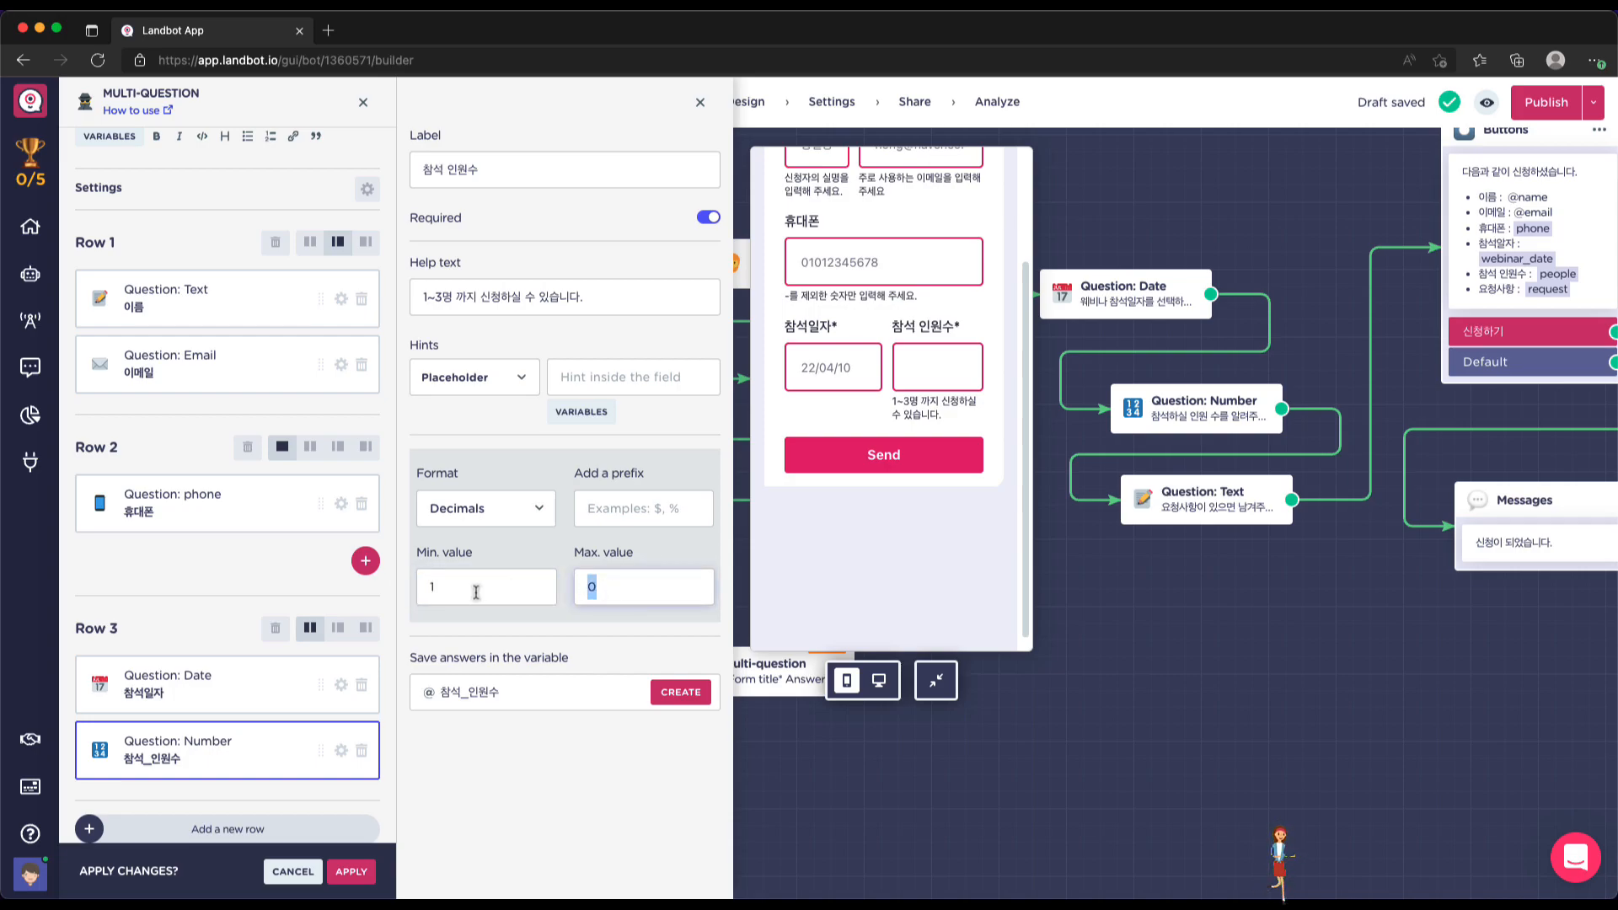
text(3)
click(516, 694)
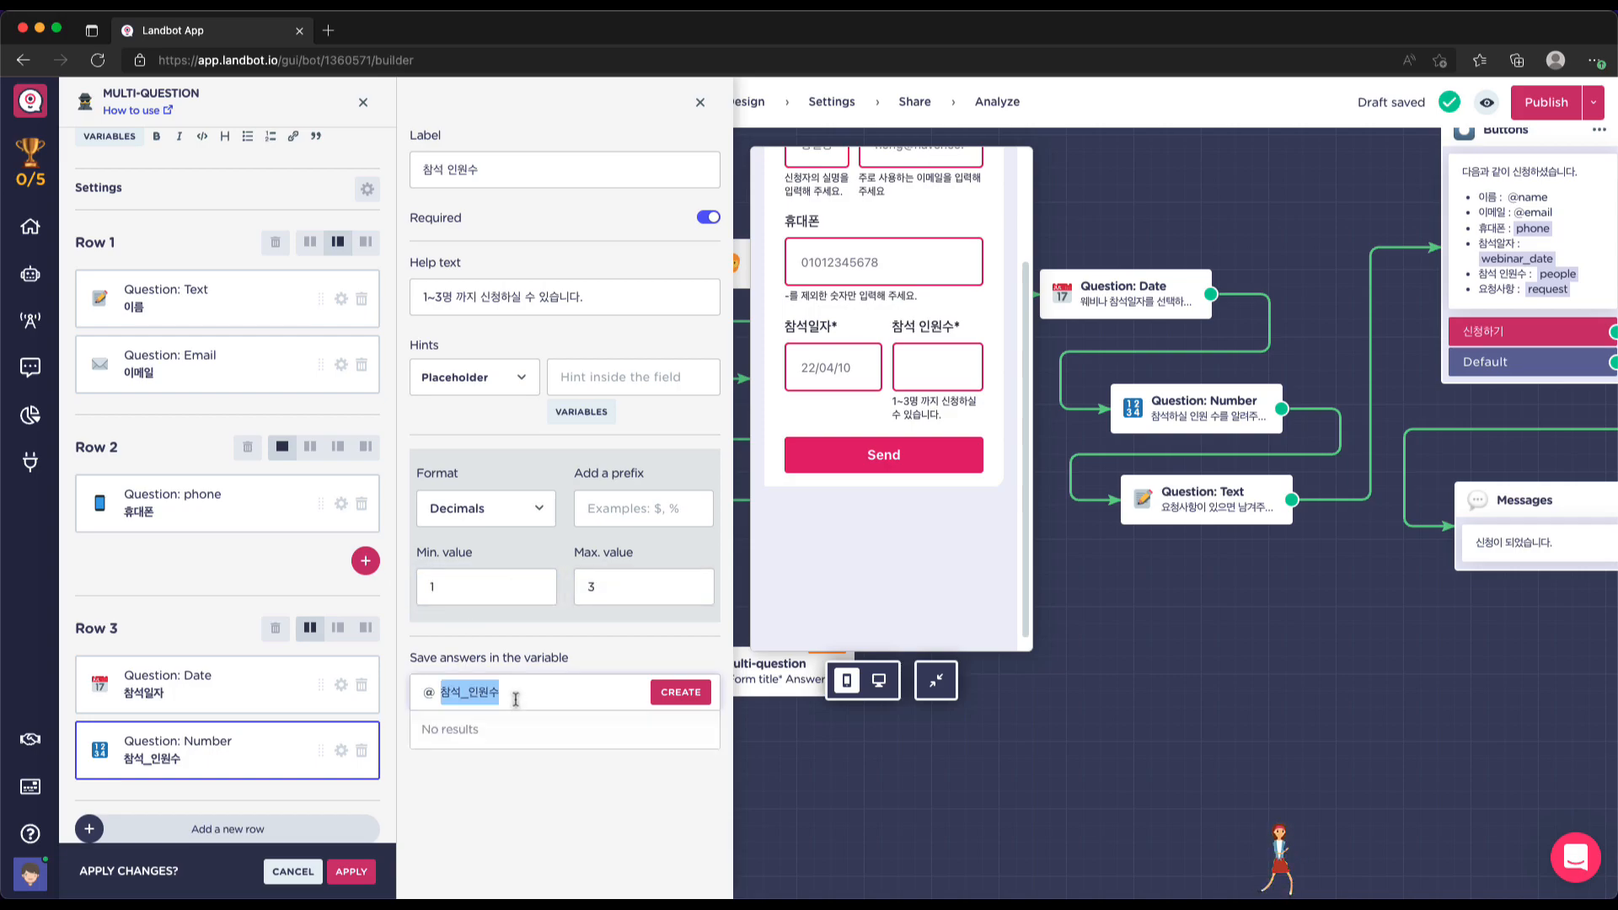
key(BackSpace)
scroll(515, 759, down, 4)
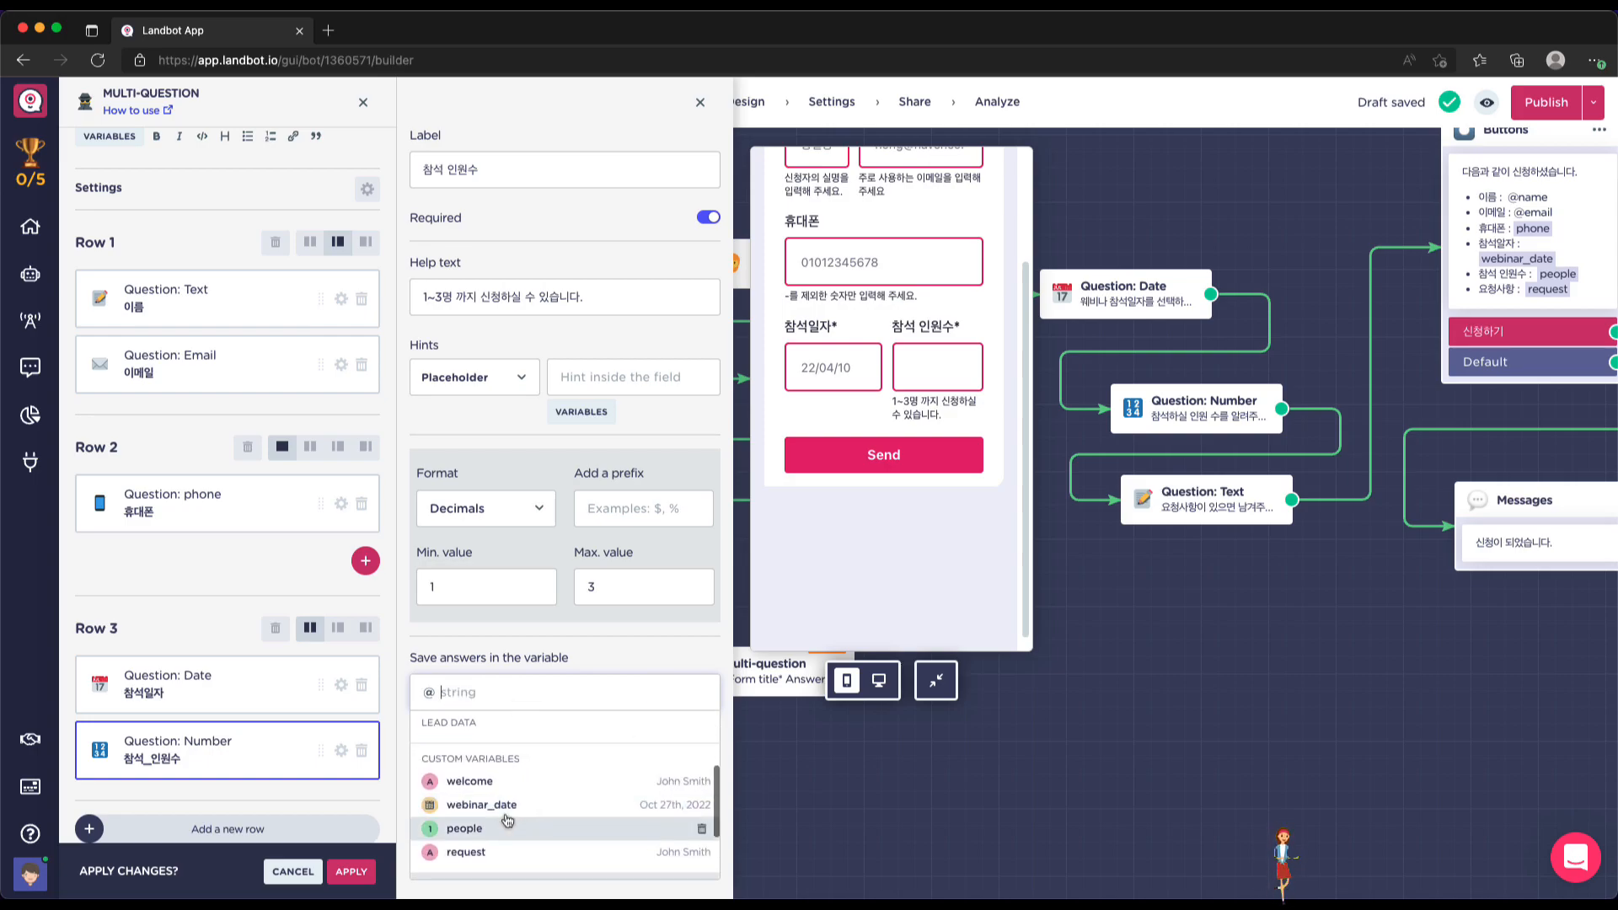
click(498, 834)
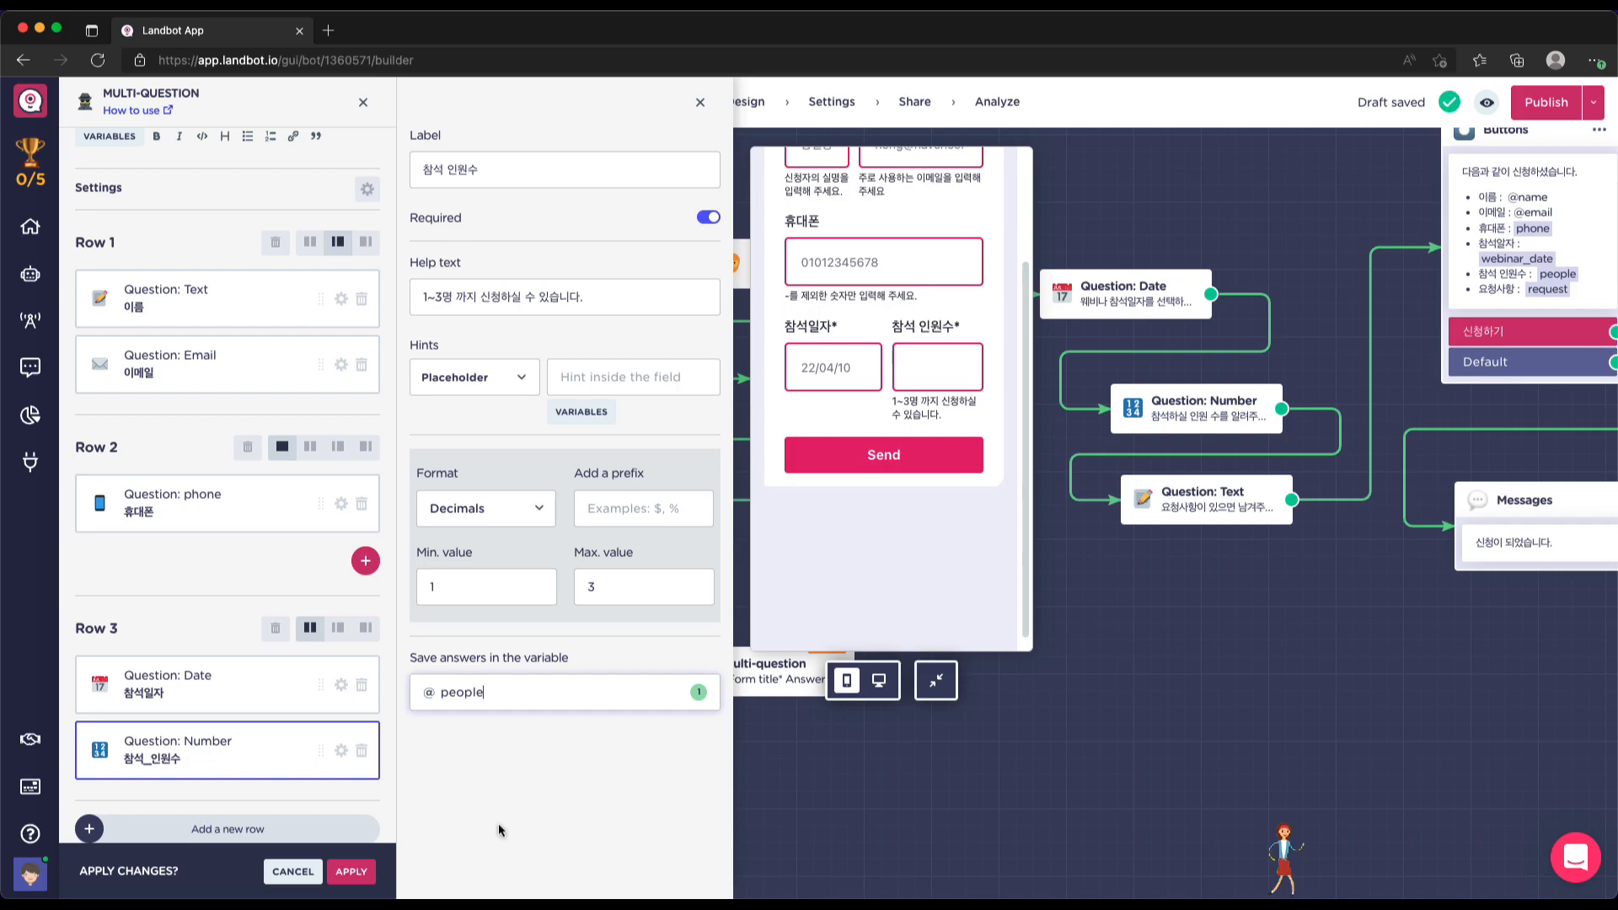
scroll(863, 558, up, 2)
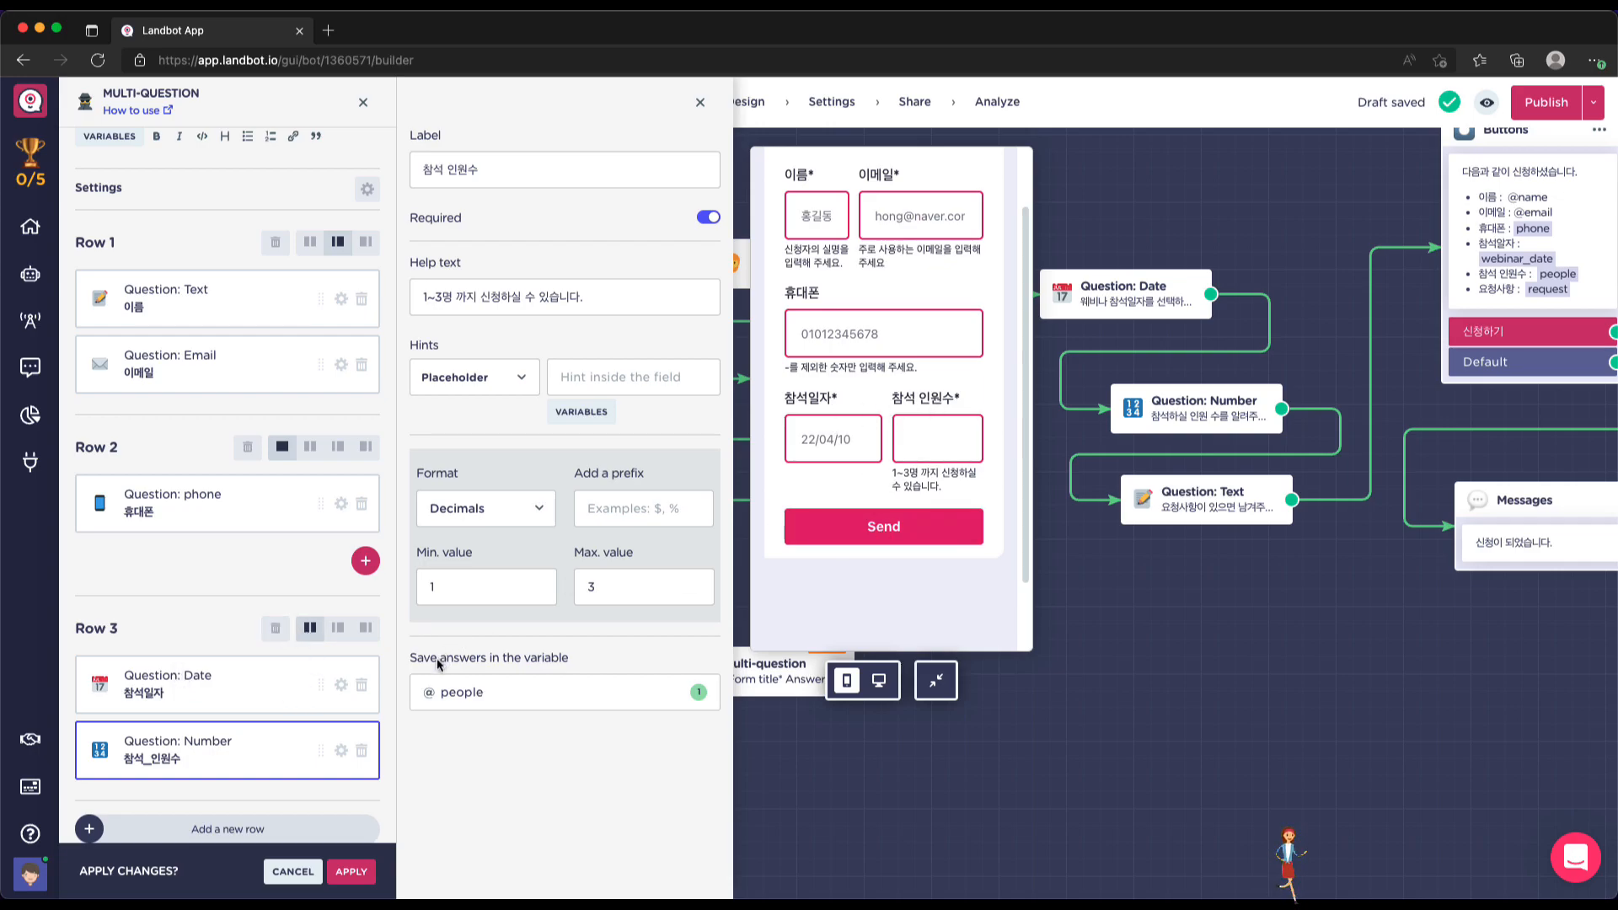
scroll(358, 742, down, 1)
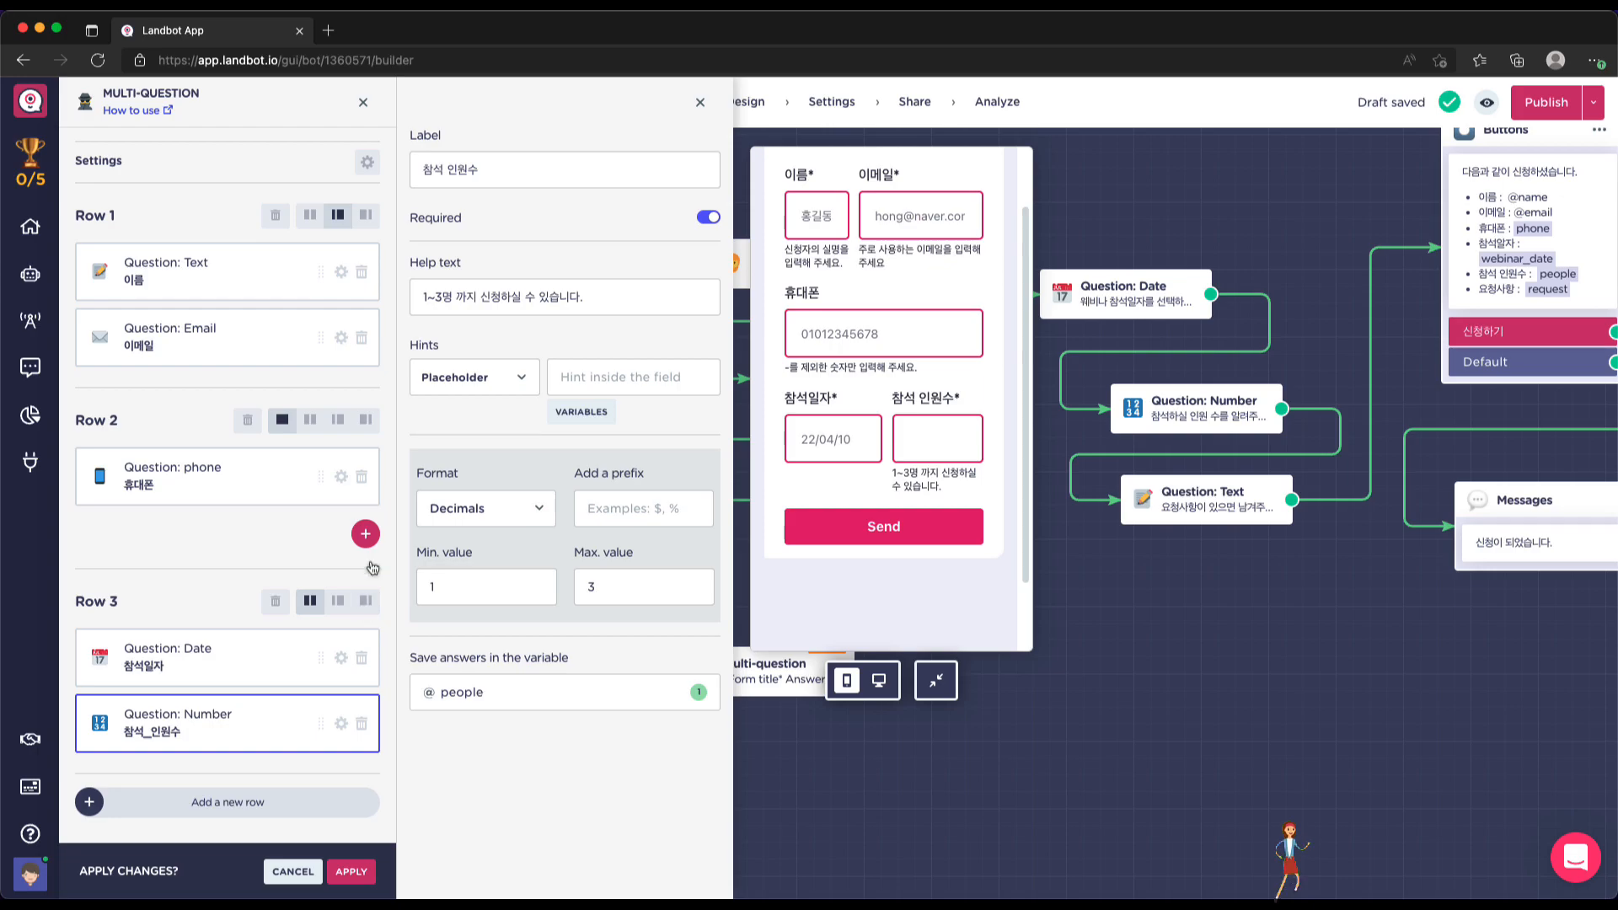
Add a fourth form row, trying the Number question there before returning it beside the date
click(313, 807)
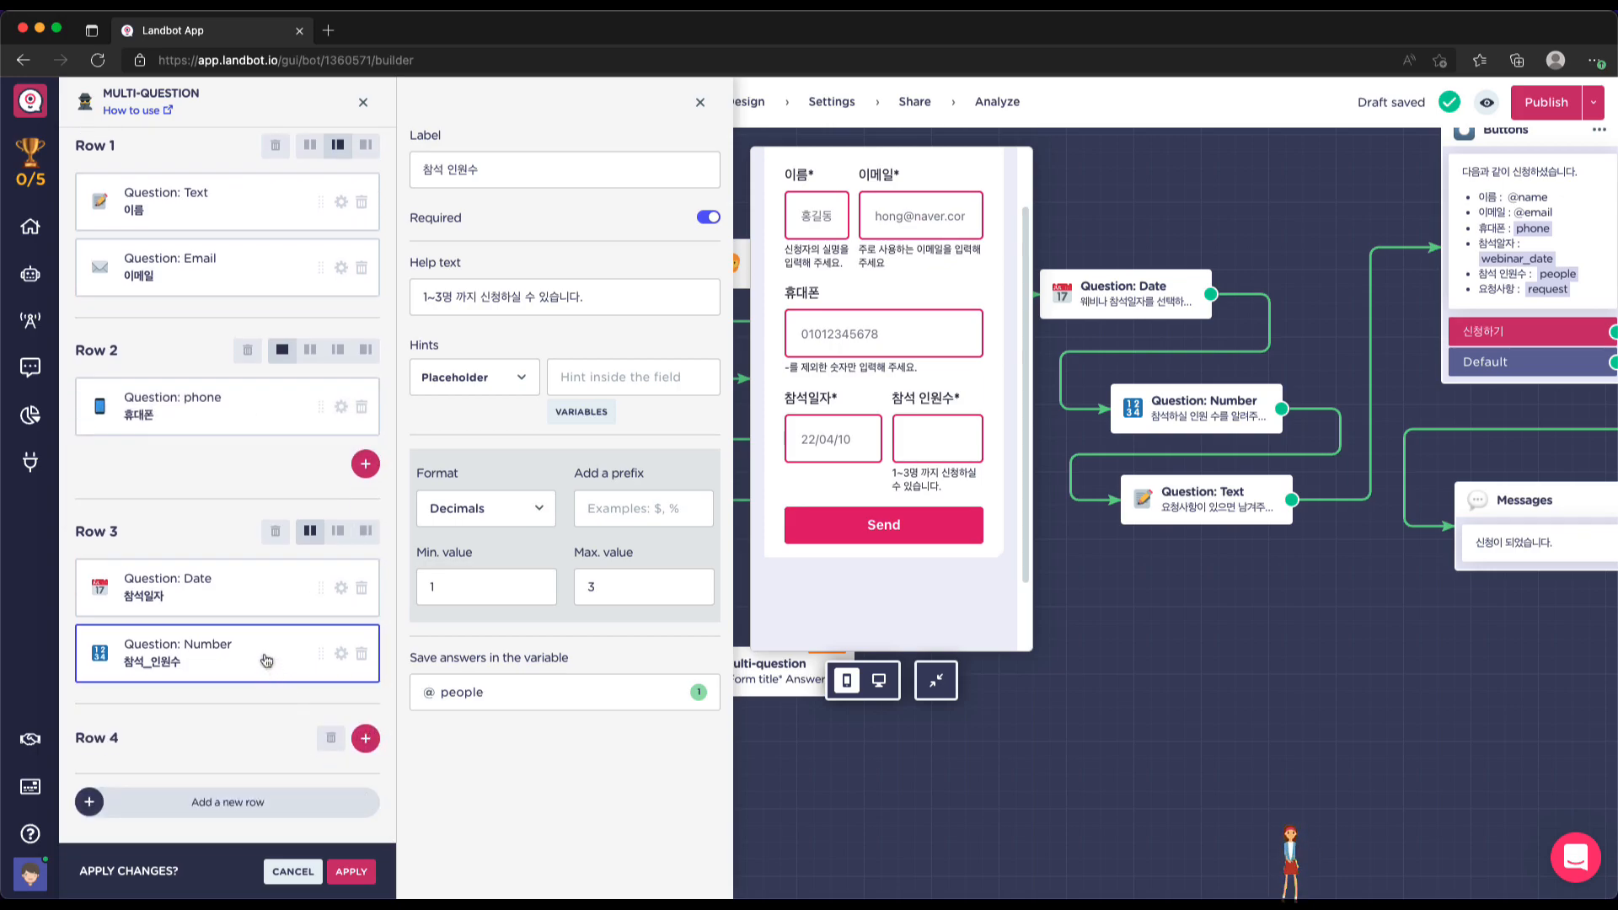
drag(264, 660, 263, 834)
drag(226, 659, 227, 783)
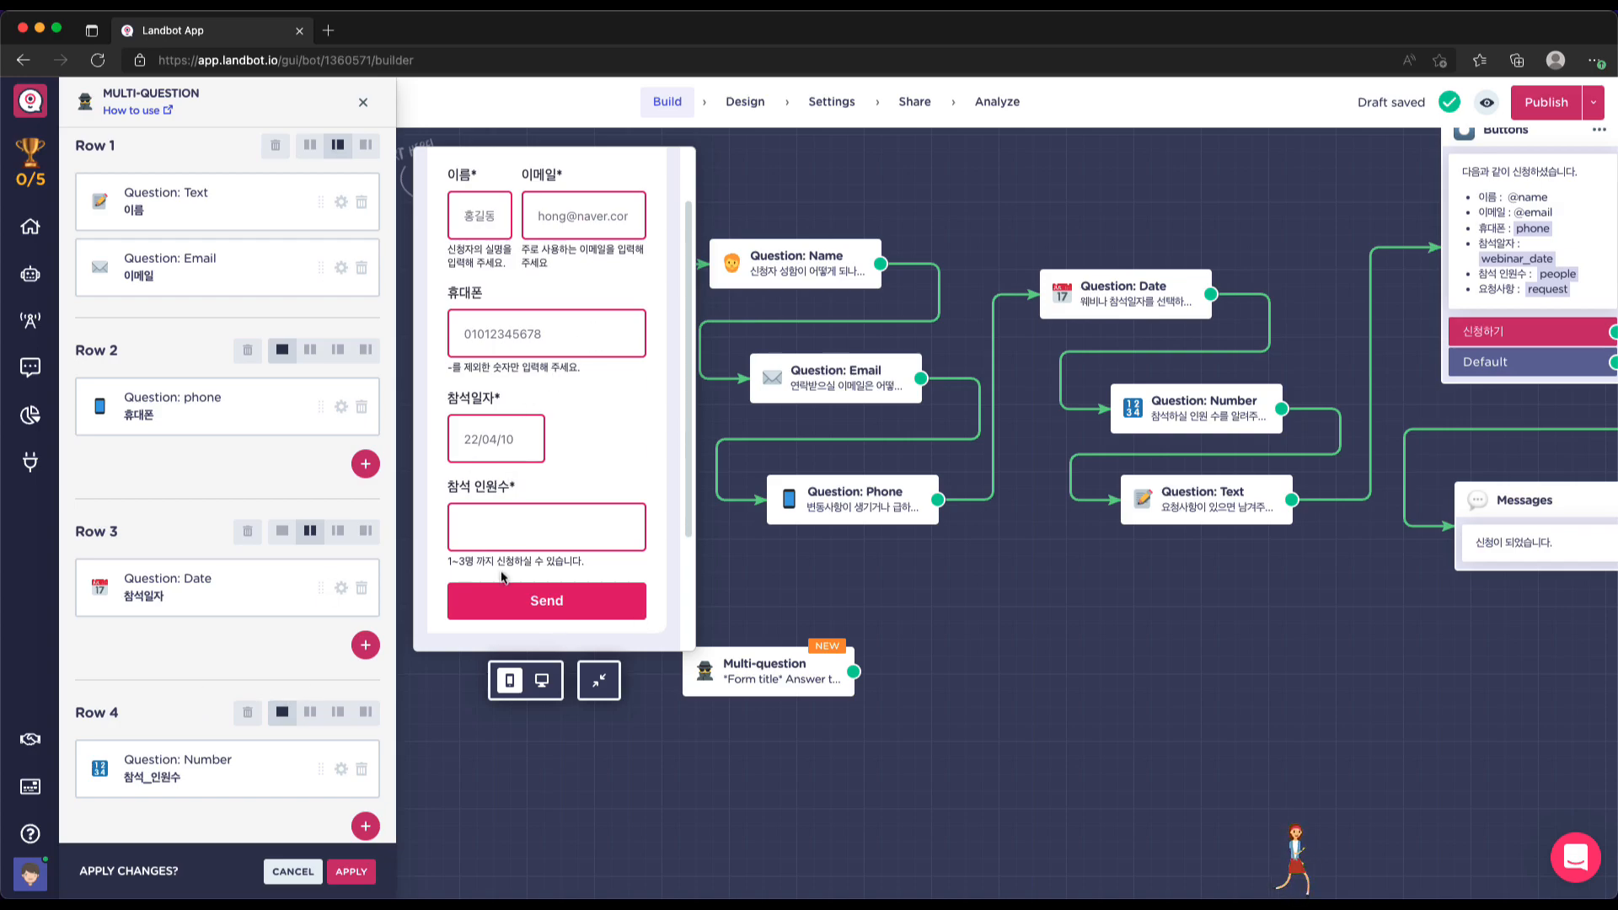
click(283, 531)
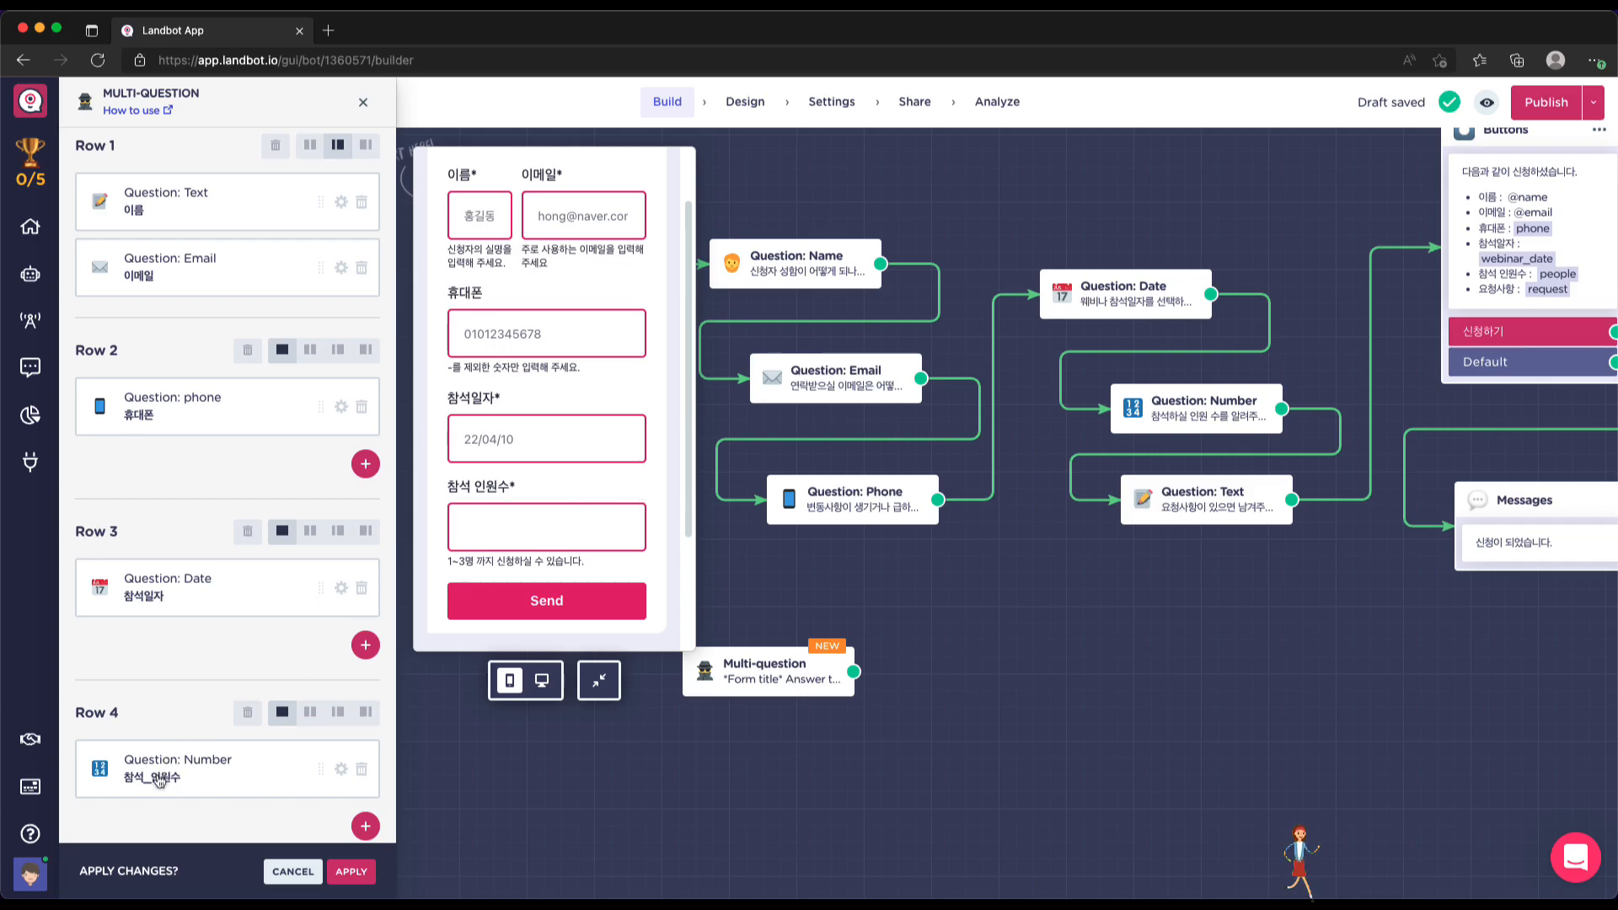
drag(165, 773, 176, 651)
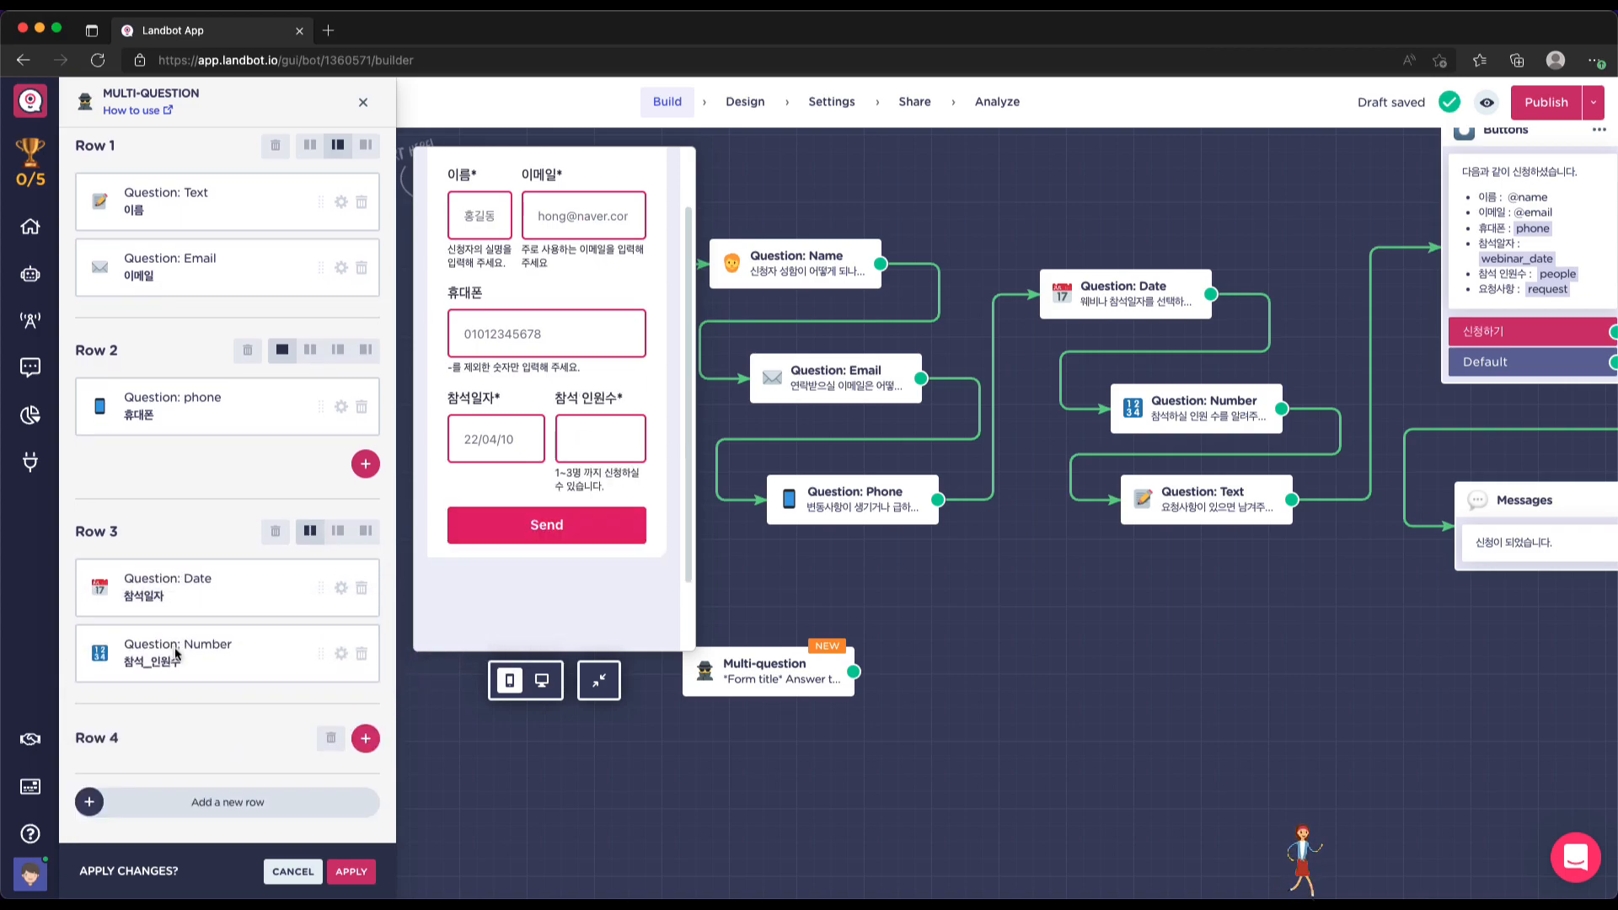
Give the Row 3 date and count fields equal widths and add a text question to Row 4
click(339, 533)
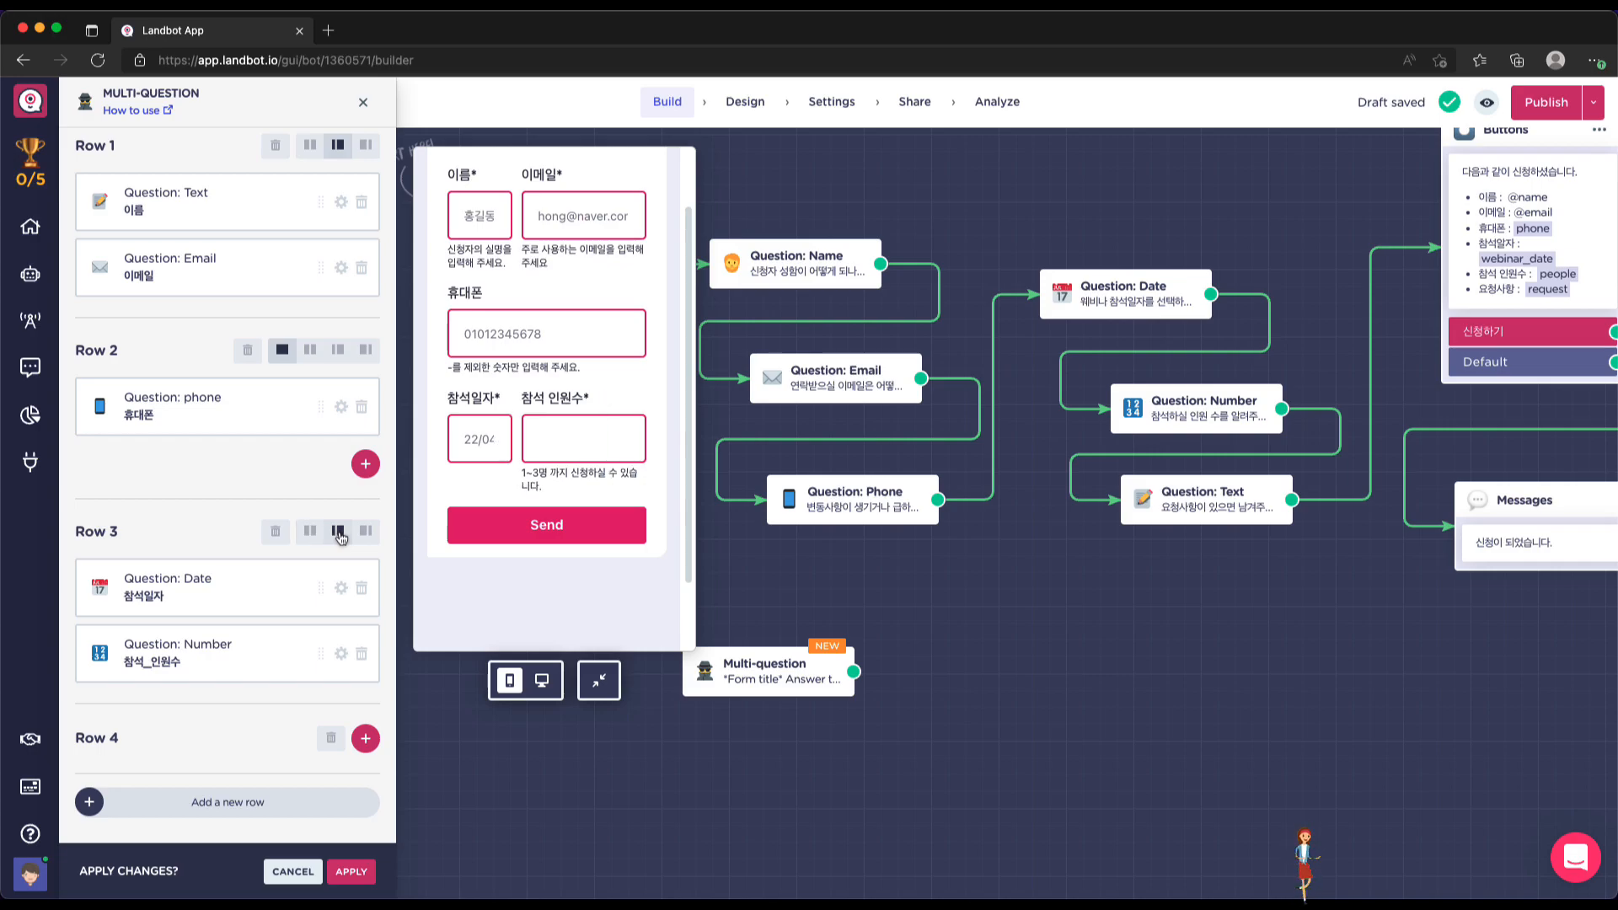
click(365, 531)
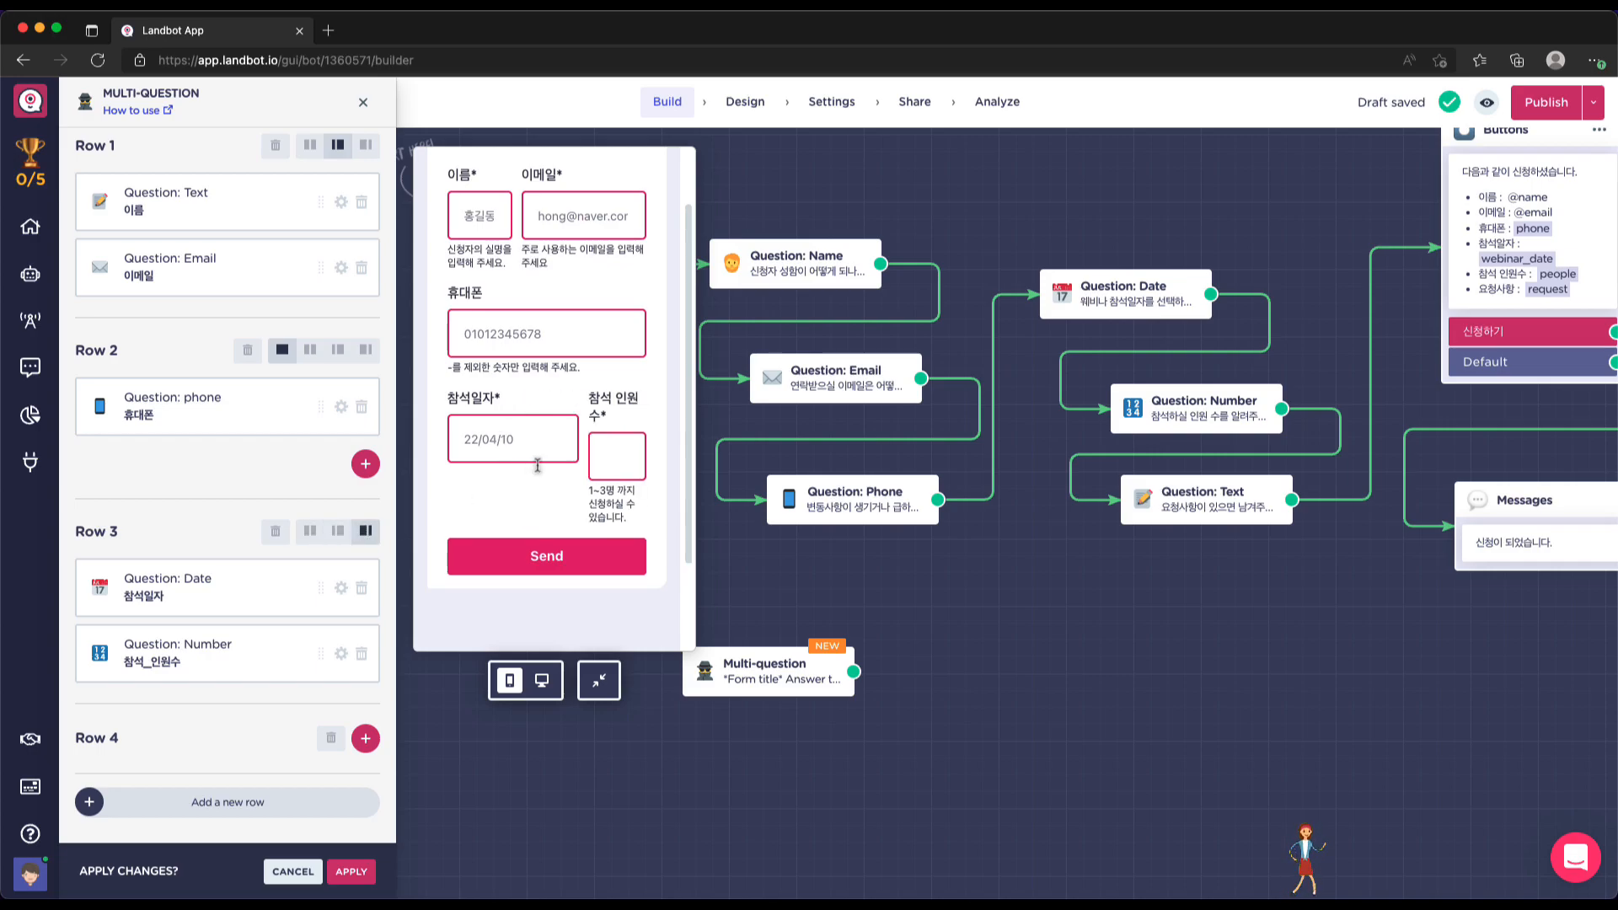
click(338, 531)
click(310, 531)
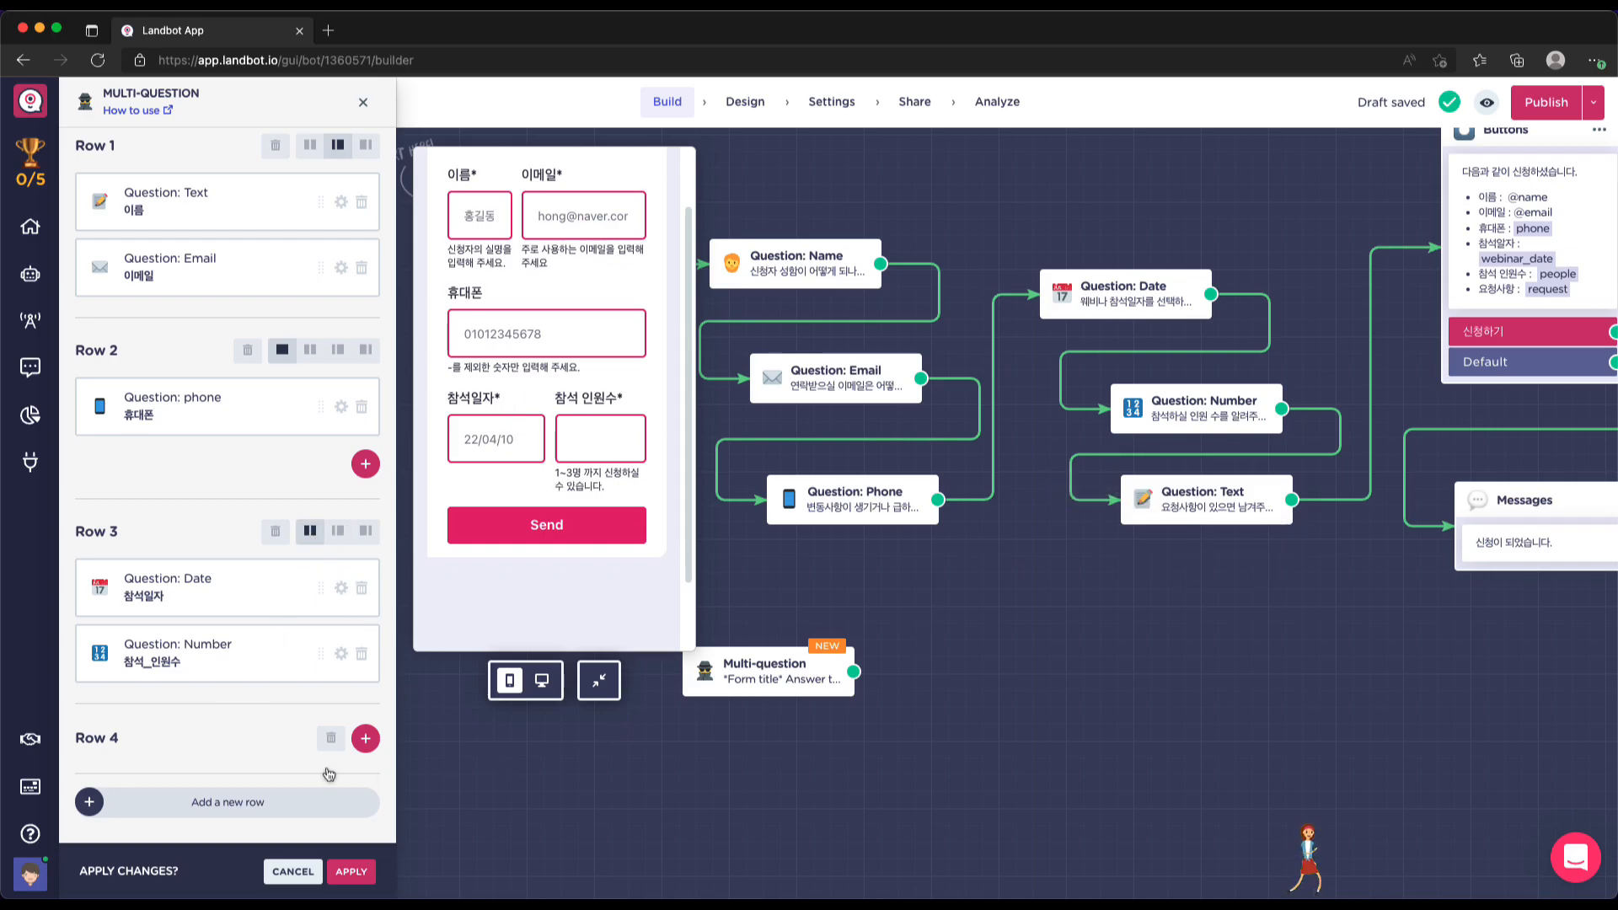
click(364, 738)
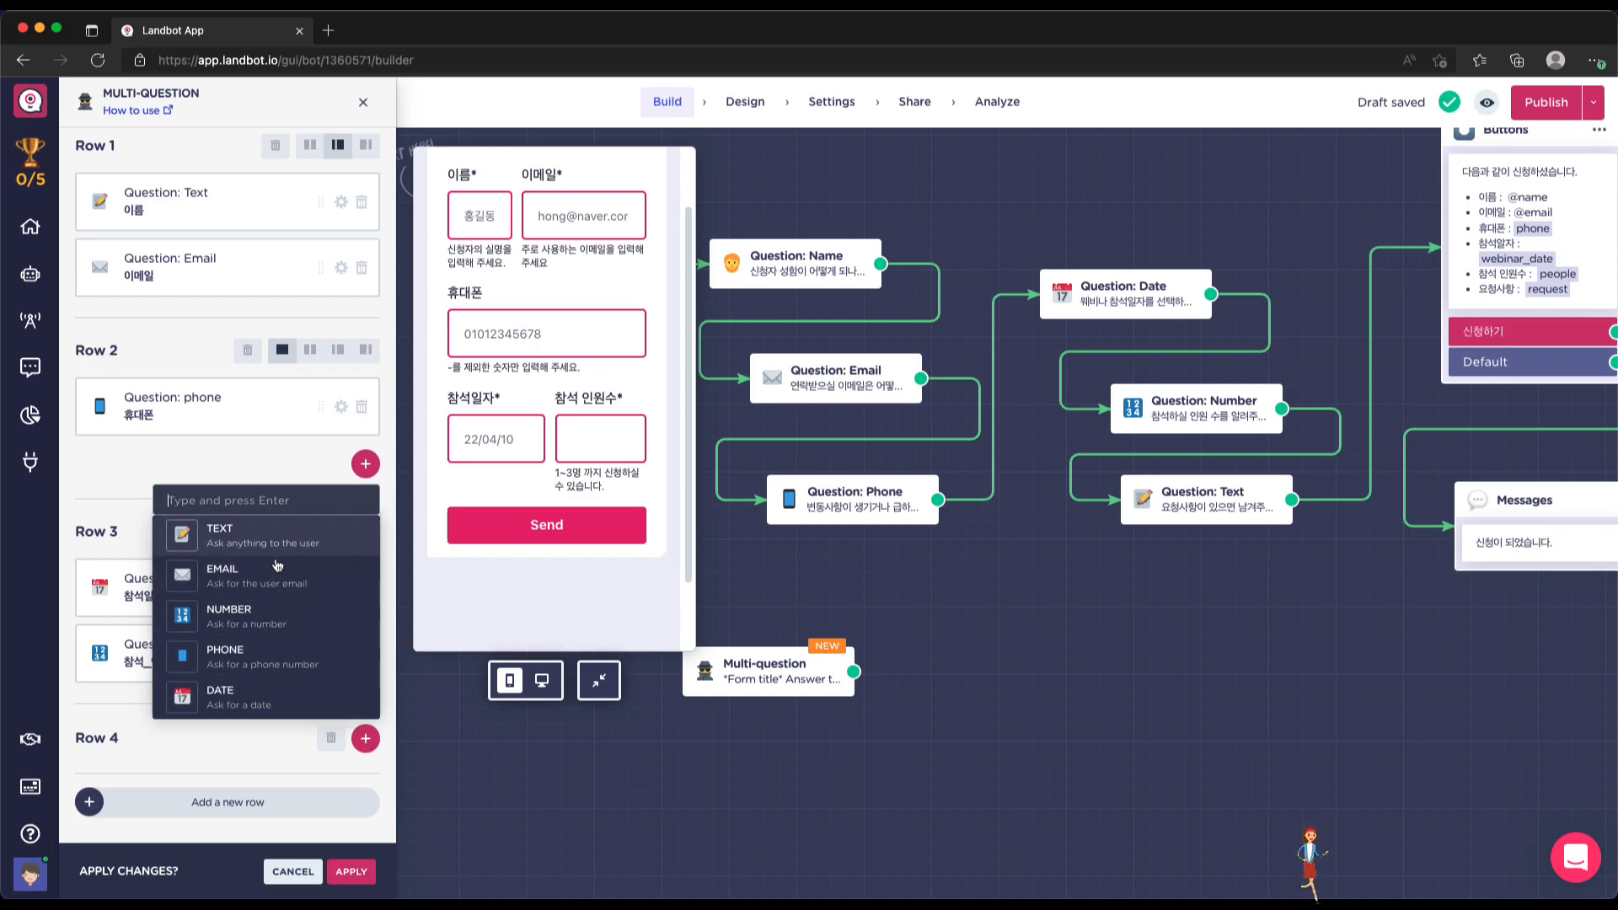
click(251, 534)
Label the Row 4 text question 요청사항 with help text 웨비나 관련해서 요청하실 내용을 알려주세요
scroll(245, 687, down, 2)
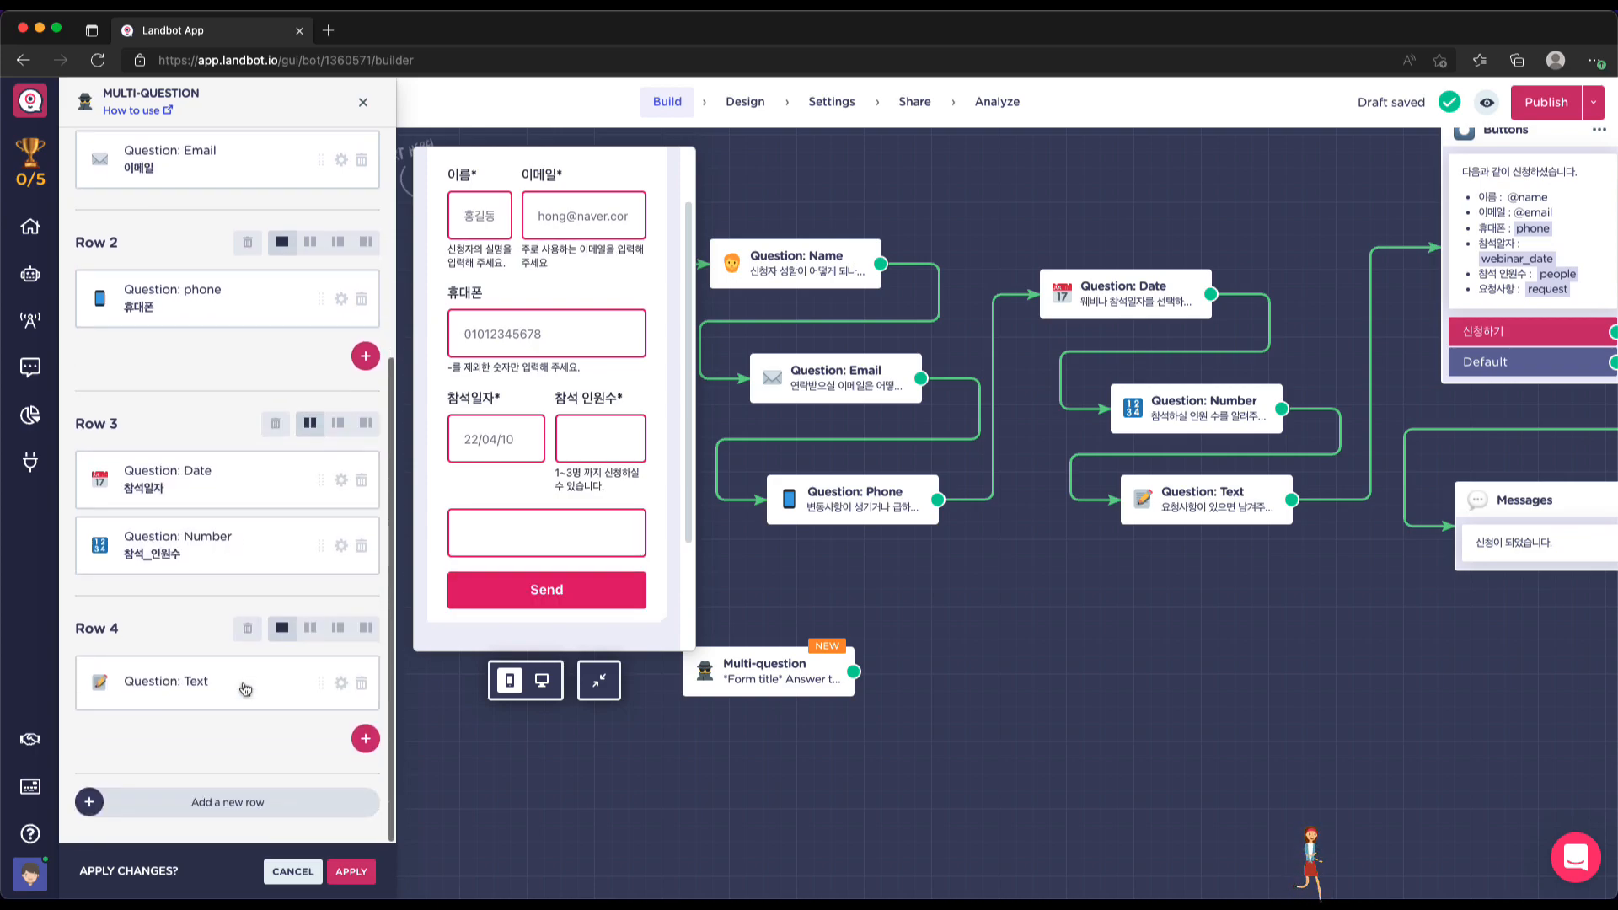
click(177, 681)
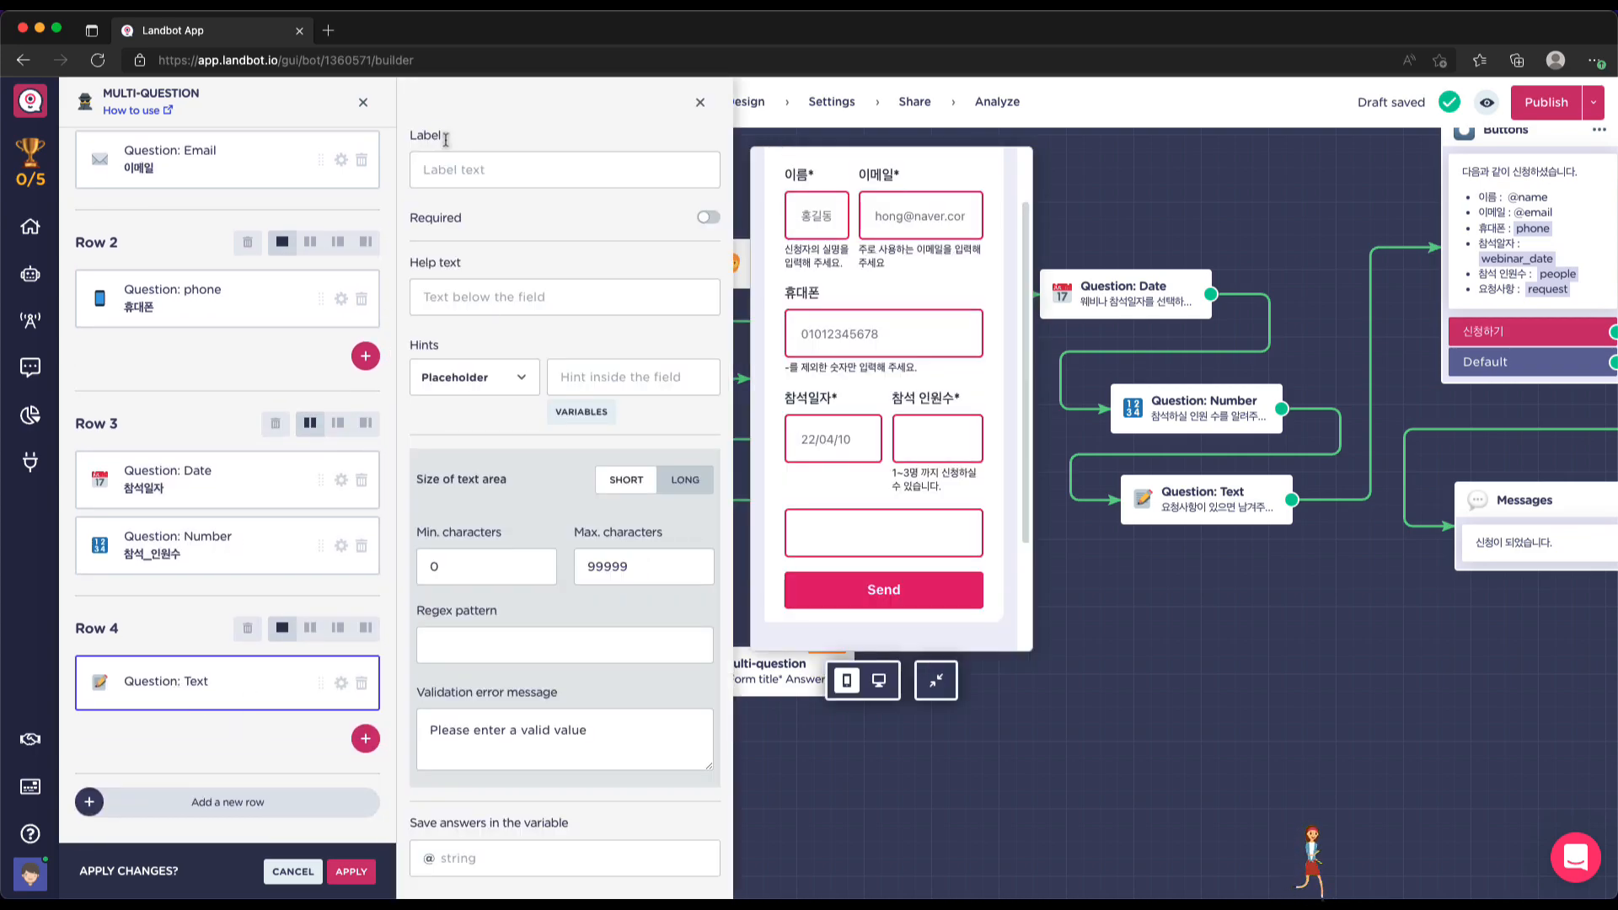
click(453, 169)
text(ㅇㅅ)
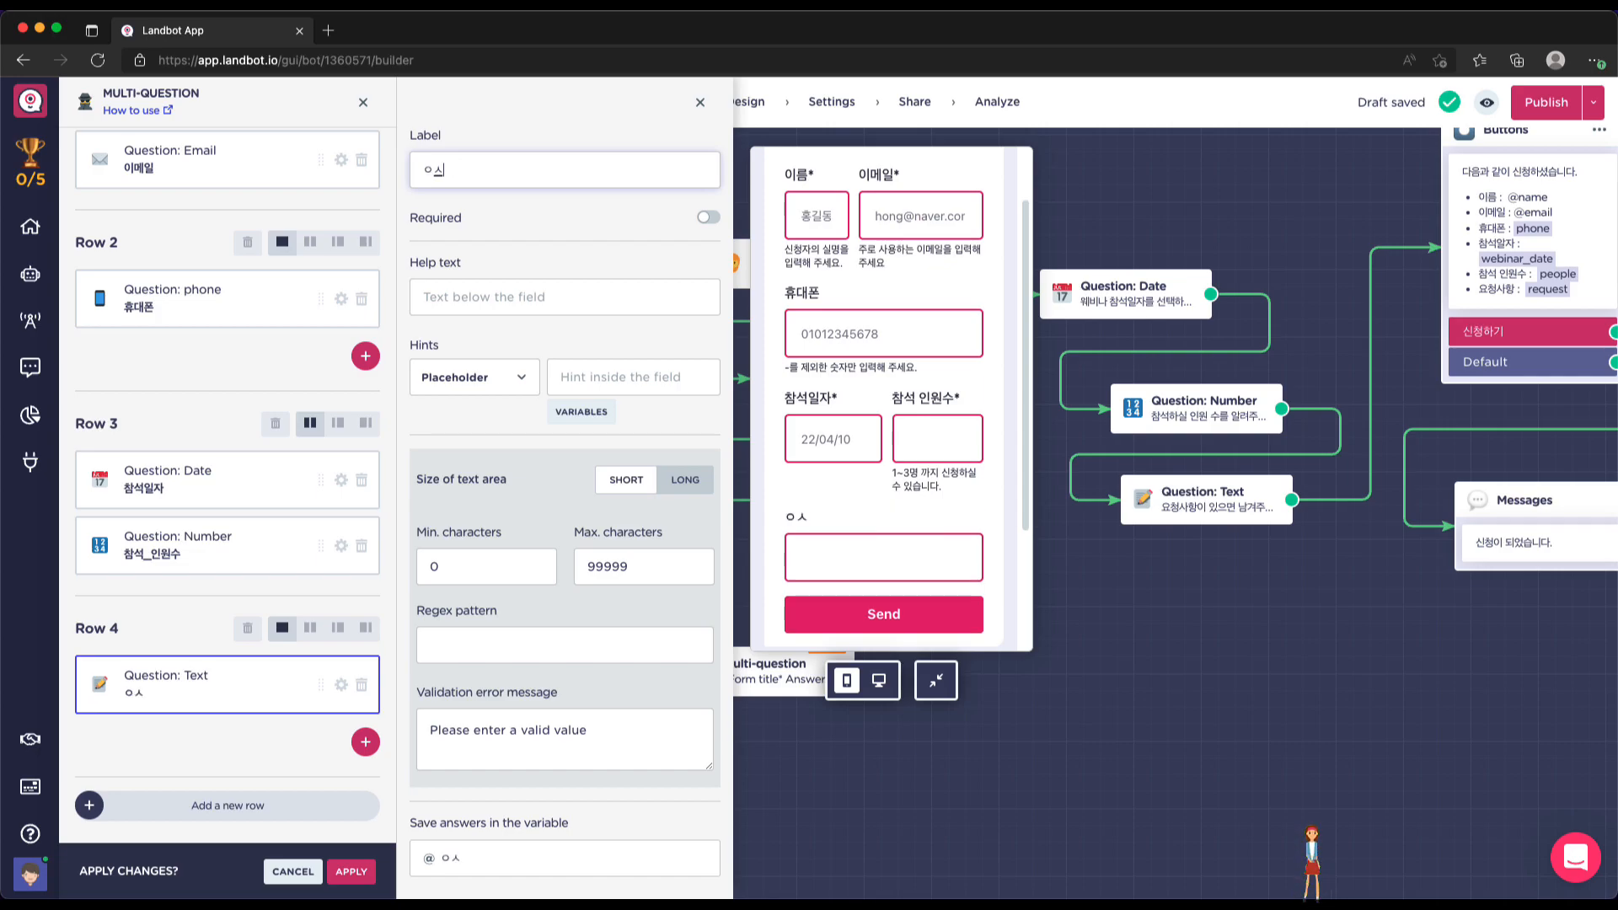
key(BackSpace)
key(BackSpace)
text(요청사항)
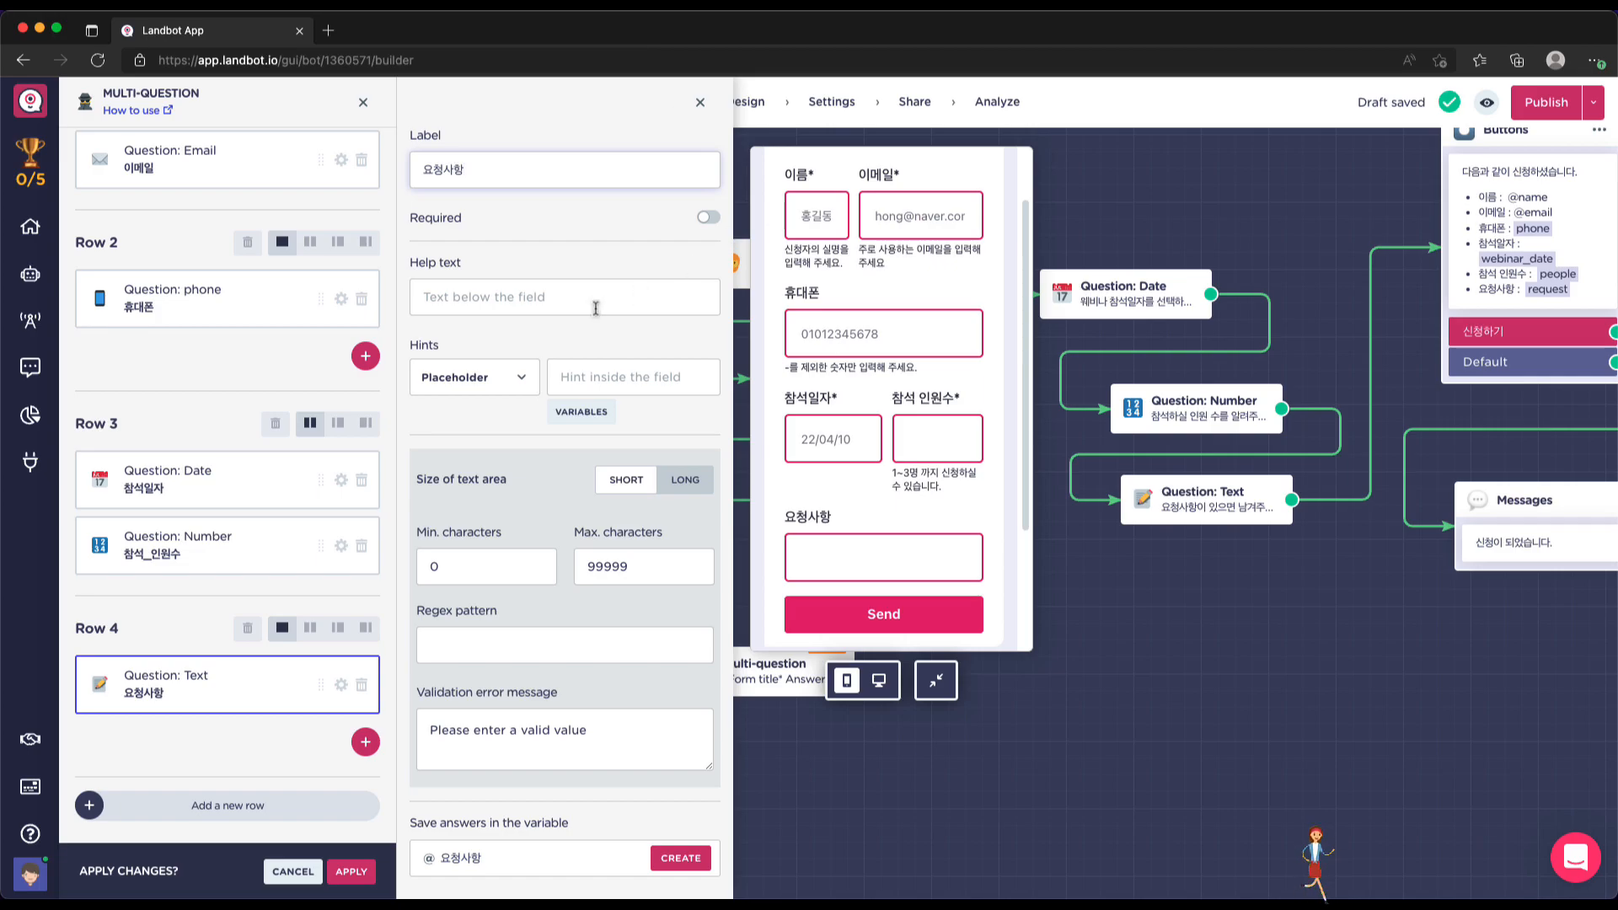
click(542, 307)
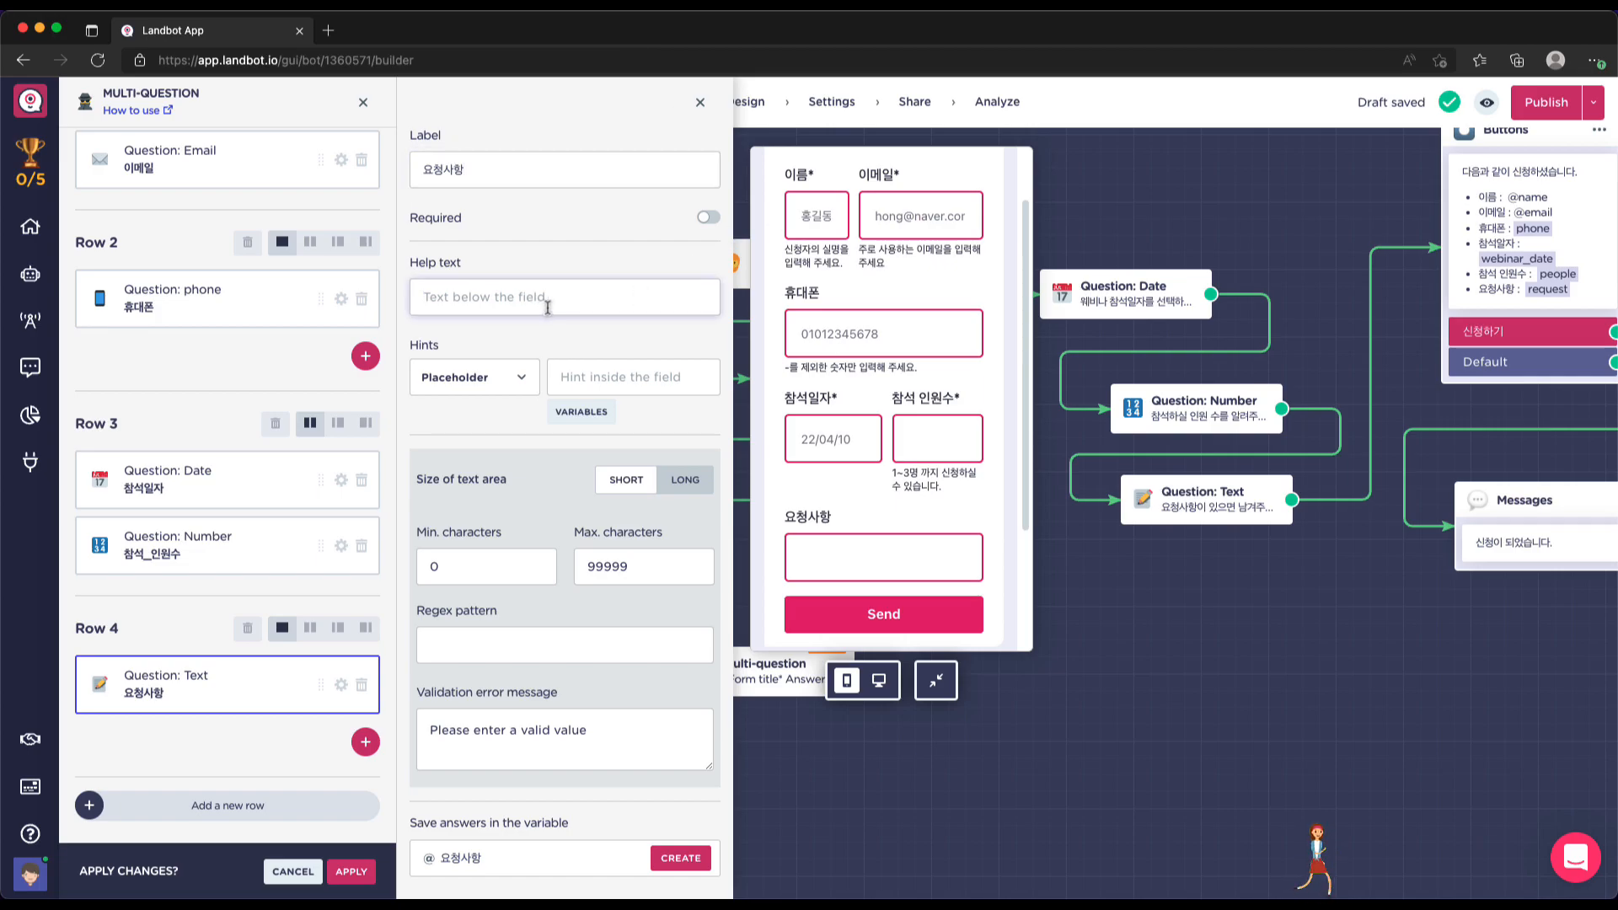
text(요청하실)
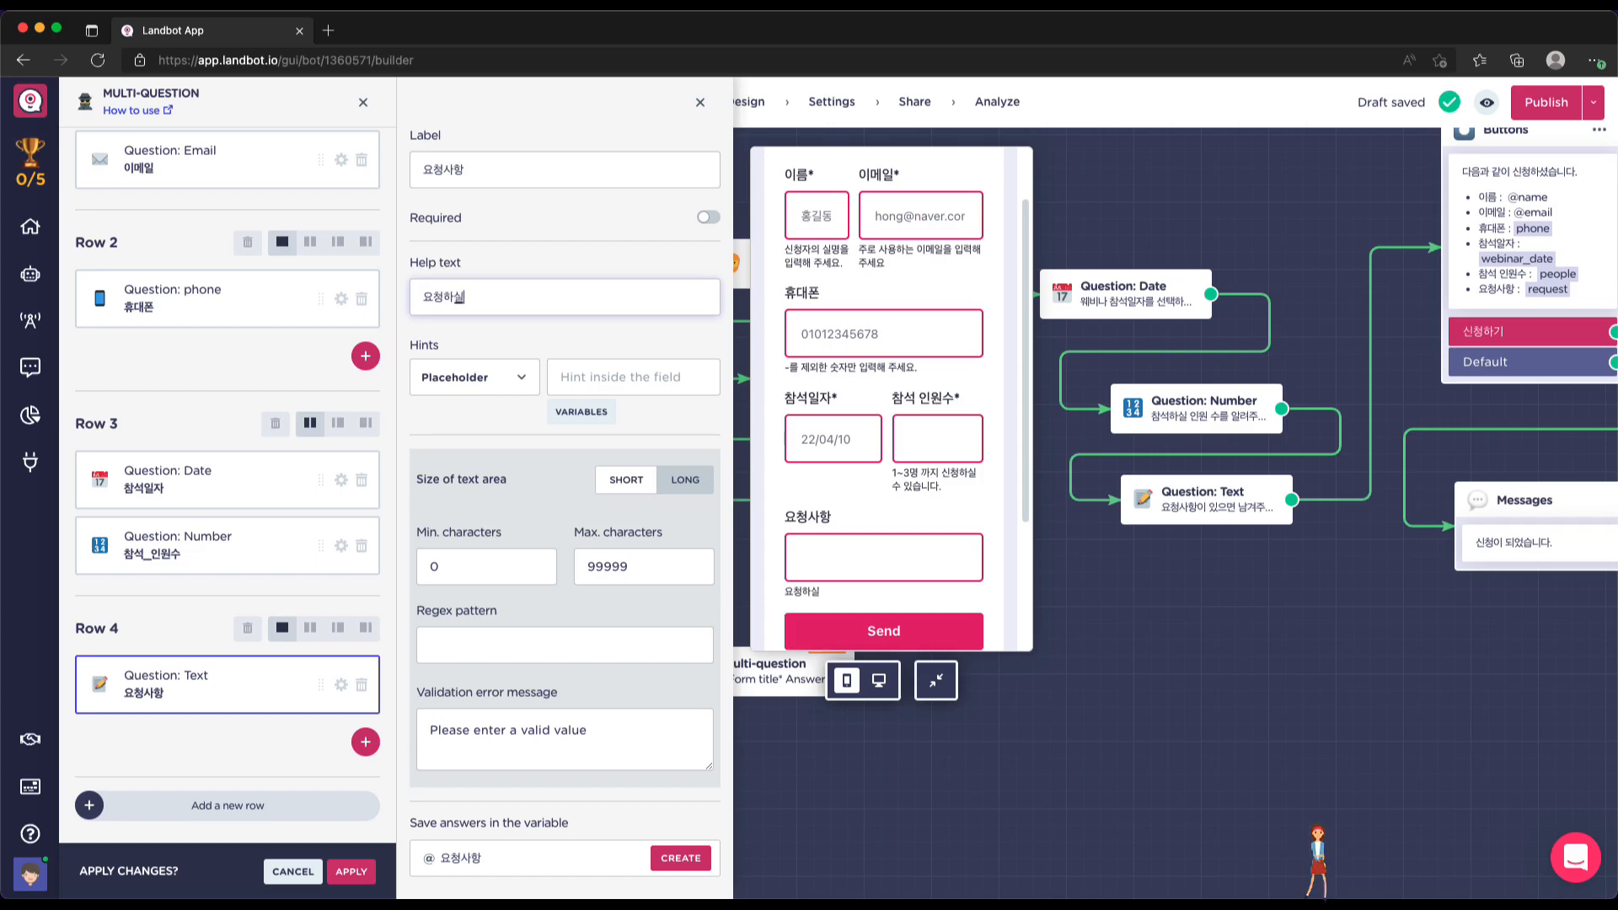
text( 내용을 알려주세요)
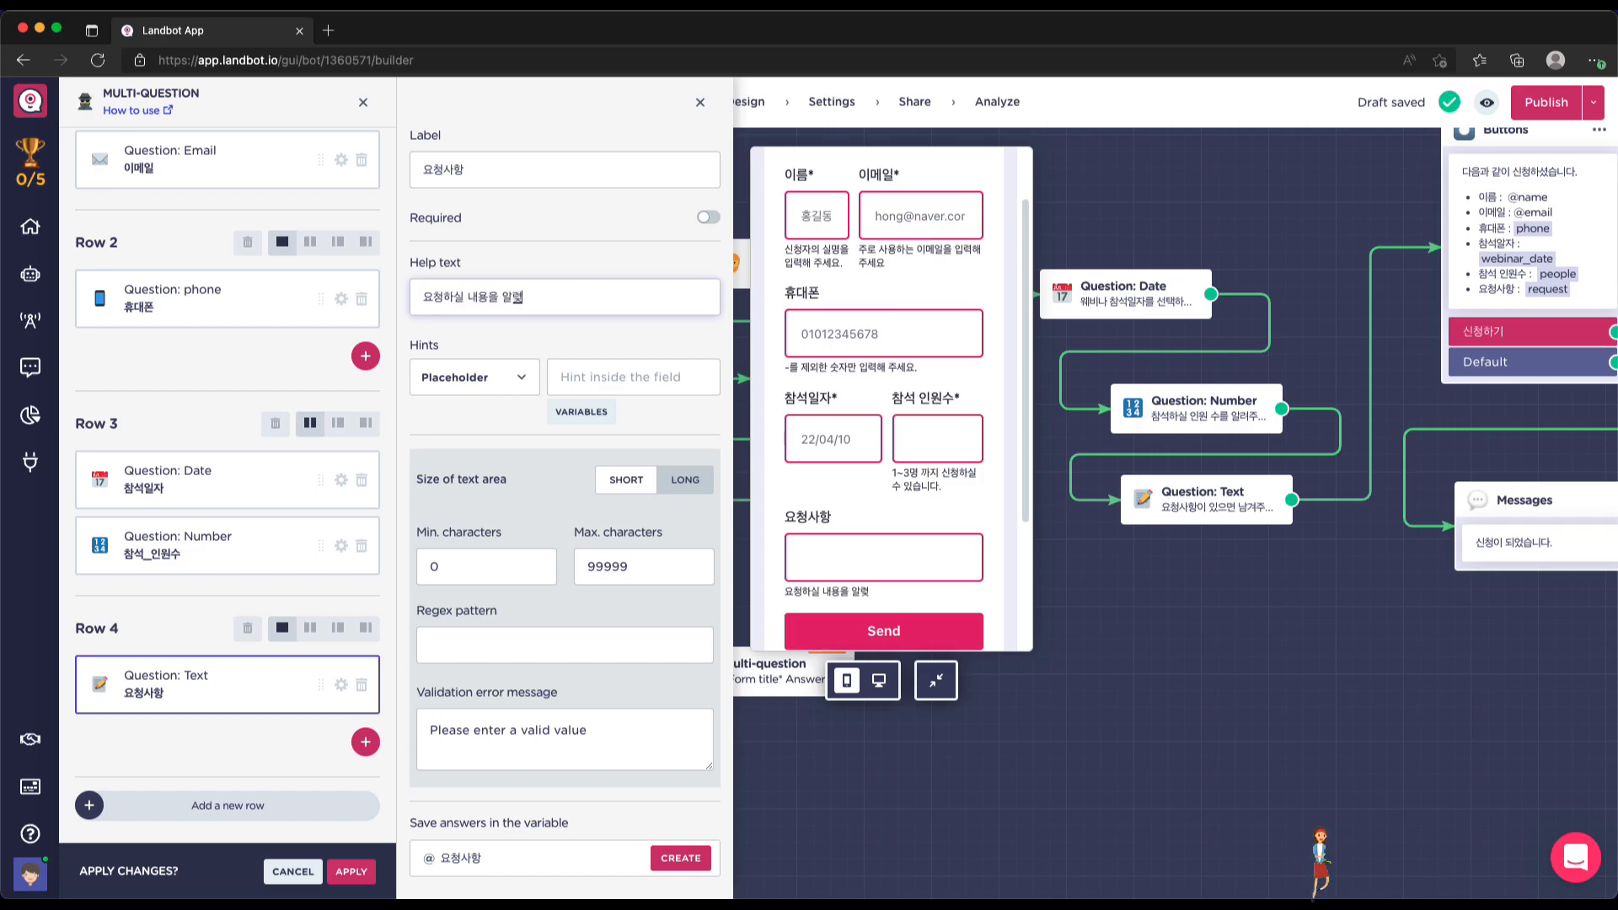
text(.)
key(super+Left)
text(웨비나 ㄱ)
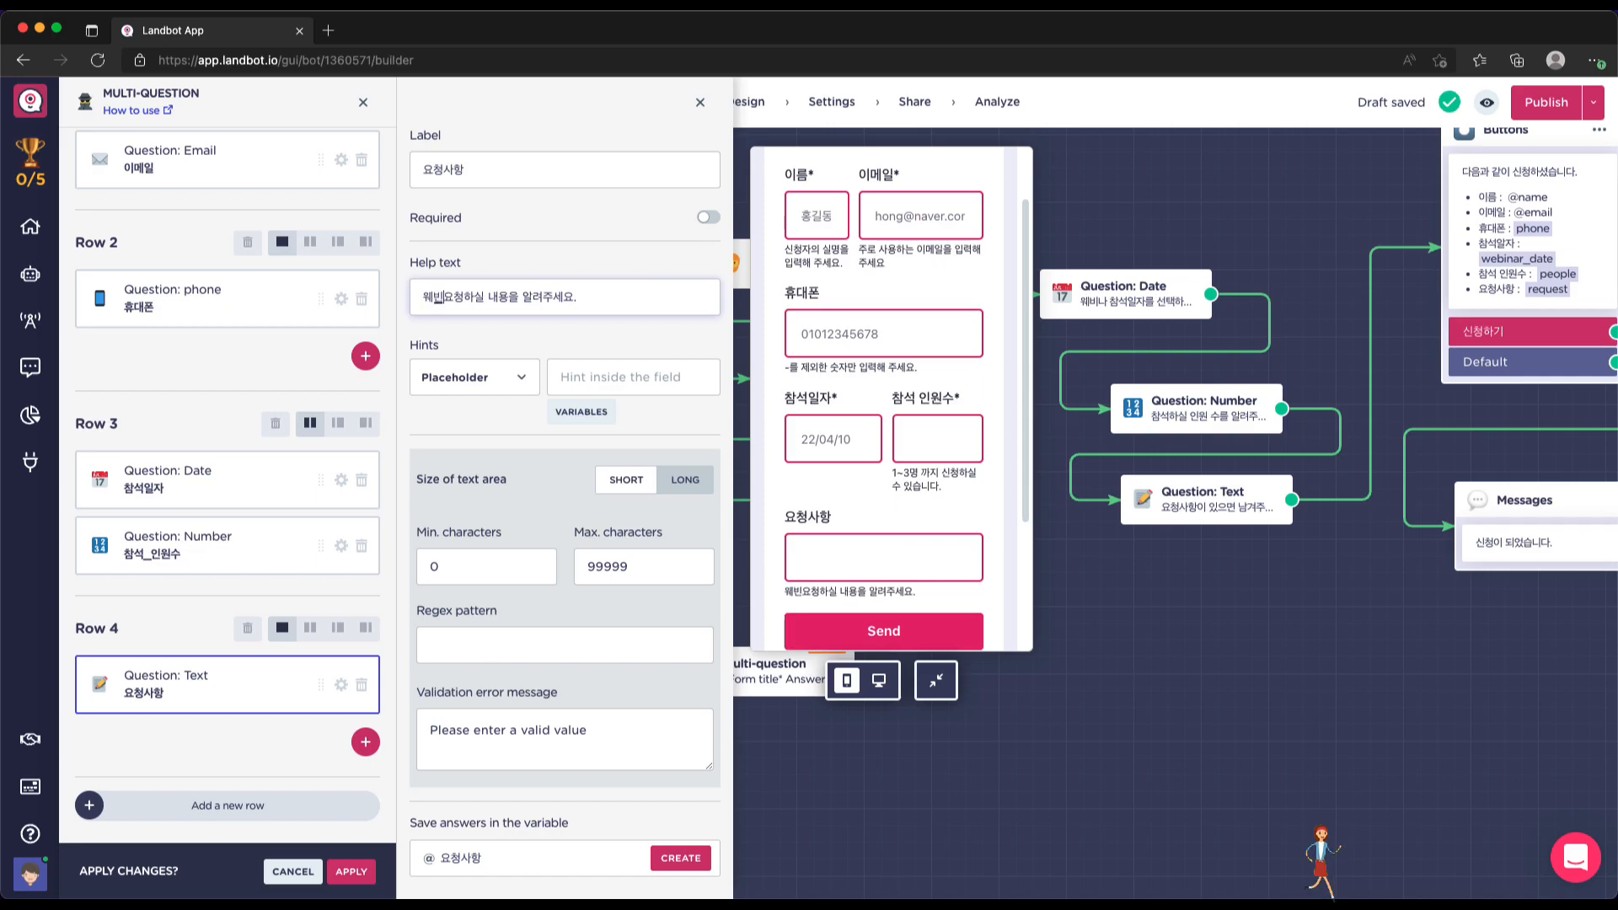
text(관련해서)
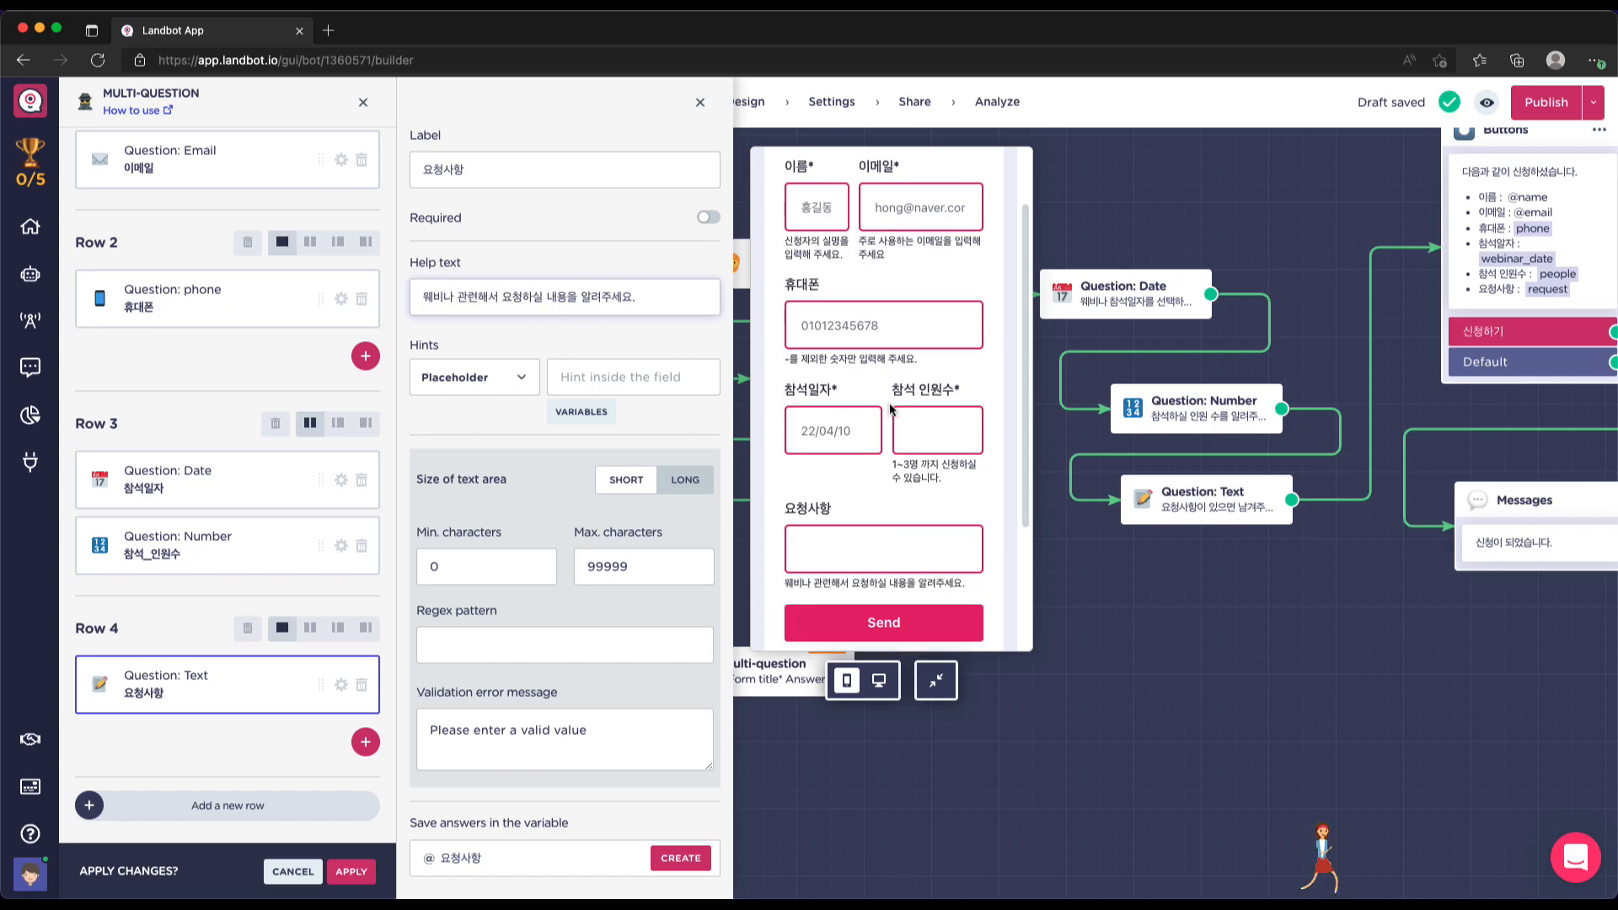
scroll(870, 412, down, 3)
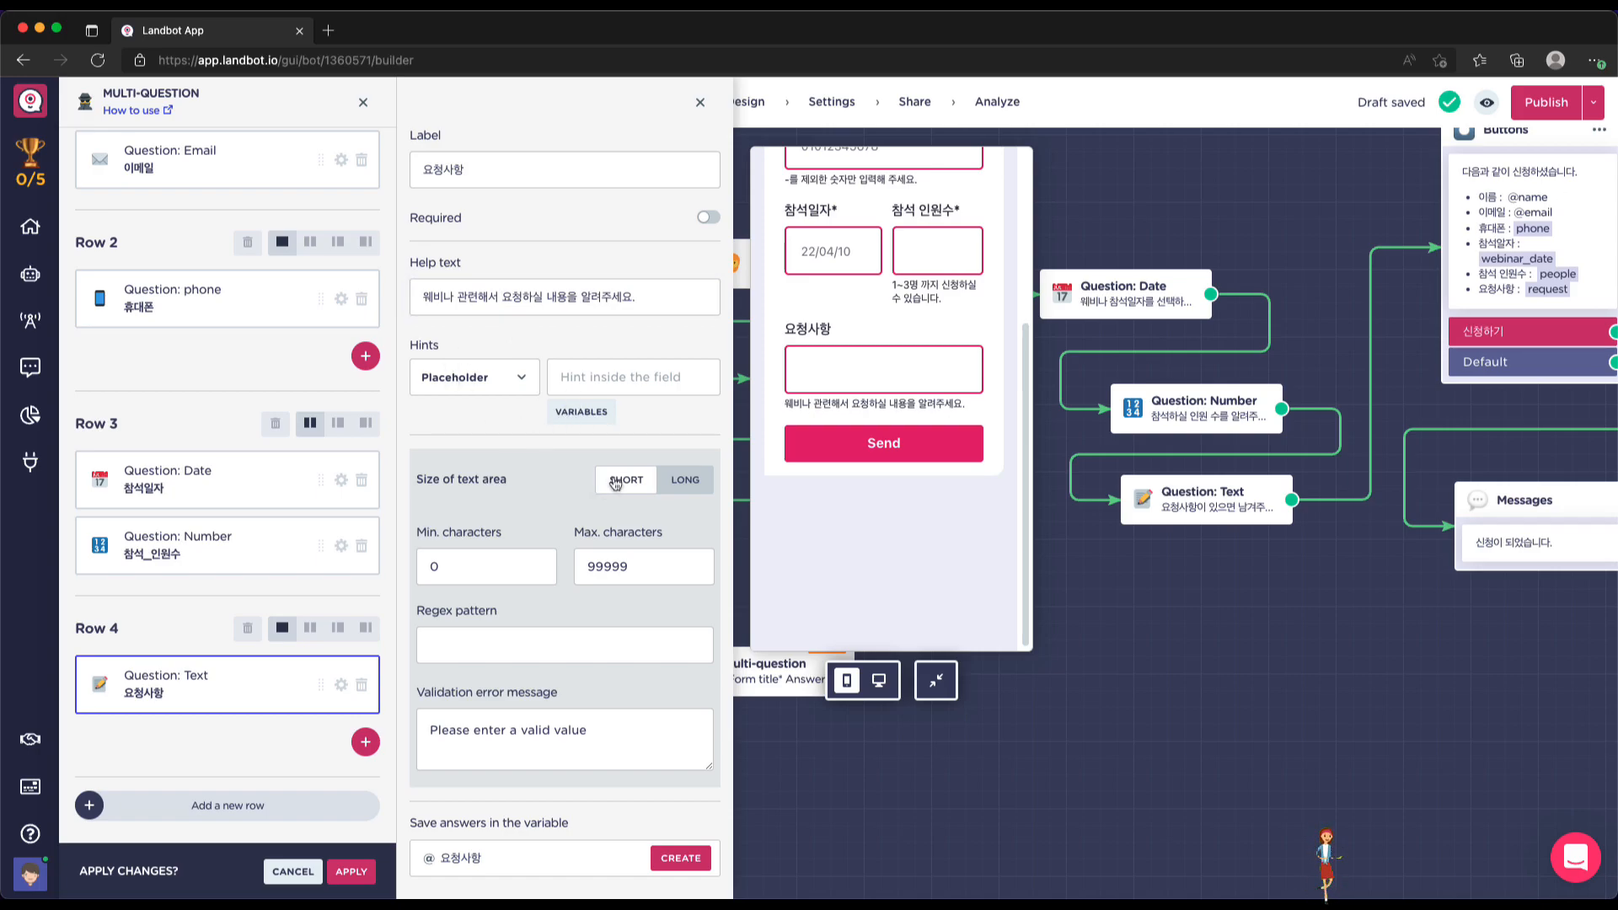
click(685, 480)
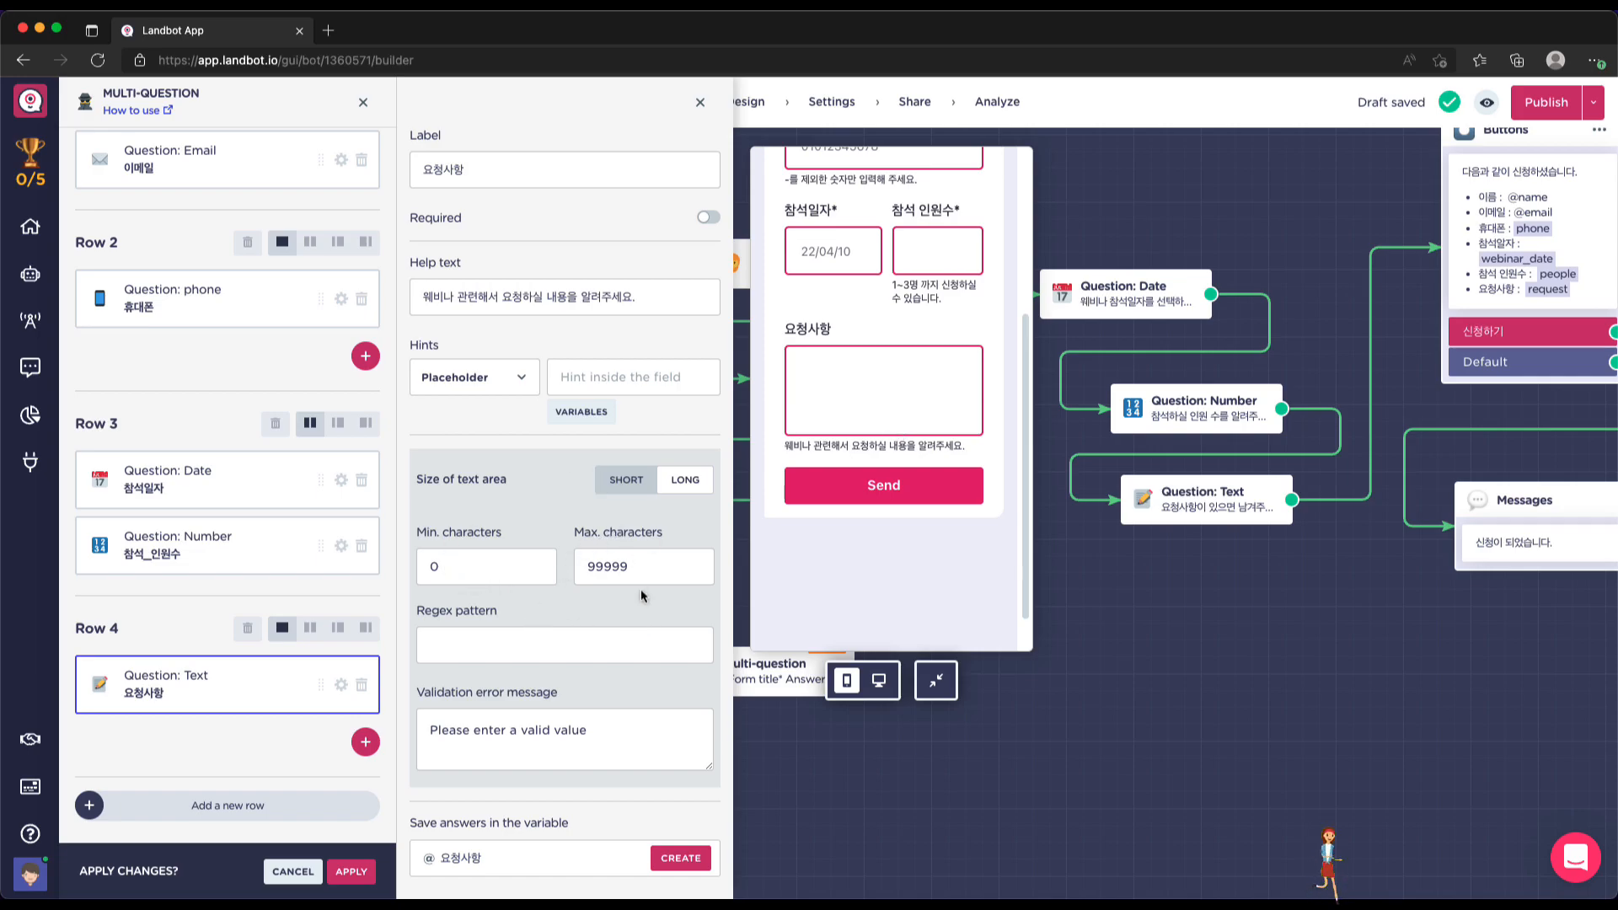
click(498, 857)
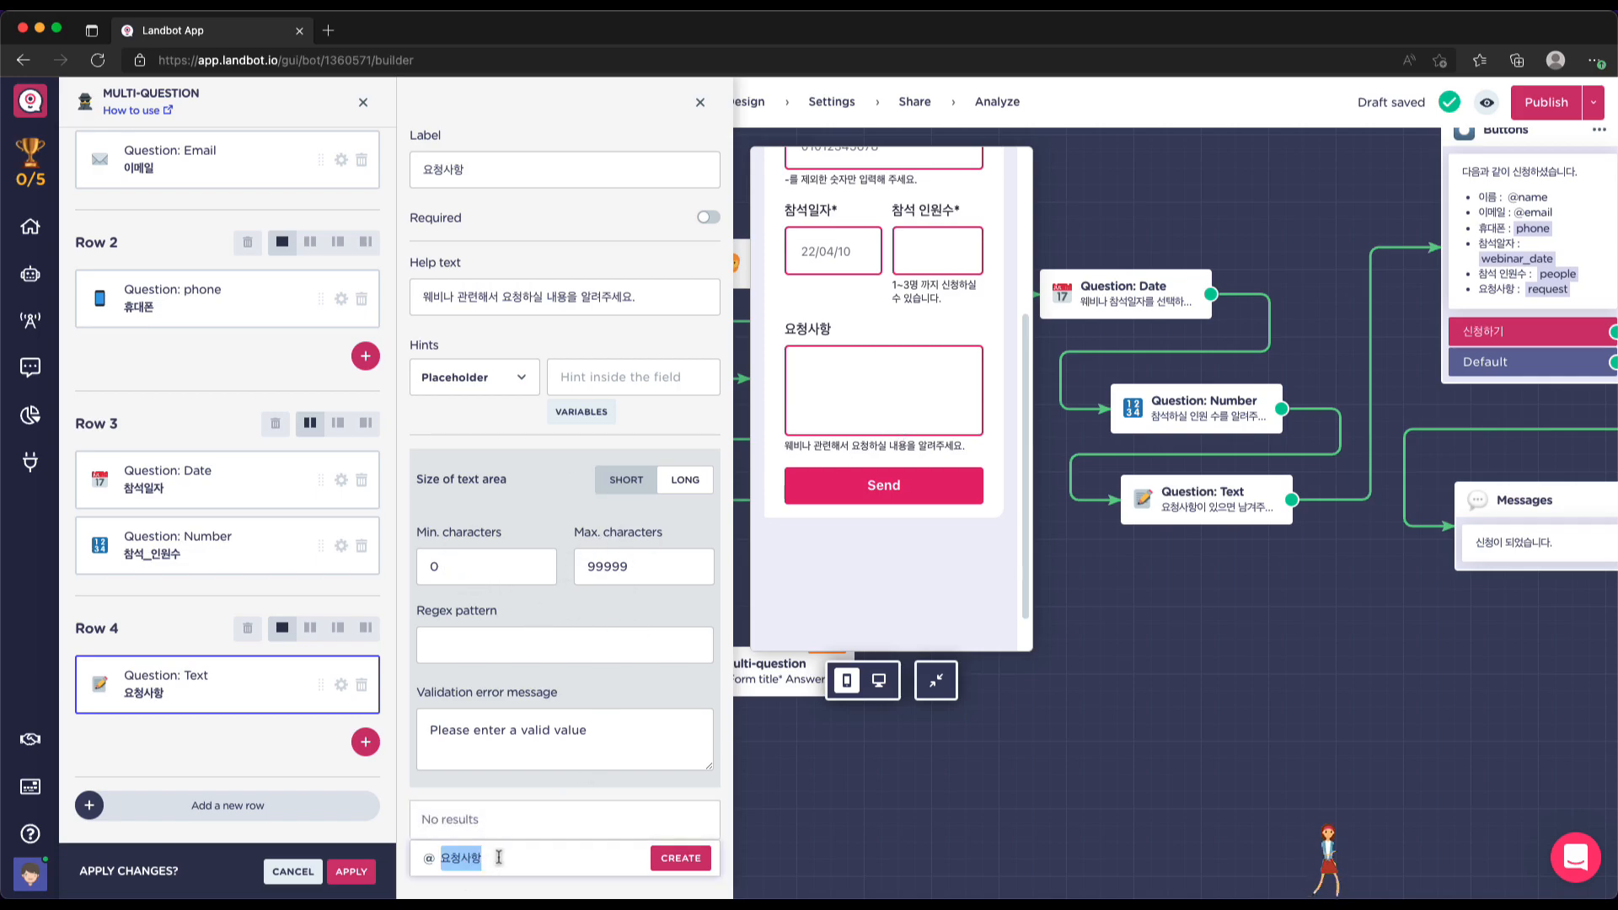
key(BackSpace)
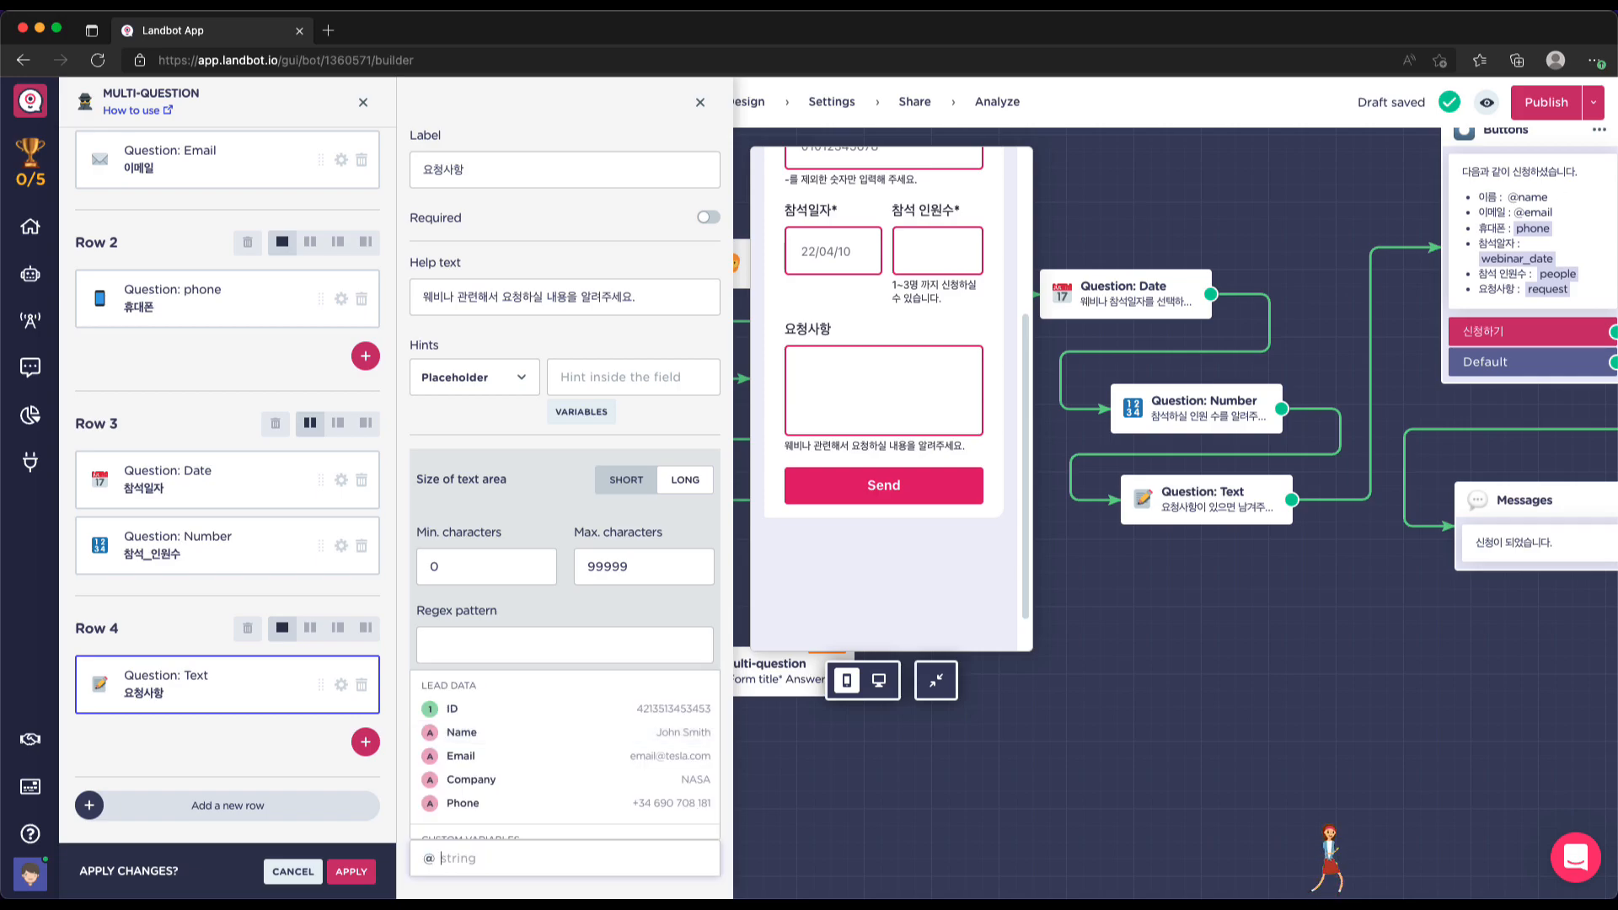
text(r)
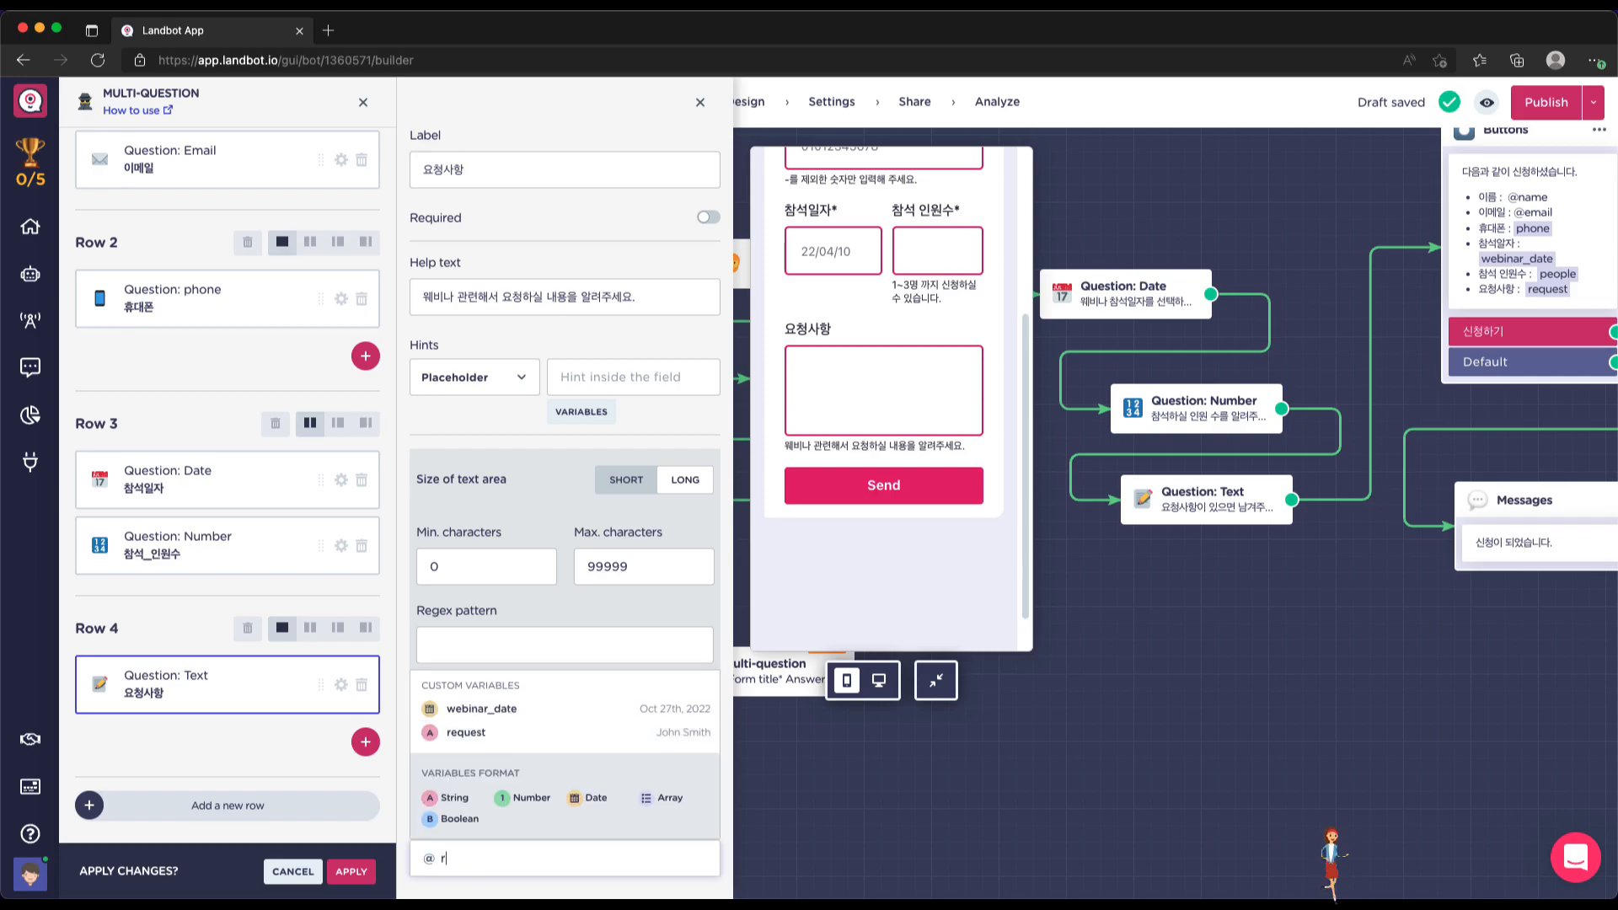
click(477, 740)
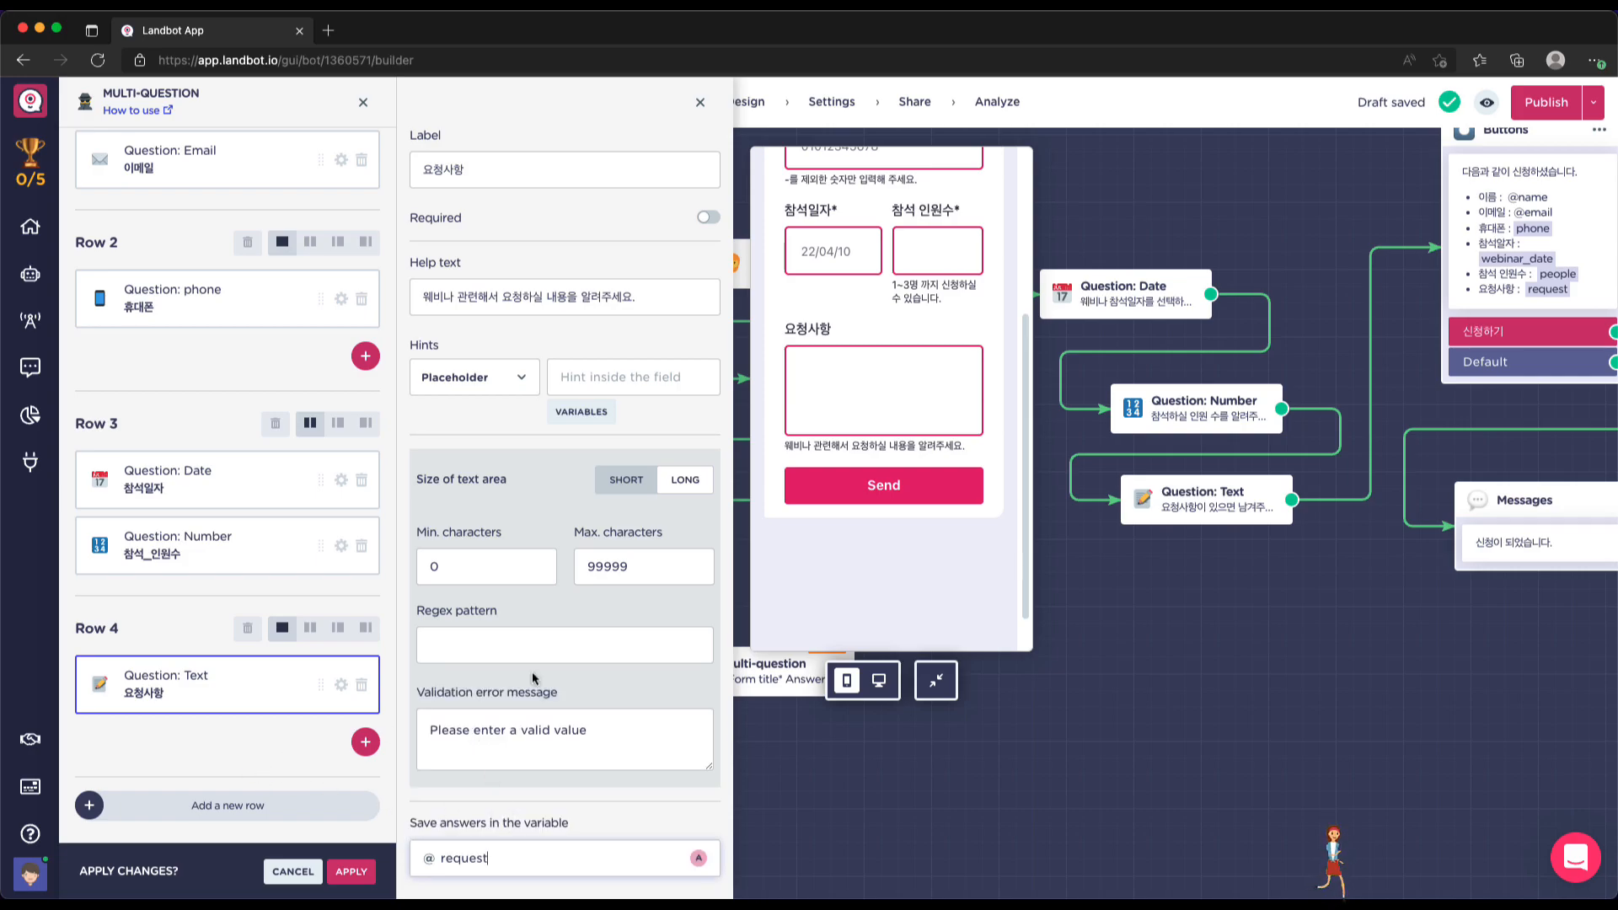
scroll(919, 553, up, 5)
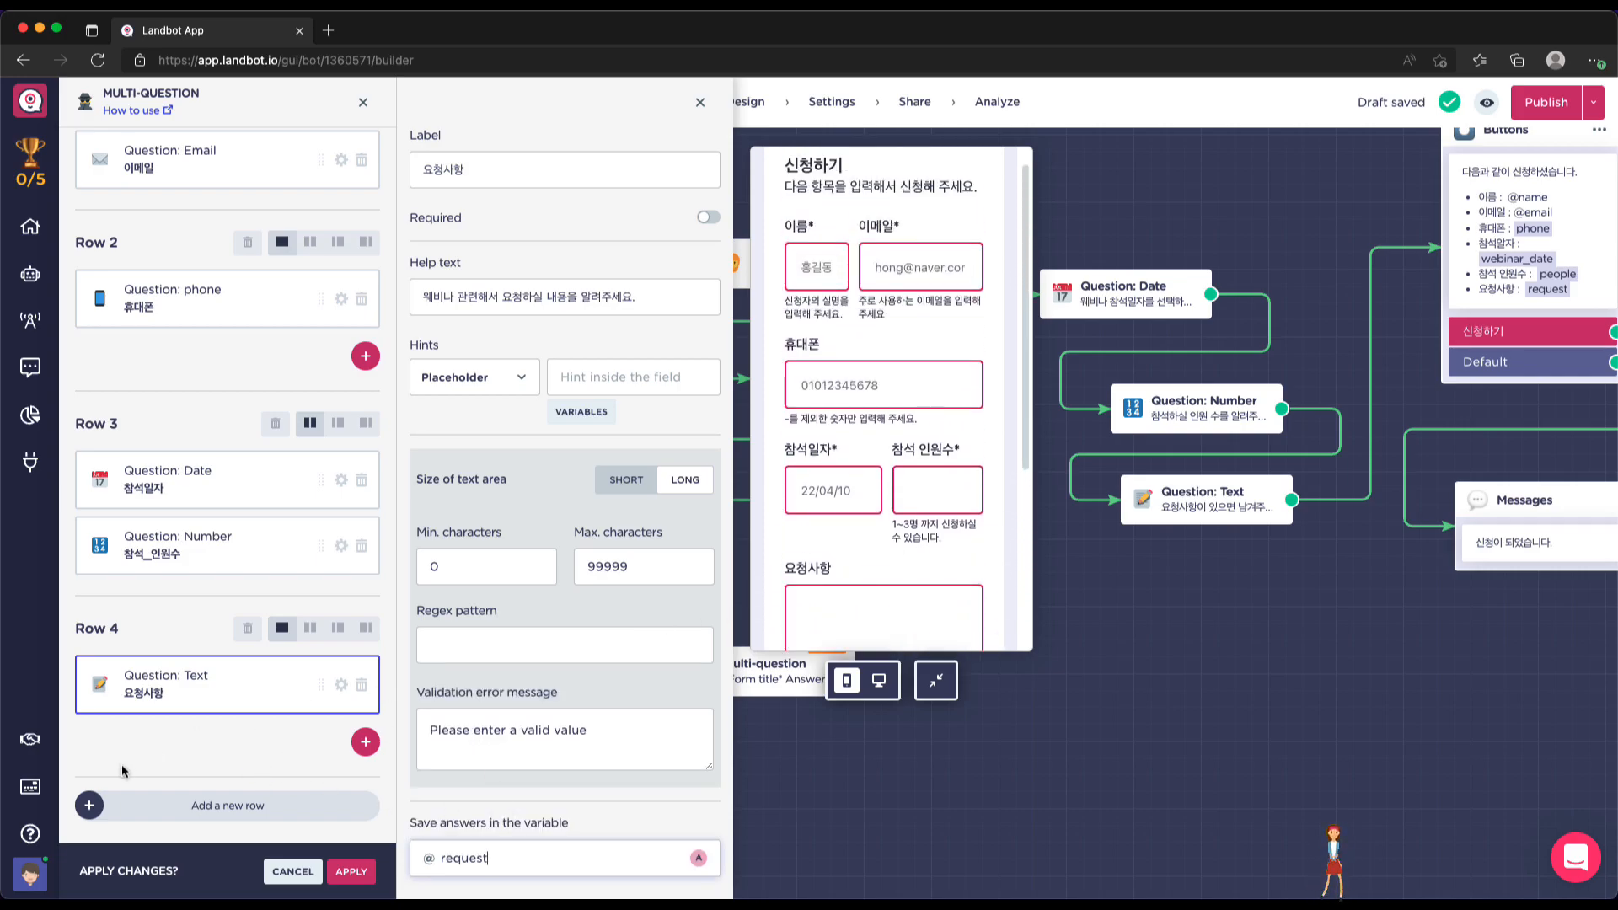
In the form settings, change the submit button label from Send to 신청하기
scroll(813, 421, up, 1)
scroll(295, 317, up, 4)
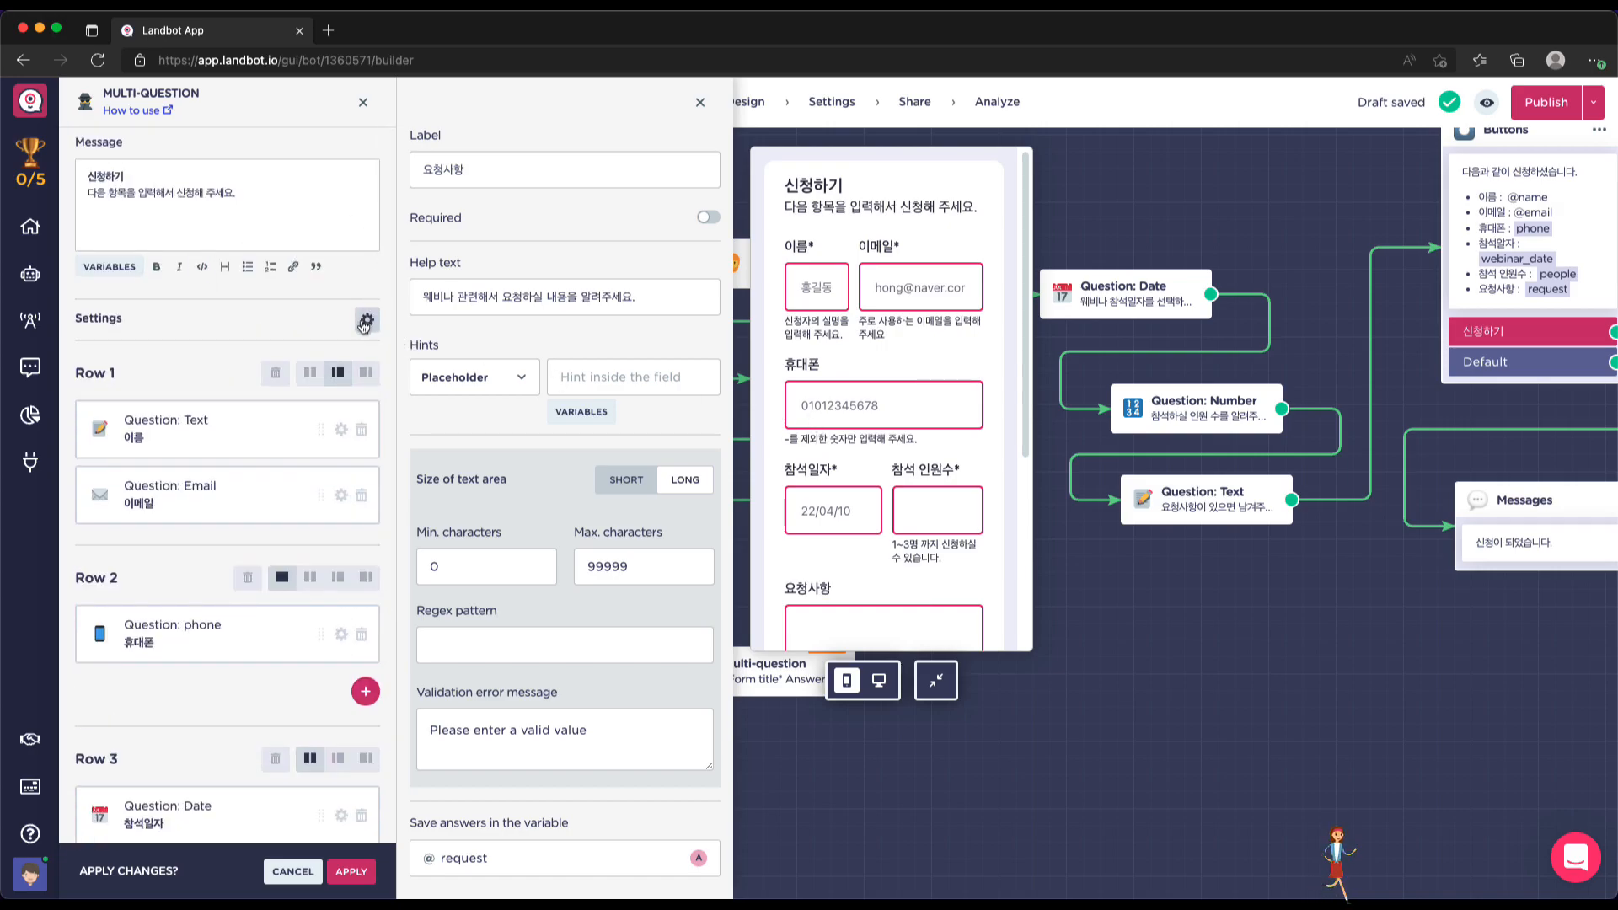
scroll(822, 358, down, 4)
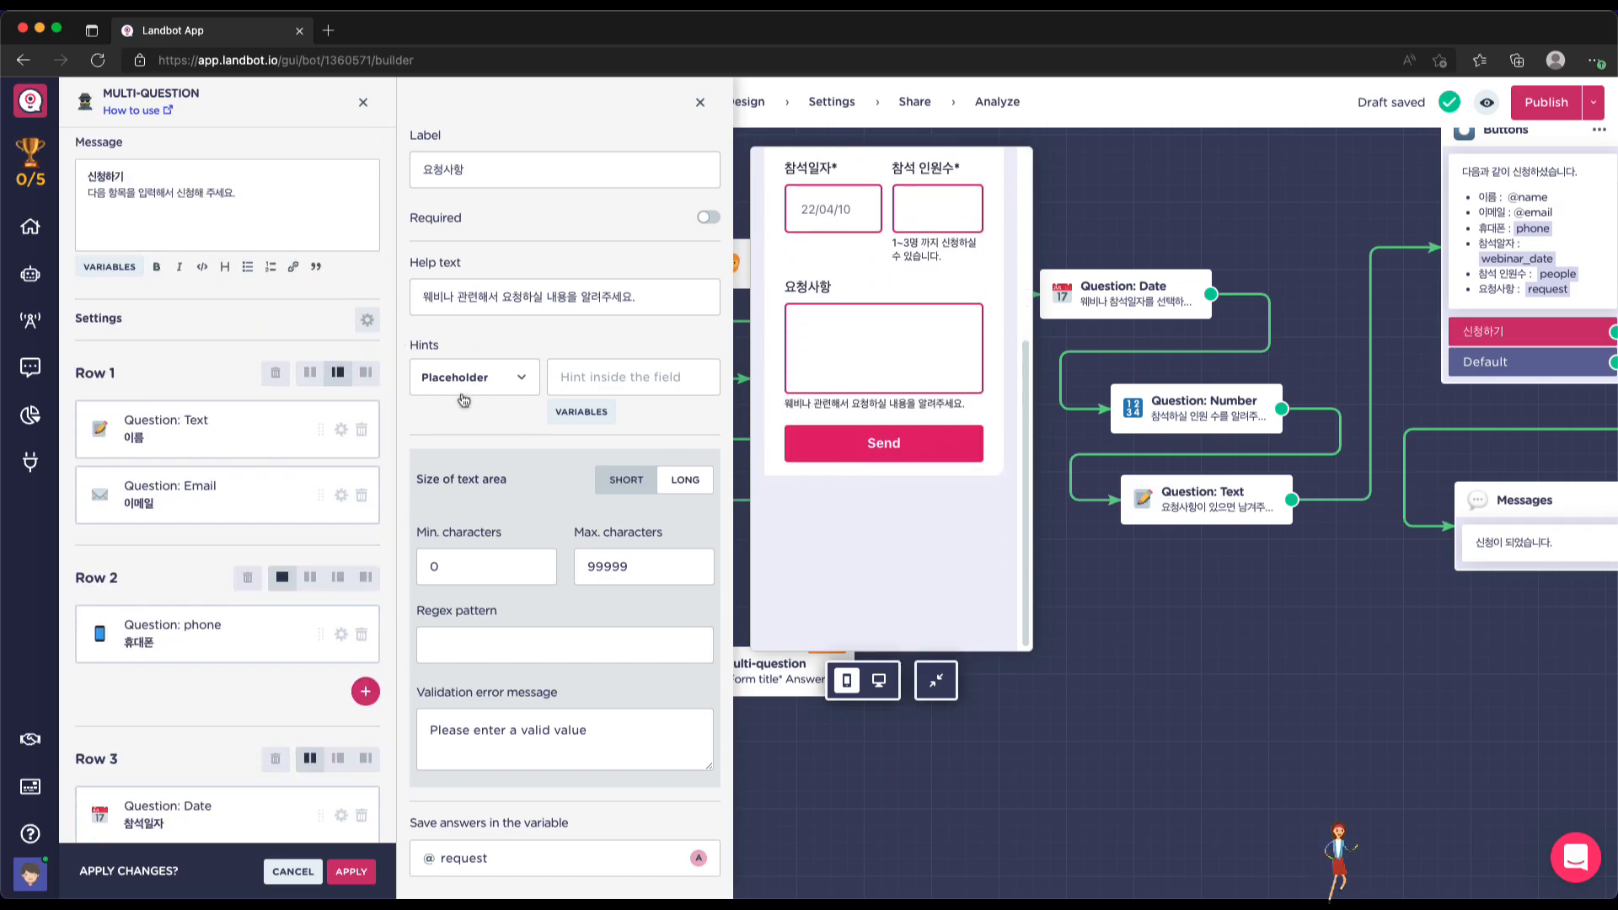
click(367, 321)
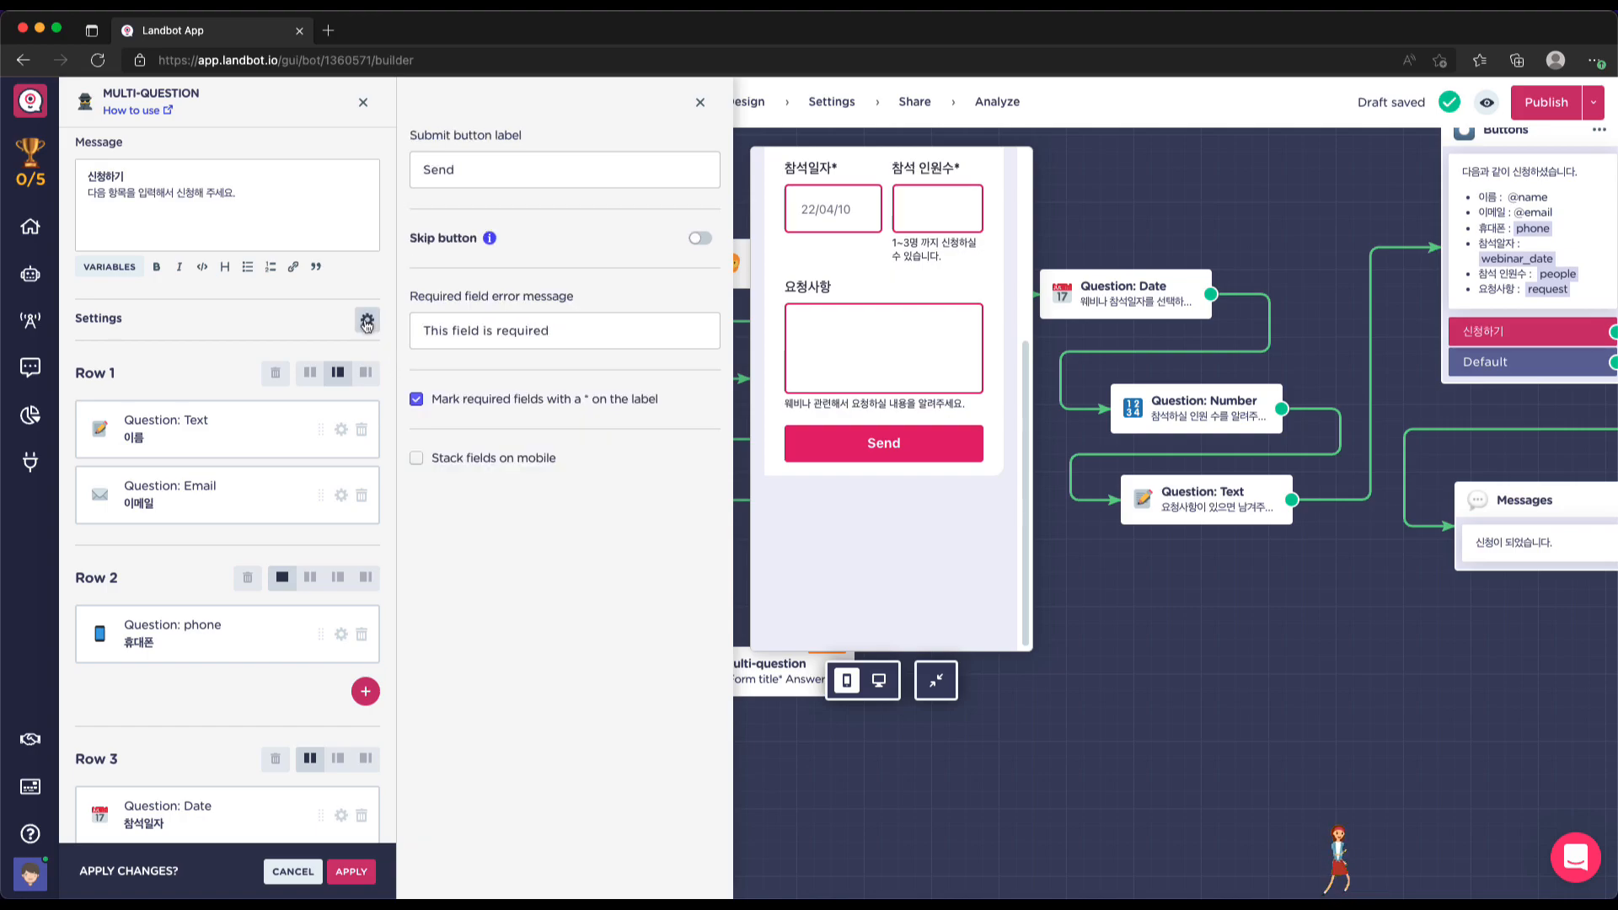
double_click(460, 173)
text(tl)
key(BackSpace)
key(BackSpace)
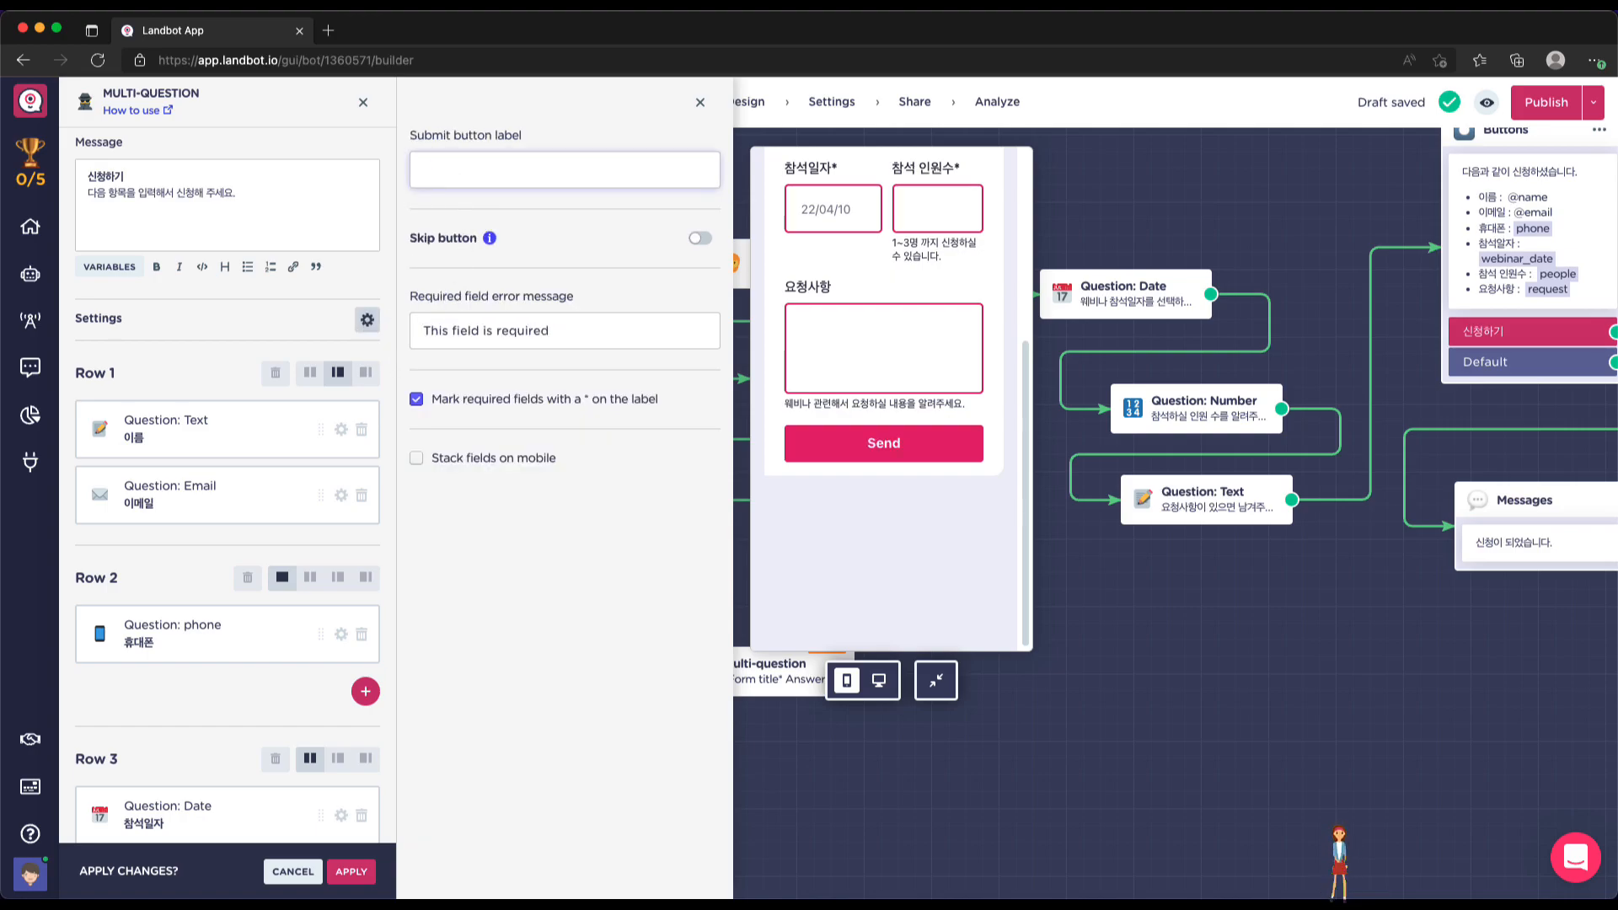
text(신)
text(청ㅎㅏㄱ)
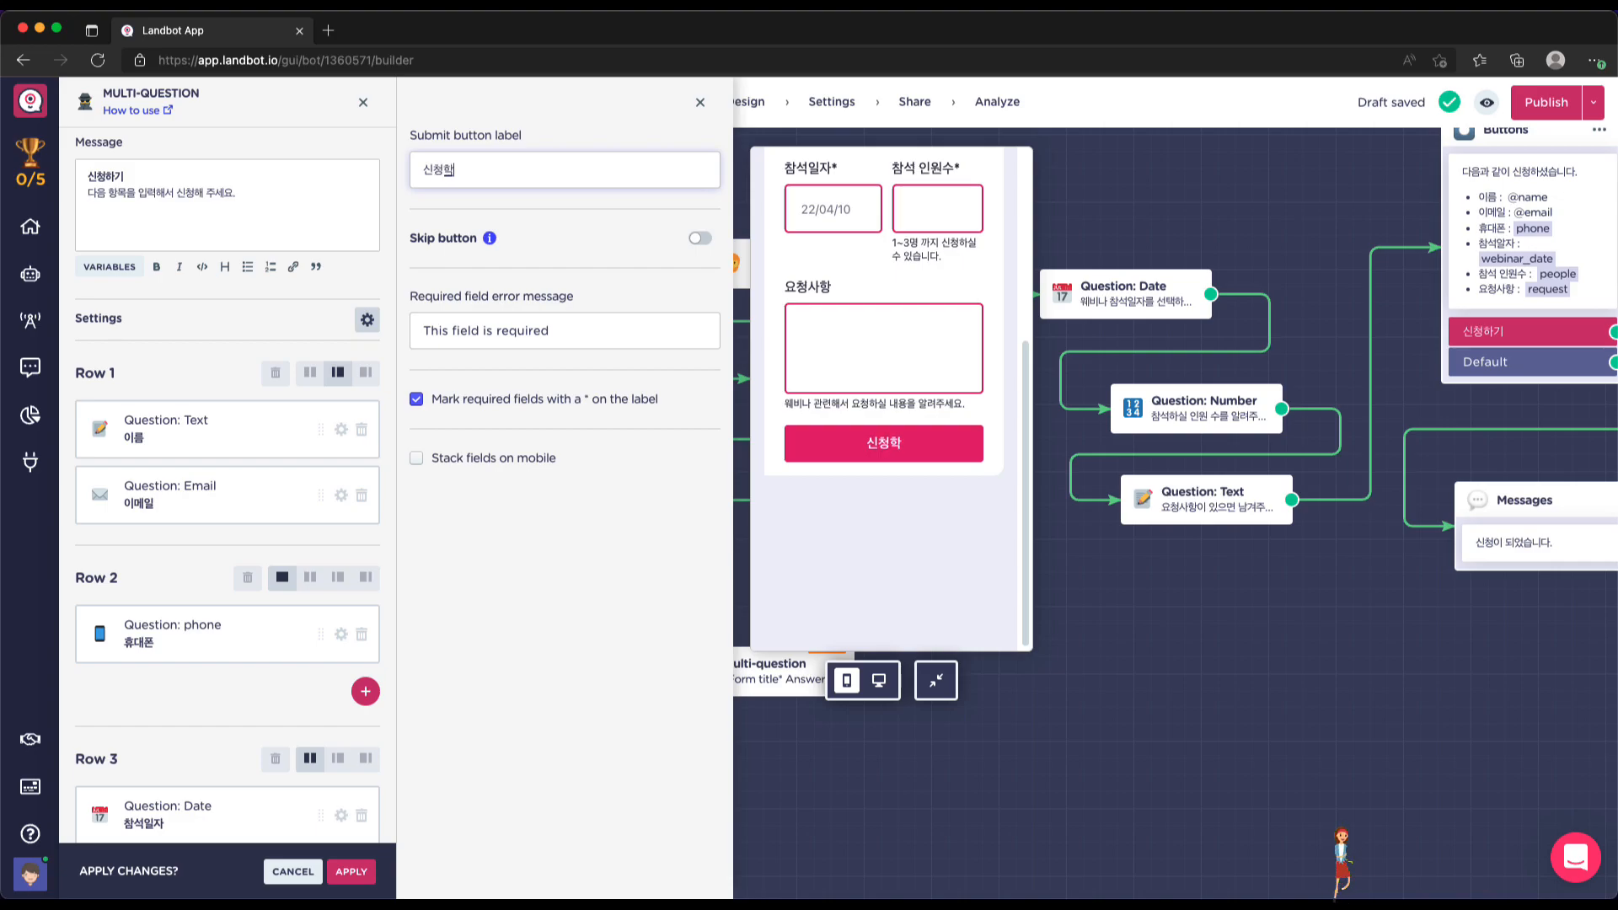
text(ㅣ)
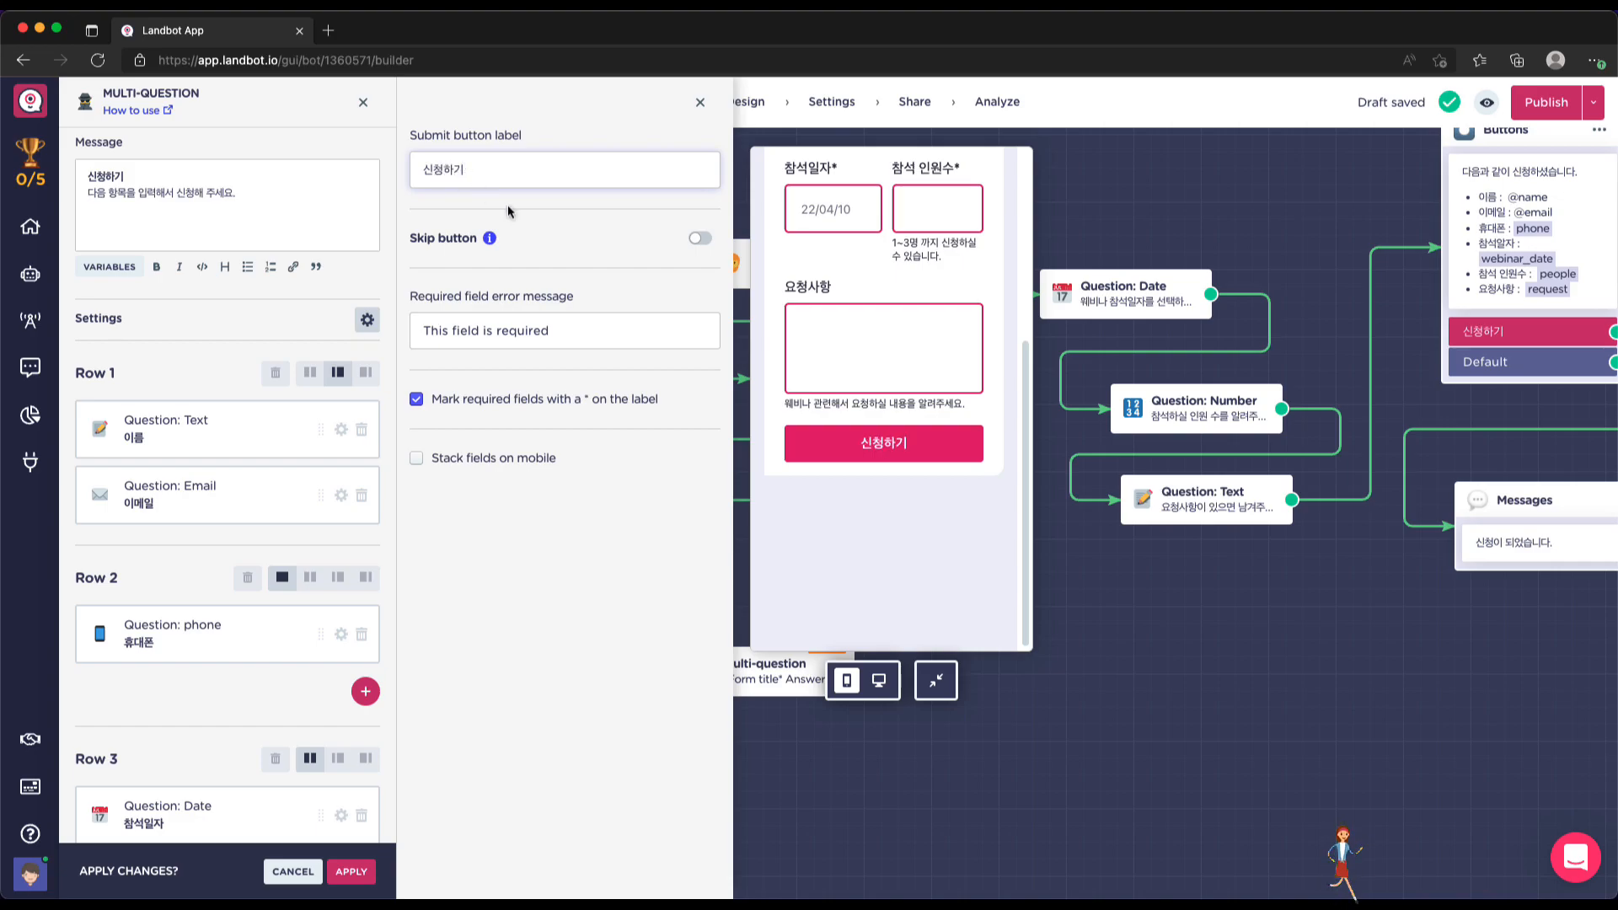
Replace the required-field error message with 필수 입력 항목입니다
mouse_move(492, 244)
click(587, 330)
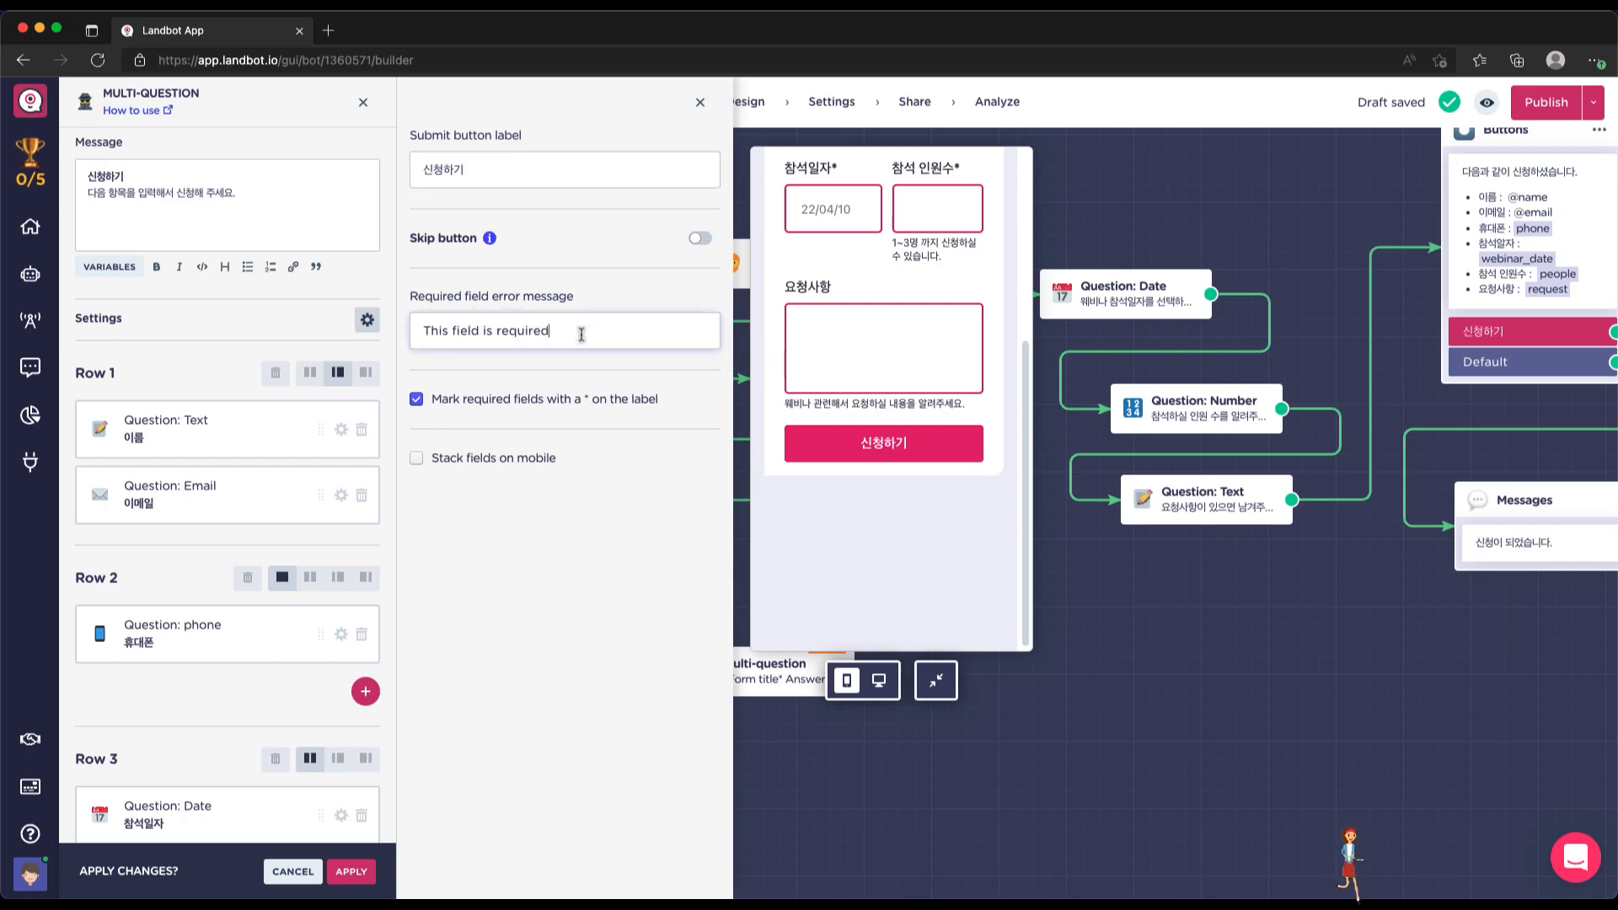
key(super+a)
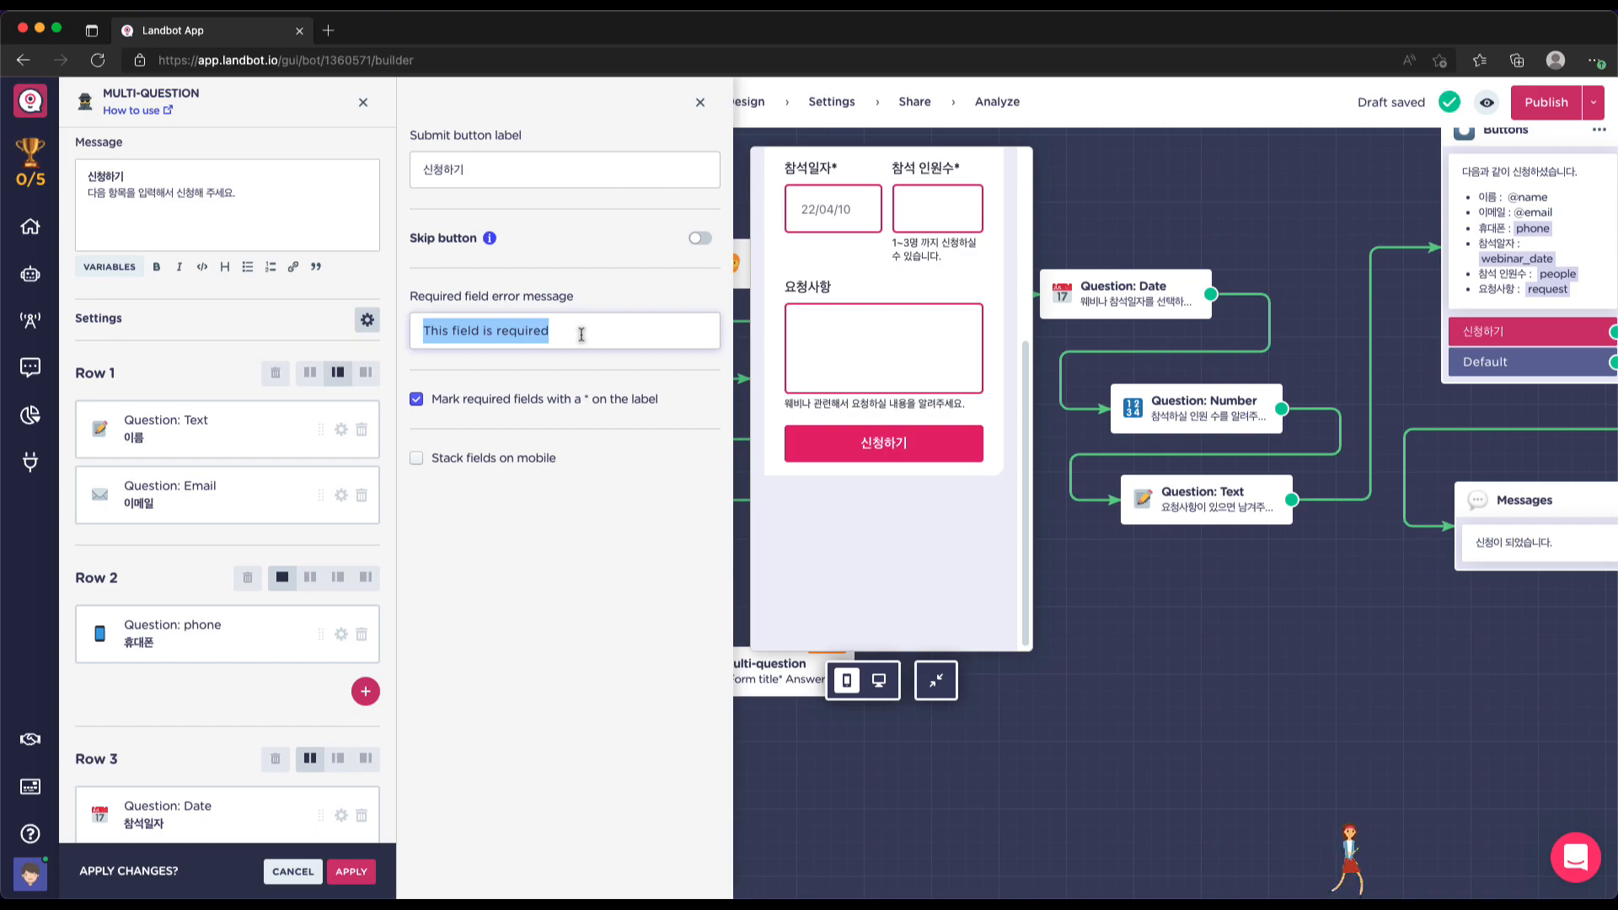
text(피)
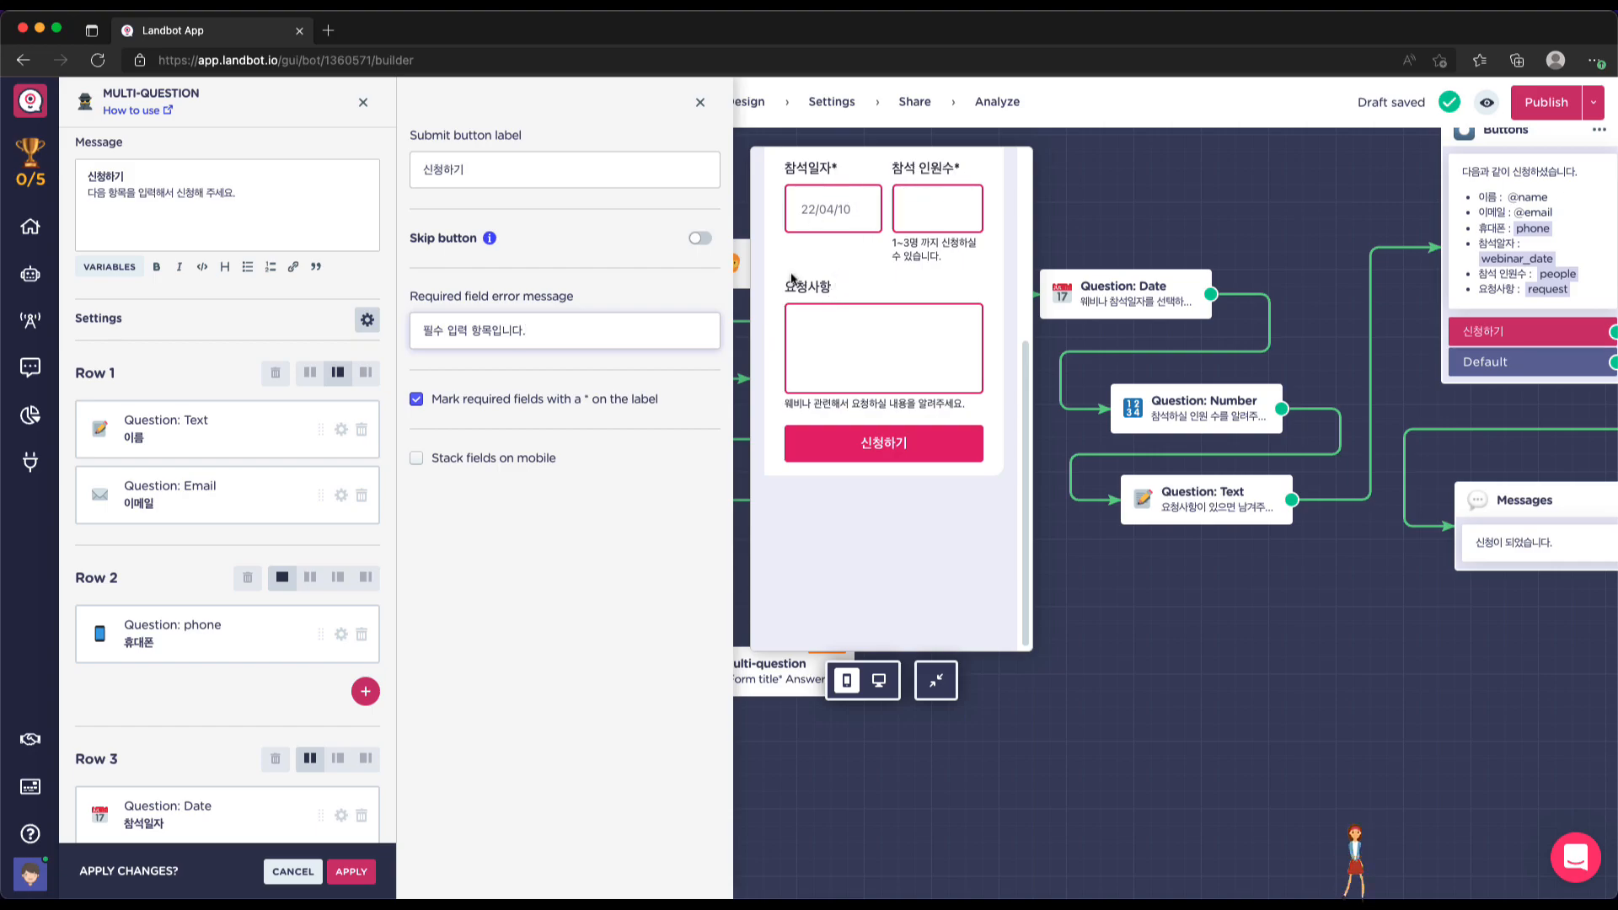
scroll(876, 561, up, 5)
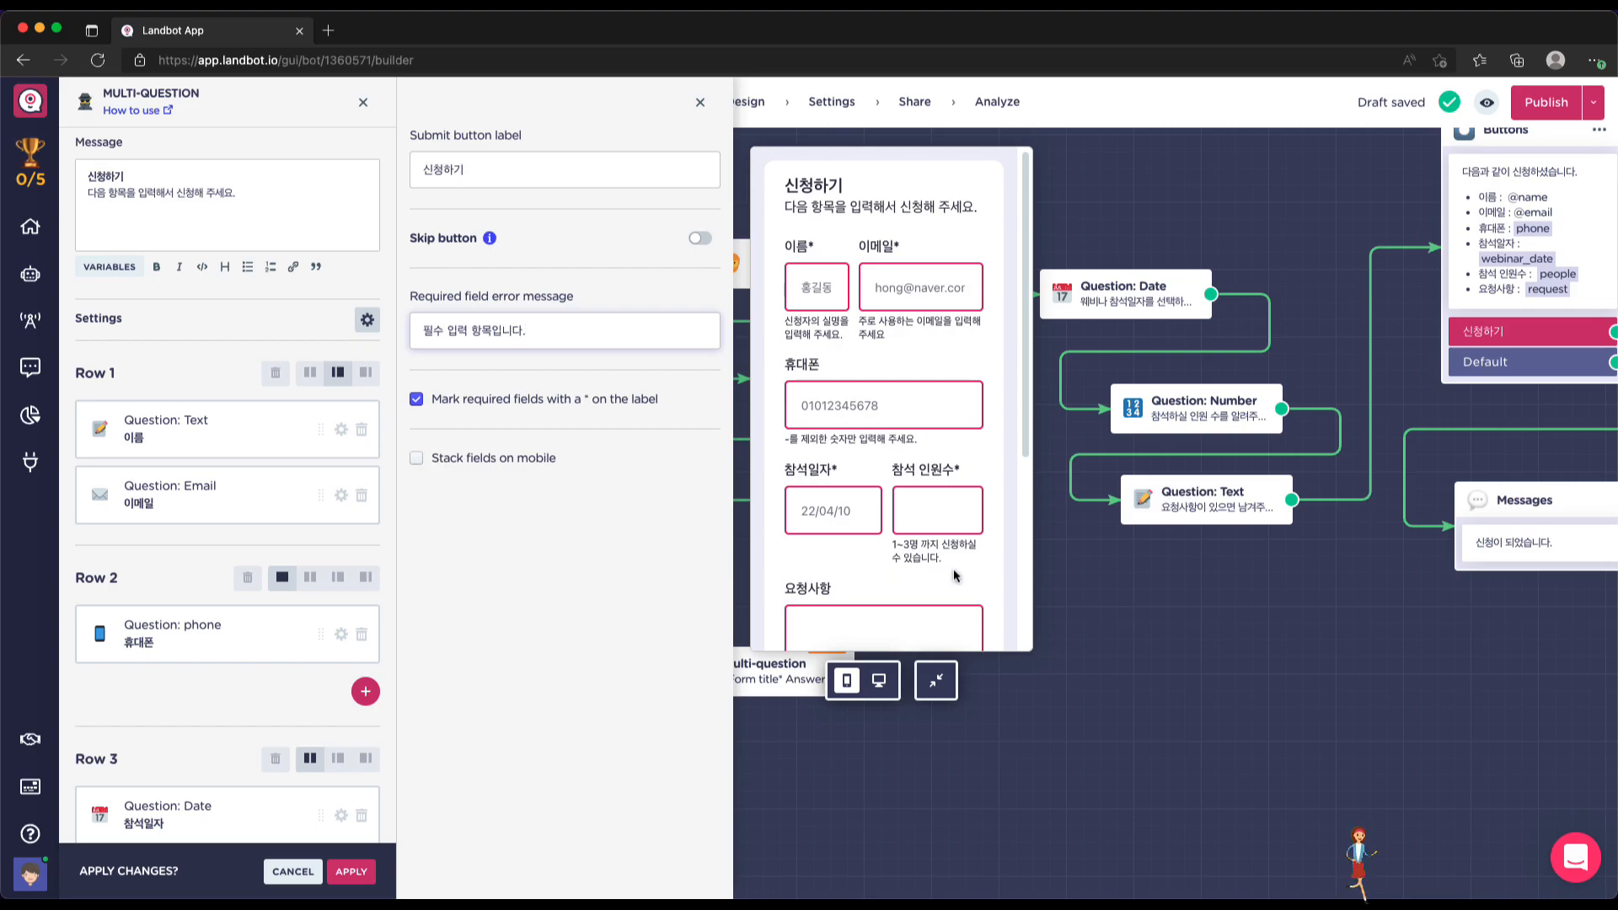
scroll(848, 484, down, 2)
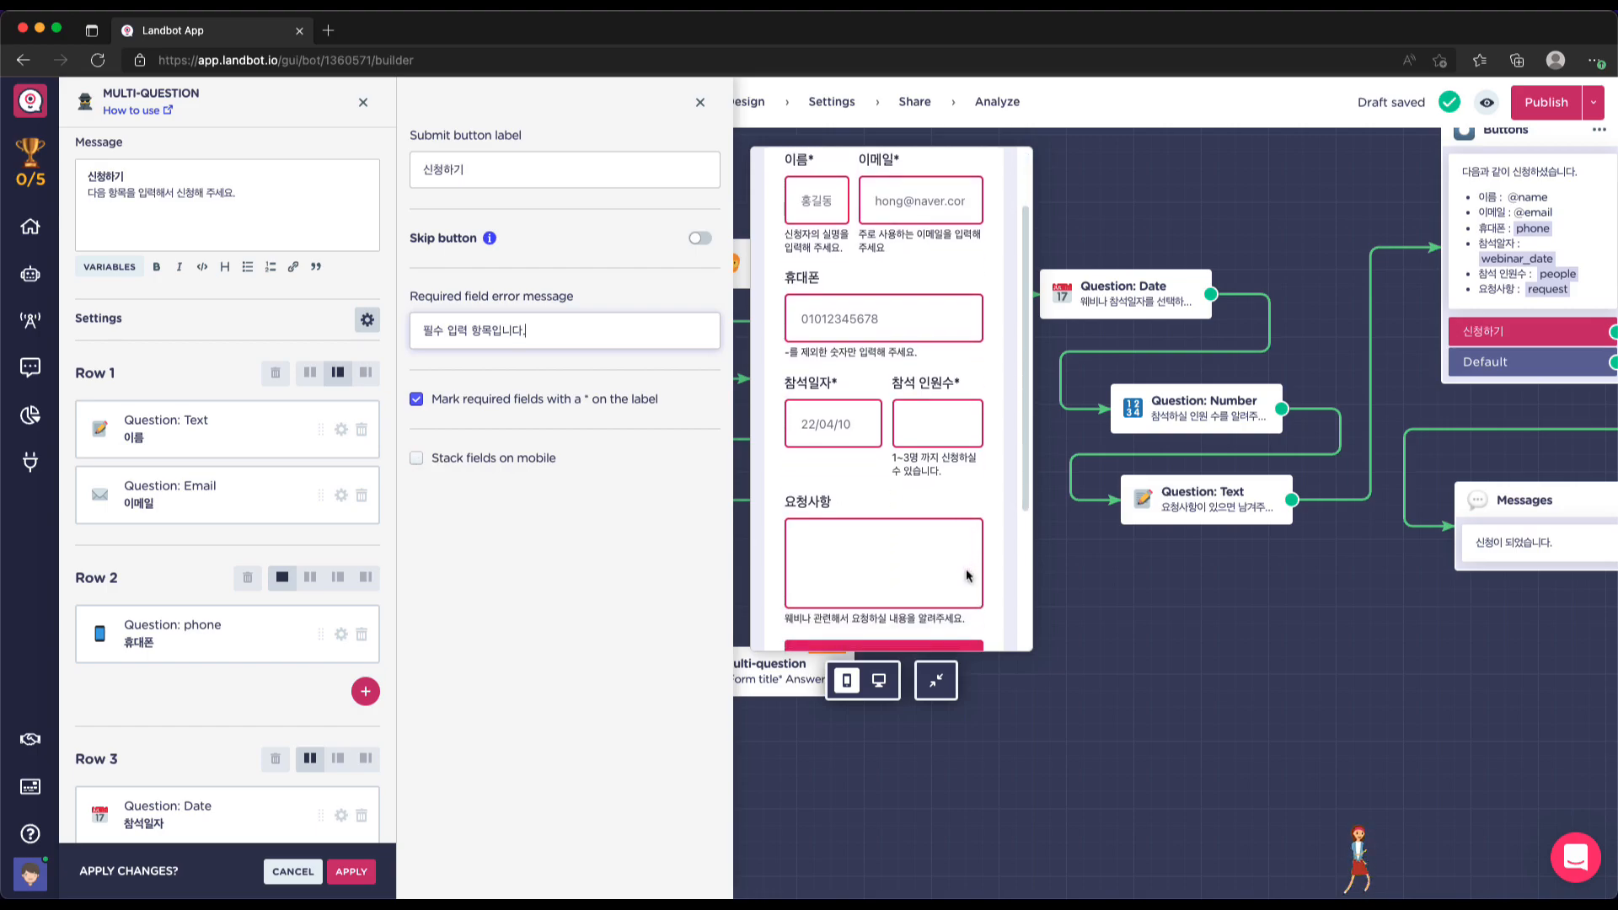
Preview the form at desktop and mobile widths and turn on Stack fields on mobile
click(878, 680)
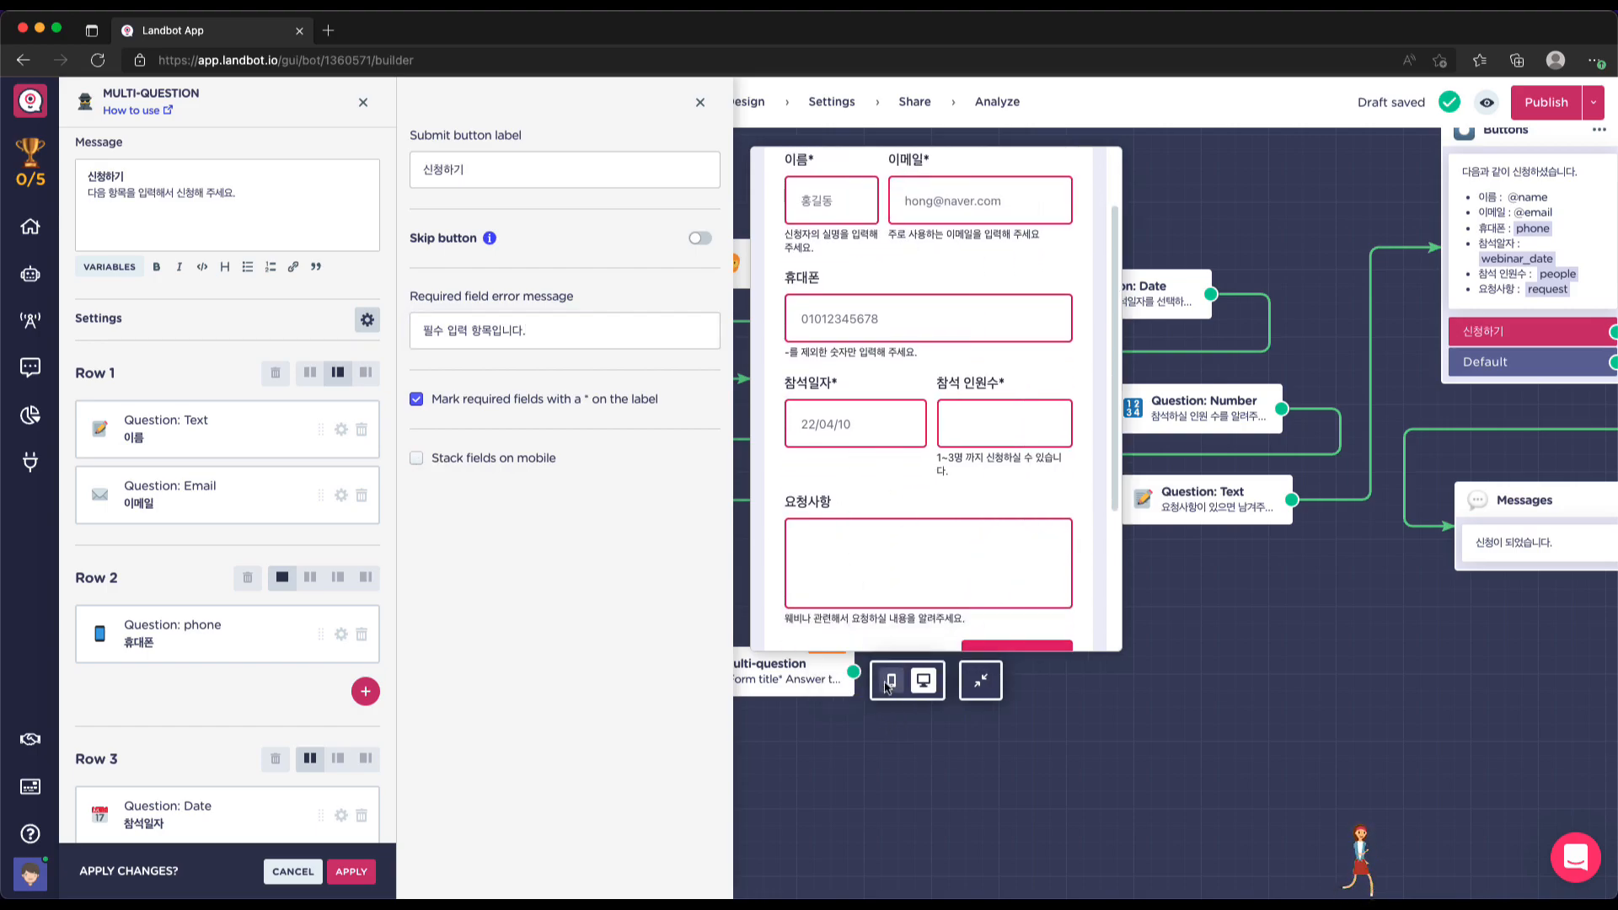
click(893, 682)
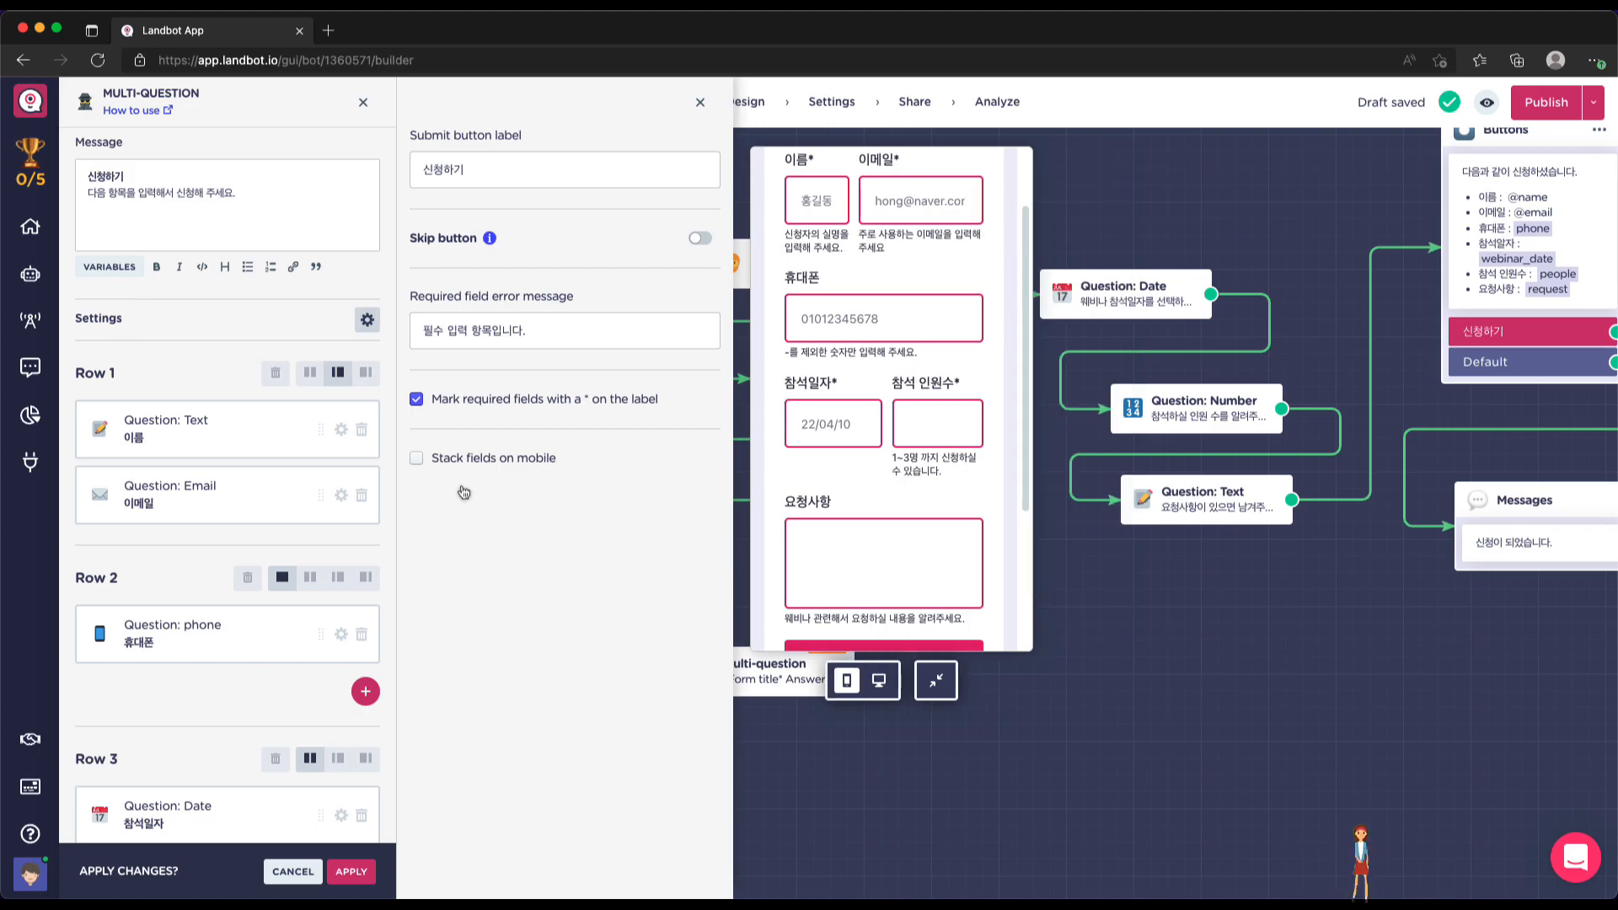
click(416, 458)
scroll(882, 413, up, 3)
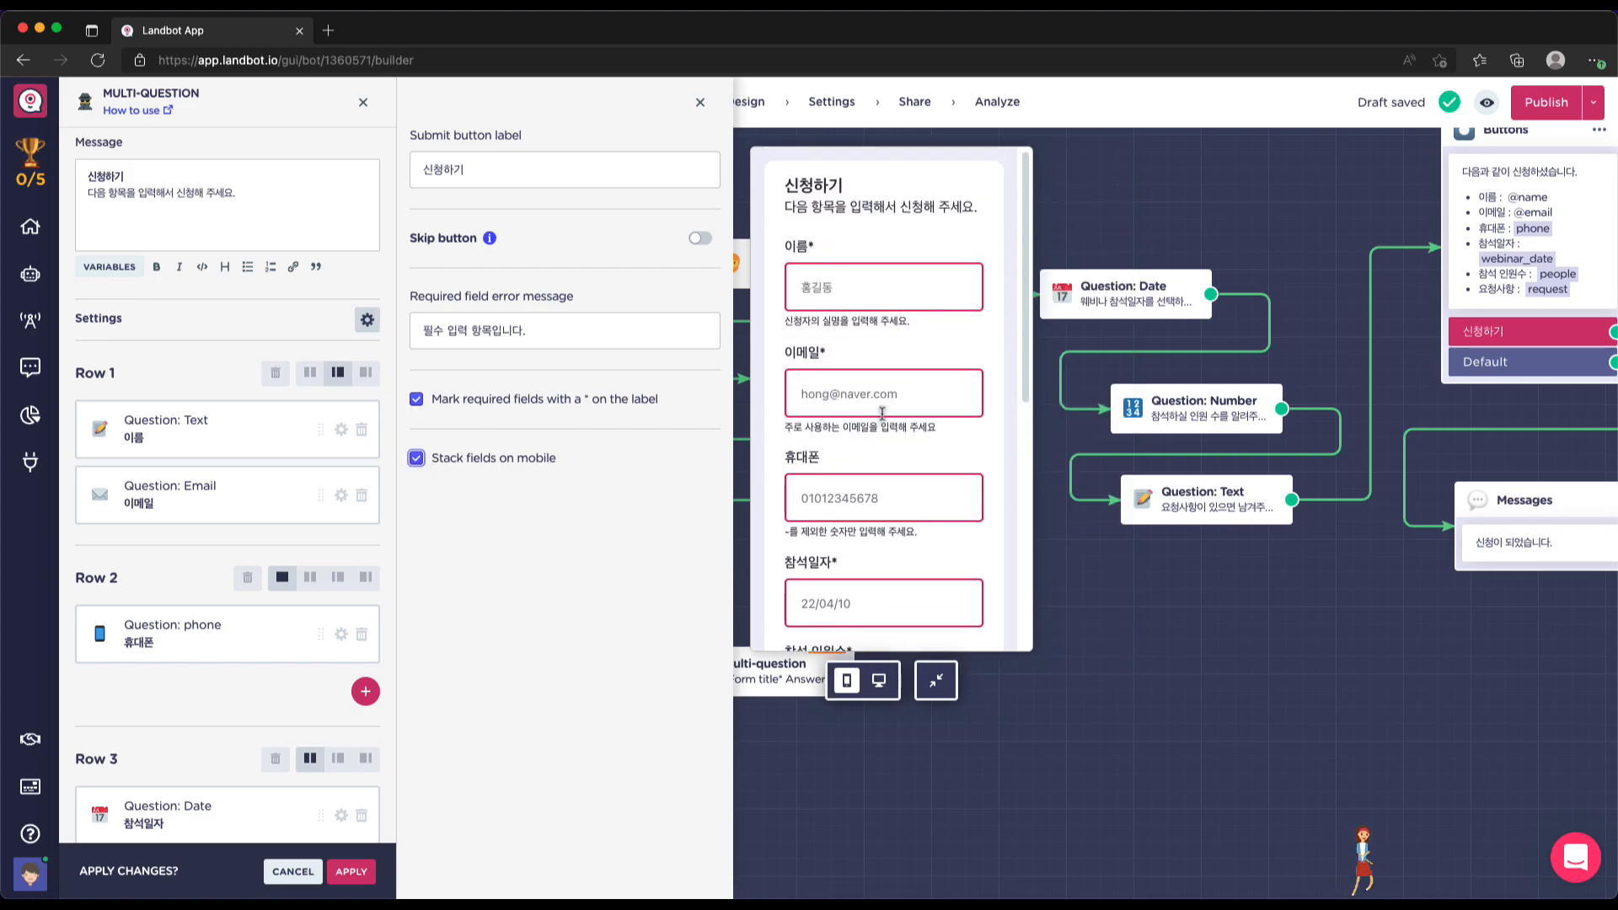
scroll(889, 371, down, 2)
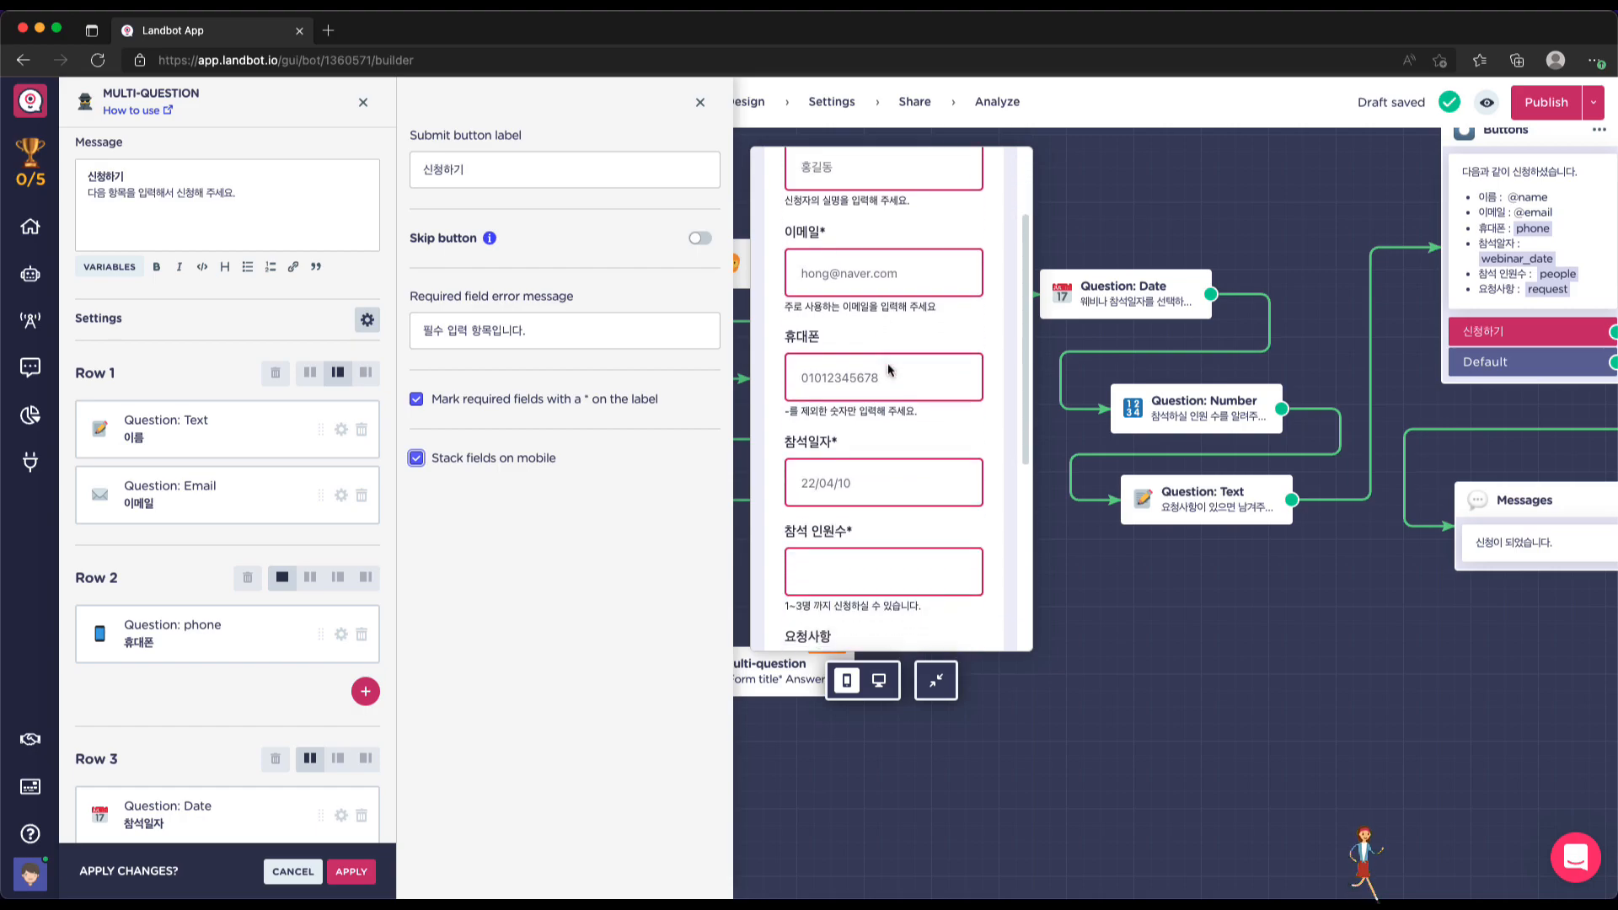
scroll(889, 369, down, 1)
scroll(889, 371, down, 4)
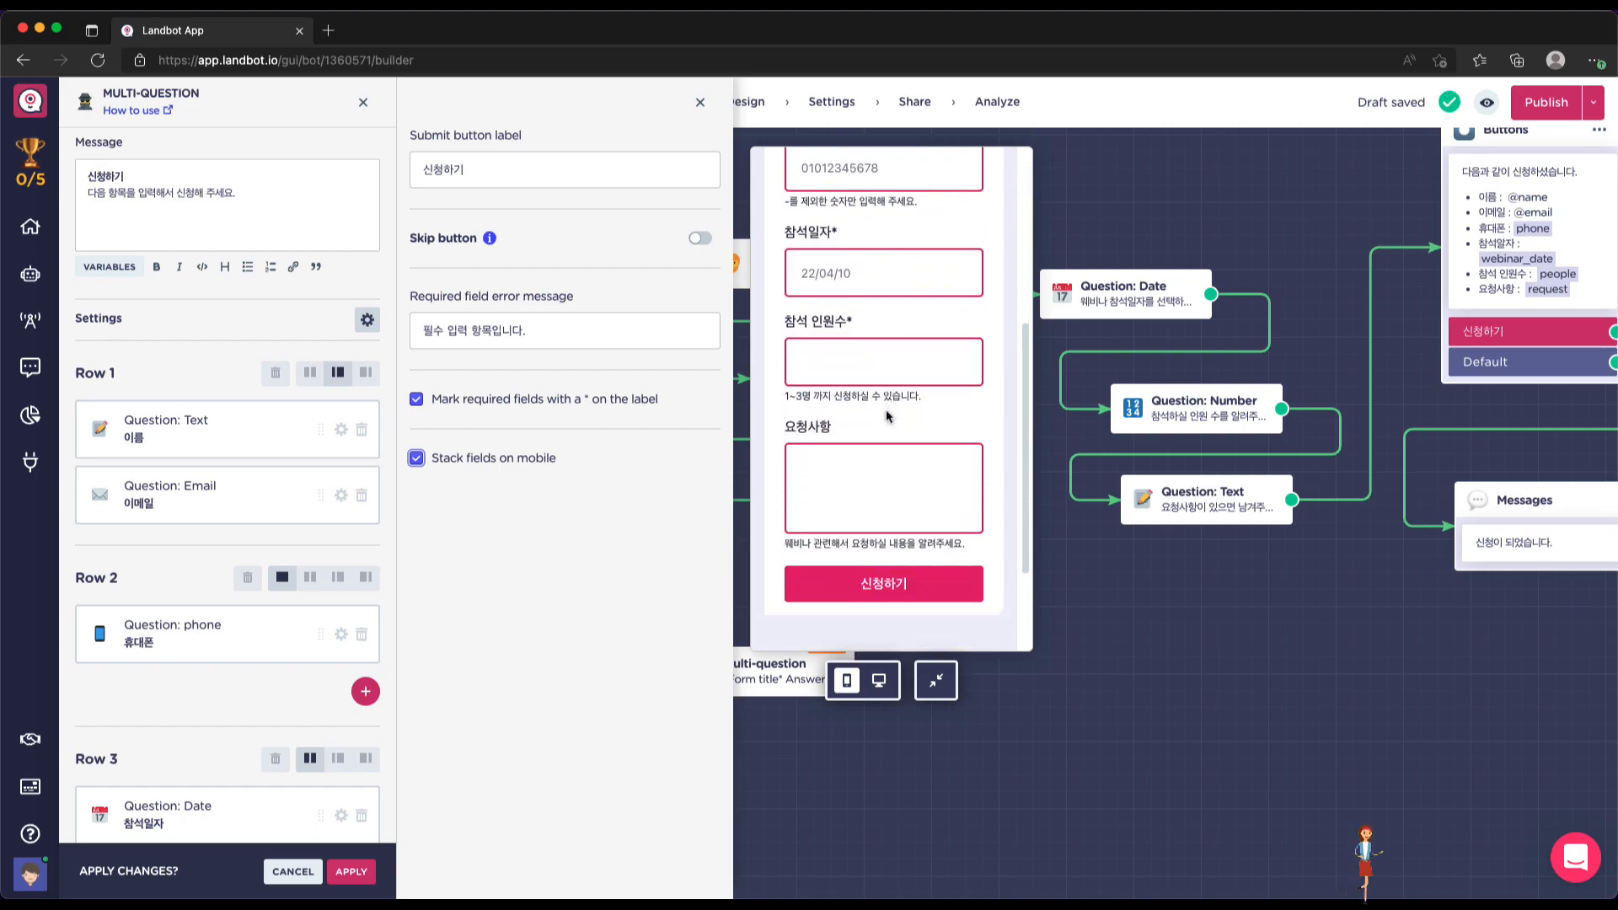
scroll(886, 409, up, 6)
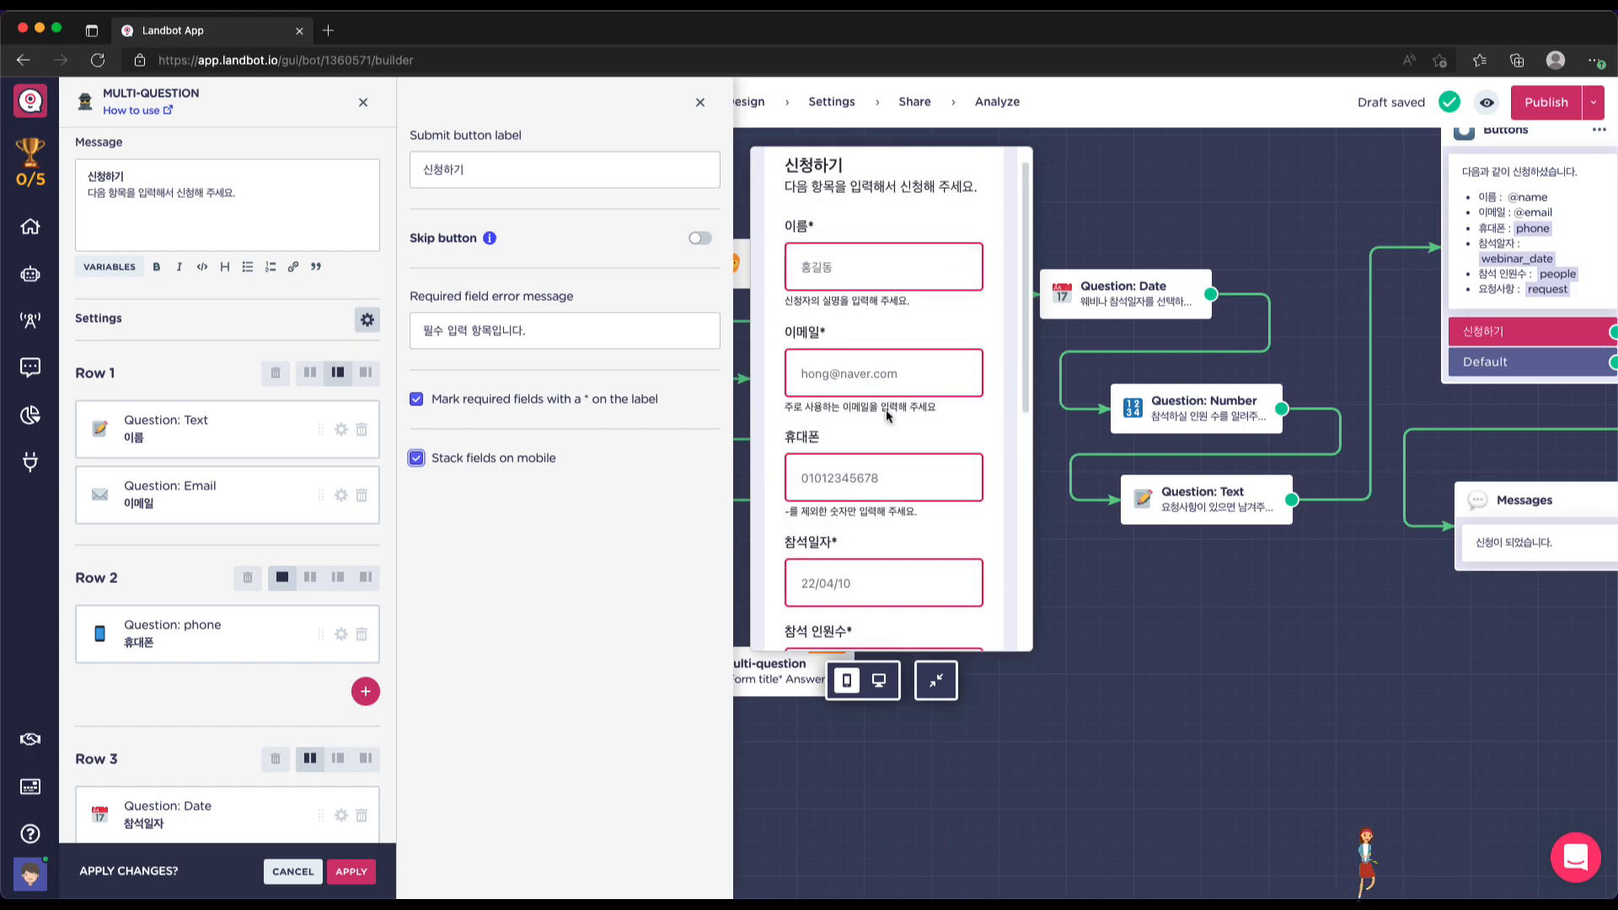
Recheck the desktop layout and turn Stack fields on mobile back off
click(879, 680)
scroll(879, 460, down, 4)
scroll(878, 472, up, 4)
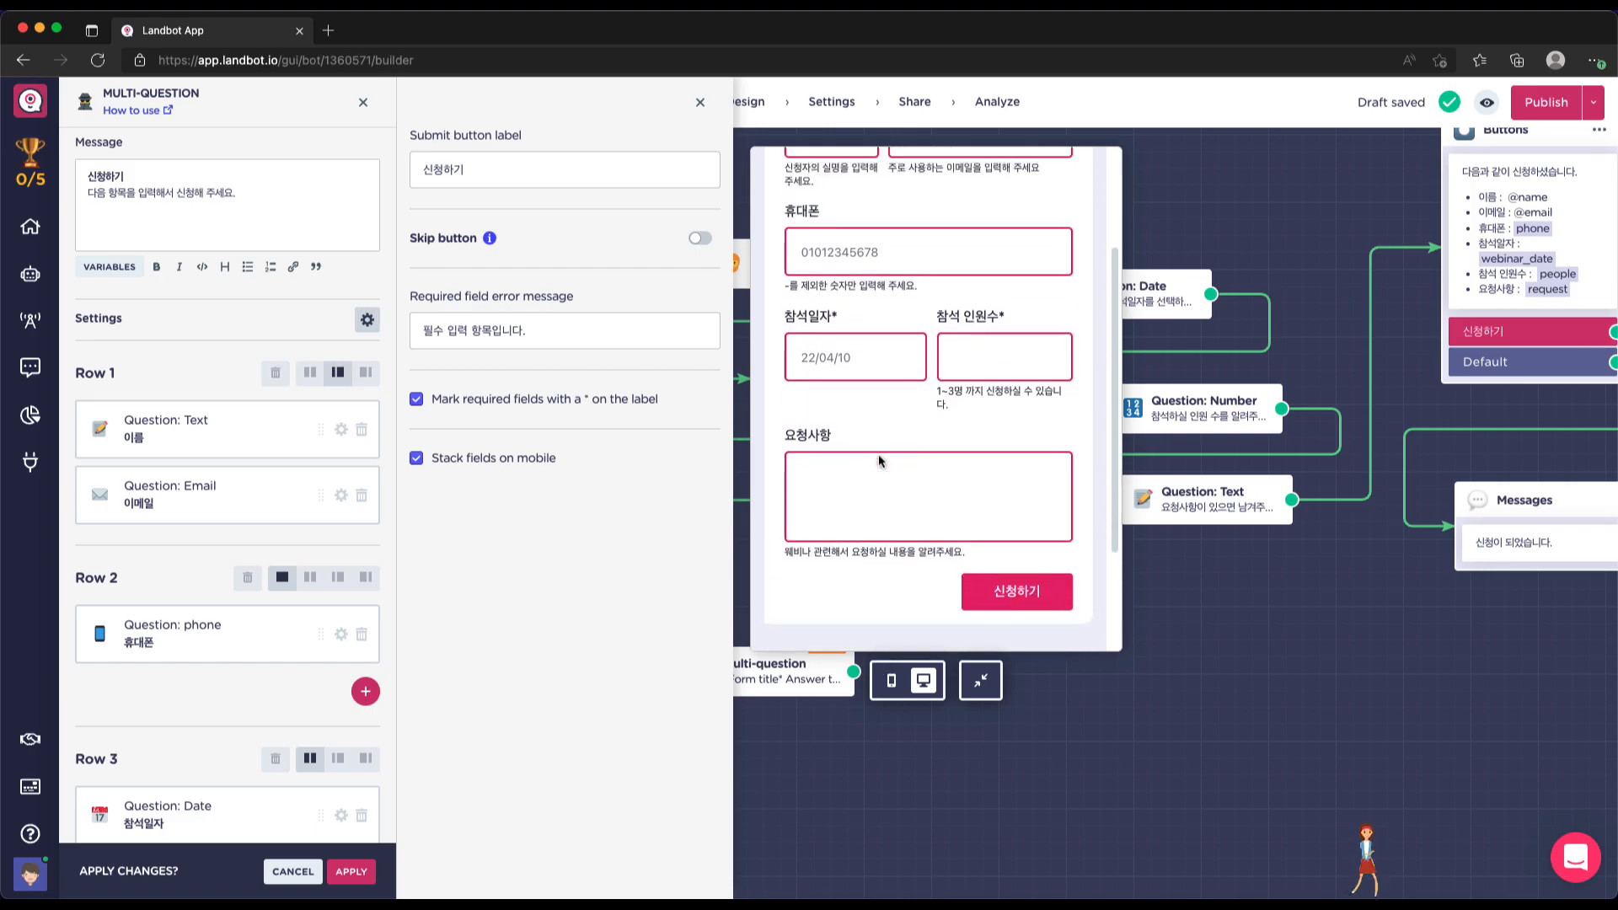
click(894, 684)
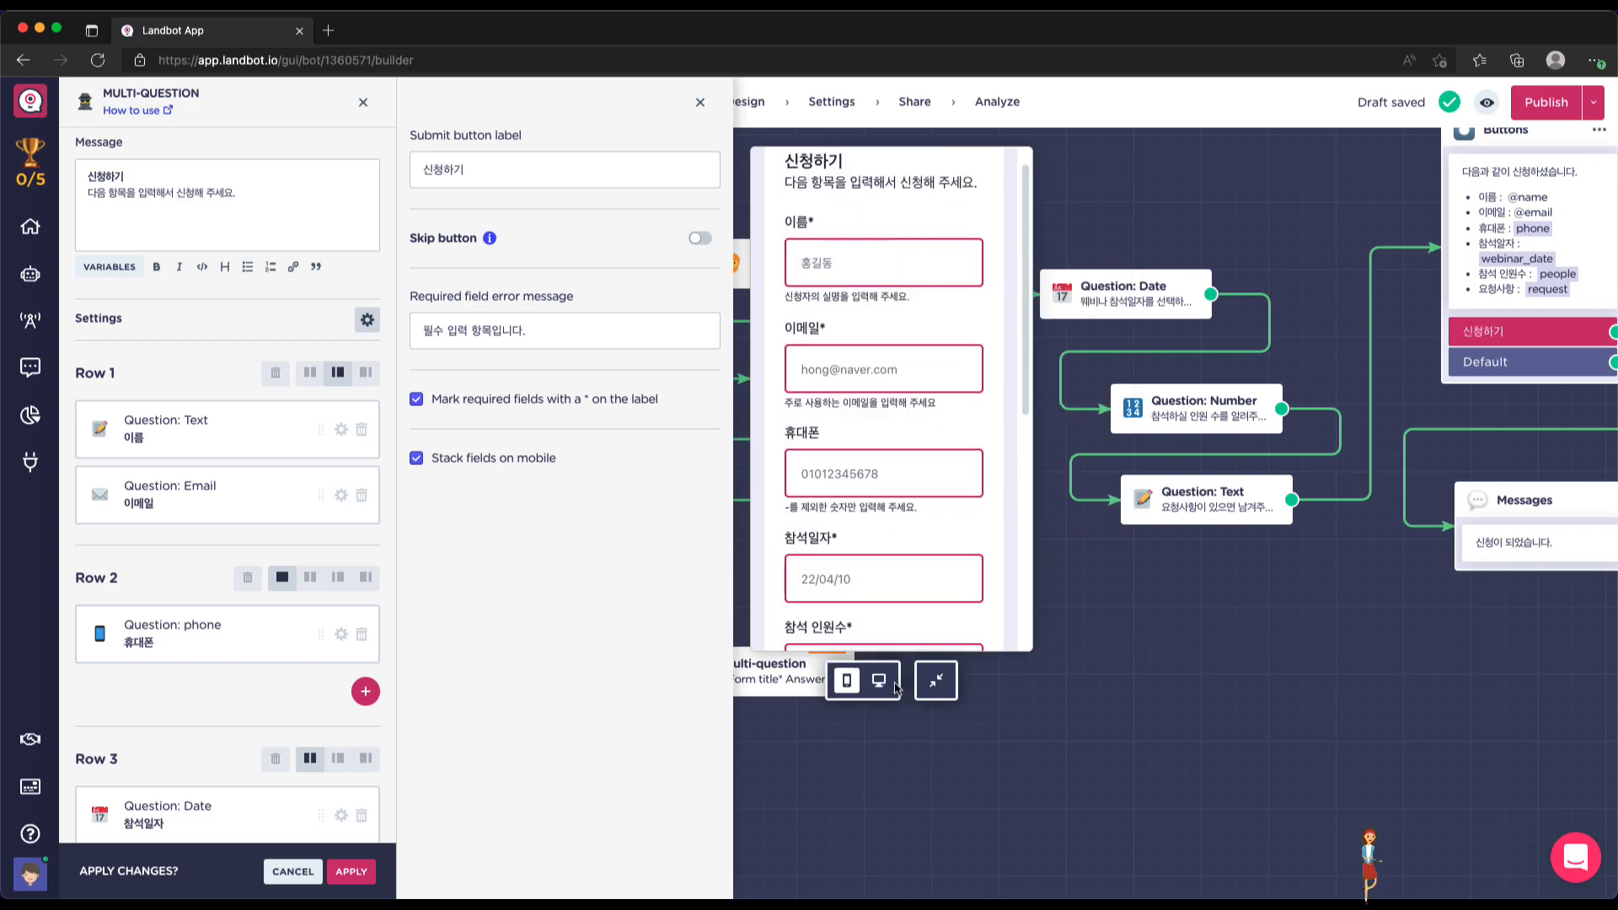
click(496, 461)
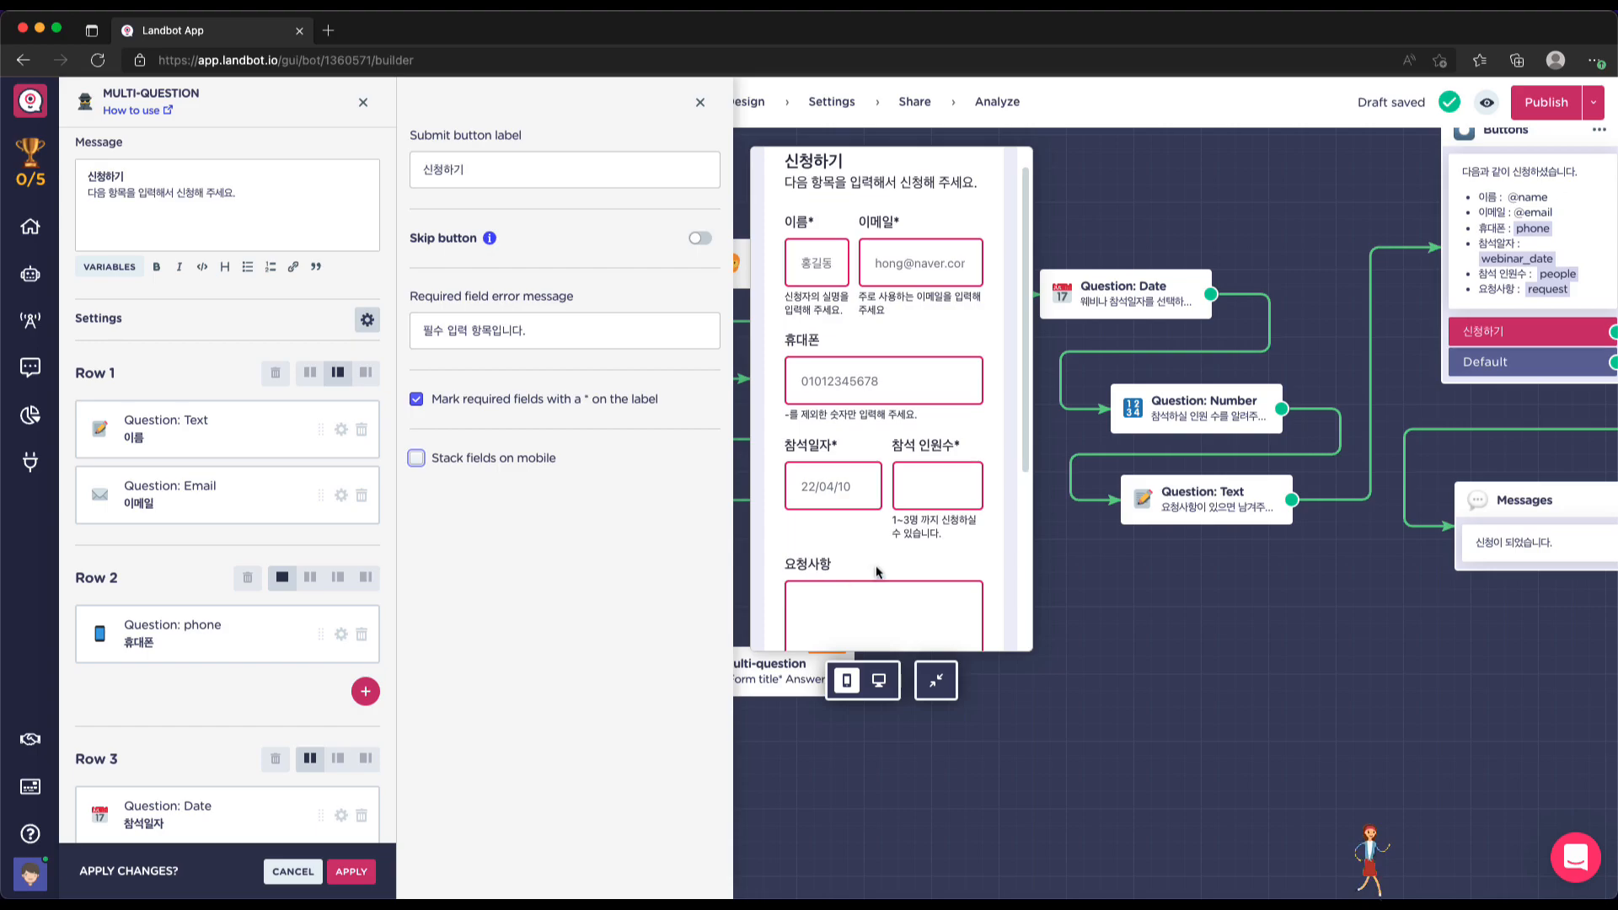
scroll(877, 571, down, 3)
scroll(876, 572, up, 3)
scroll(876, 571, down, 3)
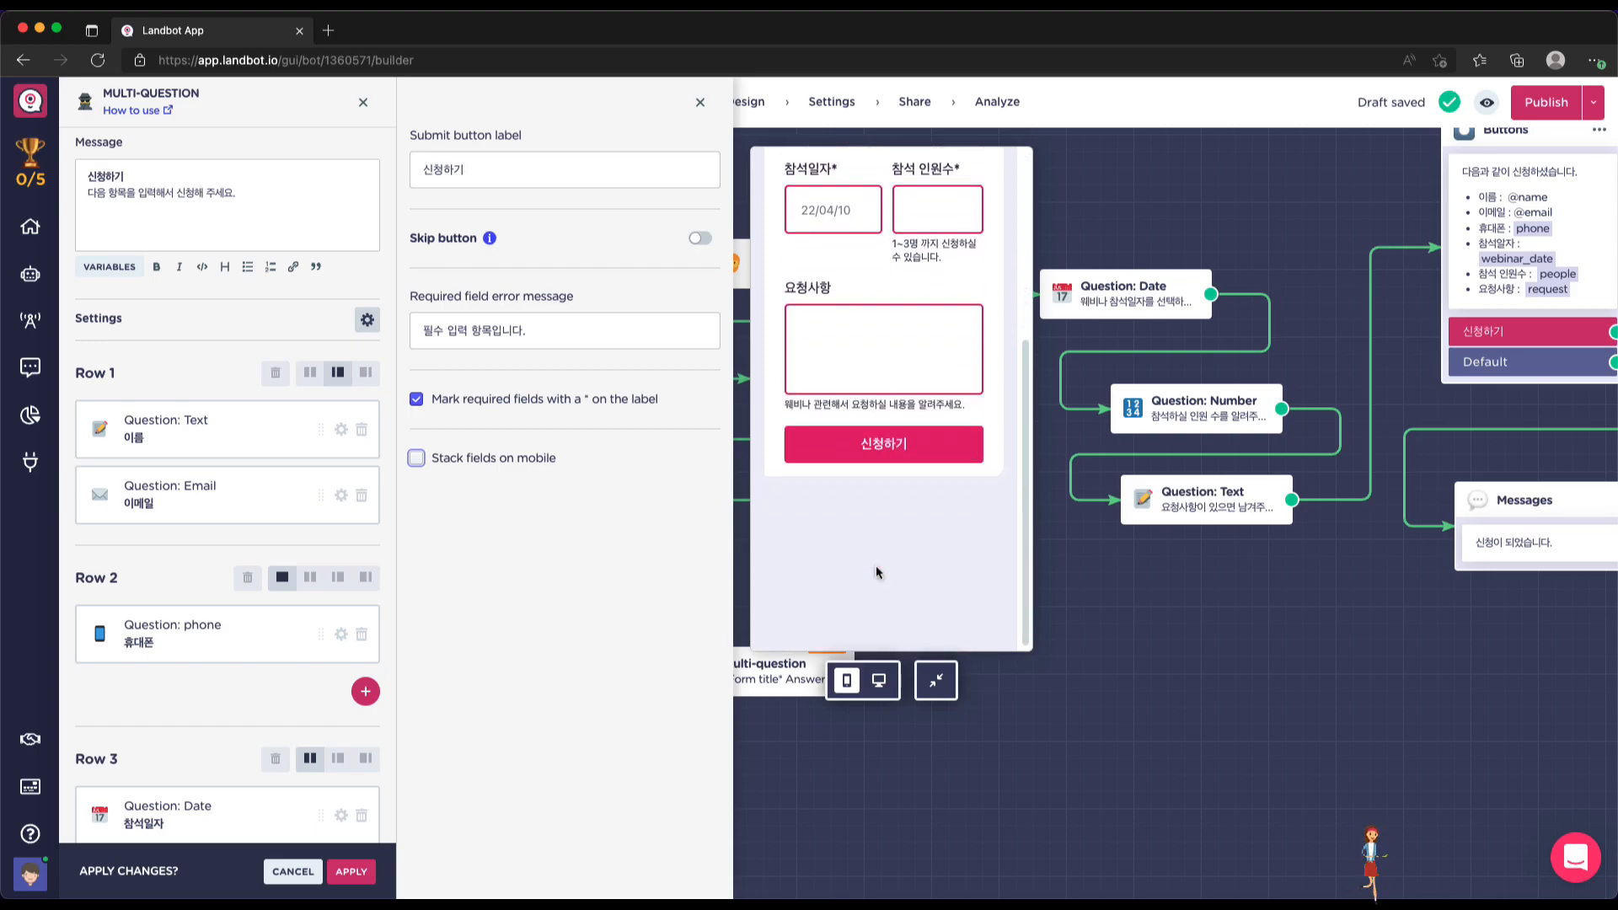
scroll(877, 571, up, 3)
scroll(877, 571, down, 3)
scroll(876, 571, up, 3)
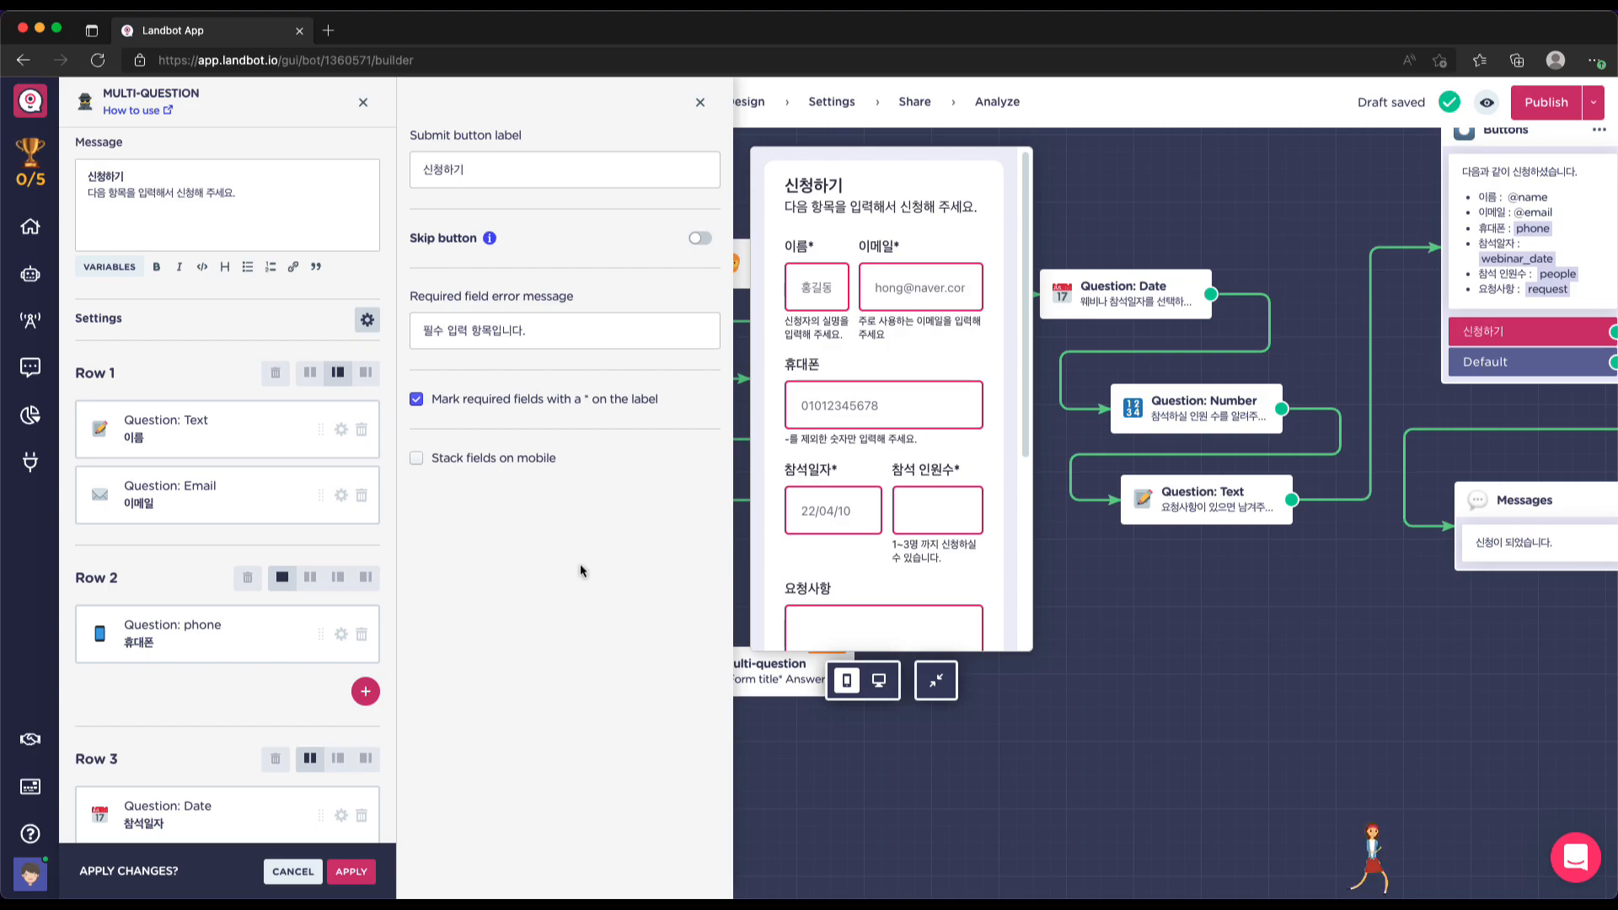
Leave the skip button off, apply the form, and place the Multi-question block beside the flow
click(700, 240)
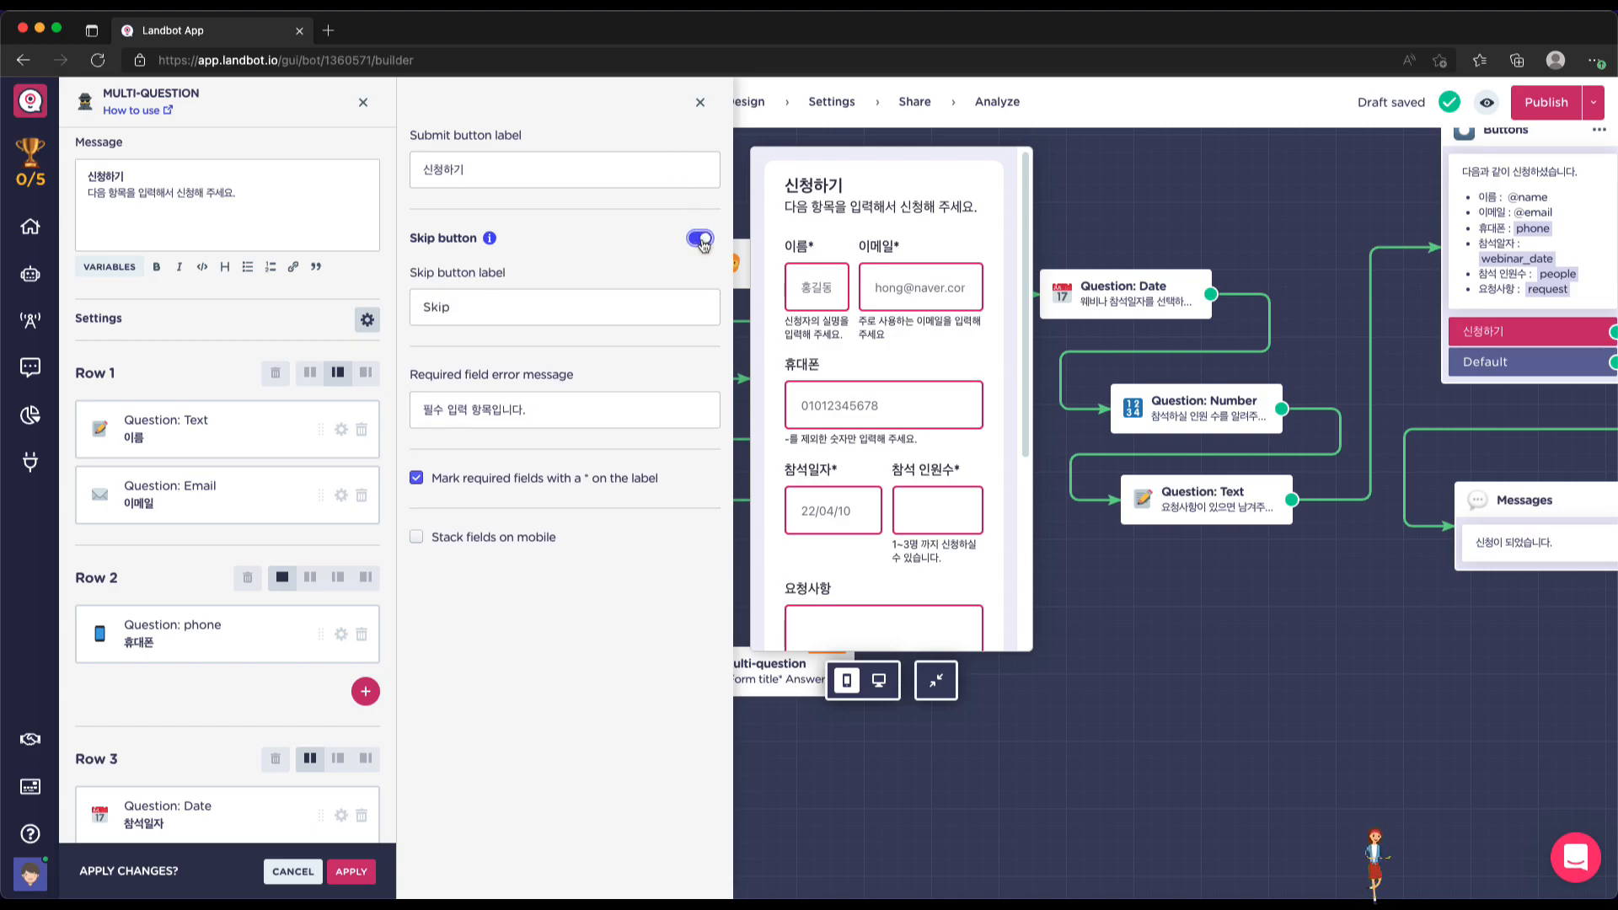
scroll(863, 431, down, 3)
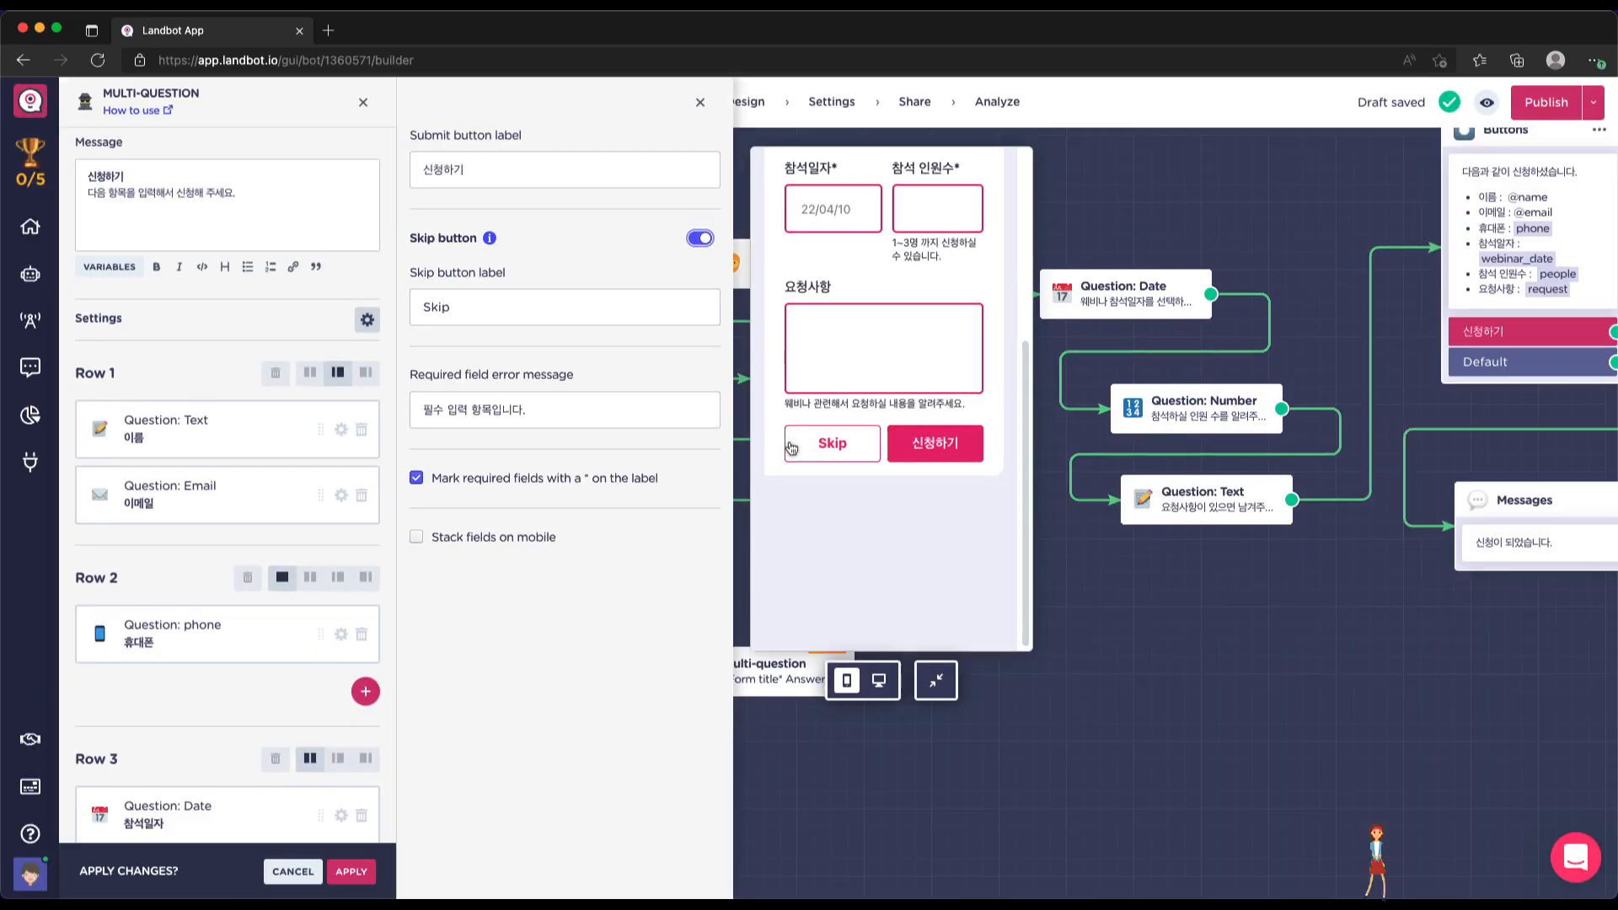
click(697, 242)
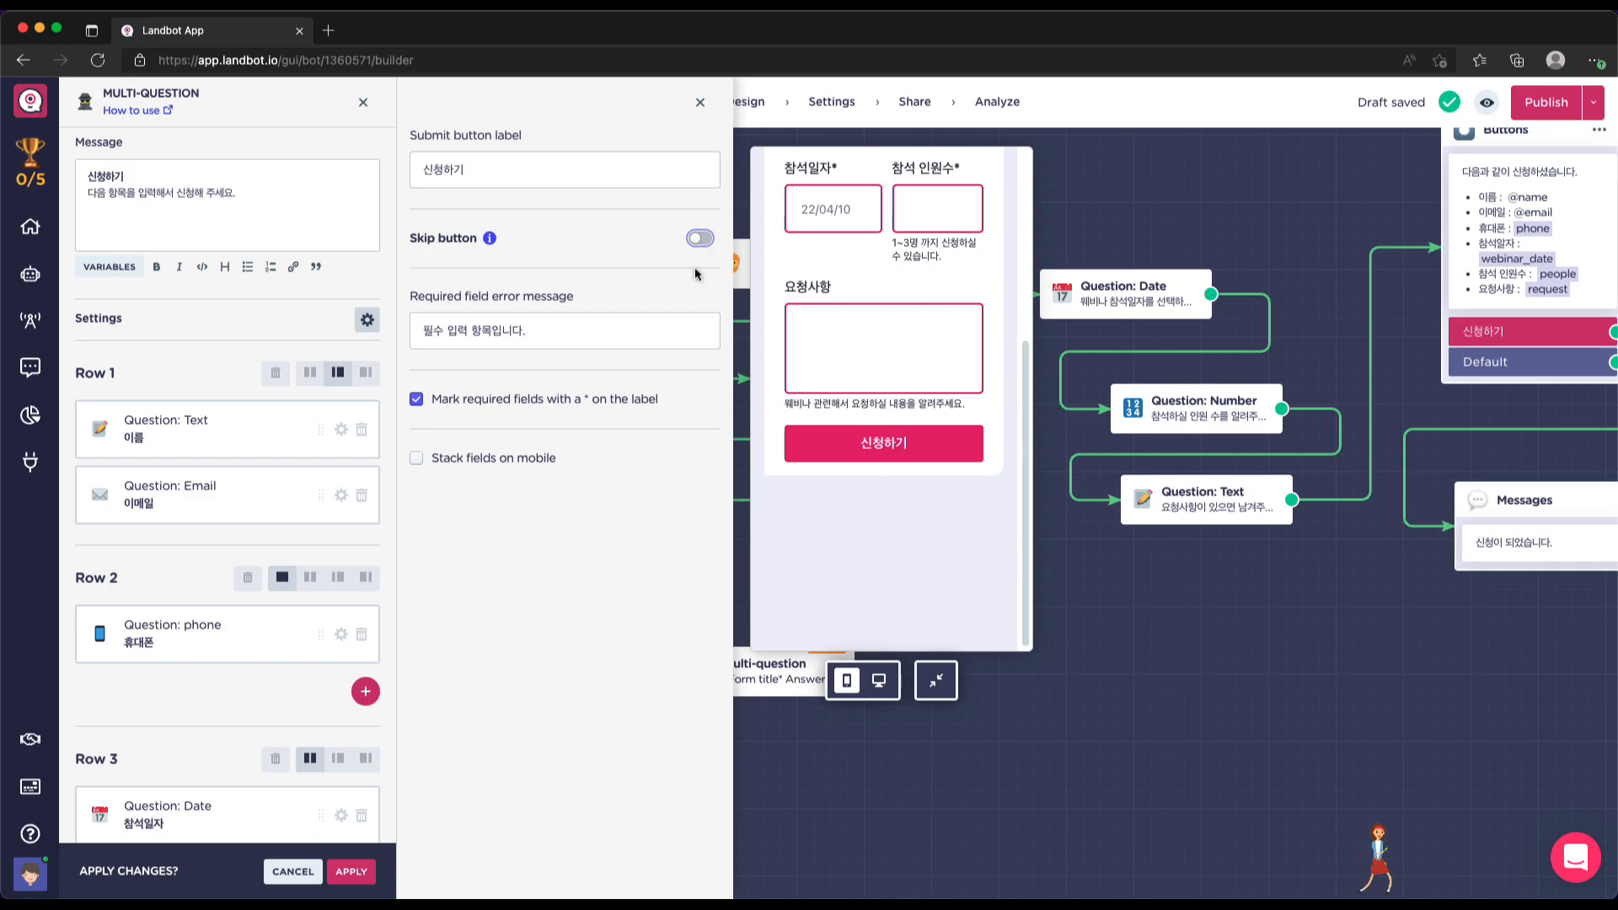
click(351, 871)
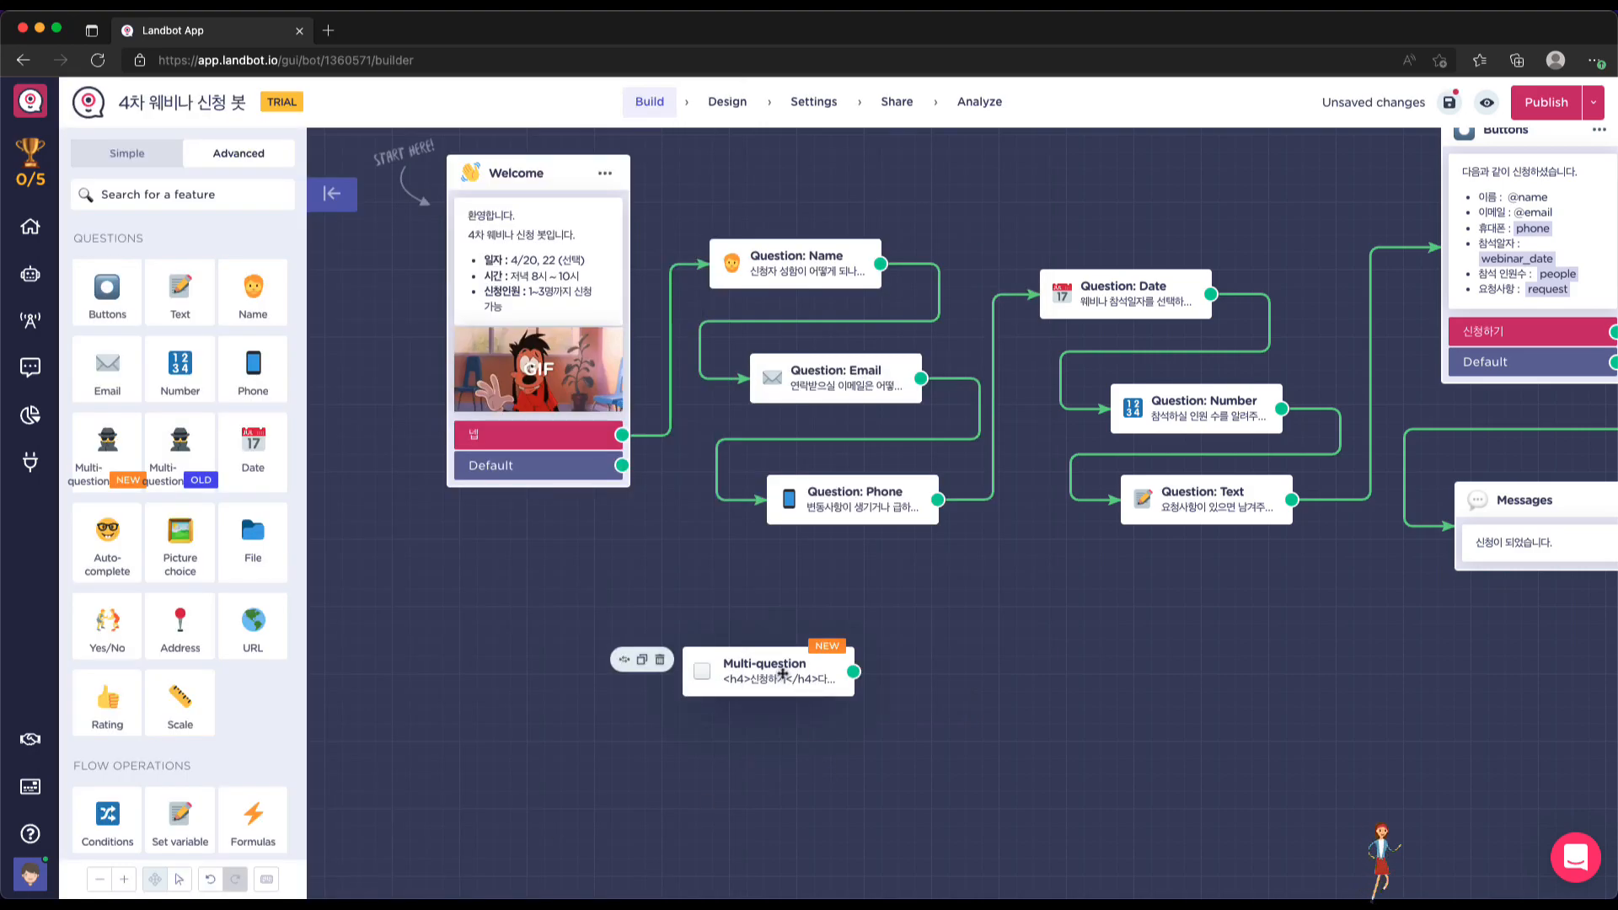
drag(759, 670, 819, 605)
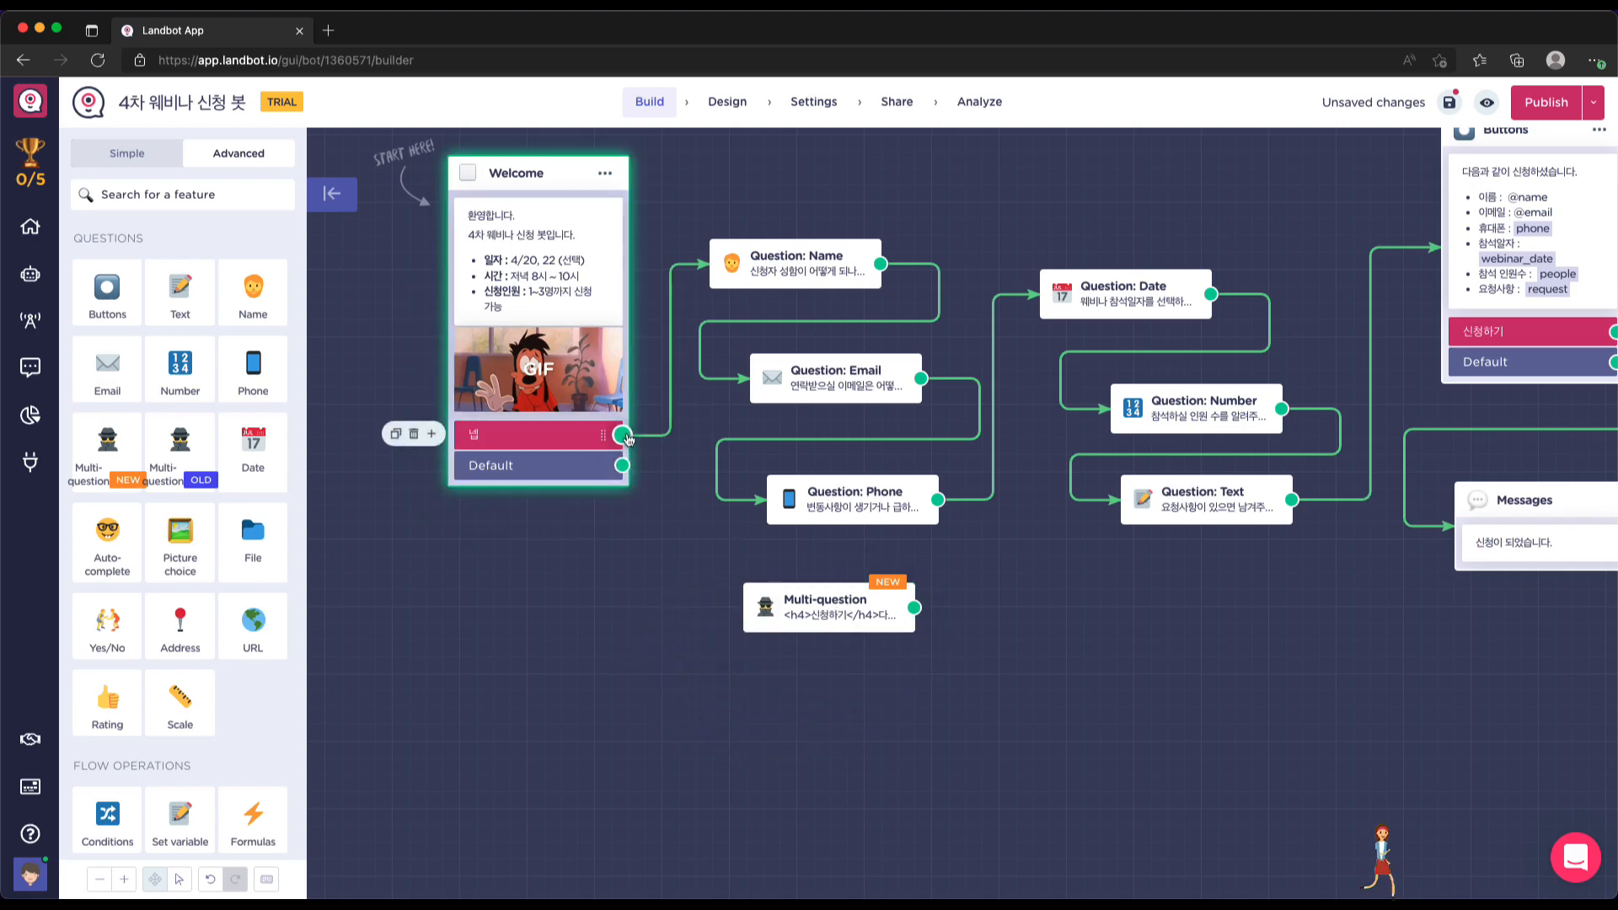
Route the Welcome 넵 reply into the Multi-question block and reposition the Welcome, Messages and Buttons blocks
drag(622, 434, 750, 606)
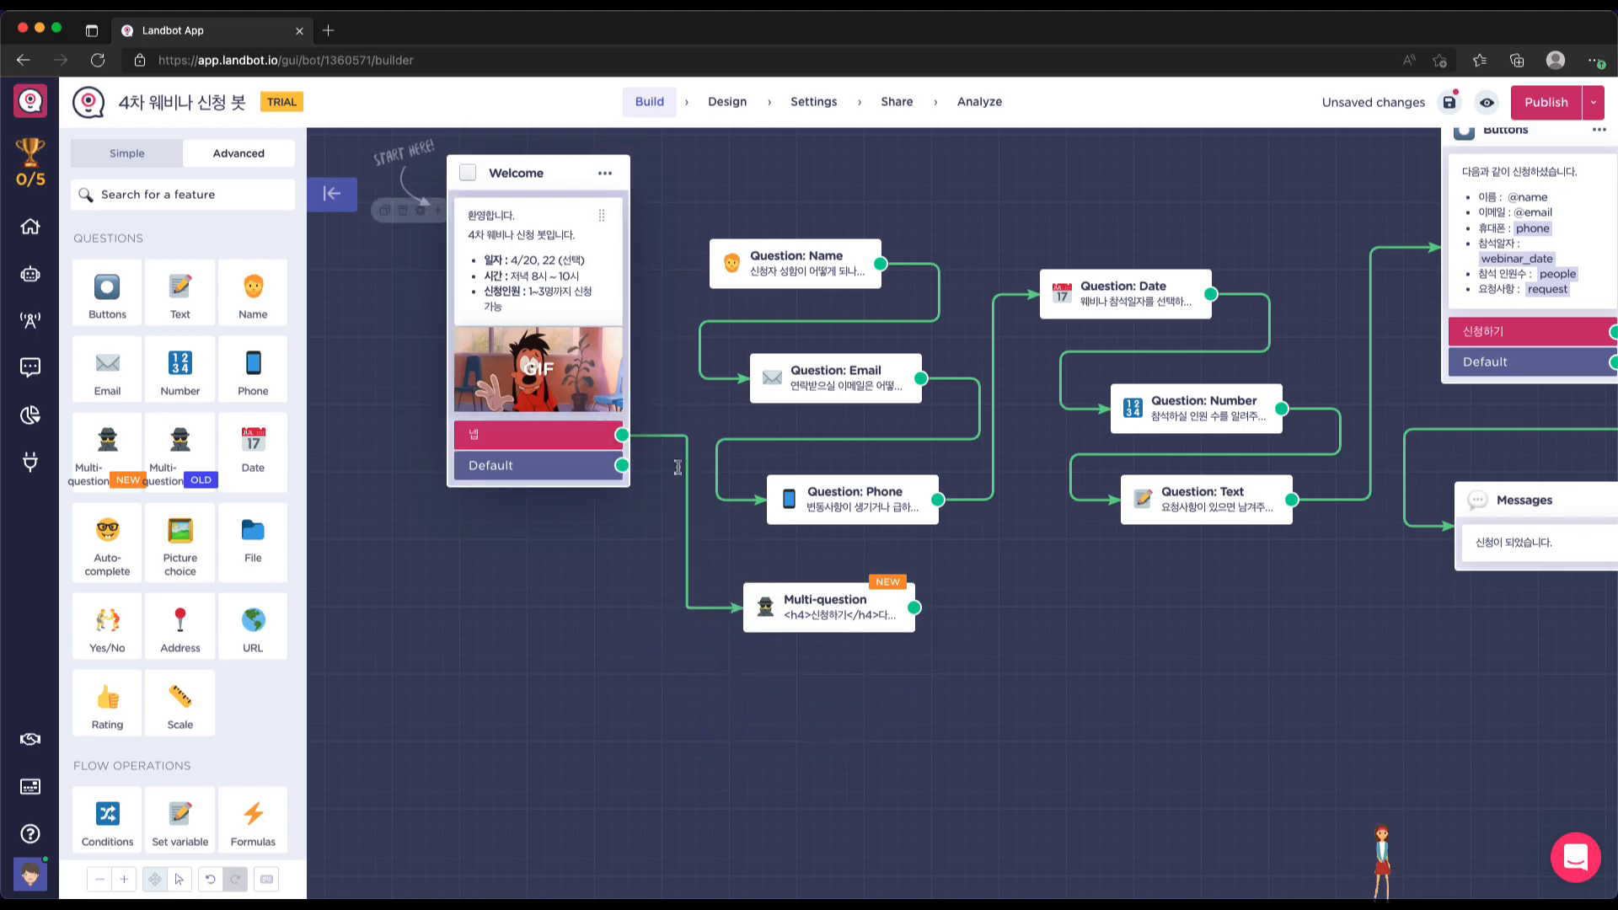
drag(573, 210, 546, 248)
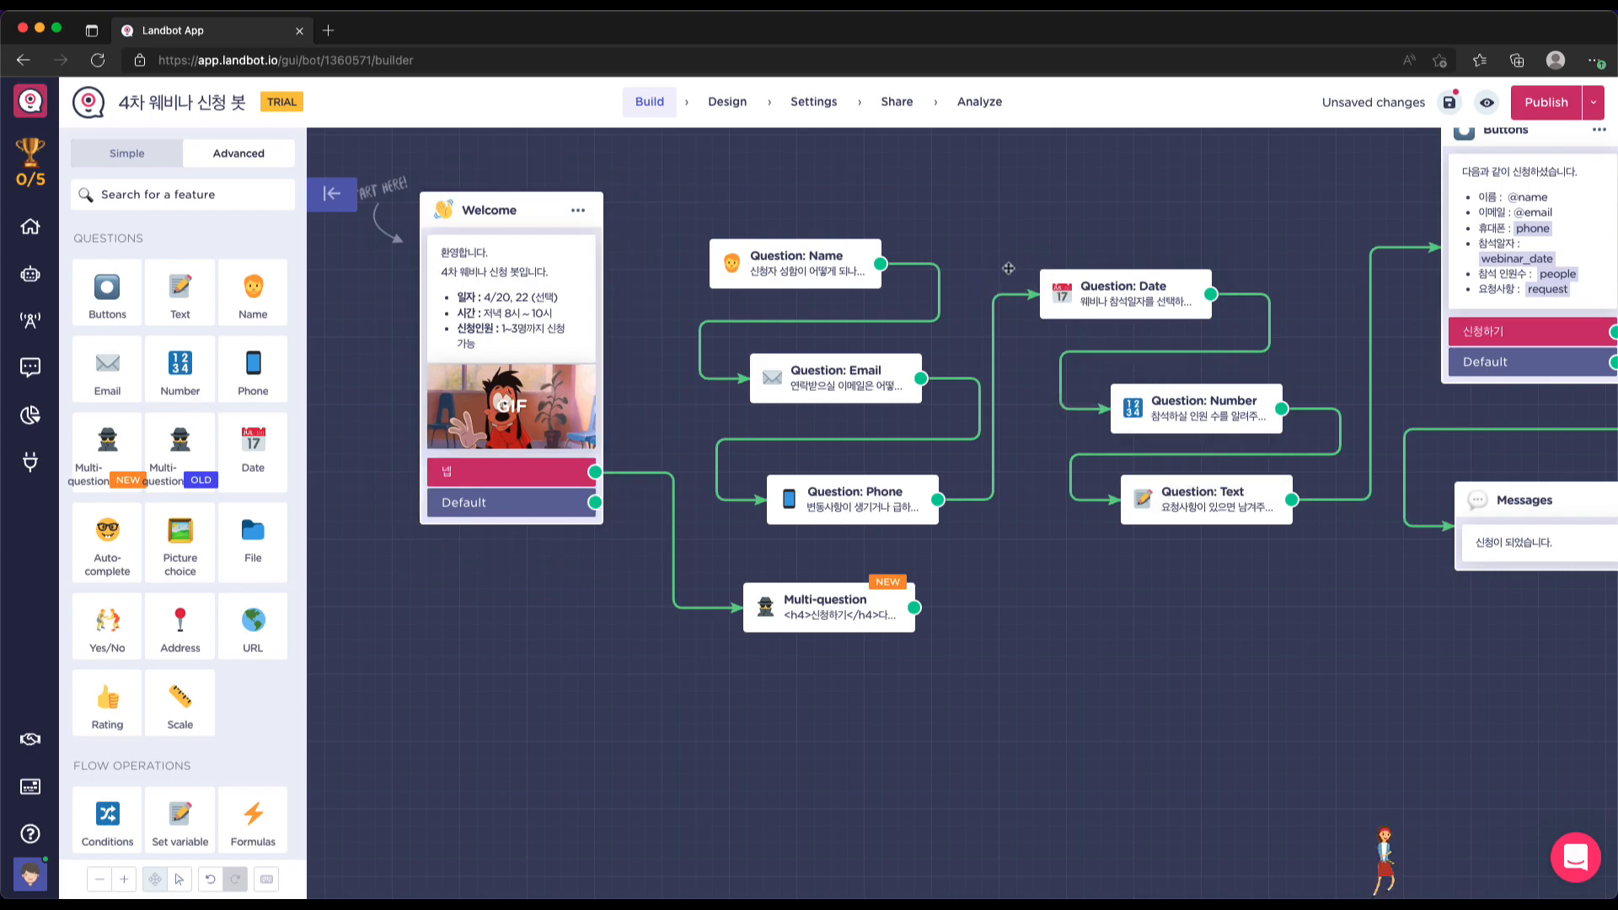
drag(1475, 603, 1252, 591)
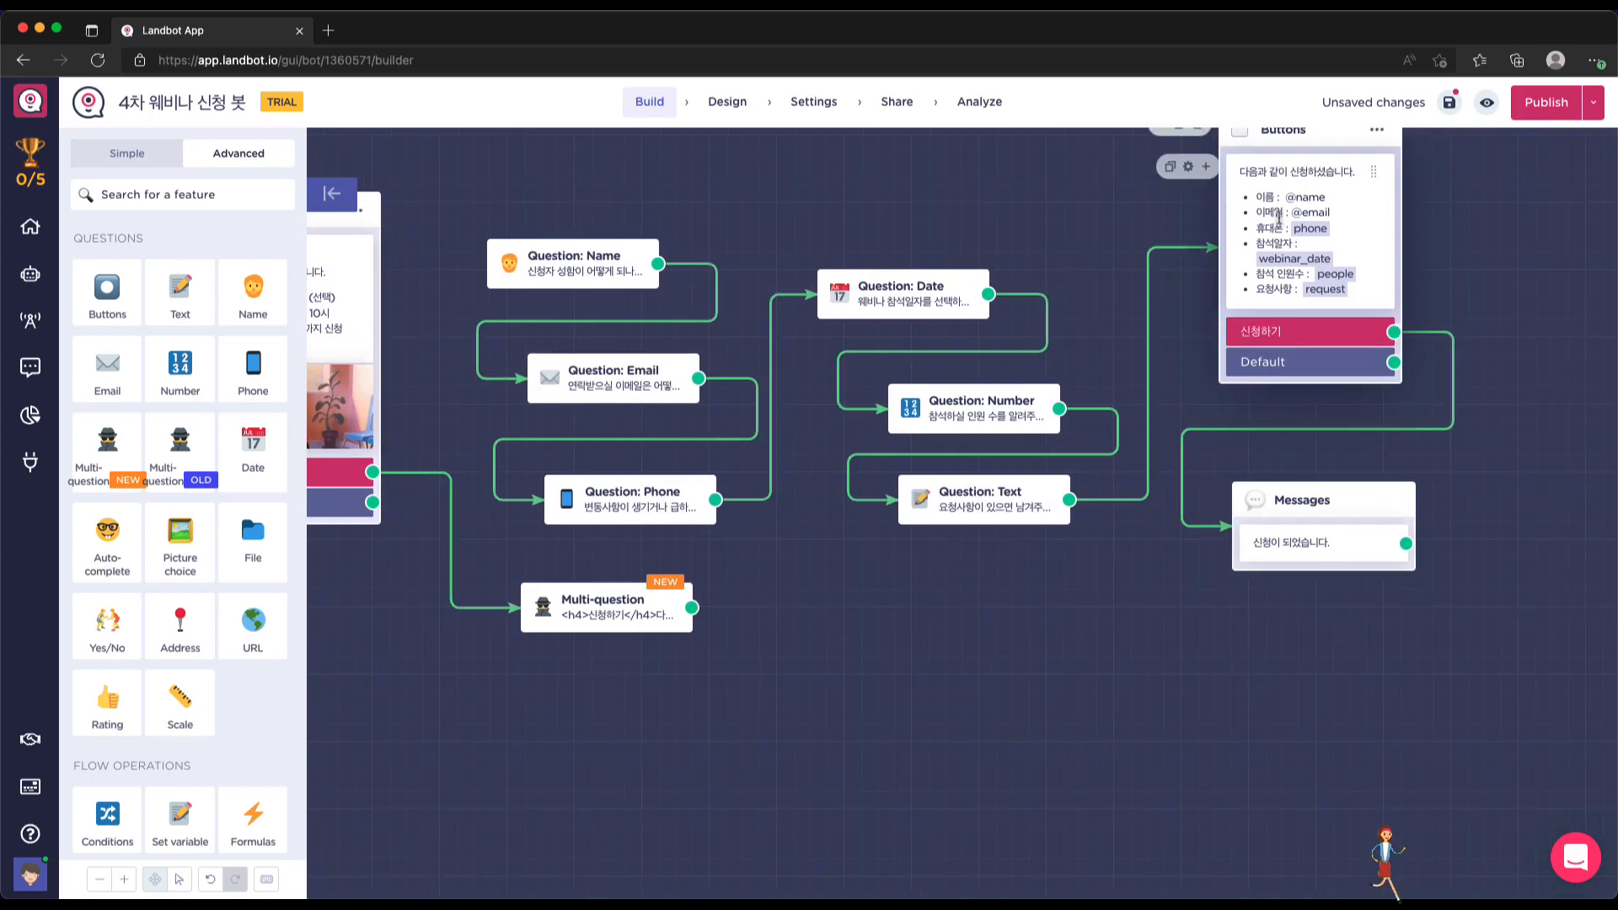
drag(1294, 494, 1466, 615)
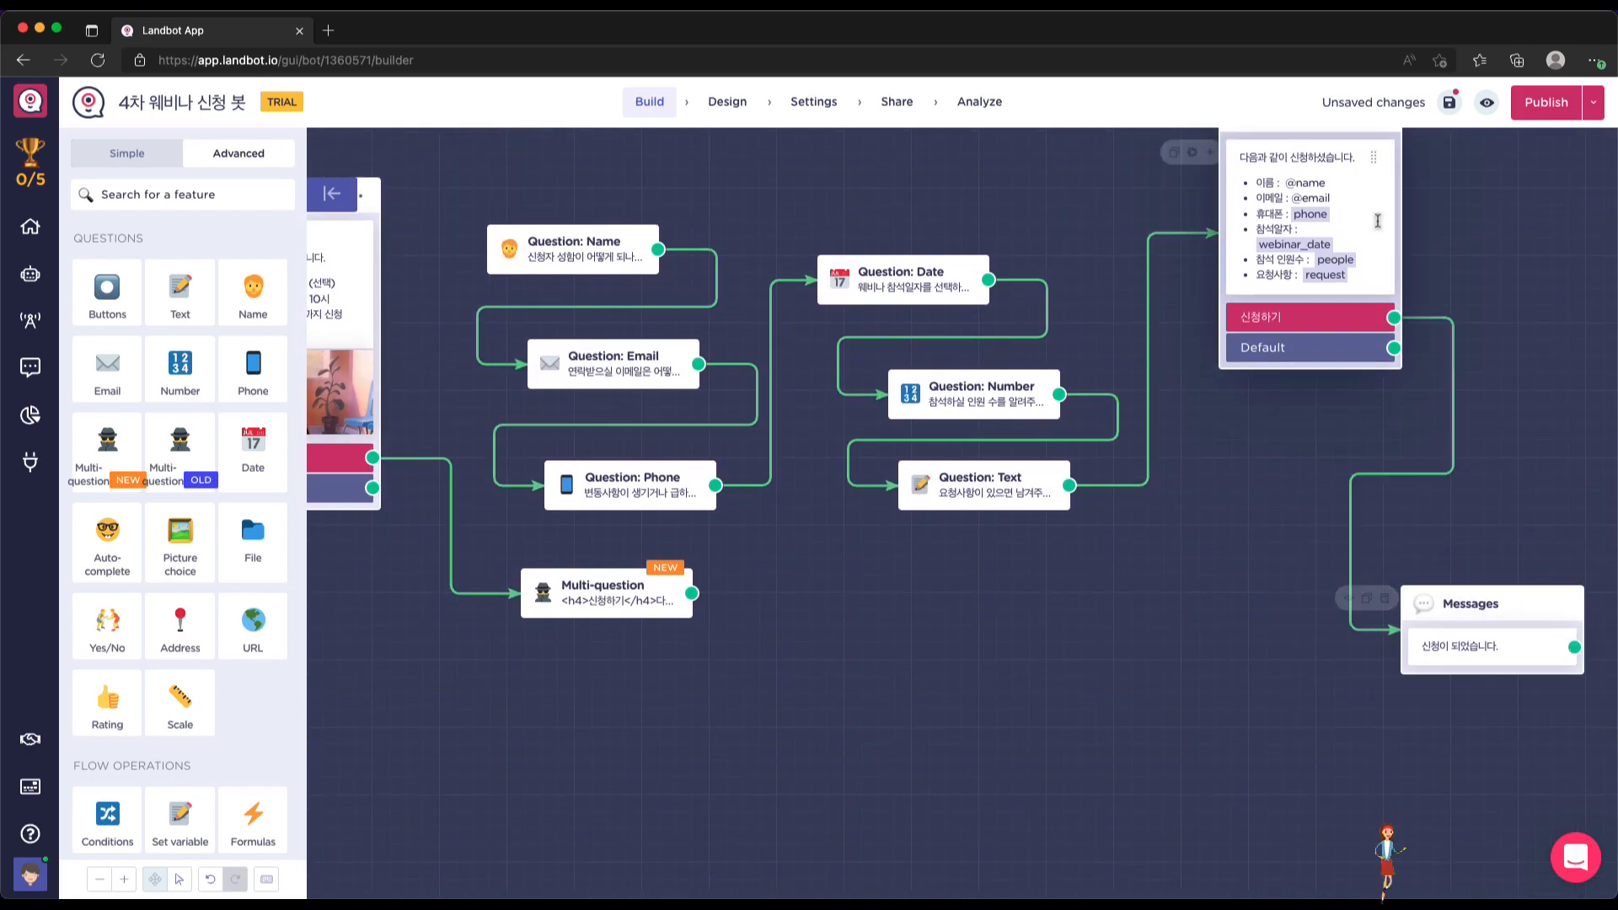
click(1313, 195)
scroll(1313, 195, up, 2)
drag(1287, 480, 1243, 463)
Connect the Multi-question output to the Buttons block, zoom out two steps and tidy the layout
drag(692, 646, 1180, 649)
scroll(1063, 713, down, 4)
scroll(1059, 712, up, 2)
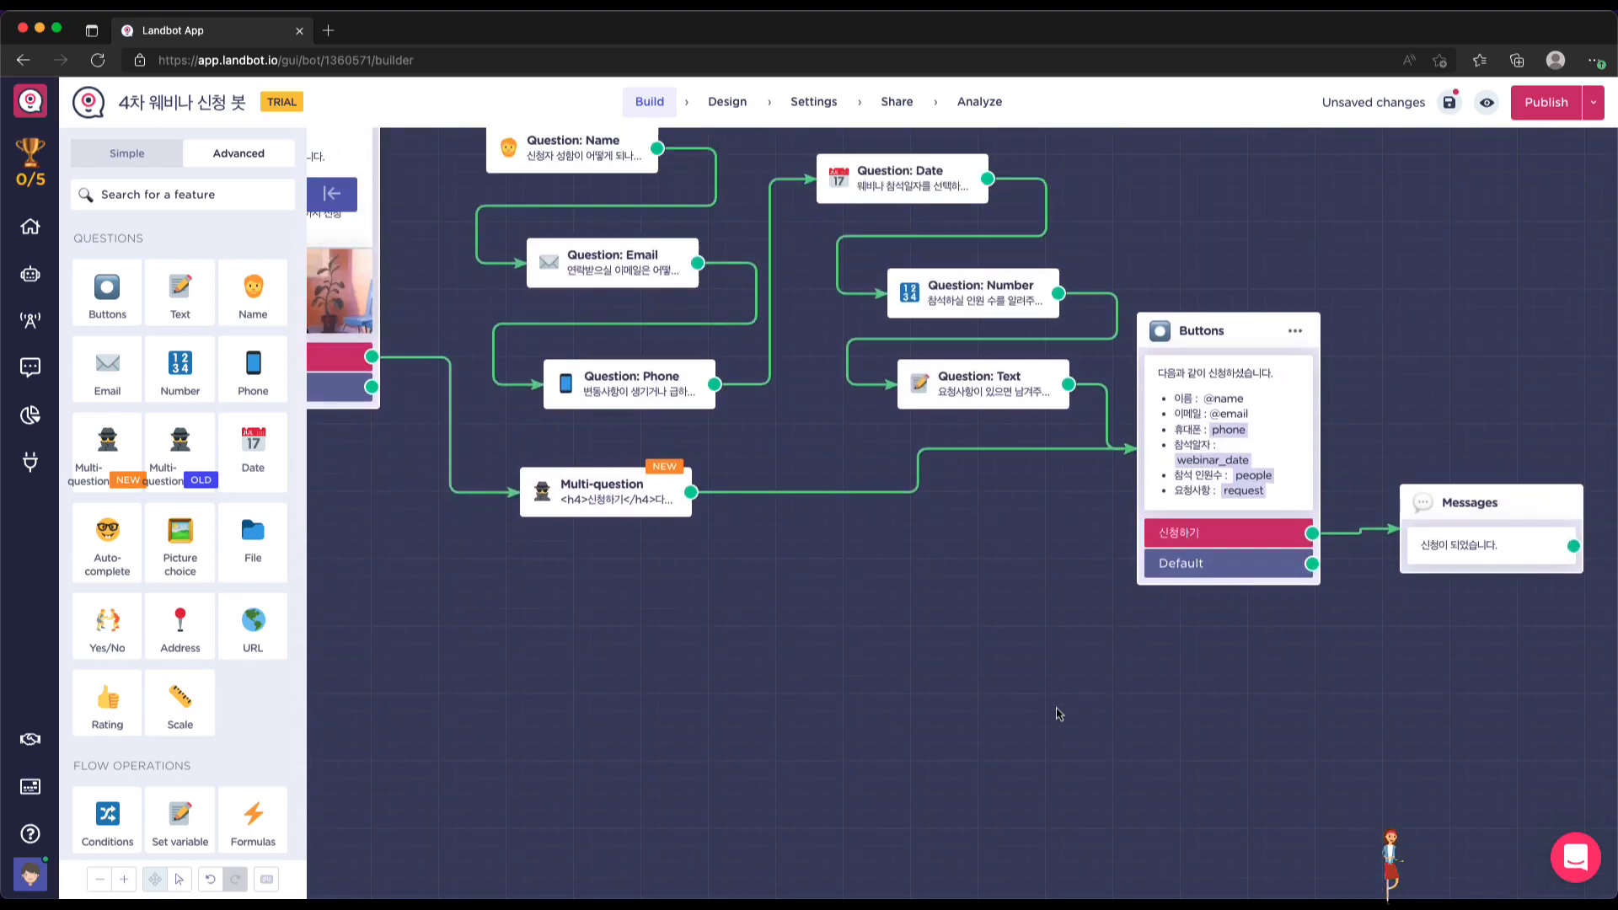
scroll(399, 377, left, 3)
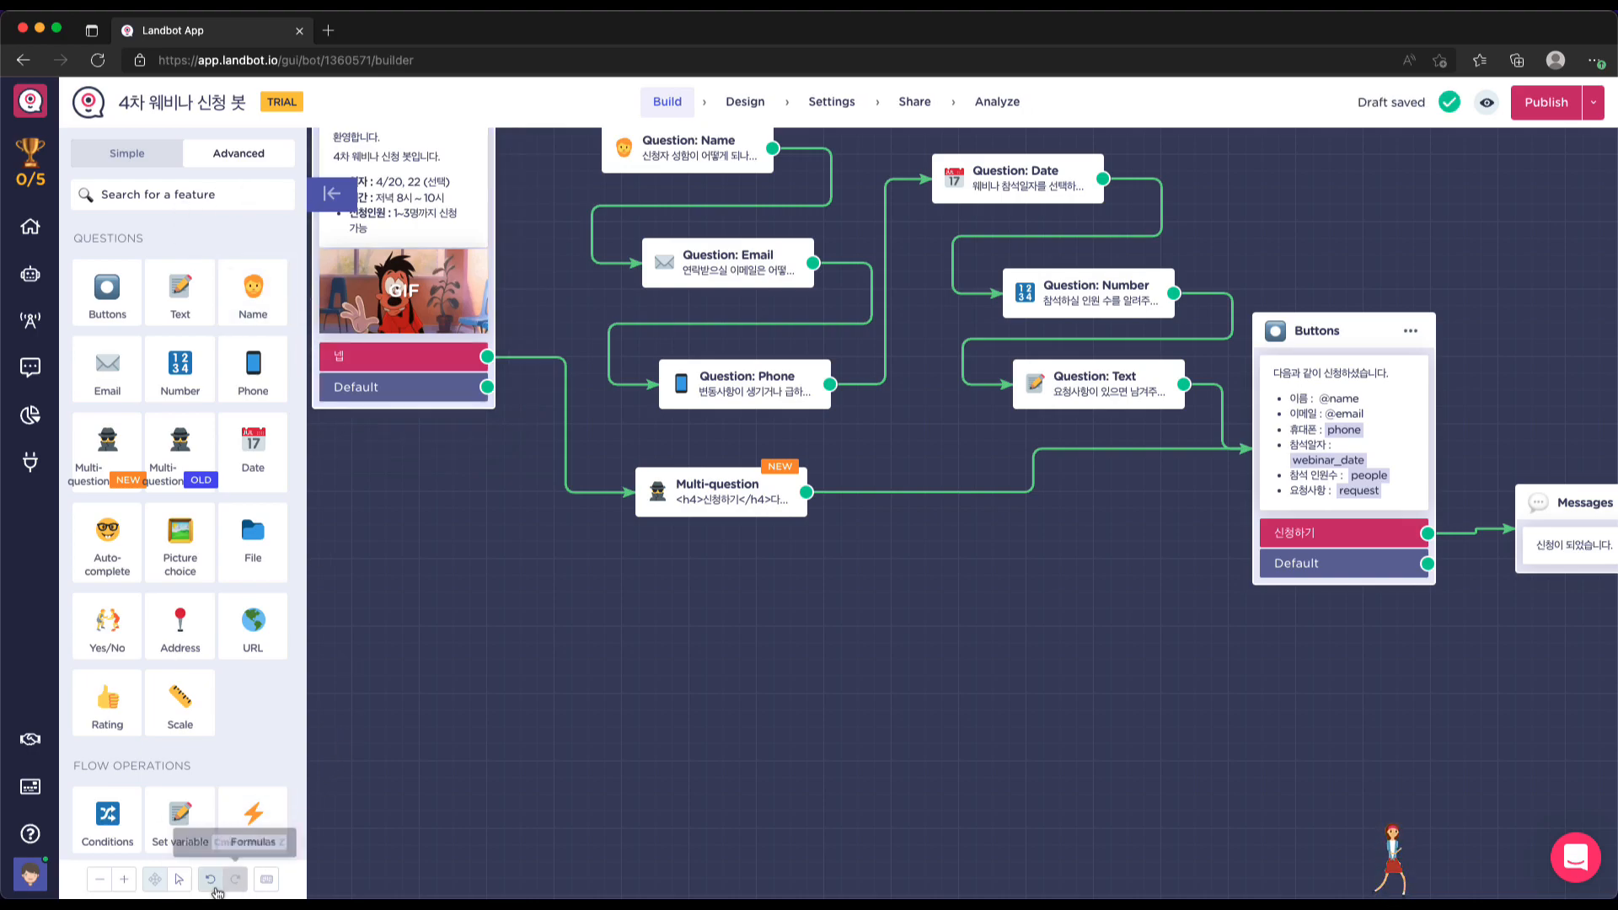
click(105, 882)
click(103, 883)
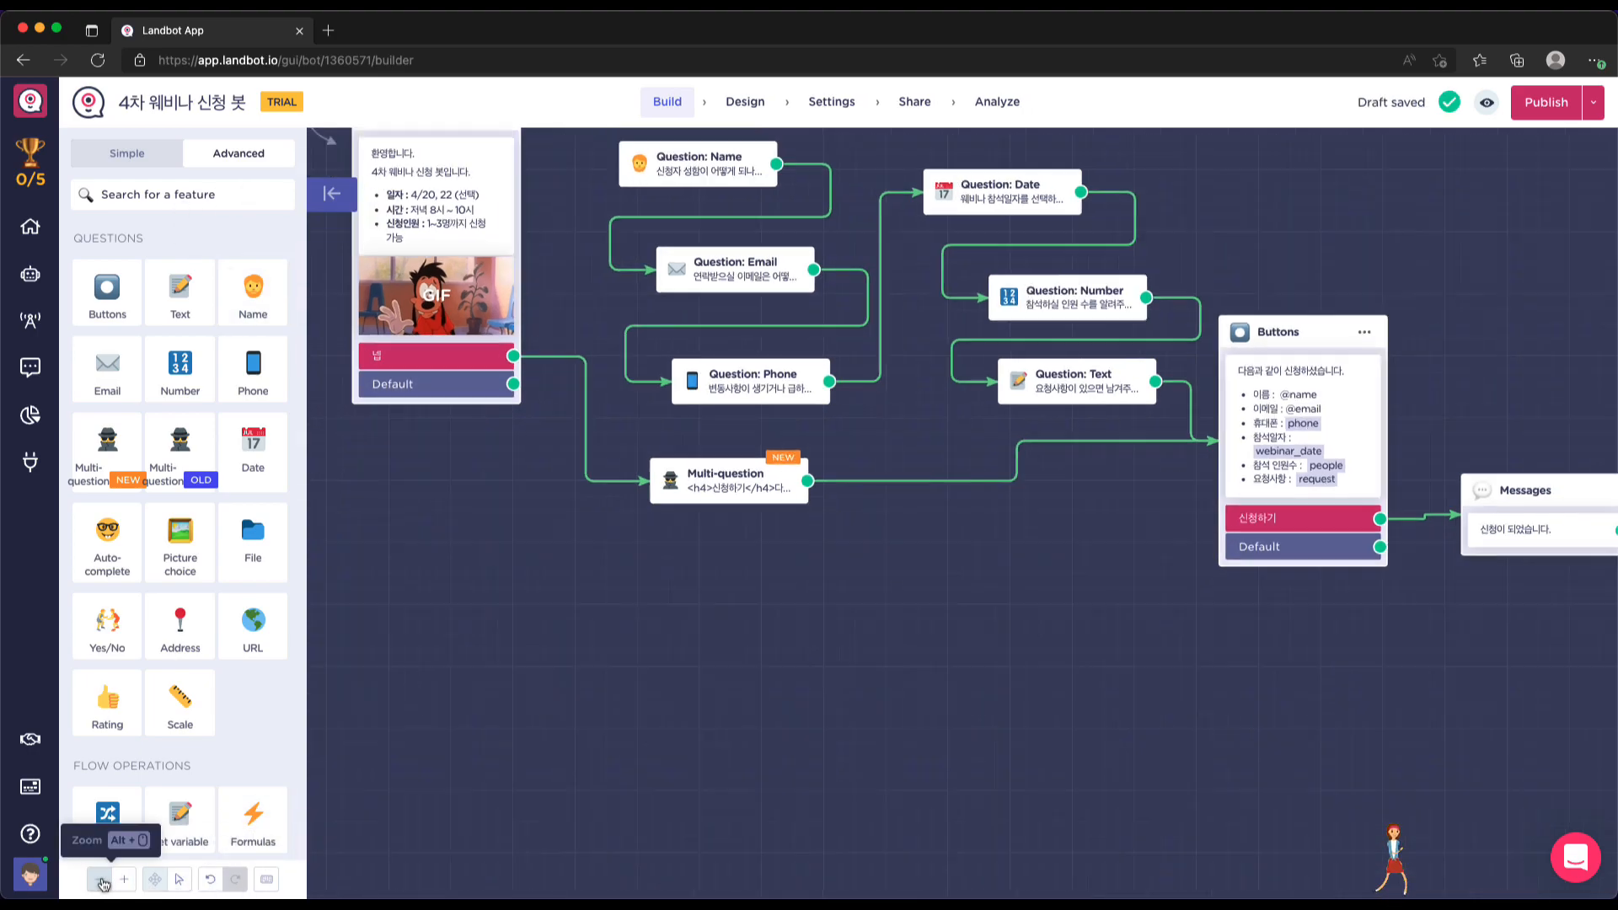
scroll(404, 772, up, 1)
drag(449, 198, 443, 273)
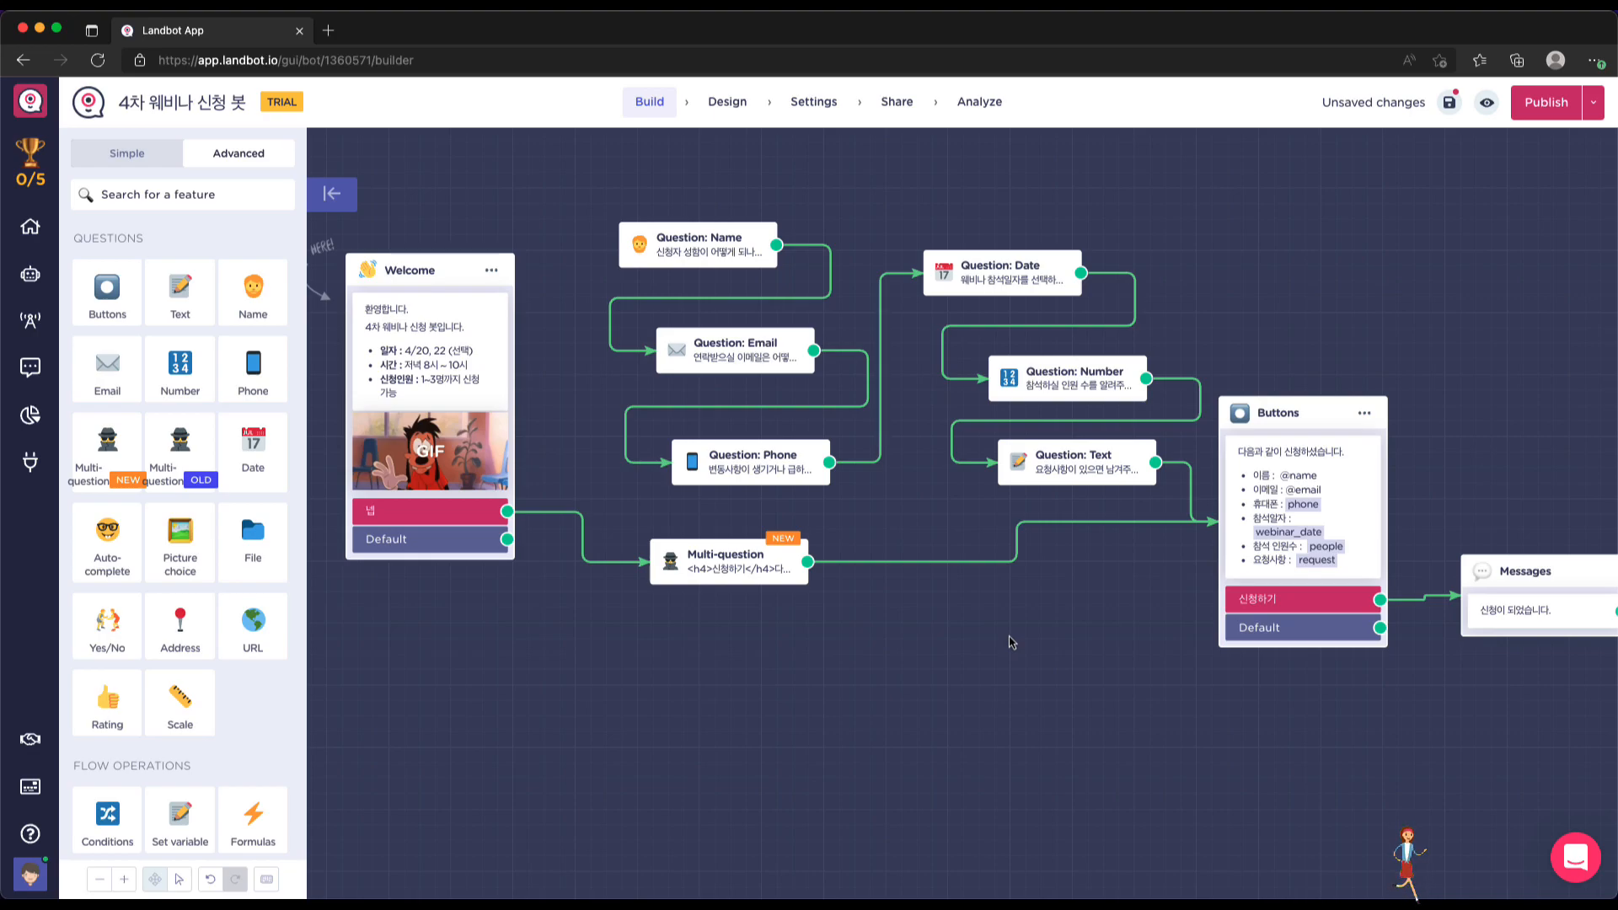
scroll(1011, 642, down, 1)
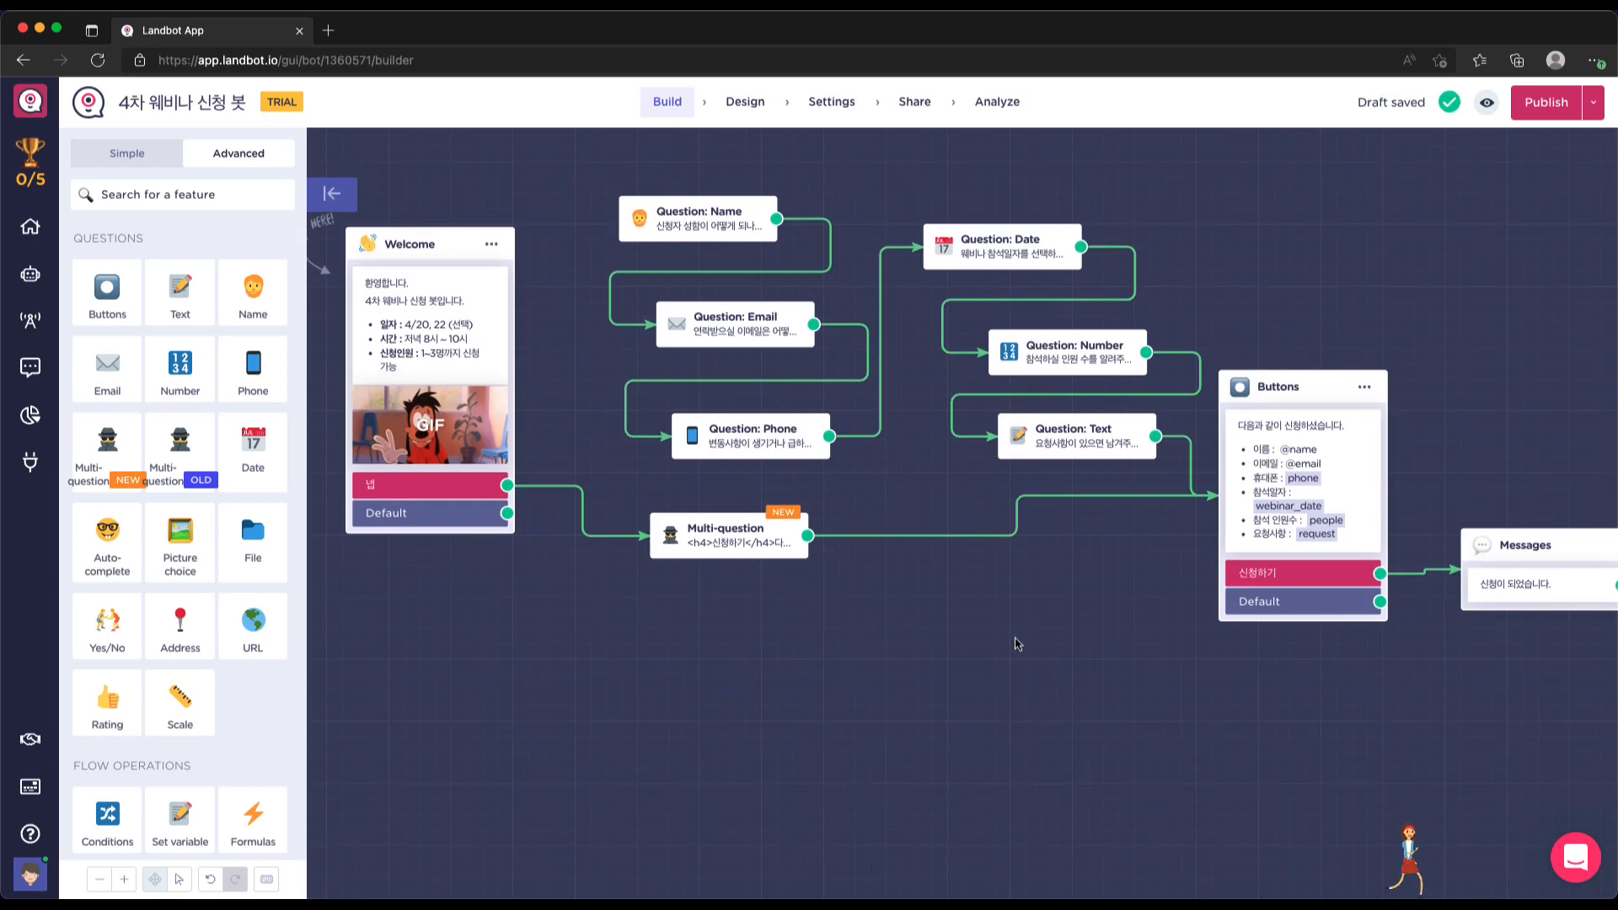
drag(1530, 552, 1497, 447)
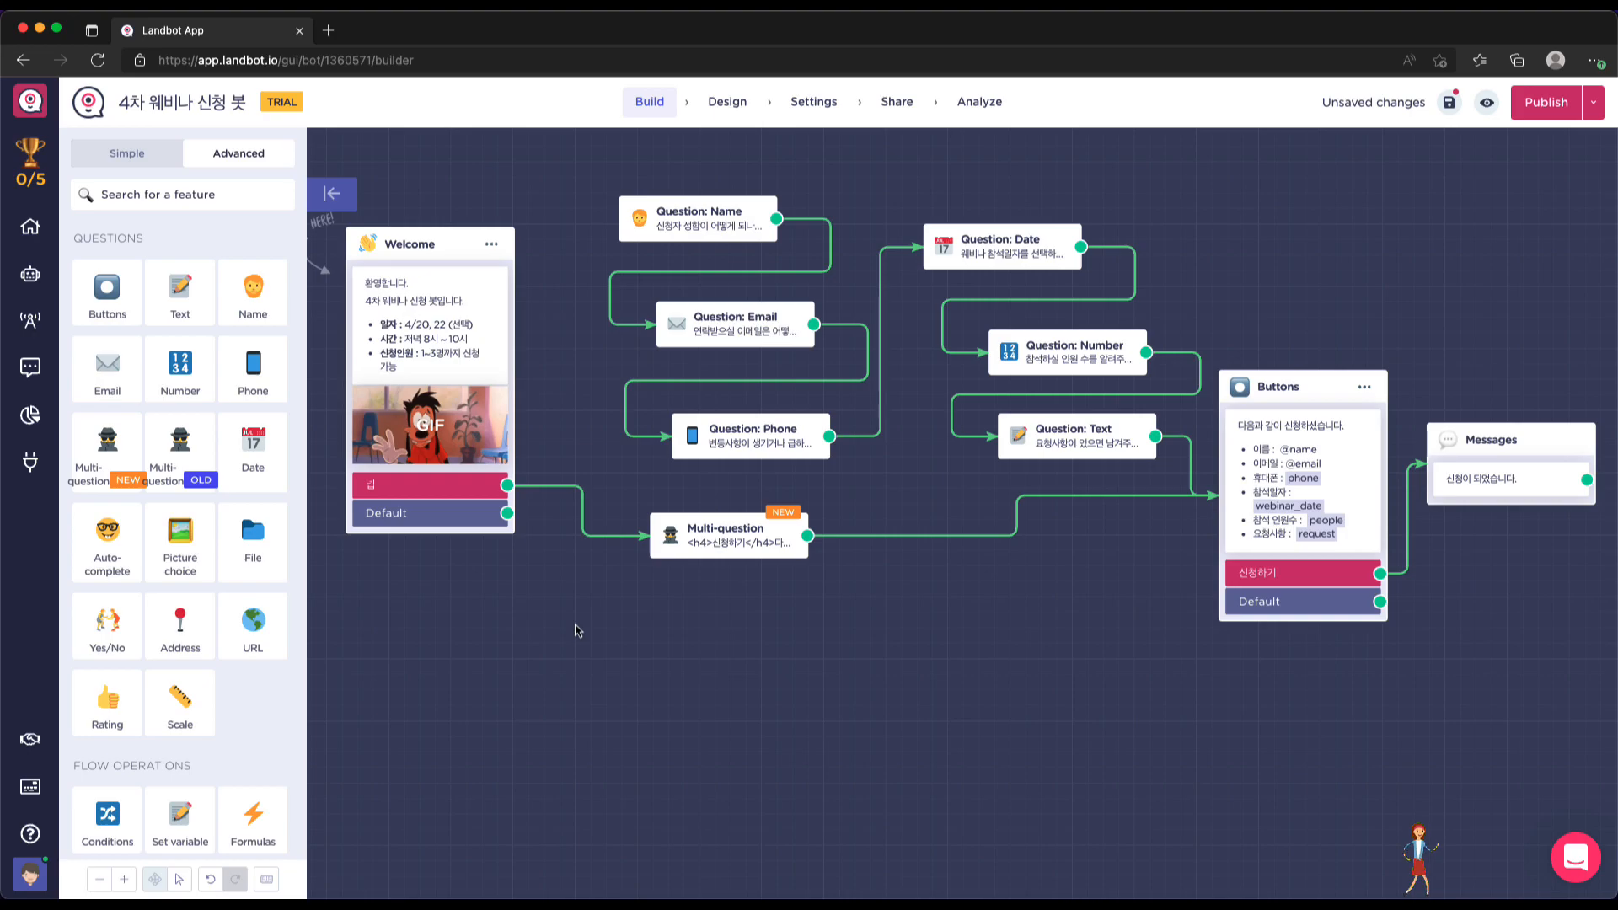
key(ctrl+Right)
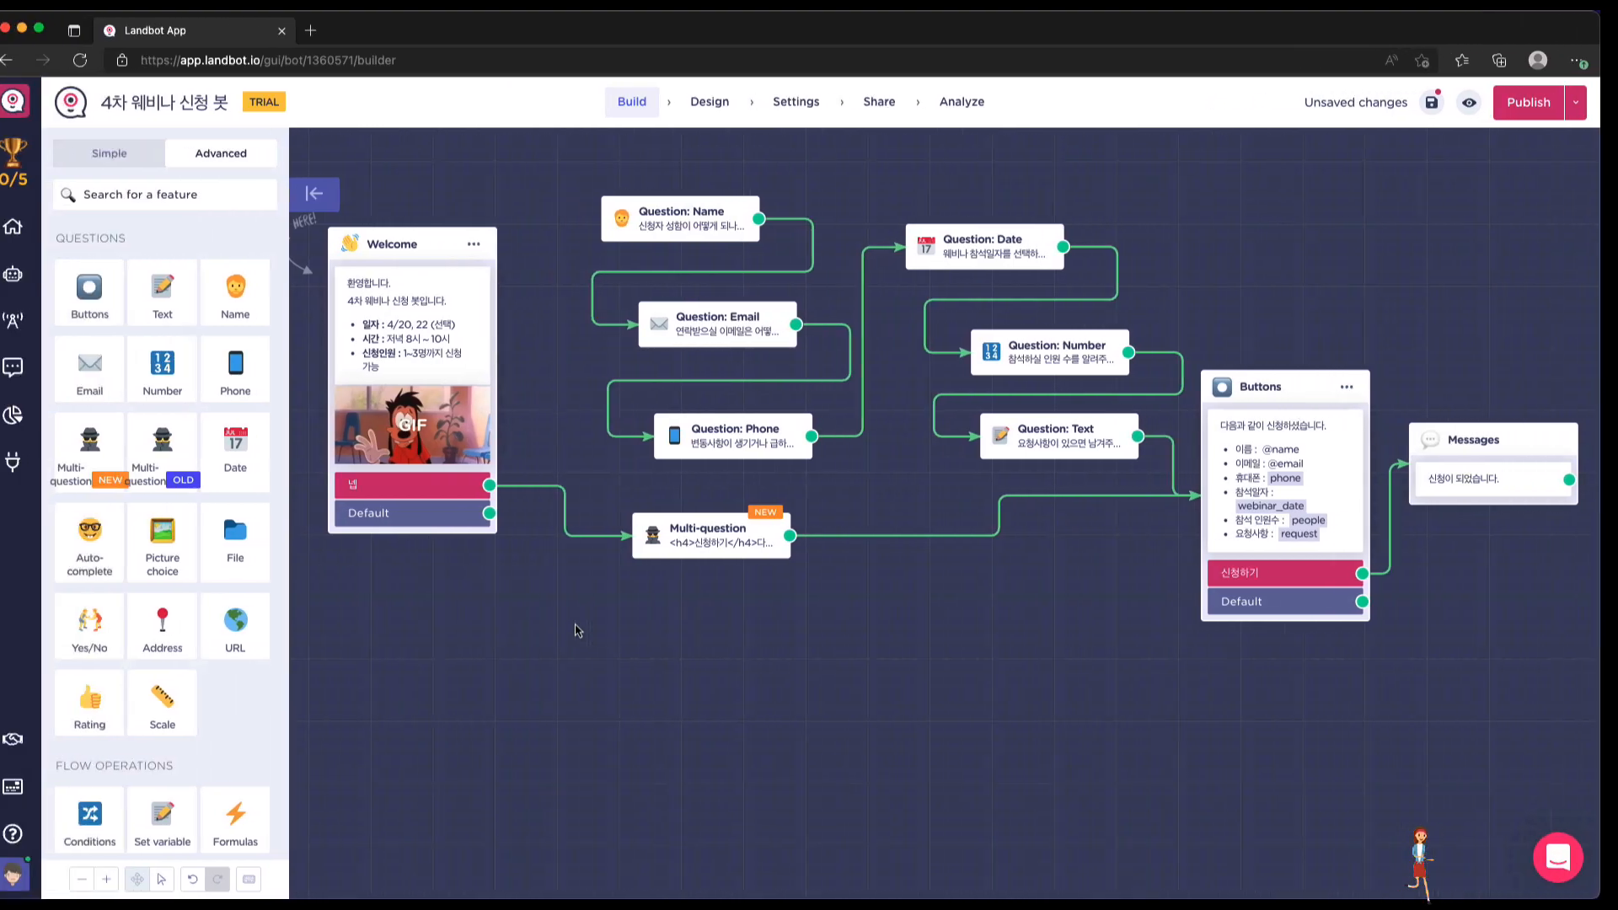
click(717, 536)
Review the 이름, 이메일, 휴대폰, 참석일자, 참석 인원수 and 요청사항 fields in the Multi-question preview
double_click(717, 536)
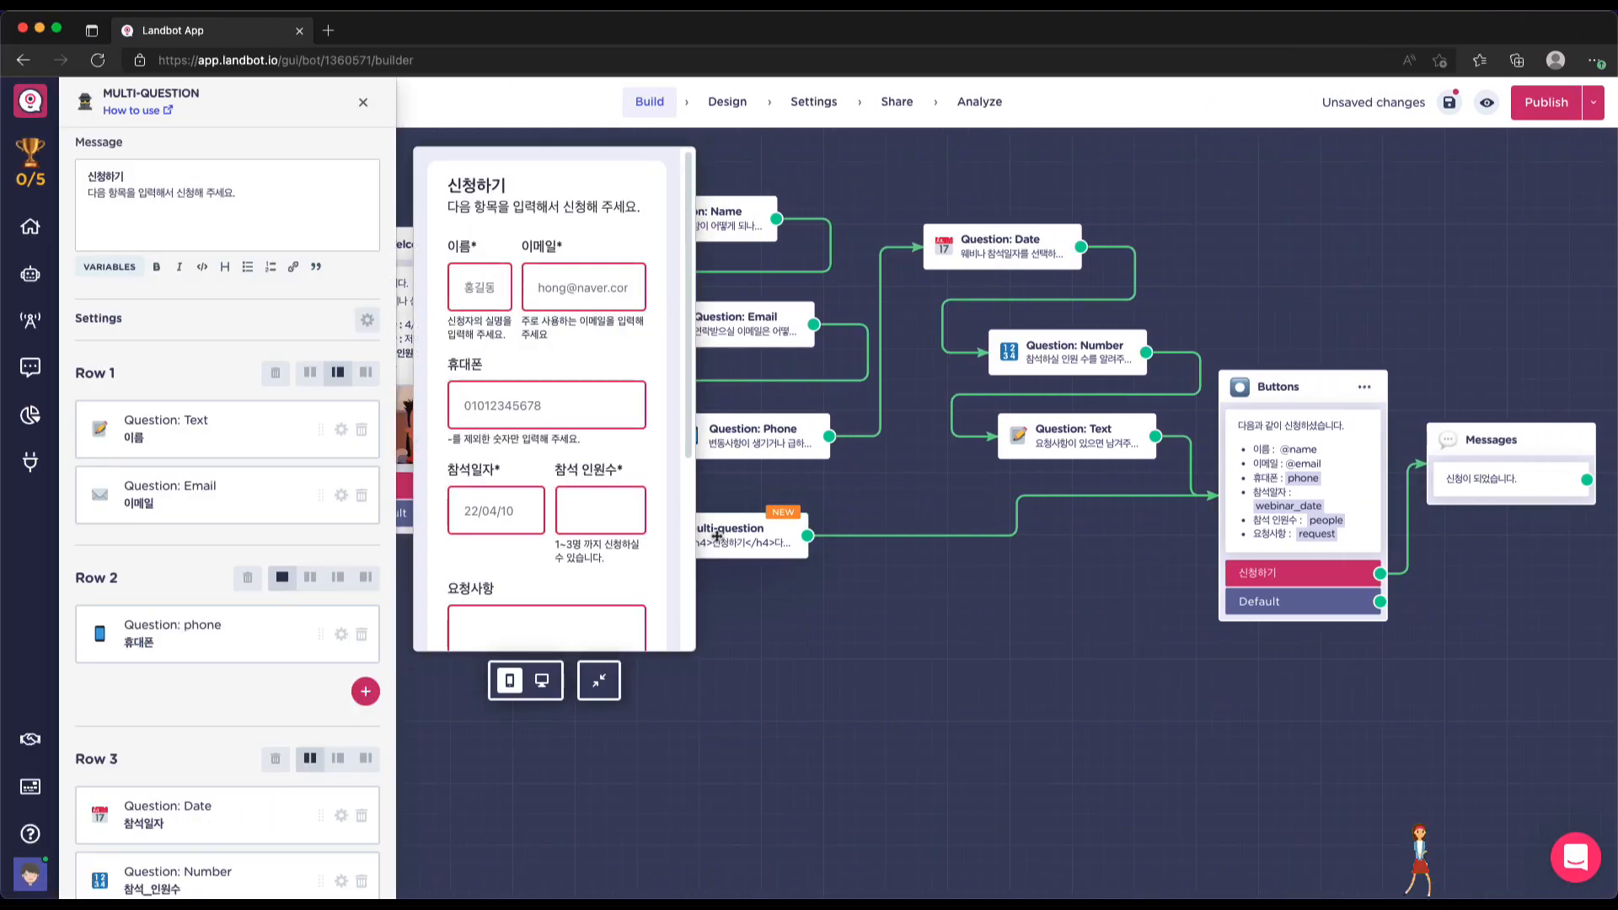
scroll(646, 510, down, 3)
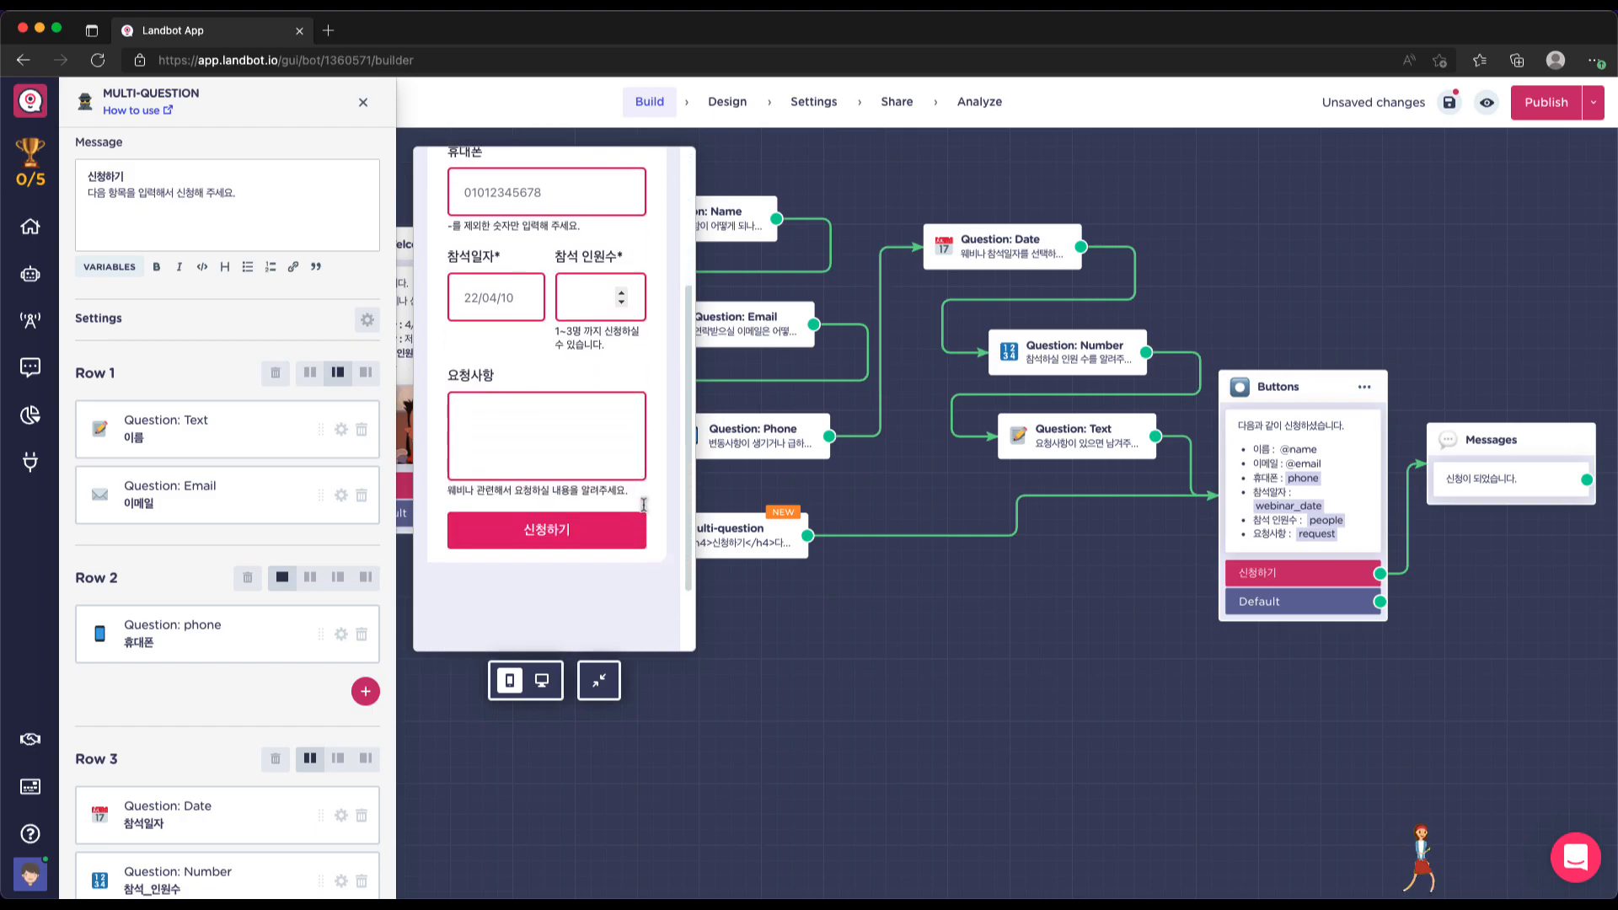
scroll(646, 511, up, 3)
scroll(646, 511, up, 1)
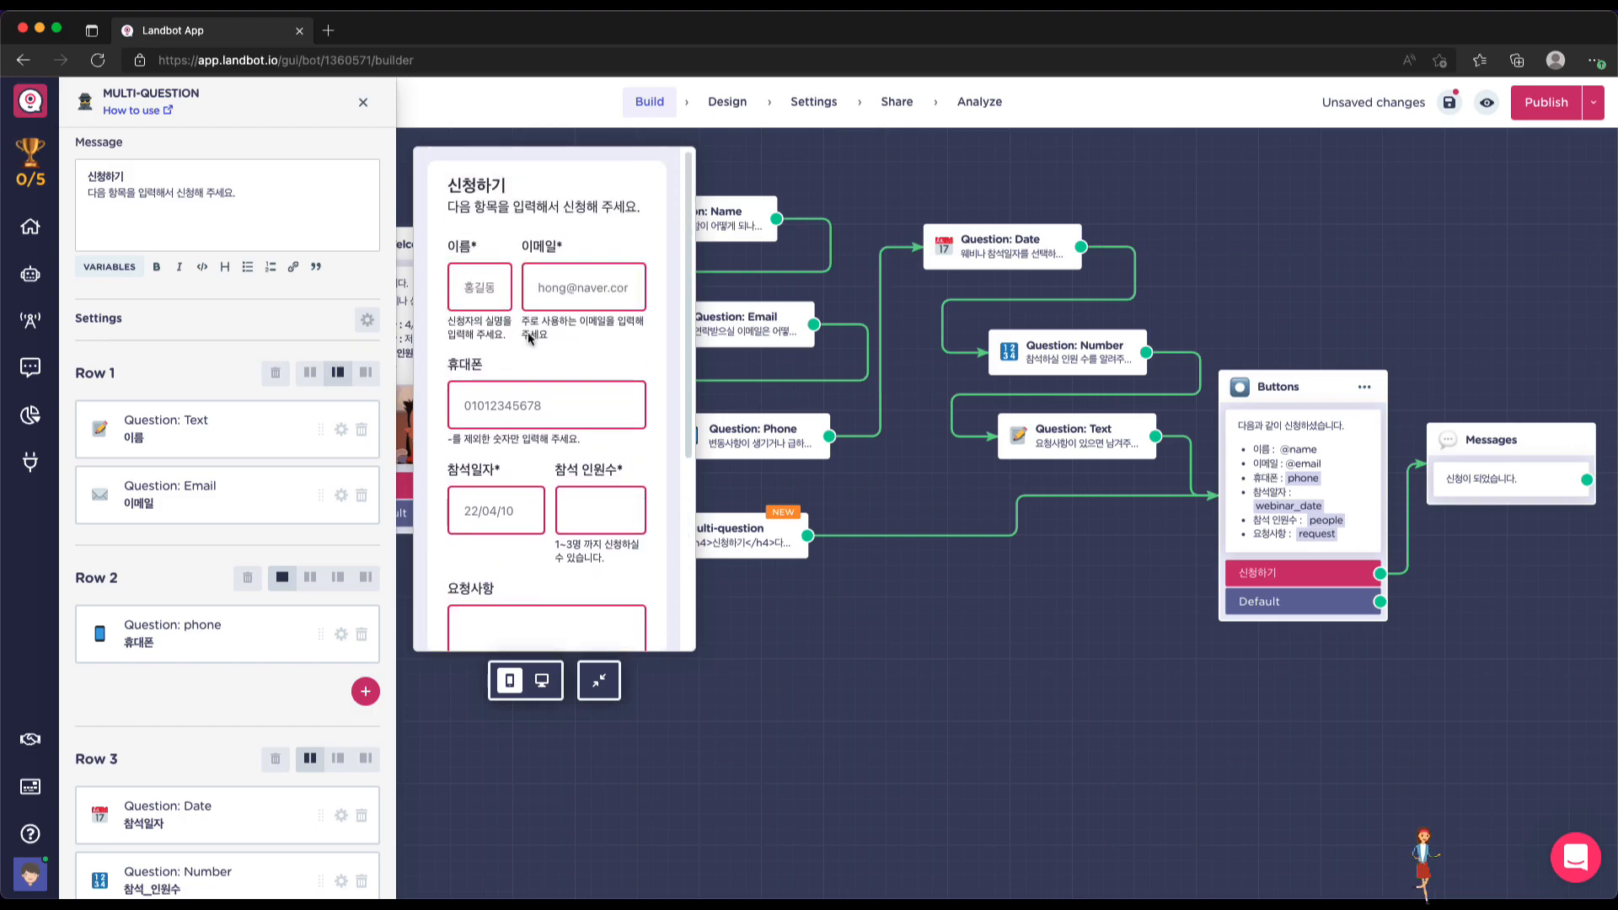
click(363, 101)
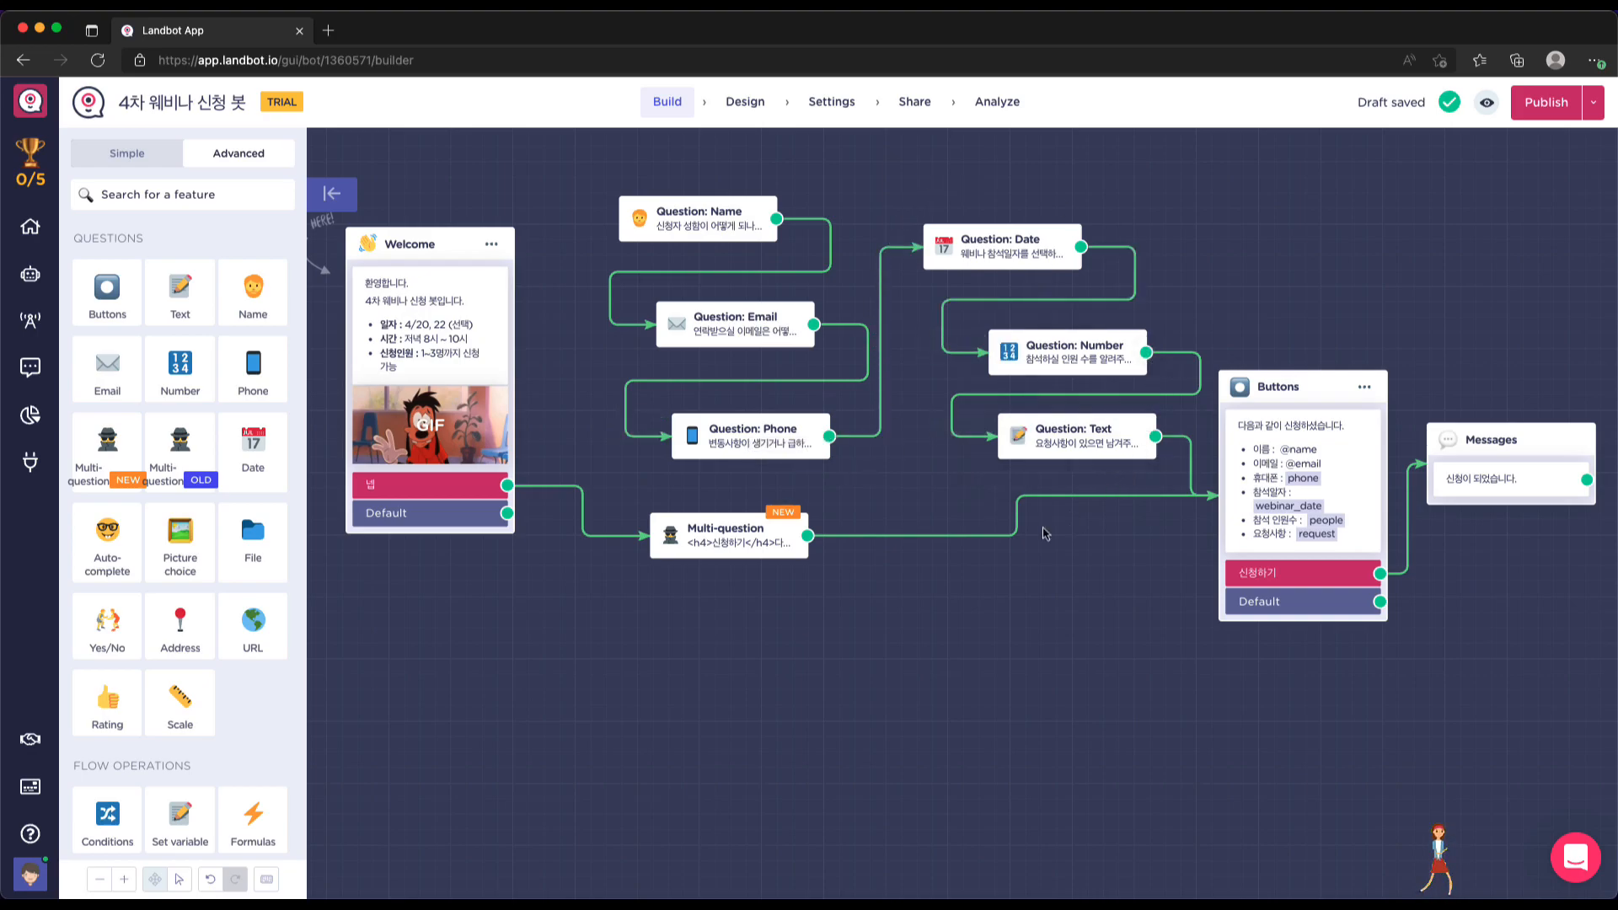
click(745, 541)
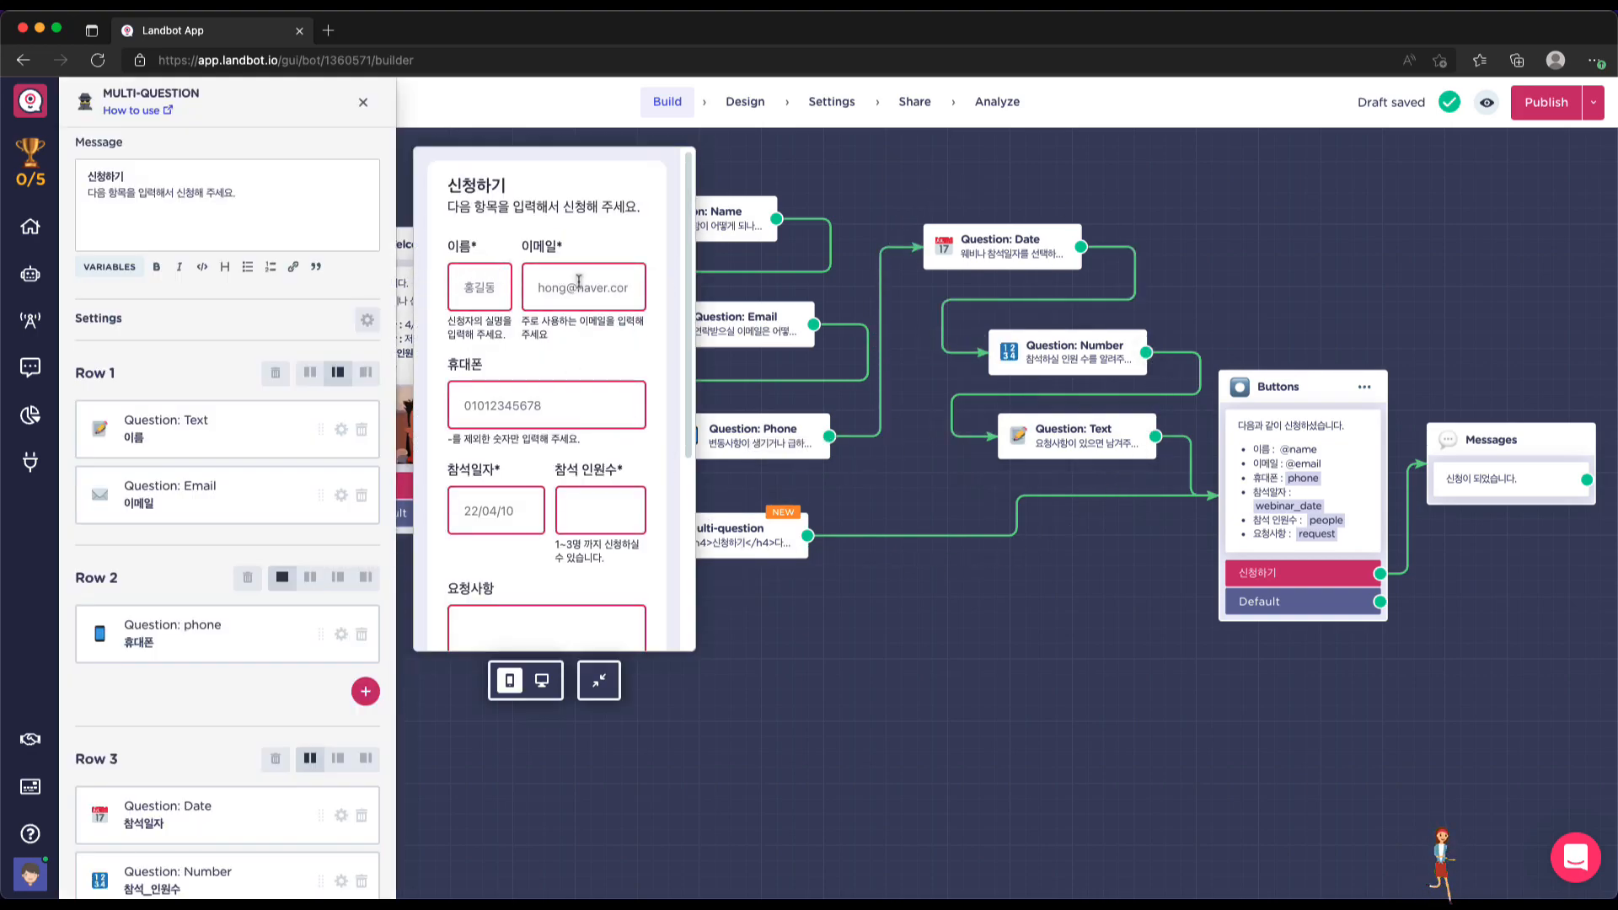
scroll(596, 437, down, 4)
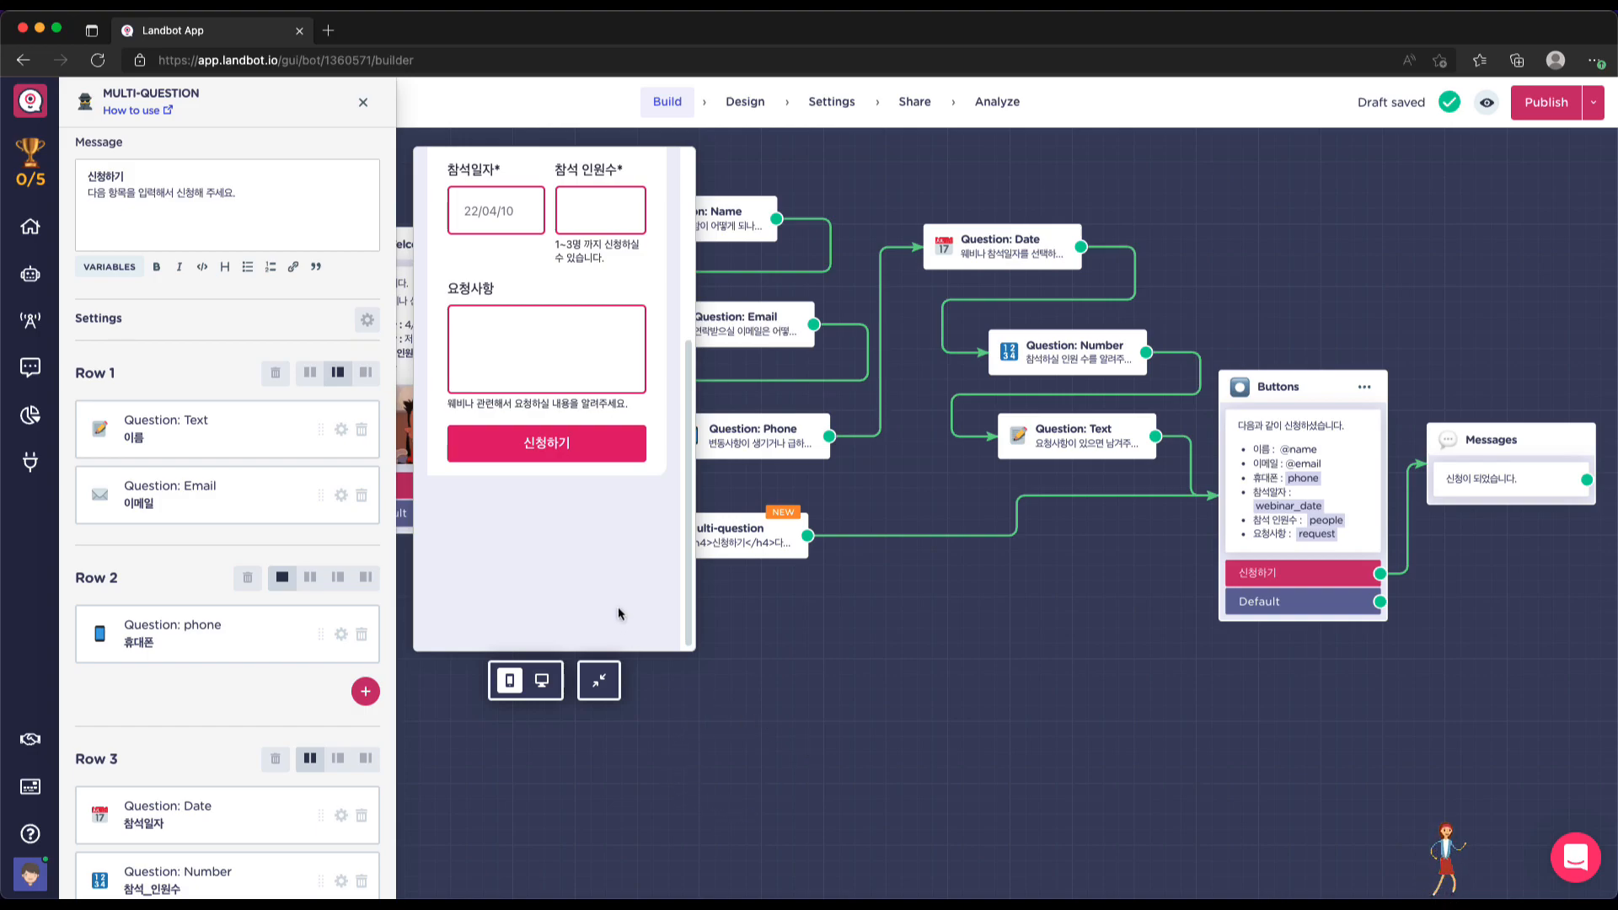
scroll(586, 605, up, 3)
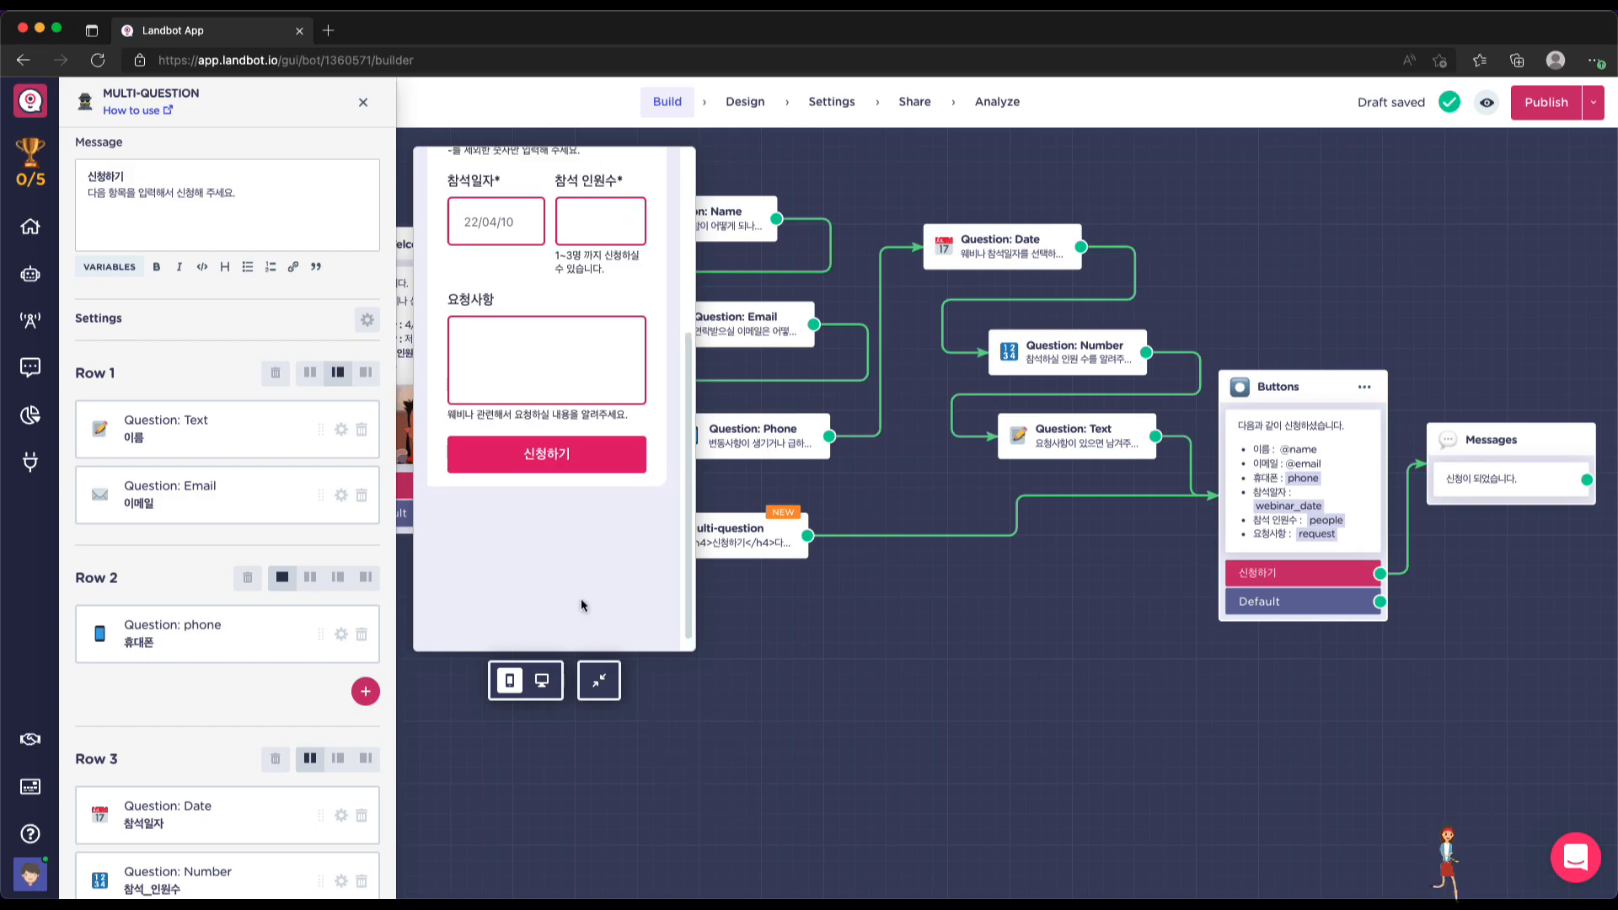
scroll(582, 605, up, 2)
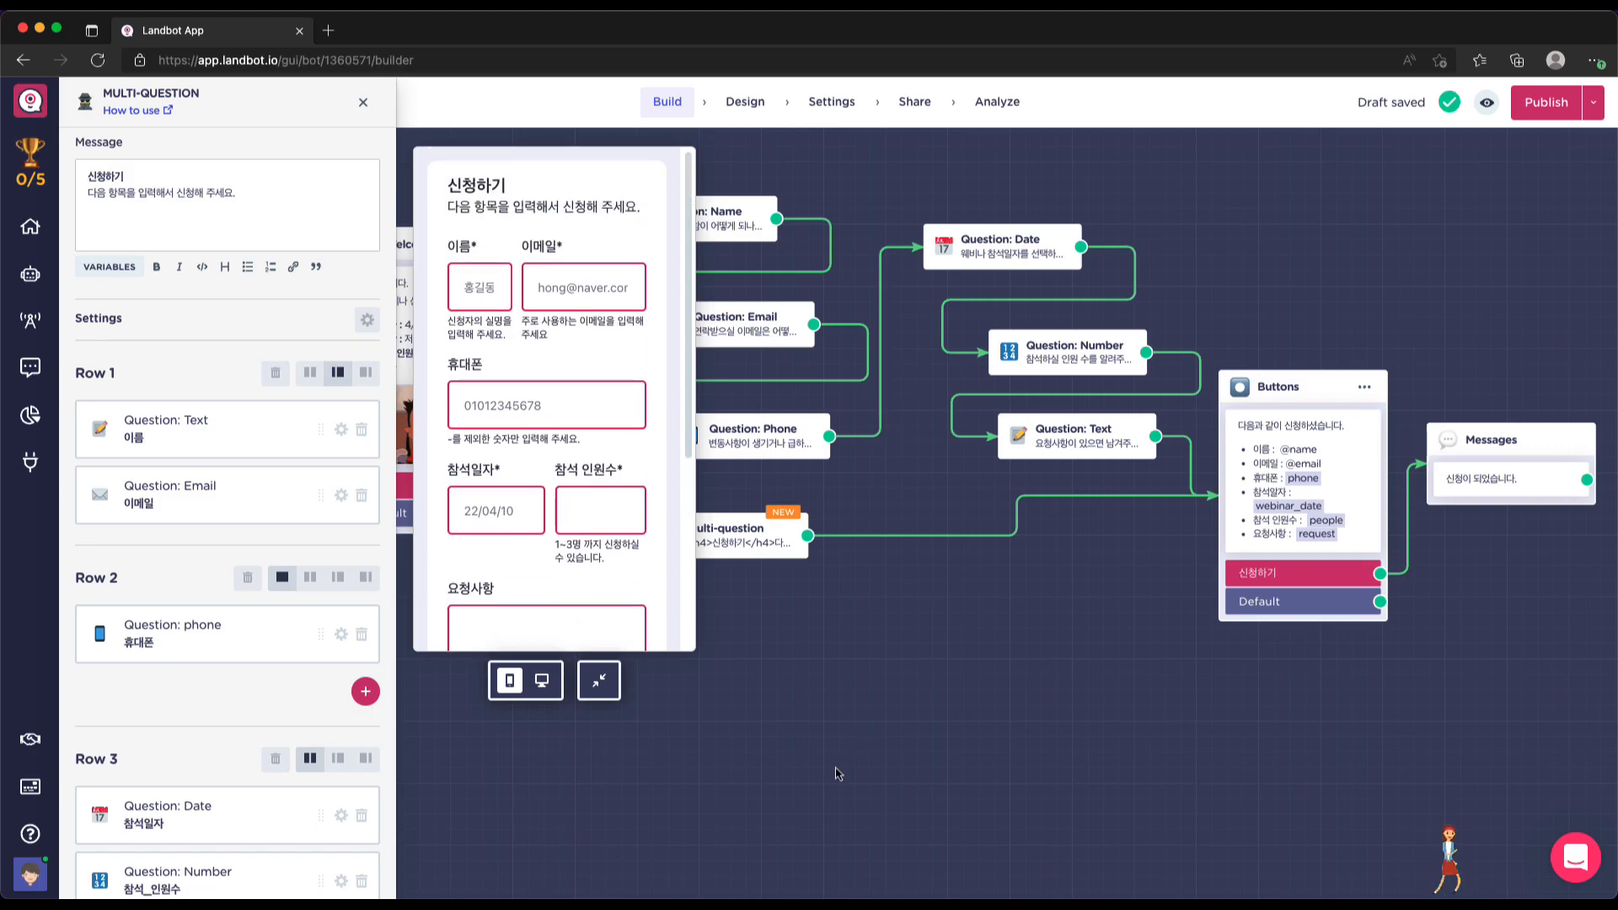
click(363, 102)
Try the name input in the Question: Name block's preview
click(692, 229)
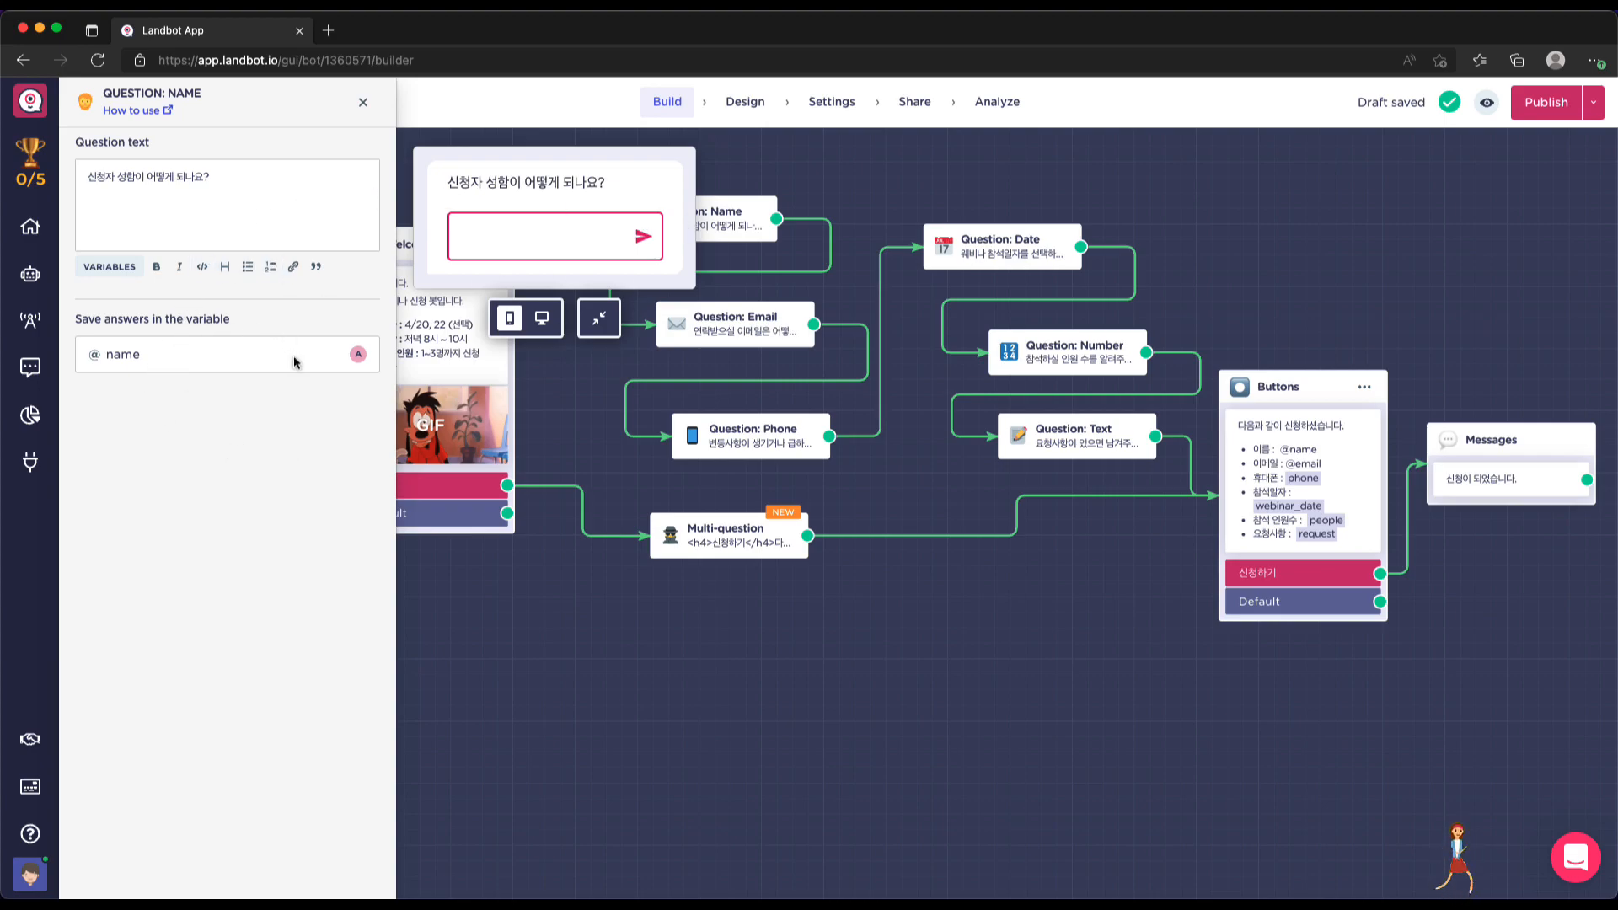
scroll(639, 493, up, 1)
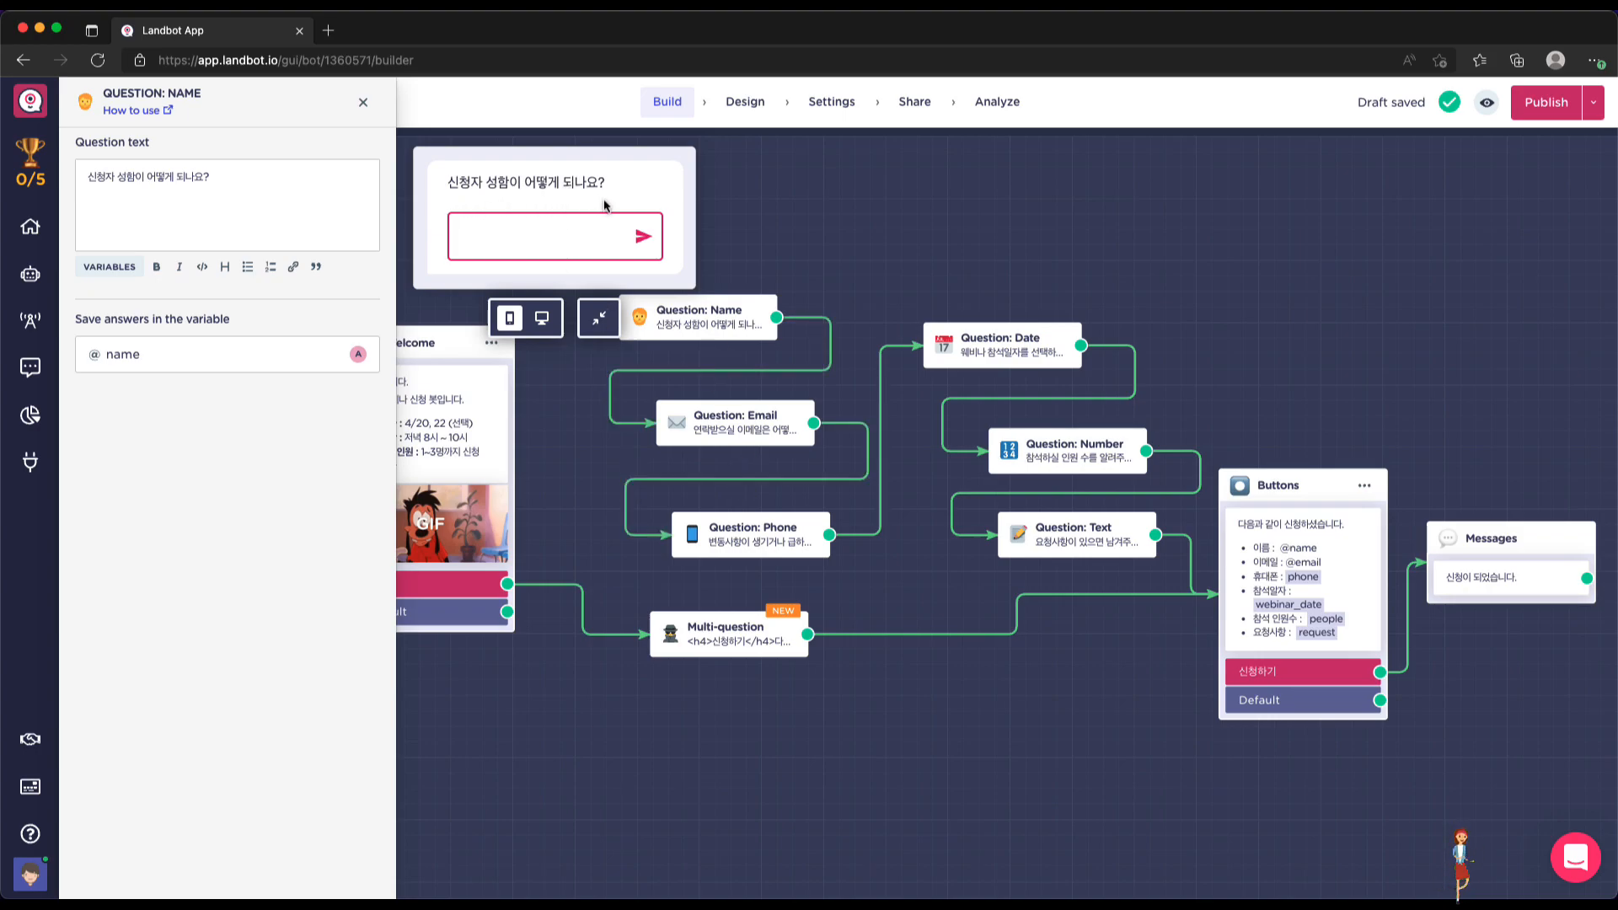
click(522, 246)
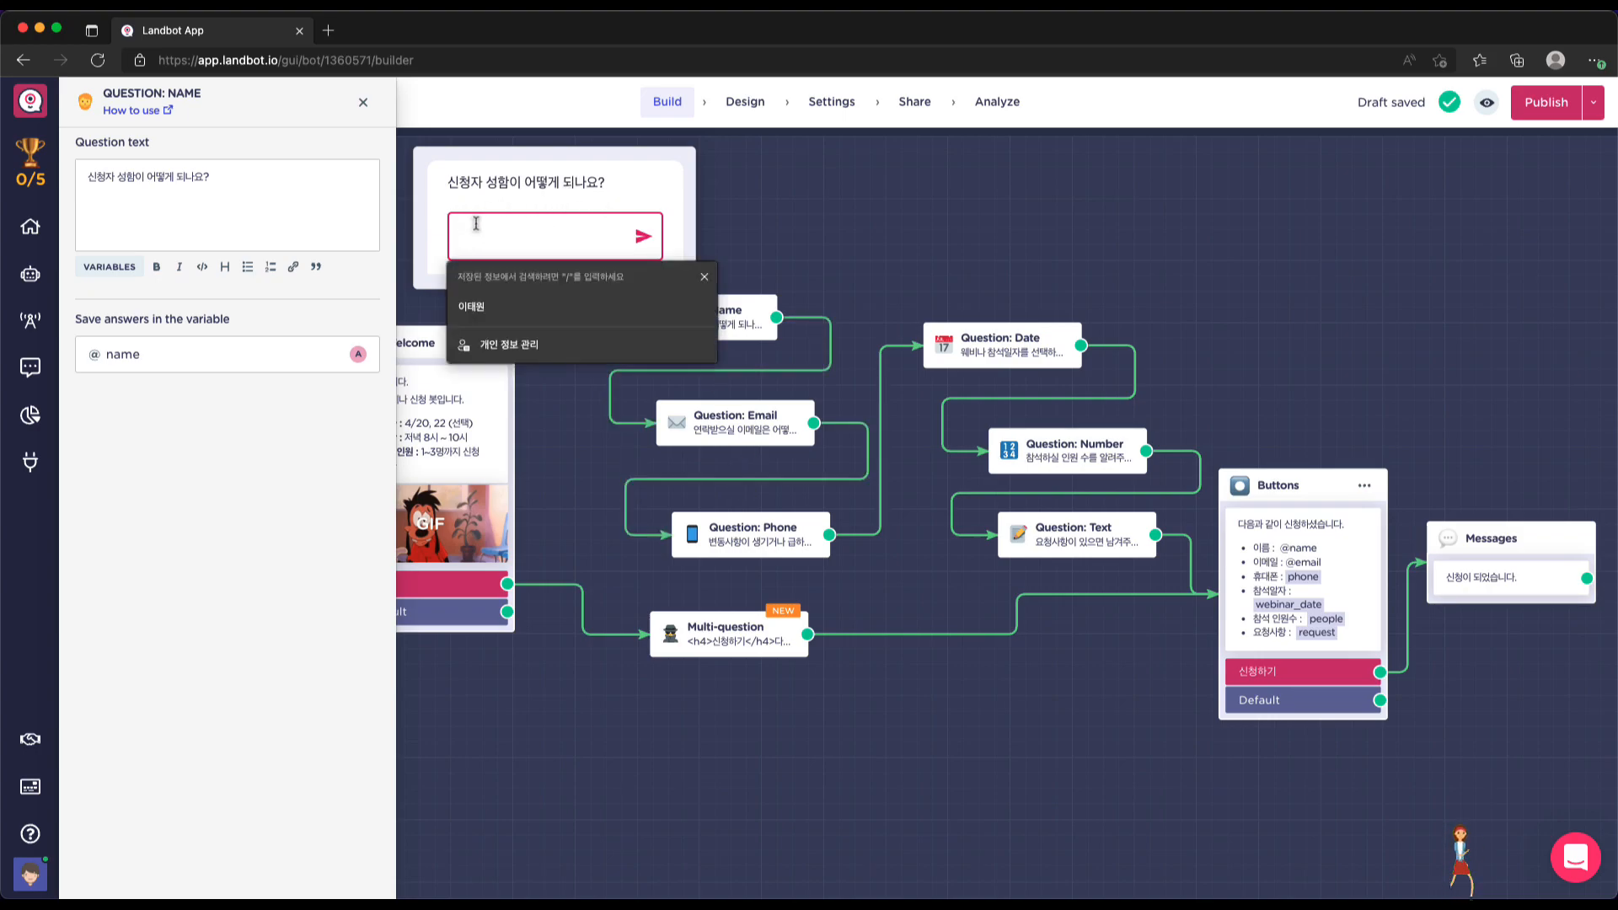
click(637, 195)
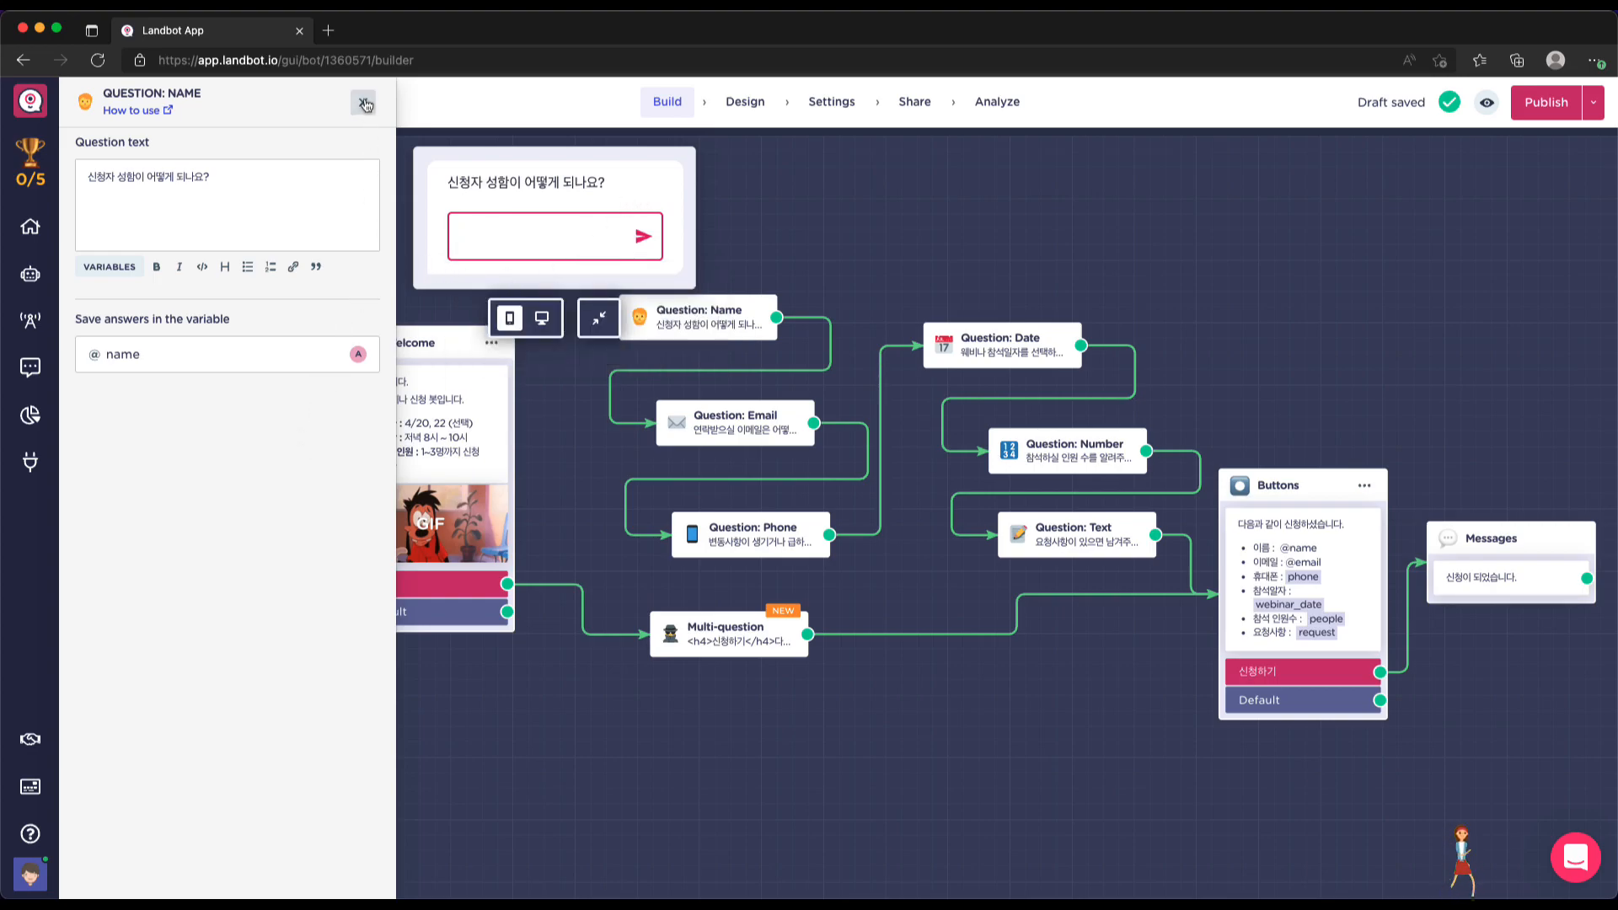
click(362, 105)
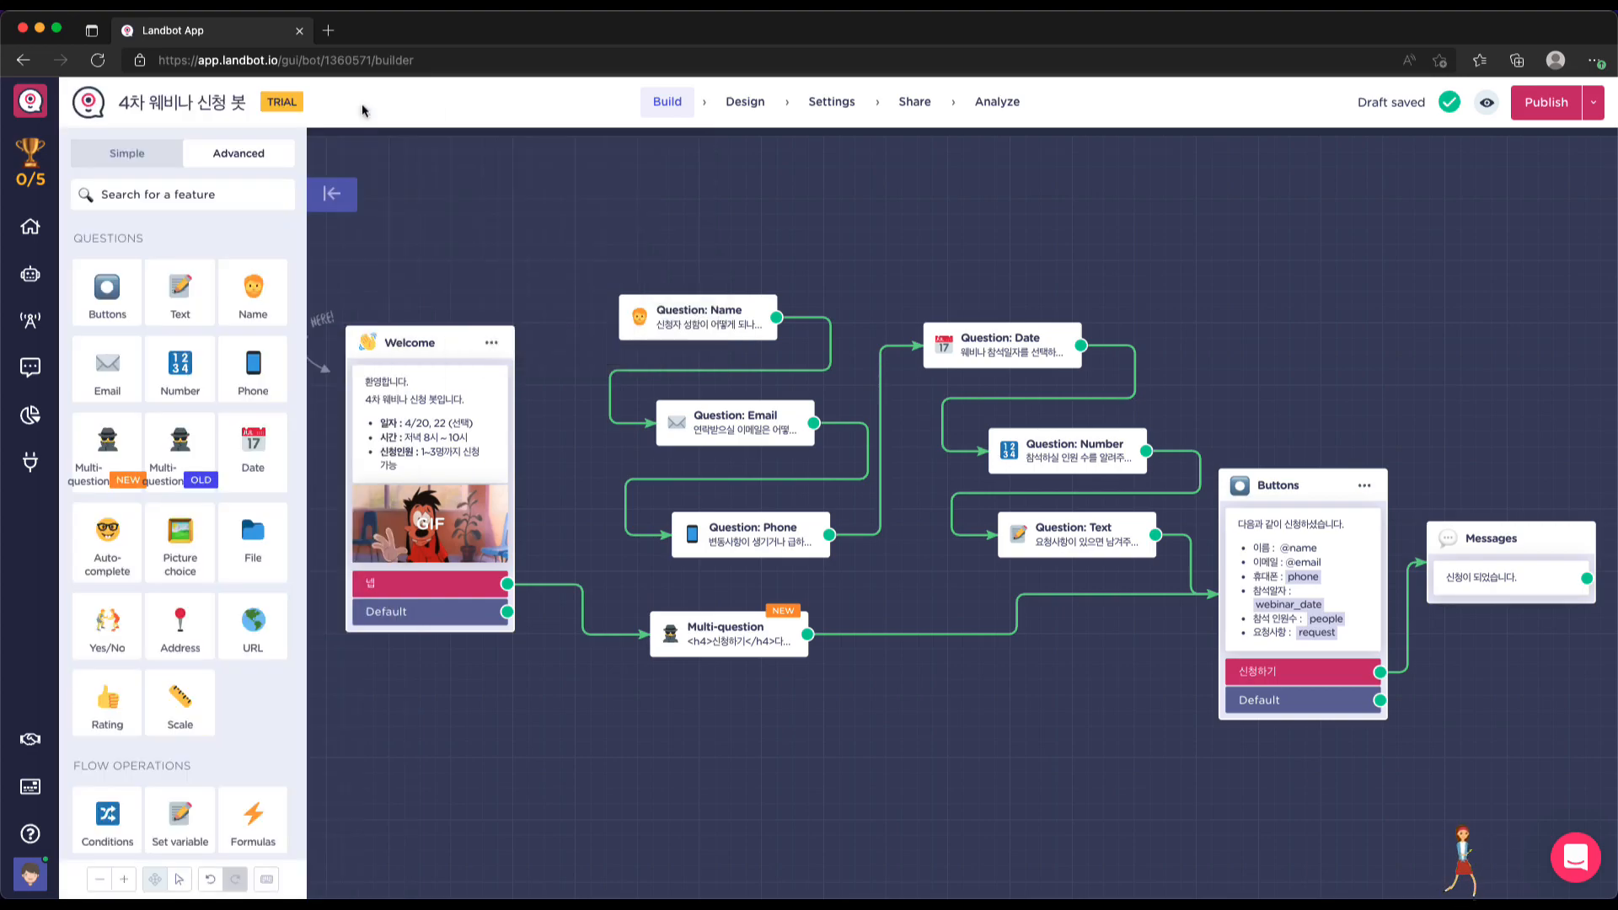
Link the Welcome 넵 reply to Question: Name and open the draft preview
scroll(834, 661, down, 2)
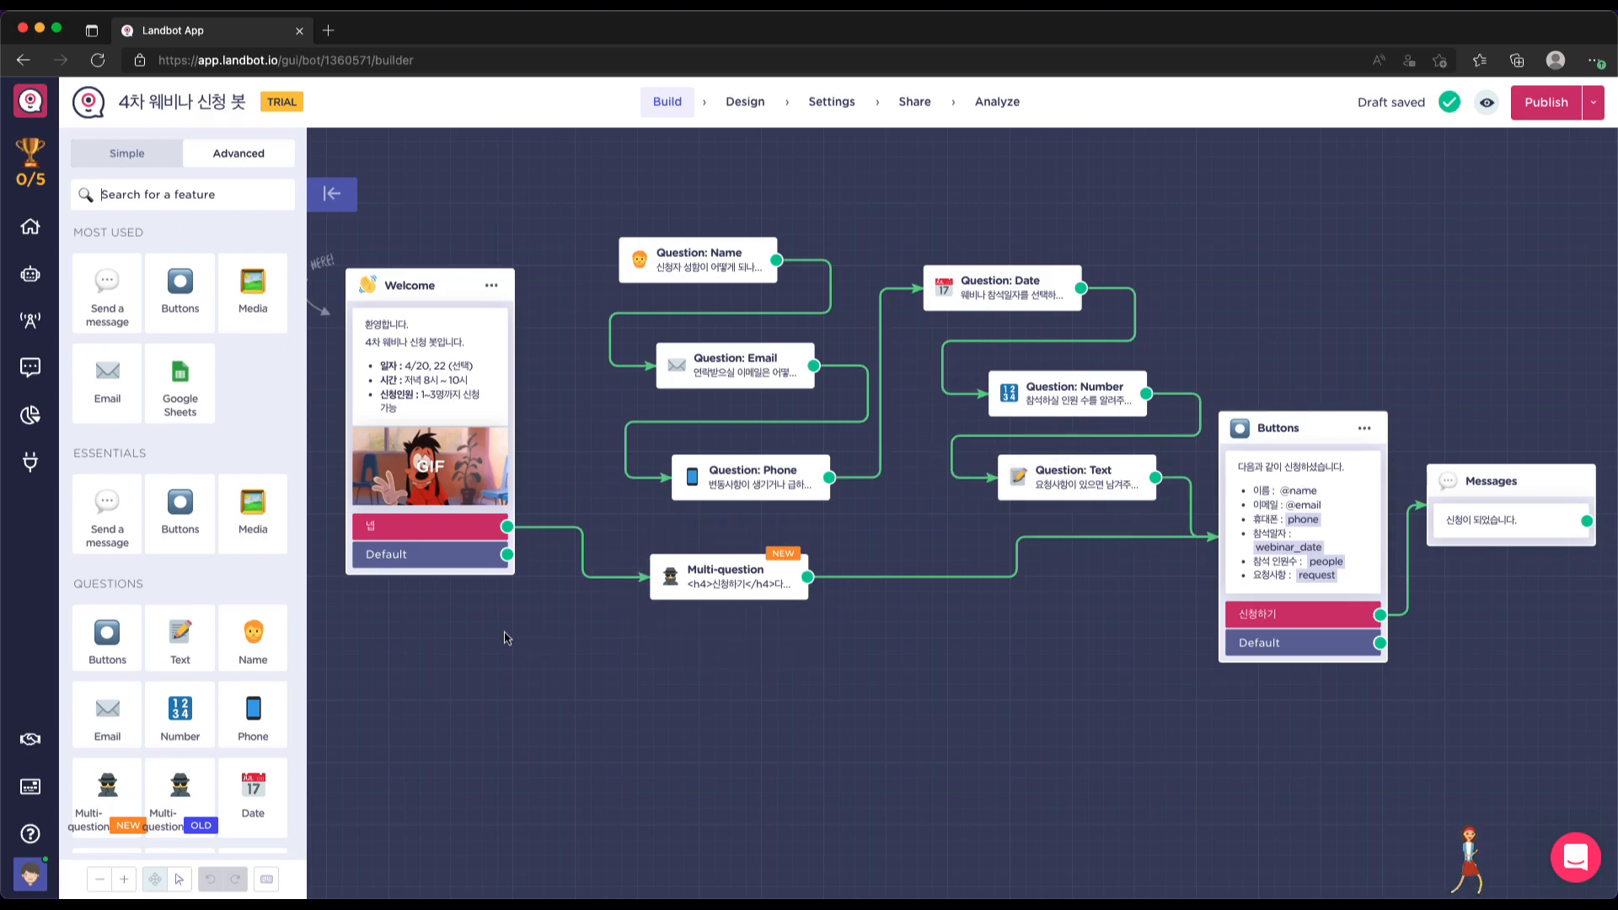
drag(507, 527, 620, 267)
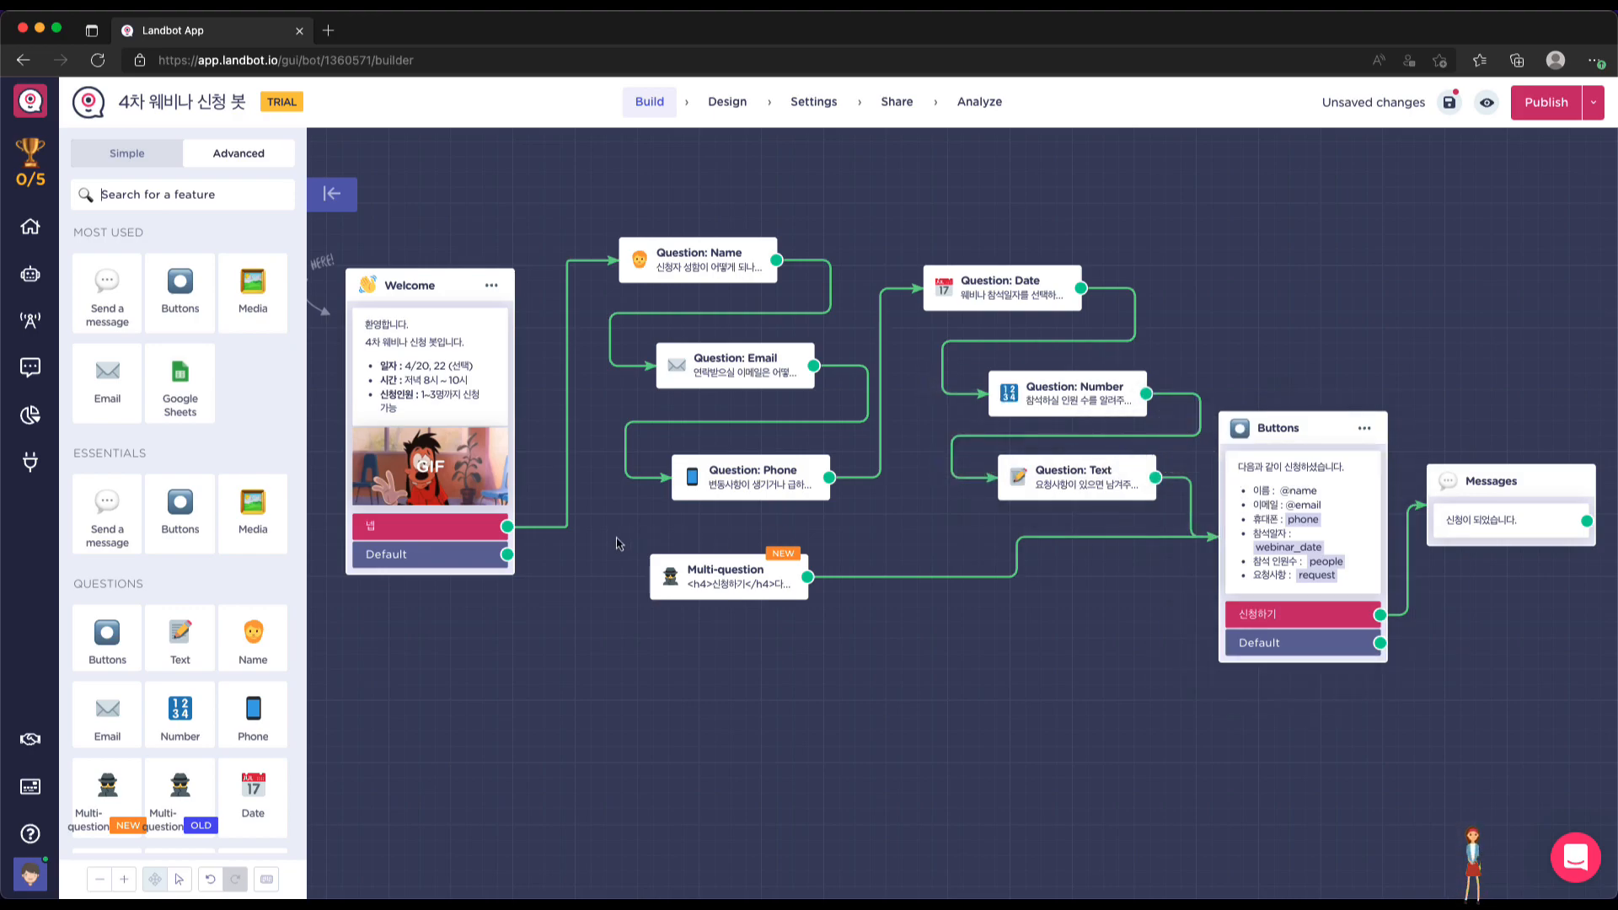
click(1485, 105)
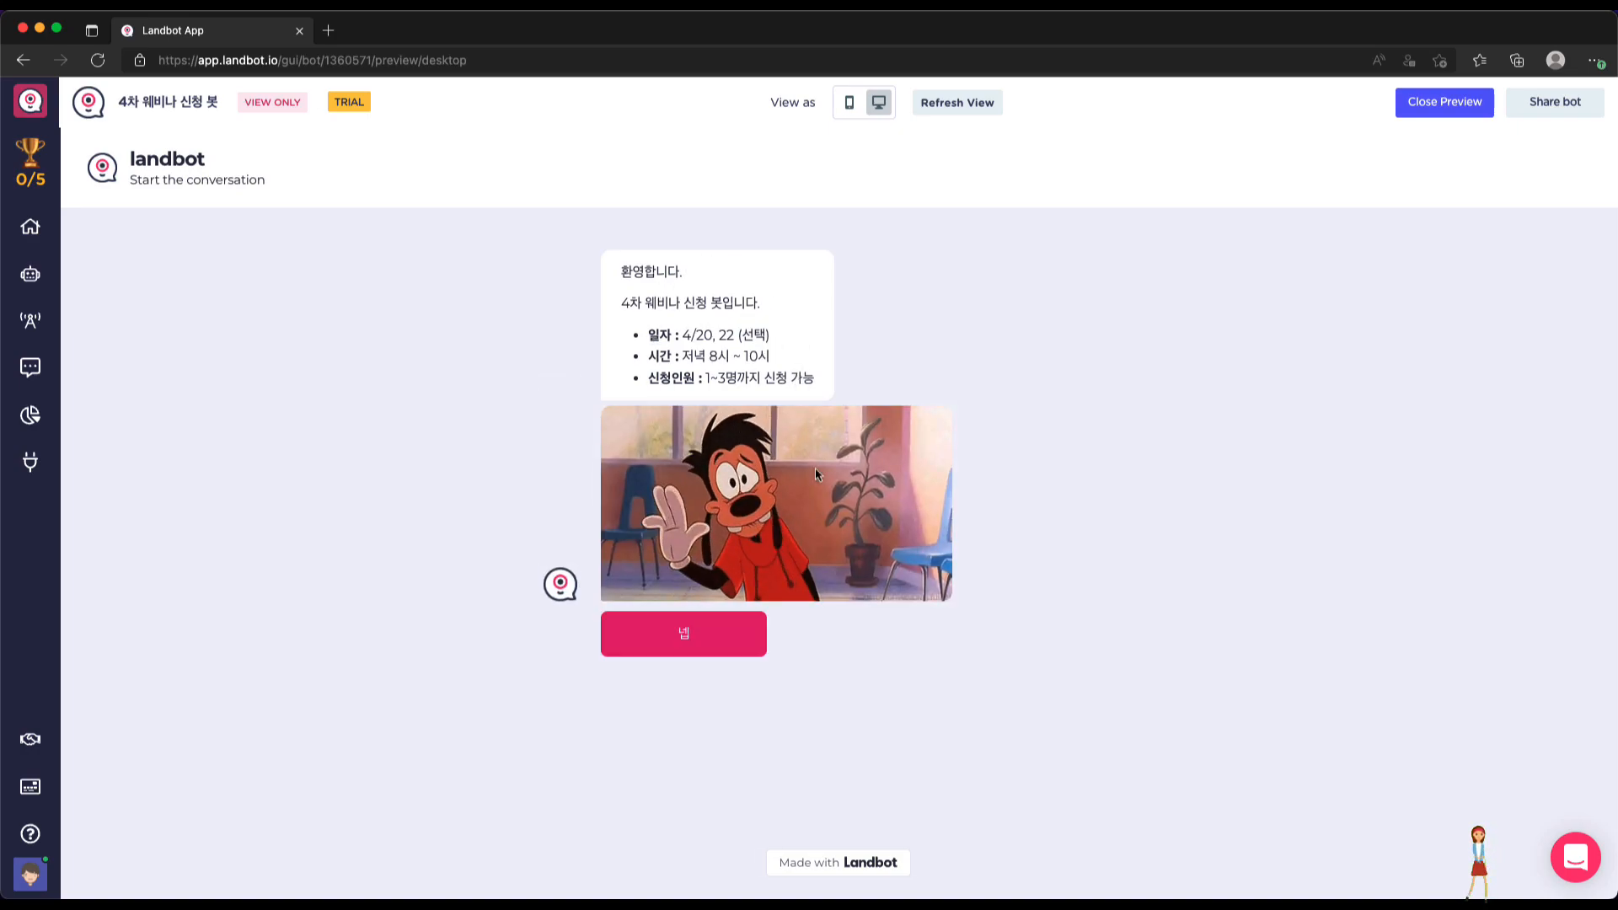
Reply 넵 to the welcome message and send the attendee's name
click(696, 638)
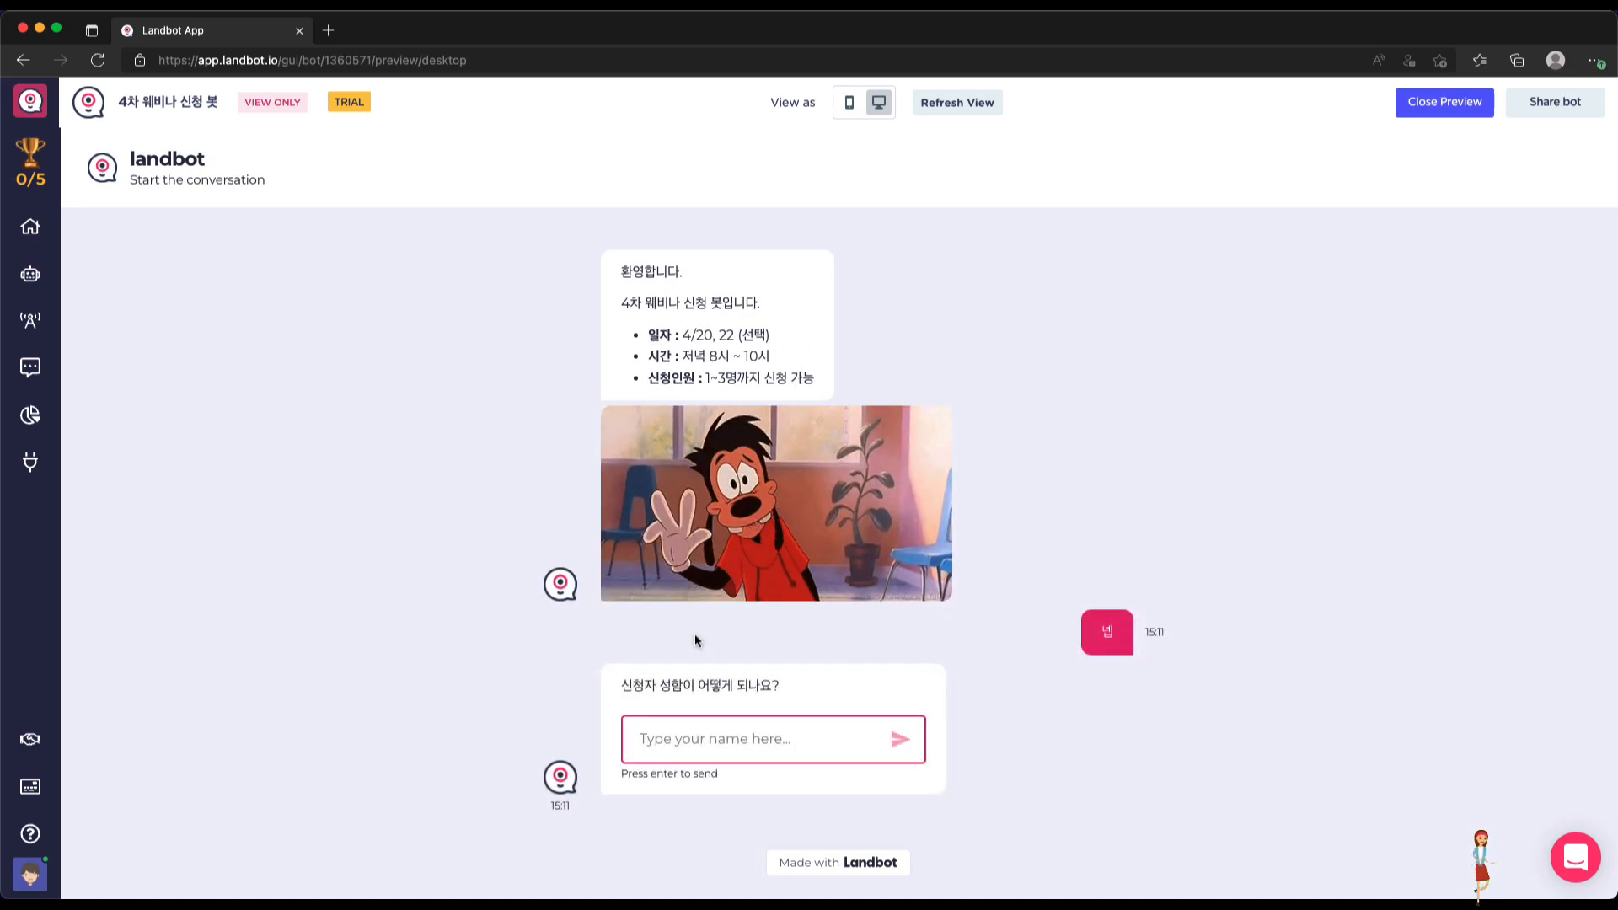
click(732, 722)
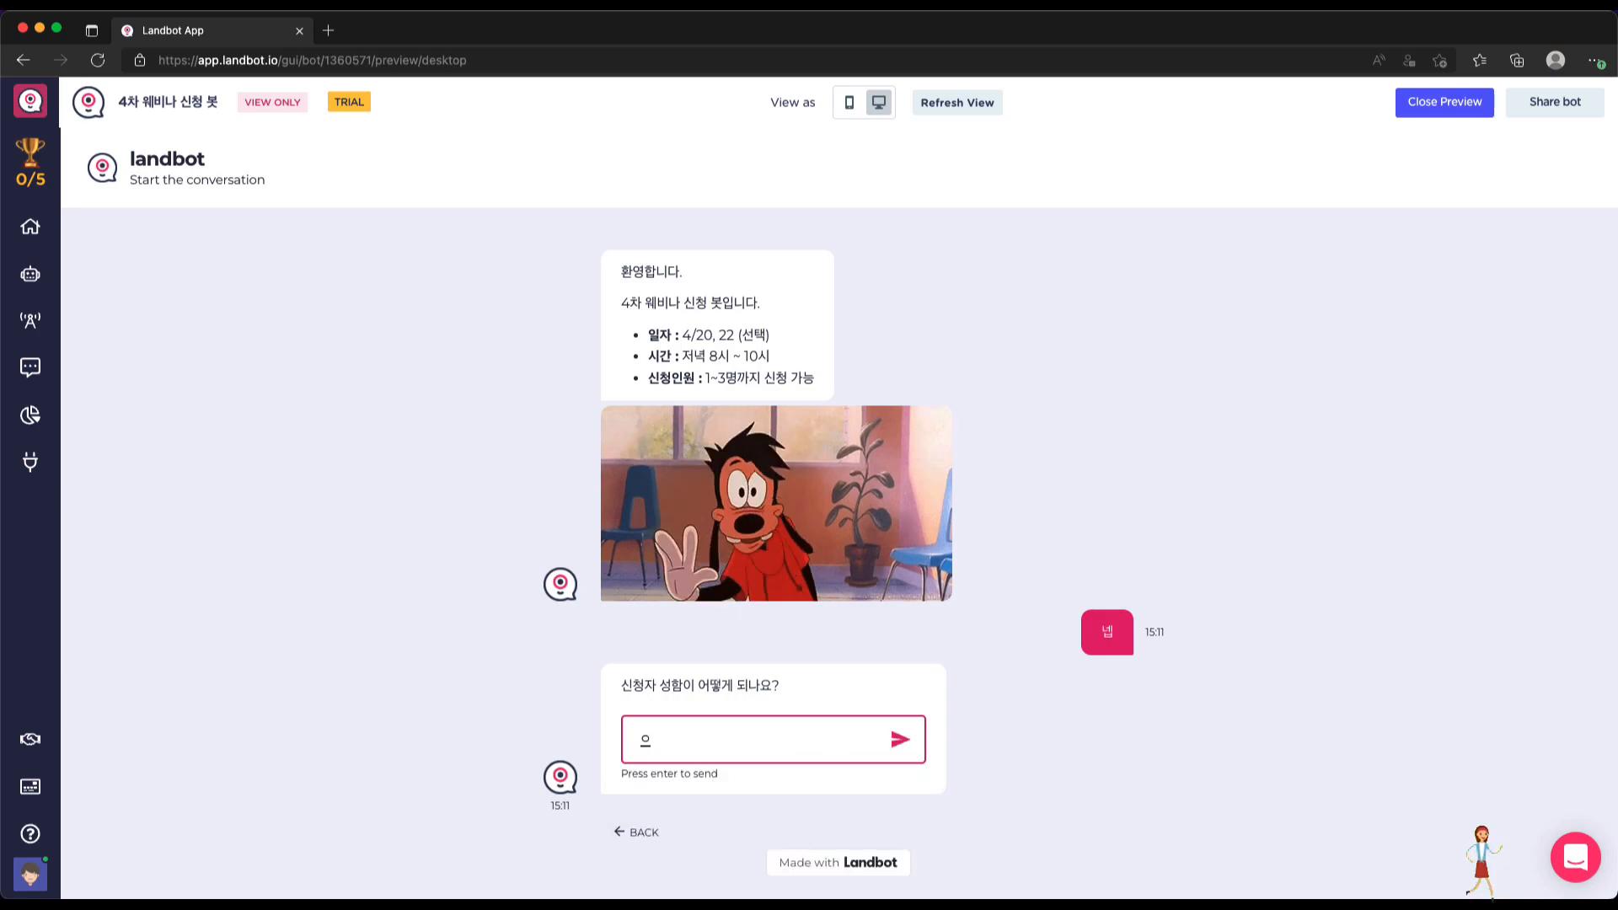
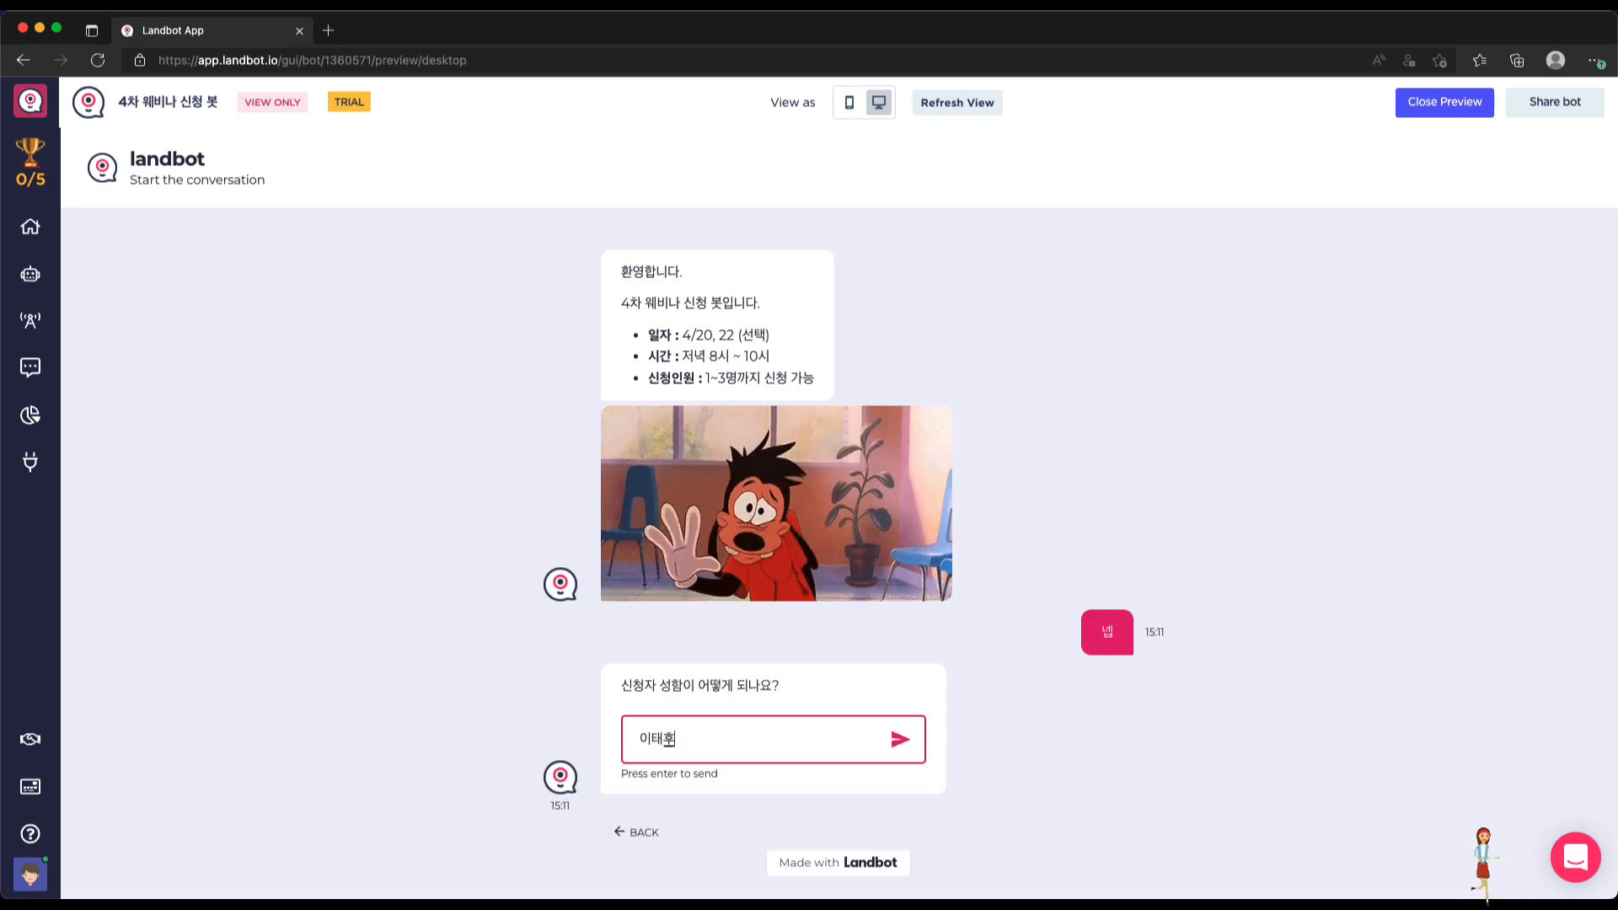
key(Return)
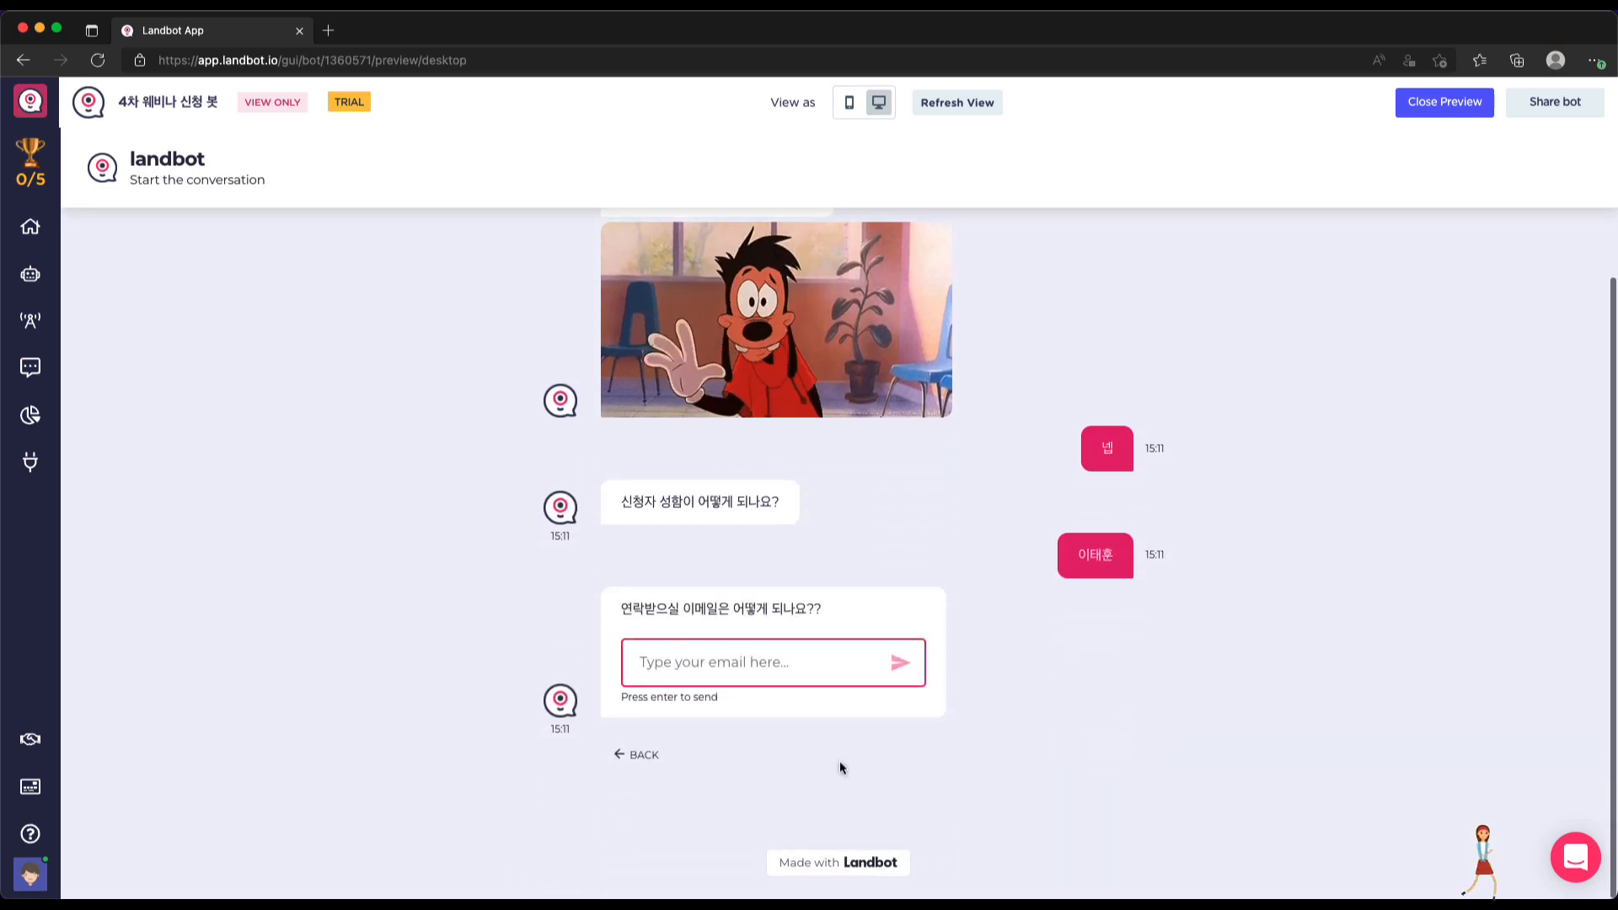
Send the attendee's email address and phone number as the next answers
click(784, 668)
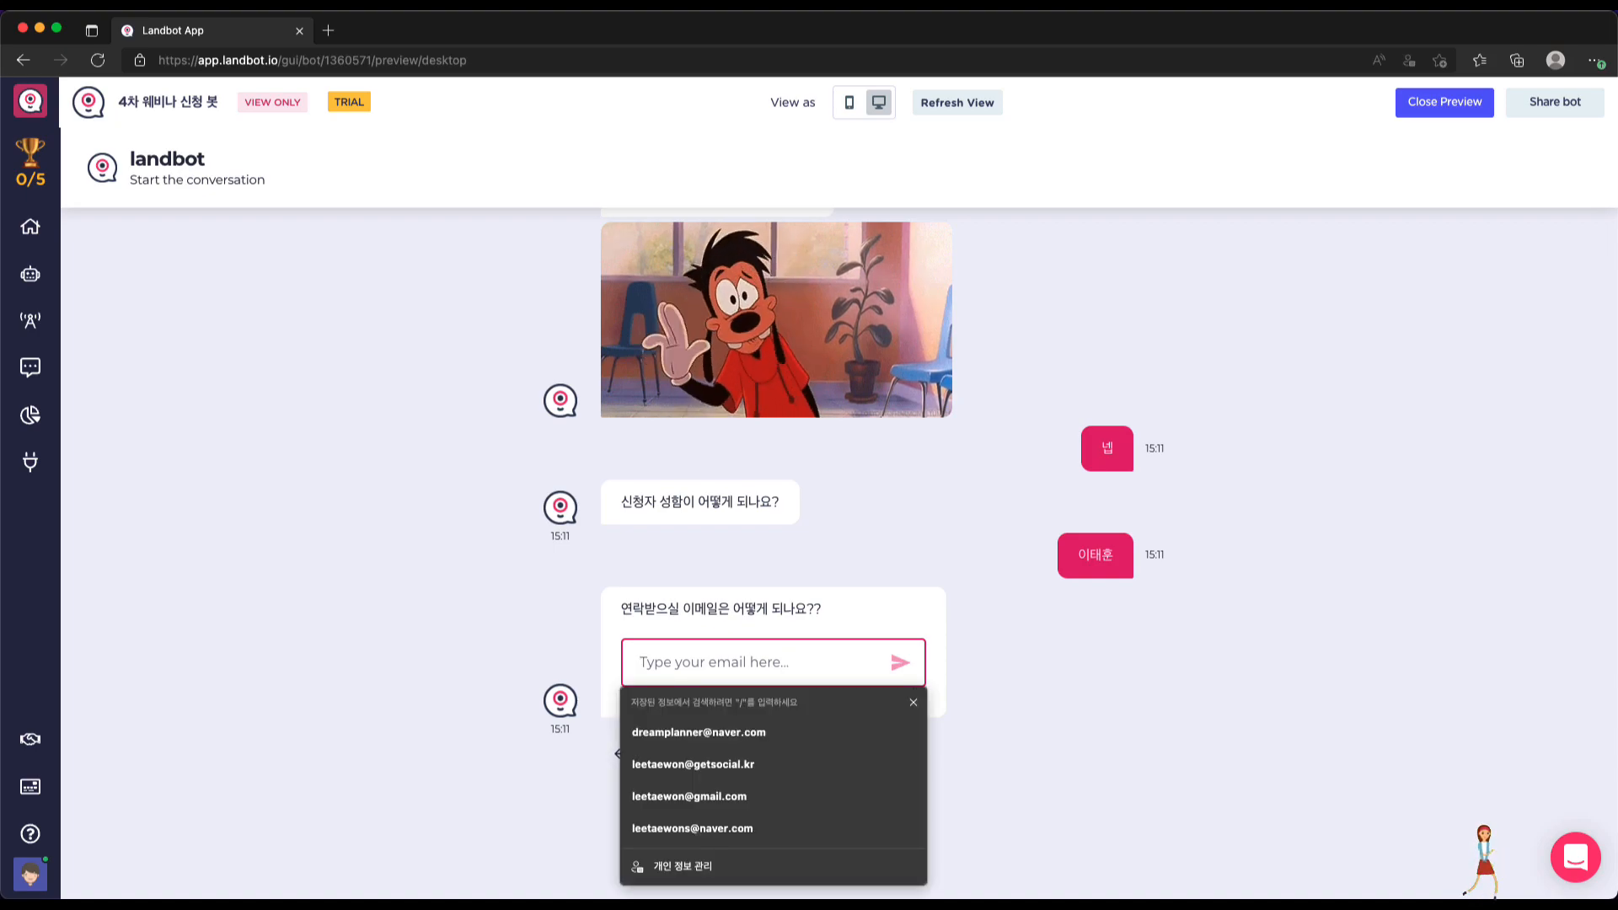
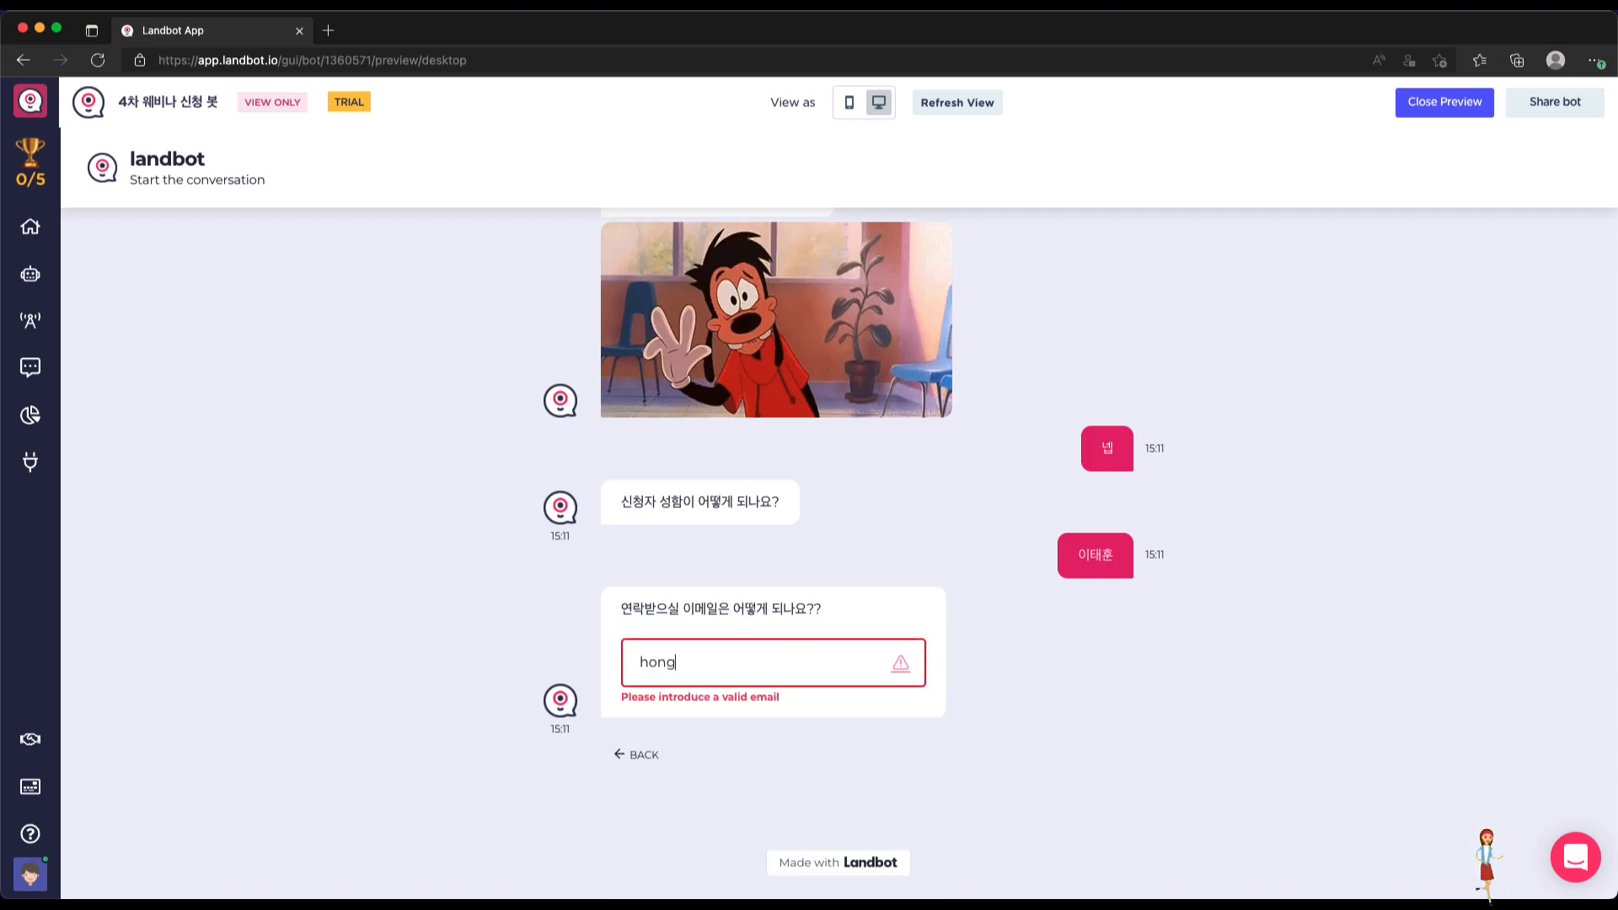
key(Return)
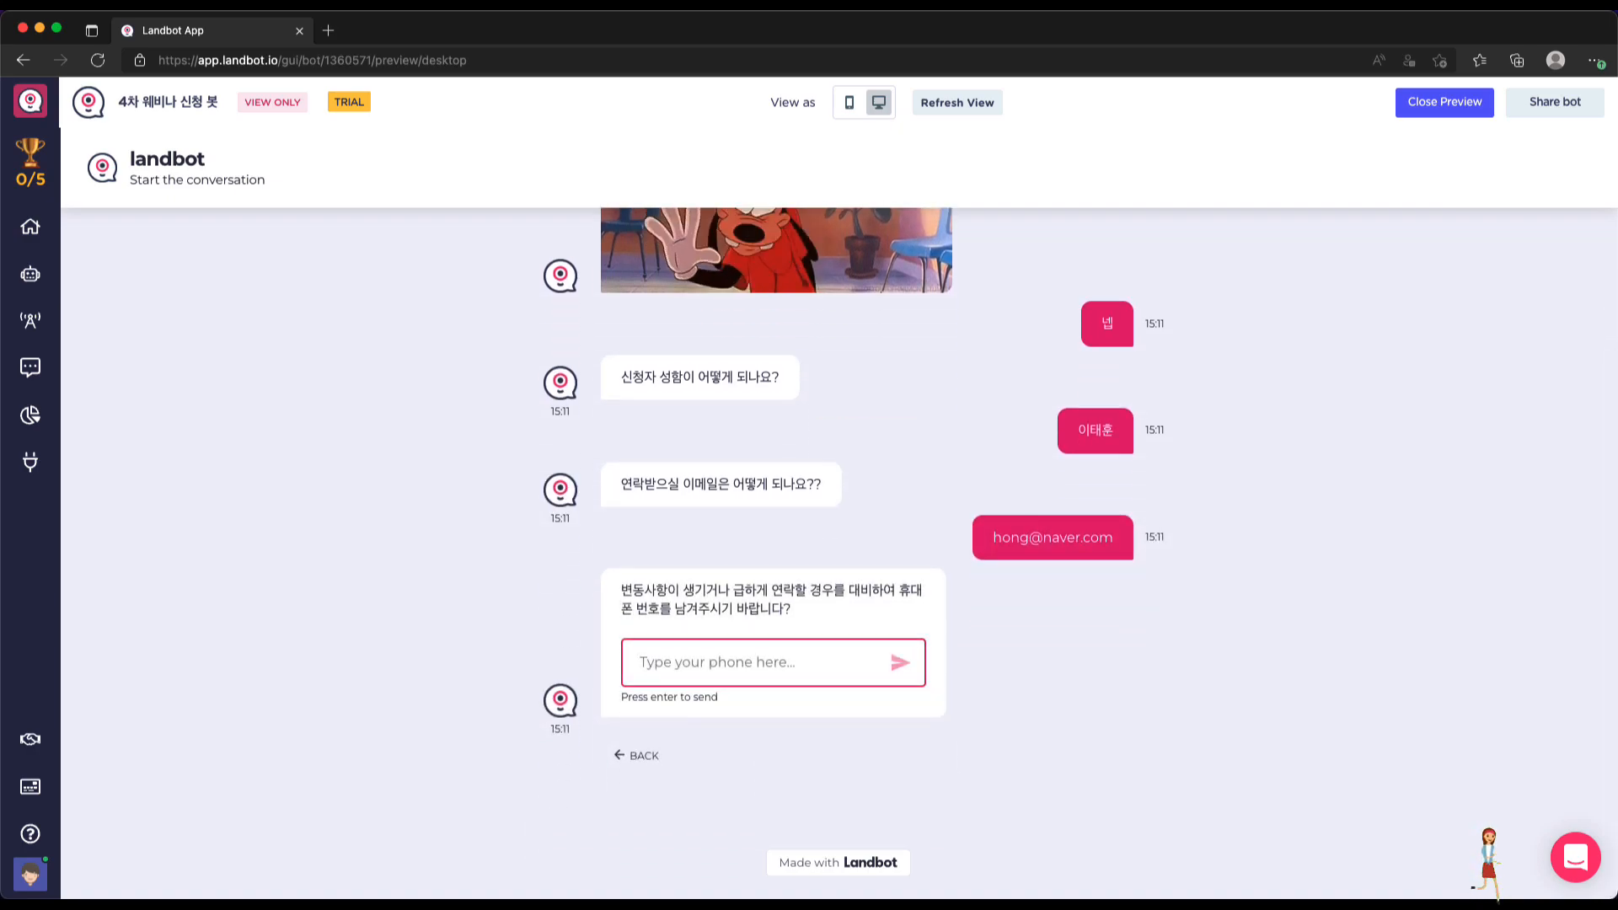
click(723, 668)
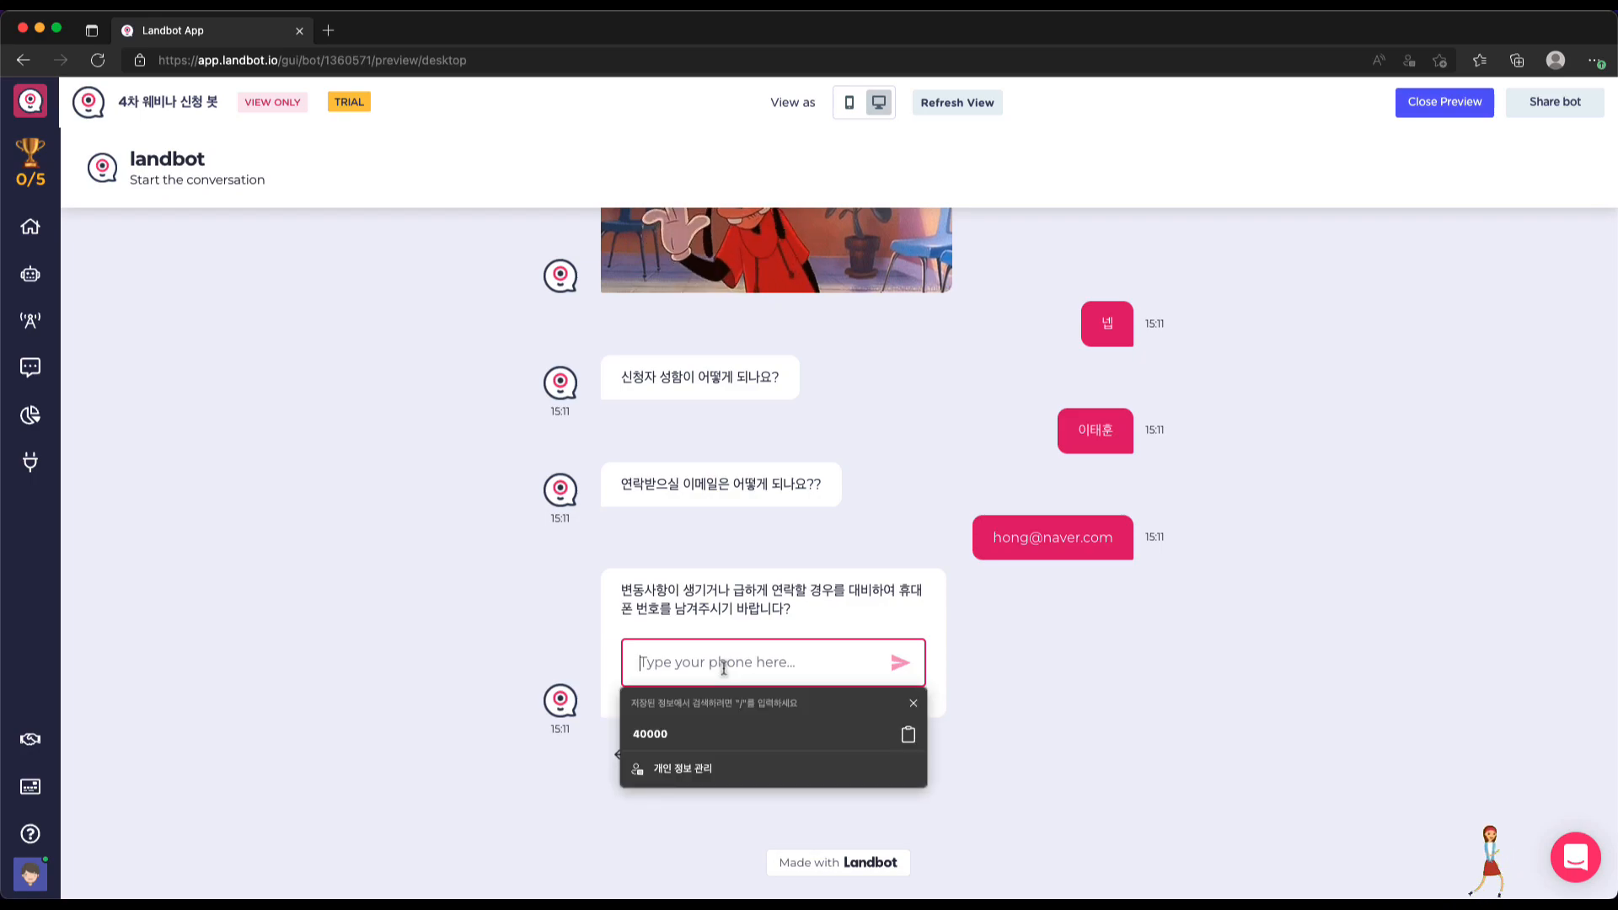
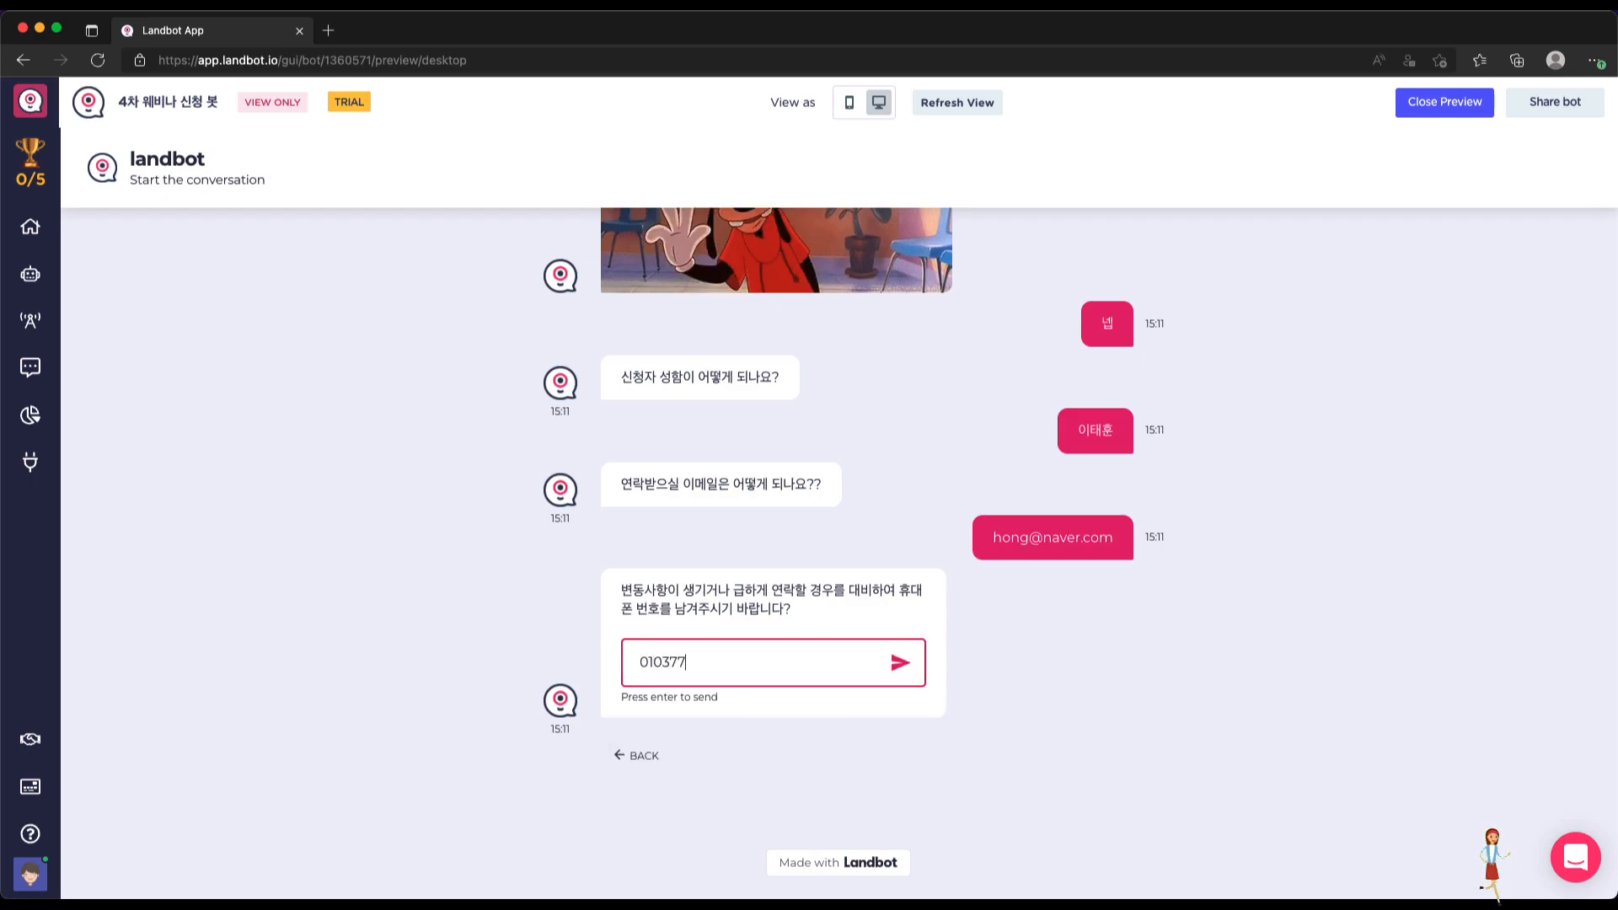
key(Return)
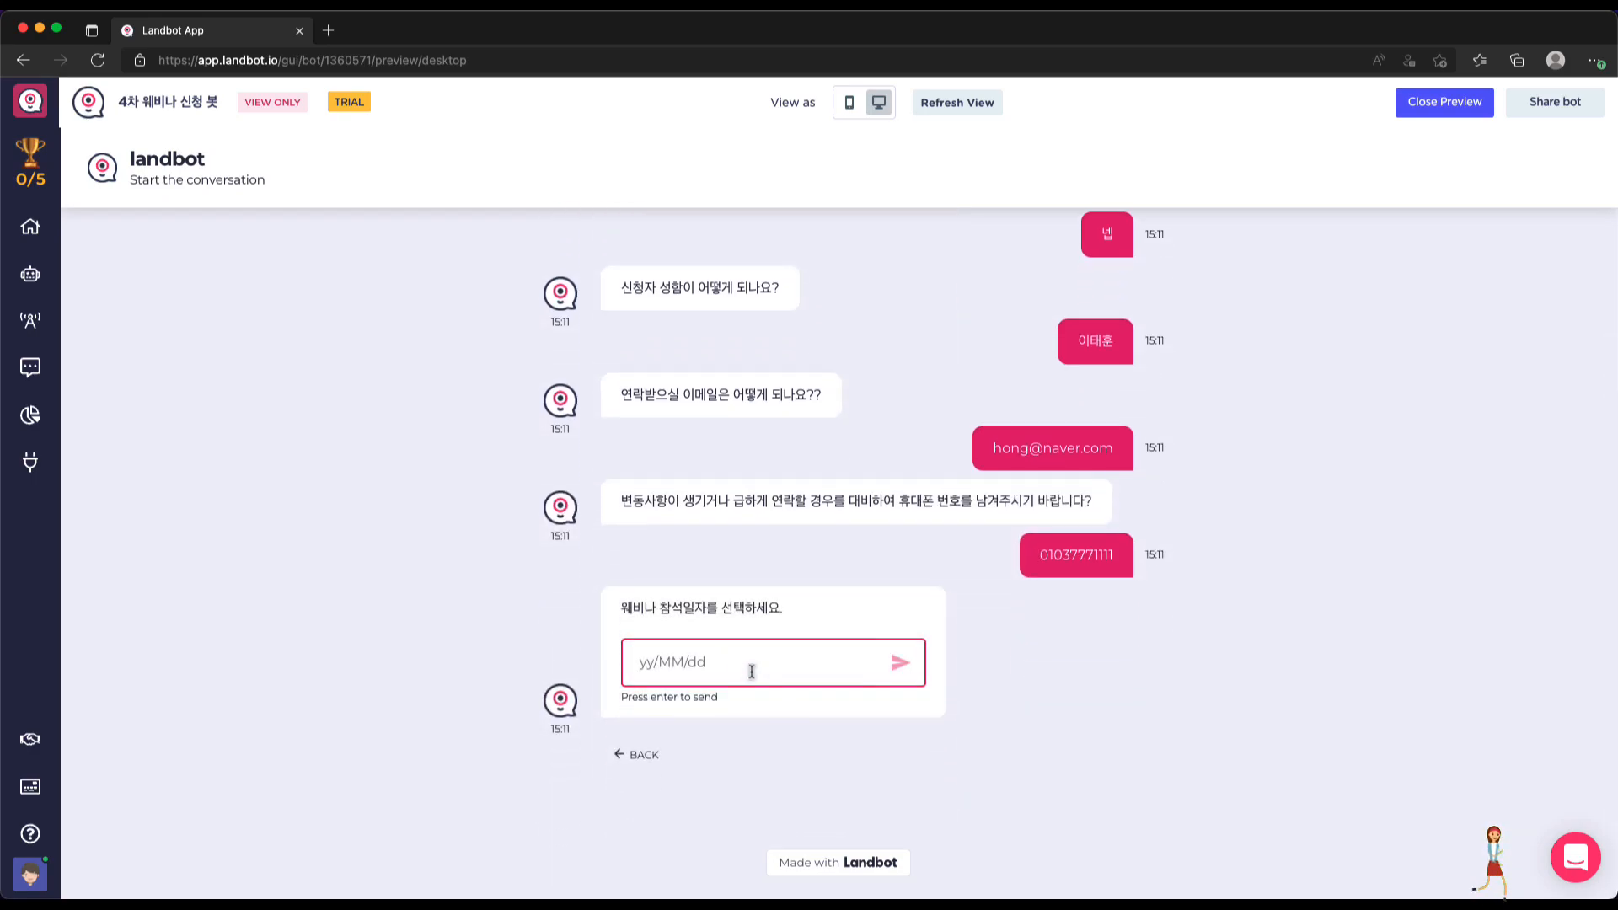
Pick 22/04/20 as the date, enter 2 attendees, and send the request '좋은 내용으로 진행해 주세요'
click(702, 667)
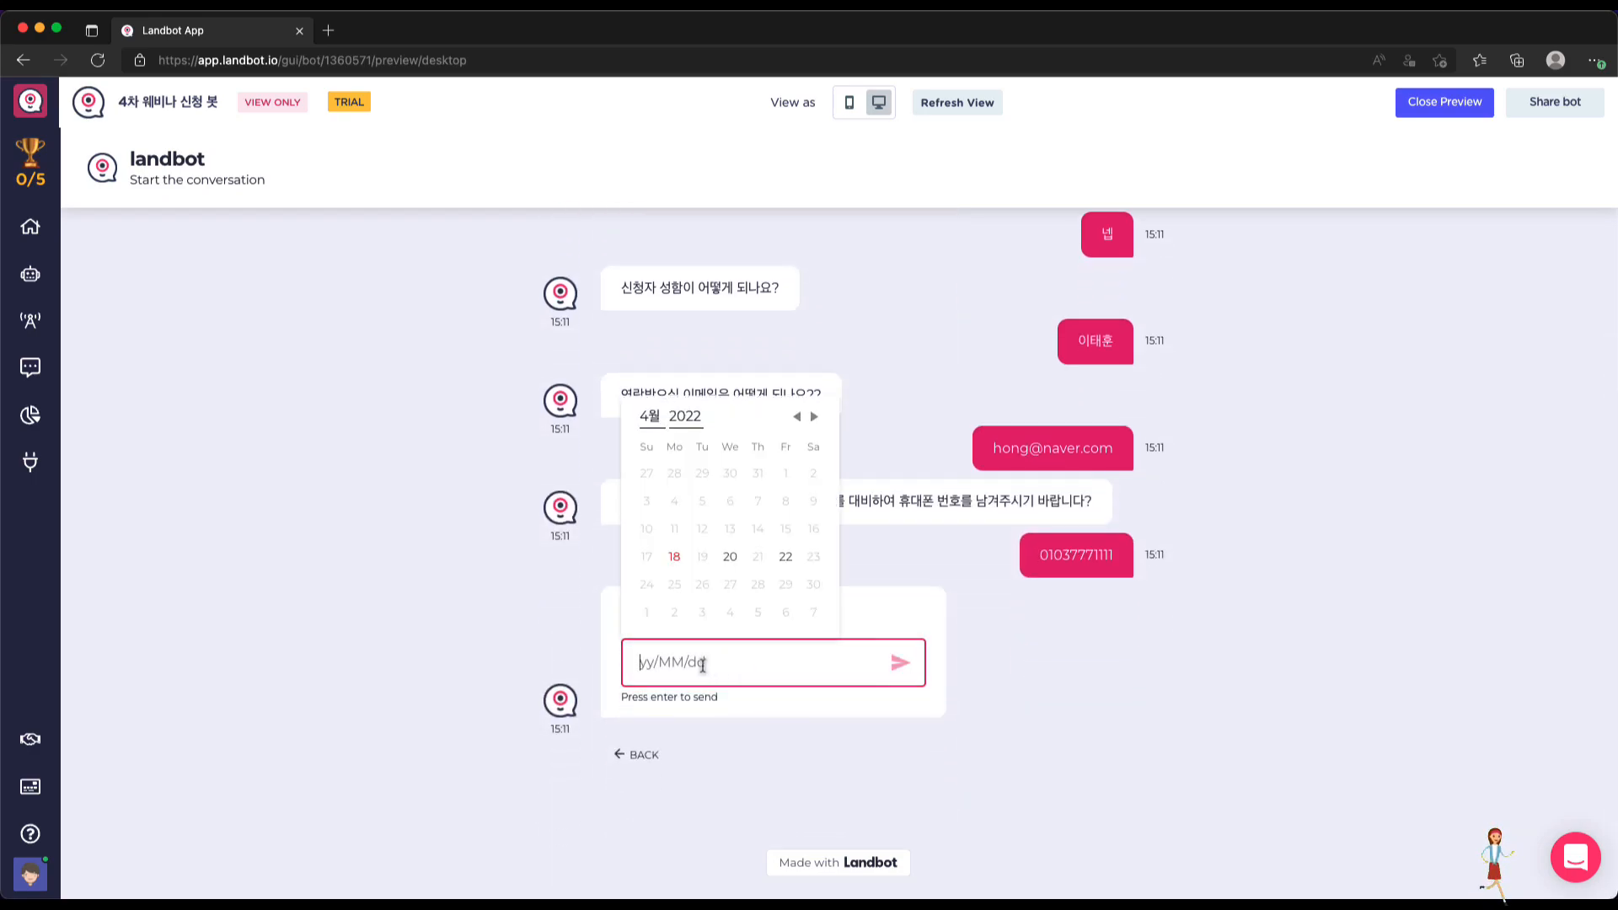
click(729, 558)
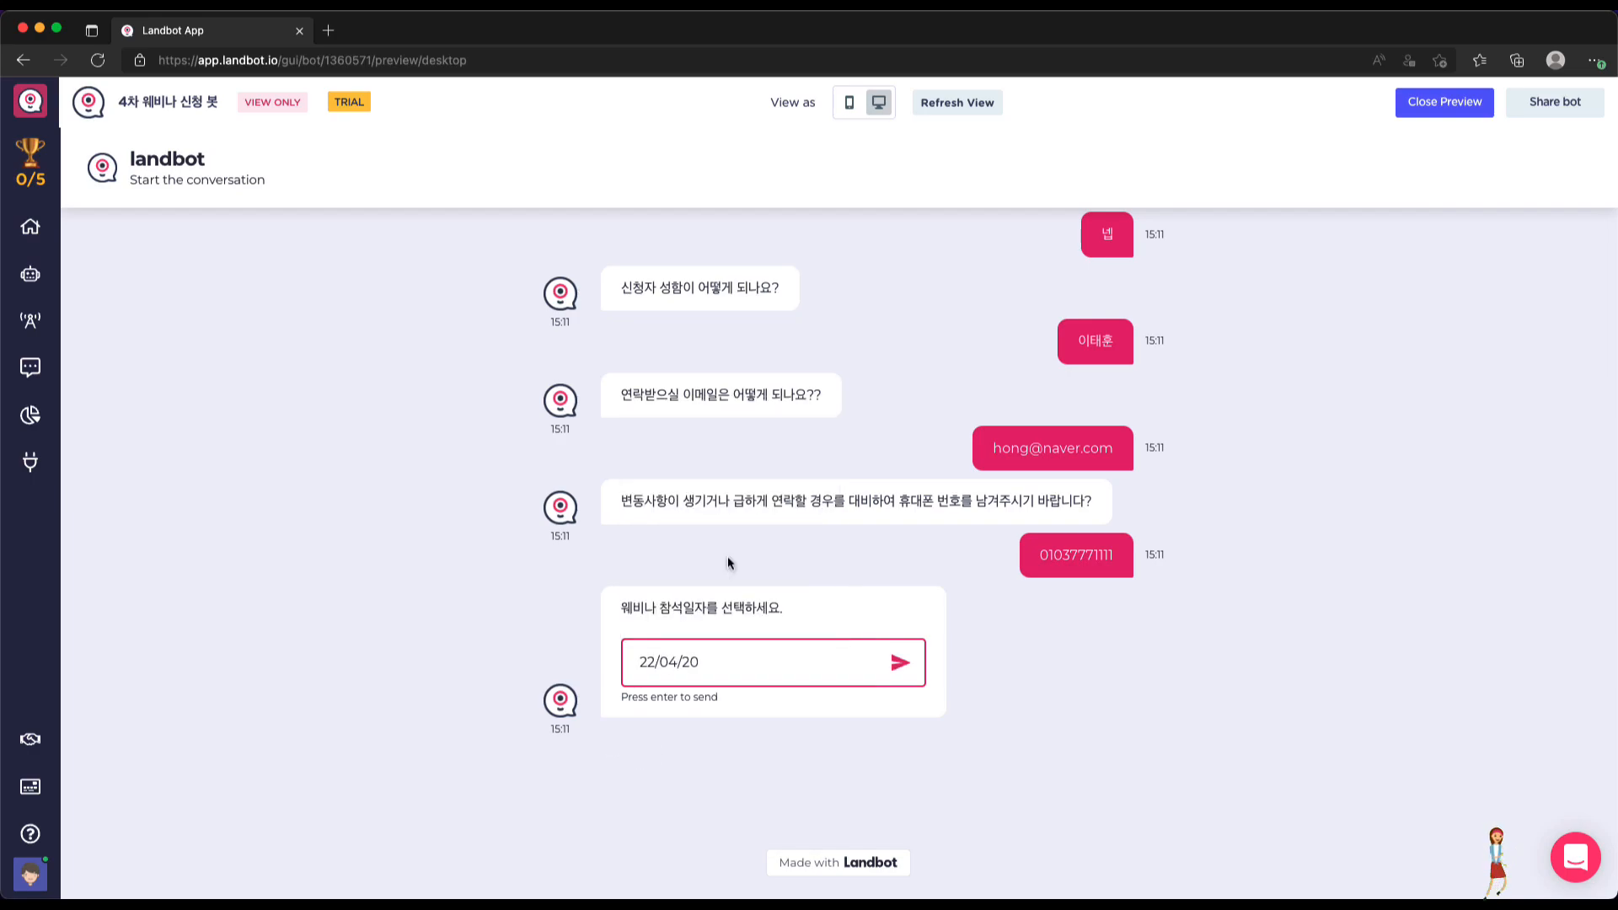
click(898, 663)
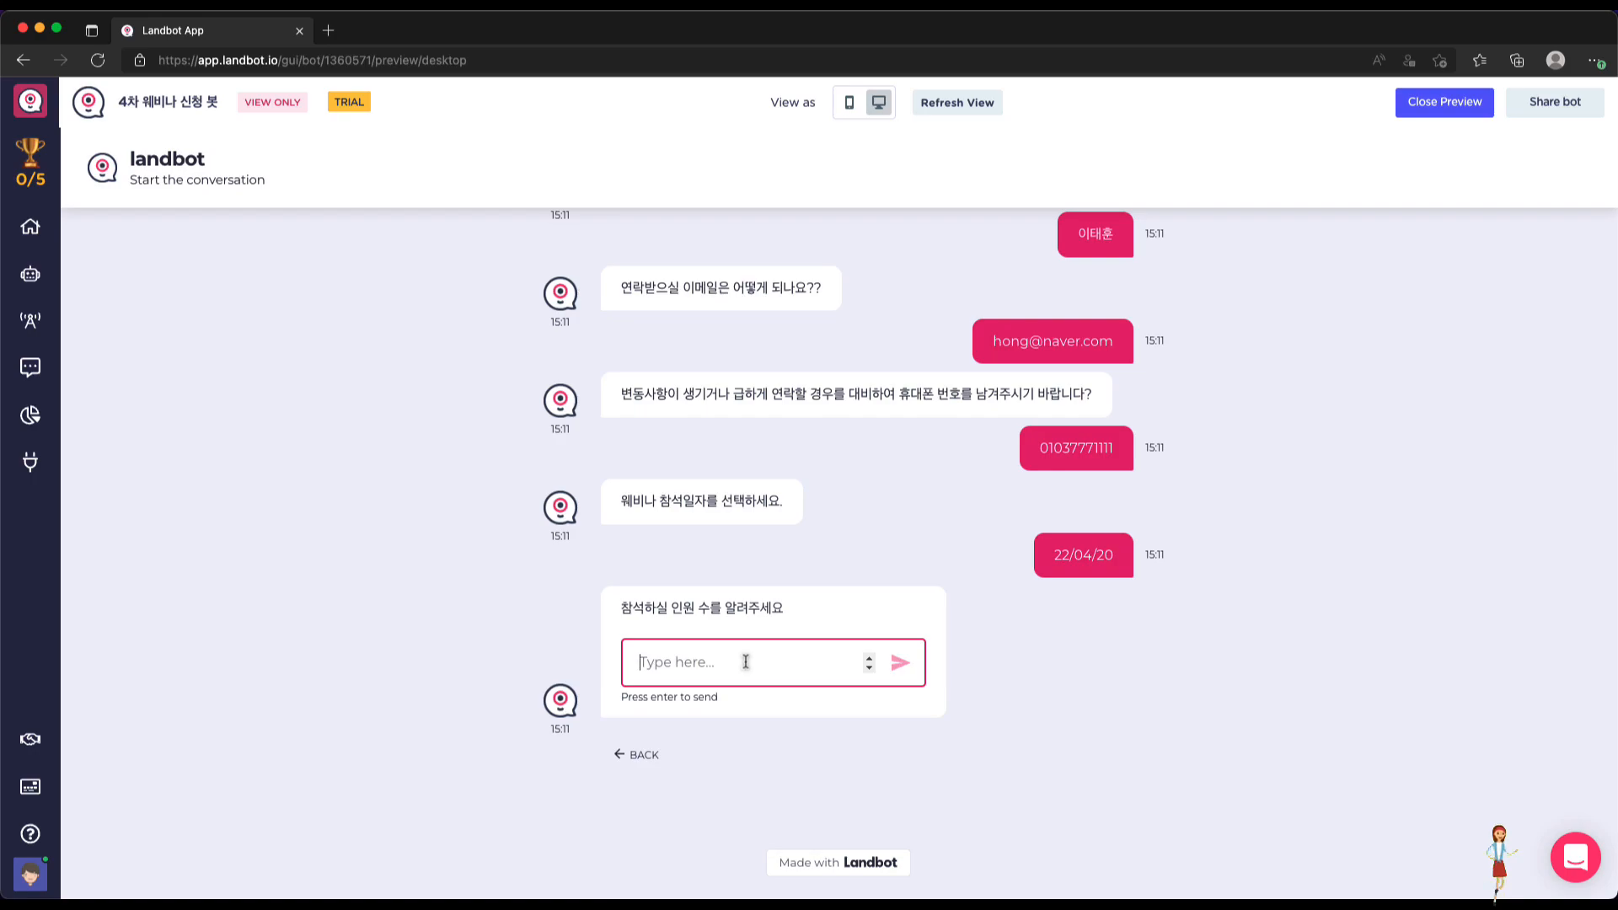
text(2)
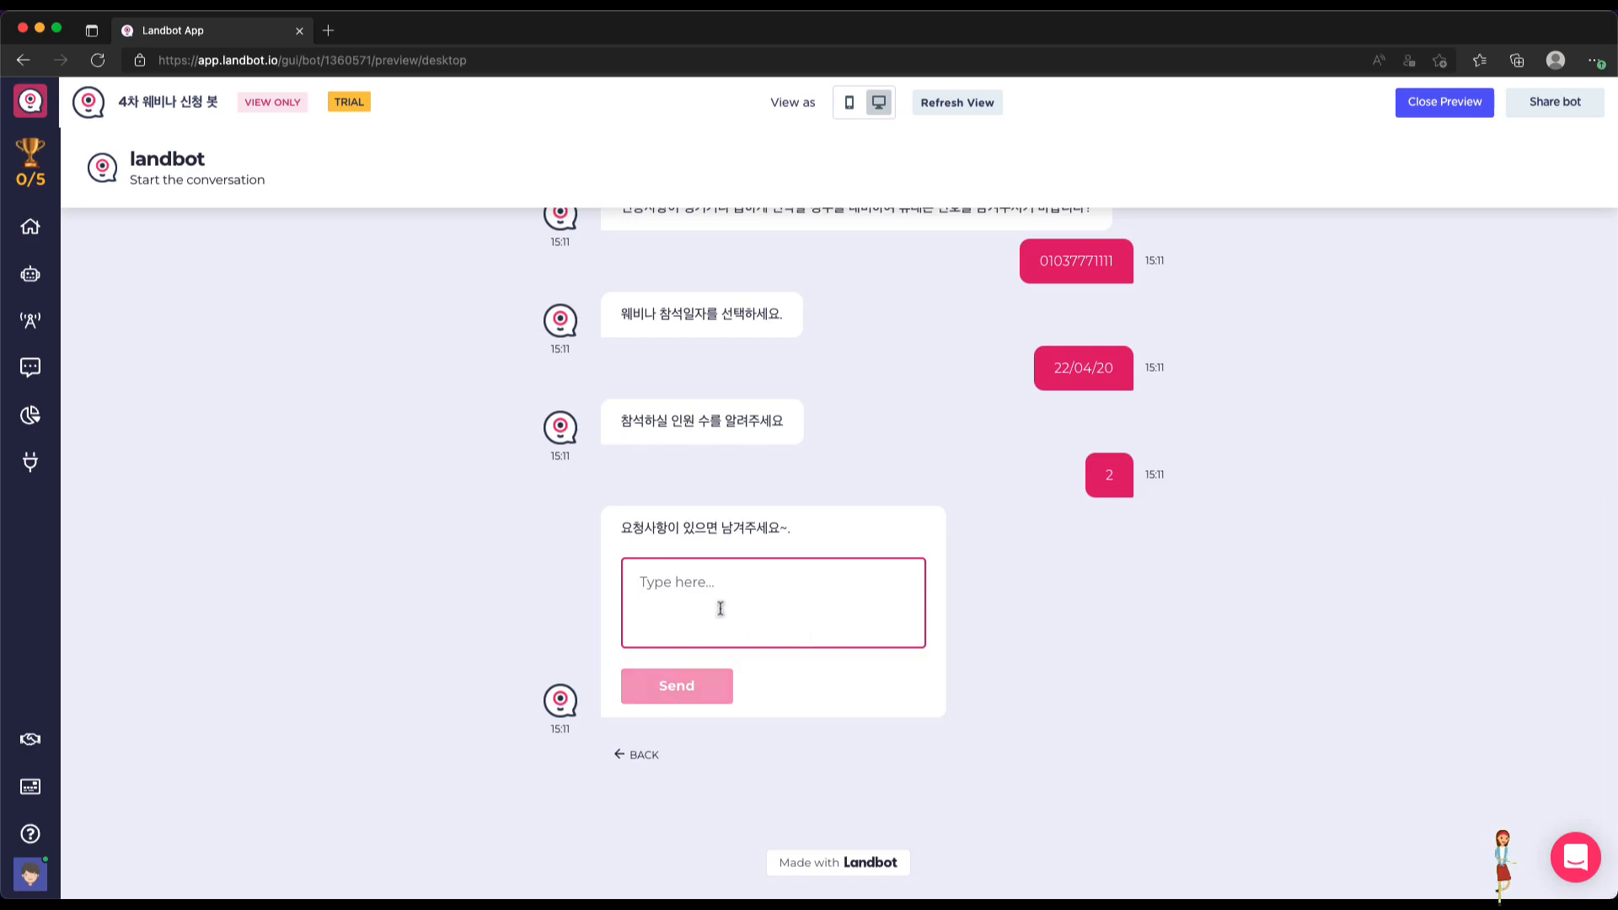
text(wkf)
key(BackSpace)
key(BackSpace)
key(BackSpace)
text(좋은 내용으로)
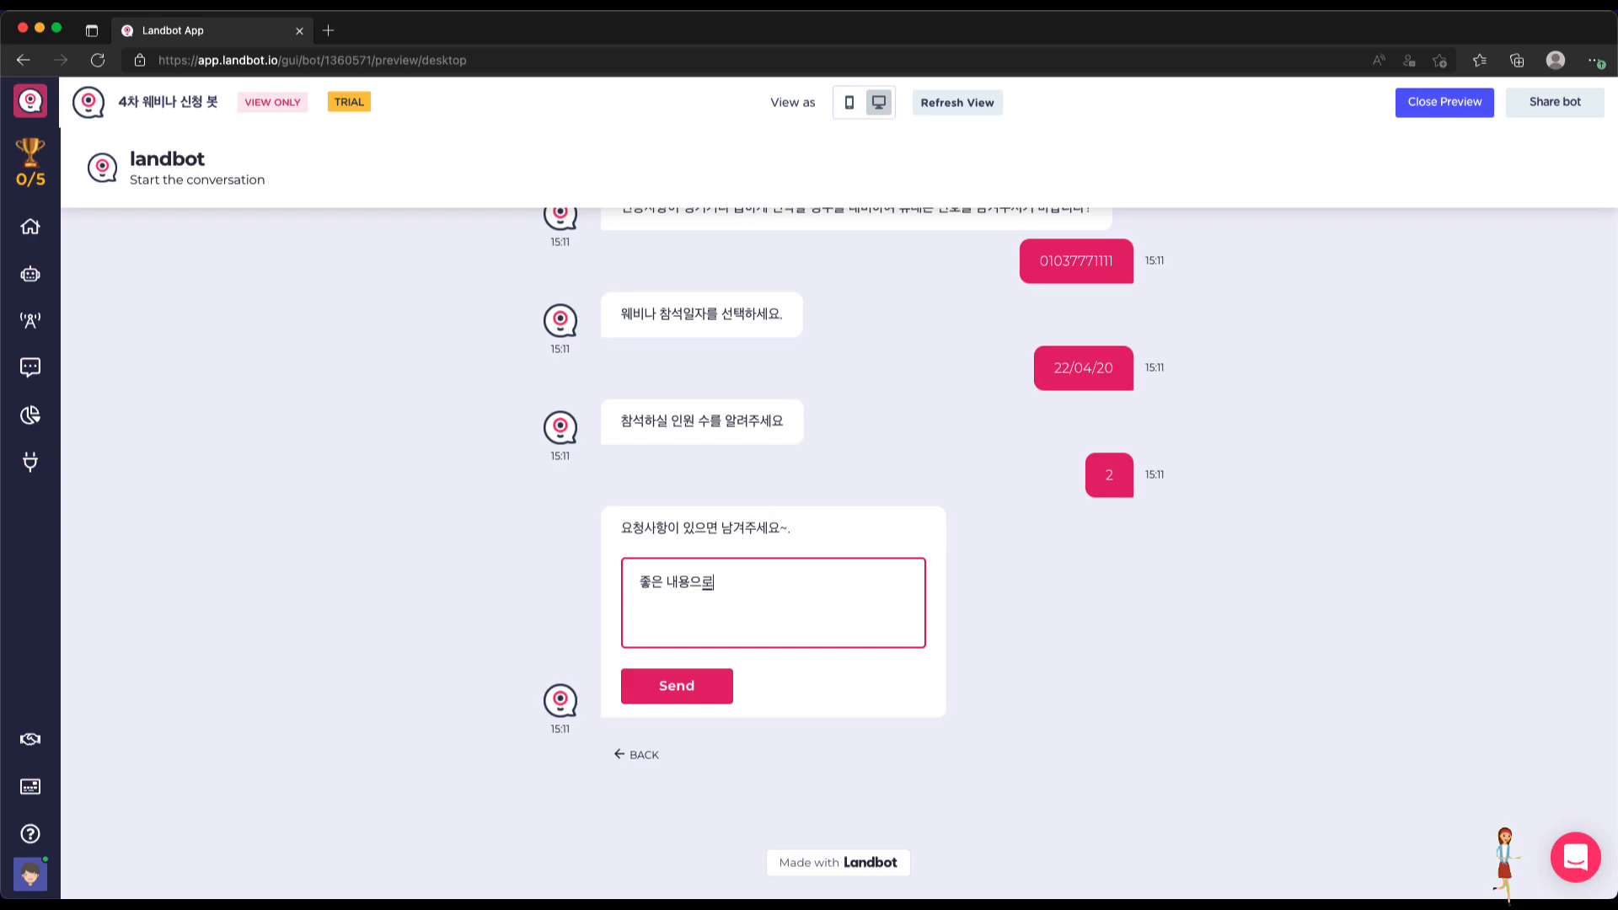
text( 진행해 주세요~.)
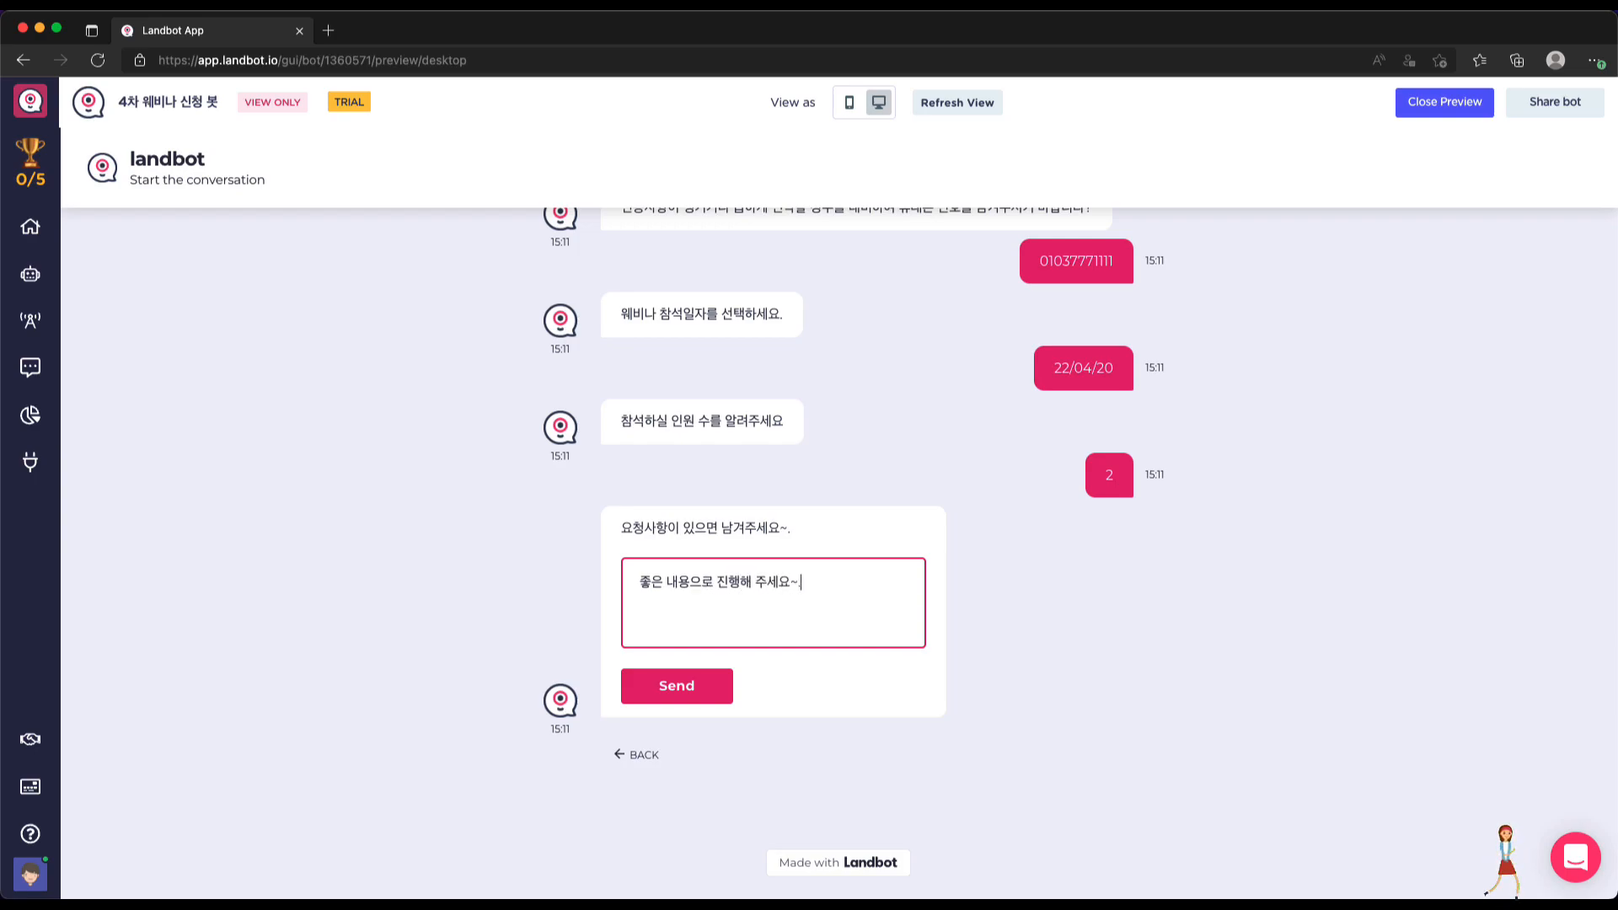
click(707, 696)
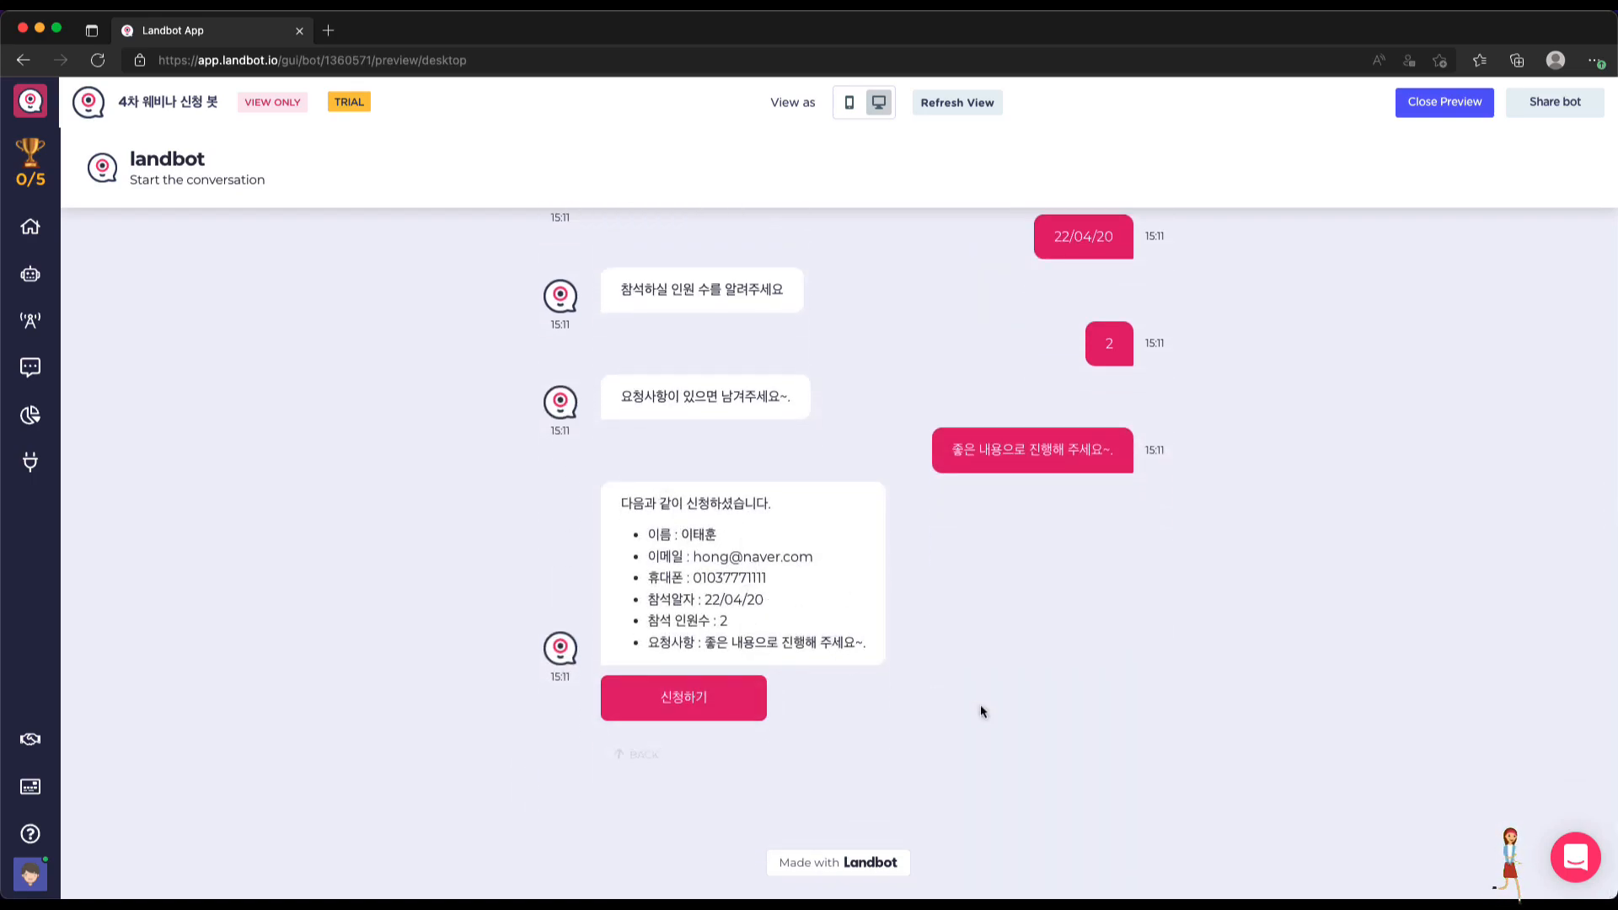
Review the sign-up summary in the chat, then close the preview
scroll(999, 716, up, 1)
scroll(996, 715, up, 5)
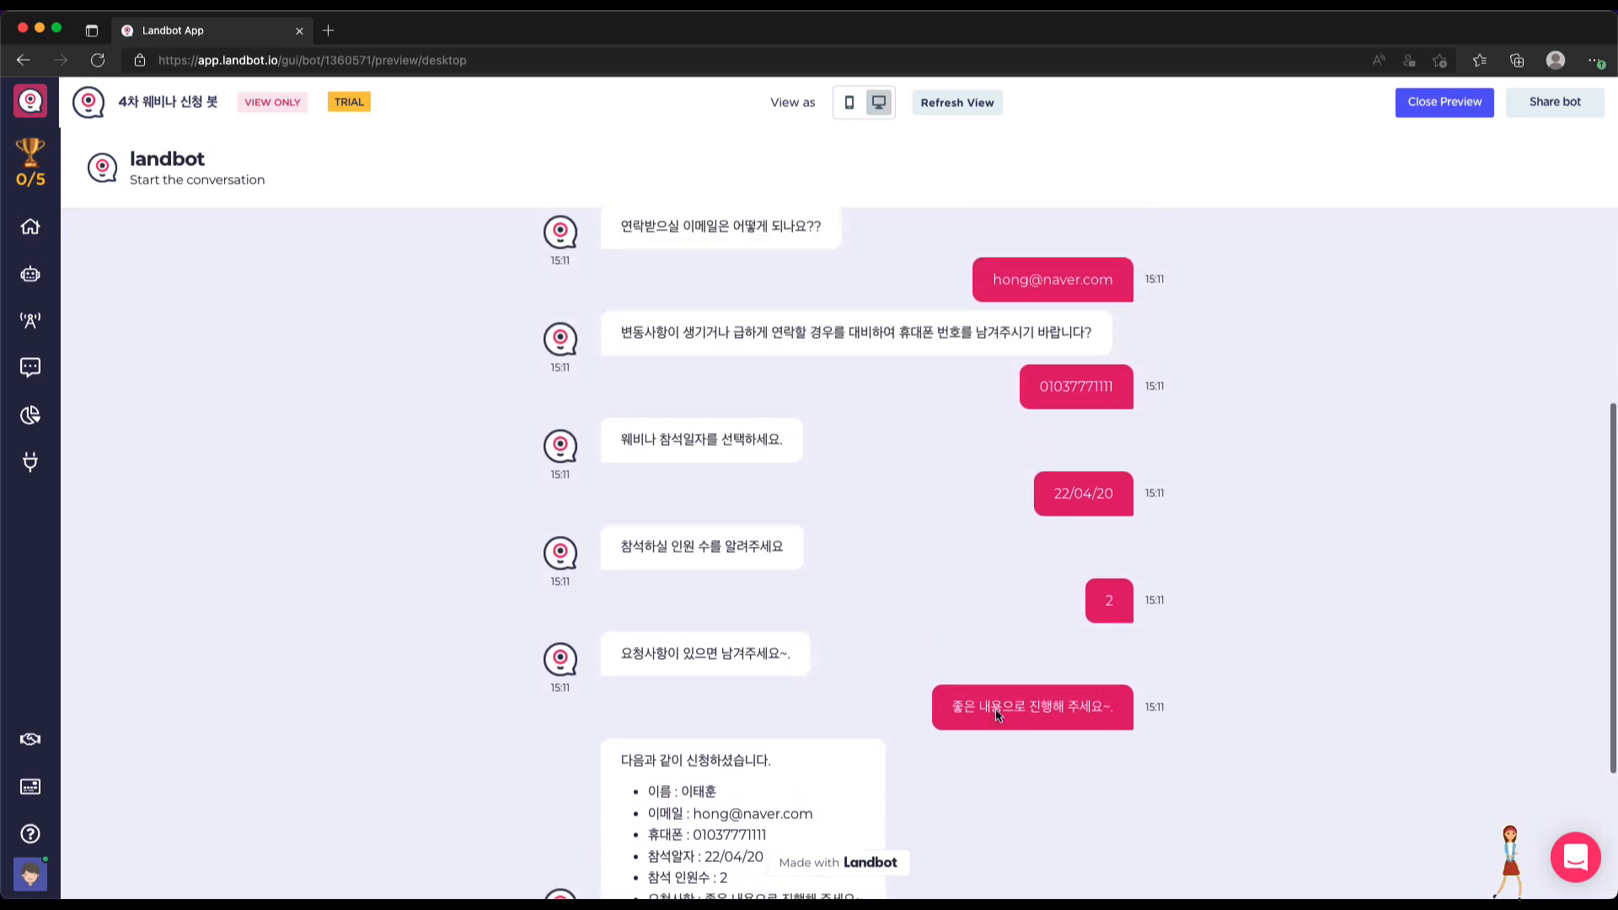
scroll(994, 710, up, 3)
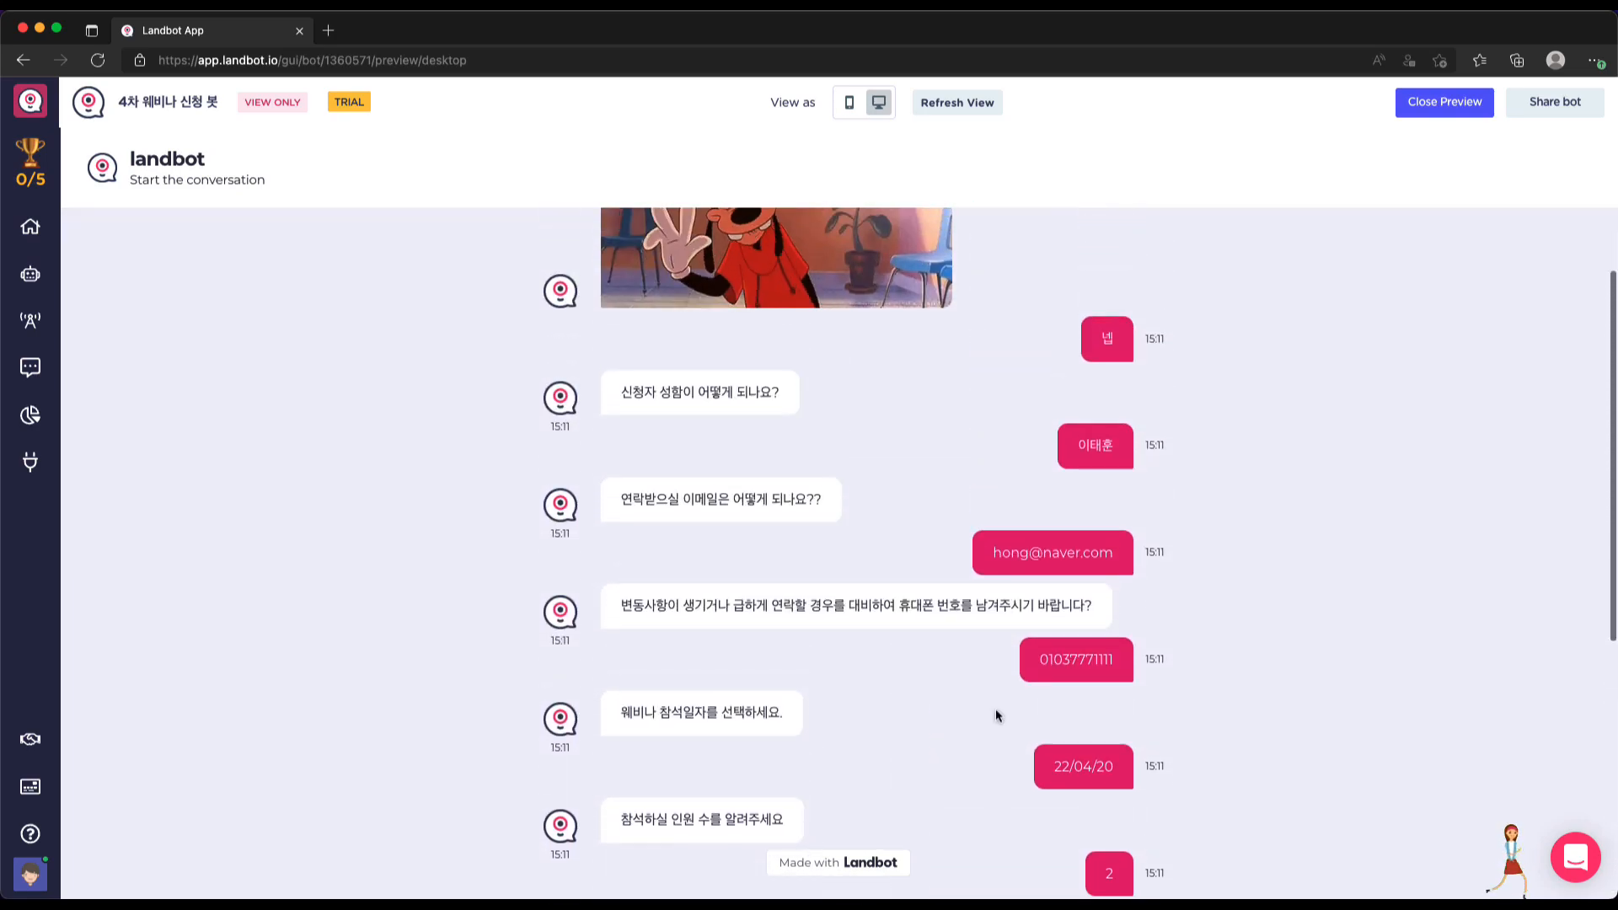
scroll(994, 709, down, 4)
scroll(995, 710, down, 4)
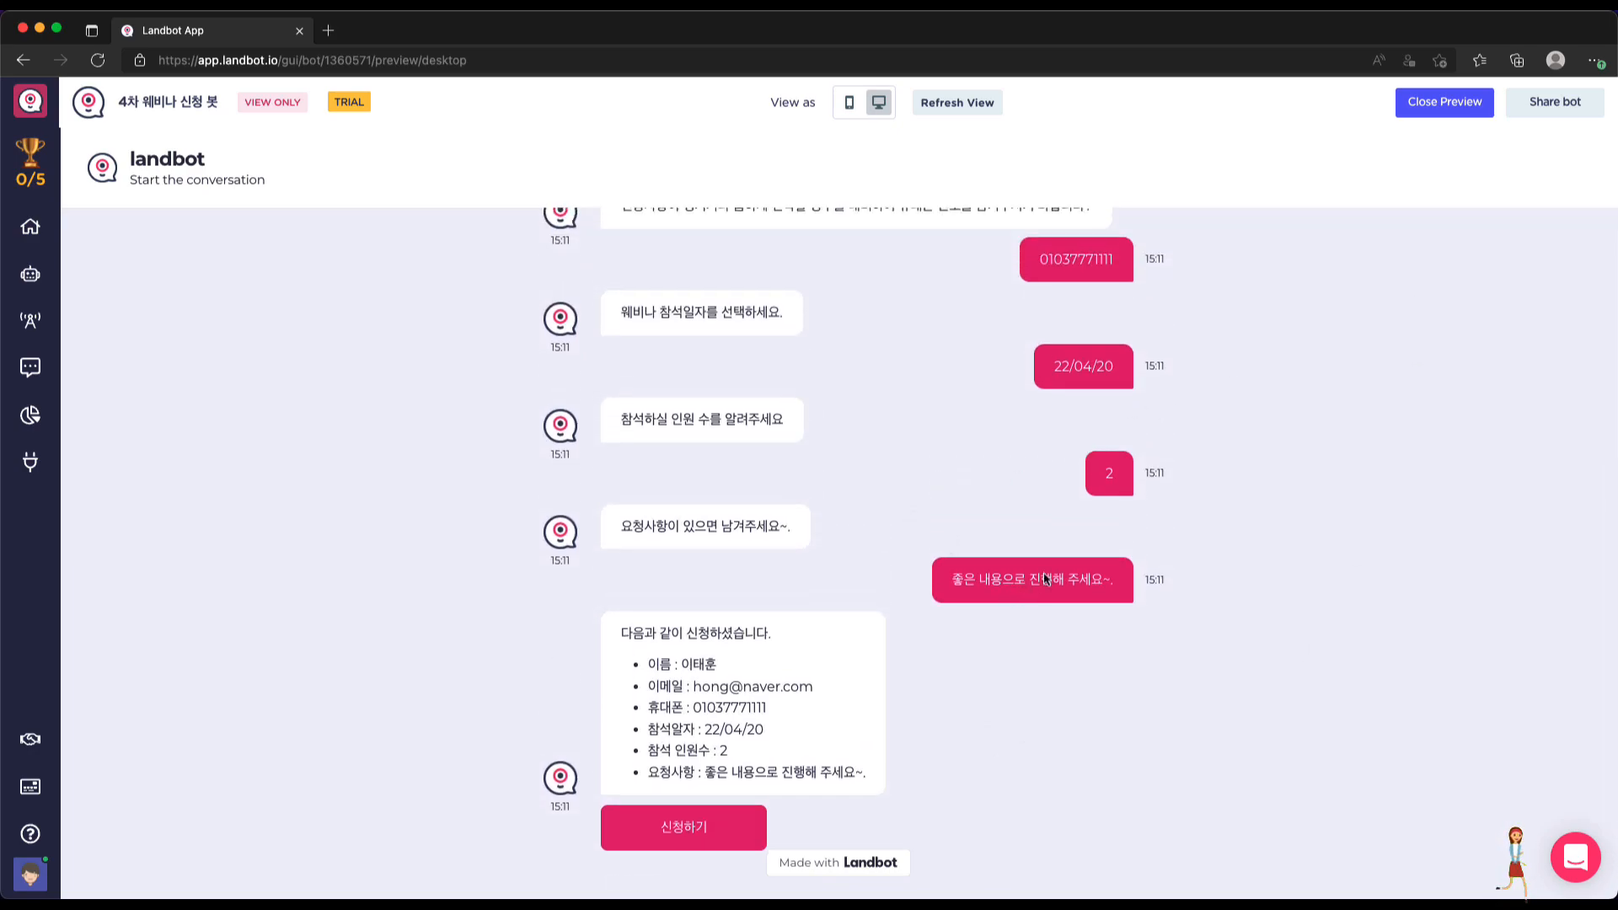
scroll(1059, 513, up, 1)
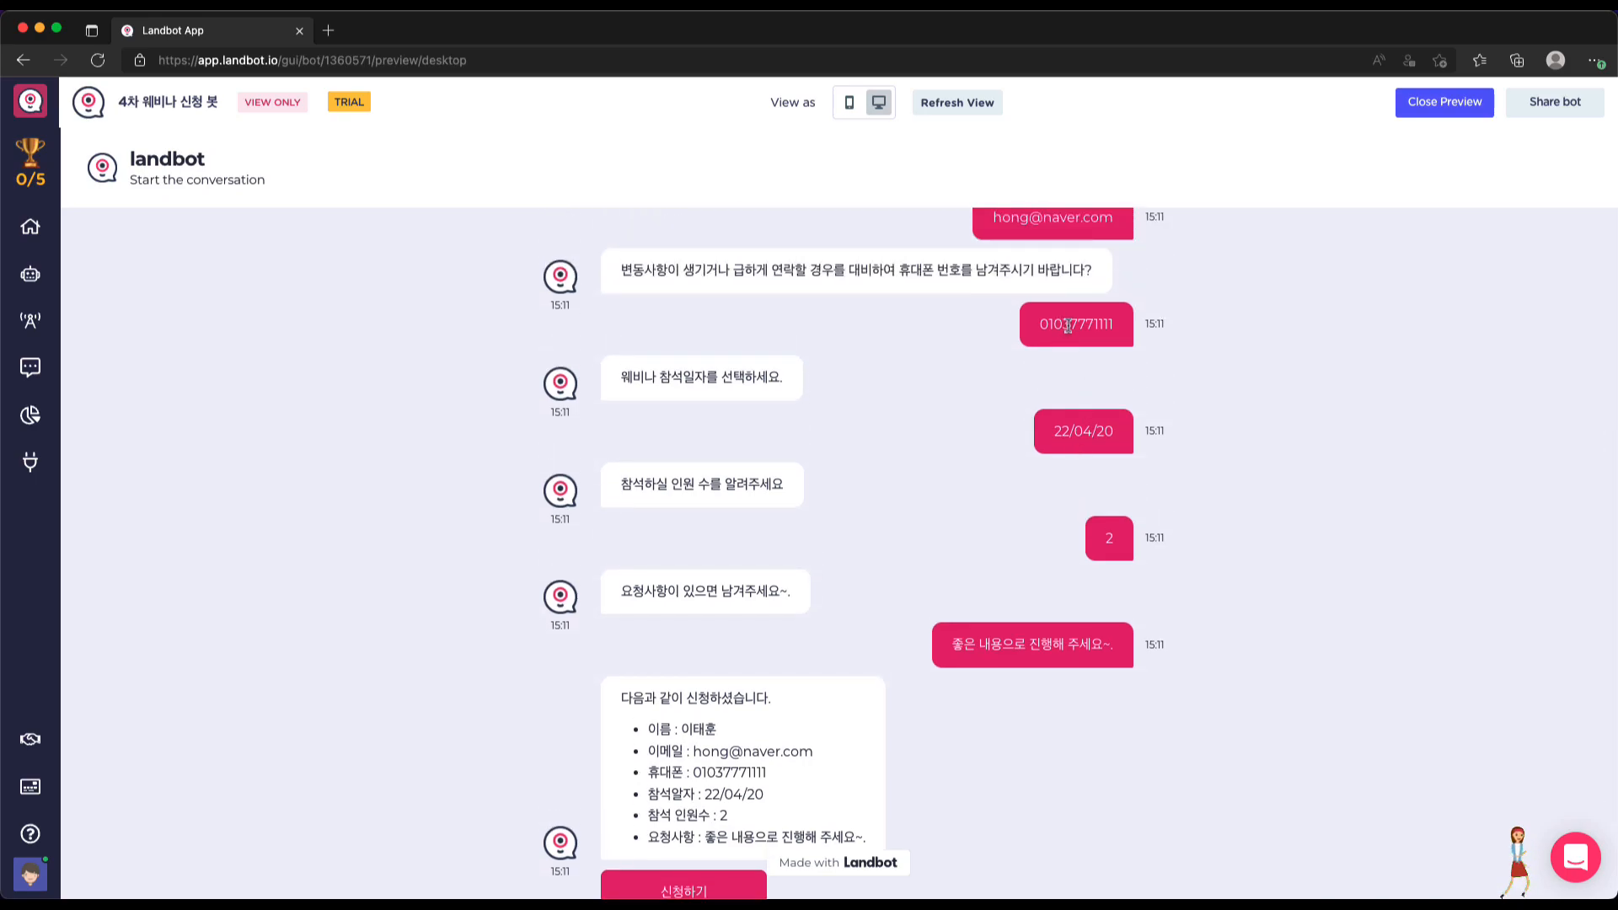
click(1439, 104)
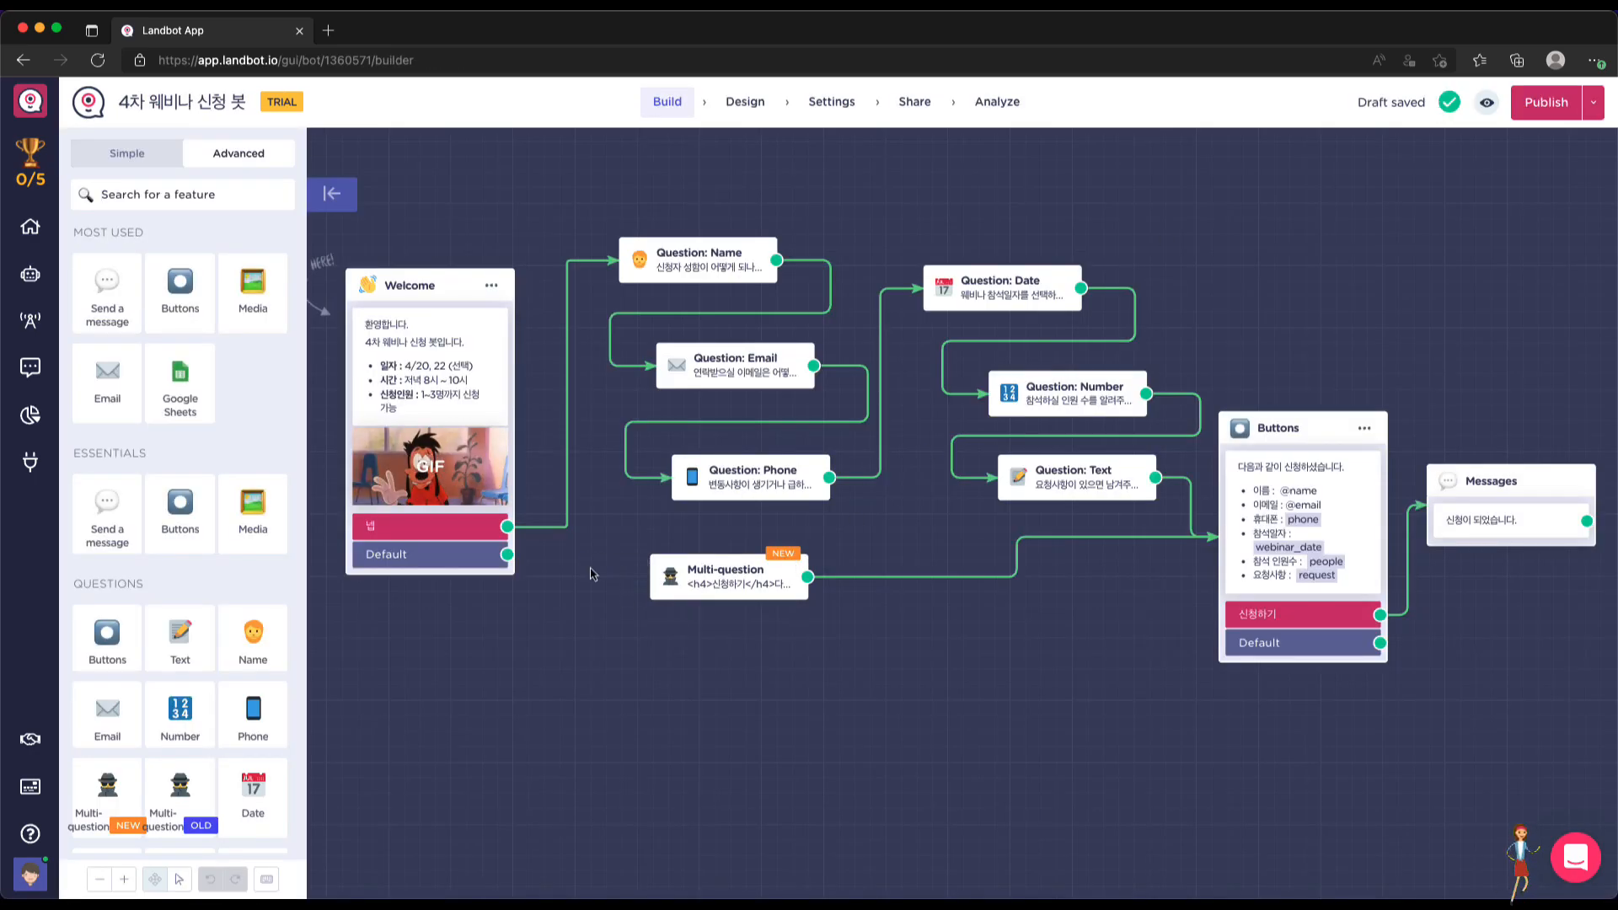
Connect the Welcome block's 넵 output to the Multi-question form block
drag(506, 527, 670, 579)
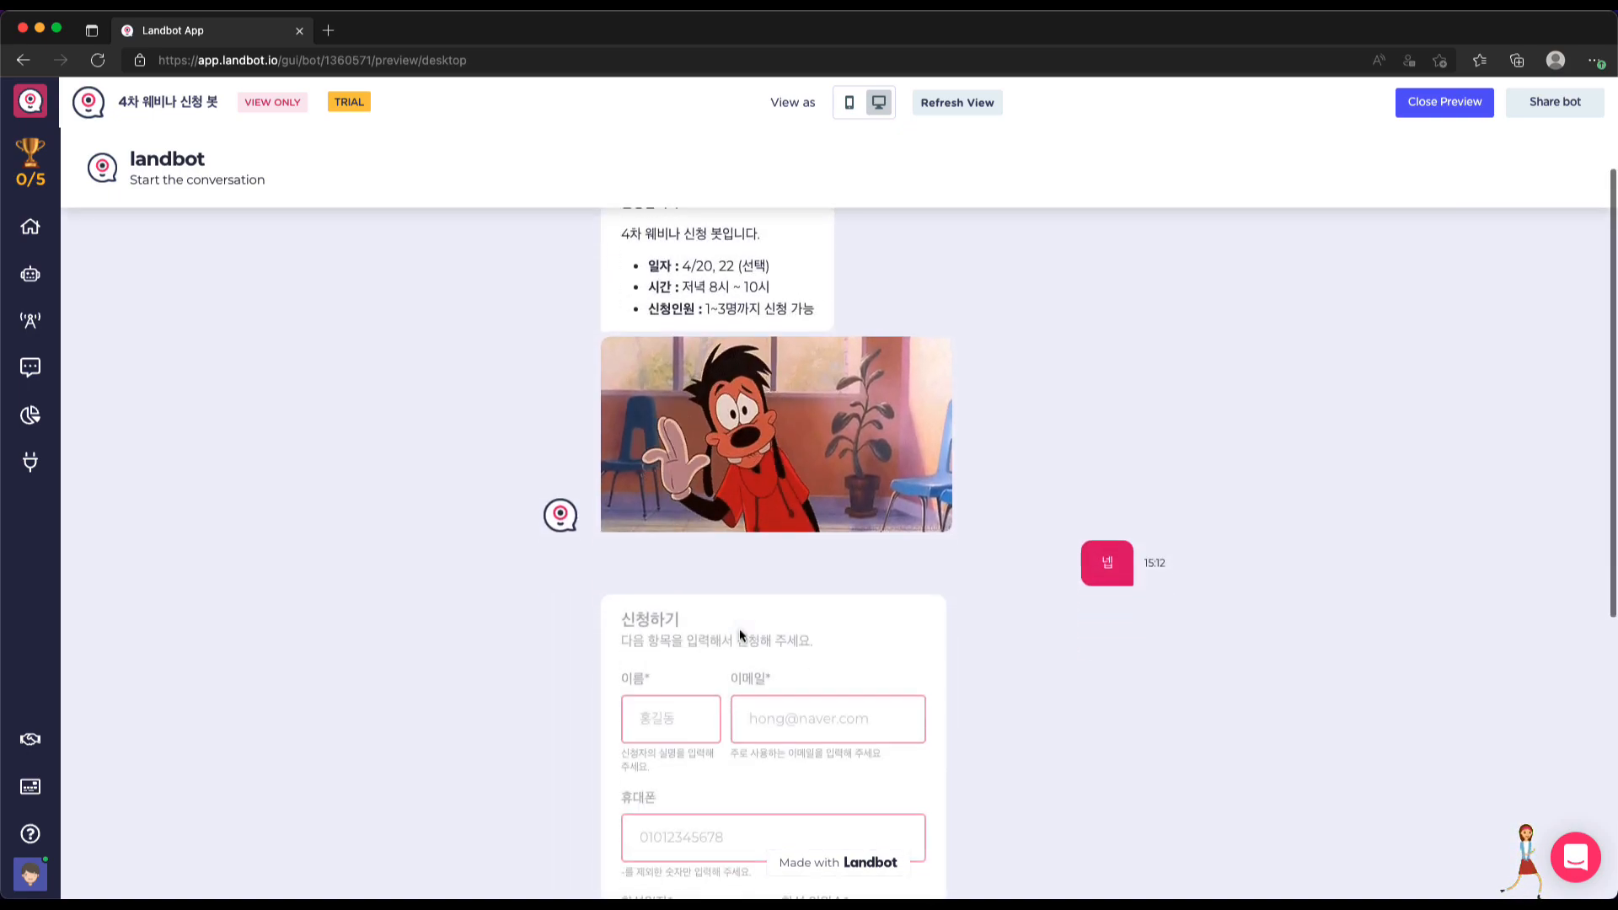
Fill the form's name, email and phone number fields with the attendee's details
click(676, 558)
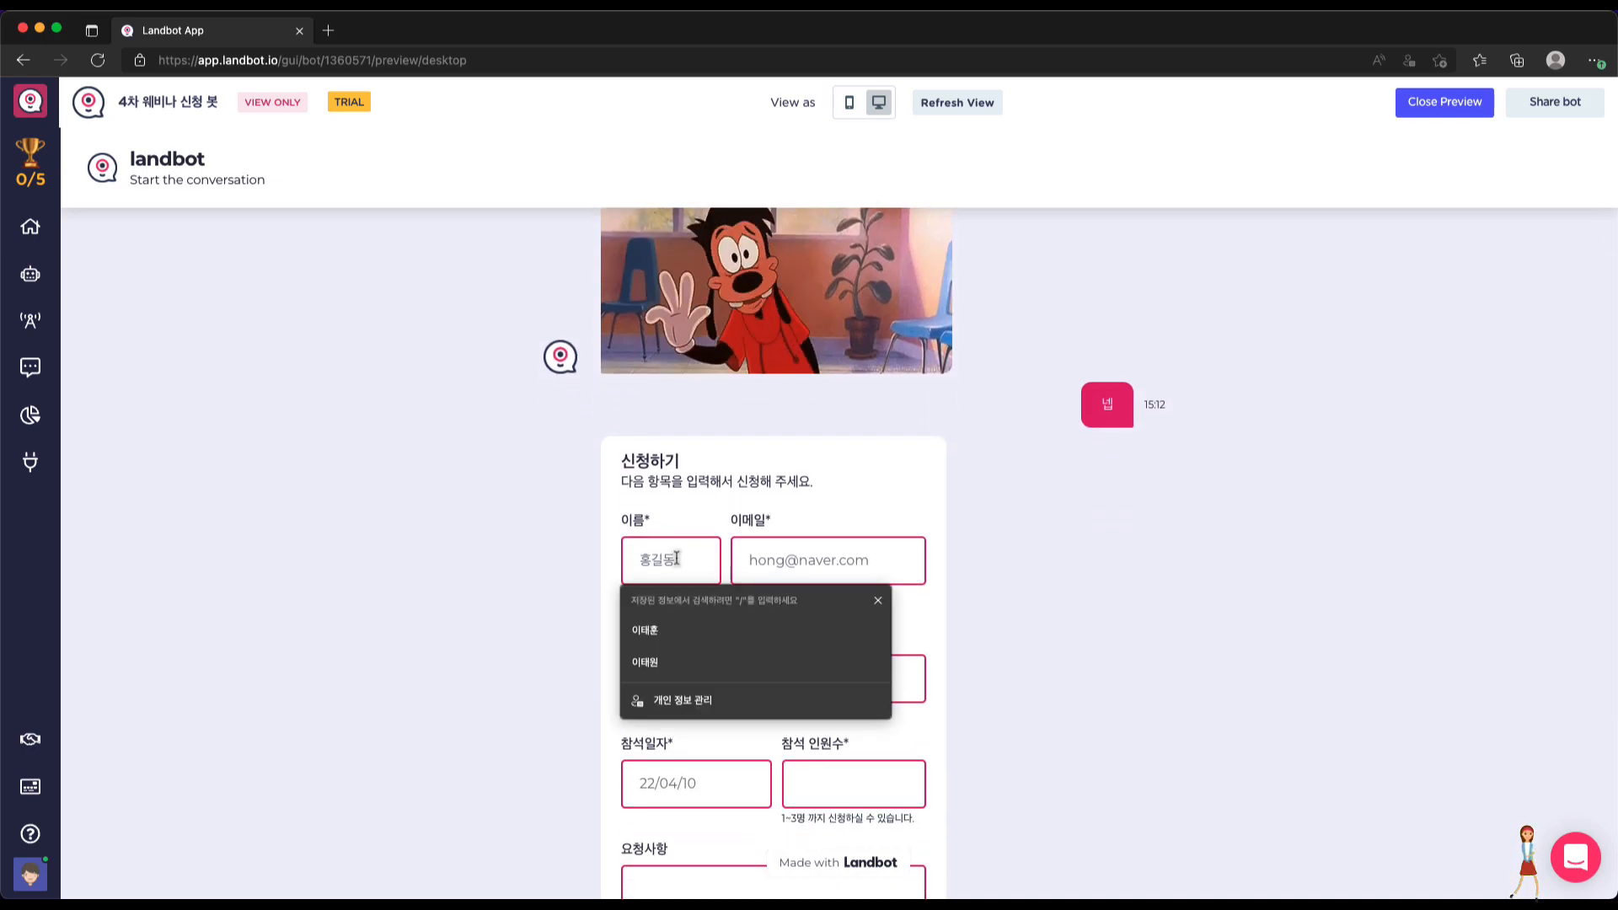
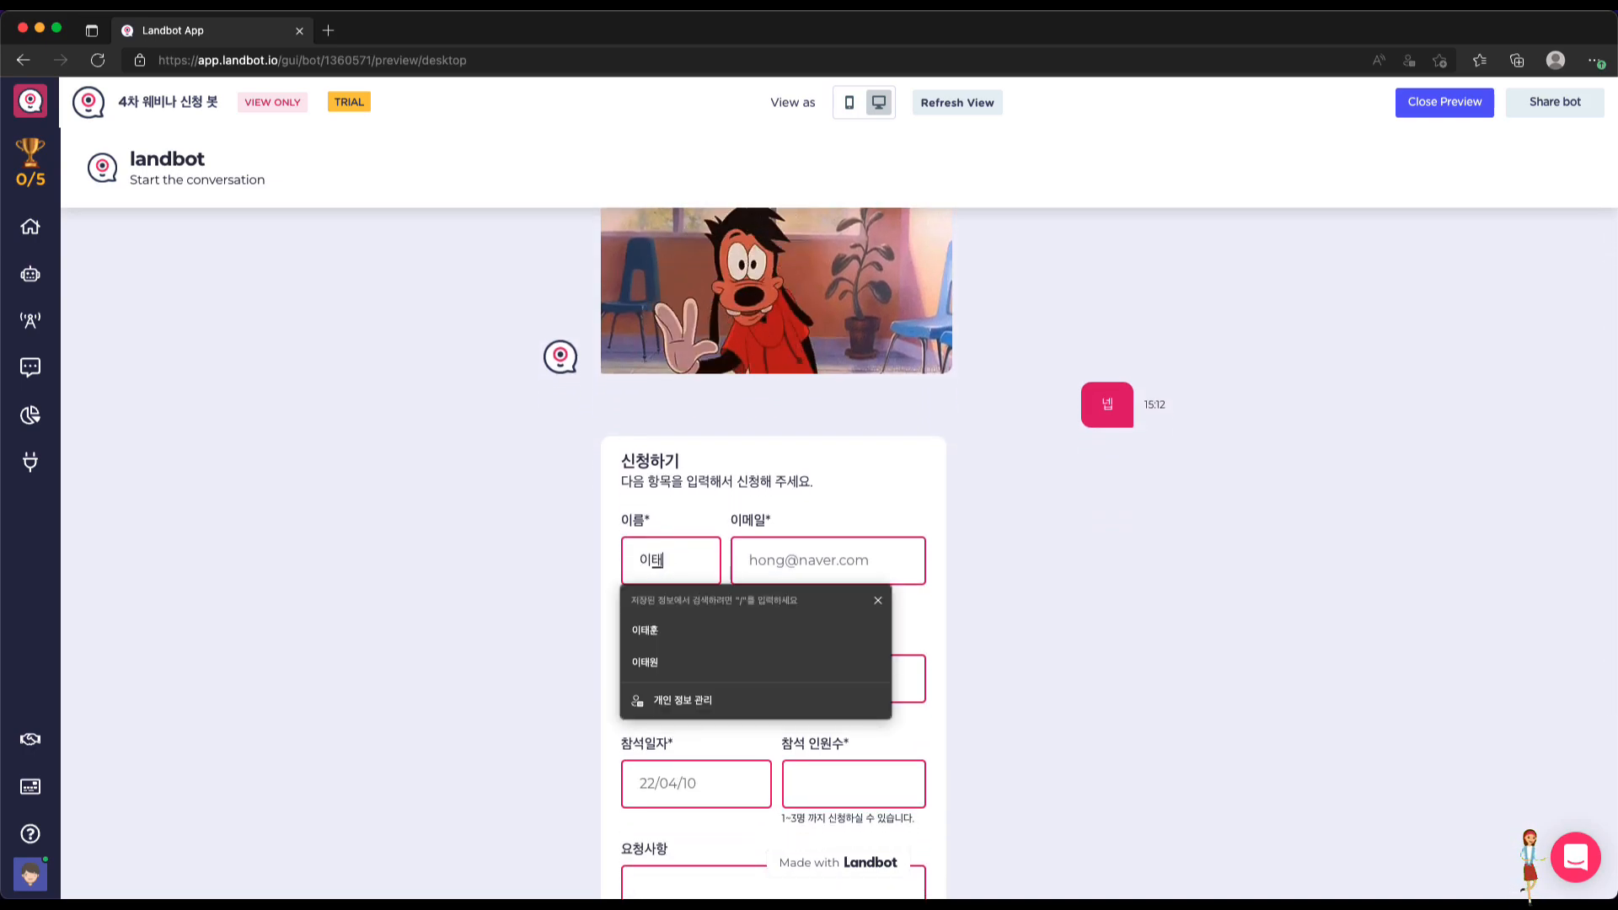
key(Tab)
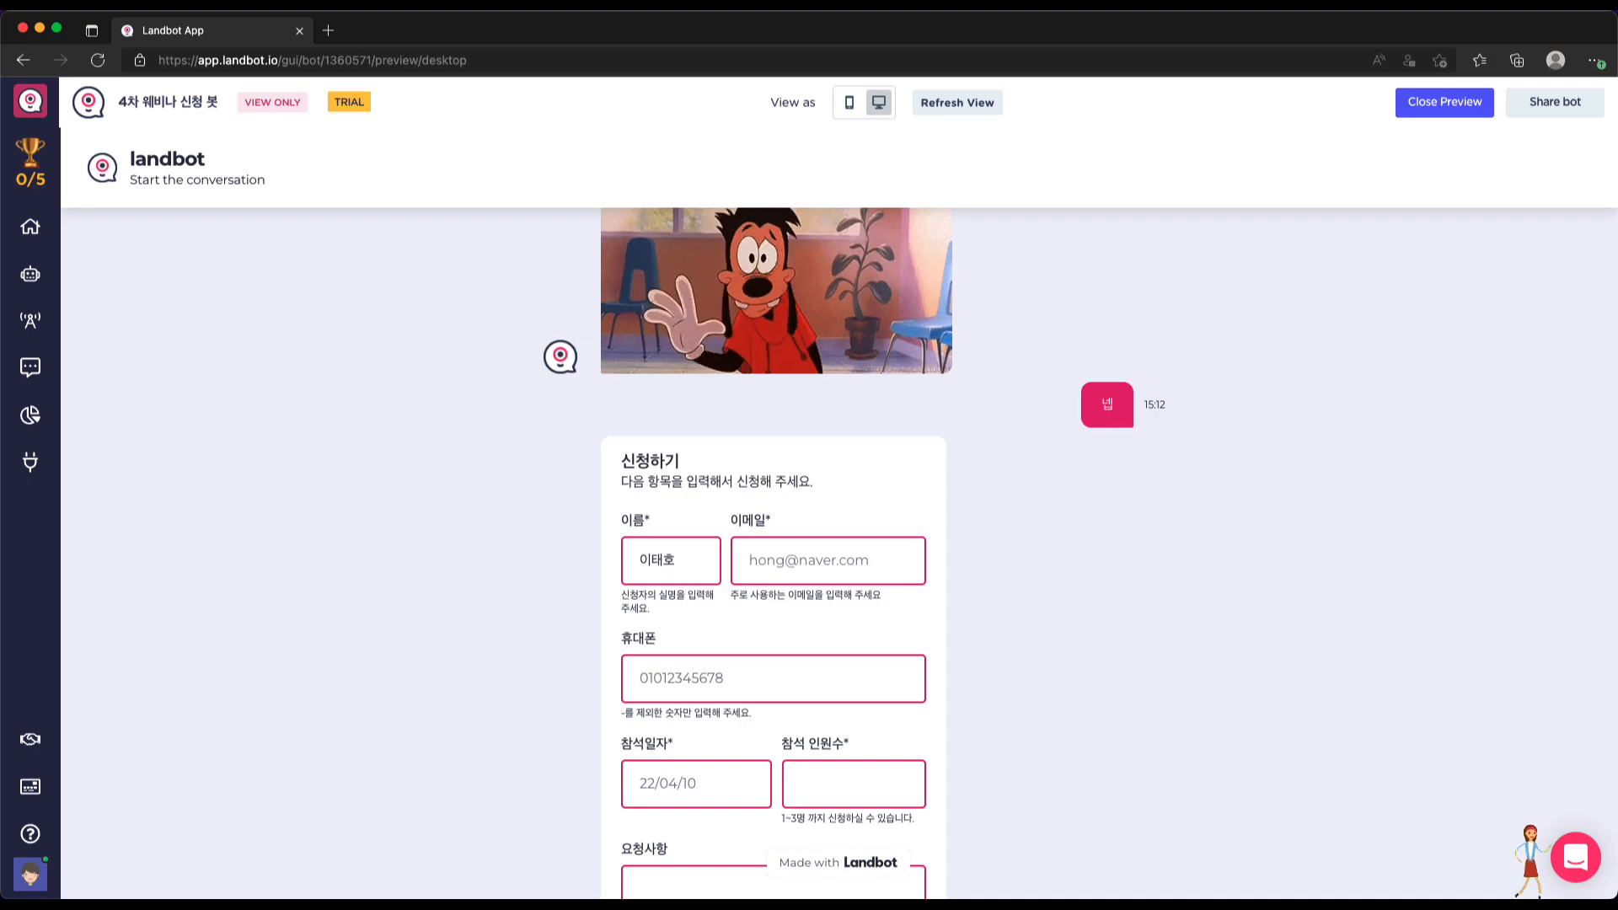
text(ㅇㄱㄷ)
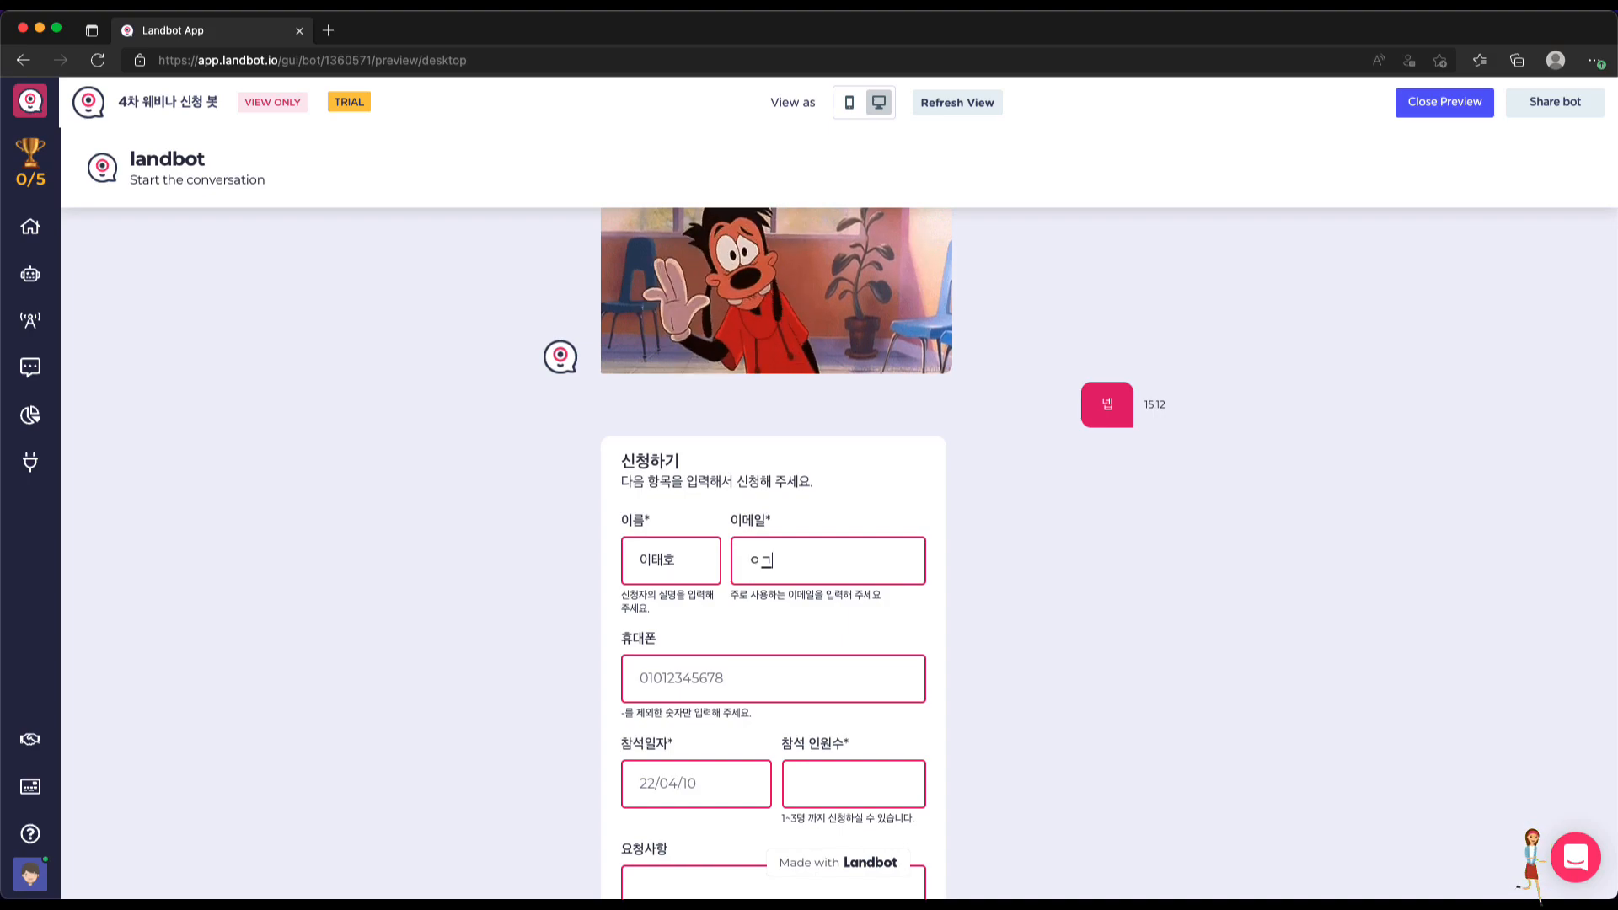
key(BackSpace)
key(BackSpace)
key(BackSpace)
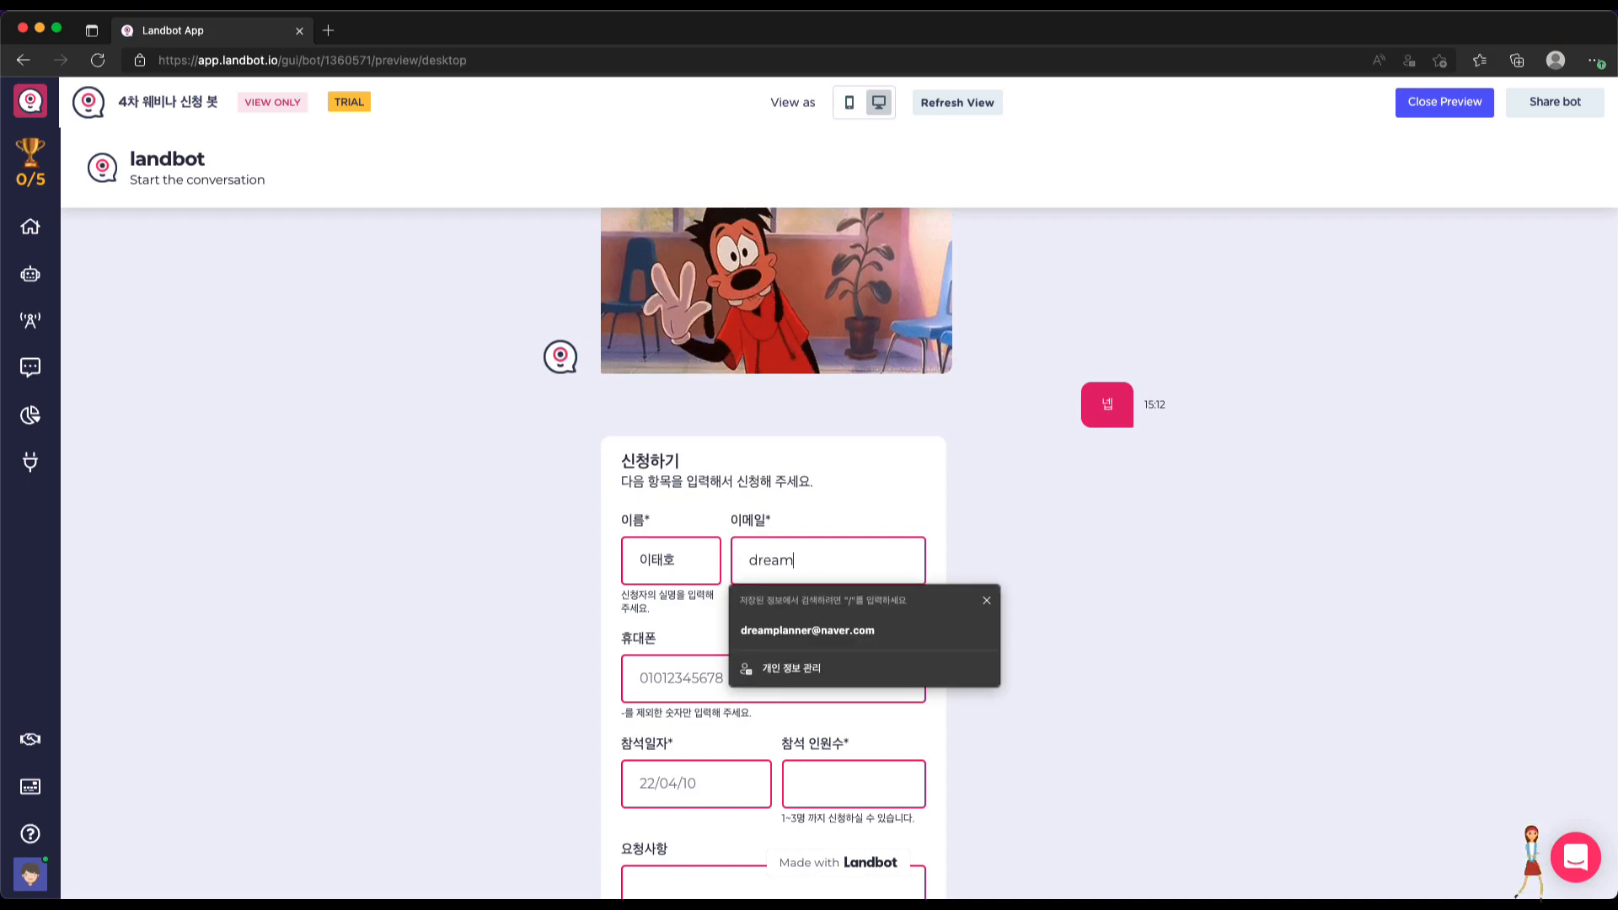
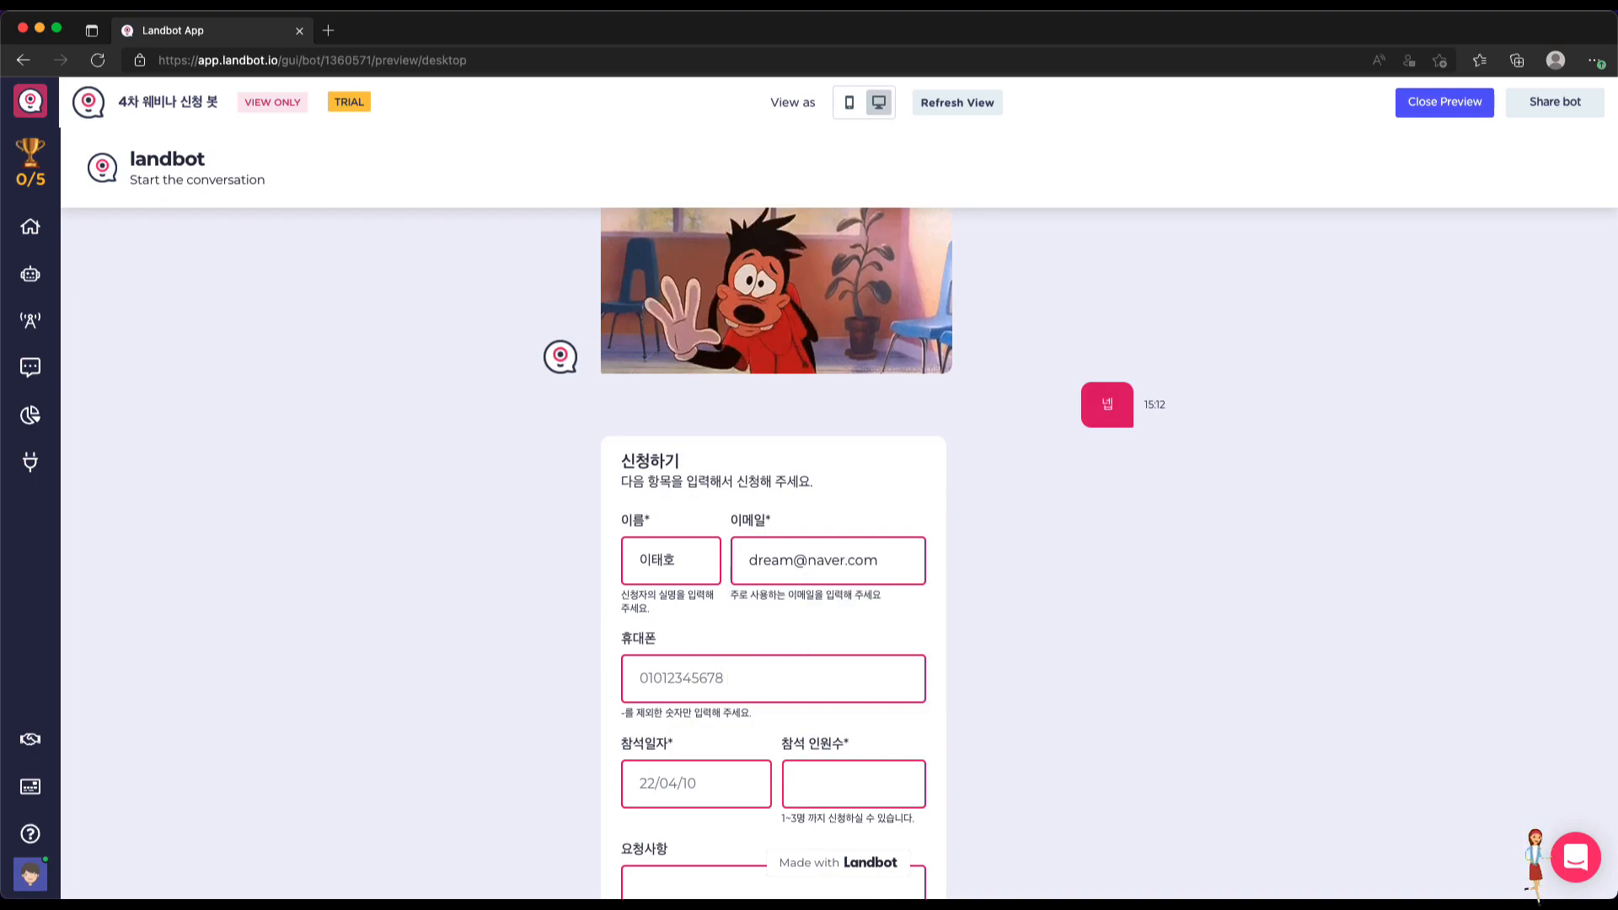
key(Tab)
text(01033)
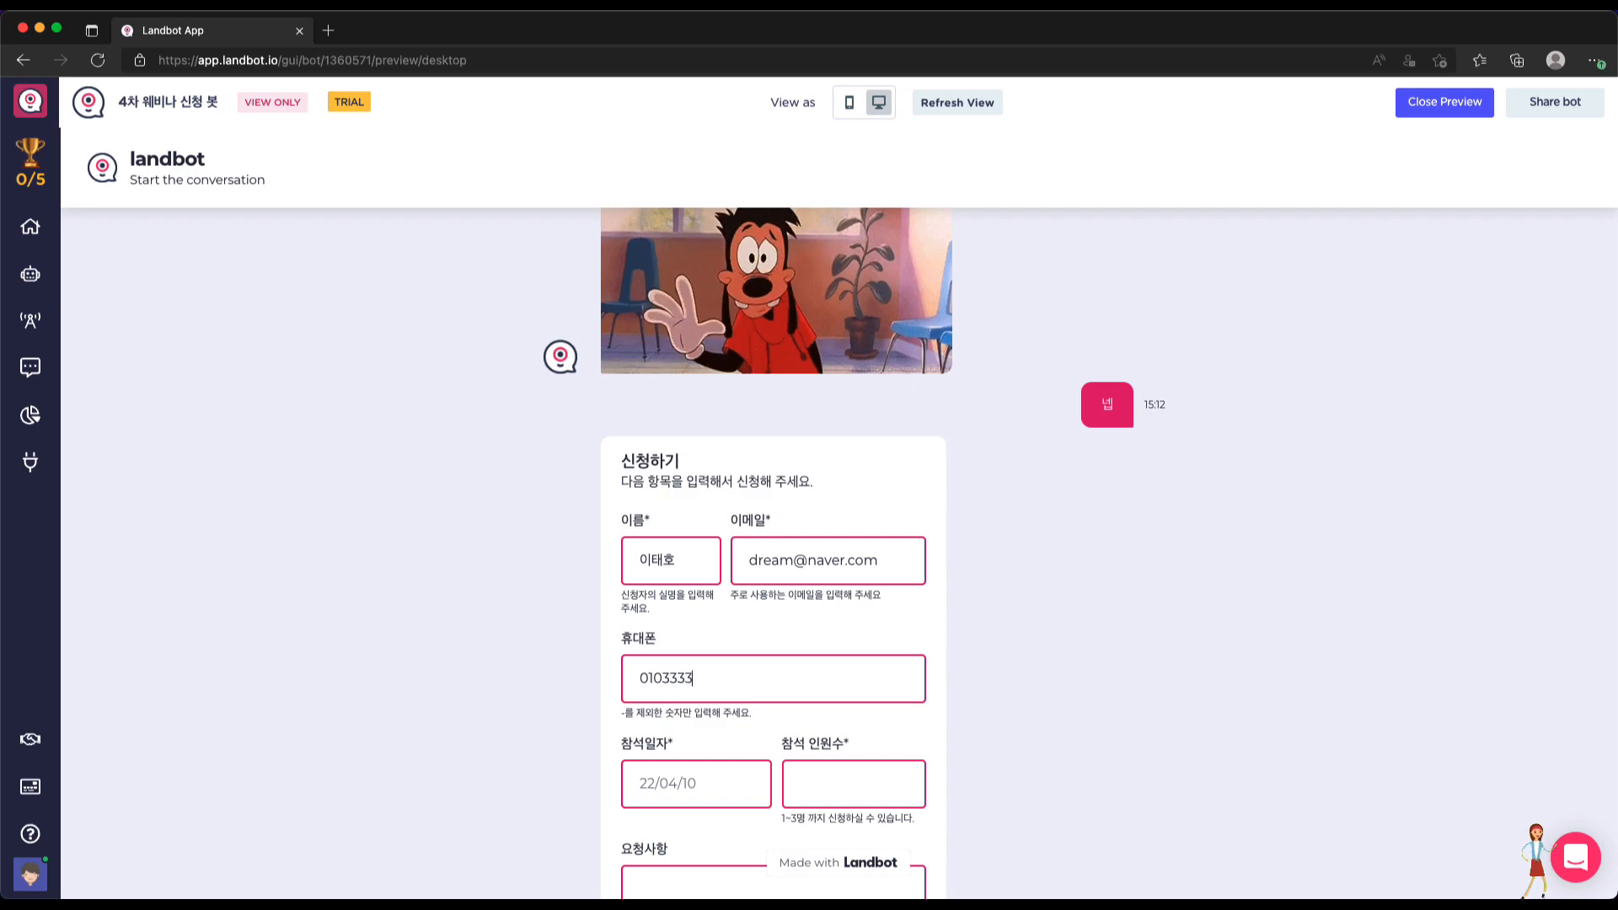
key(Tab)
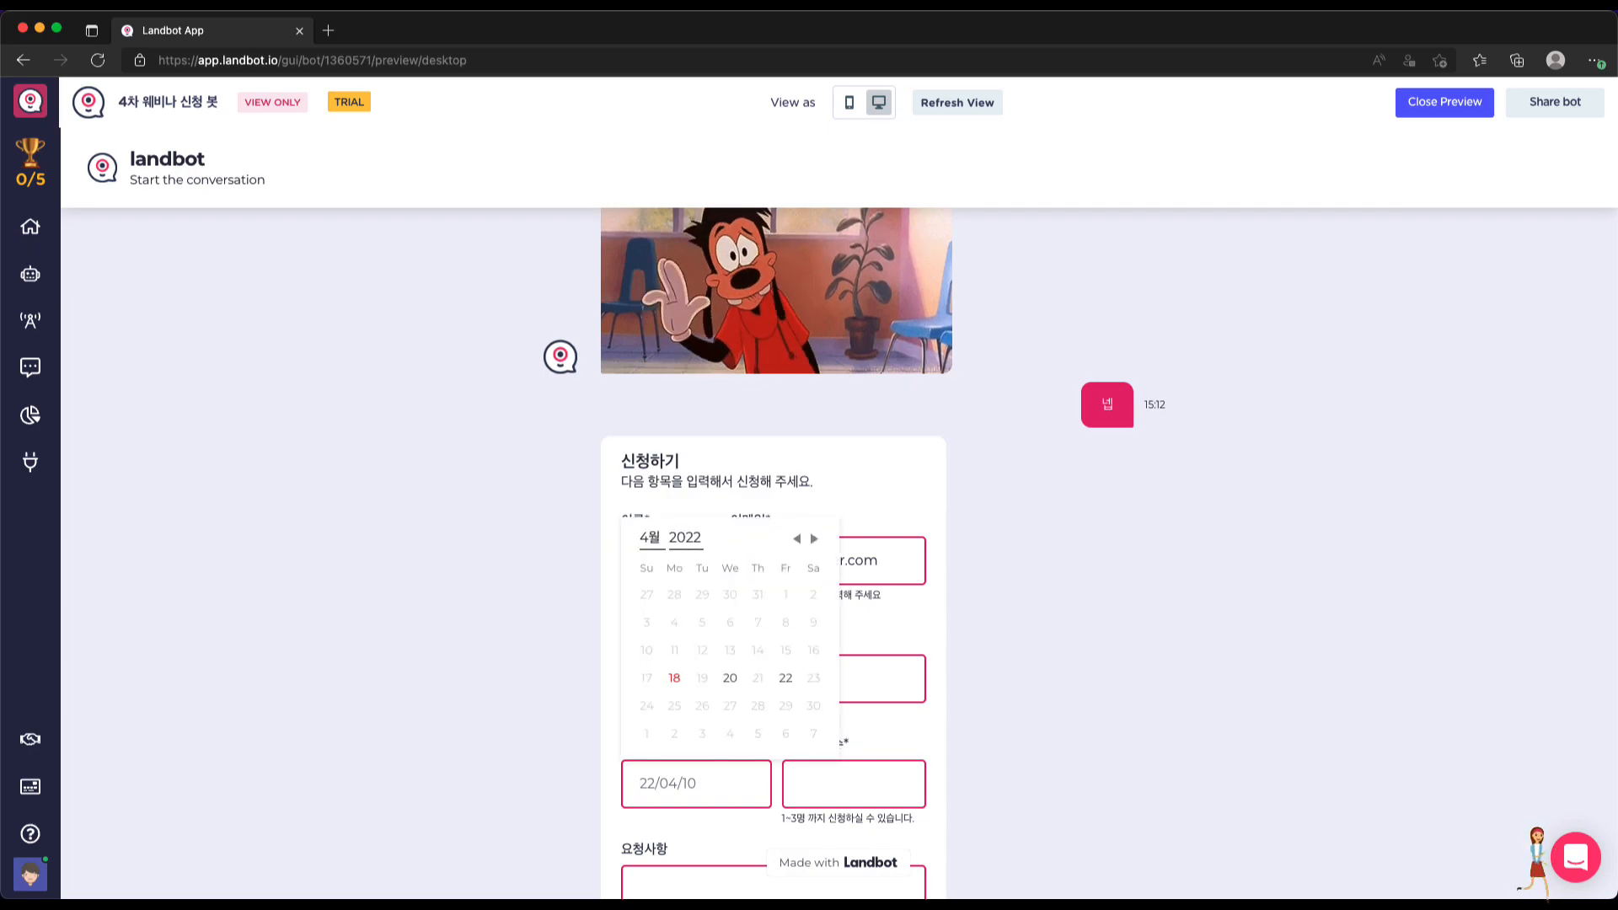
Choose the 22nd, enter 4 attendees, add note '좋은 내용으로 진행해 주세', submit, and close preview
click(785, 677)
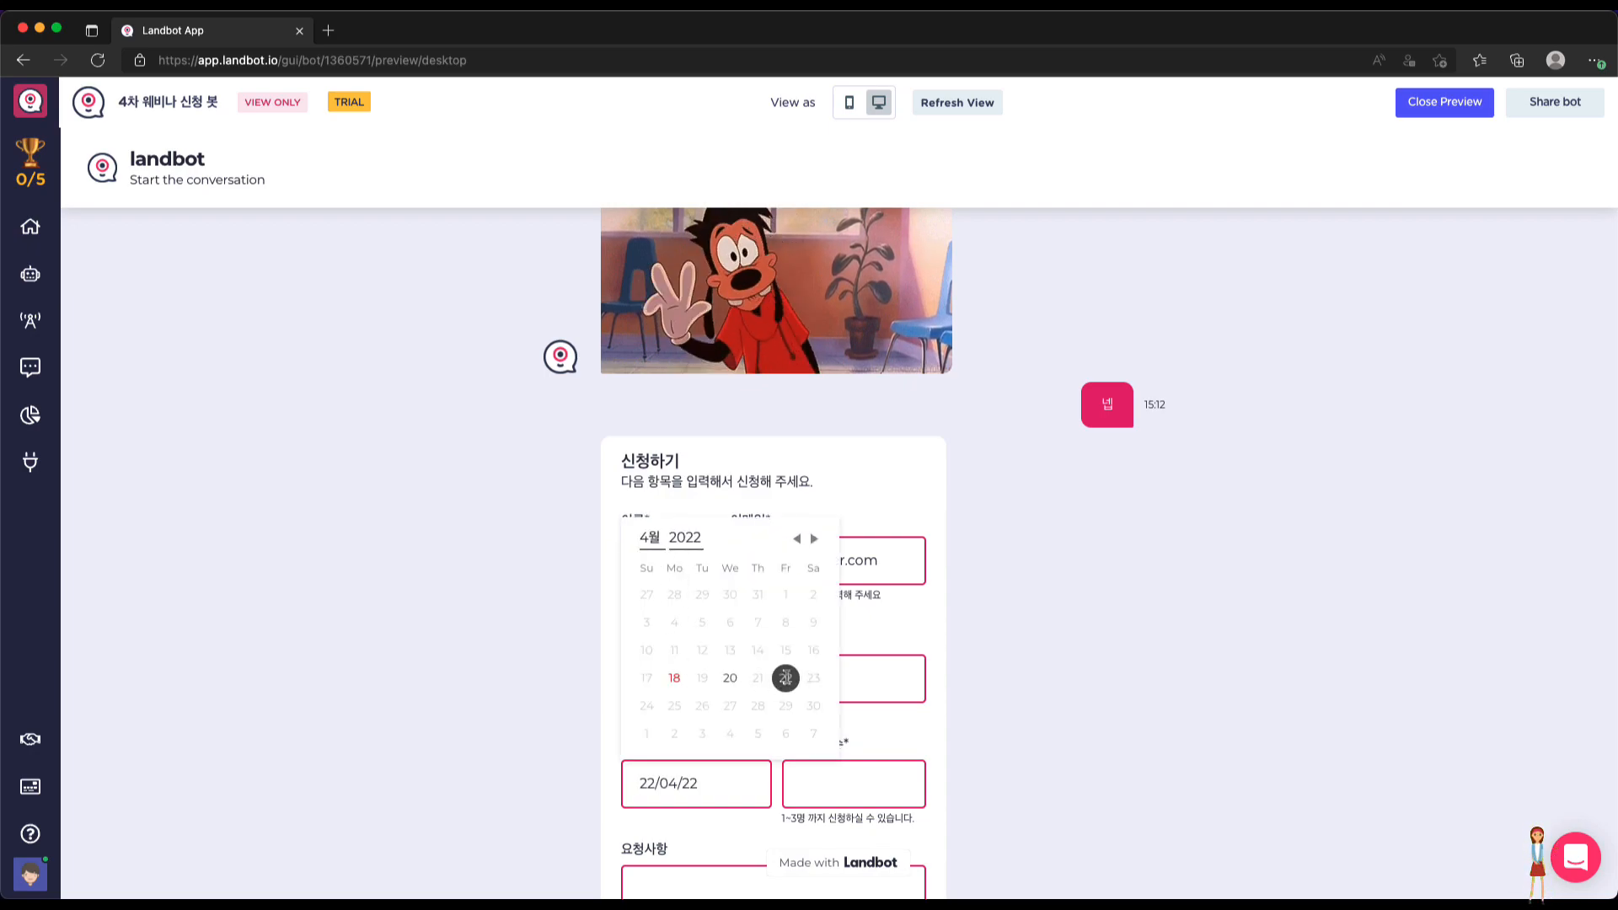
click(852, 795)
scroll(925, 817, down, 2)
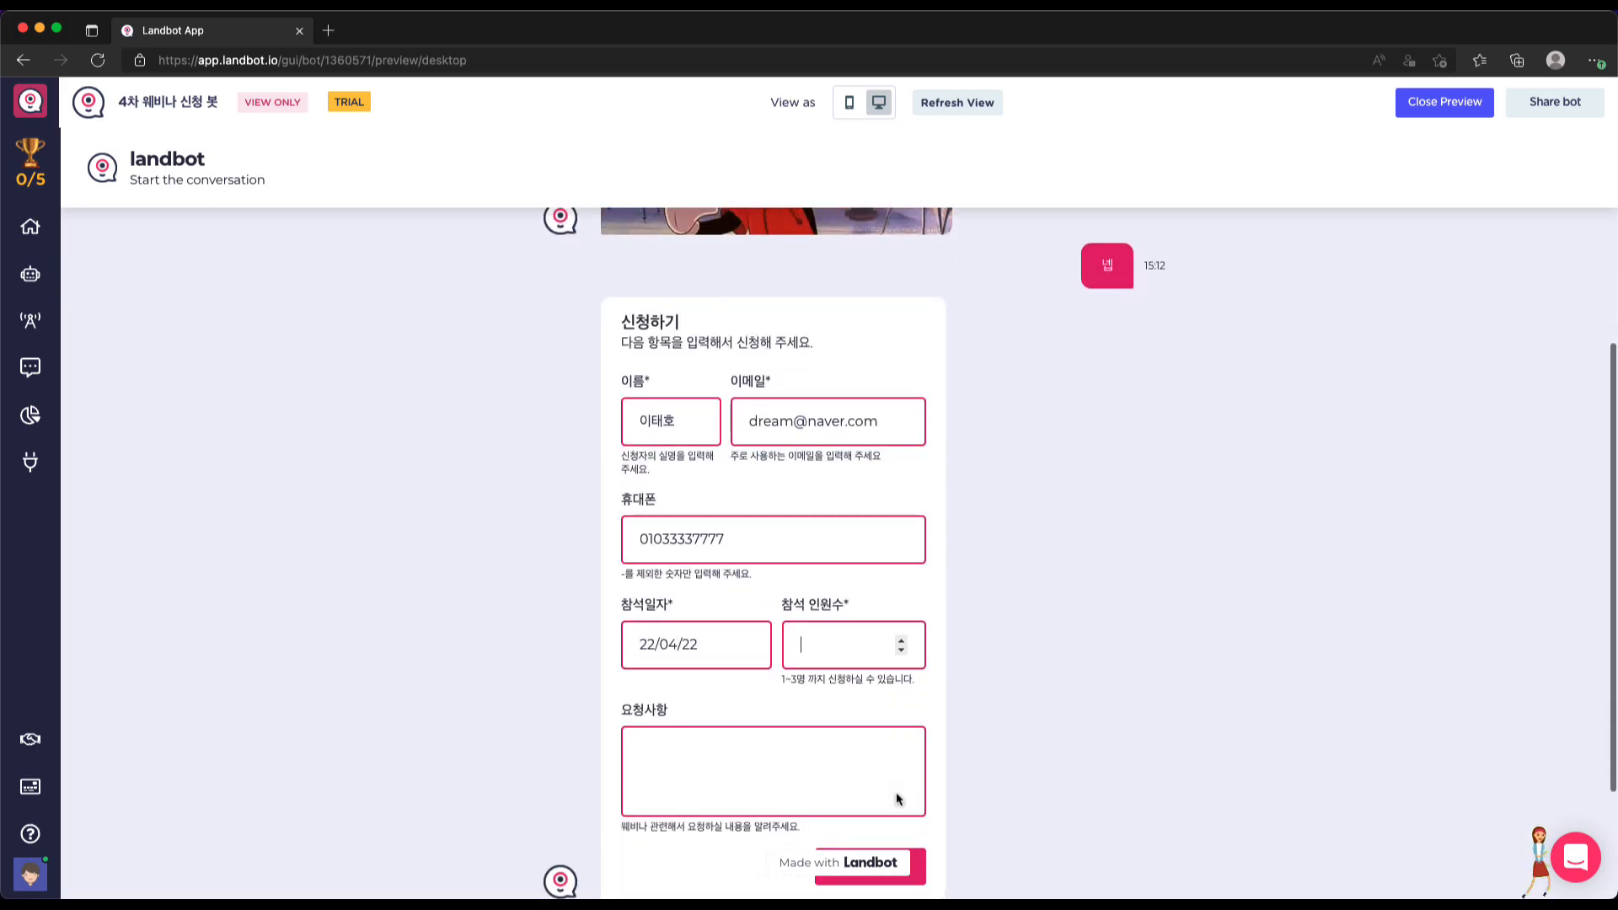
text(4)
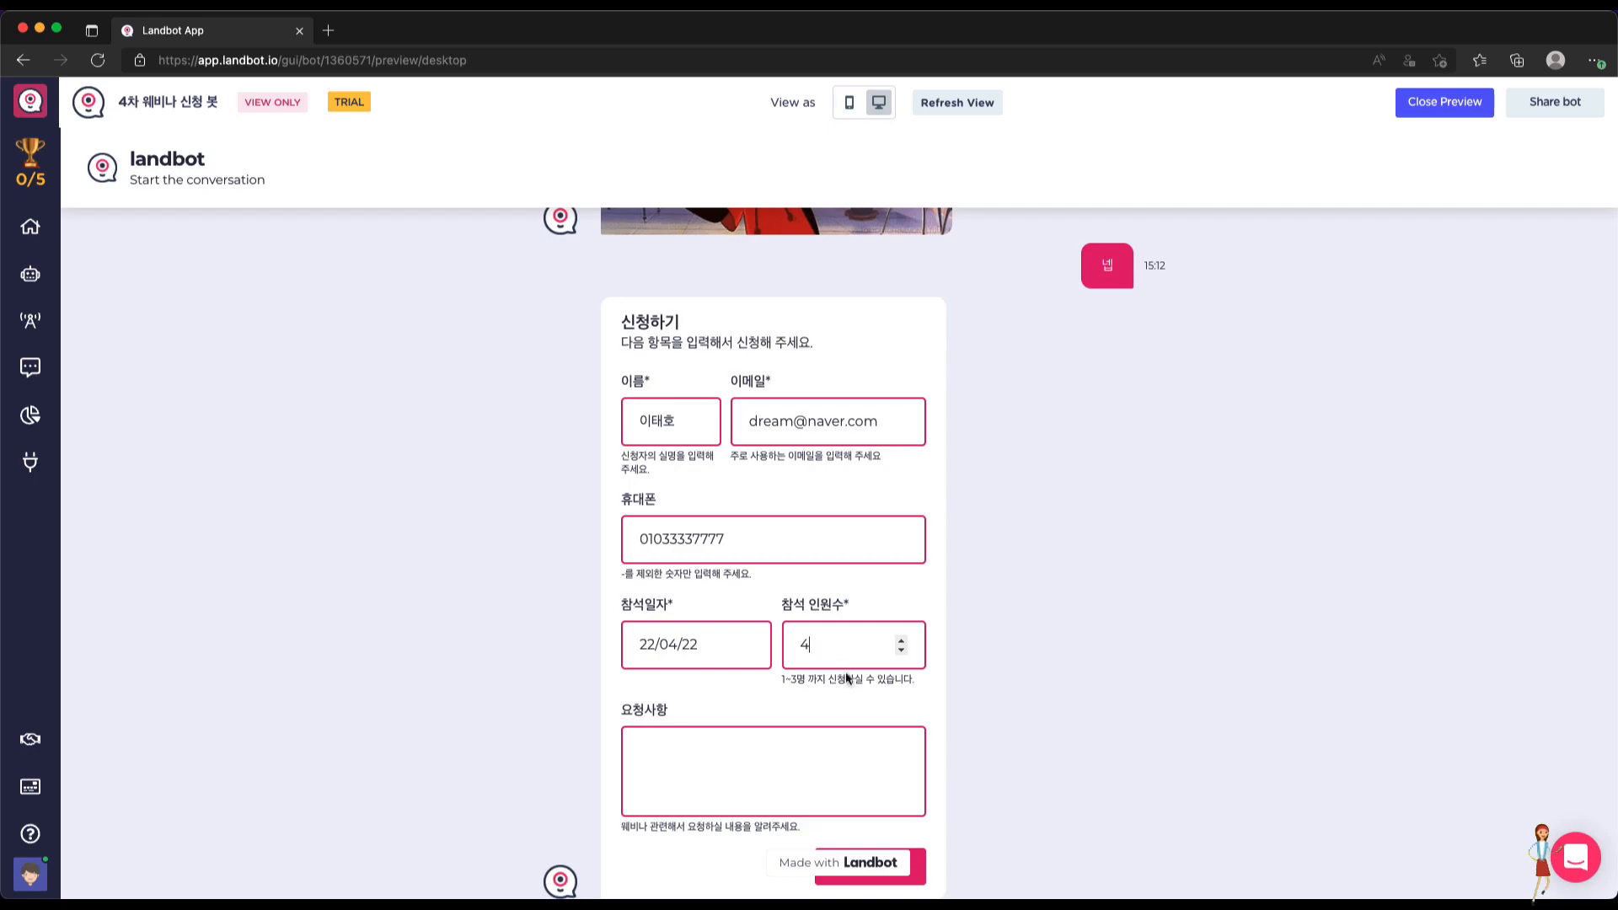
key(Tab)
scroll(874, 812, down, 1)
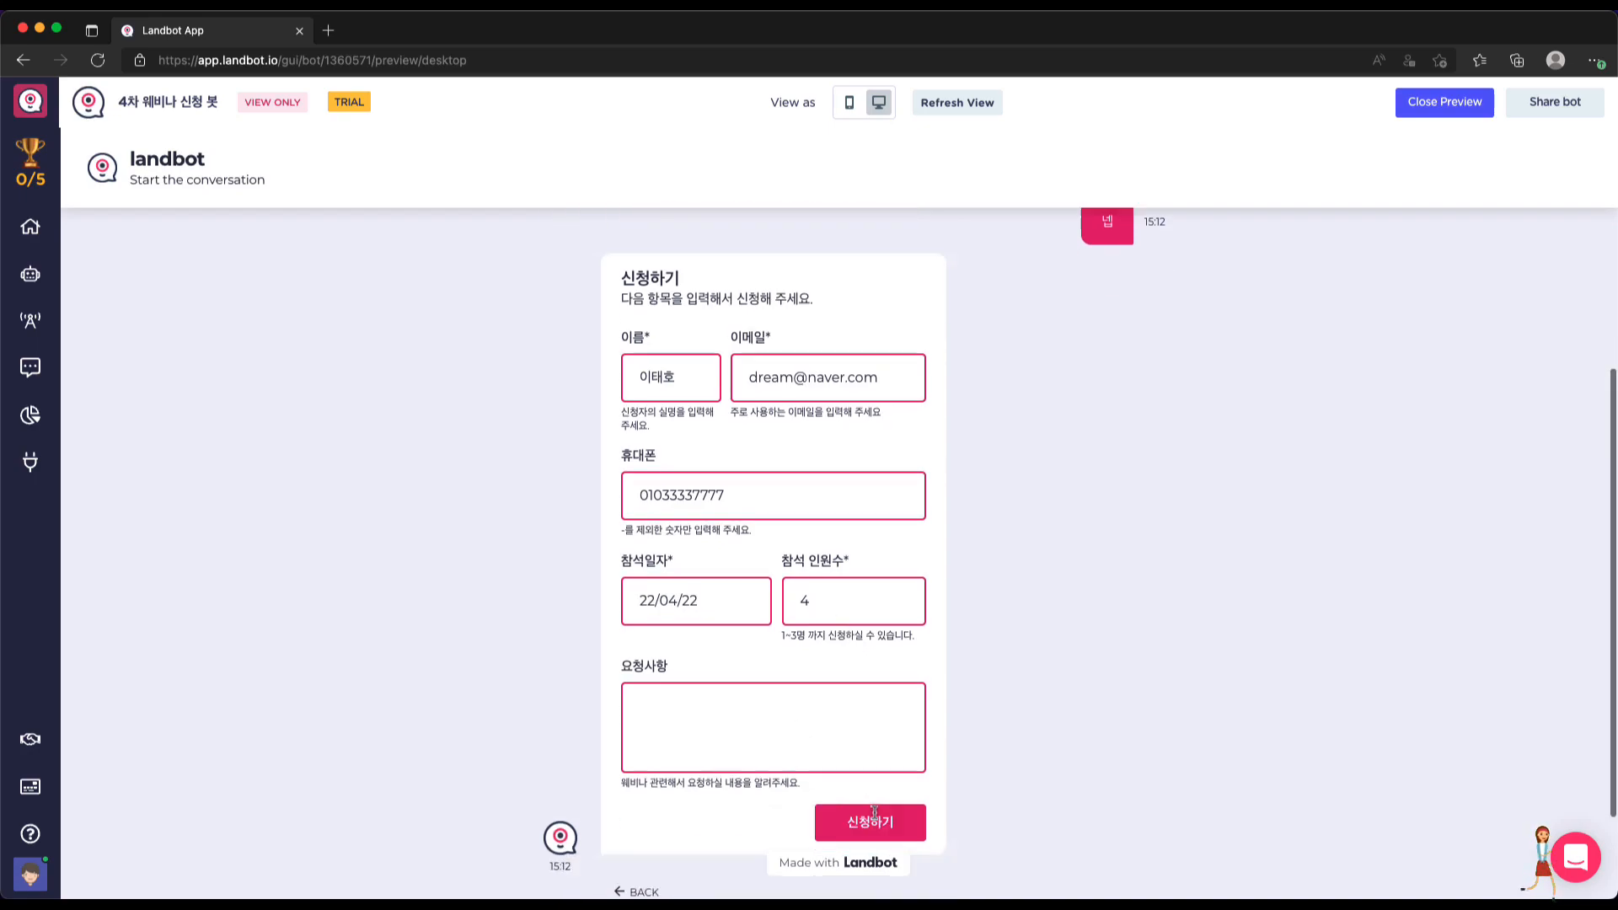
scroll(873, 811, down, 2)
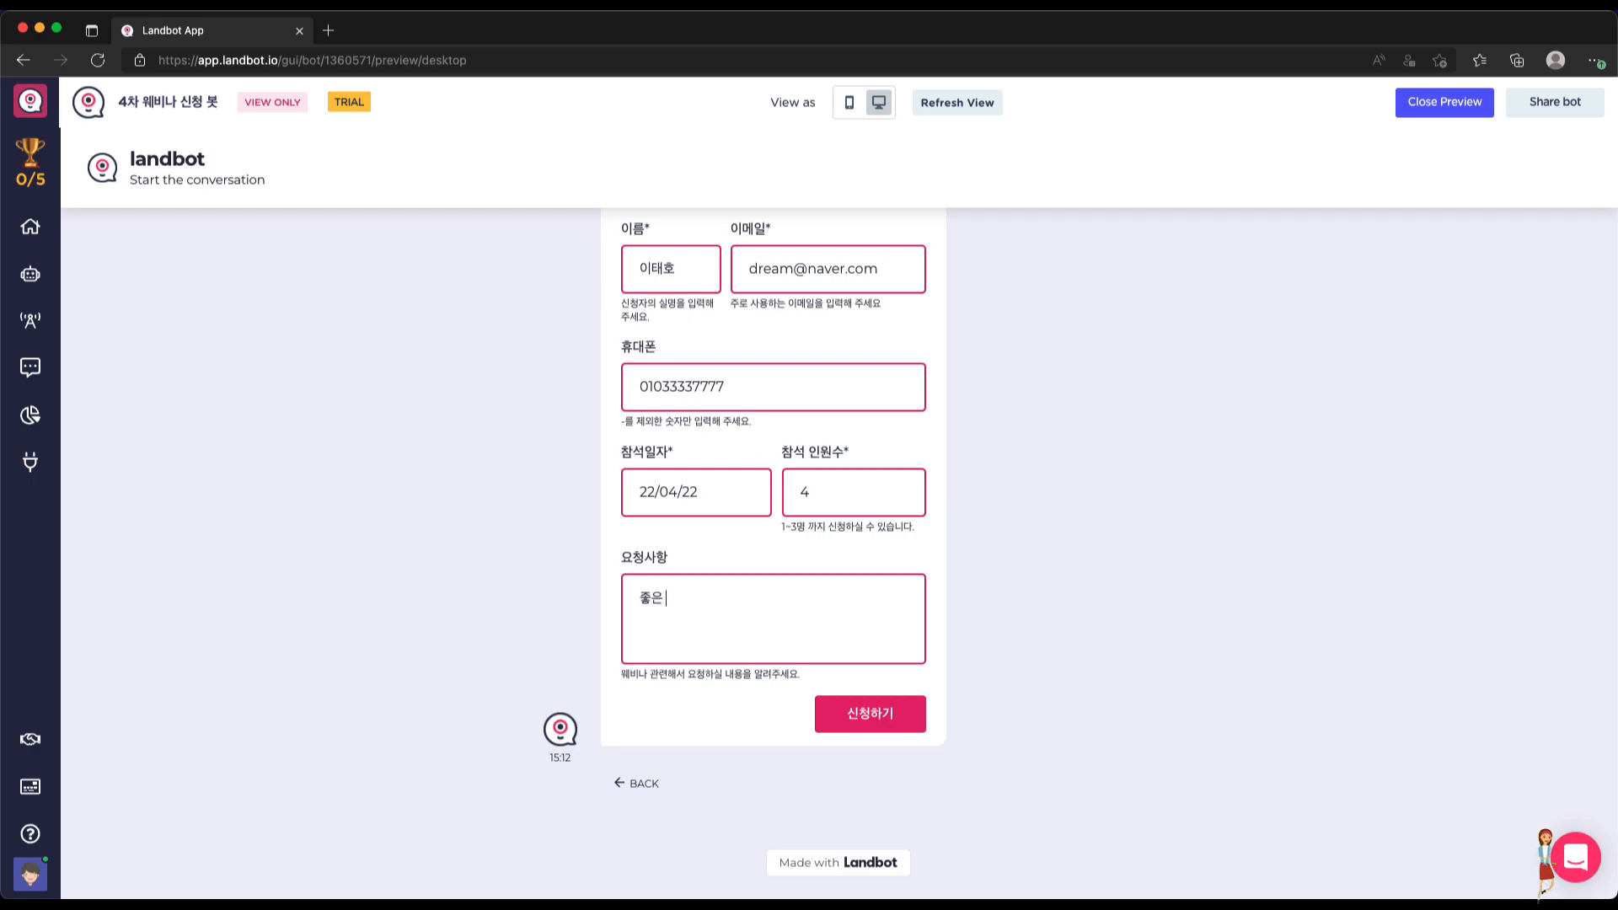
text(좋은 내용으로 진행해)
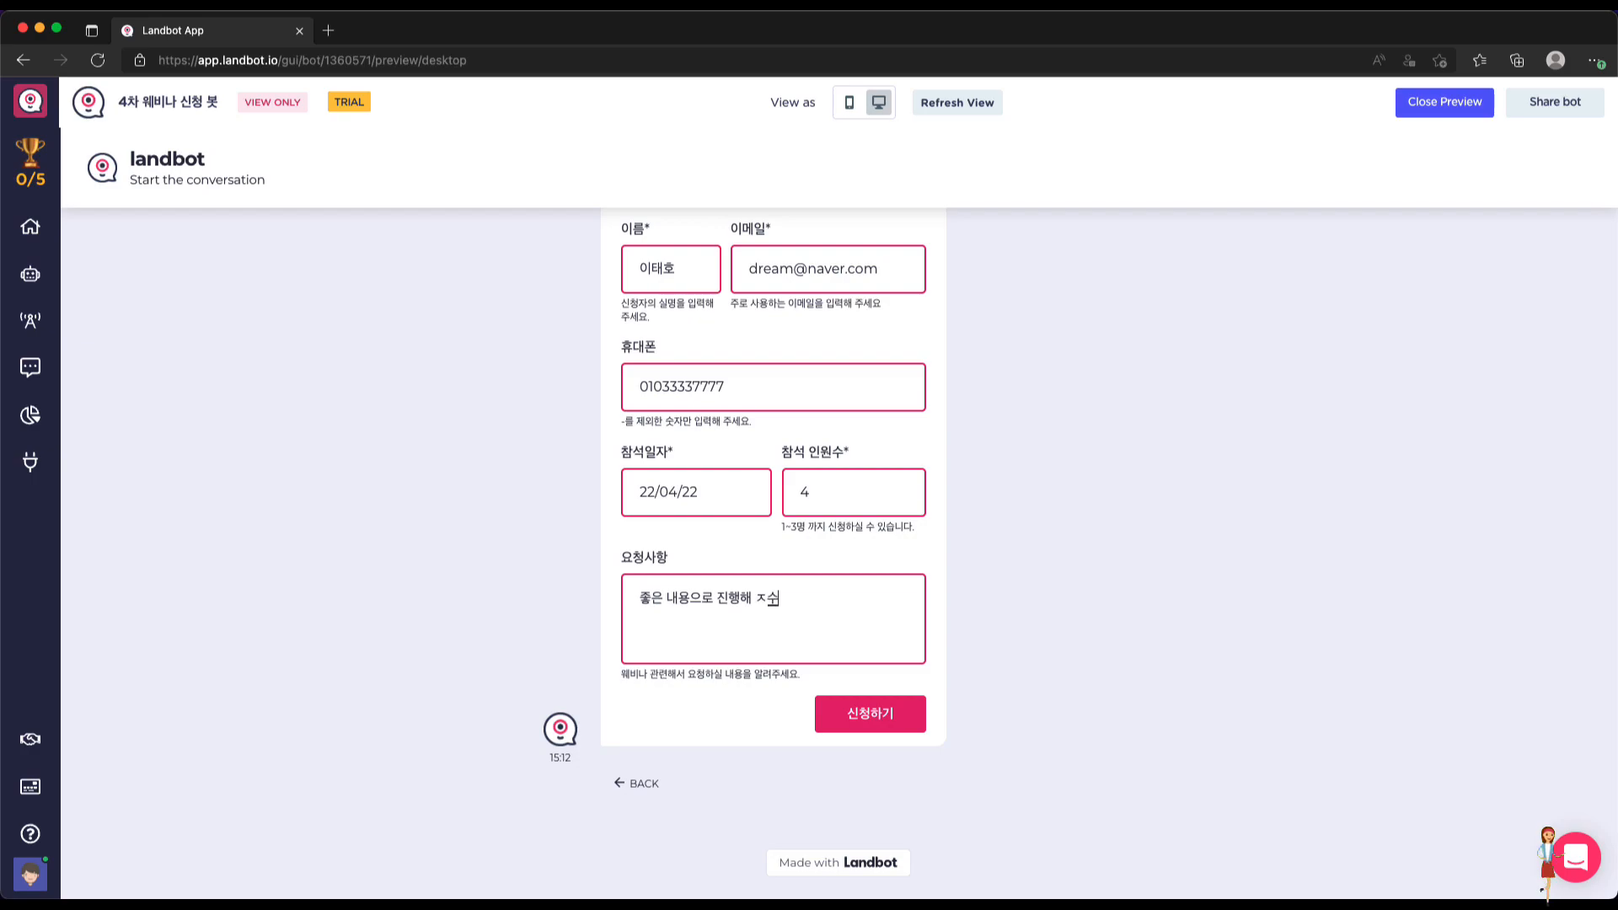
text( 주세요~.)
click(879, 716)
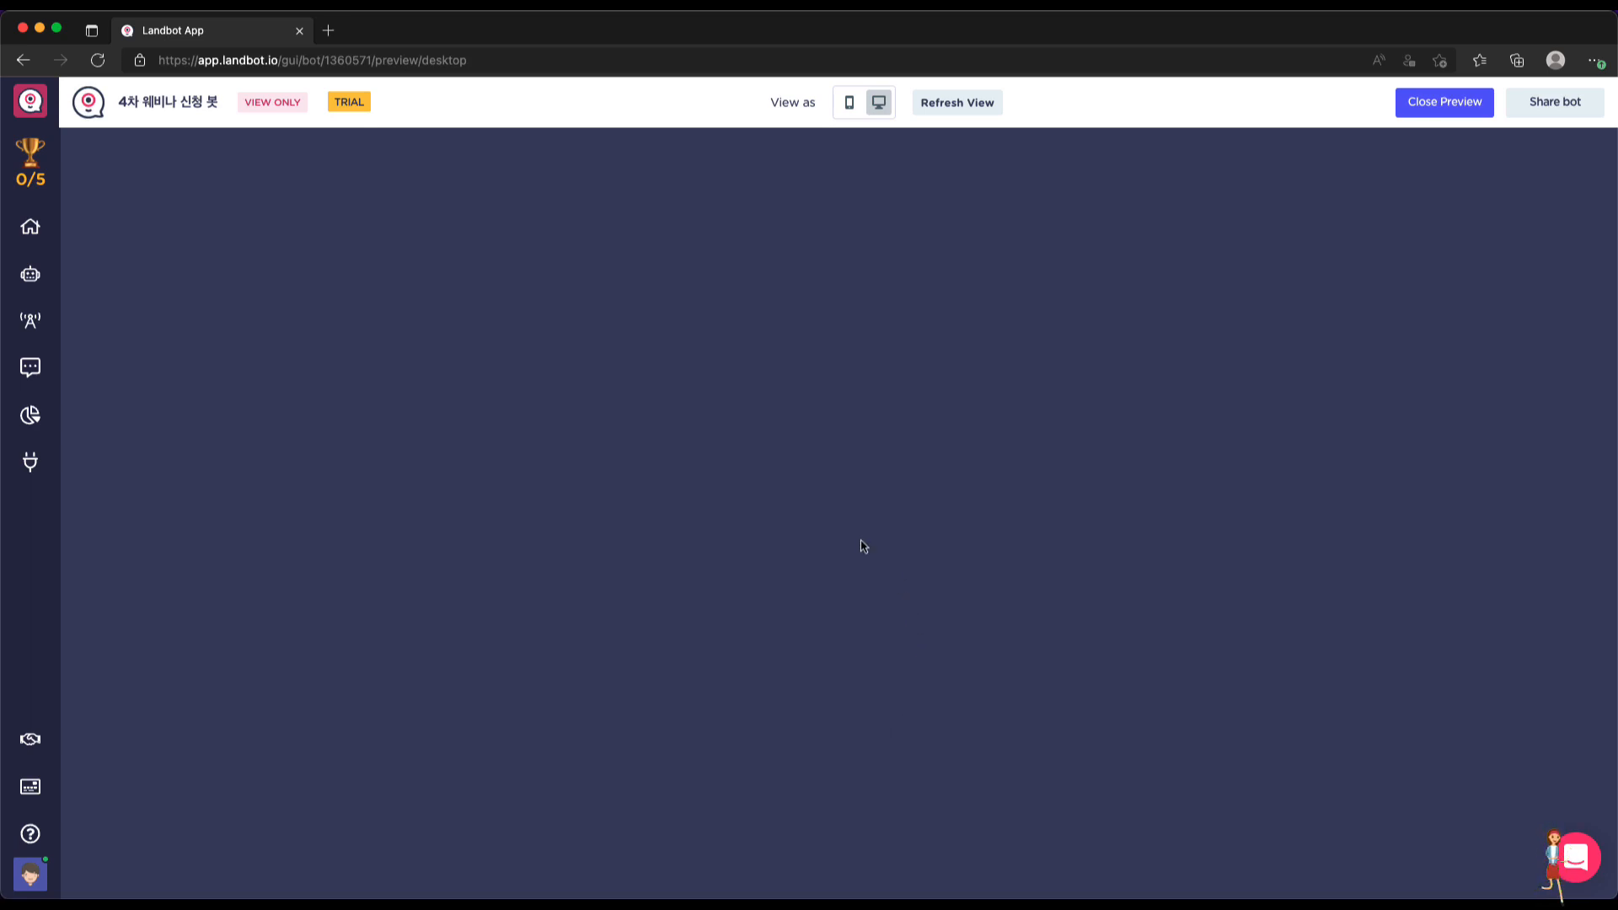
click(1430, 103)
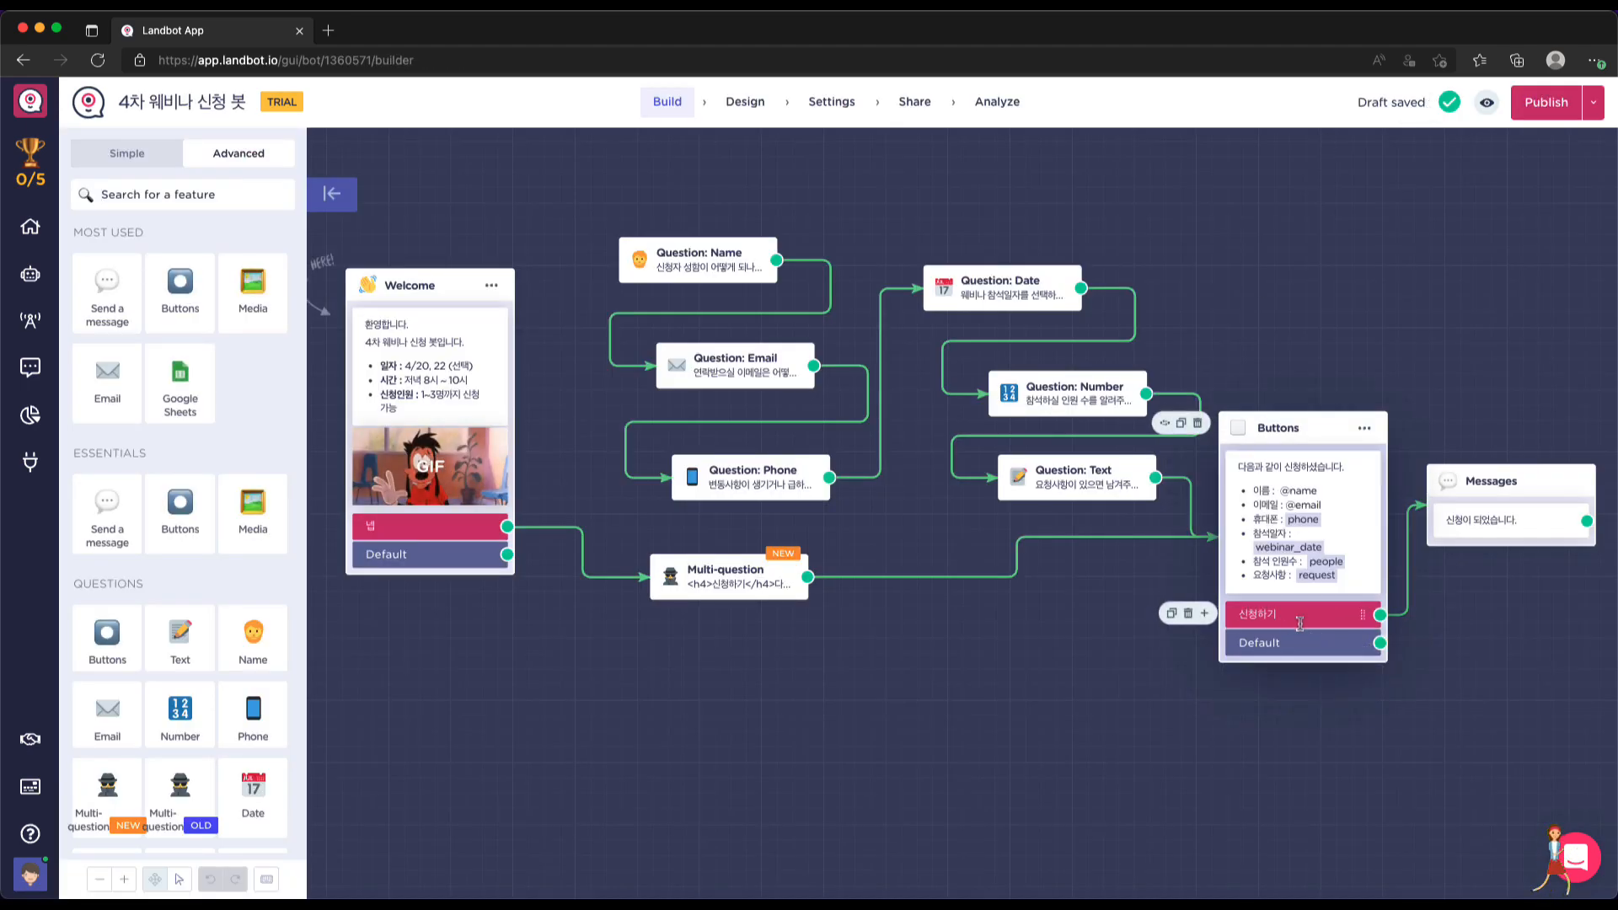
Start a new preview, answer 네, and fill the name and contact details via autofill
click(1487, 104)
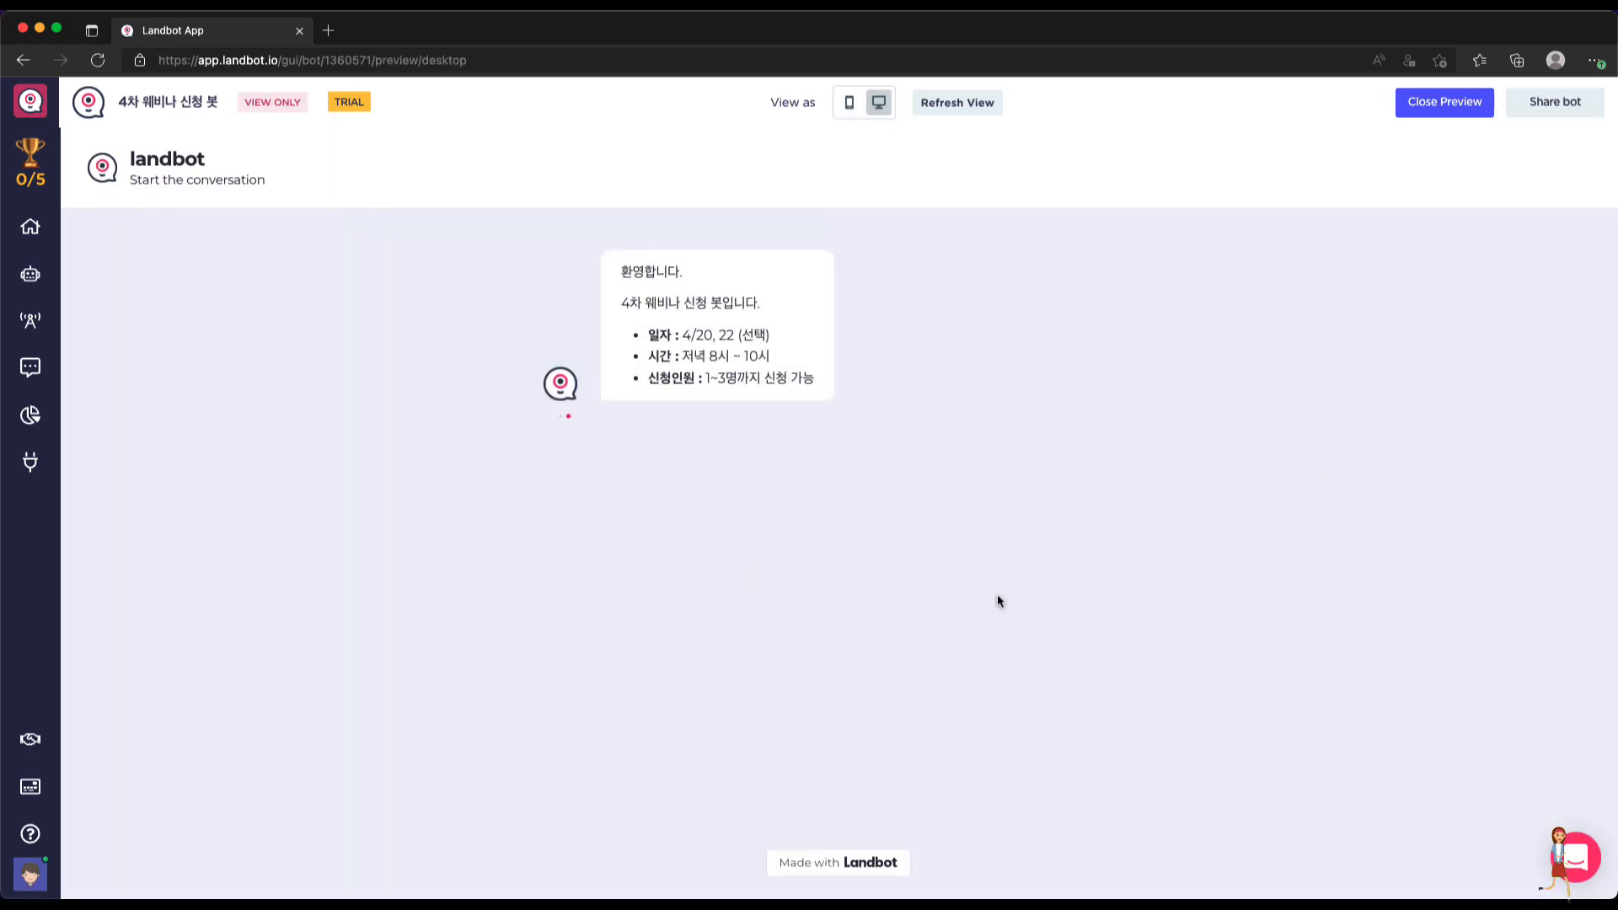
click(716, 628)
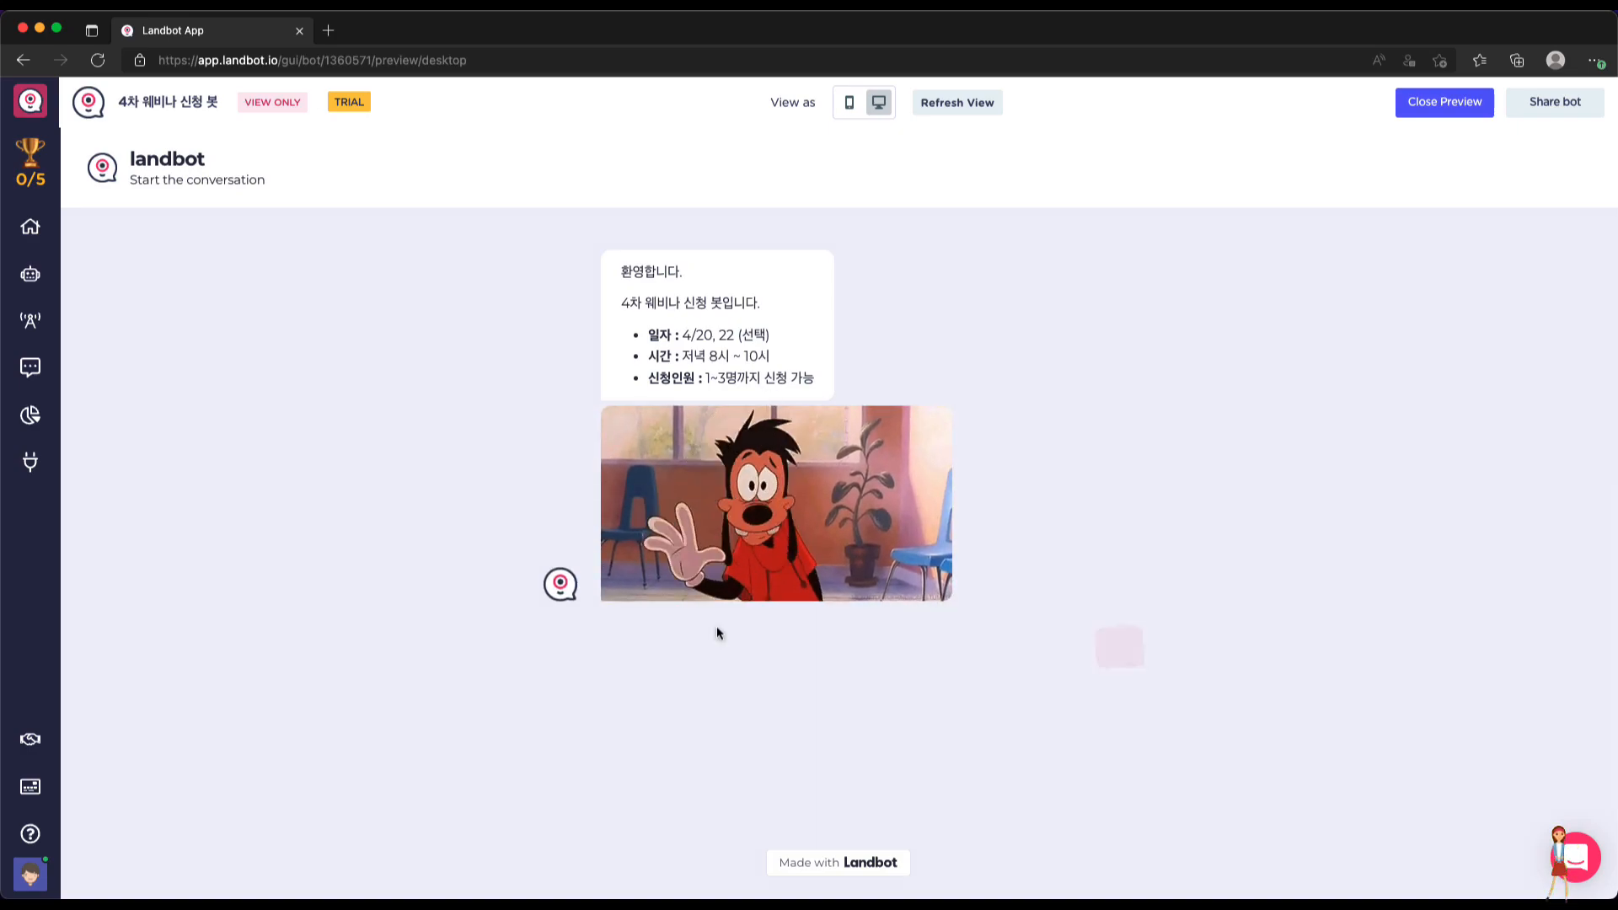
click(664, 569)
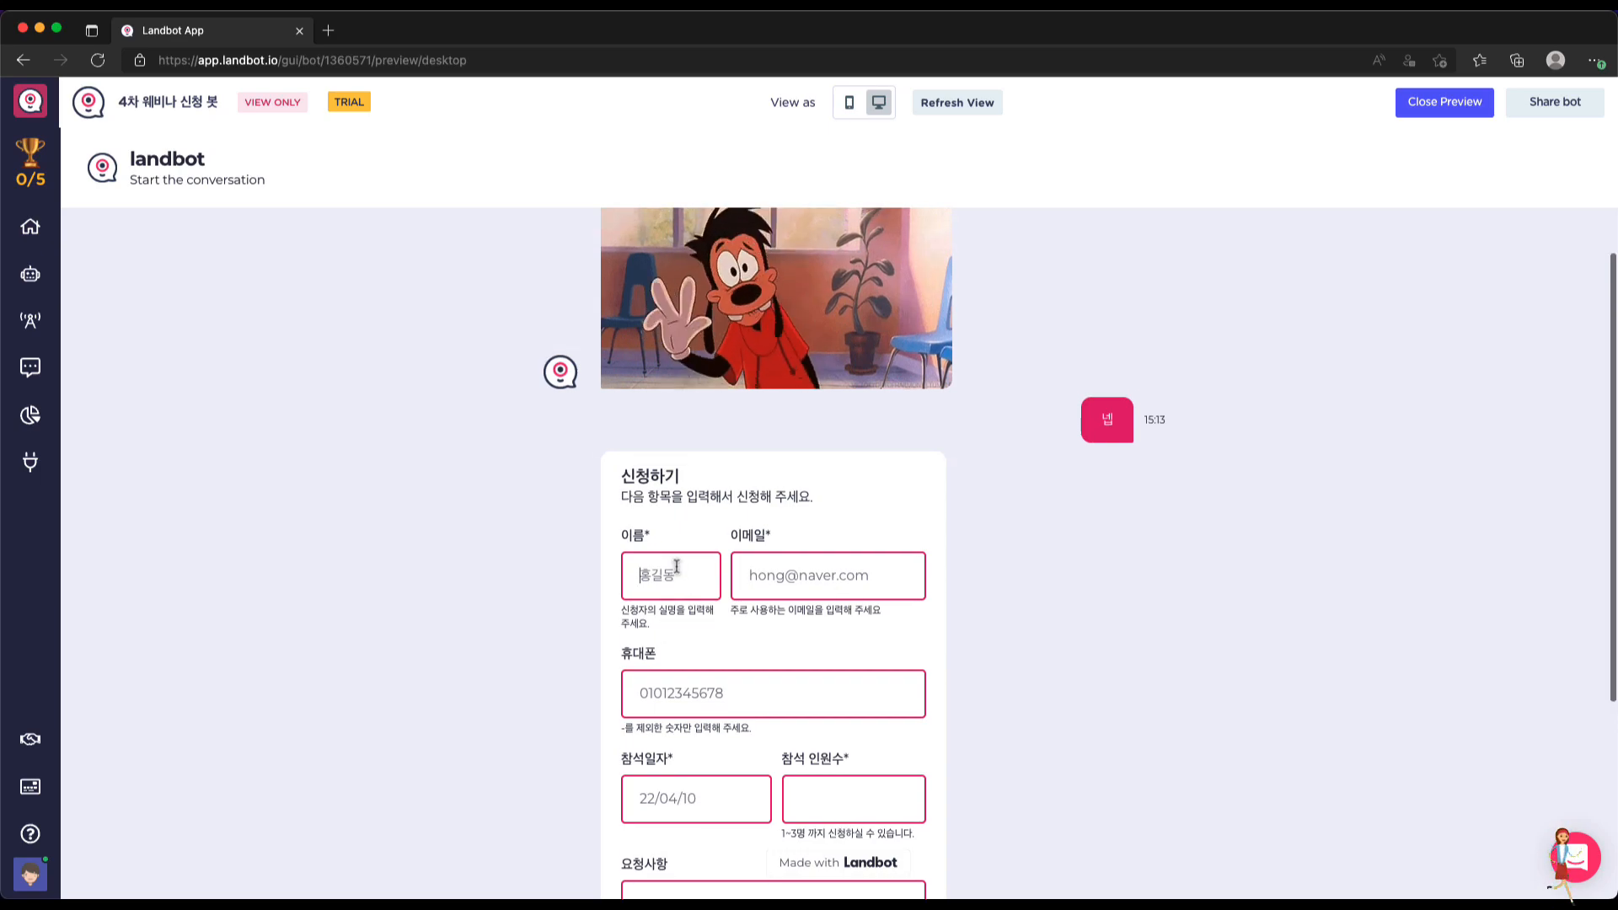
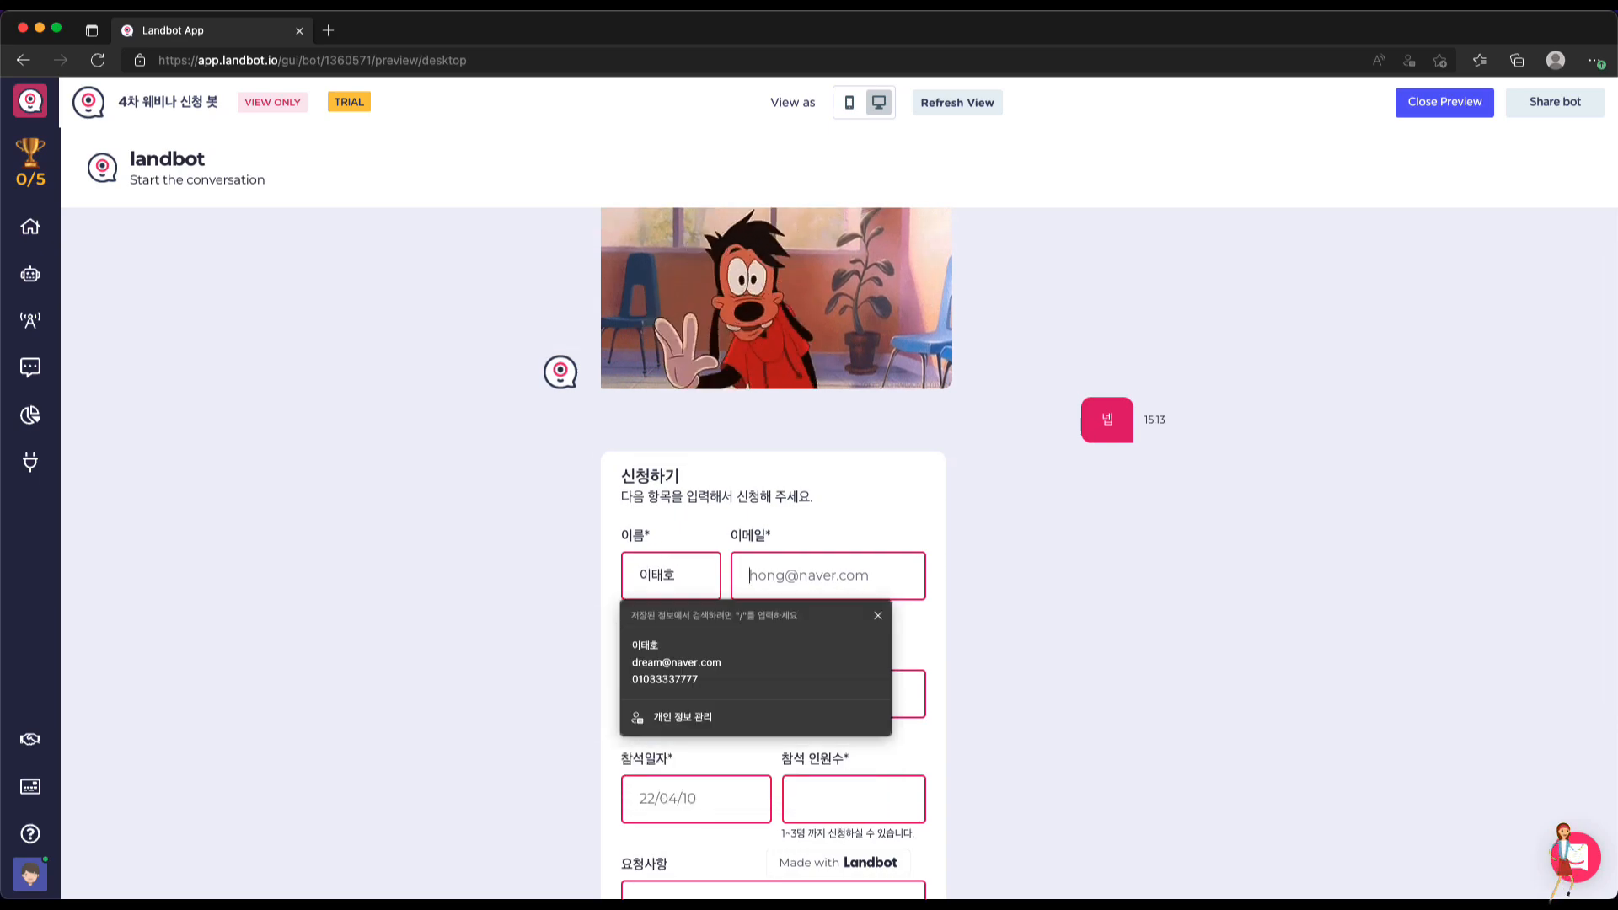
click(693, 682)
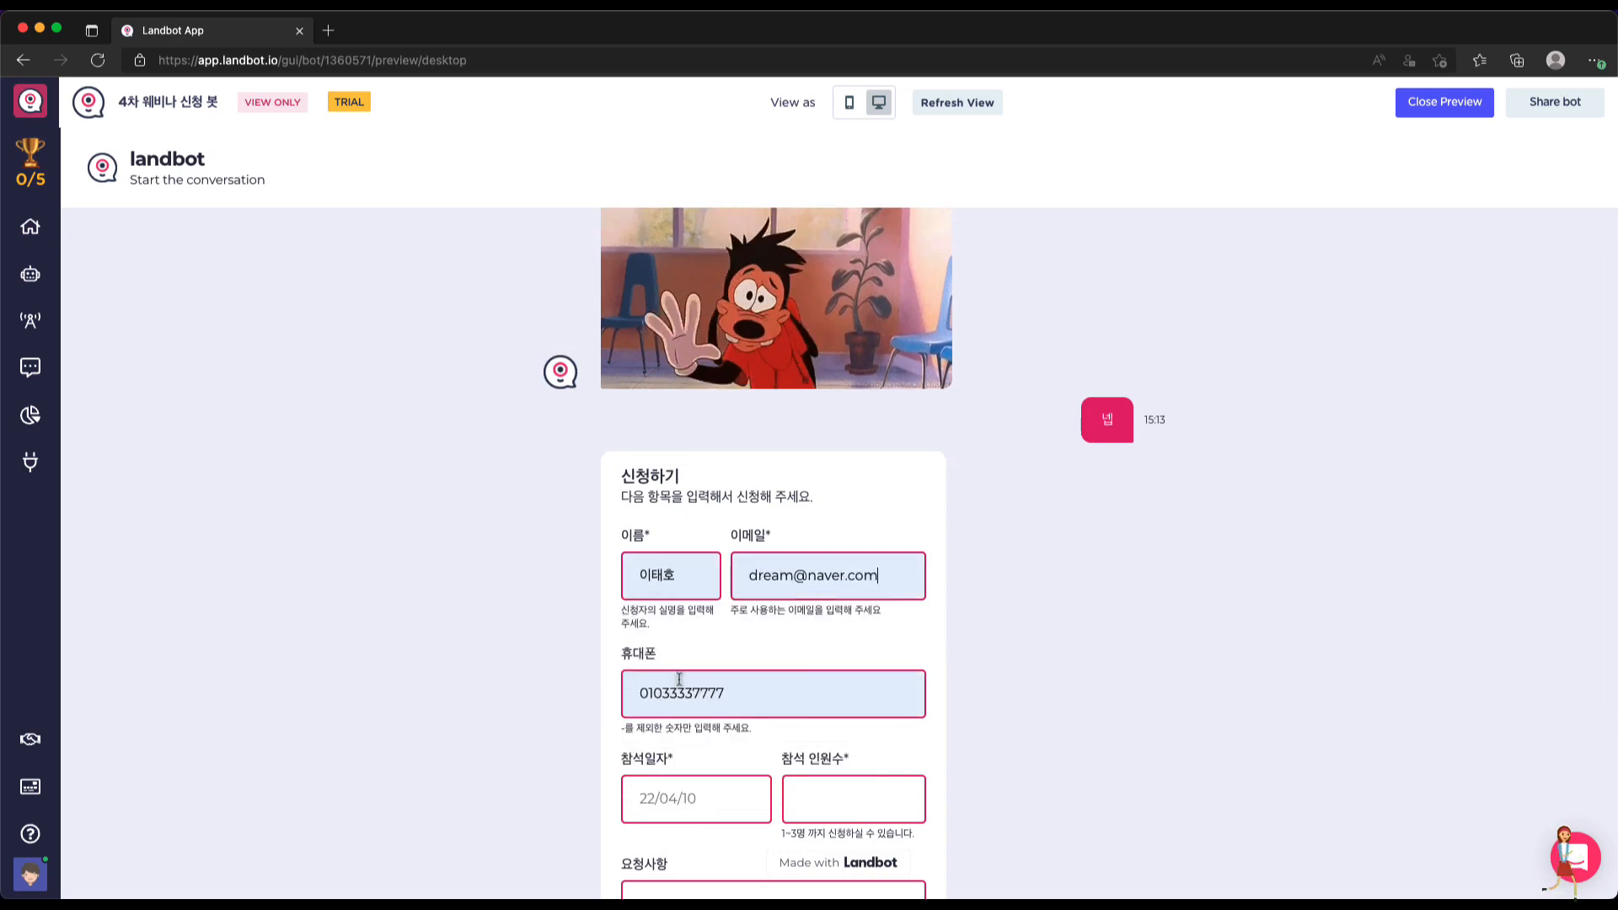
scroll(986, 711, down, 3)
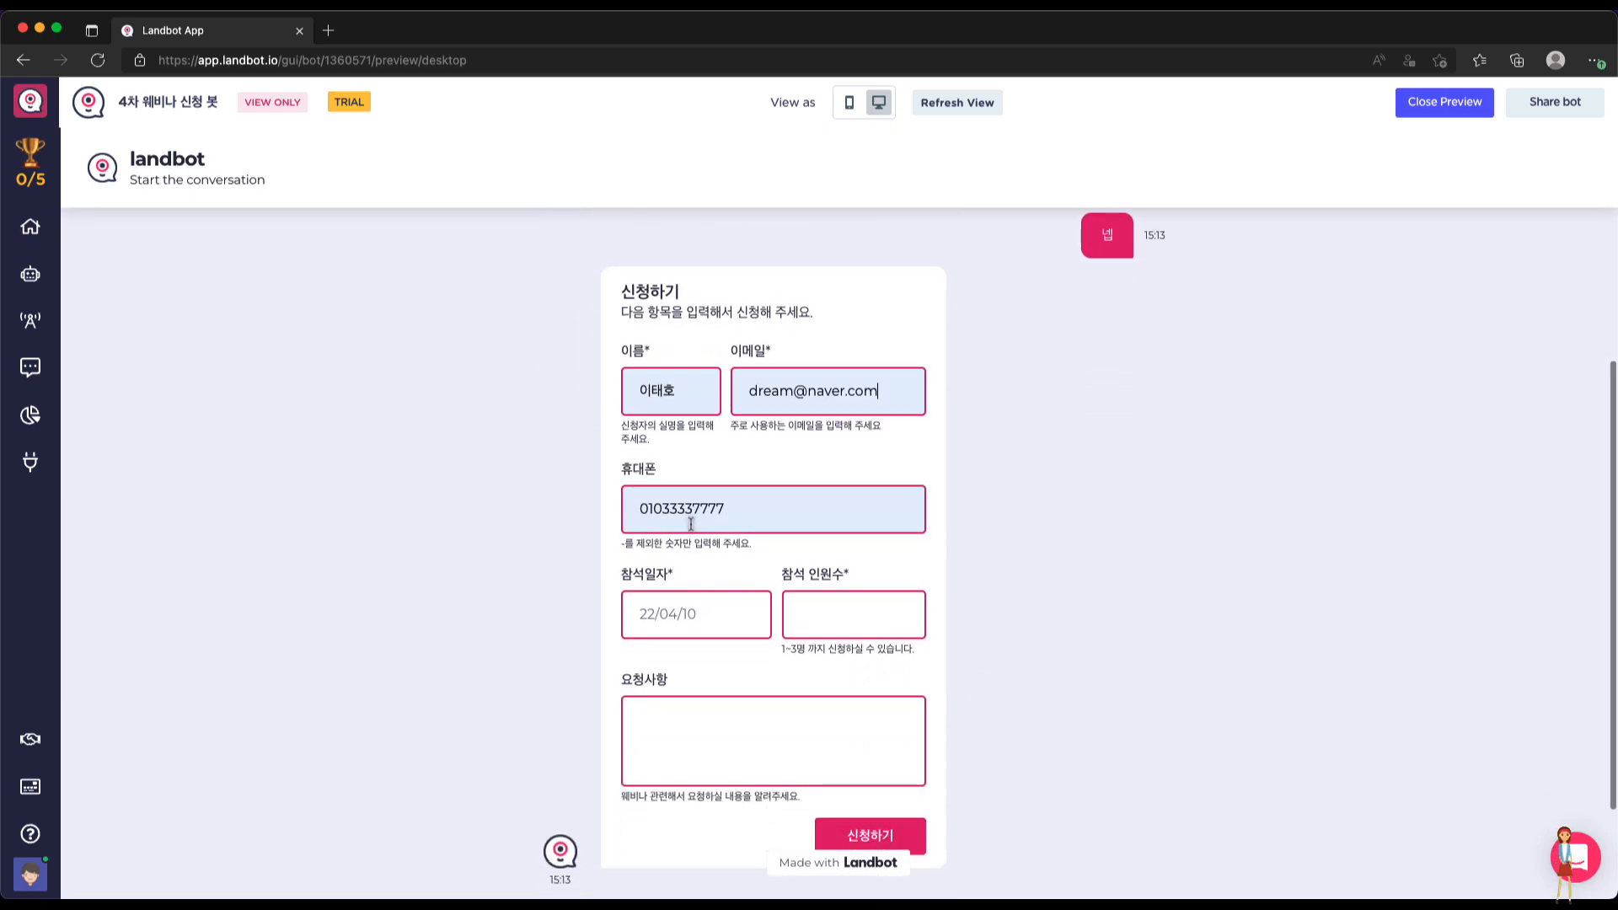
Pick 22/04/20 as the attendance date and set the attendee count to 2
click(696, 619)
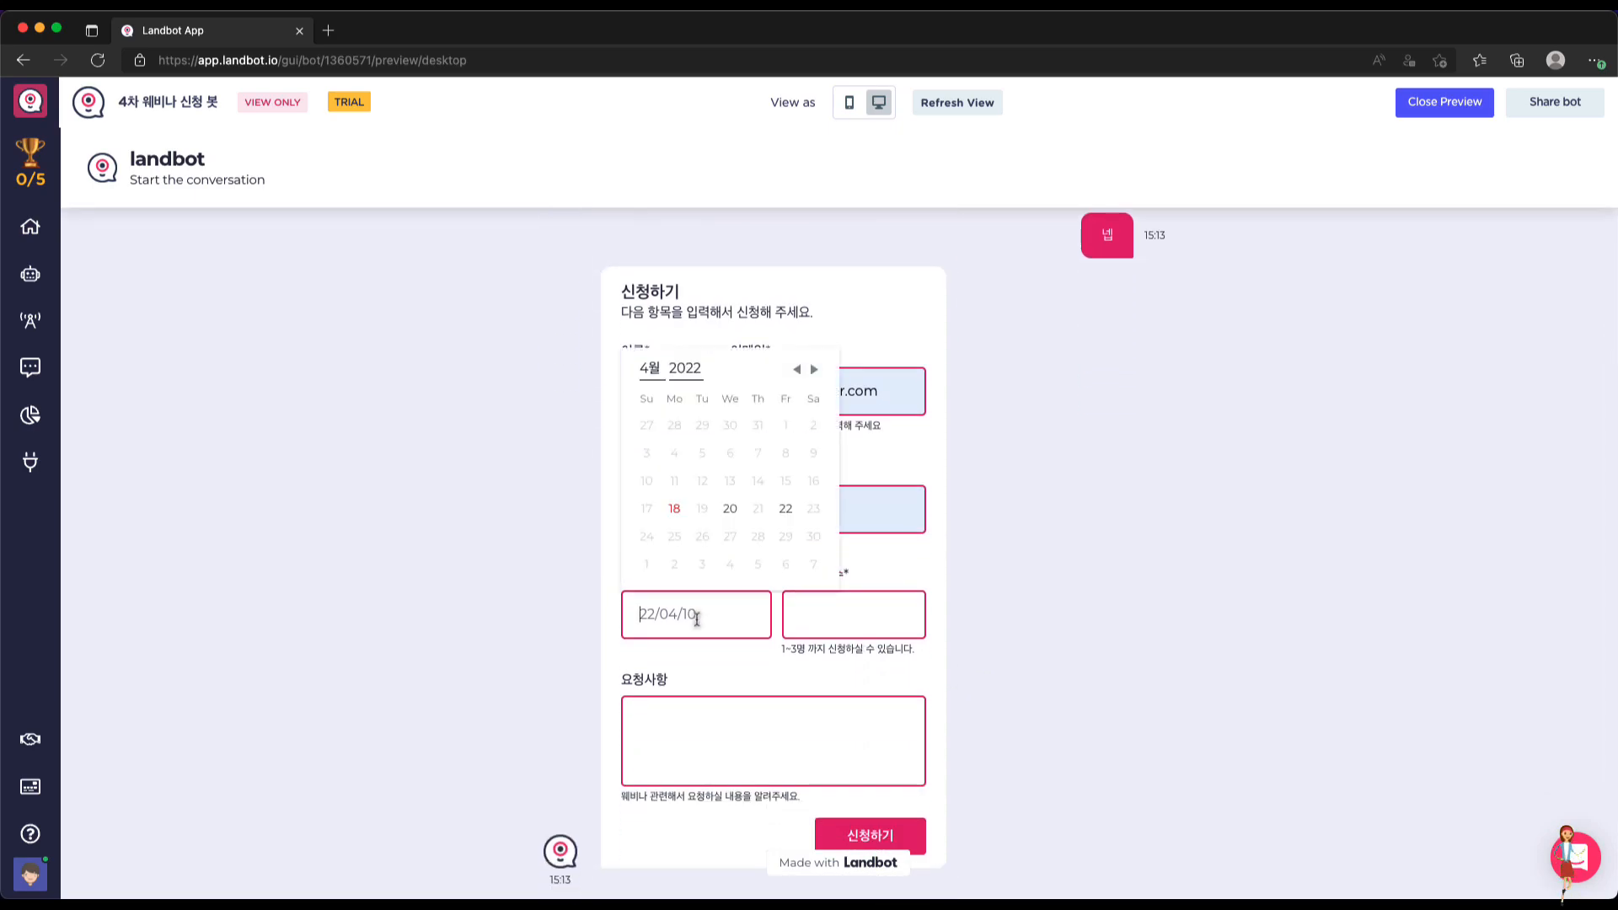
click(730, 506)
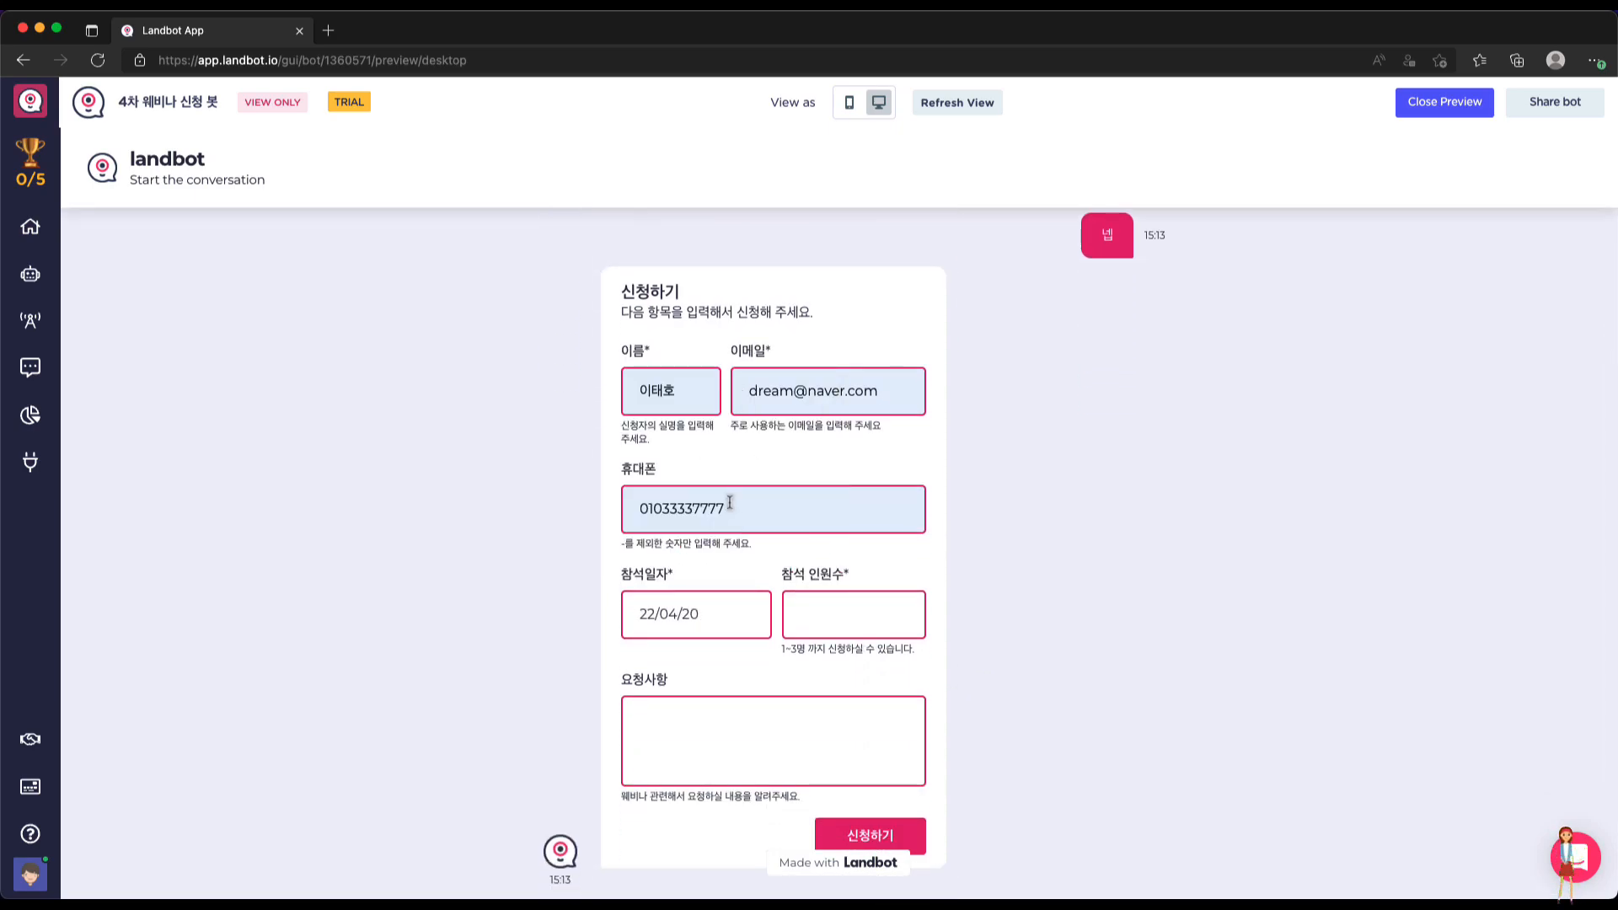
click(900, 609)
click(901, 609)
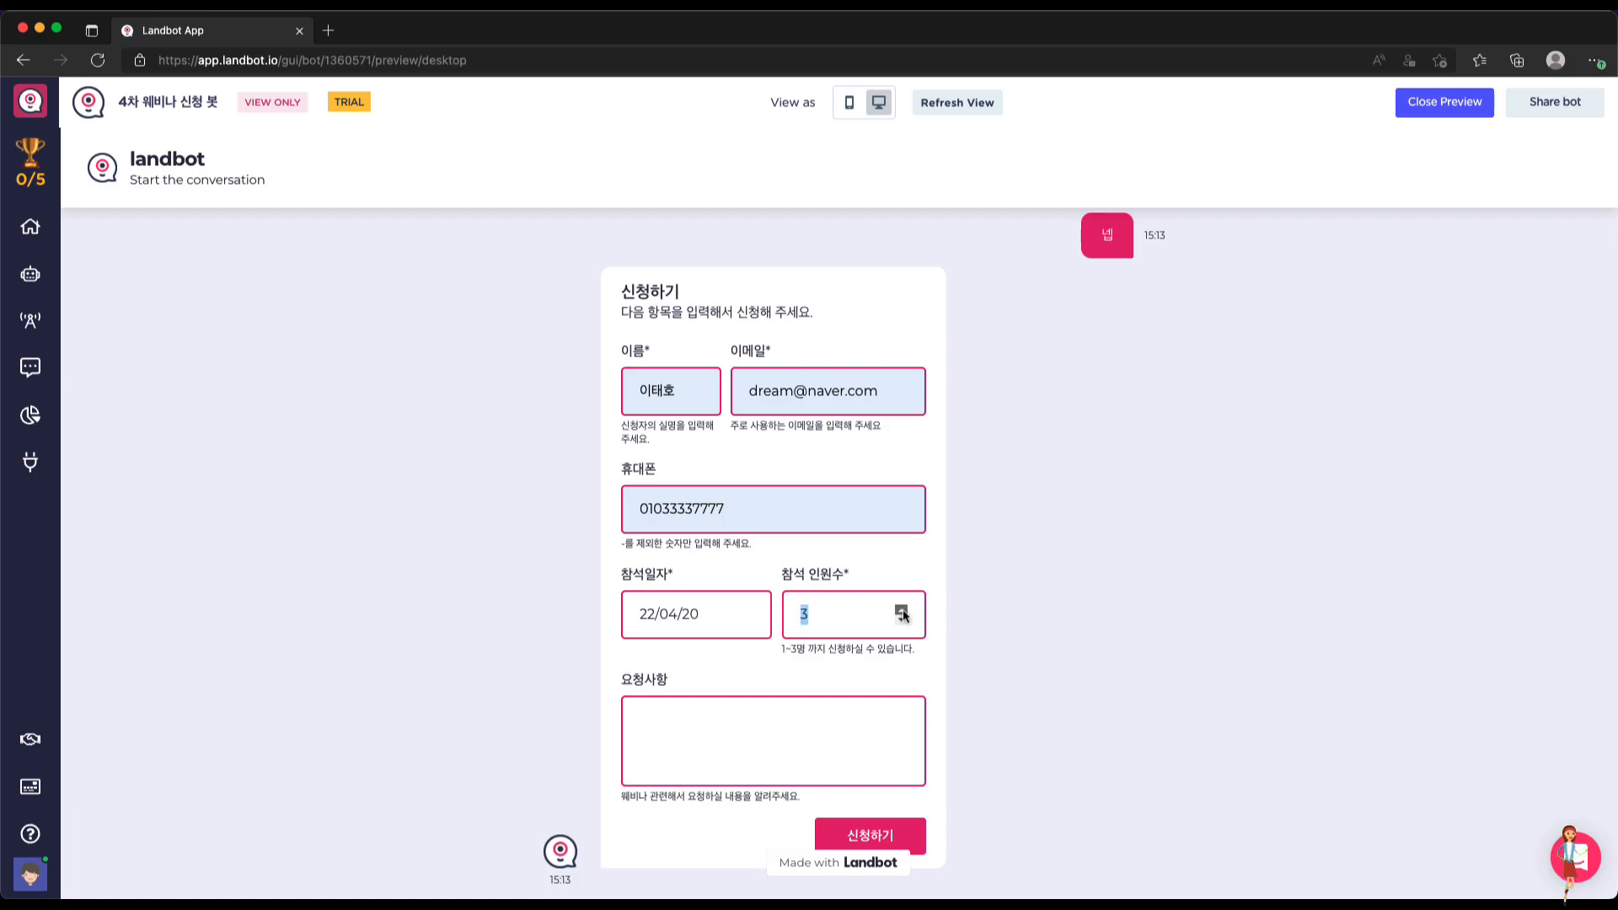
click(901, 618)
click(900, 618)
click(901, 618)
click(902, 612)
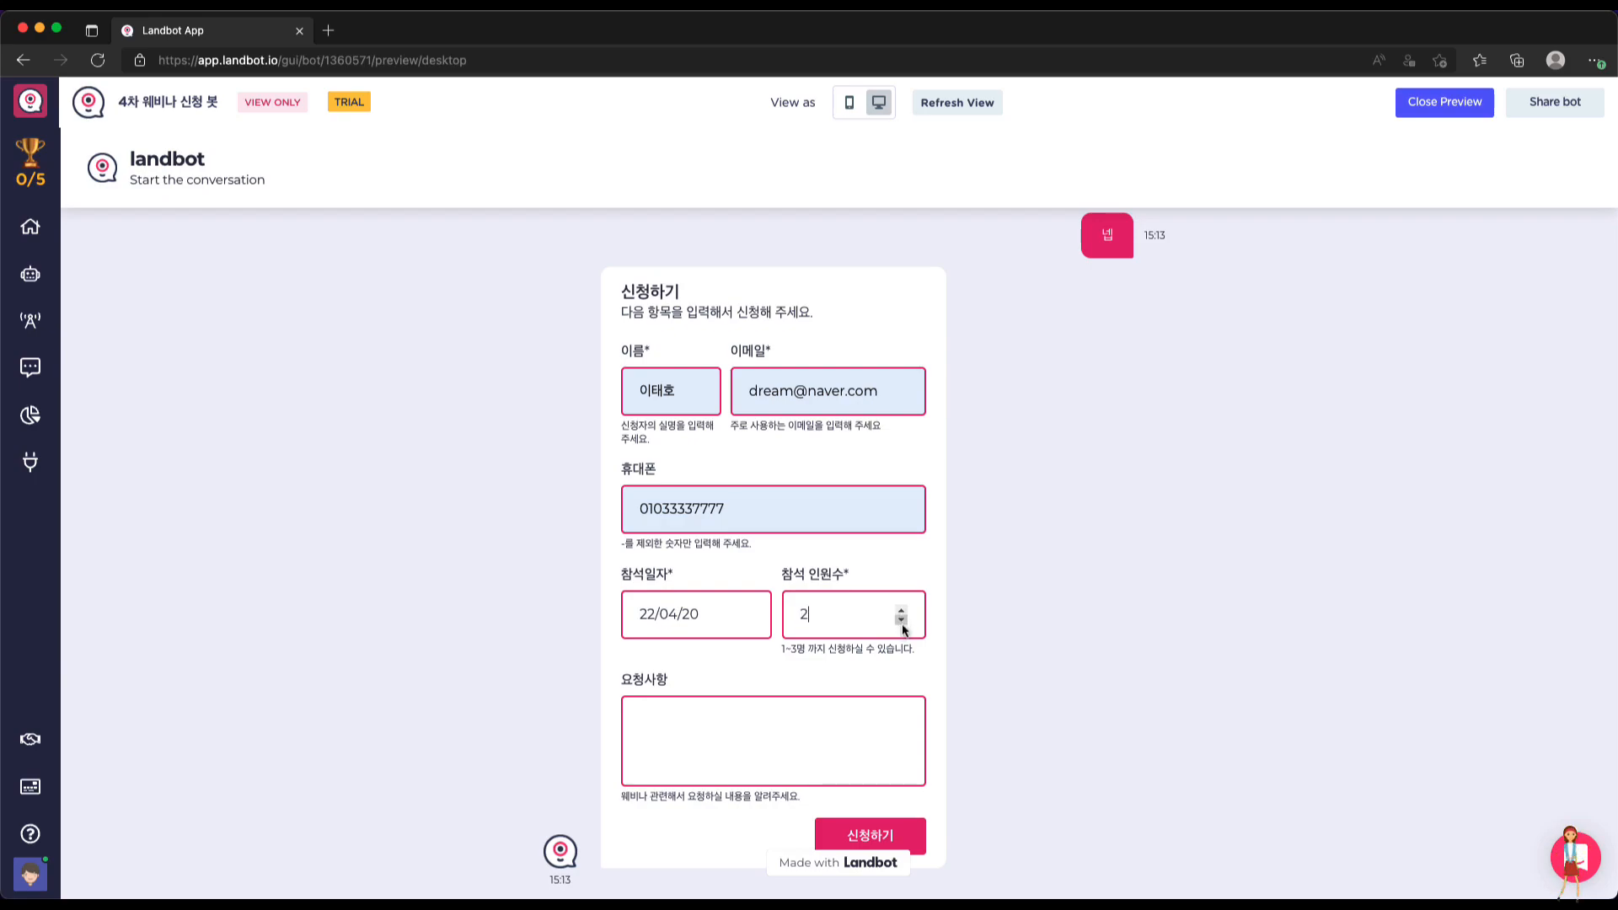
click(736, 723)
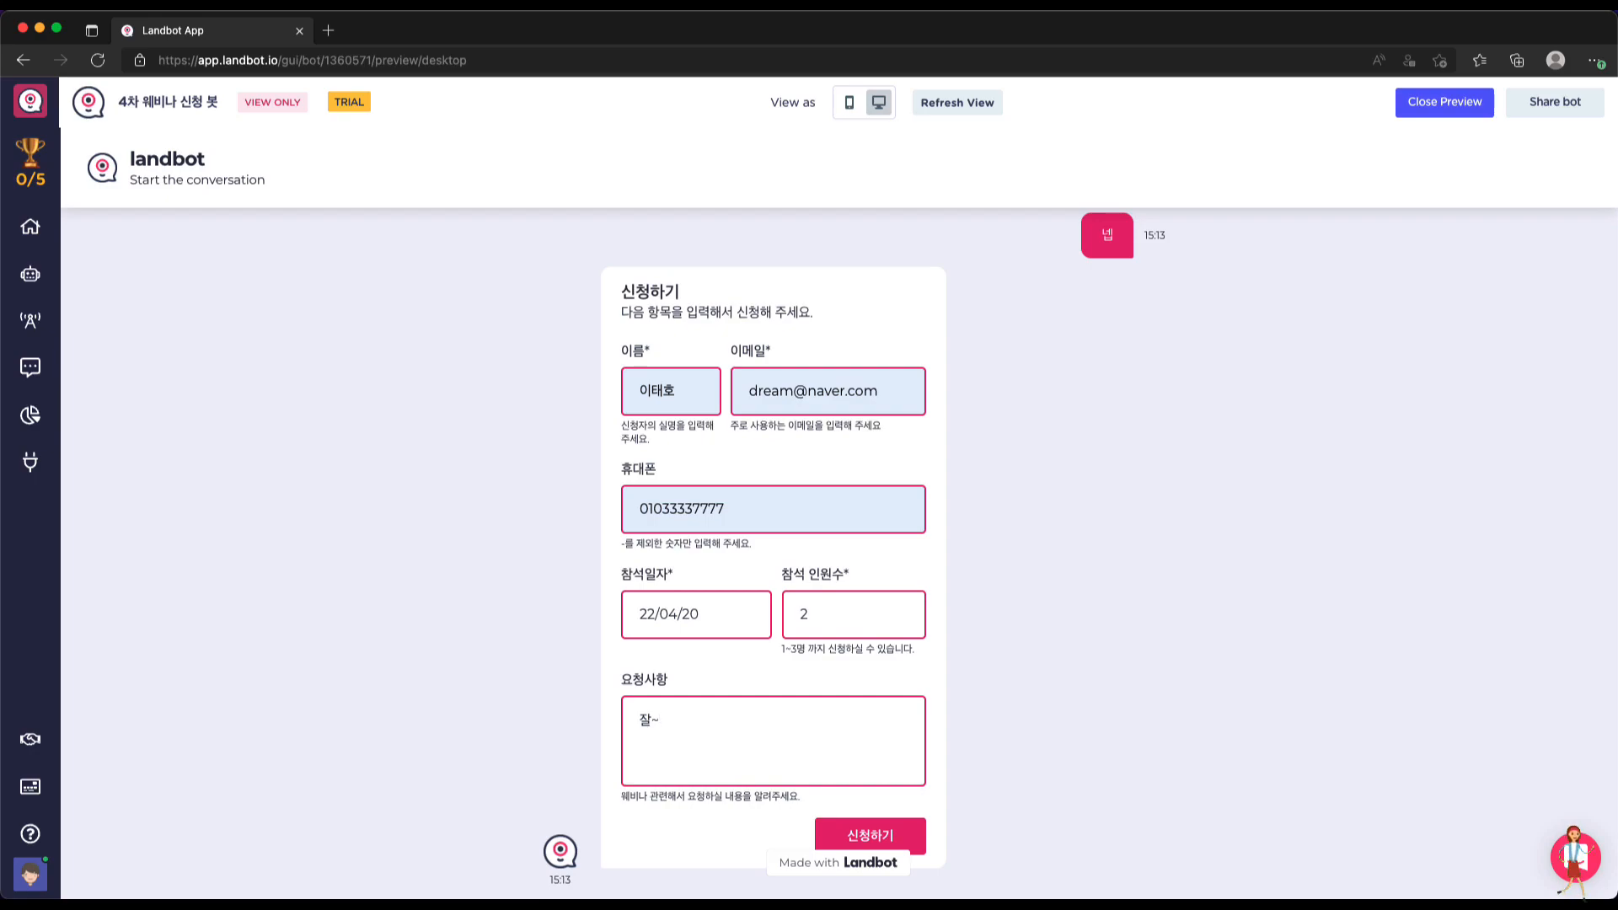
Submit the form and confirm the summary to reach 신청이 되었습니다, then close the preview
scroll(983, 782, down, 2)
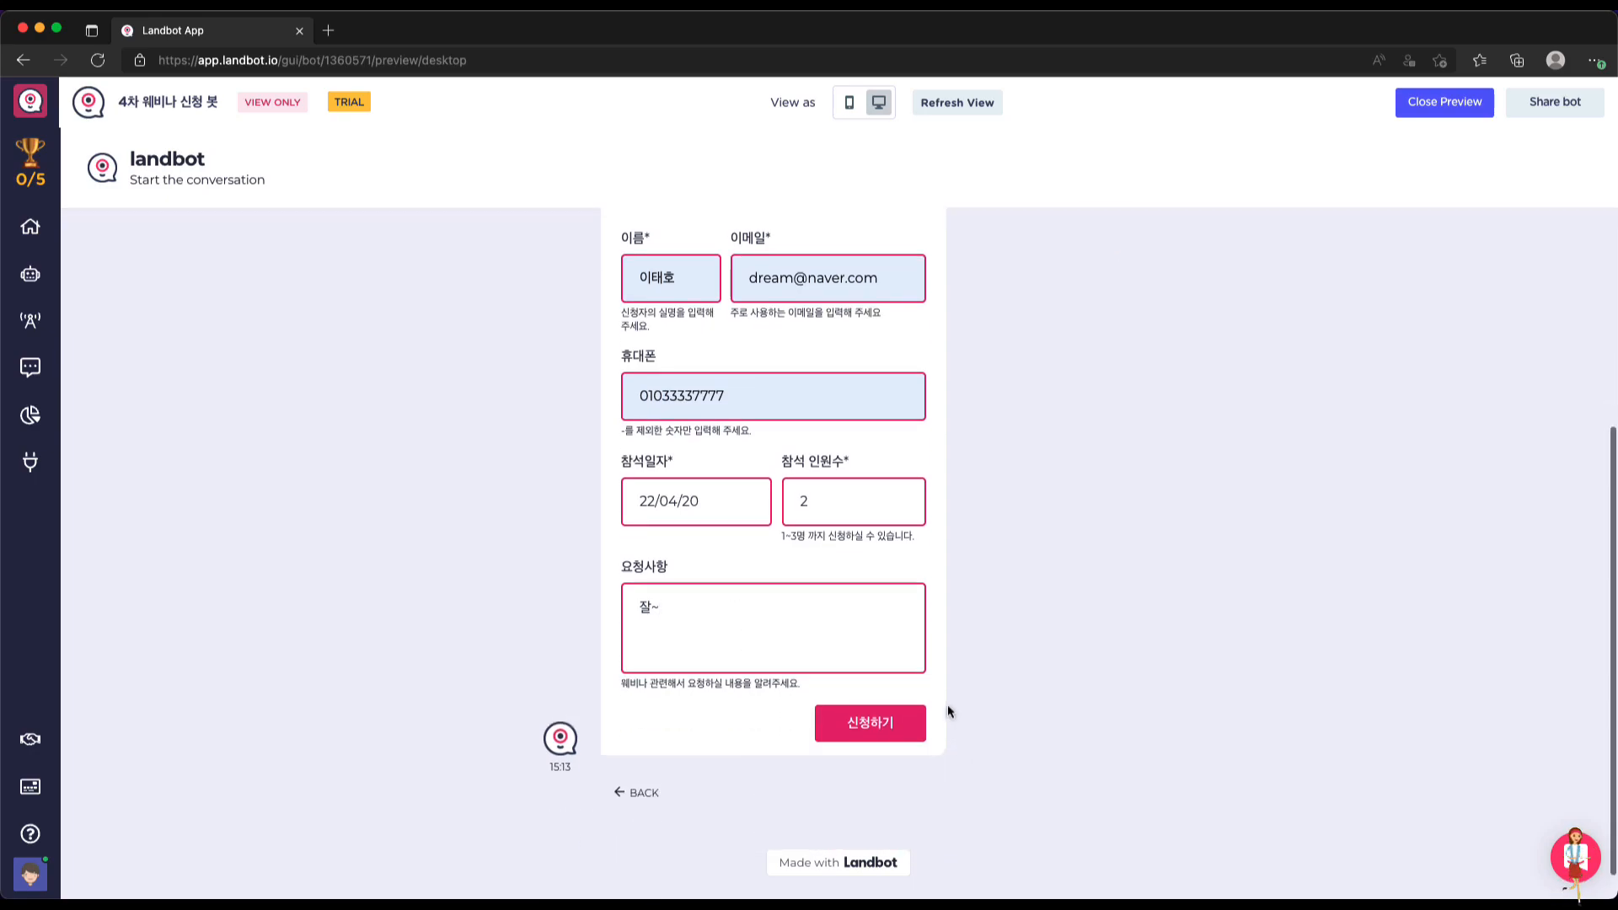
click(898, 720)
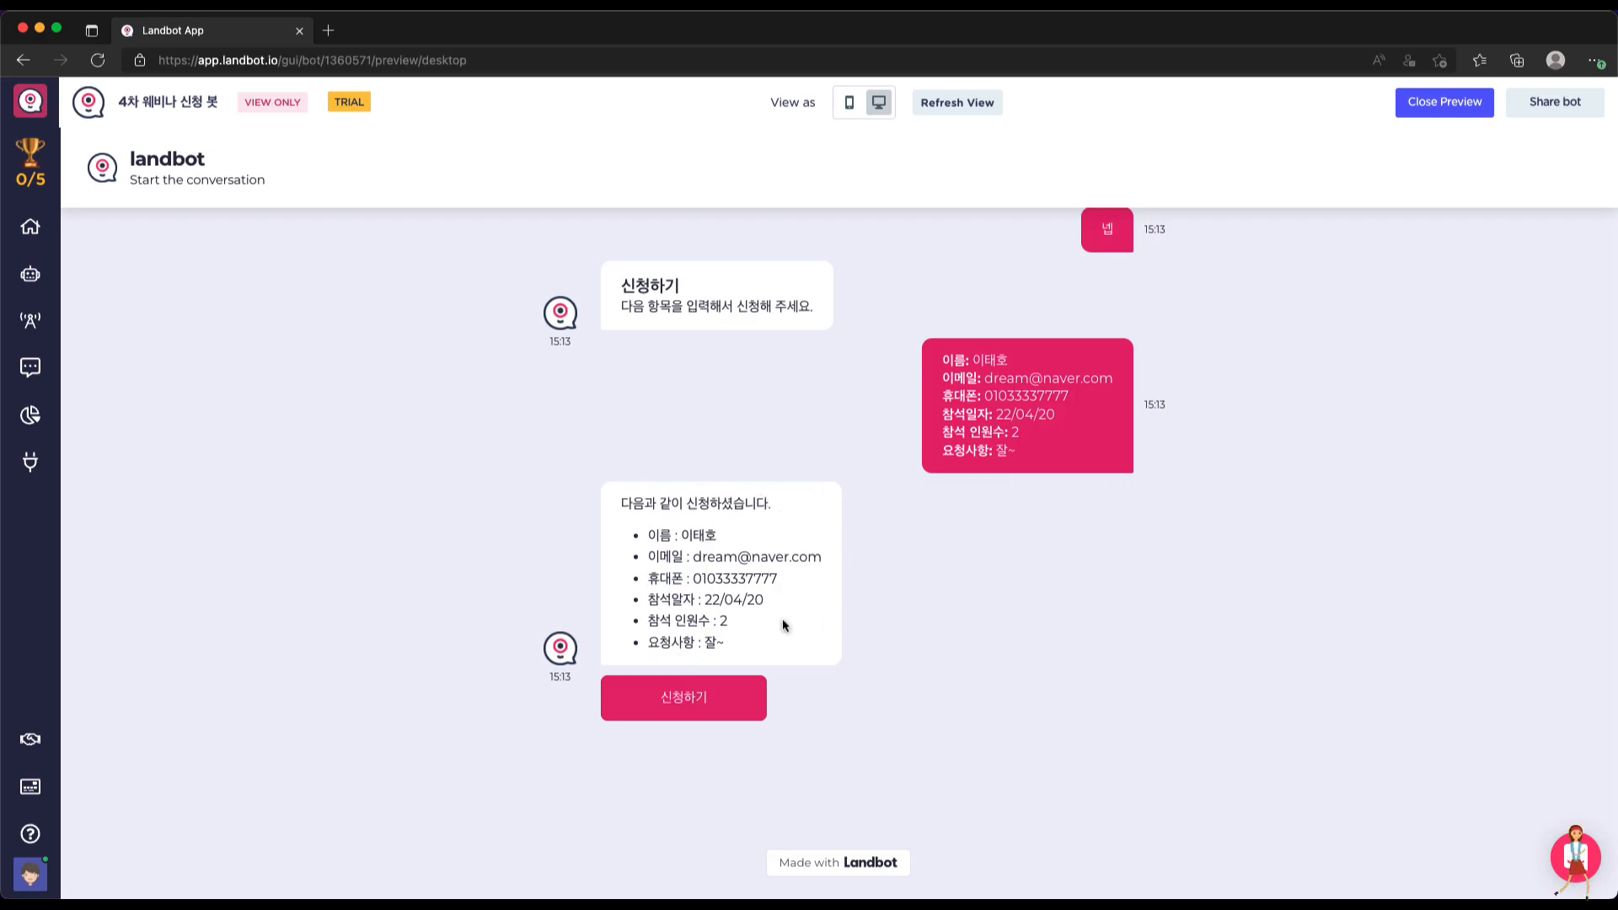
click(690, 706)
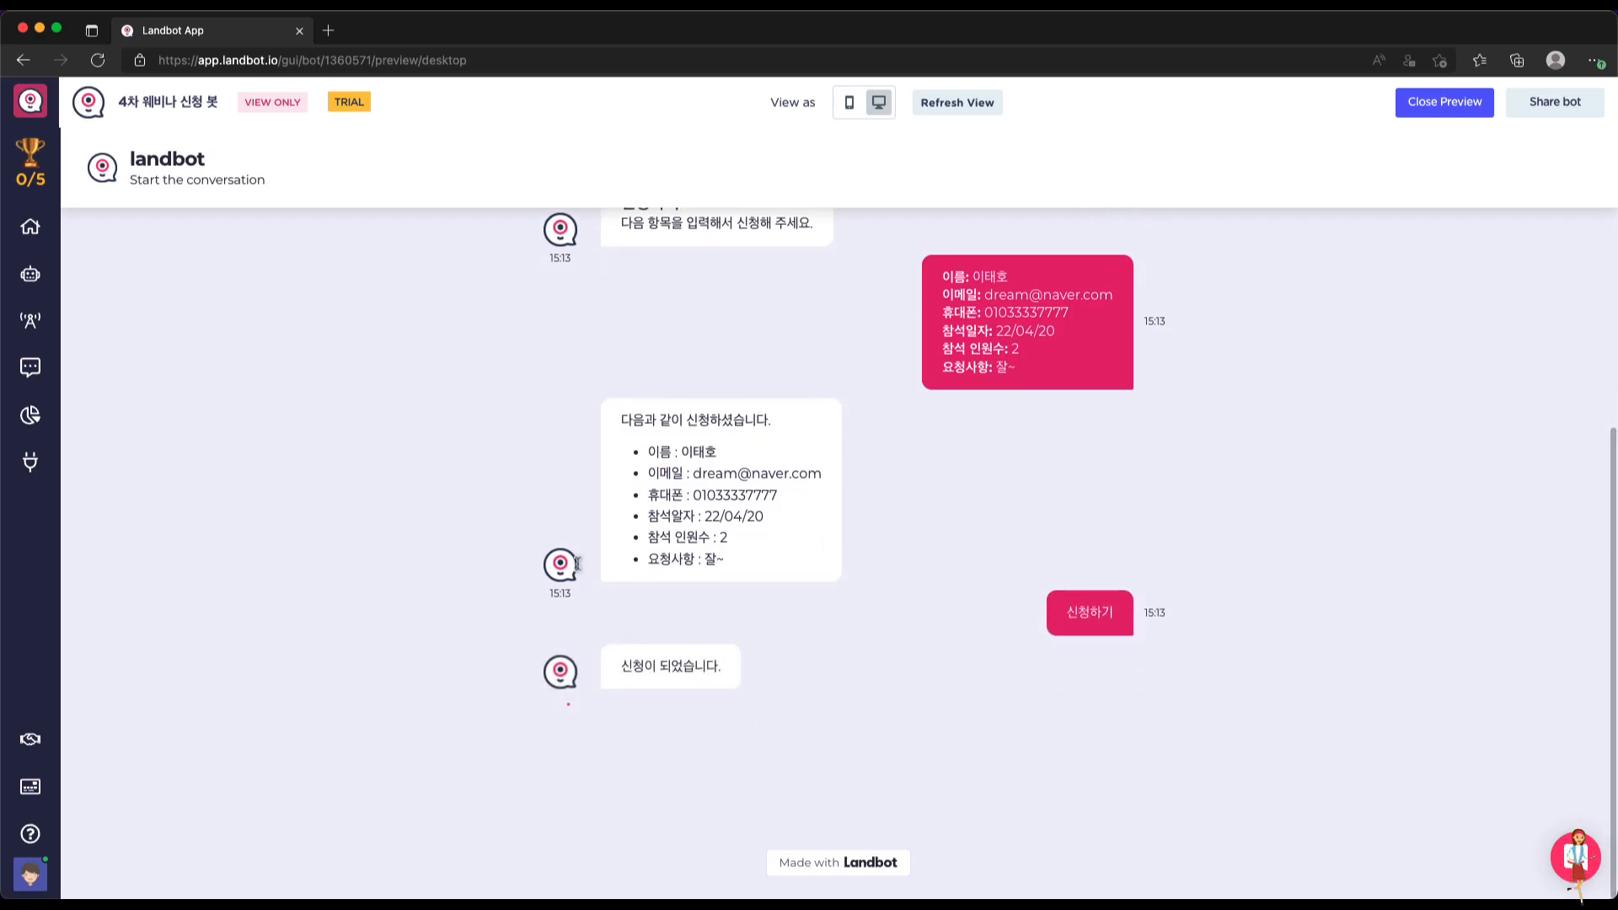
scroll(871, 677, up, 2)
scroll(871, 677, up, 1)
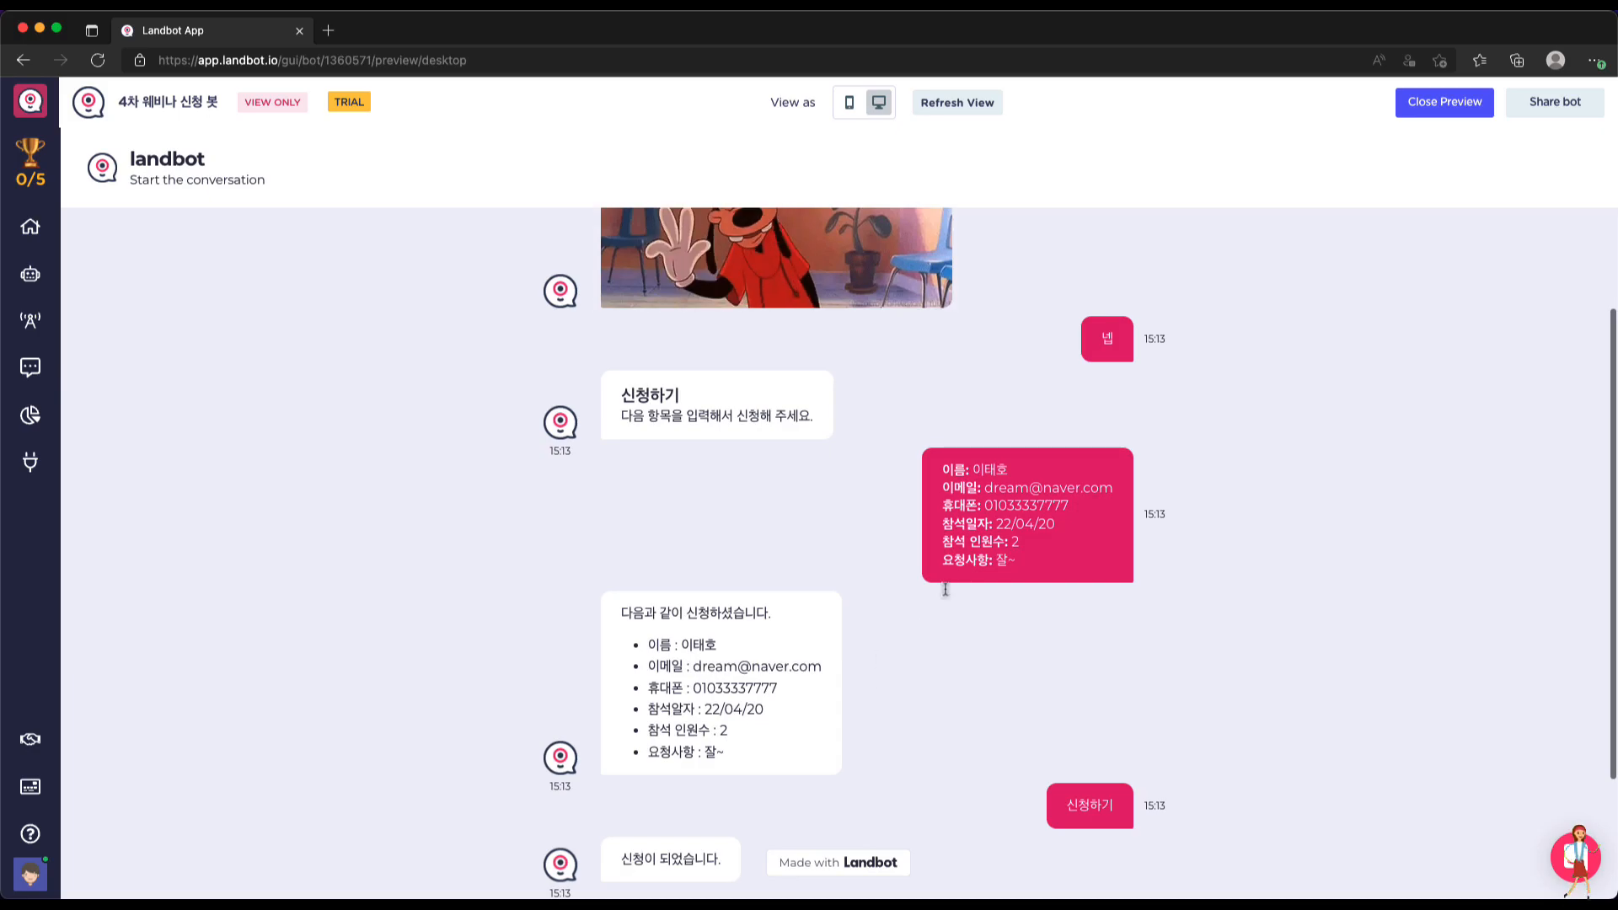
click(1443, 103)
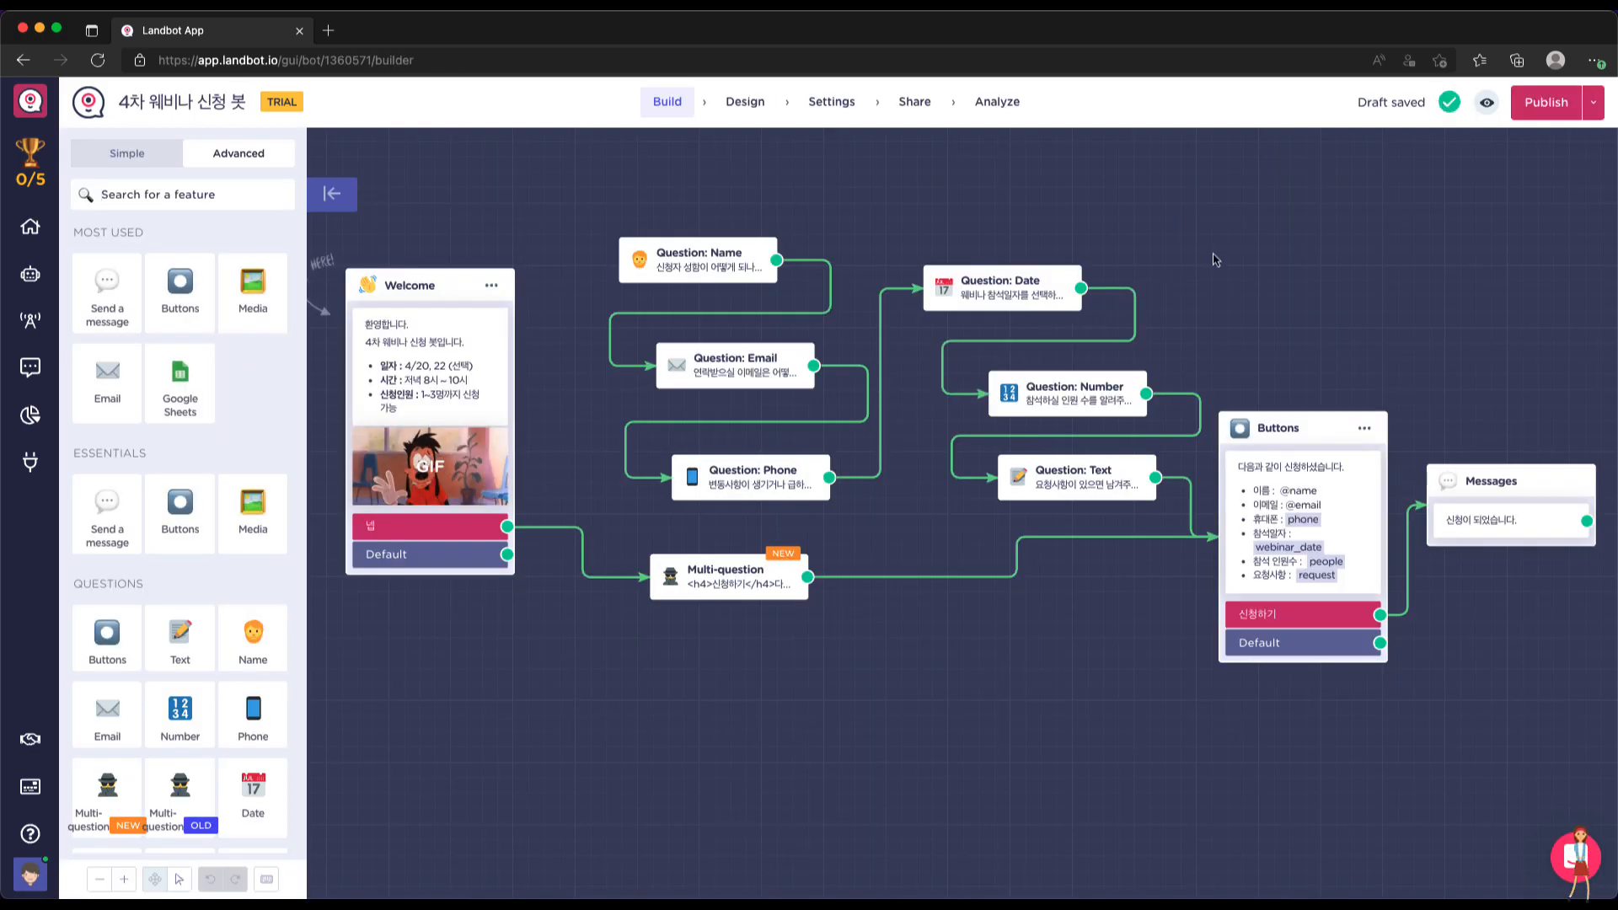
scroll(1218, 259, up, 1)
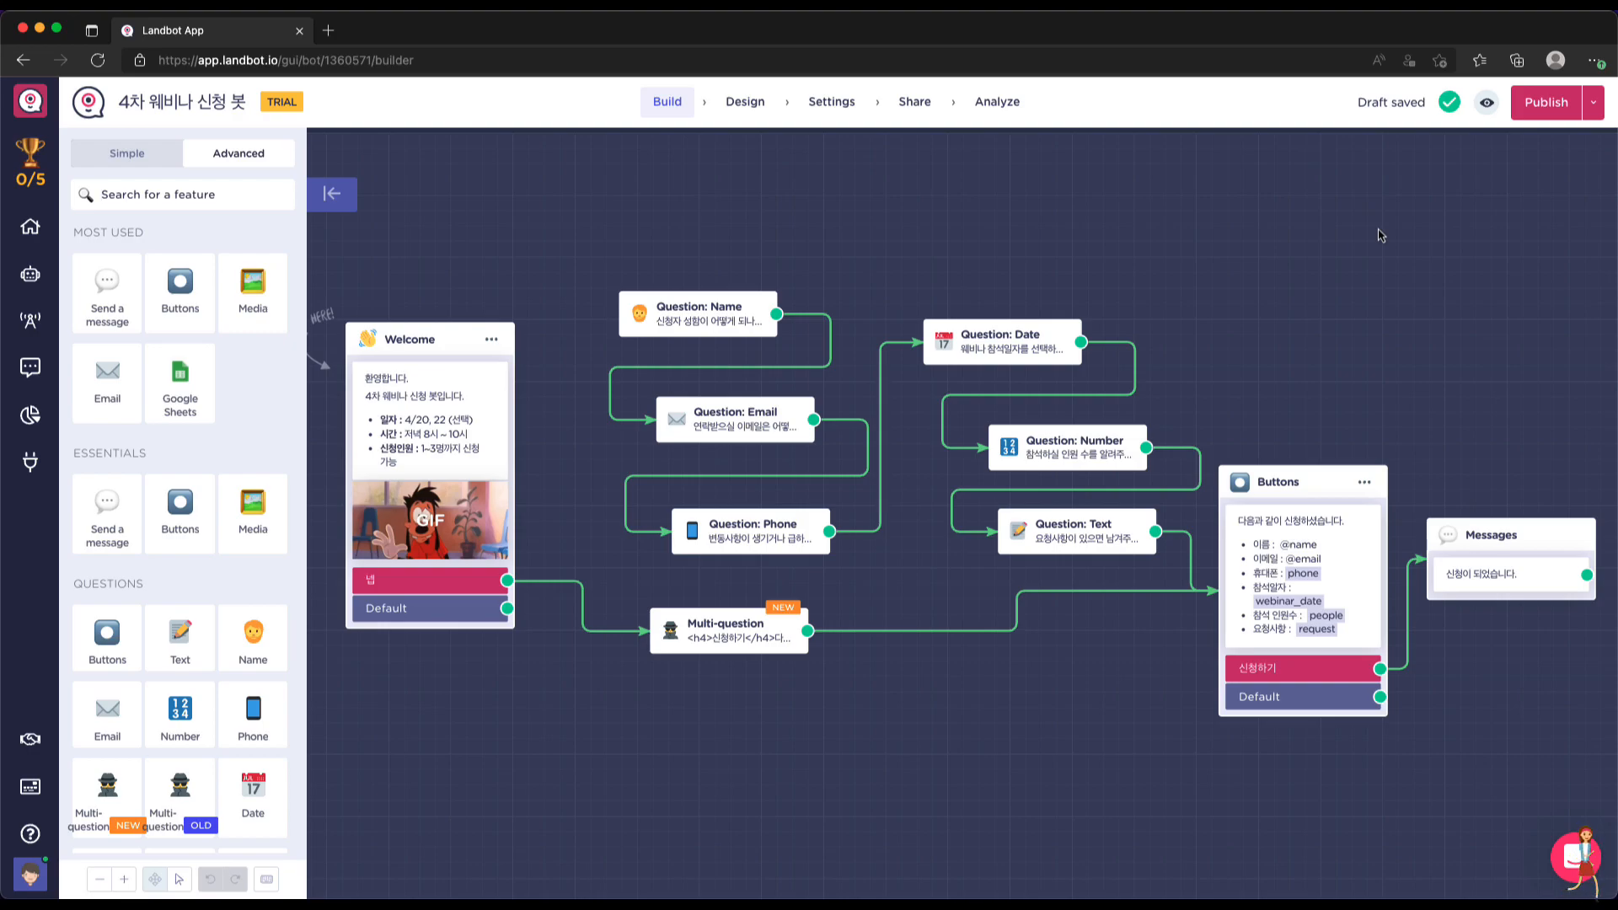
scroll(1023, 727, down, 1)
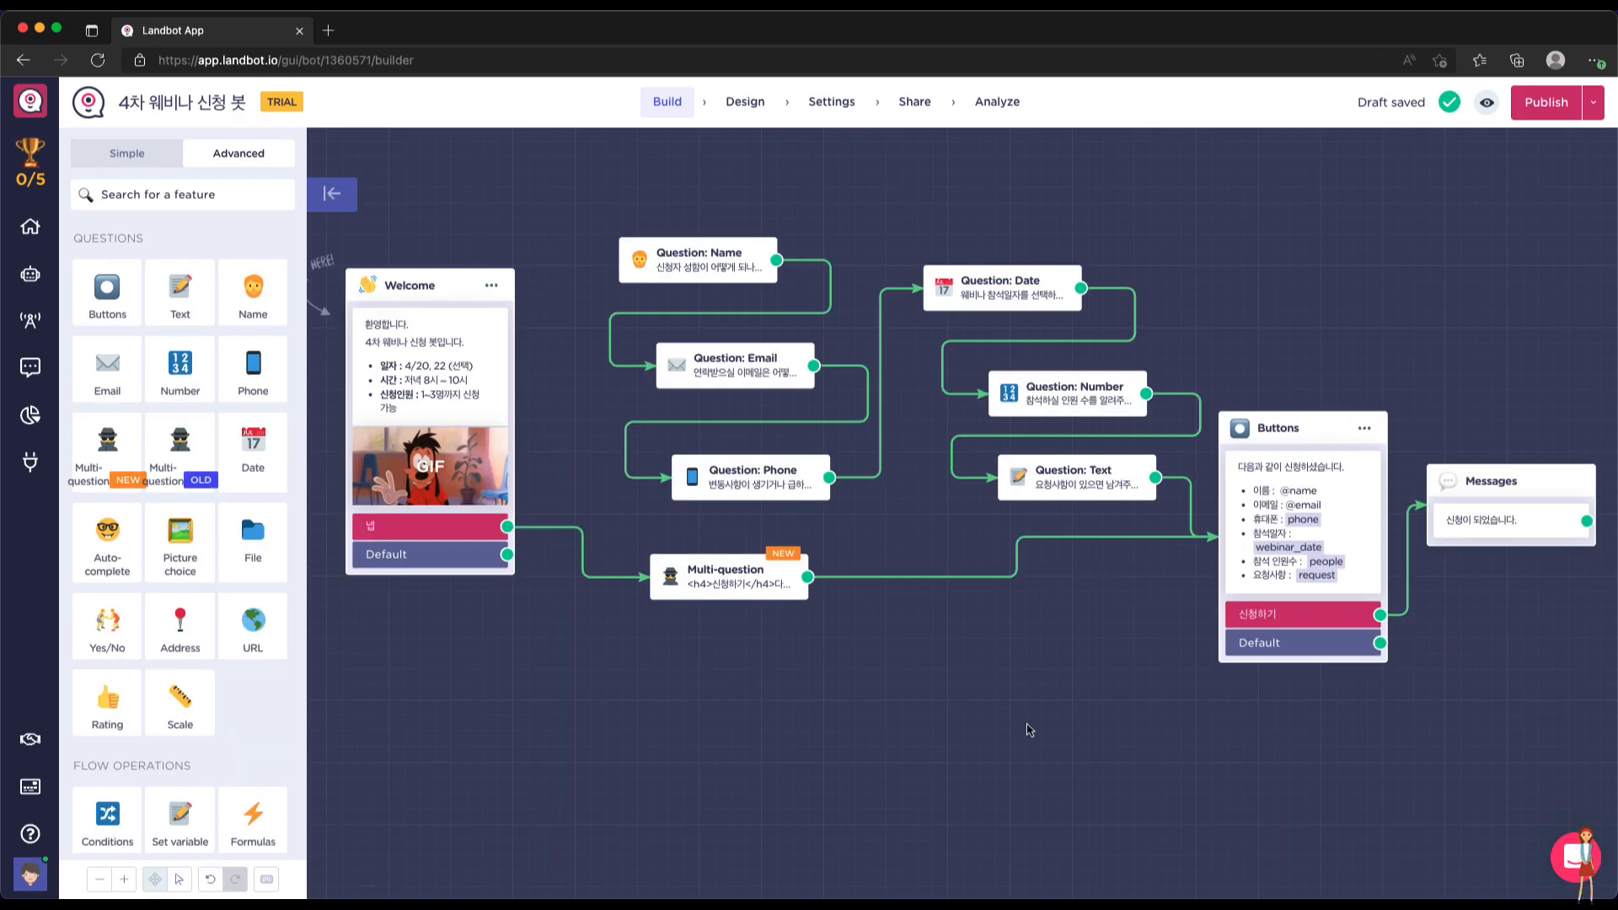